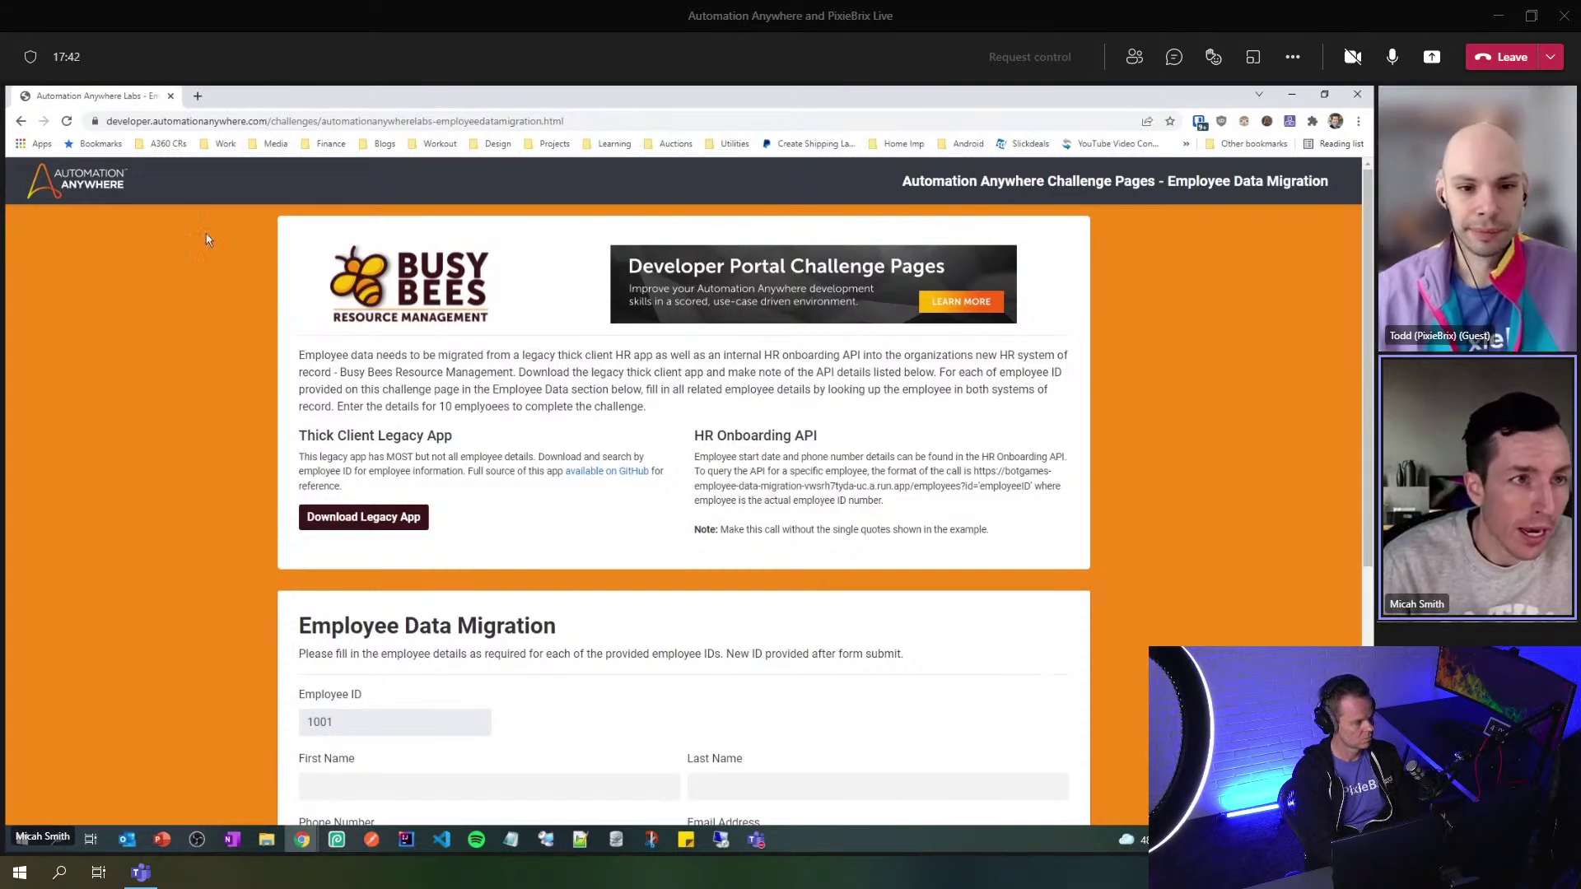
# - Visit the Developer Portal, read the Challenge Pages article, then close its tab
pyautogui.click(198, 96)
pyautogui.write('deve')
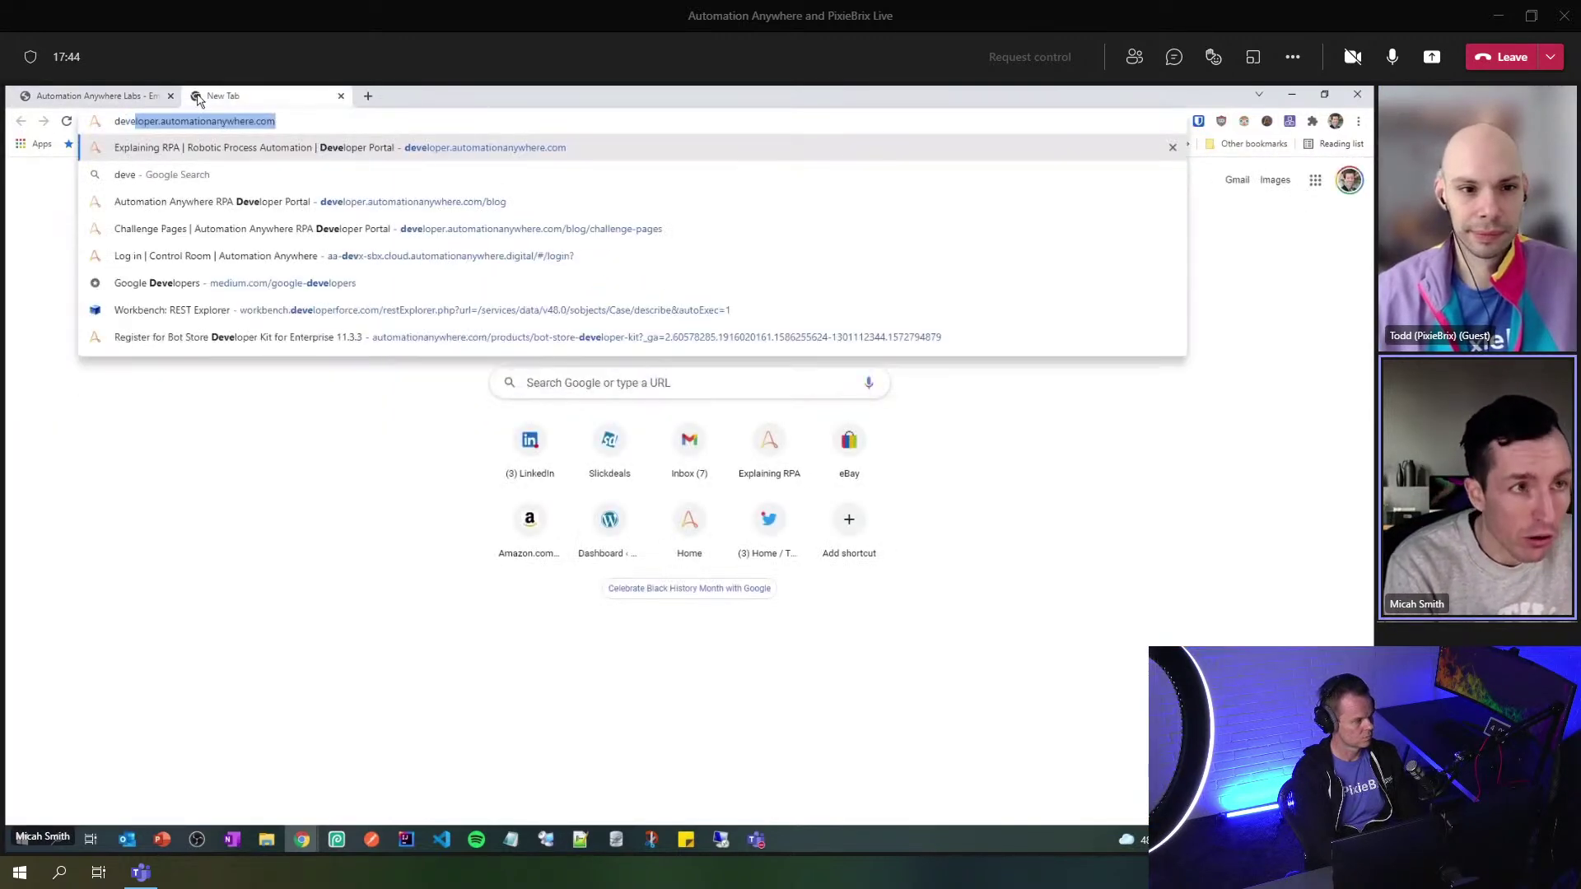
pyautogui.press('Return')
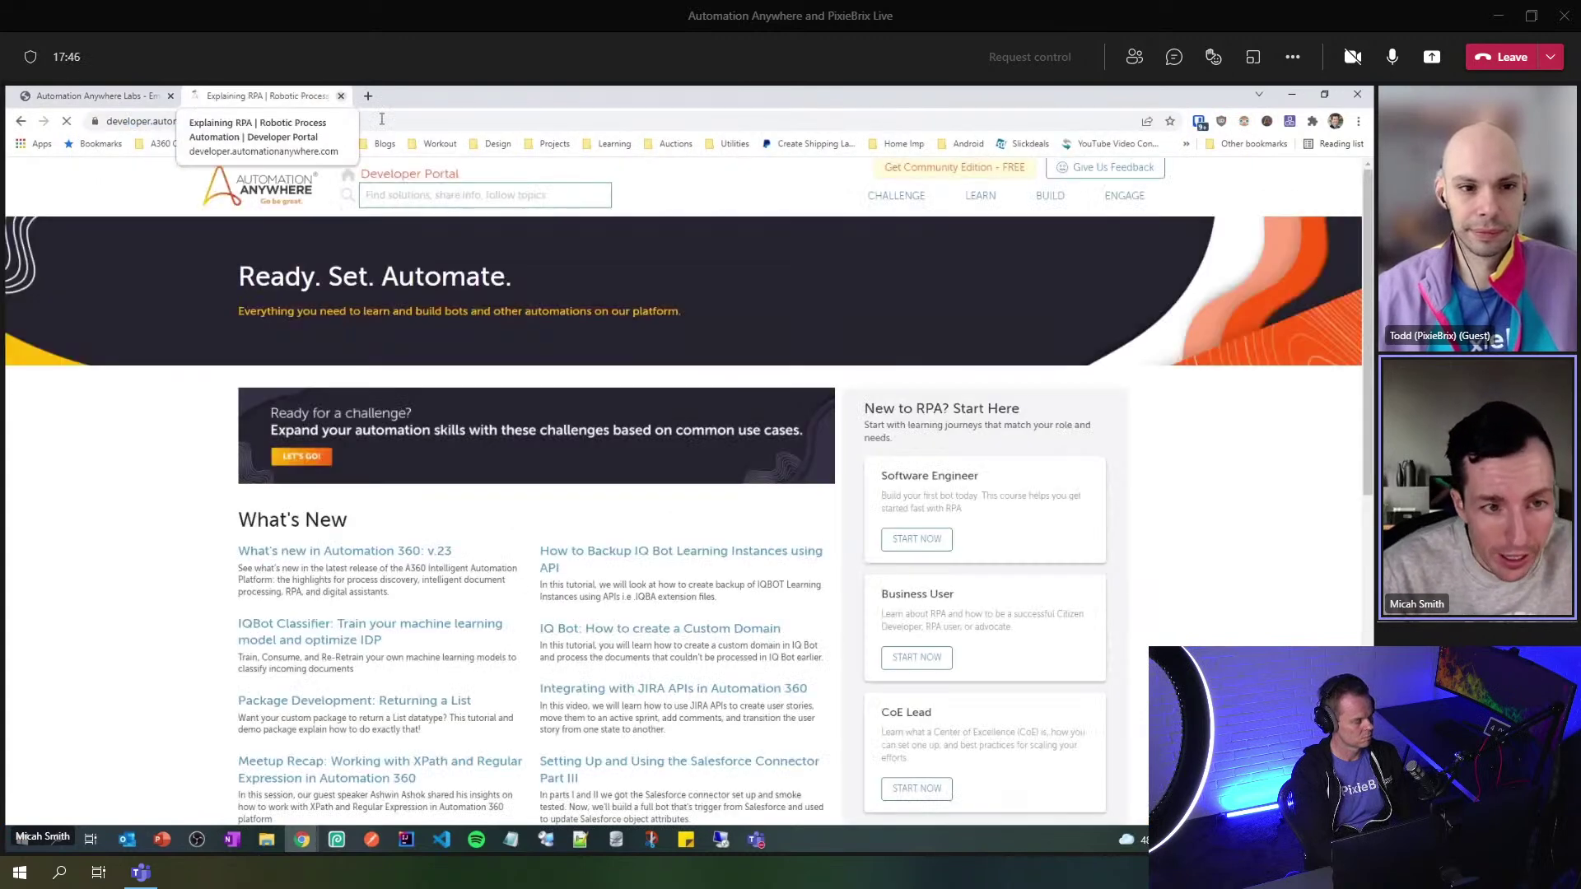
pyautogui.click(302, 455)
pyautogui.scroll(-5, 324, 450)
pyautogui.scroll(-15, 324, 450)
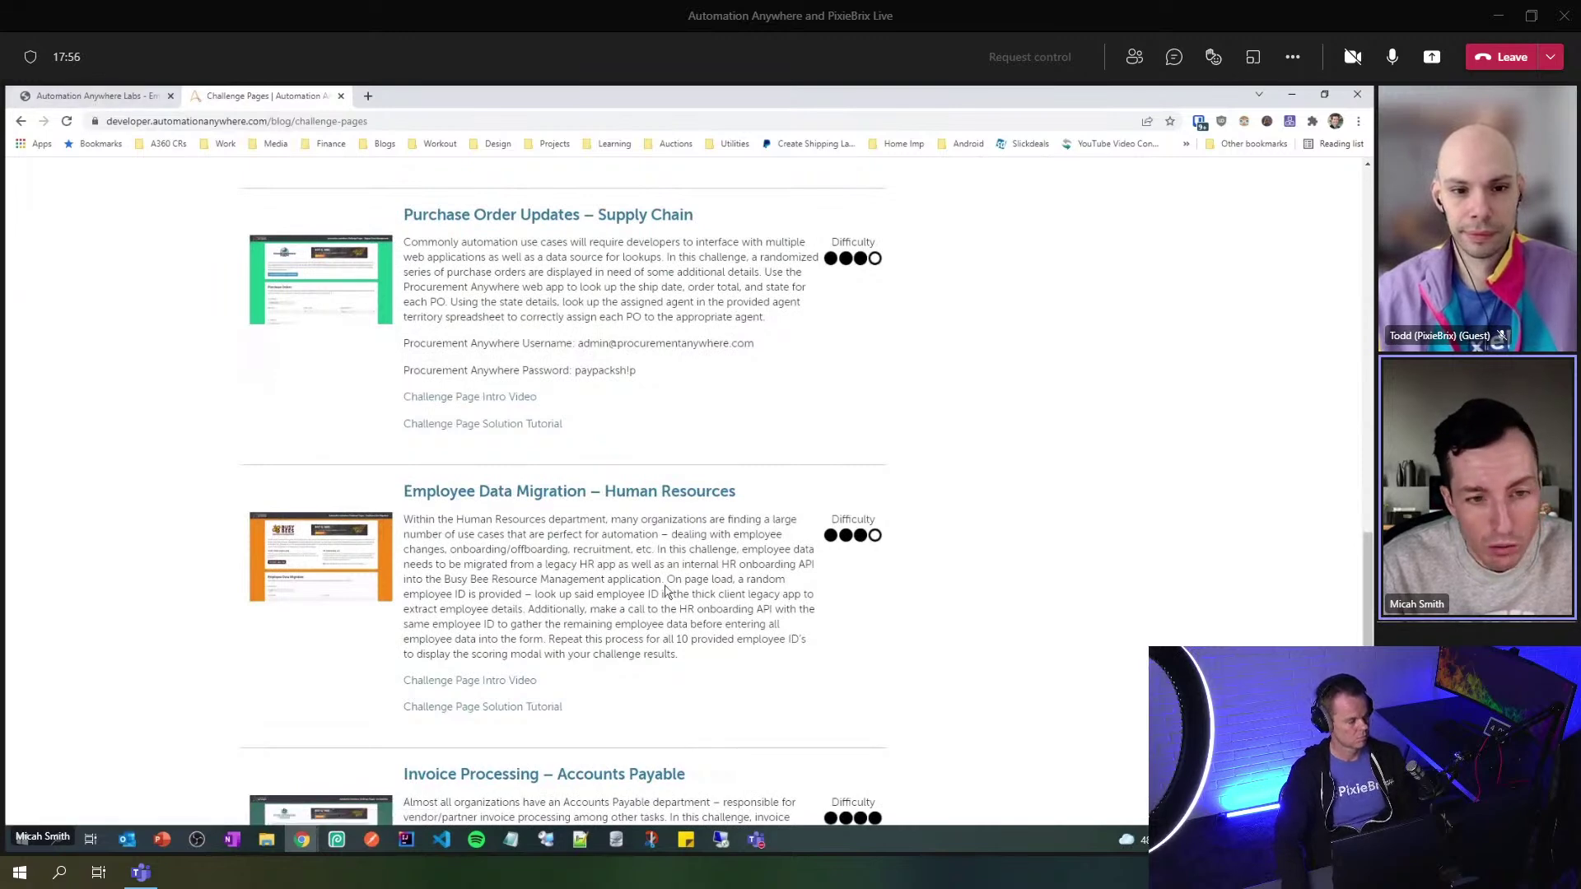
pyautogui.scroll(20, 536, 542)
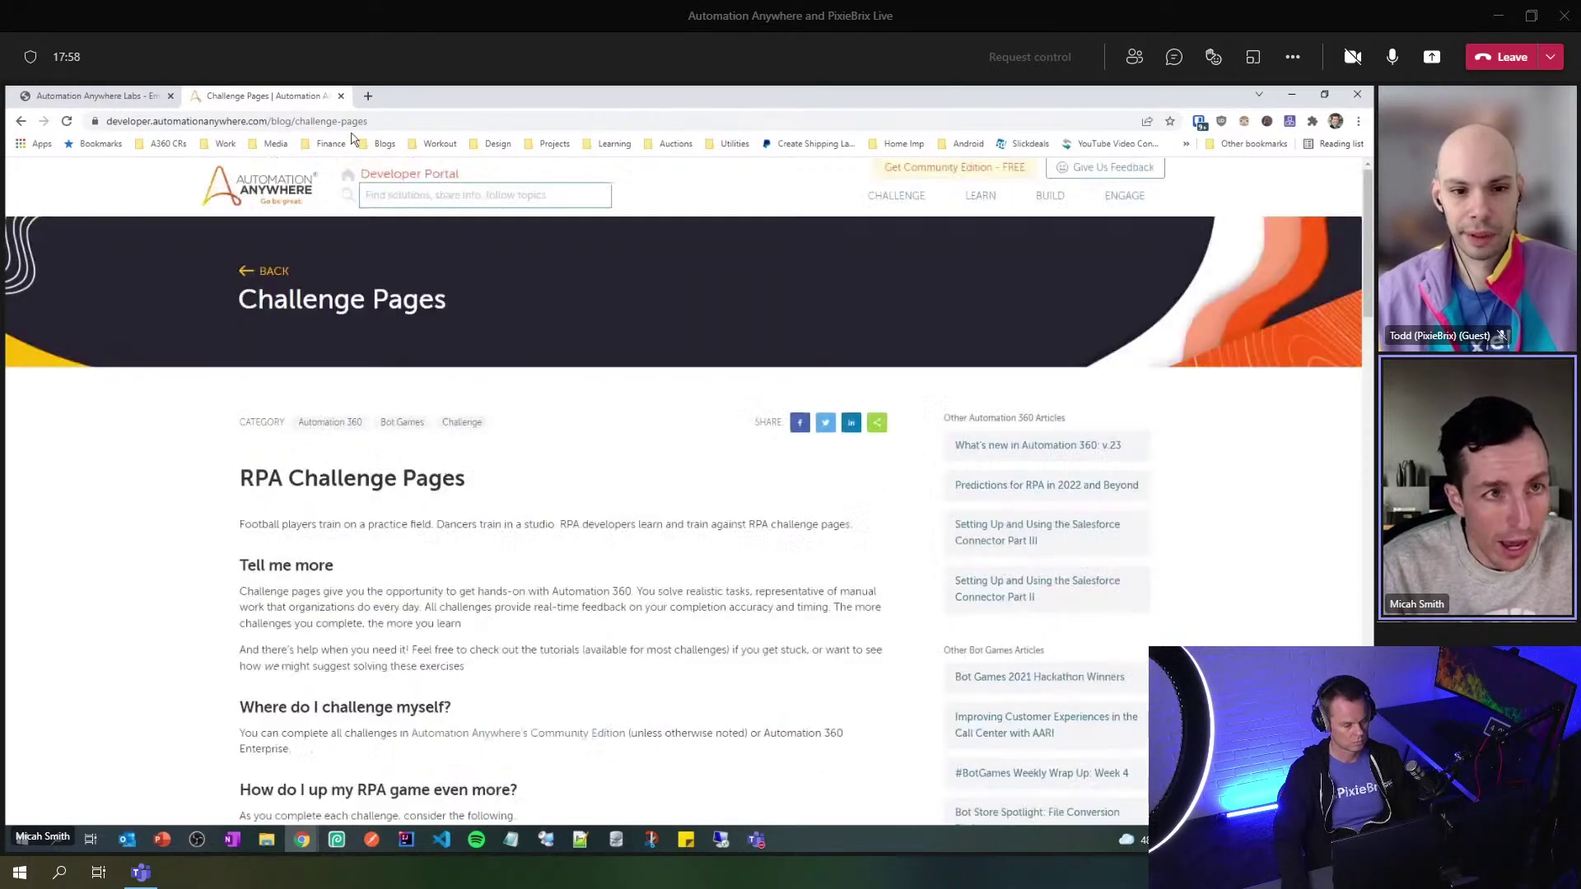
pyautogui.click(340, 95)
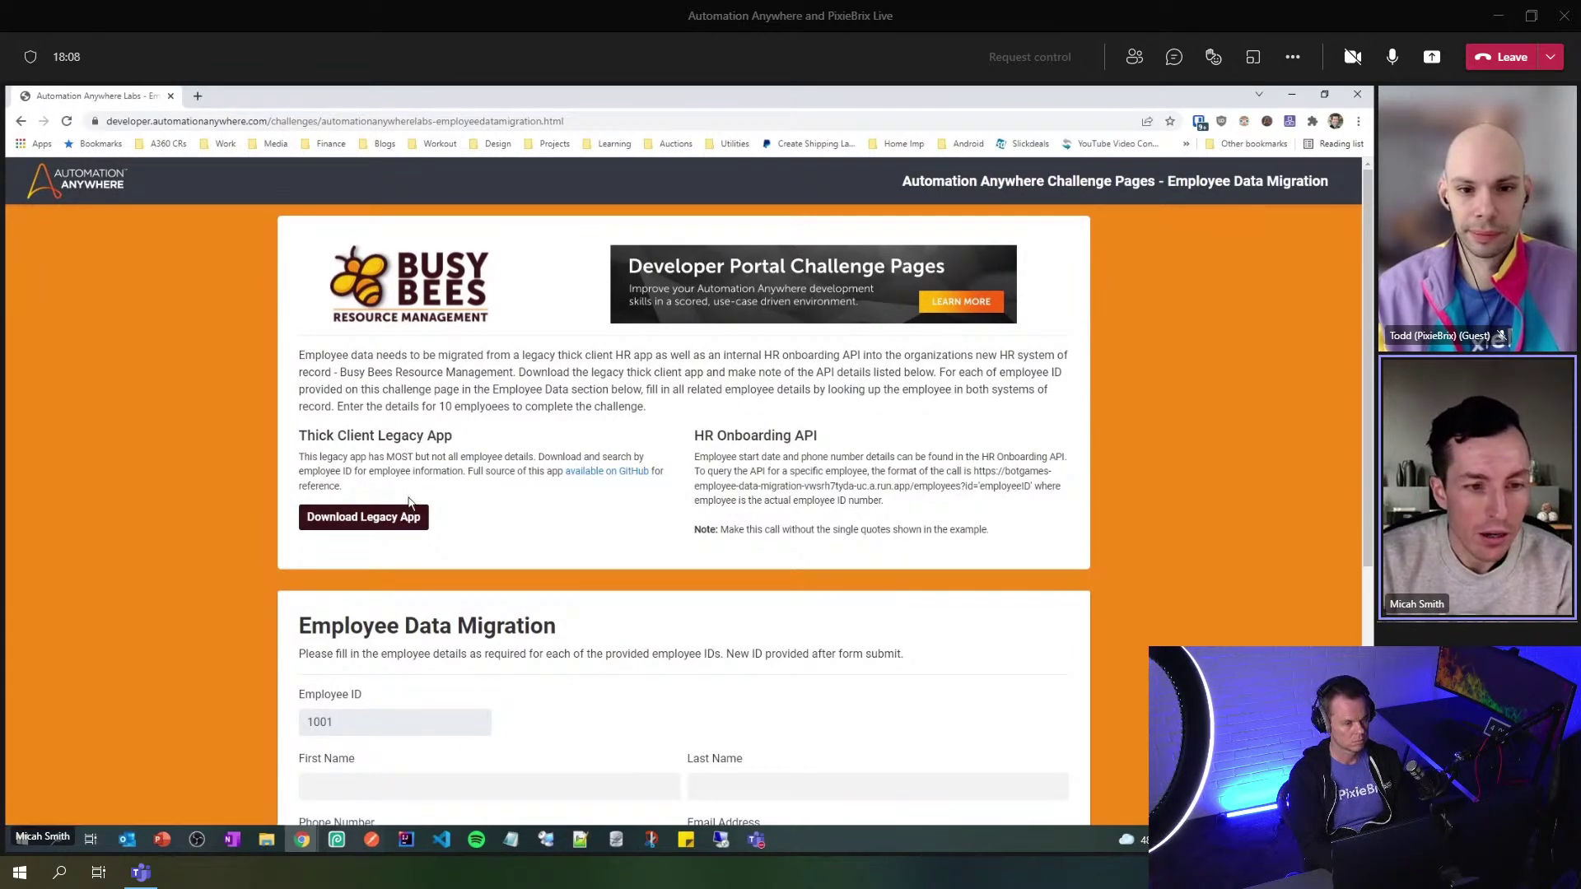
# - Scroll the challenge page and briefly select the Employee ID value 1001
pyautogui.scroll(-2, 518, 531)
pyautogui.moveTo(356, 579); pyautogui.dragTo(285, 583)
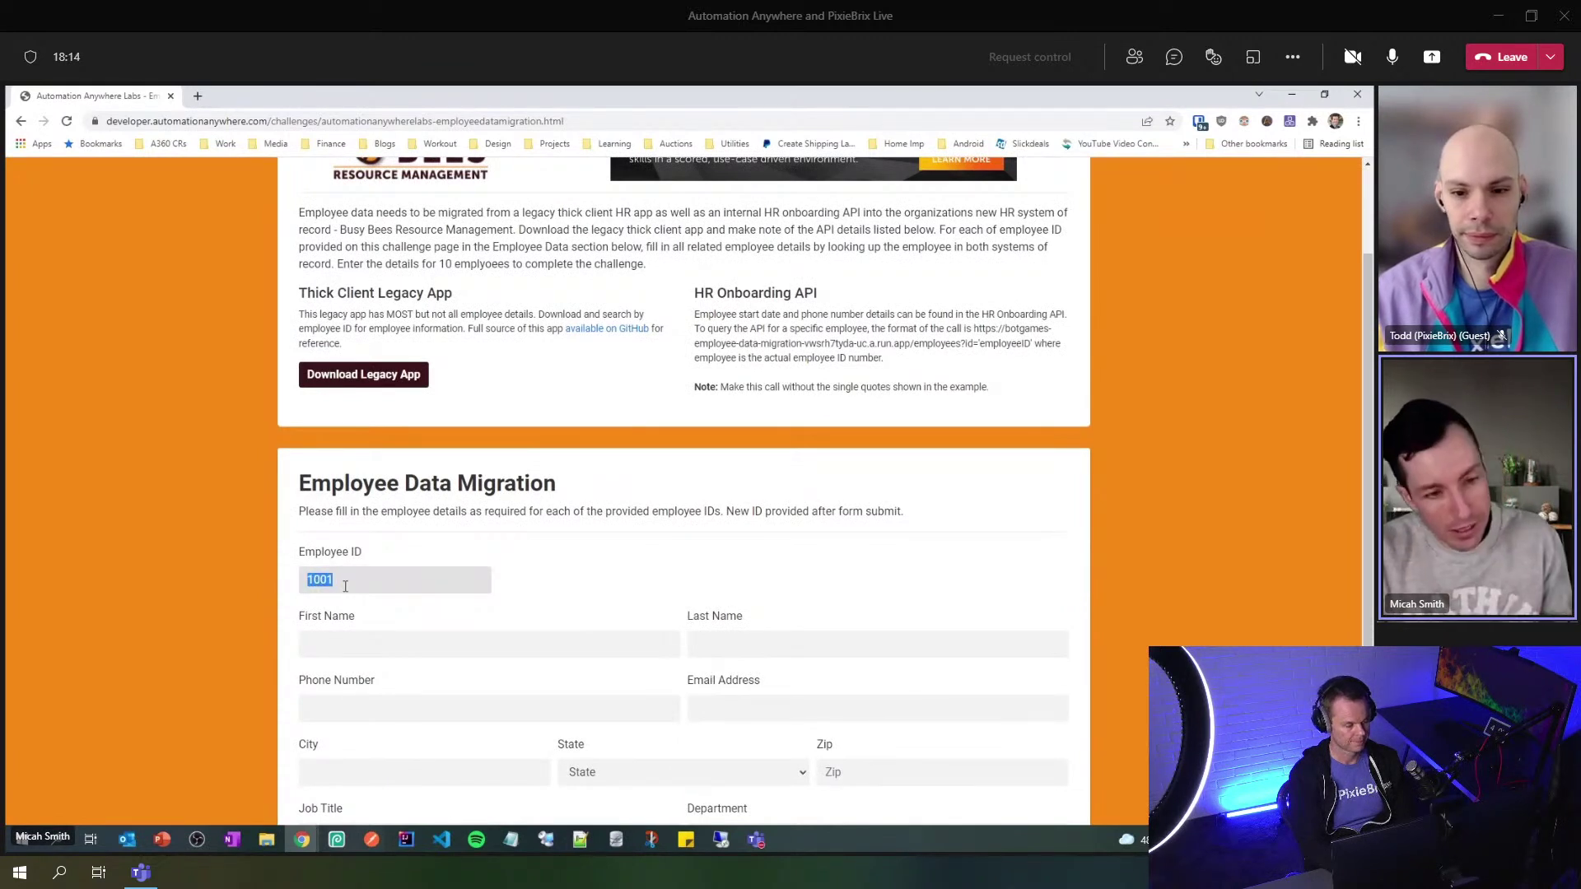
pyautogui.scroll(-3, 427, 621)
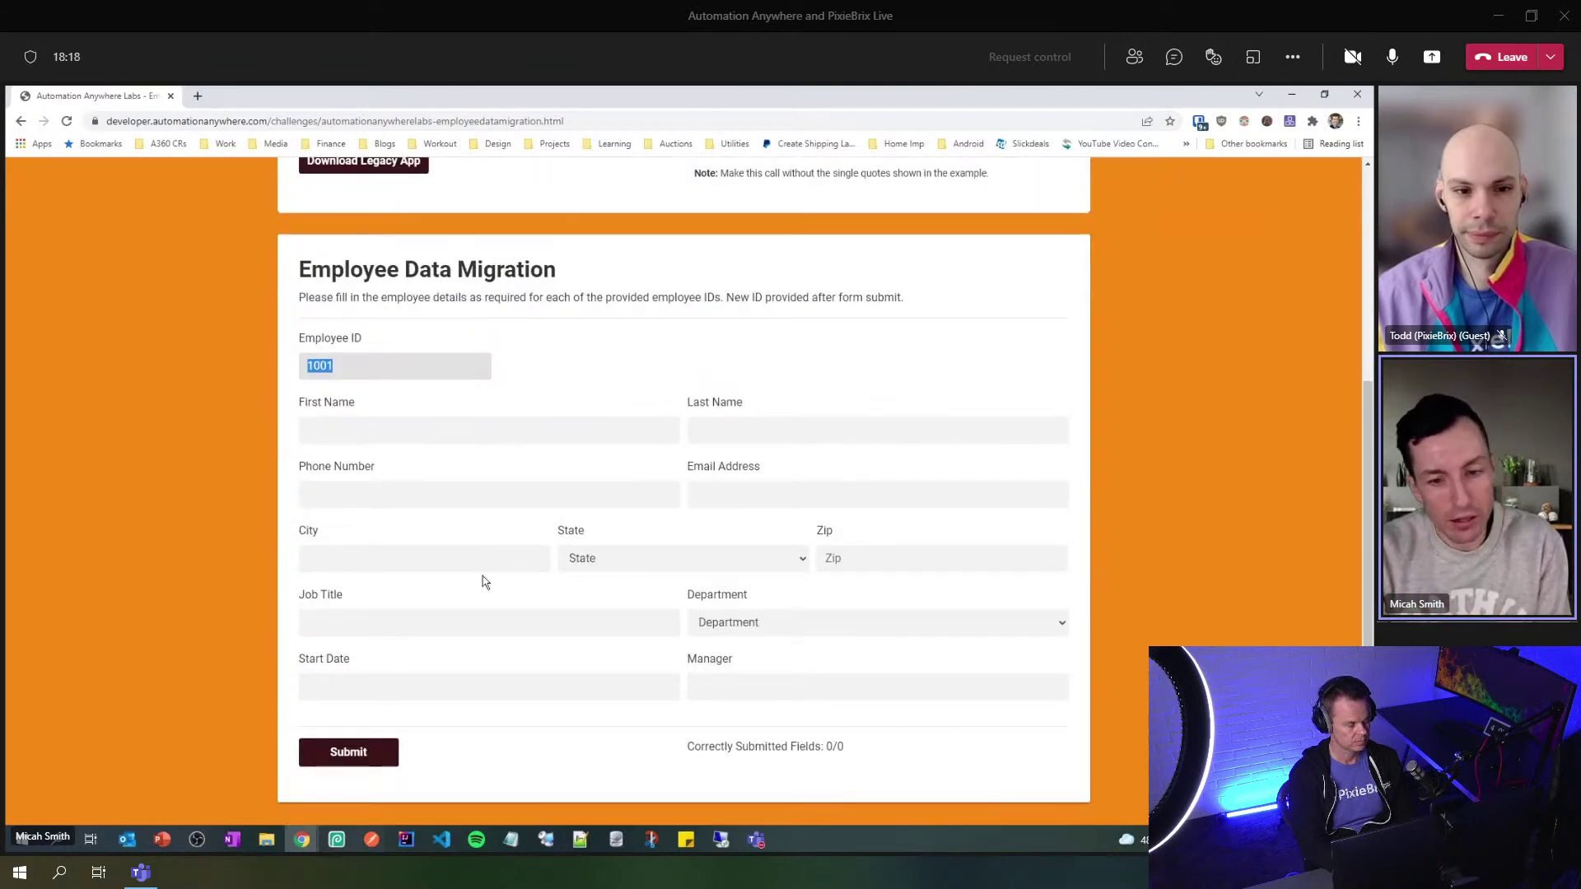
pyautogui.scroll(2, 473, 577)
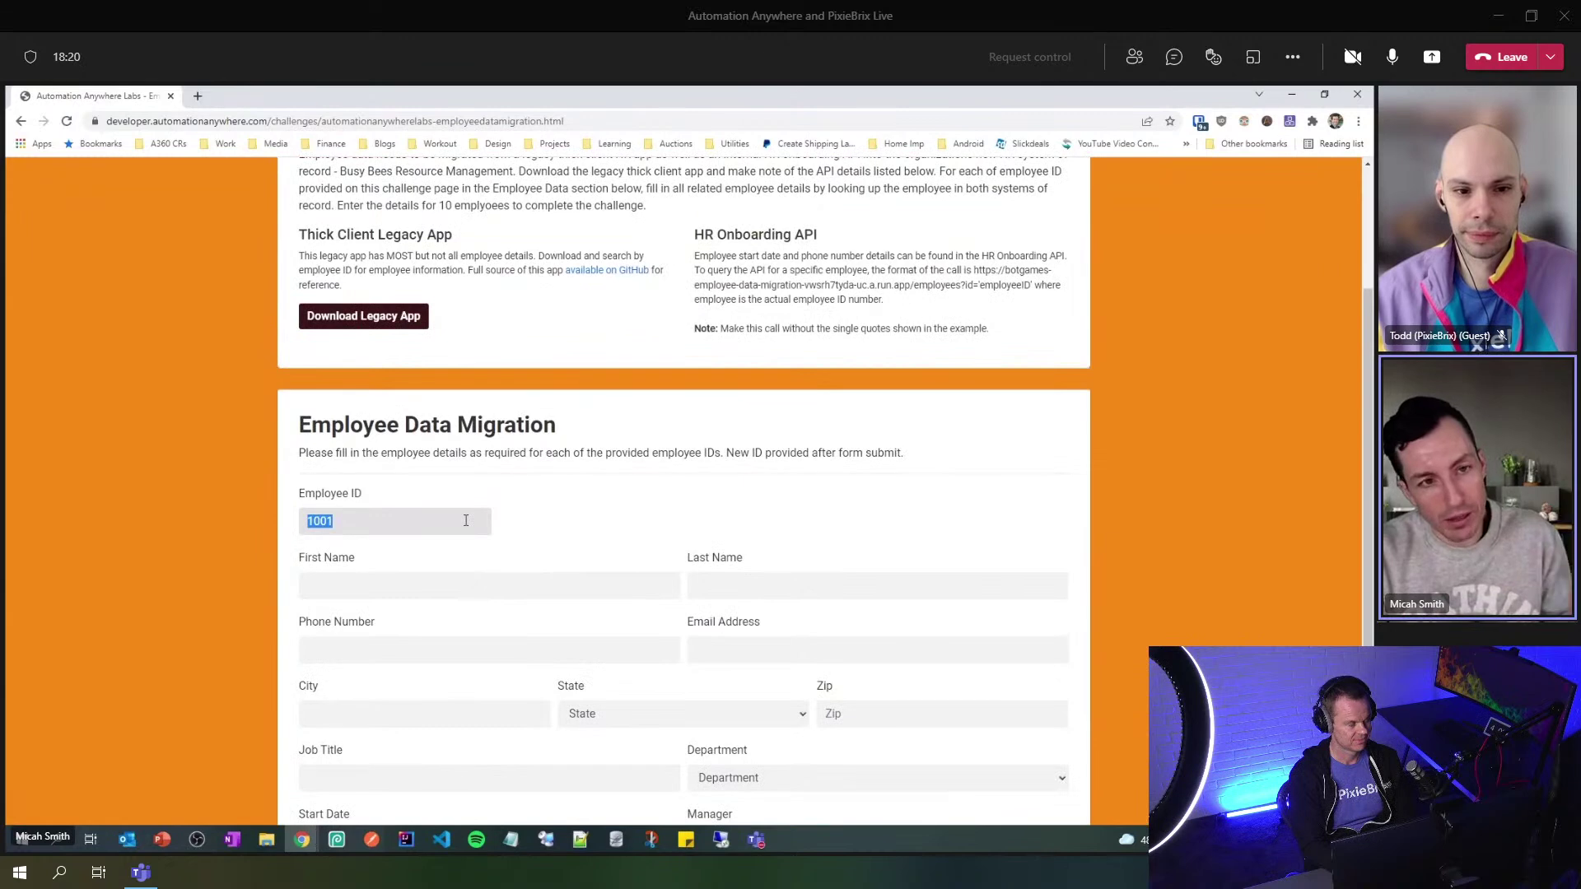
pyautogui.click(562, 531)
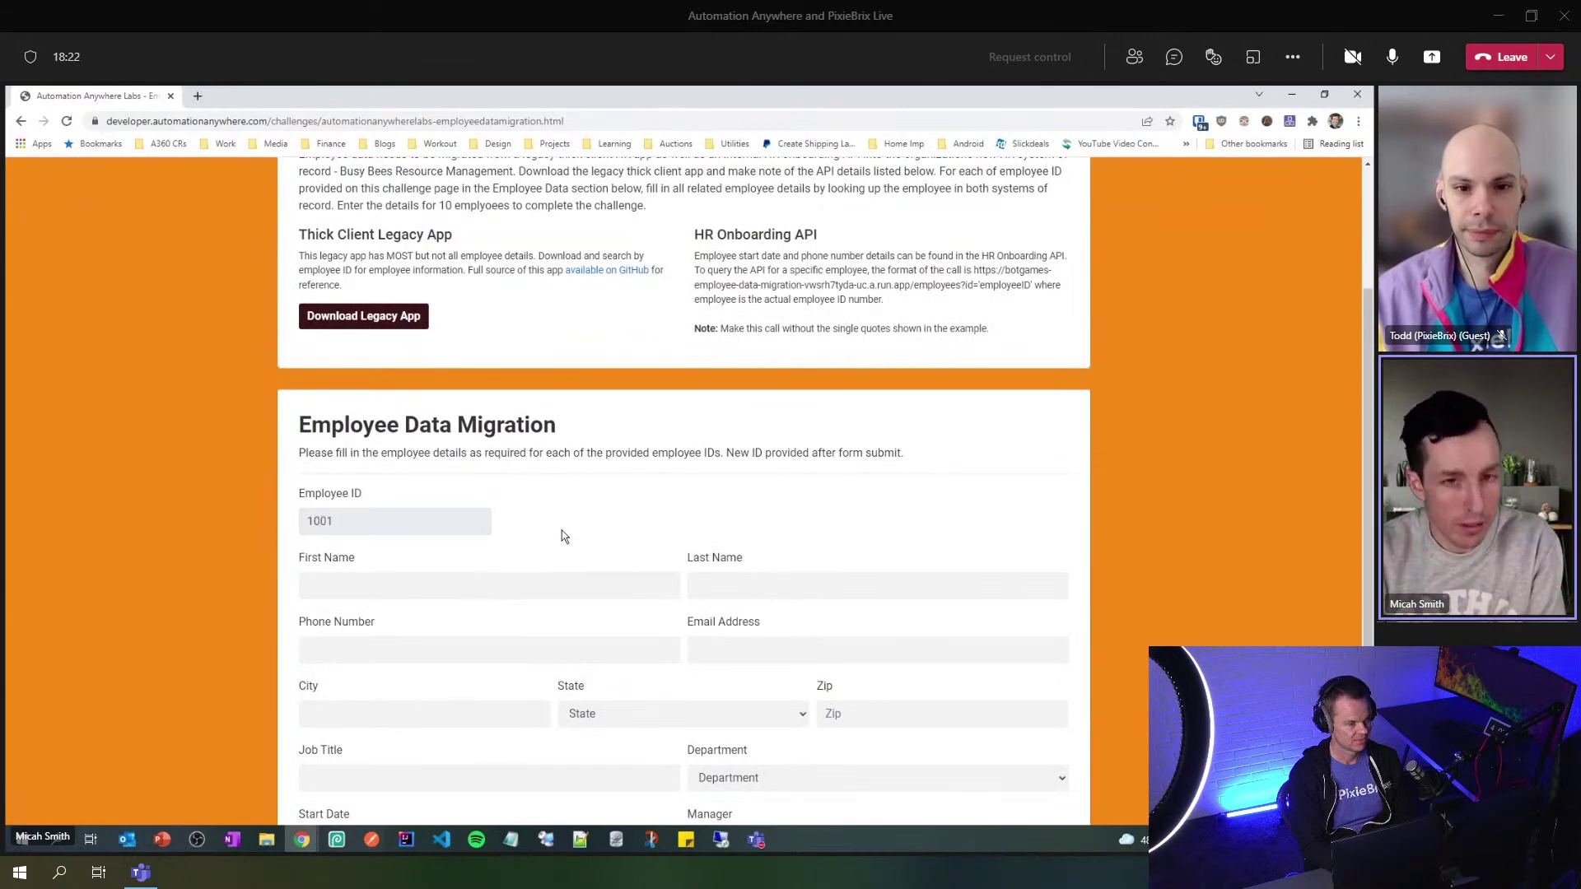
pyautogui.scroll(2, 563, 536)
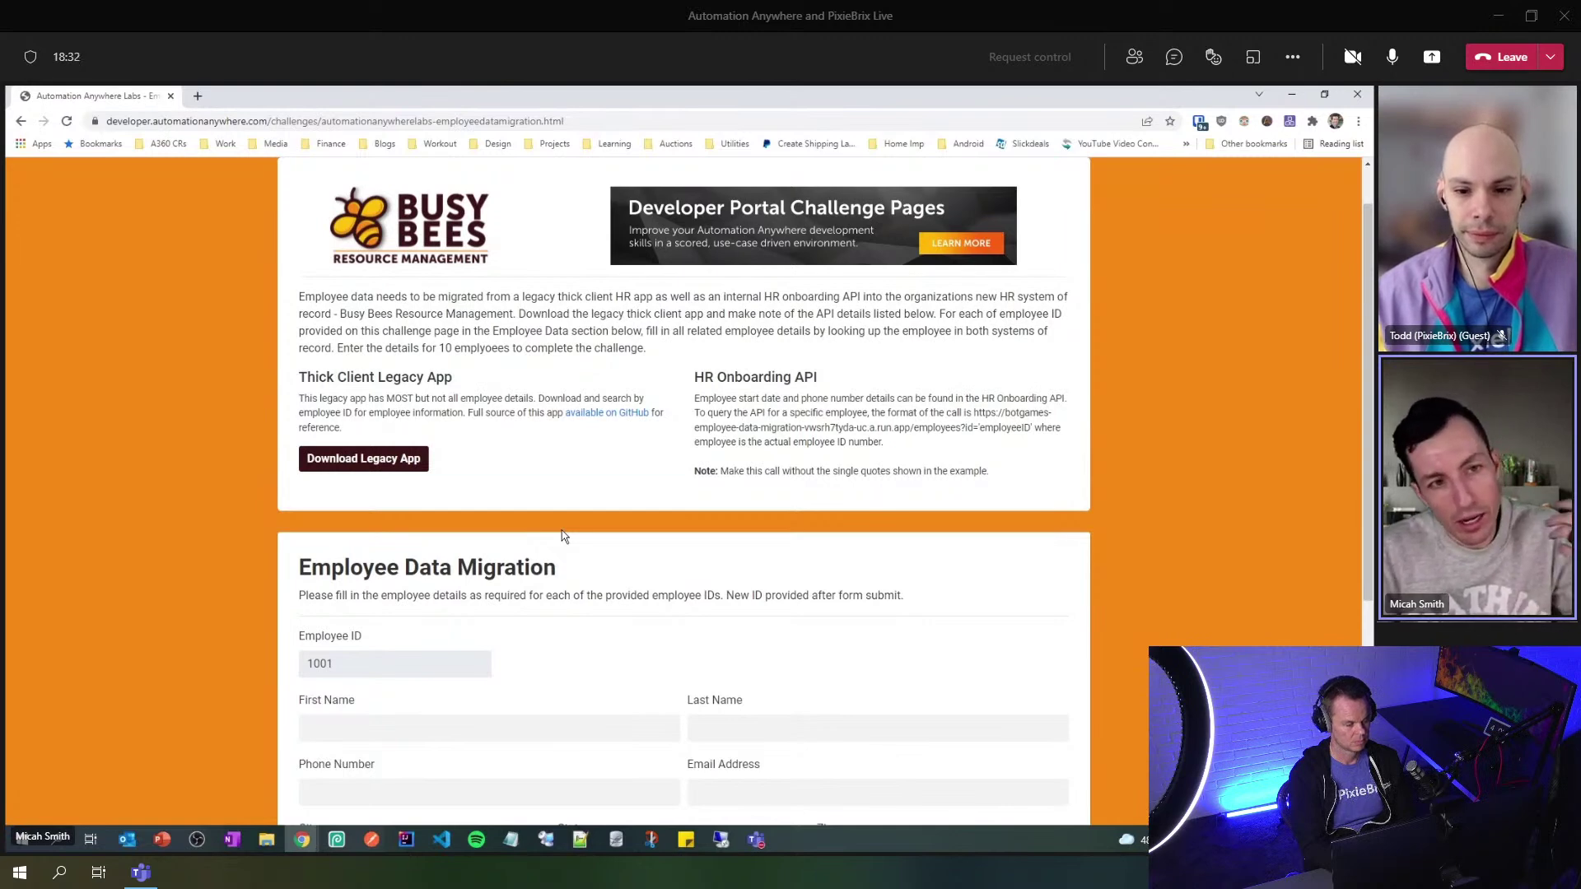
pyautogui.scroll(1, 563, 536)
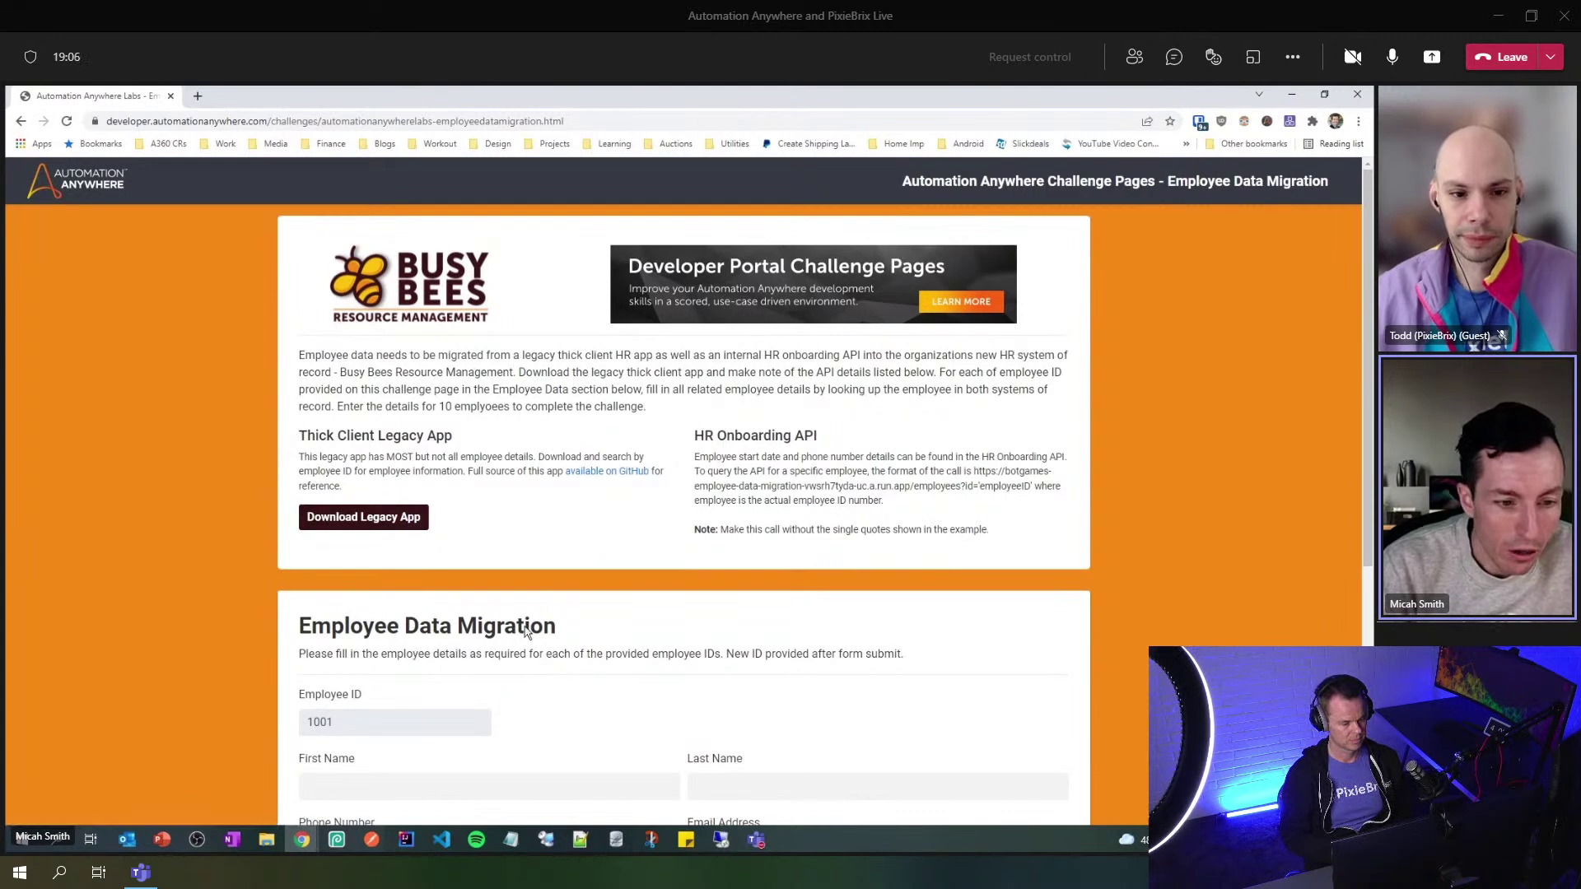
# - Sign in to the Control Room with the saved account and open the Bots repository
pyautogui.click(302, 839)
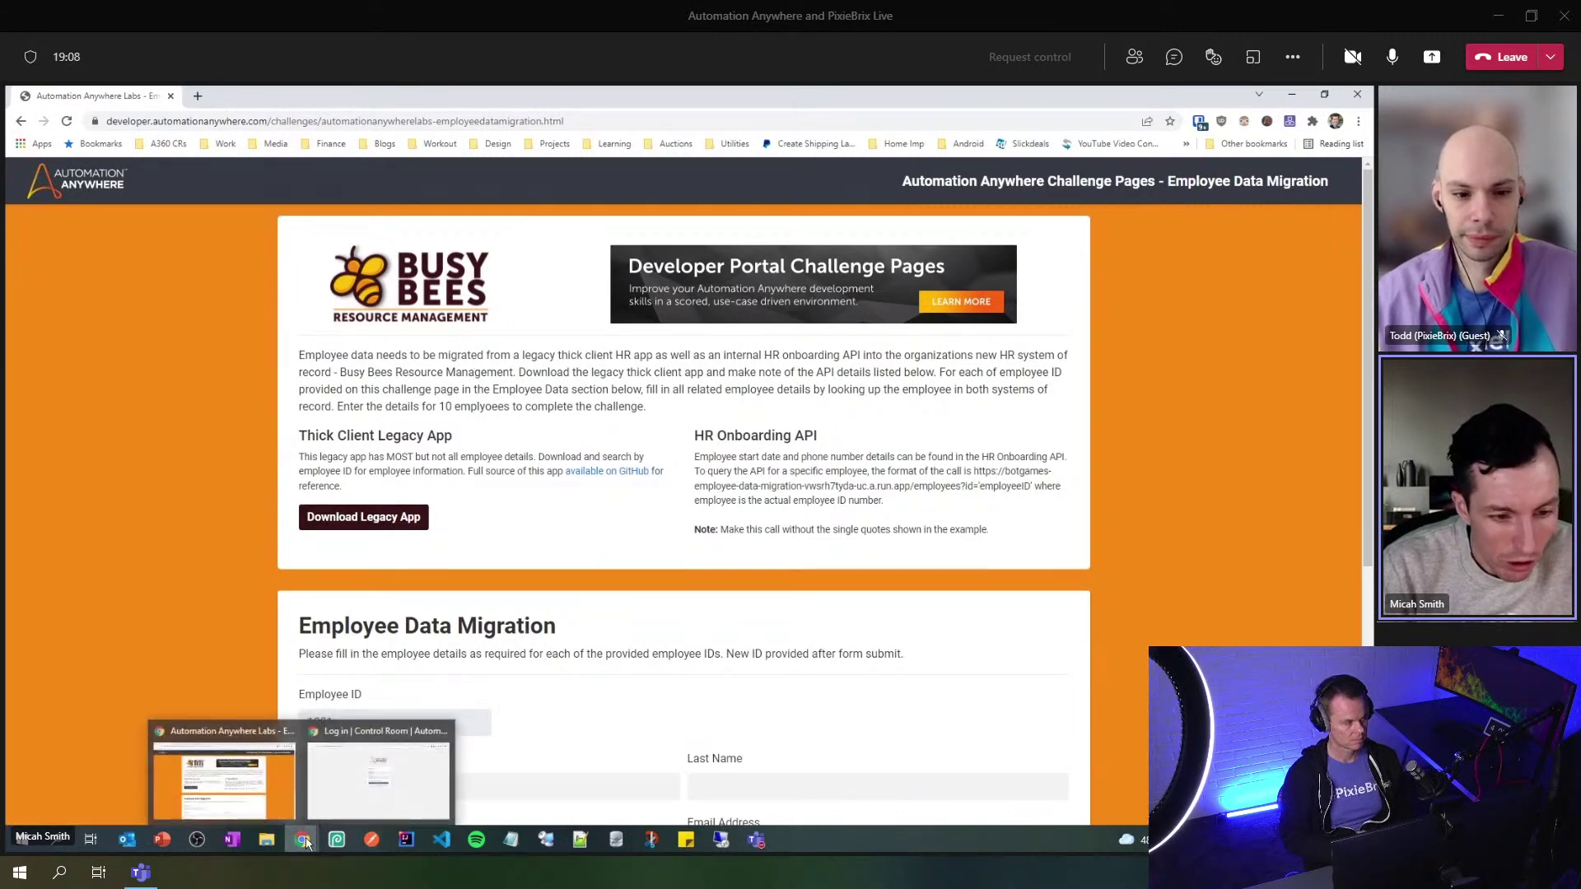
pyautogui.click(378, 778)
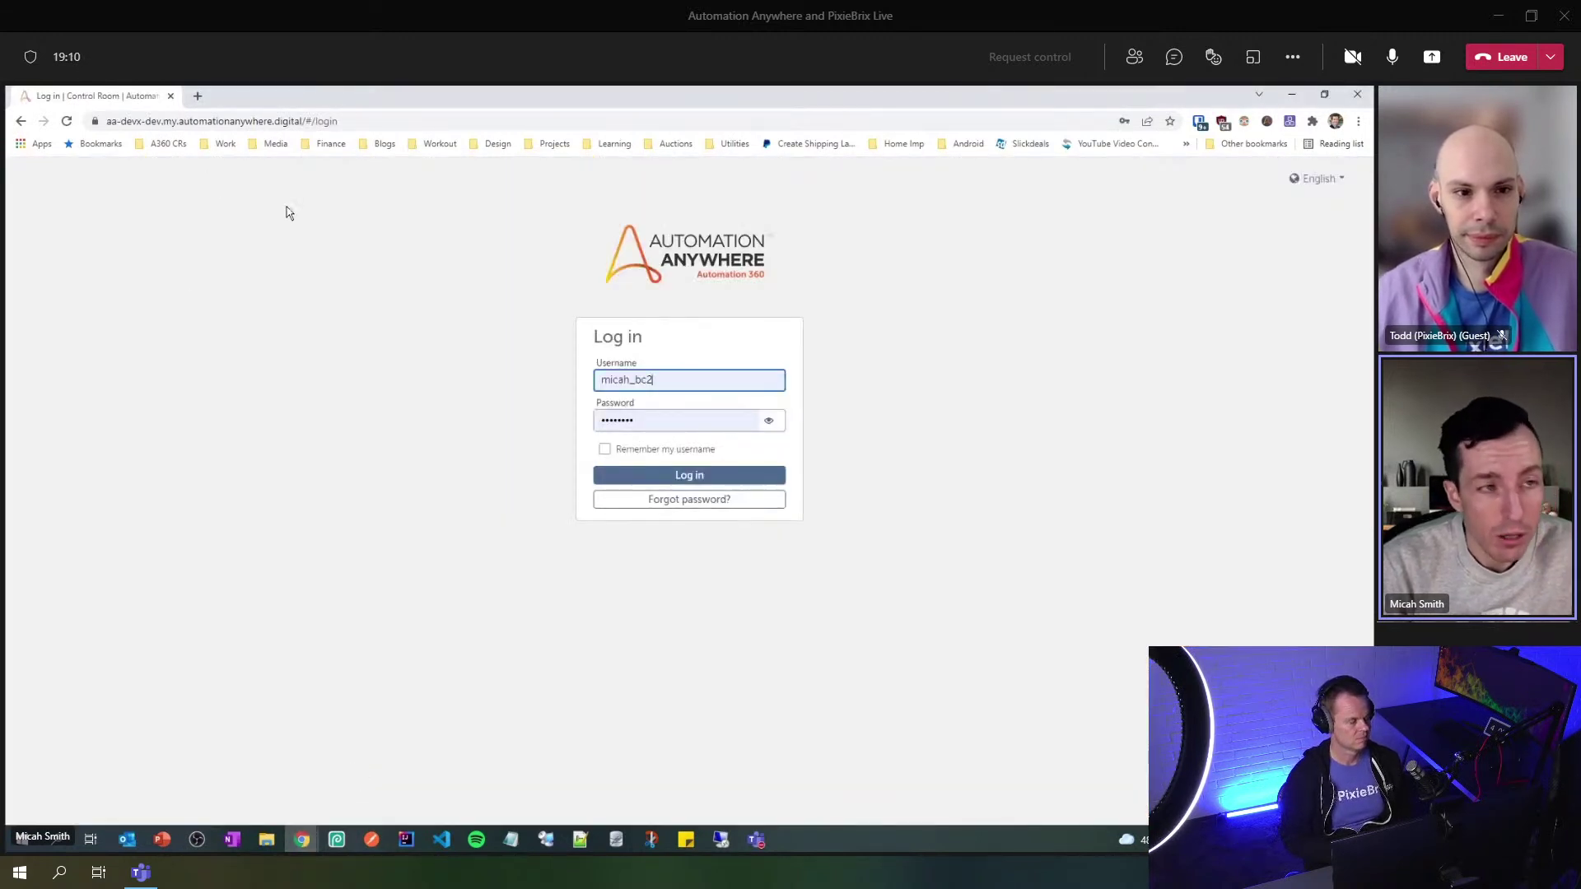
pyautogui.click(692, 378)
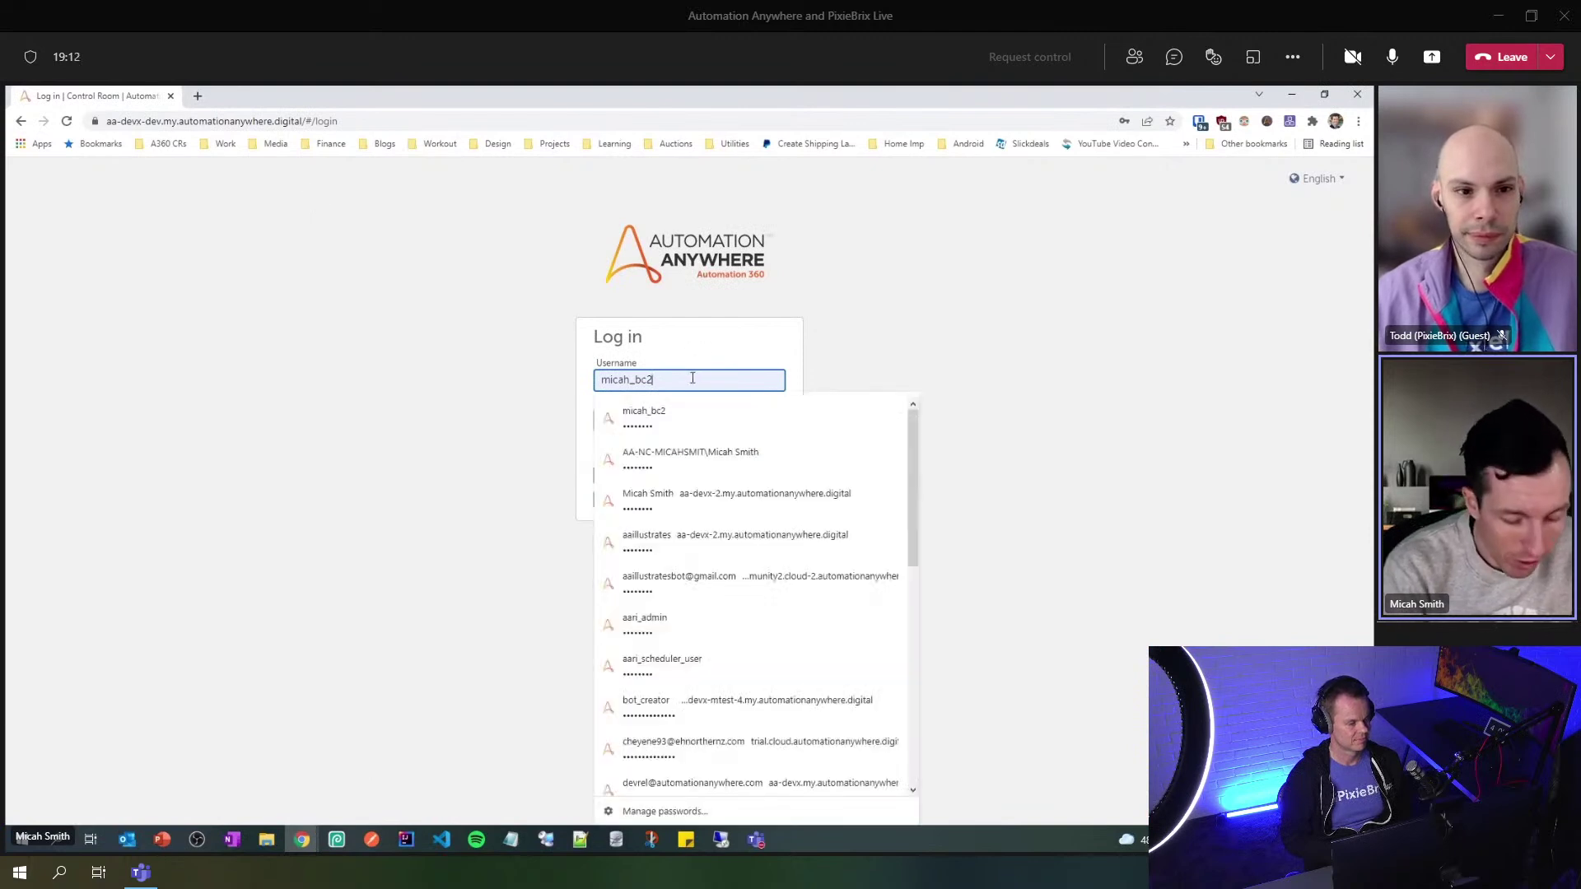
pyautogui.press('BackSpace')
pyautogui.press('Down')
pyautogui.press('Return')
pyautogui.click(705, 479)
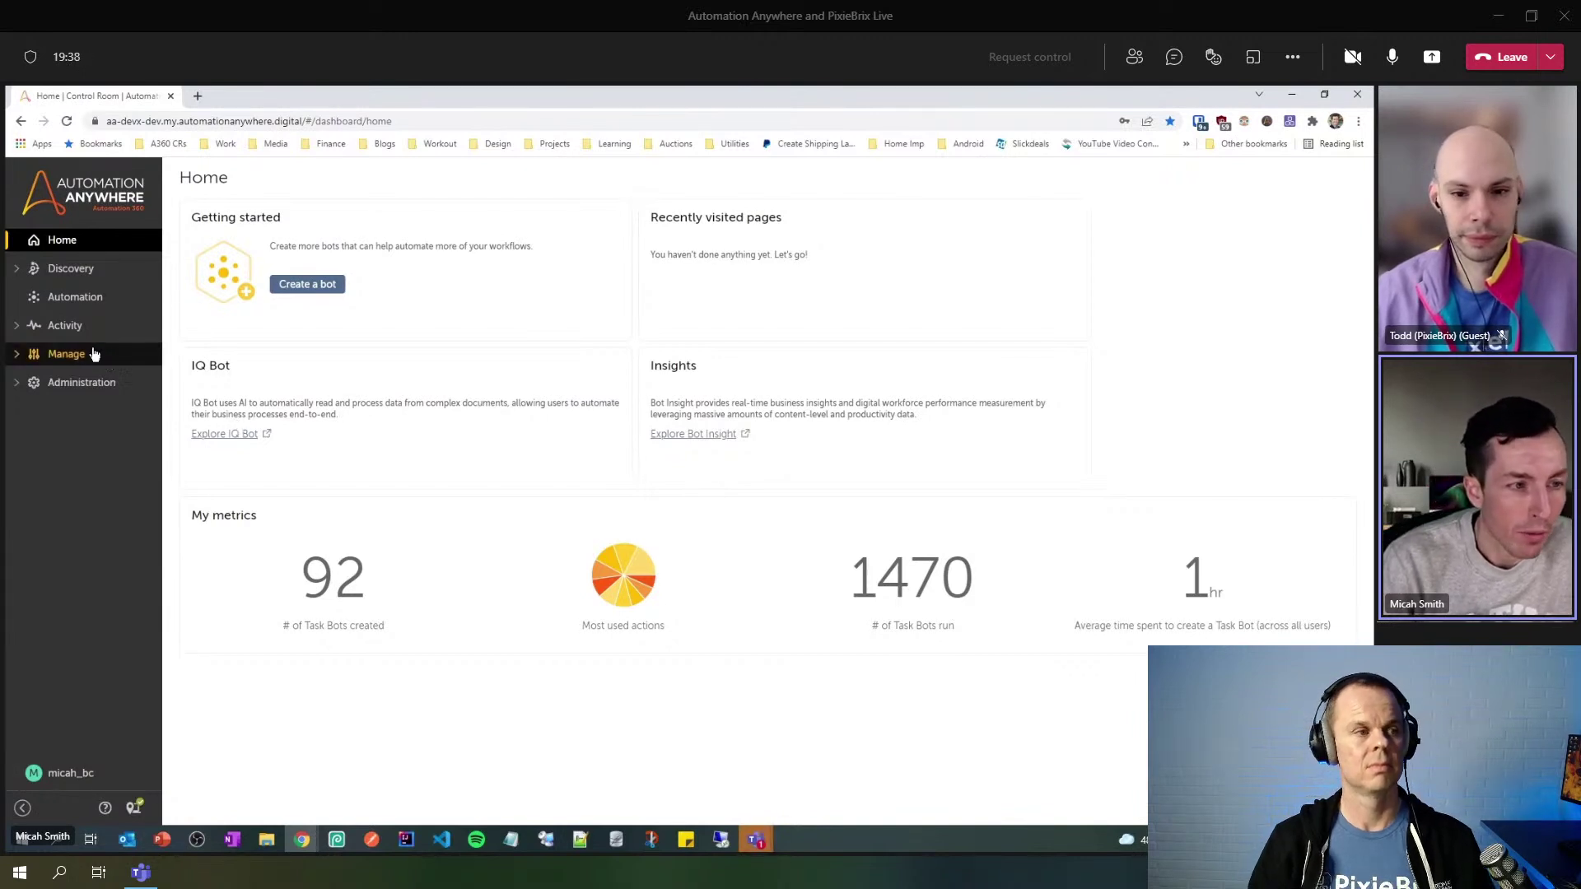
pyautogui.click(70, 300)
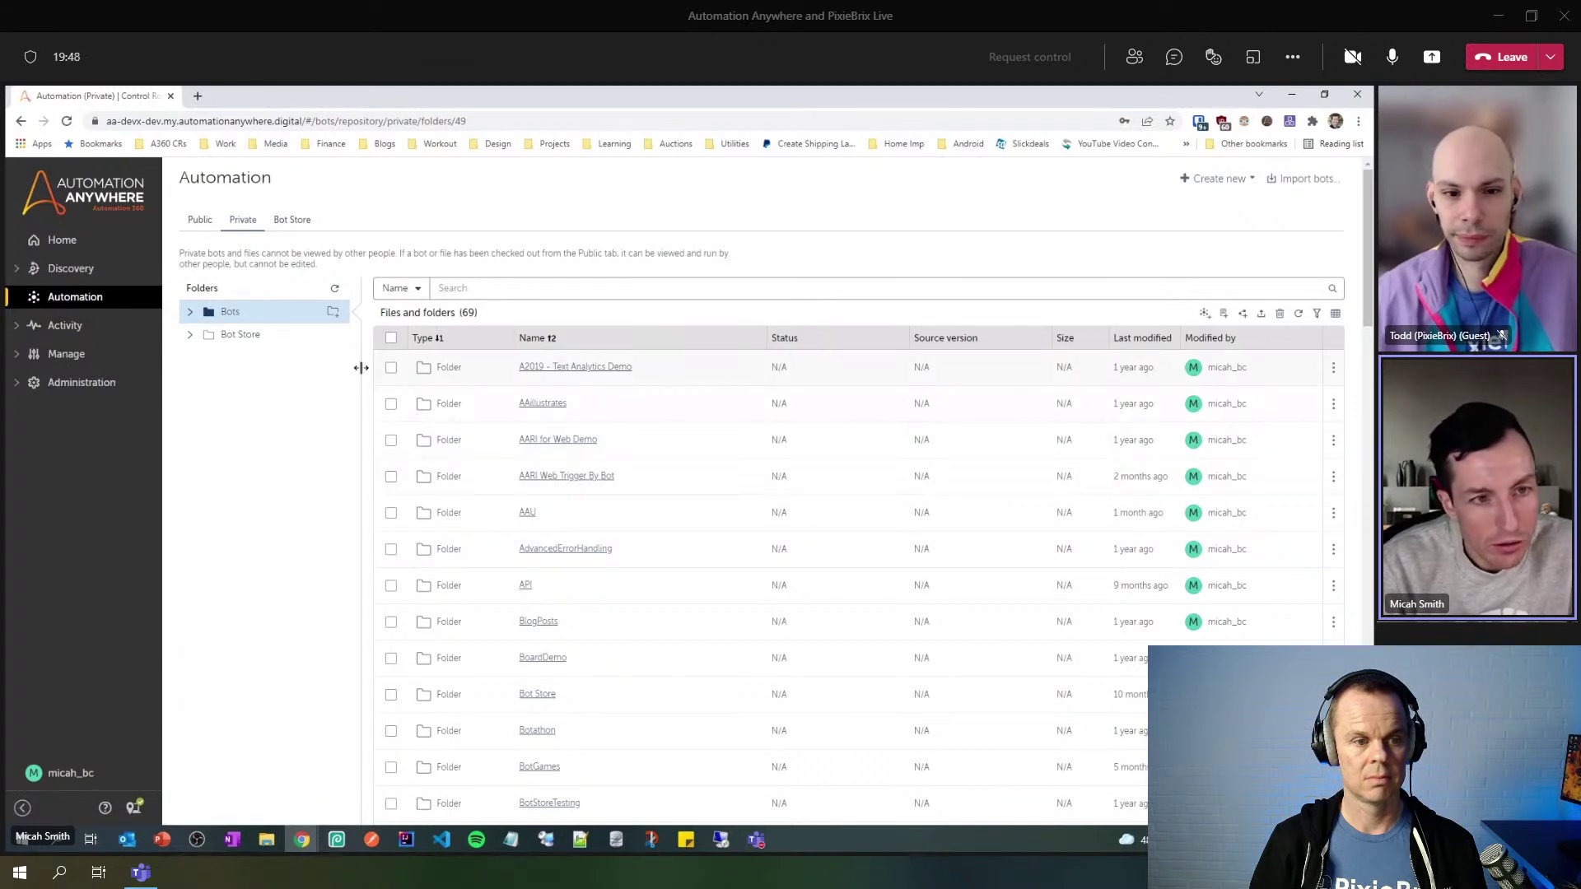
# - Create a PixieBrix subfolder under Bots and start a new task bot inside it
pyautogui.click(333, 317)
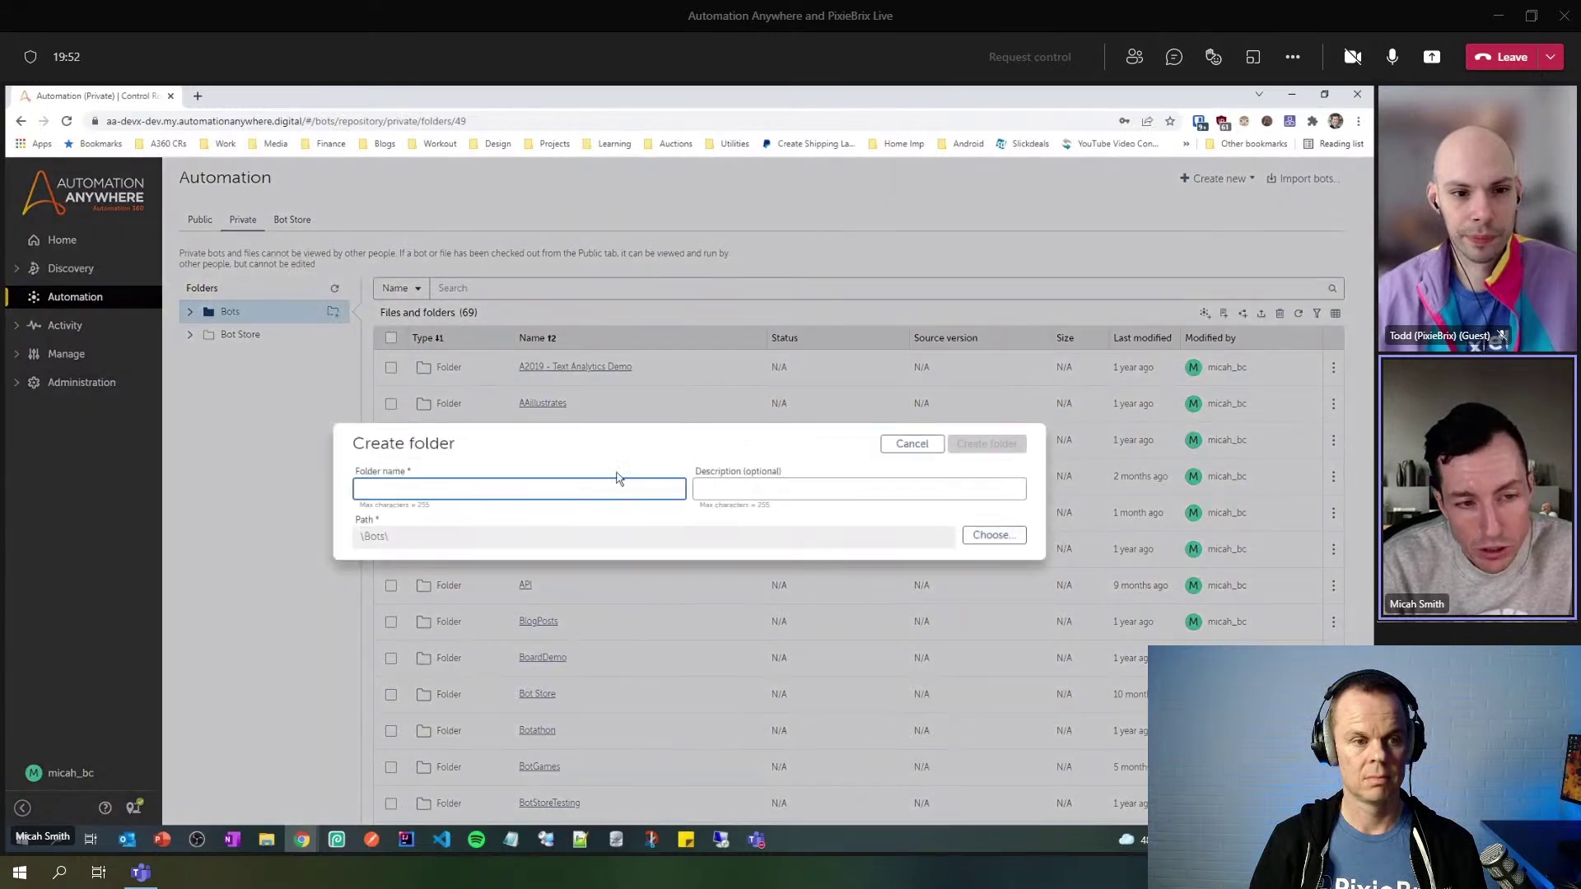
pyautogui.write('PixieBrix')
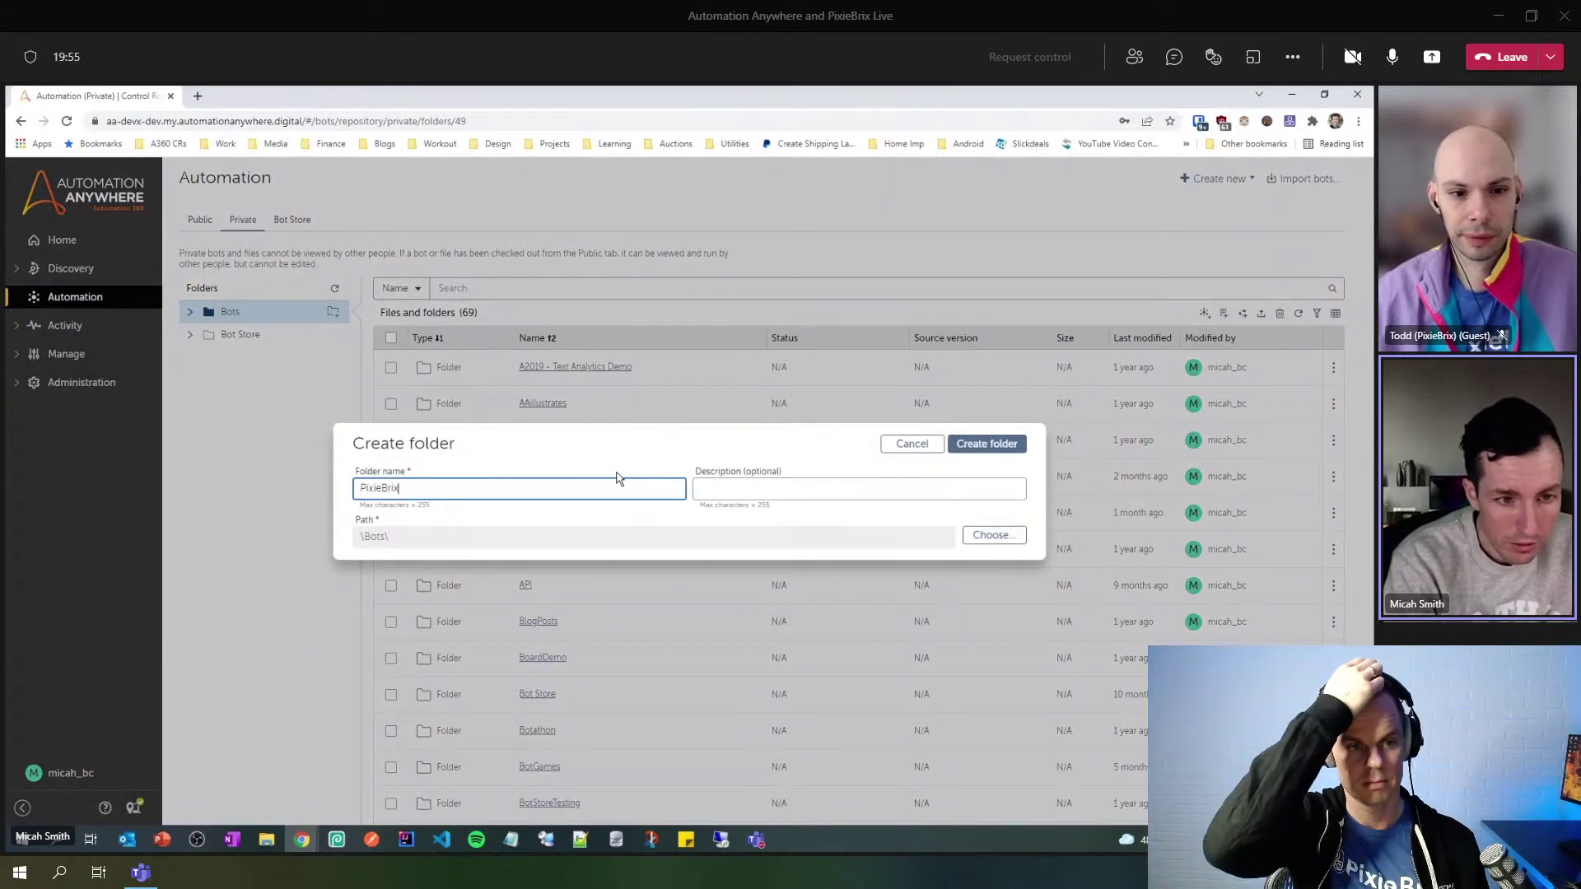
pyautogui.click(1020, 444)
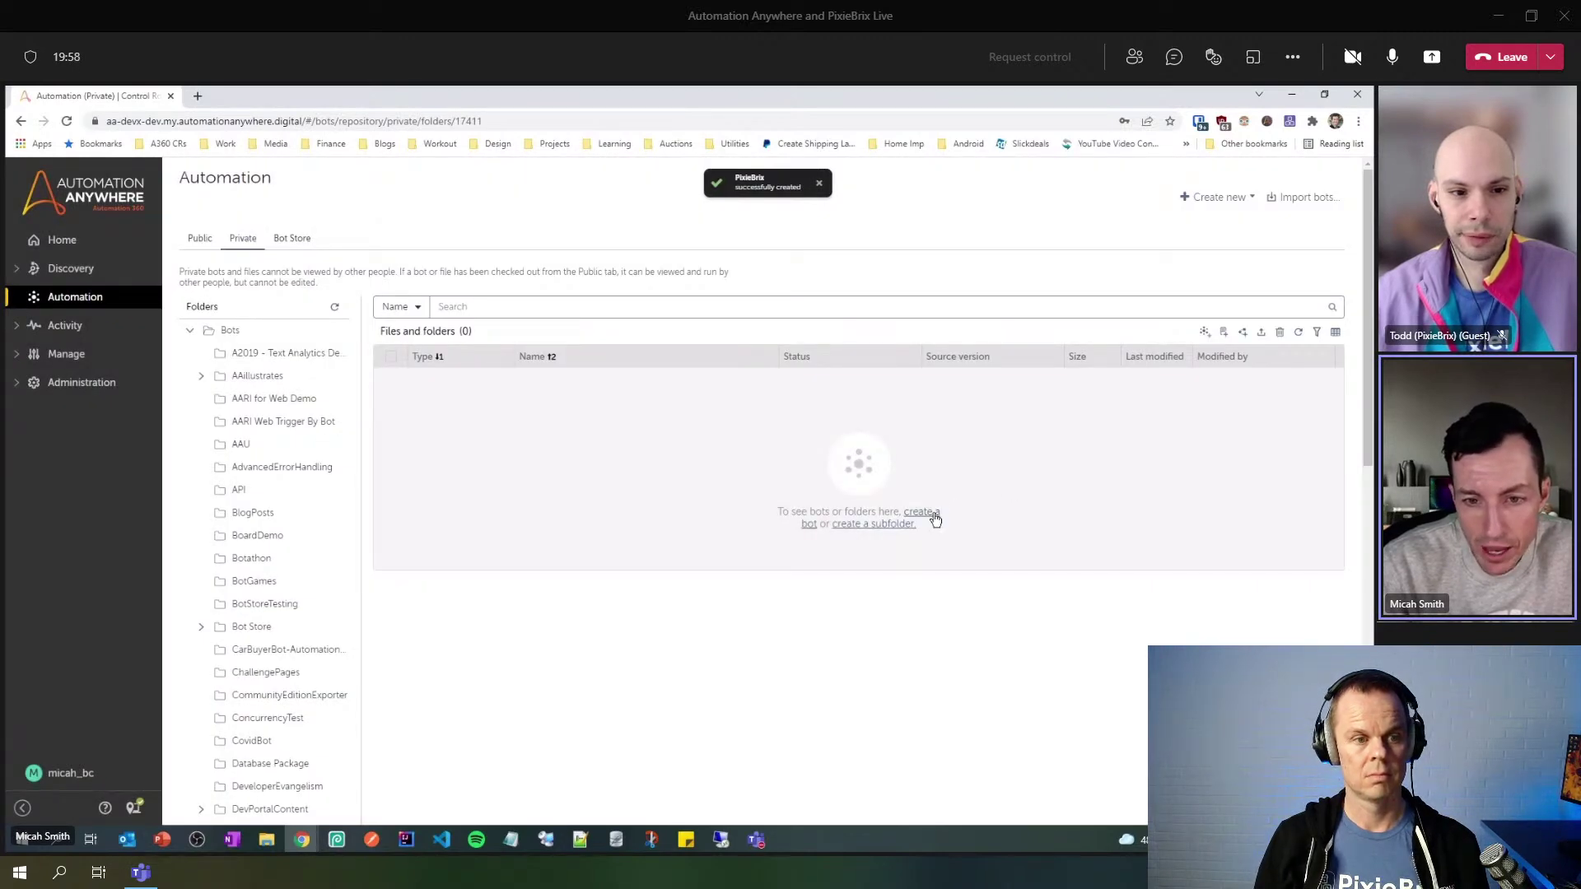
pyautogui.click(935, 517)
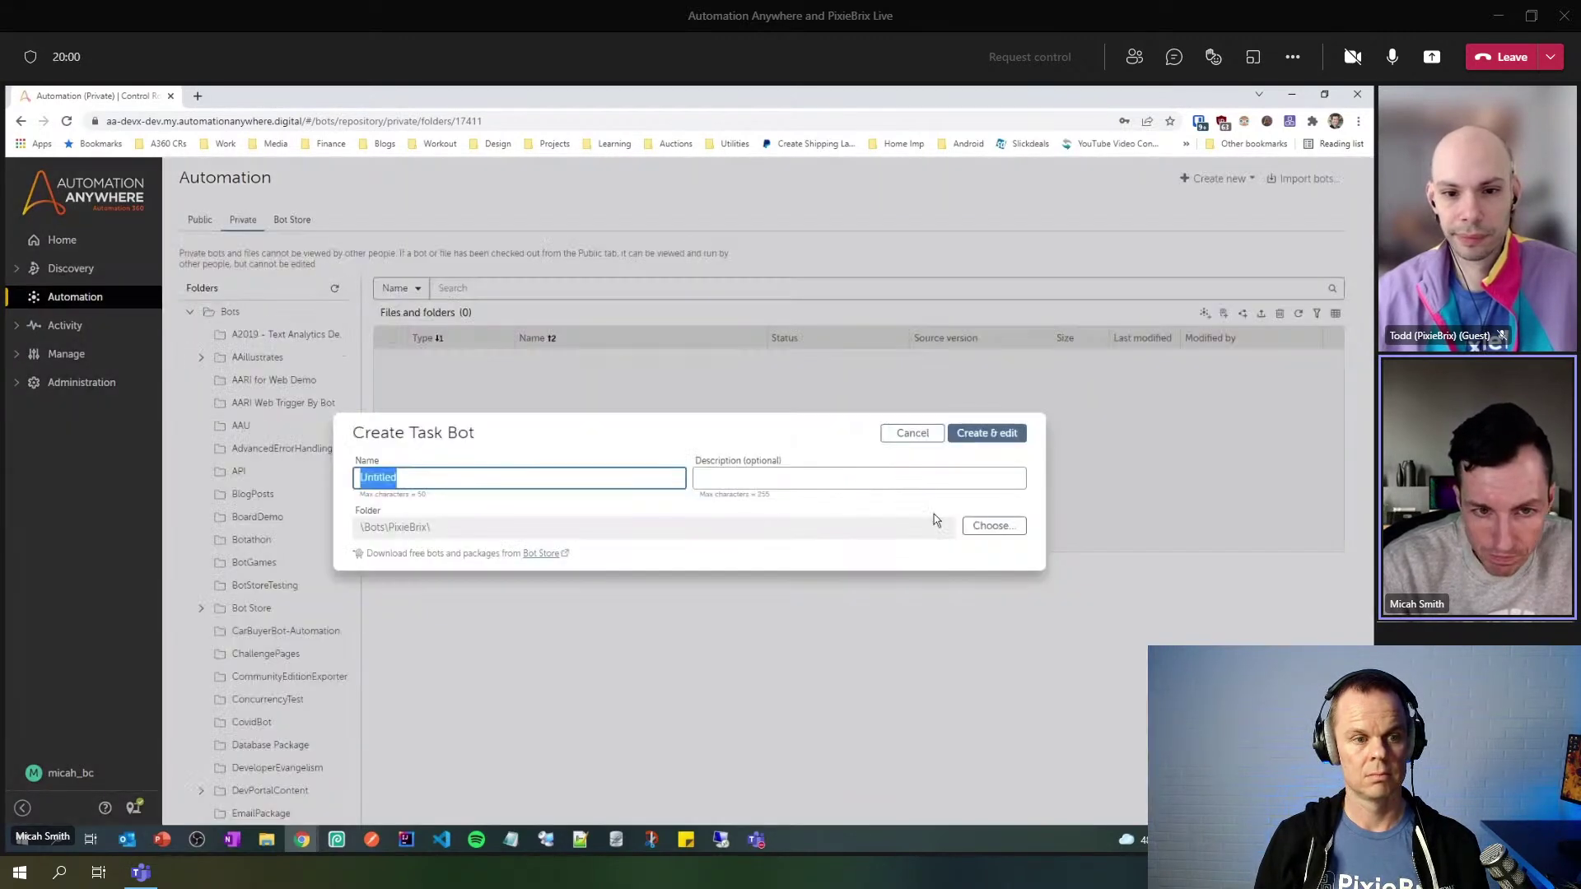
# - Name the new task bot PixieBrixDemo_EmployeeDataMigration and open it in the editor
pyautogui.write('PixieBrixDemo_EmployeeDa')
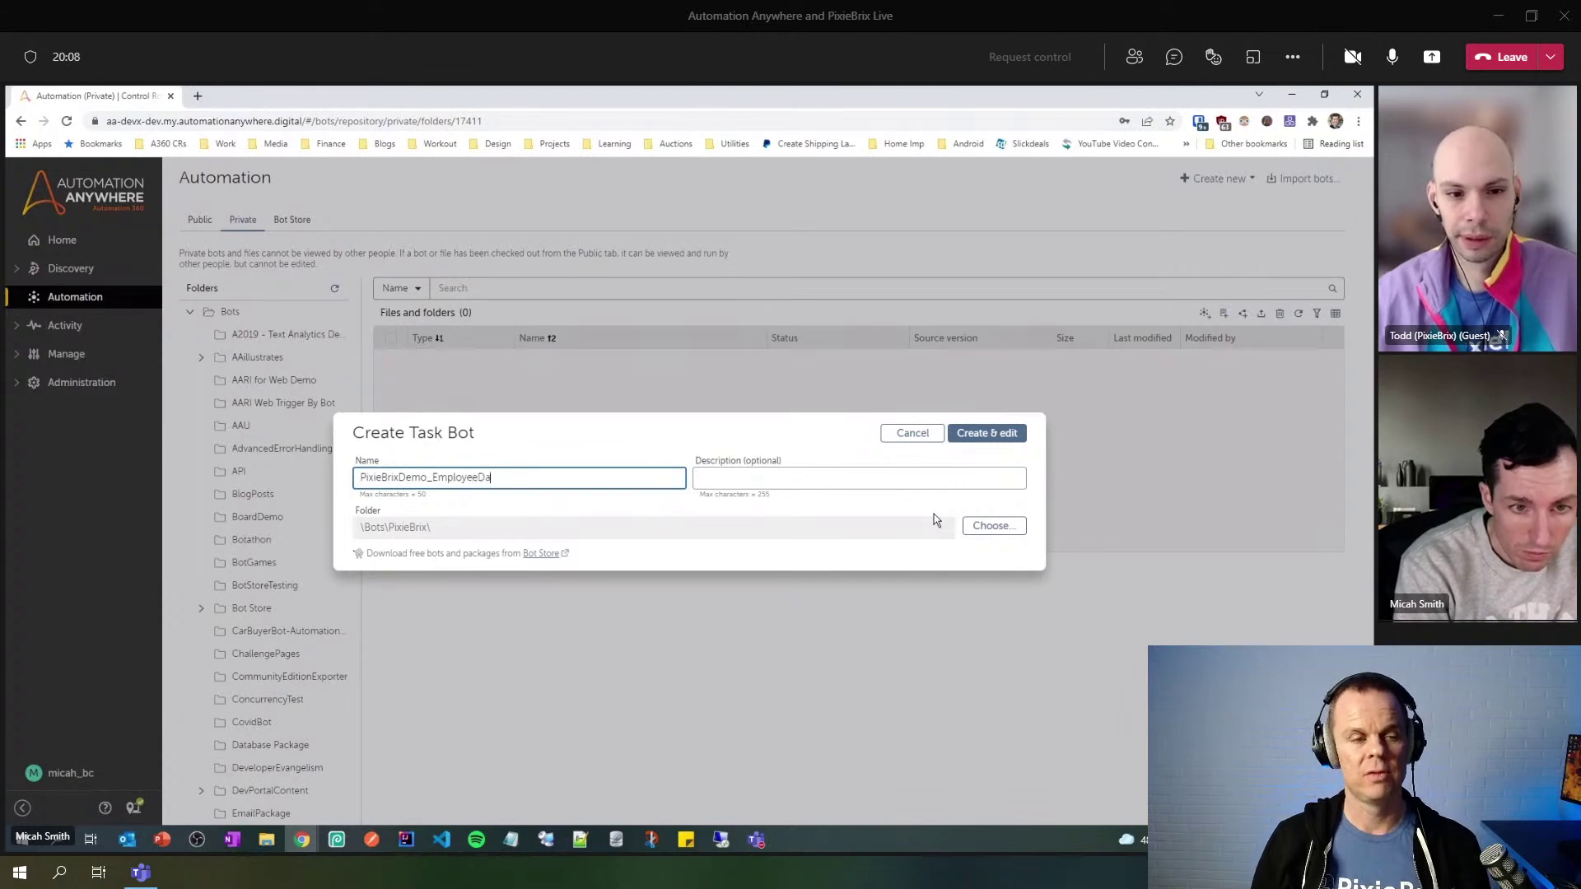
pyautogui.write('tion')
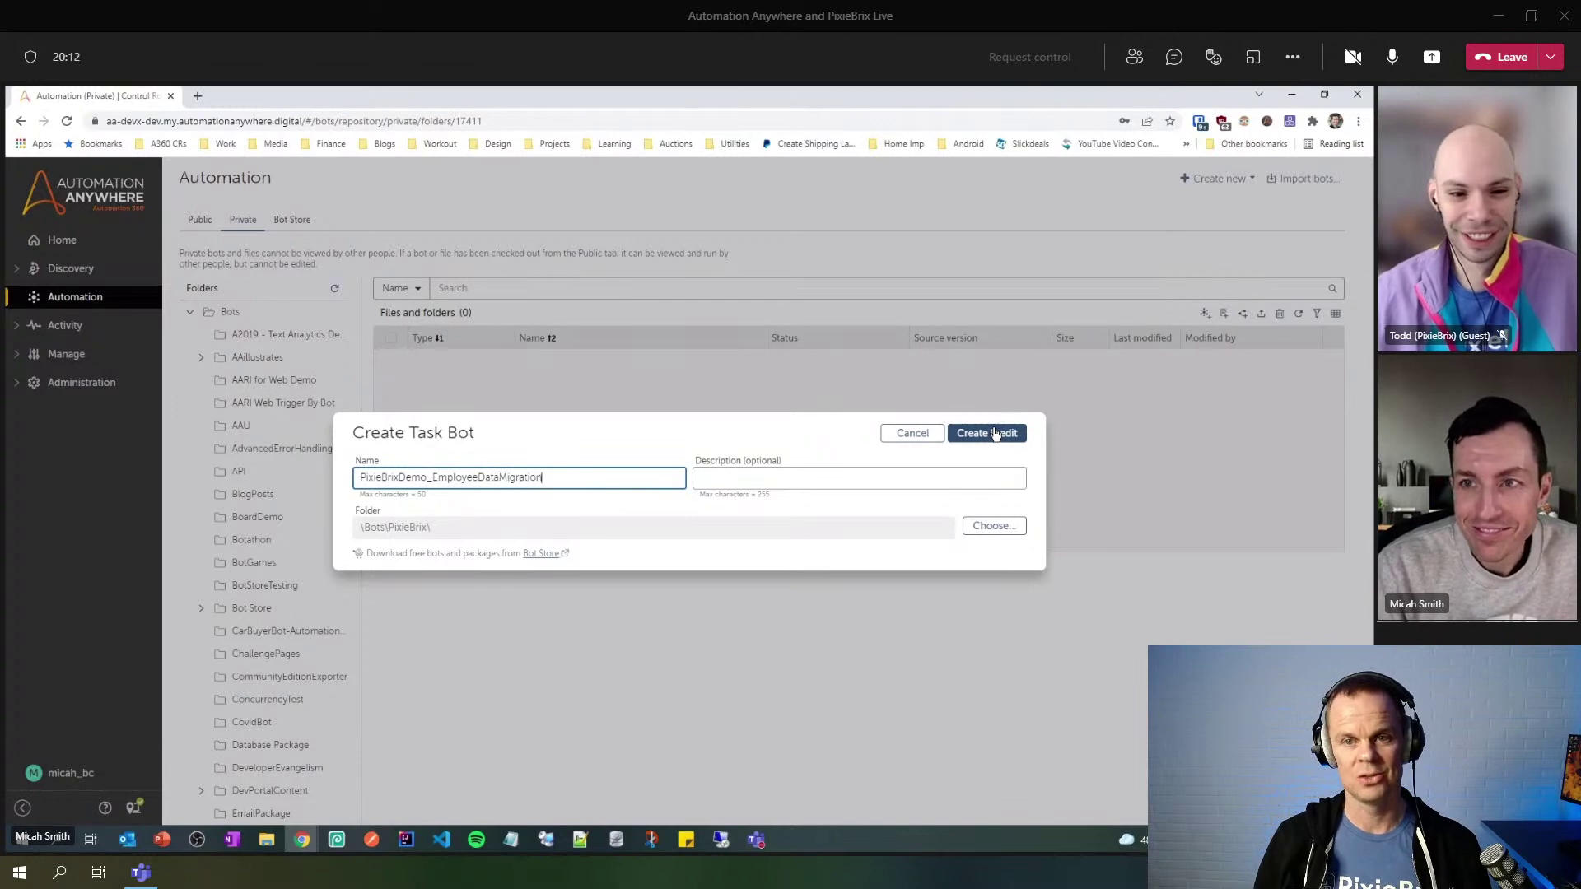
pyautogui.click(995, 434)
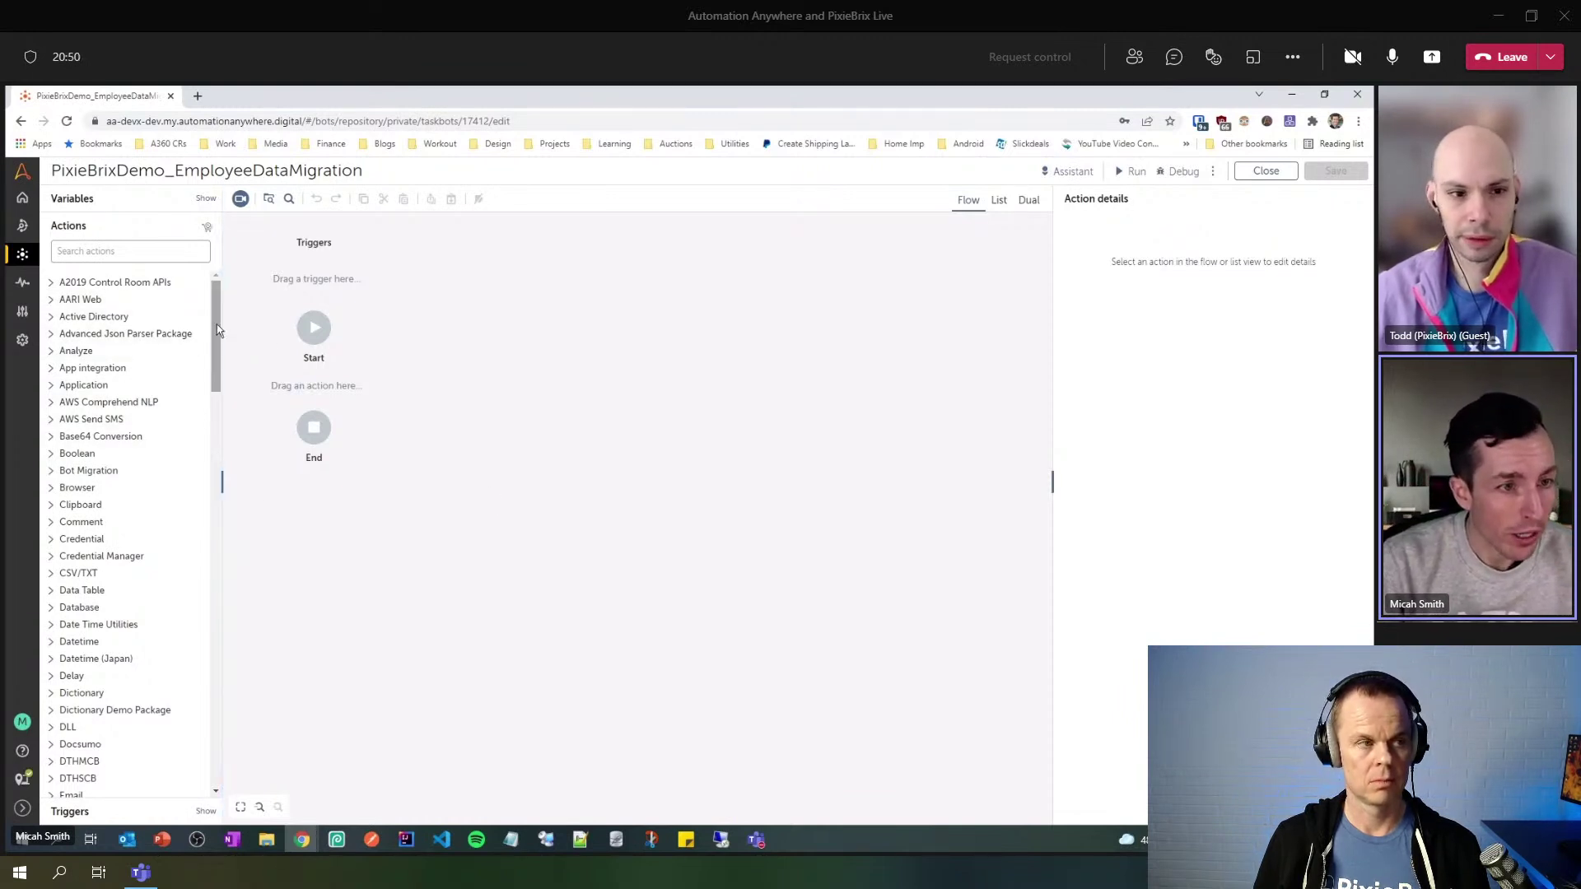
pyautogui.scroll(-3, 217, 329)
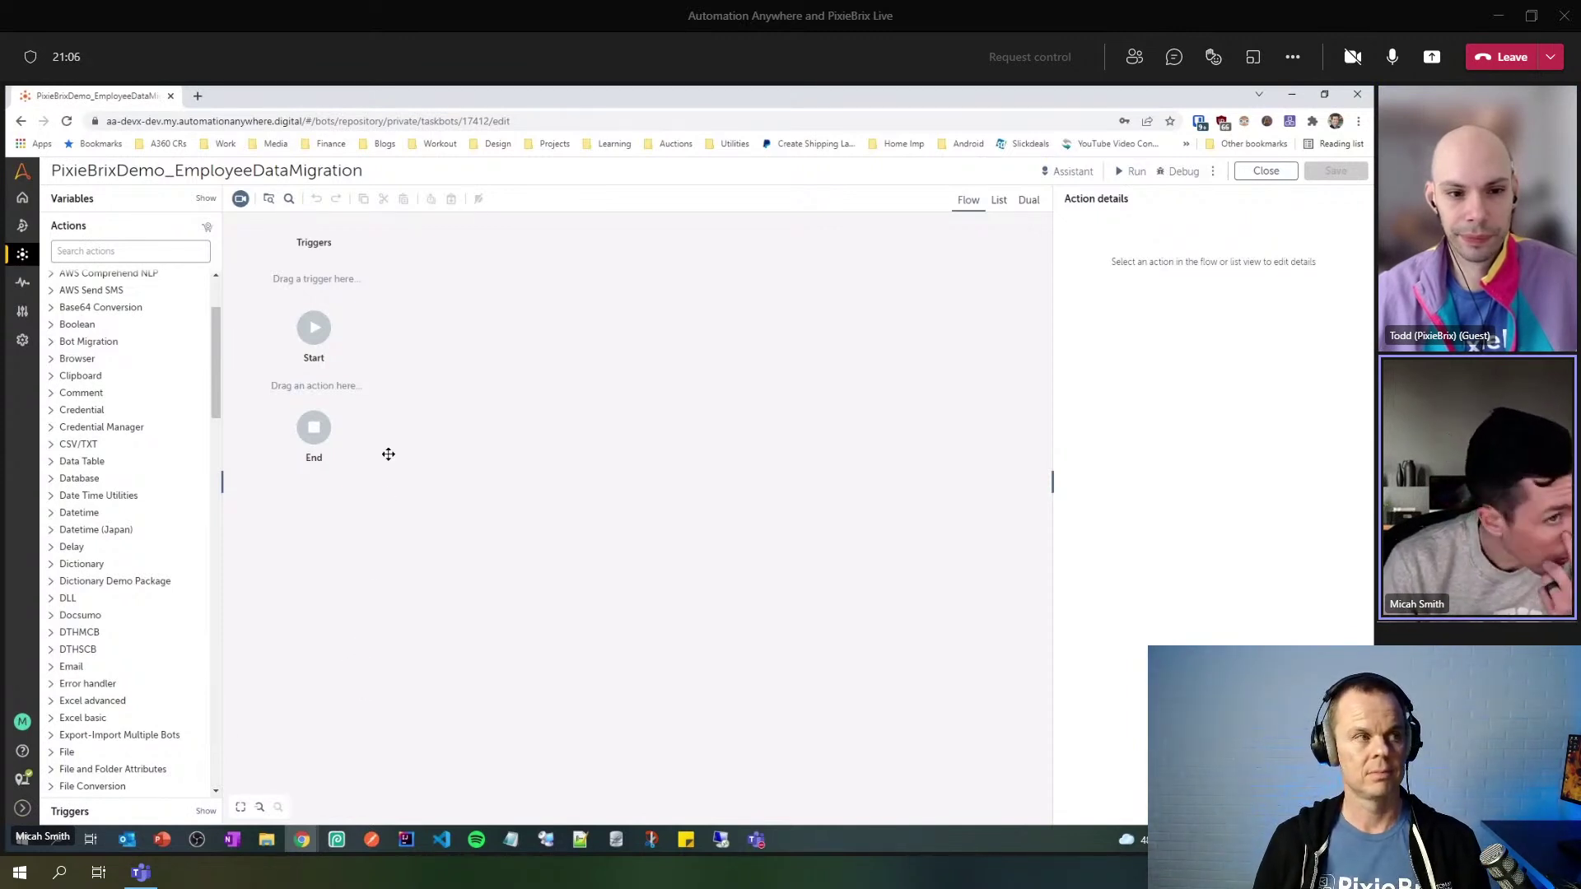
# - Try the side-by-side, list and flow views of the empty bot, returning to flow view
pyautogui.scroll(2, 218, 358)
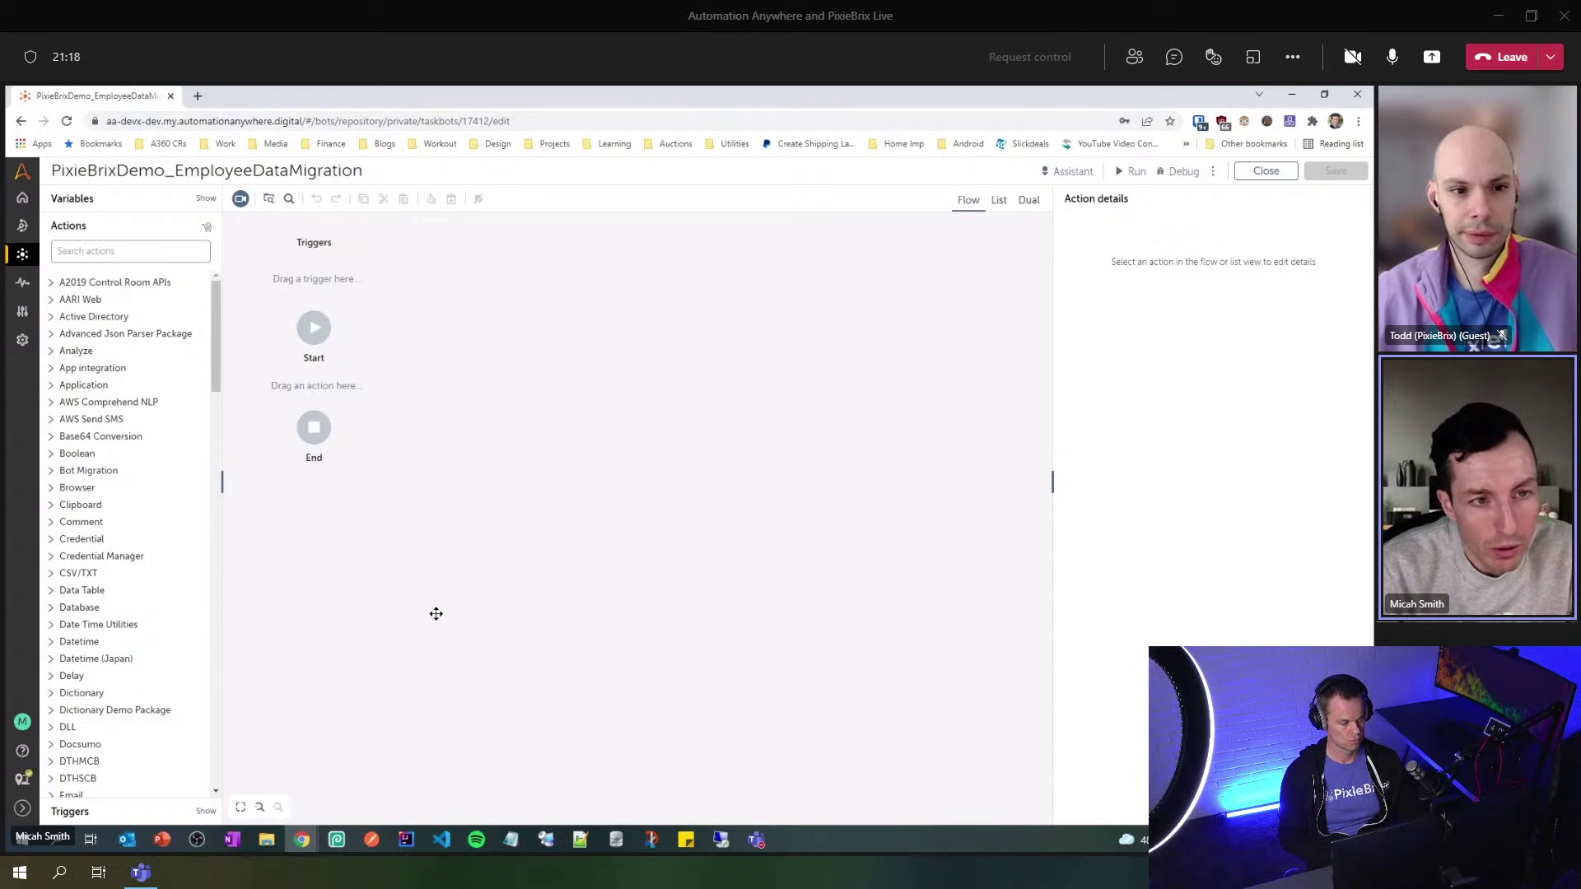
pyautogui.moveTo(322, 377); pyautogui.dragTo(313, 317)
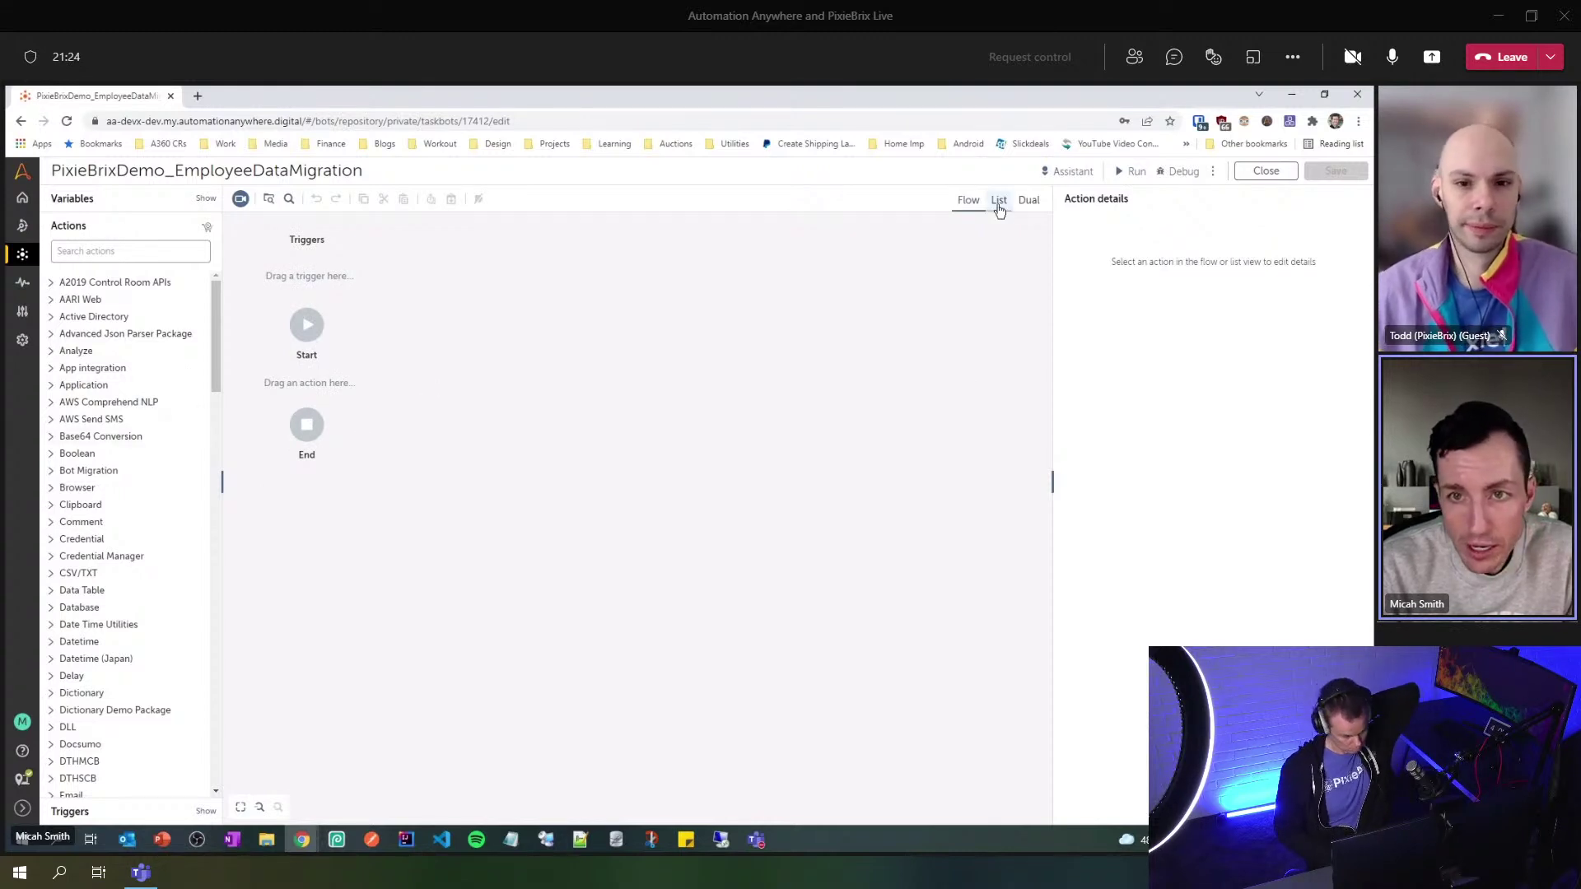
pyautogui.click(1028, 200)
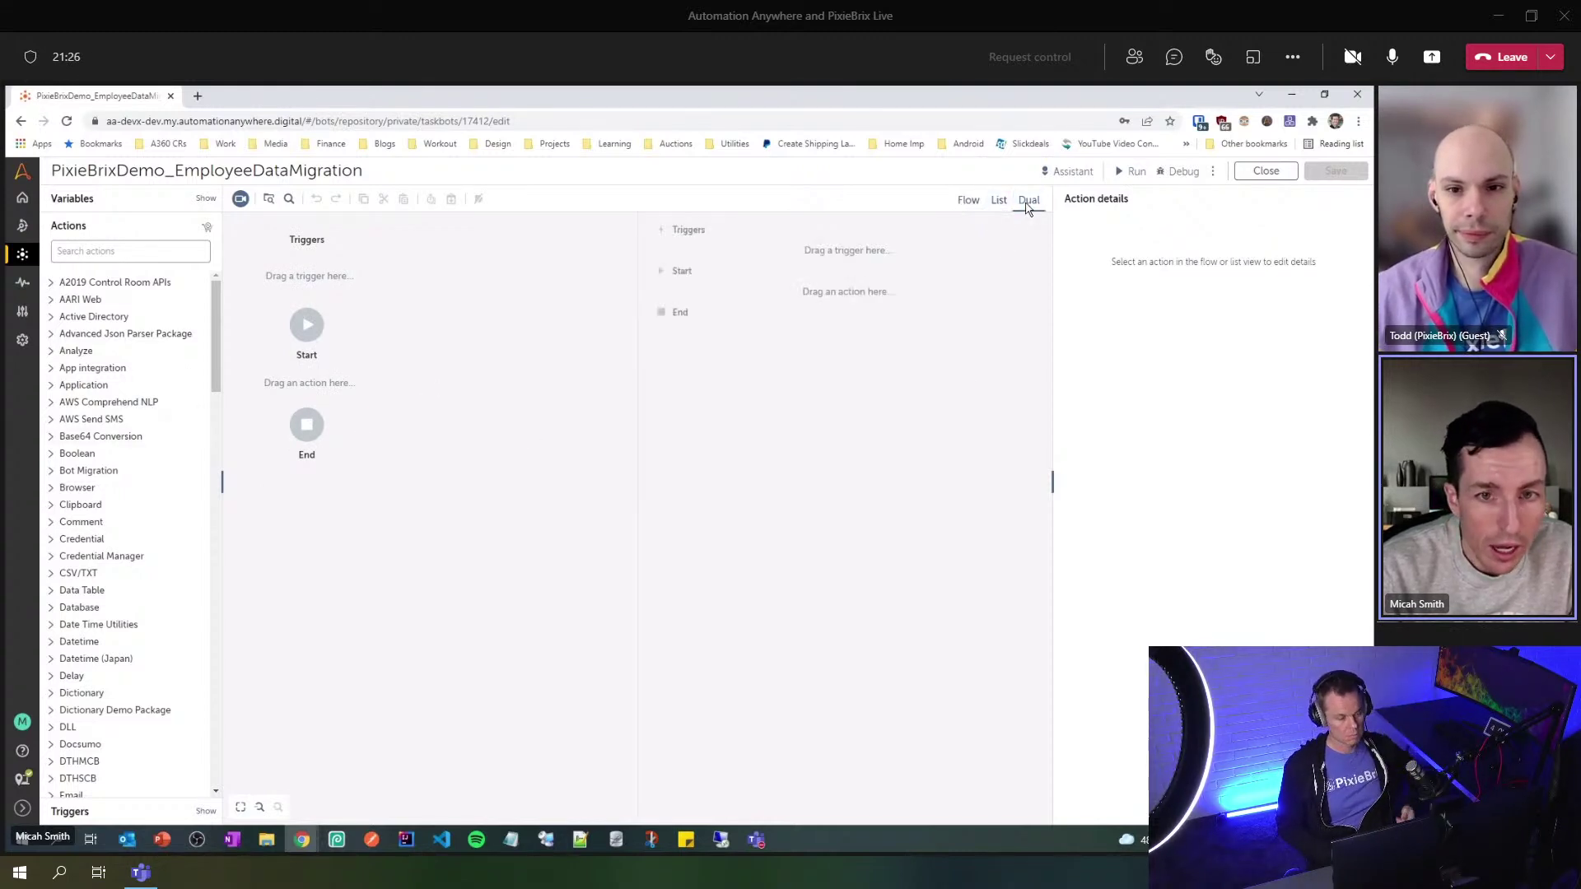
pyautogui.click(998, 200)
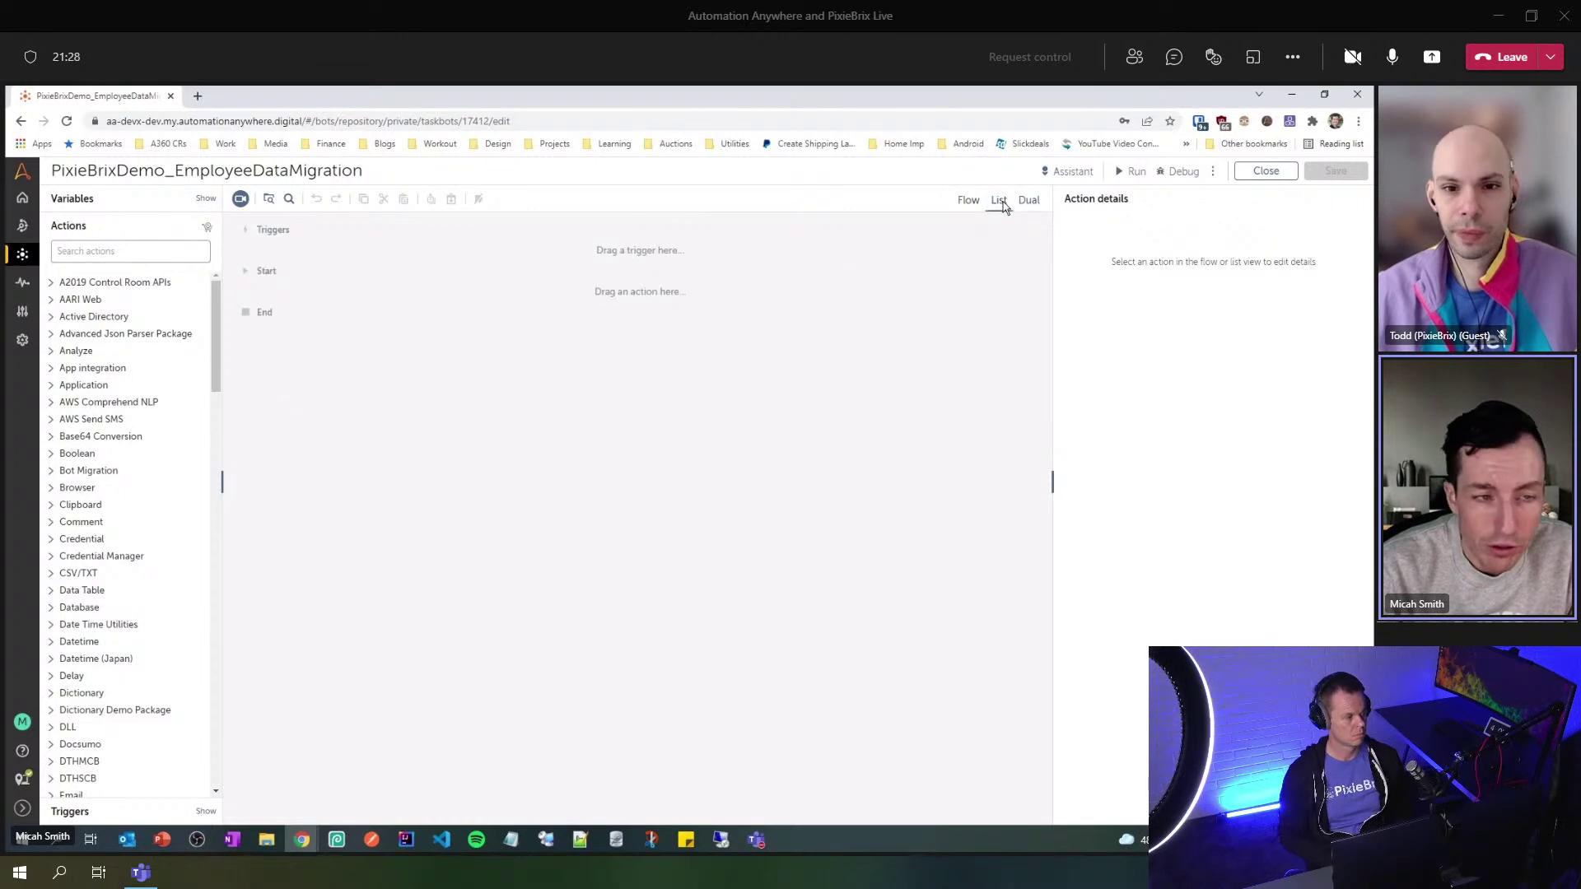
pyautogui.click(968, 200)
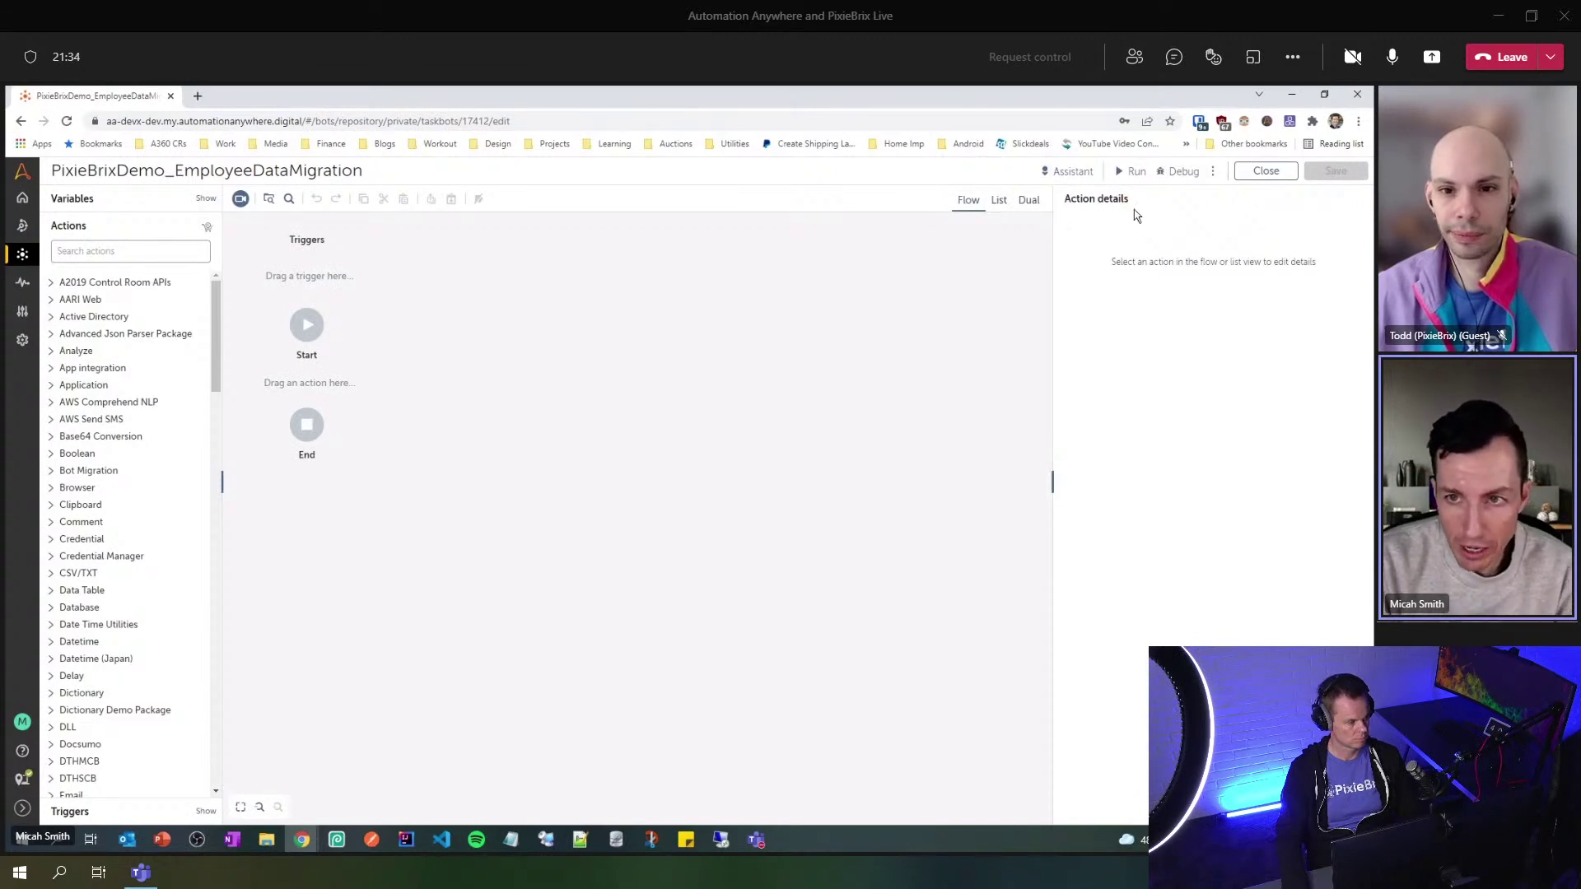
pyautogui.tripleClick(1140, 218)
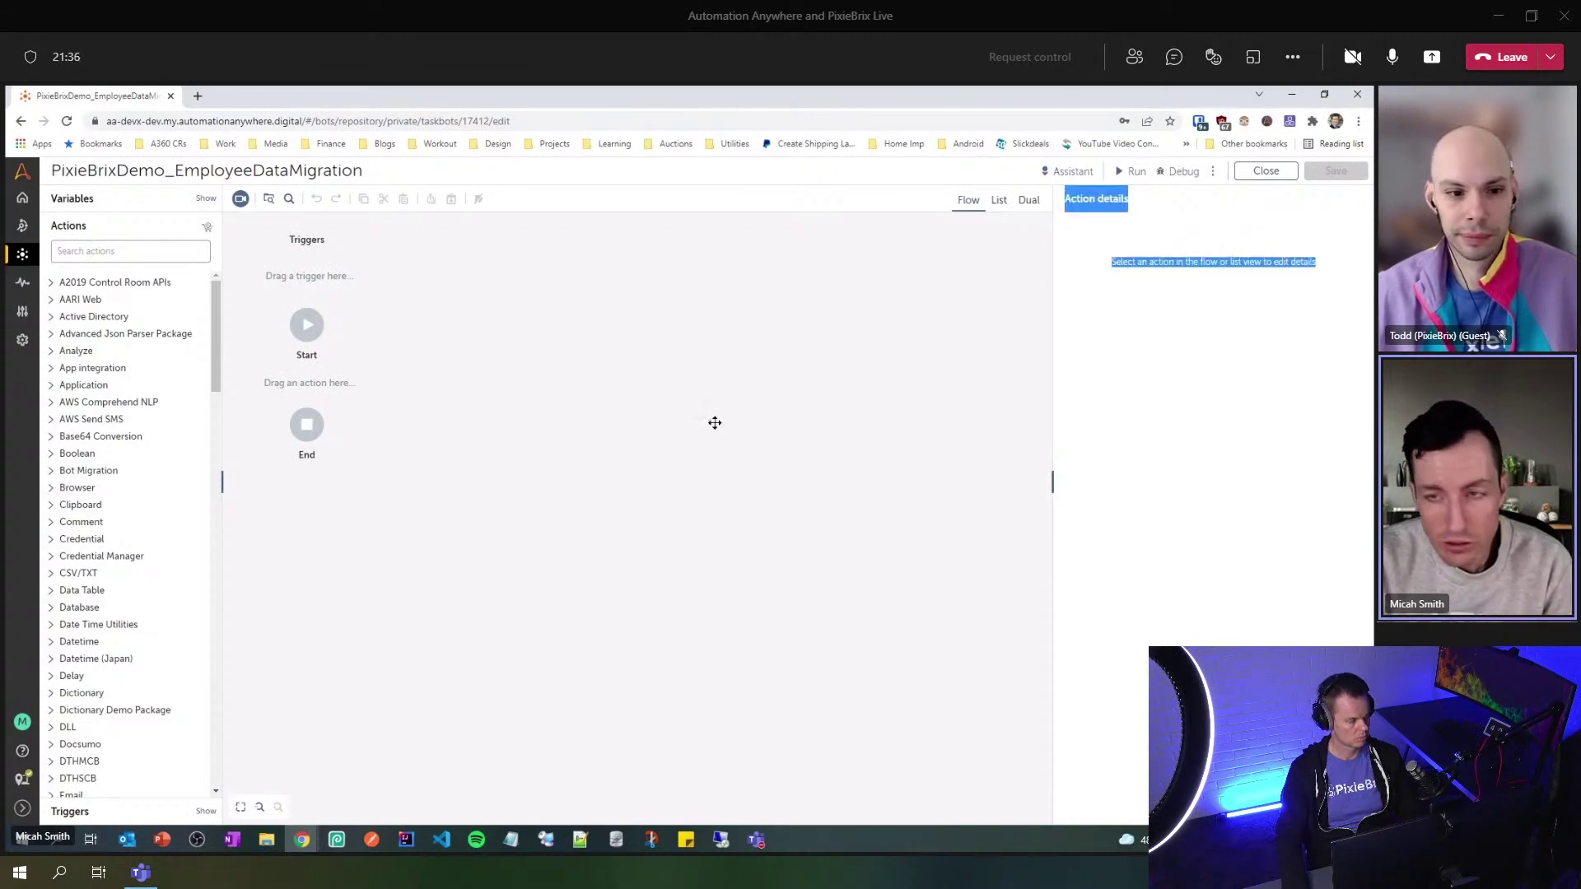
pyautogui.click(1206, 308)
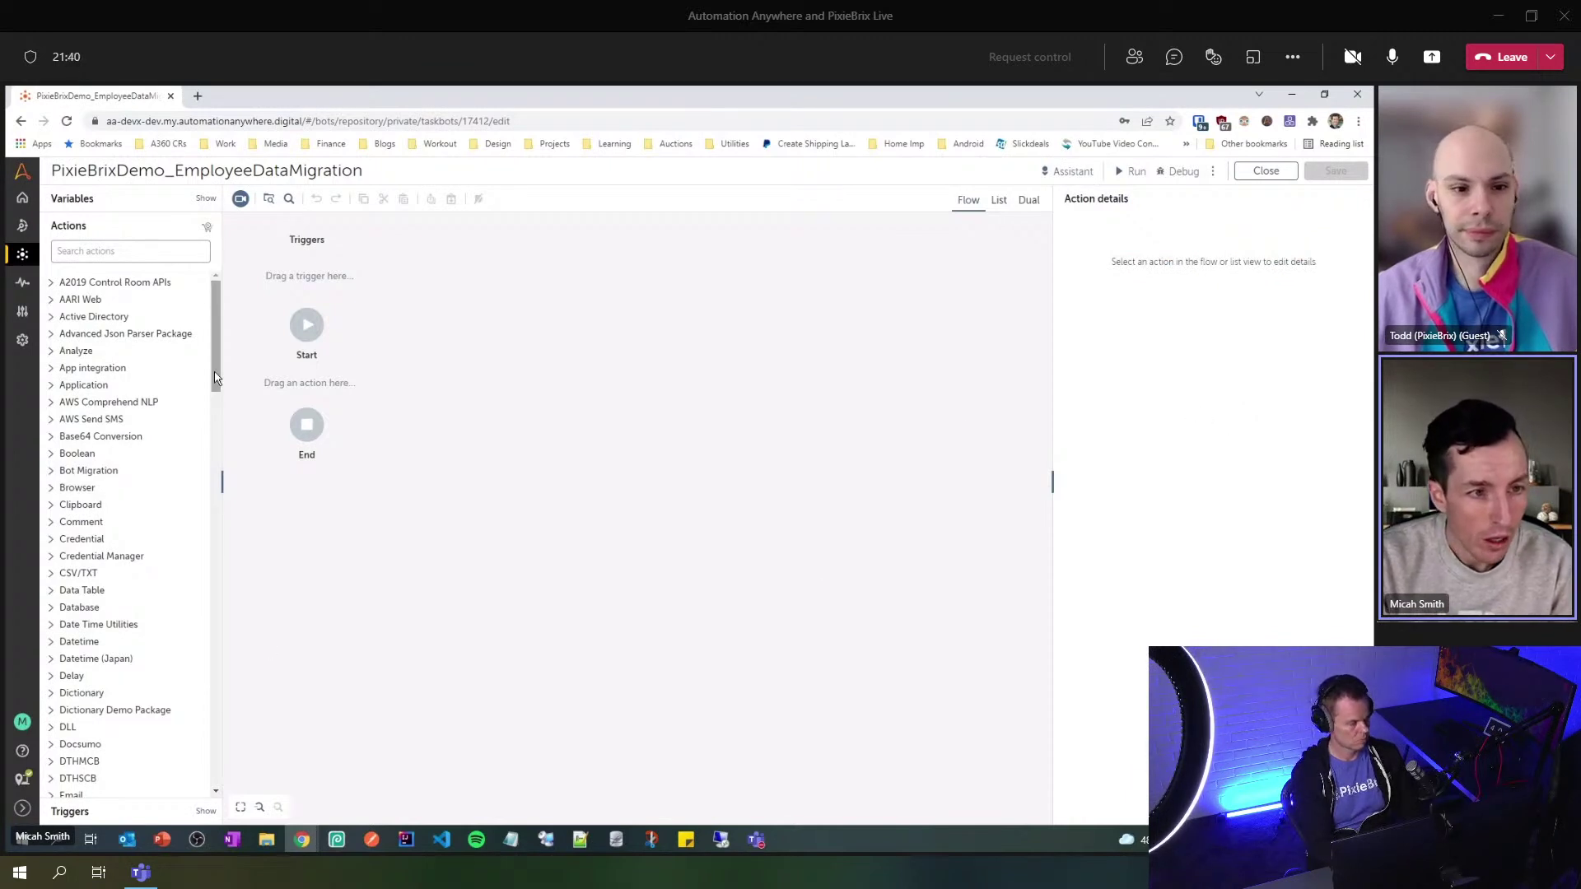
# - Expand the Application group in the Actions panel
pyautogui.moveTo(219, 372); pyautogui.dragTo(219, 393)
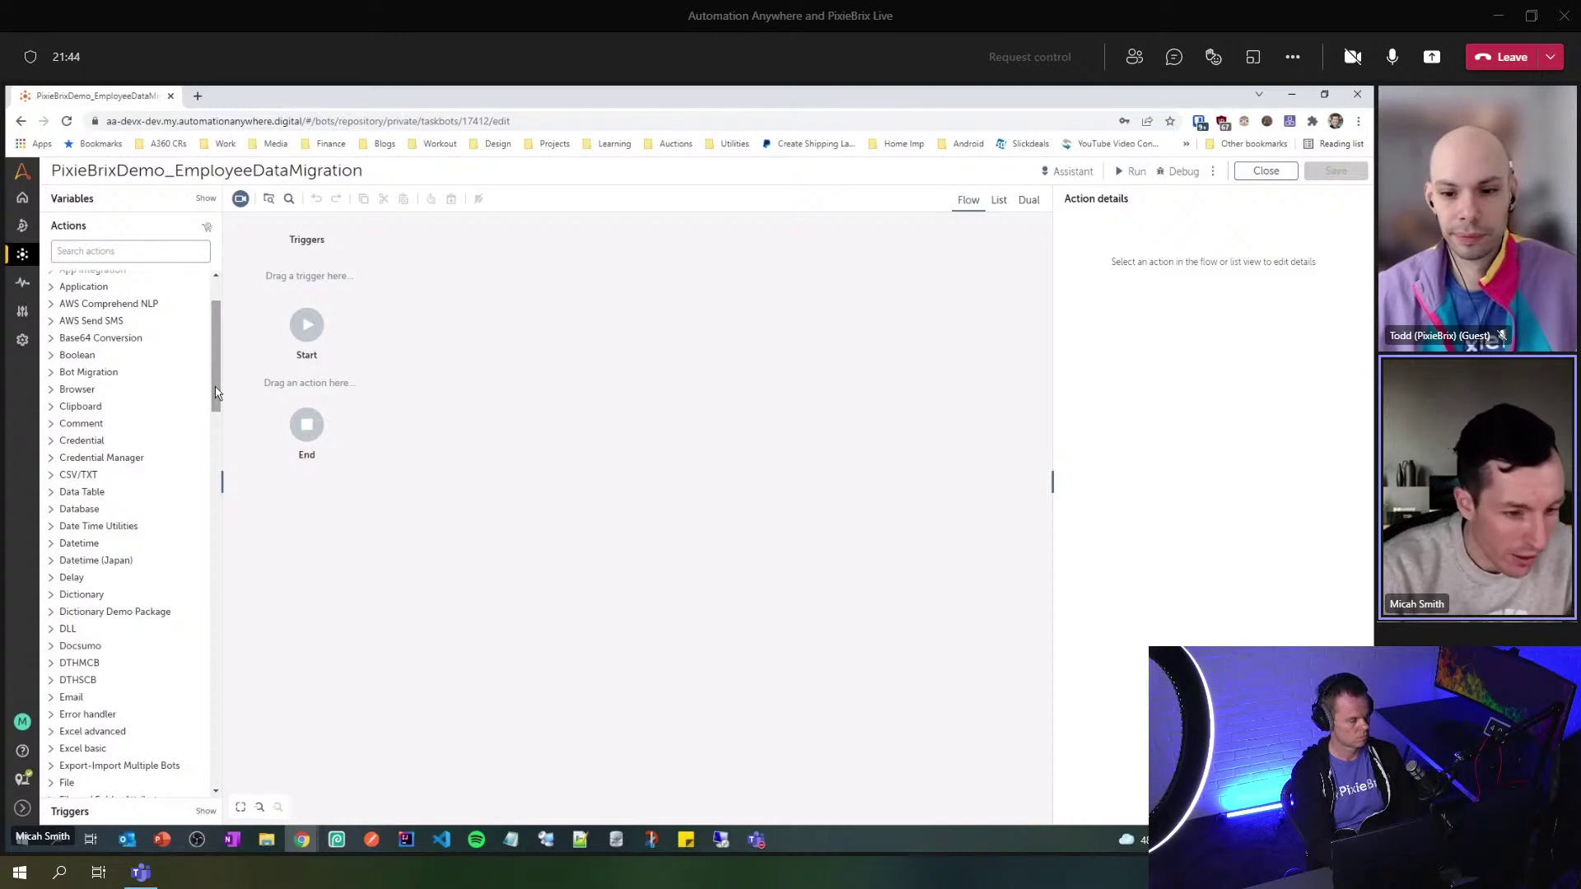
pyautogui.moveTo(216, 393); pyautogui.dragTo(213, 362)
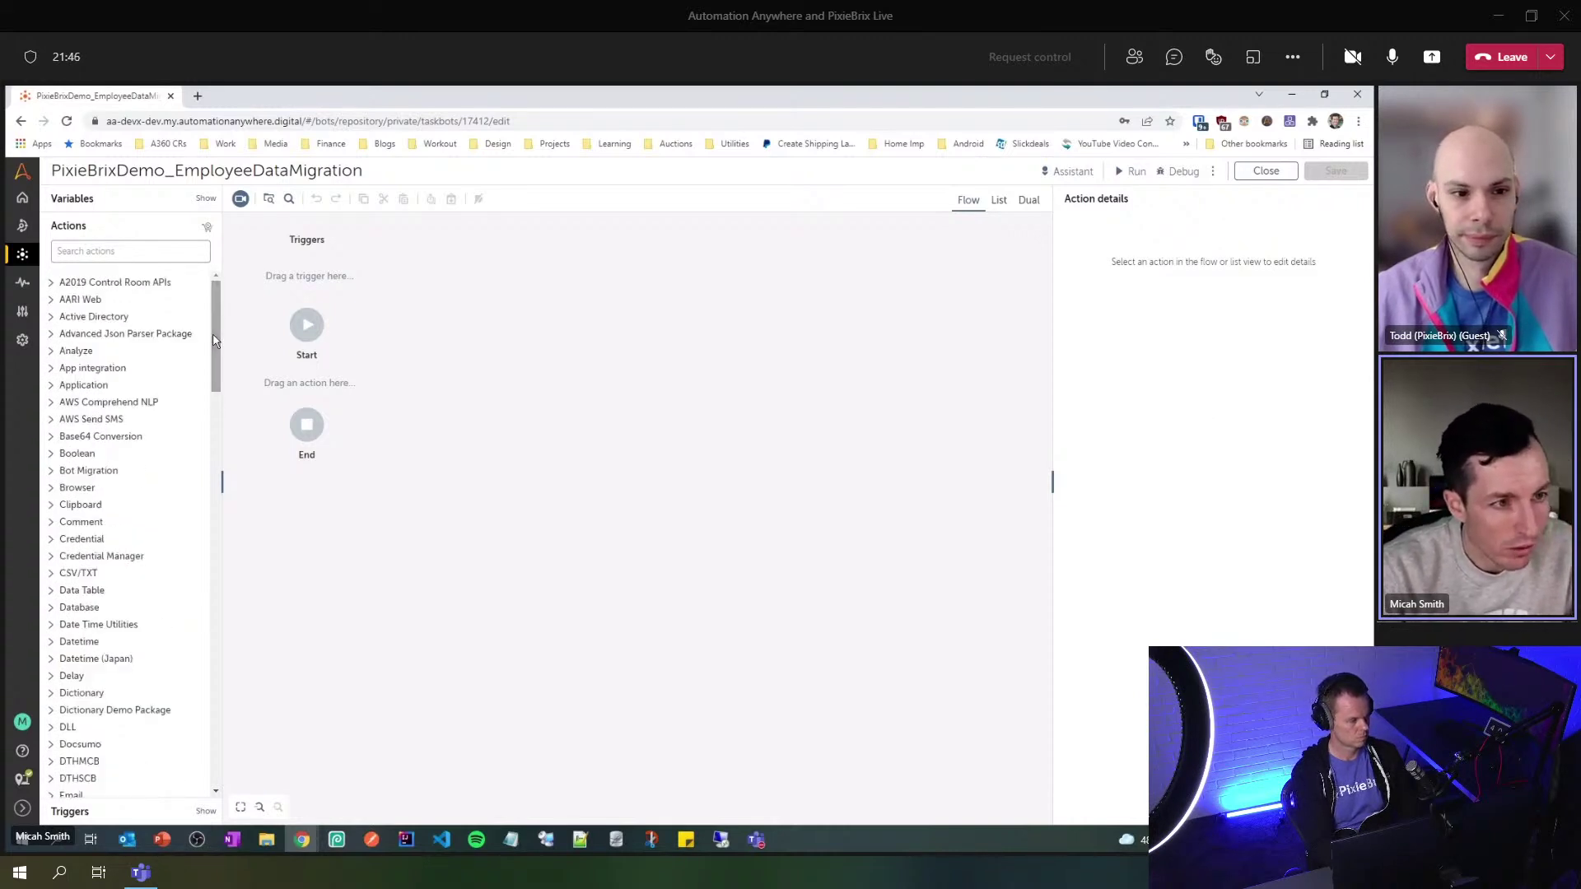
pyautogui.click(54, 387)
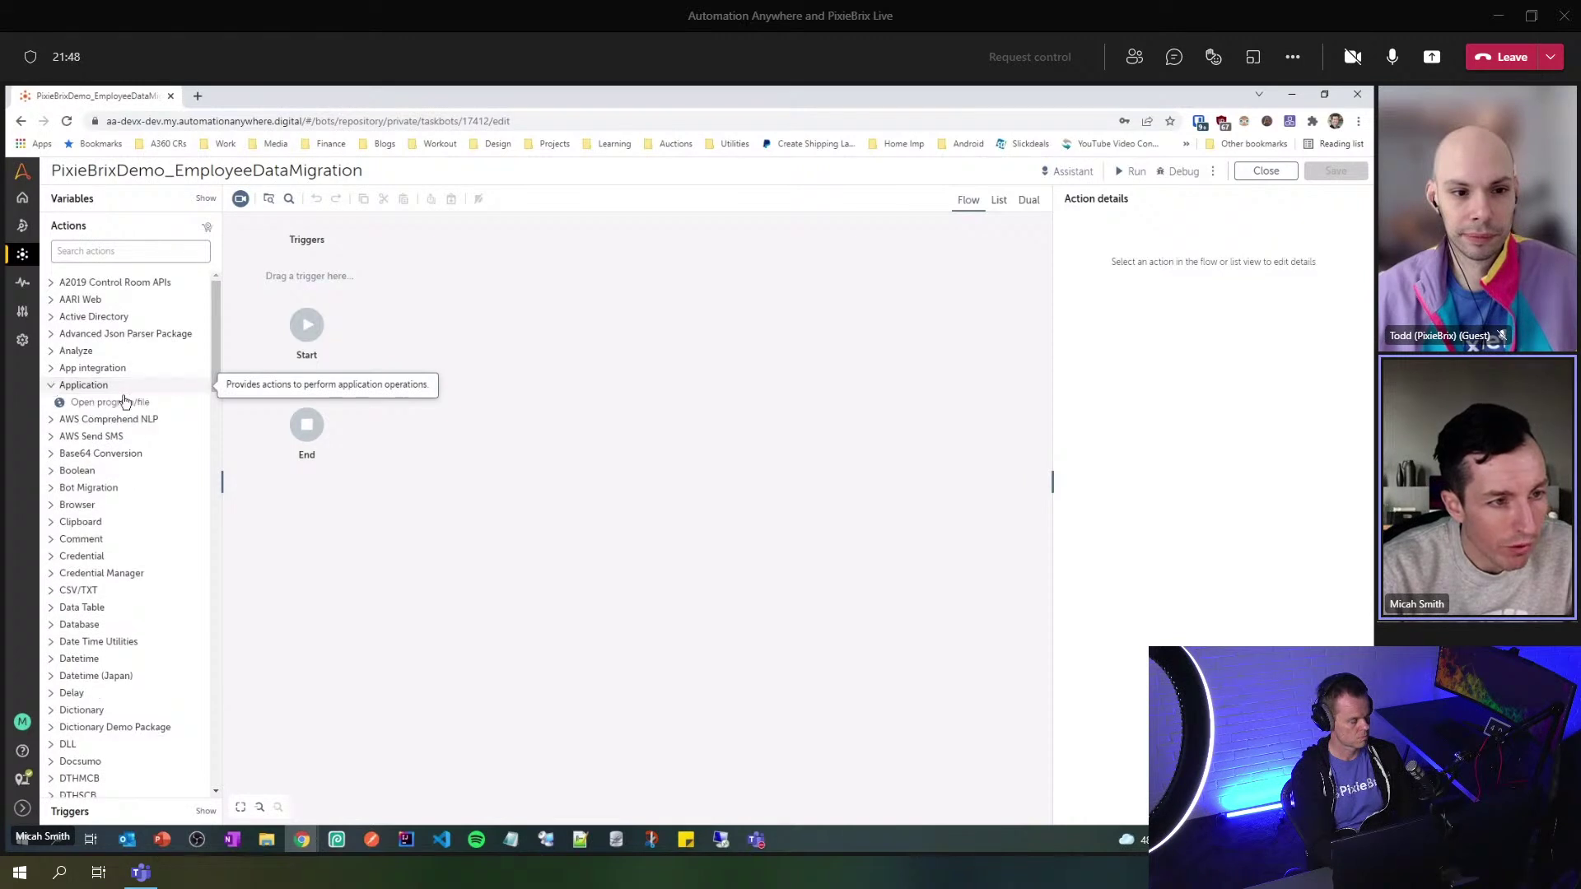
# - Add an Open program/file step between Start and End launching C:\temp\EmployeeList.exe
pyautogui.moveTo(124, 402); pyautogui.dragTo(301, 395)
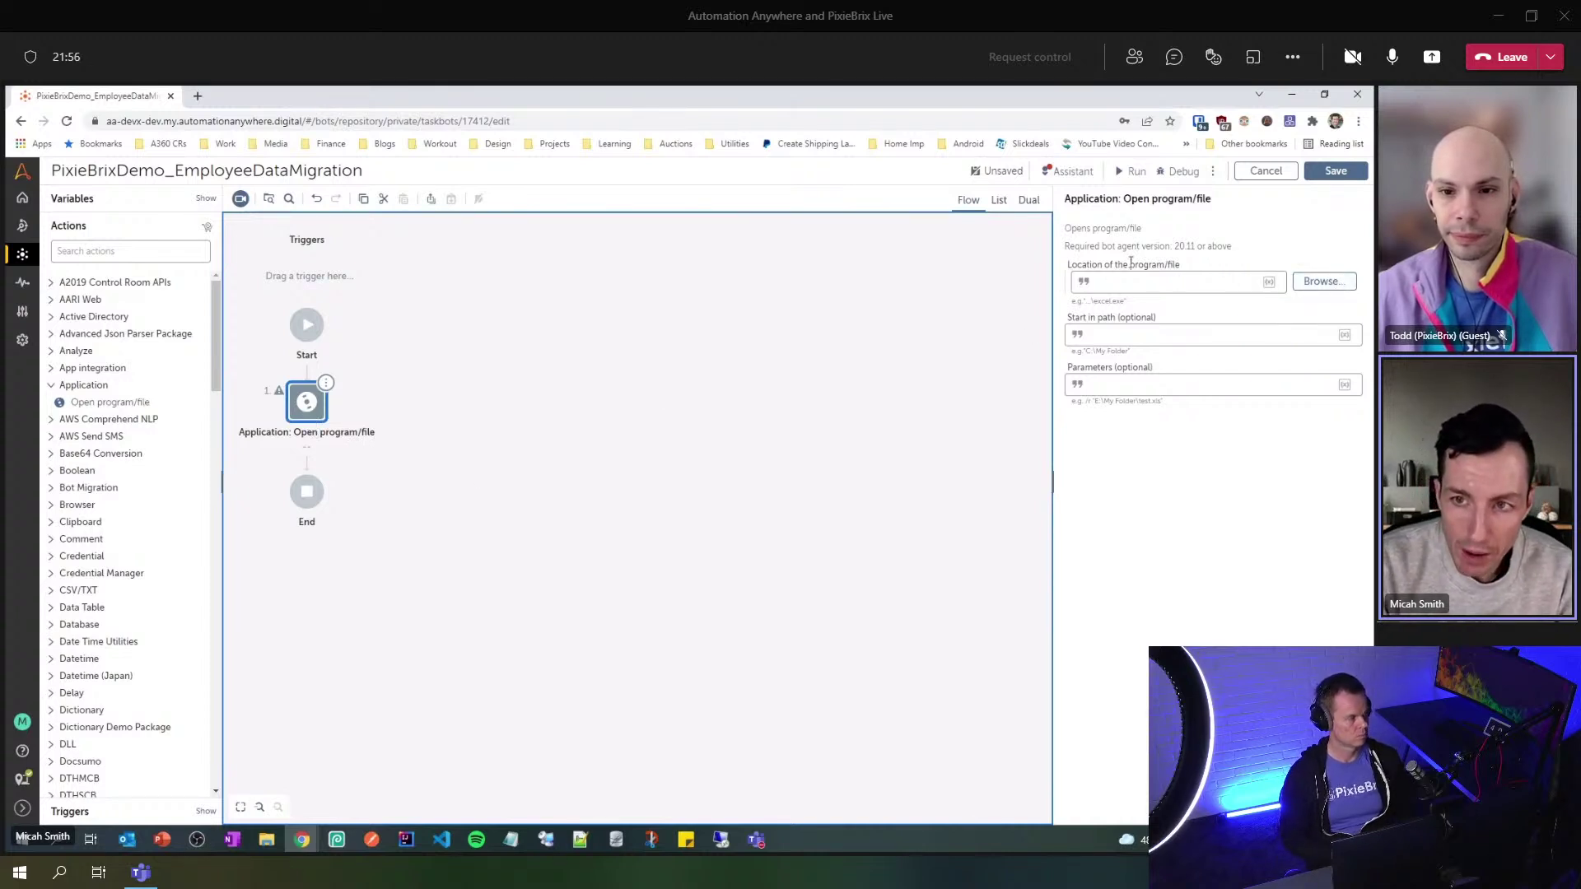
pyautogui.click(1319, 284)
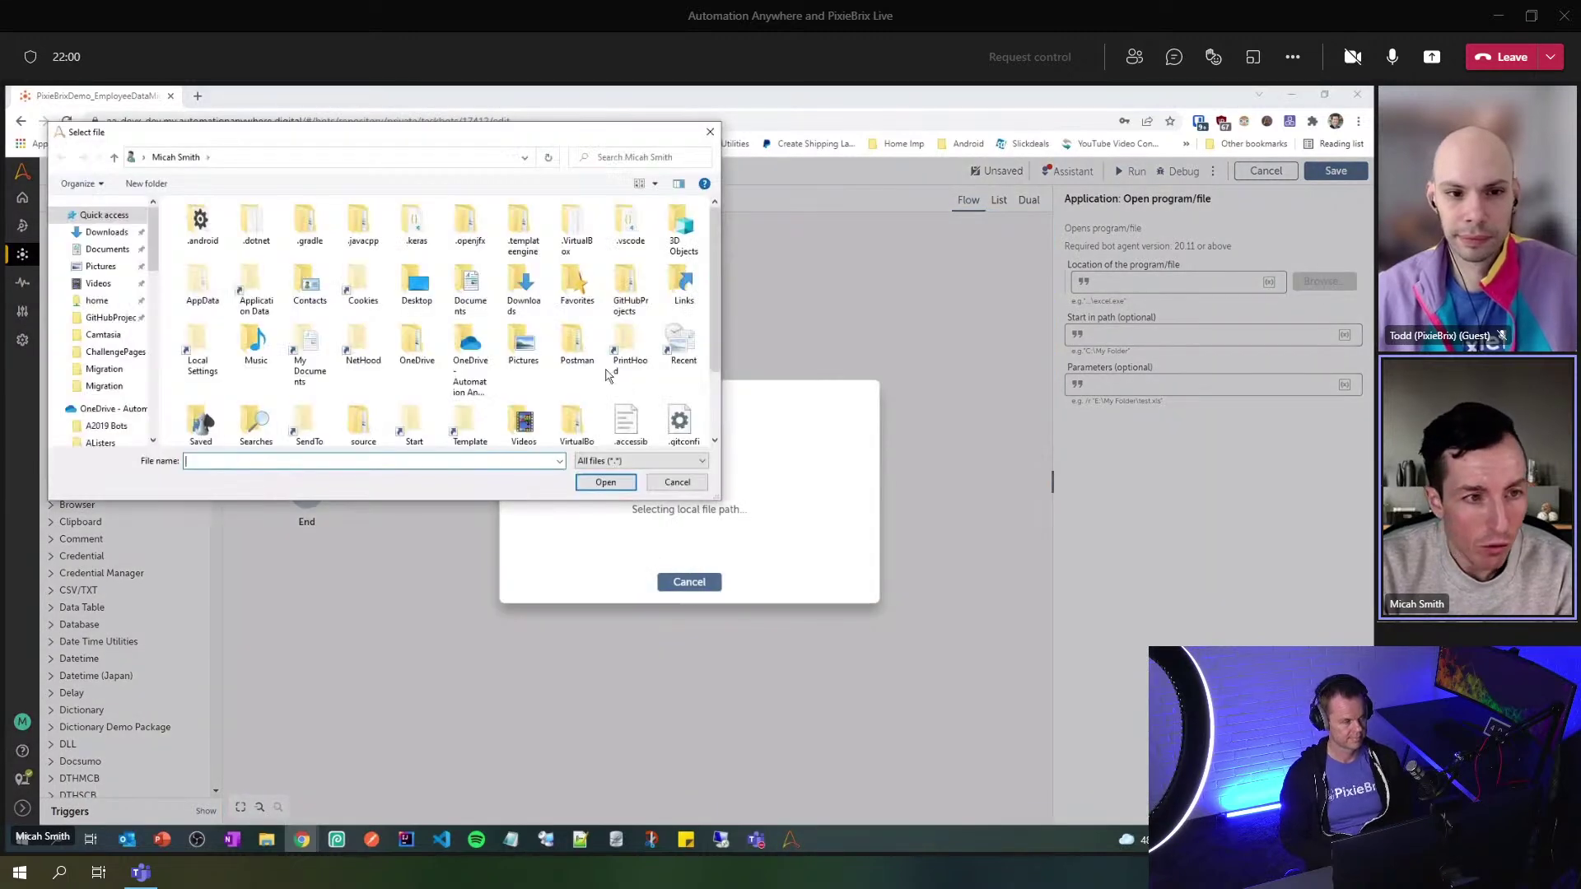
pyautogui.moveTo(152, 239); pyautogui.dragTo(151, 417)
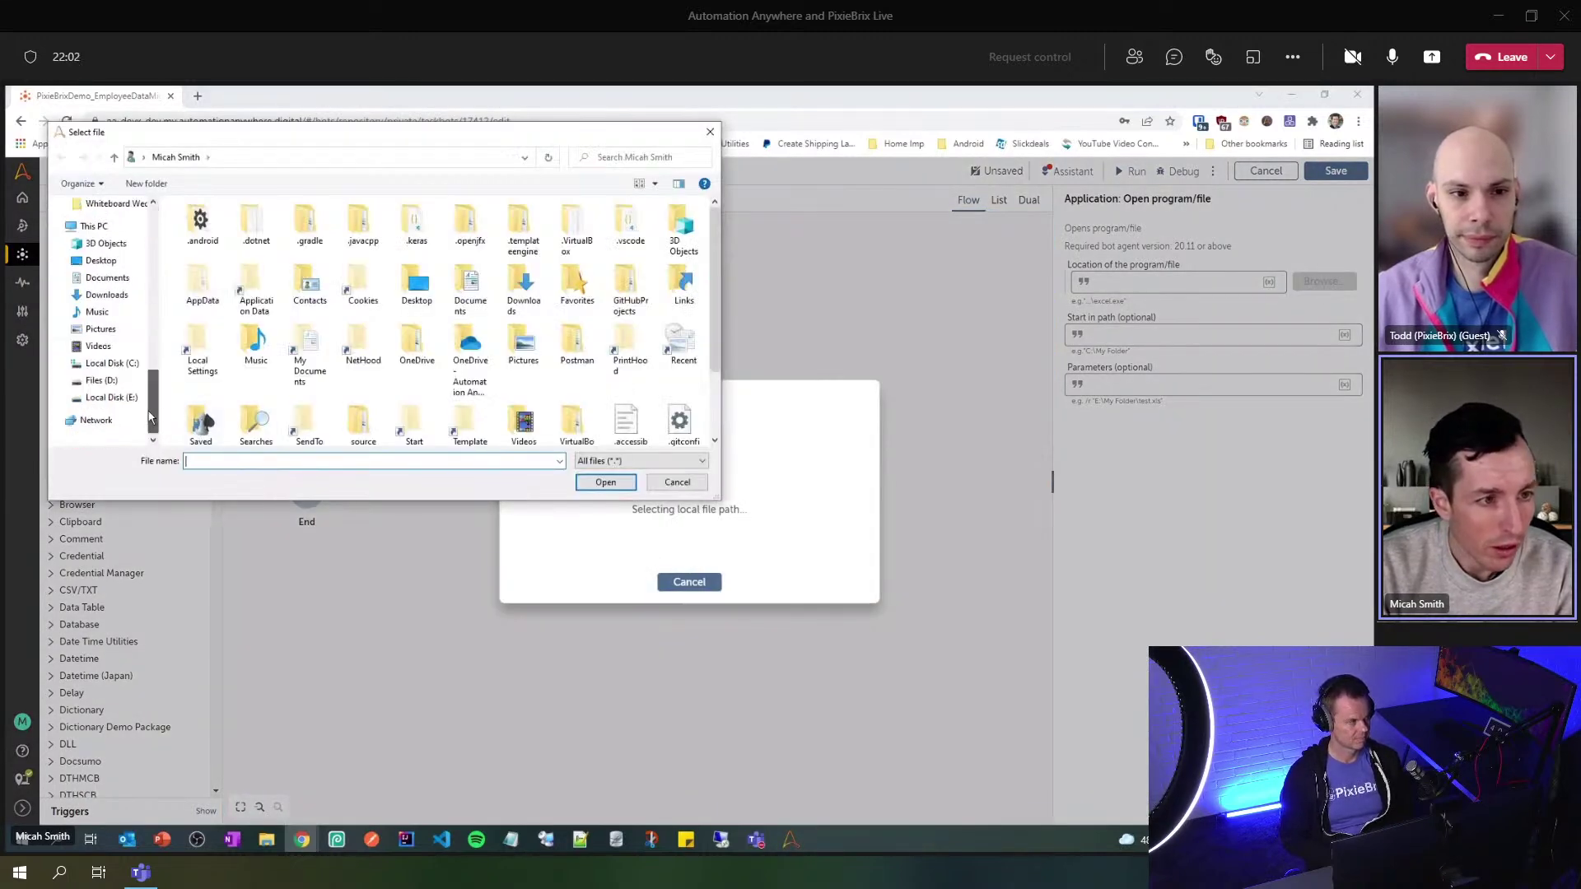
pyautogui.click(111, 363)
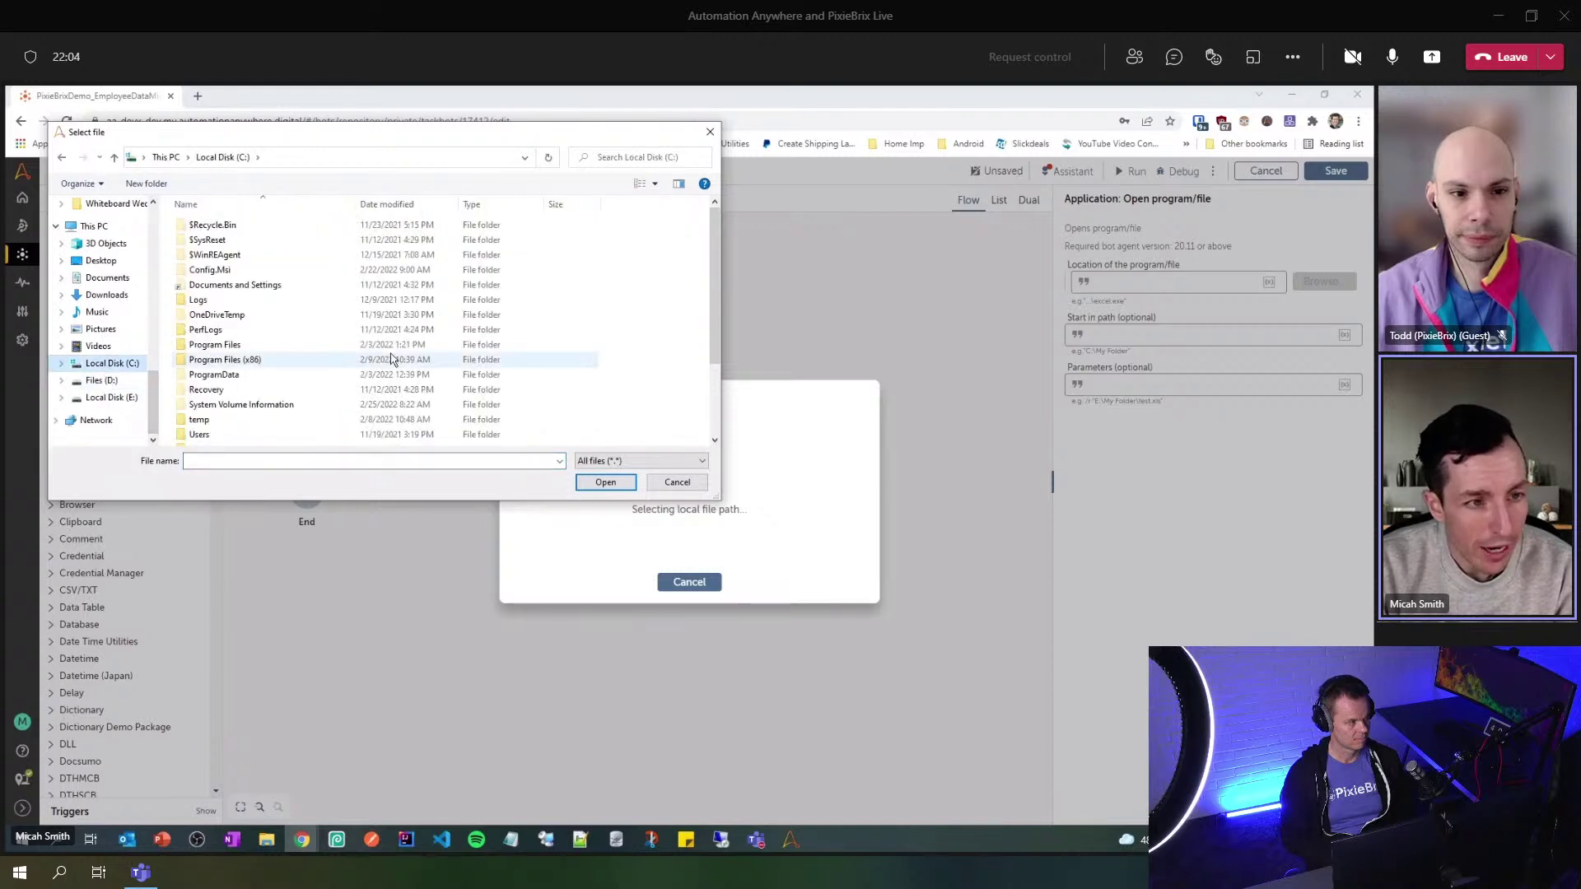
pyautogui.click(205, 420)
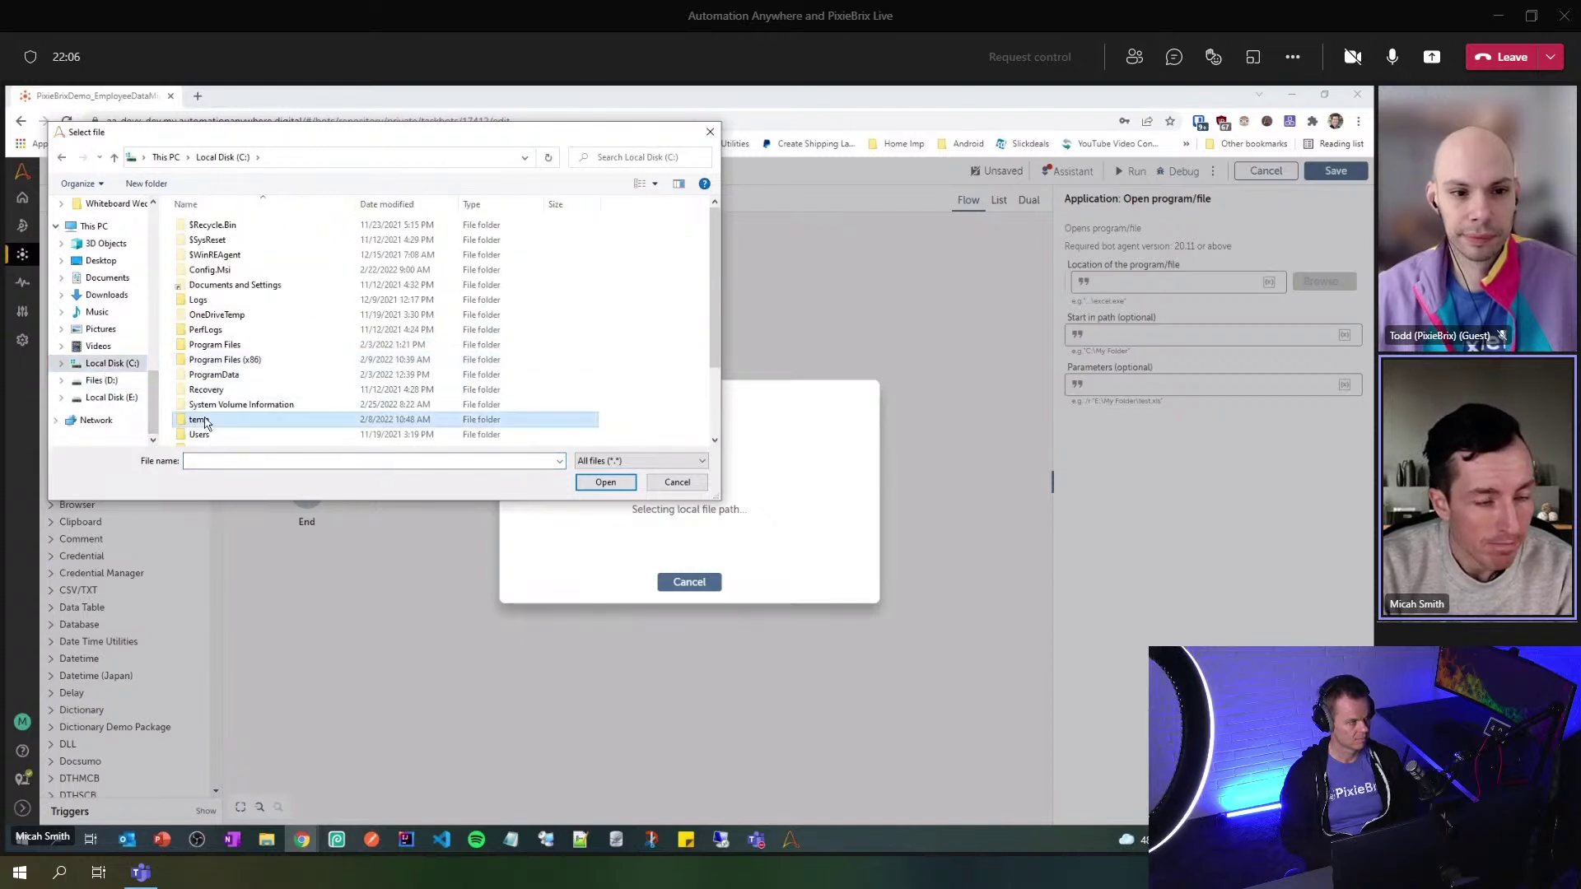
pyautogui.doubleClick(205, 421)
pyautogui.scroll(-5, 329, 368)
pyautogui.scroll(-4, 329, 368)
pyautogui.click(237, 441)
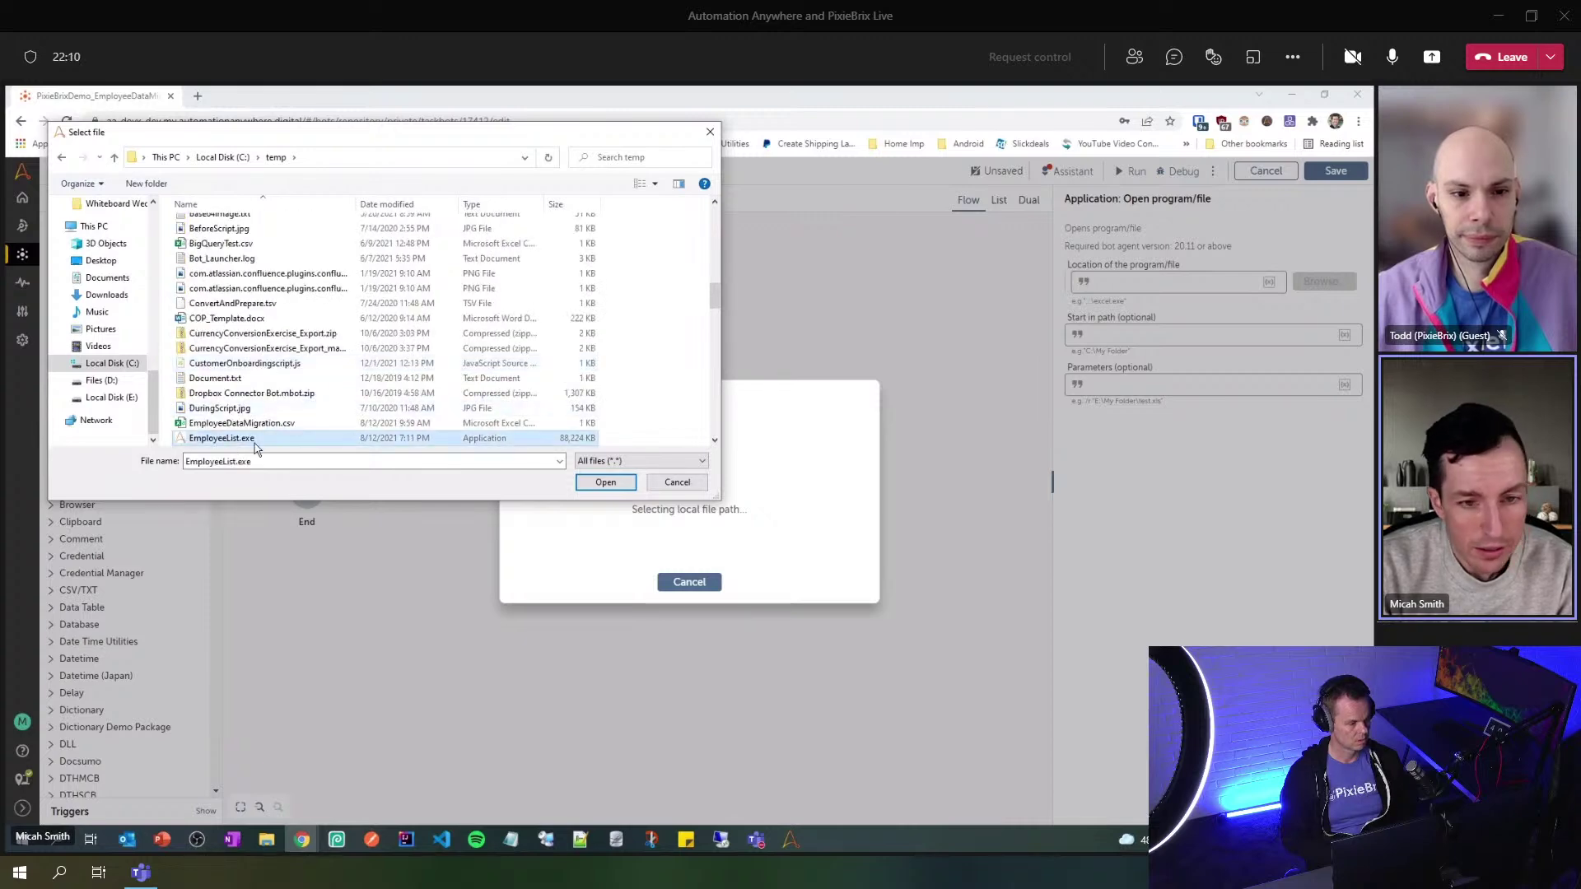
pyautogui.click(605, 481)
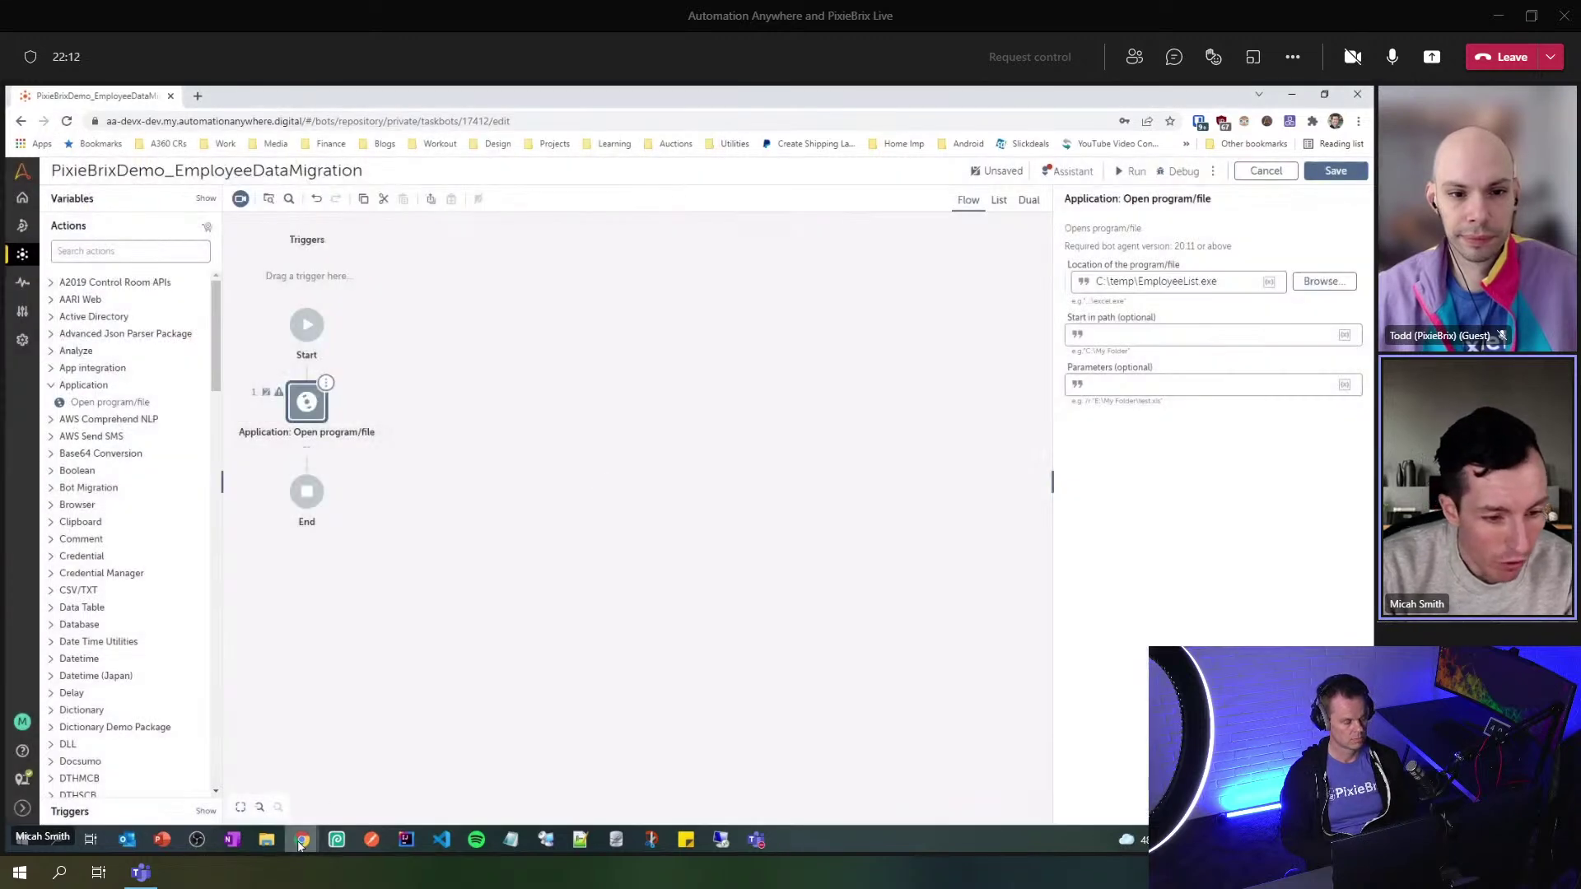
# - Download the legacy employee app from the challenge page, then save the bot
pyautogui.moveTo(302, 842)
pyautogui.click(257, 777)
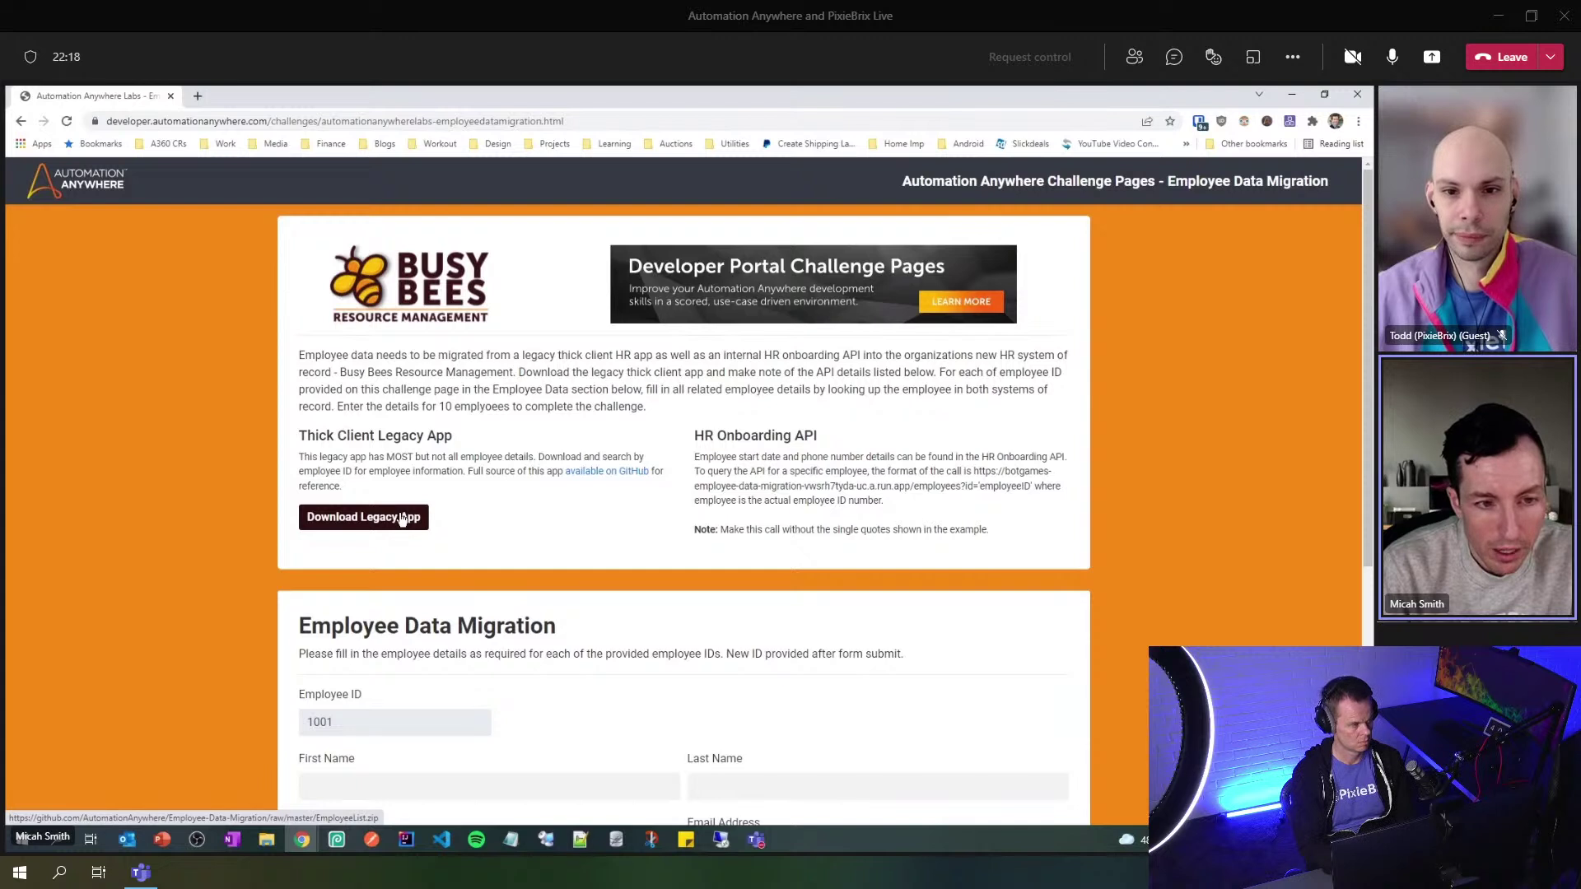
pyautogui.click(403, 517)
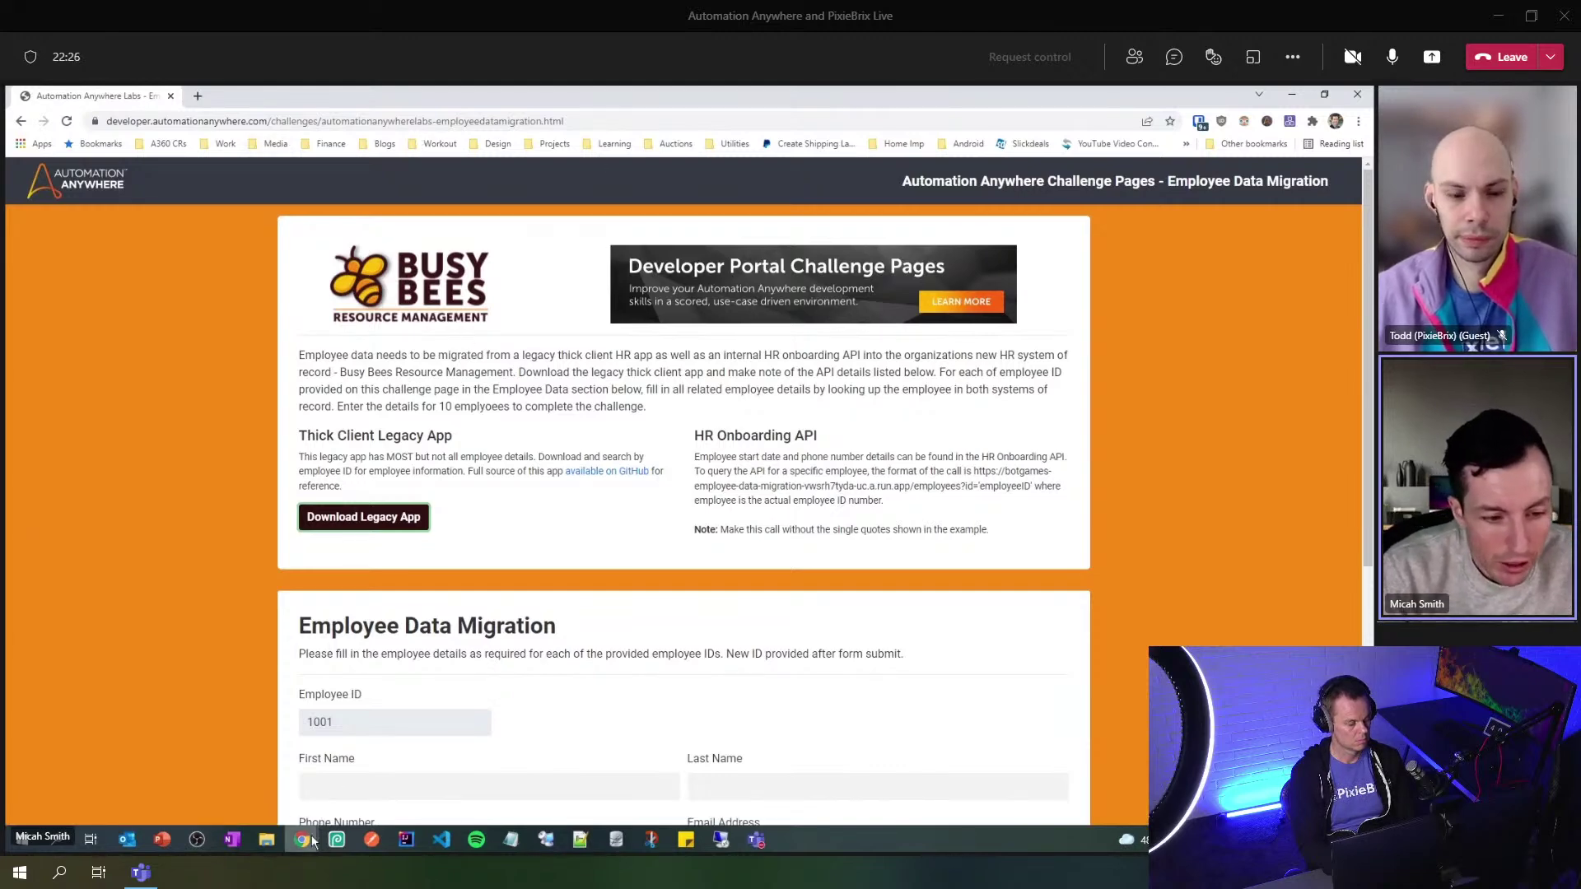
pyautogui.moveTo(303, 838)
pyautogui.click(382, 780)
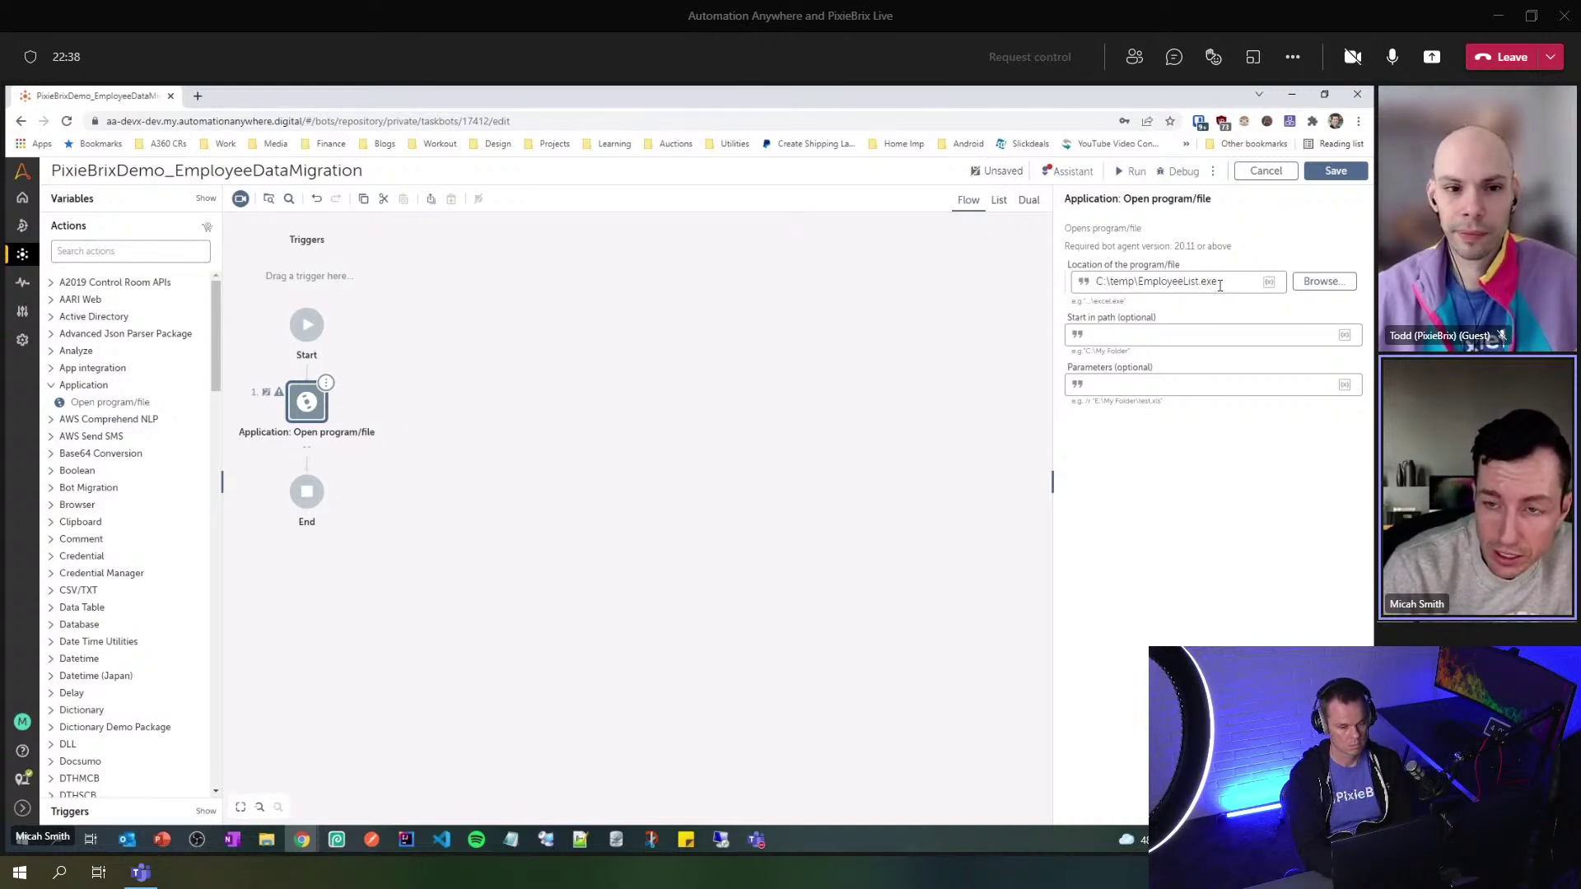
pyautogui.click(1340, 172)
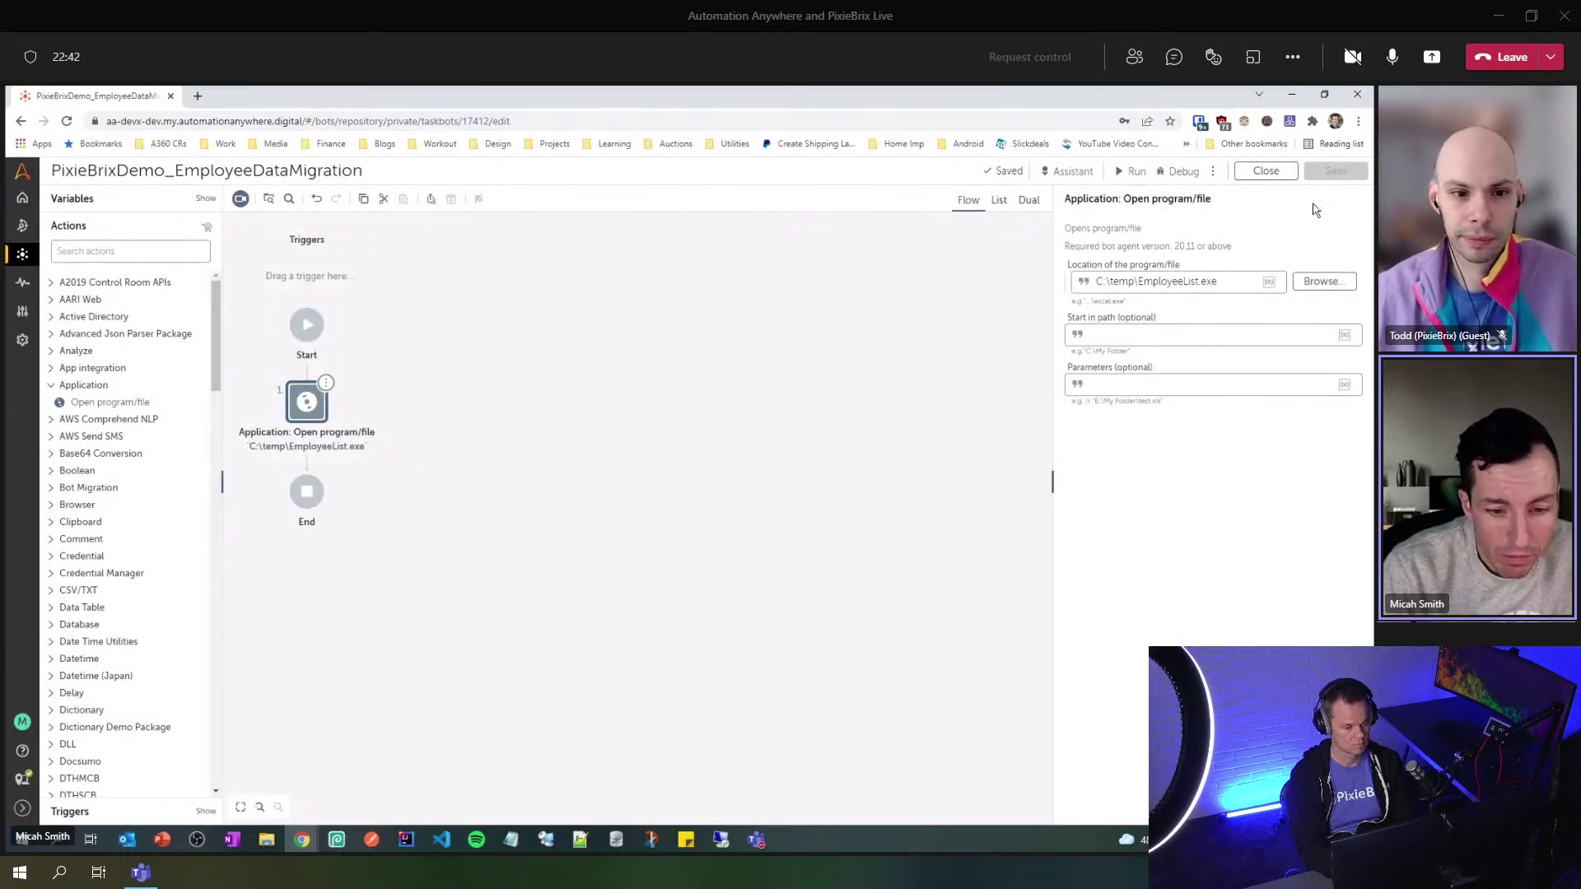
pyautogui.click(266, 839)
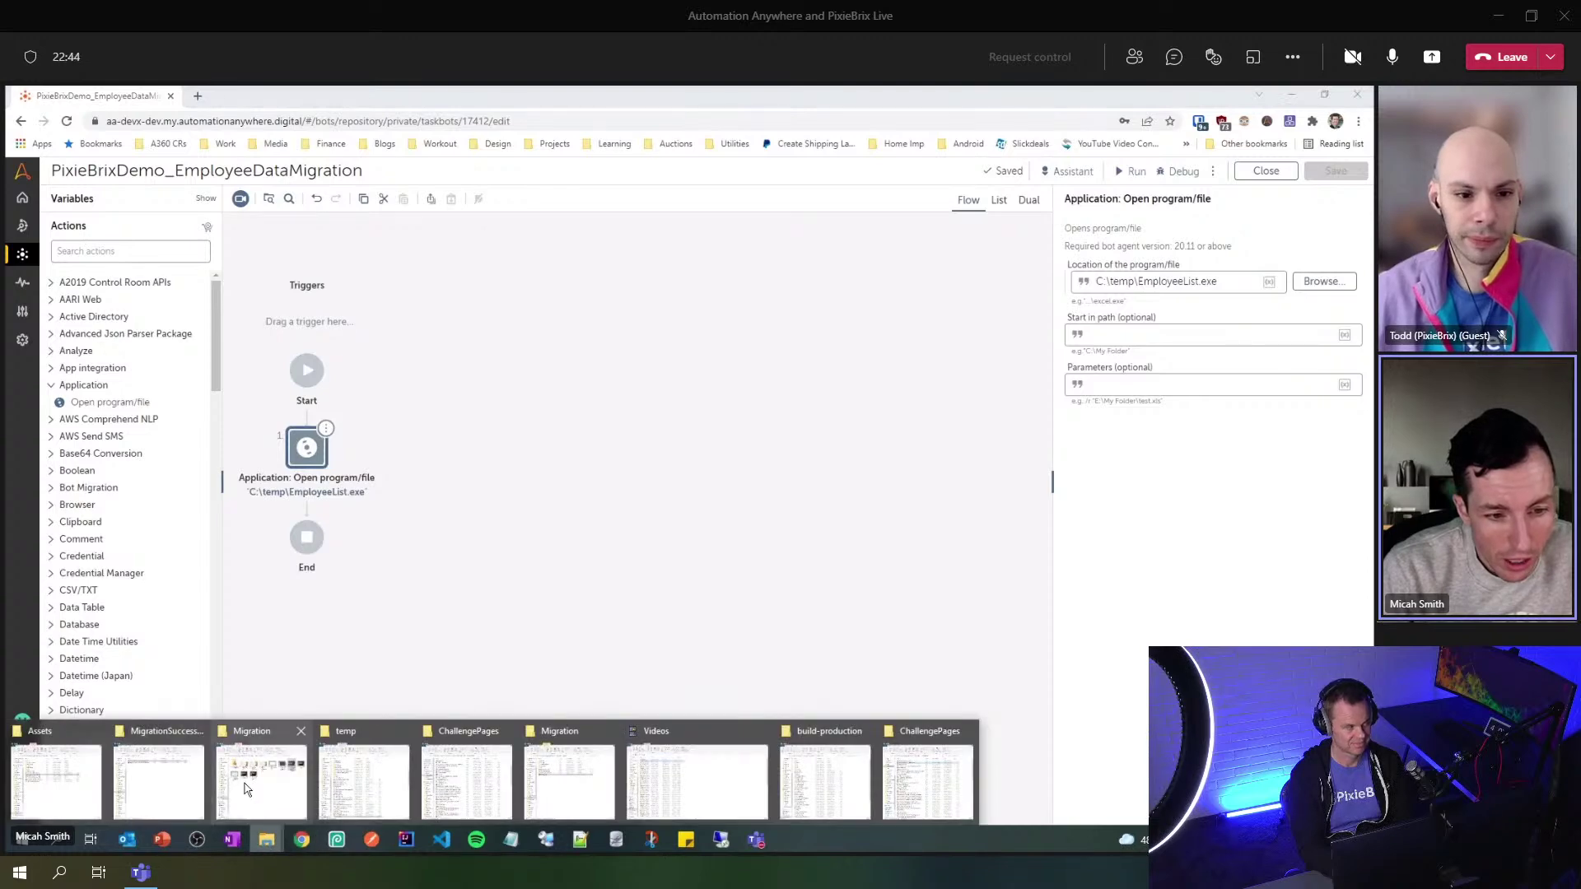
# - Launch EmployeeList.exe from the temp folder and place its Employee Database window over the editor
pyautogui.click(363, 782)
pyautogui.doubleClick(434, 742)
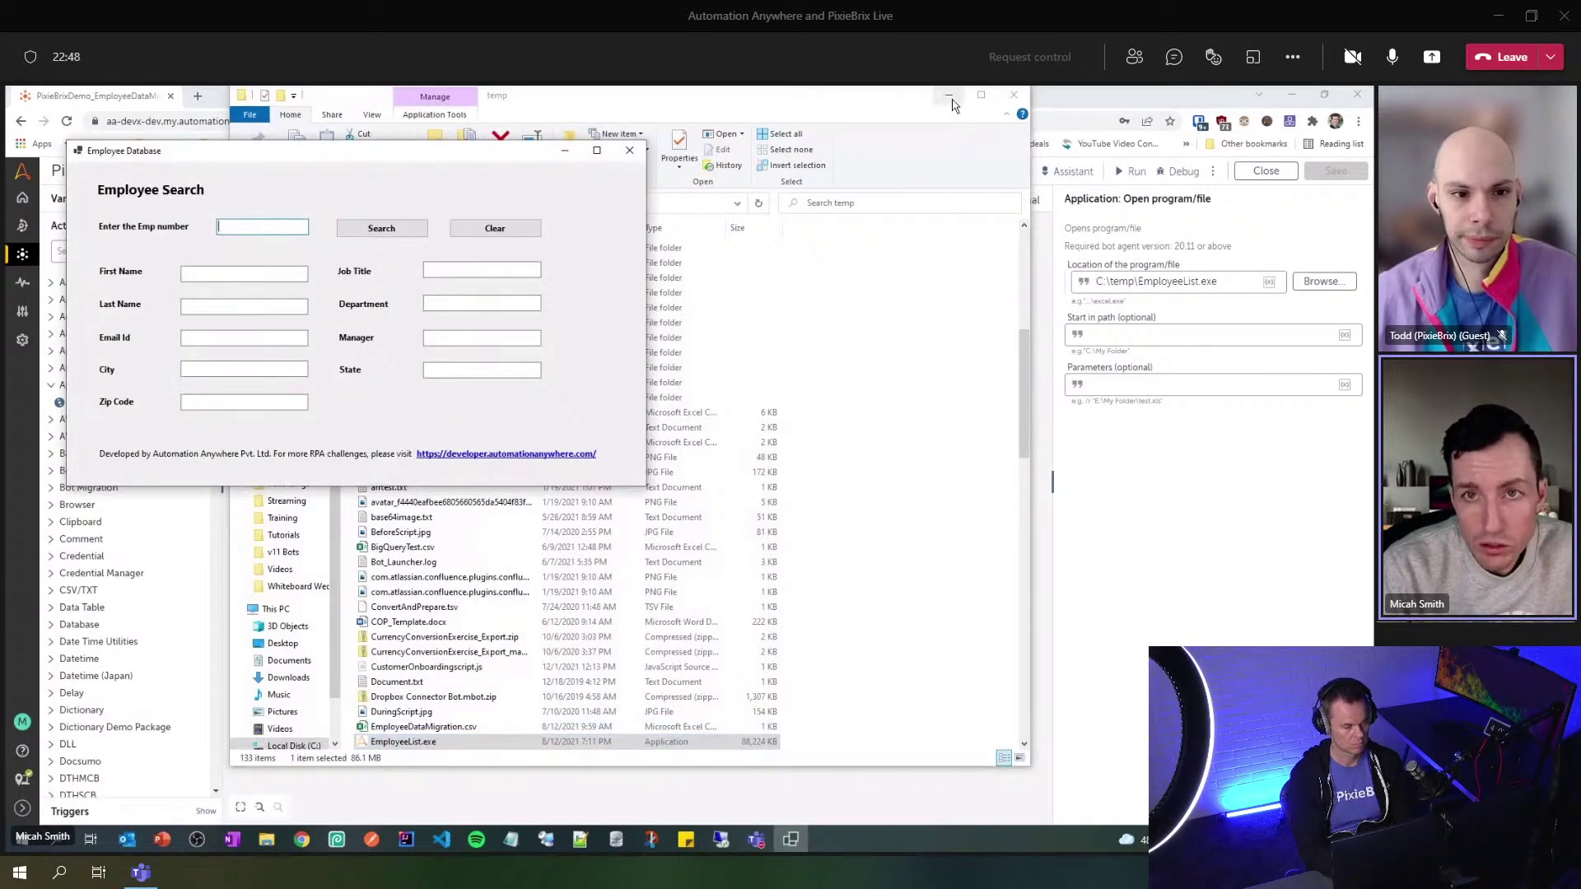
pyautogui.click(949, 97)
pyautogui.moveTo(433, 158); pyautogui.dragTo(845, 264)
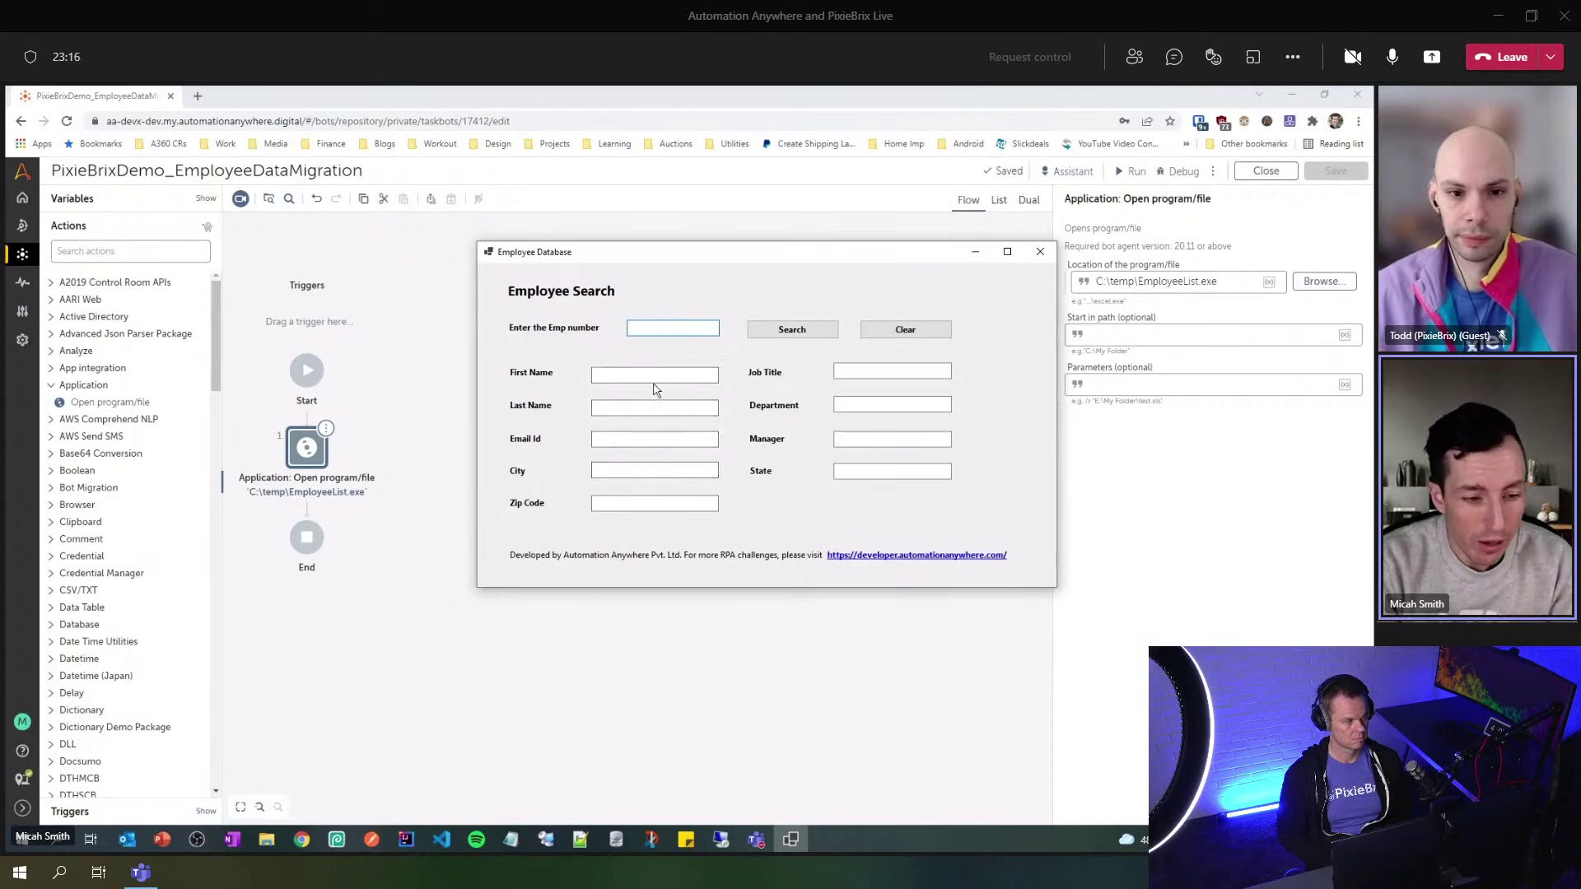
# - Copy Employee ID 1007 from the challenge page, search it in Employee Database, then move the window right
pyautogui.click(305, 845)
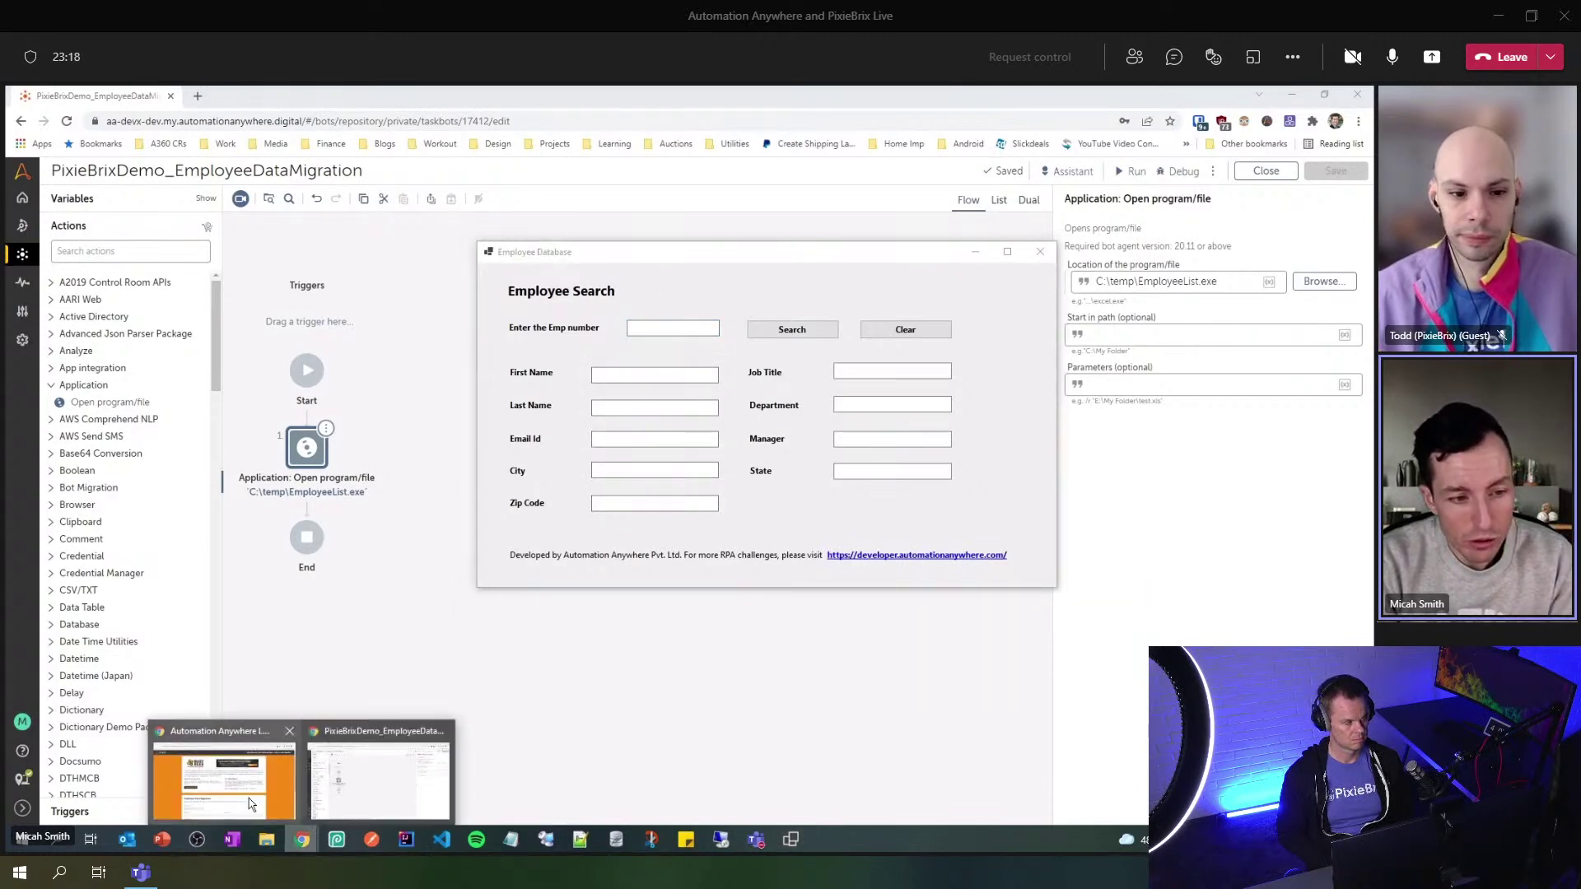
pyautogui.click(249, 796)
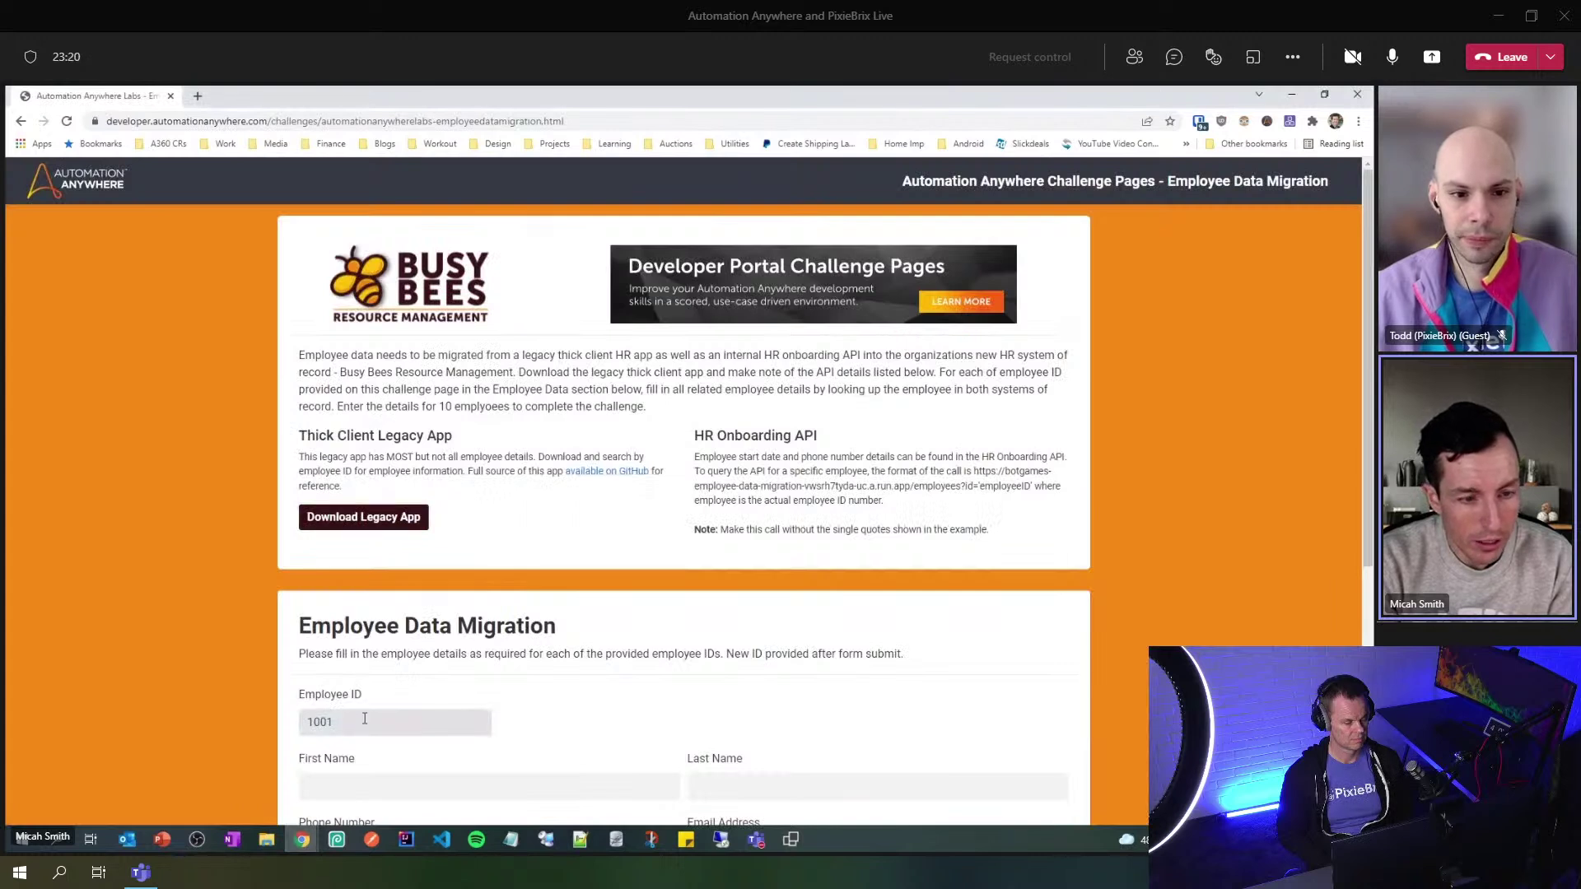
pyautogui.doubleClick(395, 722)
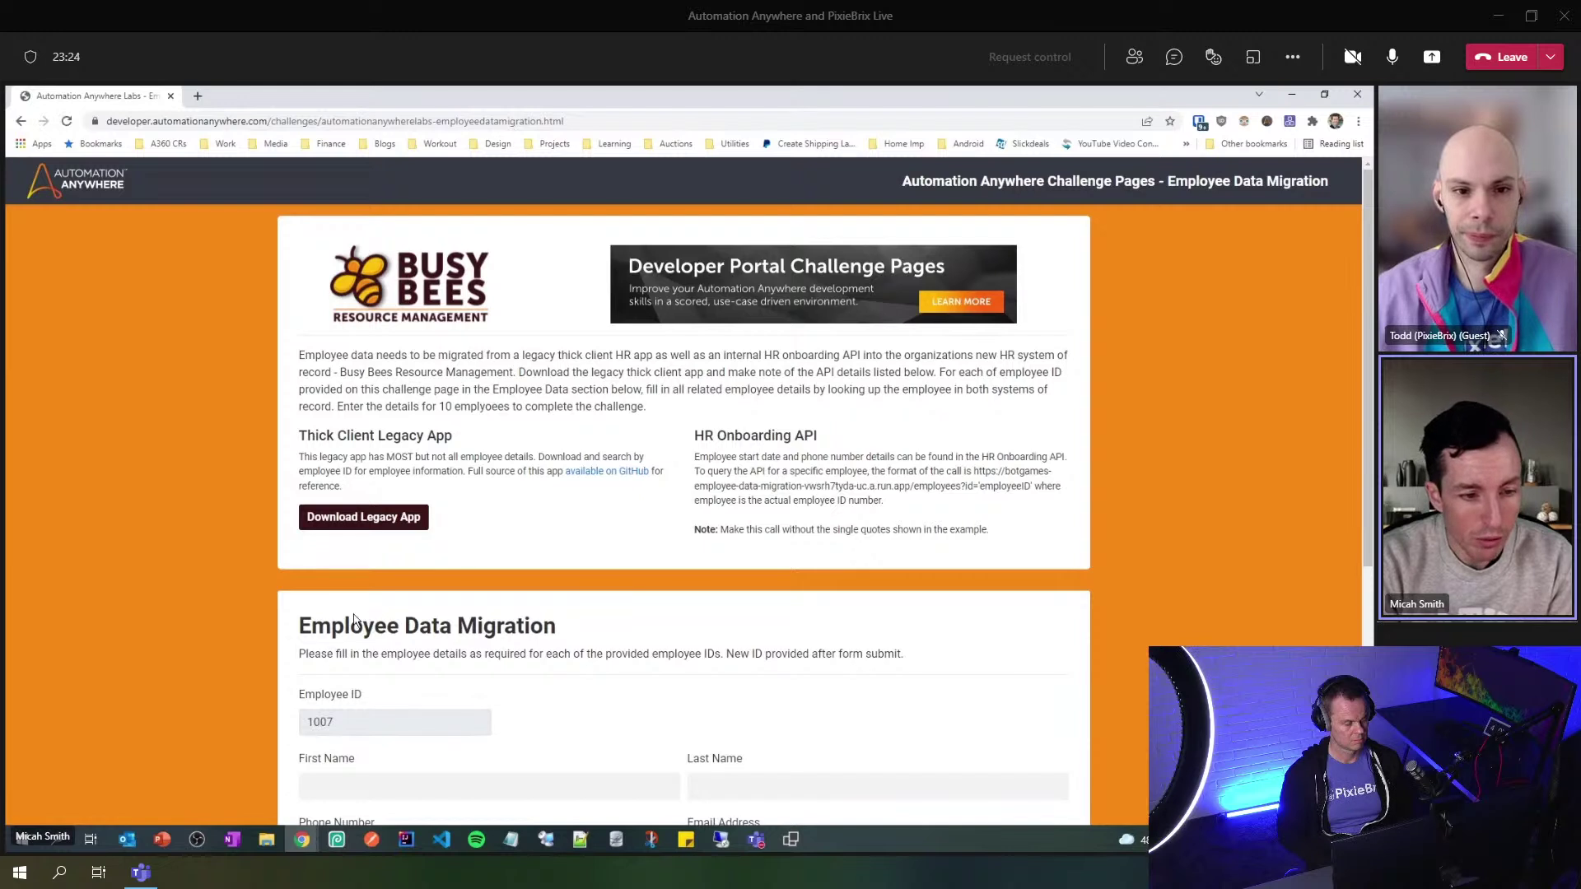
pyautogui.doubleClick(307, 716)
pyautogui.hotkey('ctrl', 'c')
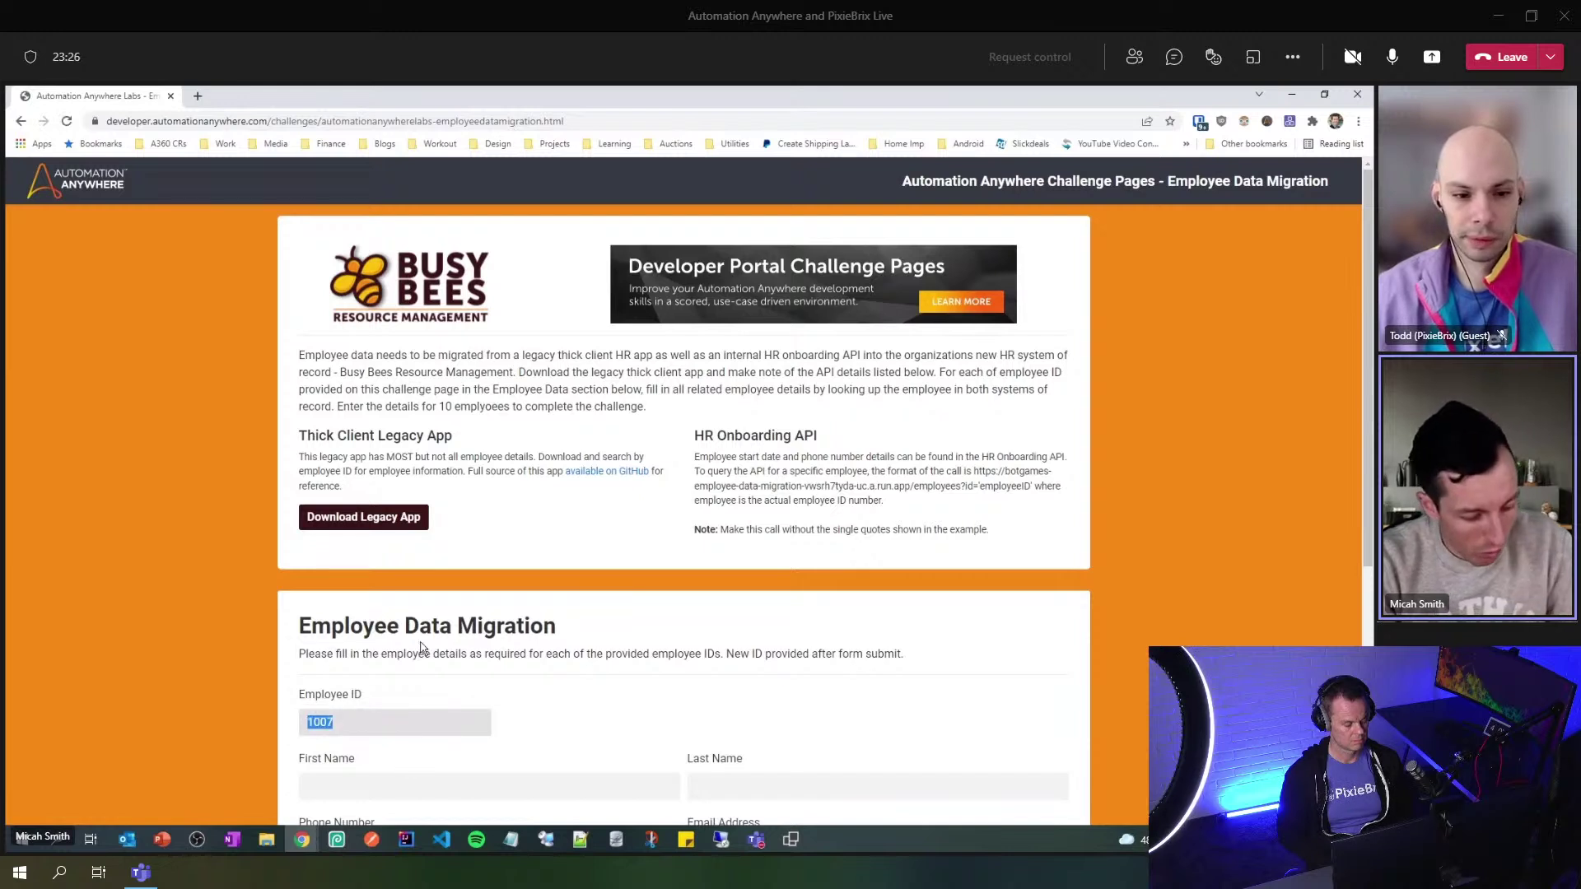
pyautogui.click(790, 840)
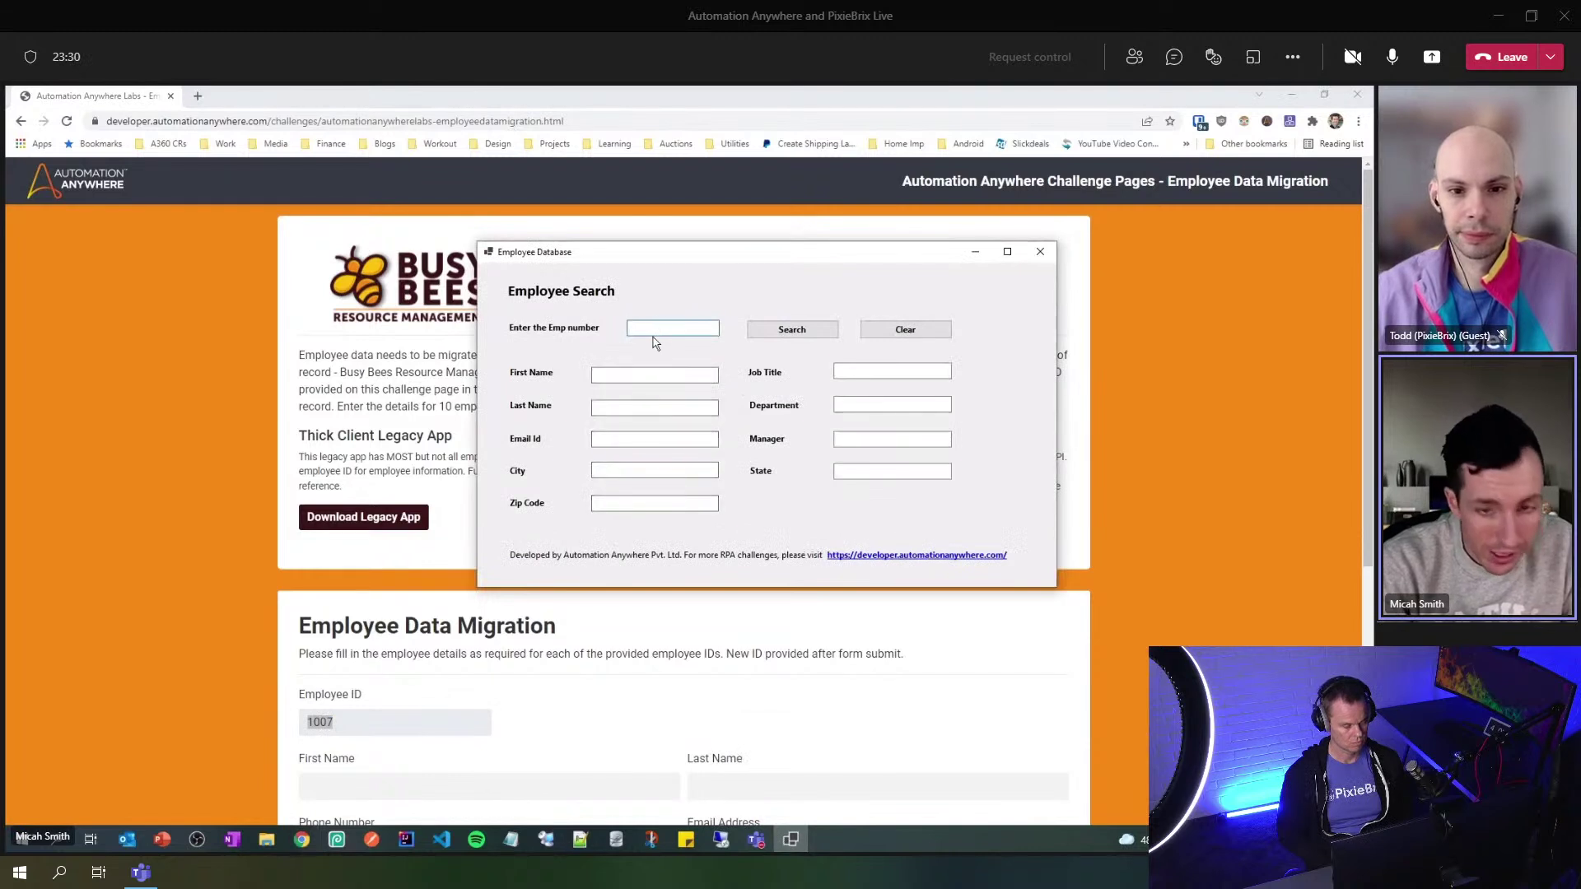
pyautogui.hotkey('ctrl', 'v')
pyautogui.click(790, 329)
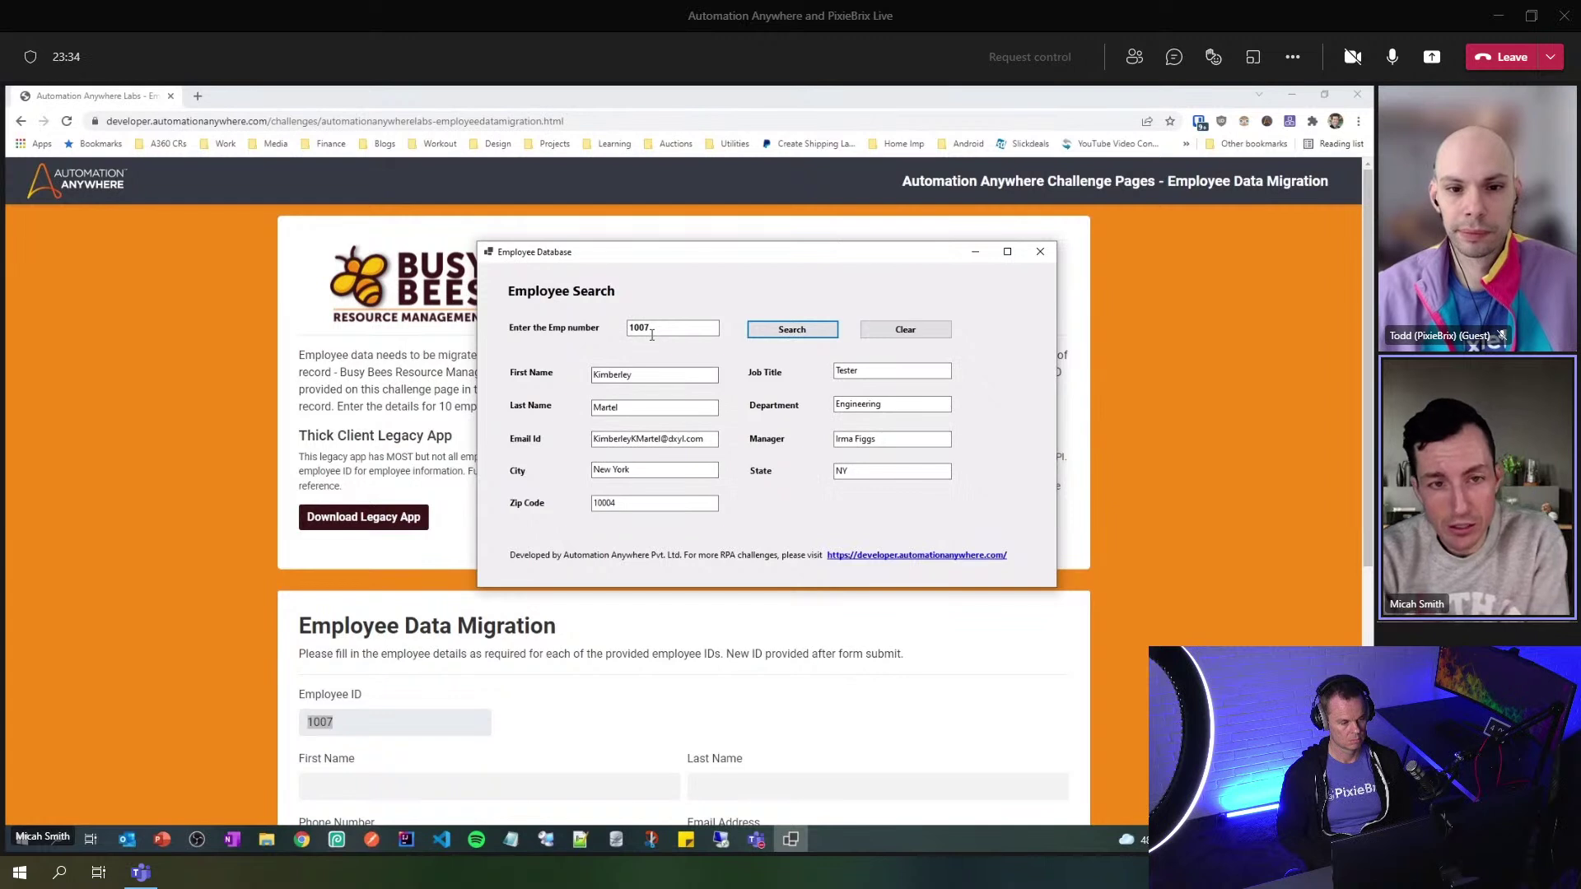
pyautogui.click(778, 339)
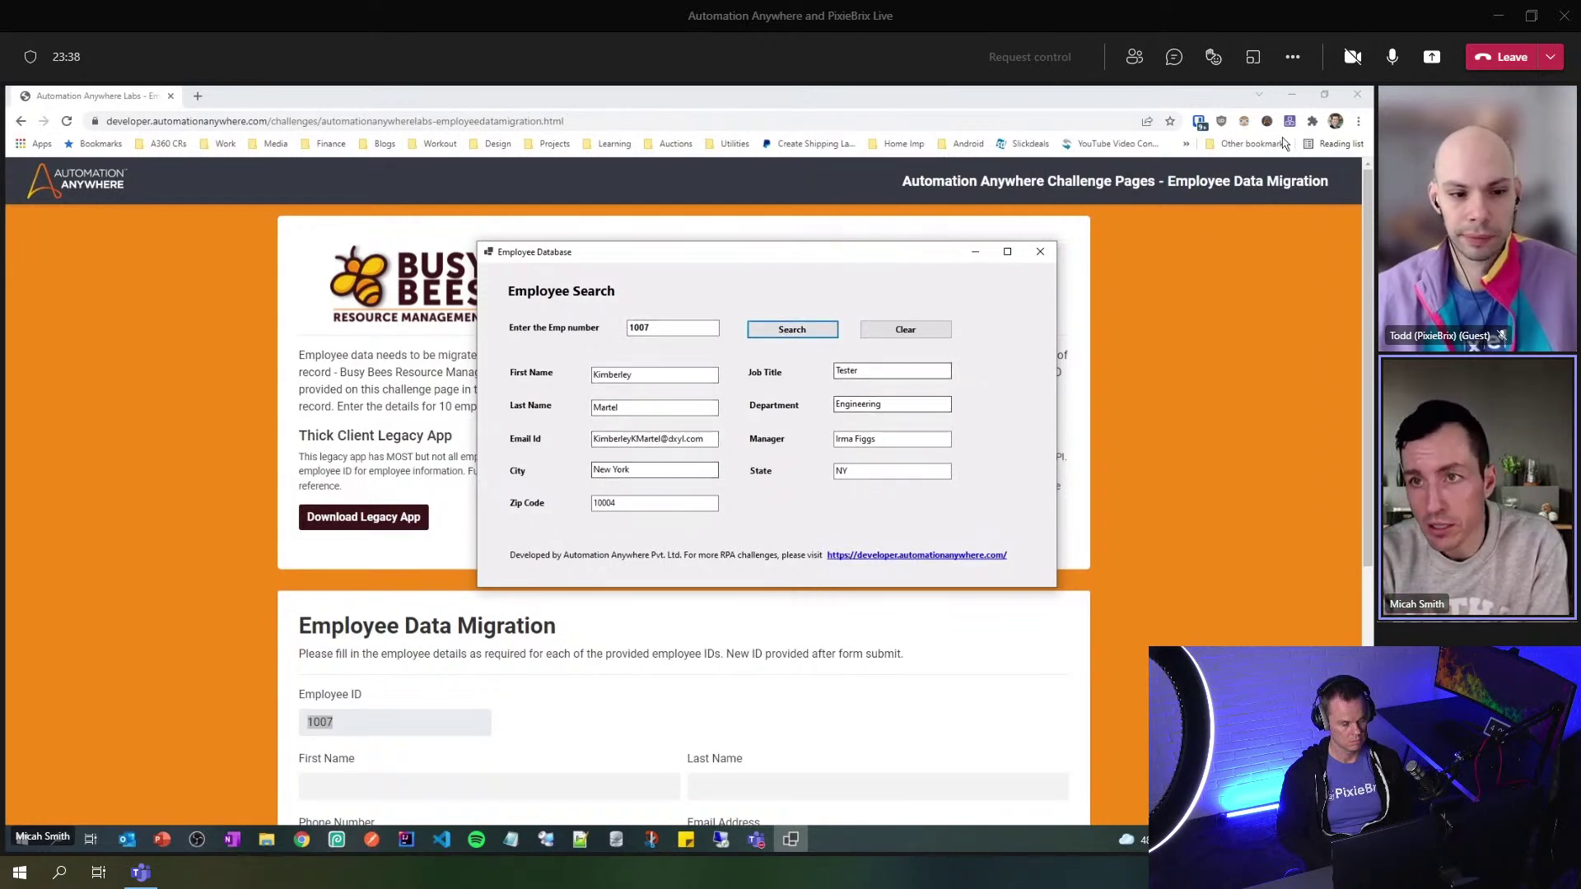
pyautogui.hotkey('alt', 'Tab')
pyautogui.moveTo(630, 264); pyautogui.dragTo(912, 222)
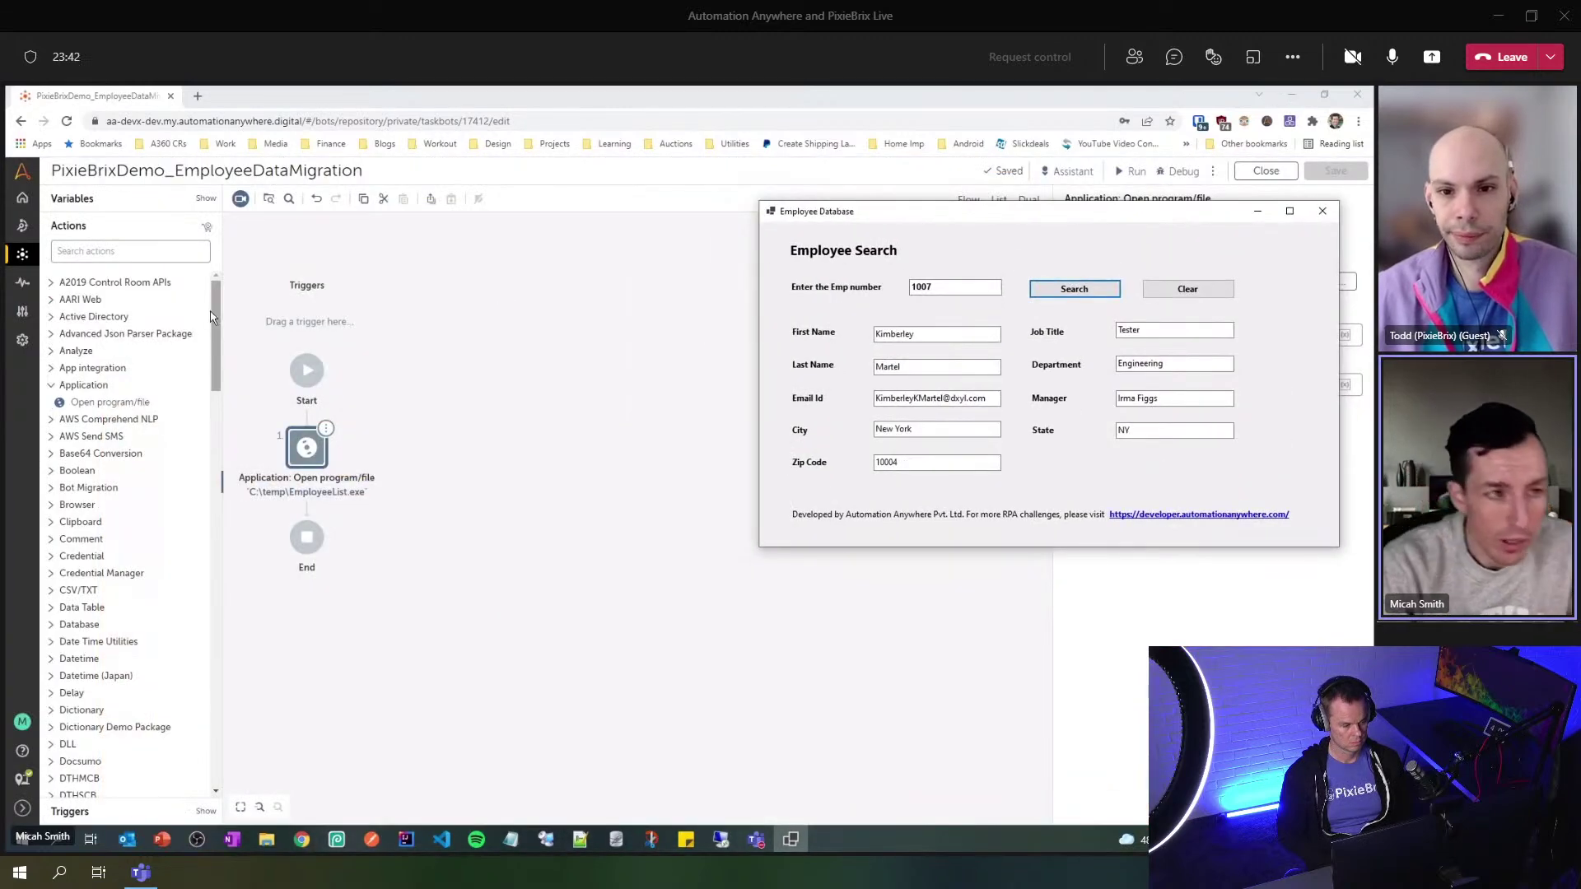
# - Create the String variable sEmployeeID_input, marked as an input, from the Variables list
pyautogui.click(120, 213)
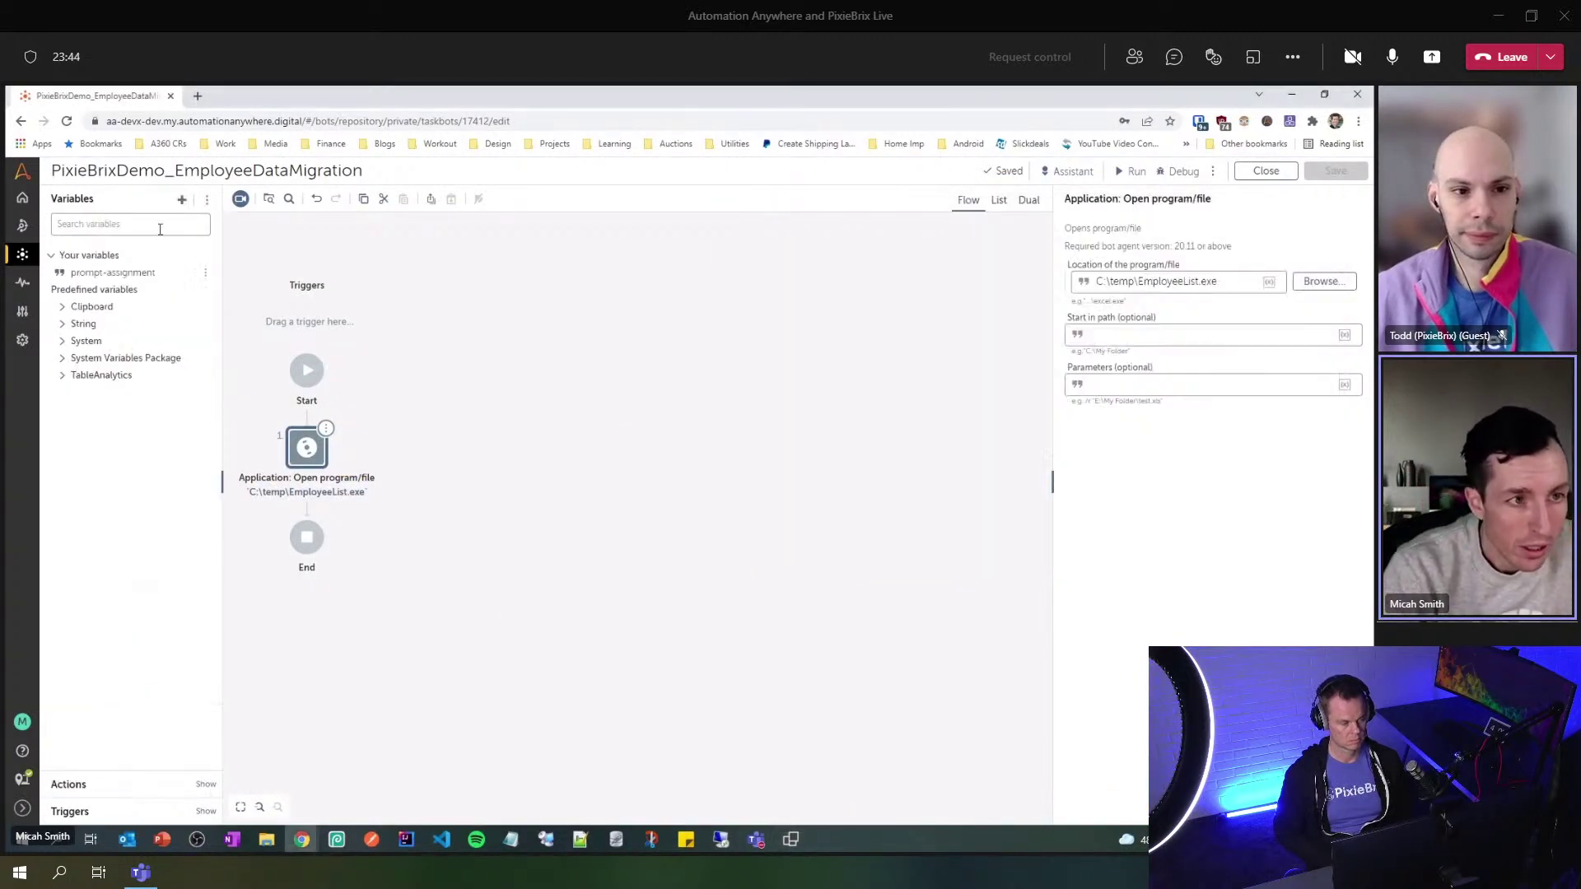
pyautogui.click(182, 199)
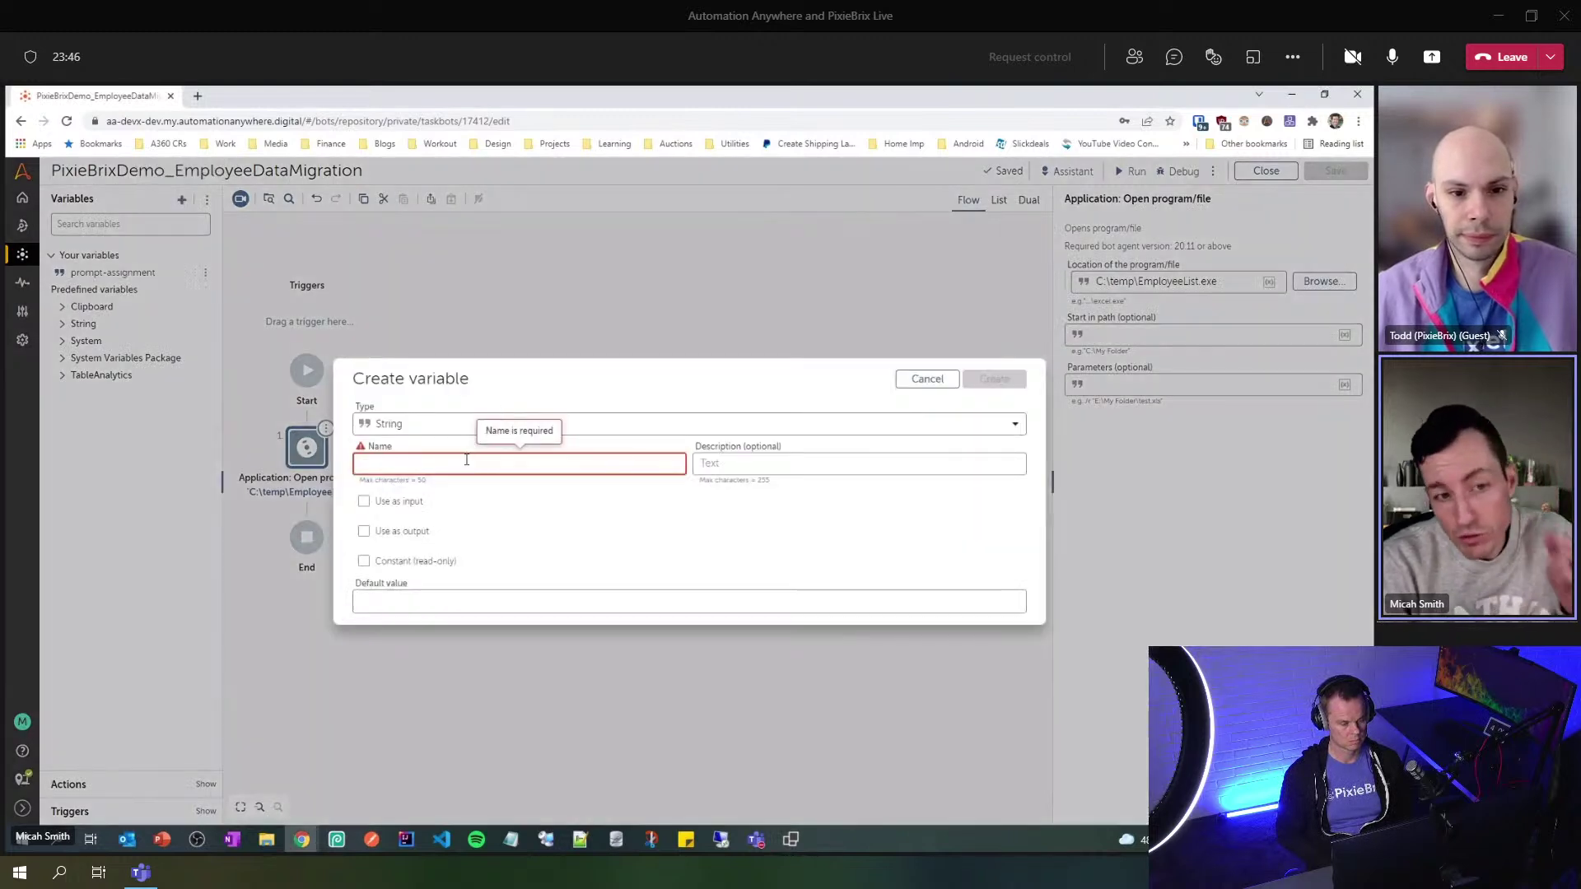
pyautogui.click(410, 502)
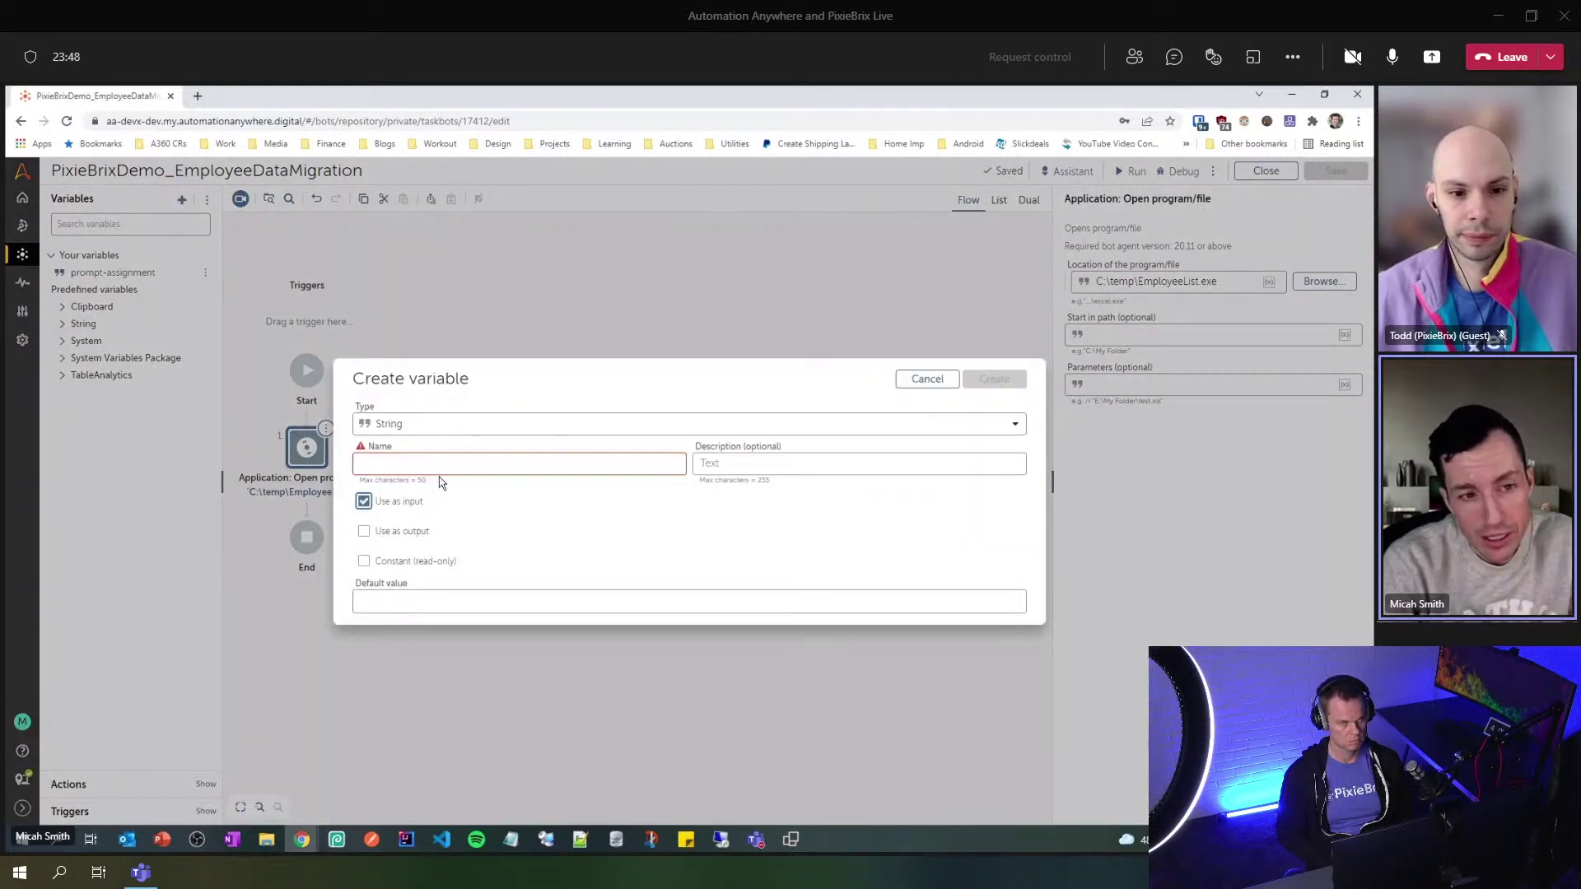
pyautogui.click(454, 467)
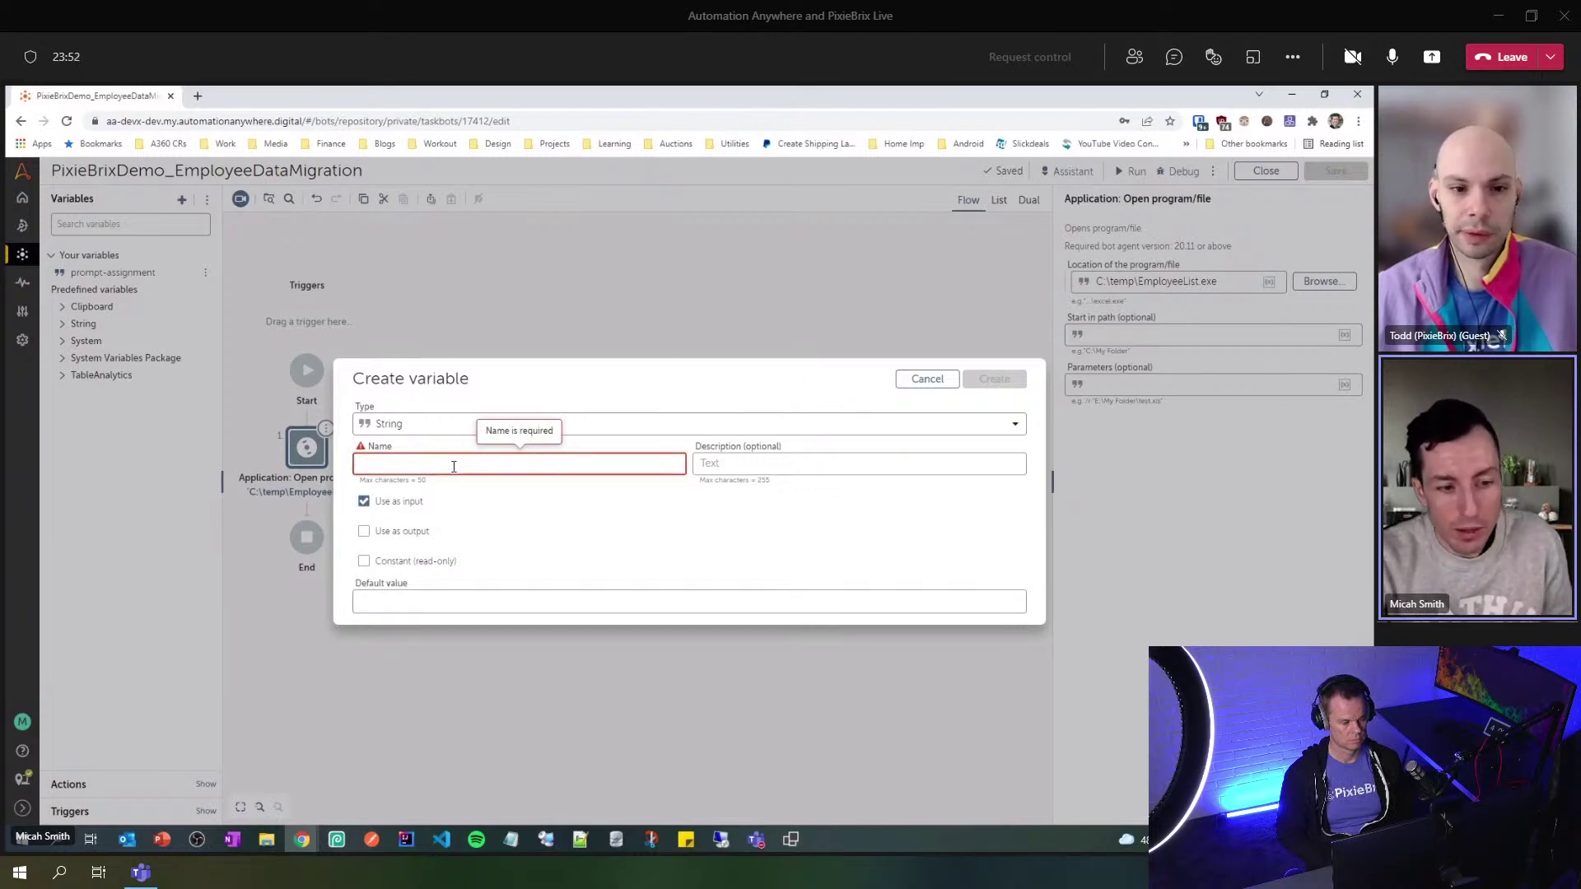
pyautogui.moveTo(302, 839)
pyautogui.click(298, 770)
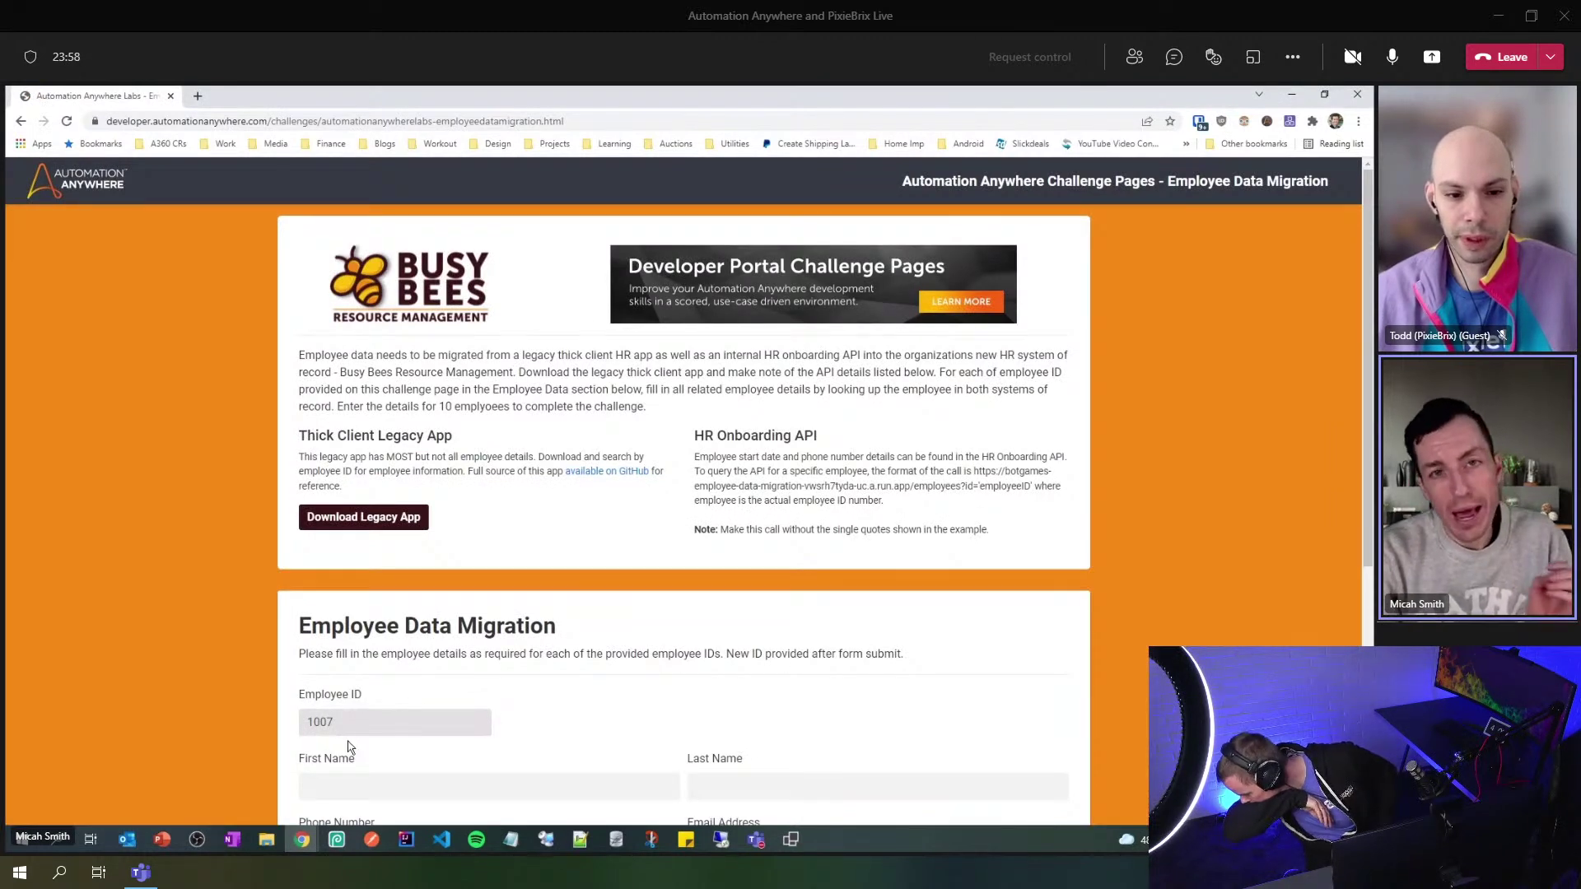
pyautogui.hotkey('alt', 'Tab')
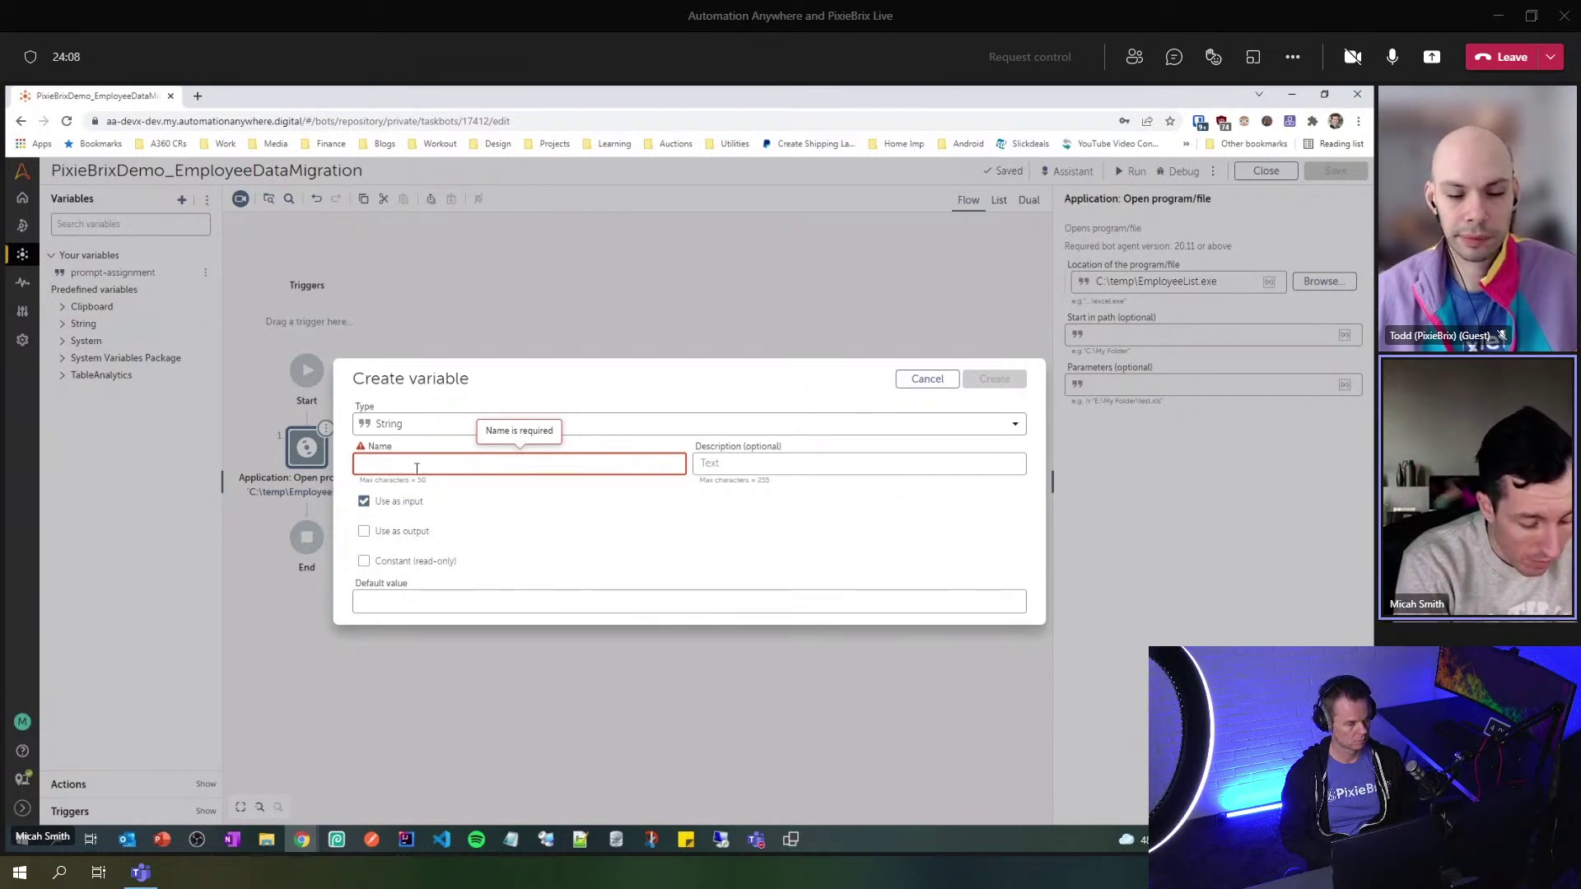
pyautogui.write('sEmploye')
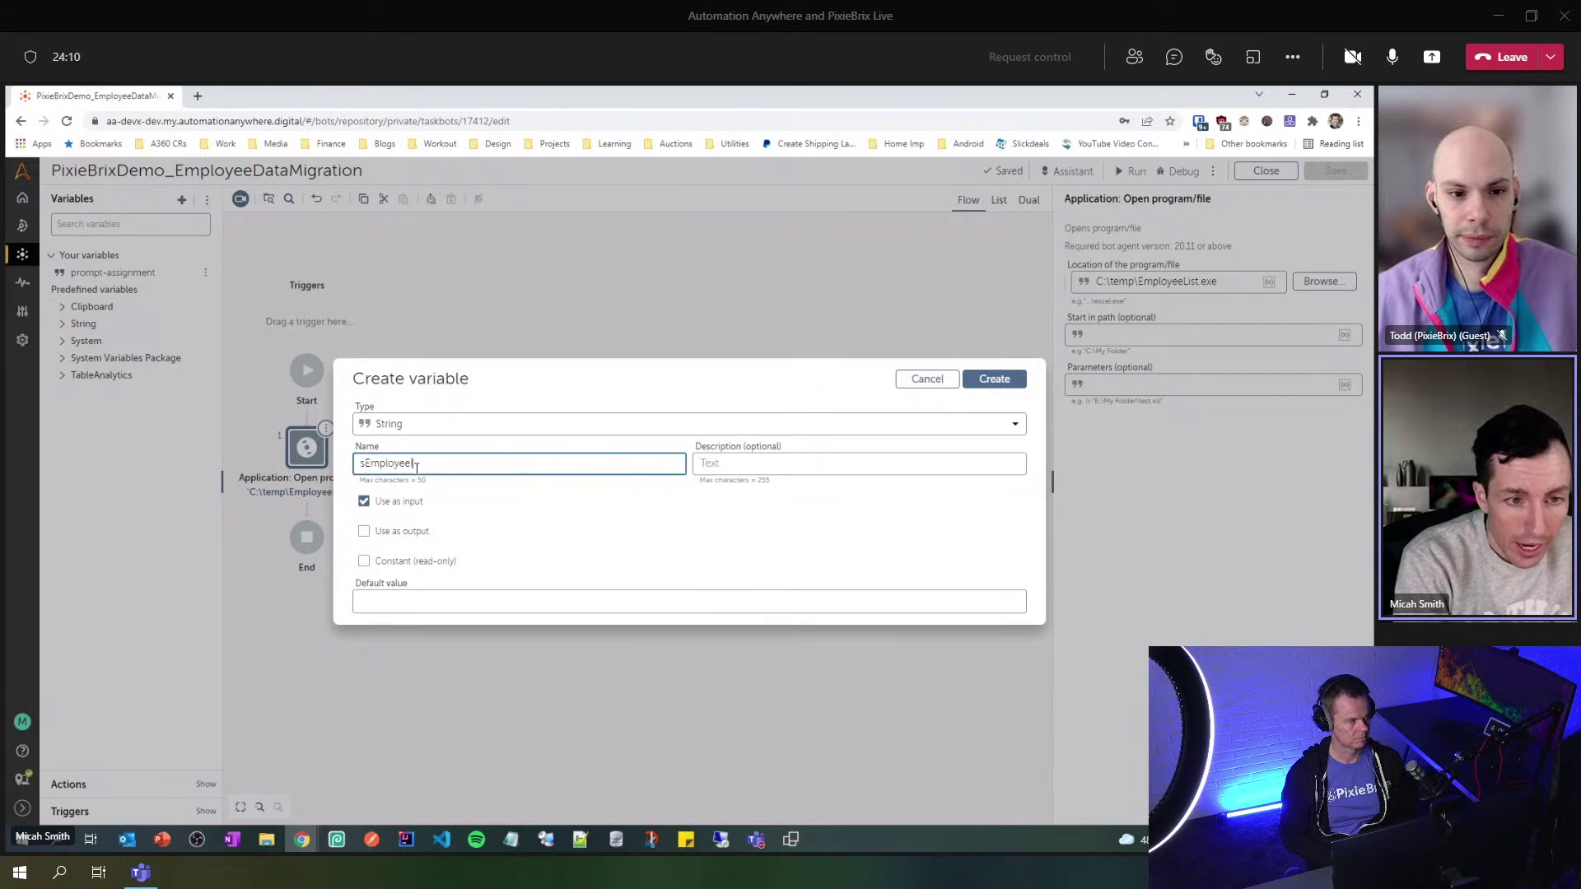
pyautogui.write('eID_input')
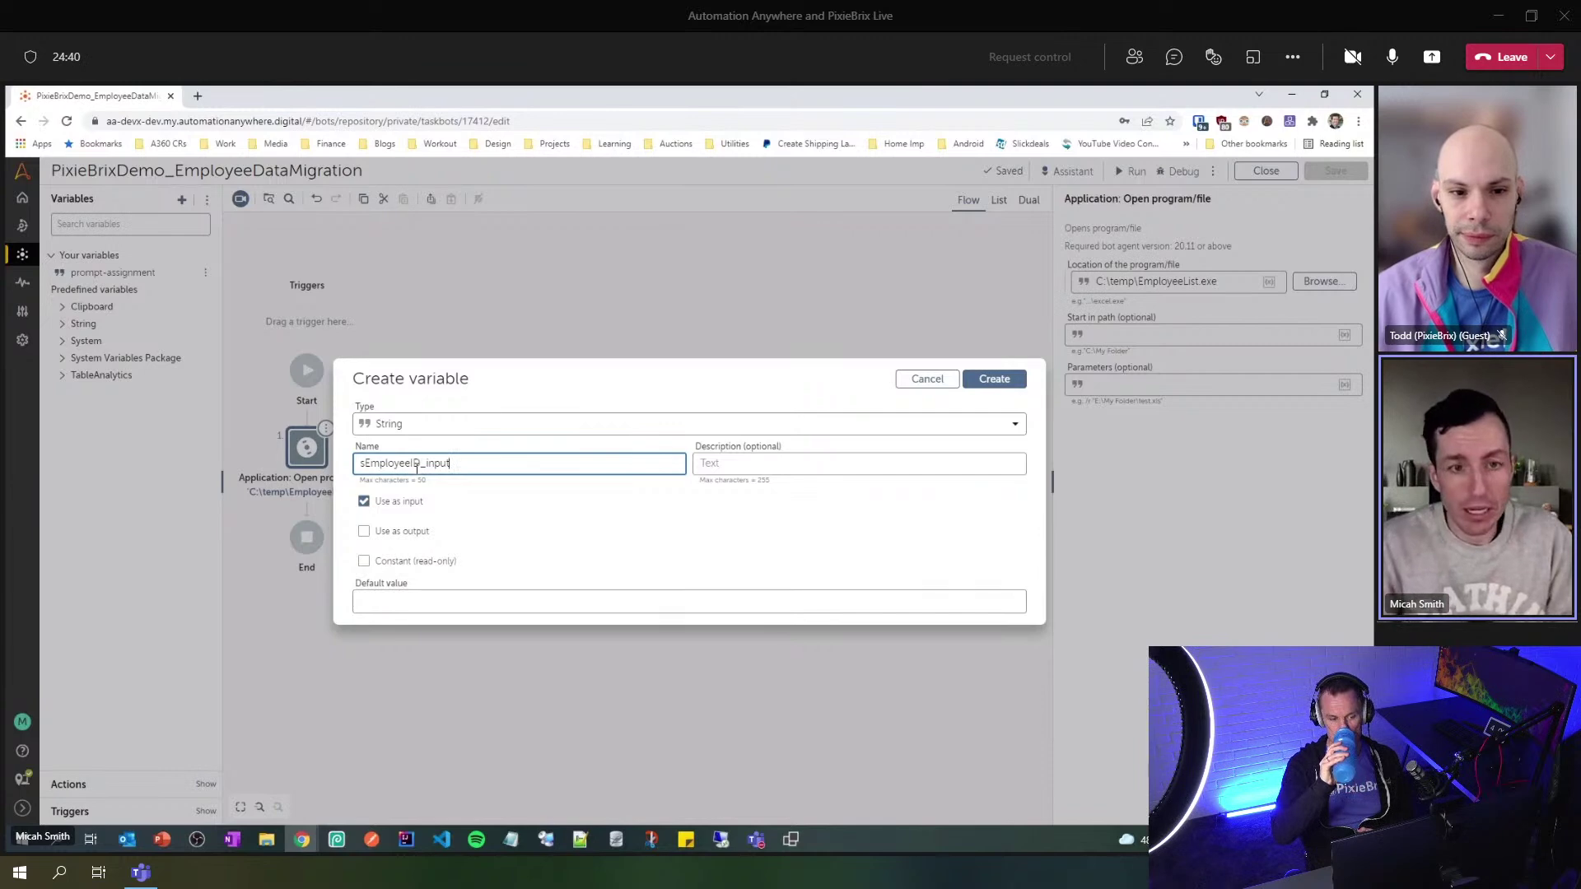
pyautogui.click(994, 378)
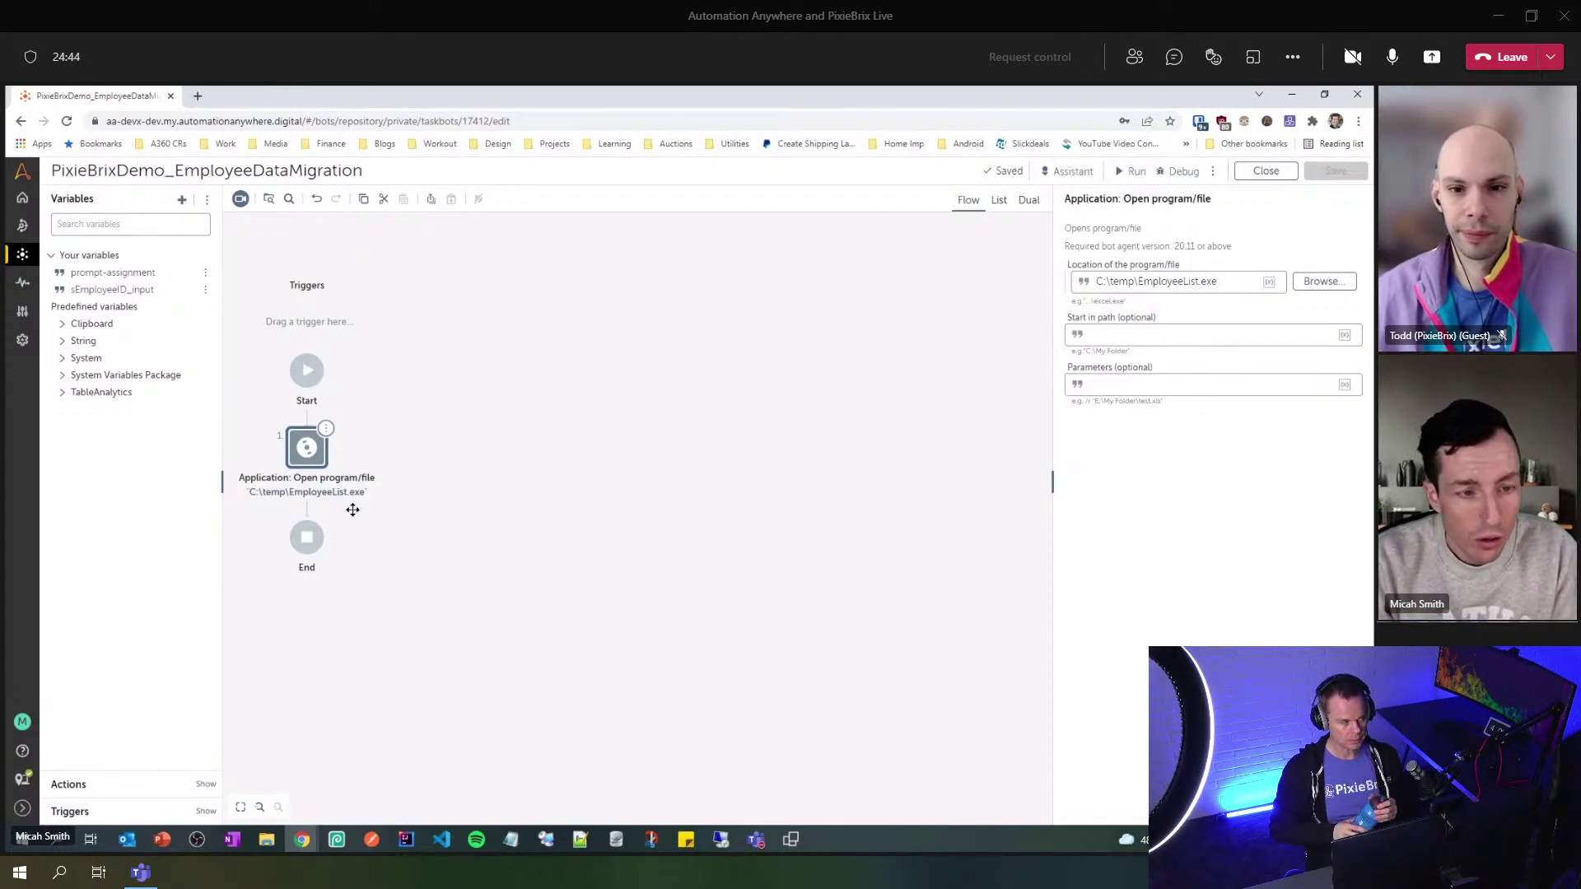
# - Delete employee number 1007 and clear all fields of the Employee Database search form
pyautogui.click(790, 839)
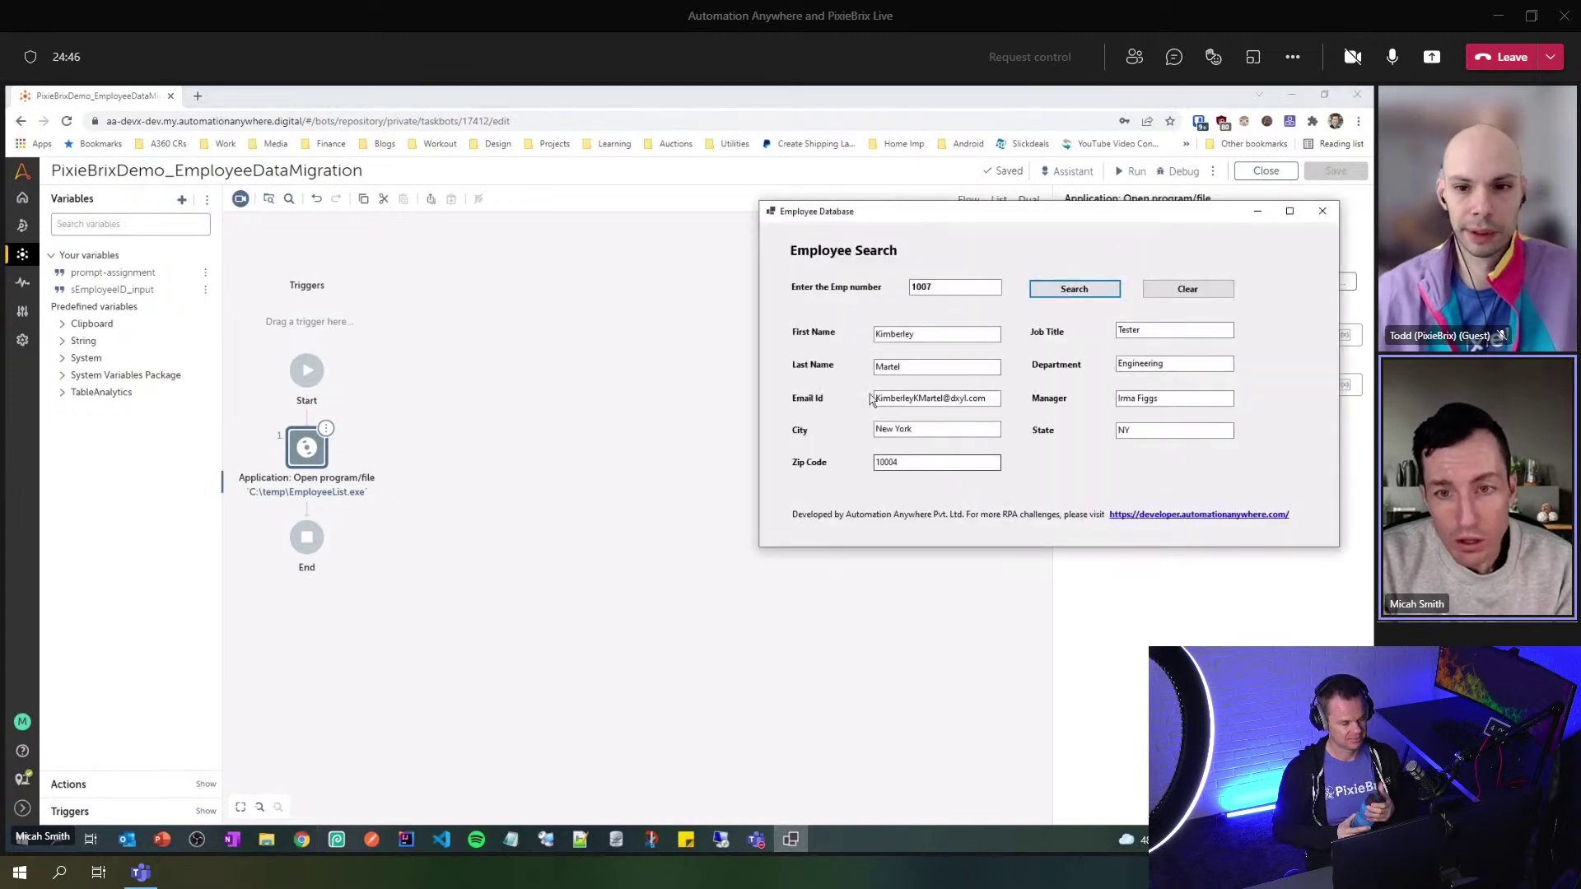
pyautogui.doubleClick(948, 290)
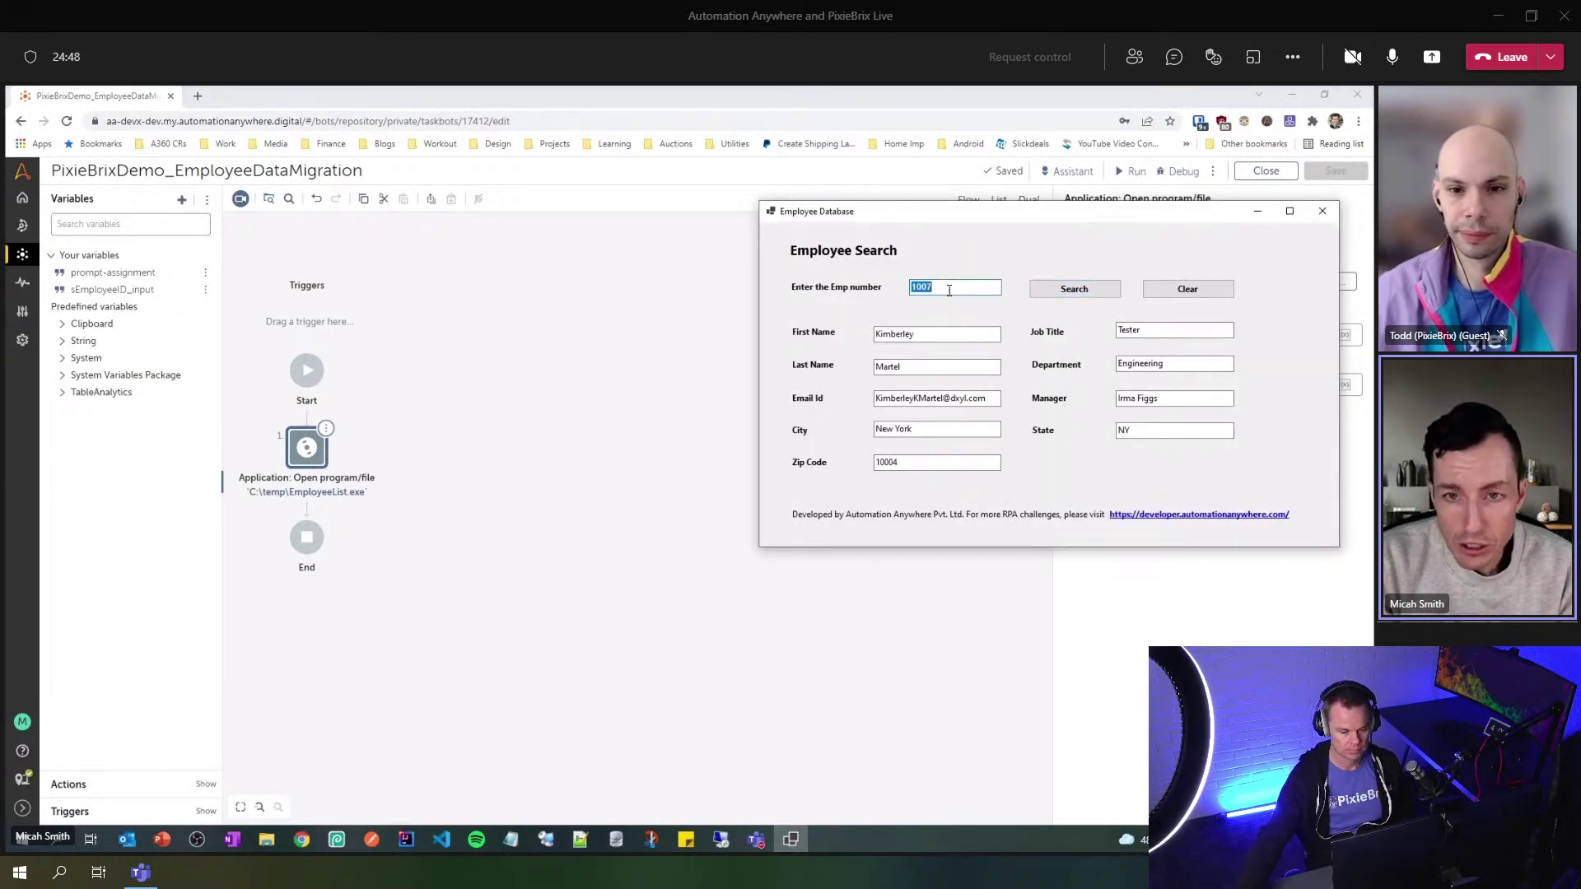
pyautogui.press('BackSpace')
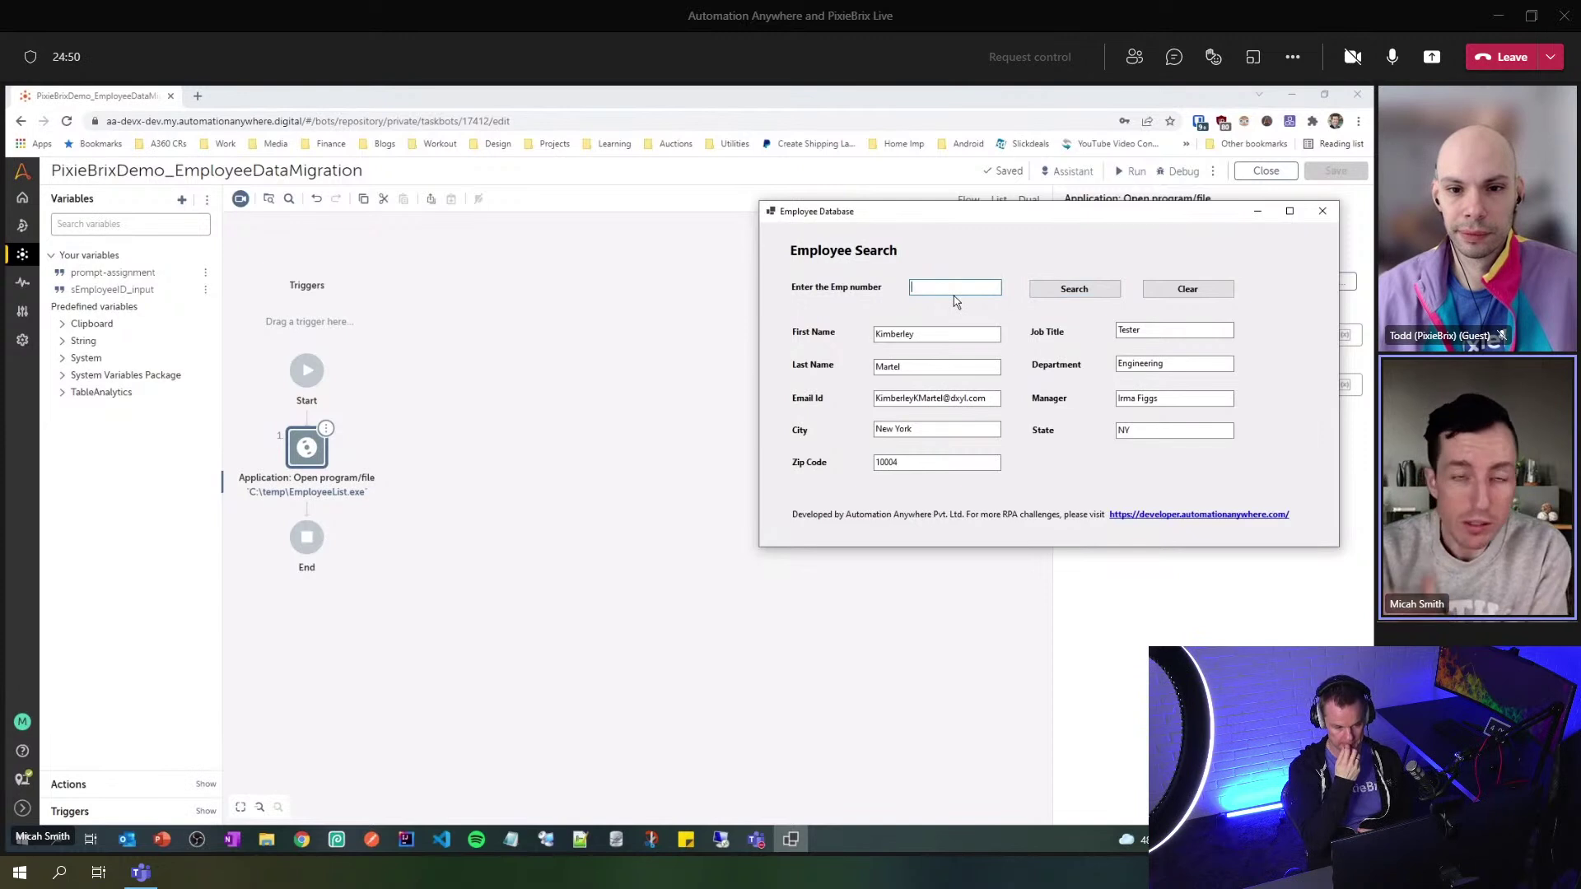
pyautogui.click(1145, 295)
pyautogui.click(946, 290)
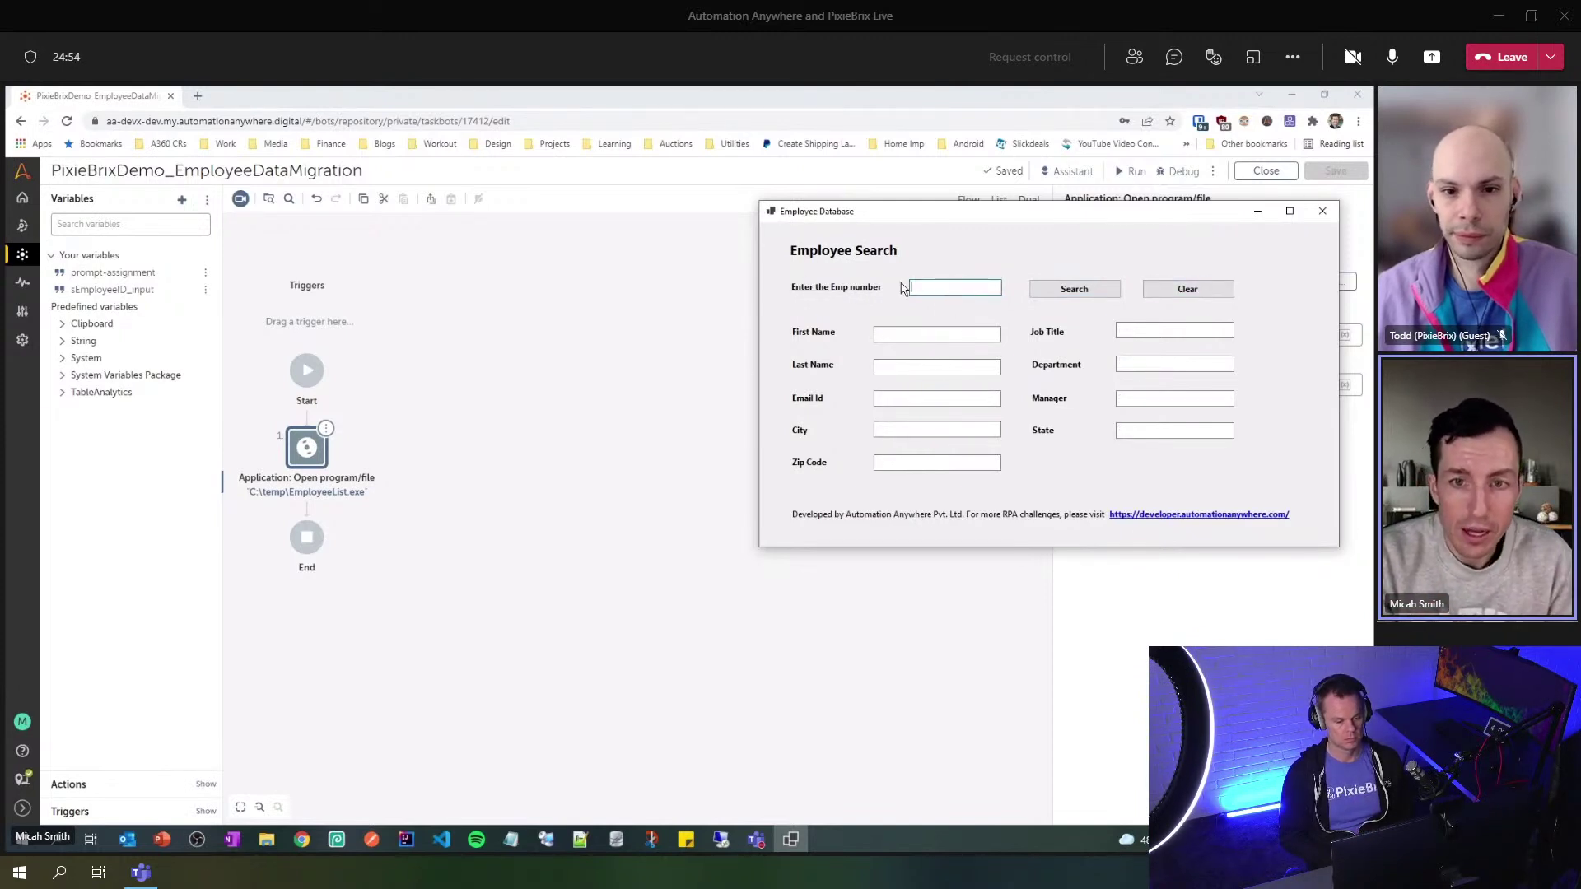
# - Add a Recorder: Capture step after the Open program/file step
pyautogui.click(610, 561)
pyautogui.click(120, 789)
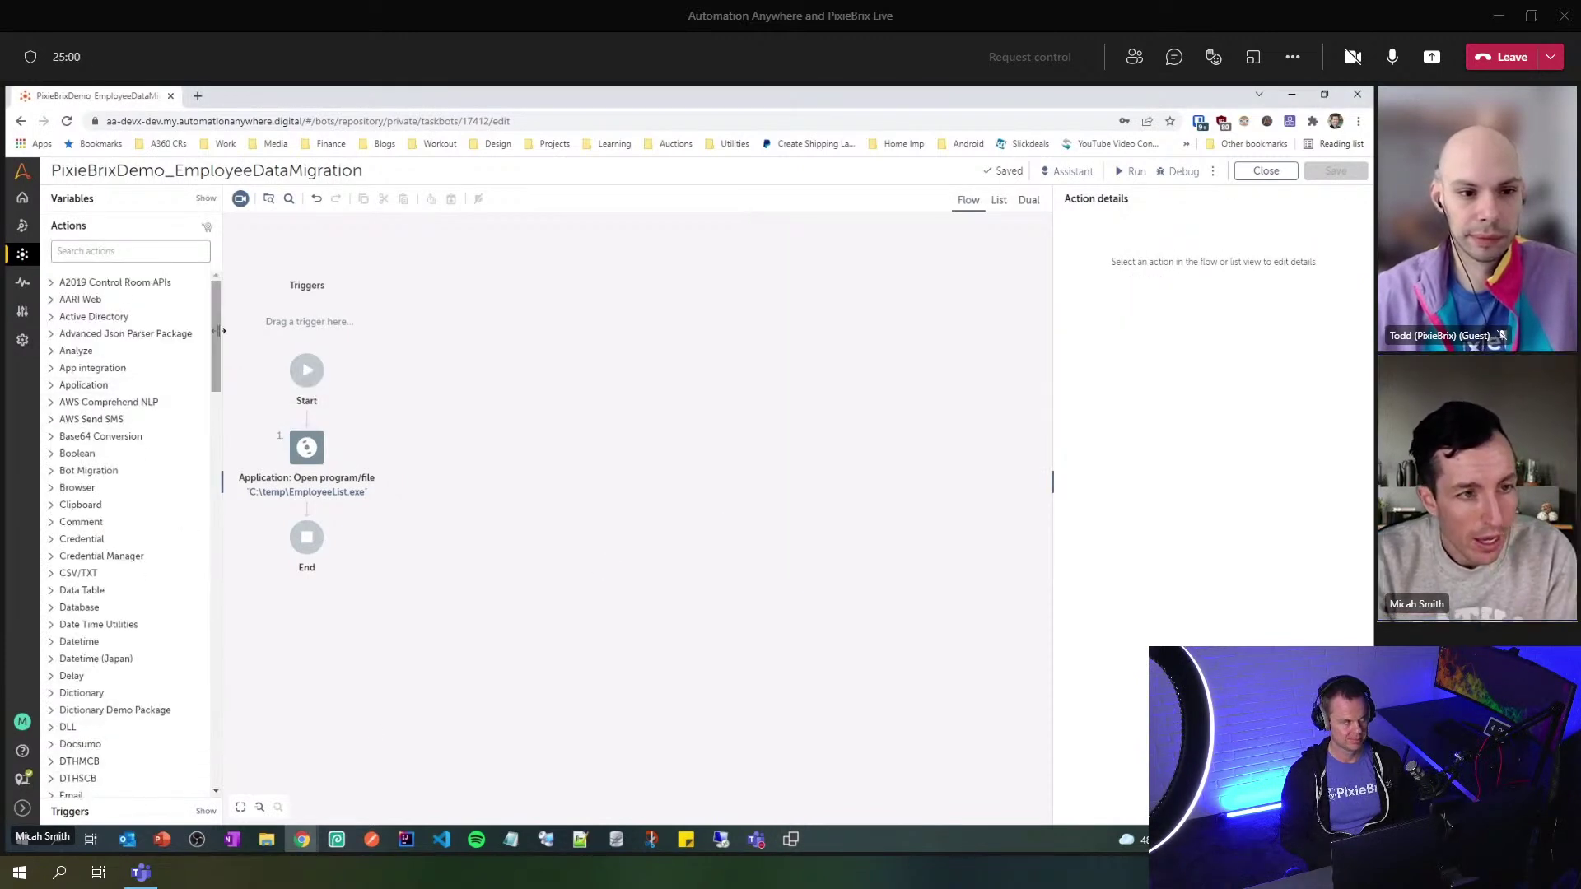
pyautogui.moveTo(219, 311); pyautogui.dragTo(213, 614)
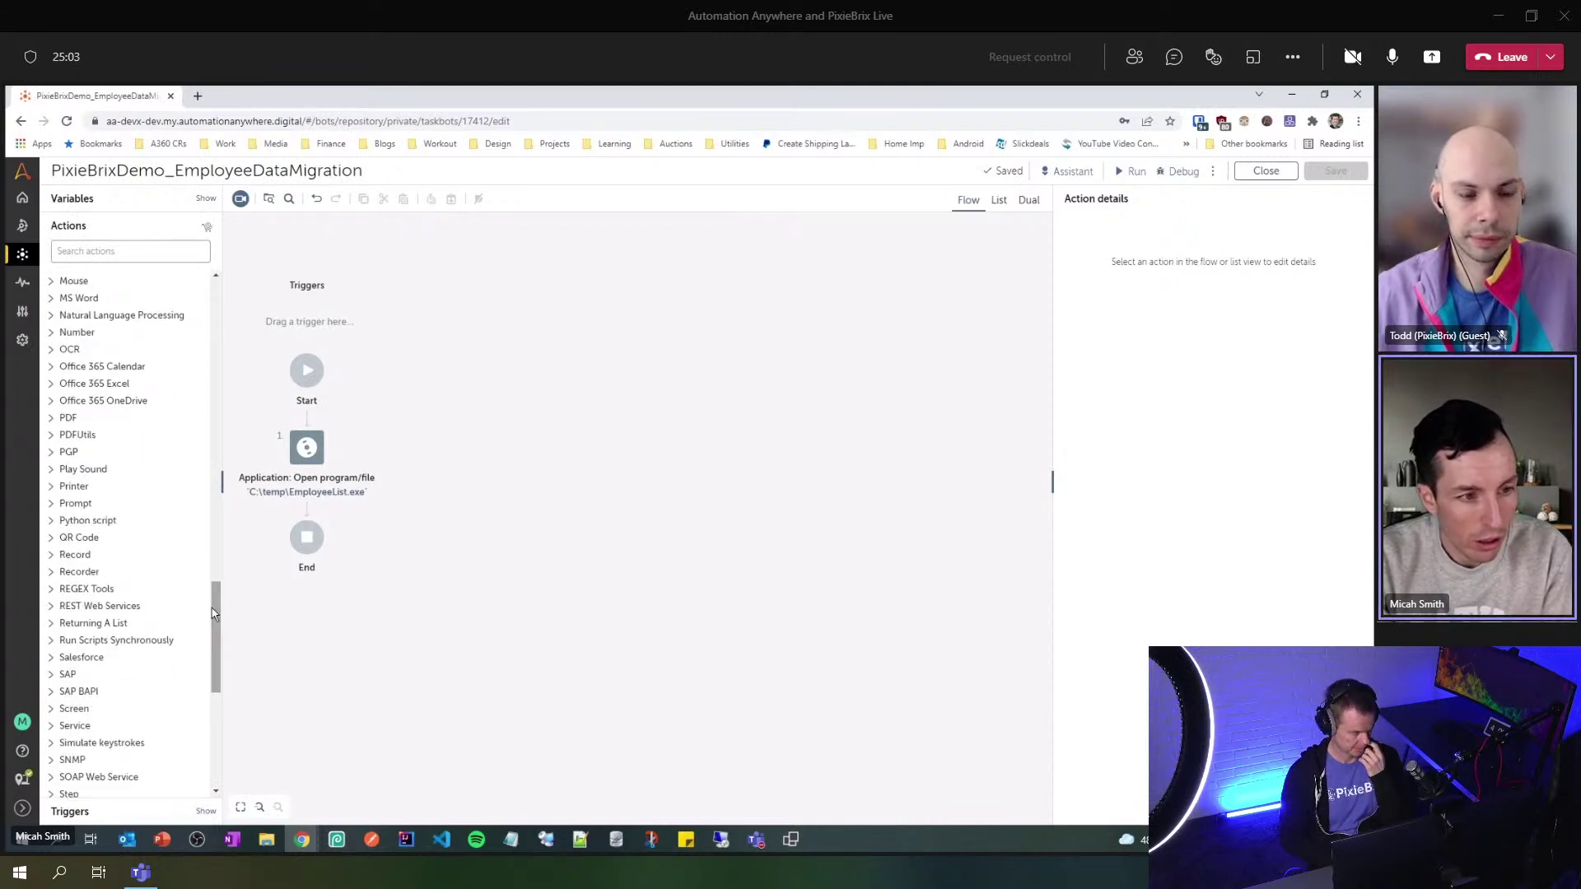
pyautogui.click(49, 573)
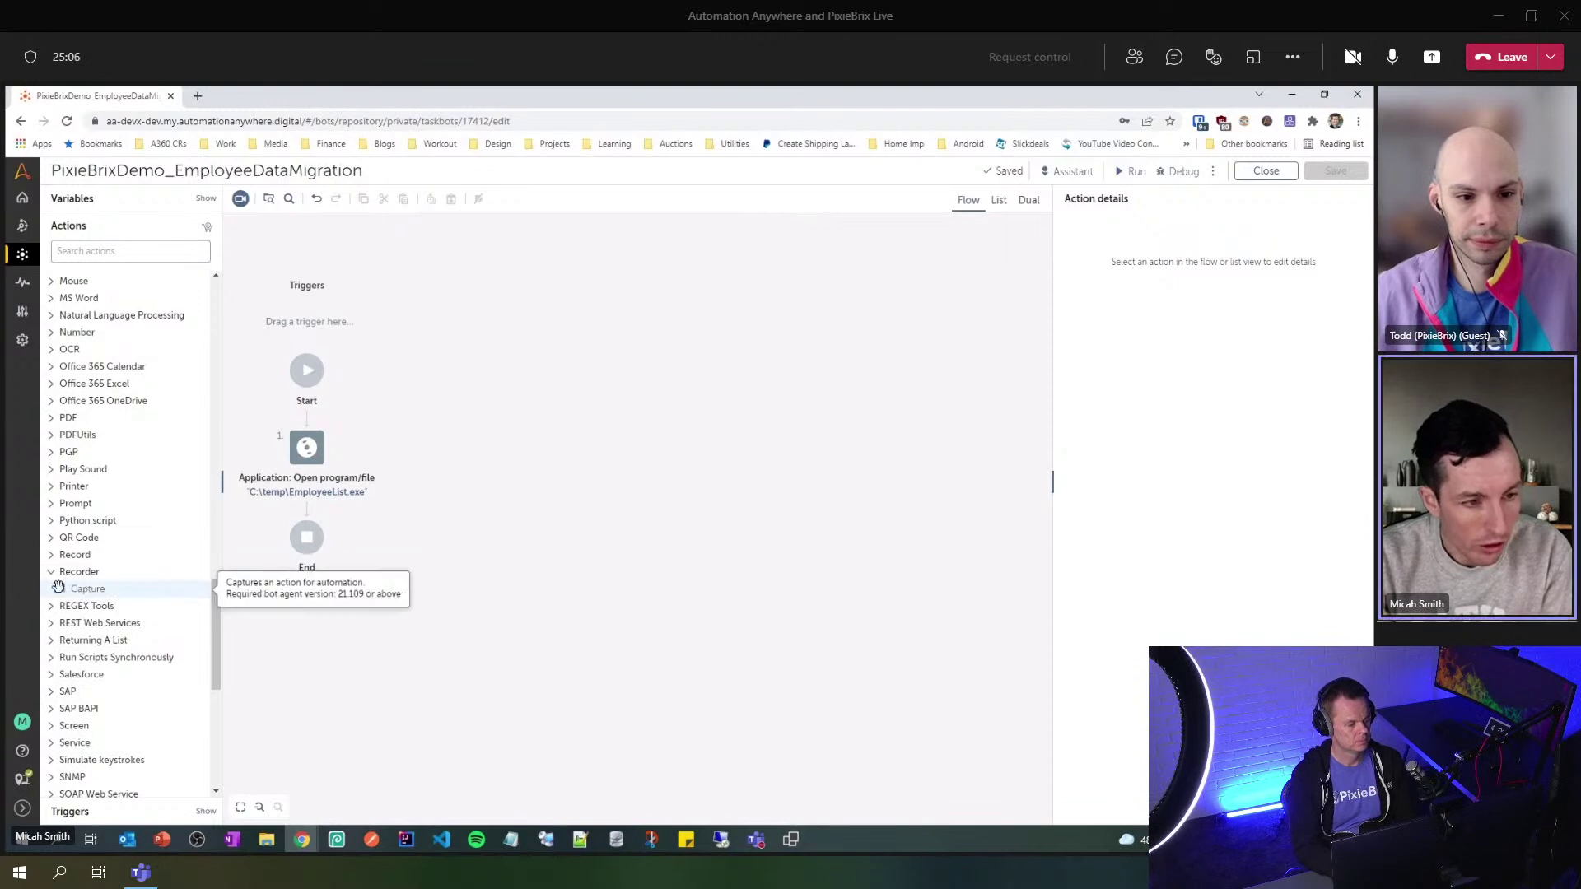
pyautogui.moveTo(59, 587); pyautogui.dragTo(304, 517)
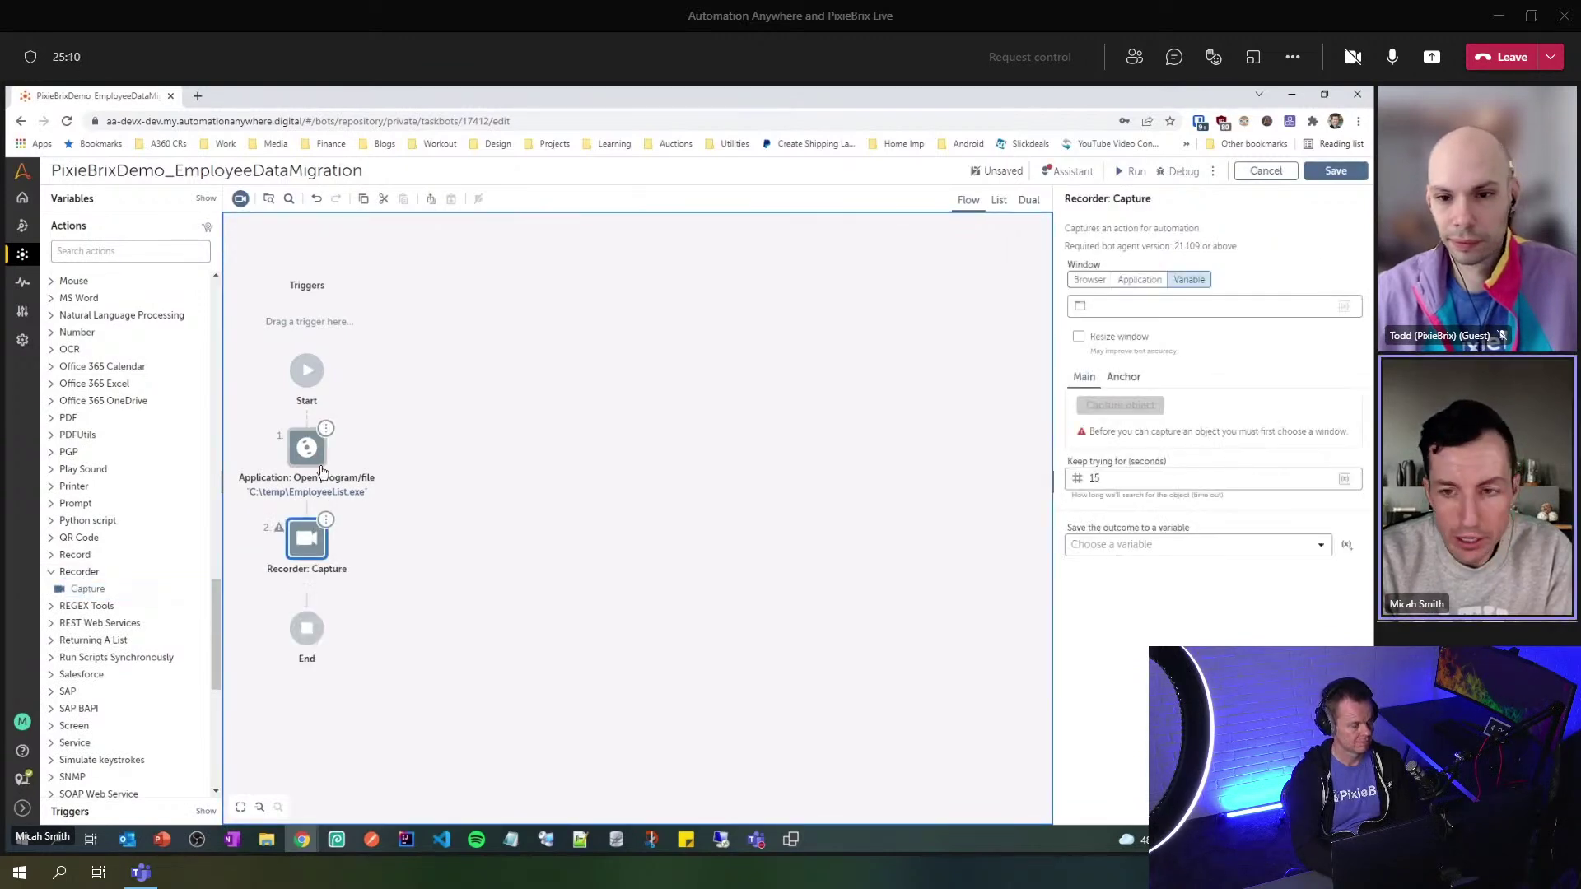
# - Set the Capture step's window to the Employee Database application (C:\temp\EmployeeList.exe)
pyautogui.click(1140, 281)
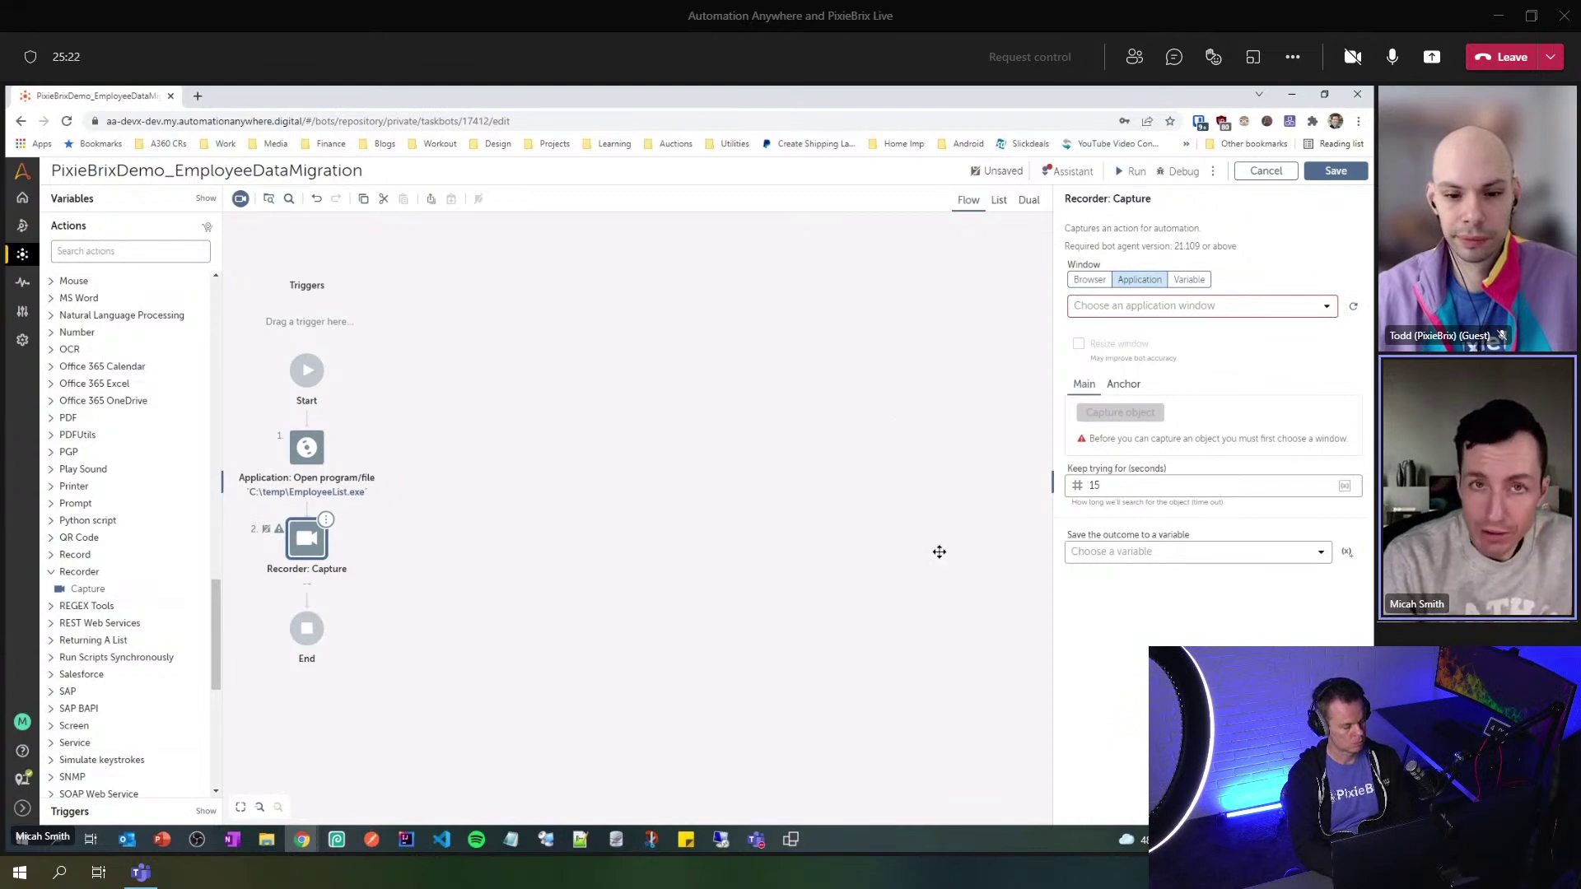
pyautogui.click(1326, 306)
pyautogui.moveTo(1339, 409)
pyautogui.mouseDown()
pyautogui.moveTo(1337, 560)
pyautogui.moveTo(1334, 392)
pyautogui.mouseUp()
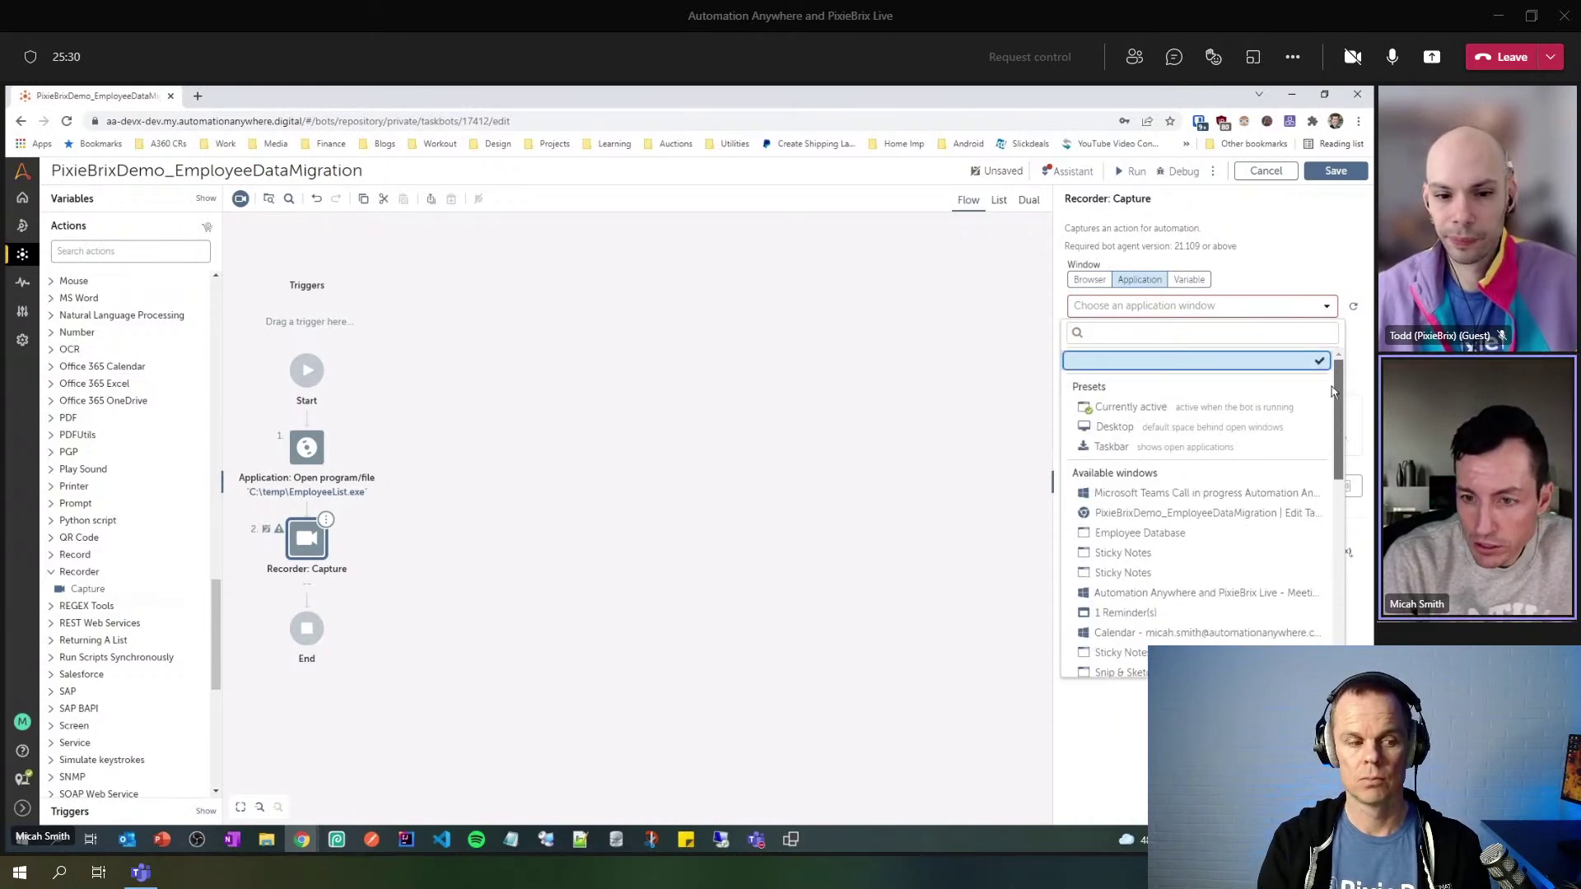
pyautogui.click(1175, 532)
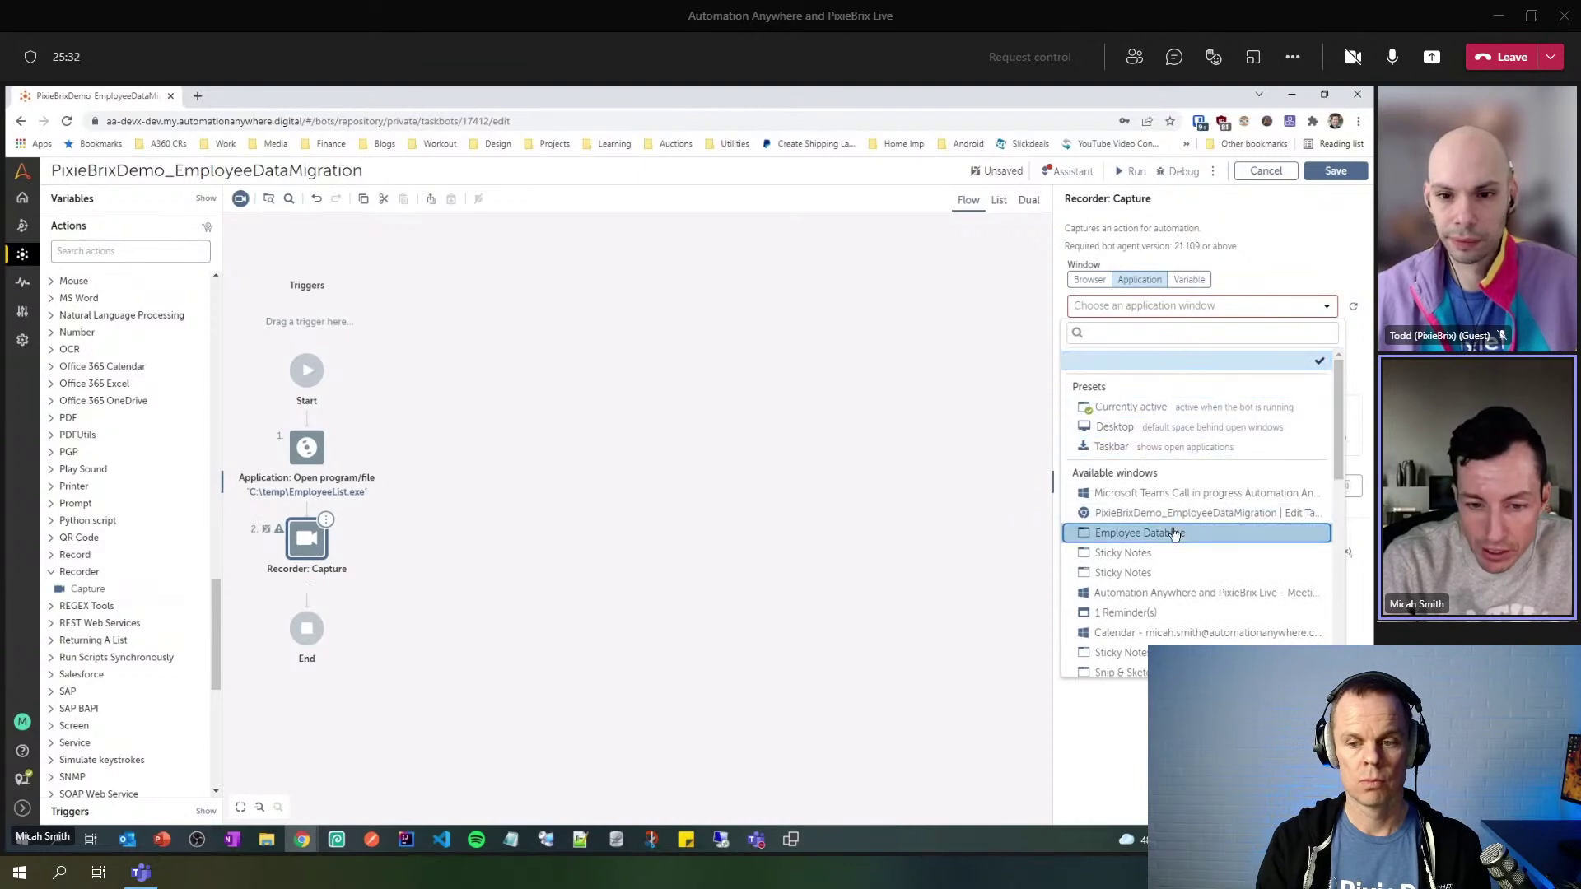
pyautogui.moveTo(795, 845)
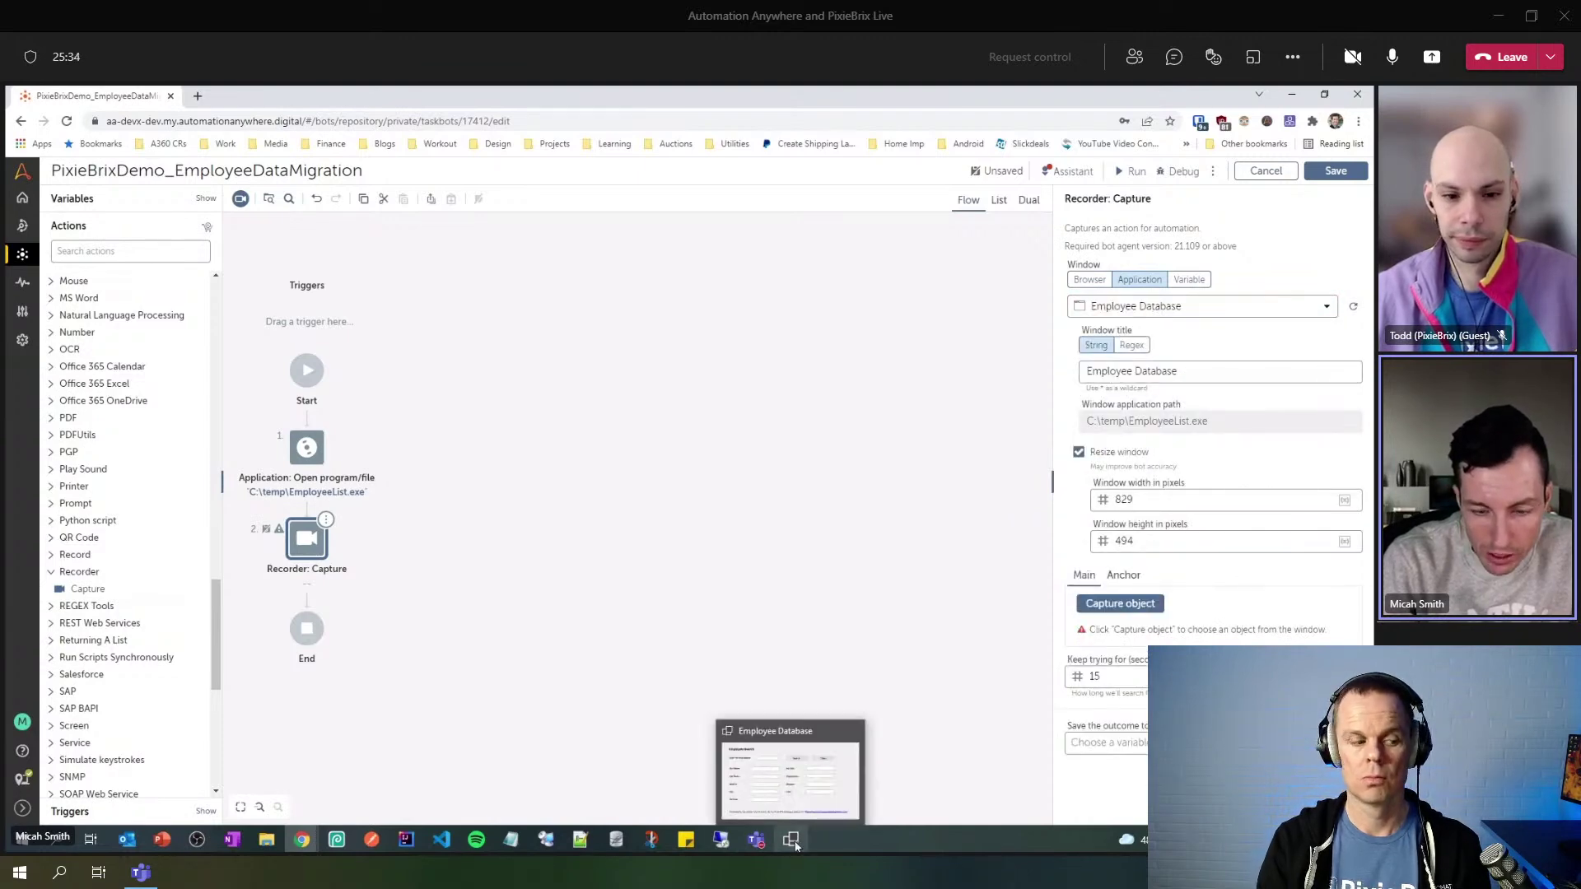
pyautogui.moveTo(781, 741)
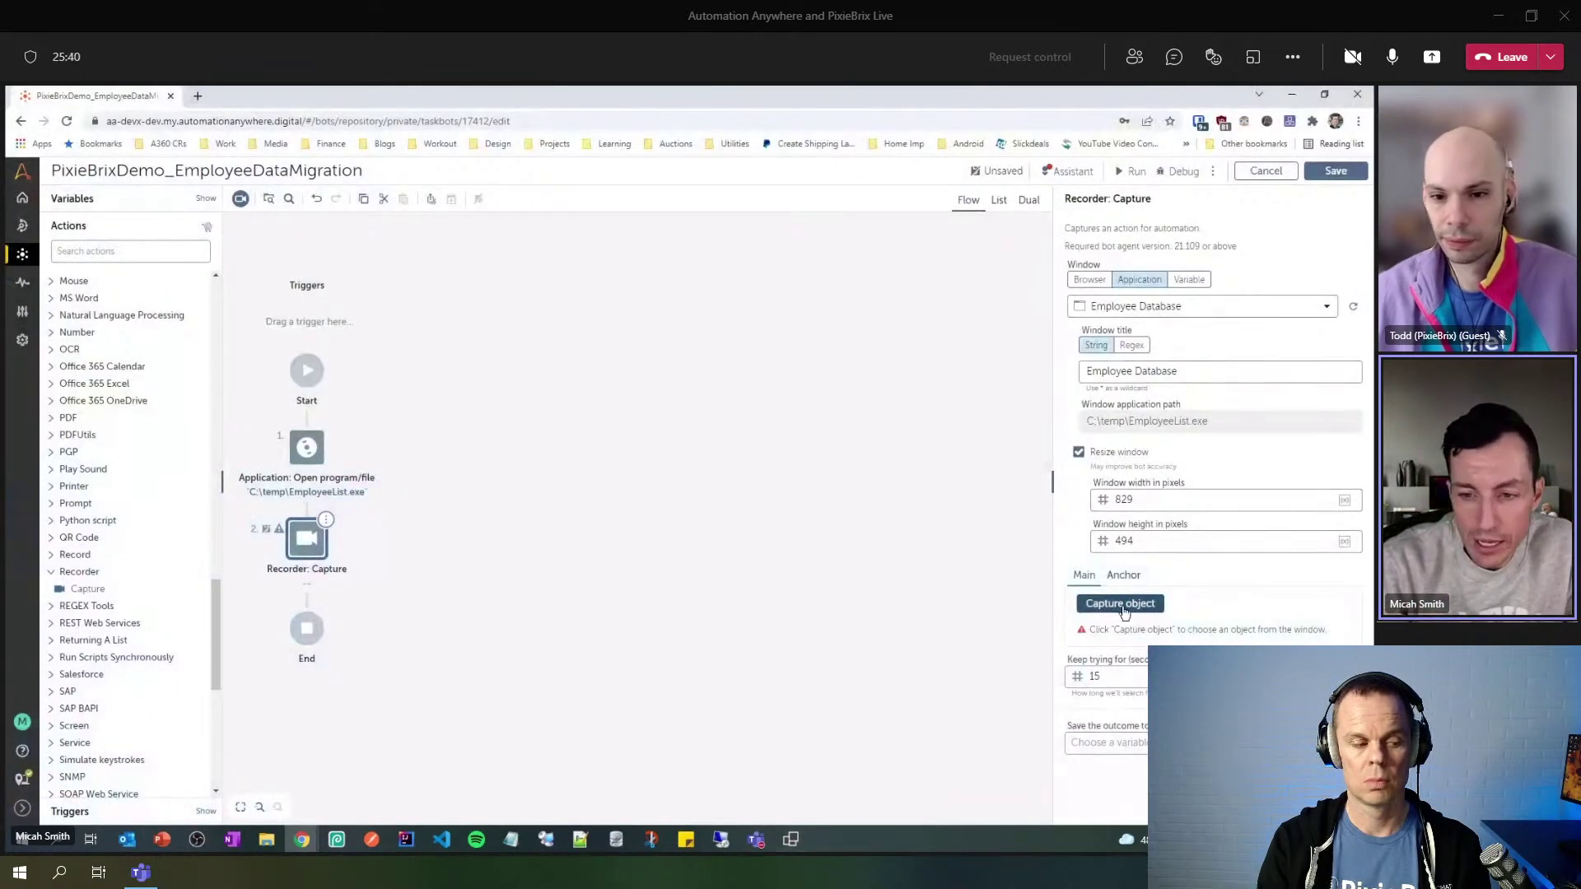
# - Capture the Employee Database's Emp number text box (ID txtEmpId) and review all its object properties
pyautogui.click(1122, 605)
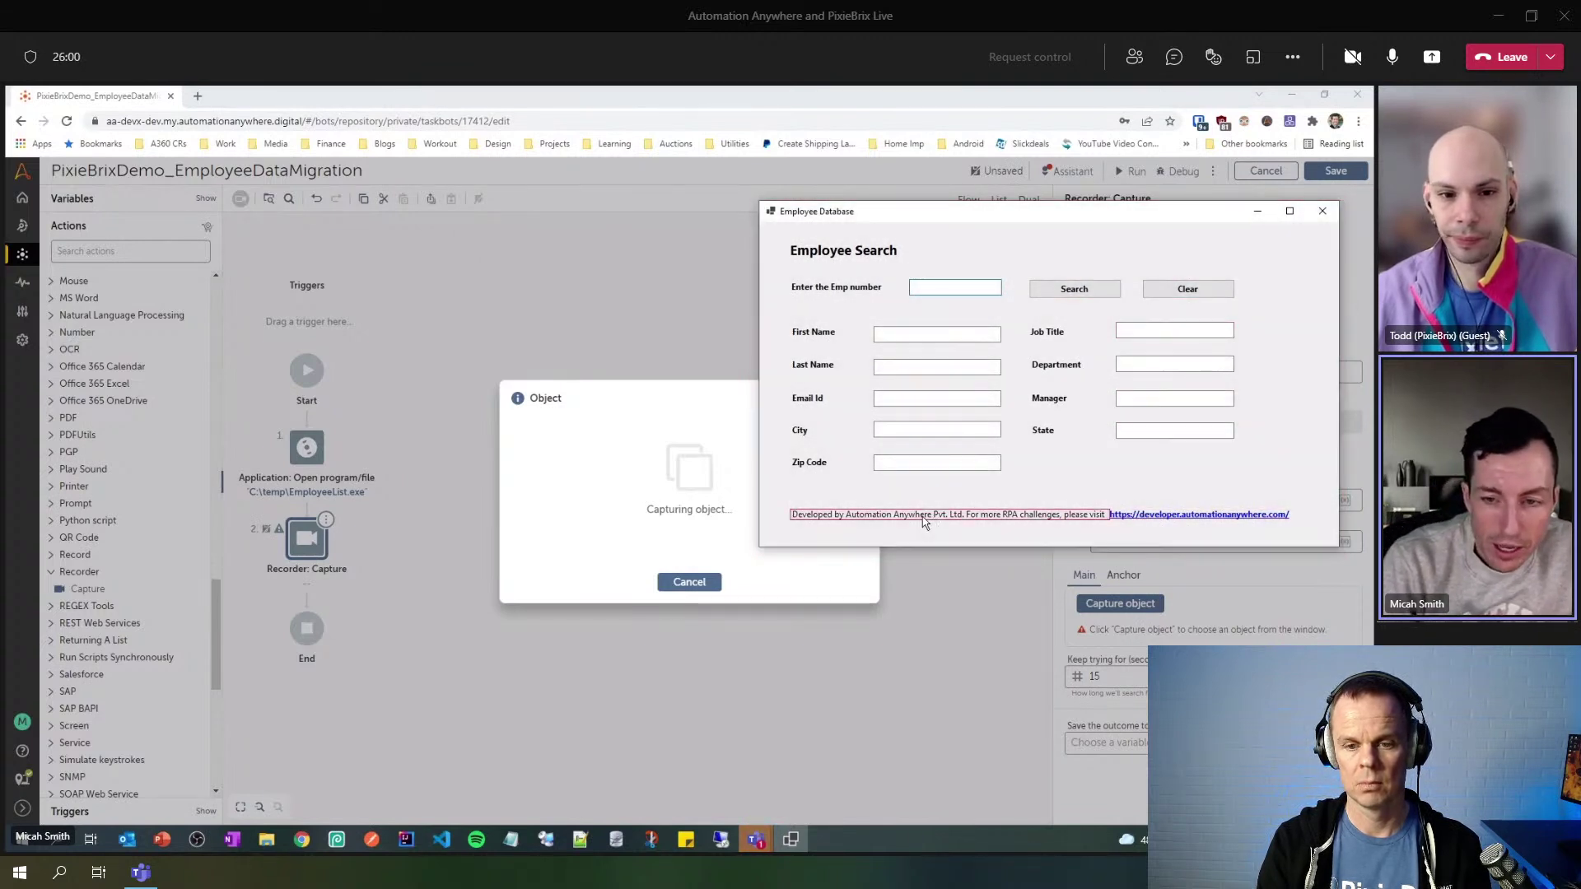
pyautogui.click(937, 286)
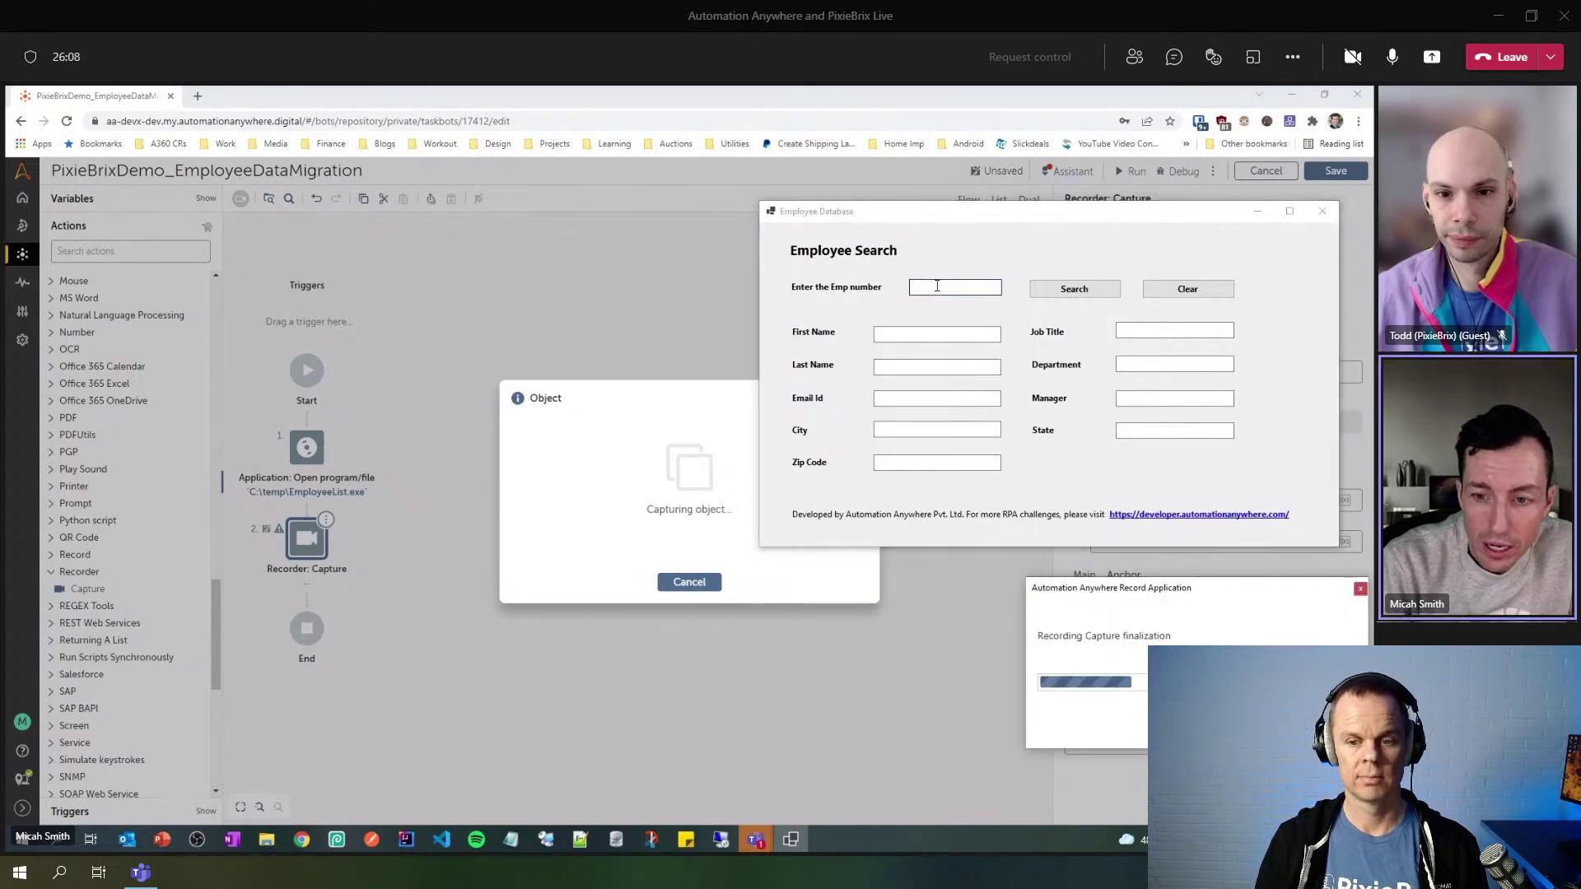
pyautogui.scroll(-3, 1213, 571)
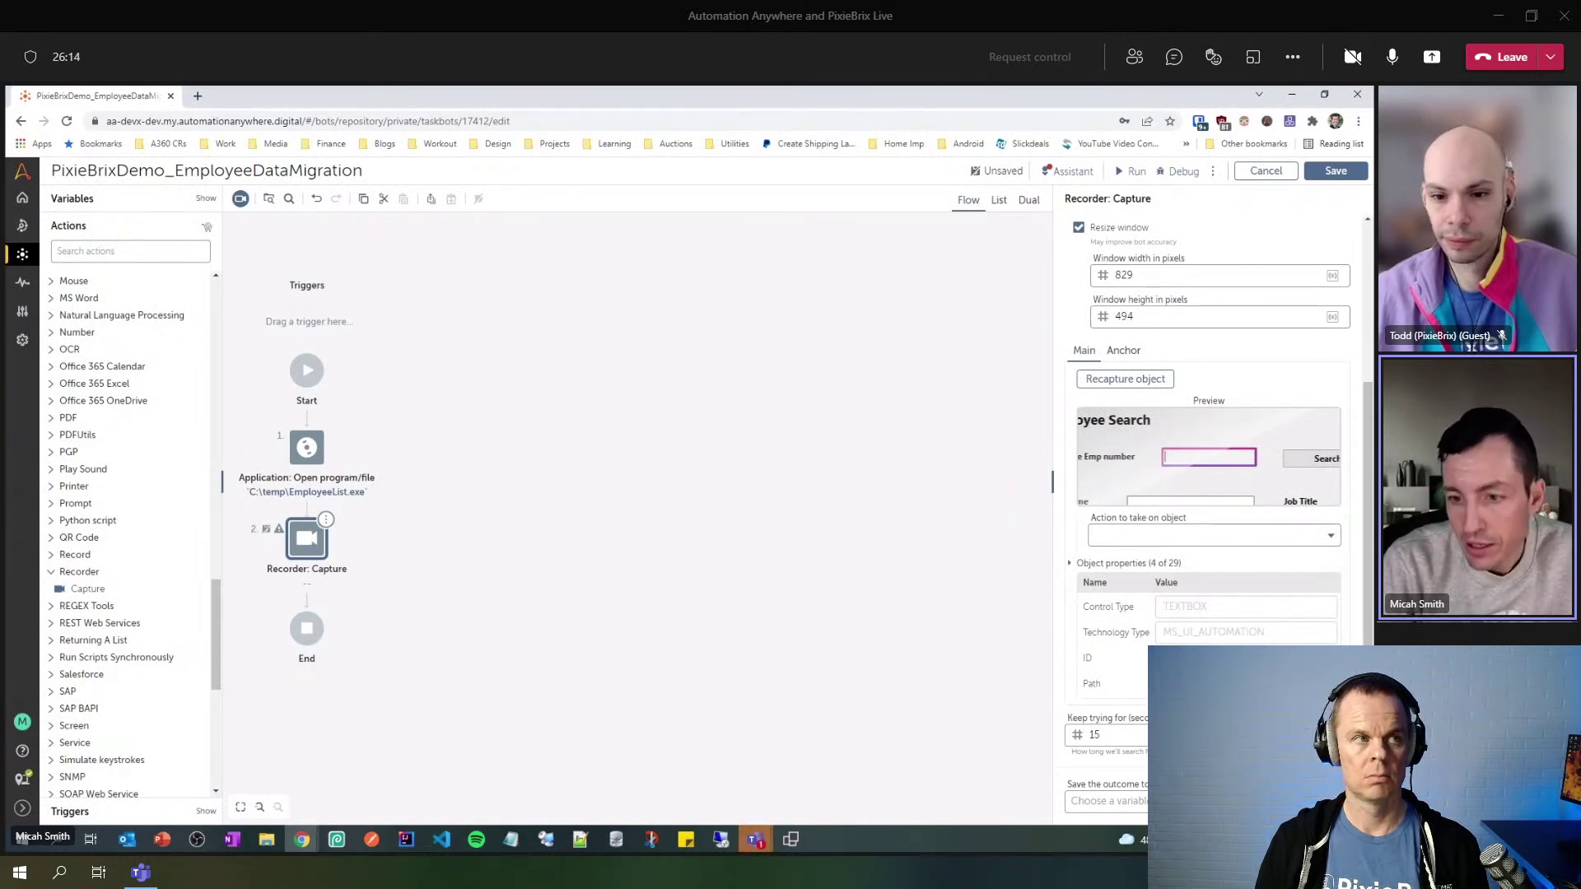
pyautogui.click(1071, 563)
pyautogui.scroll(-10, 1108, 599)
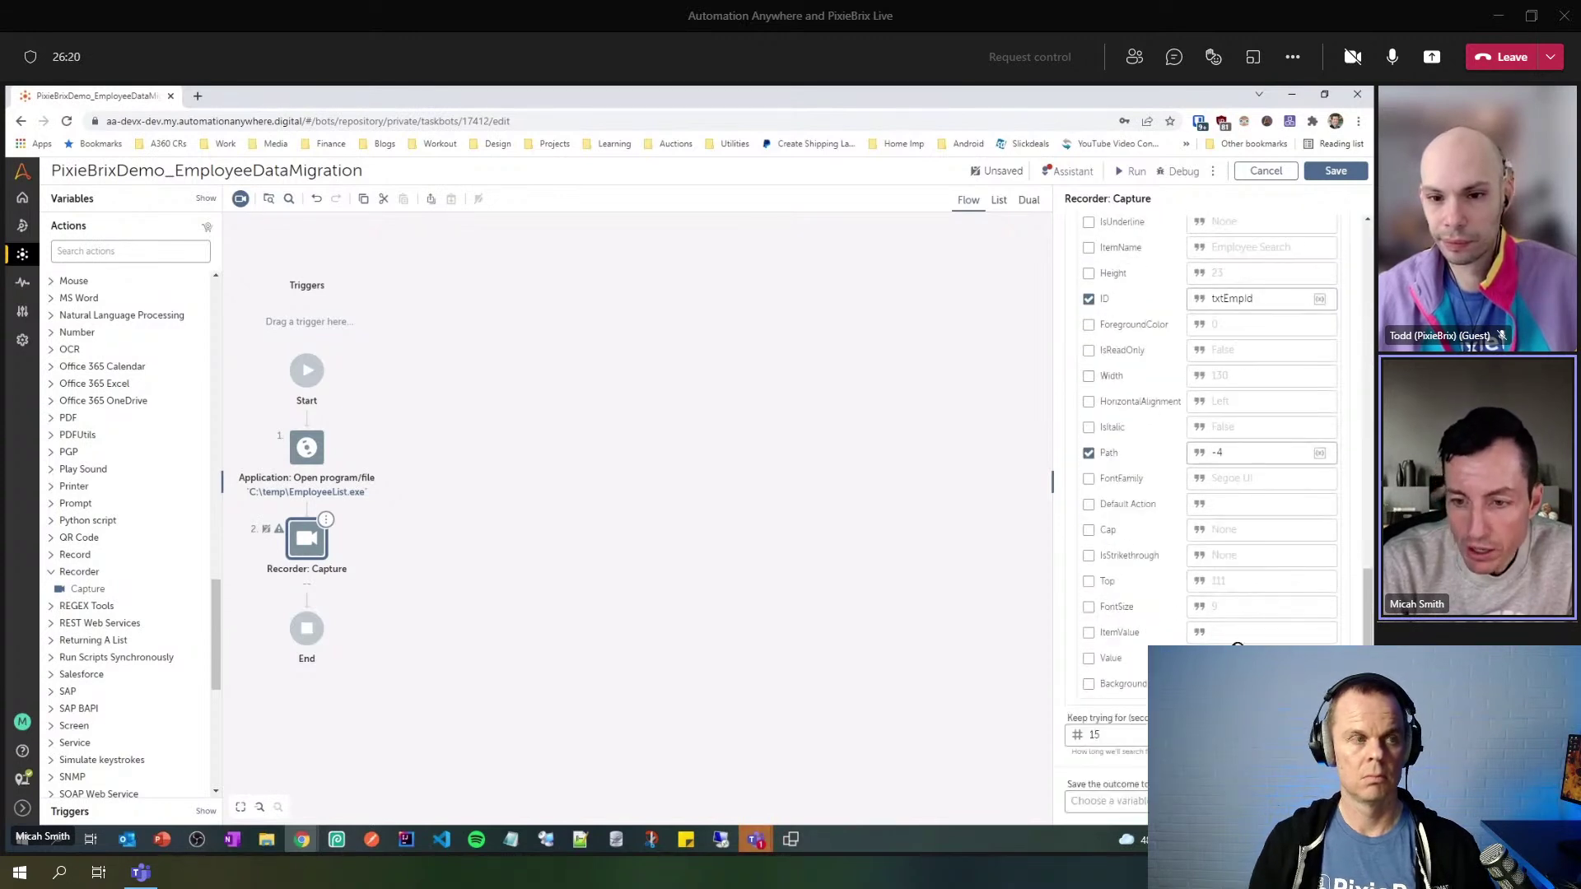
pyautogui.scroll(10, 1237, 647)
pyautogui.scroll(-4, 1195, 580)
pyautogui.scroll(-3, 1206, 511)
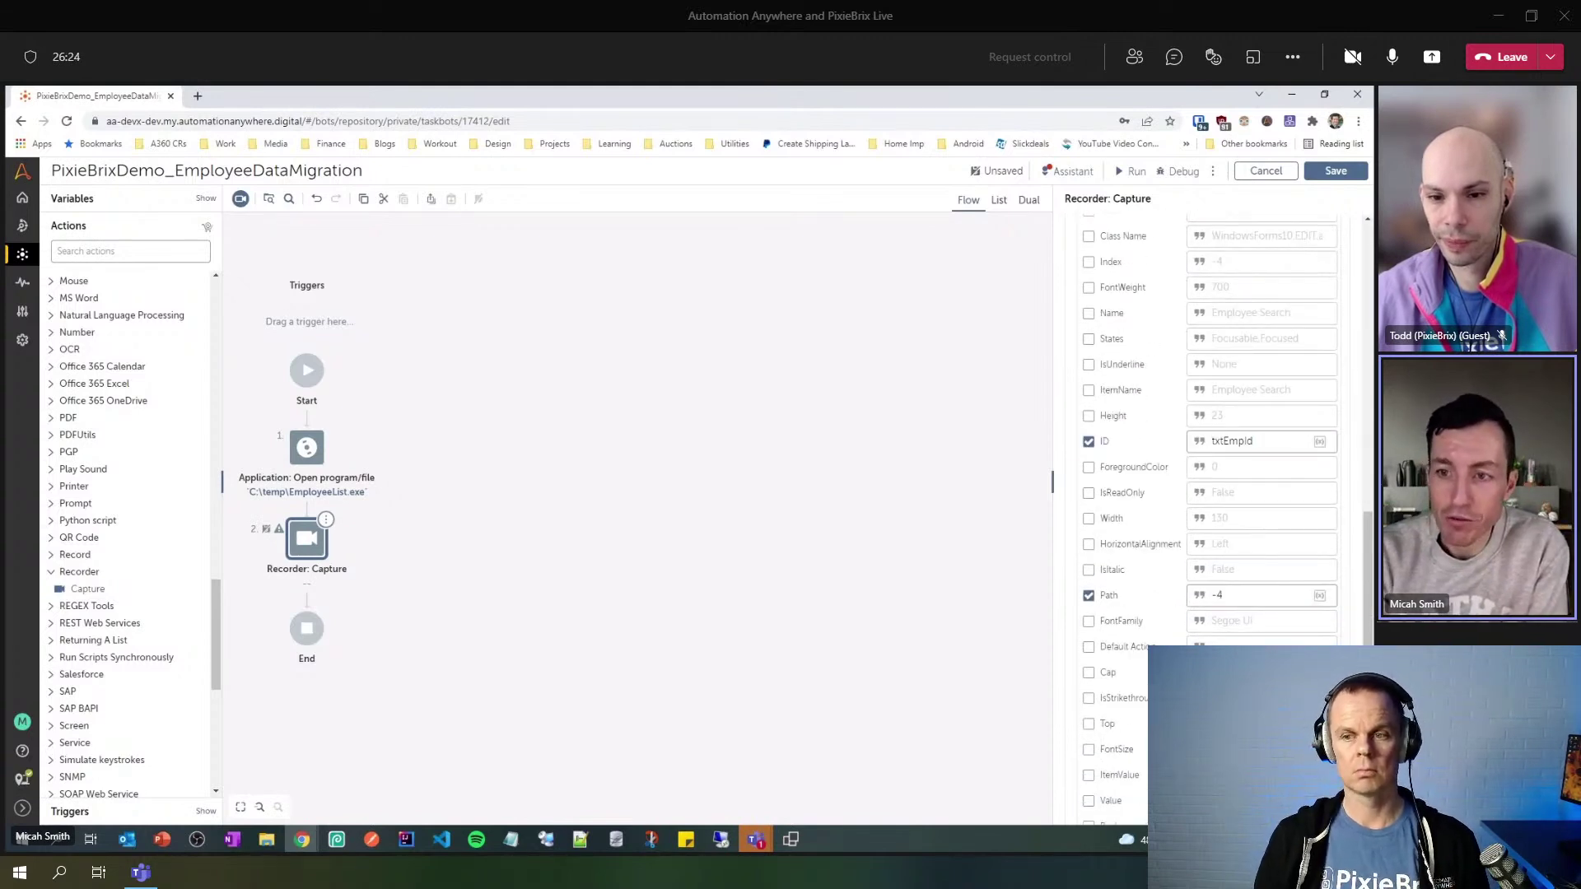
pyautogui.scroll(3, 1248, 639)
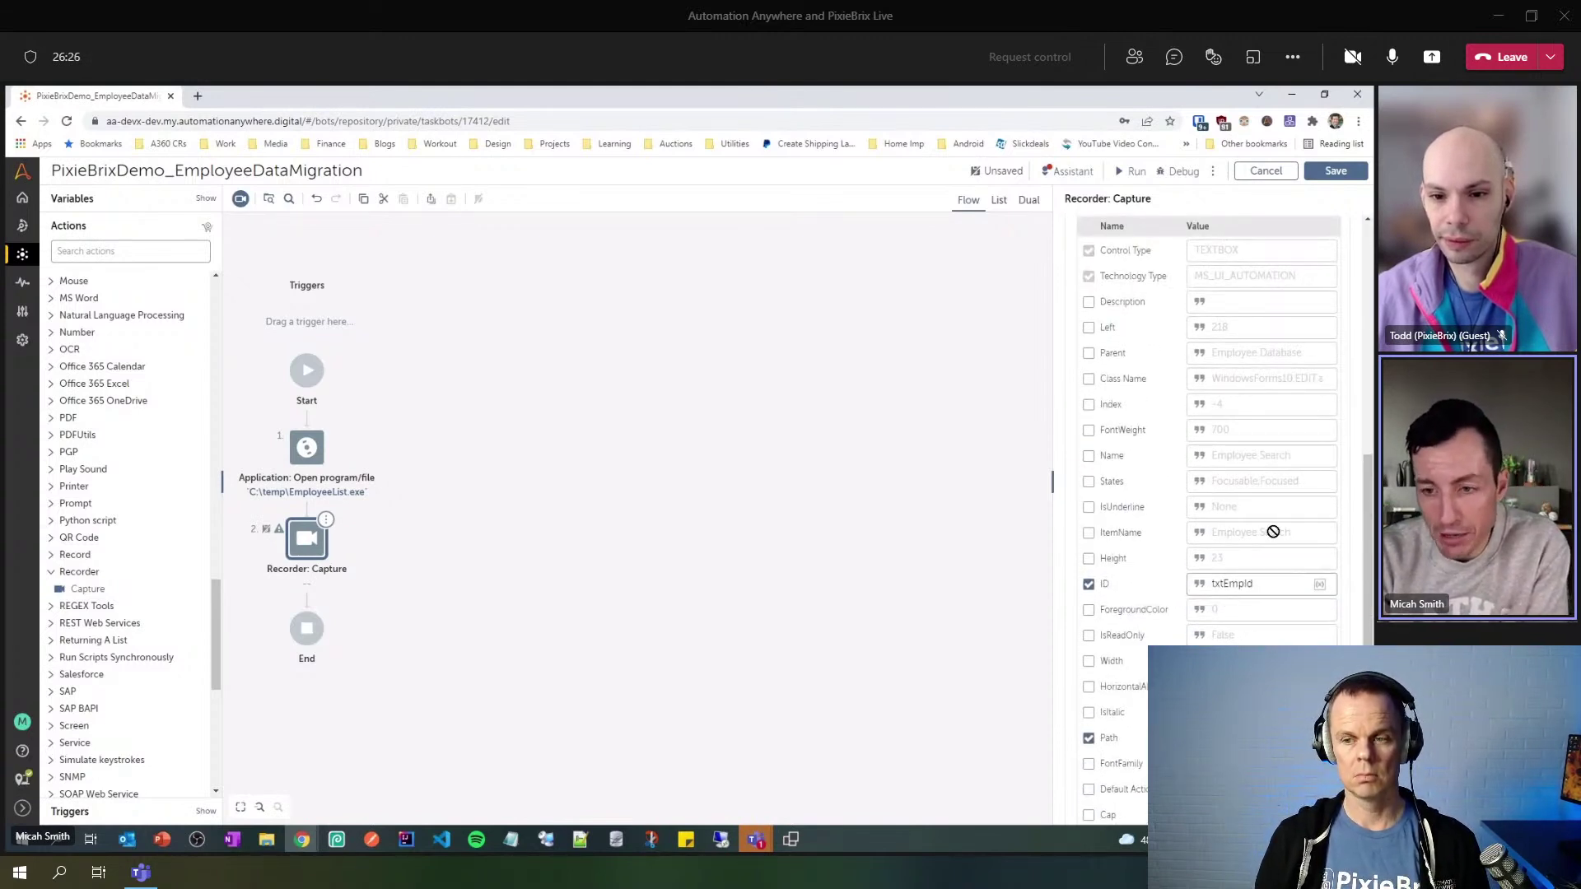
# - Make the Capture step set the Emp number text to $sEmployeeID_input$, then save the bot
pyautogui.scroll(5, 1249, 532)
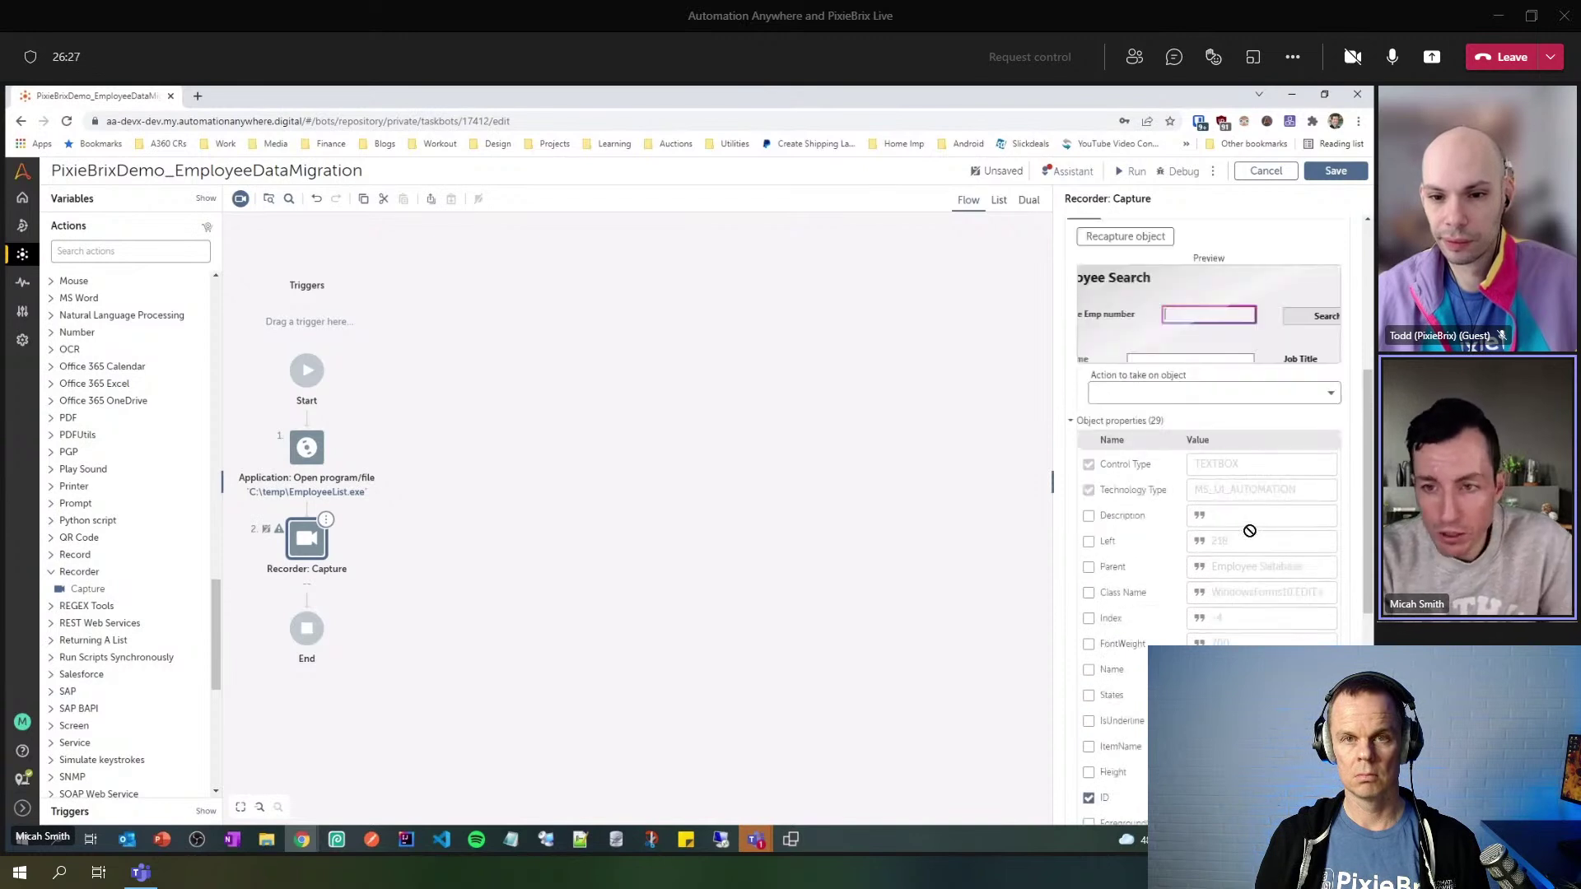
pyautogui.click(1068, 421)
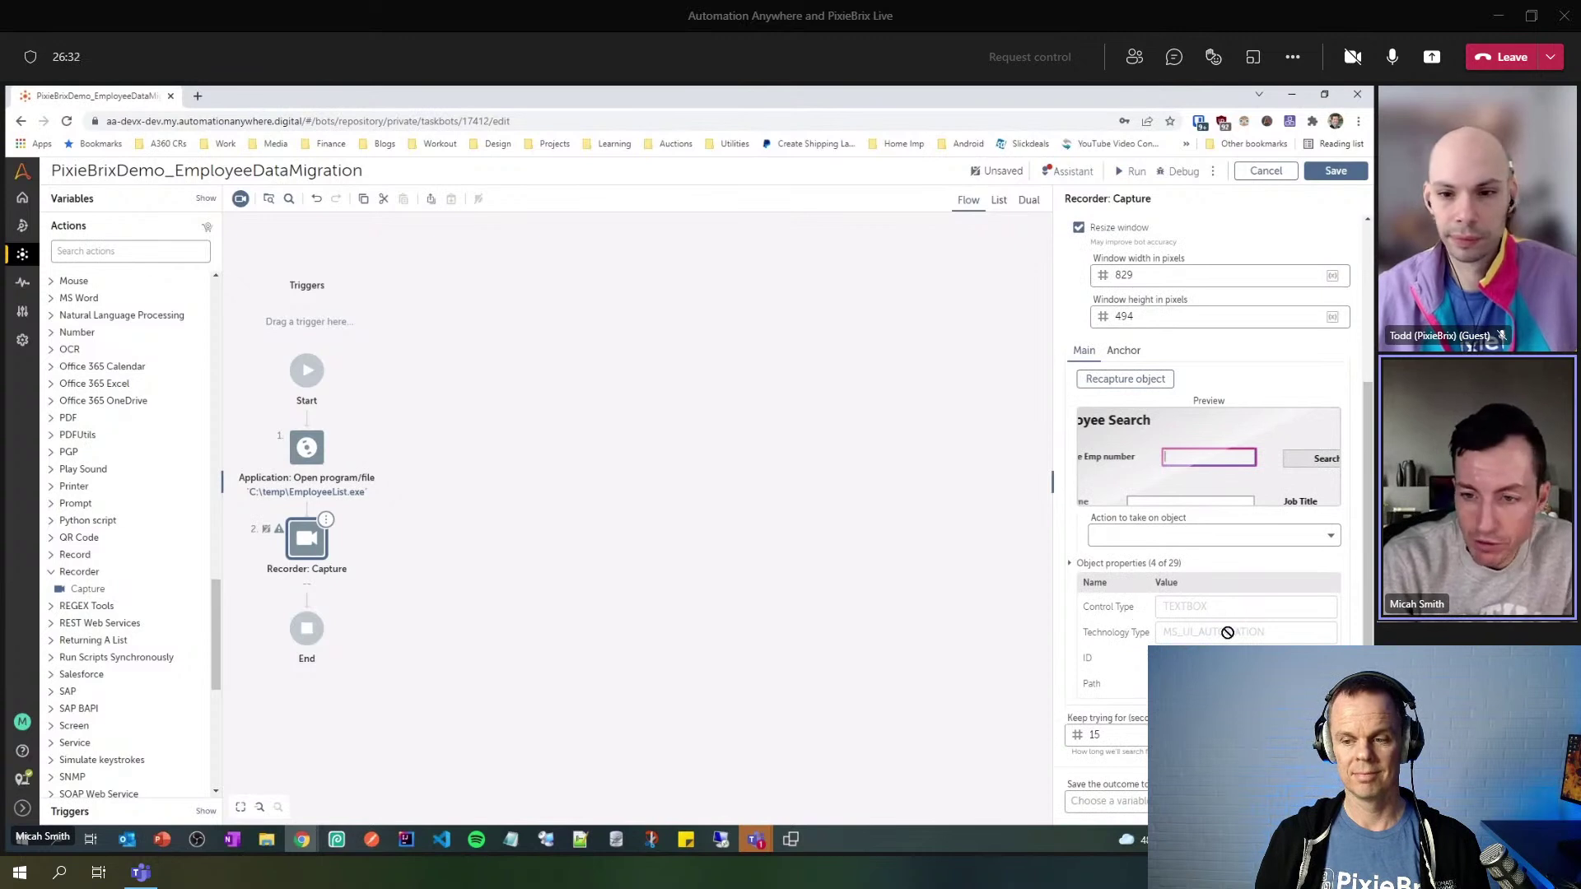
pyautogui.click(1331, 537)
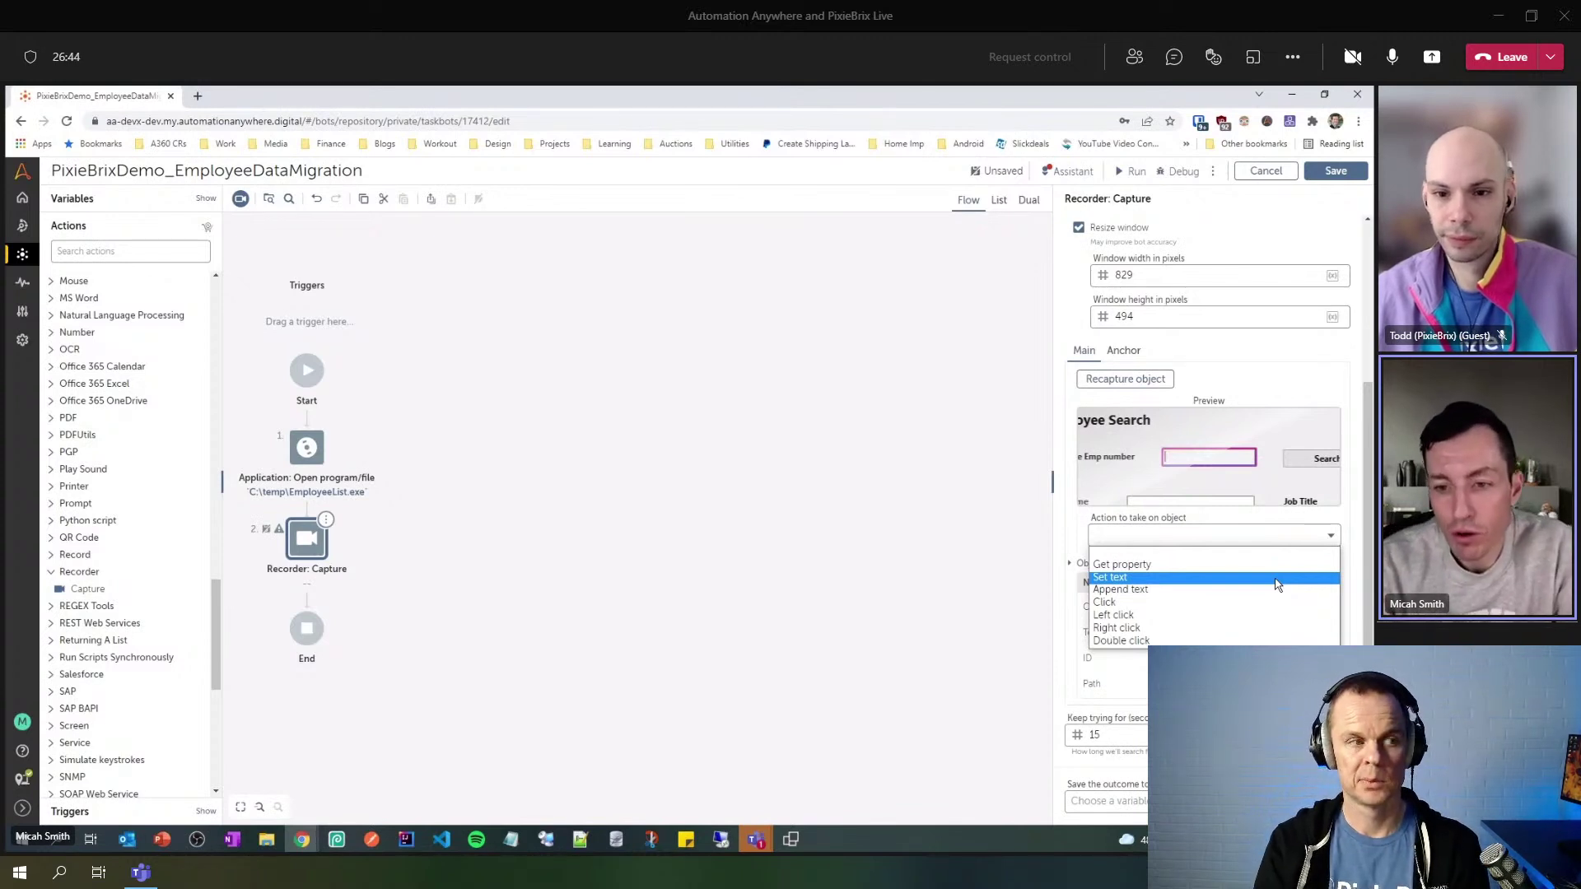
pyautogui.click(1143, 578)
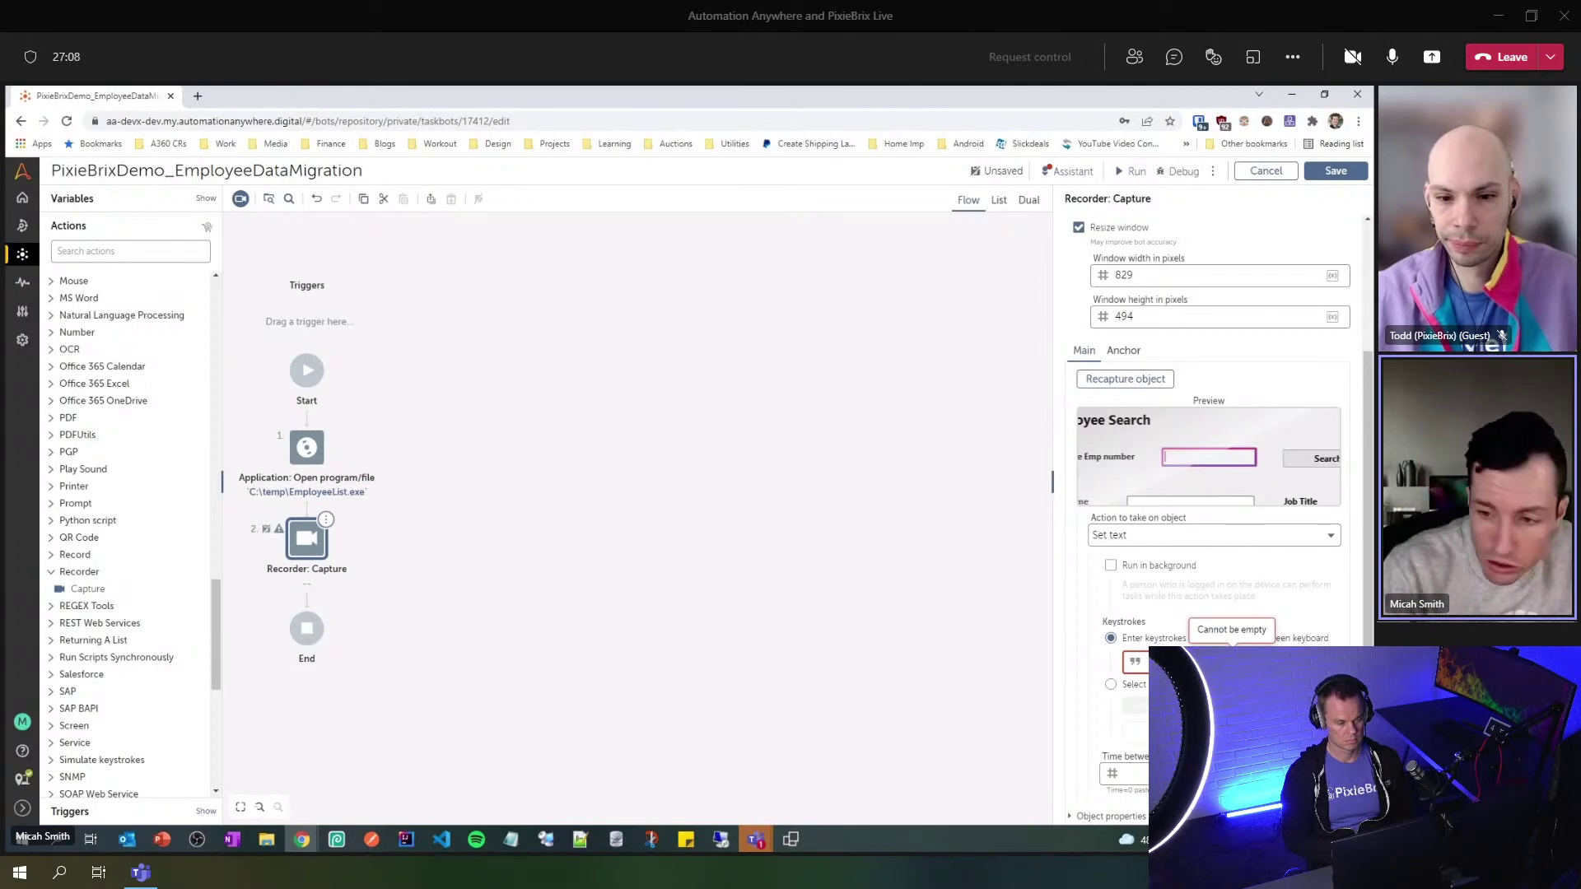
pyautogui.press('F2')
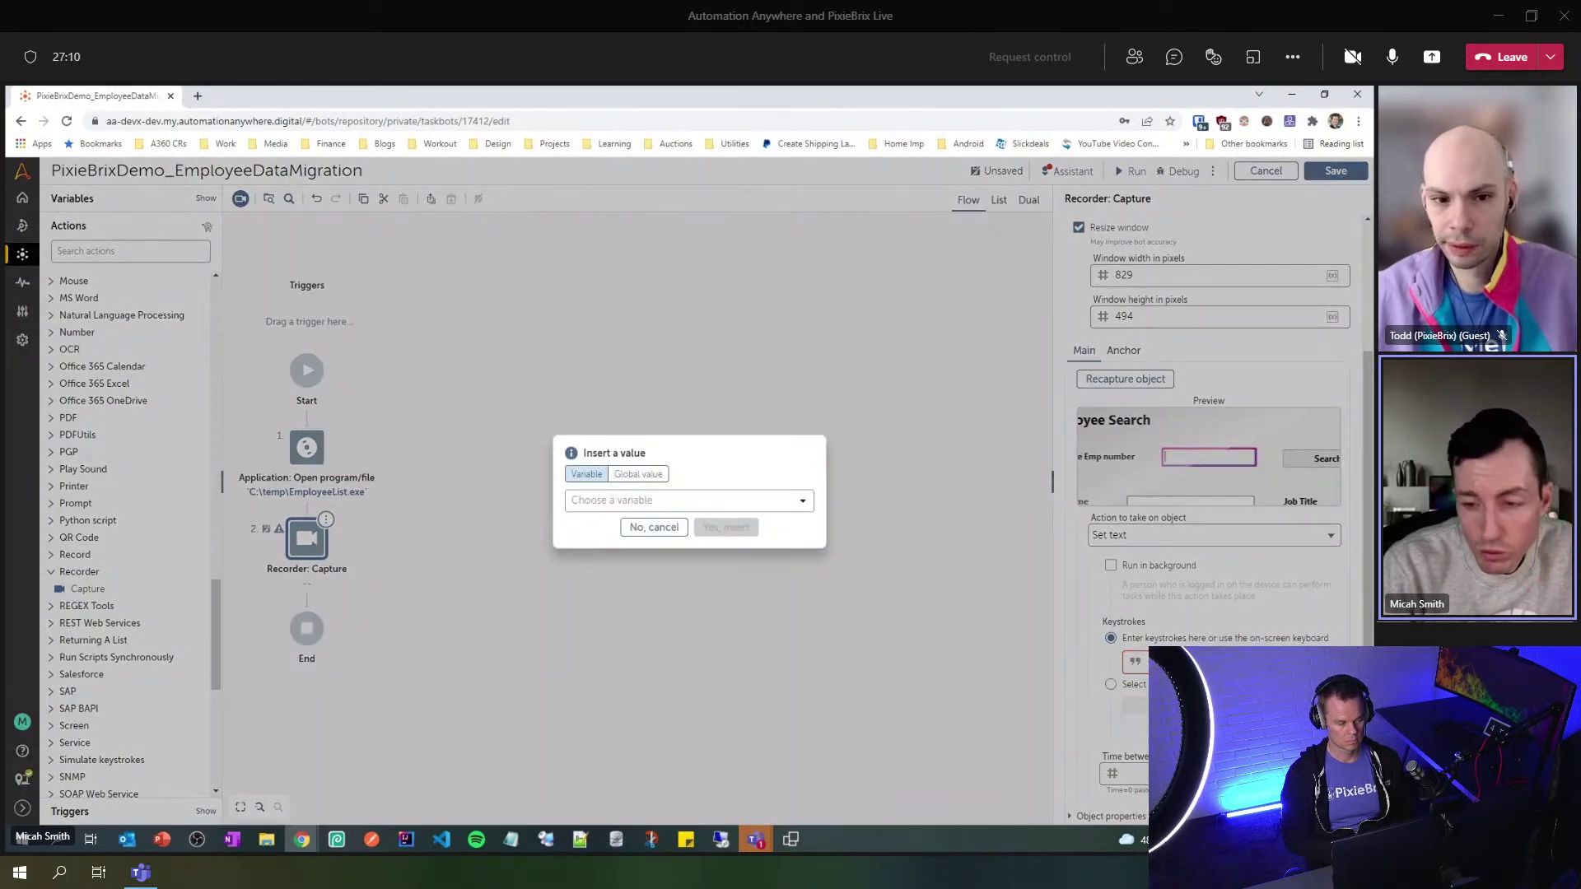
pyautogui.click(804, 502)
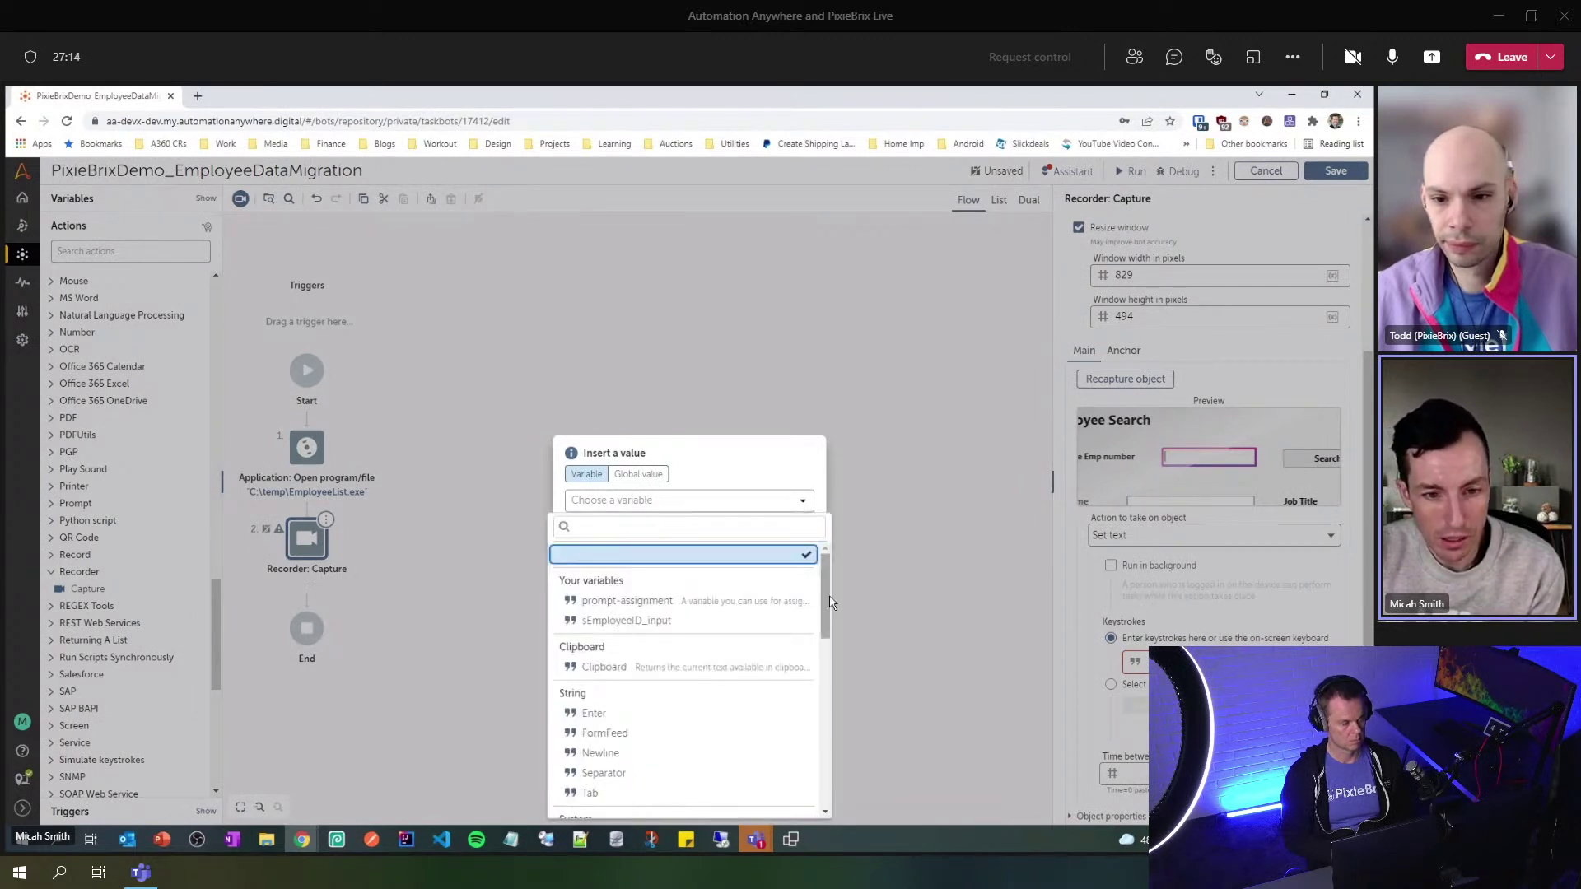
pyautogui.click(709, 632)
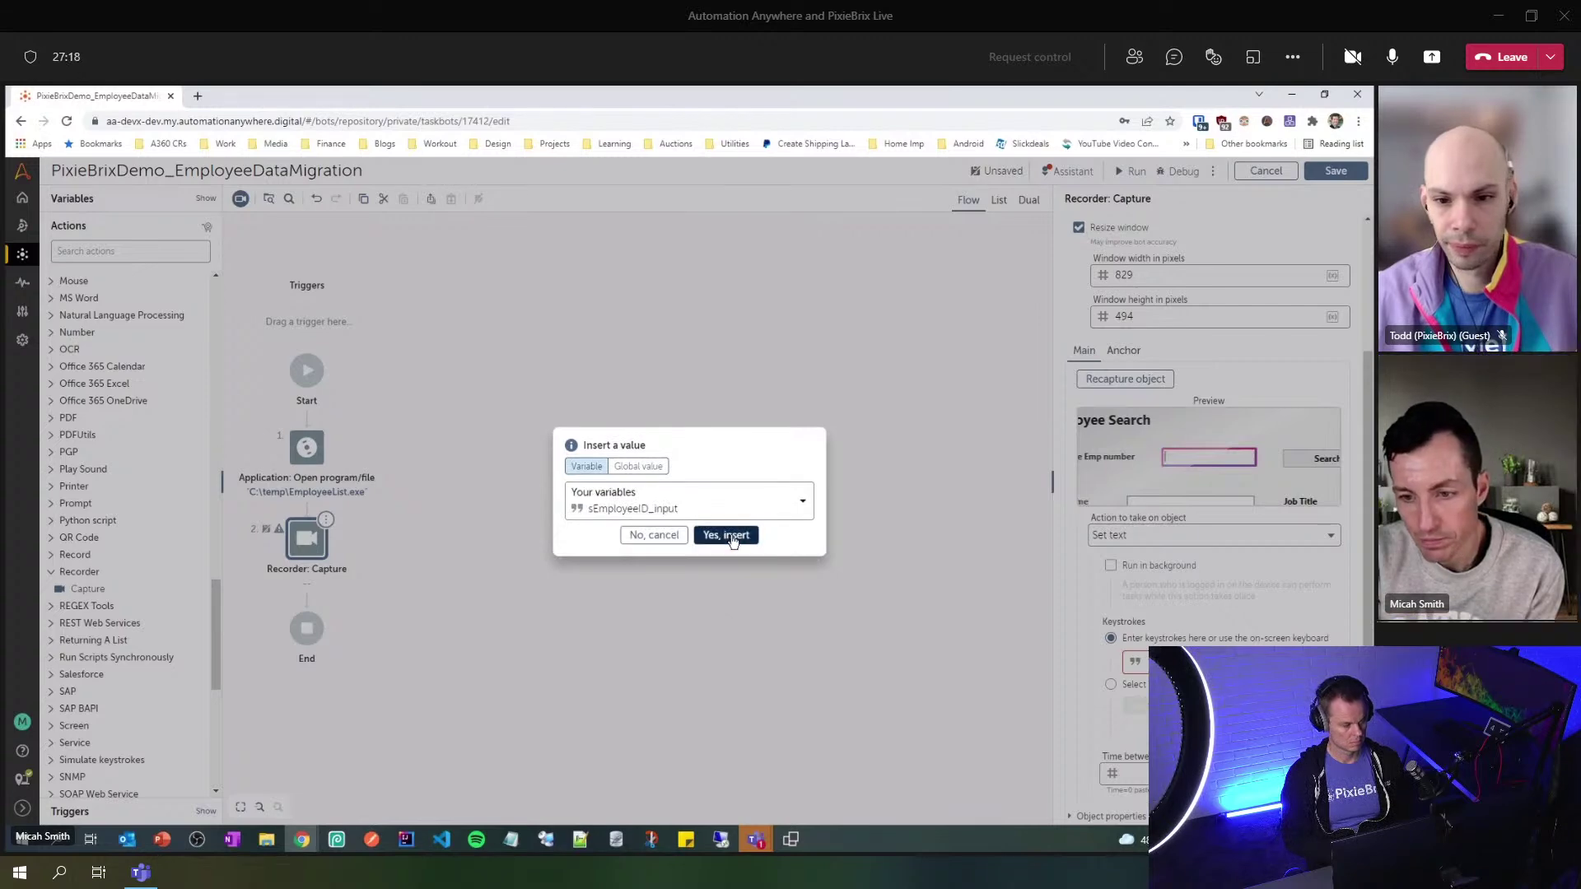
pyautogui.click(725, 535)
pyautogui.scroll(-2, 1098, 588)
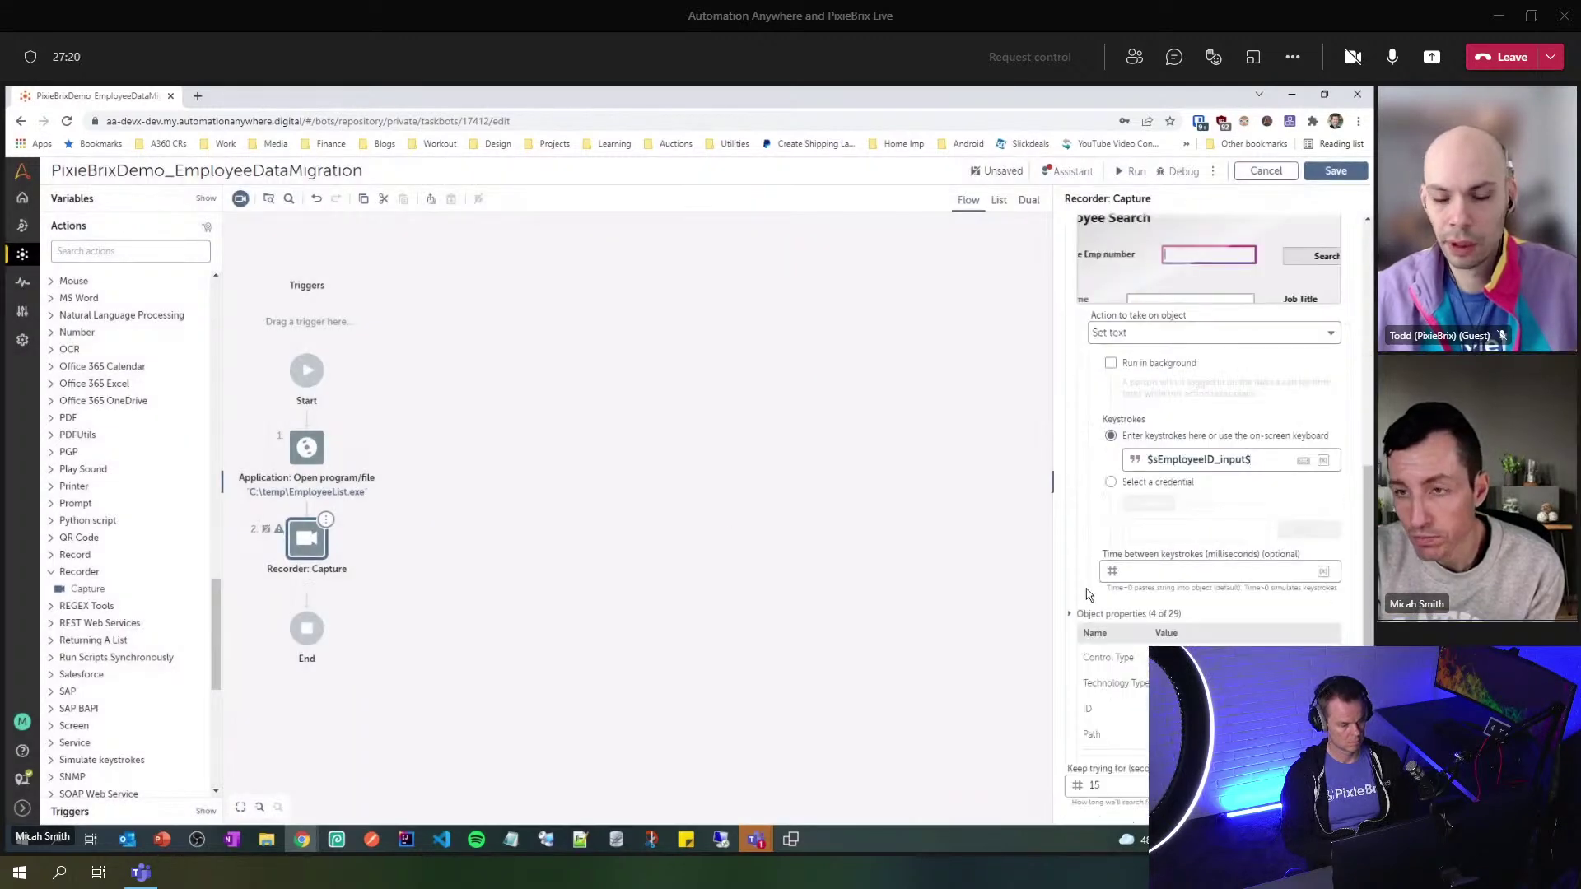
pyautogui.click(1348, 176)
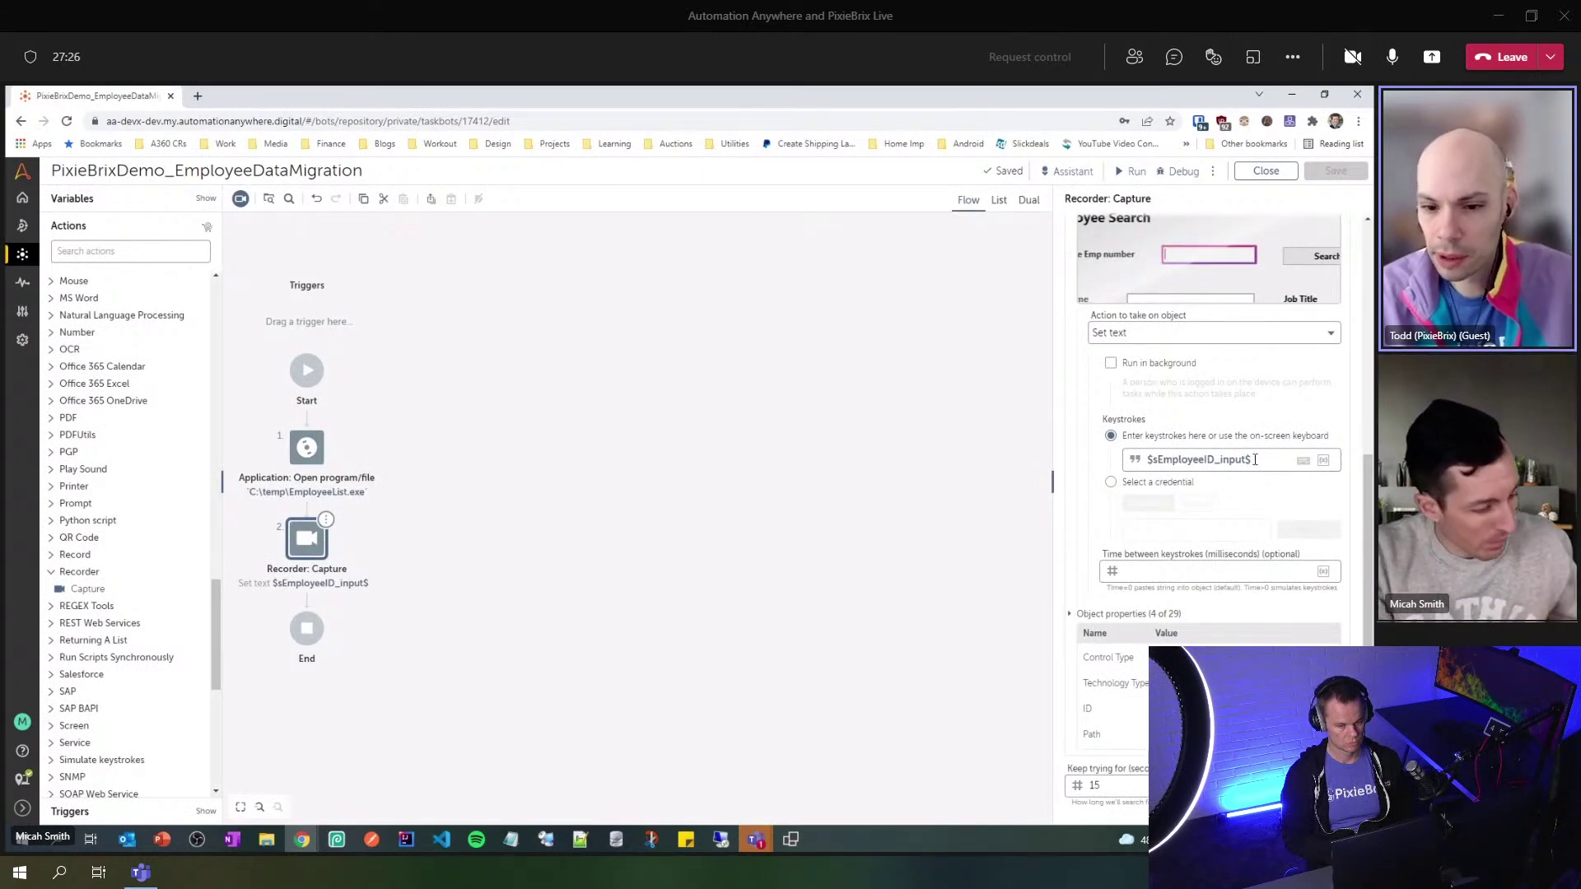
pyautogui.click(1255, 459)
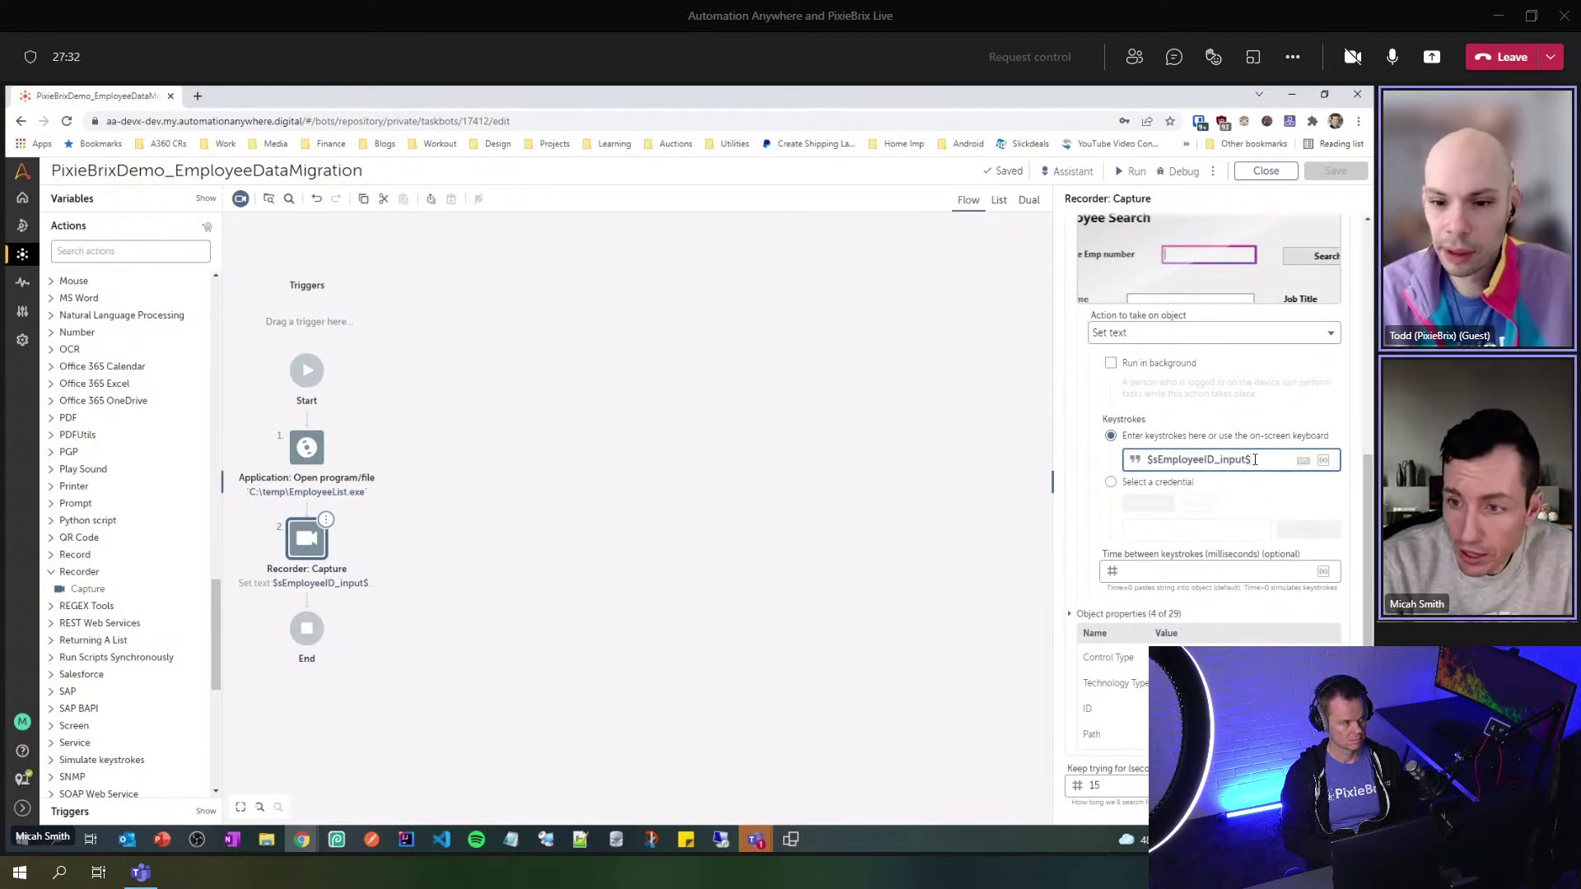
pyautogui.click(1307, 463)
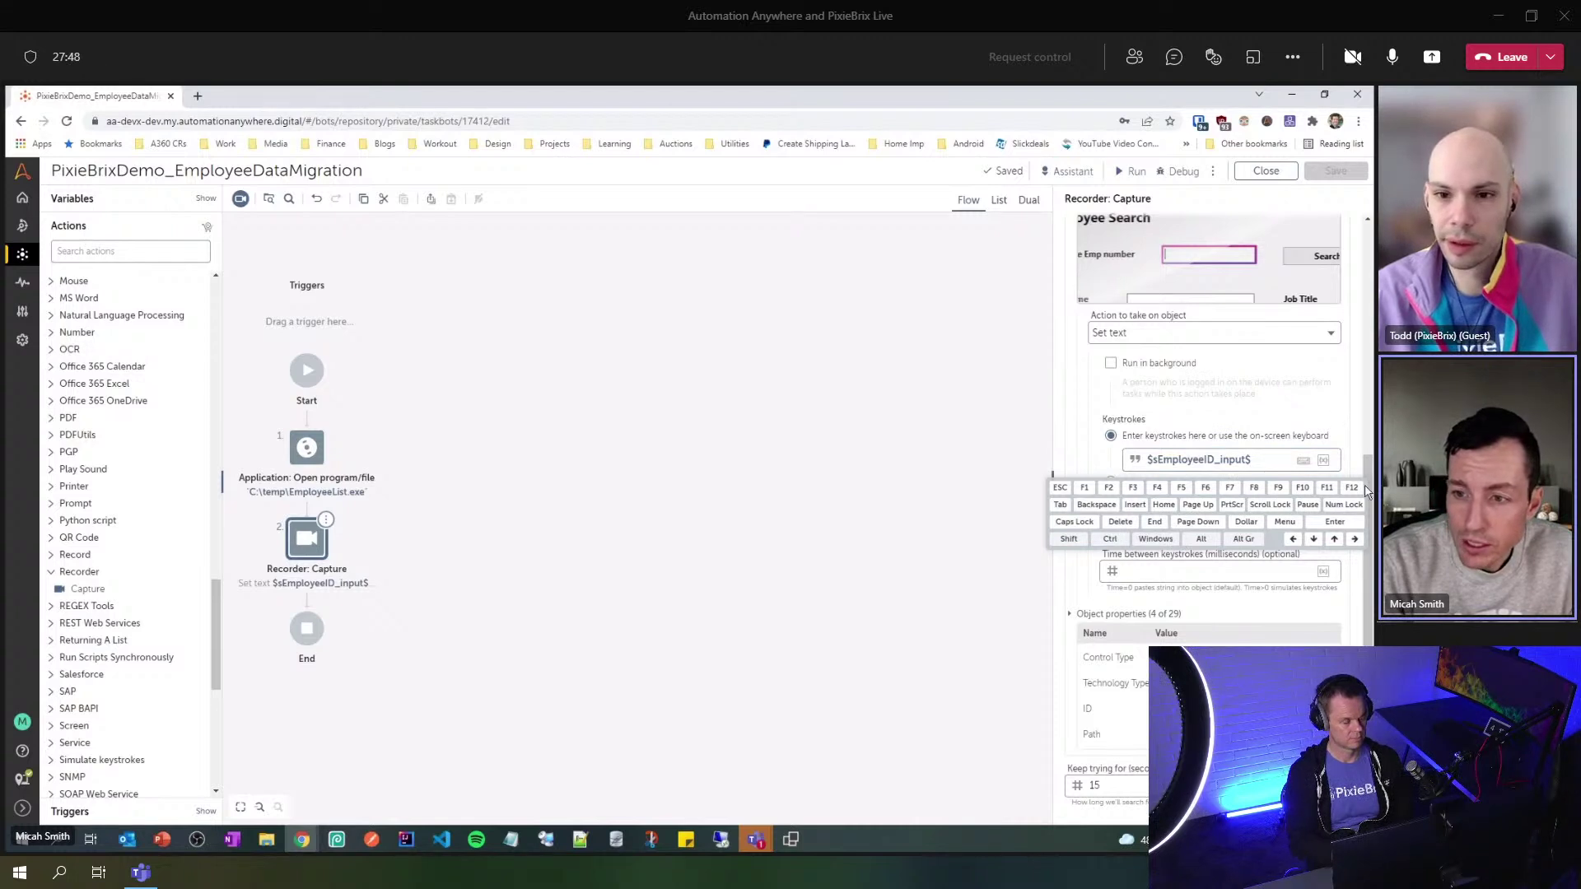
pyautogui.click(1304, 461)
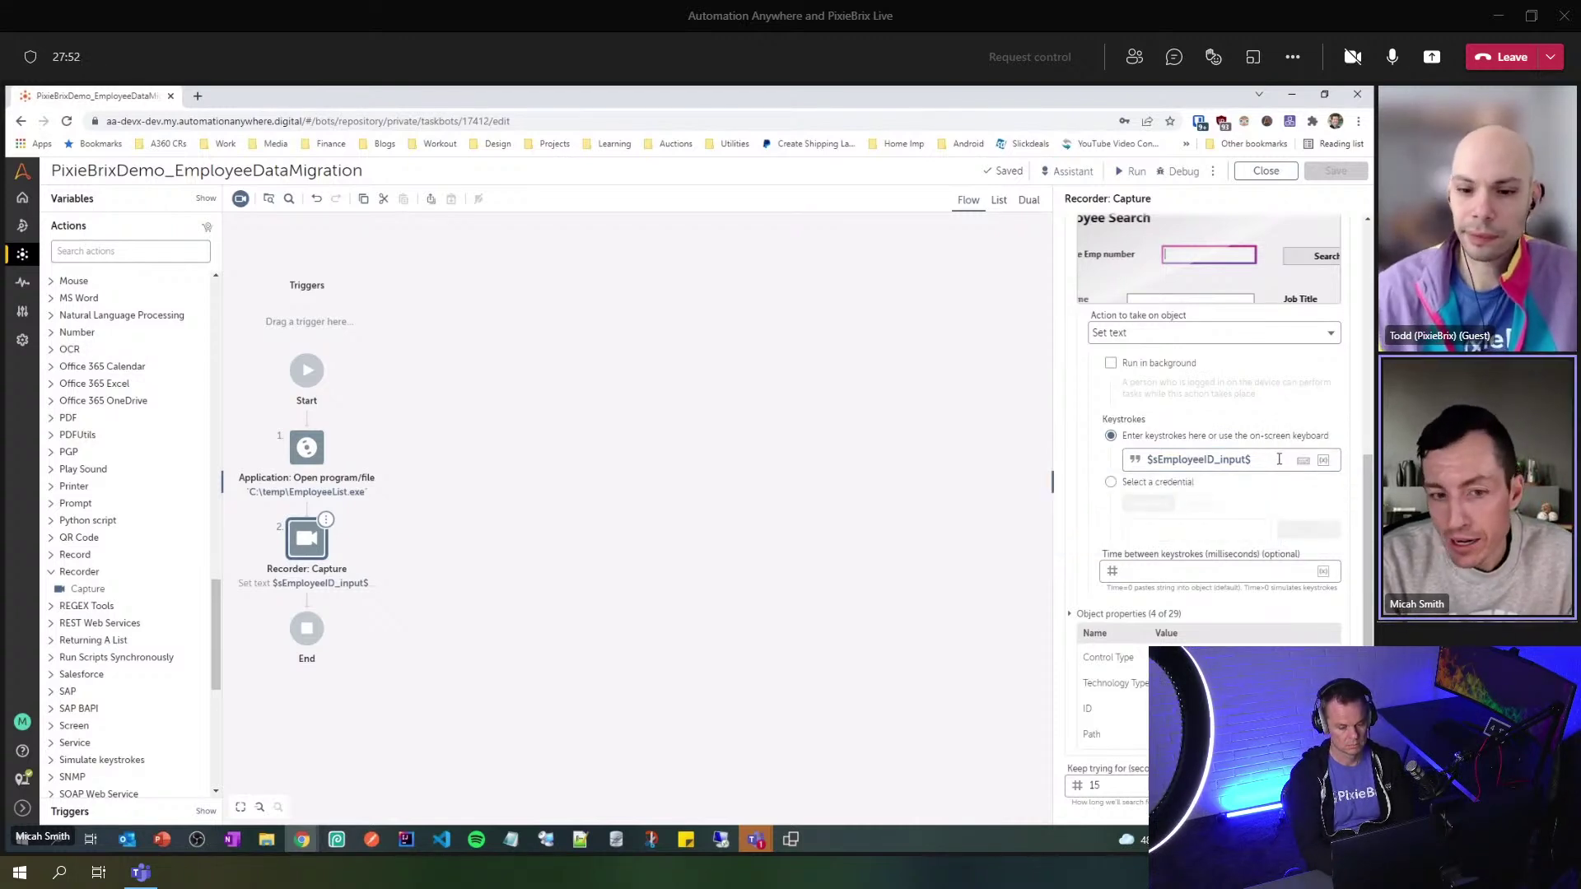
pyautogui.click(1278, 458)
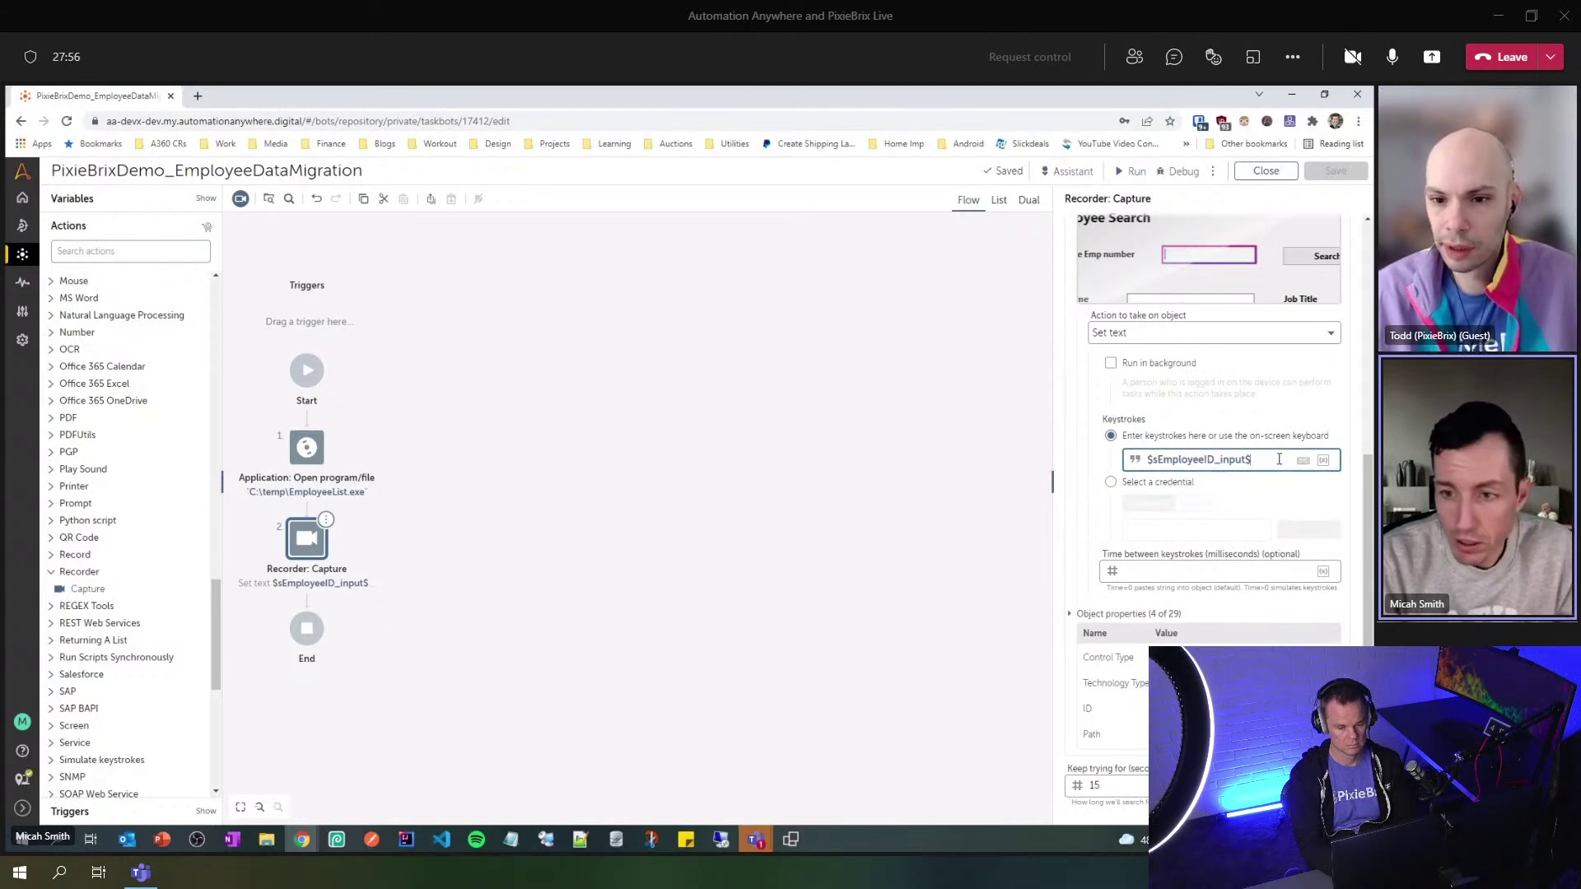
pyautogui.press('F2')
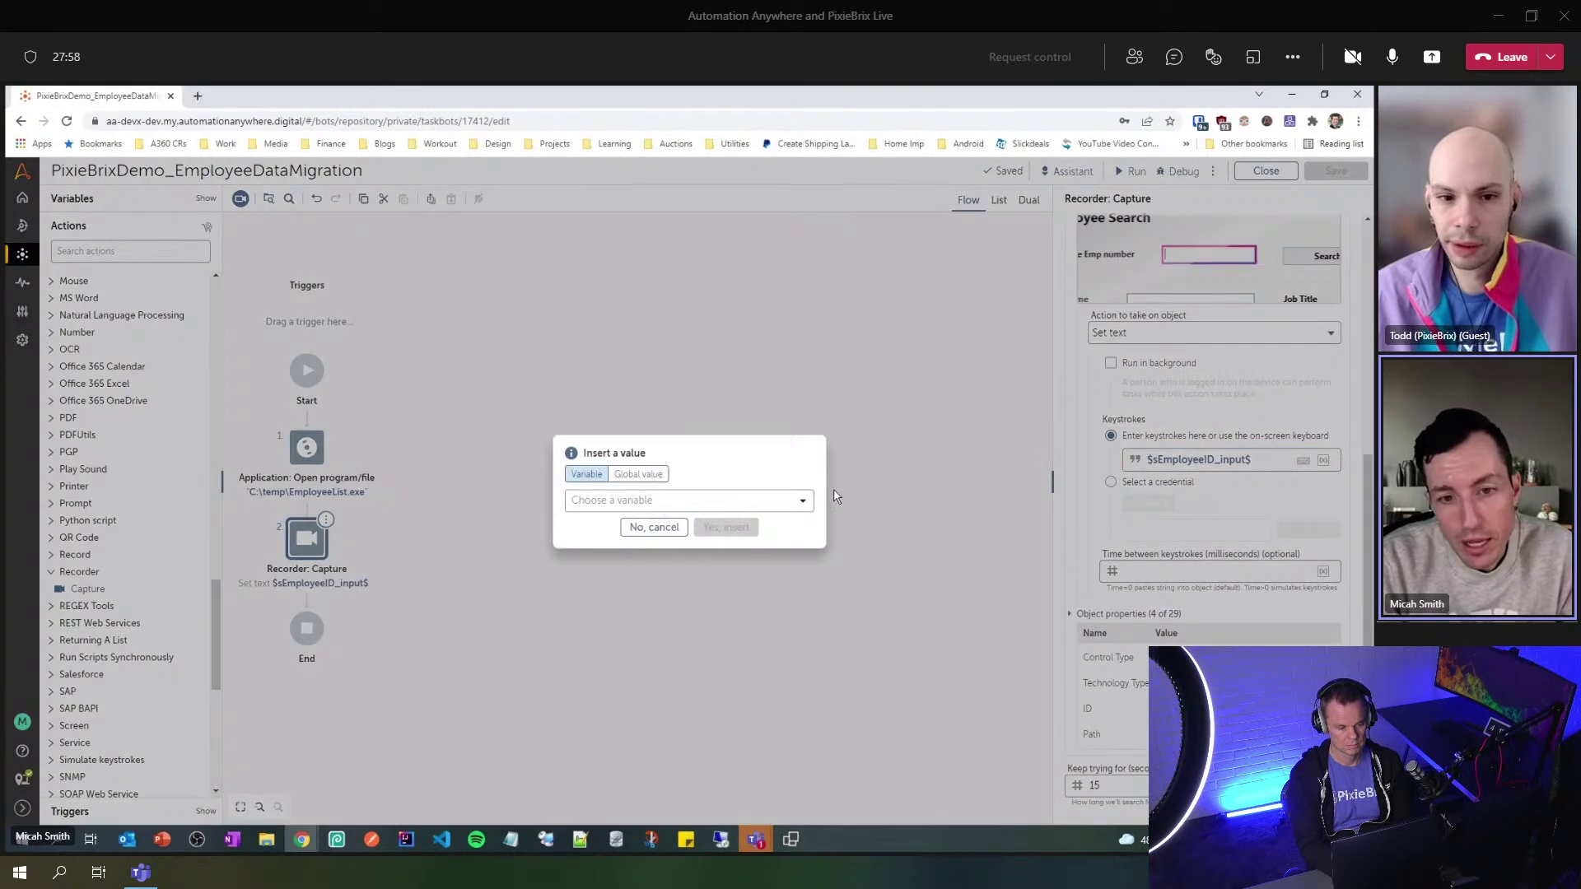
pyautogui.click(779, 499)
pyautogui.click(714, 606)
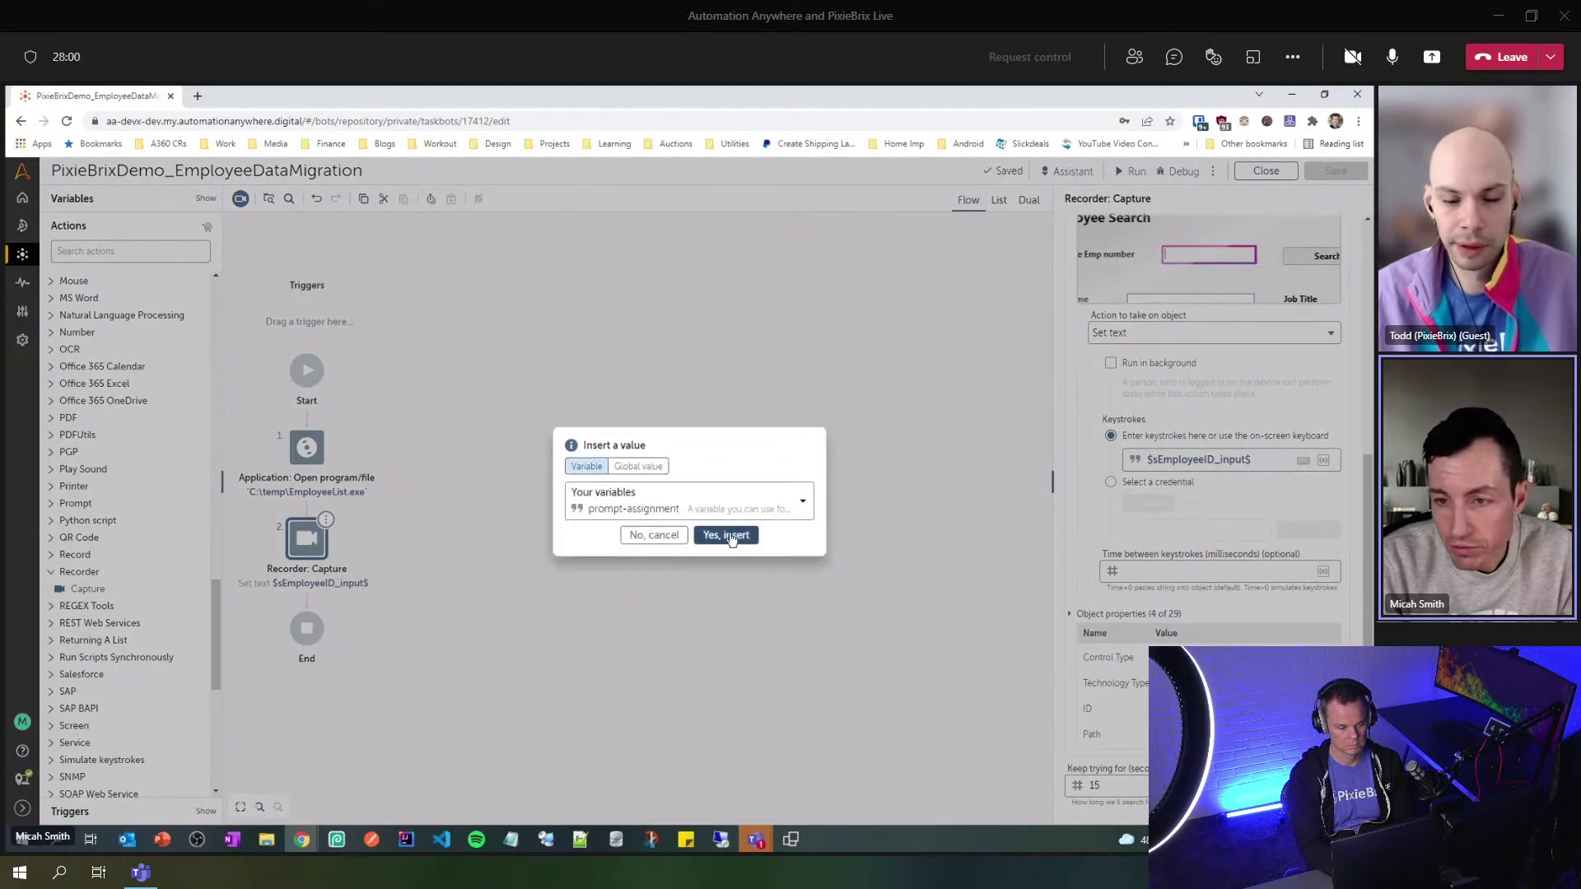
pyautogui.click(725, 532)
pyautogui.moveTo(1177, 477)
pyautogui.mouseDown()
pyautogui.moveTo(1255, 477)
pyautogui.moveTo(1177, 478)
pyautogui.mouseUp()
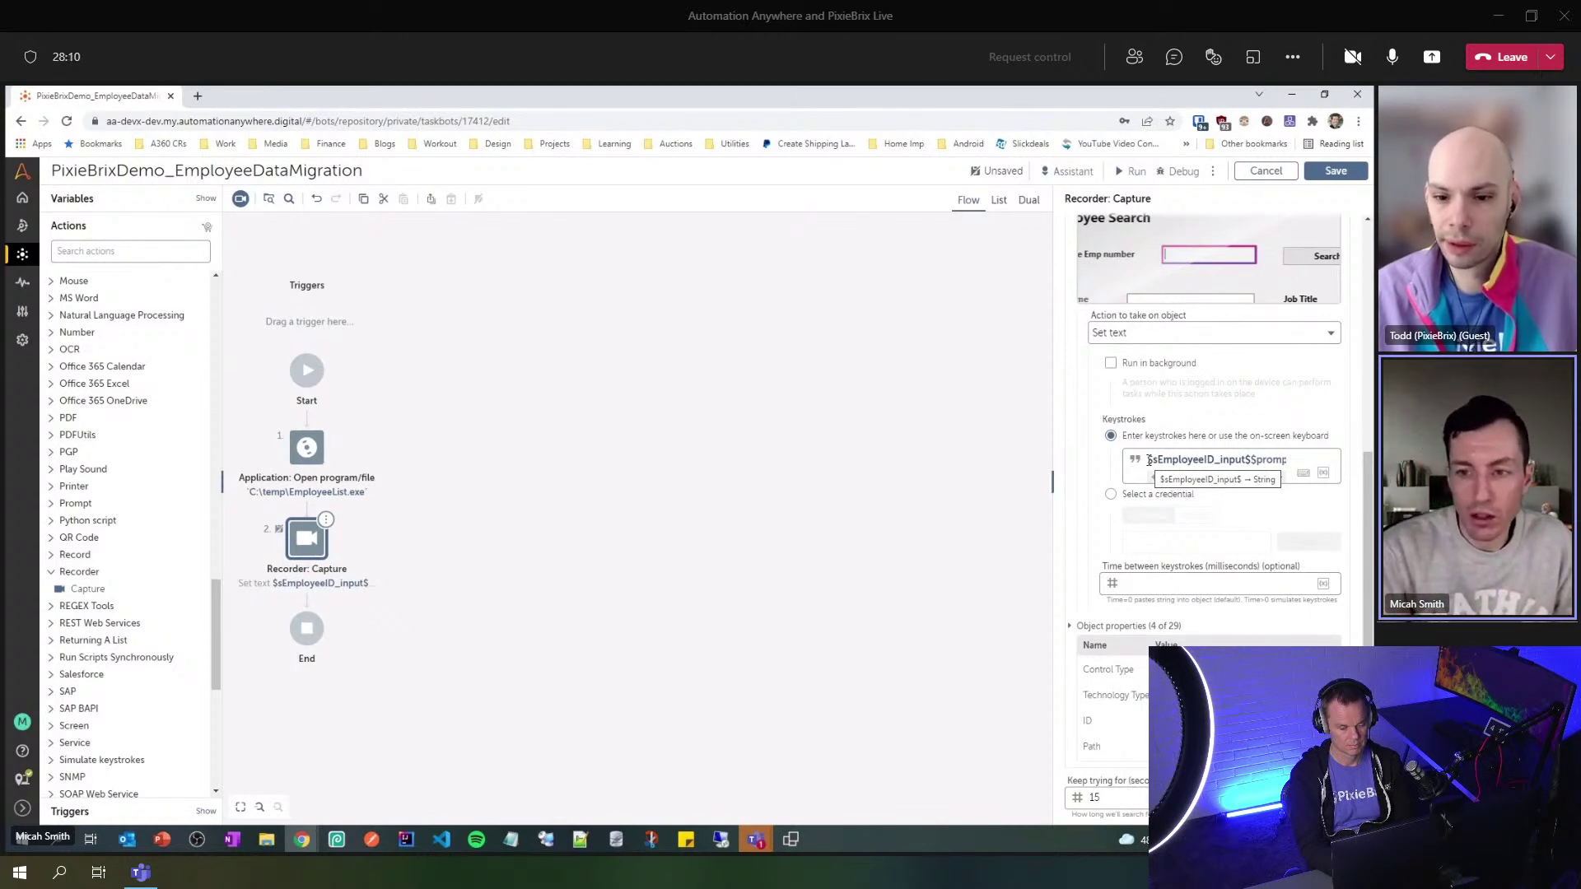
pyautogui.doubleClick(1252, 460)
pyautogui.press('BackSpace')
pyautogui.hotkey('ctrl', 's')
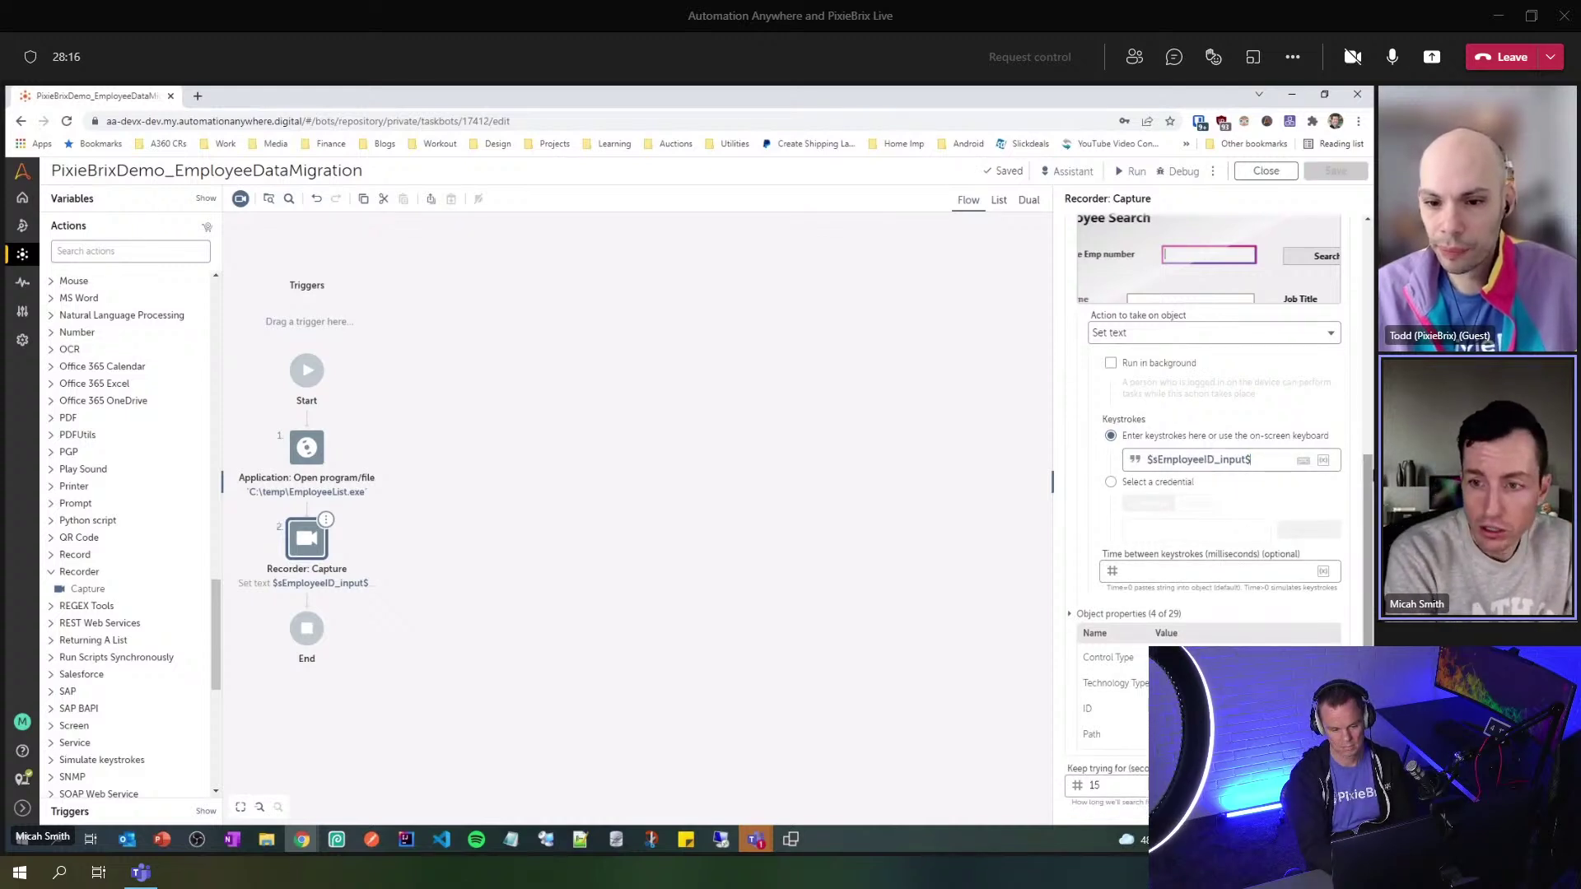
pyautogui.write('dfhdfdh')
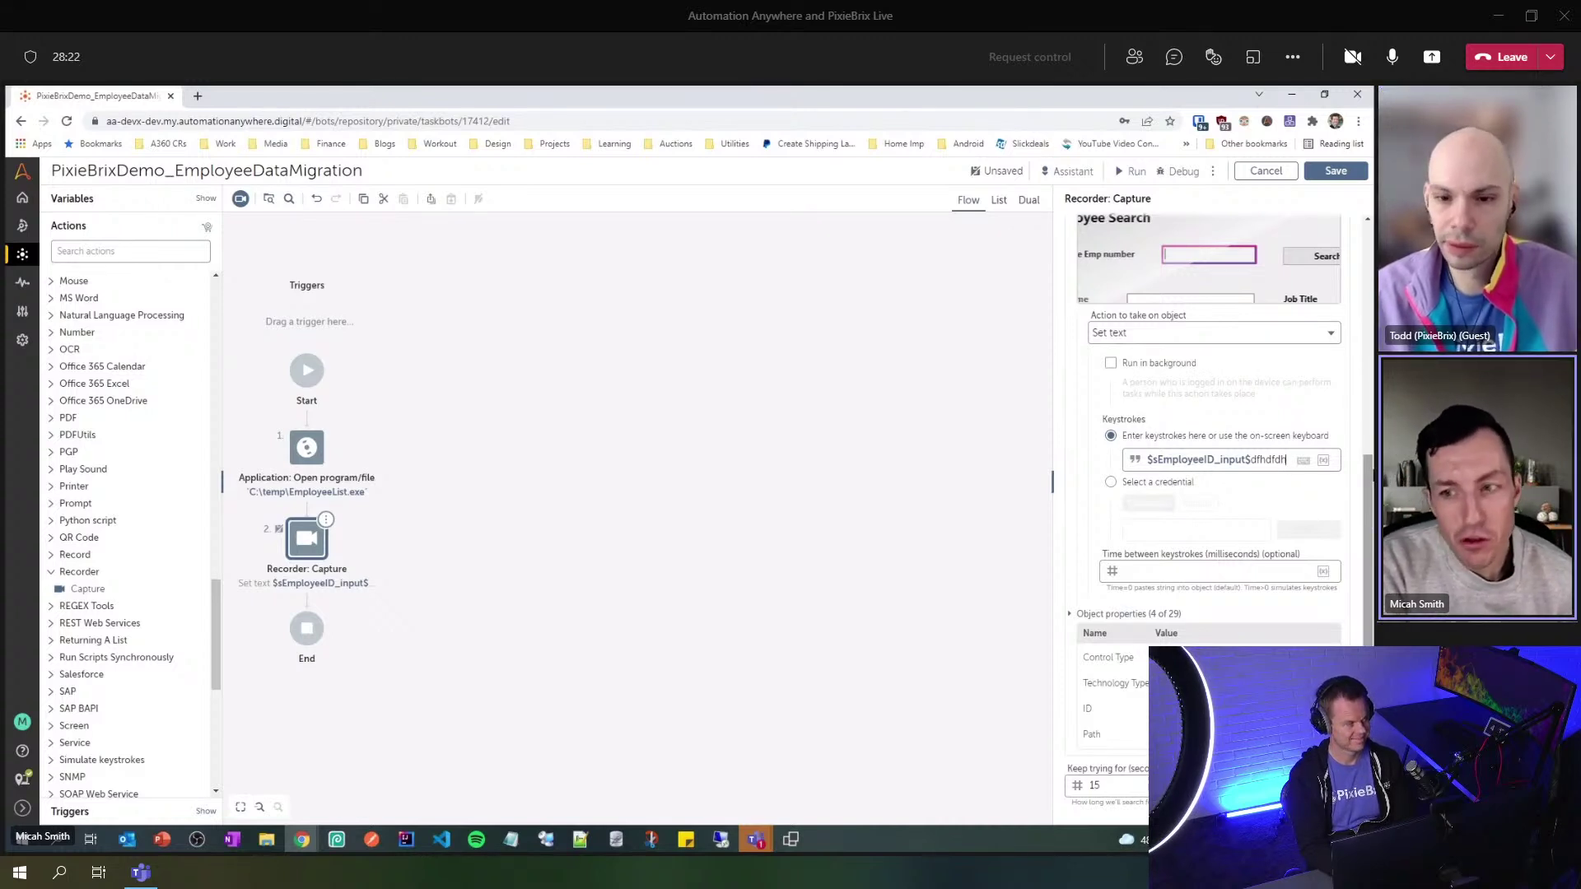
pyautogui.press('BackSpace')
pyautogui.press('BackSpace')
pyautogui.press('BackSpace')
pyautogui.hotkey('ctrl', 's')
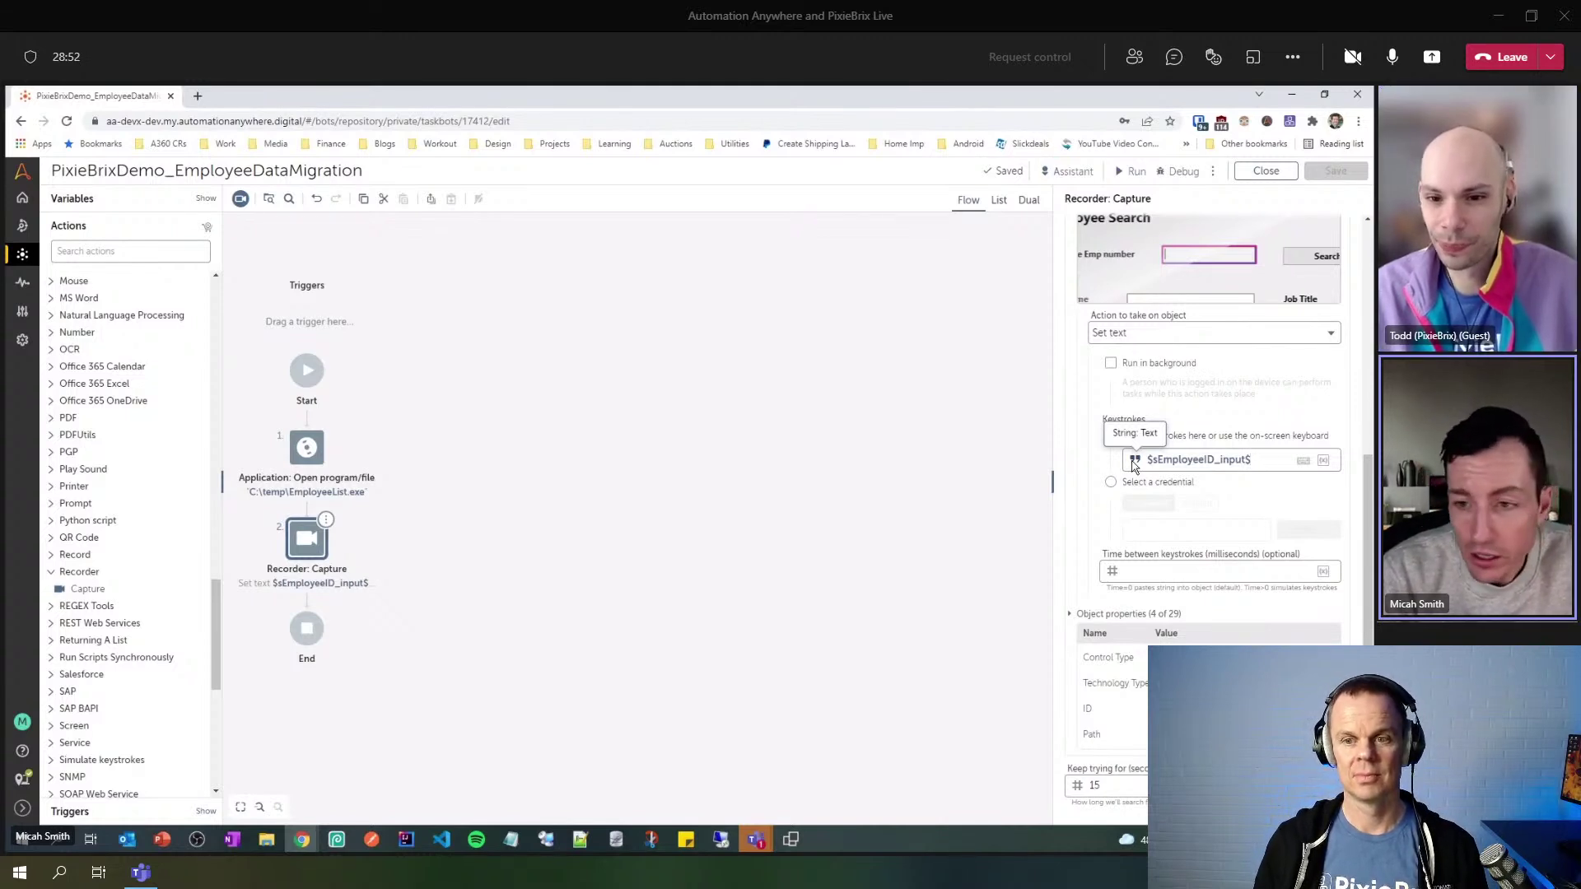
# - Browse the available variables for Keystrokes, then cancel without inserting one
pyautogui.press('F2')
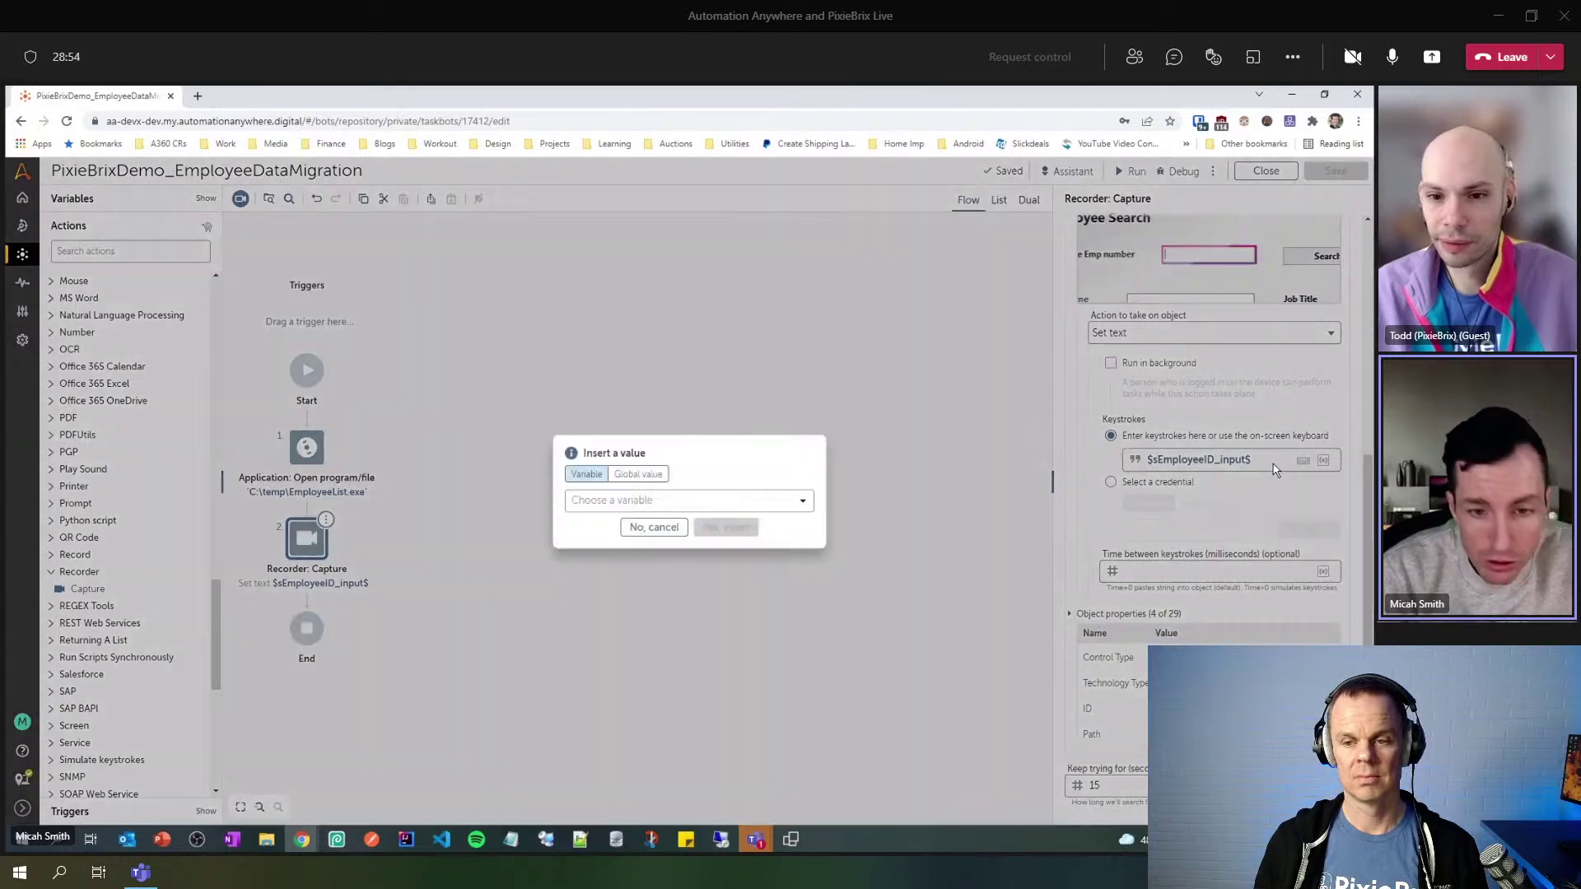
pyautogui.click(741, 501)
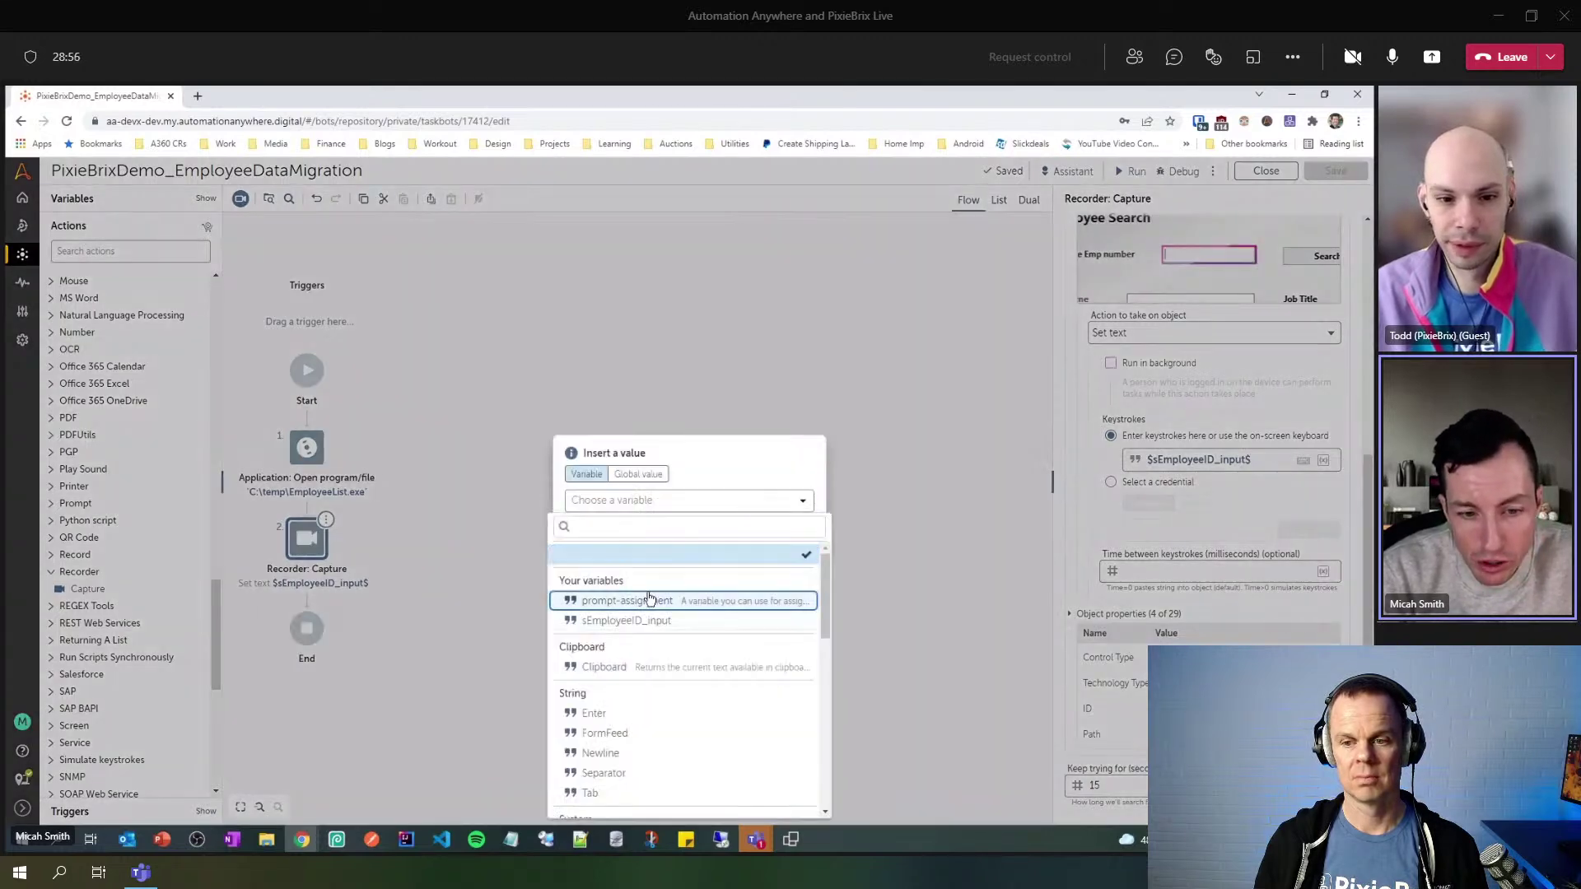
pyautogui.scroll(-5, 650, 600)
pyautogui.scroll(5, 630, 667)
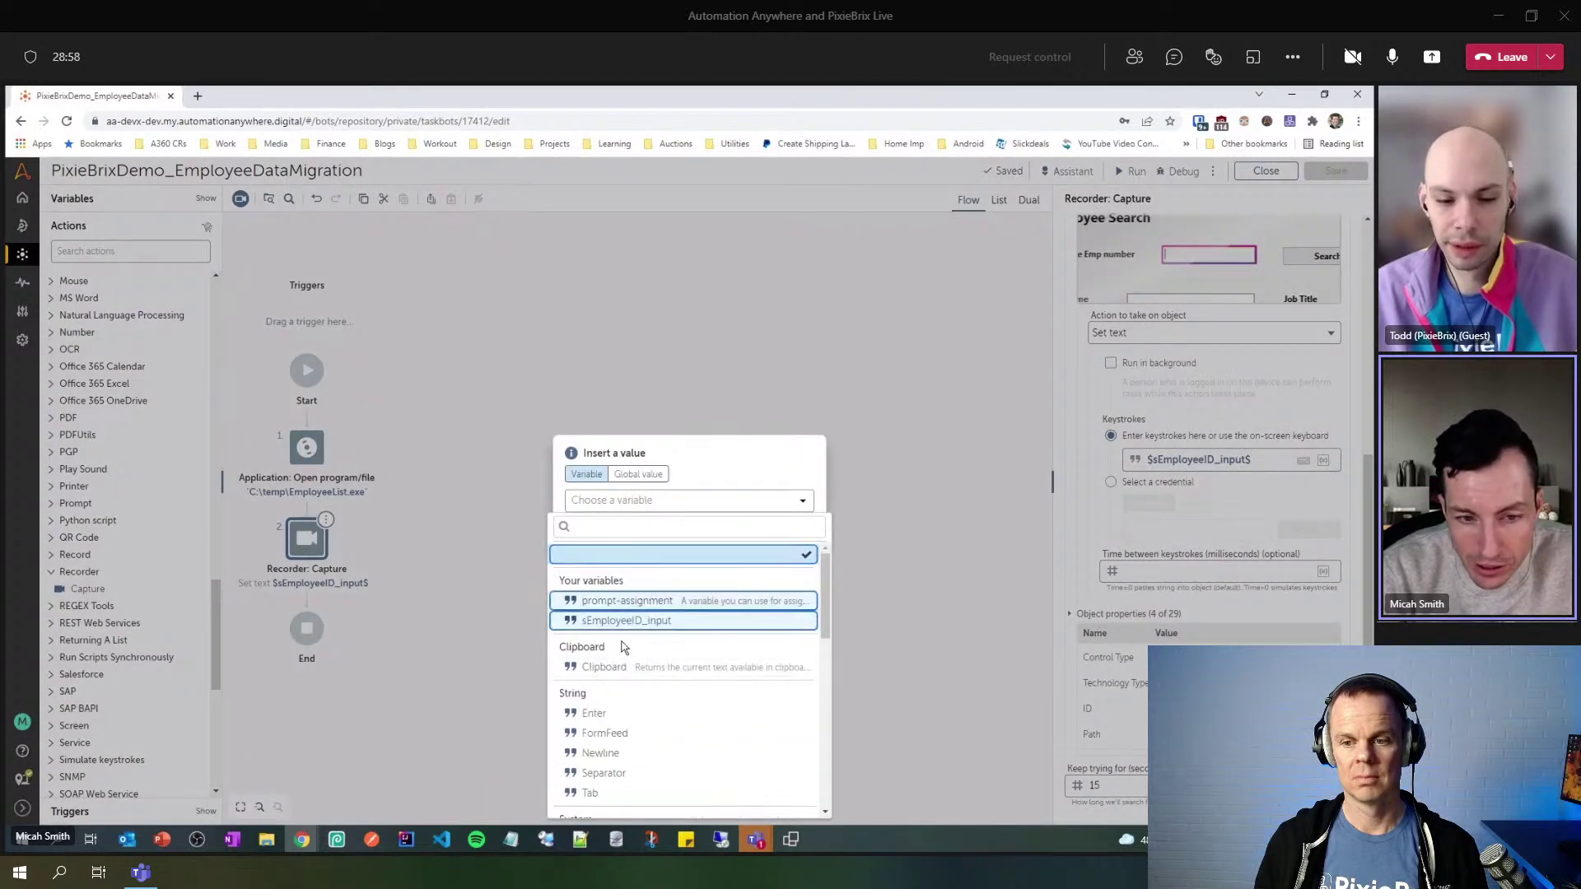
pyautogui.click(731, 457)
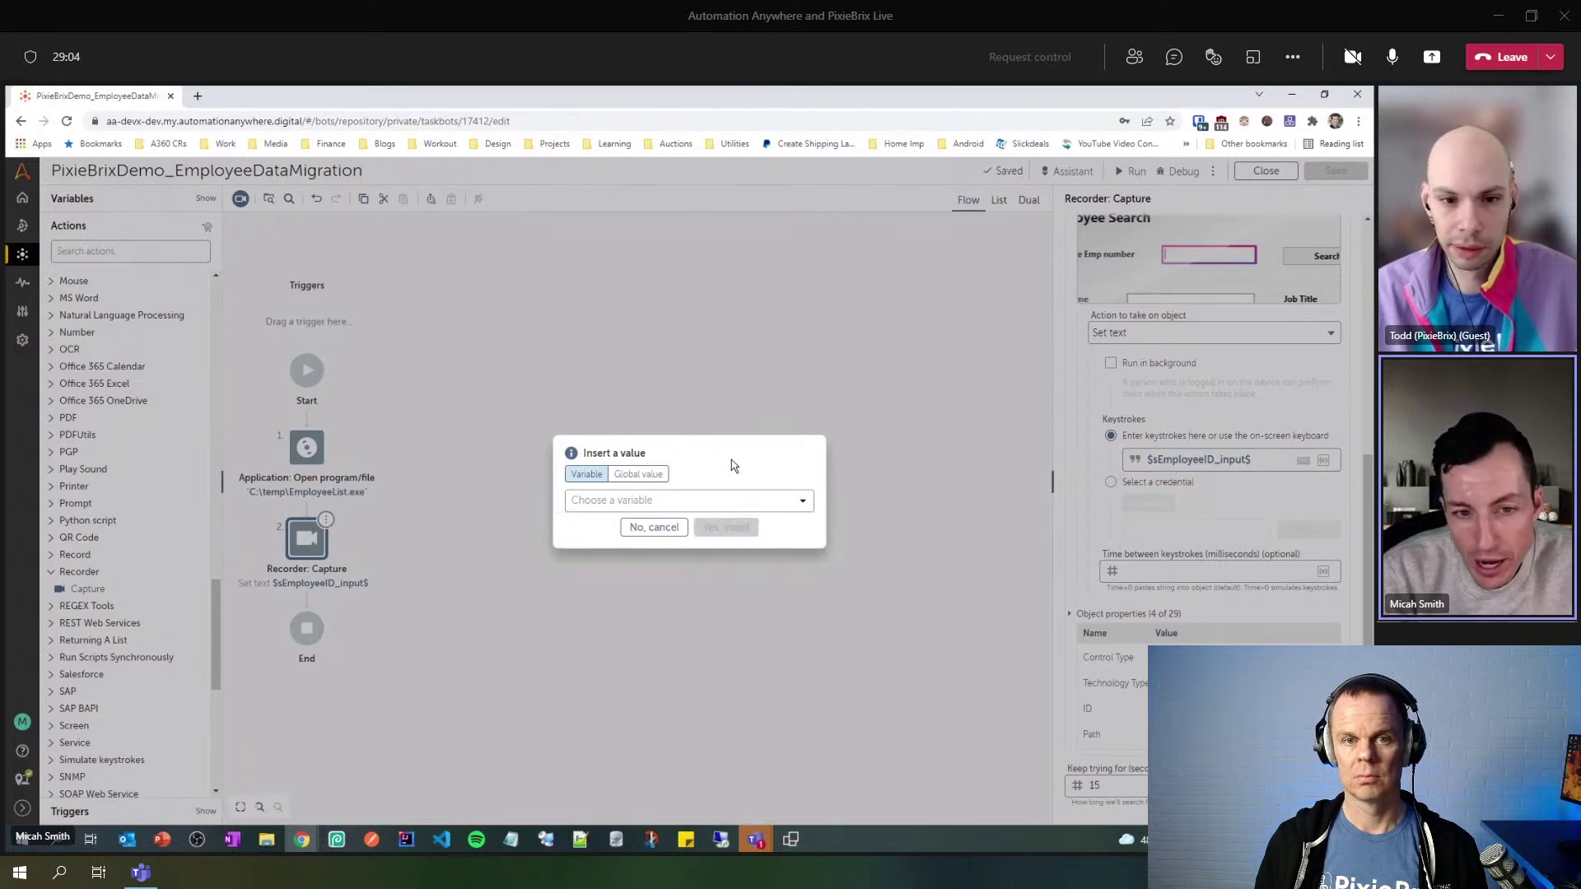
pyautogui.click(655, 529)
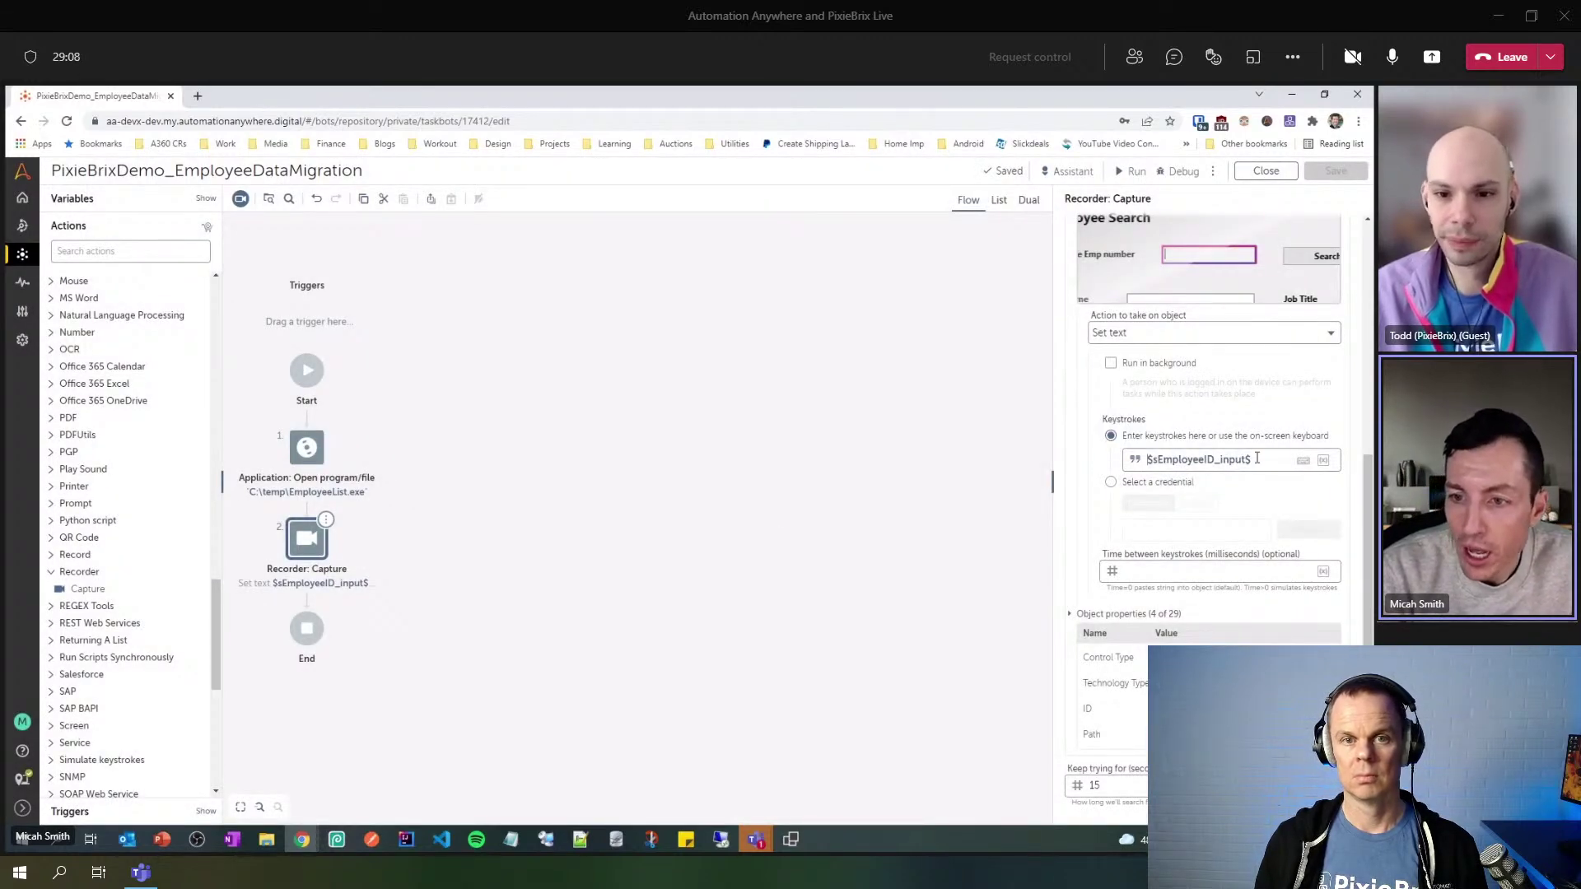
# - Check number variables for Time between keystrokes, cancel, and bring Employee Database to the front
pyautogui.click(1146, 573)
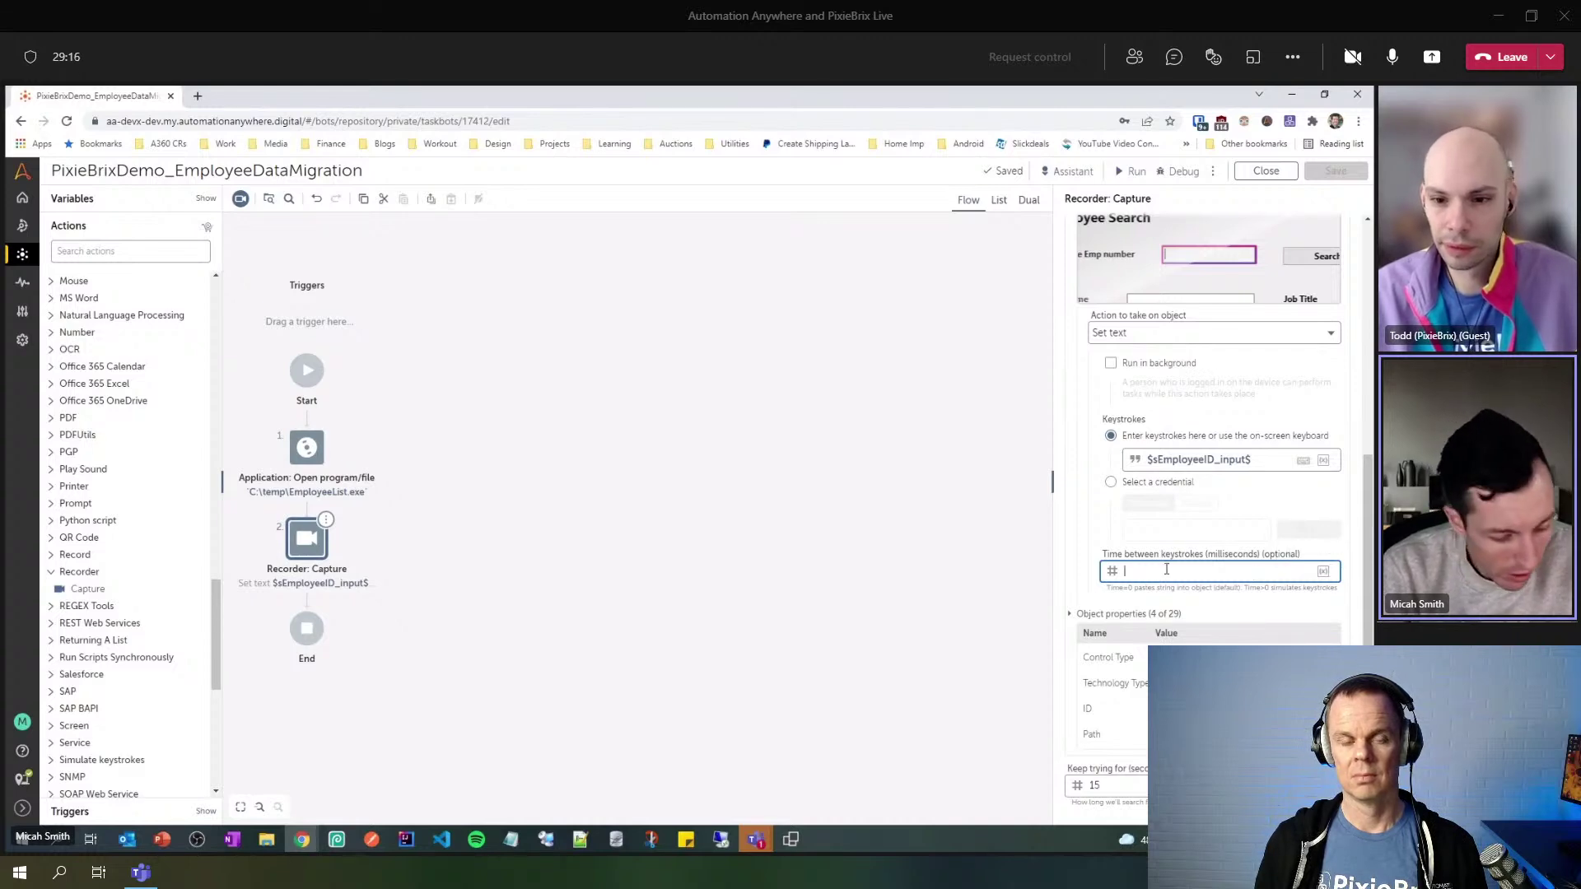
pyautogui.press('F2')
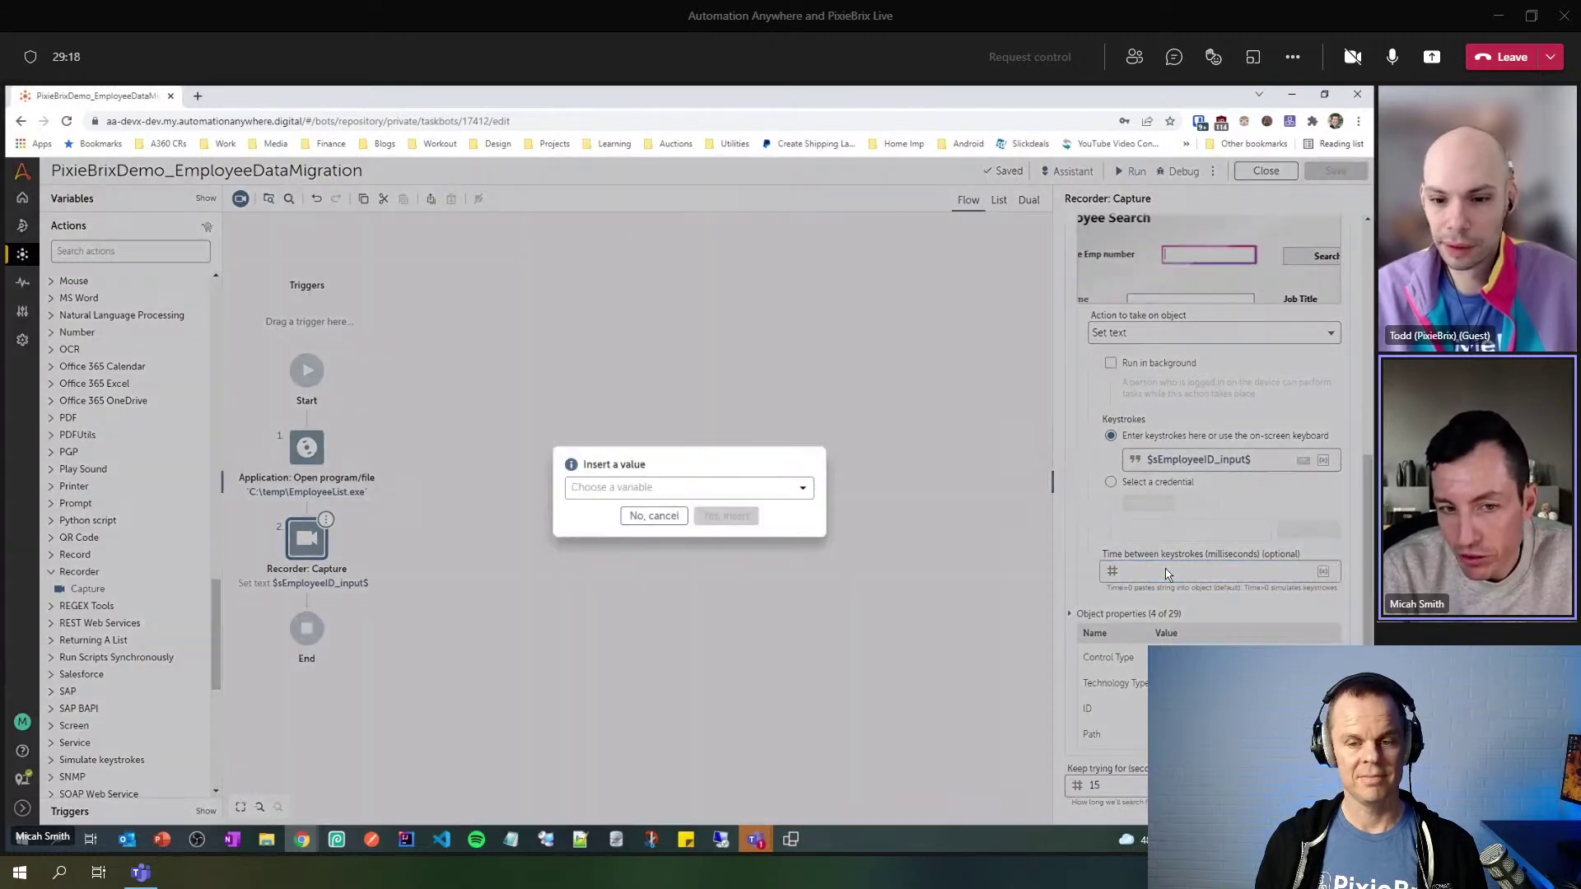
pyautogui.click(806, 486)
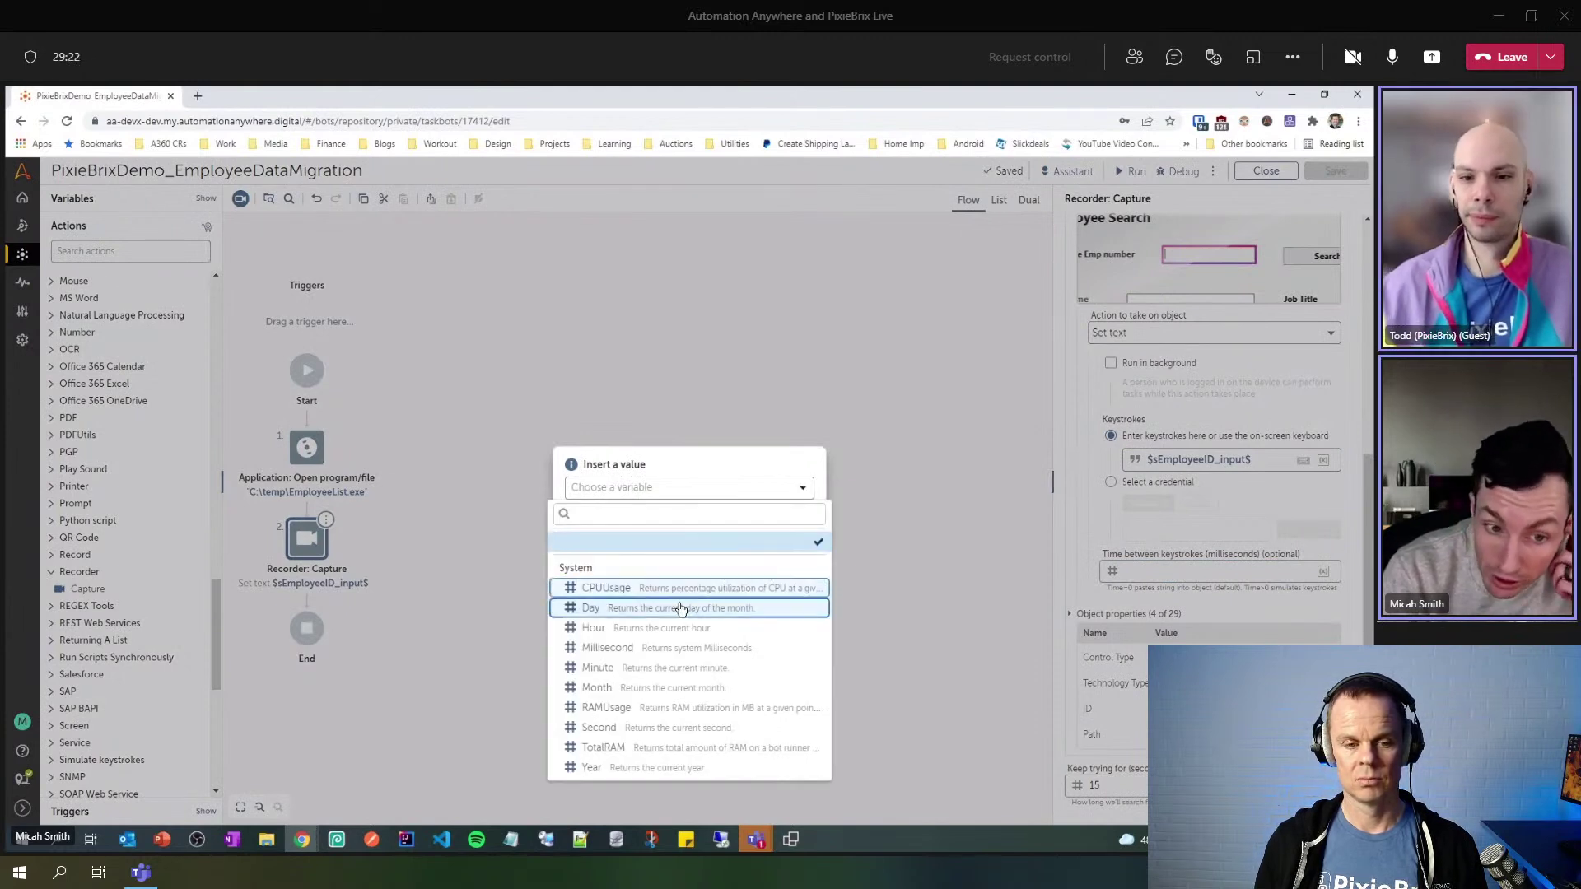
pyautogui.click(705, 502)
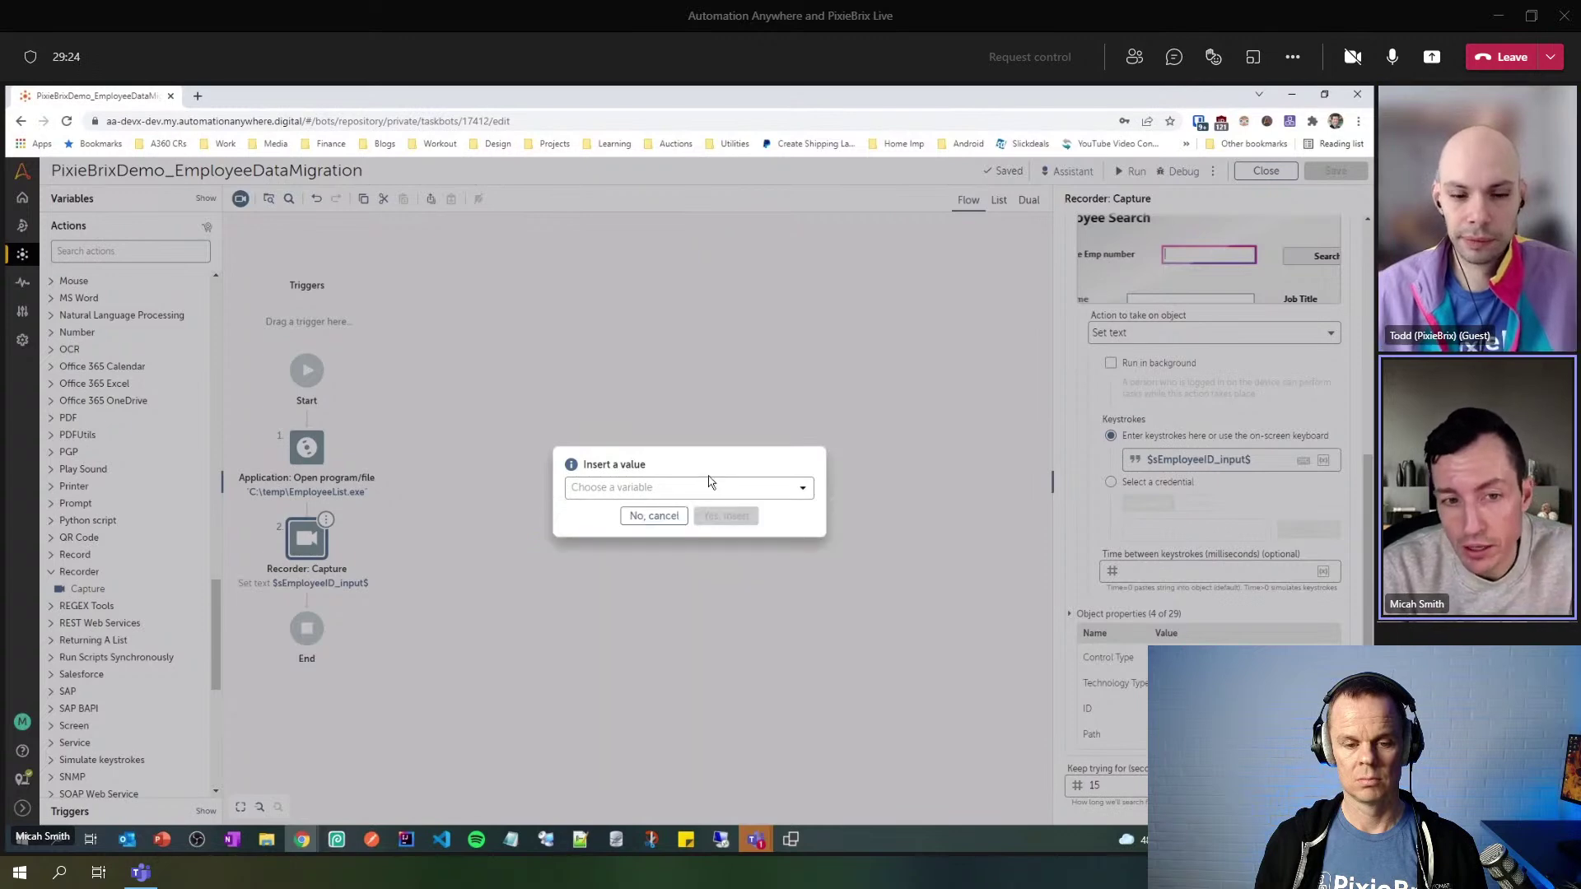
pyautogui.click(658, 519)
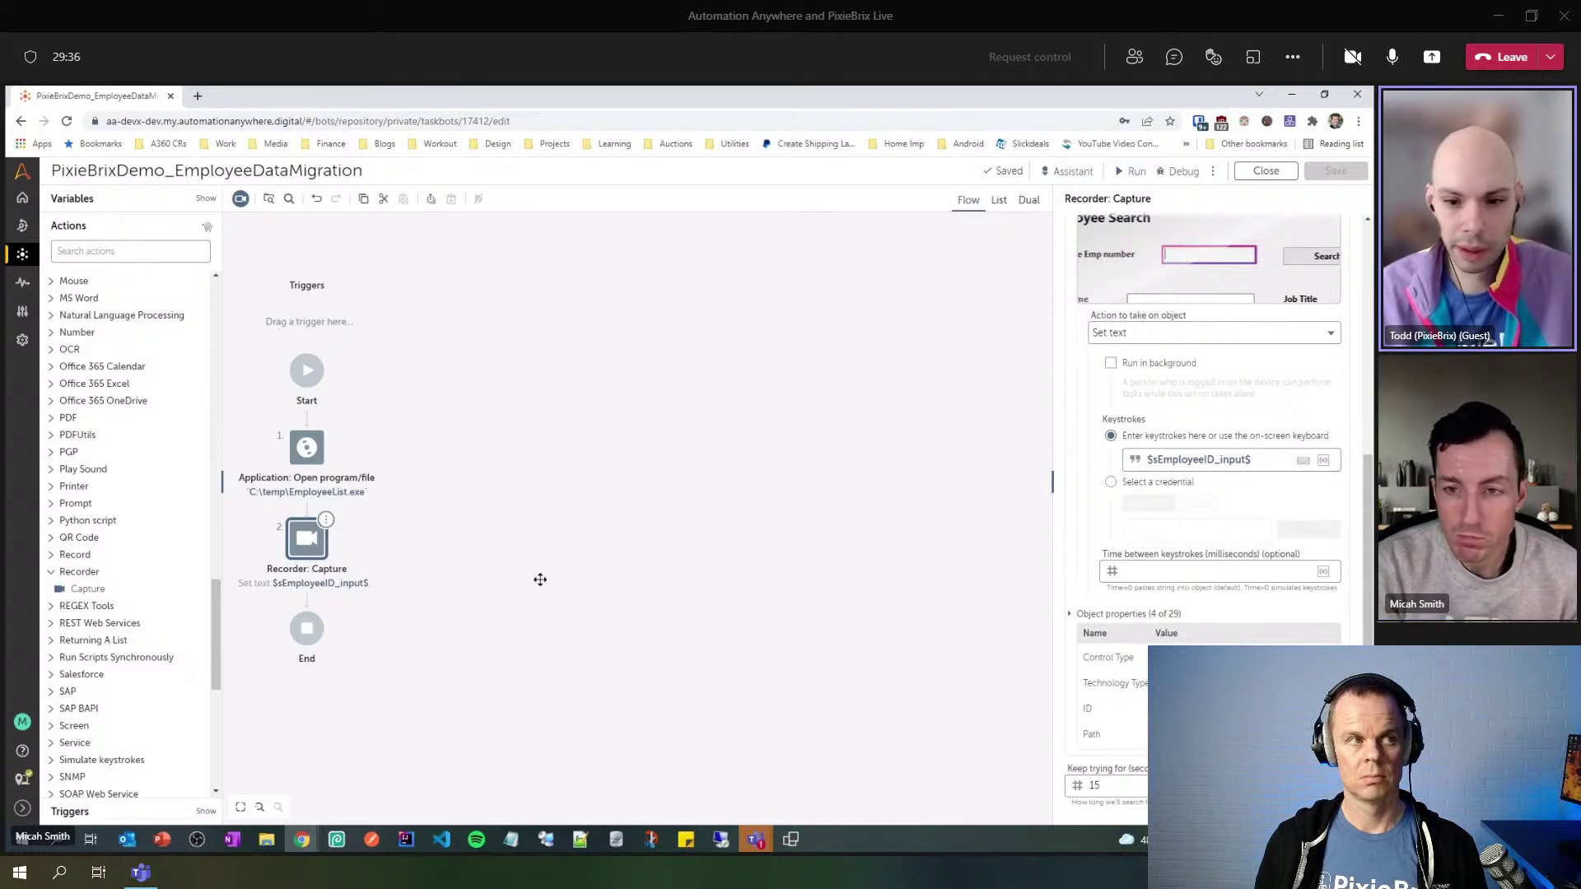
pyautogui.click(798, 841)
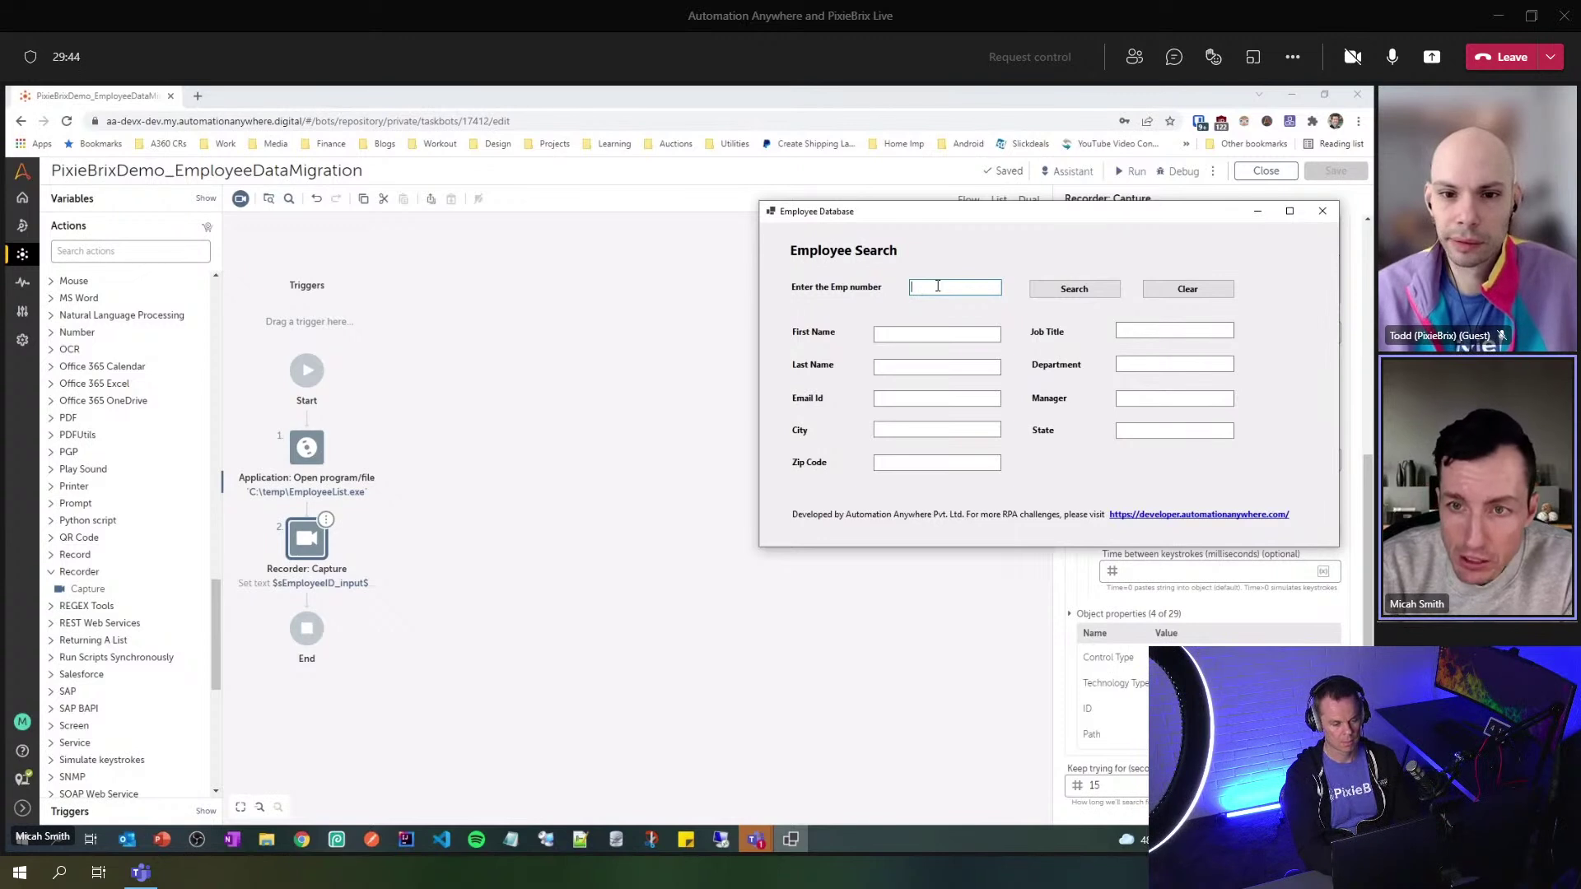
# - Add a new Recorder: Capture step above End targeting the Employee Database application window
pyautogui.click(575, 536)
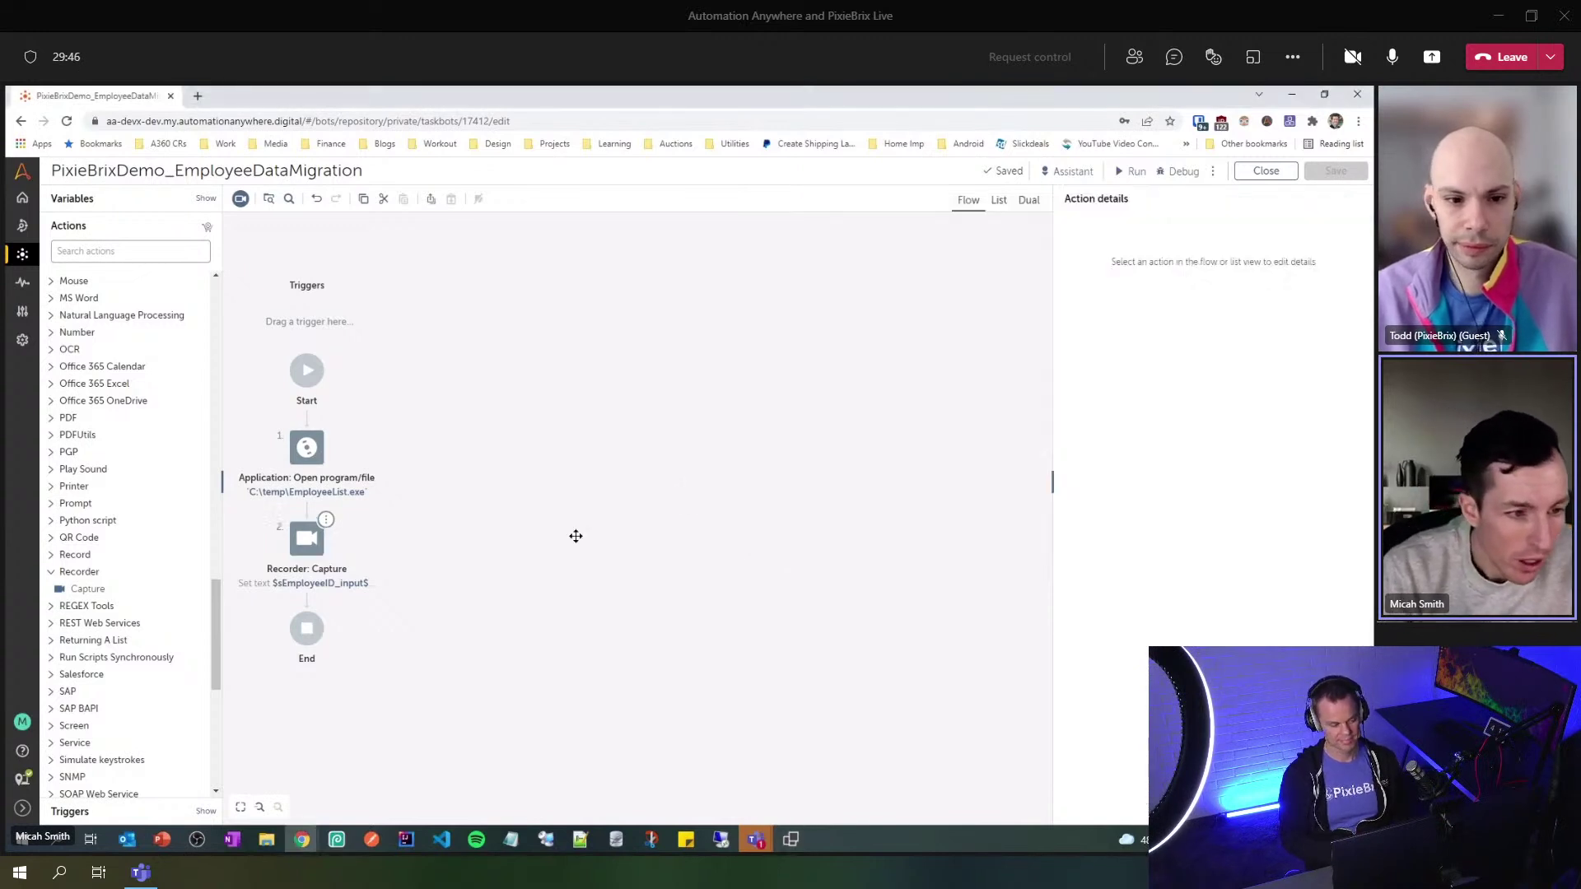
pyautogui.moveTo(73, 589); pyautogui.dragTo(321, 594)
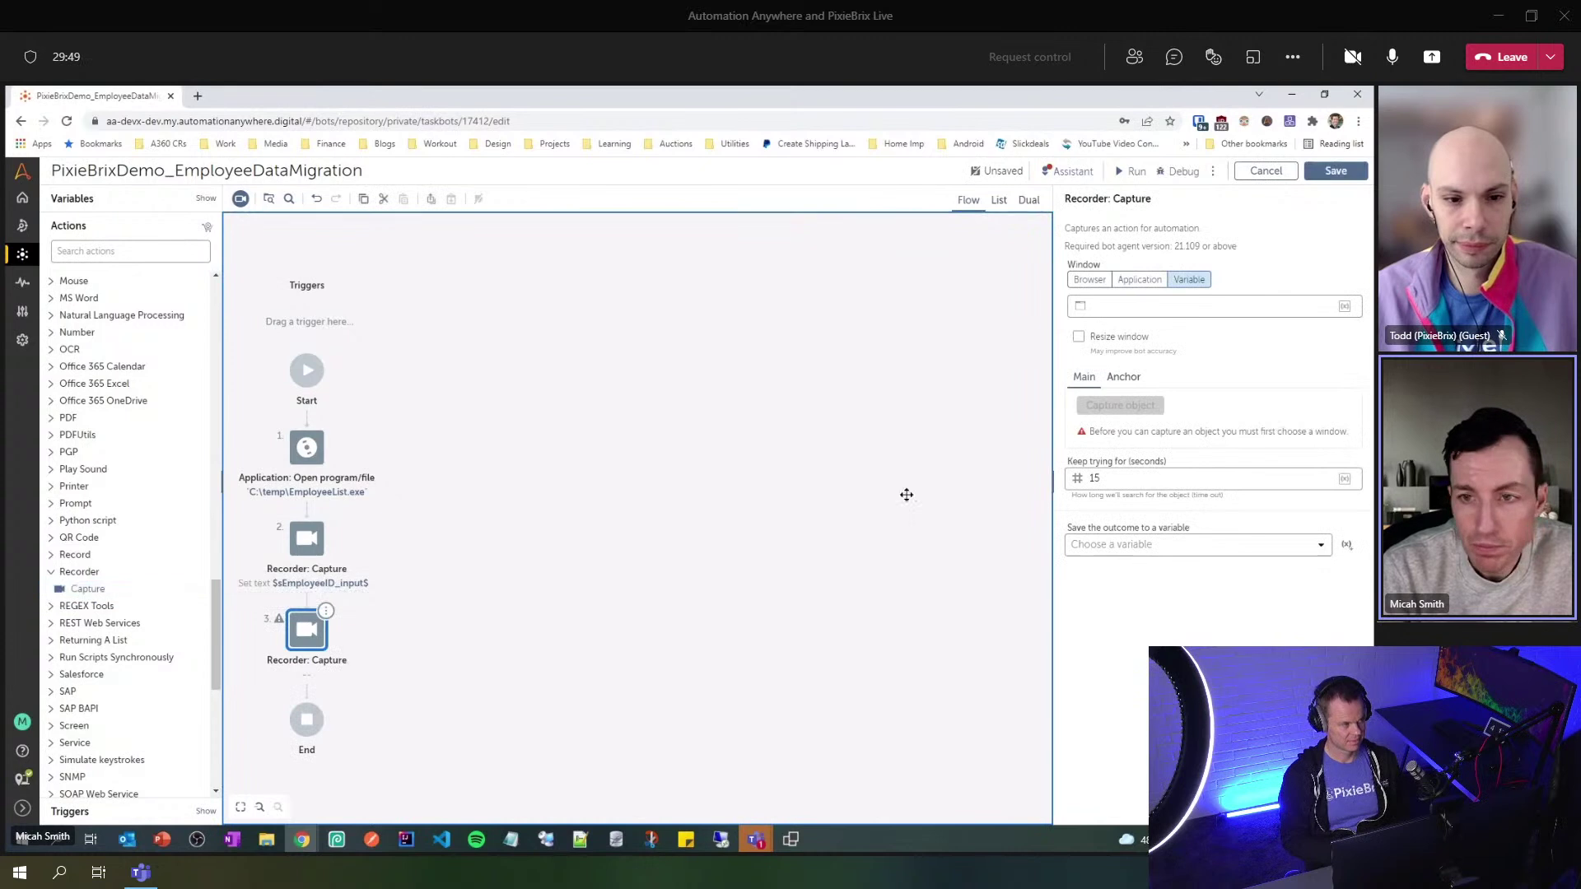
pyautogui.click(1140, 284)
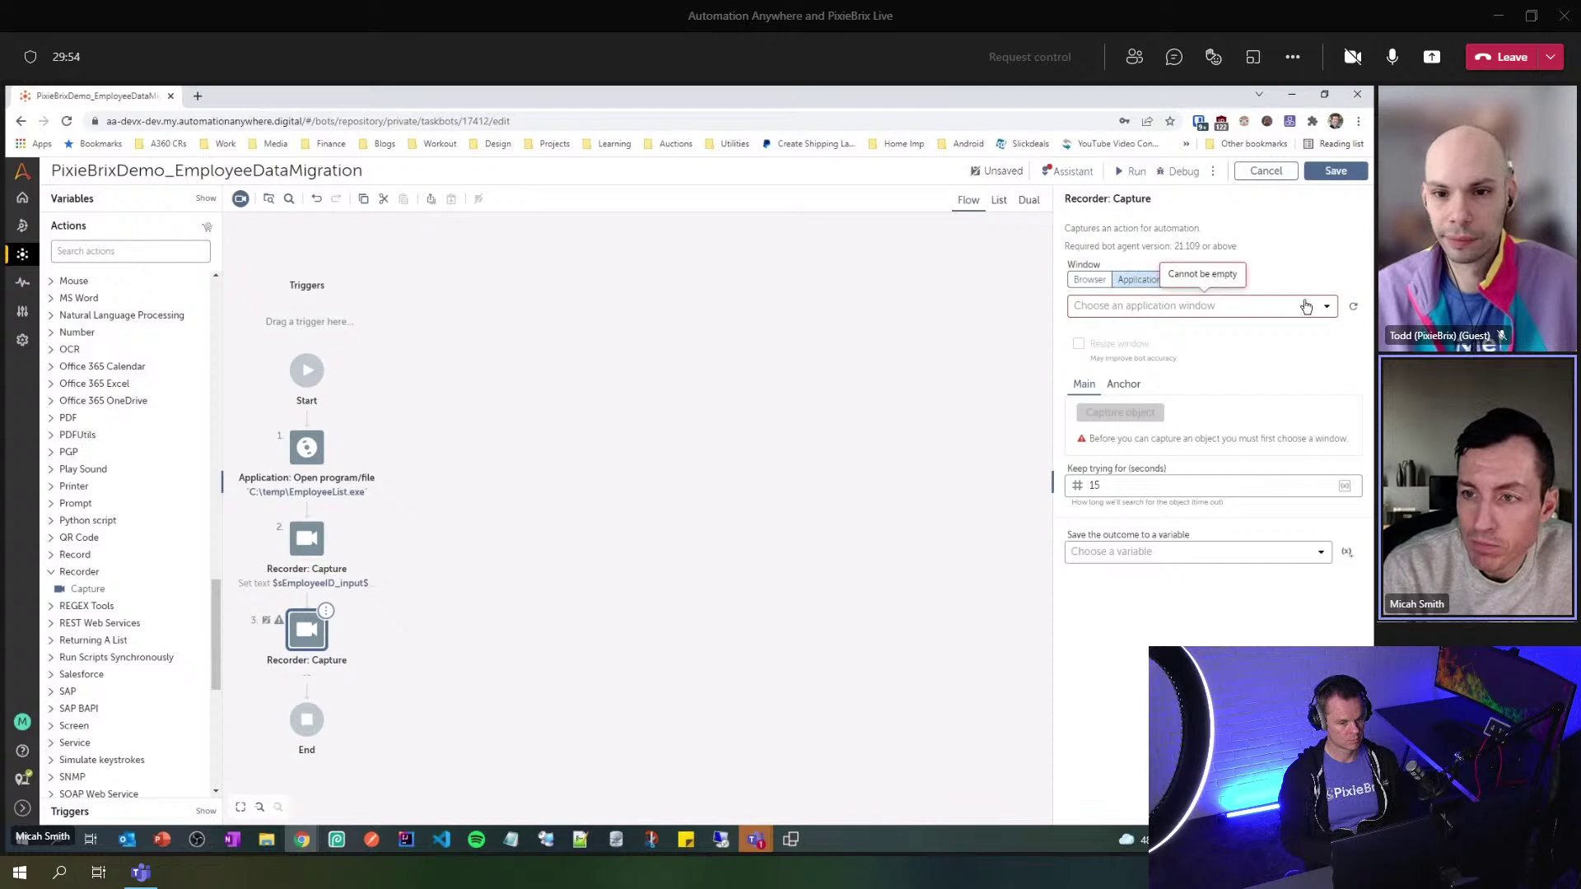
pyautogui.click(1329, 307)
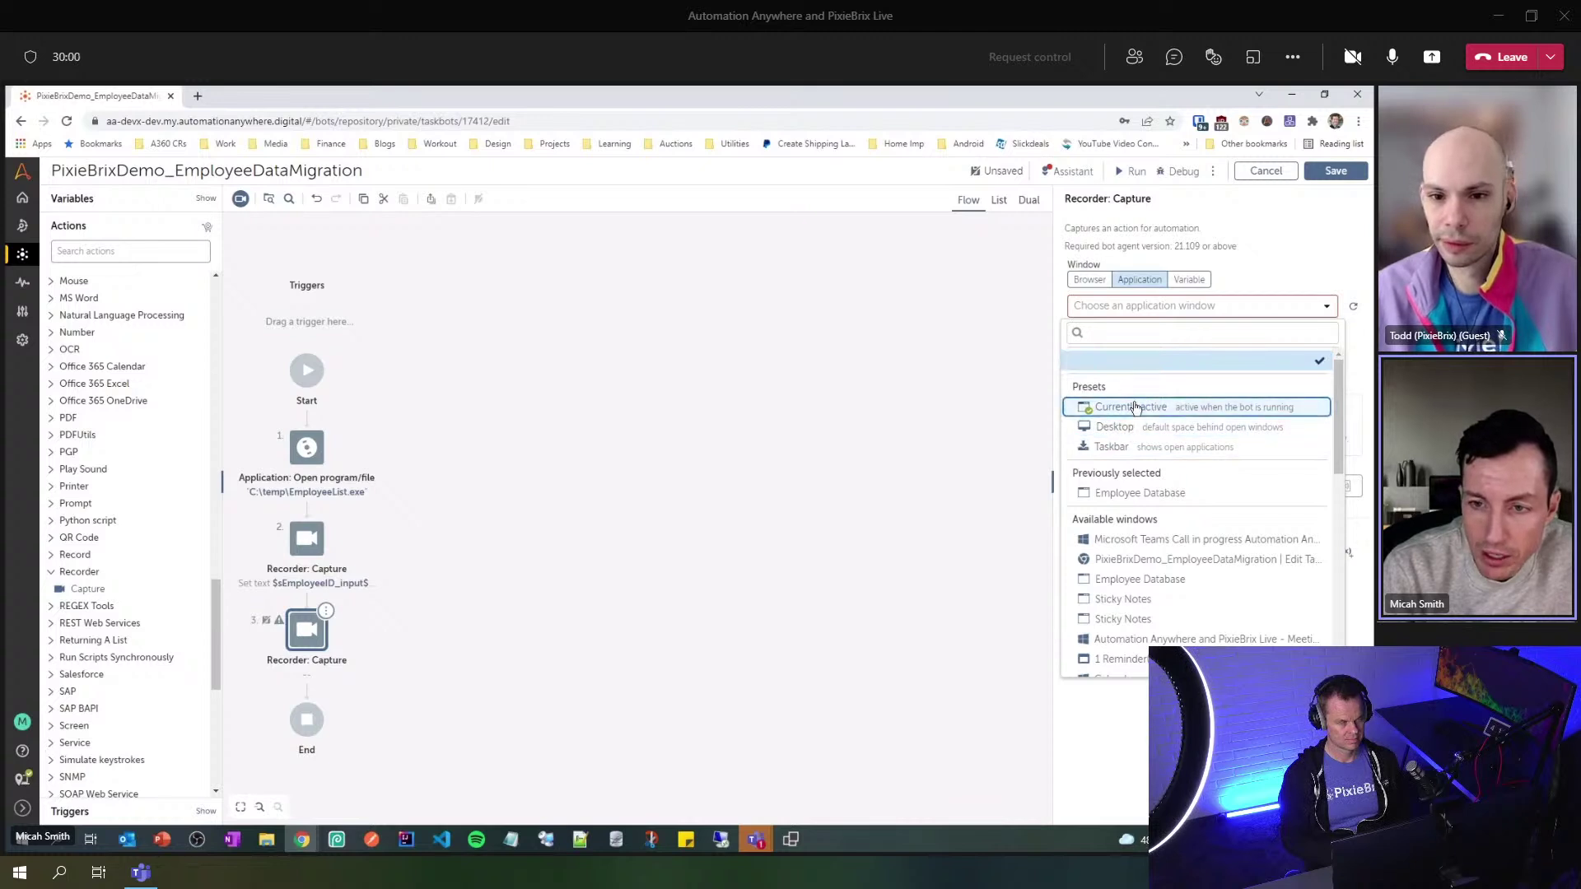
pyautogui.click(1150, 494)
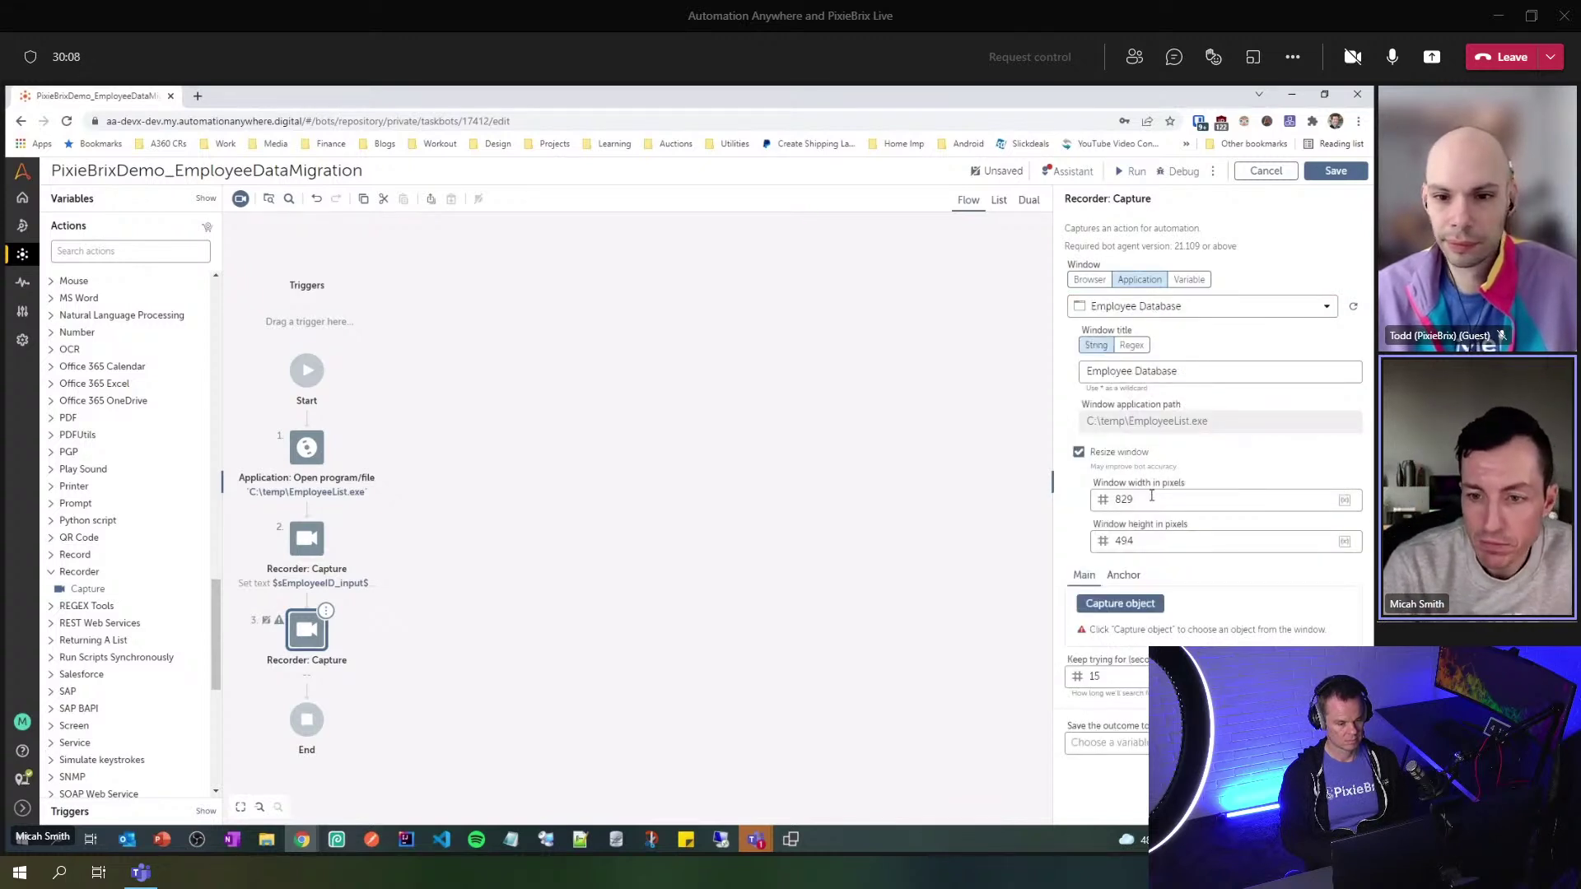
# - Capture the Search button with the Click action and save the bot
pyautogui.click(1134, 605)
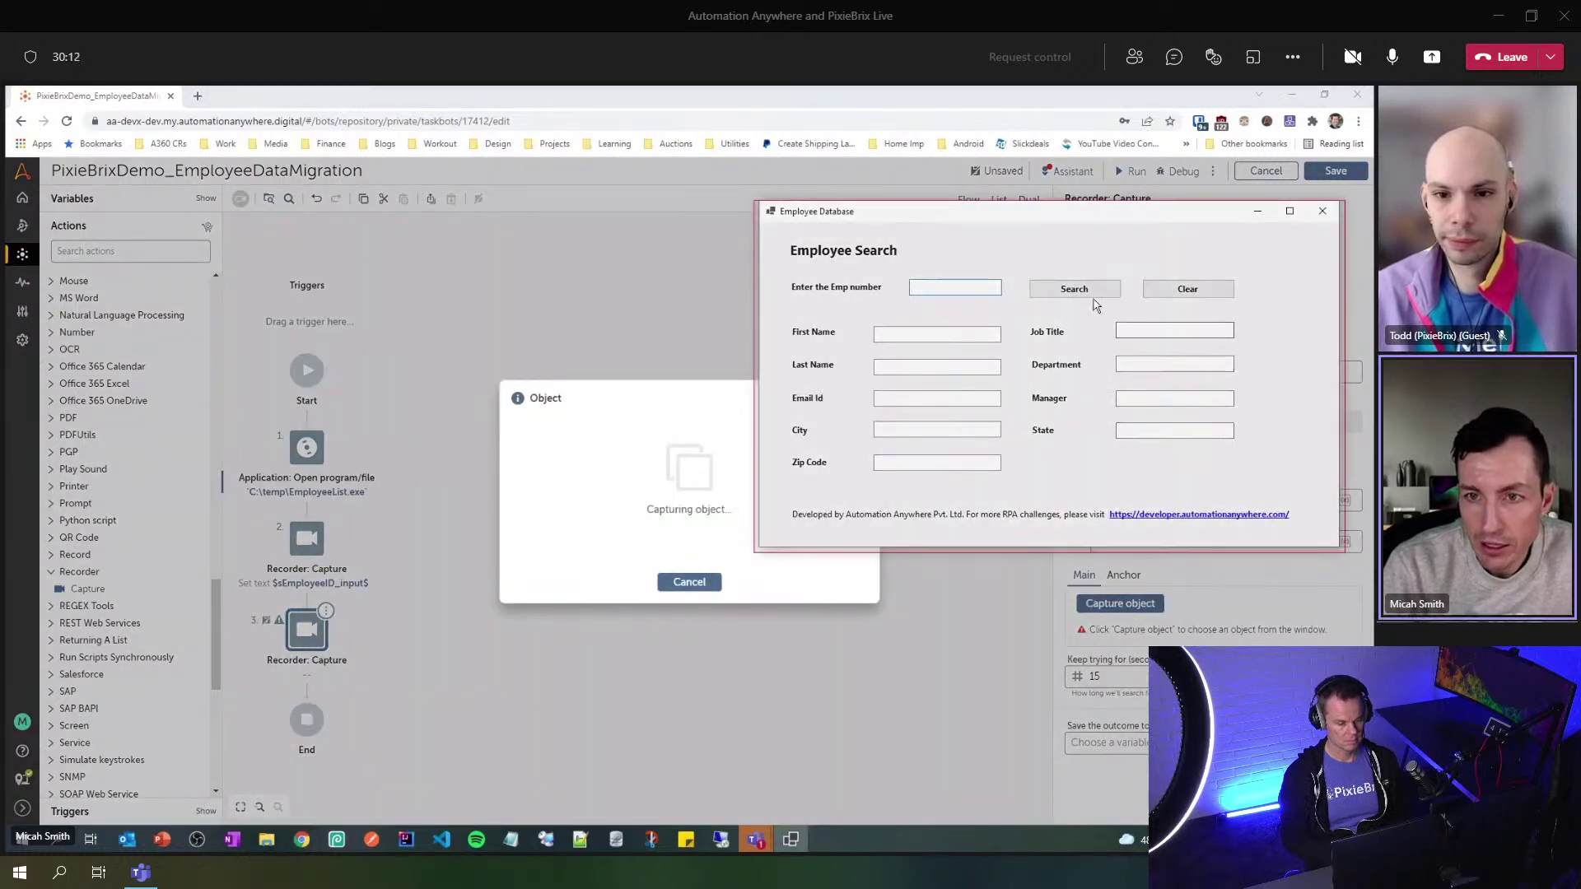
pyautogui.click(1088, 292)
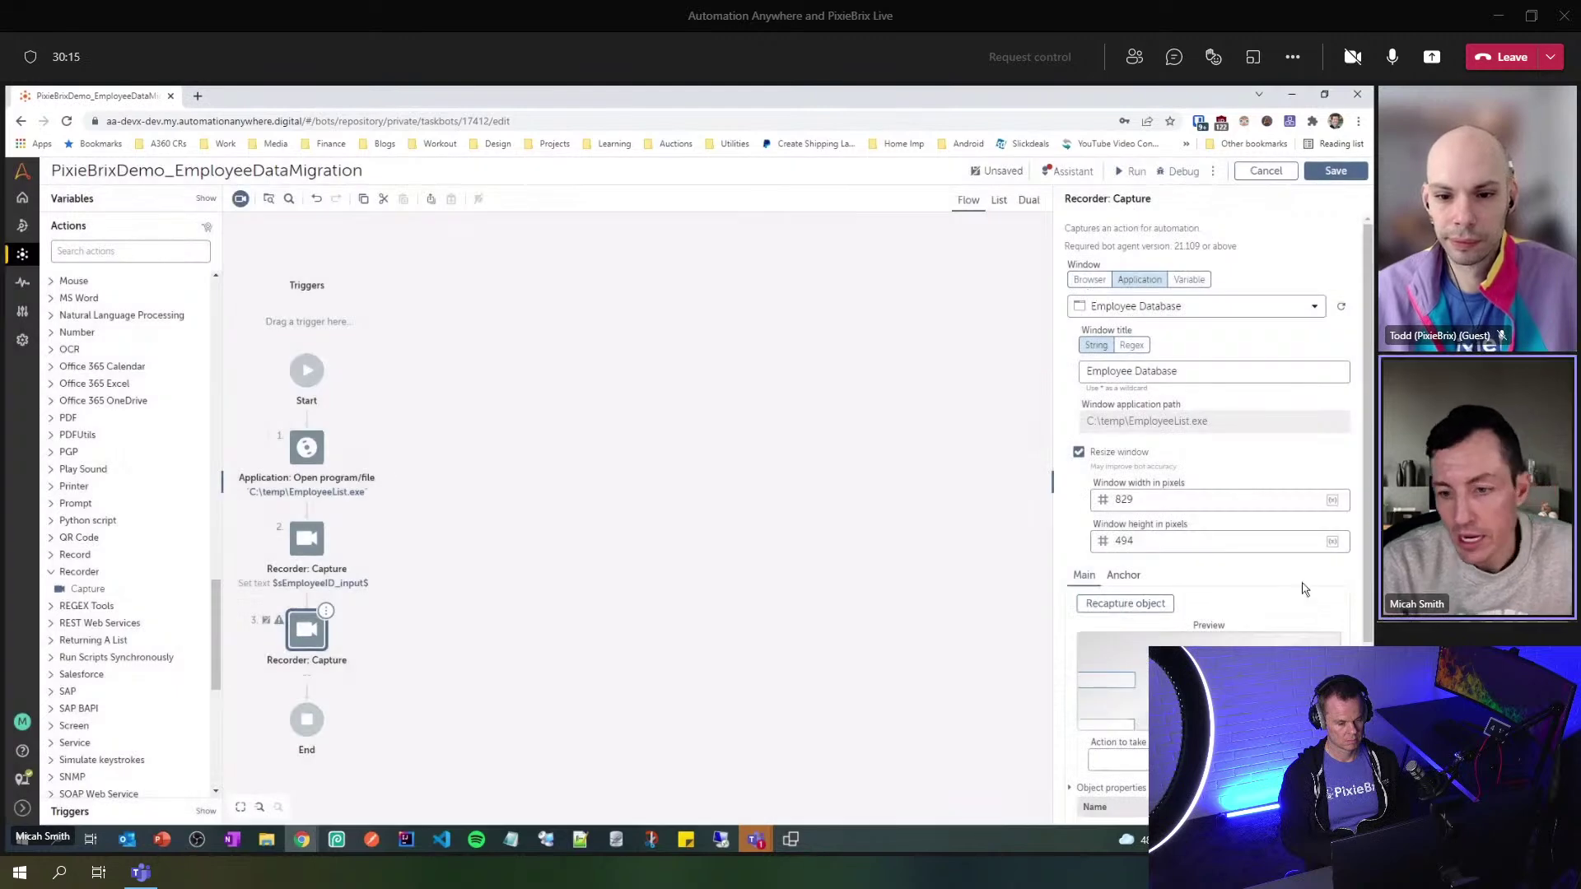
pyautogui.scroll(-3, 1303, 589)
pyautogui.click(1332, 548)
pyautogui.click(1274, 587)
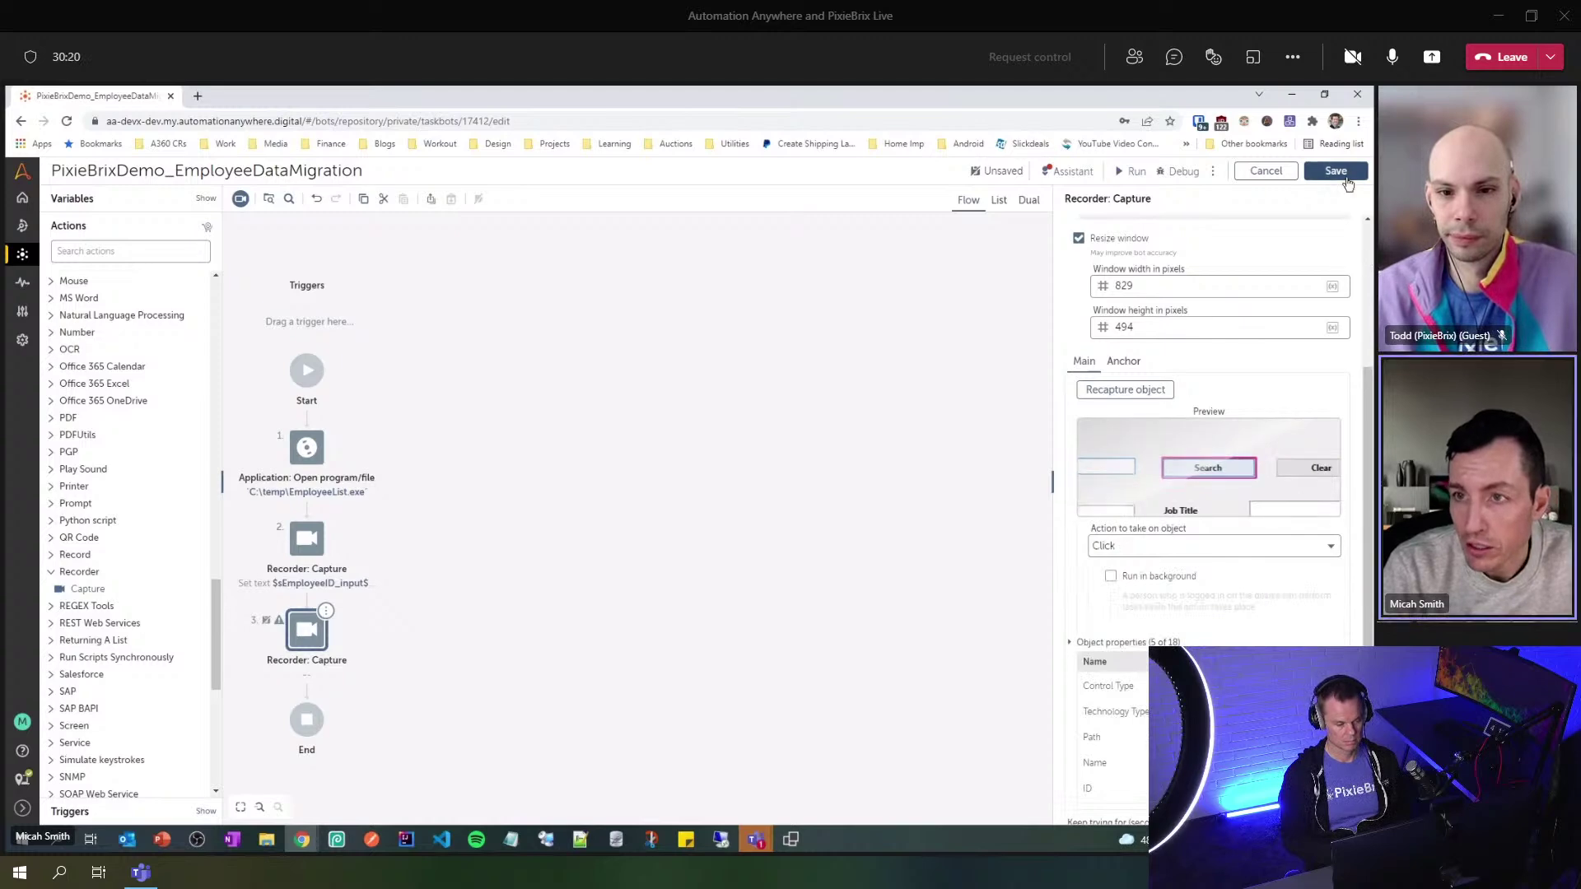
pyautogui.click(1336, 172)
# - Look up employee 1001 in Employee Database, review the record, then return to the bot editor
pyautogui.scroll(-2, 546, 610)
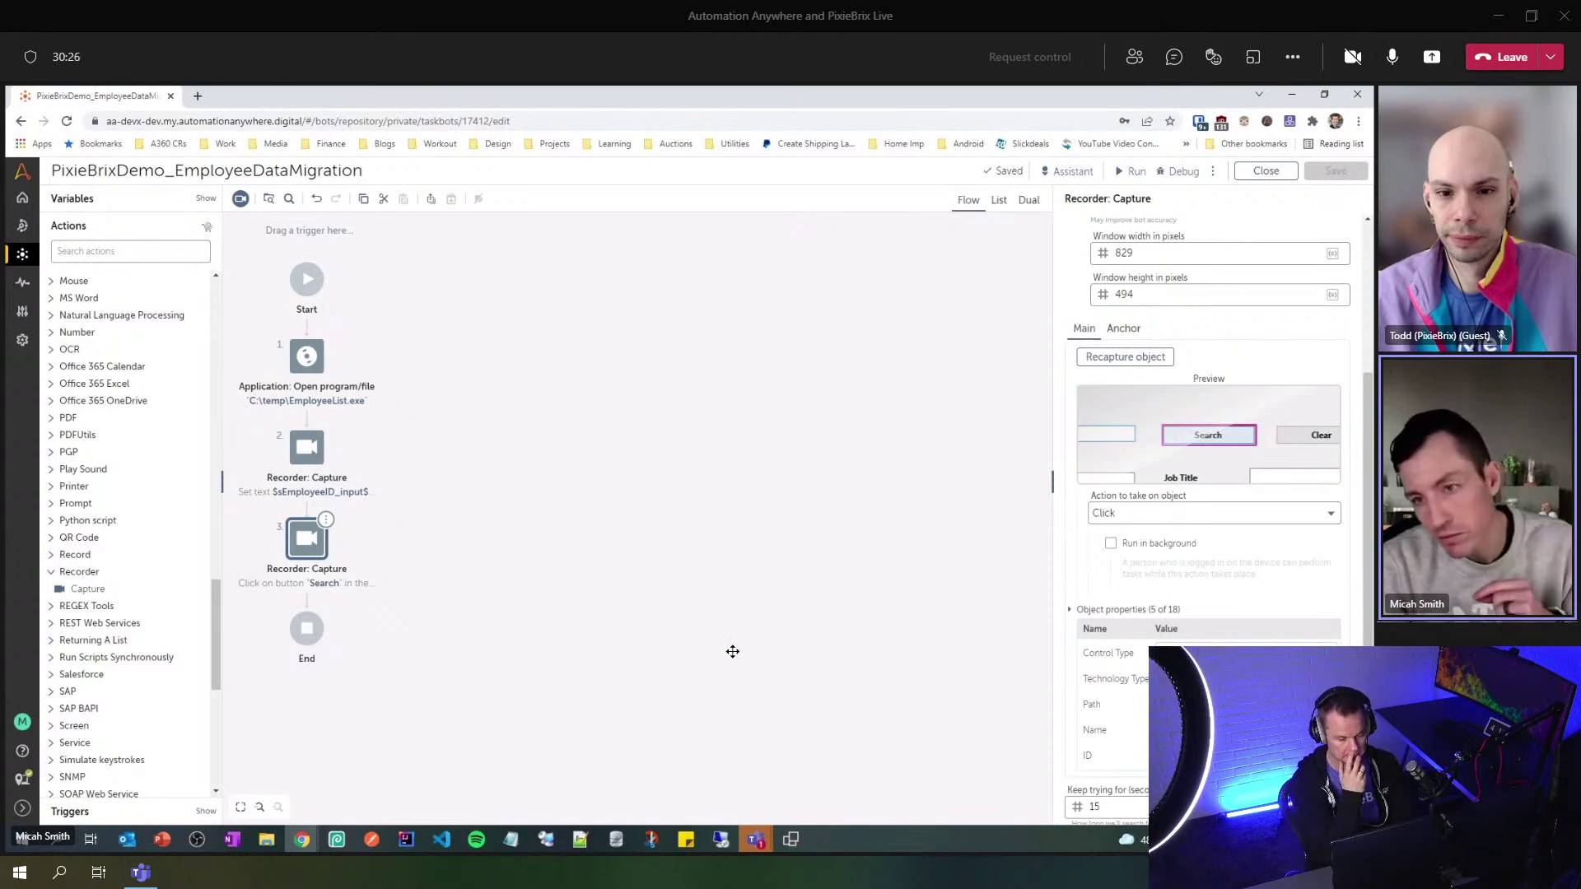
pyautogui.click(790, 838)
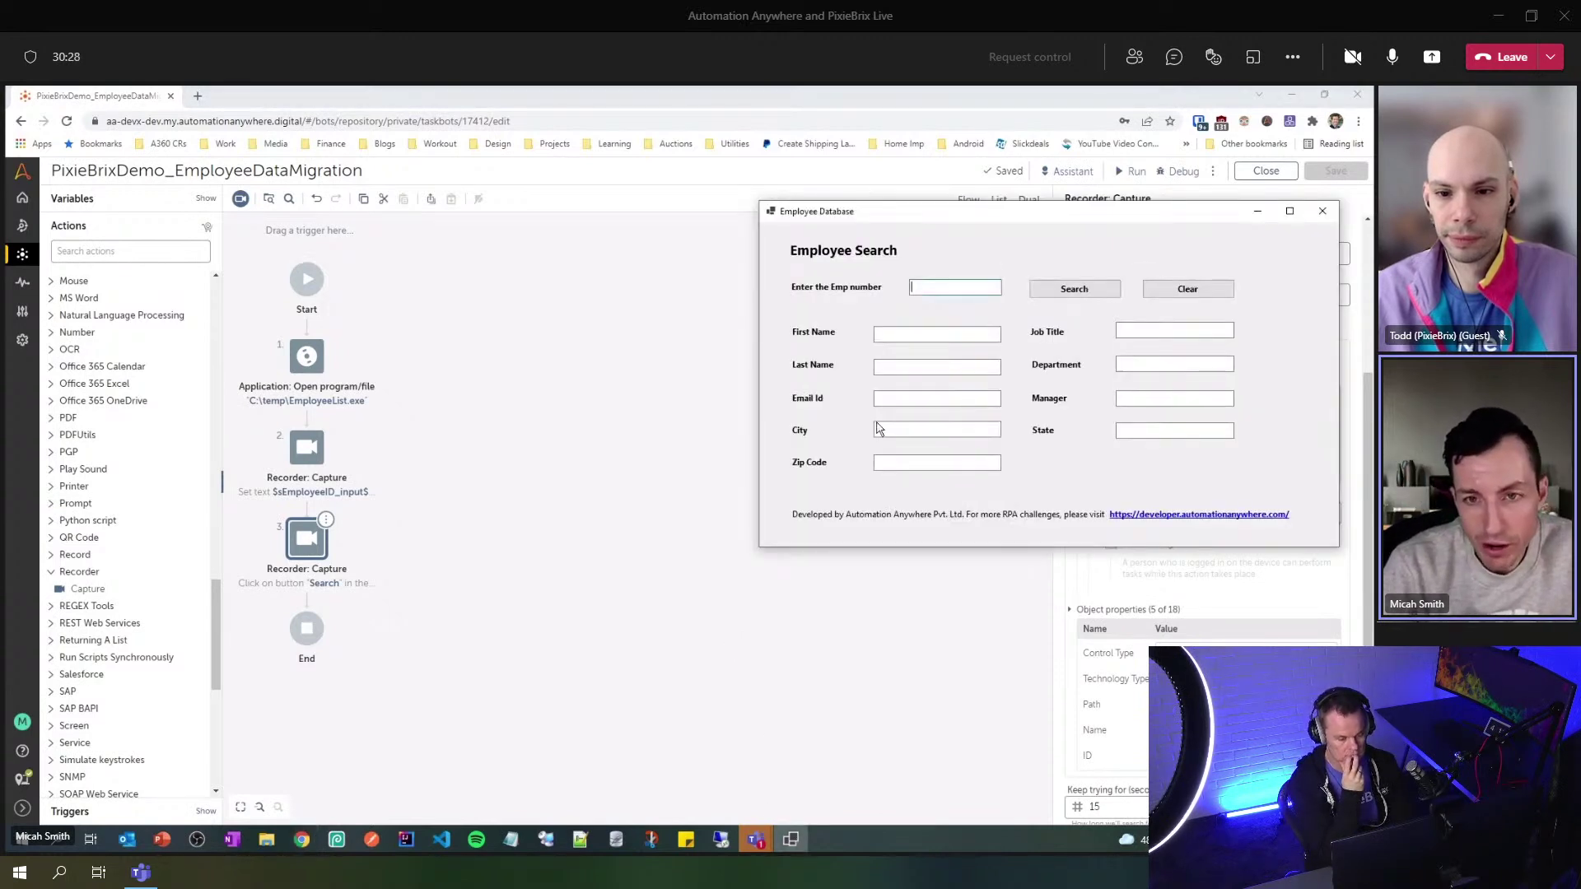
pyautogui.write('101')
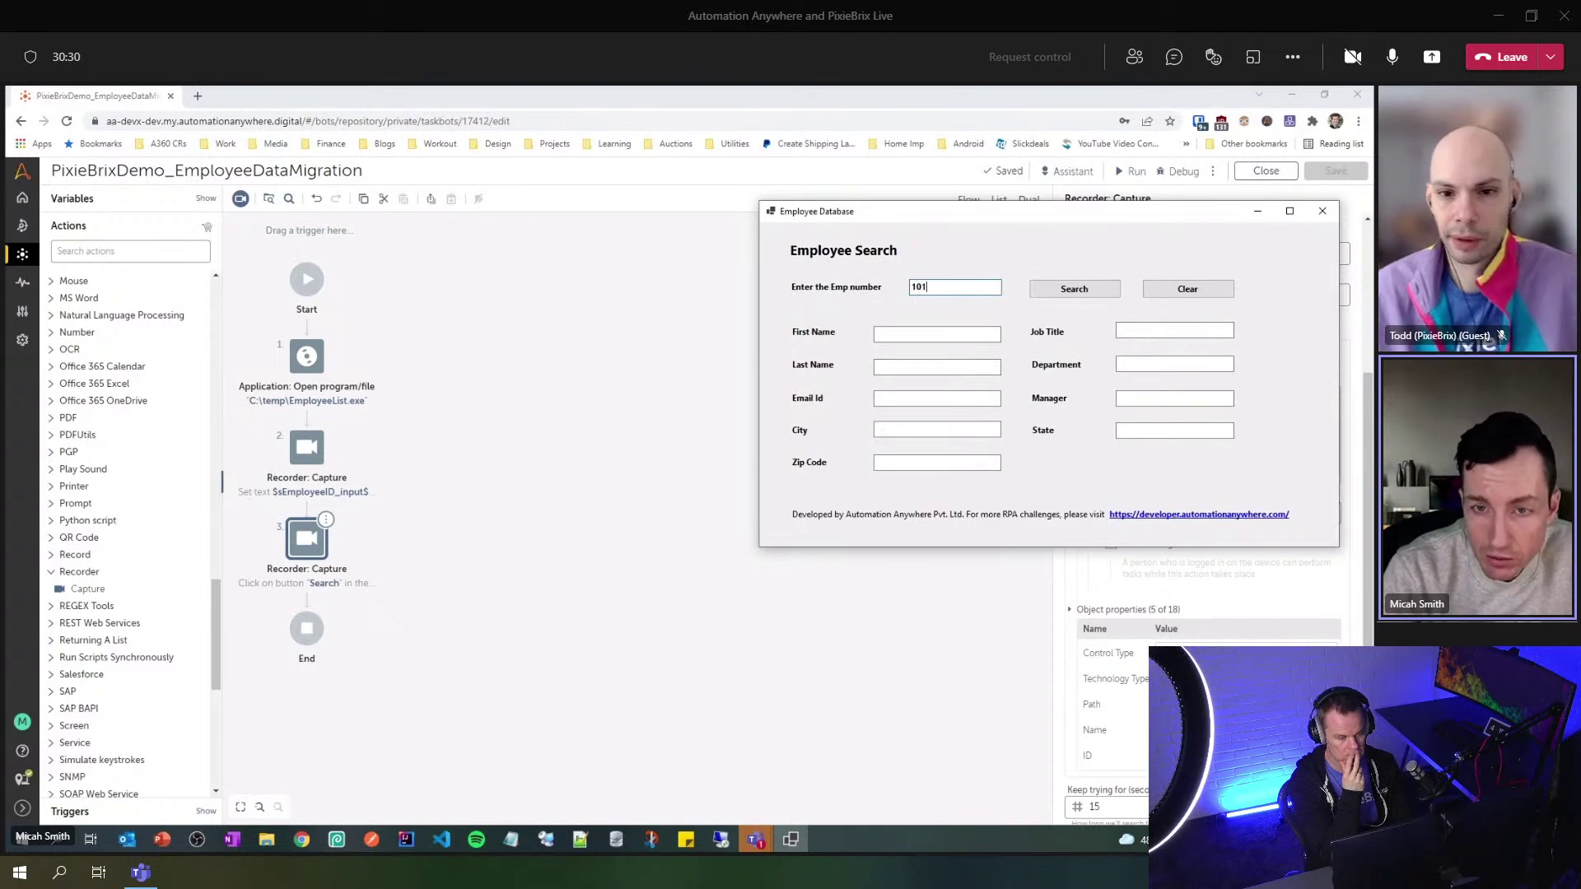
pyautogui.click(1058, 295)
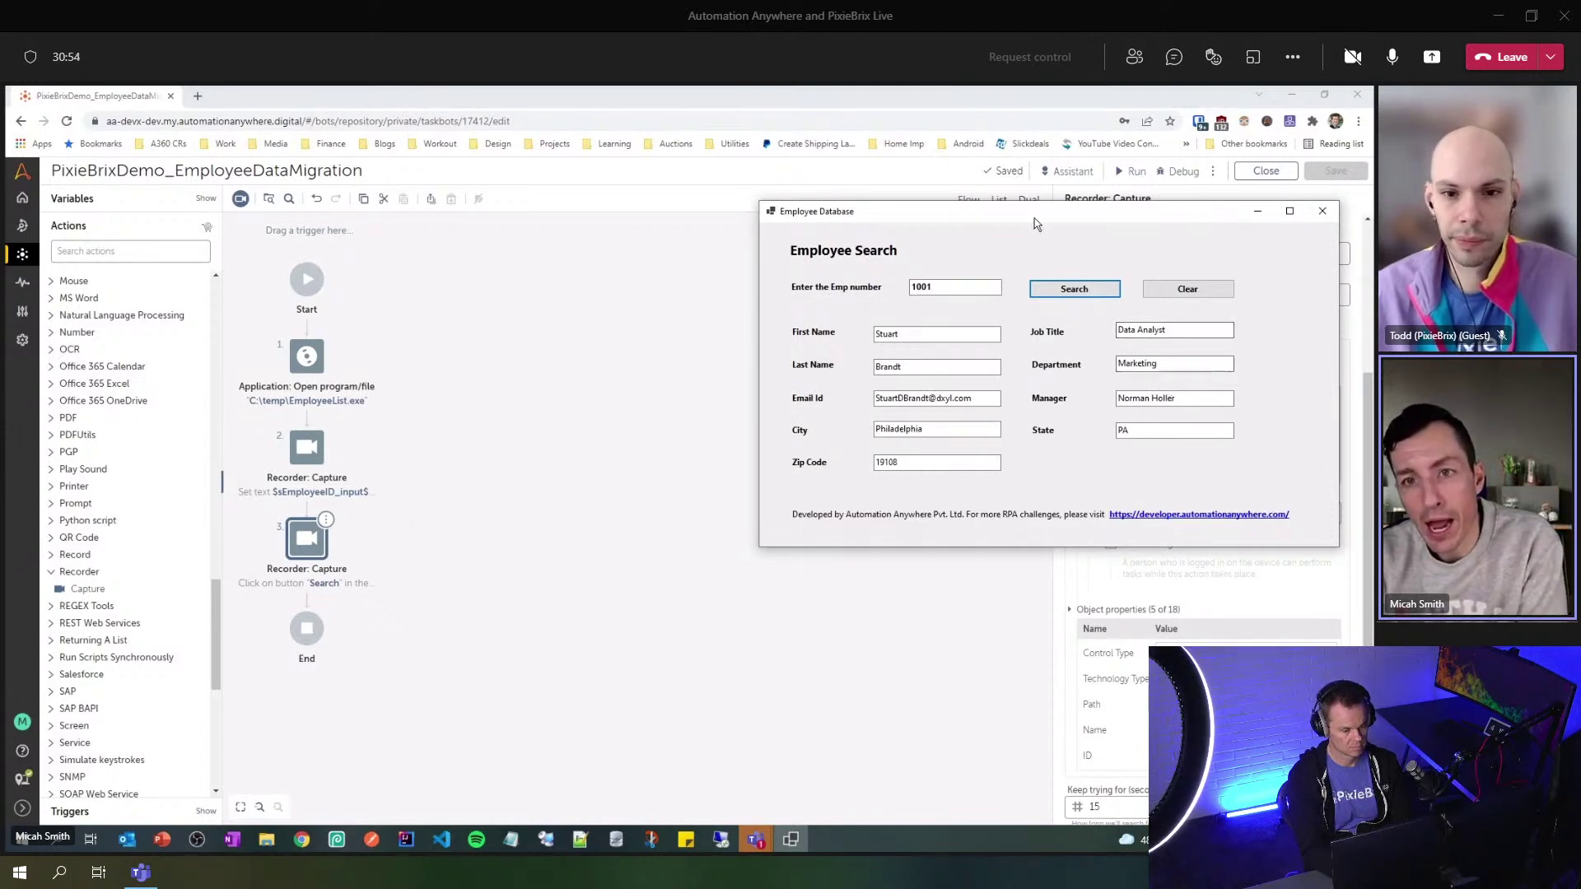
pyautogui.moveTo(1034, 219); pyautogui.dragTo(907, 228)
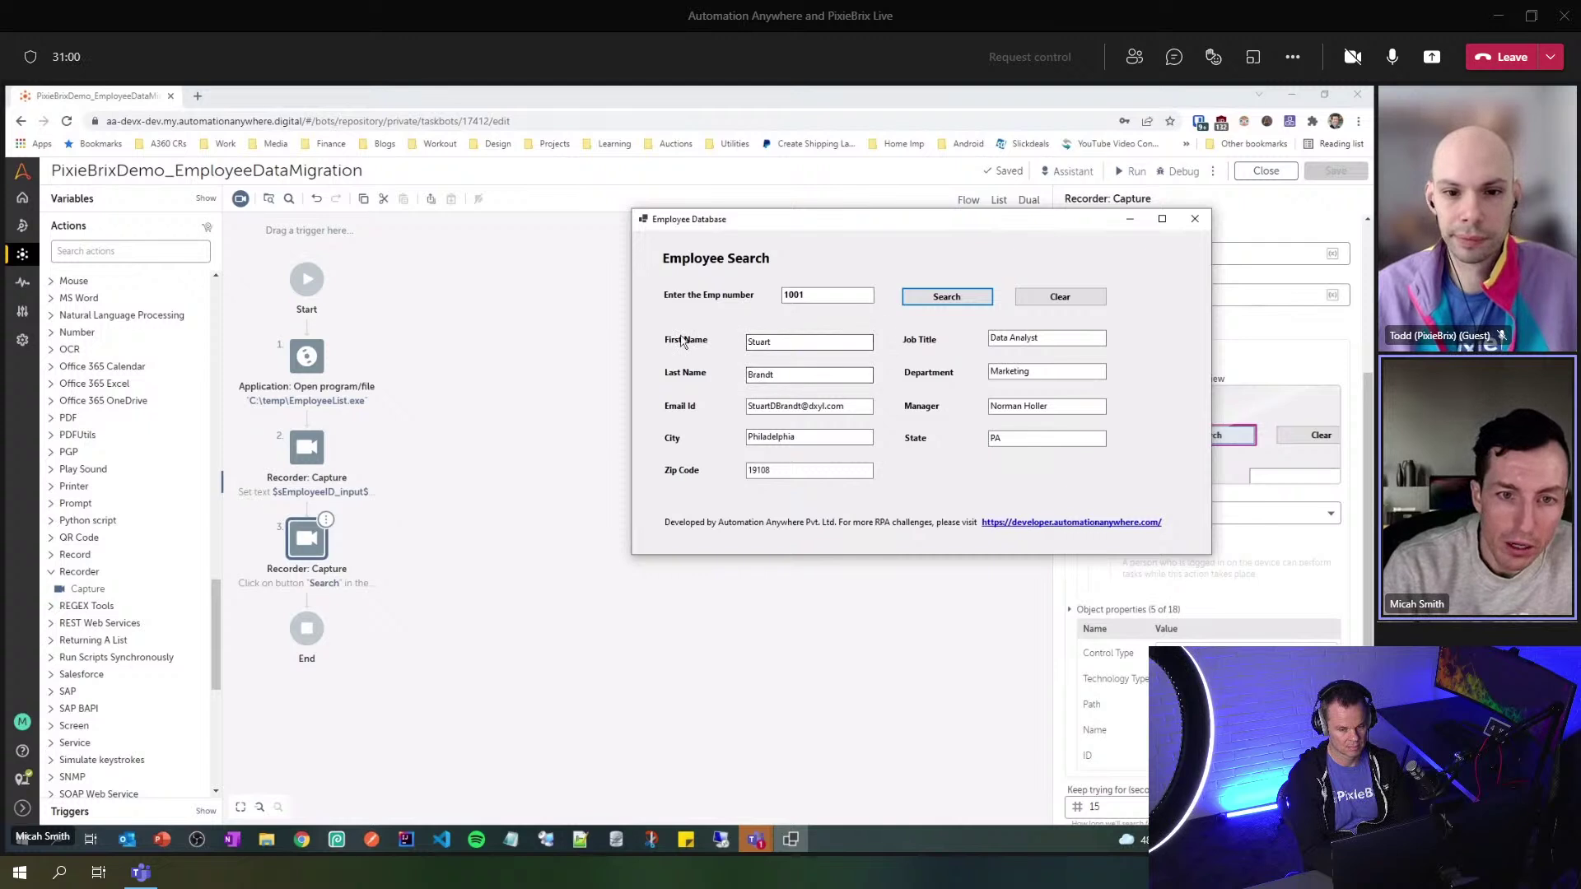
pyautogui.click(779, 376)
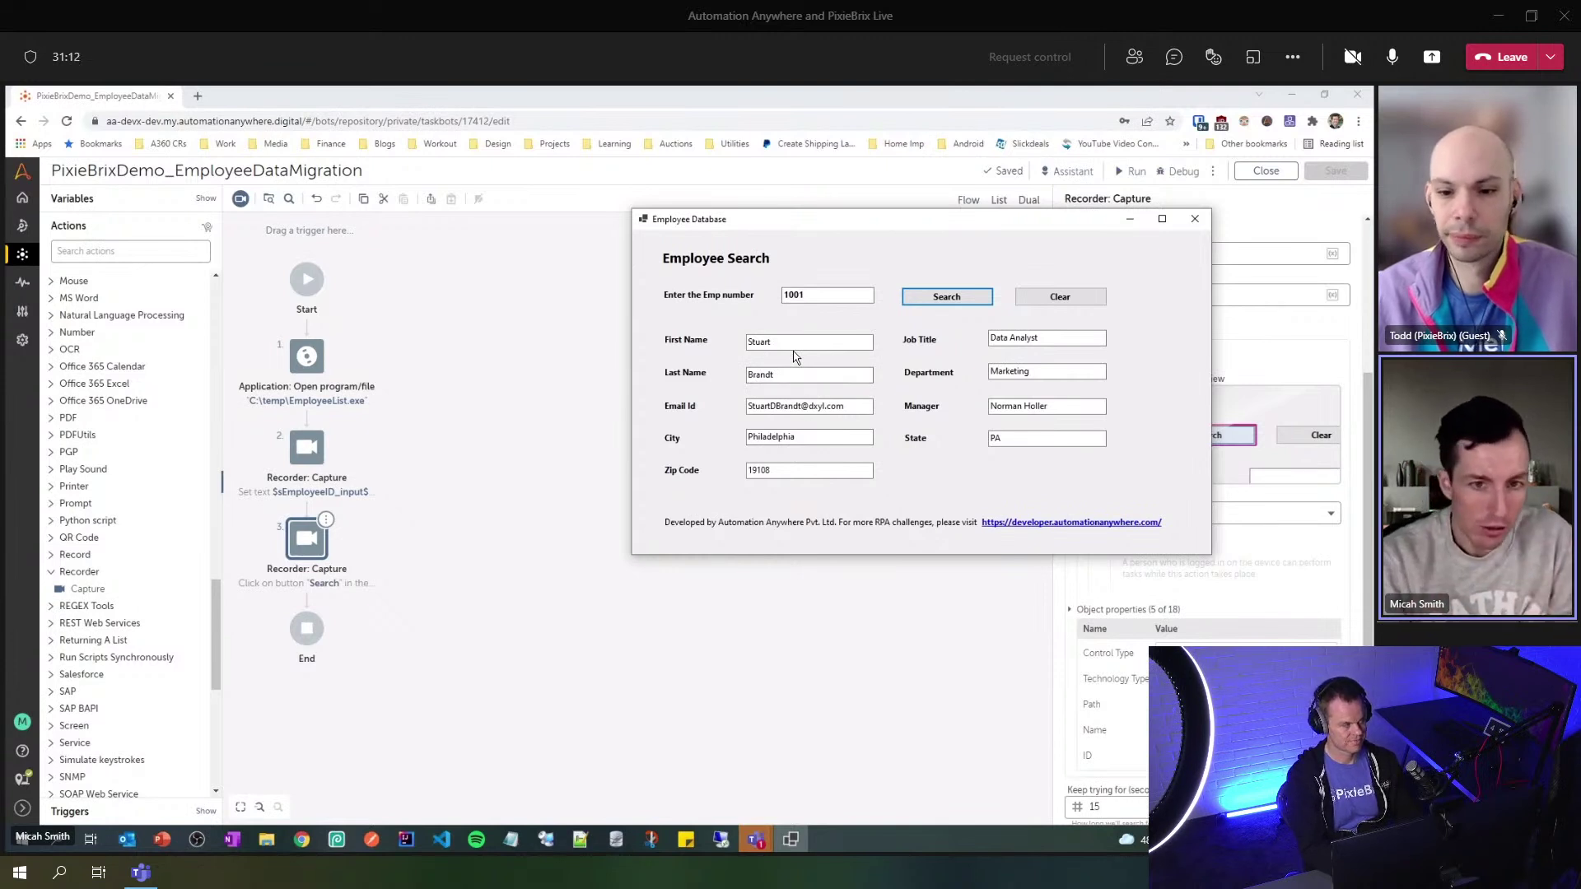
pyautogui.click(515, 445)
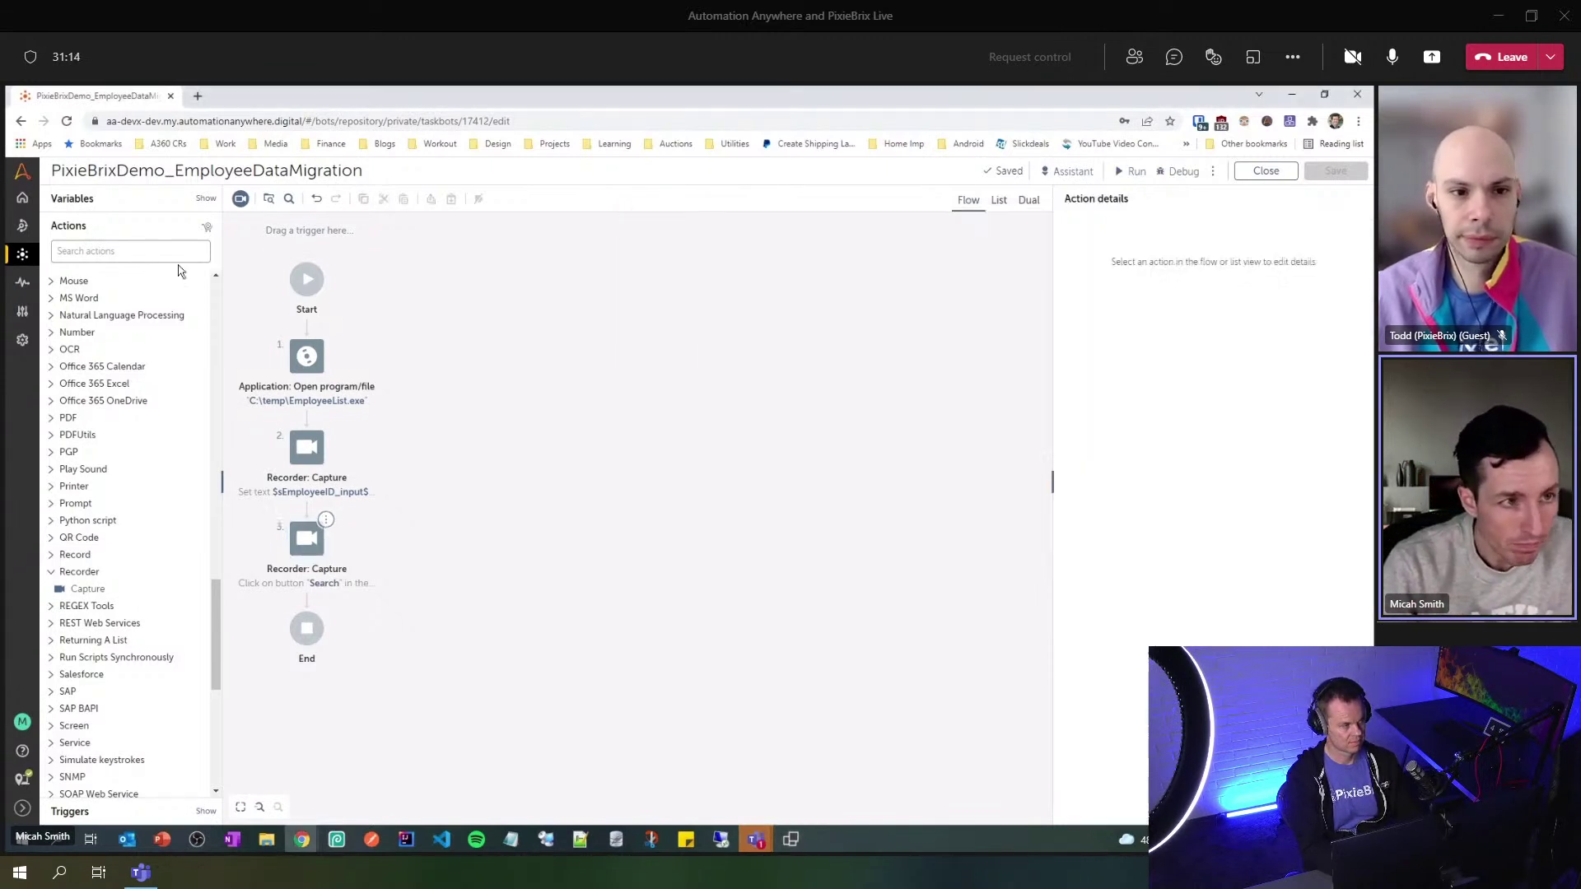
# - Create the String variable sFirstName_output with Use as output checked
pyautogui.click(79, 203)
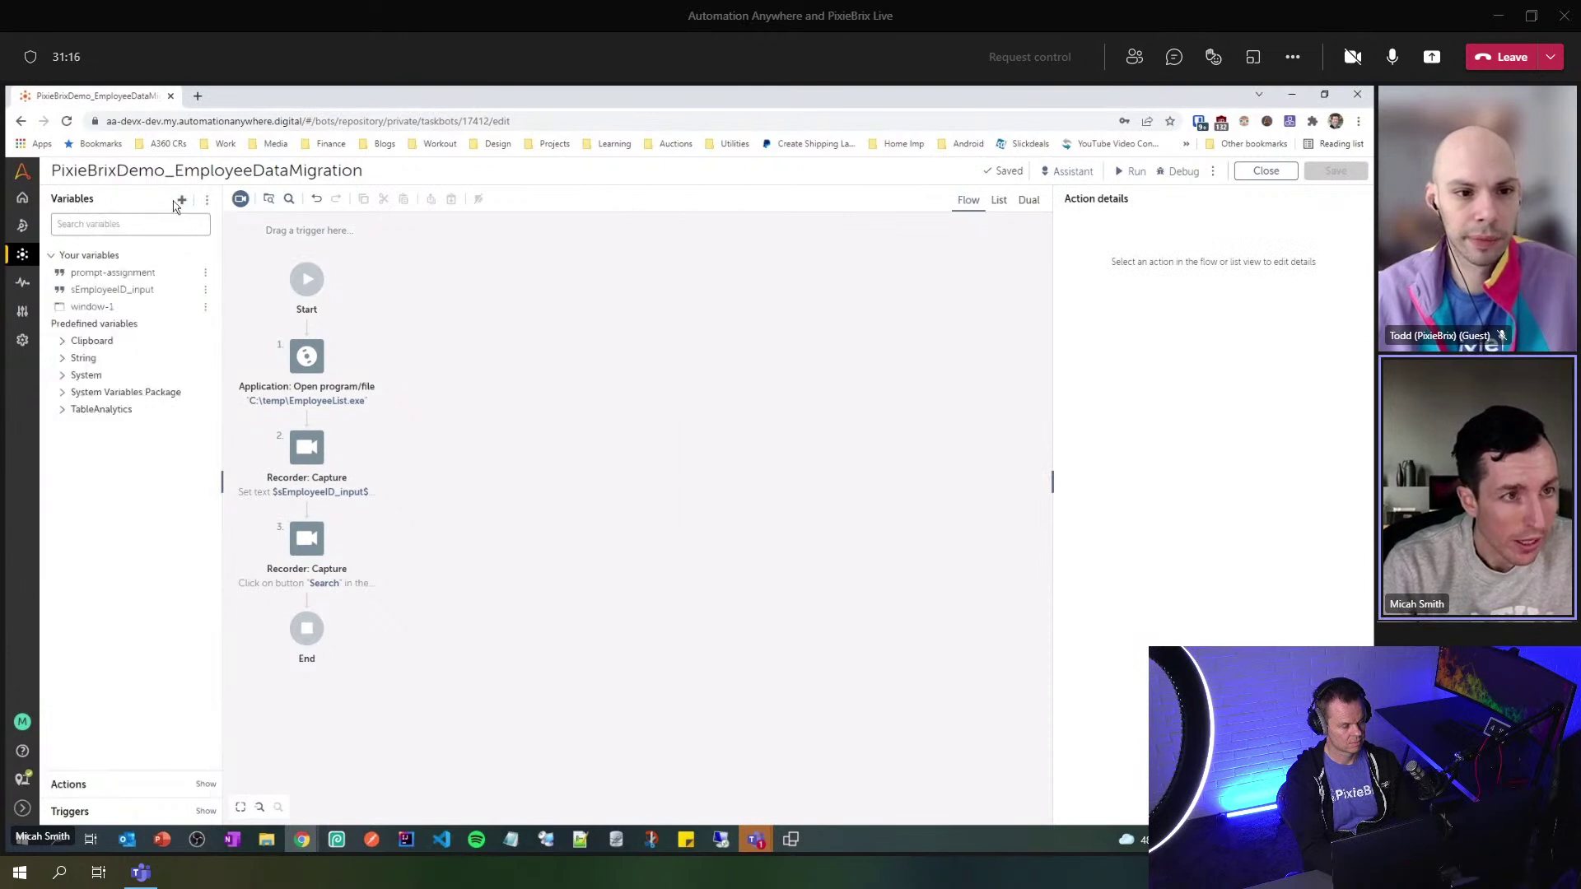
pyautogui.click(182, 199)
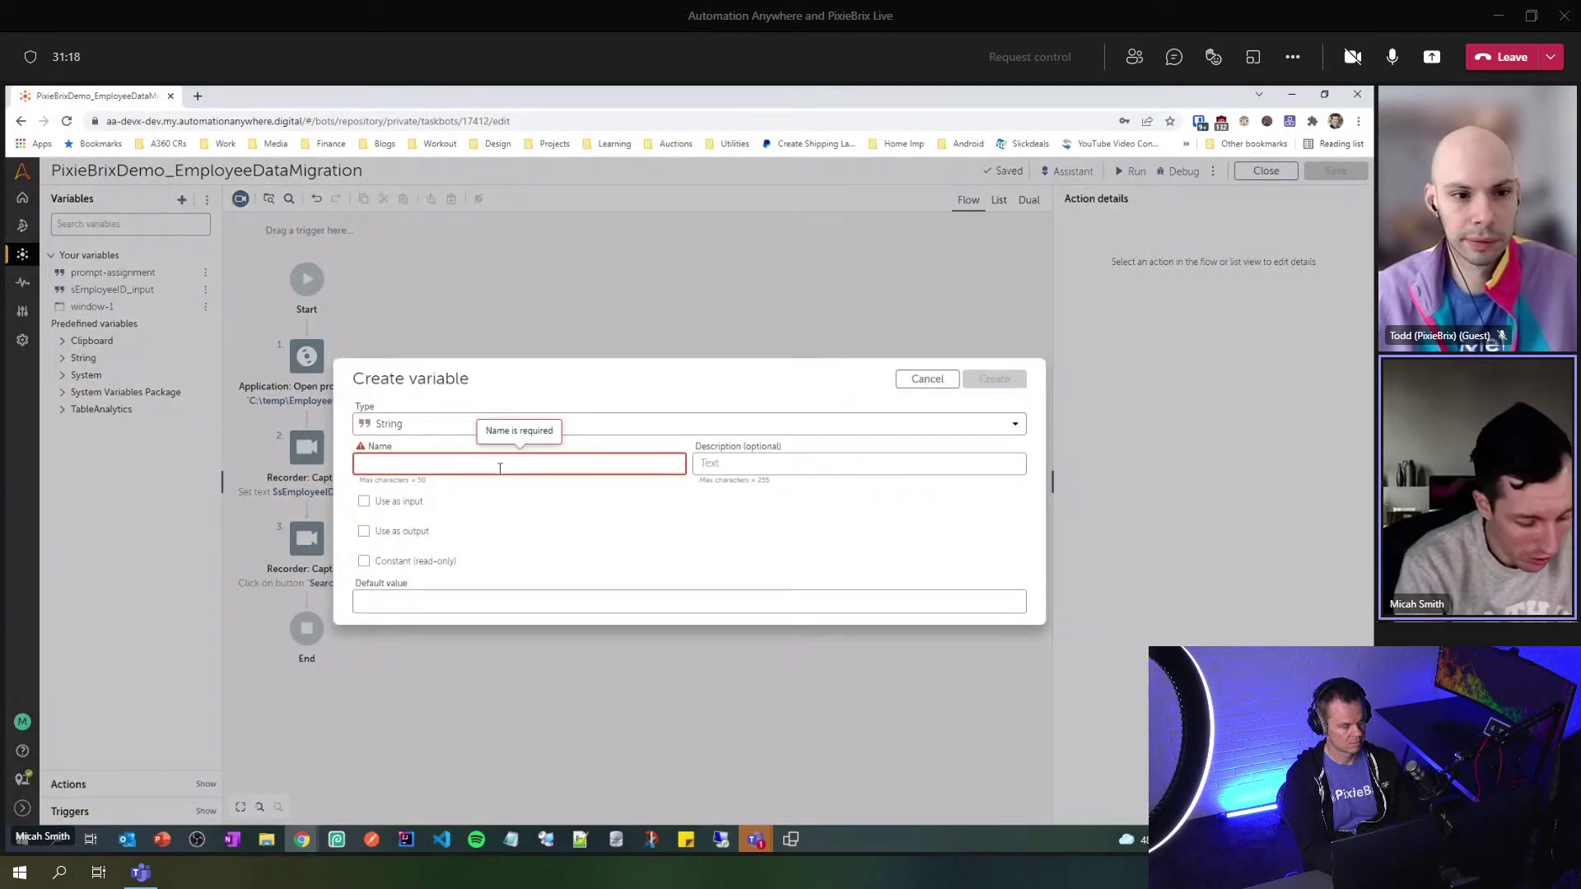
pyautogui.write('sFirstName')
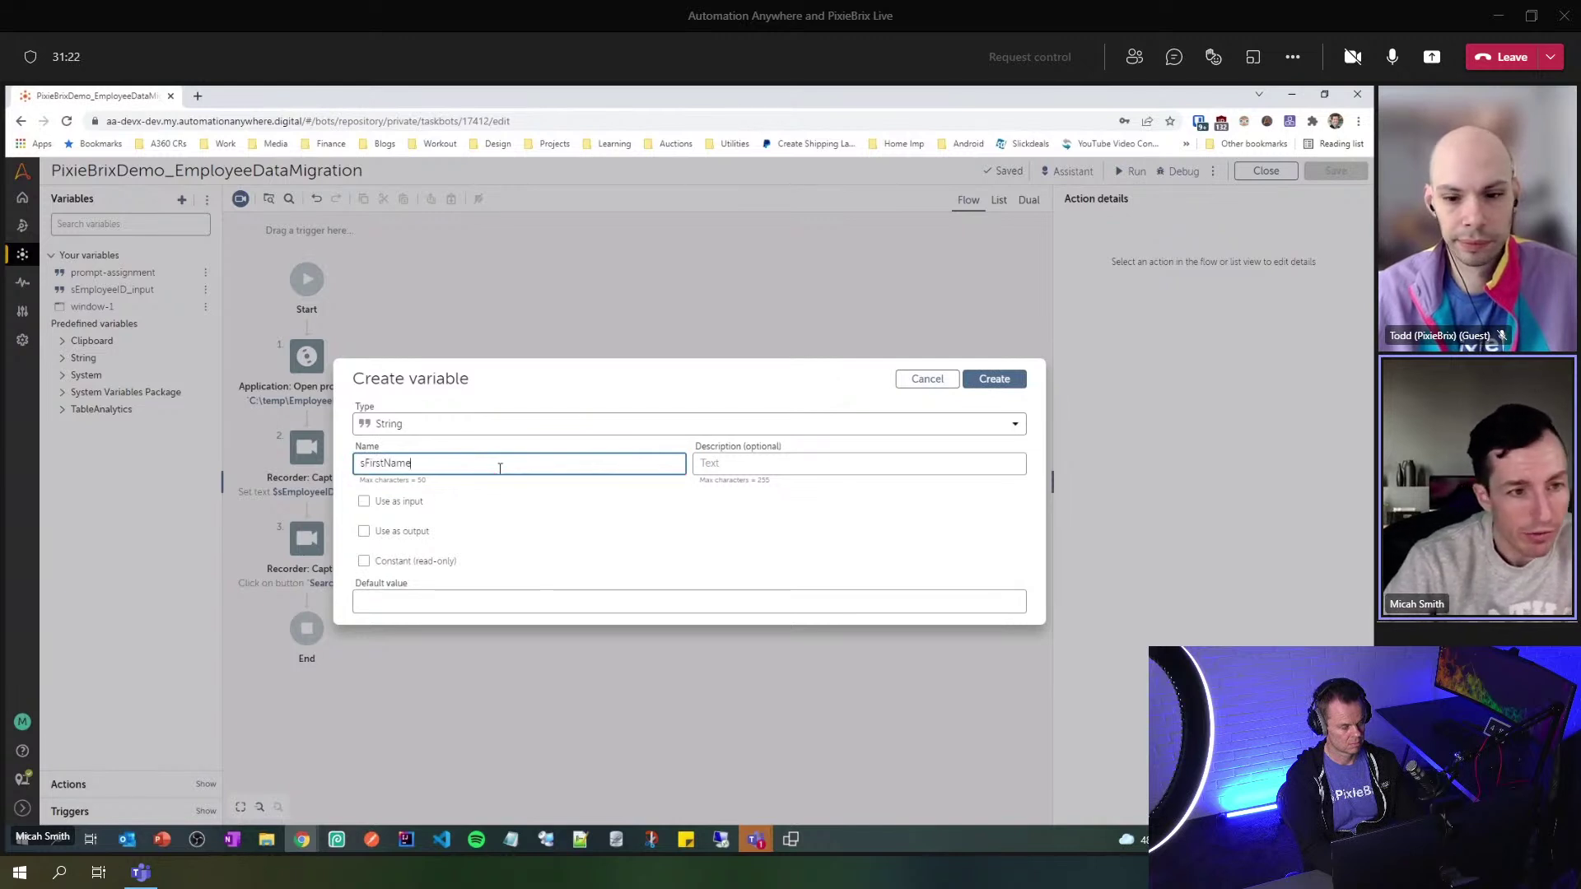
pyautogui.click(402, 540)
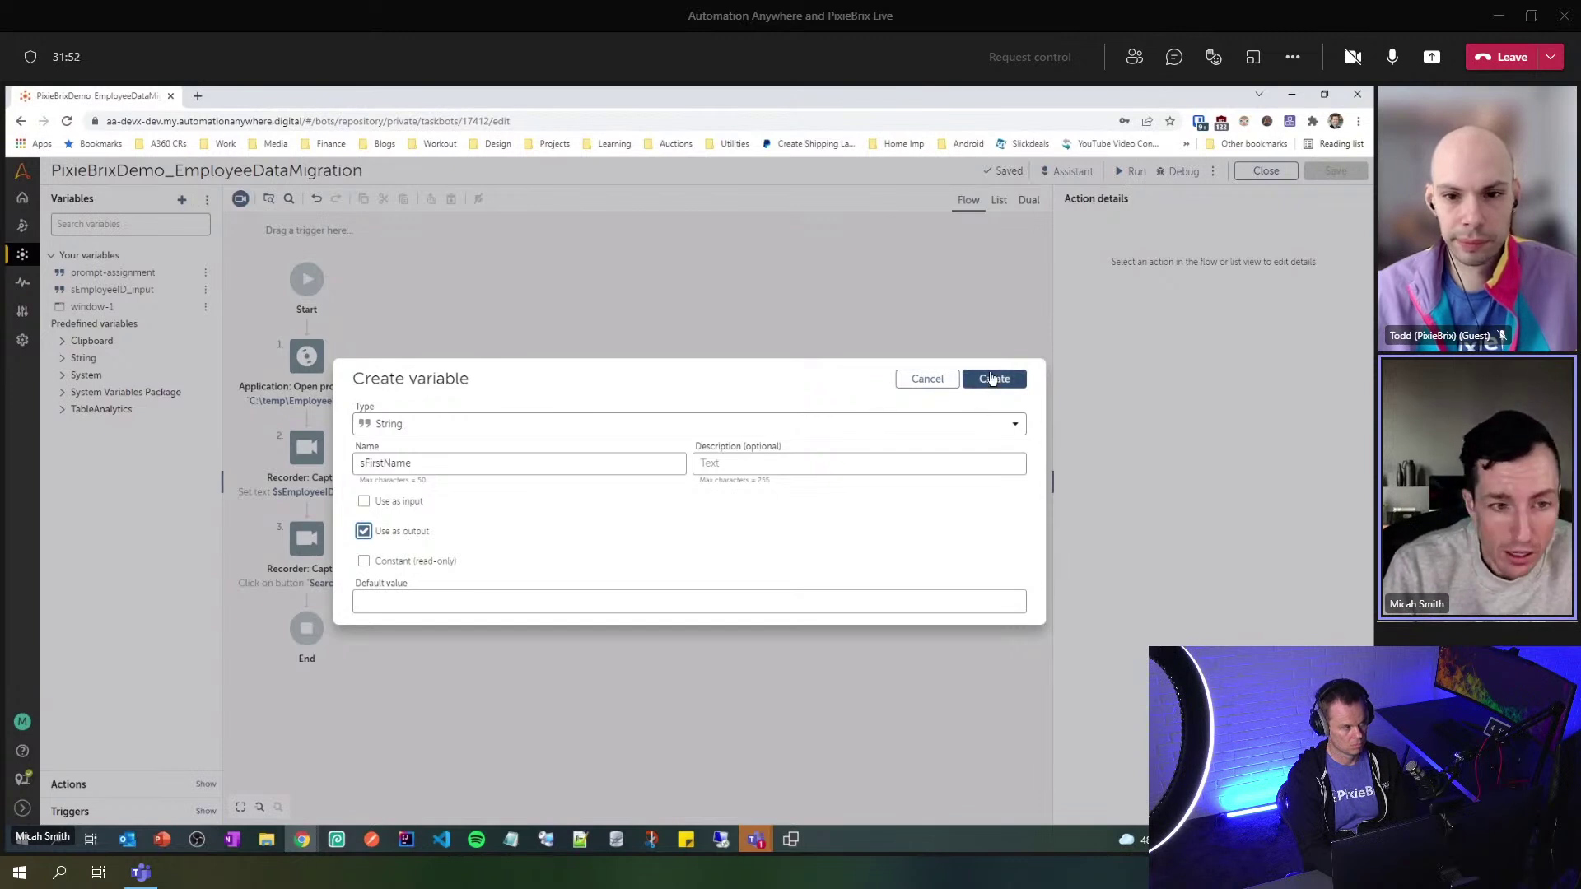
pyautogui.click(531, 462)
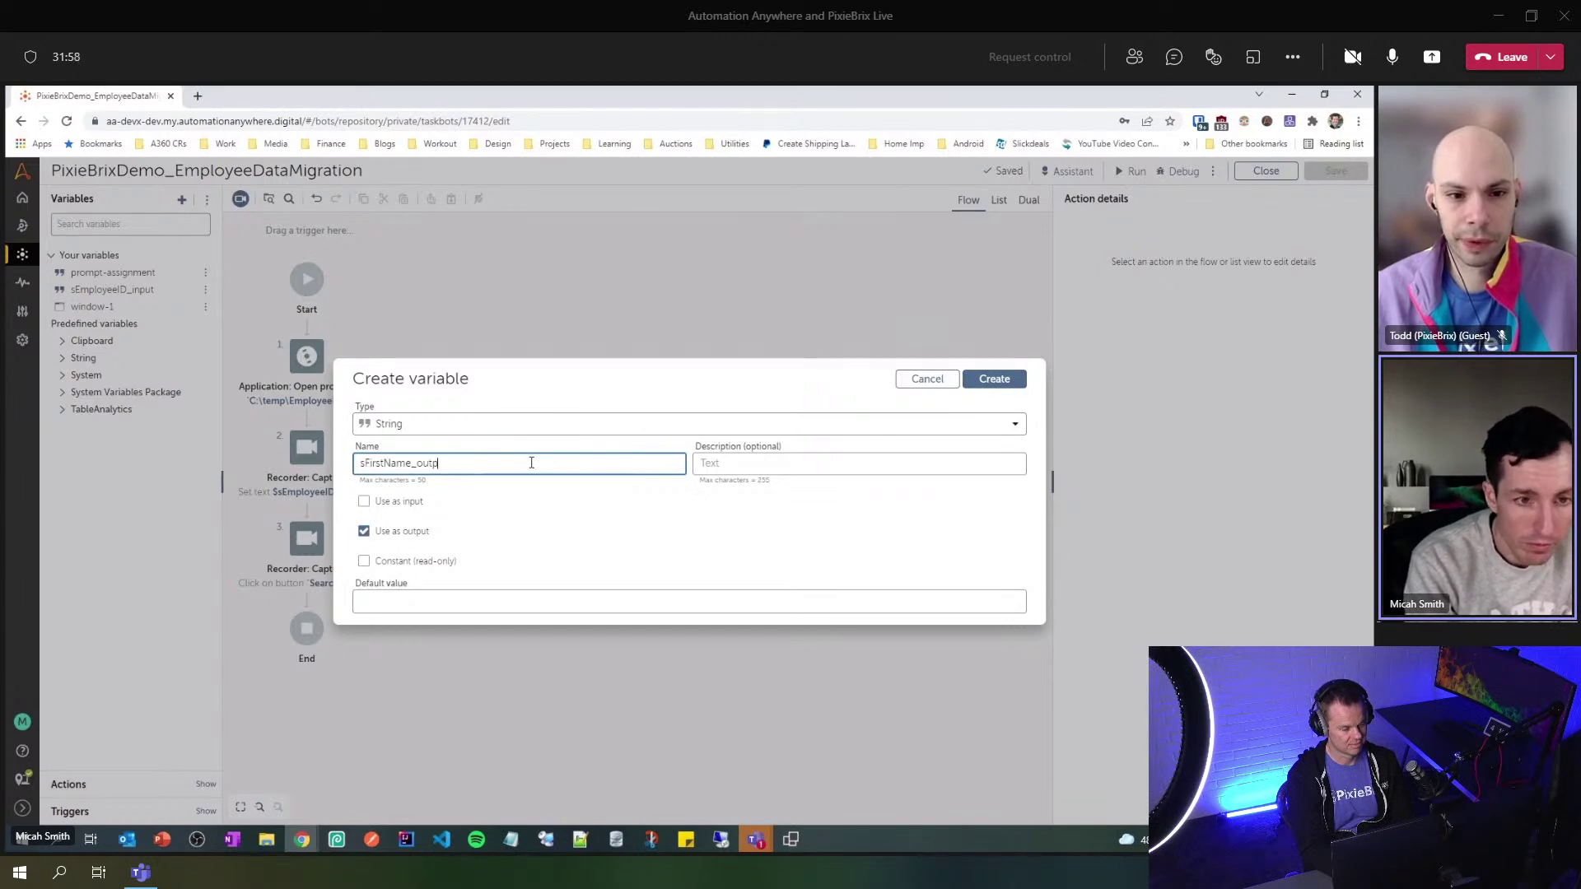
pyautogui.write('ut')
pyautogui.click(979, 380)
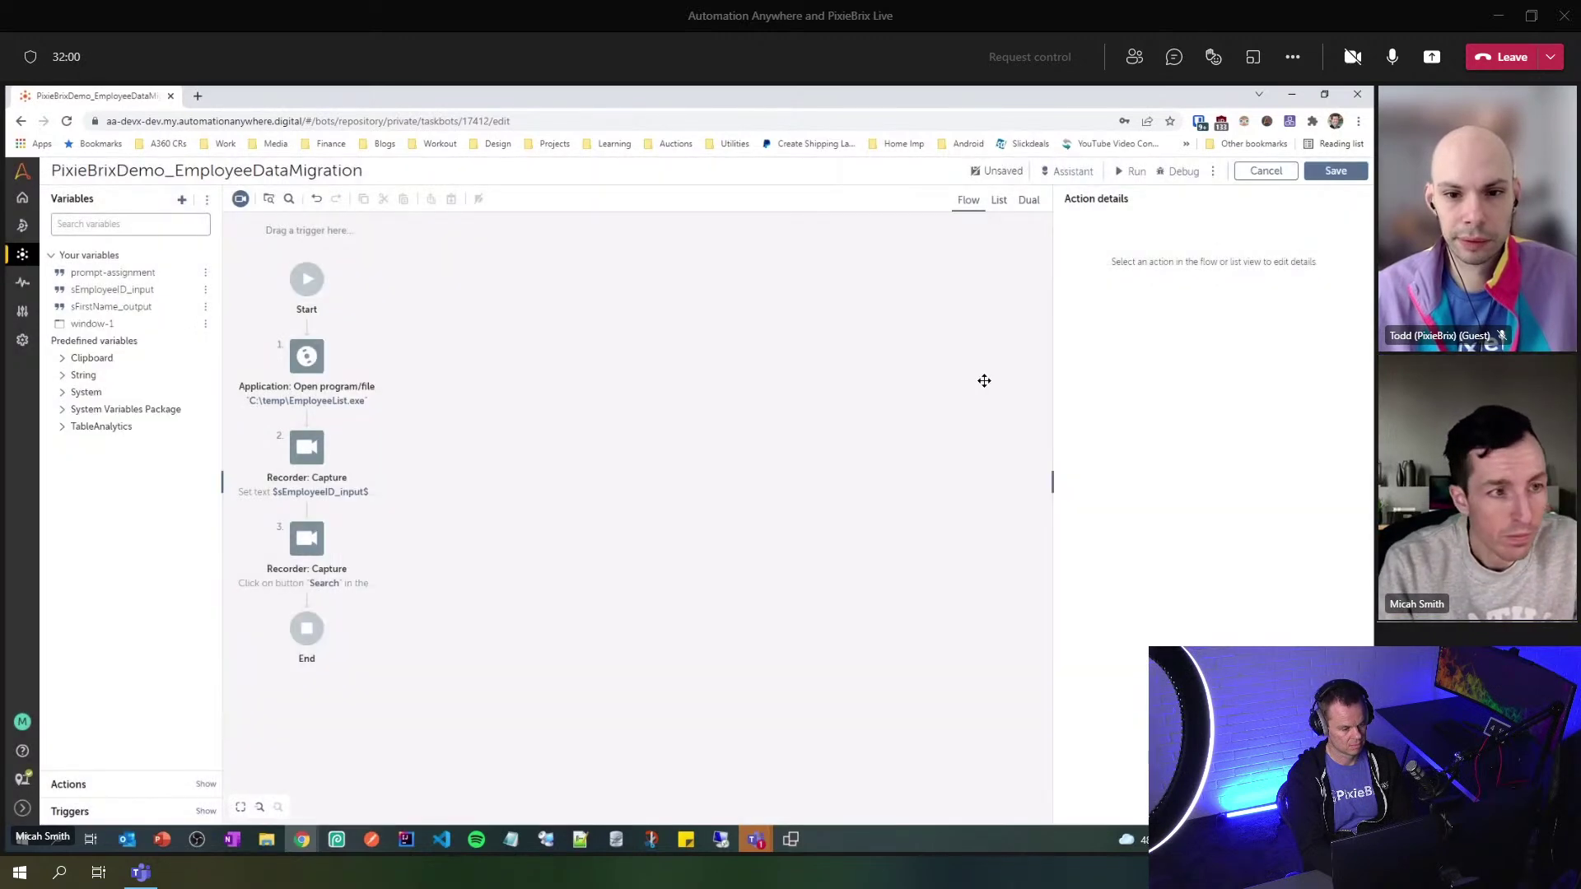
# - Create the String output variable sLastName_output
pyautogui.click(182, 200)
pyautogui.write('sLastName_')
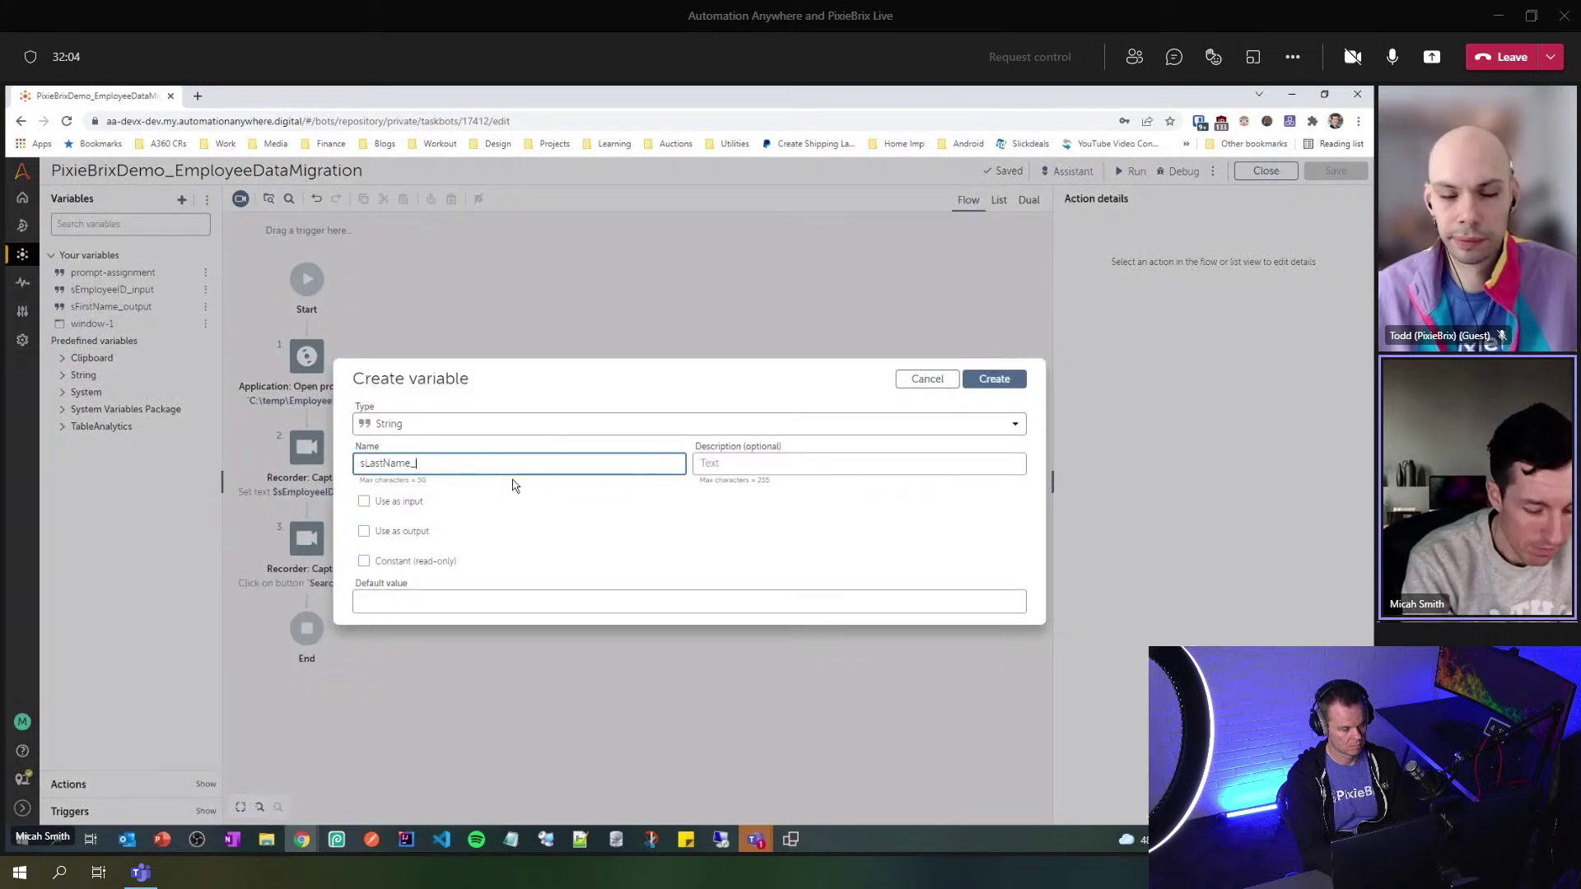
pyautogui.write('output')
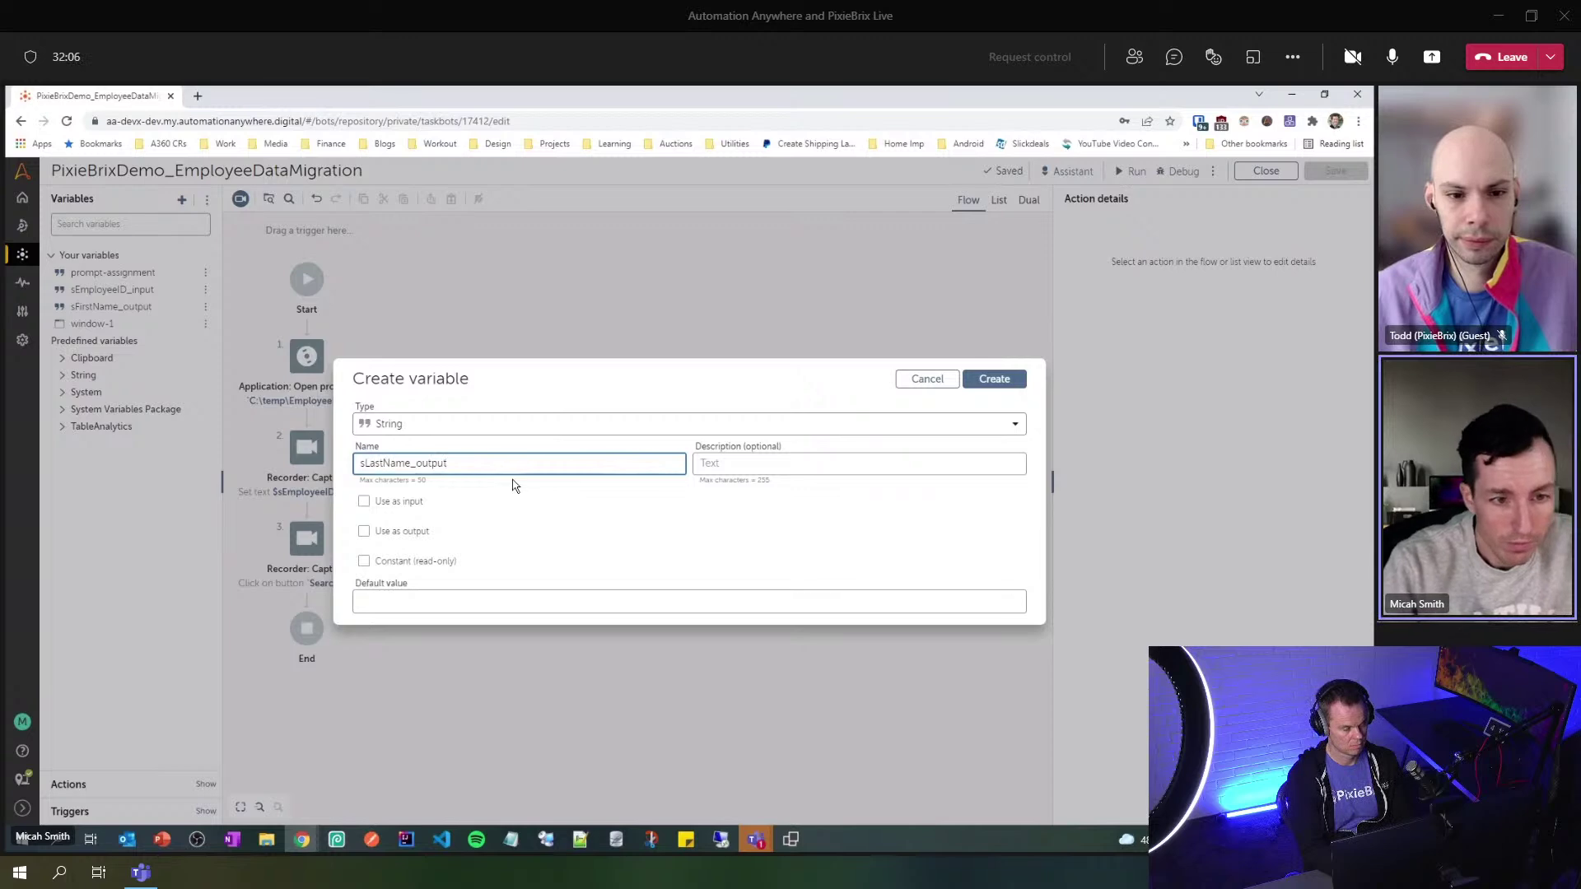
pyautogui.click(394, 539)
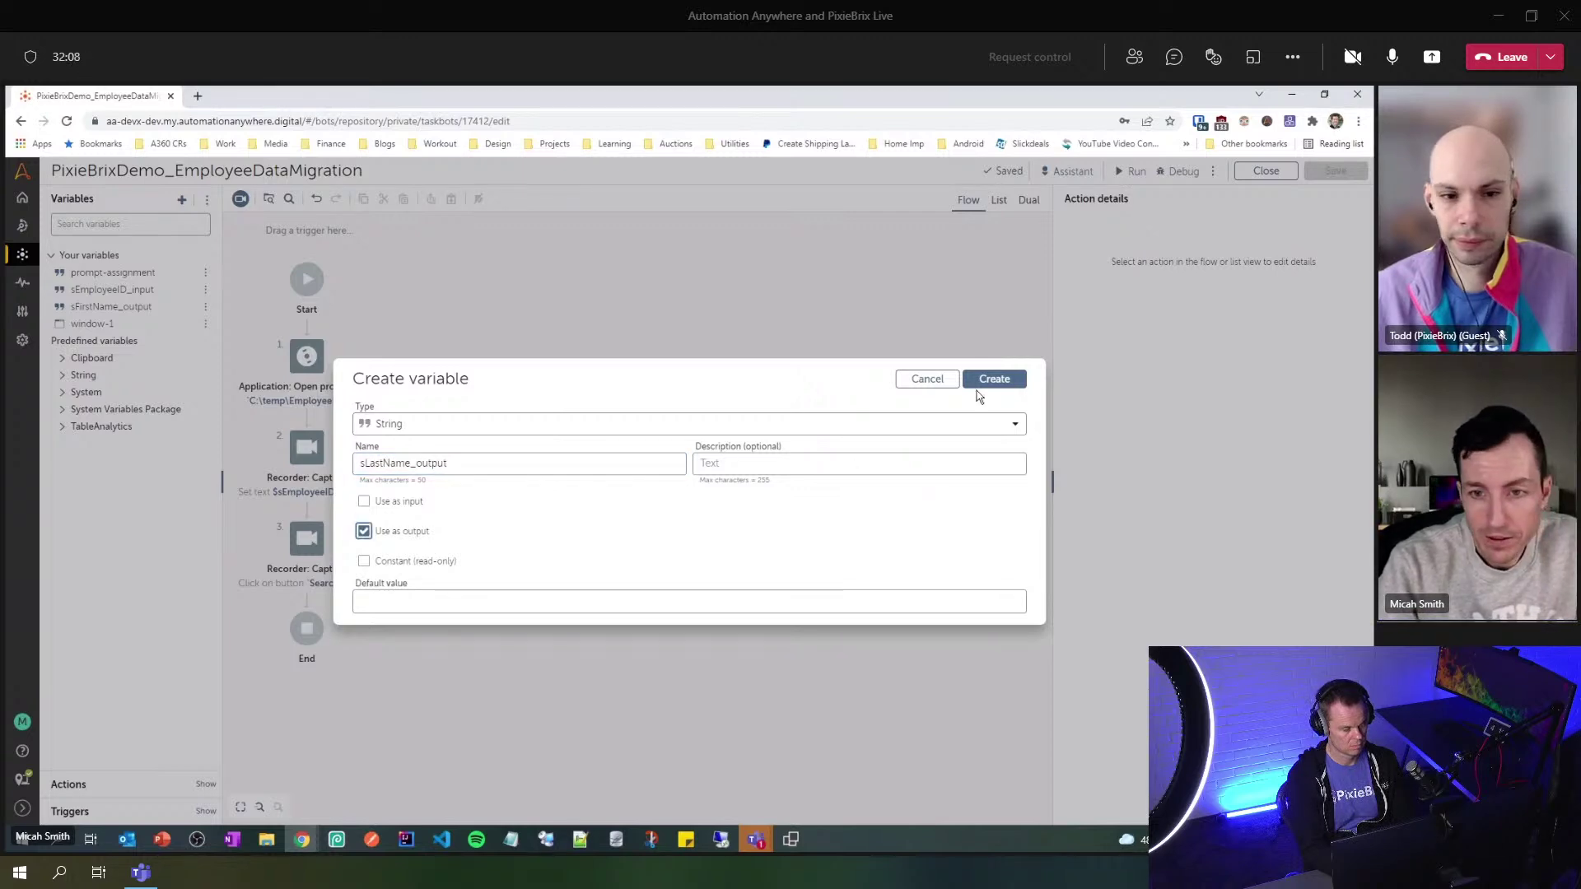
pyautogui.click(984, 382)
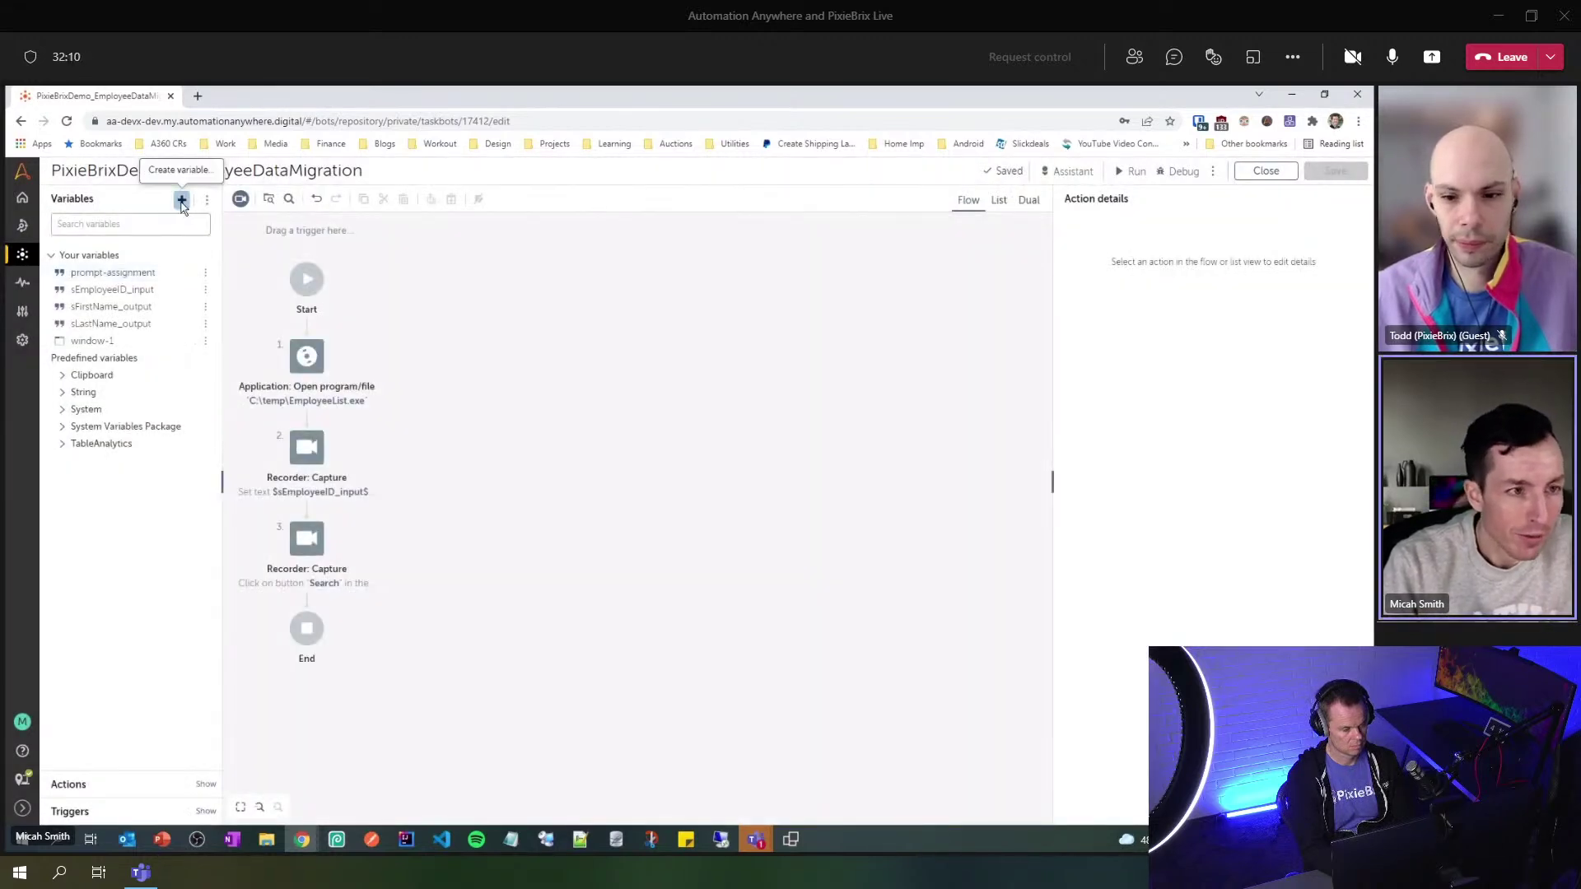
# - Create the String output variable sEmailAddress_output
pyautogui.click(182, 201)
pyautogui.write('s')
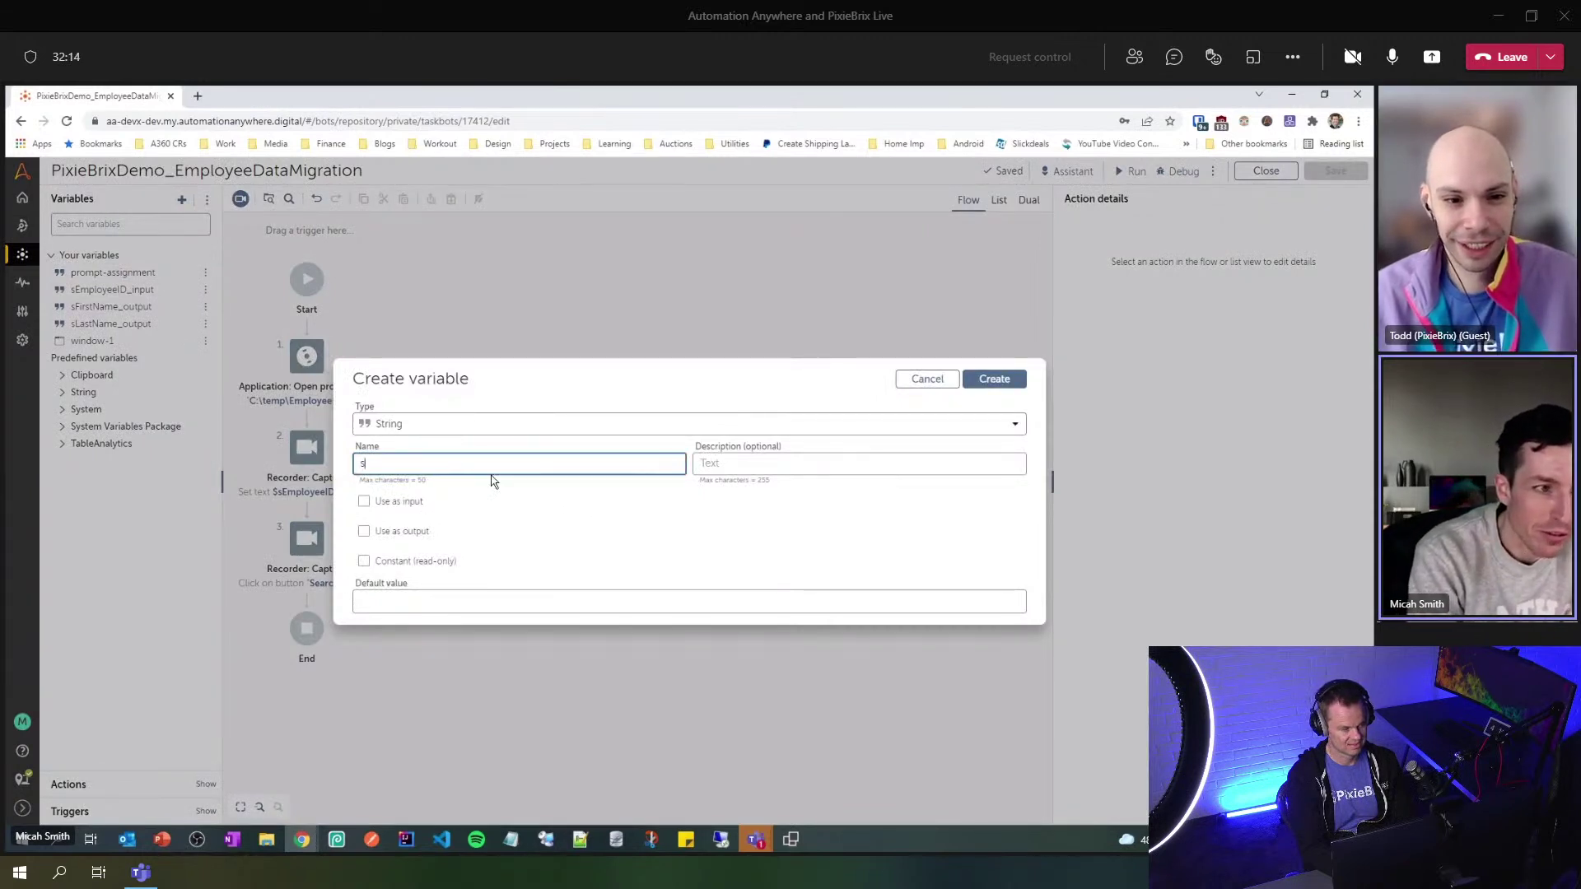
pyautogui.write('EmailAddress')
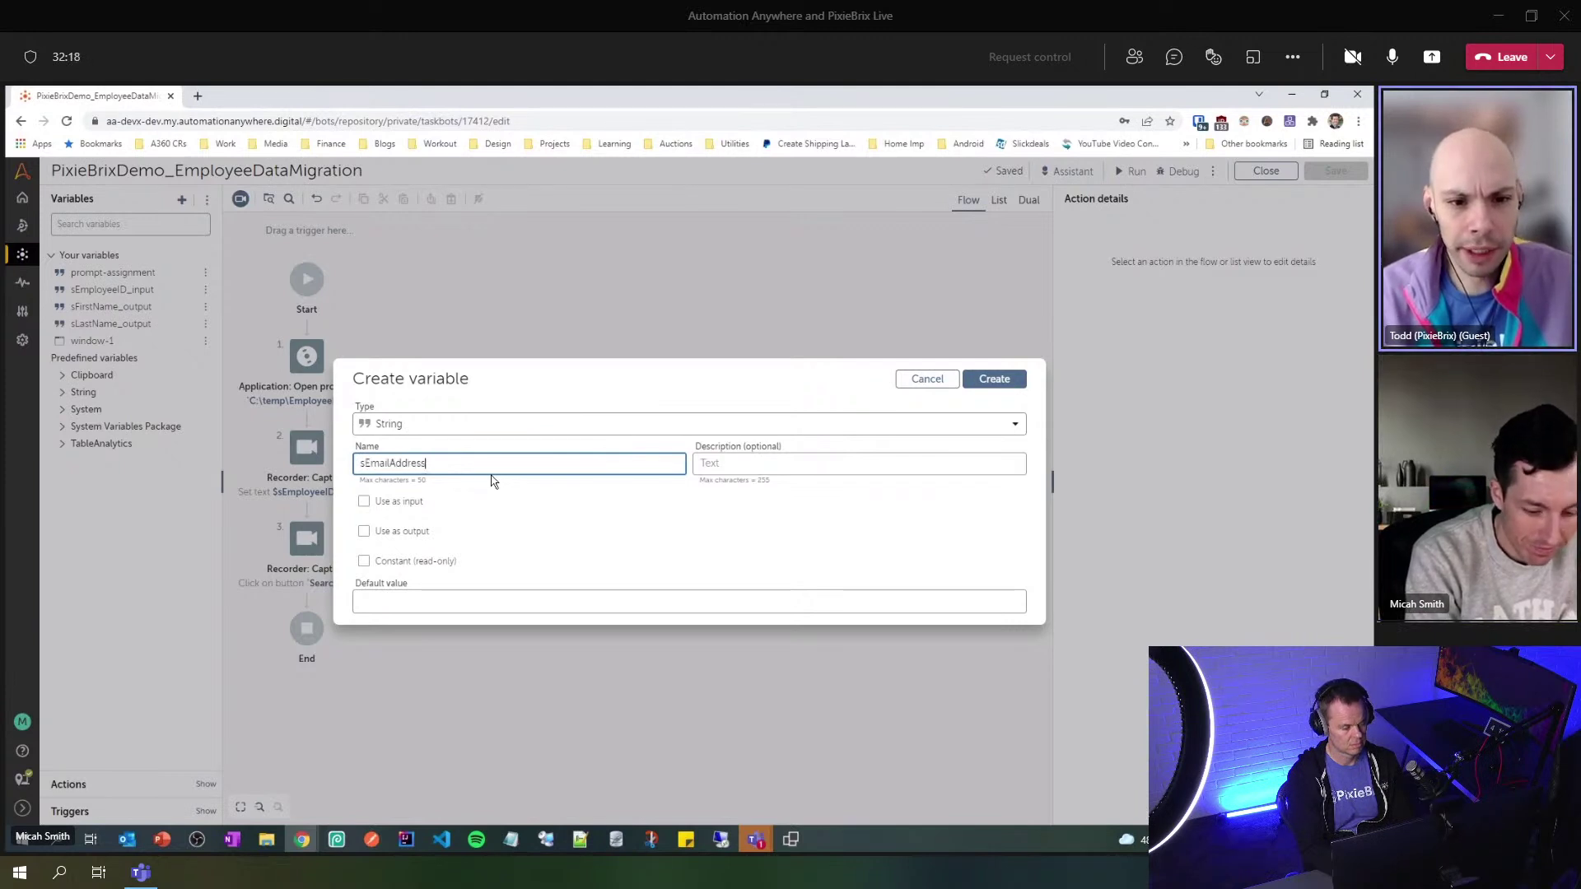
pyautogui.write('_output')
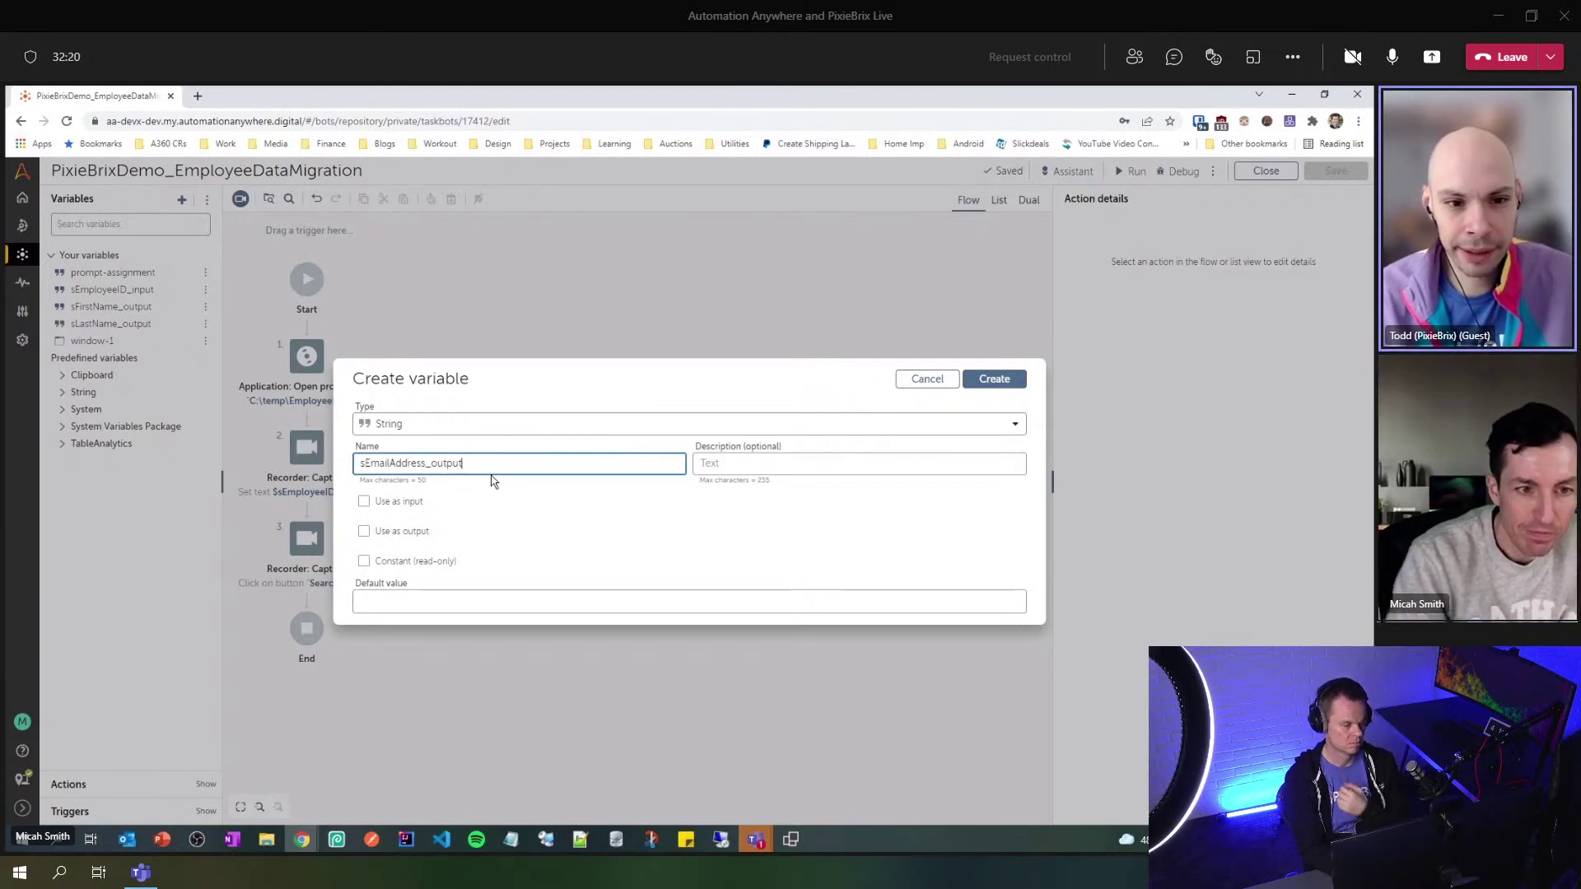
pyautogui.click(395, 534)
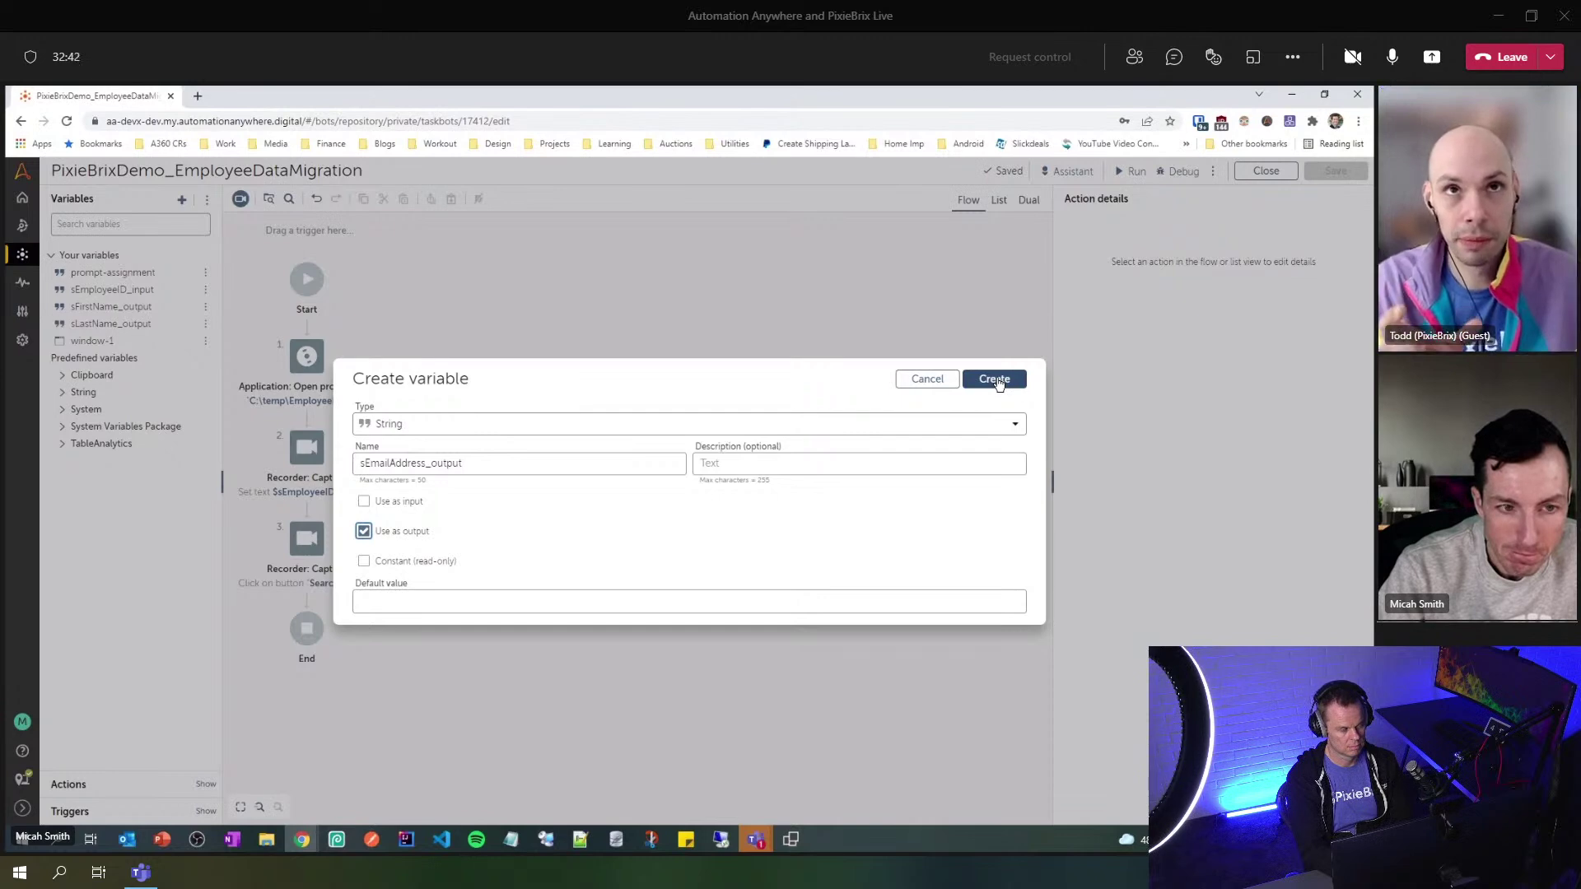
pyautogui.click(996, 381)
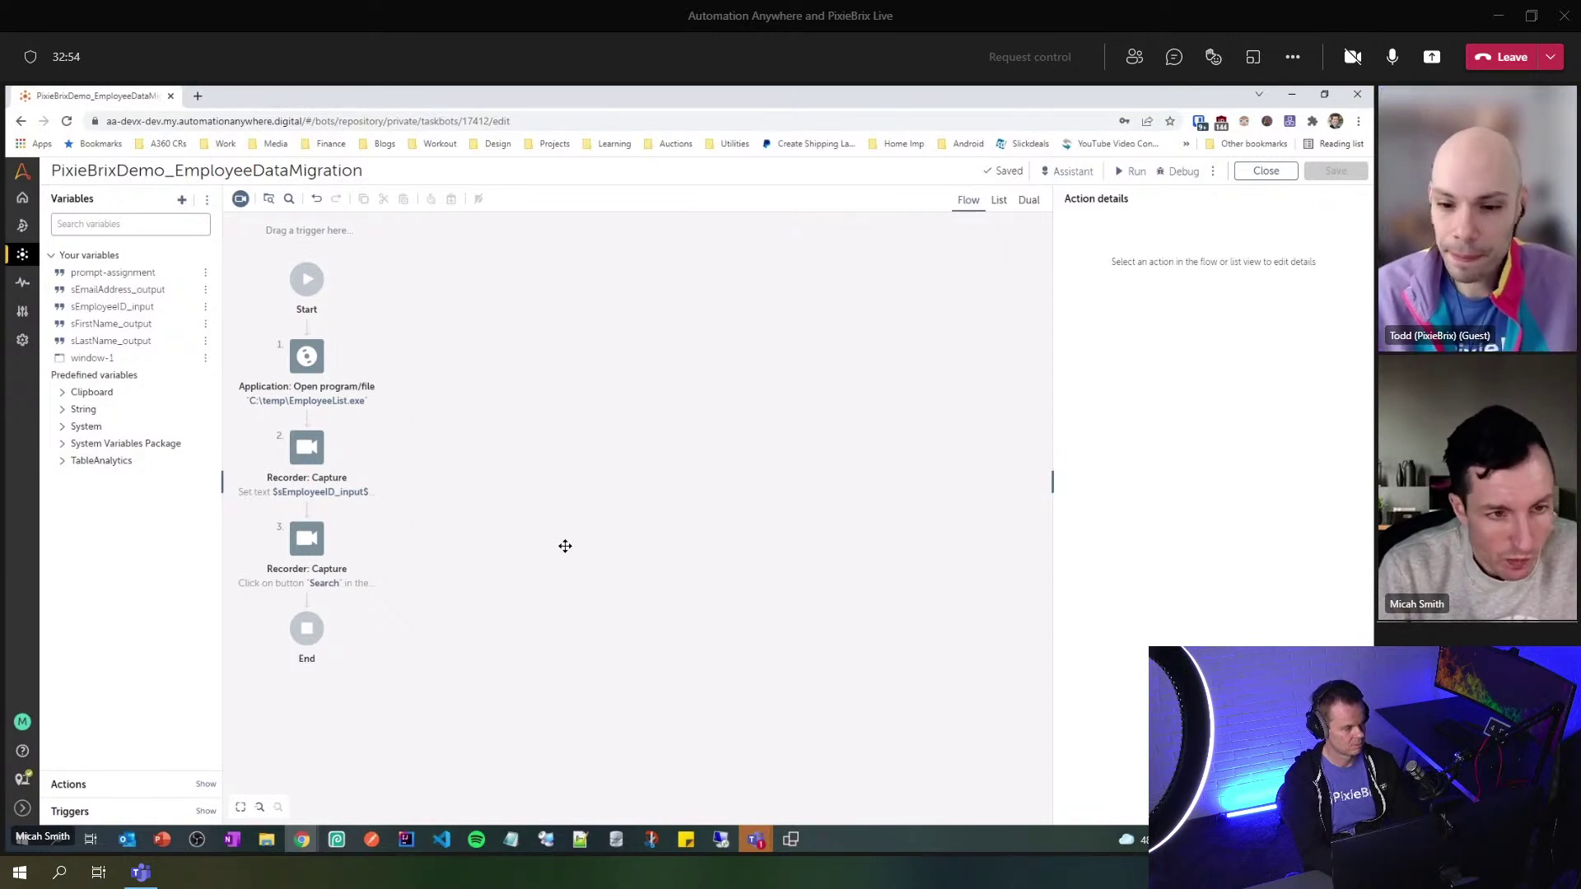
pyautogui.moveTo(565, 557); pyautogui.dragTo(600, 533)
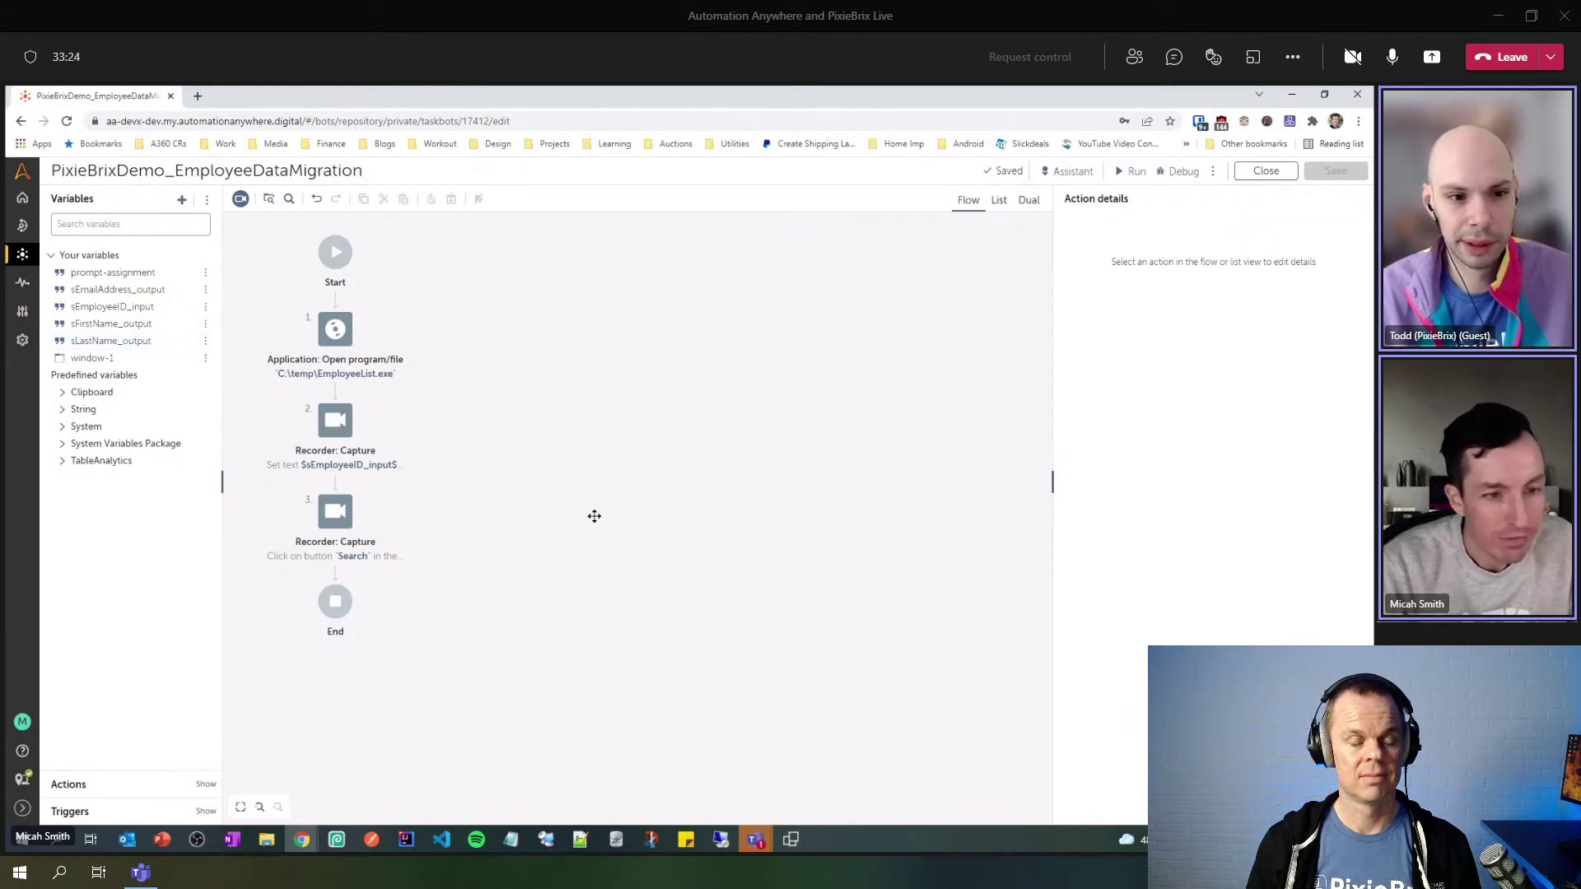
# - Nudge the flow diagram up and expand the Actions list
pyautogui.moveTo(575, 579); pyautogui.dragTo(602, 518)
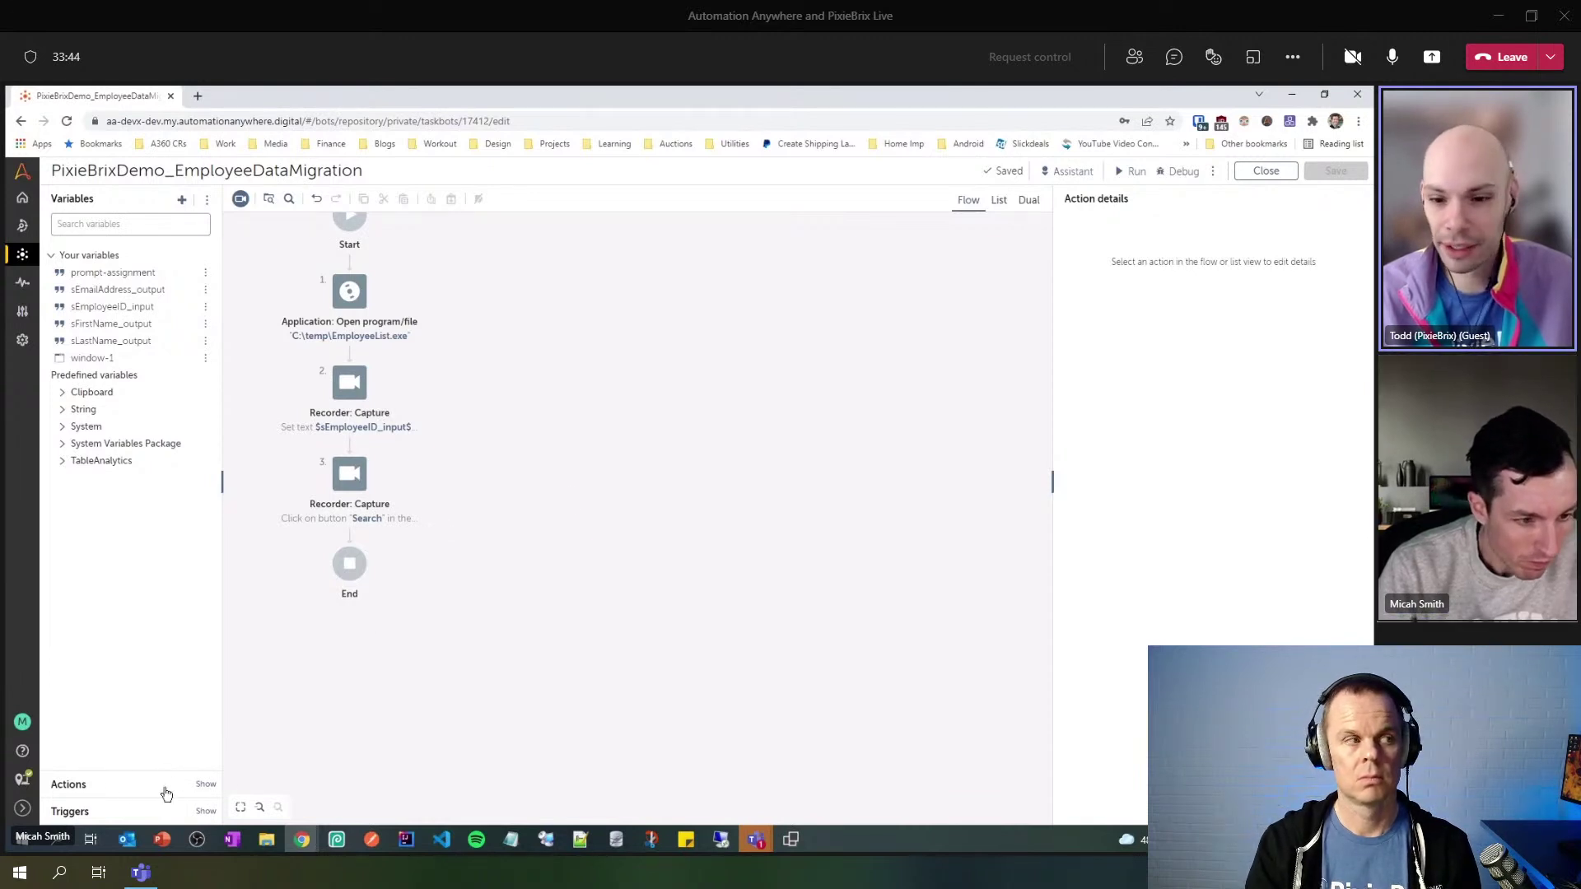
pyautogui.click(123, 793)
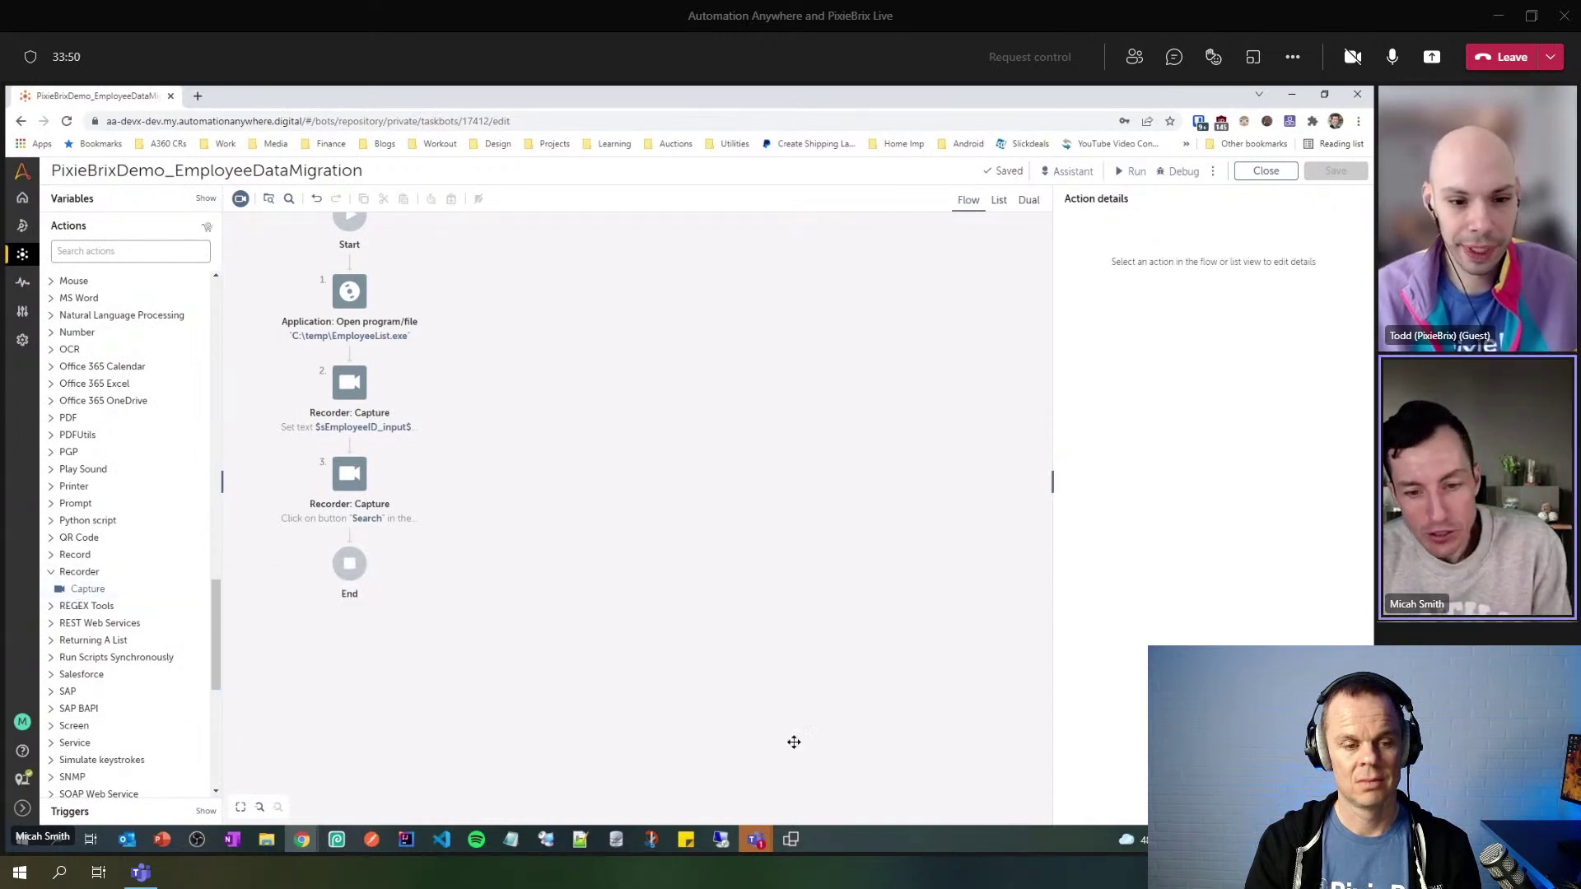
# - Add a Capture step as step 4 on the Employee Database window, capturing the whole window
pyautogui.click(795, 840)
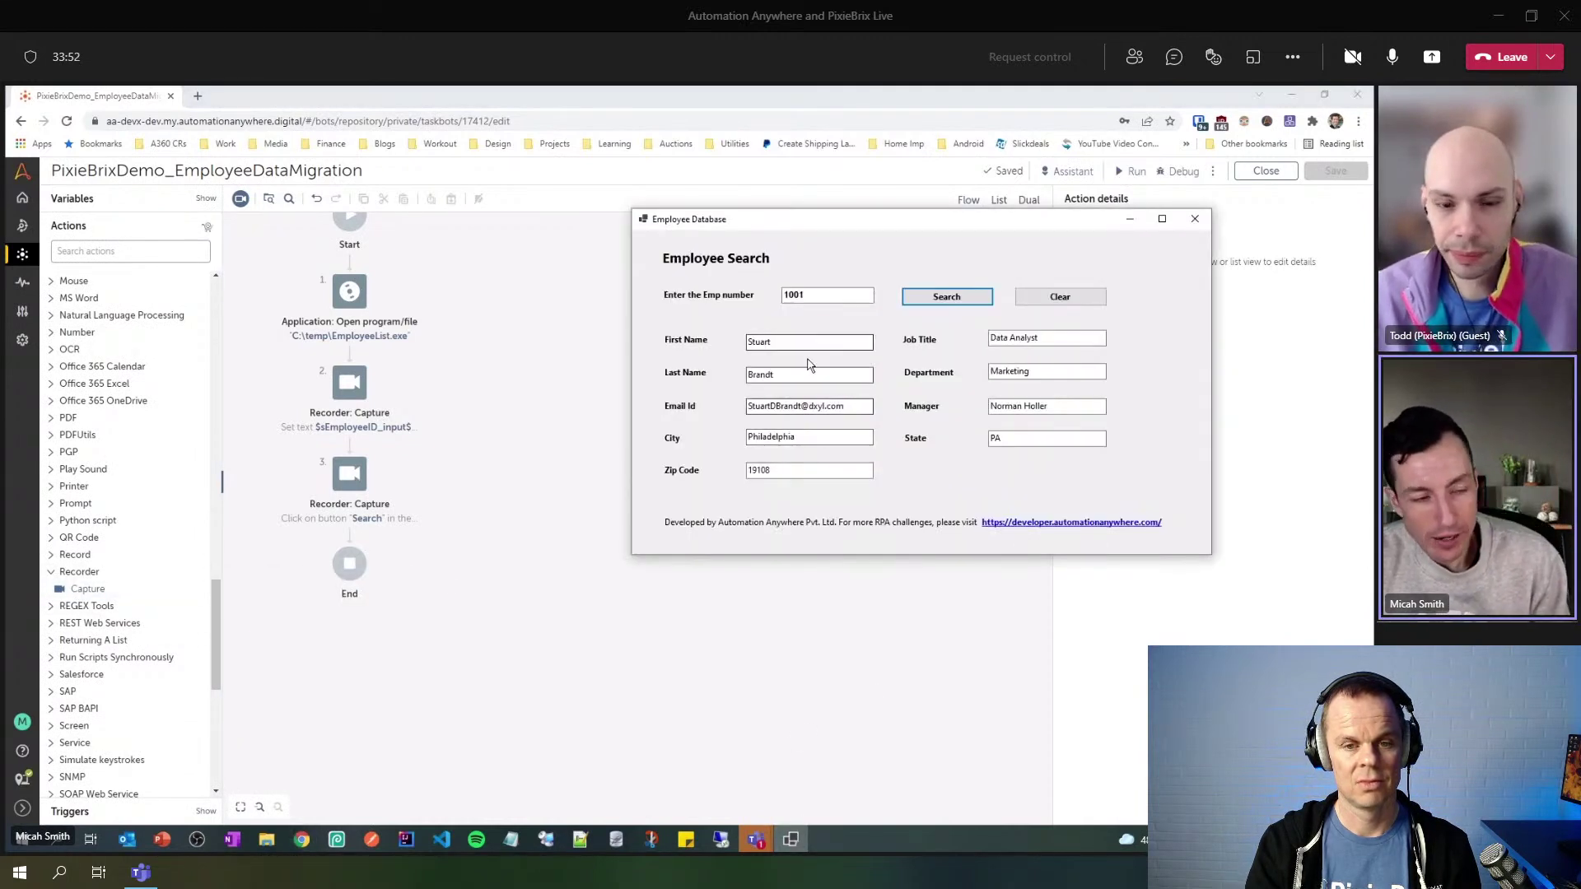
pyautogui.moveTo(87, 586); pyautogui.dragTo(390, 534)
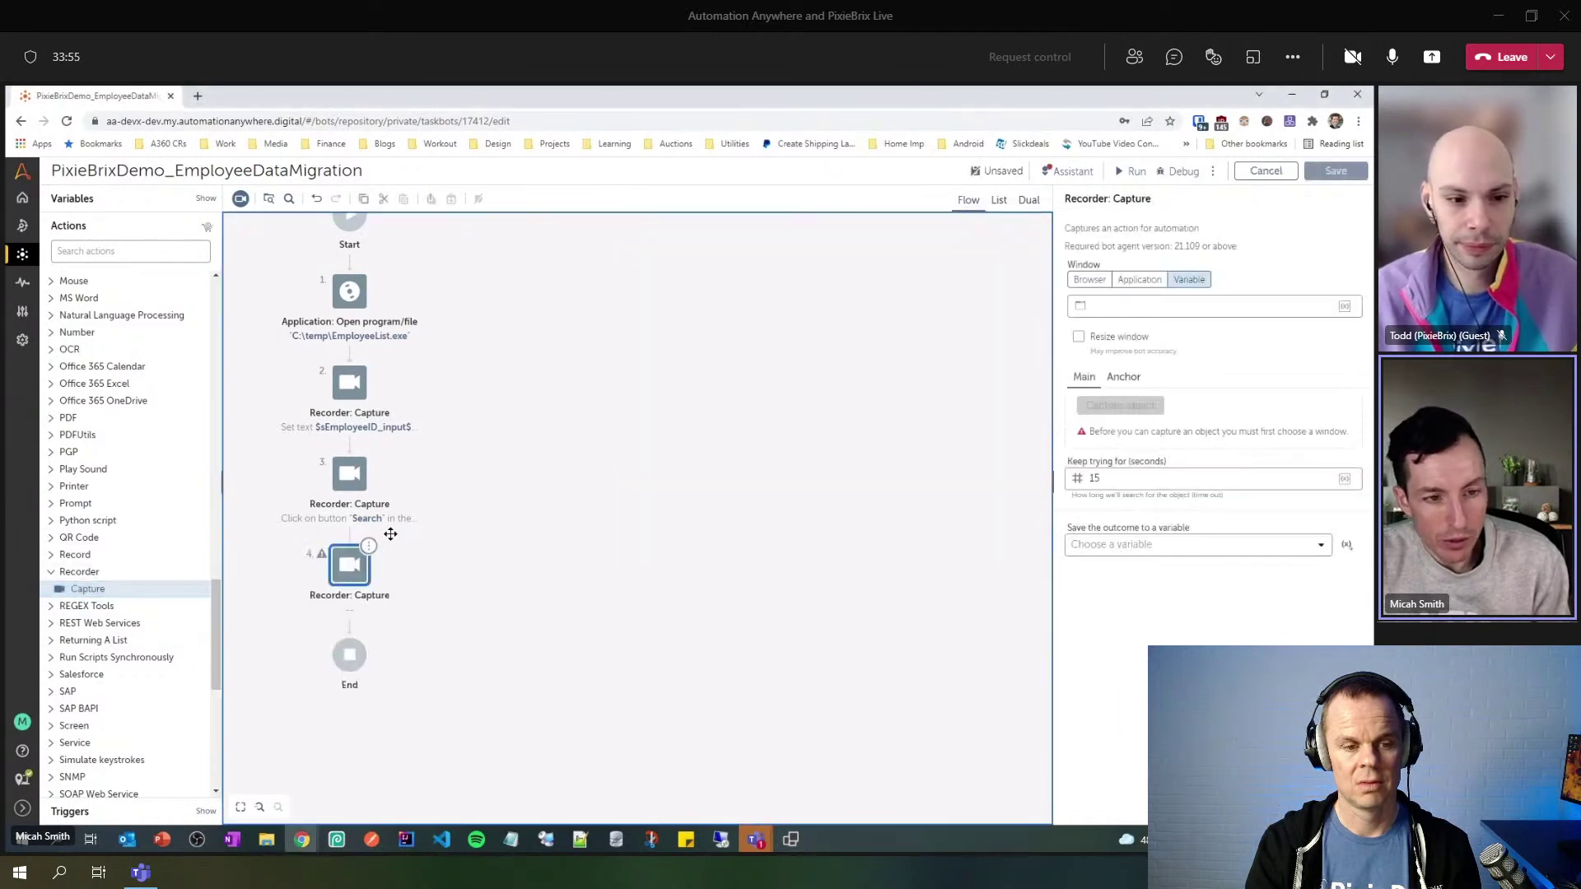
pyautogui.click(1140, 279)
pyautogui.click(1326, 306)
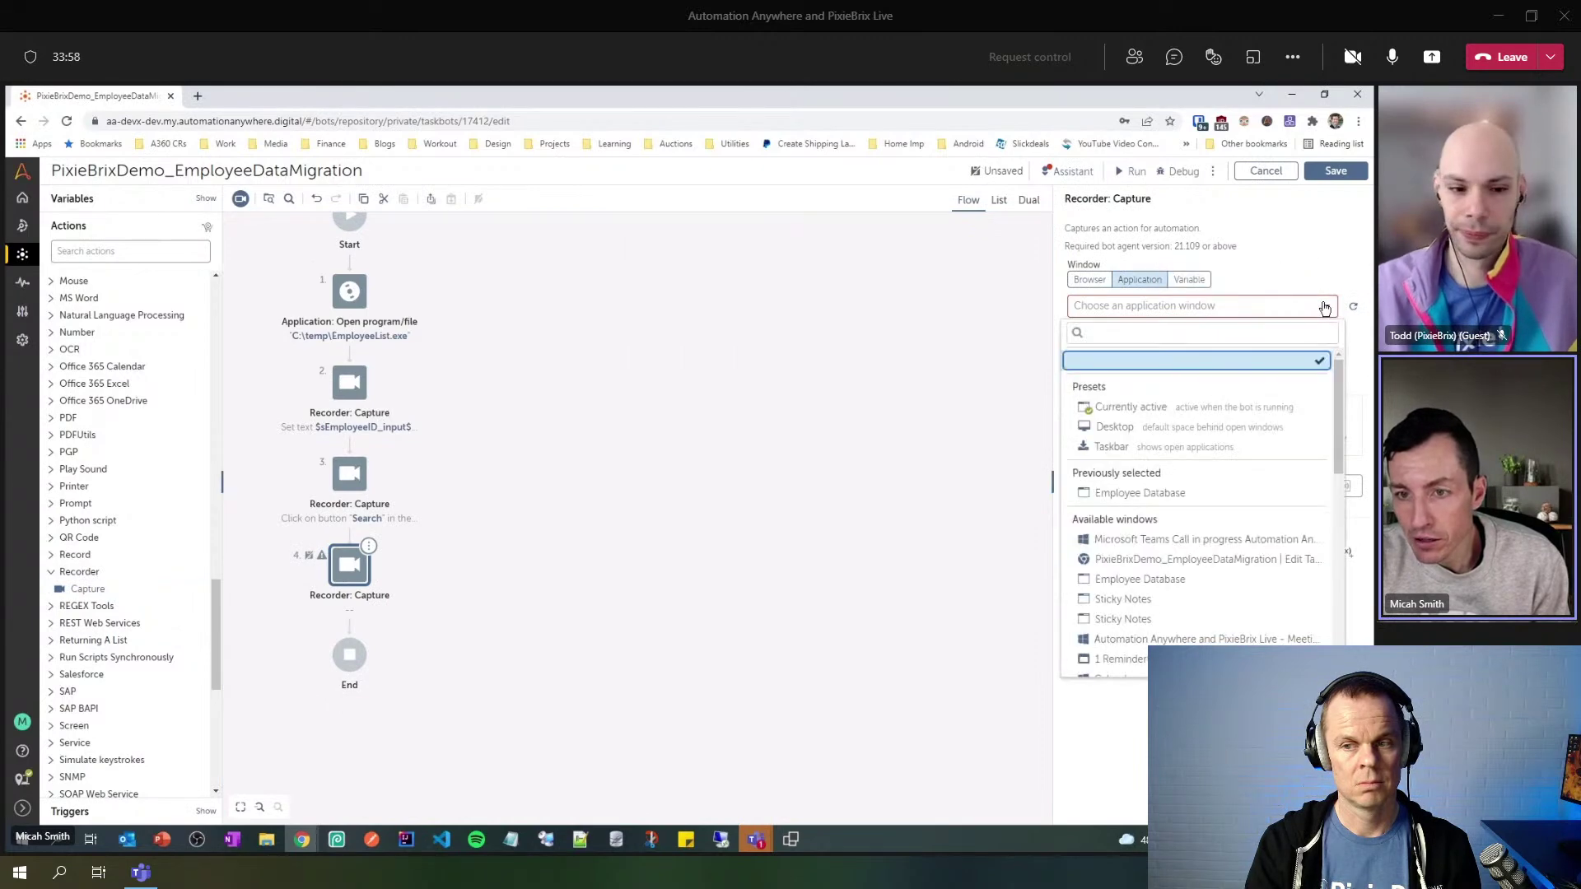
pyautogui.click(1182, 494)
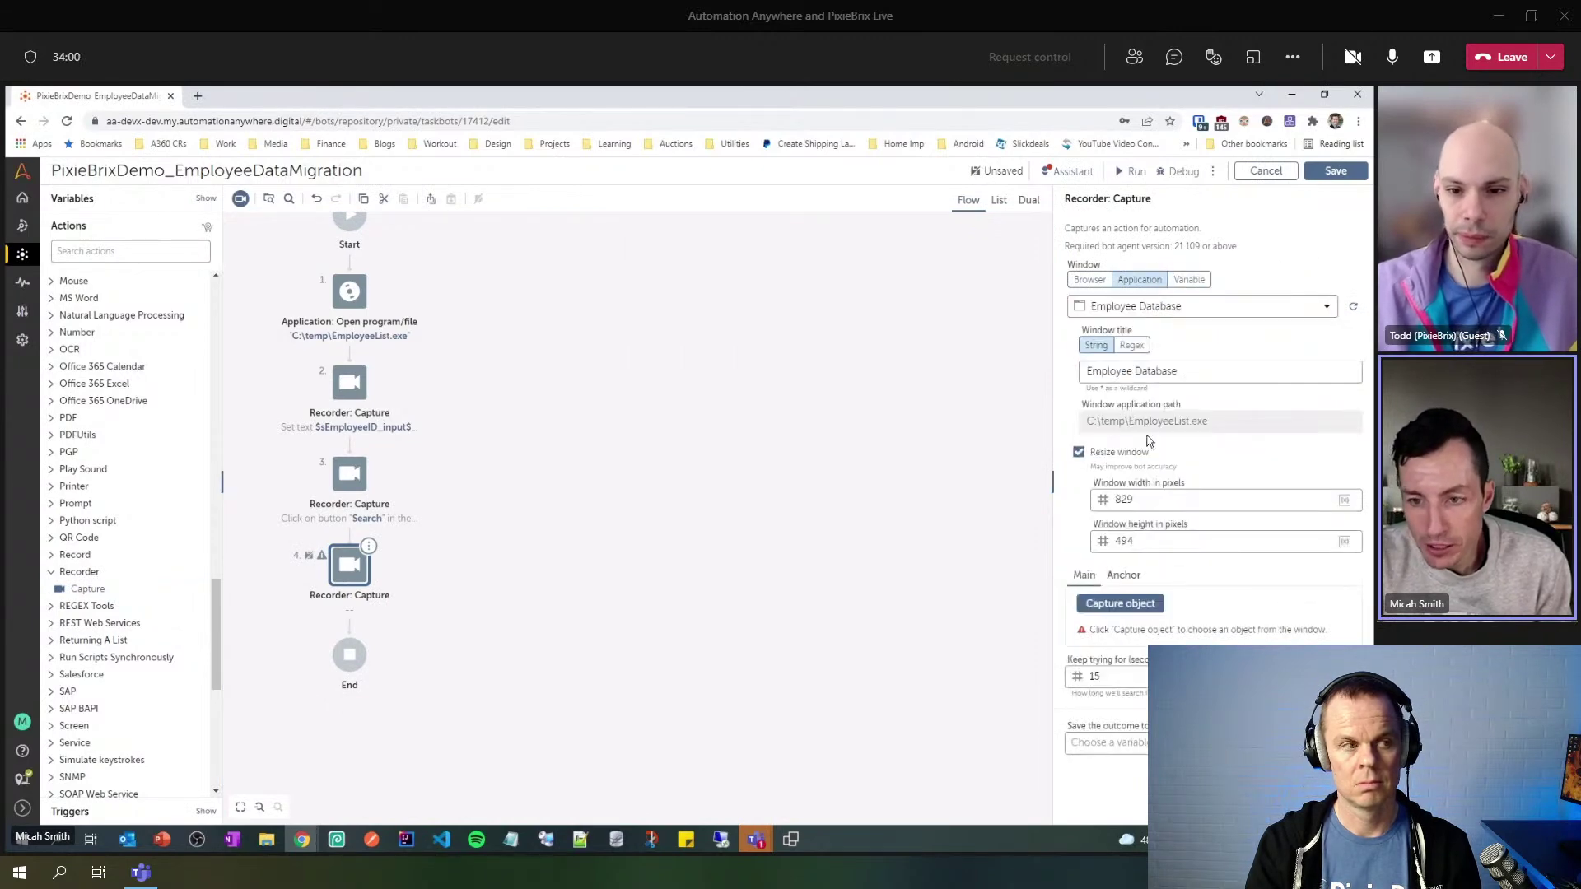
pyautogui.click(1121, 605)
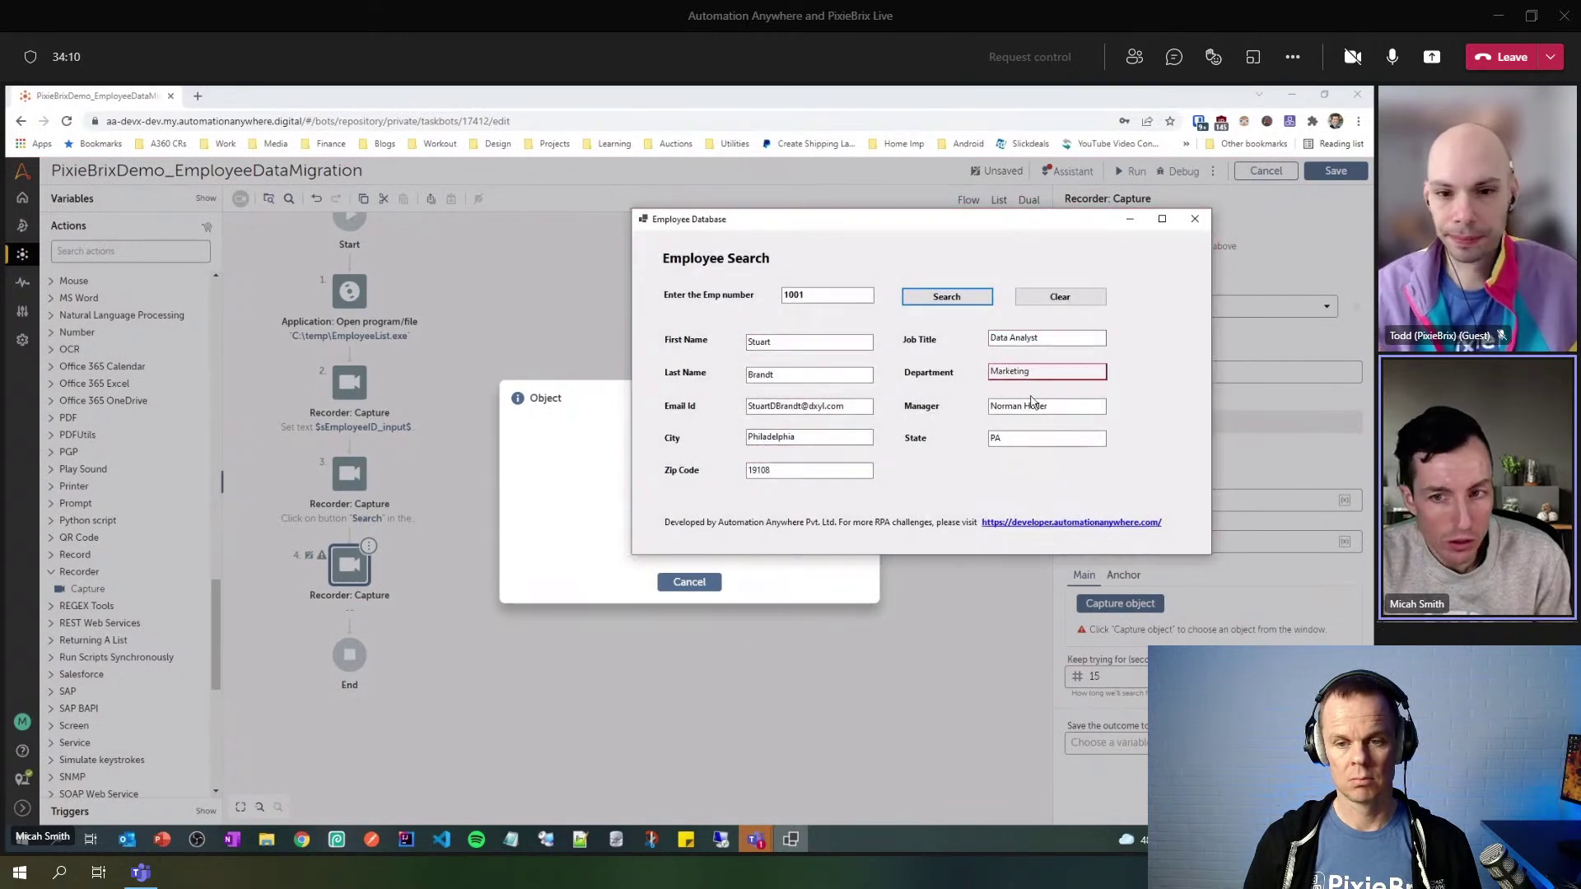
pyautogui.click(718, 329)
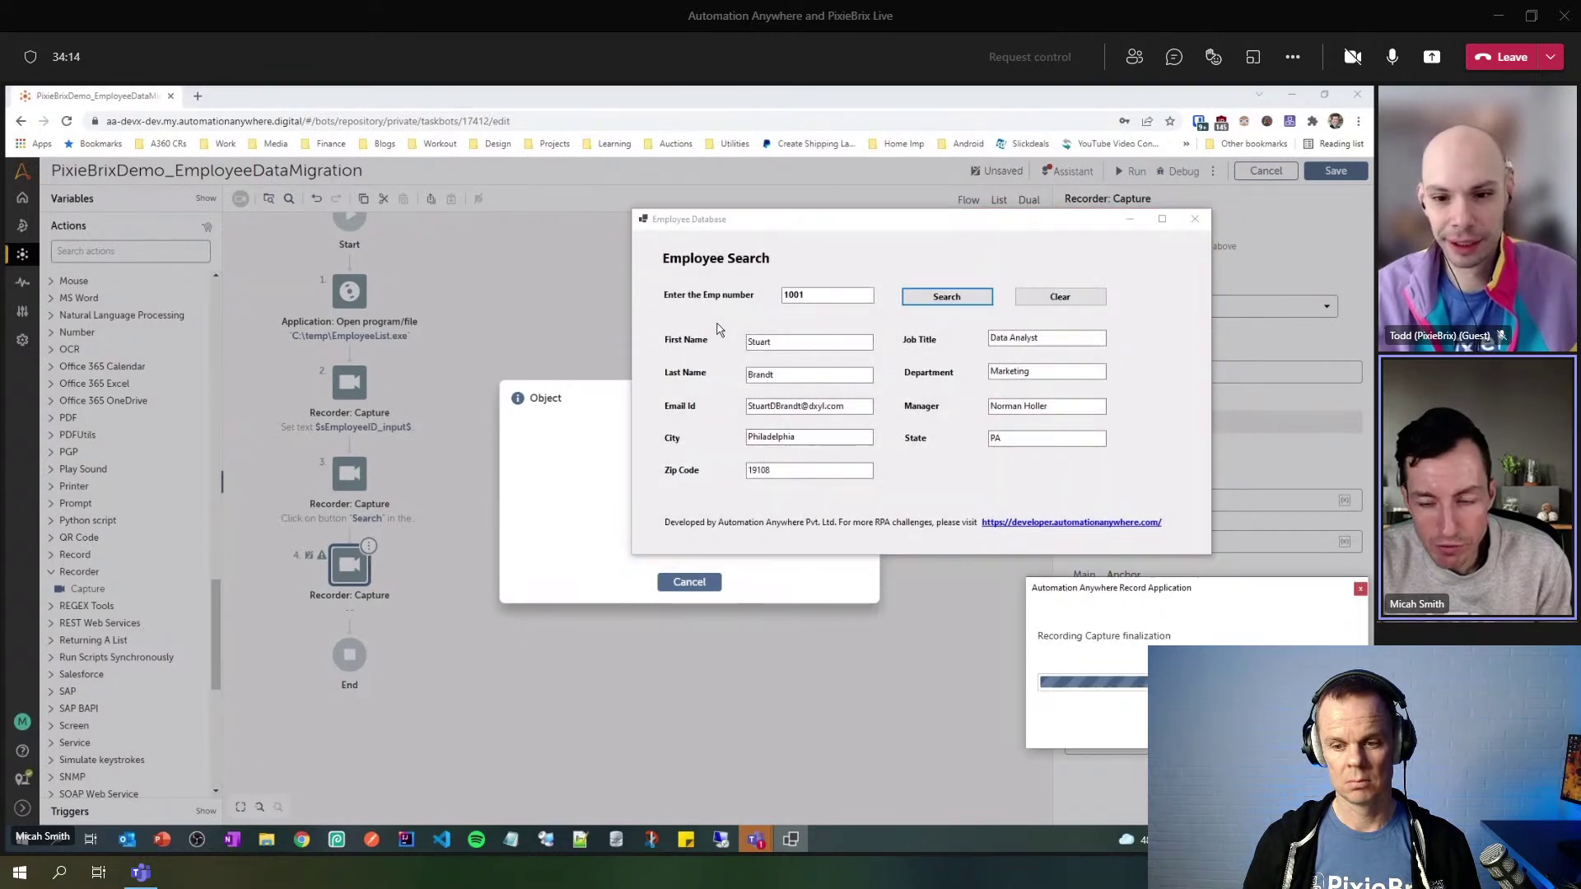
pyautogui.scroll(-3, 1202, 496)
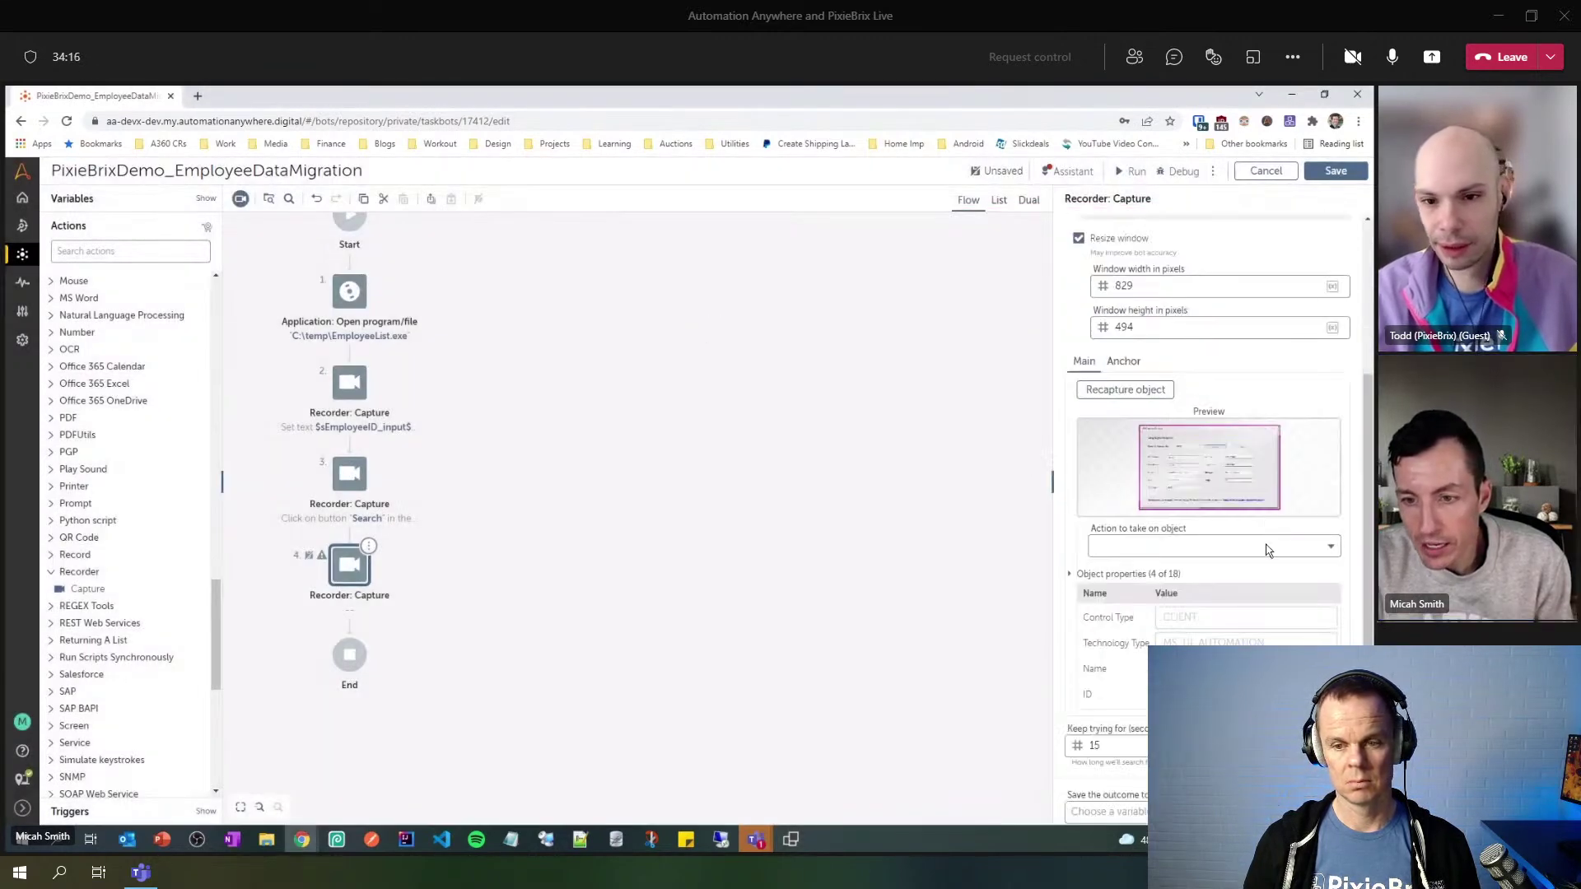
# - Set step 4 to Get all children values, storing them in new list variable lChildrenValues
pyautogui.click(1267, 547)
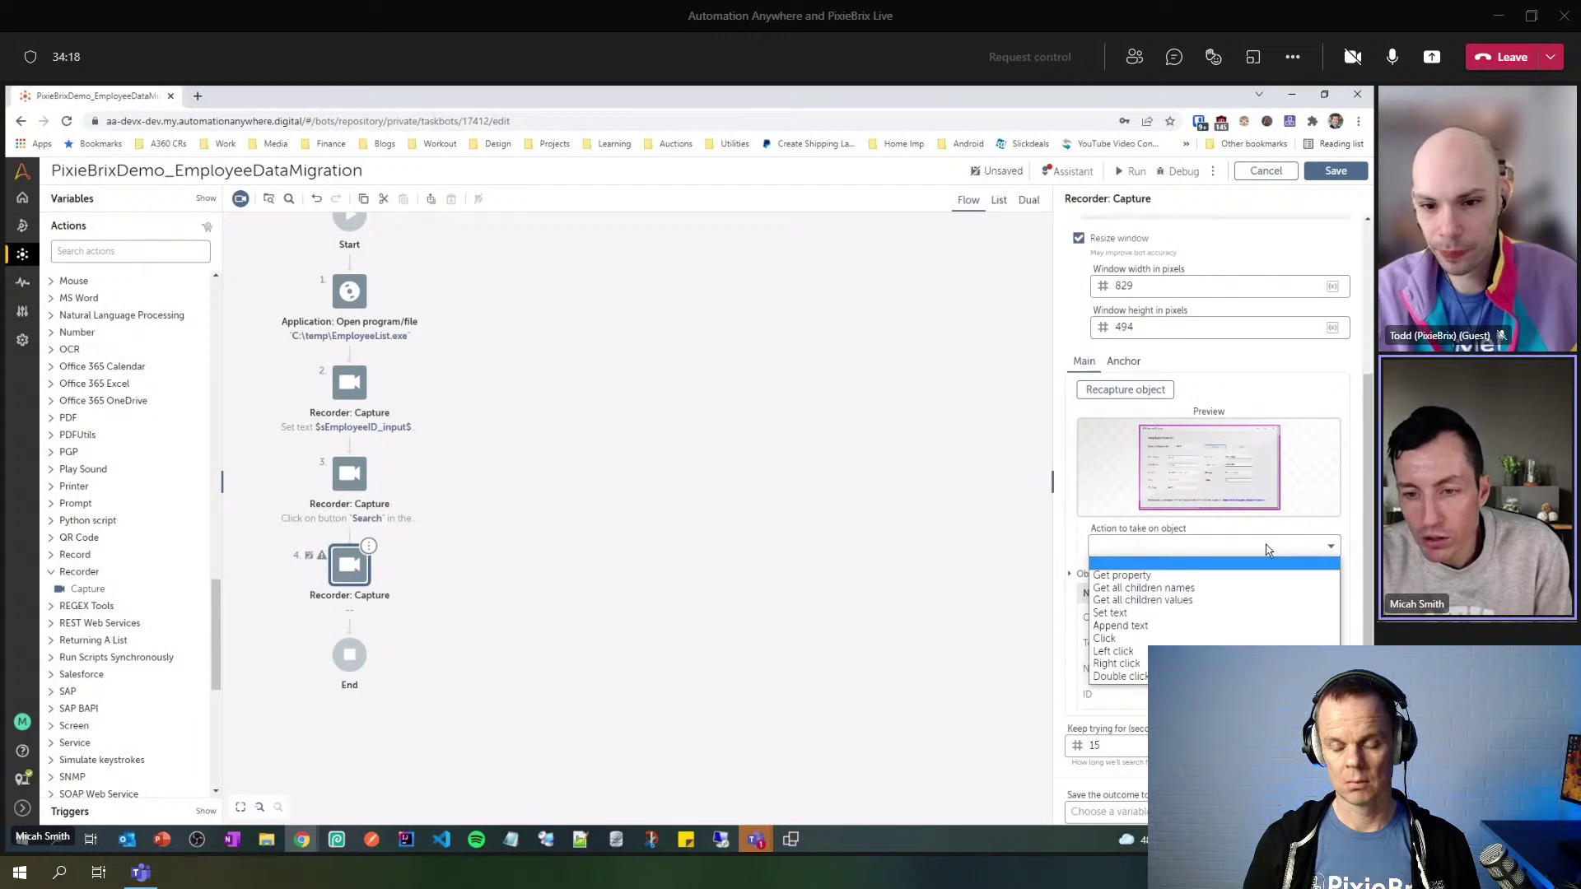
pyautogui.click(1262, 608)
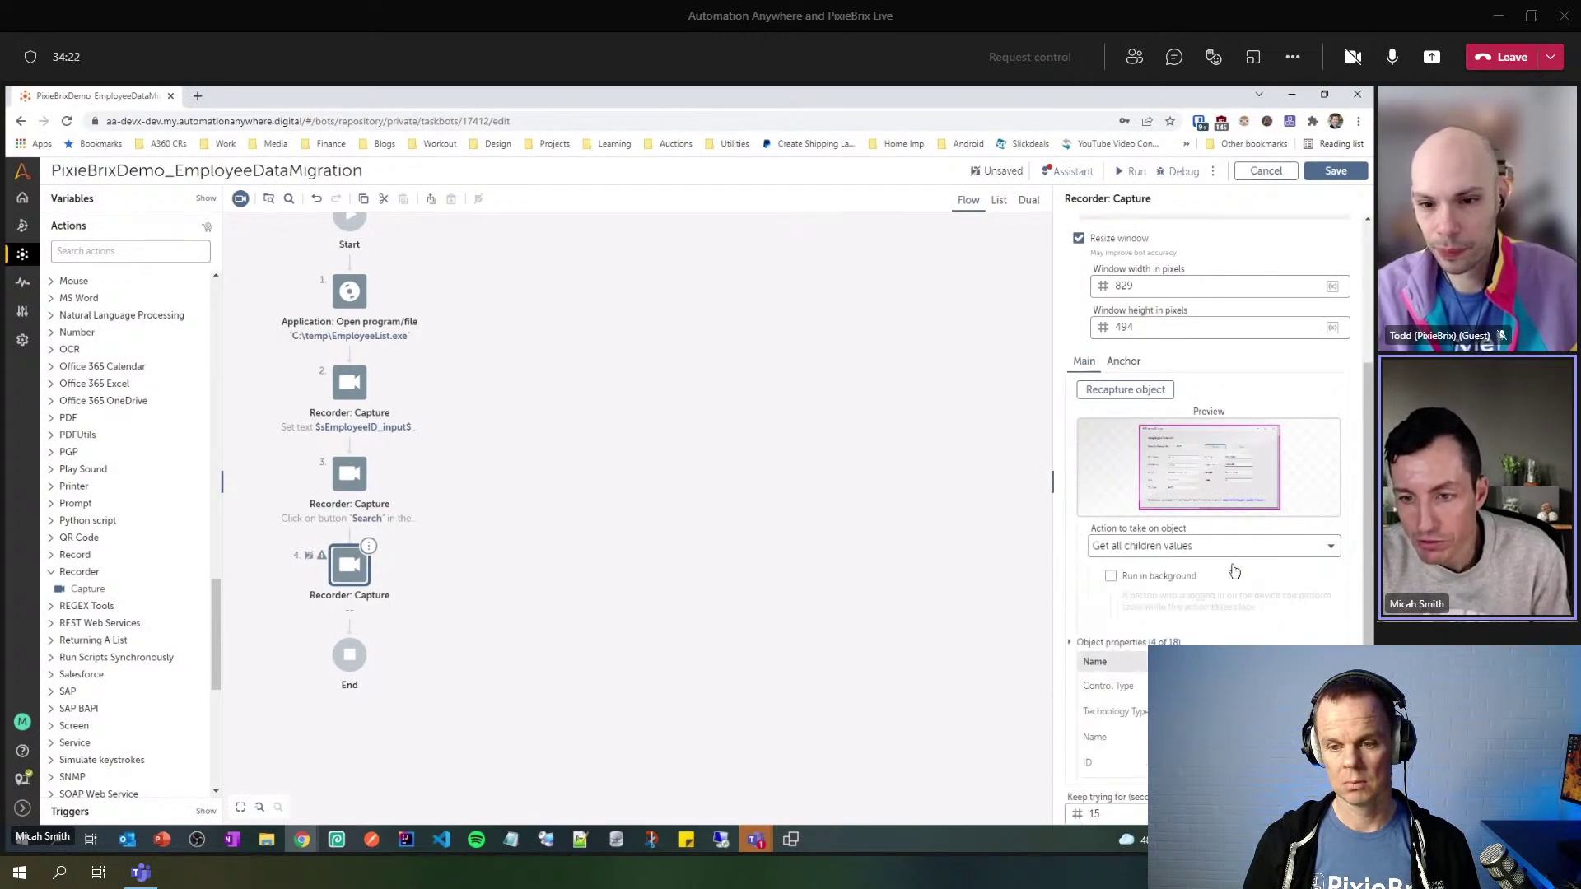
pyautogui.scroll(-1, 1265, 587)
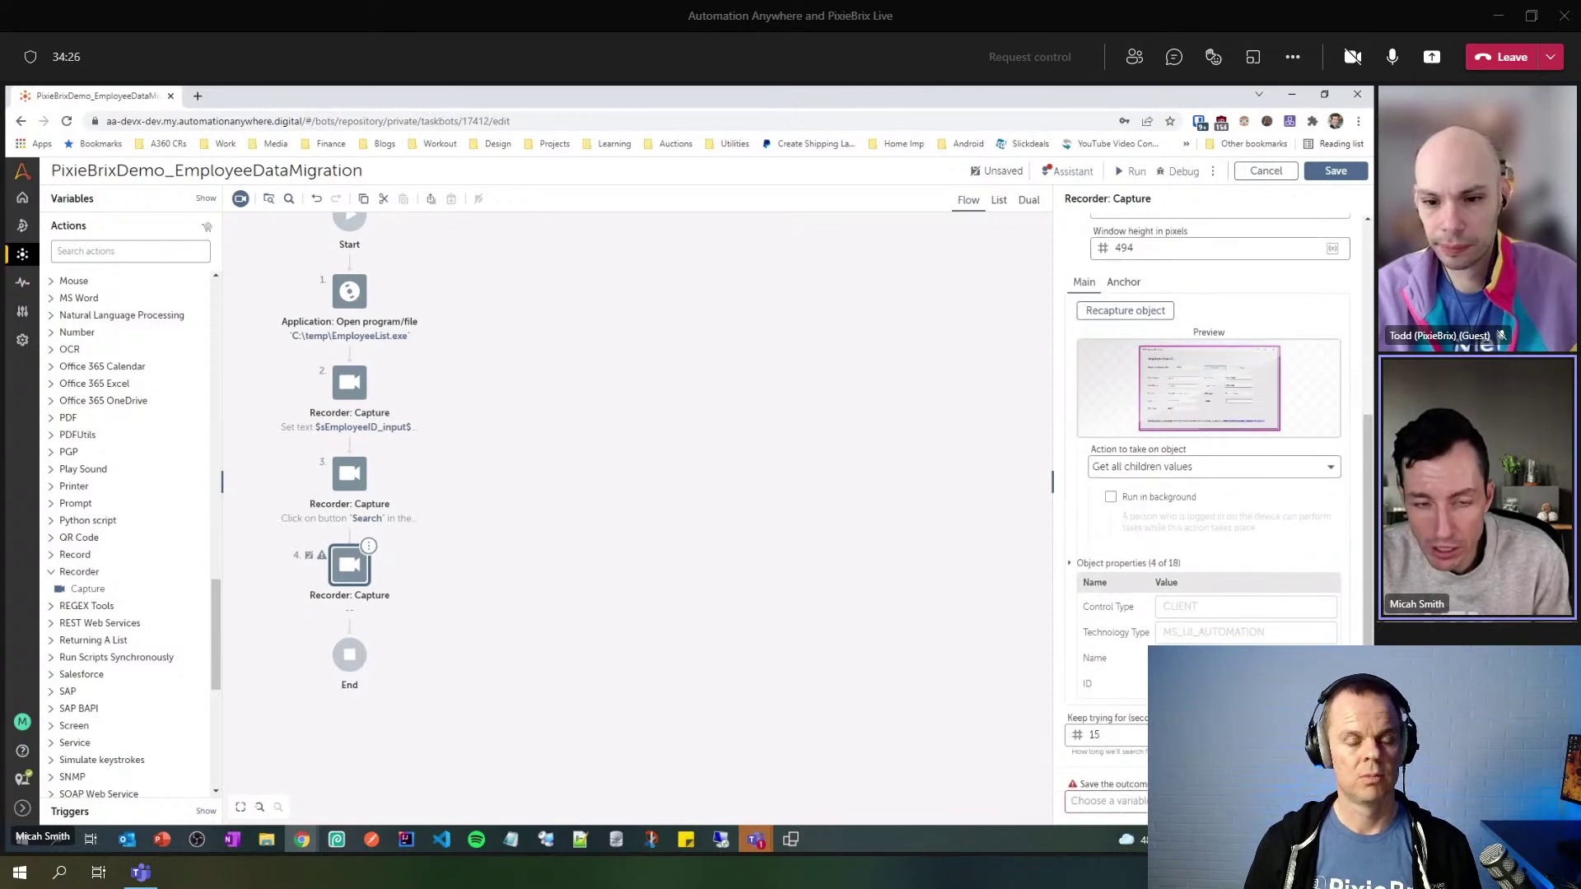
pyautogui.click(1332, 800)
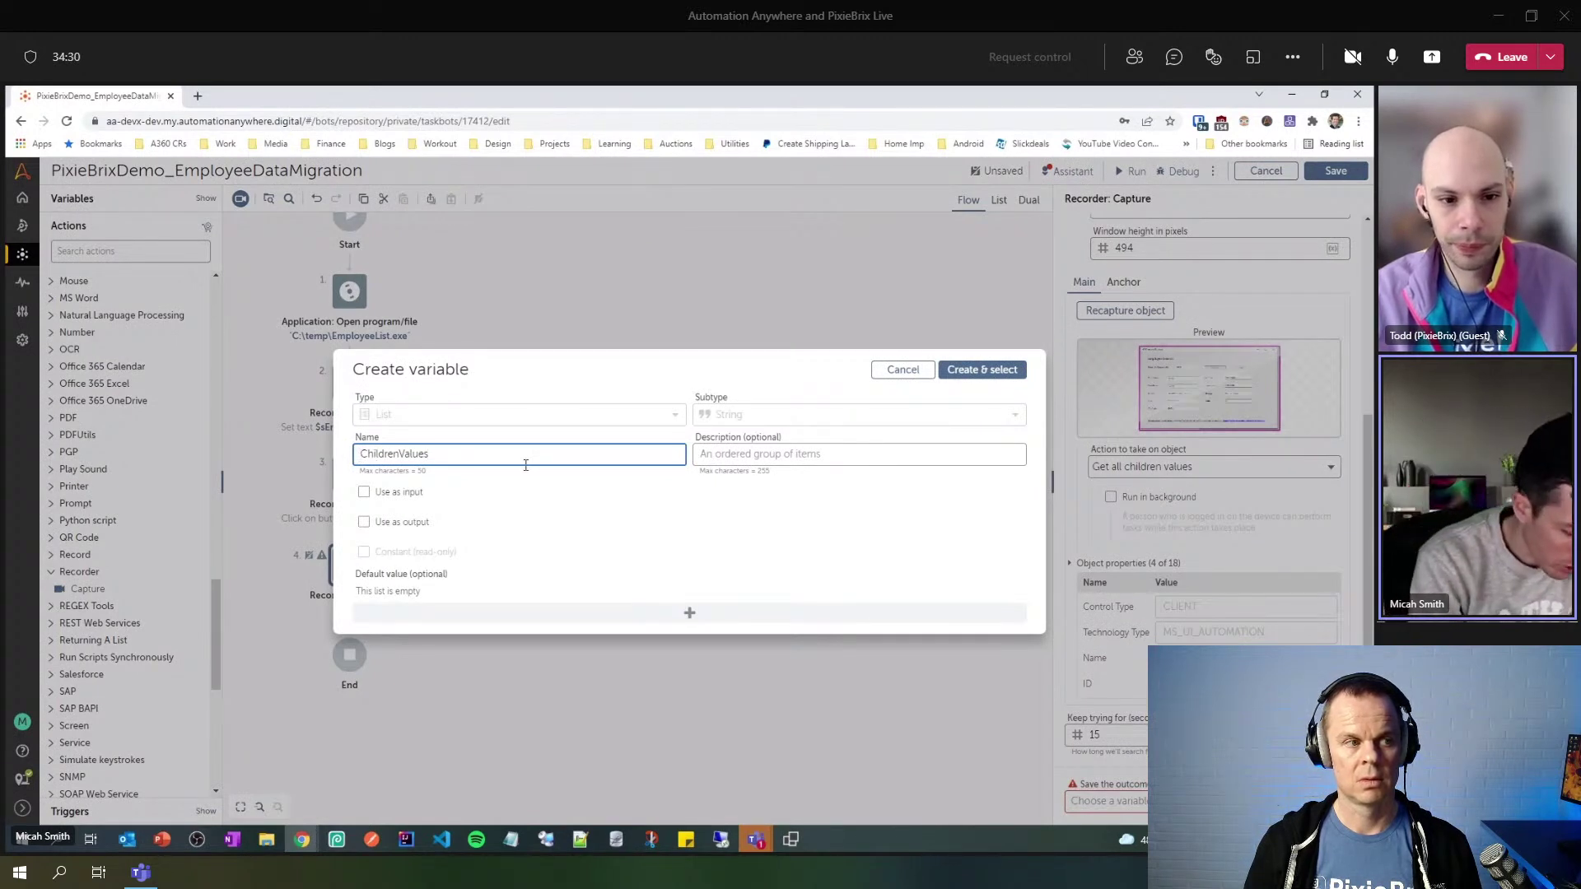
pyautogui.write('l')
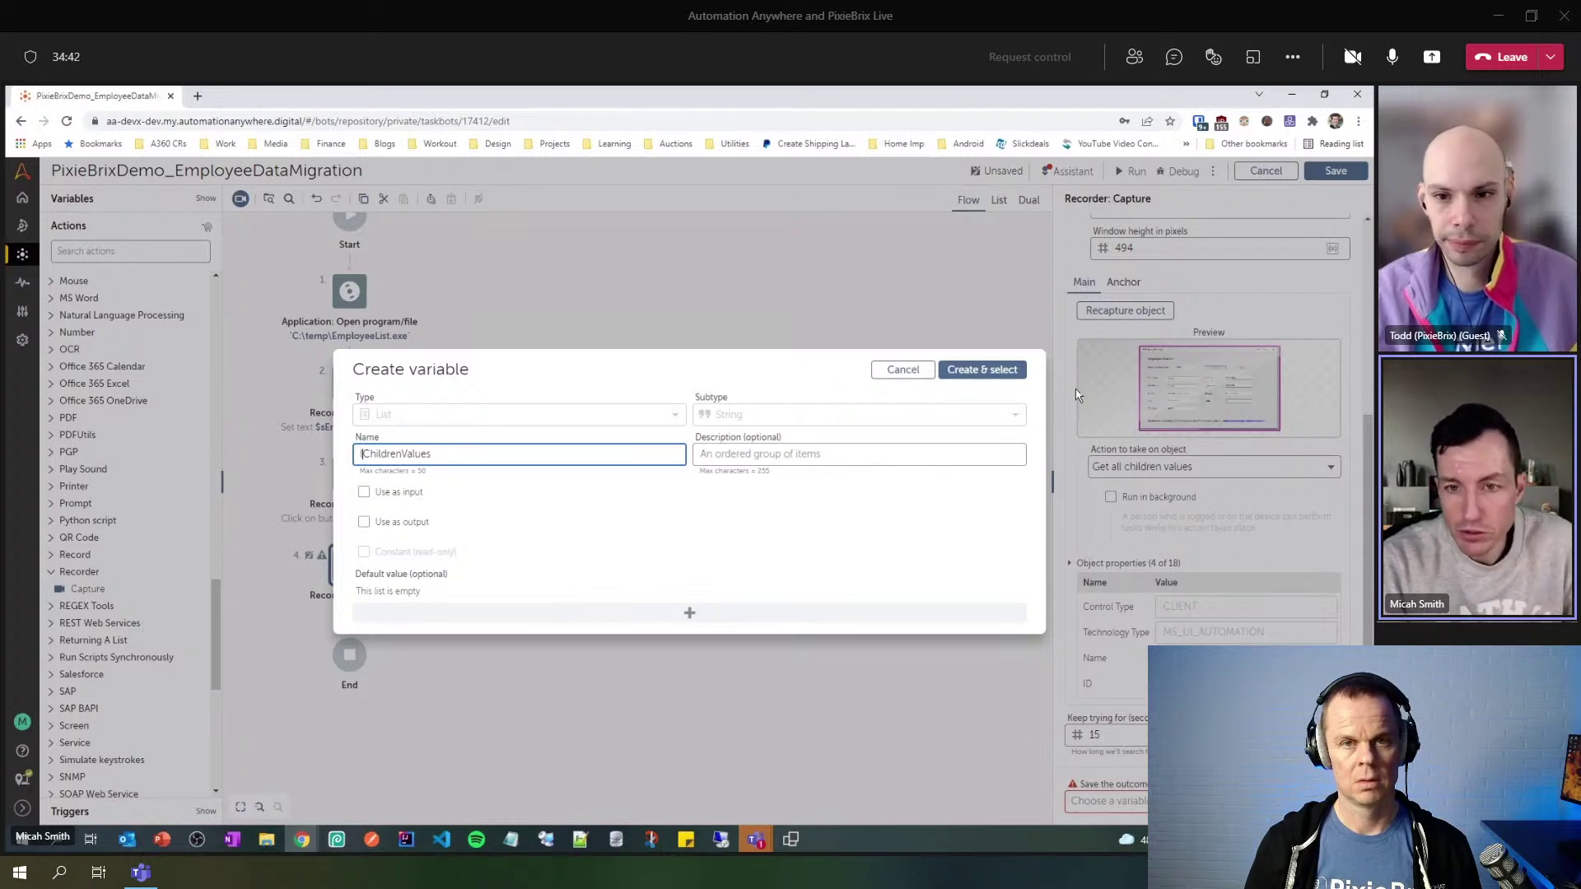
pyautogui.click(996, 372)
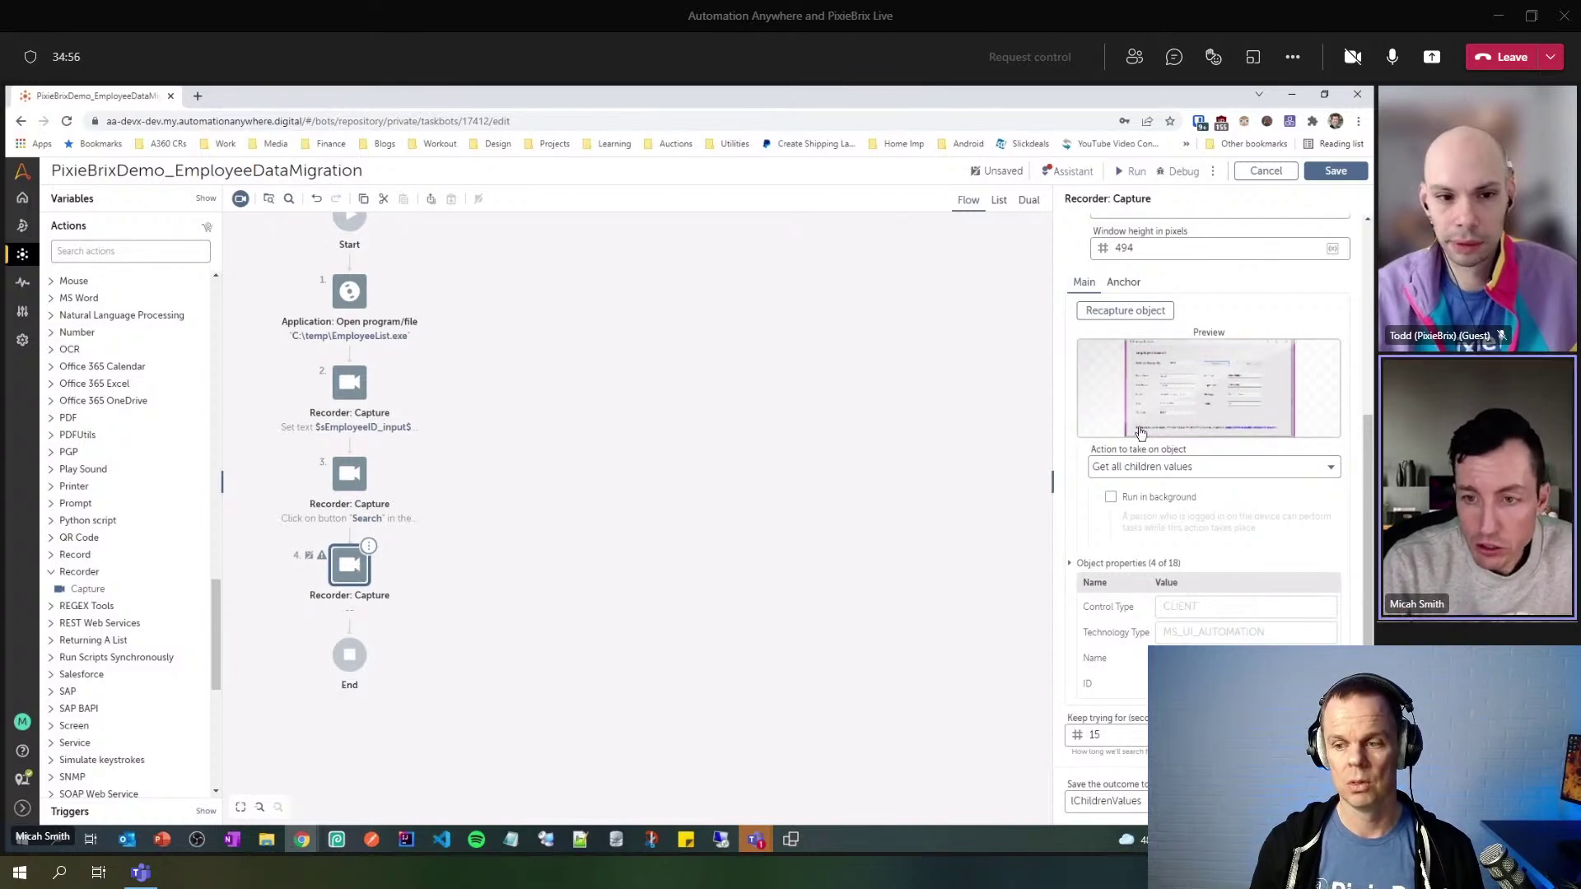
pyautogui.click(1221, 419)
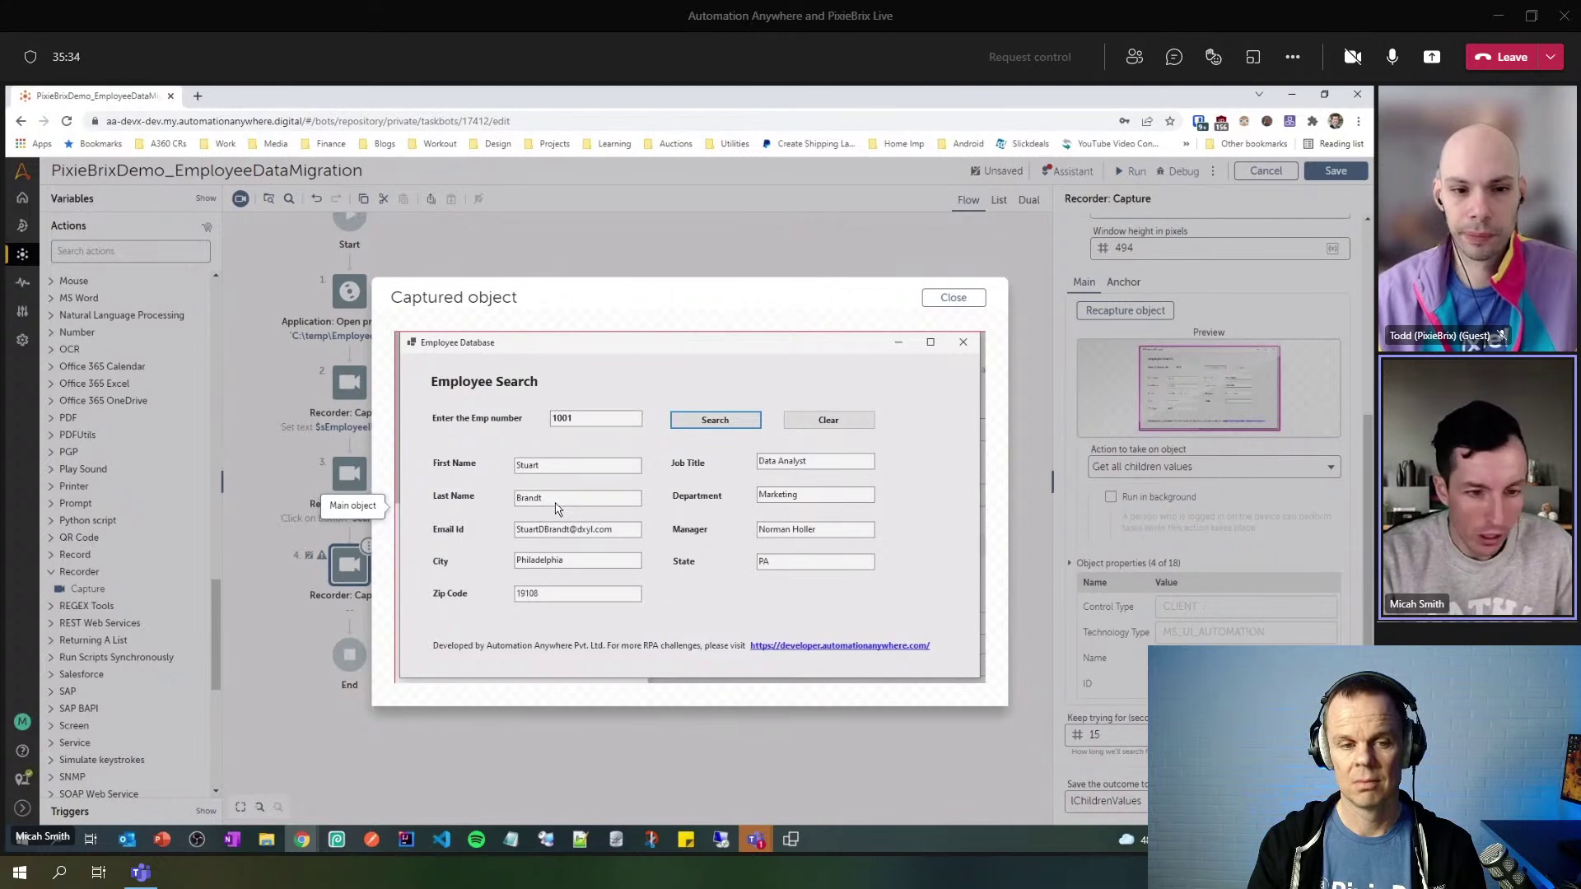
pyautogui.click(954, 298)
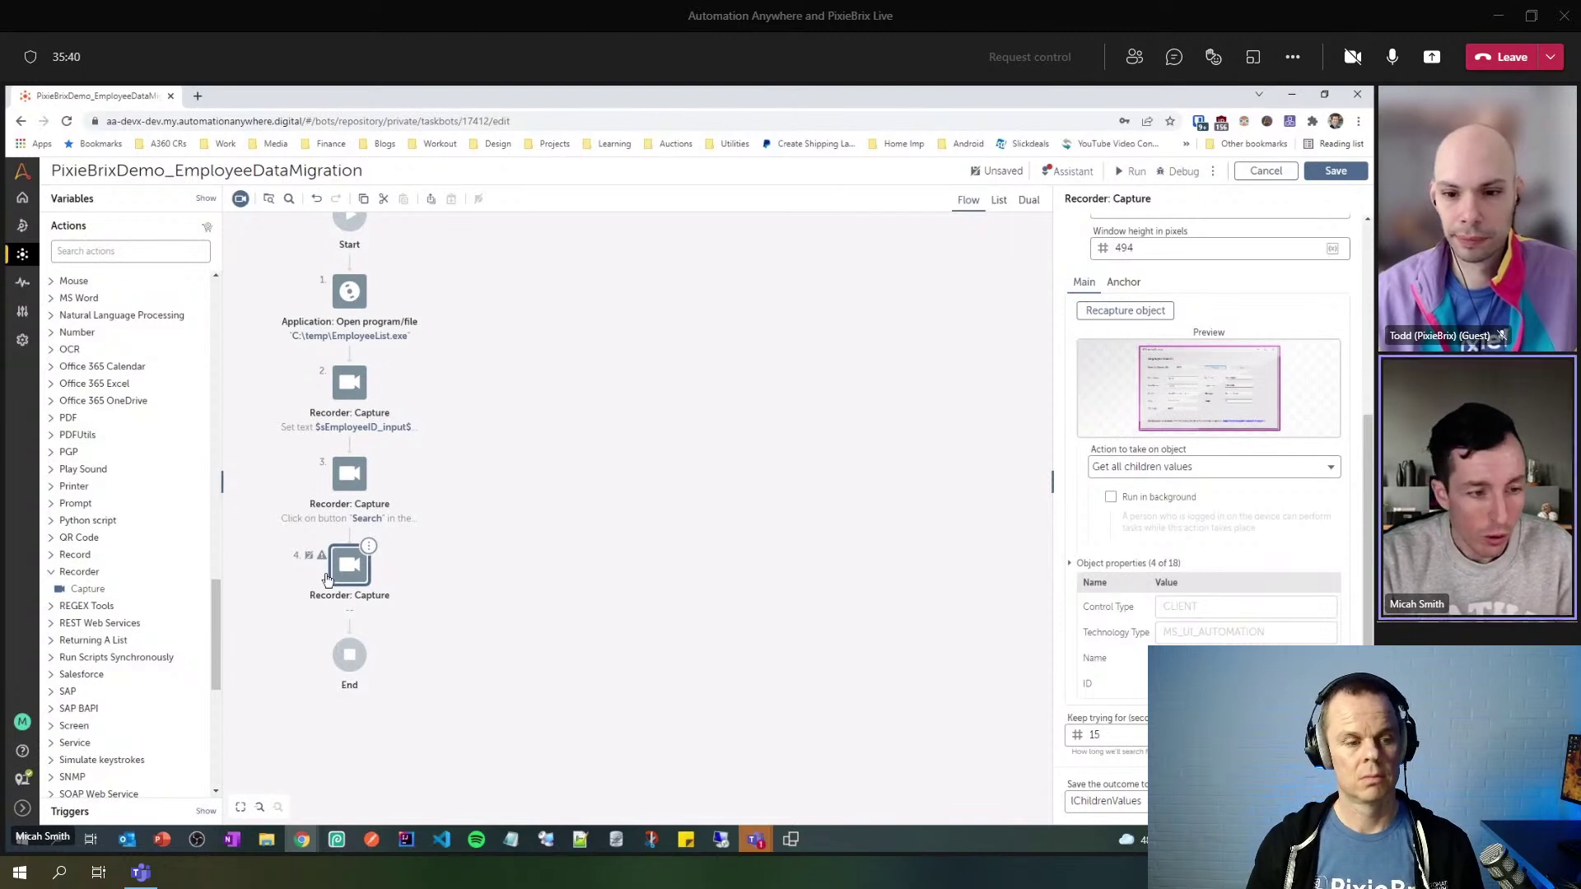
pyautogui.moveTo(219, 607); pyautogui.dragTo(224, 554)
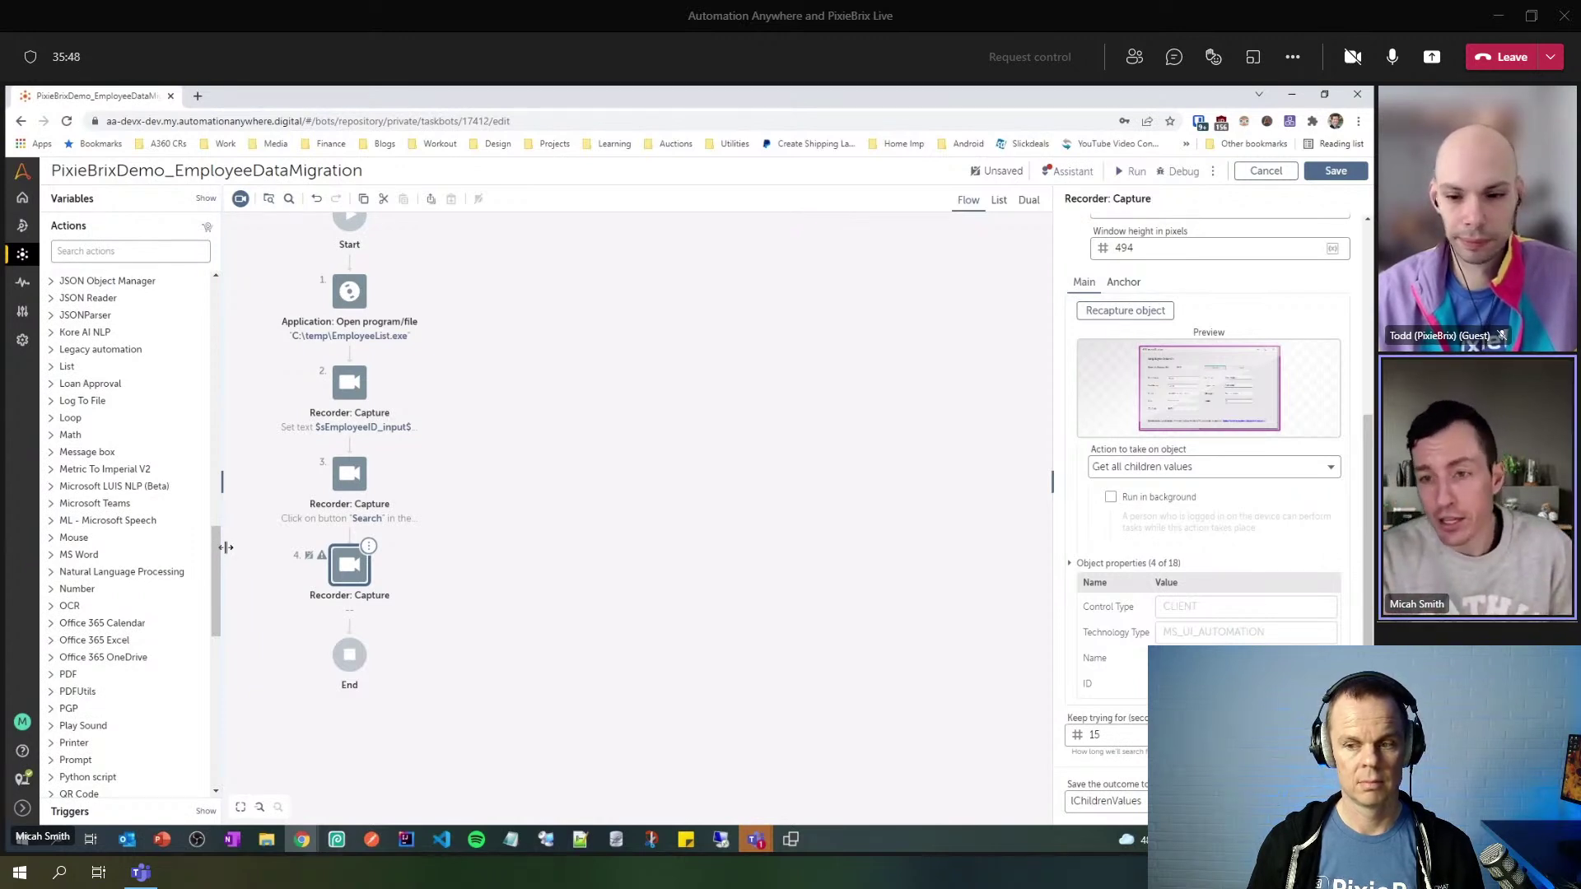
pyautogui.click(1209, 387)
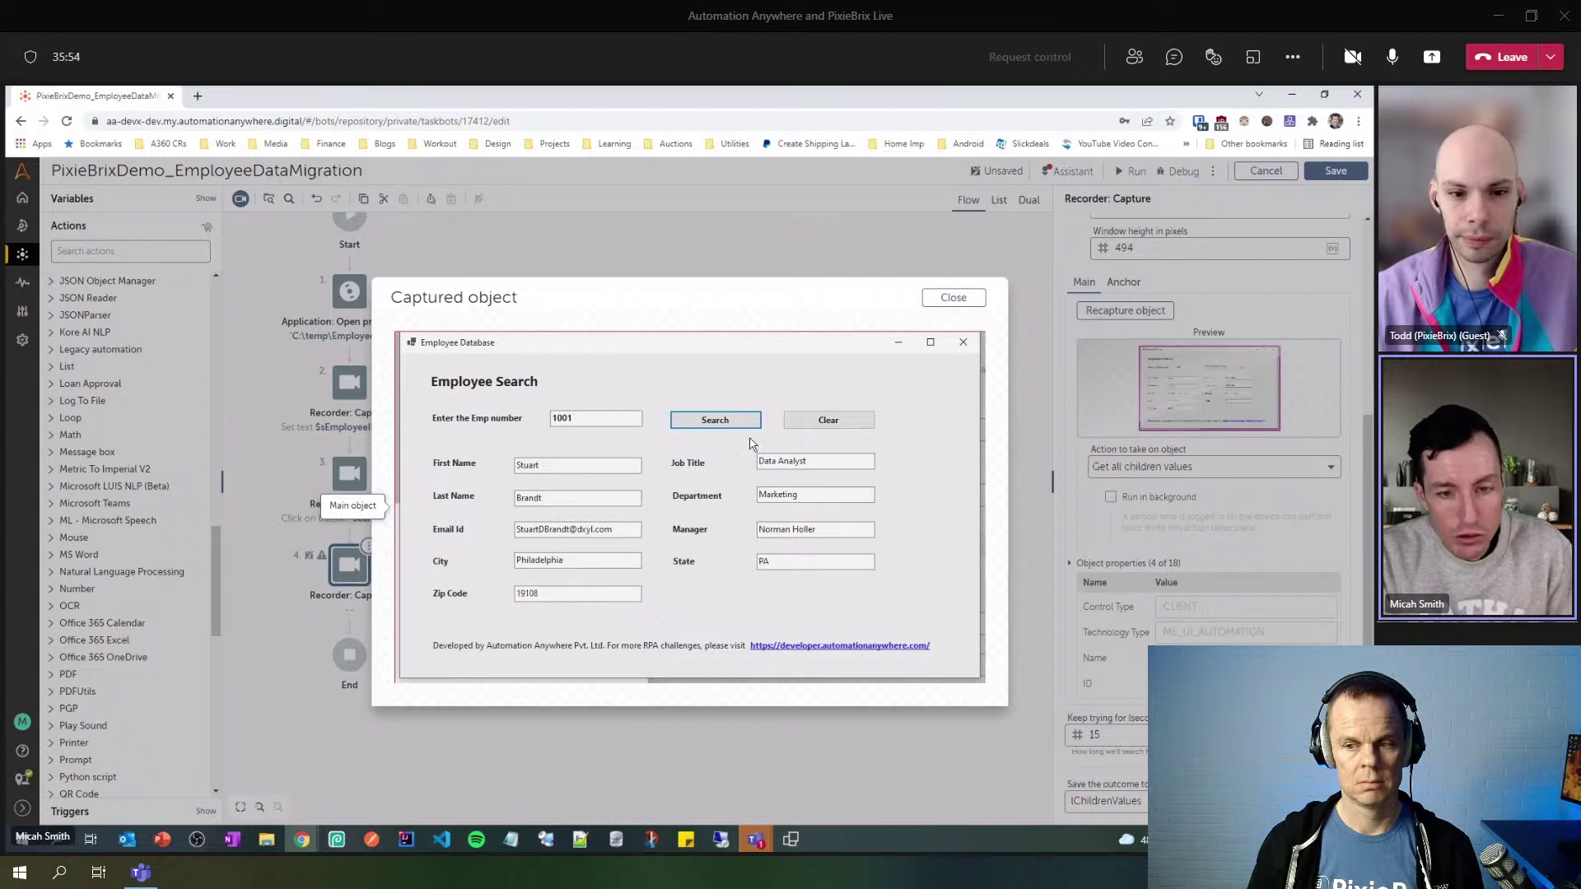
pyautogui.click(953, 297)
# - Drag JavaFX Show List into the flow as step 5, below the children-values capture
pyautogui.scroll(2, 224, 537)
pyautogui.scroll(1, 224, 537)
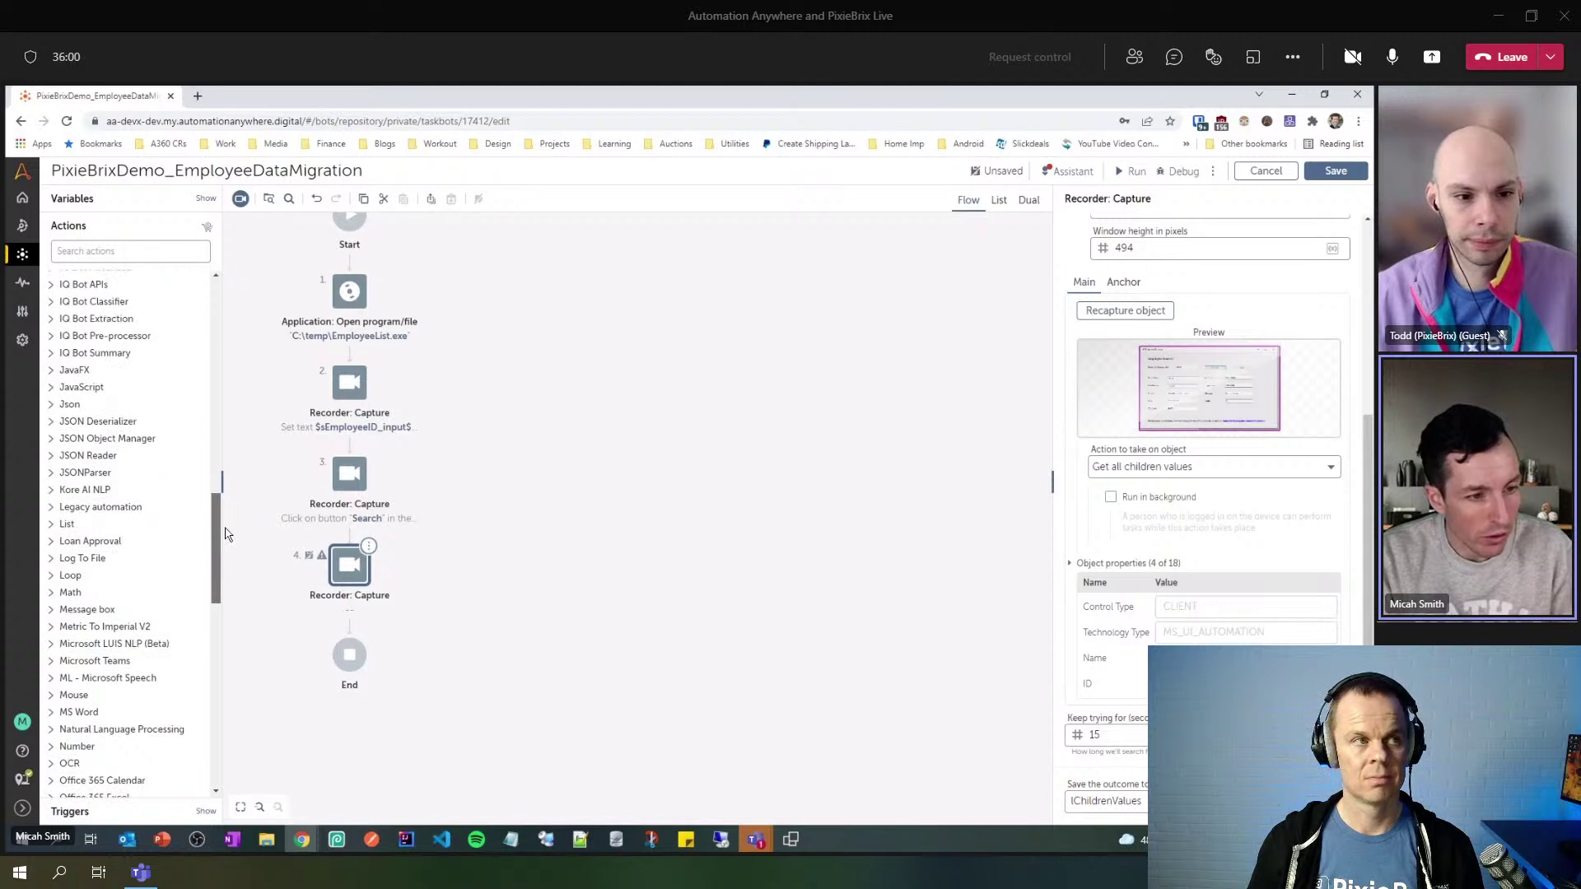
pyautogui.scroll(3, 228, 534)
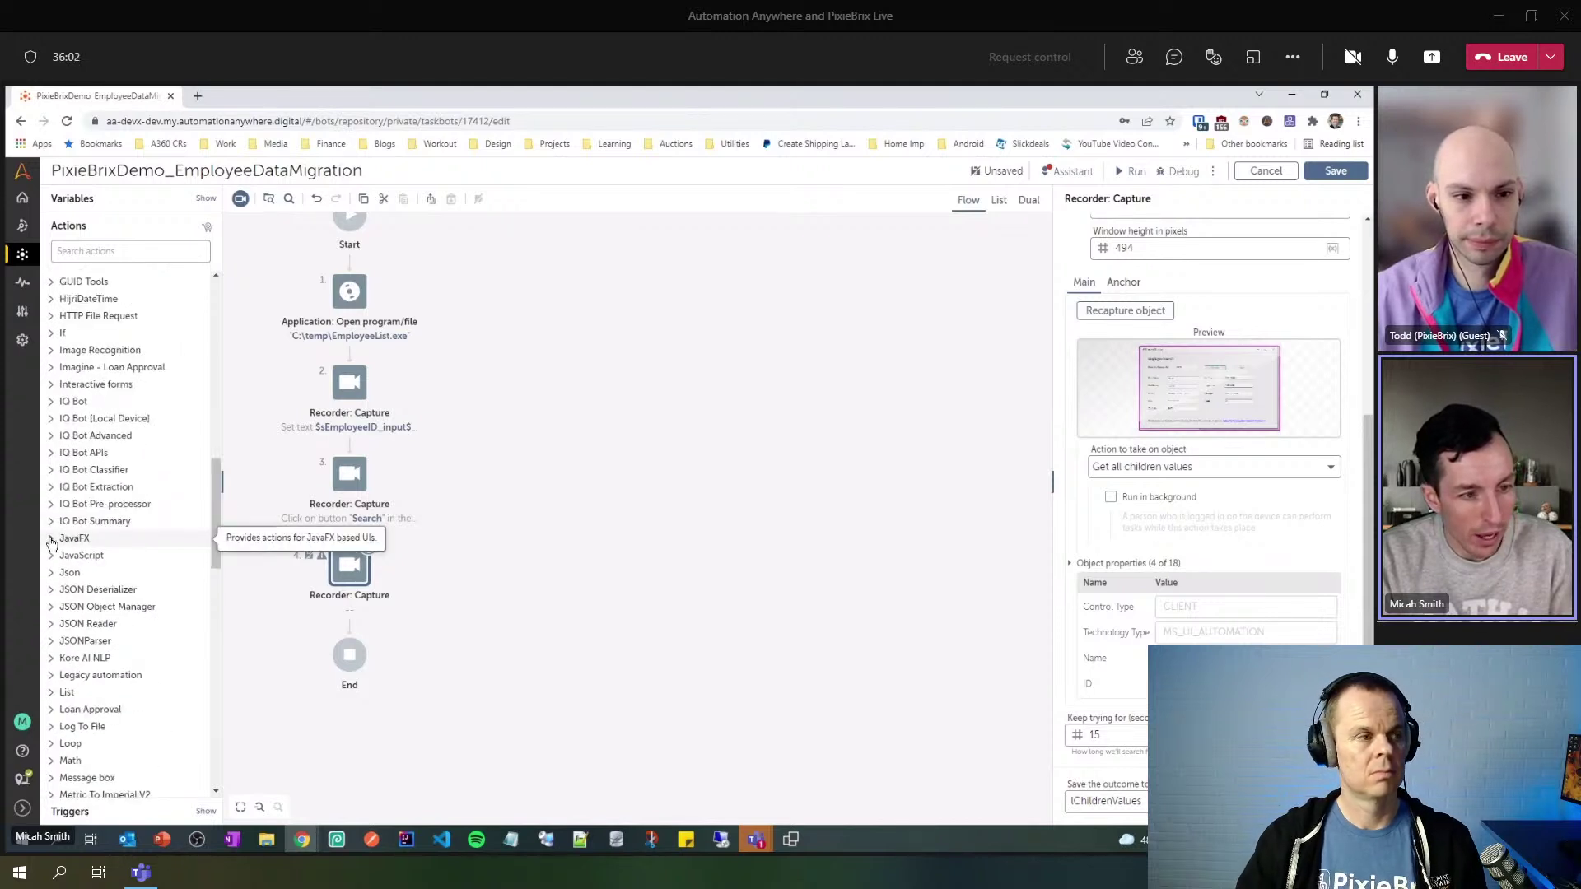
pyautogui.click(51, 540)
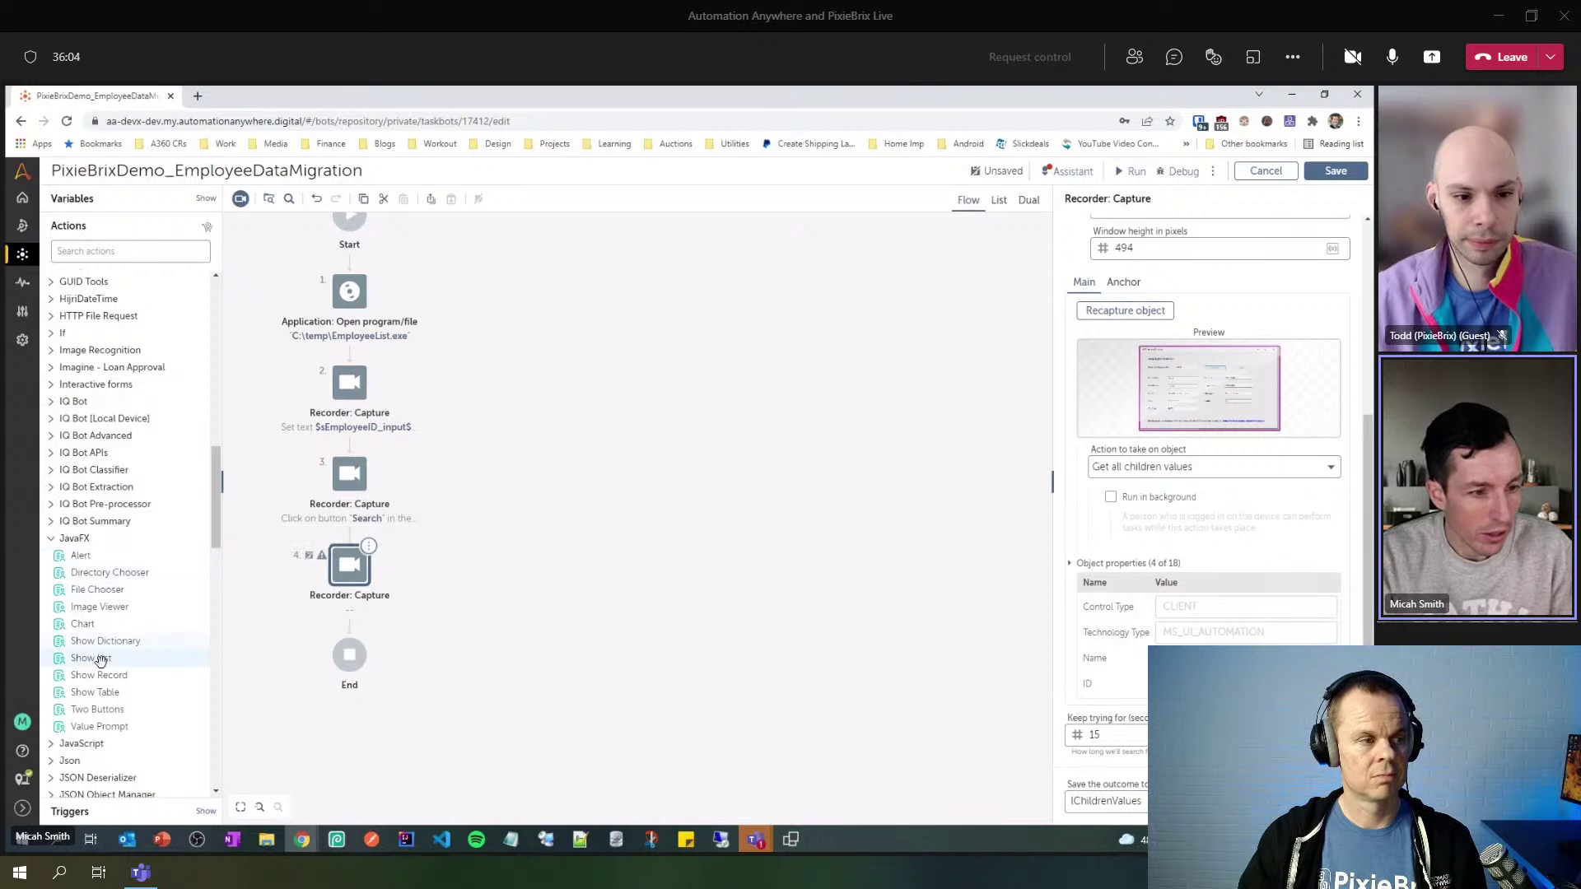
pyautogui.moveTo(92, 653); pyautogui.dragTo(323, 621)
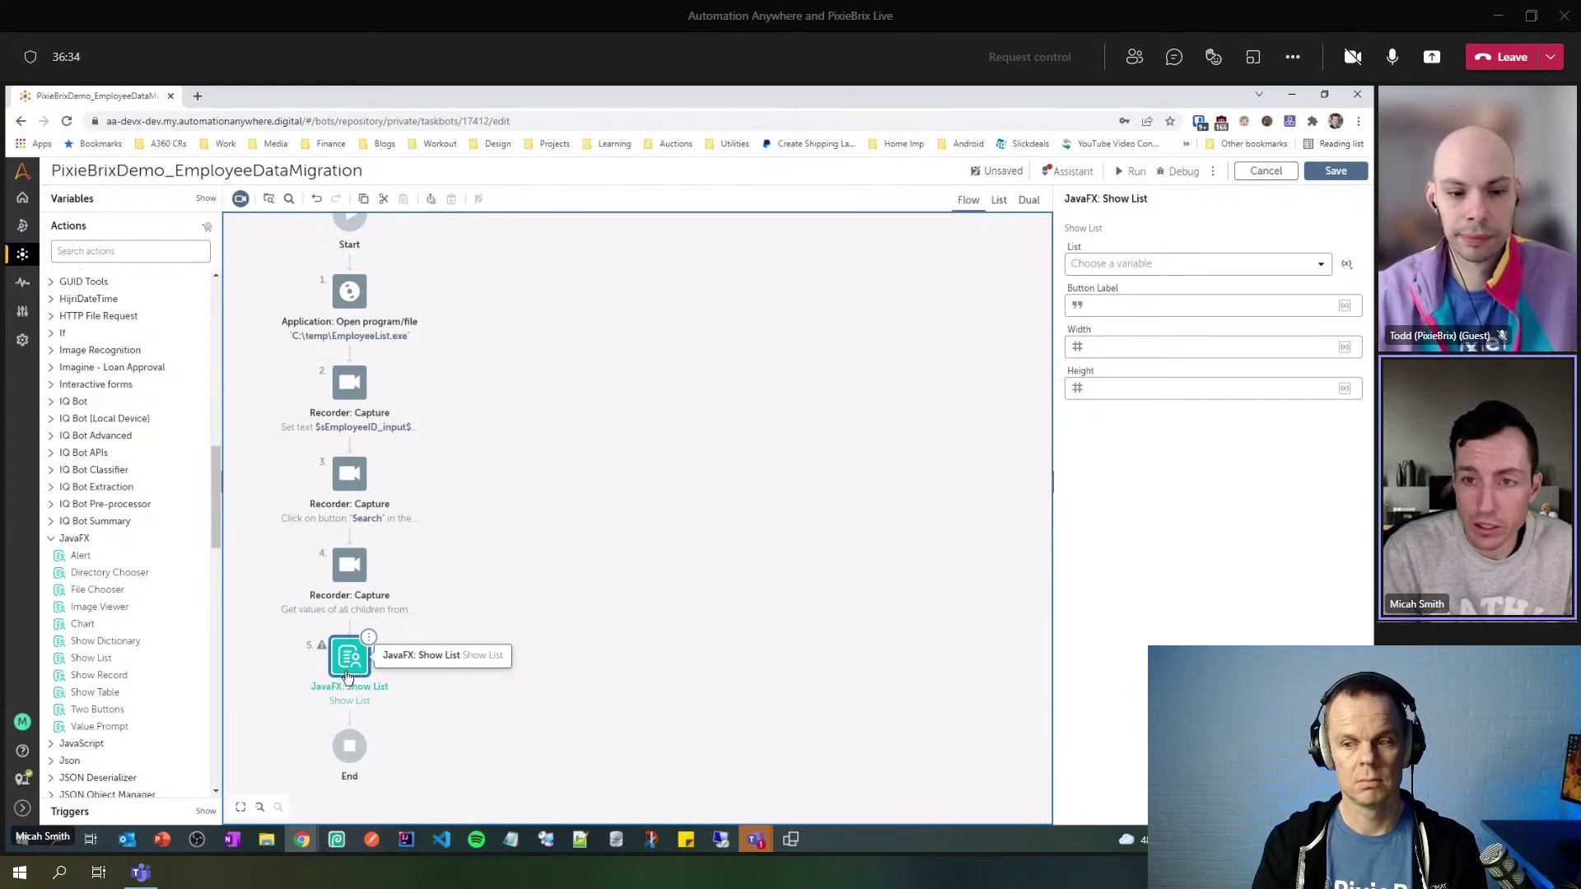
# - Have Show List display lChildrenValues with a 'Close' button sized 500 by 500, and save
pyautogui.click(1284, 270)
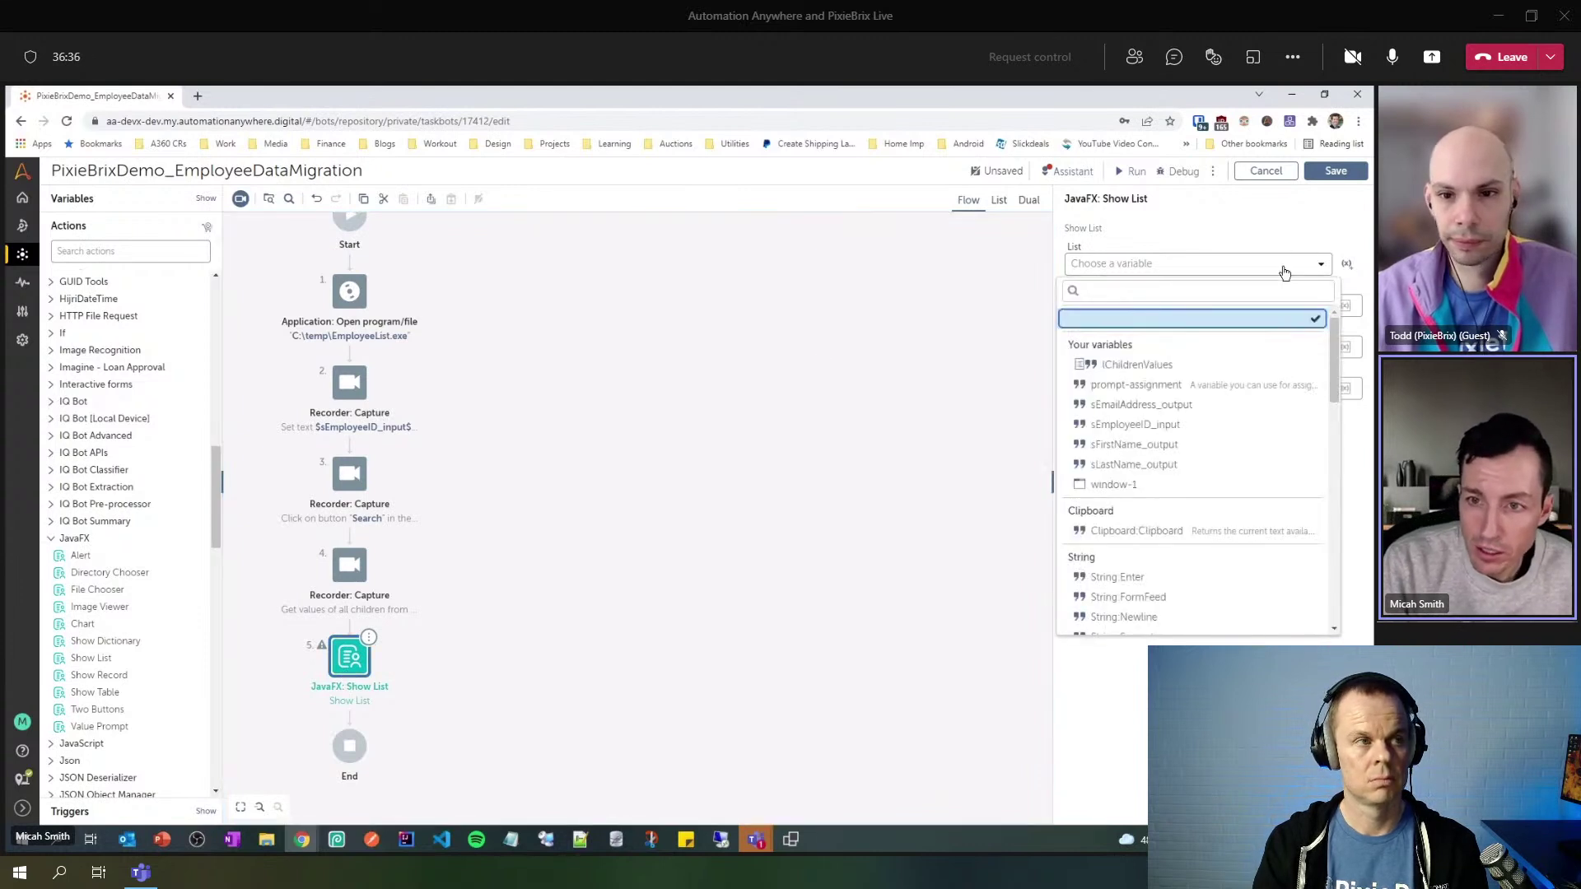
pyautogui.click(1204, 364)
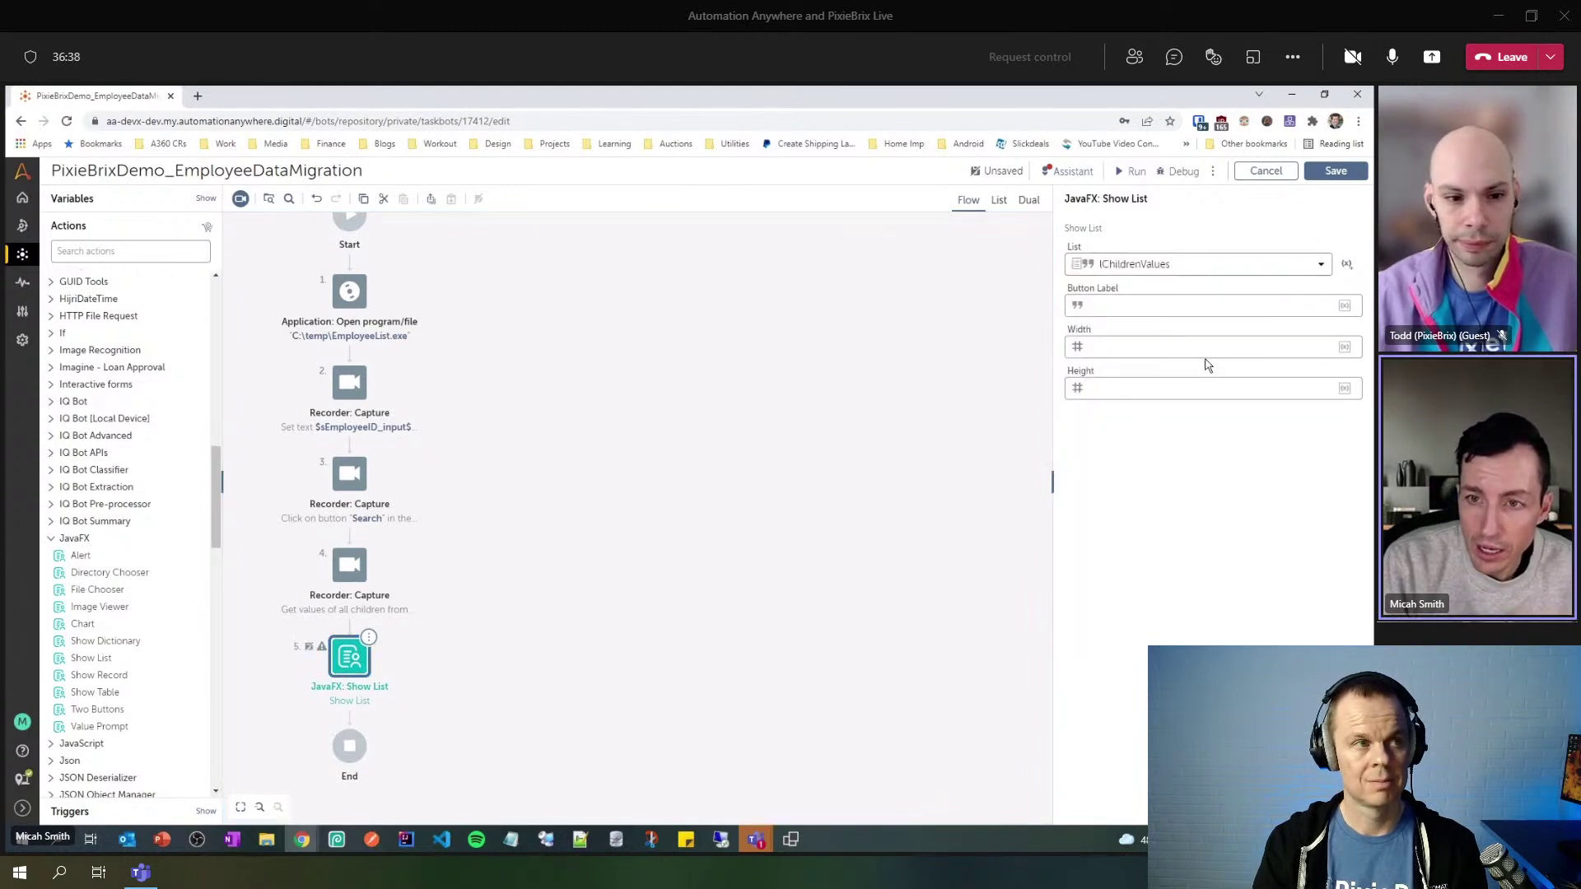
pyautogui.click(1127, 307)
pyautogui.write('Close')
pyautogui.press('Tab')
pyautogui.write('500')
pyautogui.press('Tab')
pyautogui.write('500')
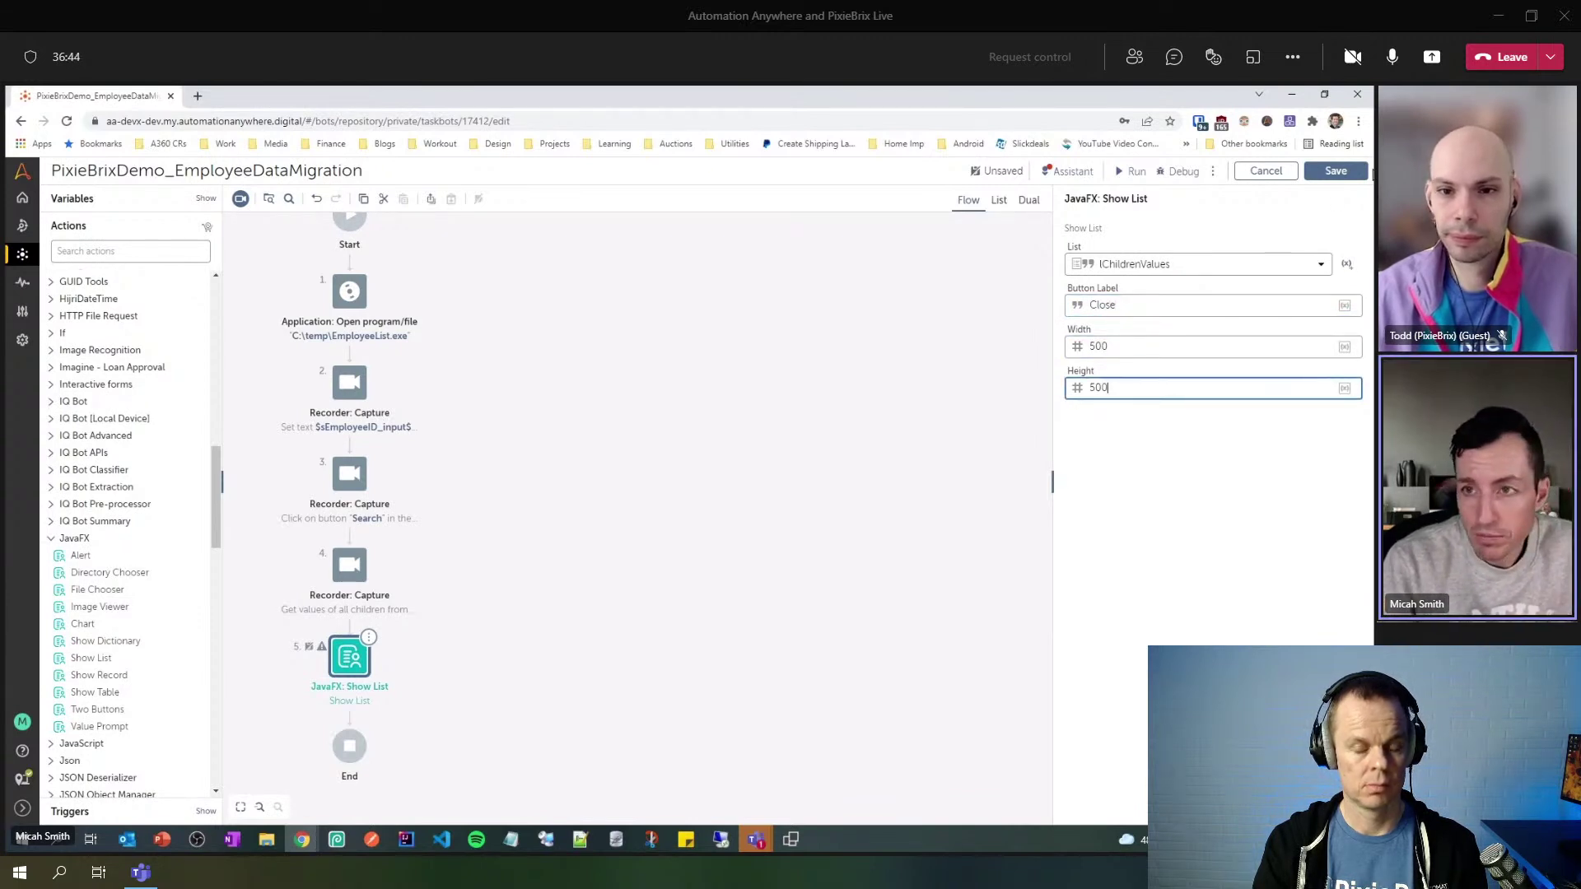
pyautogui.click(1336, 171)
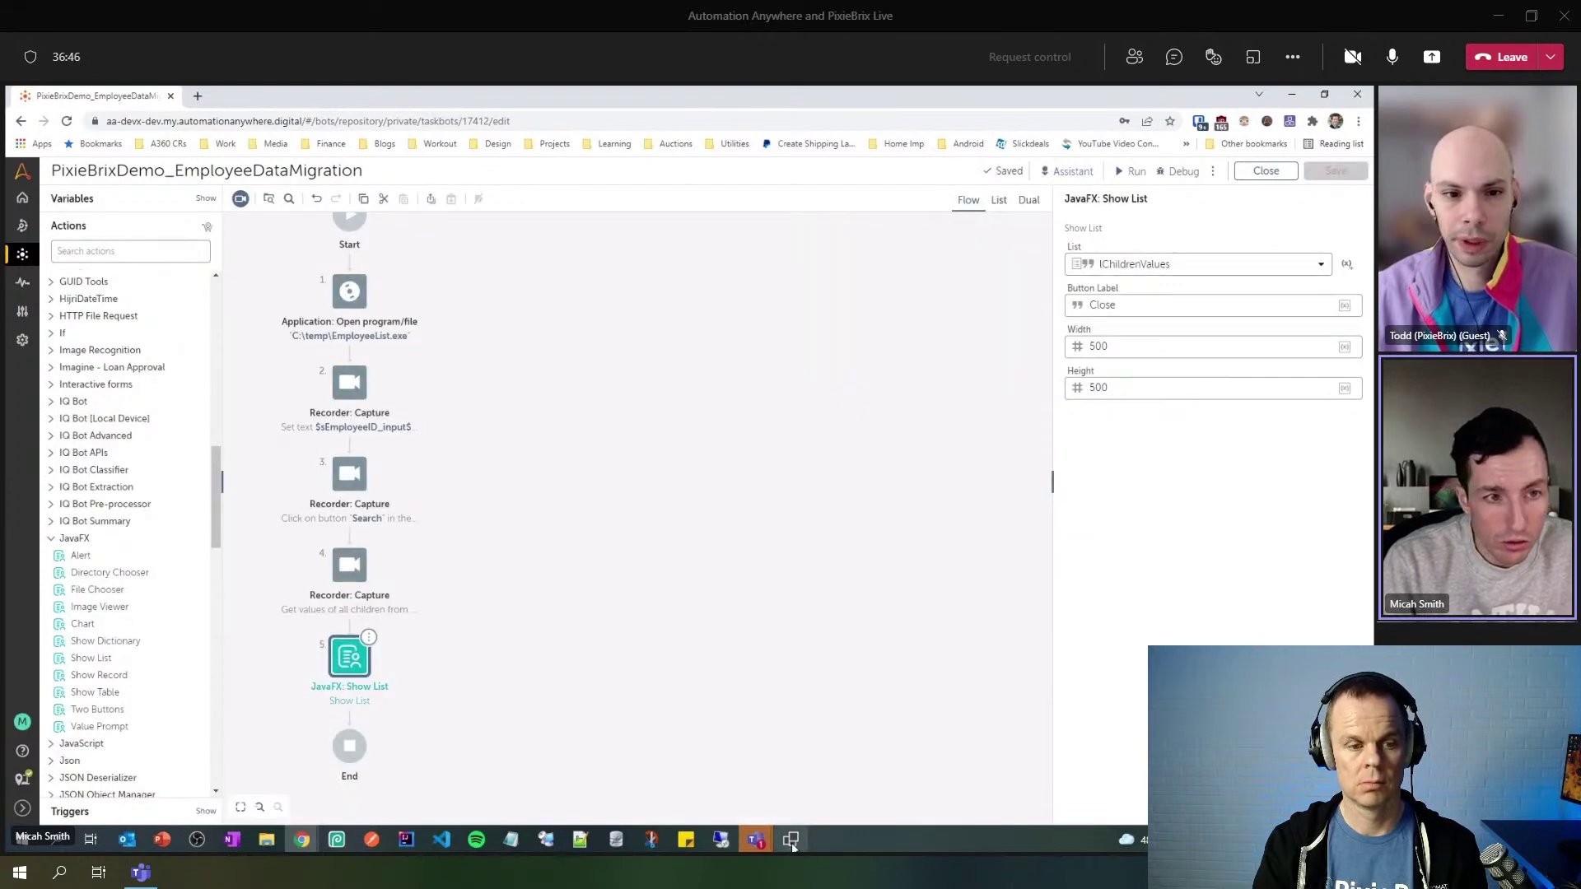
# - Close the Employee Database window and start a run of the bot
pyautogui.click(792, 846)
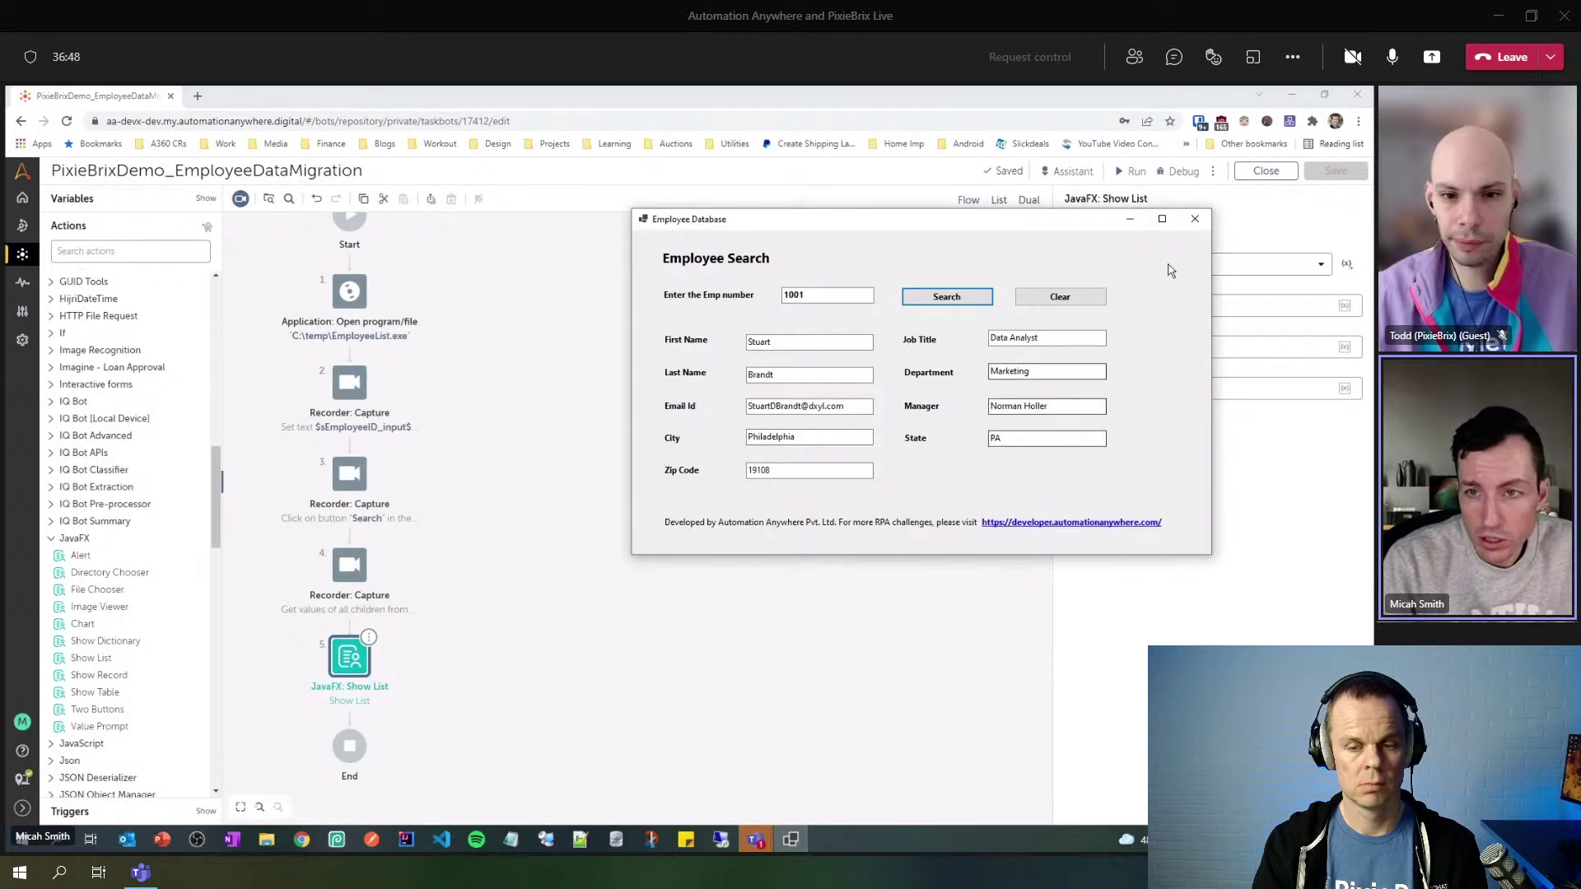
pyautogui.click(1199, 225)
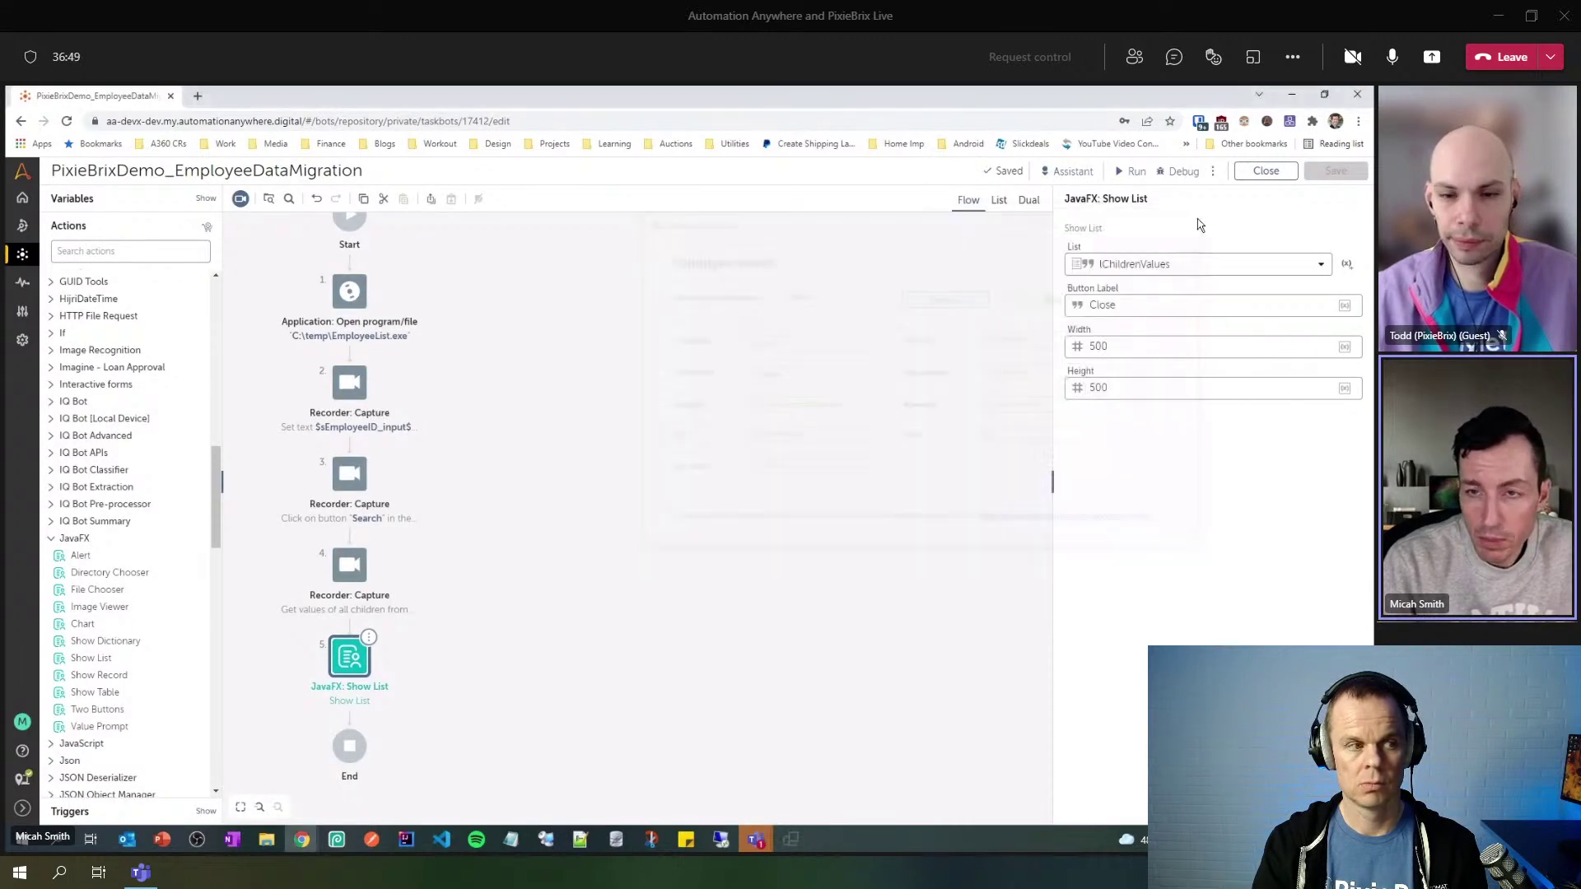
pyautogui.click(1132, 172)
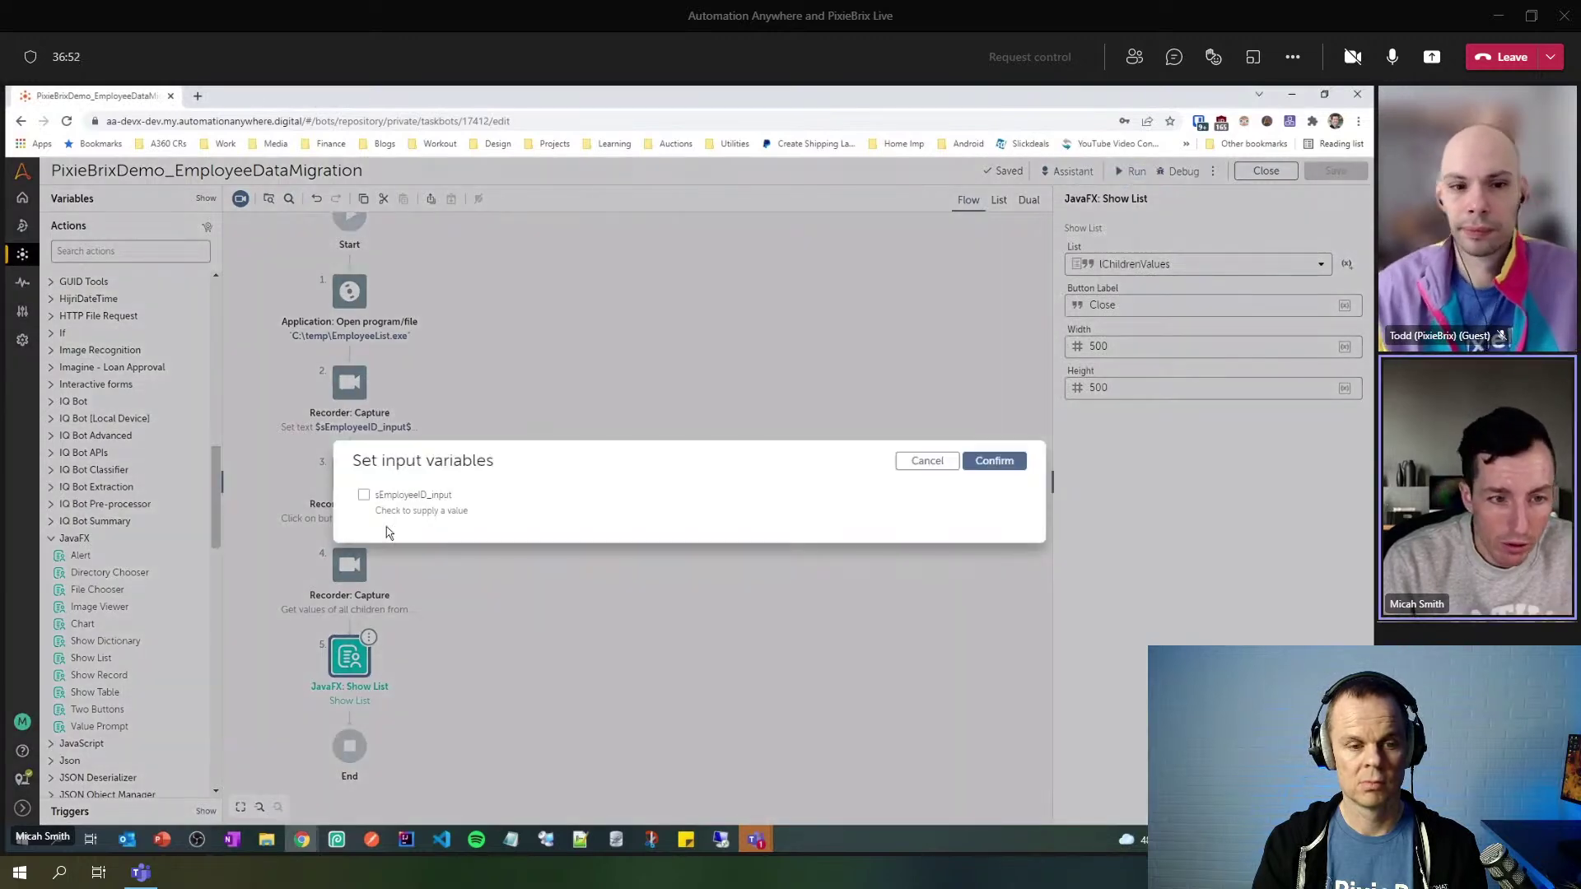
# - Run the bot with sEmployeeID_input set to 1001 to get the List View results
pyautogui.click(362, 496)
pyautogui.click(462, 514)
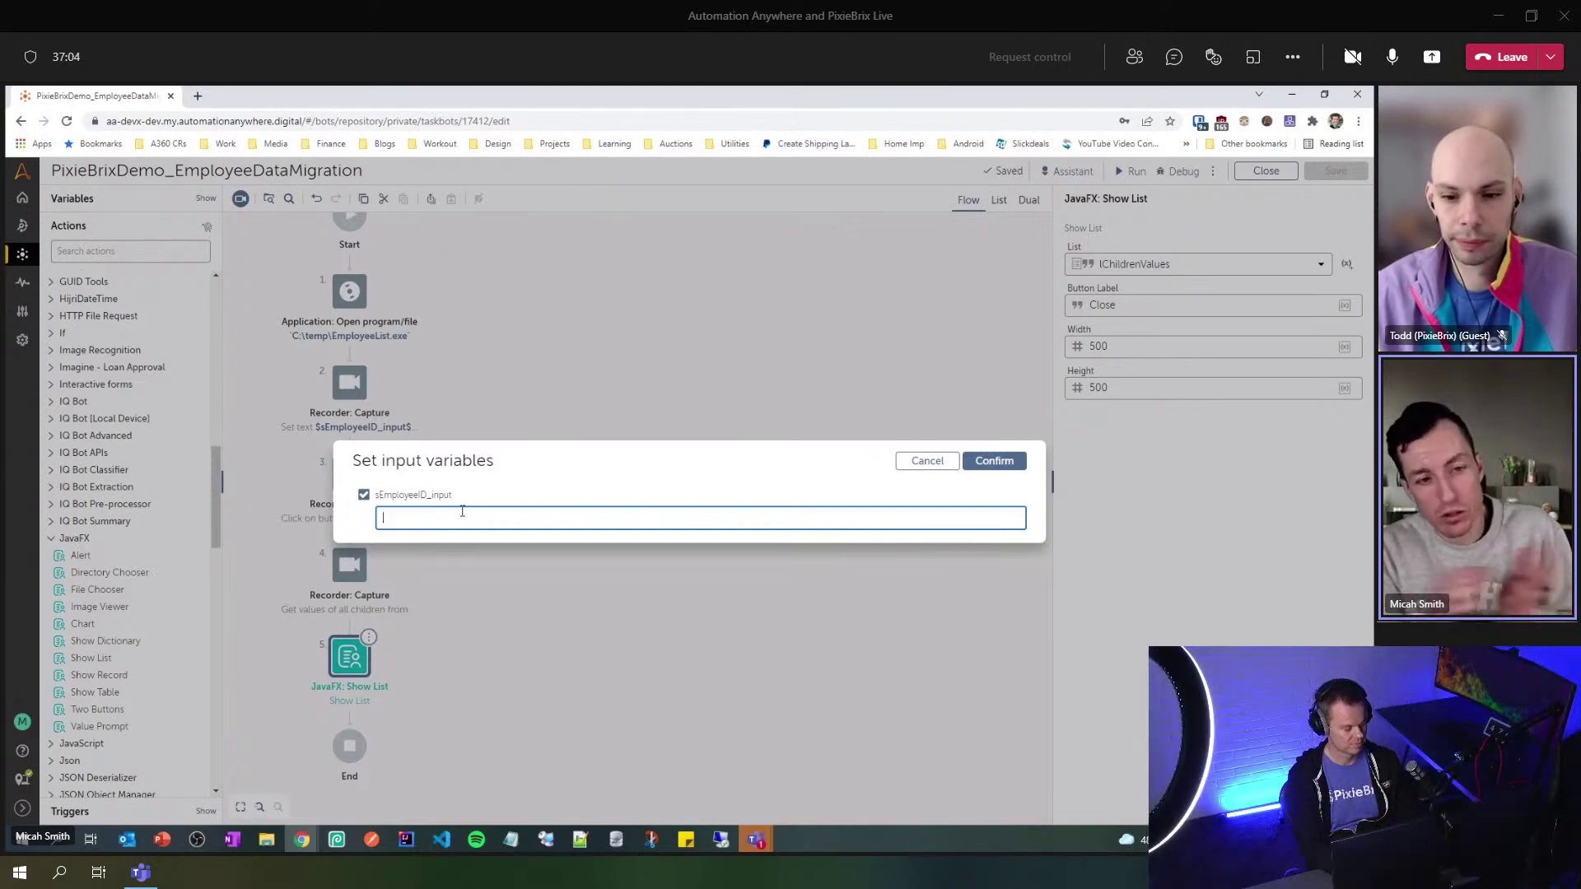
pyautogui.write('1001')
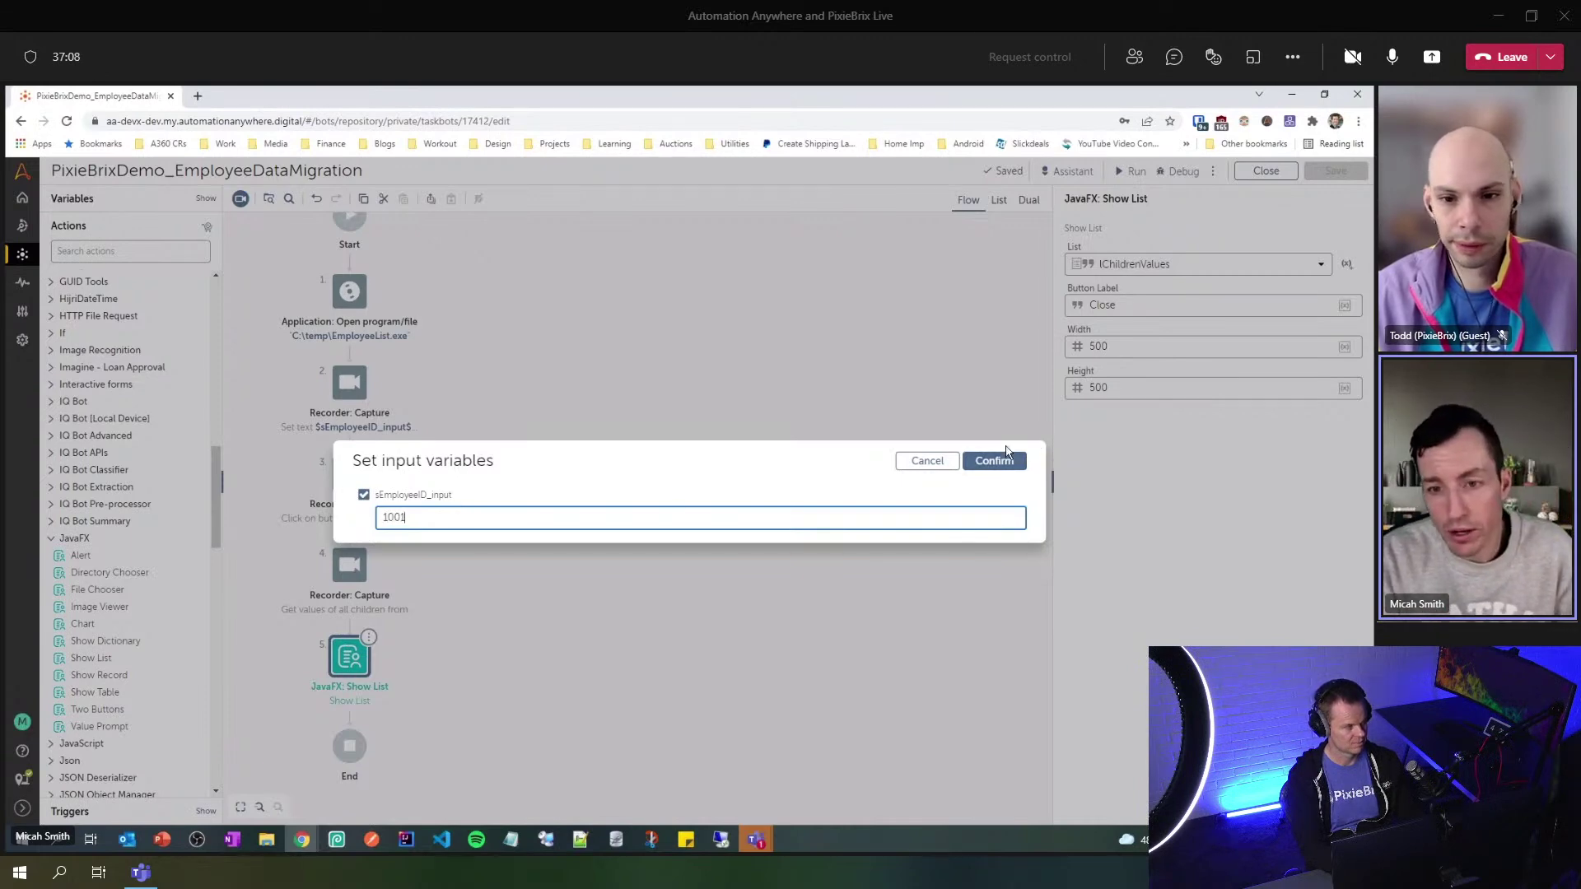
pyautogui.click(994, 461)
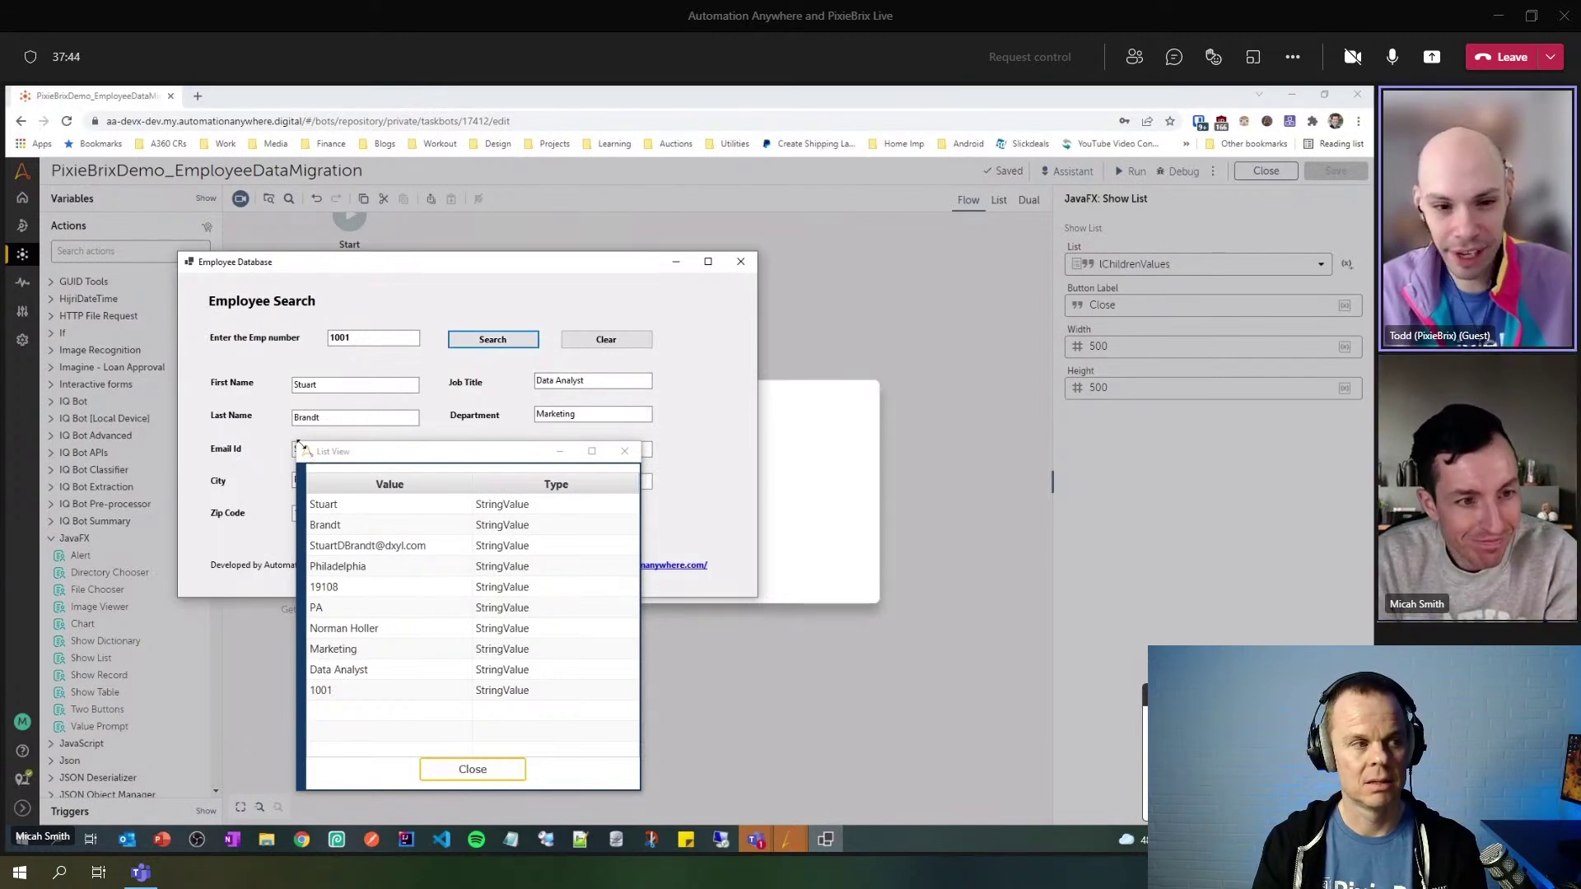
pyautogui.press('super+shift+s')
# - Snip the List View of ten field values, close it, and open the snip for editing
pyautogui.moveTo(294, 438); pyautogui.dragTo(642, 792)
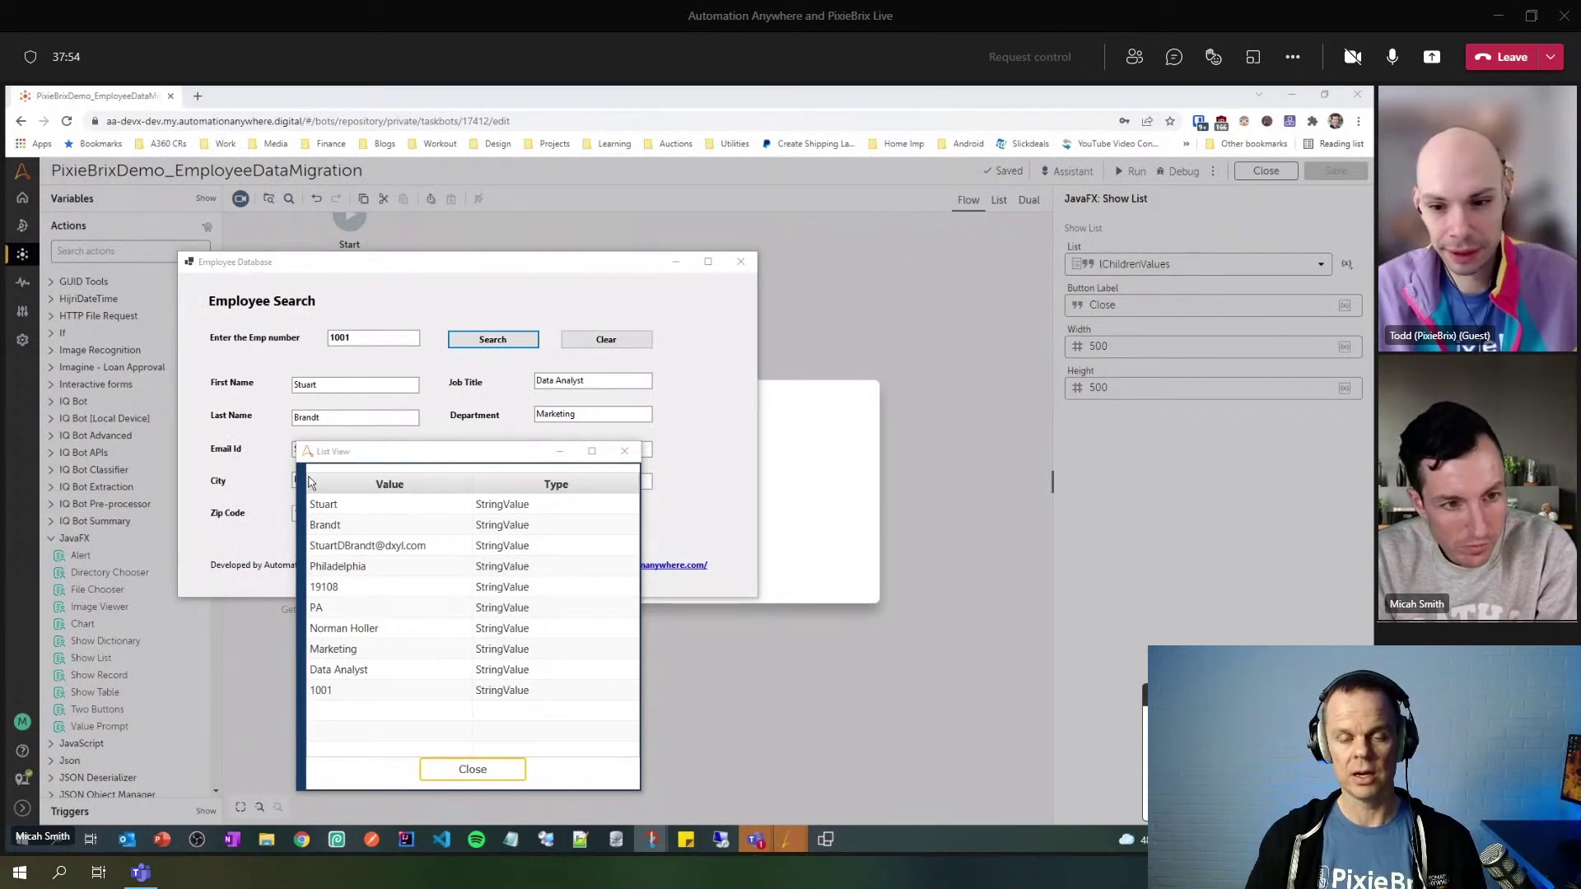
pyautogui.moveTo(381, 454); pyautogui.dragTo(852, 266)
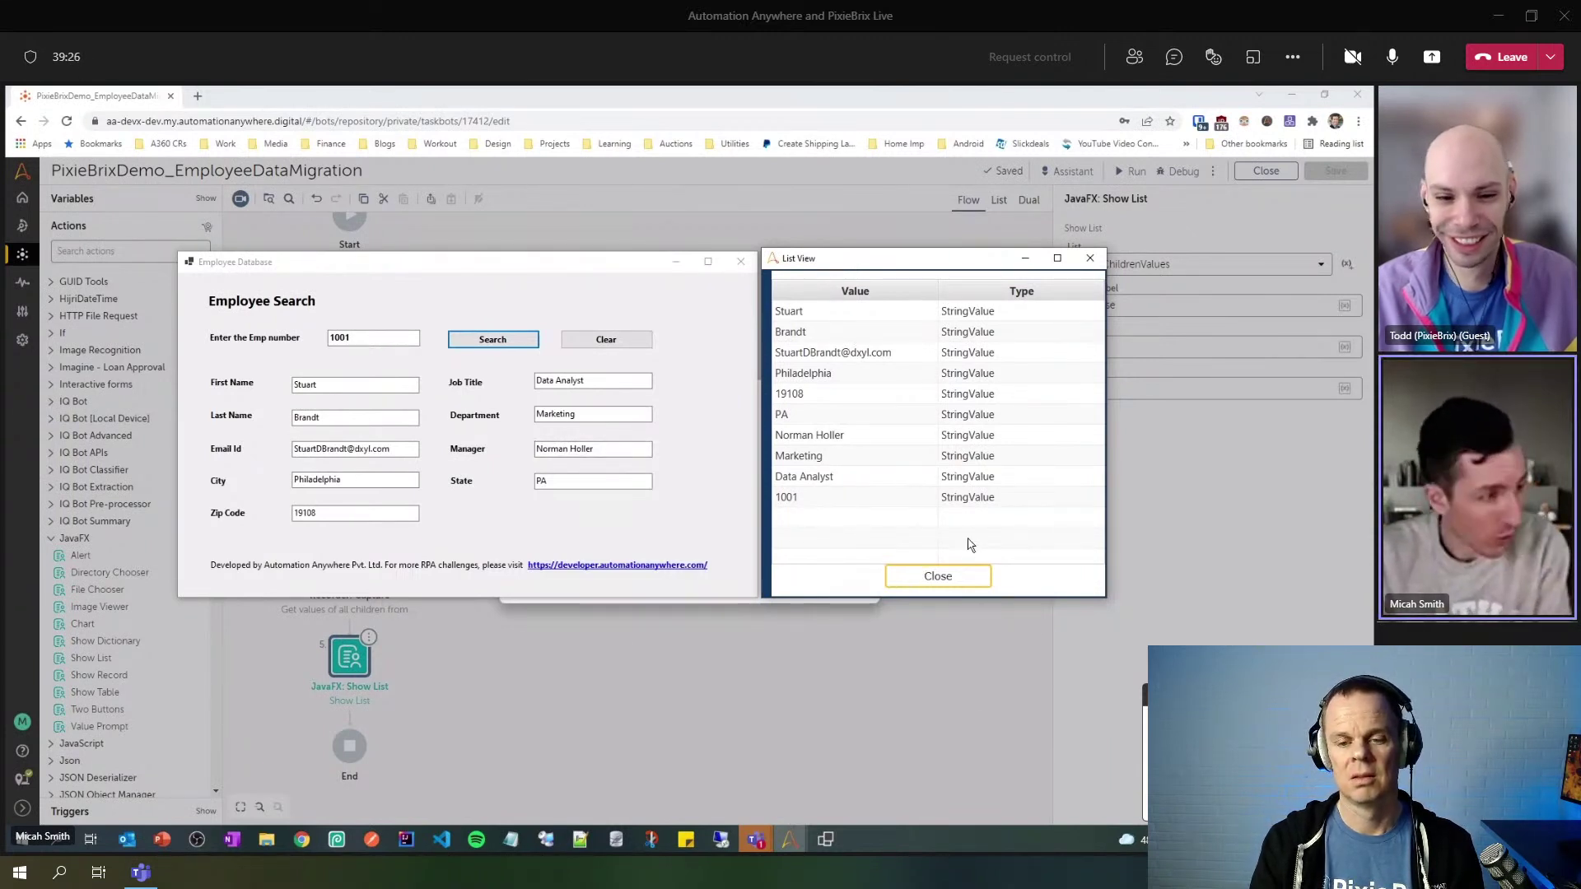
pyautogui.click(968, 574)
pyautogui.click(1126, 719)
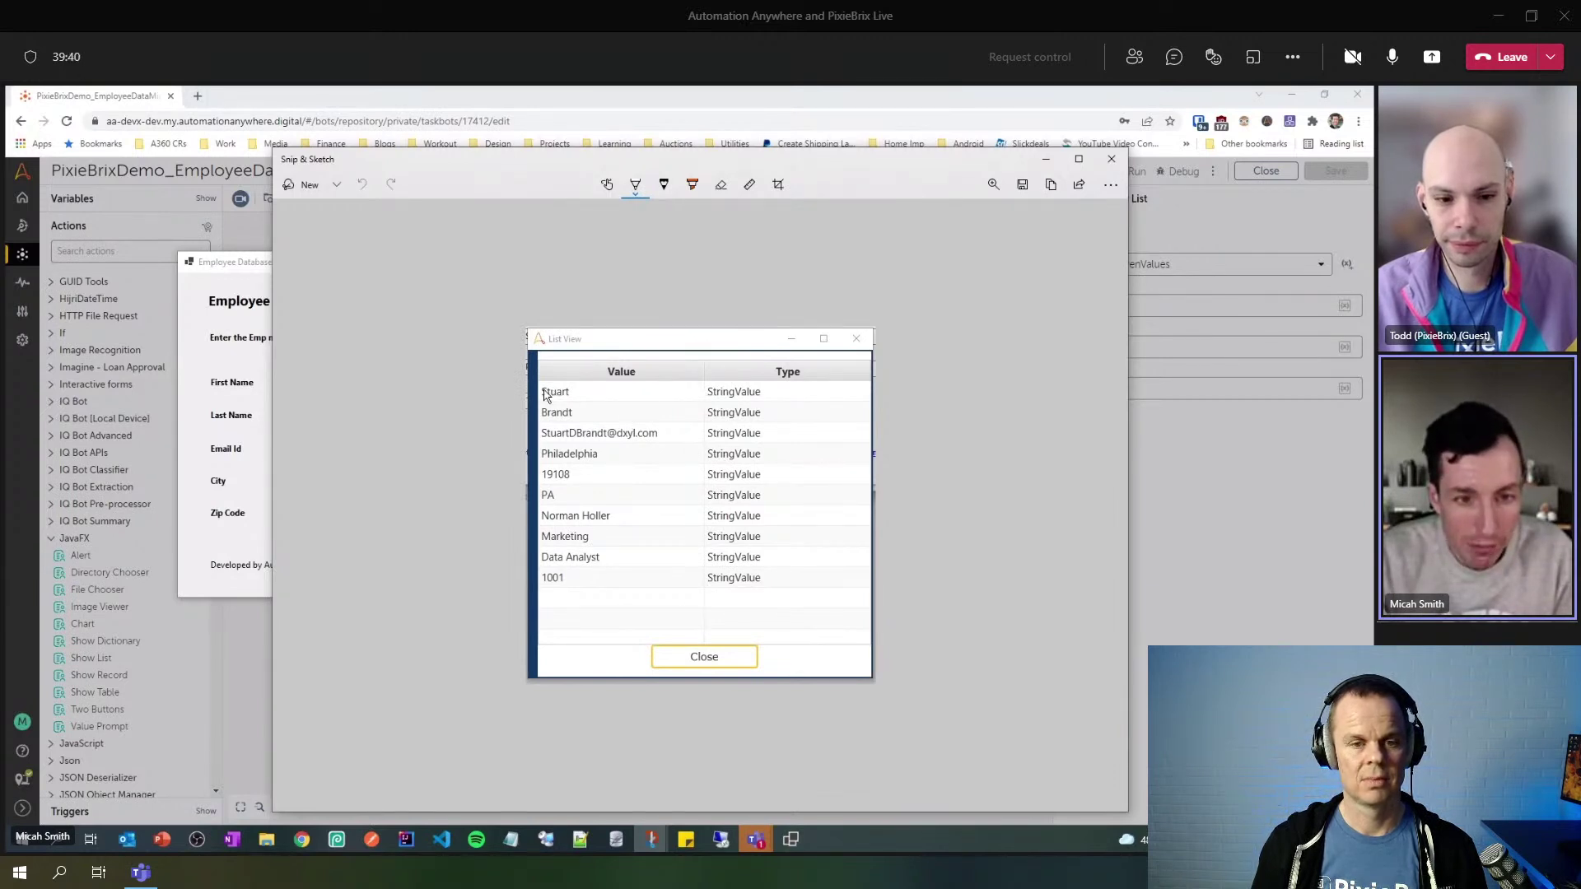
# - Move aside and minimize Snip & Sketch, then close the Employee Database window
pyautogui.moveTo(613, 159)
pyautogui.mouseDown()
pyautogui.moveTo(1019, 187)
pyautogui.moveTo(1075, 177)
pyautogui.mouseUp()
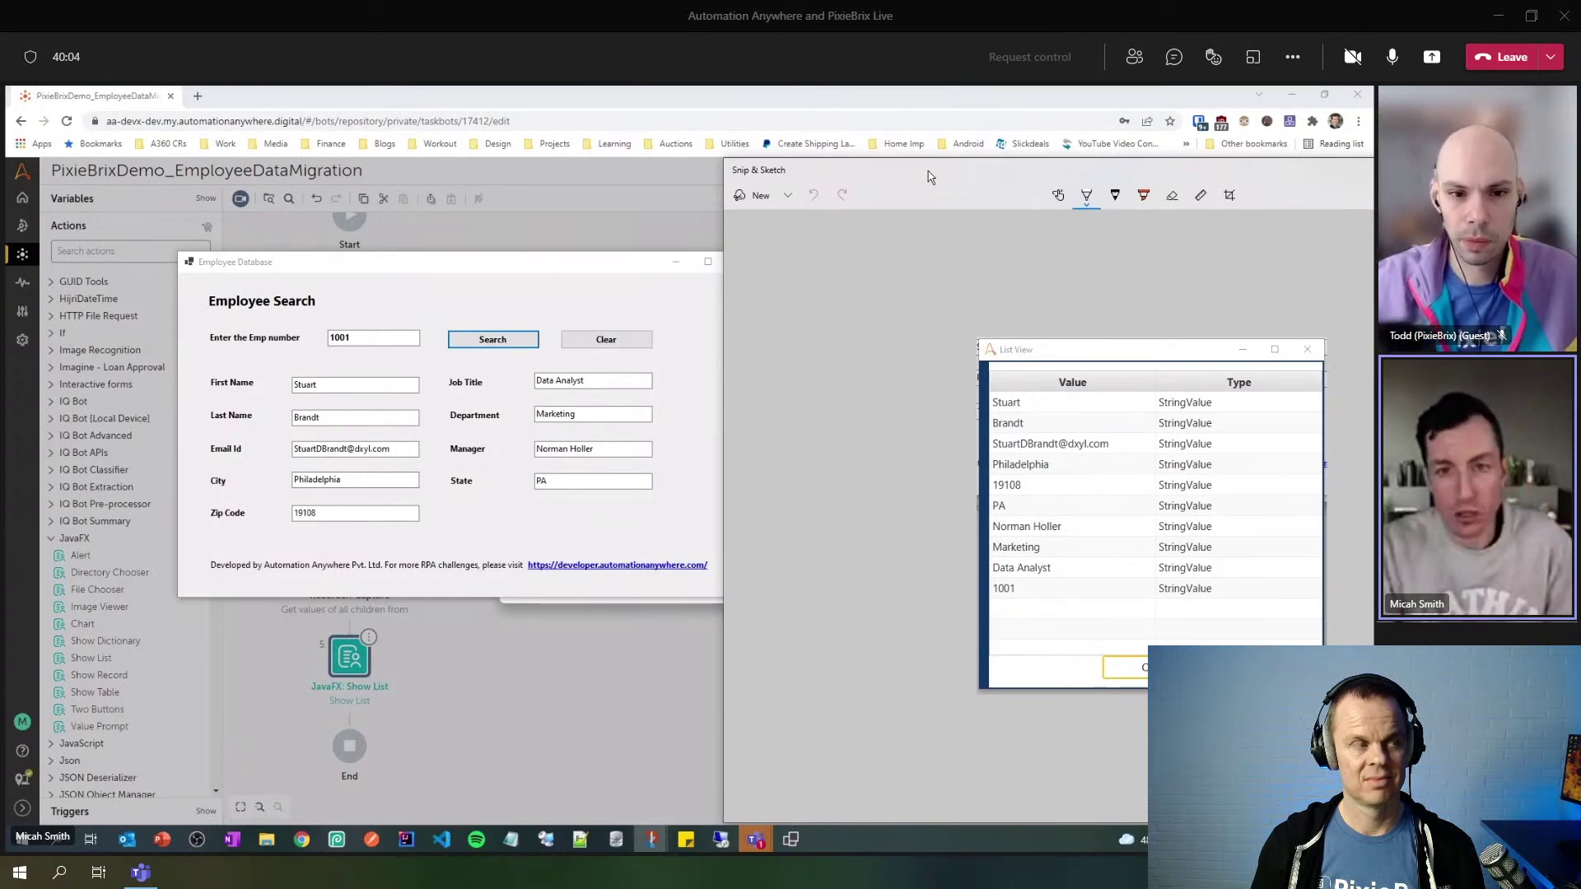
pyautogui.click(1296, 169)
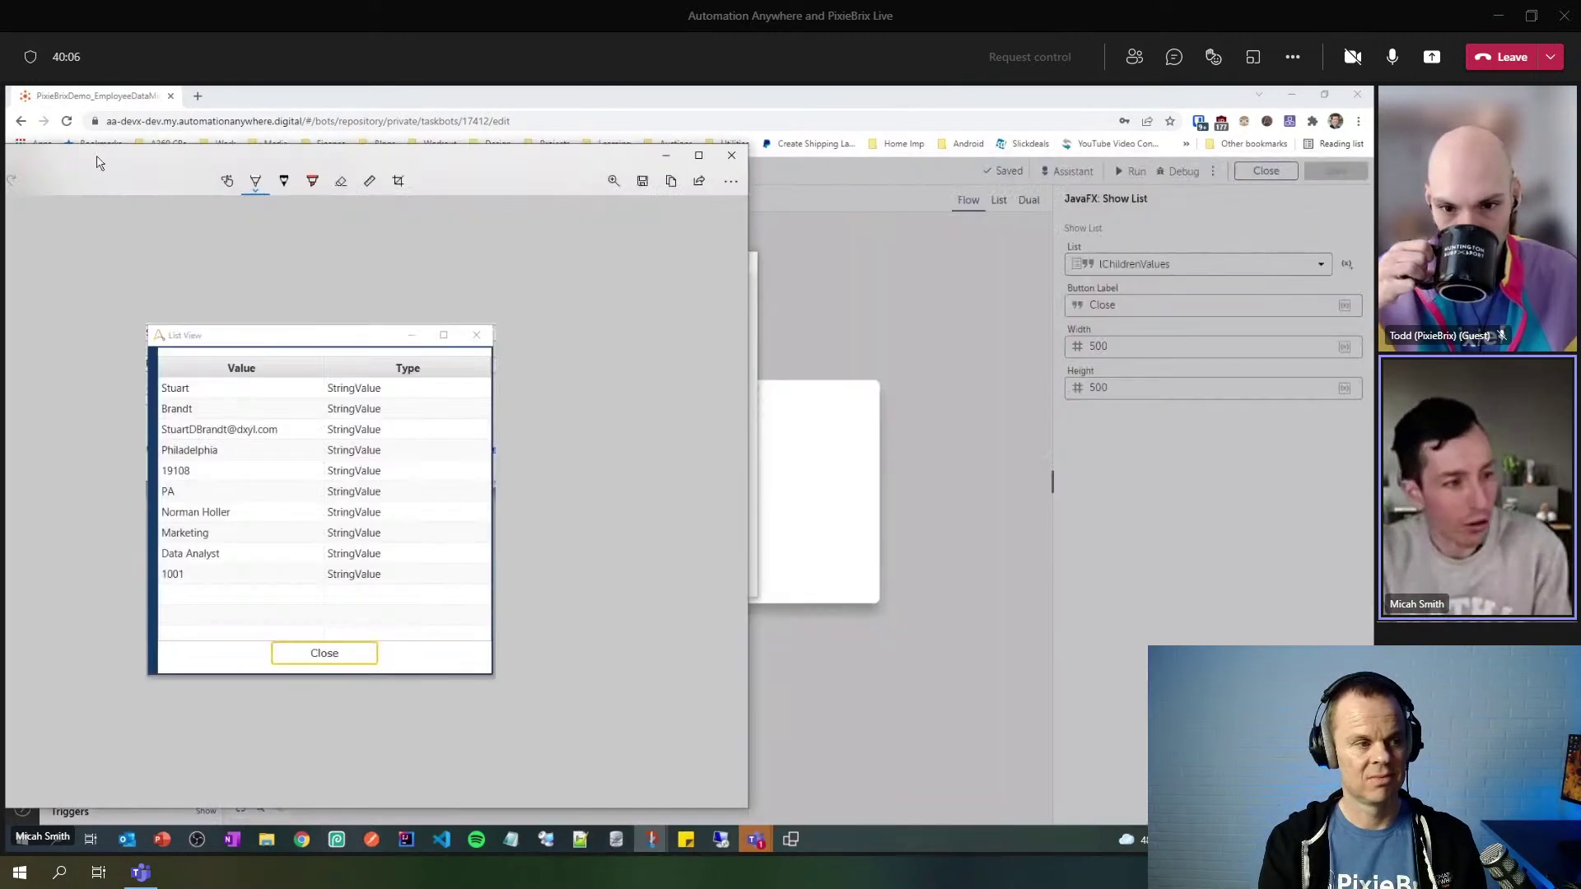
pyautogui.click(741, 261)
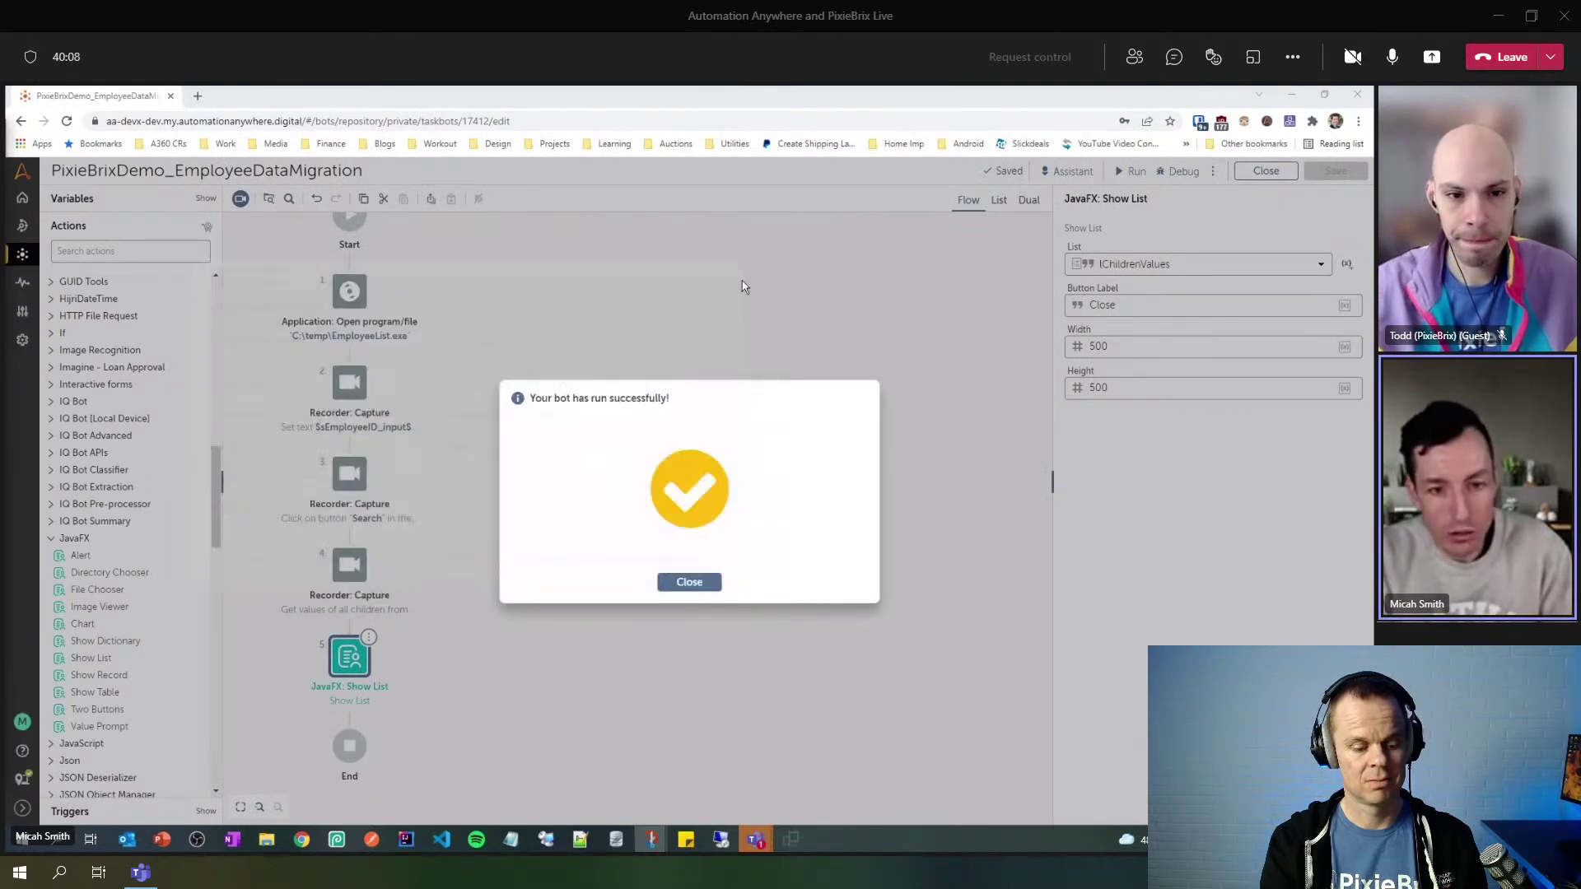
# - Dismiss the run-success message and disable the JavaFX: Show List step 5
pyautogui.click(696, 582)
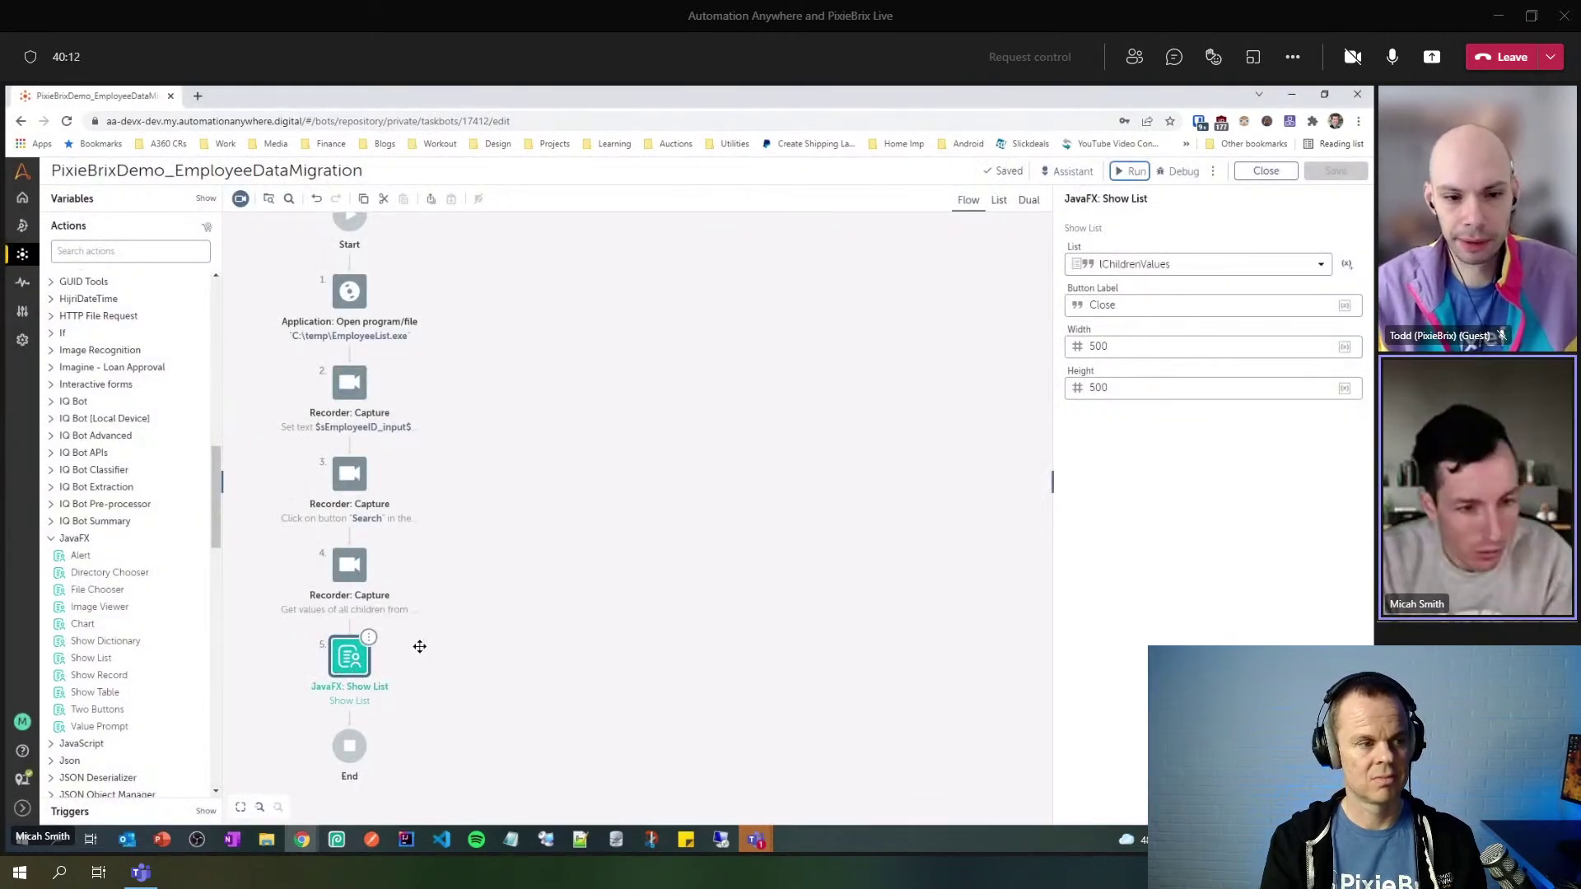
pyautogui.click(368, 638)
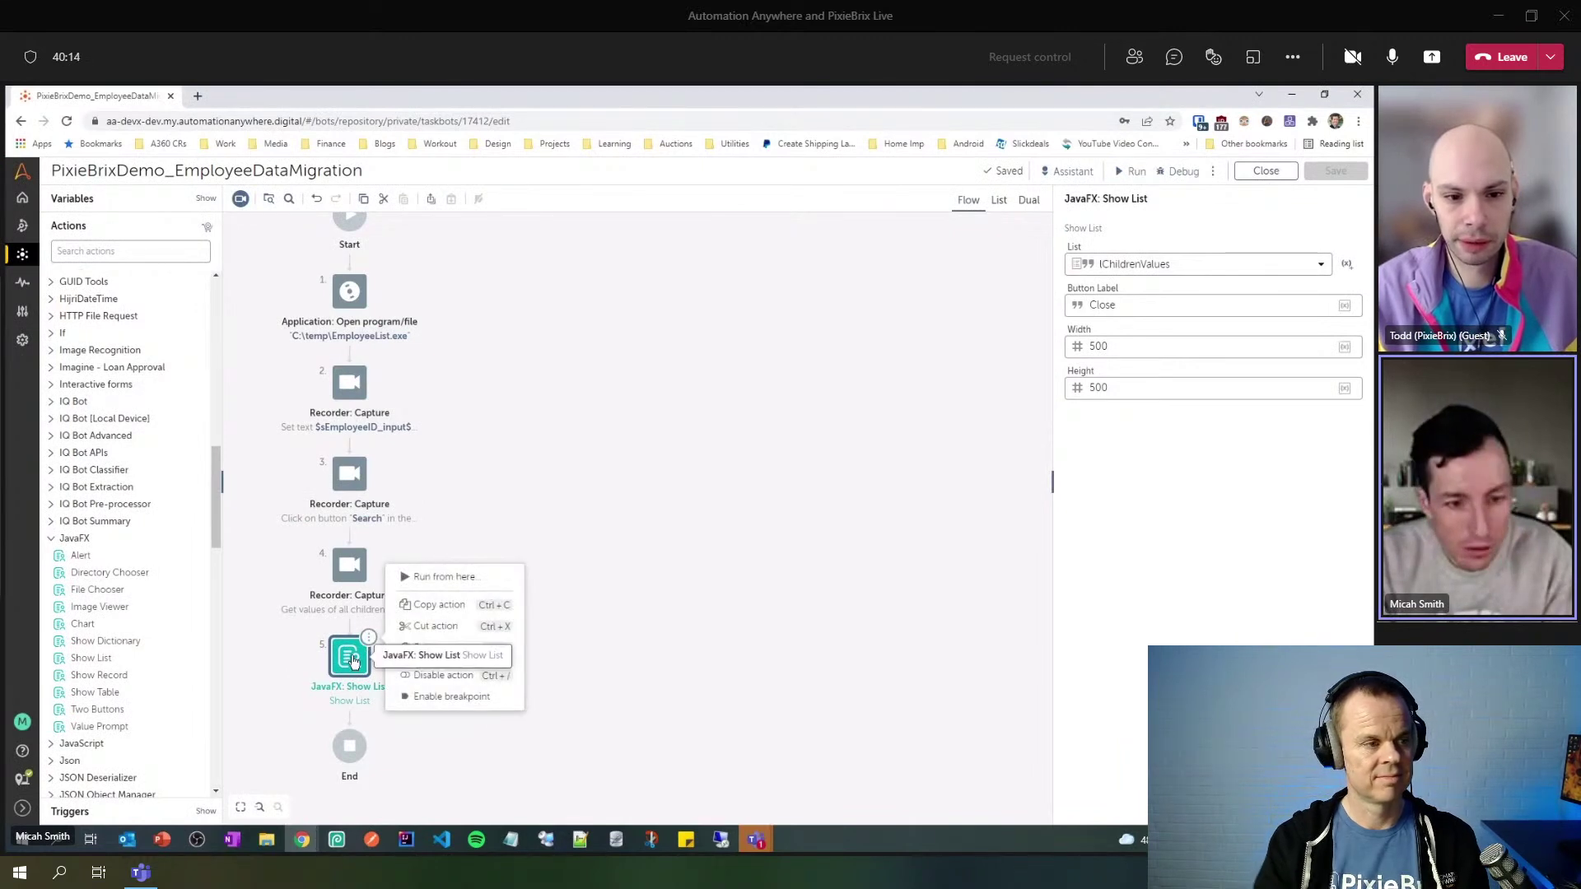
pyautogui.click(437, 677)
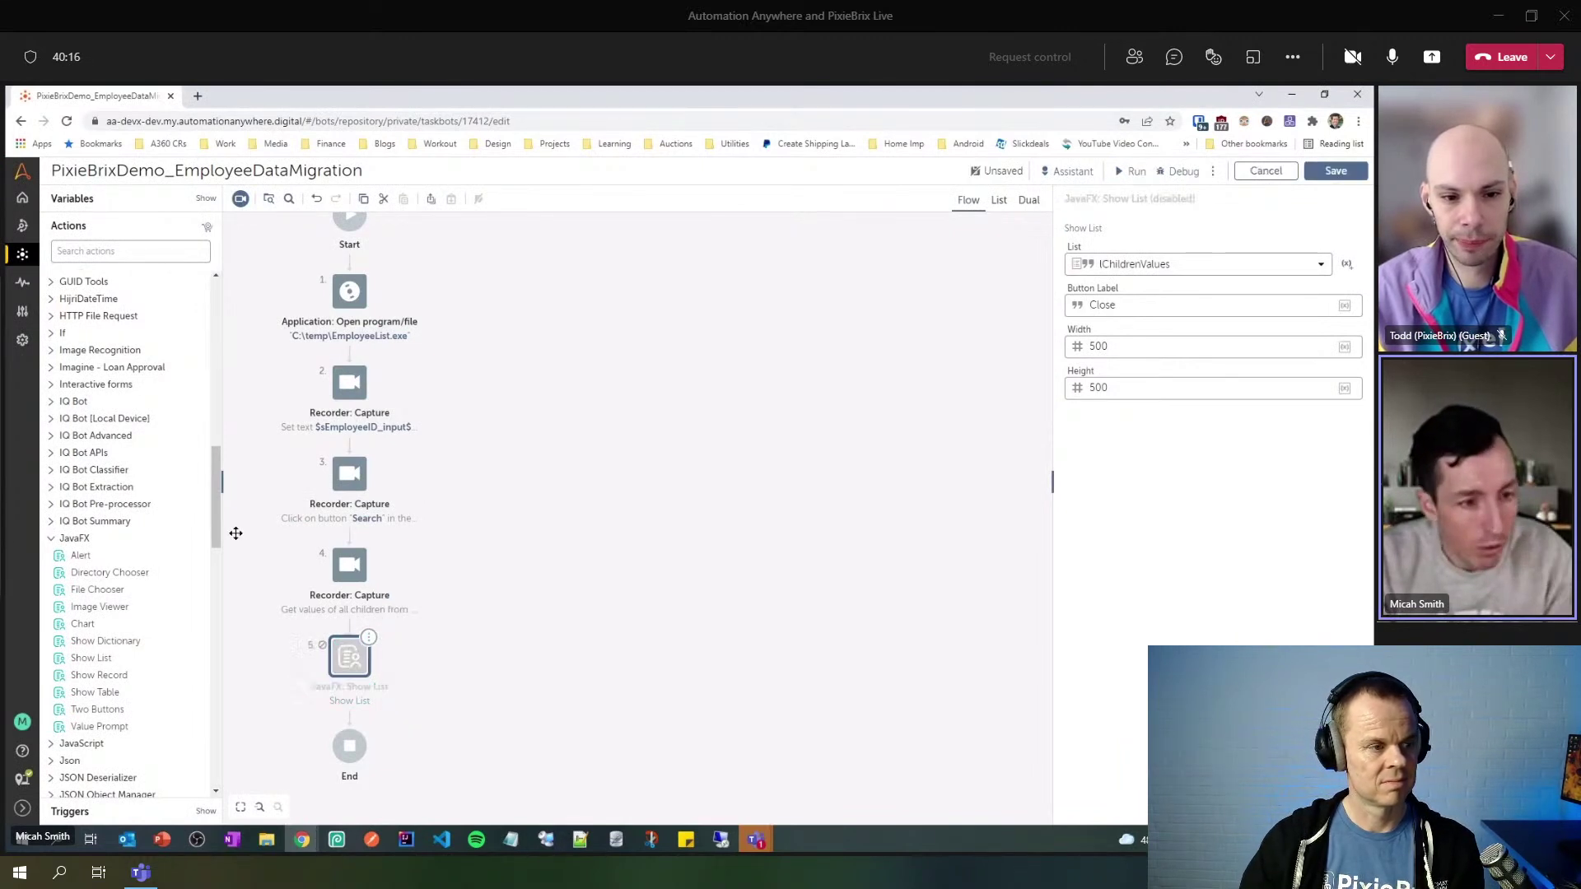
pyautogui.moveTo(215, 514); pyautogui.dragTo(221, 710)
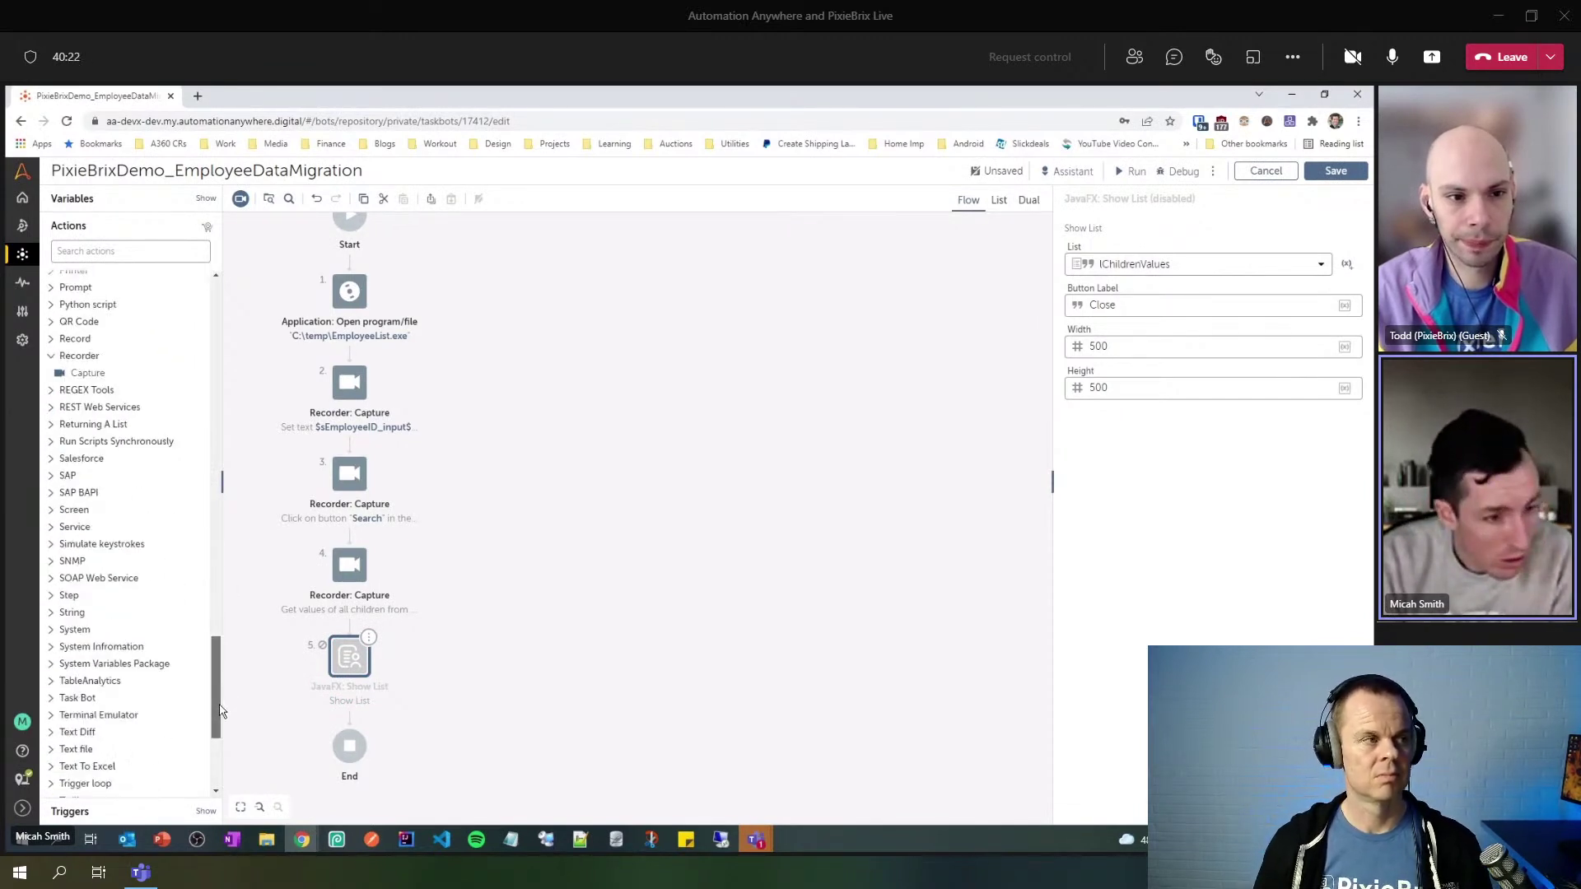
pyautogui.moveTo(220, 711); pyautogui.dragTo(225, 696)
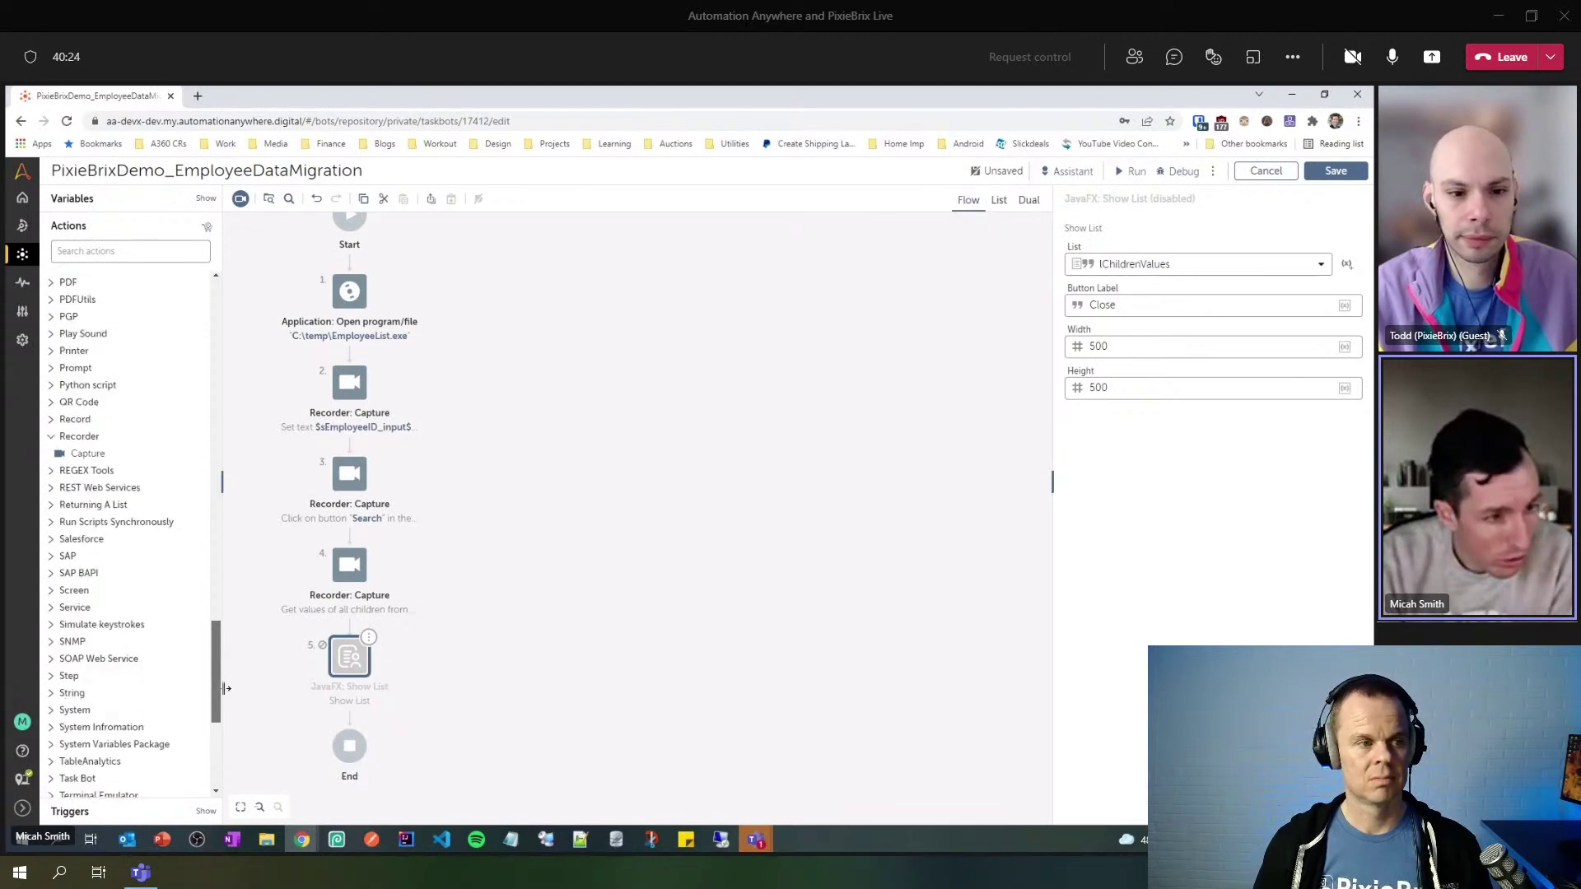
pyautogui.click(57, 696)
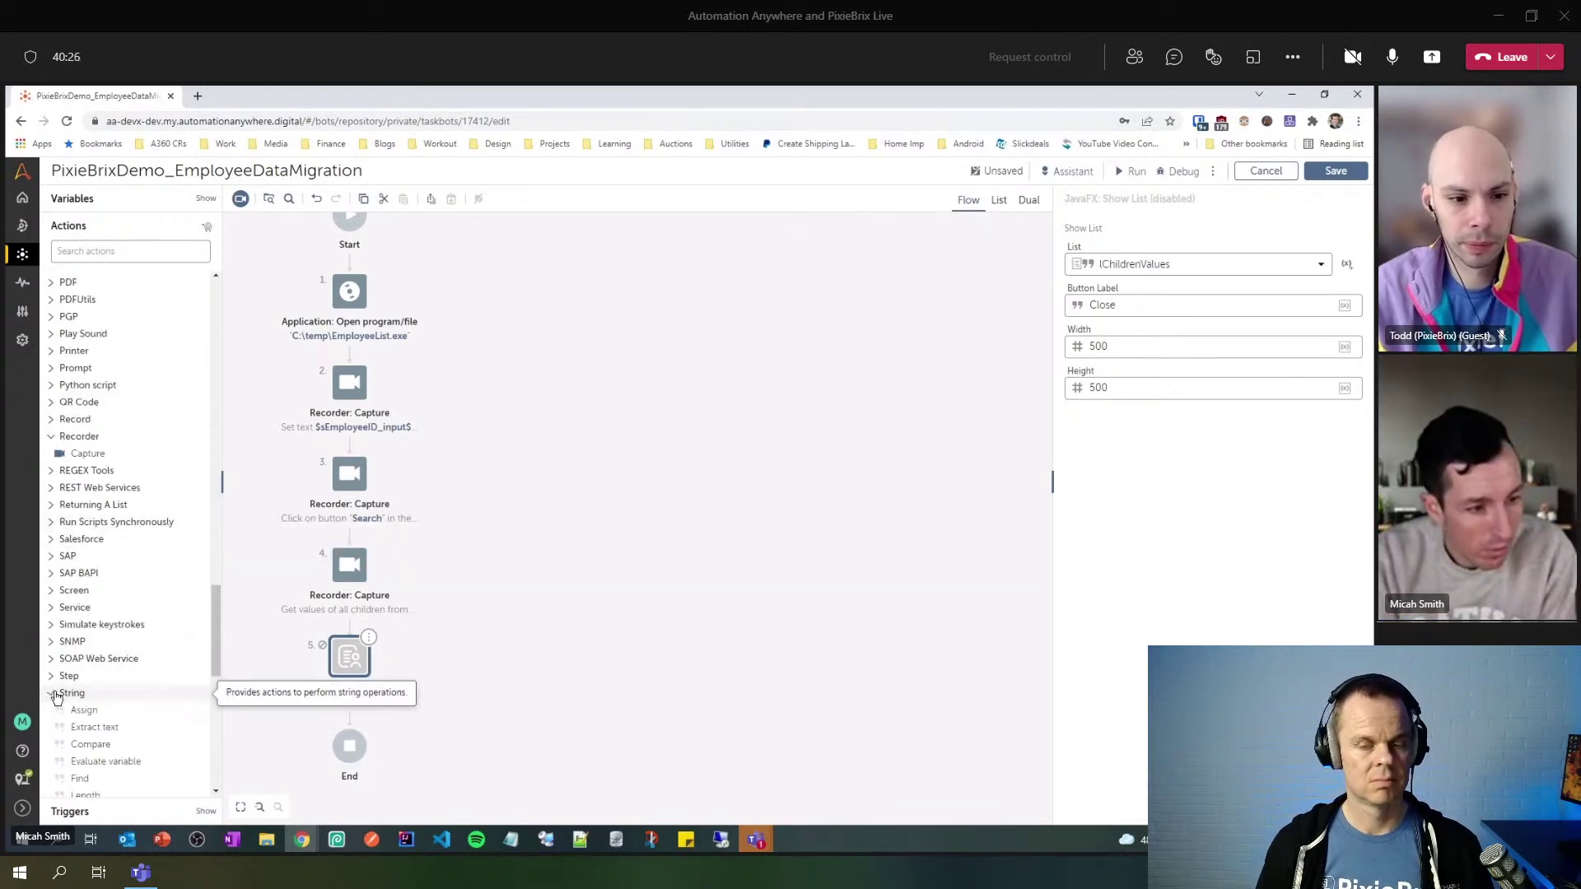
# - Add a String: Assign step with source $lChildrenValues[0]$ and destination sFirstName_output
pyautogui.scroll(-3, 66, 659)
pyautogui.moveTo(78, 567); pyautogui.dragTo(351, 726)
pyautogui.click(1145, 278)
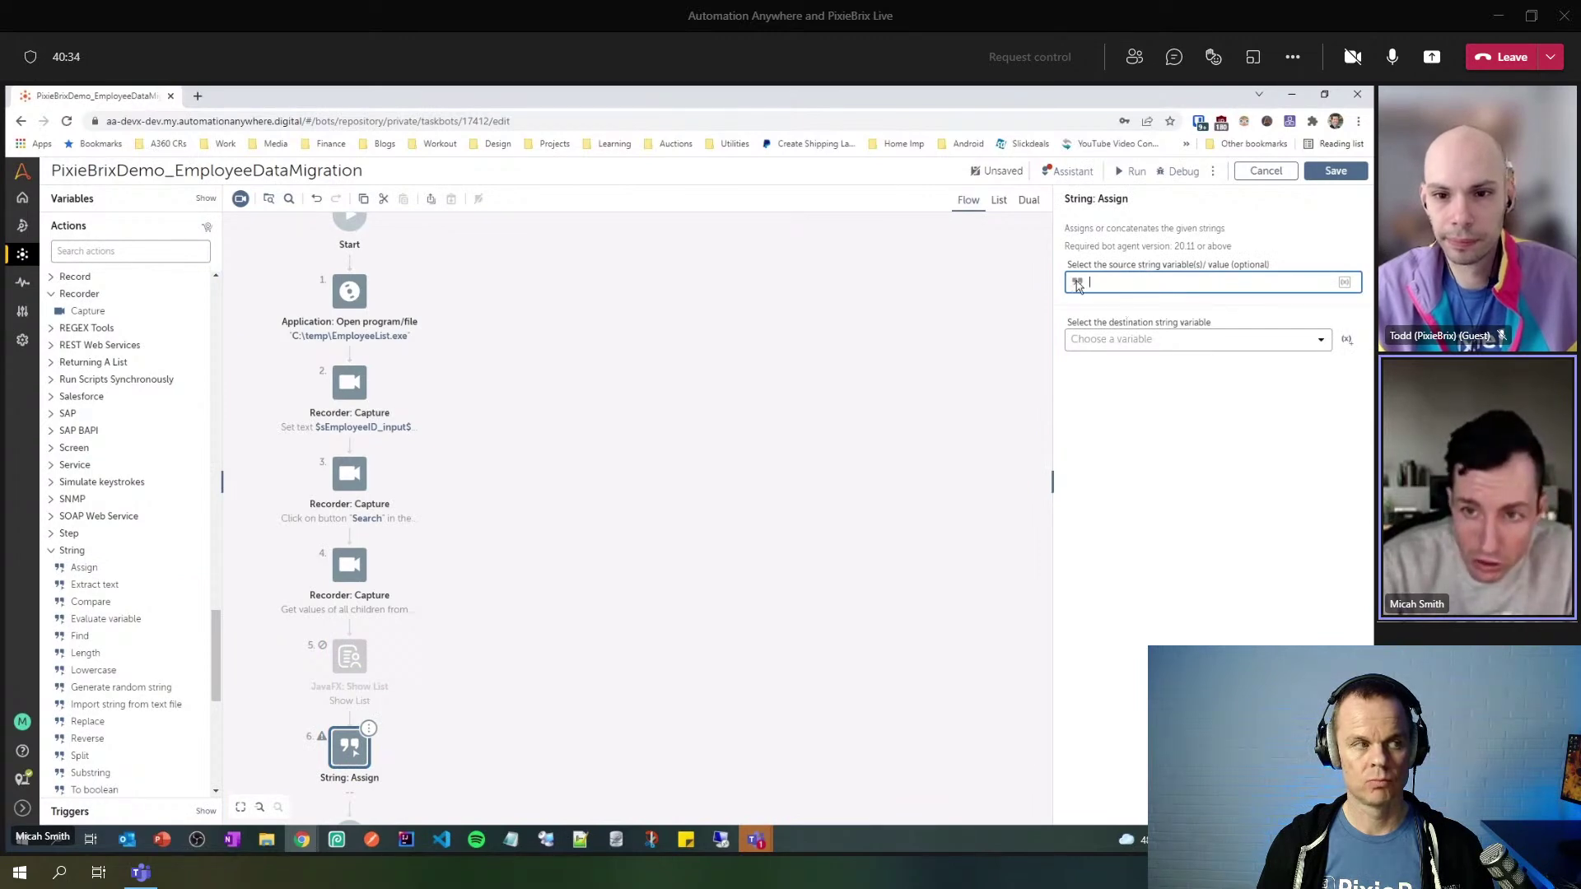
pyautogui.press('F2')
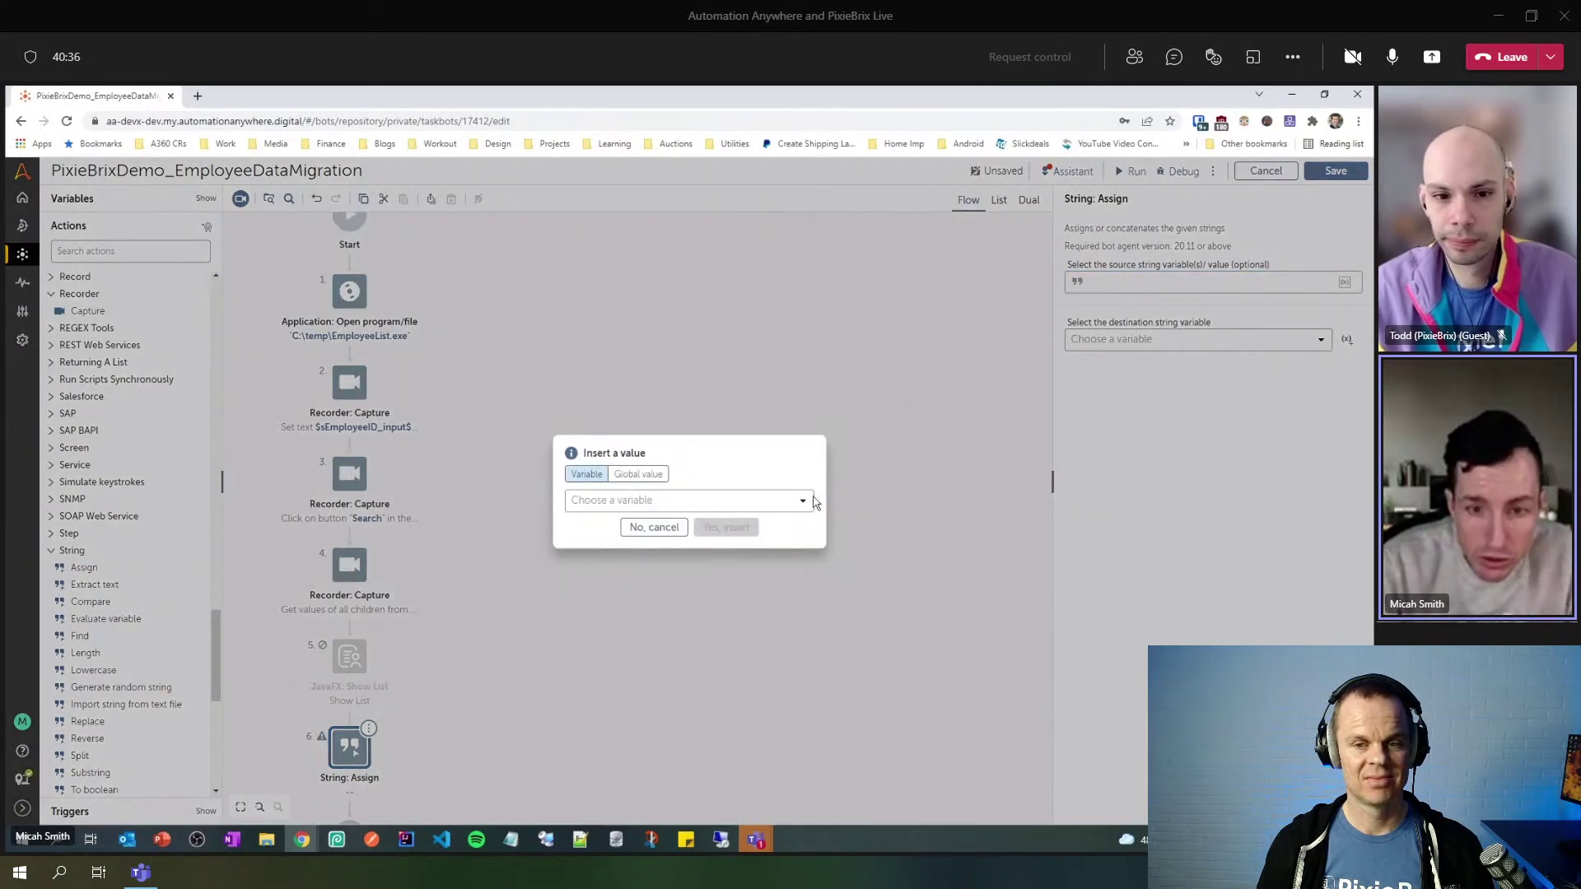
pyautogui.click(797, 502)
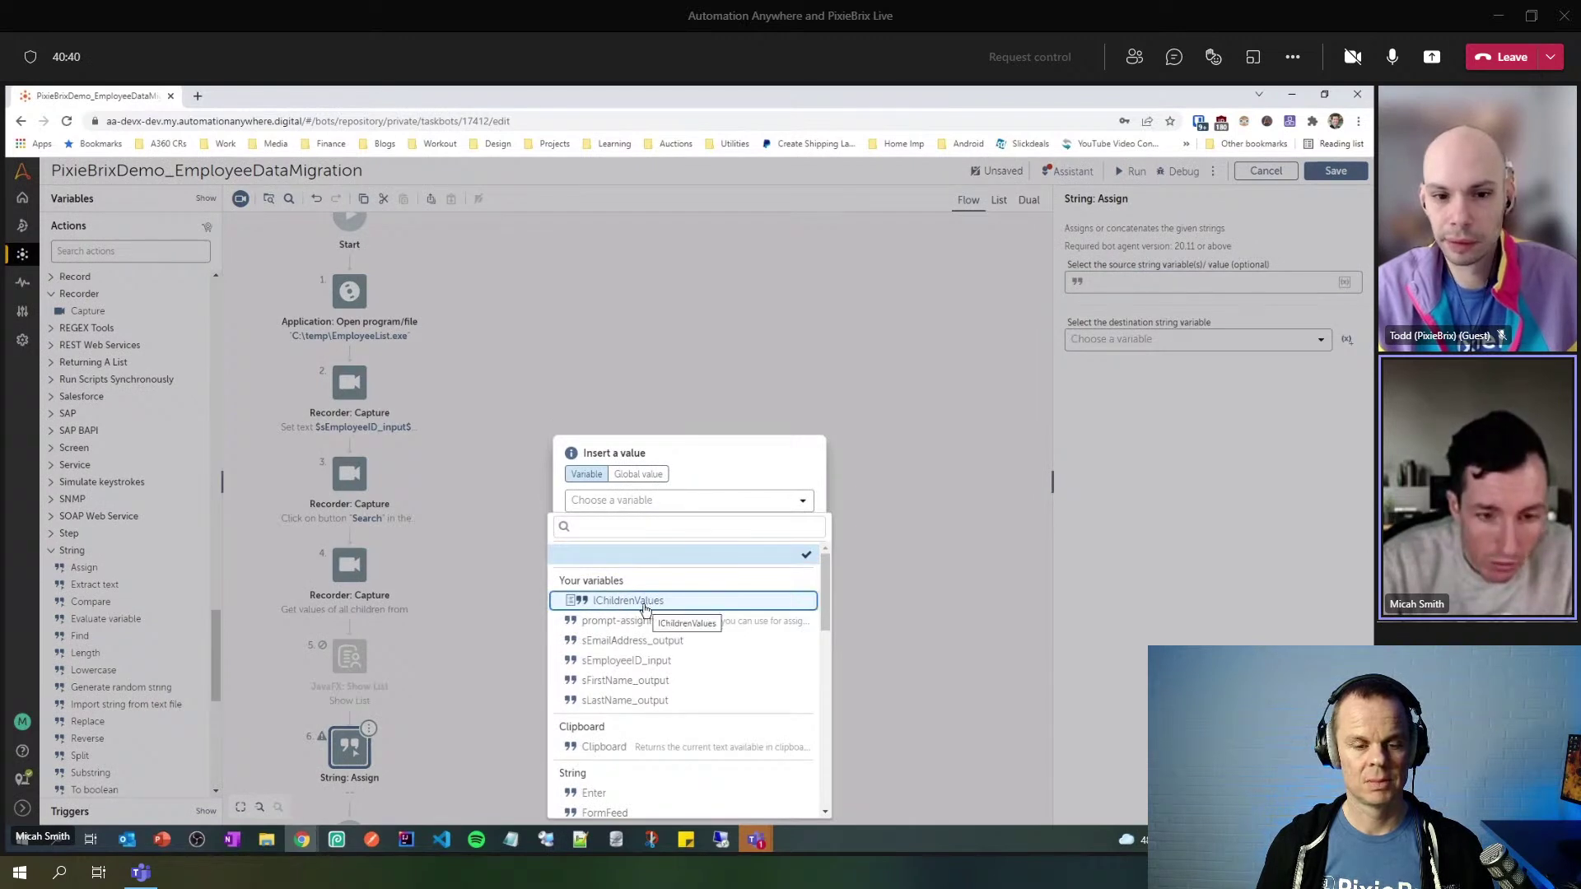
pyautogui.click(586, 601)
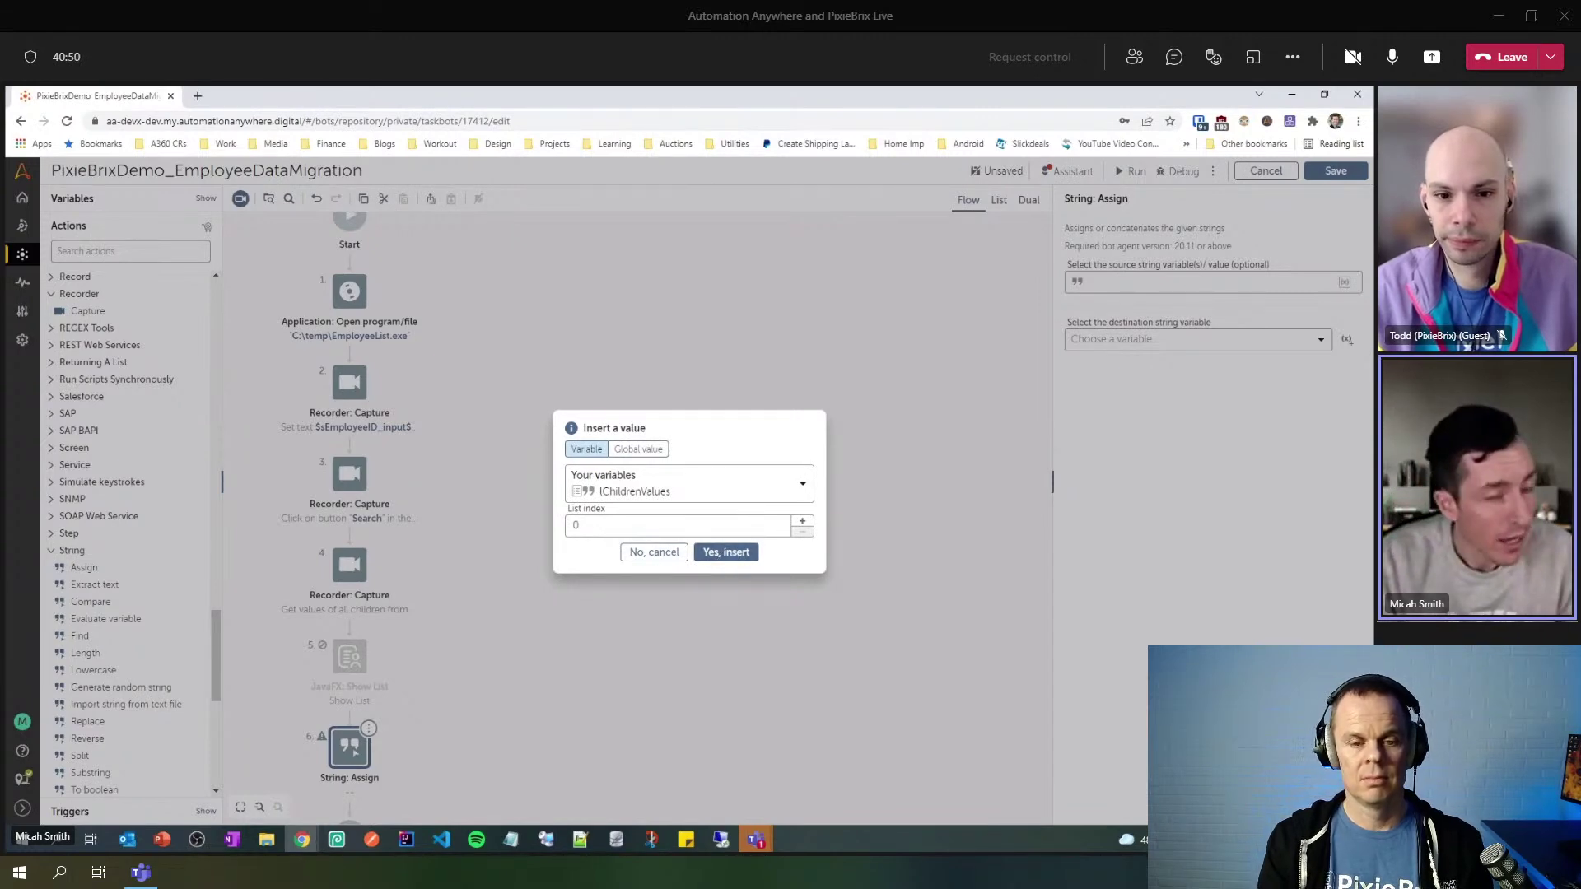
pyautogui.hotkey('alt', 'Tab')
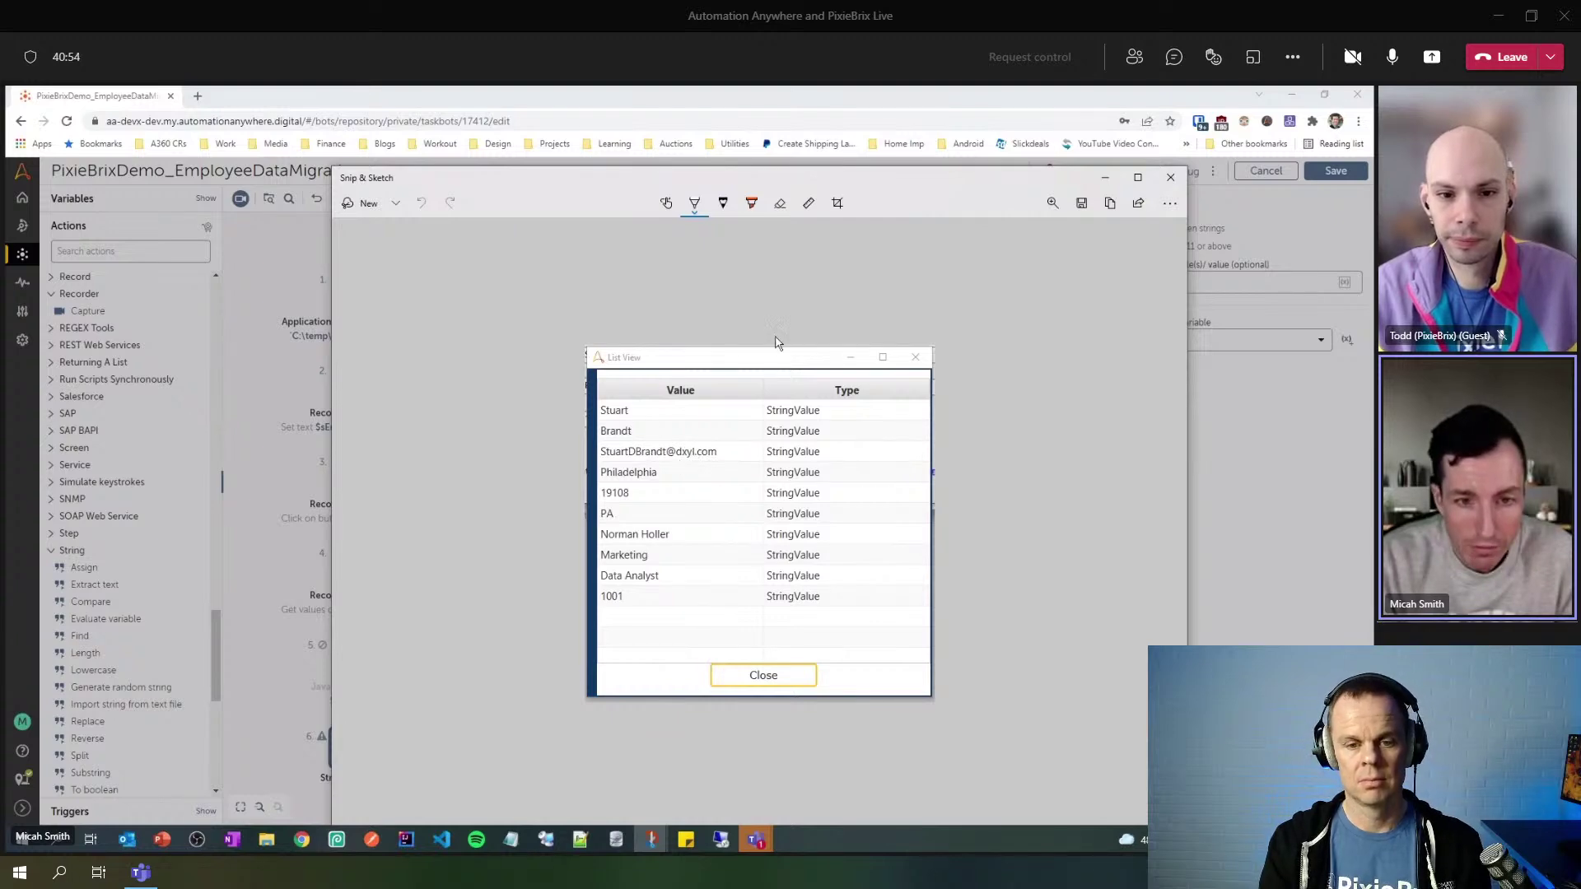
pyautogui.moveTo(785, 193); pyautogui.dragTo(392, 255)
pyautogui.hotkey('alt', 'Tab')
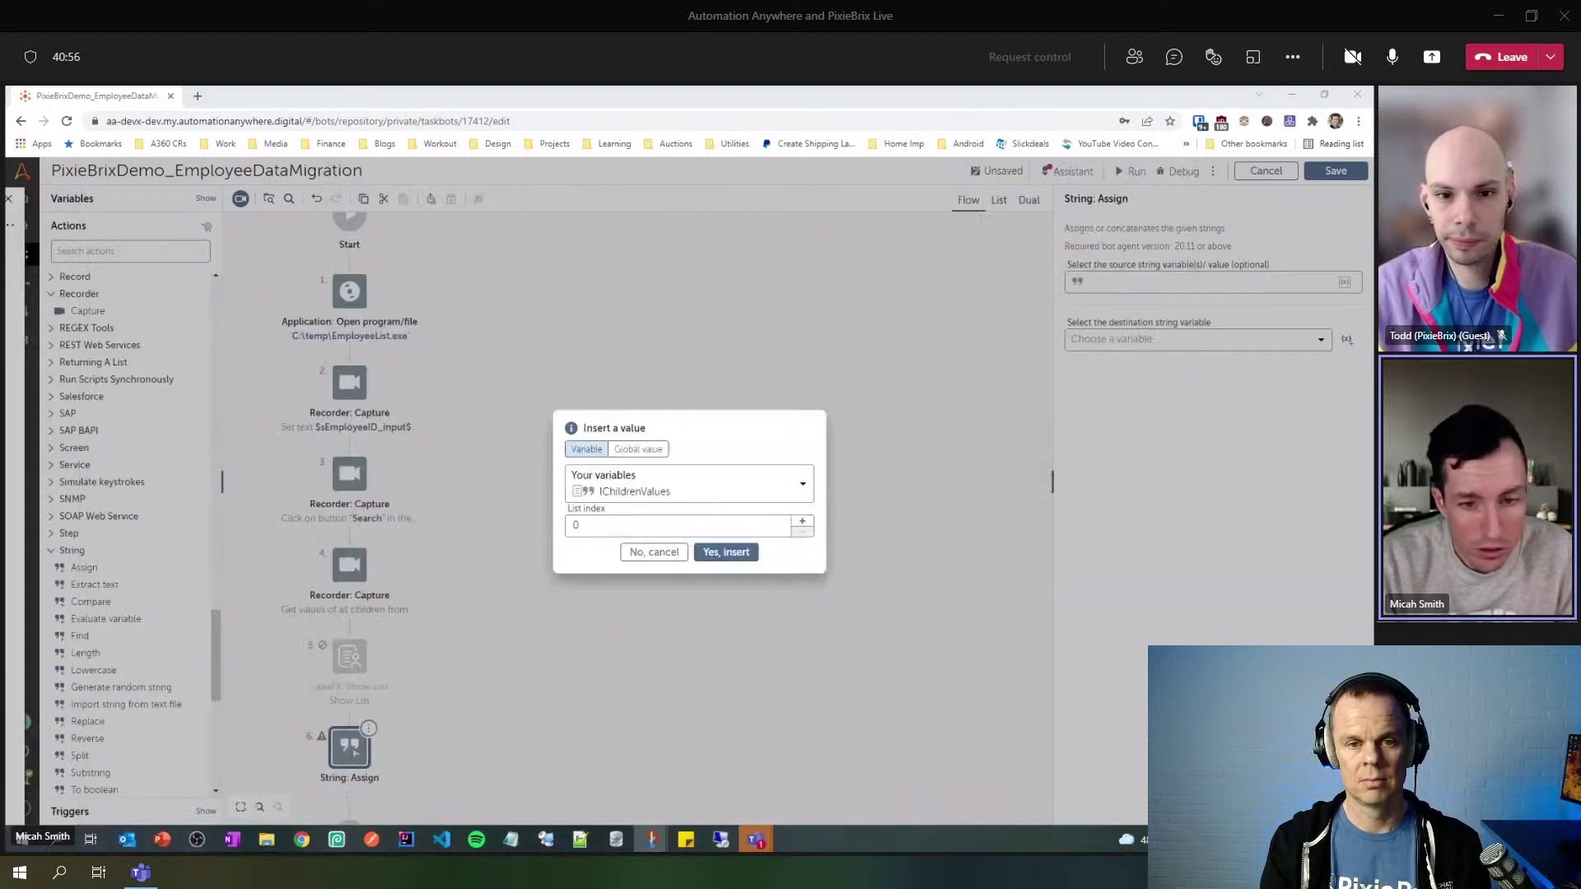
pyautogui.click(737, 553)
pyautogui.click(1159, 342)
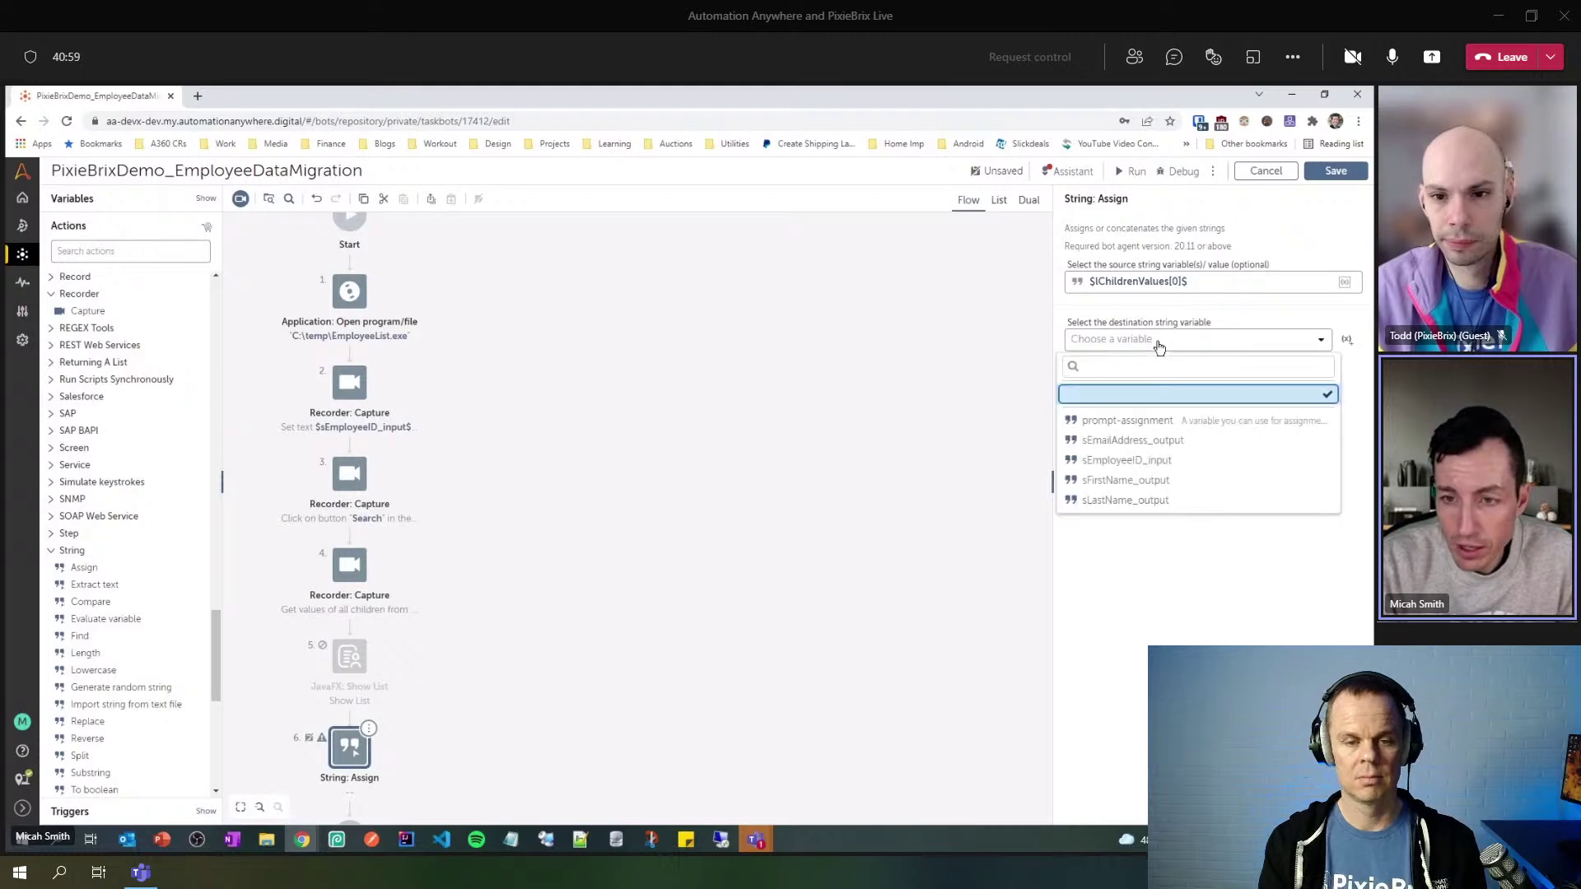
pyautogui.click(1178, 479)
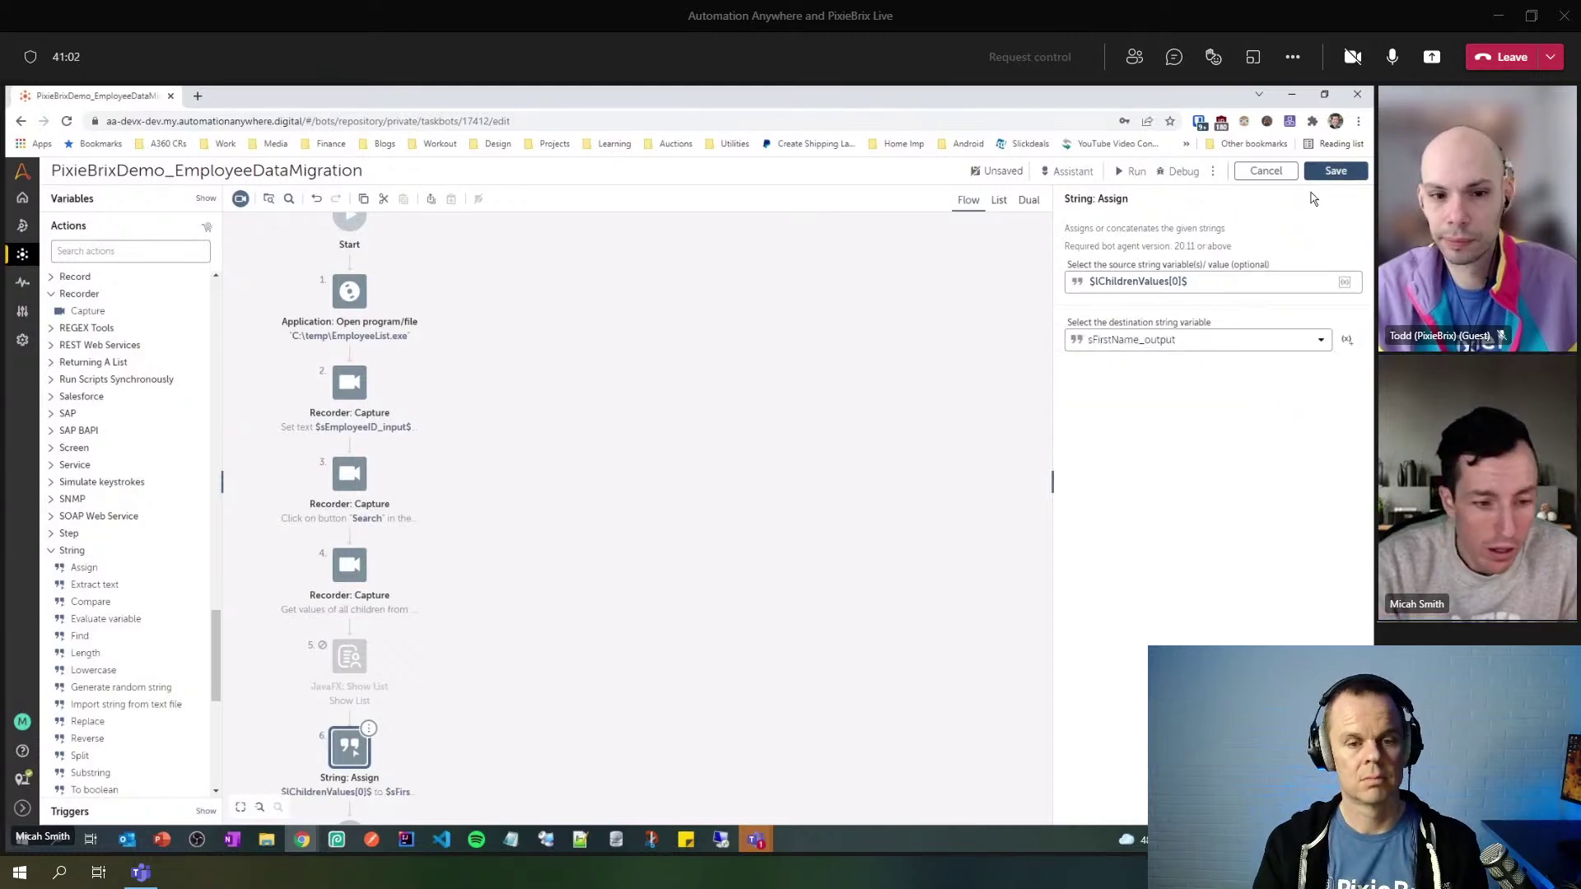
# - Save the bot and undo the change to the Show List step
pyautogui.click(1335, 171)
pyautogui.moveTo(499, 660); pyautogui.dragTo(554, 466)
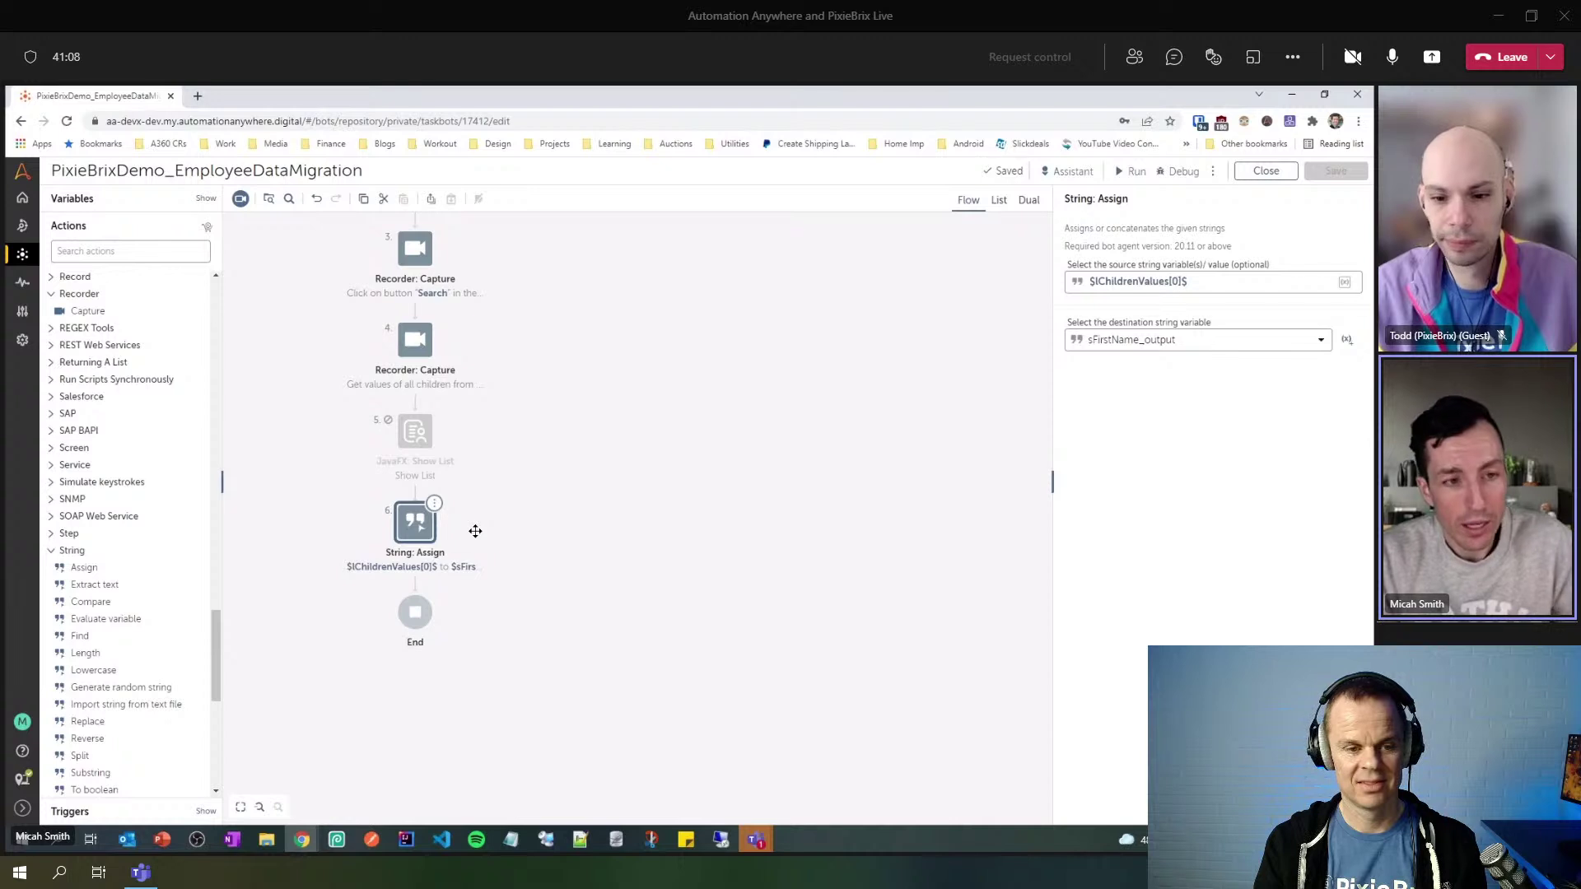
pyautogui.moveTo(529, 529); pyautogui.dragTo(498, 484)
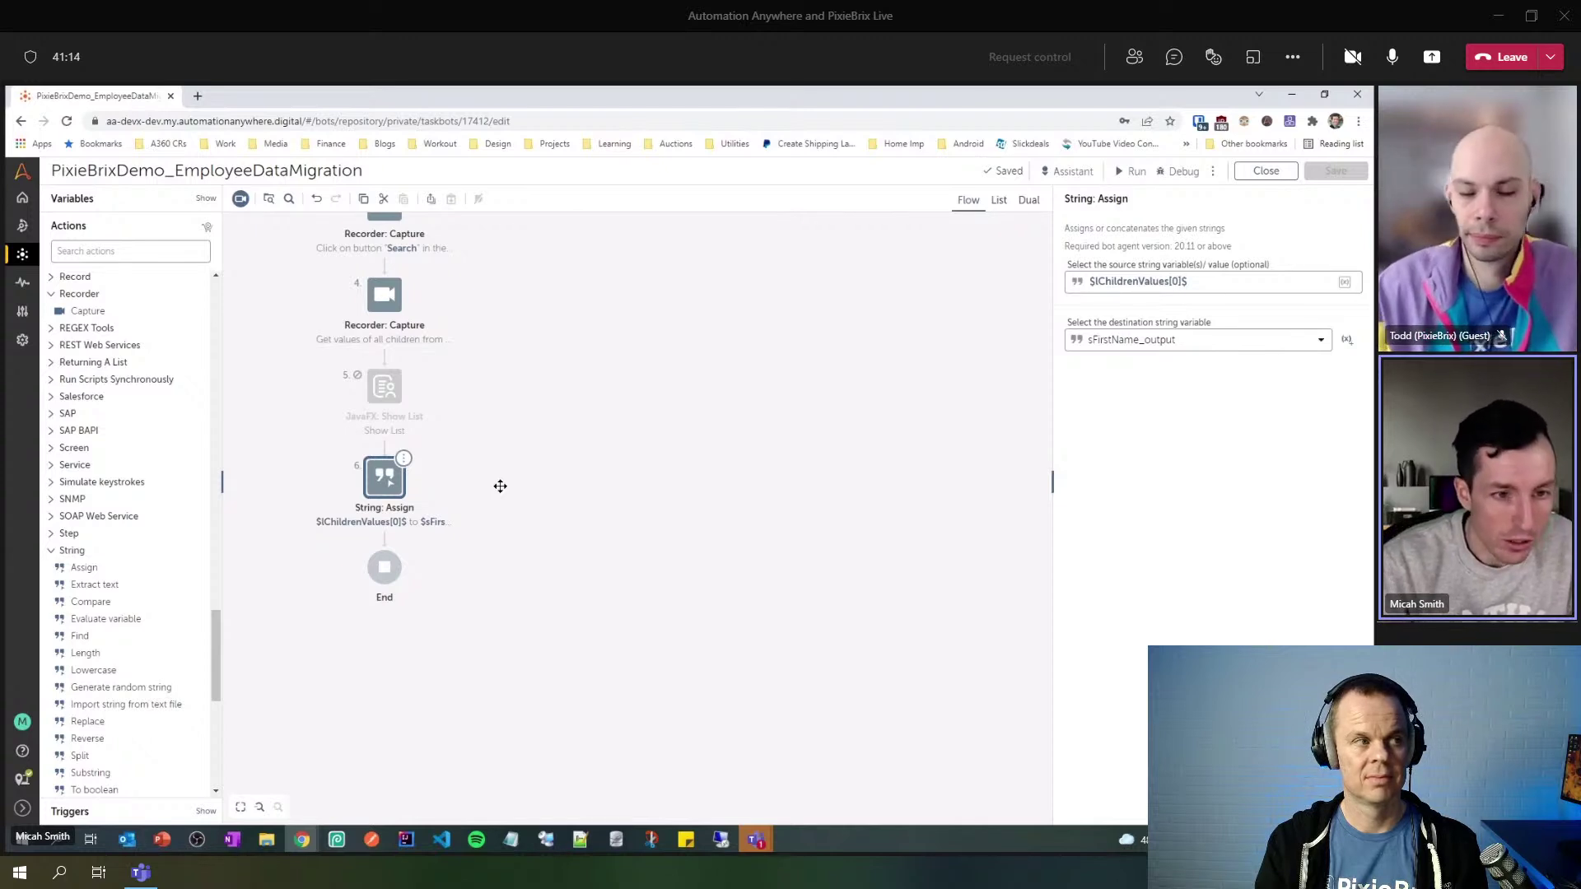
pyautogui.click(384, 383)
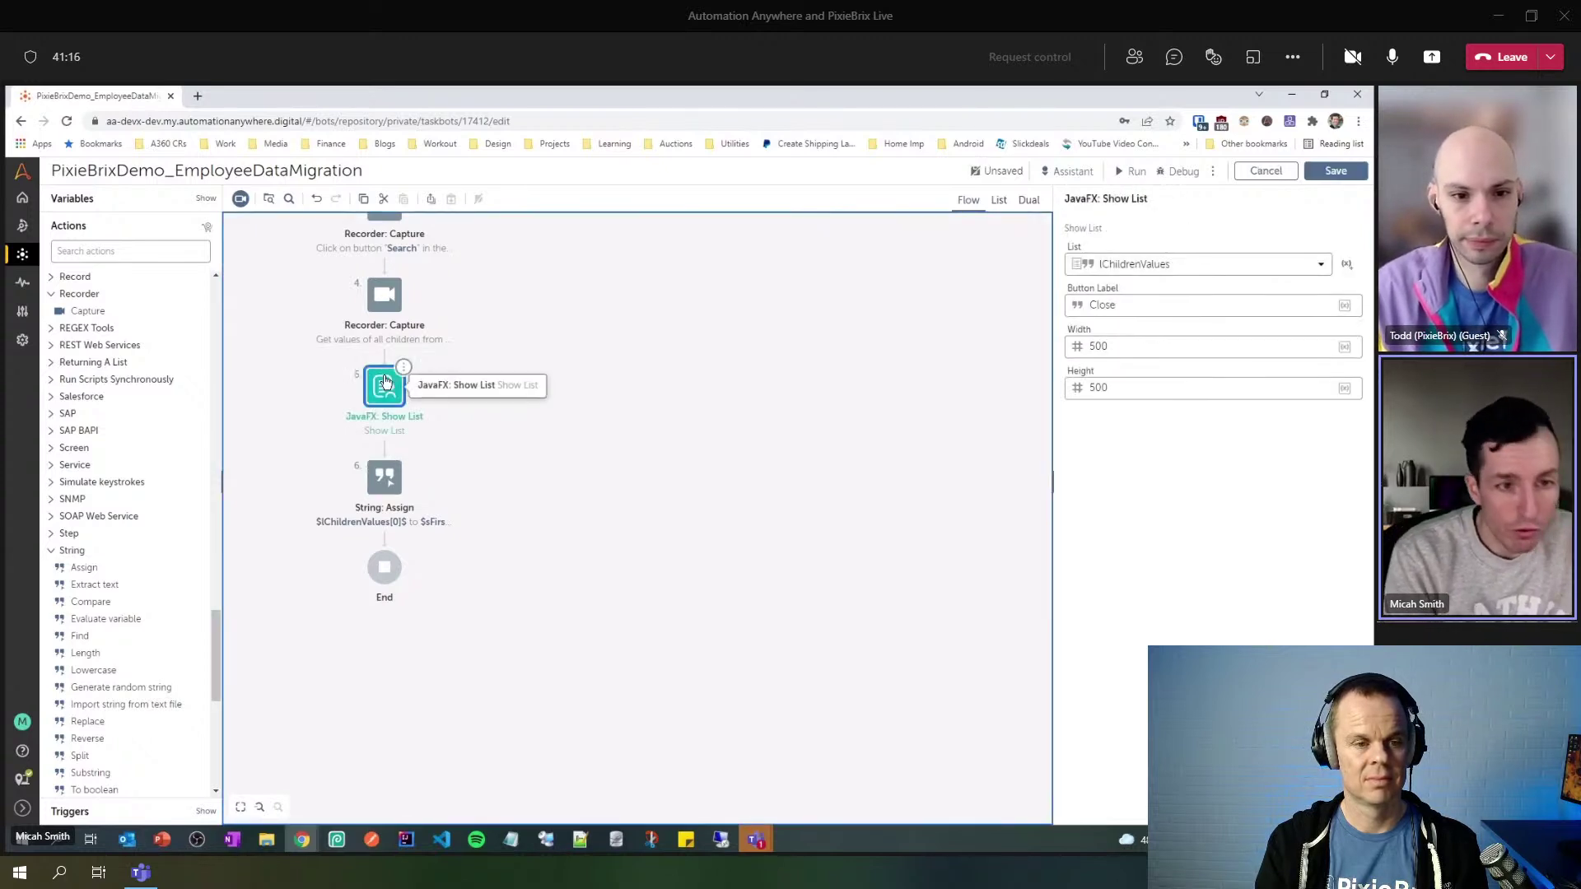
pyautogui.hotkey('ctrl', 'z')
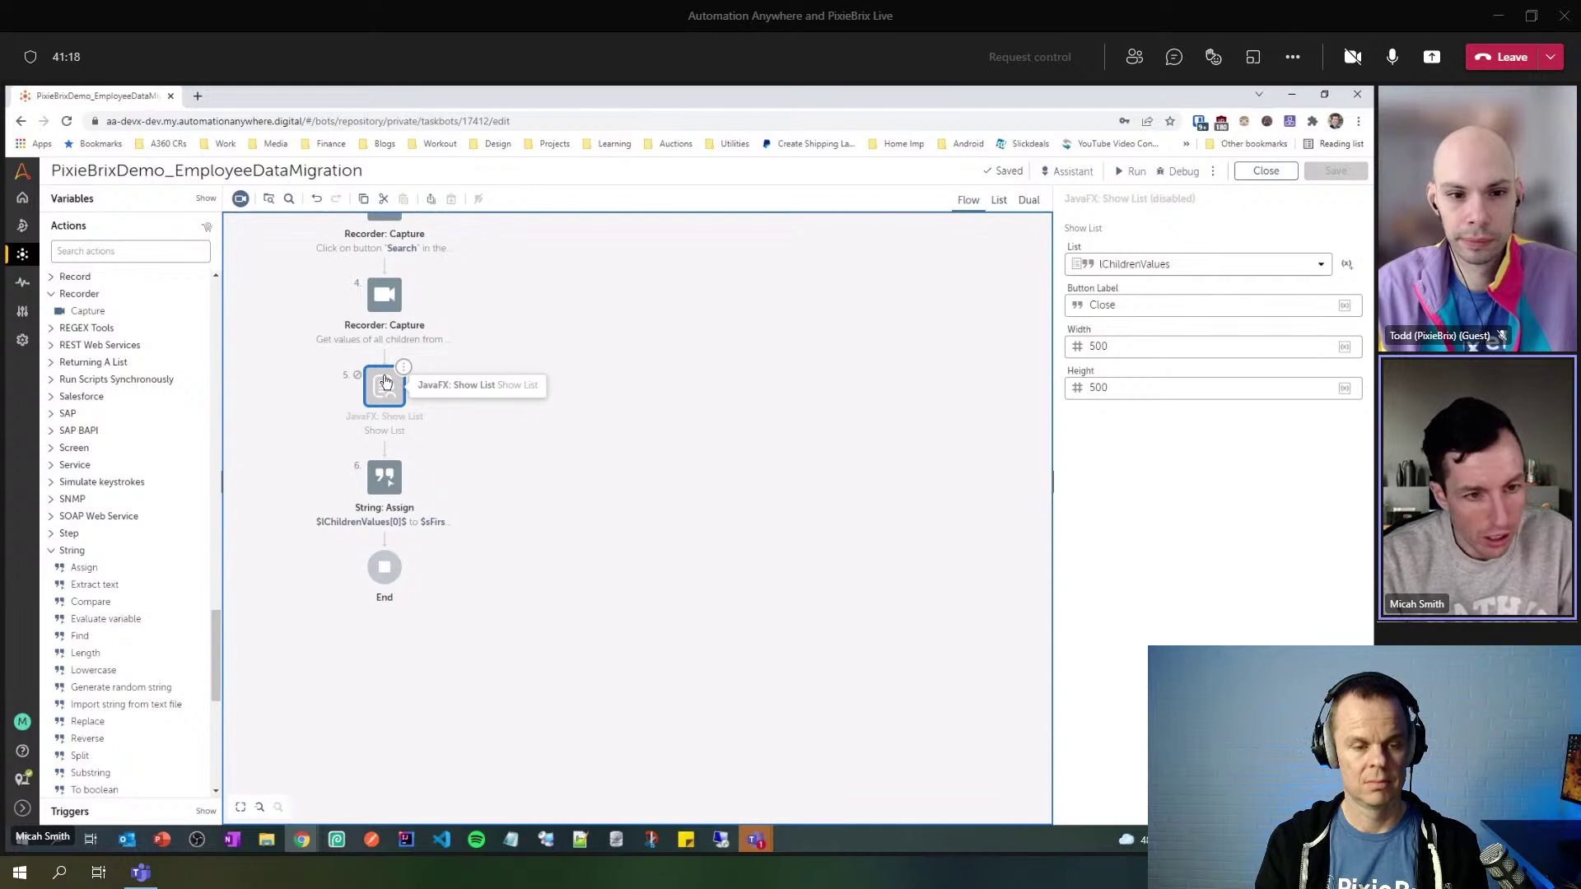
# - Duplicate the assign step as step 7, using index 1 and destination sLastName_output
pyautogui.click(393, 481)
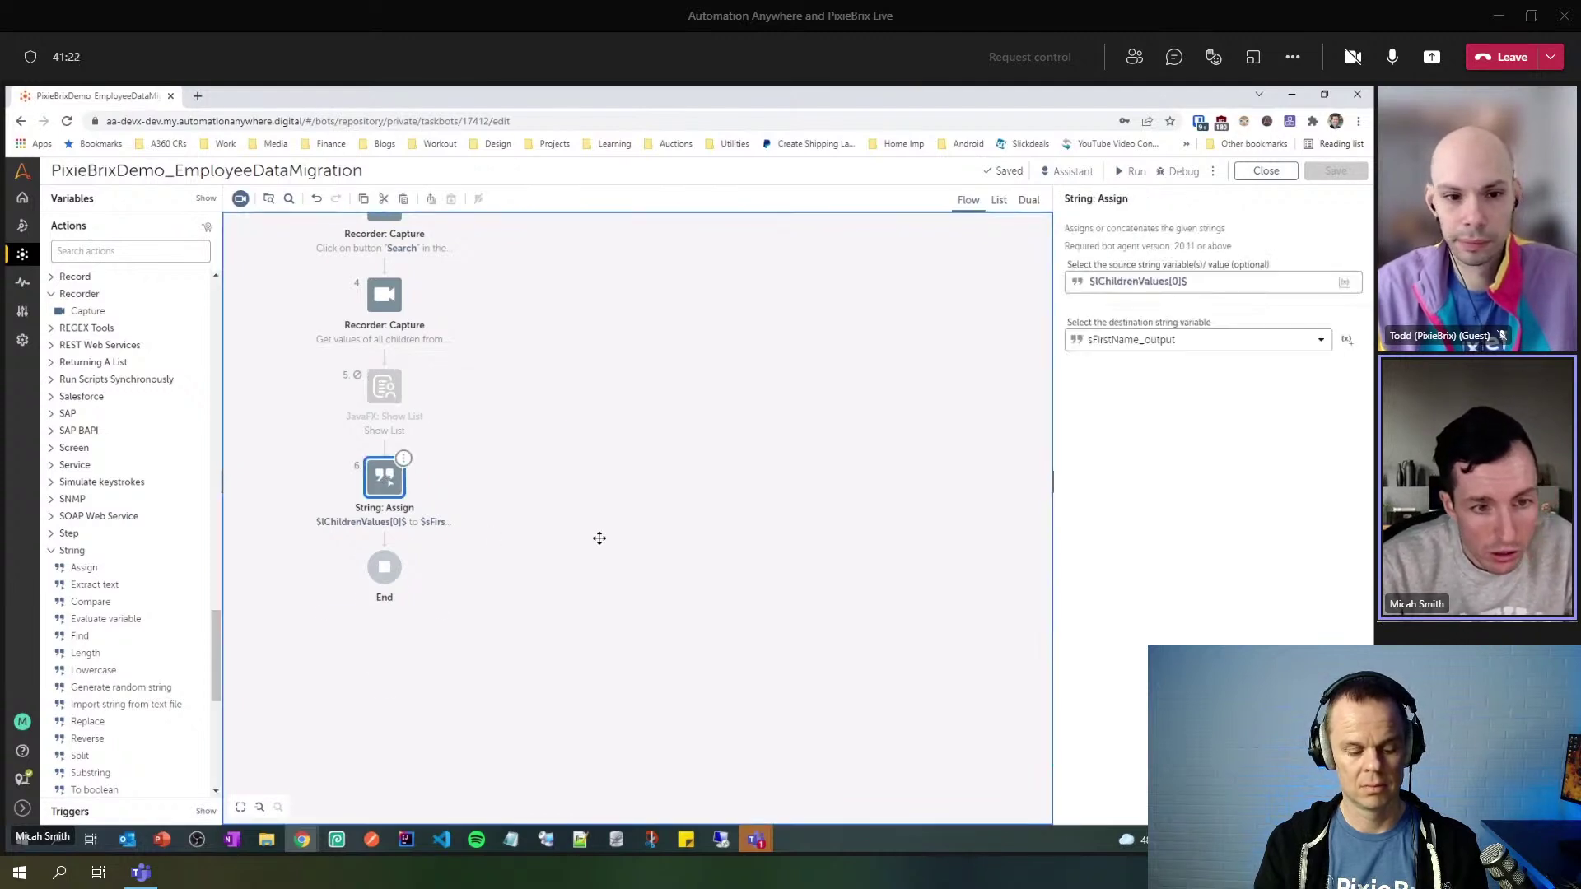
pyautogui.hotkey('ctrl', 'v')
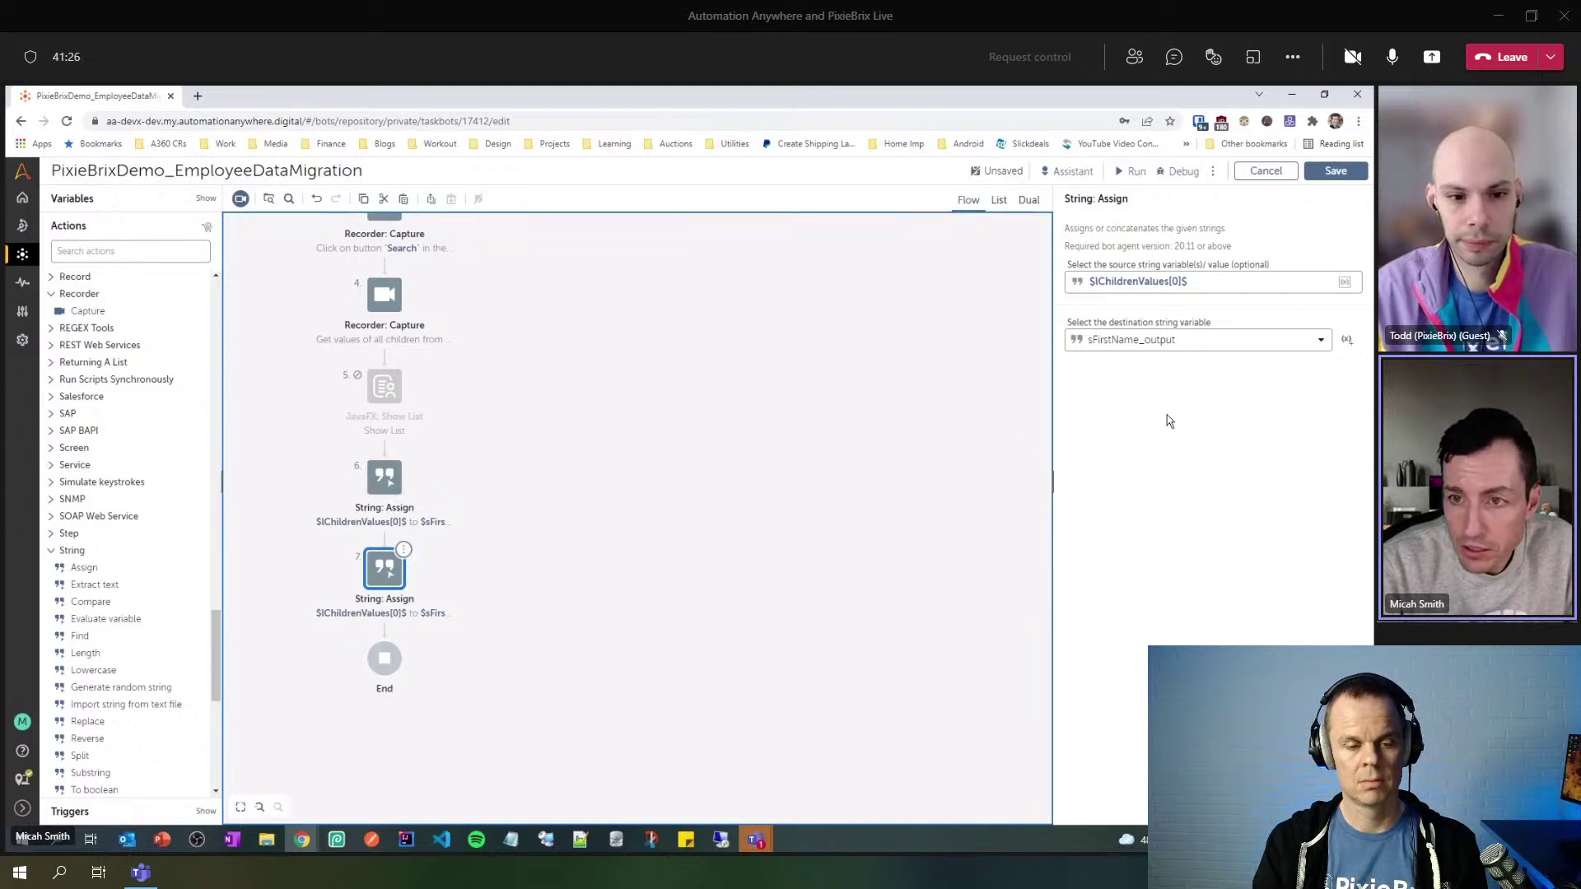
pyautogui.click(1178, 282)
pyautogui.press('BackSpace')
pyautogui.write('1')
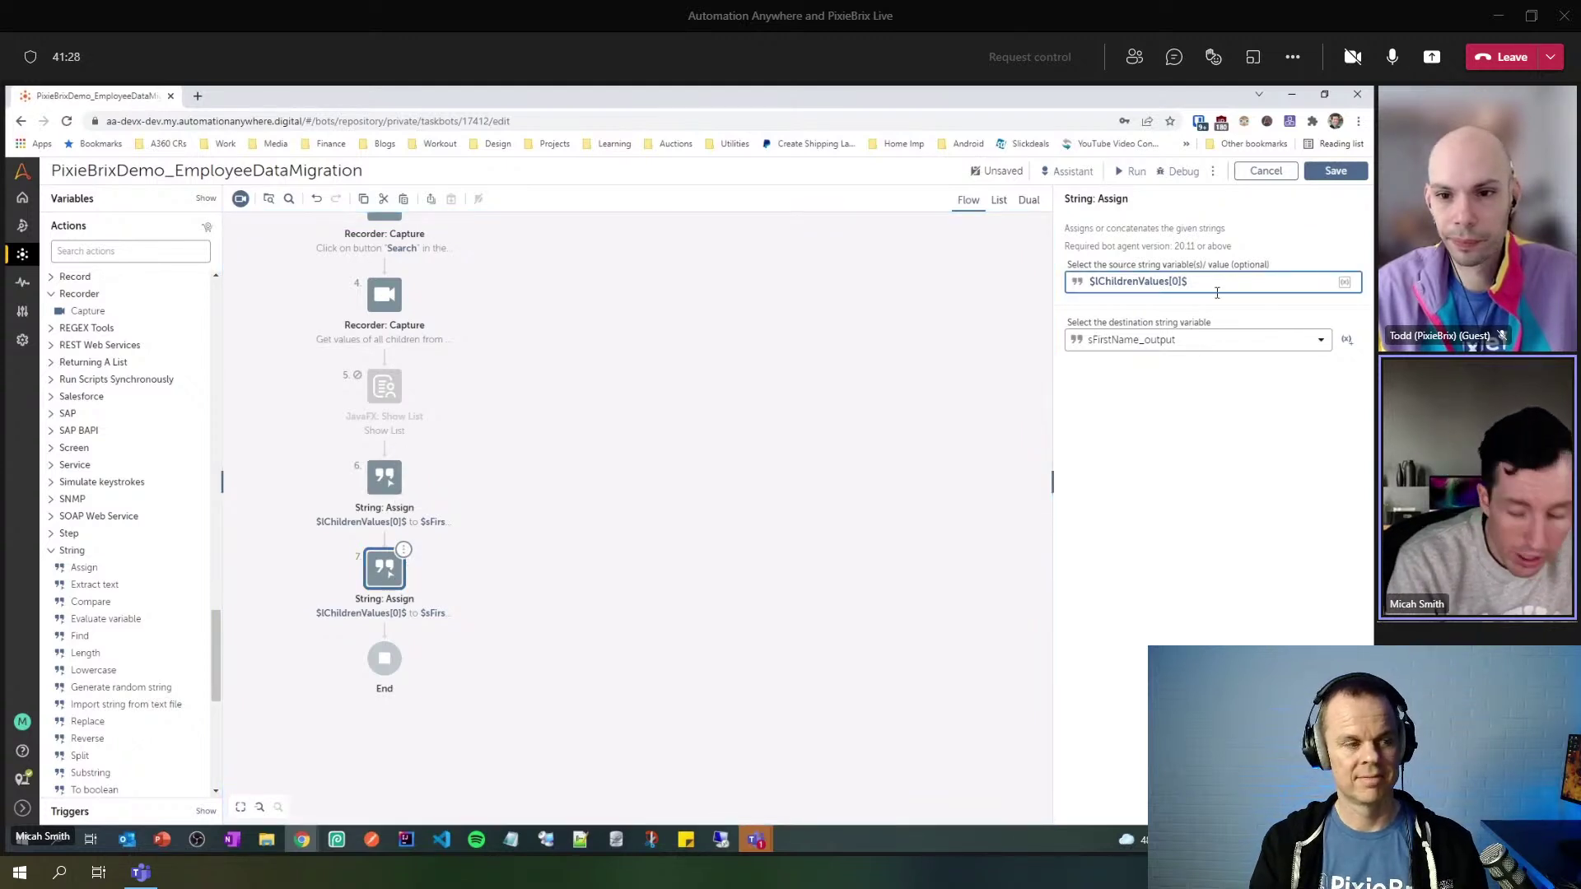
pyautogui.click(1175, 341)
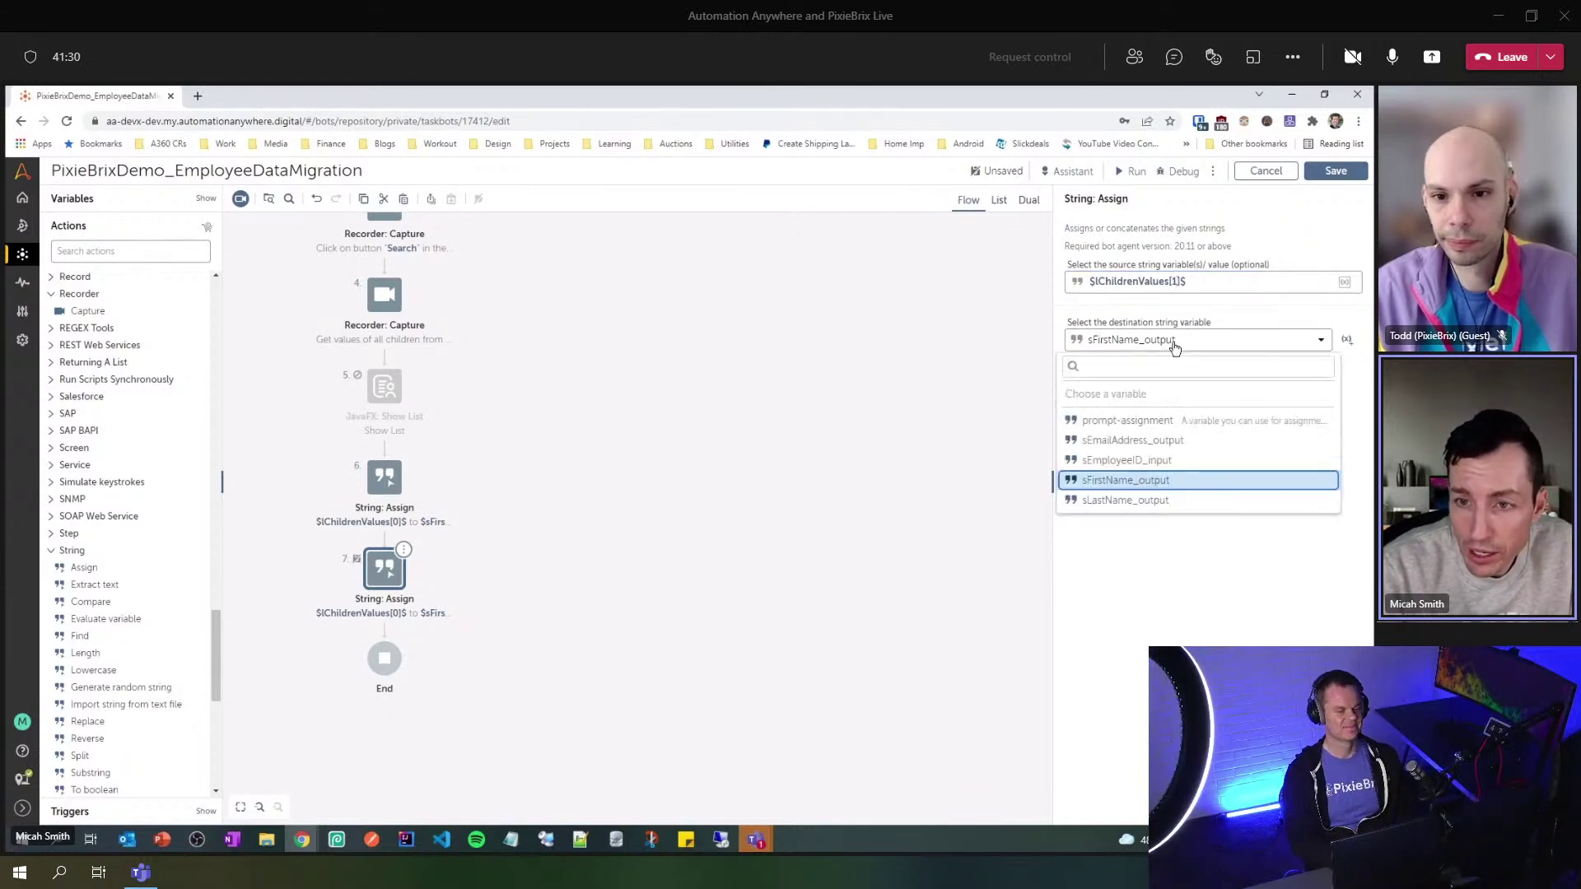
pyautogui.click(1148, 501)
# - Paste another assign copy as step 8 with source index changed to 2
pyautogui.click(397, 585)
pyautogui.hotkey('ctrl', 'v')
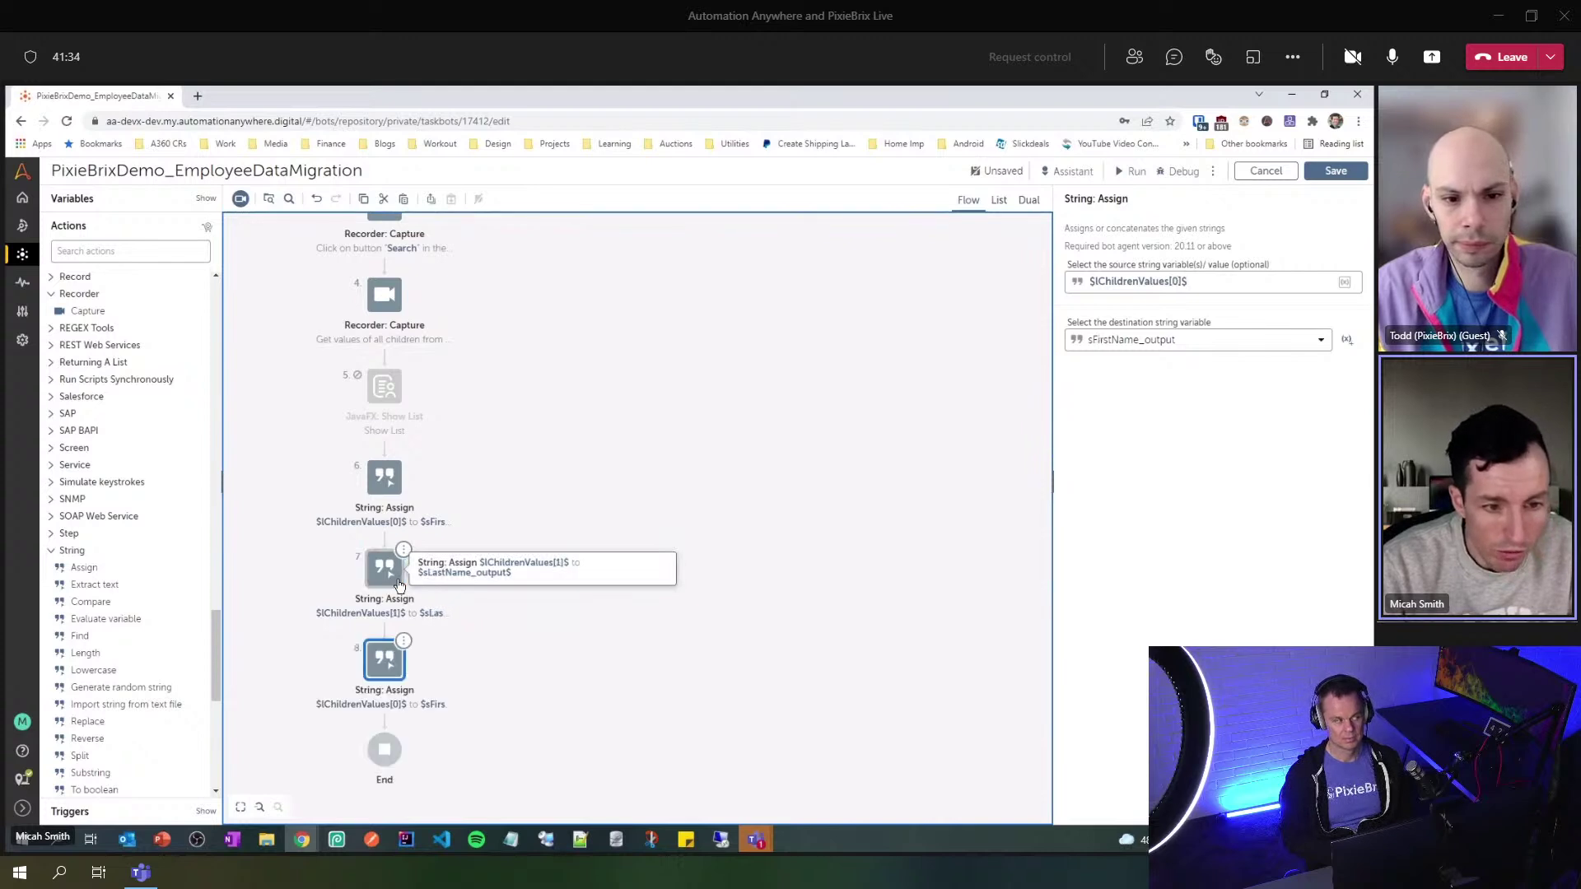
pyautogui.click(1179, 281)
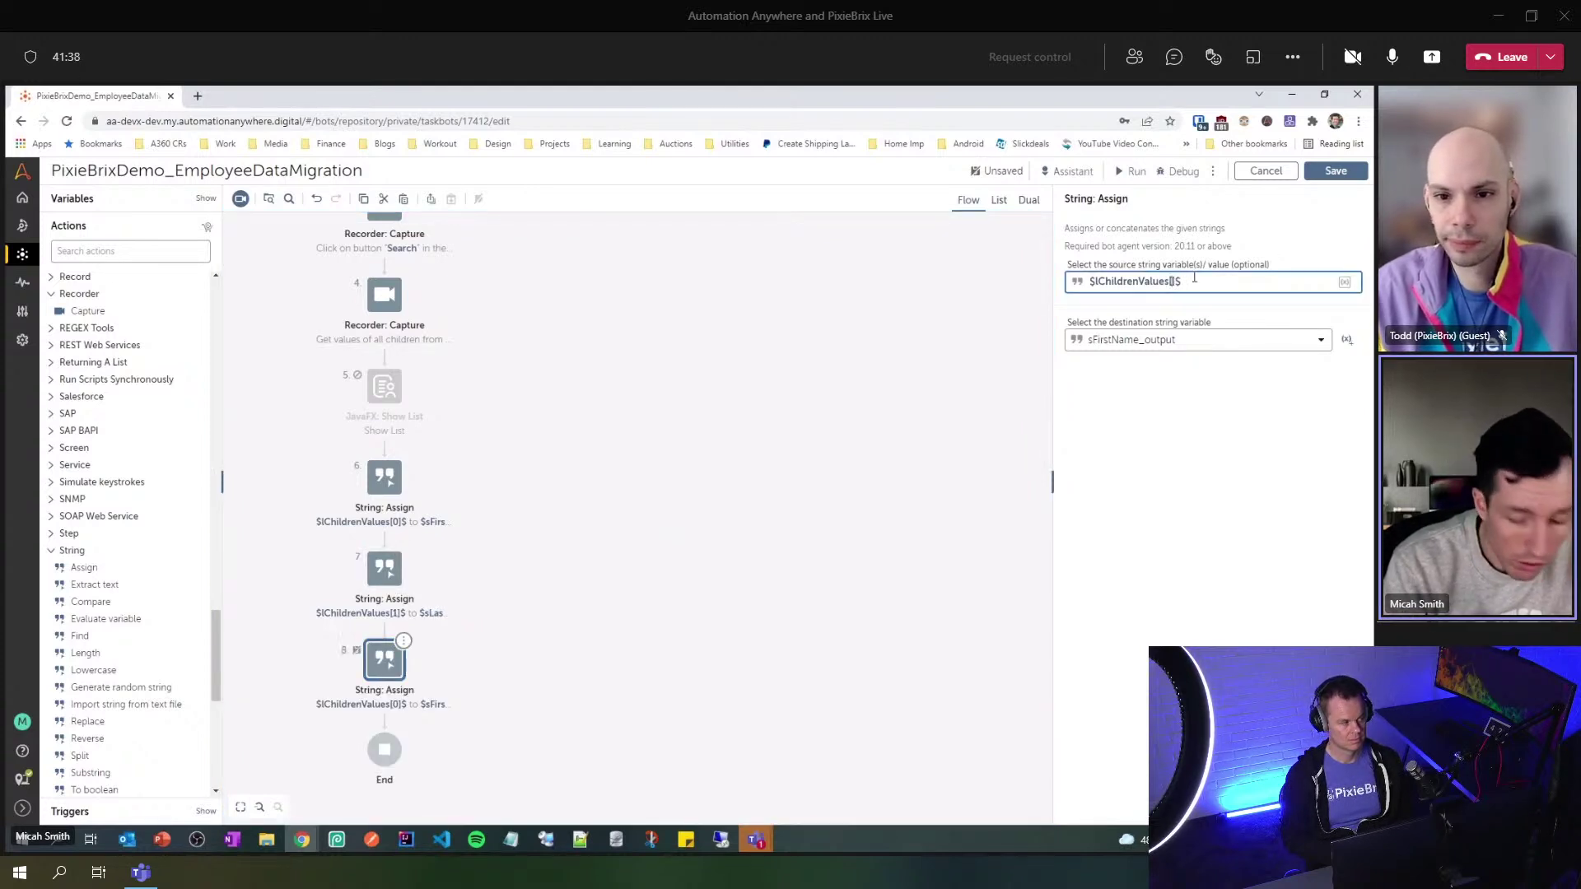
pyautogui.press('BackSpace')
pyautogui.write('2')
pyautogui.click(1185, 339)
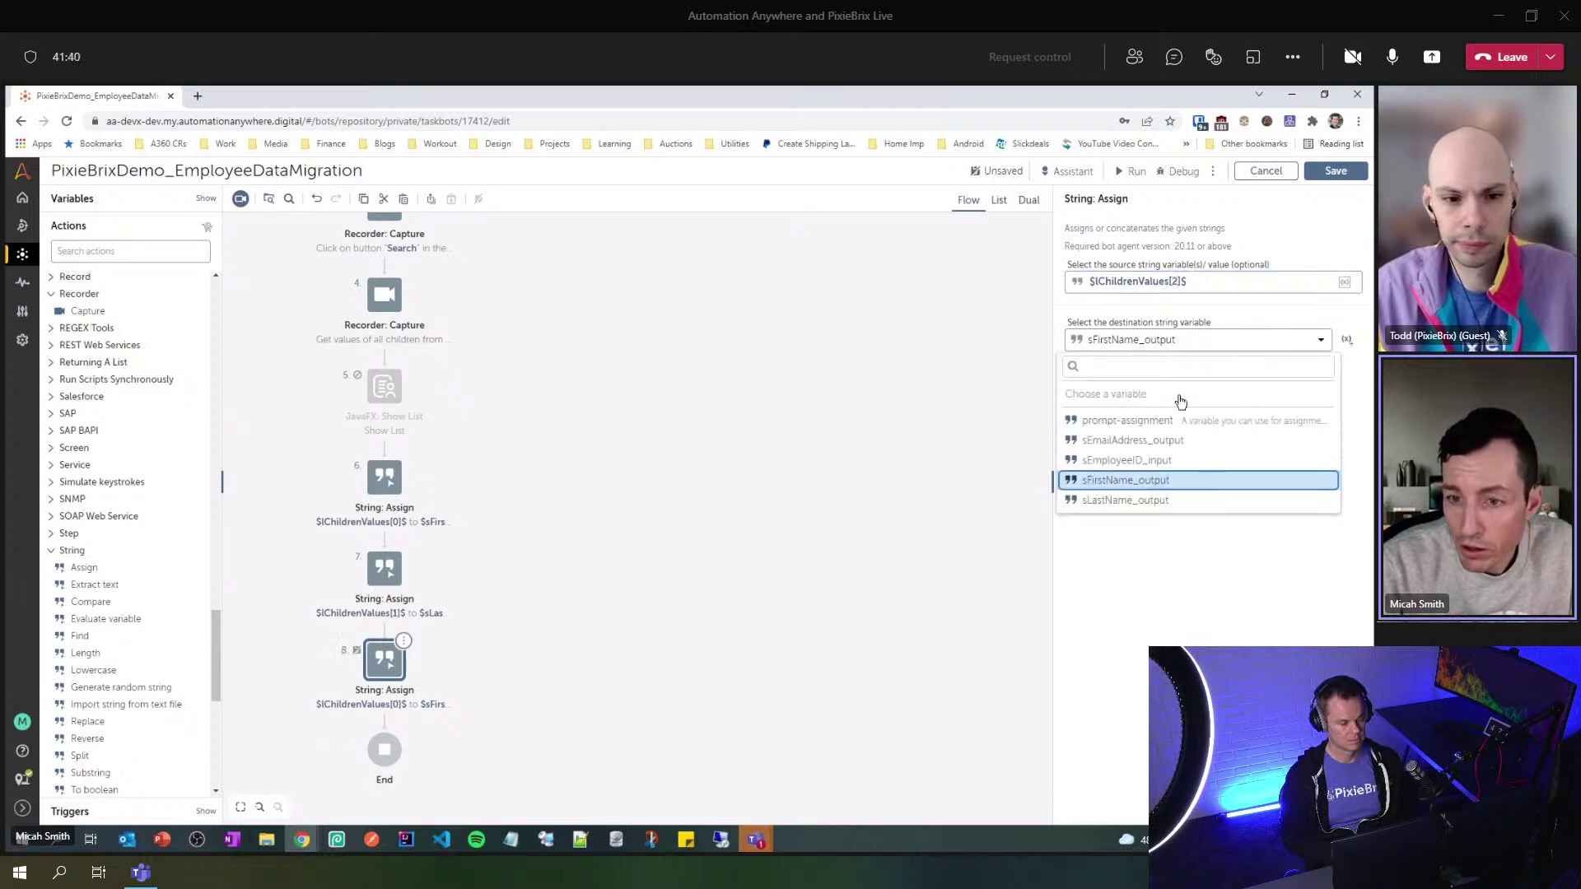
# - Set step 8's destination to sEmailAddress_output, save, and relaunch EmployeeList.exe from the temp folder
pyautogui.click(1165, 441)
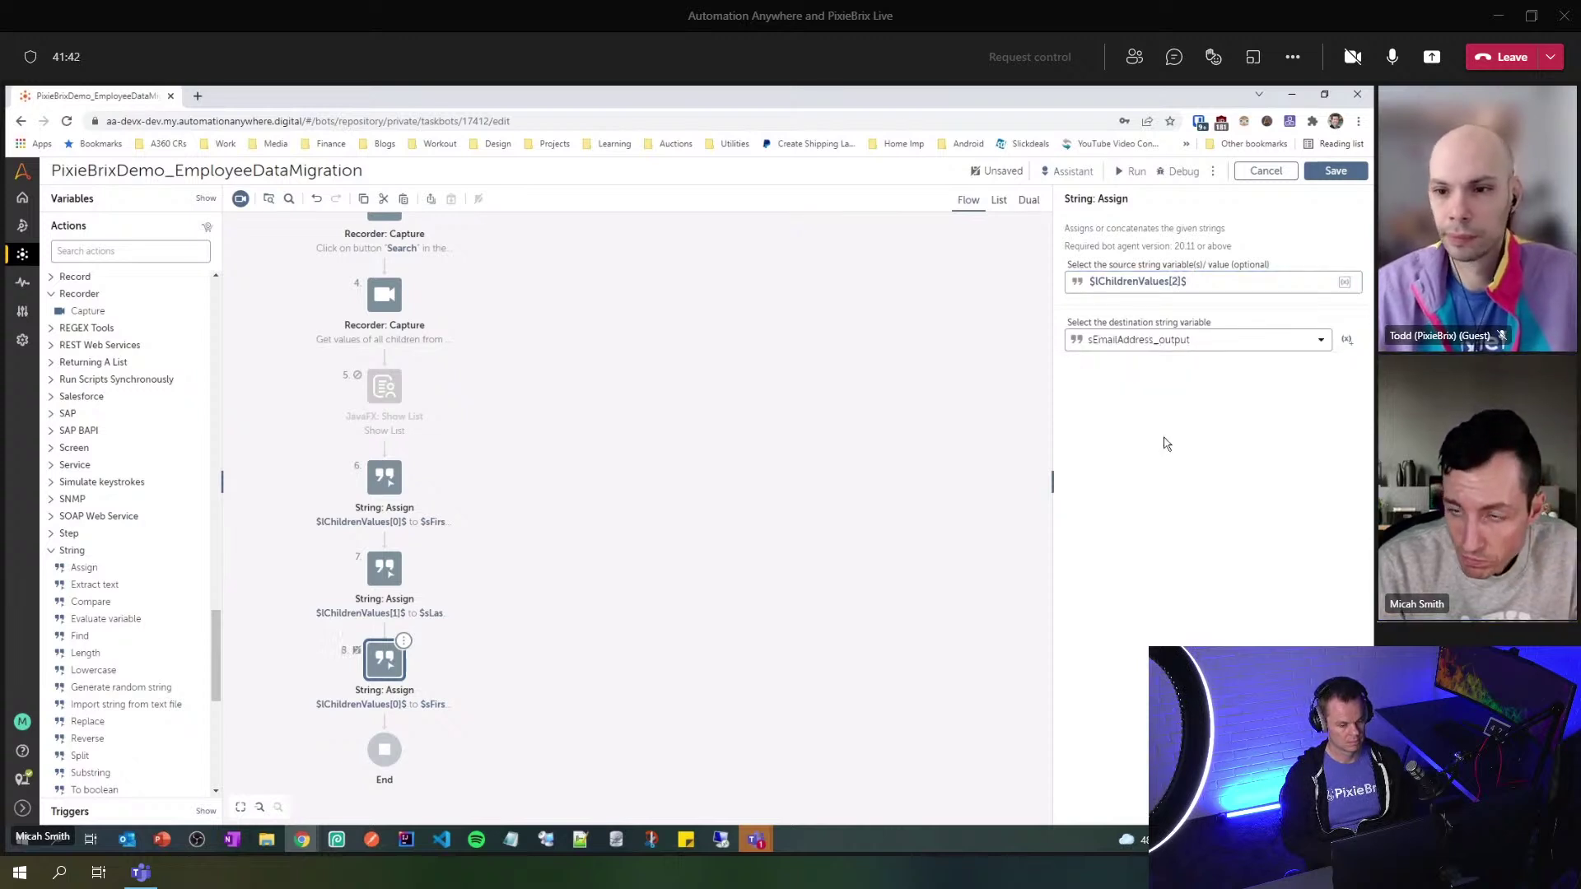
pyautogui.click(1336, 170)
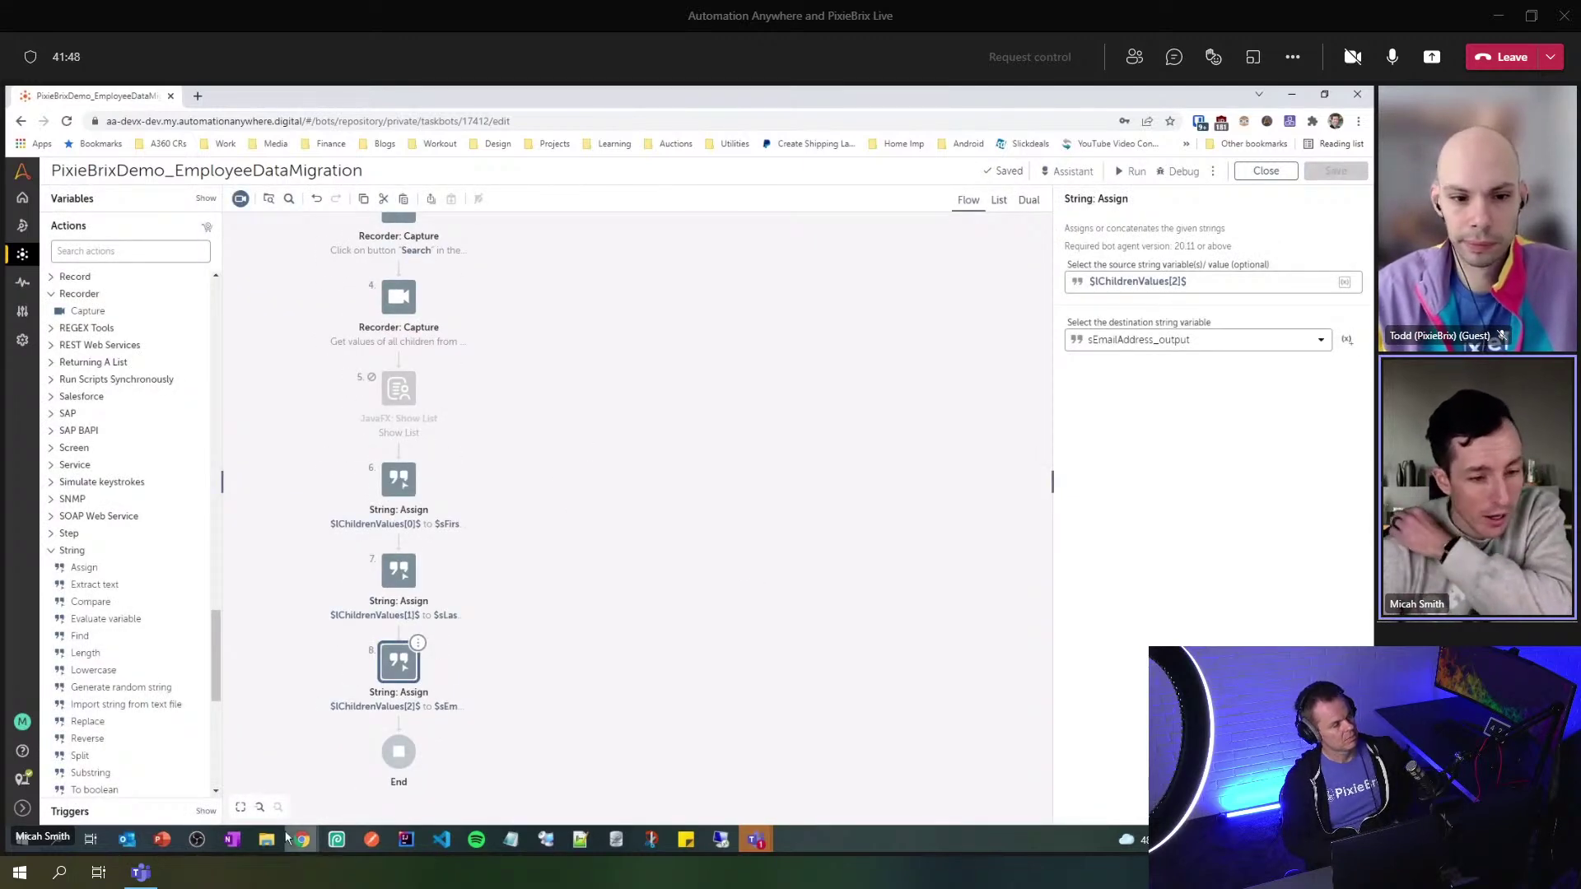
pyautogui.moveTo(277, 840)
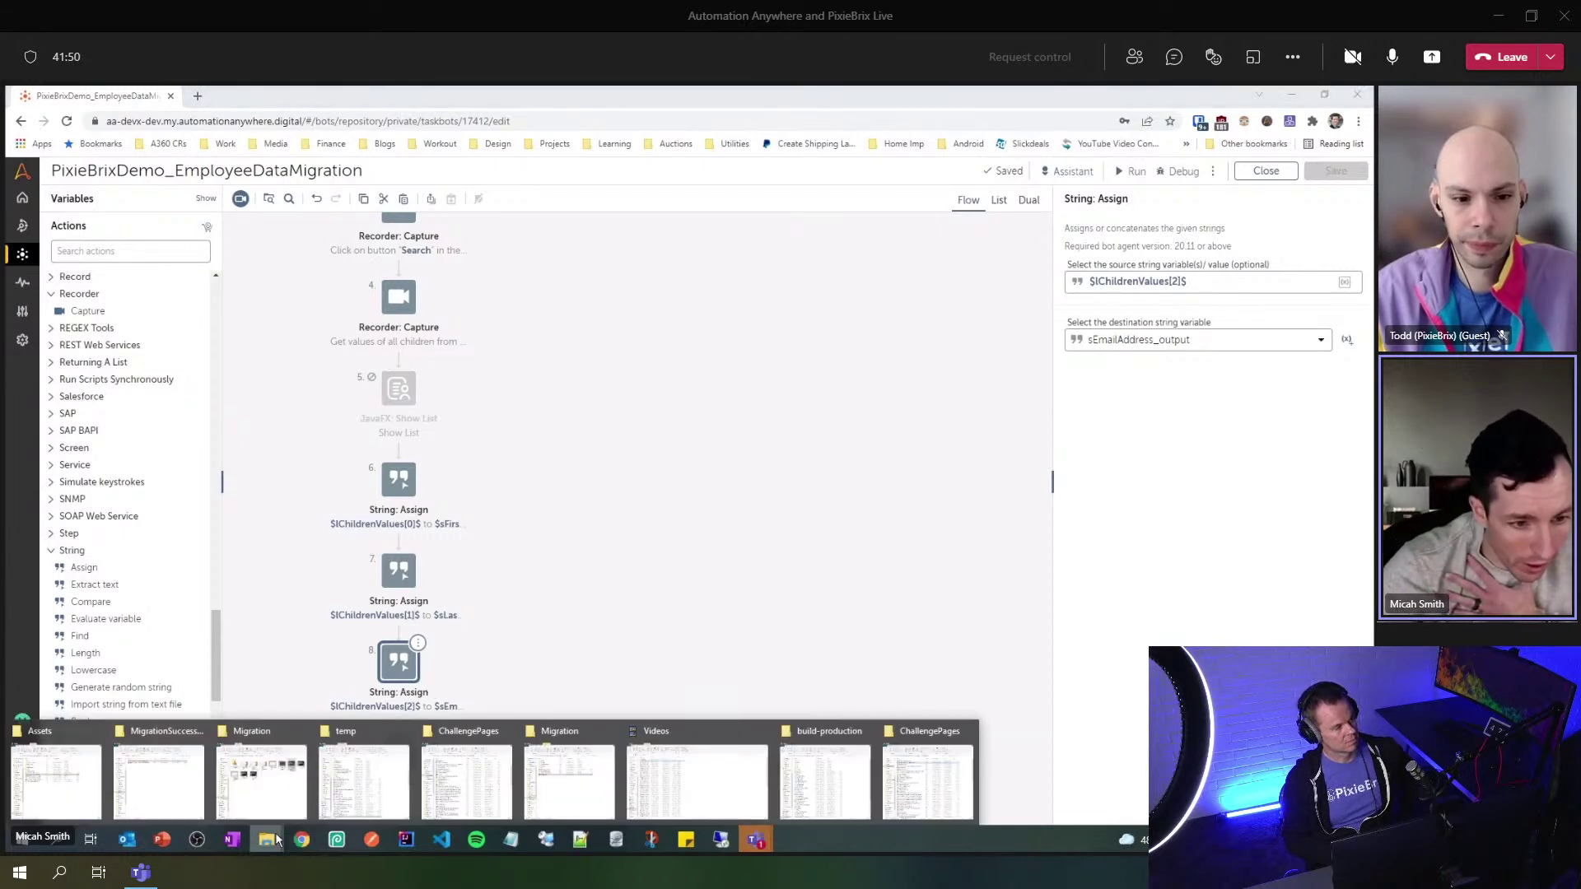
pyautogui.click(407, 756)
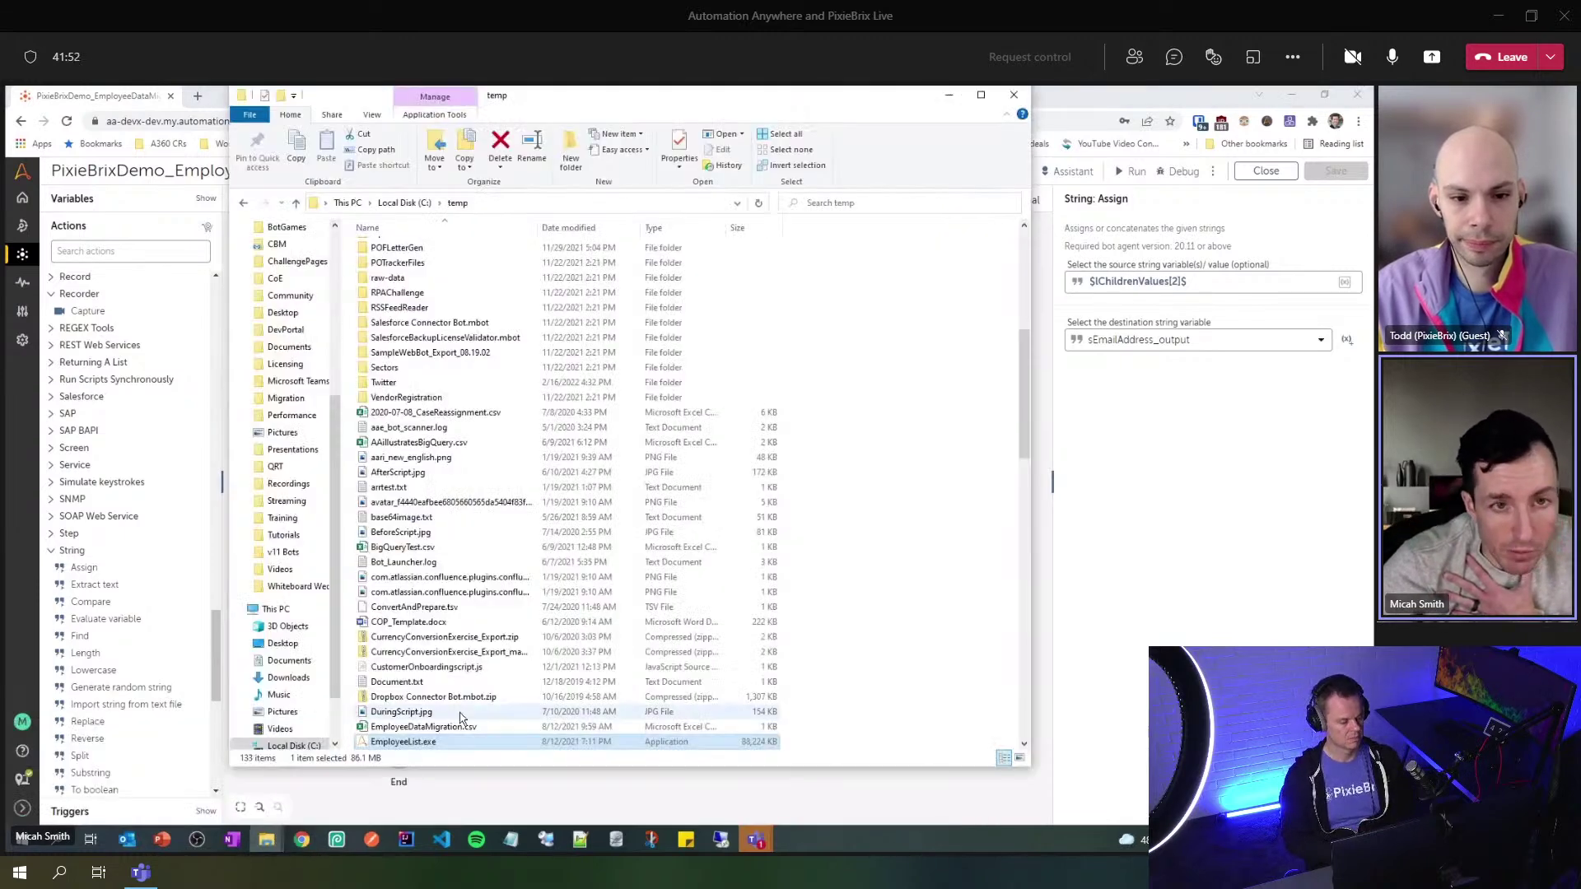
pyautogui.doubleClick(405, 740)
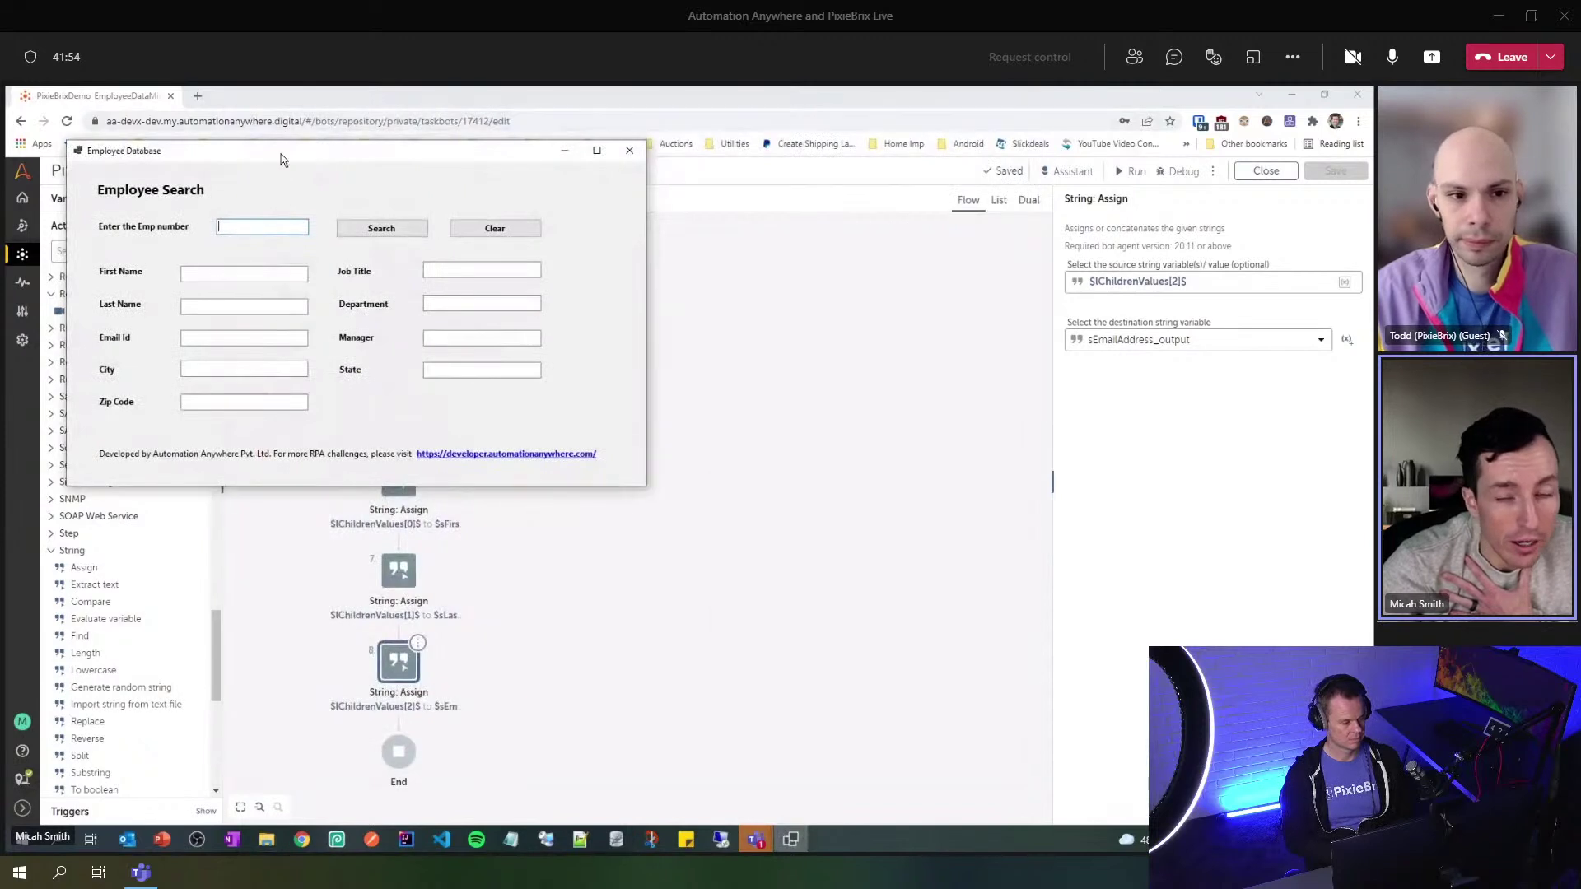
pyautogui.moveTo(280, 154); pyautogui.dragTo(816, 143)
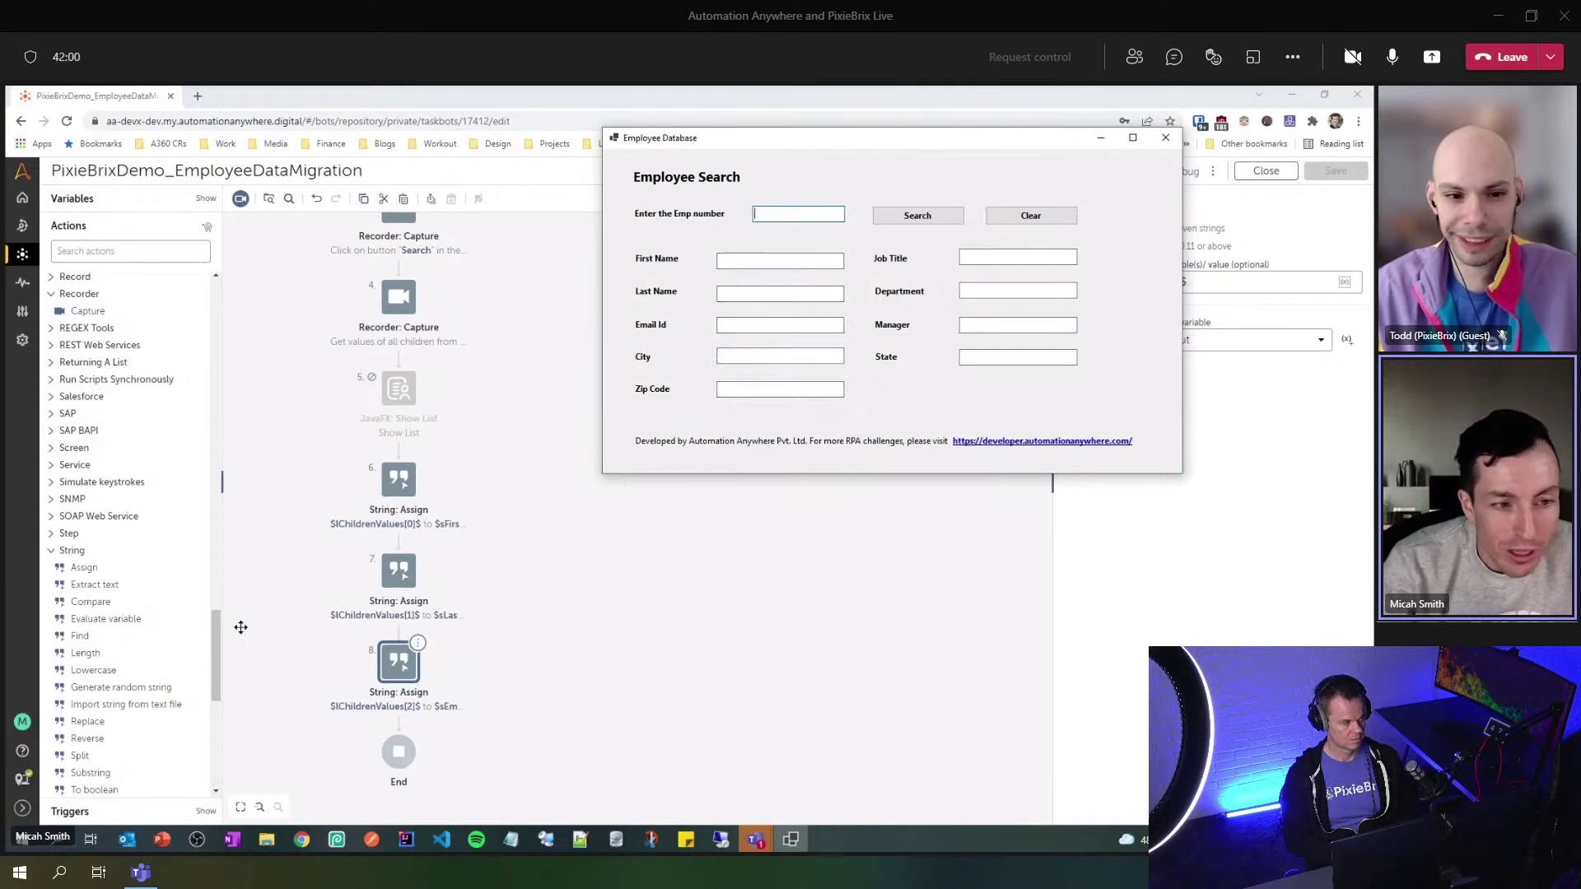
pyautogui.click(72, 550)
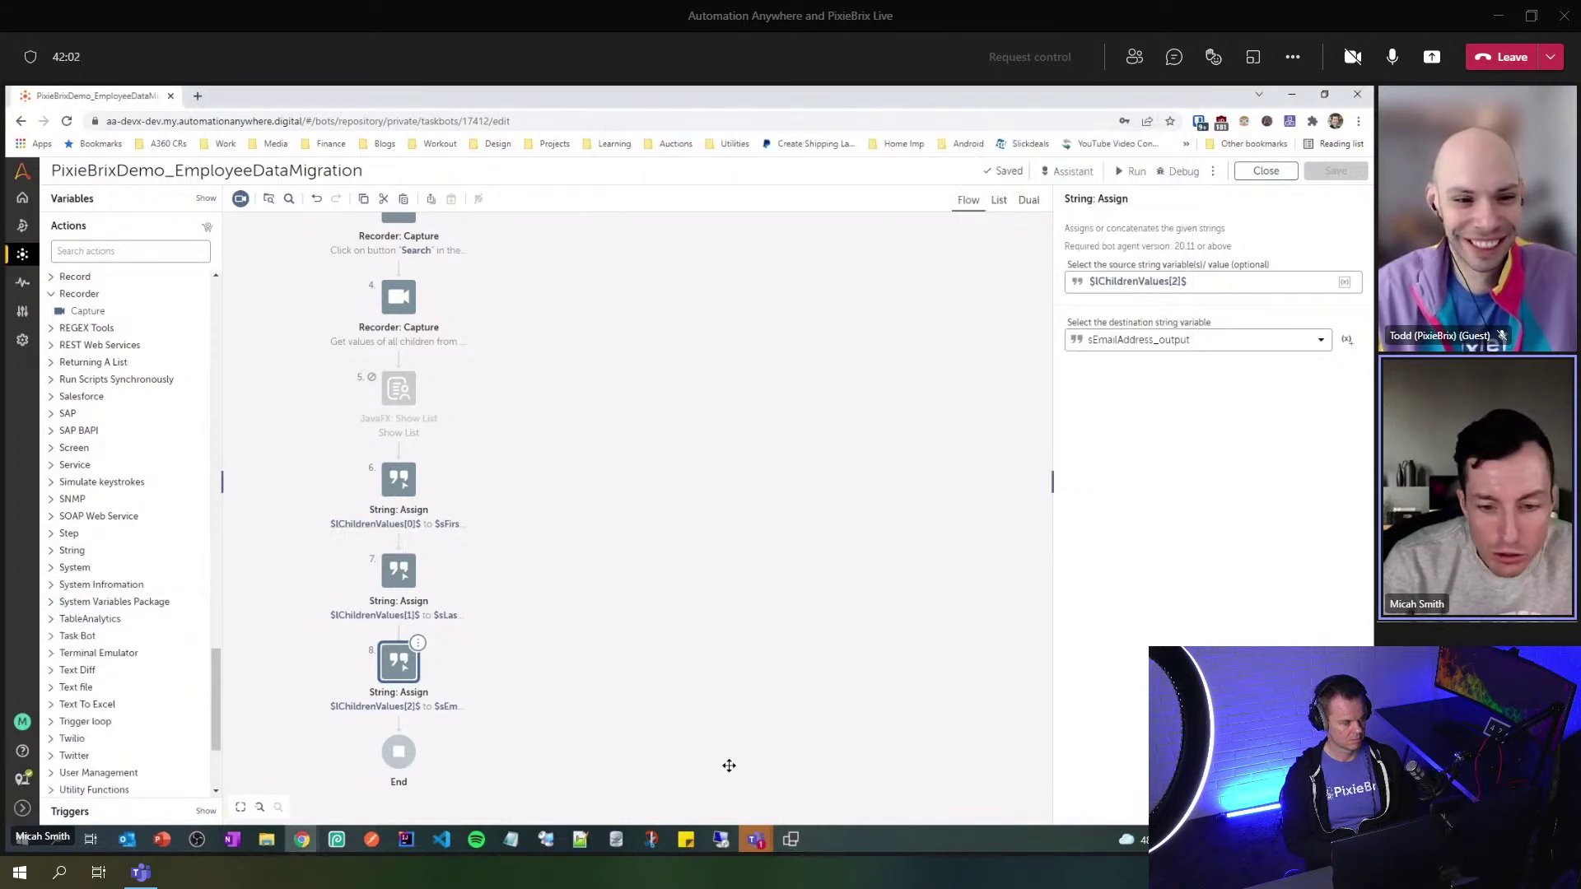
pyautogui.click(787, 840)
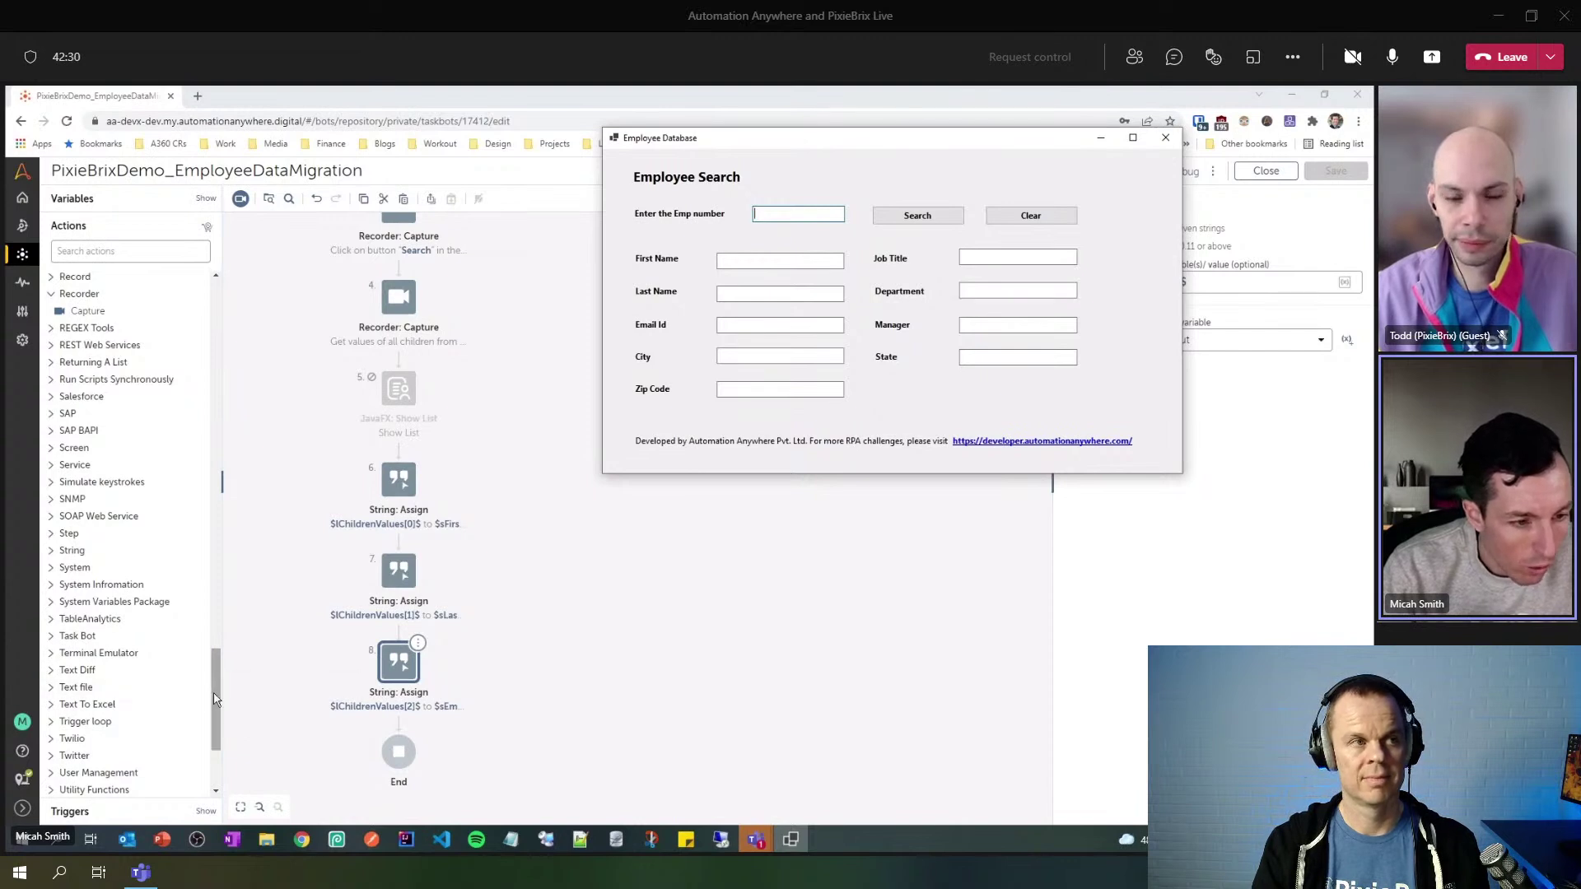
# - Add a Window: Close step at the end of the flow
pyautogui.moveTo(218, 703); pyautogui.dragTo(218, 722)
pyautogui.click(77, 791)
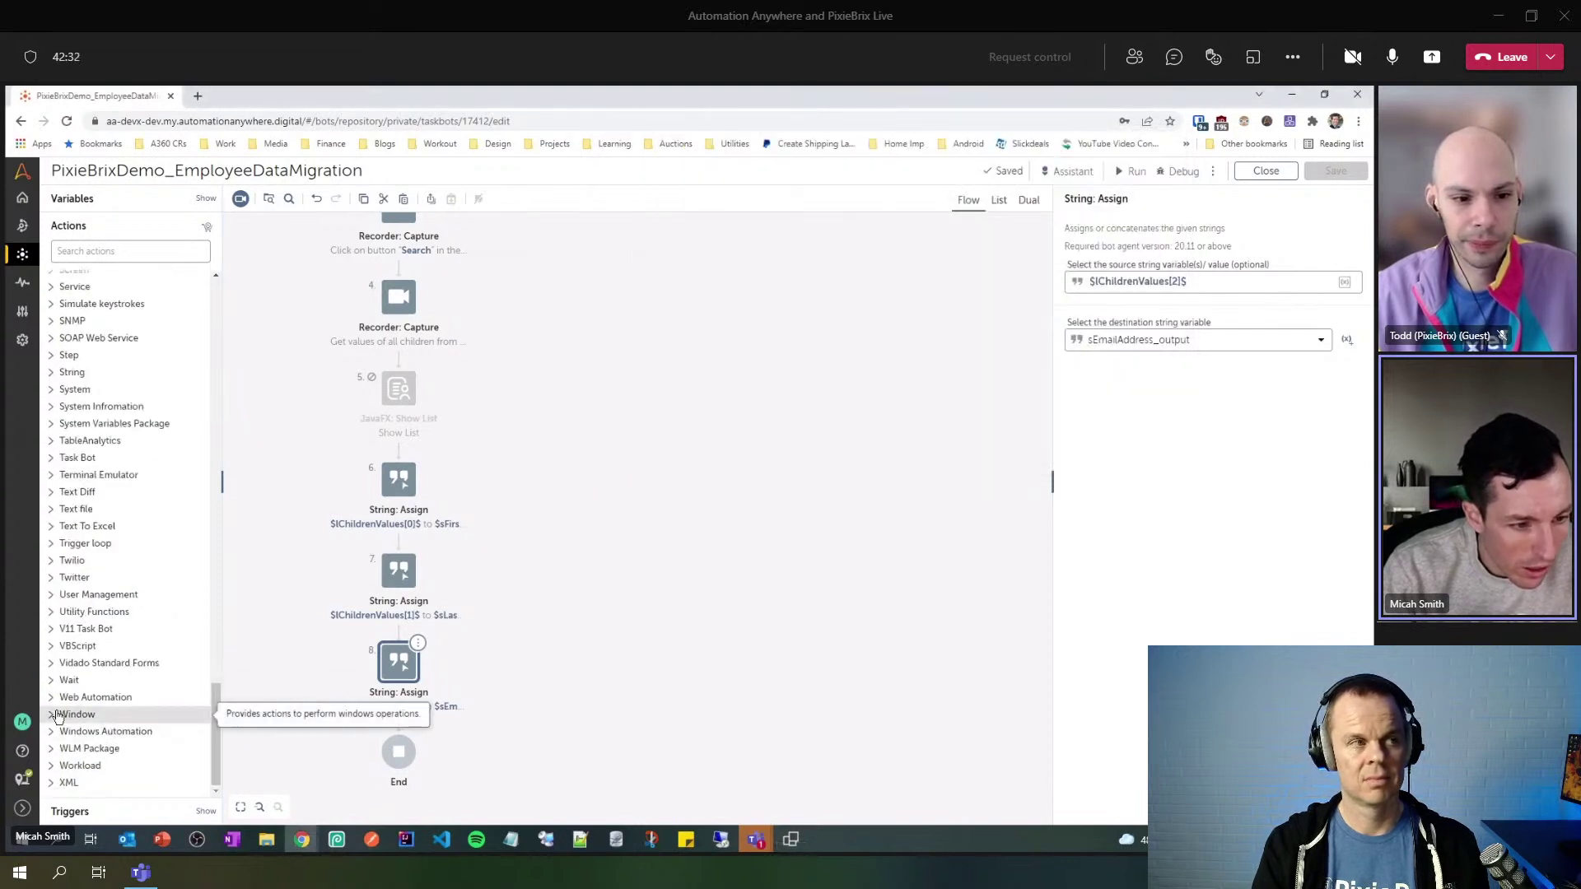
pyautogui.scroll(-3, 124, 699)
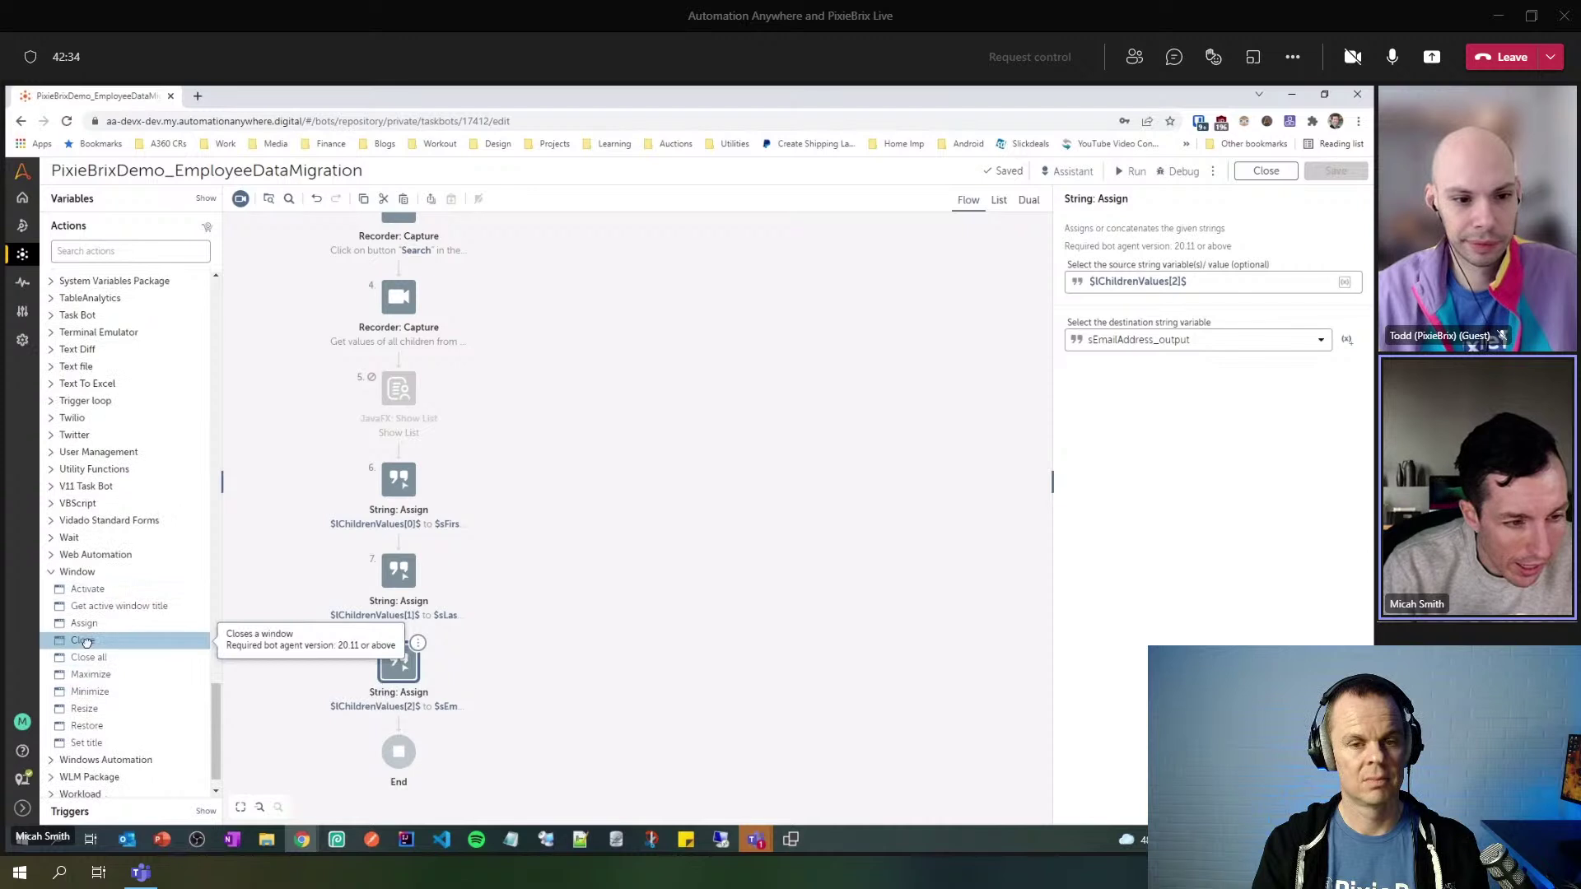
pyautogui.moveTo(85, 641); pyautogui.dragTo(400, 741)
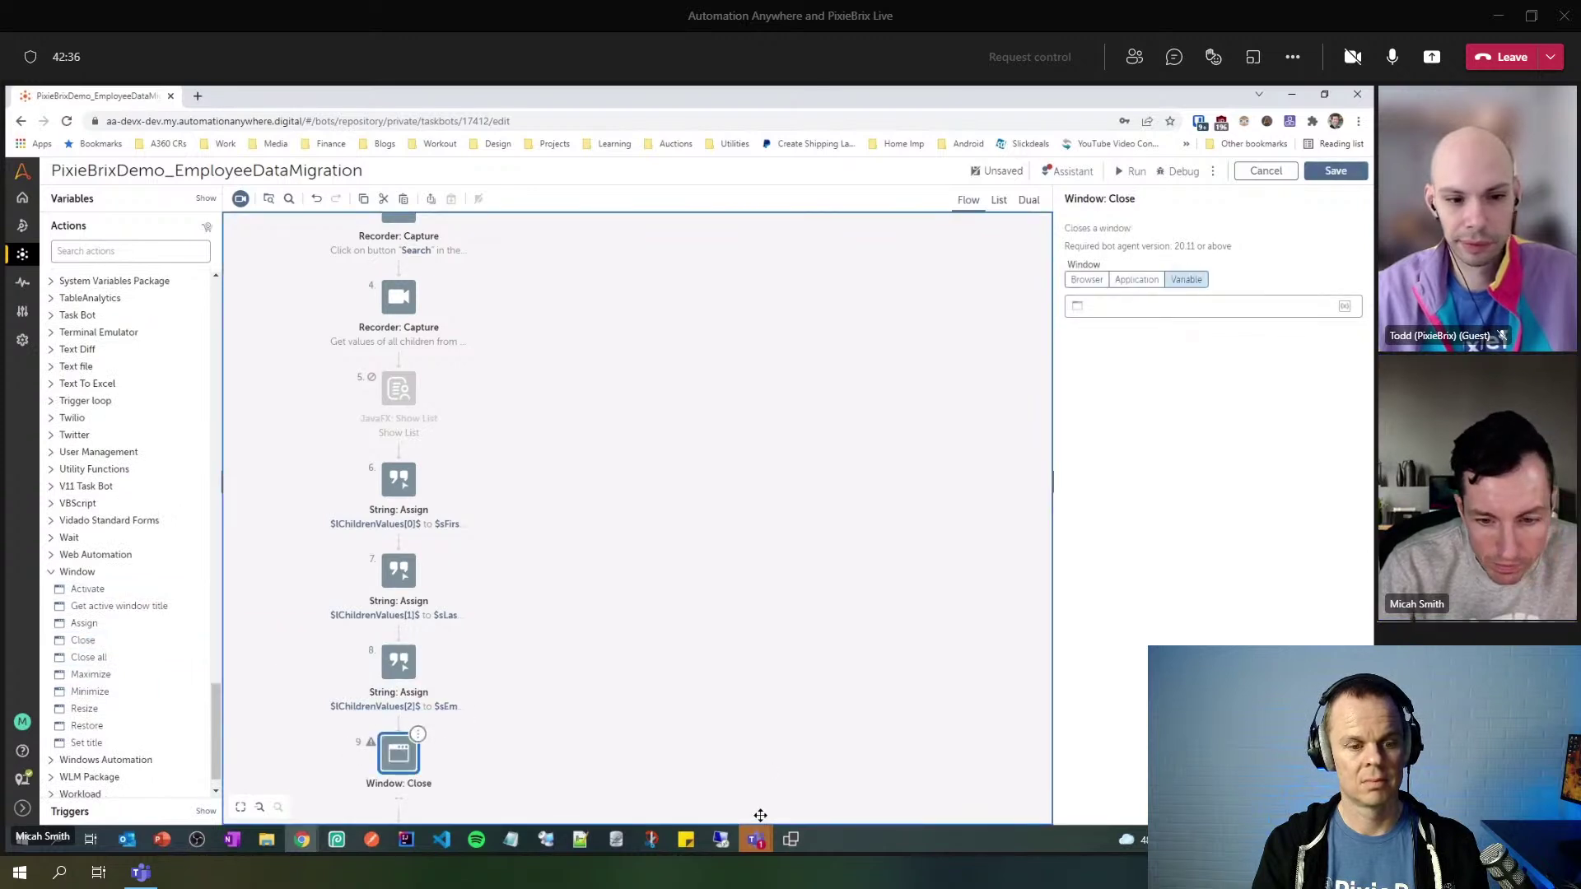
# - Point the Window: Close step at the Employee Database application window, save, and close the editor
pyautogui.click(791, 840)
pyautogui.moveTo(934, 150); pyautogui.dragTo(548, 153)
pyautogui.click(1136, 279)
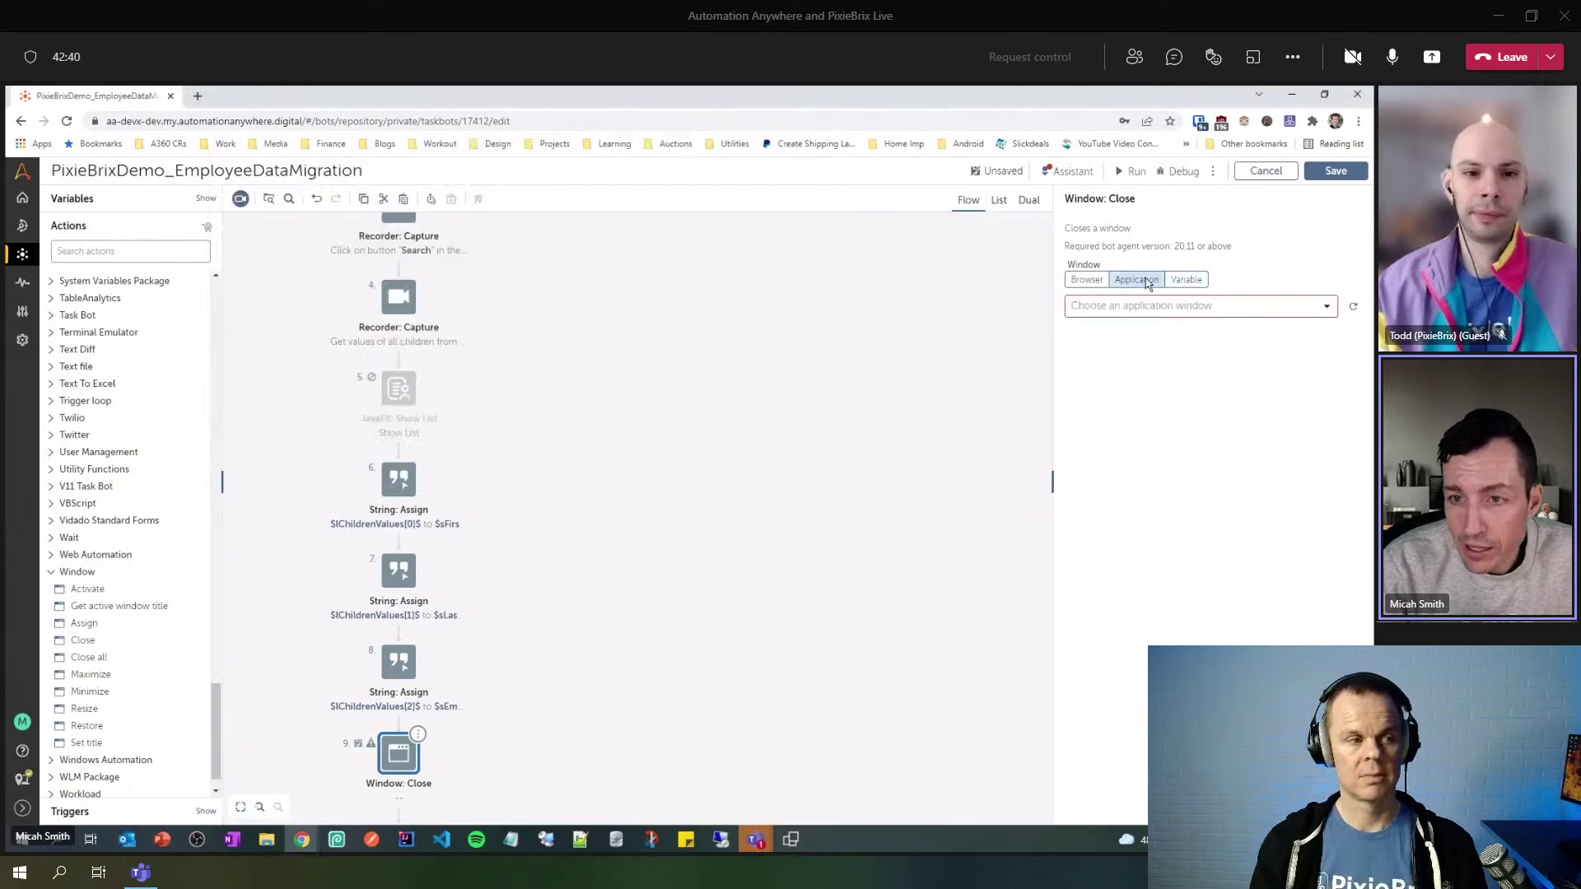
pyautogui.click(1322, 307)
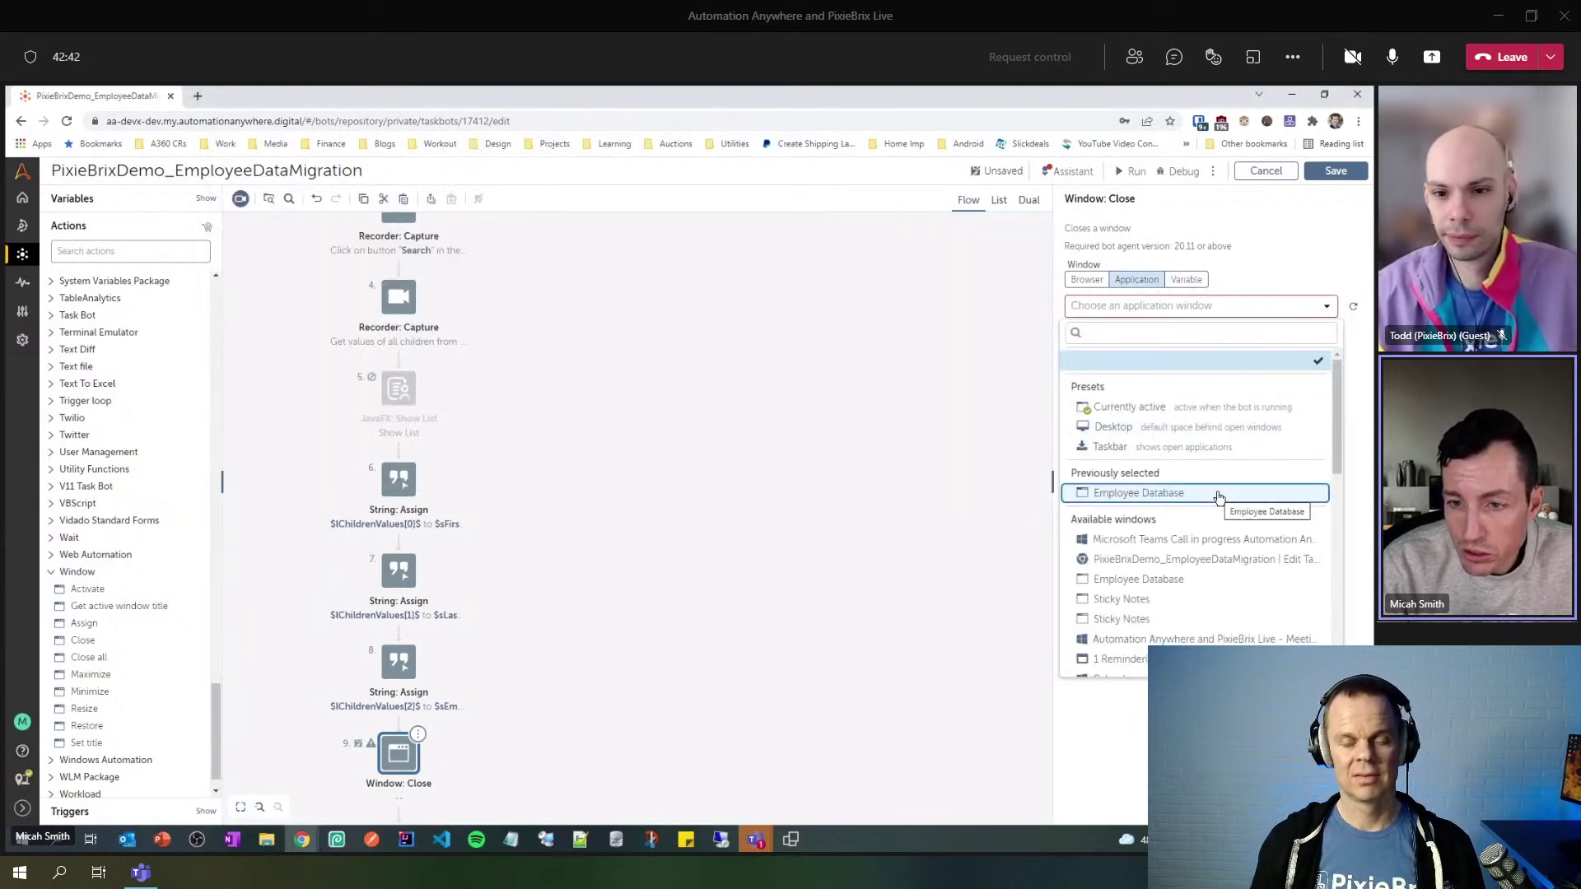
pyautogui.click(1218, 493)
pyautogui.click(1335, 170)
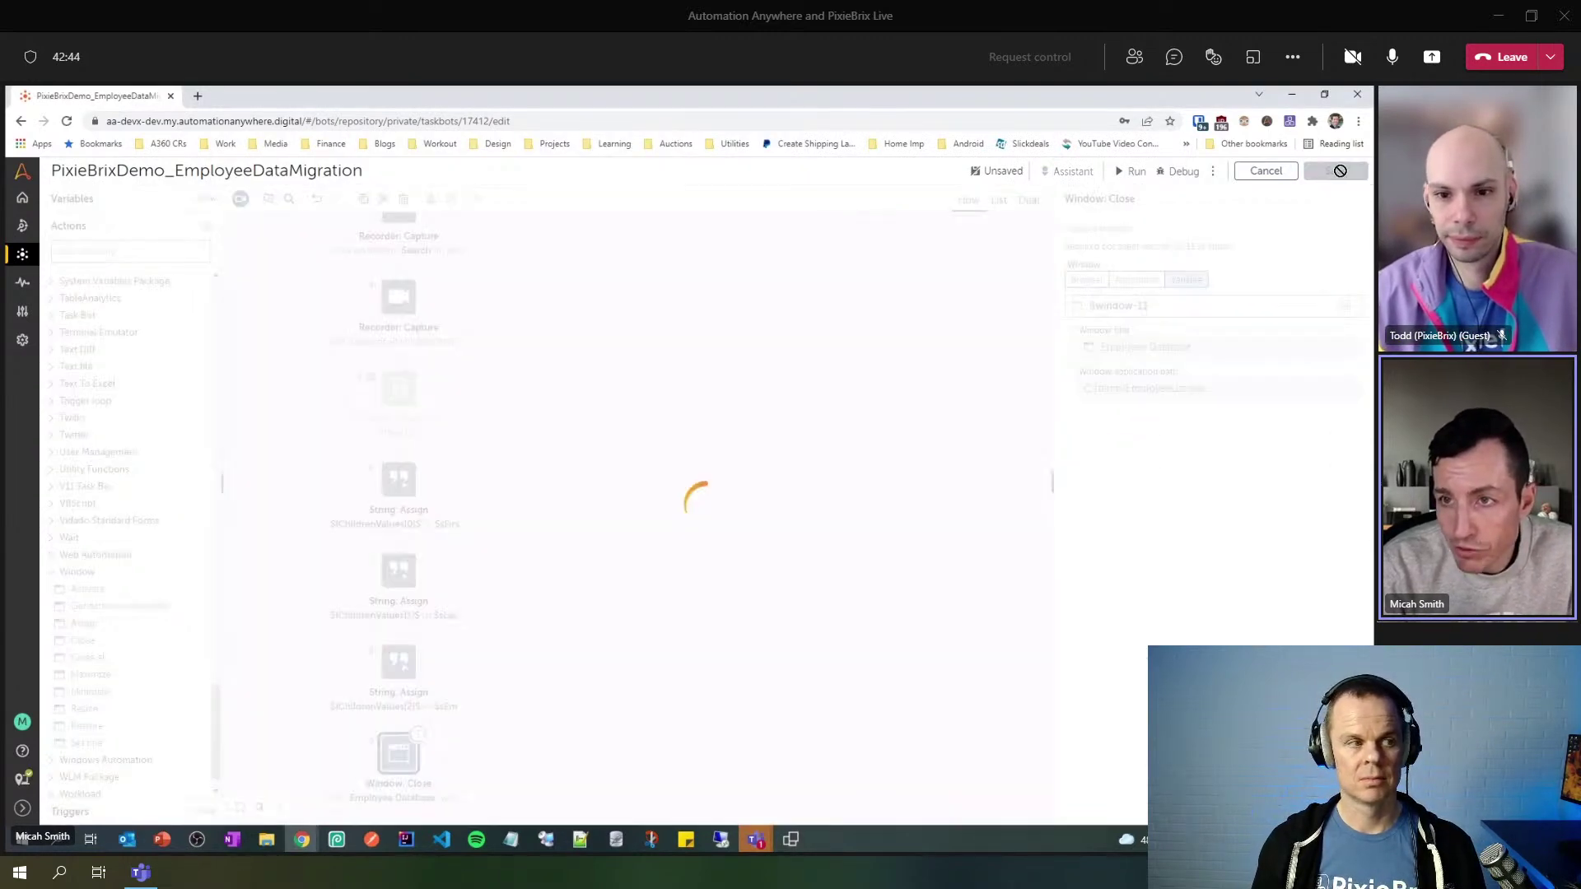
pyautogui.click(1265, 171)
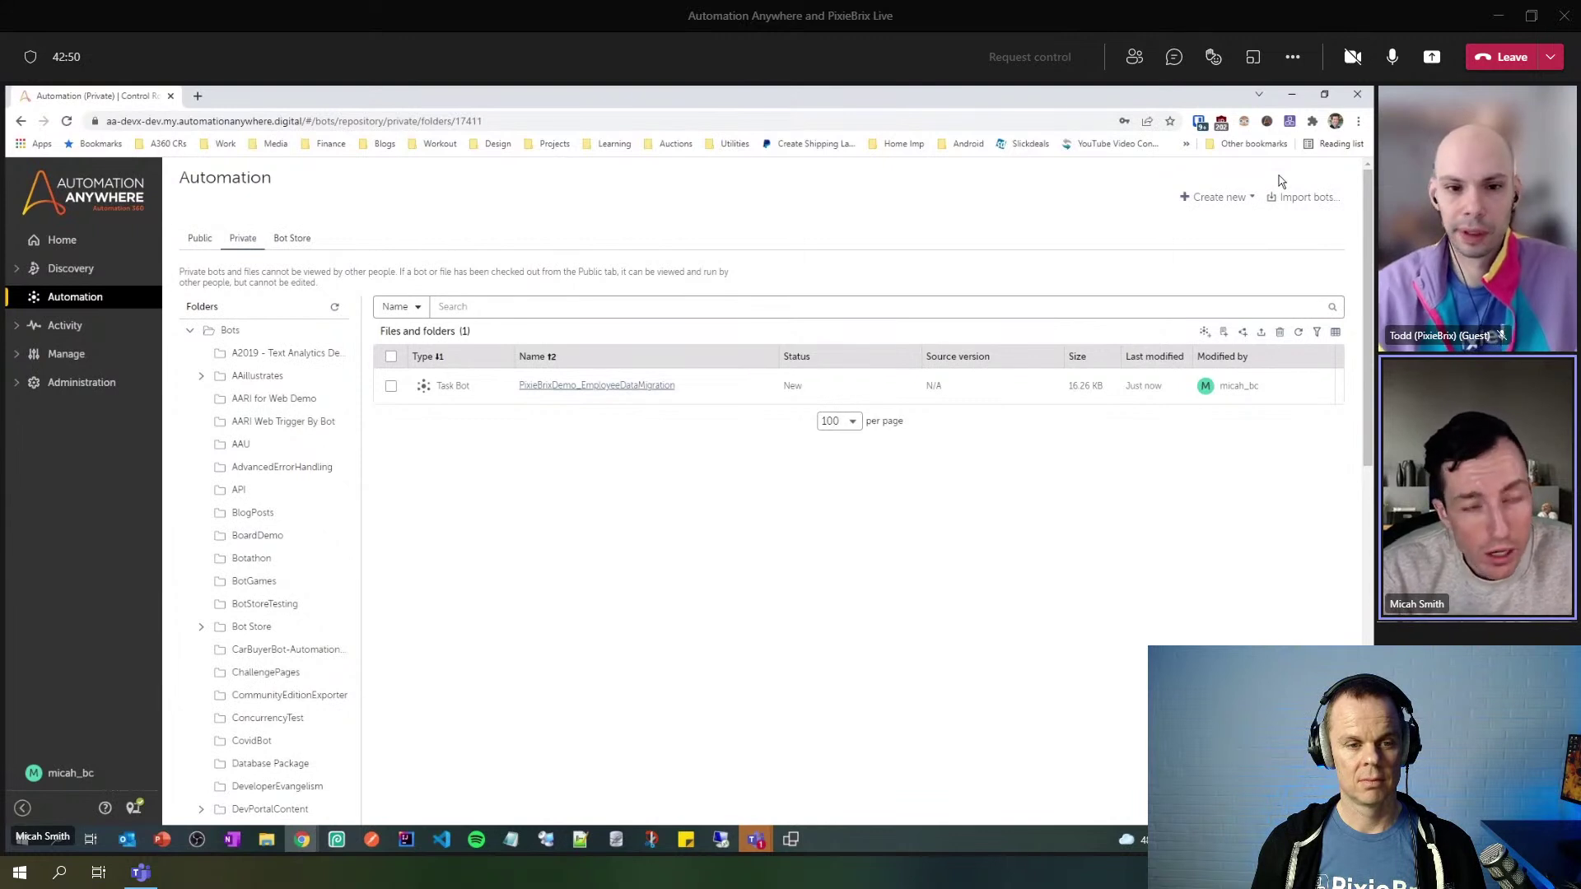
# - Check in the PixieBrixDemo_EmployeeDataMigration task bot with the comment 'Initial Commit'
pyautogui.moveTo(1340, 395)
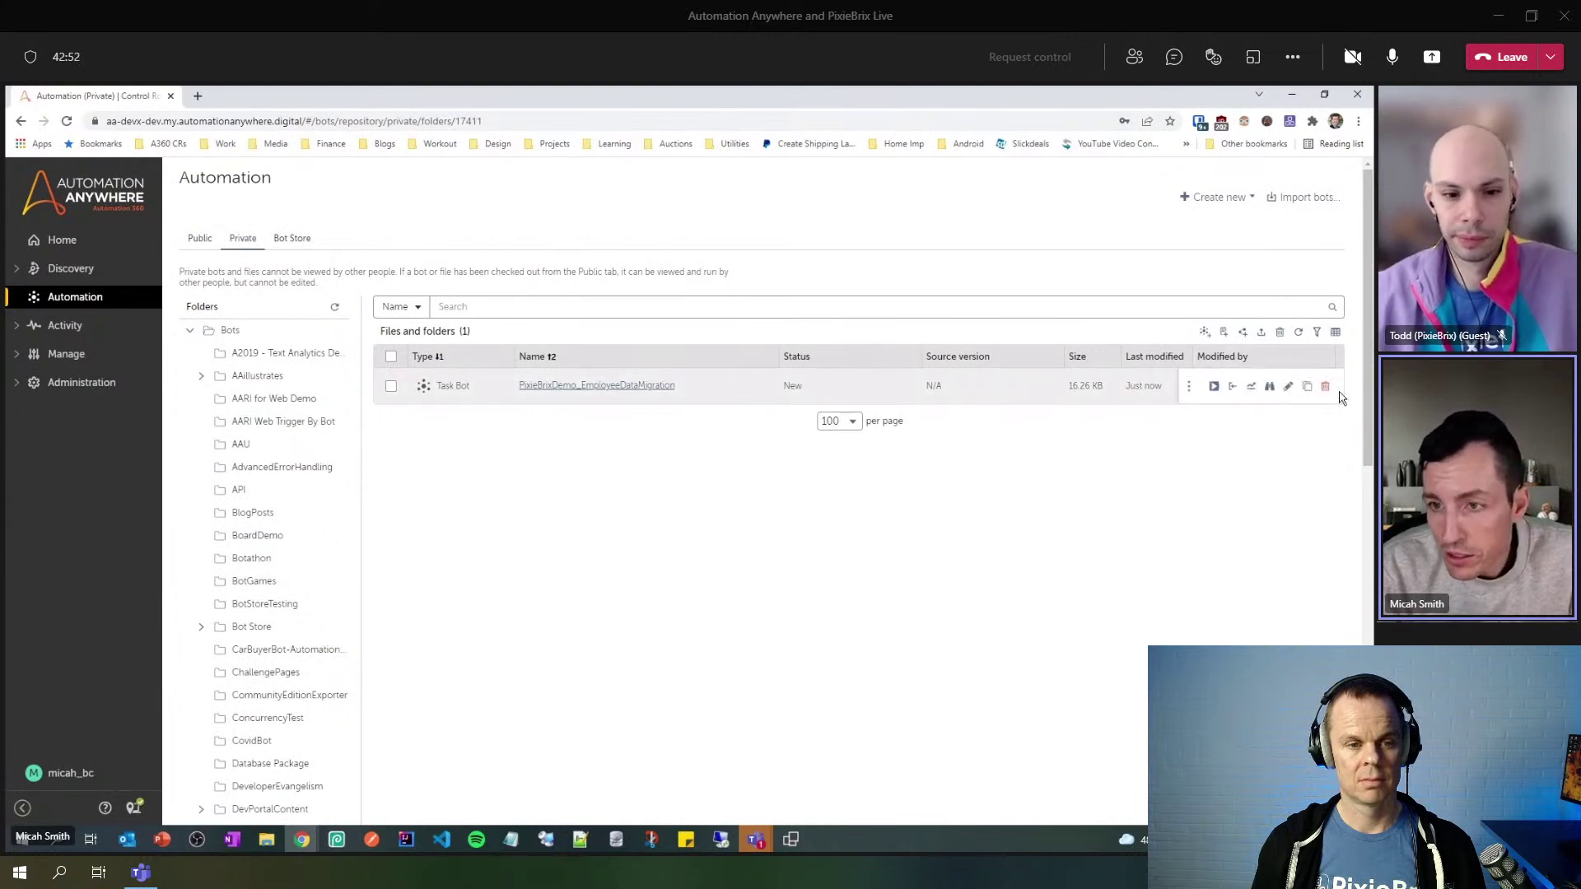
pyautogui.click(1235, 389)
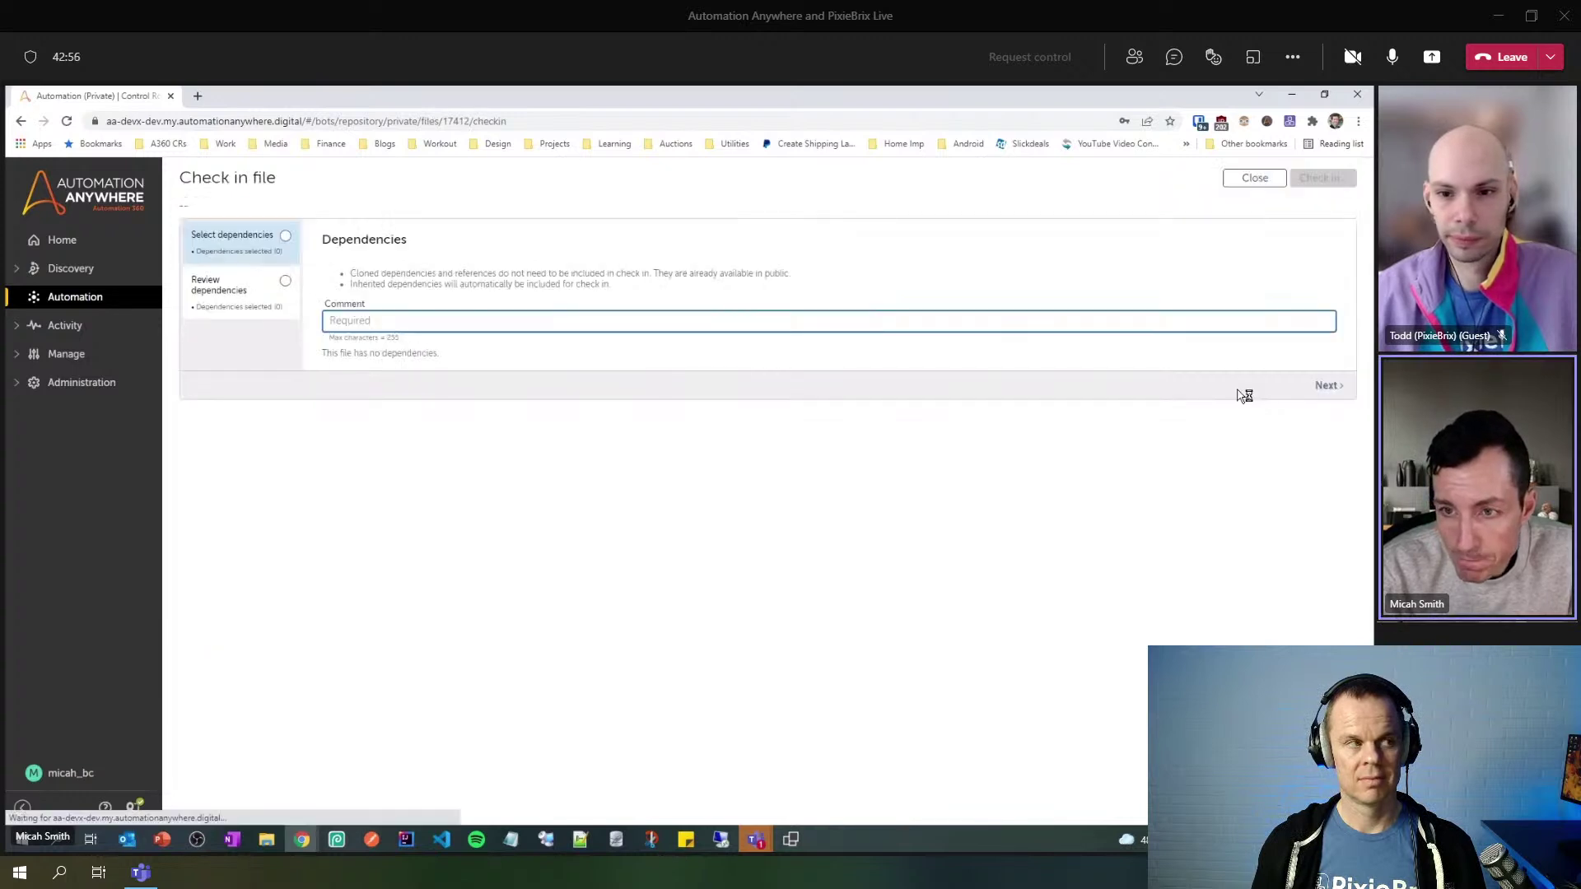
pyautogui.click(530, 324)
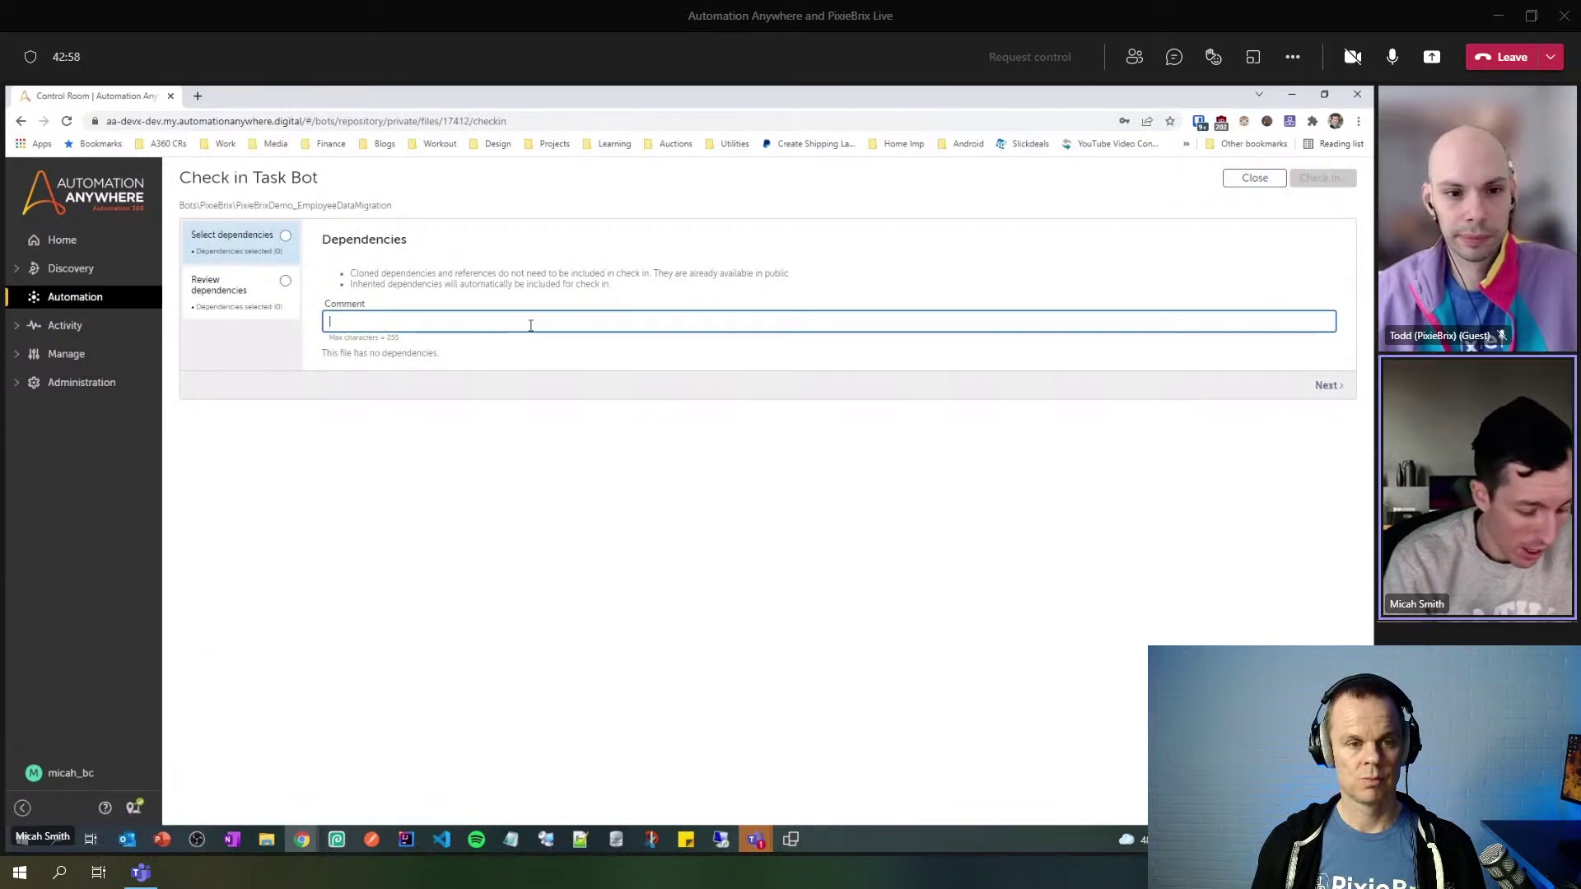
pyautogui.write('Initial Commit')
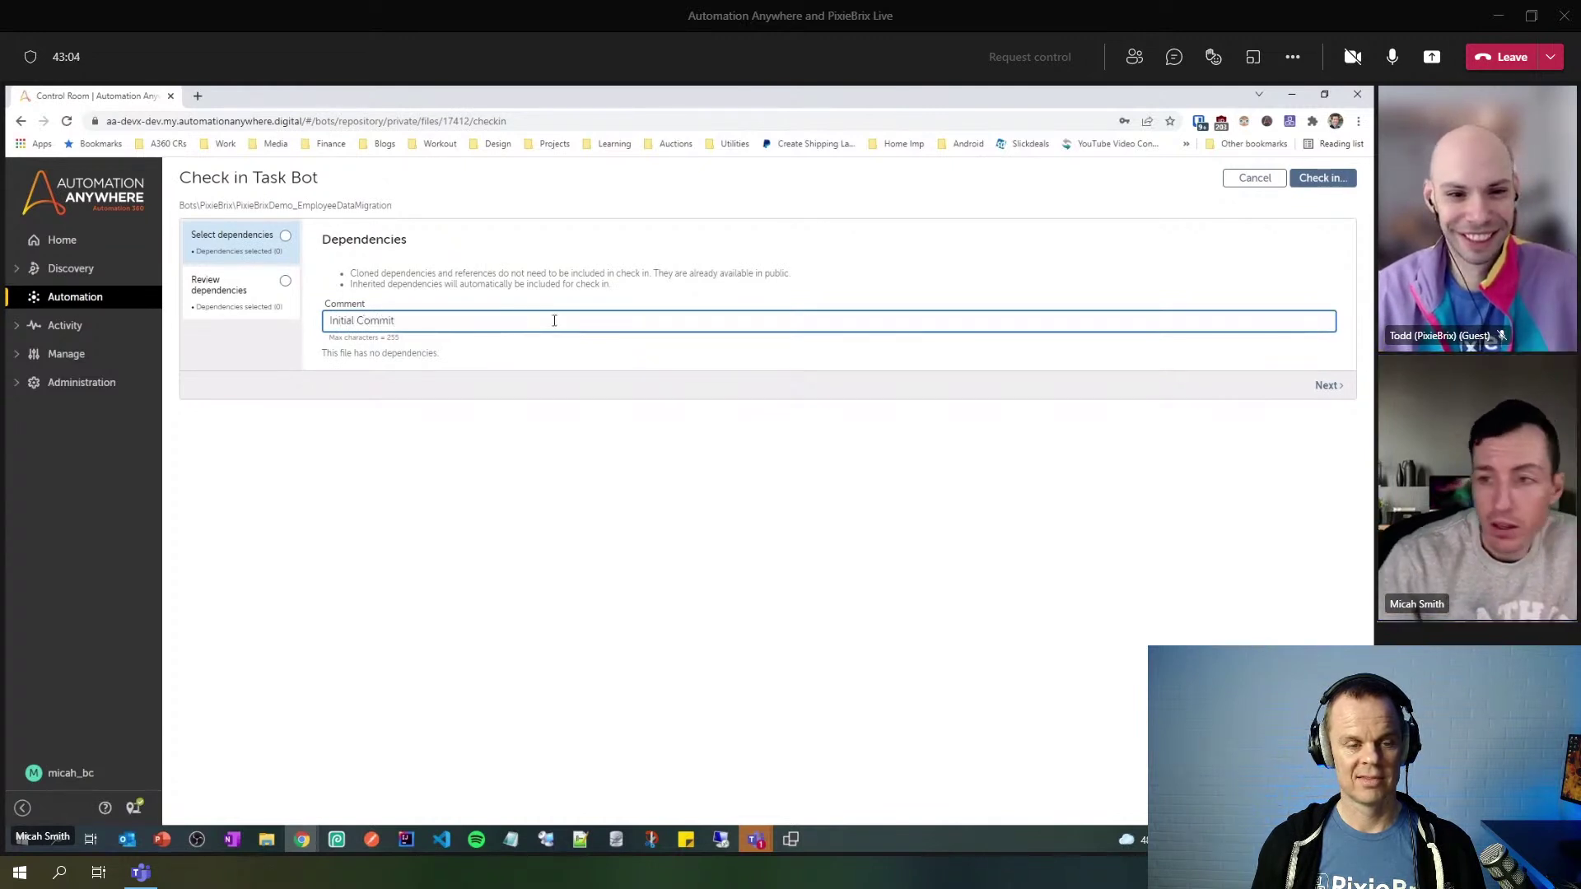
pyautogui.click(1335, 179)
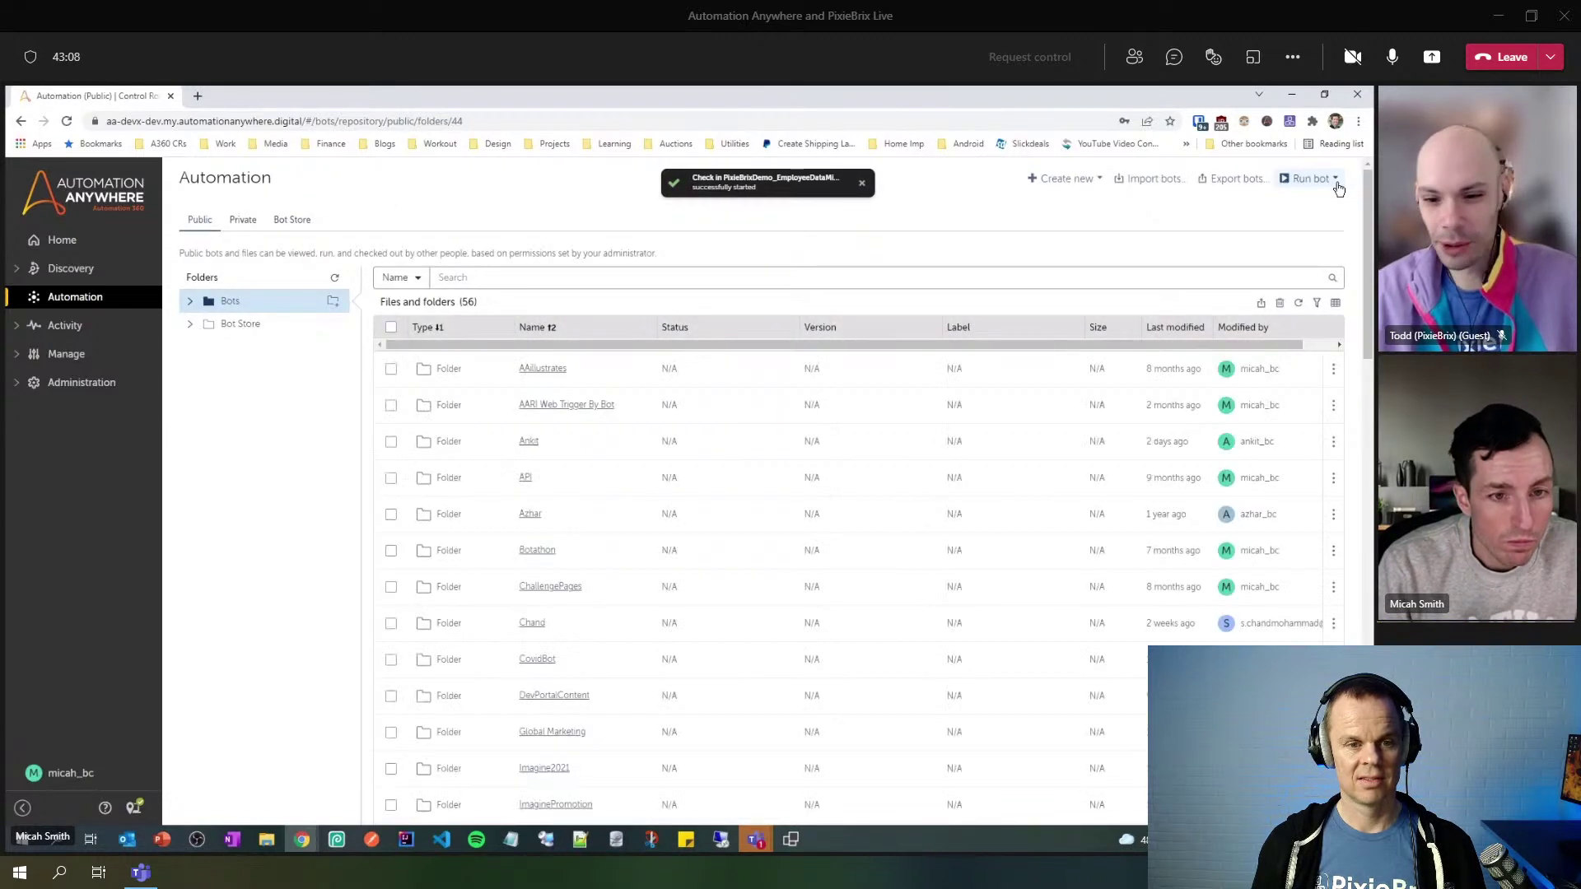
# - Toggle between the Private and Public lists, then open the public Bots > PixieBrix folder showing PixieBrixDemo_EmployeeDataMigration
pyautogui.click(241, 224)
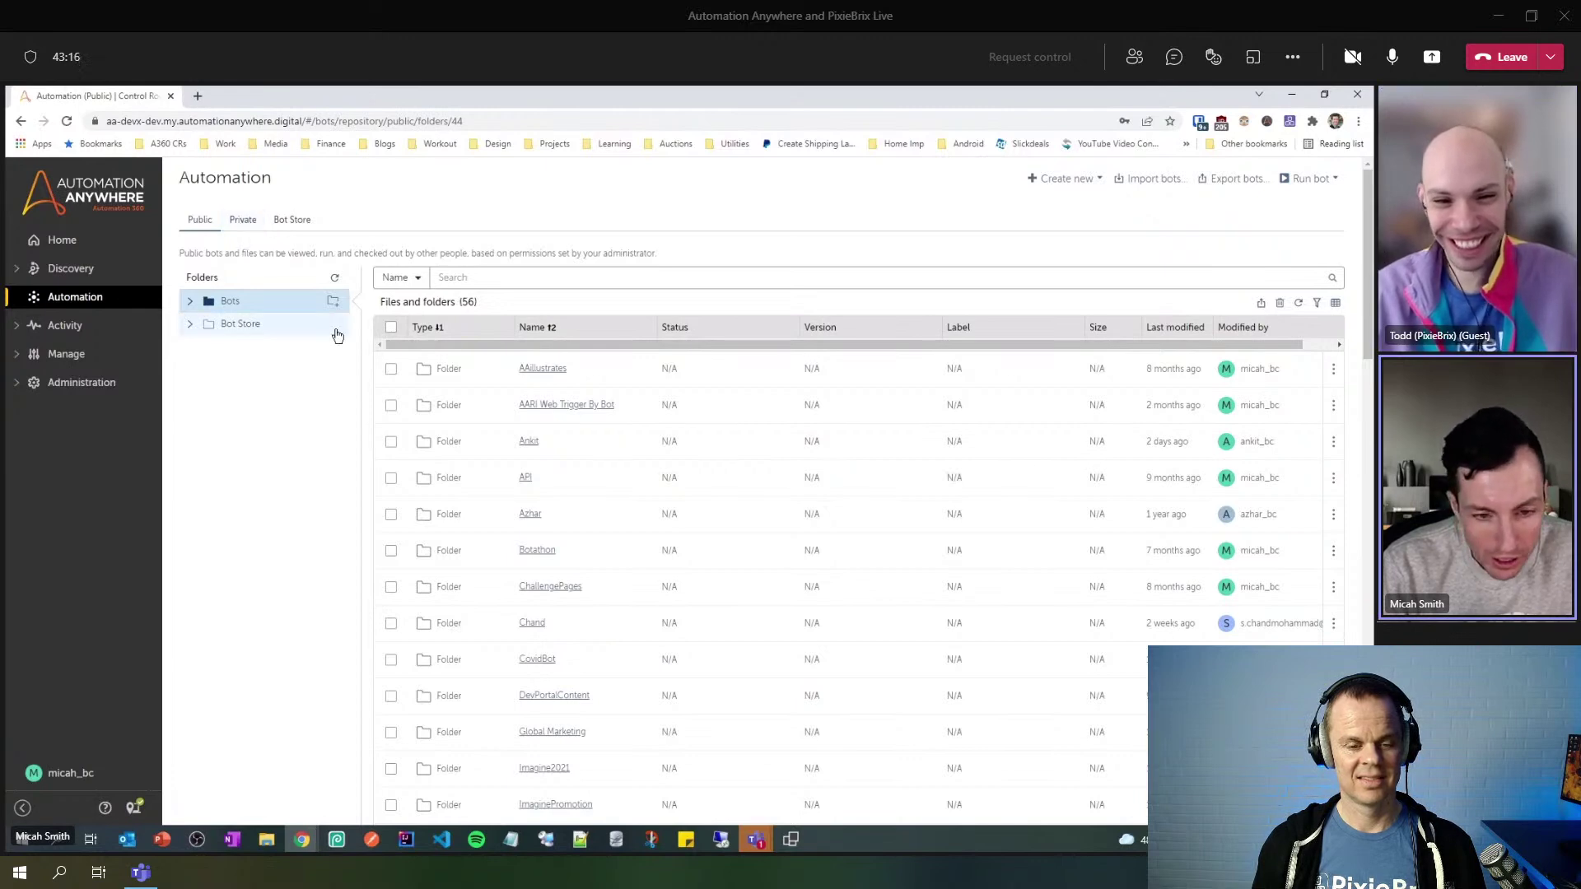
pyautogui.click(240, 221)
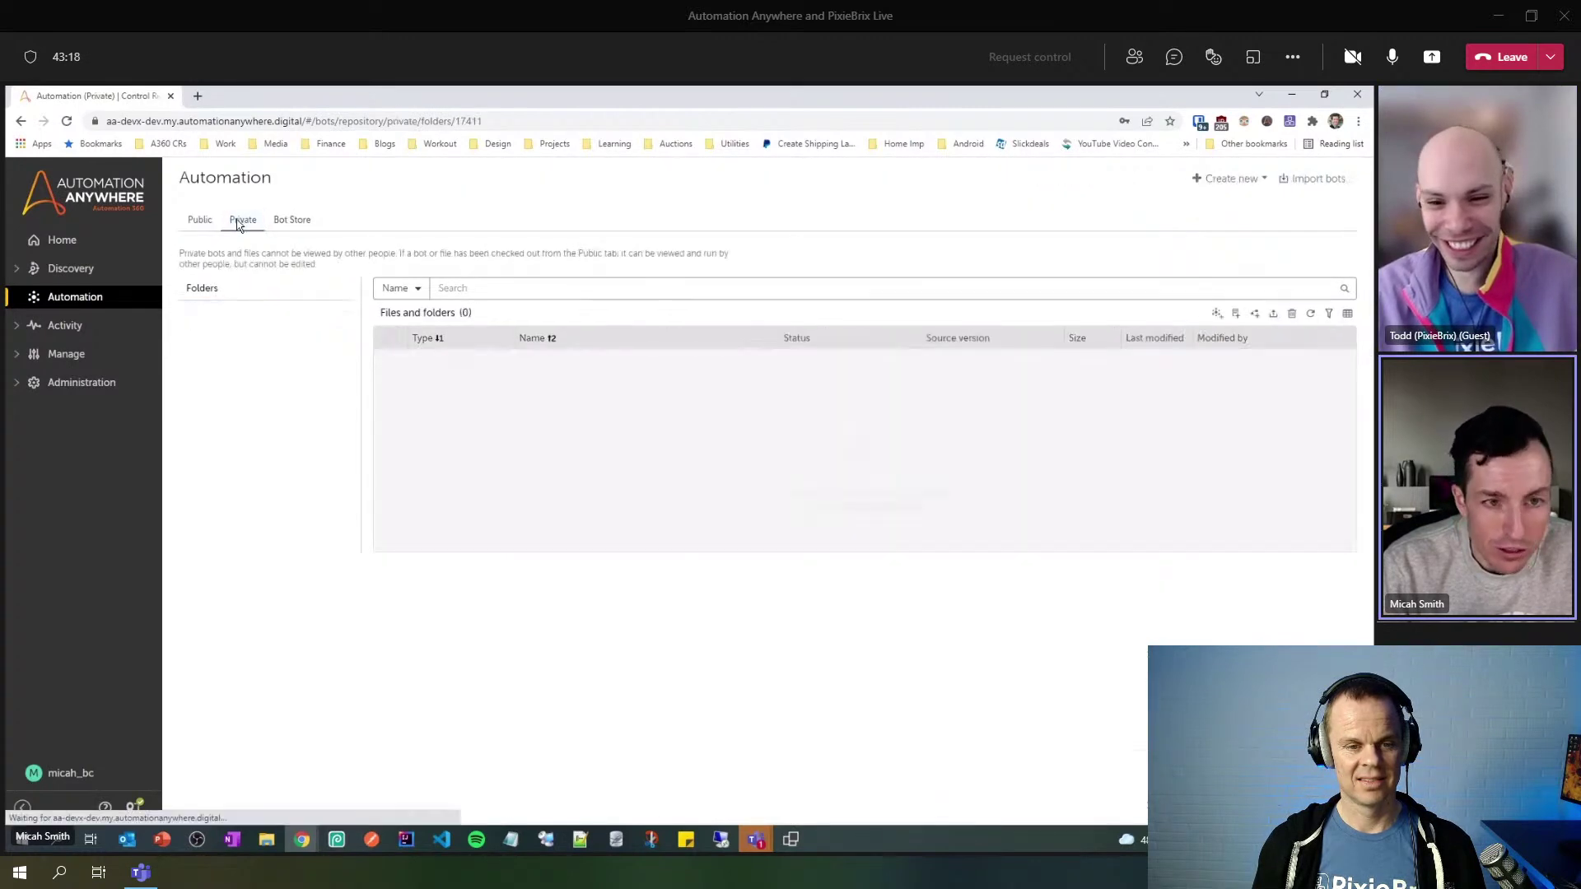
pyautogui.click(199, 238)
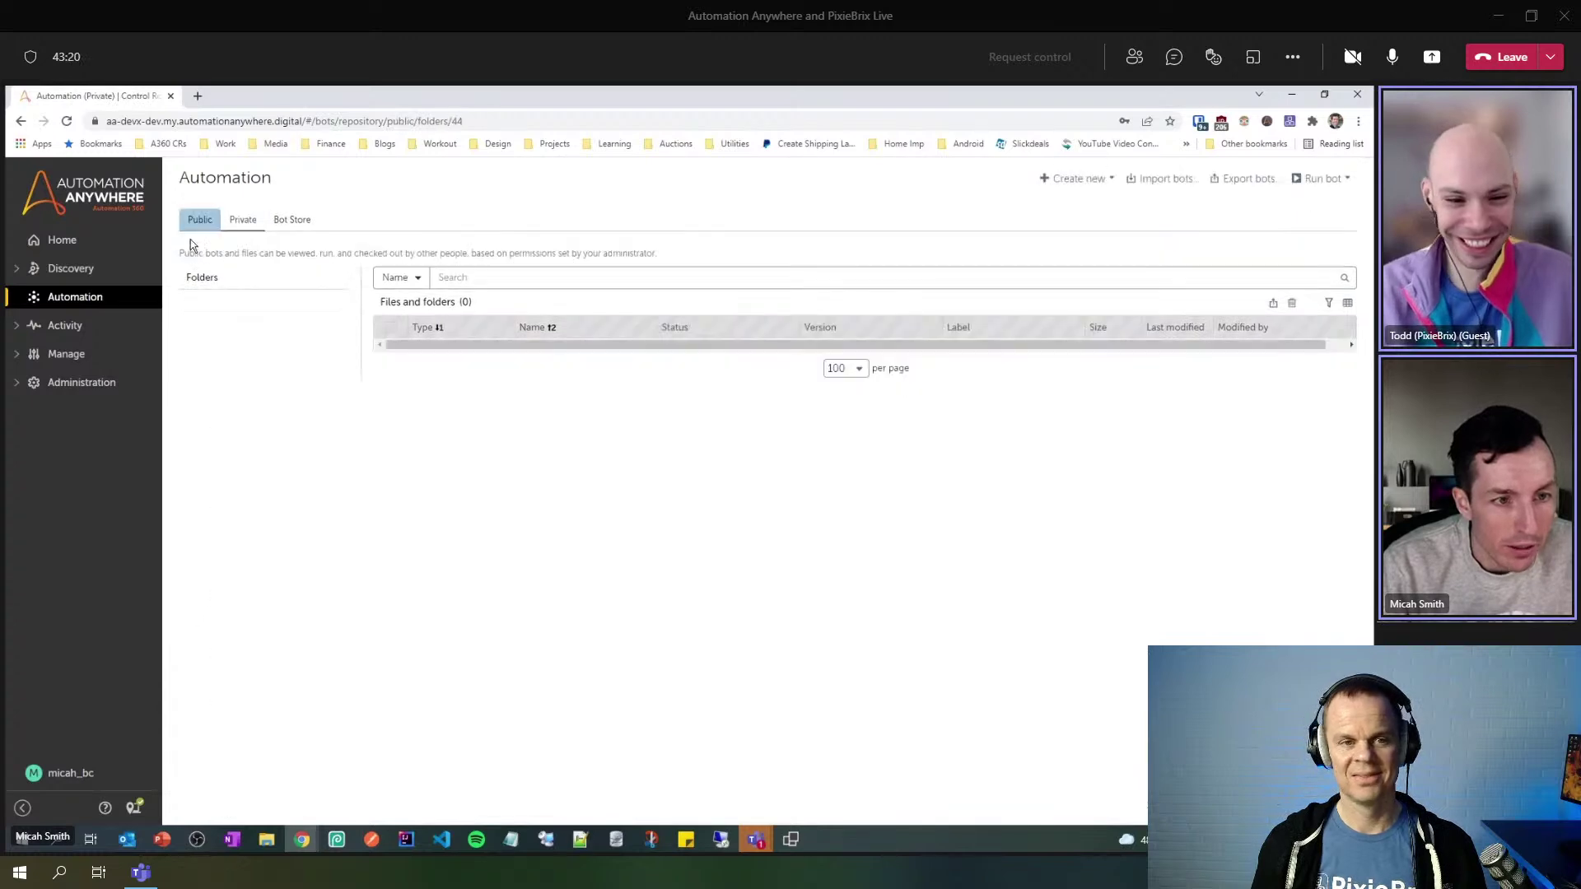
pyautogui.click(192, 303)
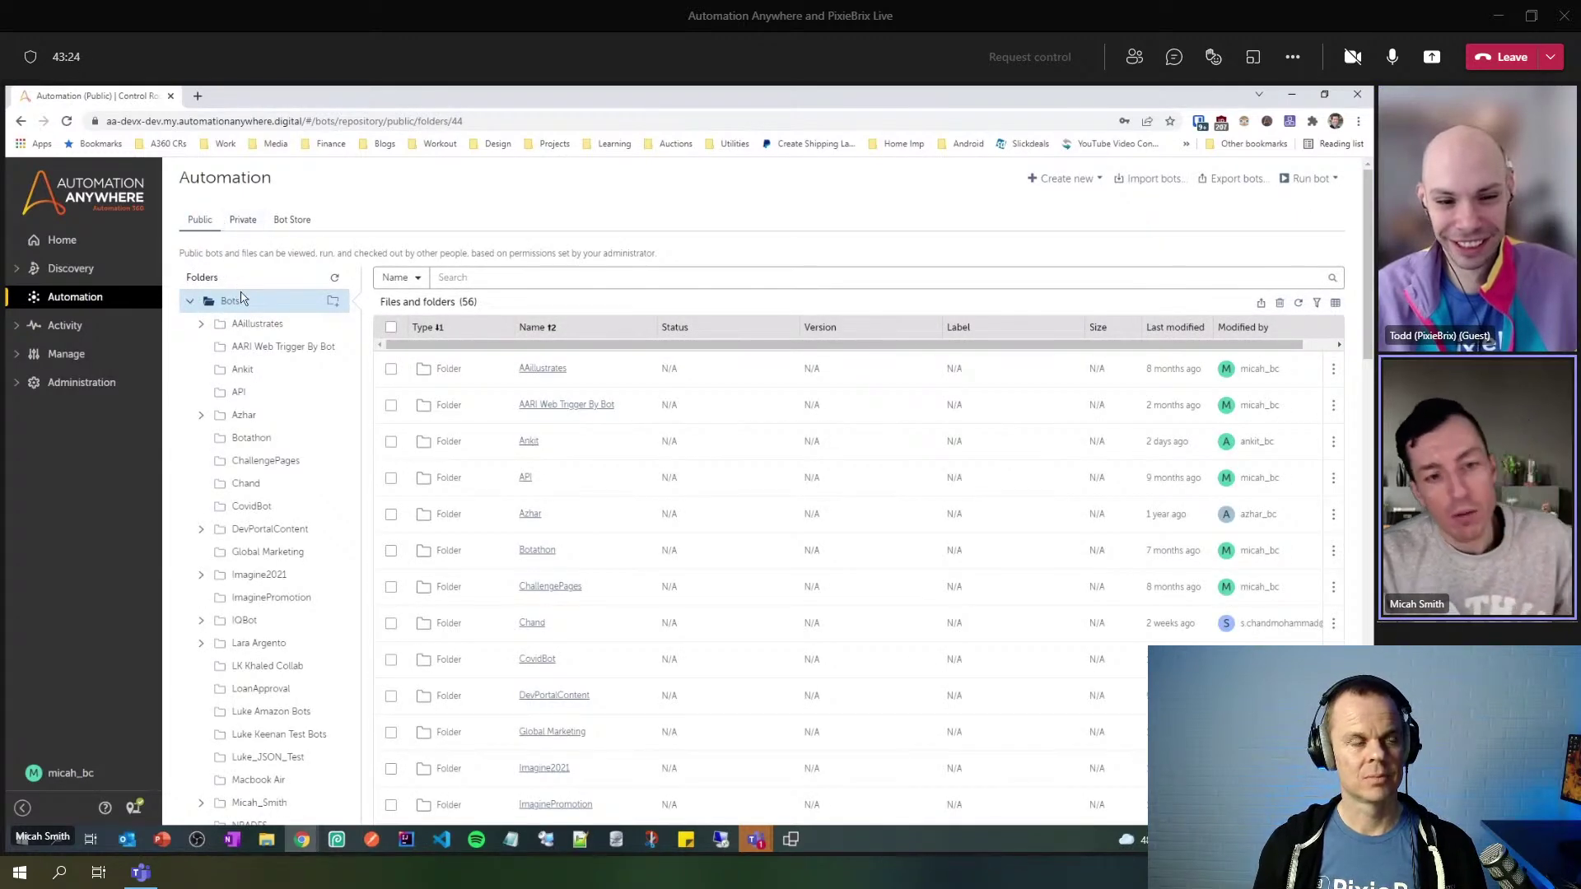
pyautogui.scroll(-3, 261, 324)
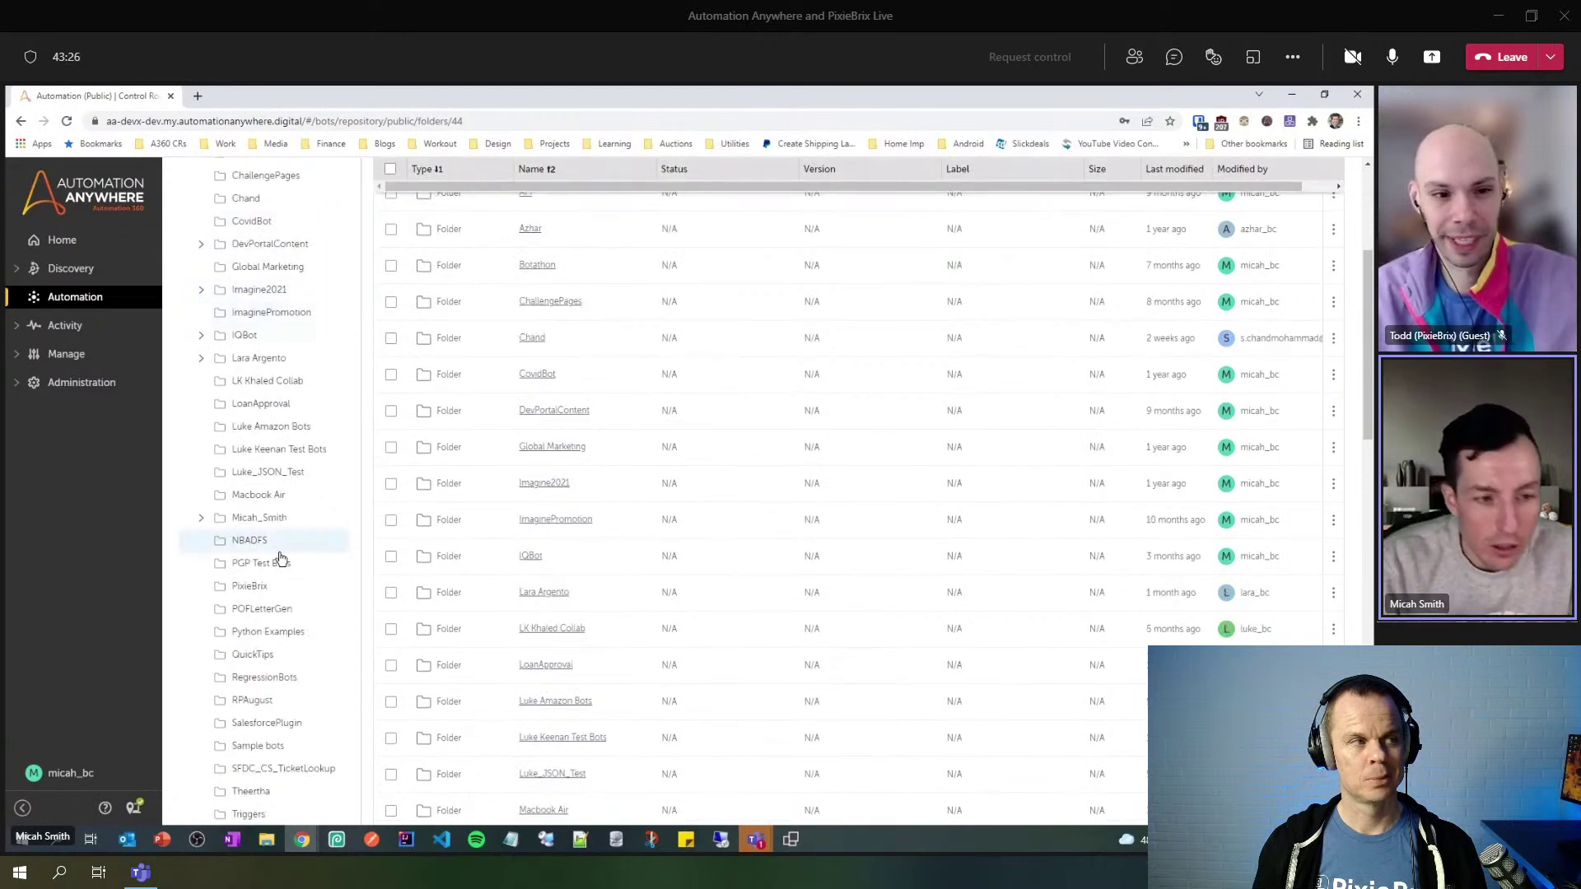
pyautogui.click(253, 590)
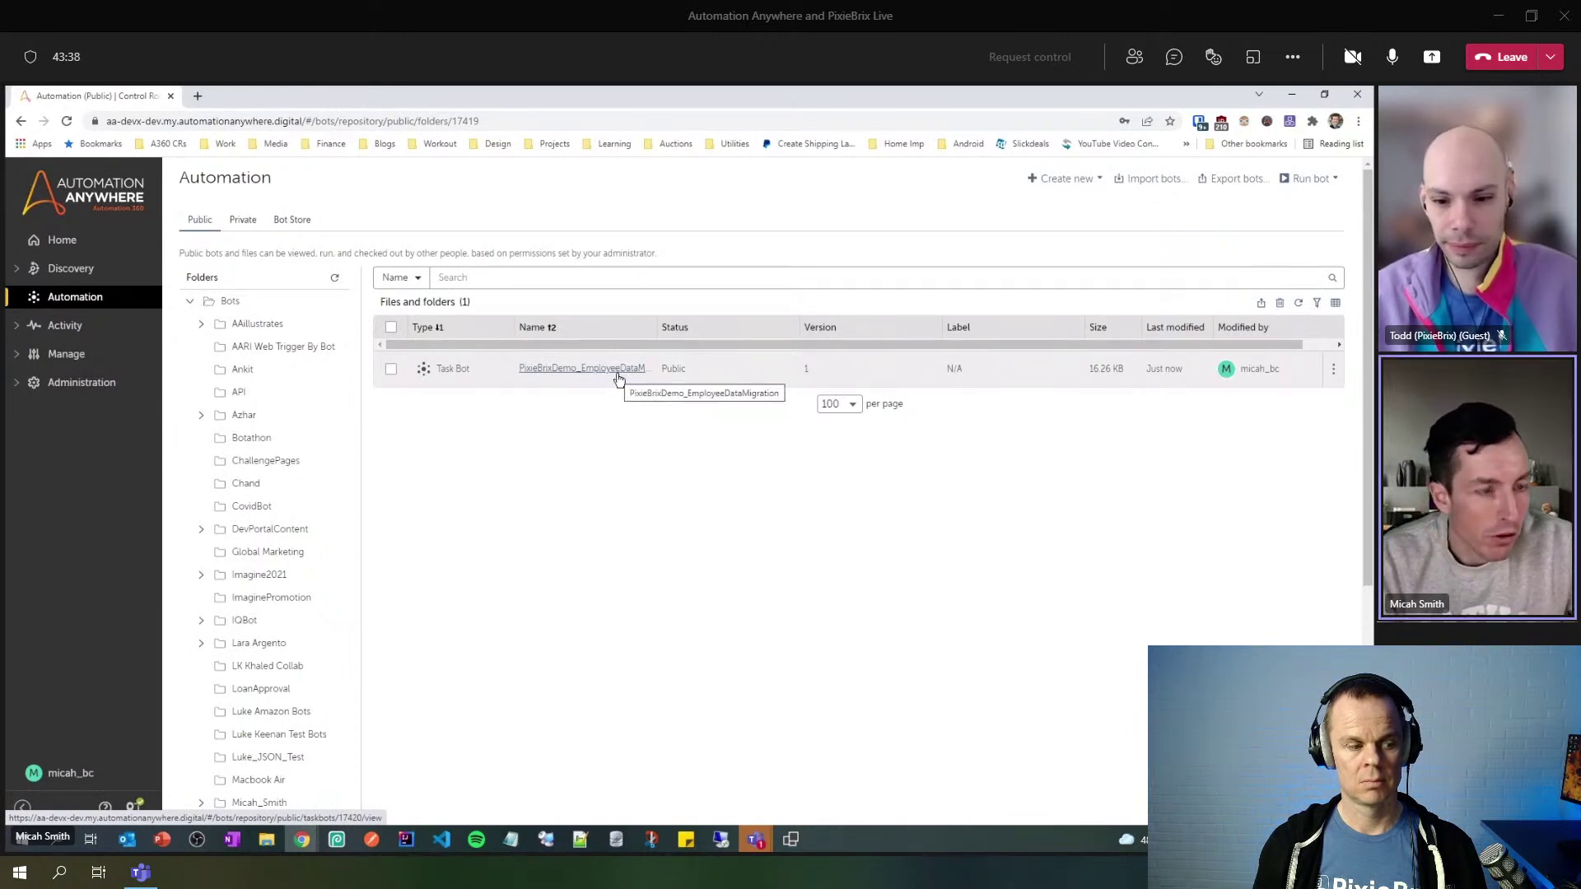
# - Bring up the Employee Data Migration challenge page and clear the Employee ID selection
pyautogui.moveTo(314, 827)
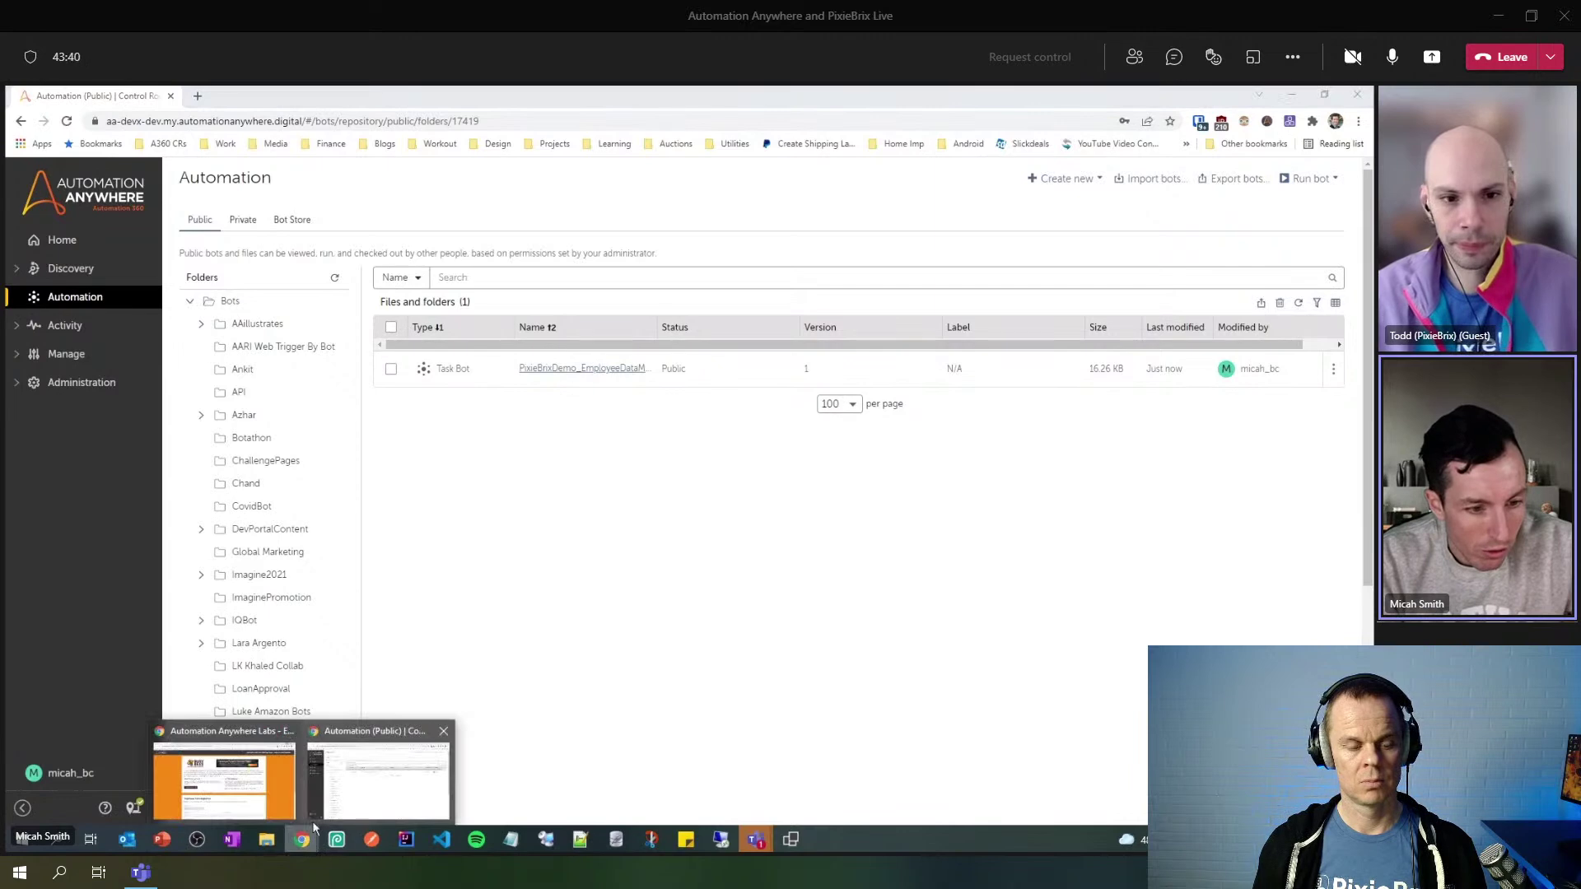
pyautogui.click(257, 777)
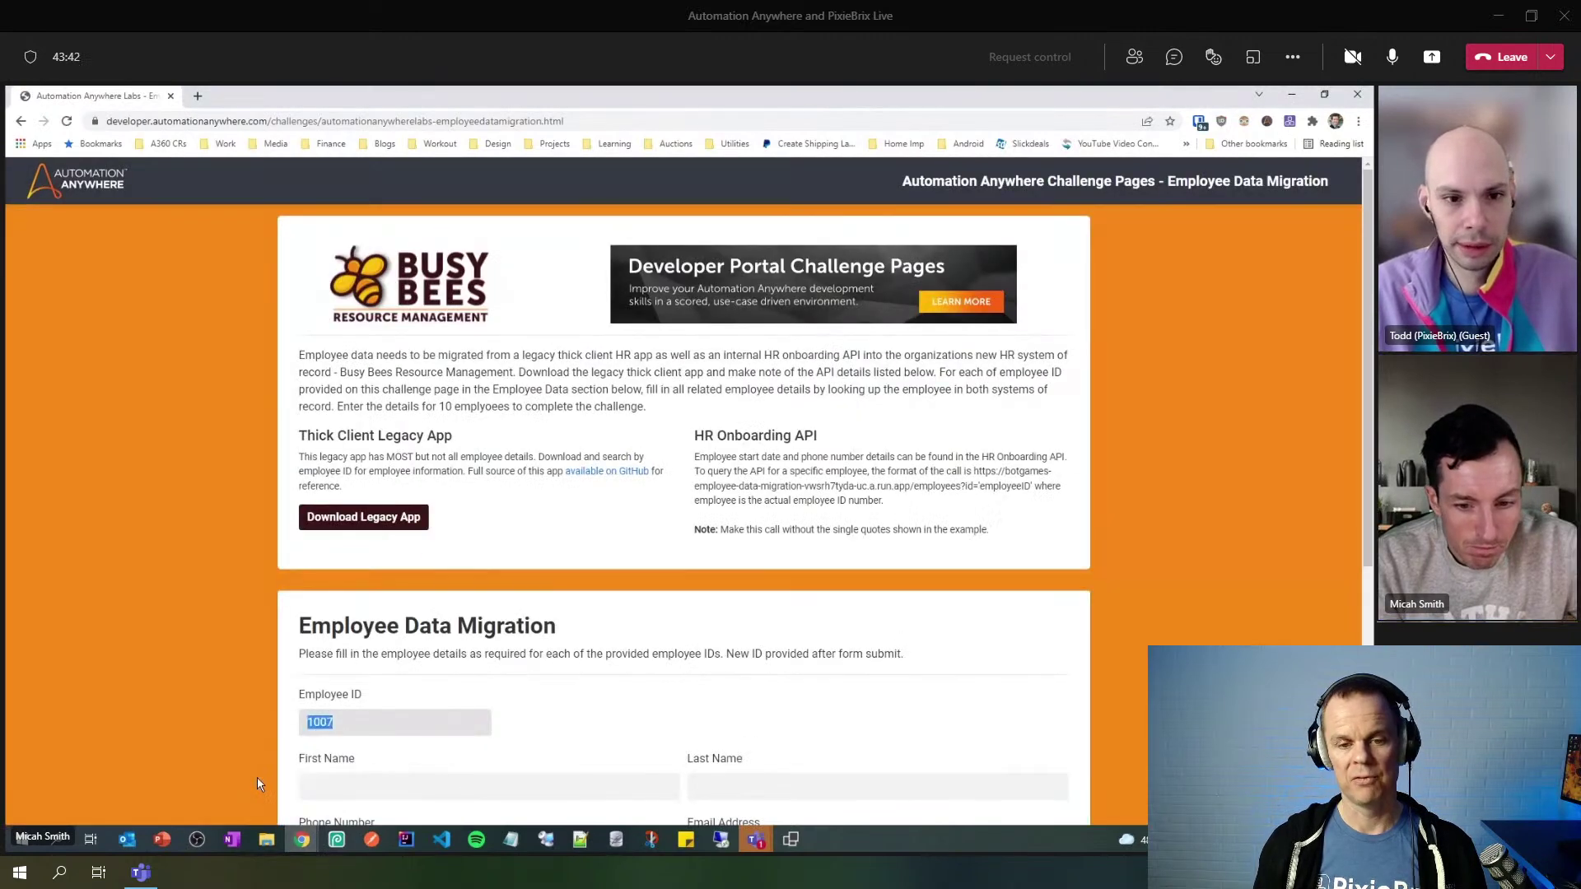
pyautogui.click(556, 739)
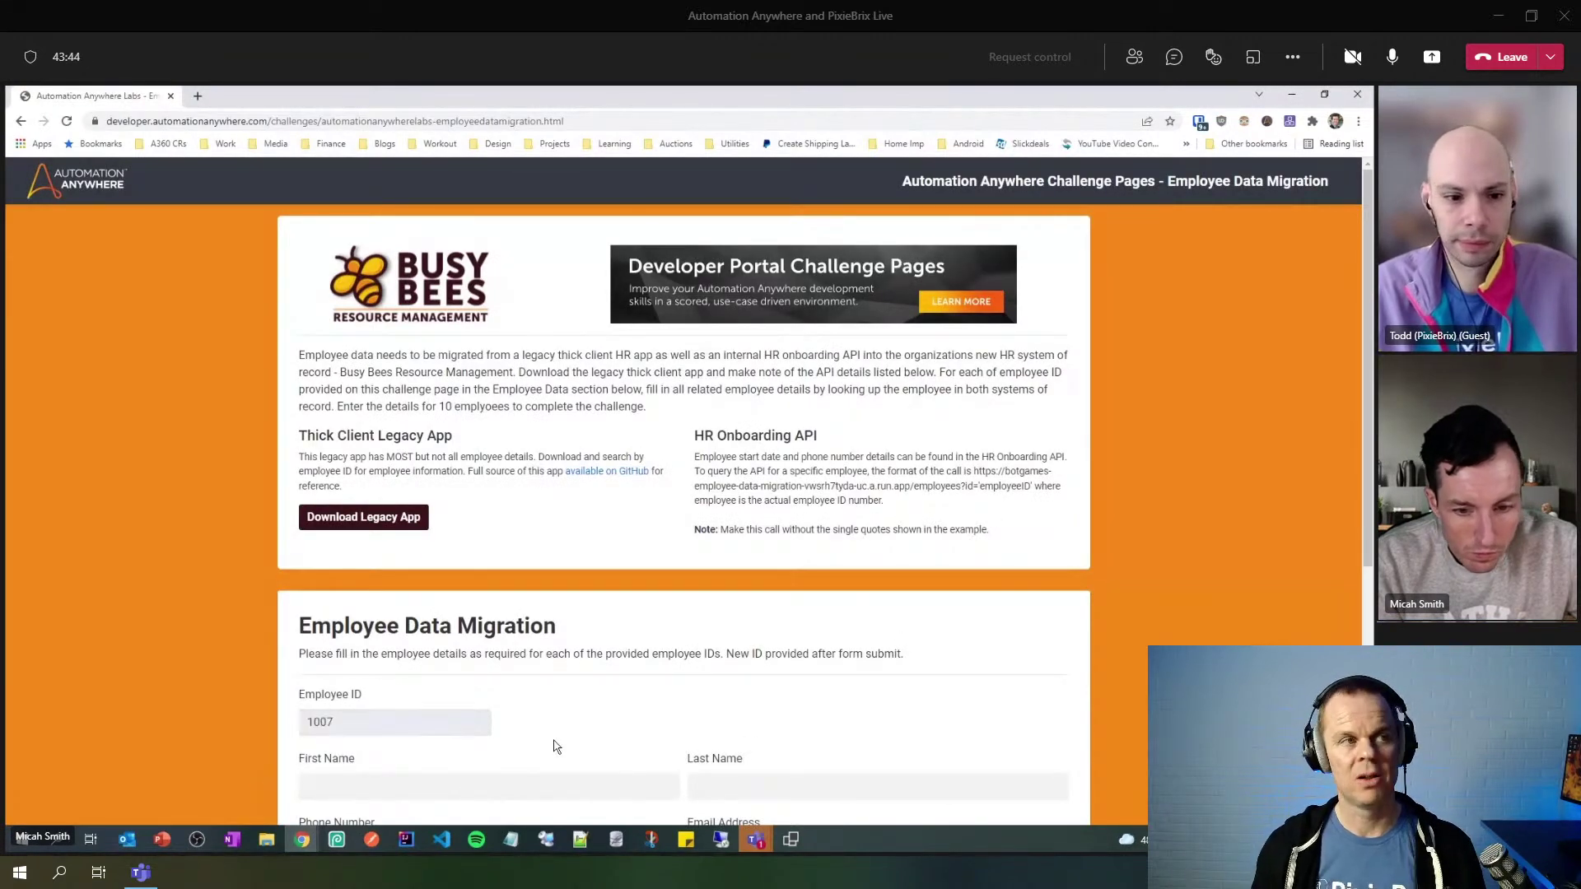
# - Drop the current remote session, reconnect to Client A via Connect server, and minimize RDCM
pyautogui.click(722, 839)
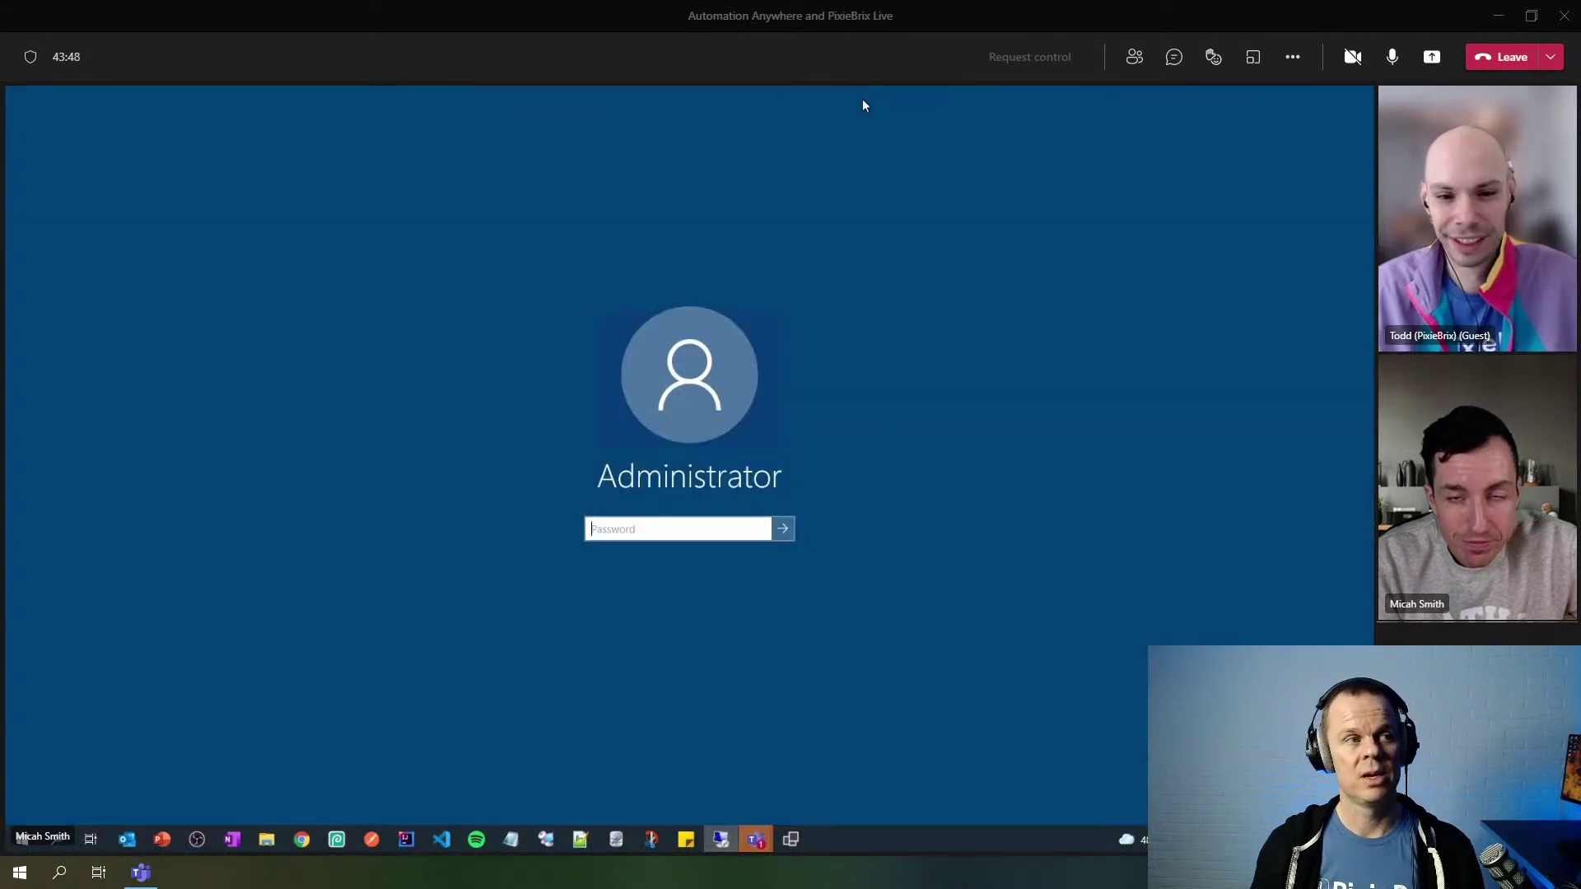
pyautogui.moveTo(861, 86)
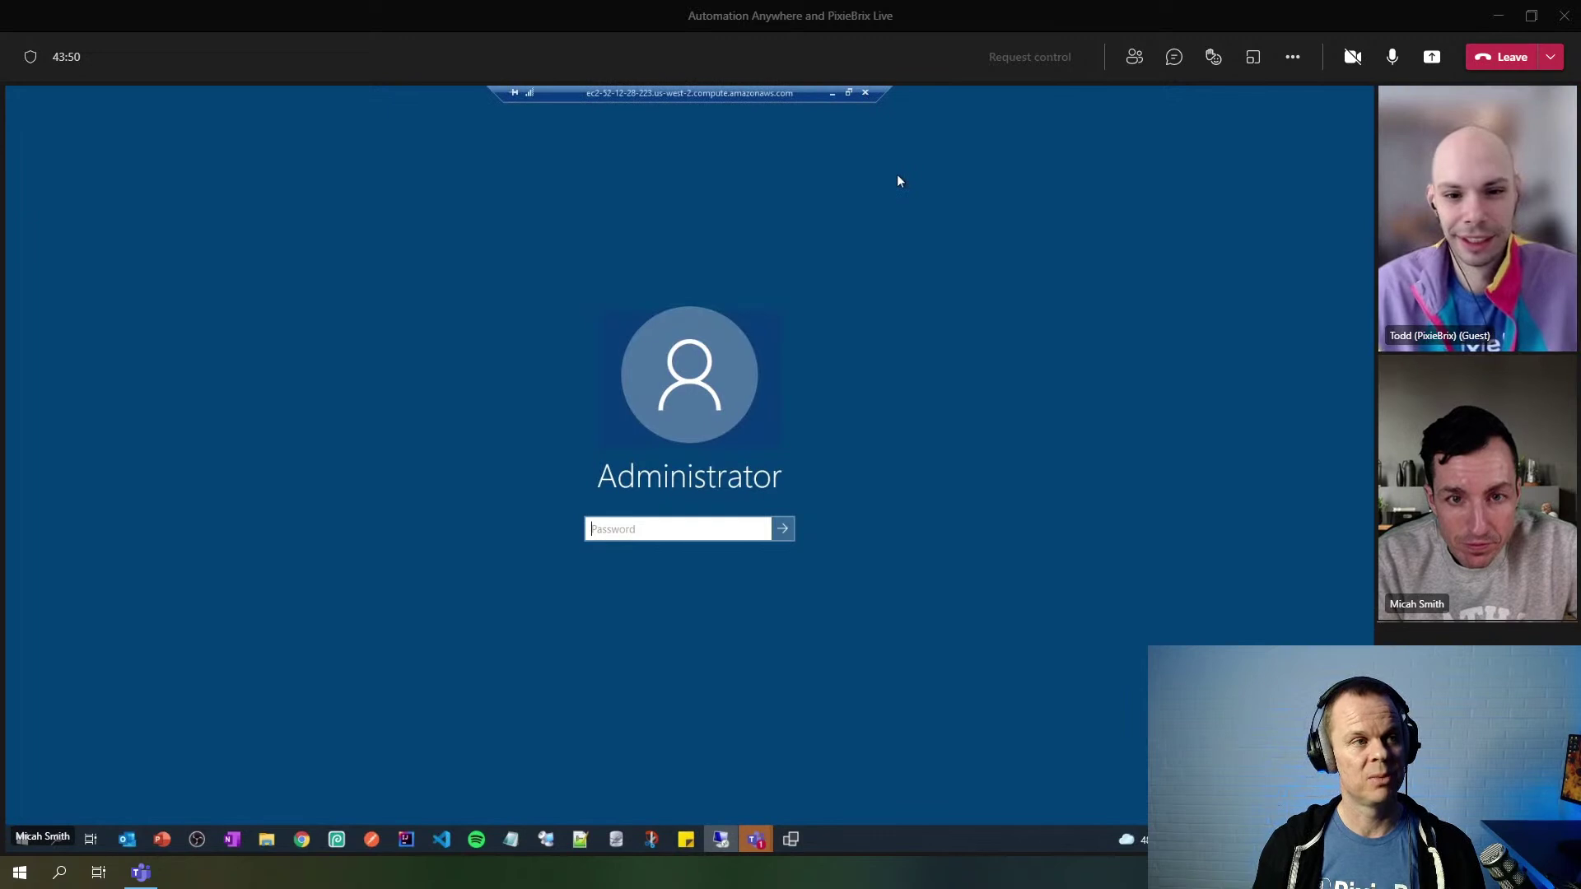
pyautogui.click(864, 92)
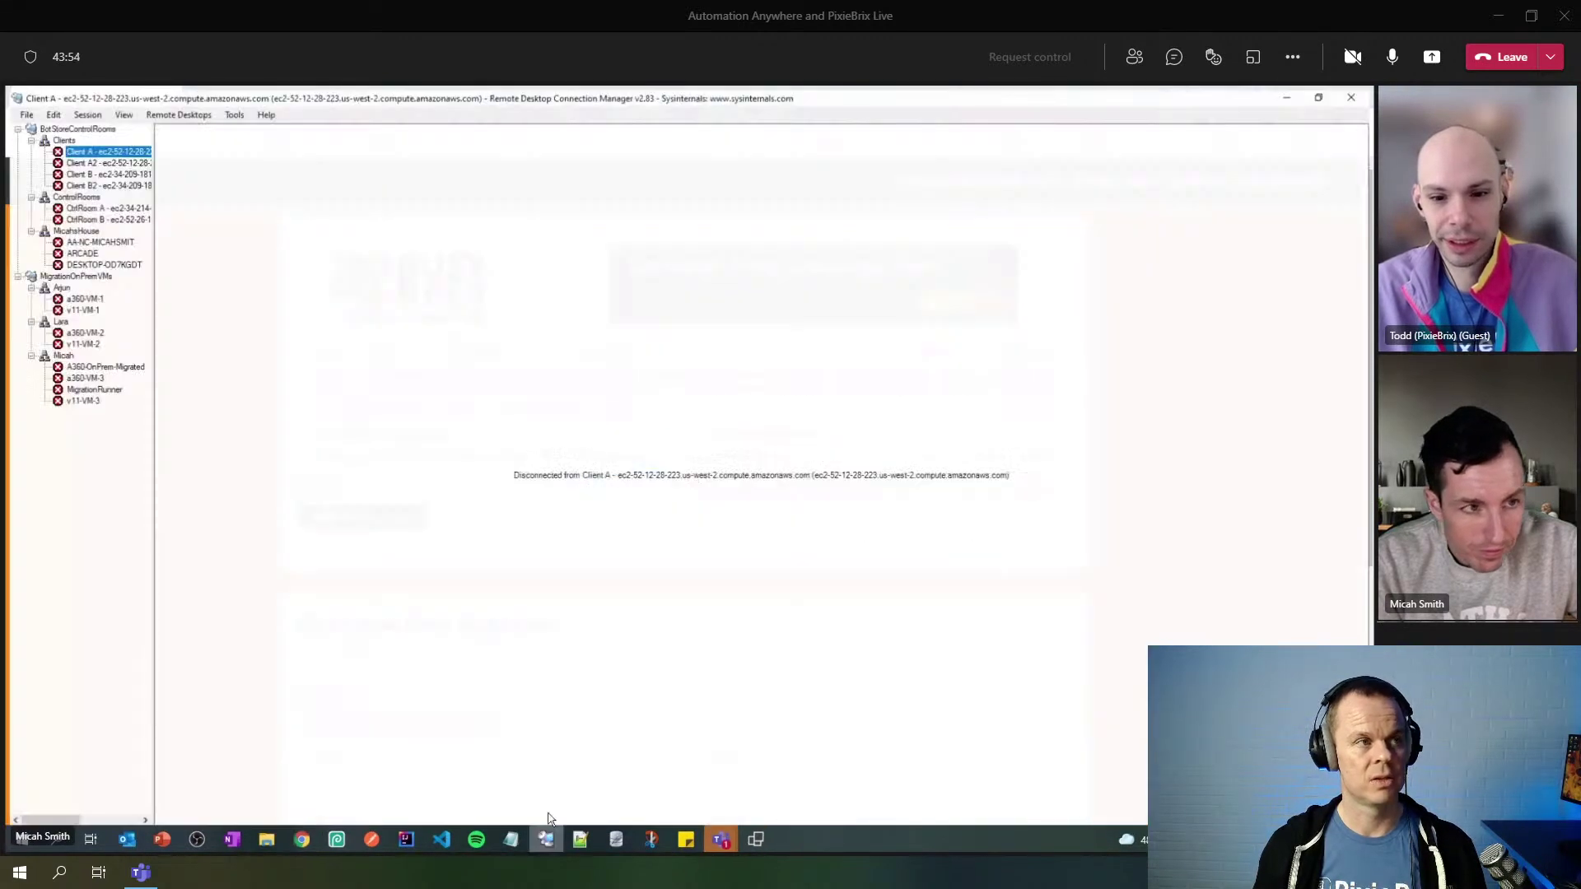
pyautogui.rightClick(107, 151)
pyautogui.click(139, 156)
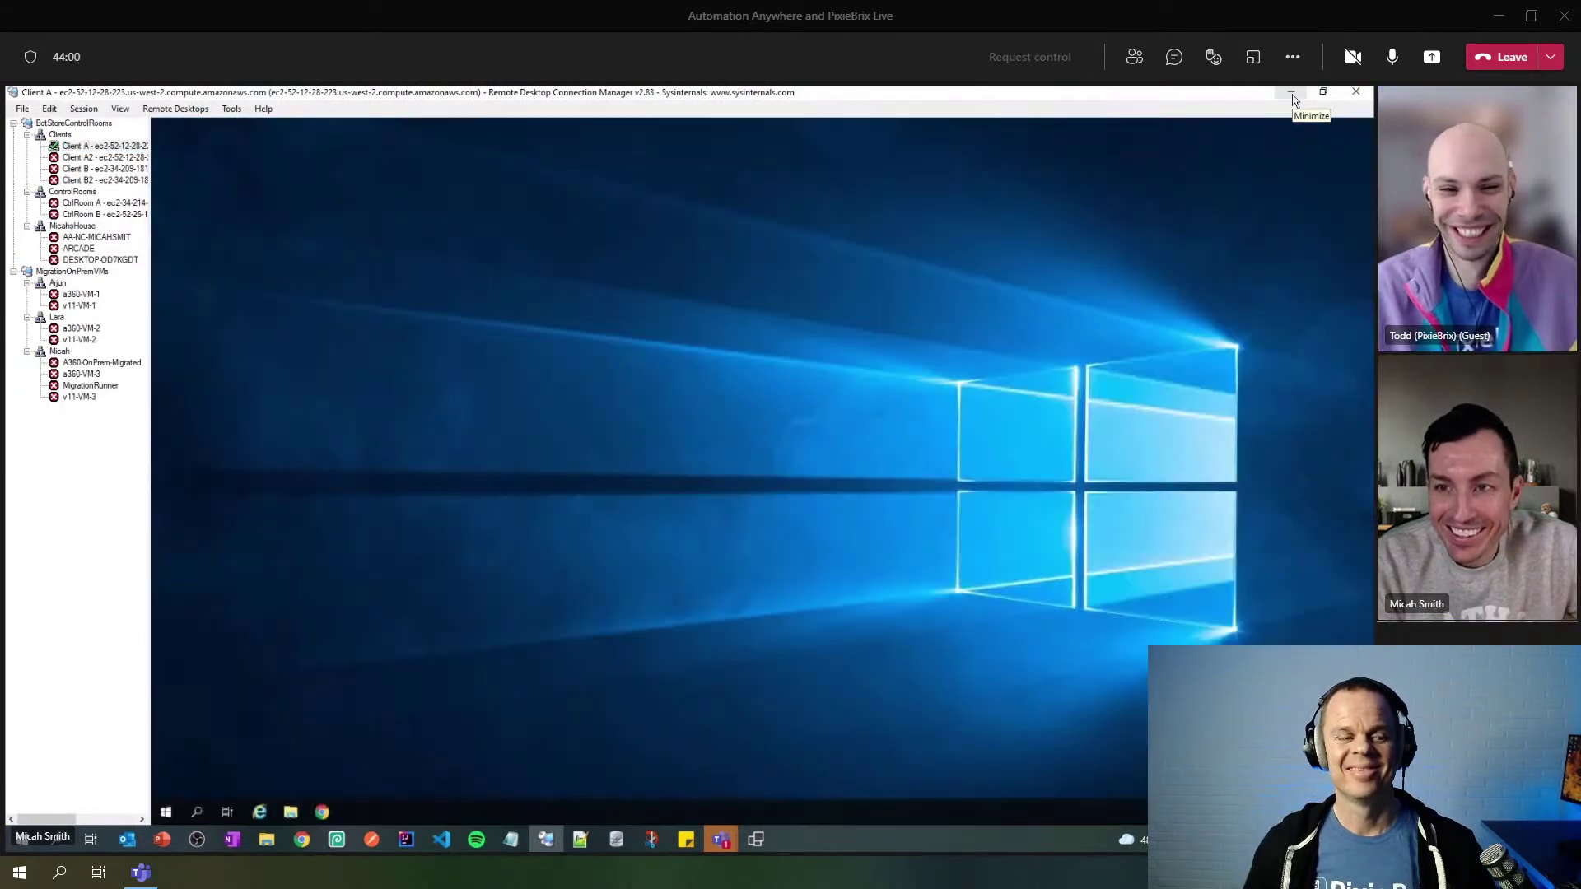
pyautogui.click(1291, 93)
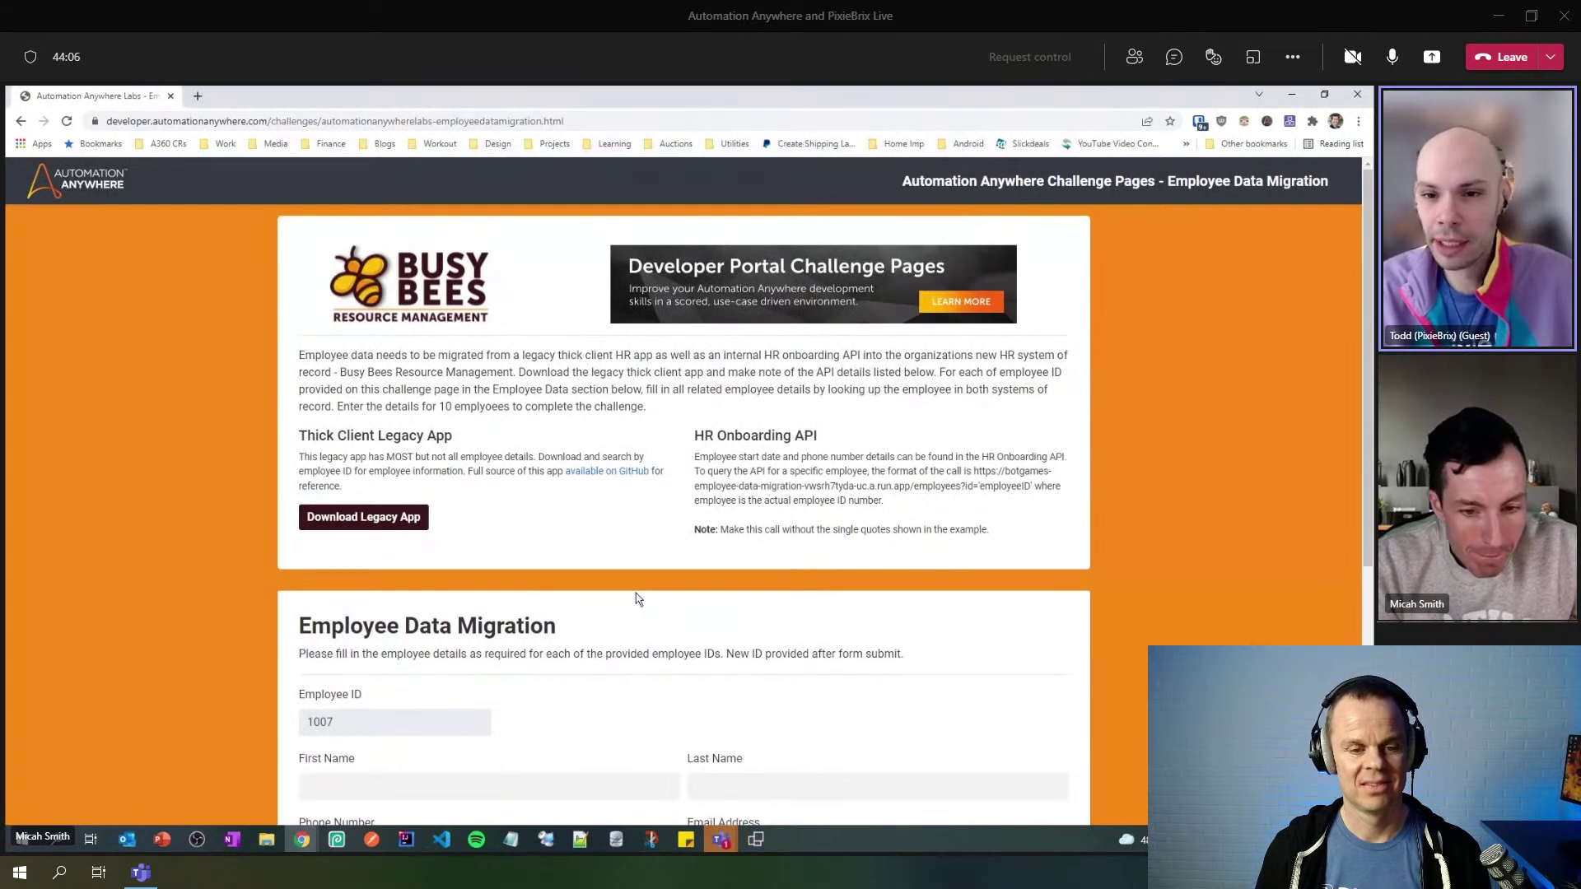
# - Open the PixieBrix Options page from the extension sidebar, showing the My automationanywhere.com button brick
pyautogui.scroll(-2, 635, 597)
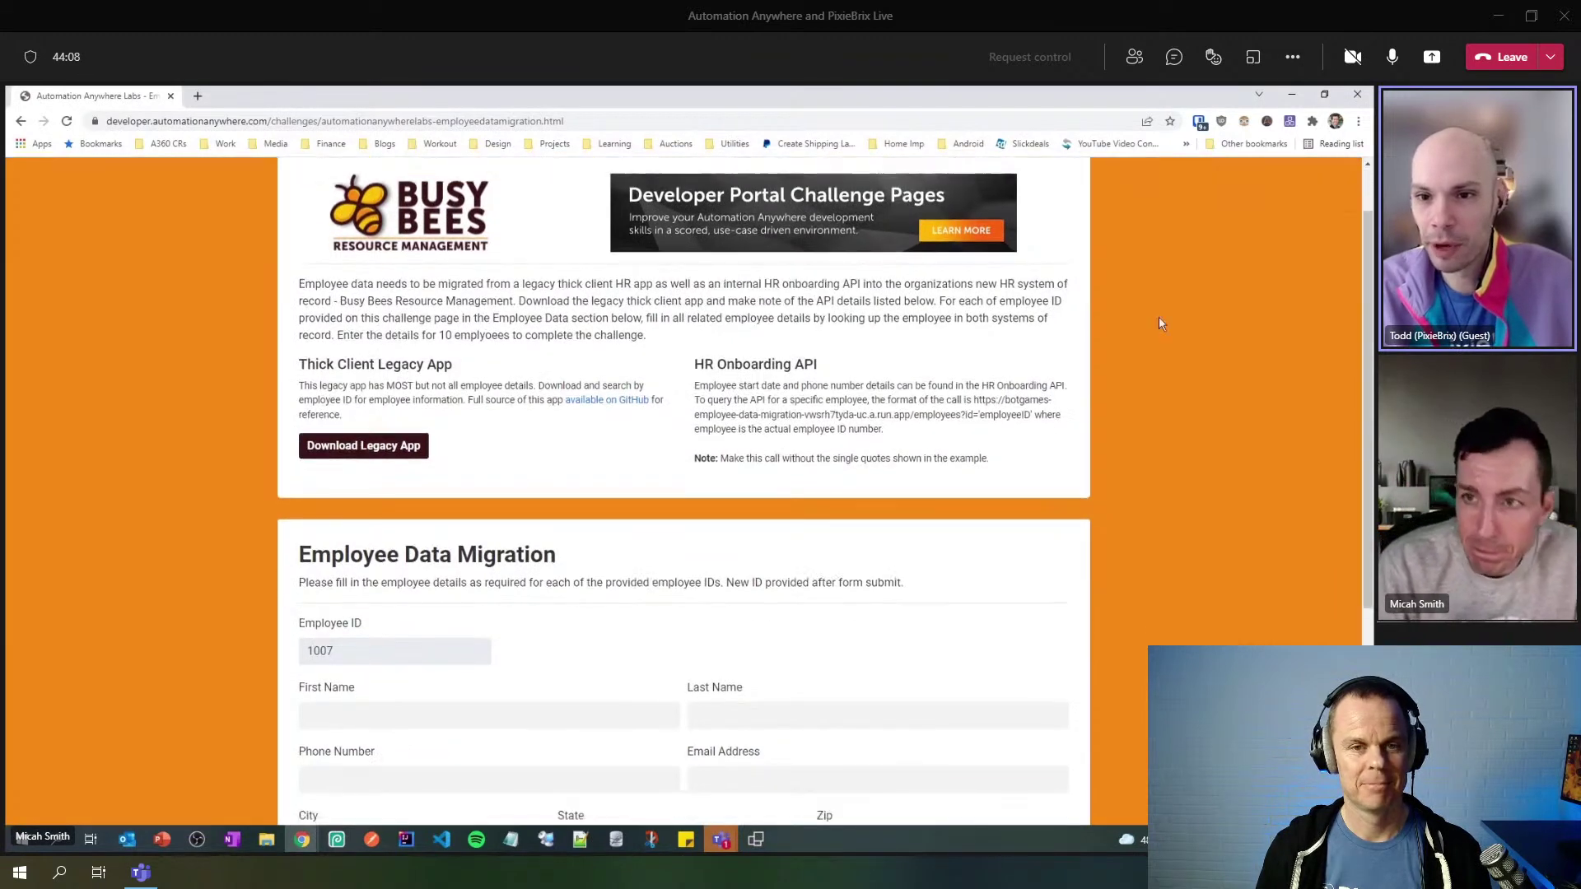
pyautogui.scroll(2, 1283, 158)
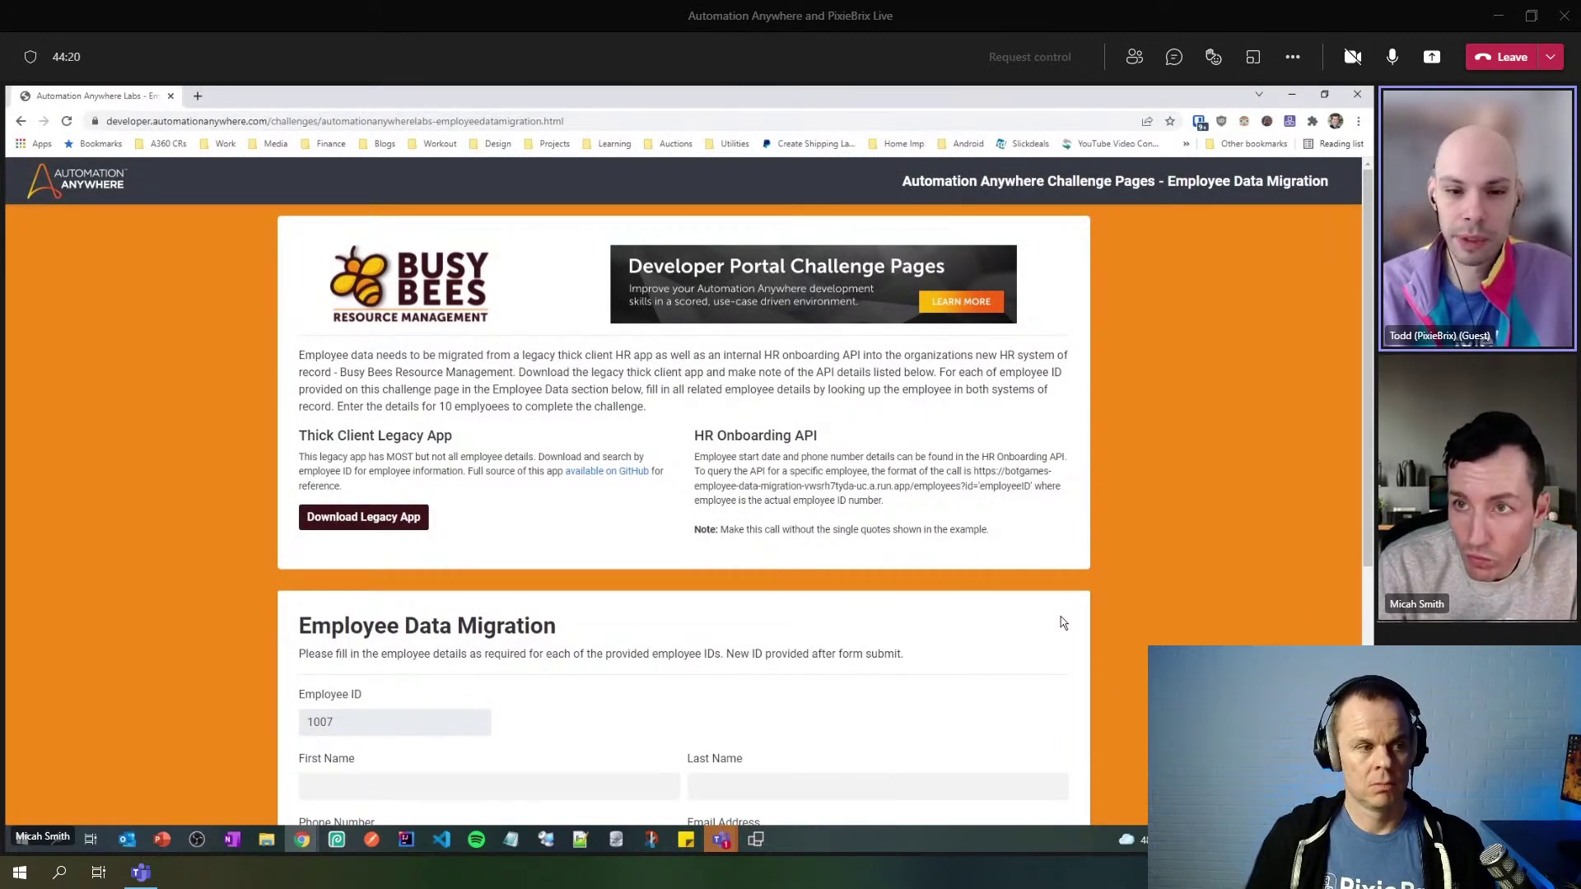
pyautogui.click(1289, 122)
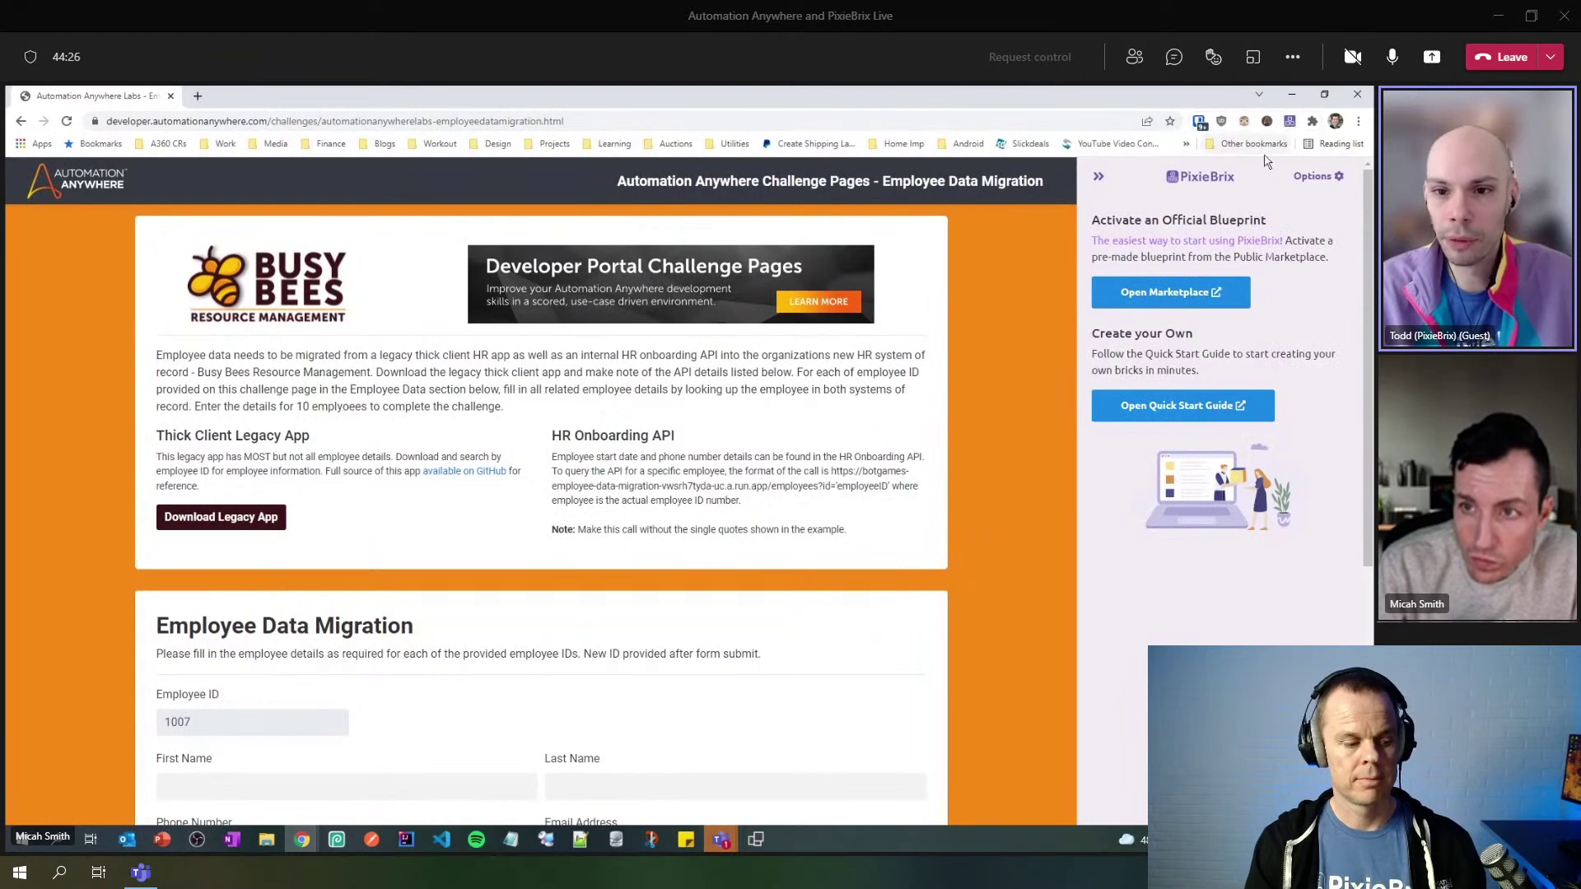
pyautogui.click(1314, 179)
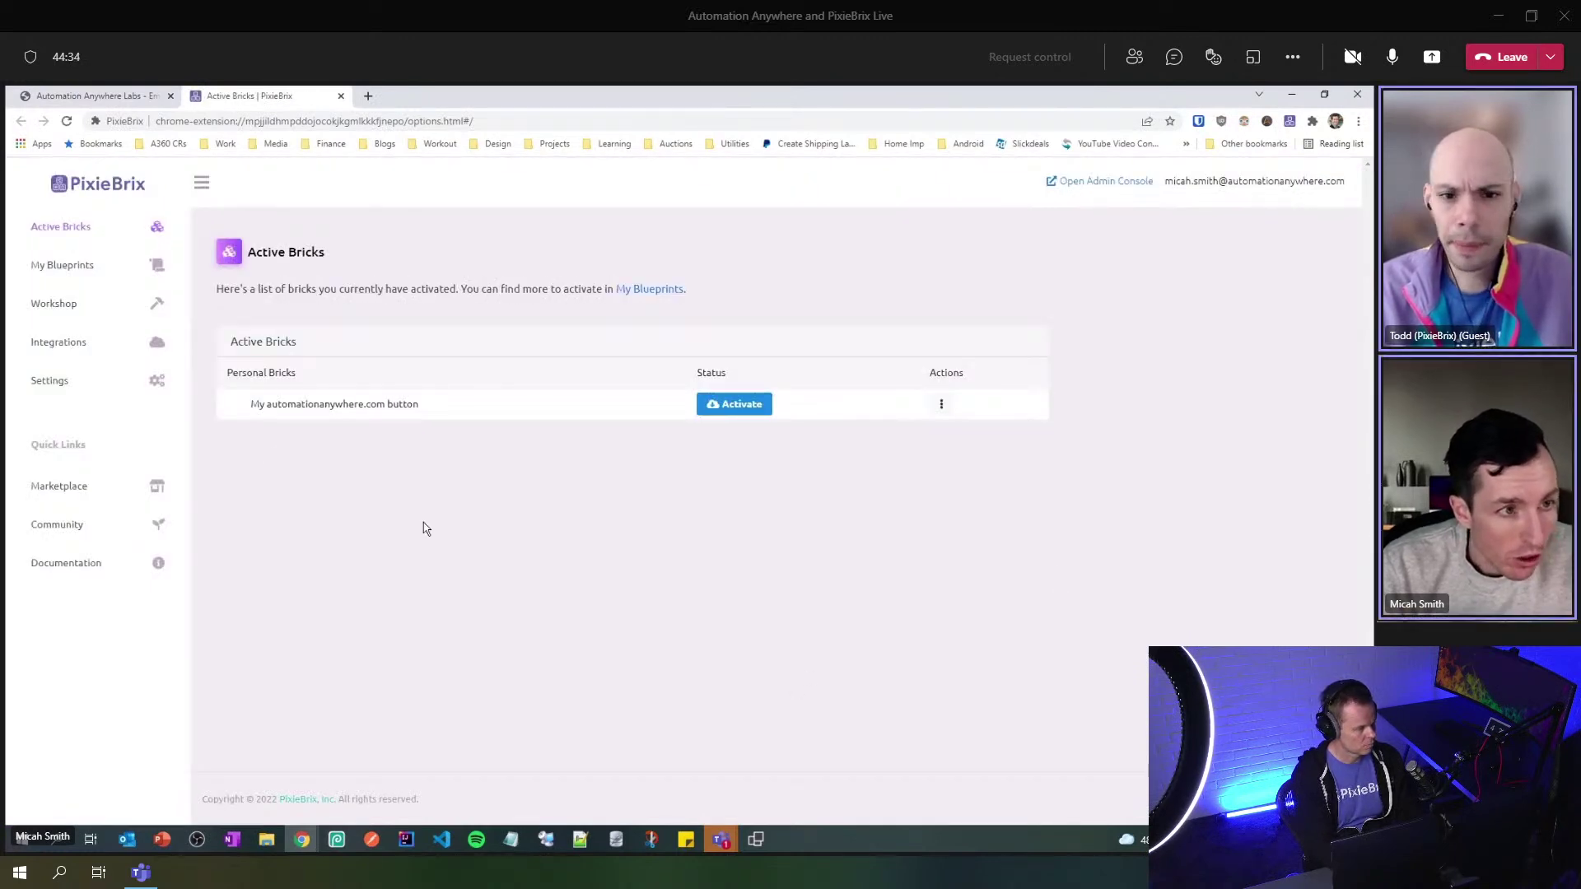
# - Go to the PixieBrix Integrations page, which lists the personal Zapier integration
pyautogui.click(62, 346)
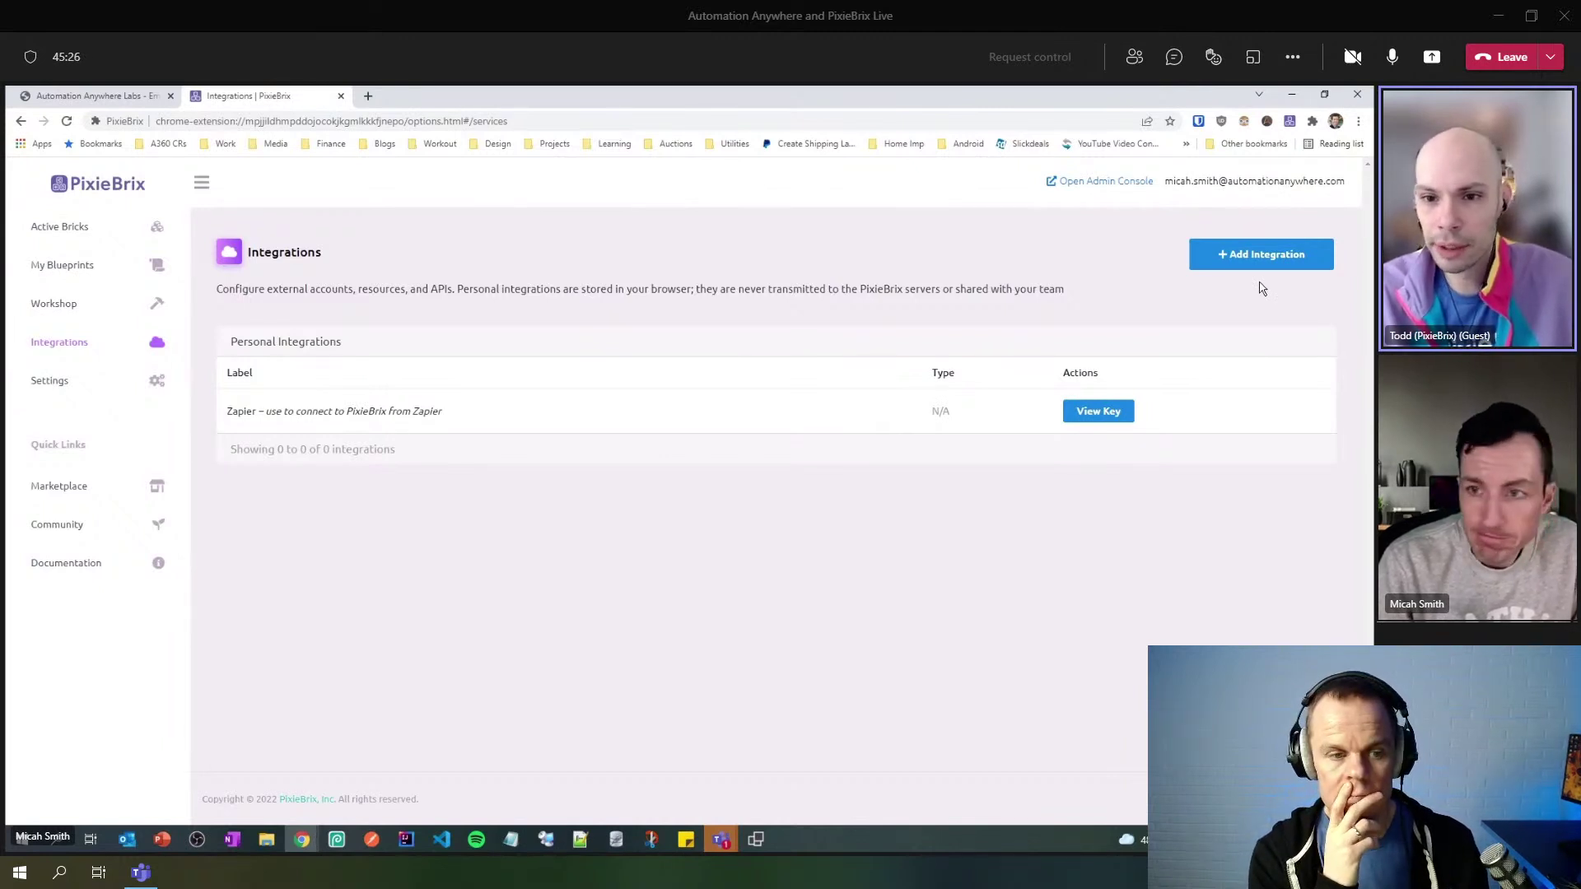
# - Open the Add Integration catalogue and locate the Automation Anywhere Control Room entry
pyautogui.click(1262, 255)
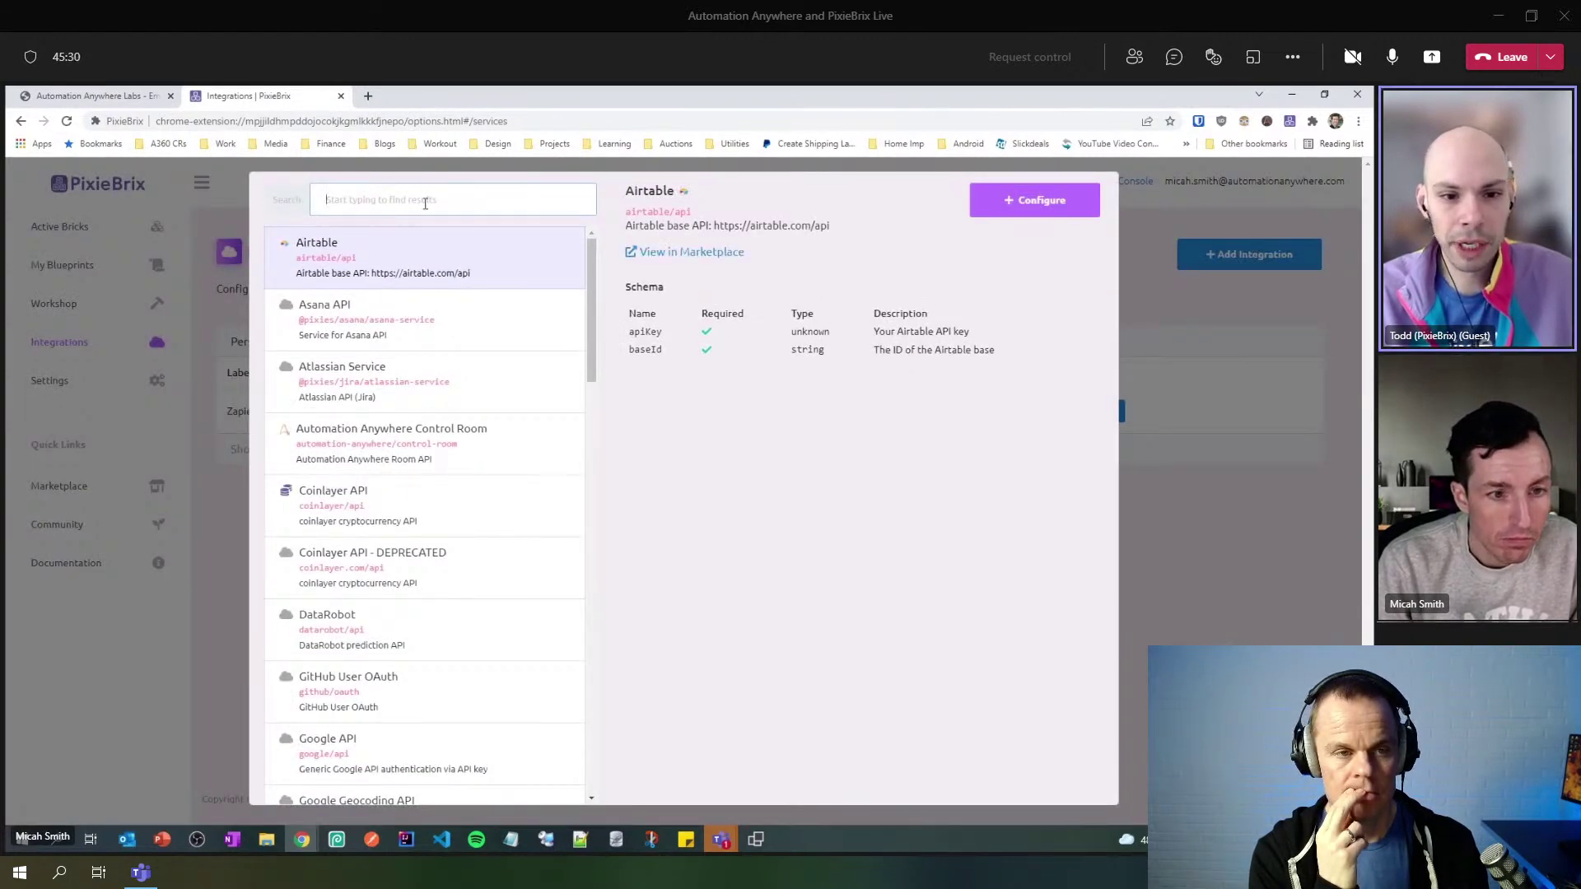
pyautogui.moveTo(461, 427)
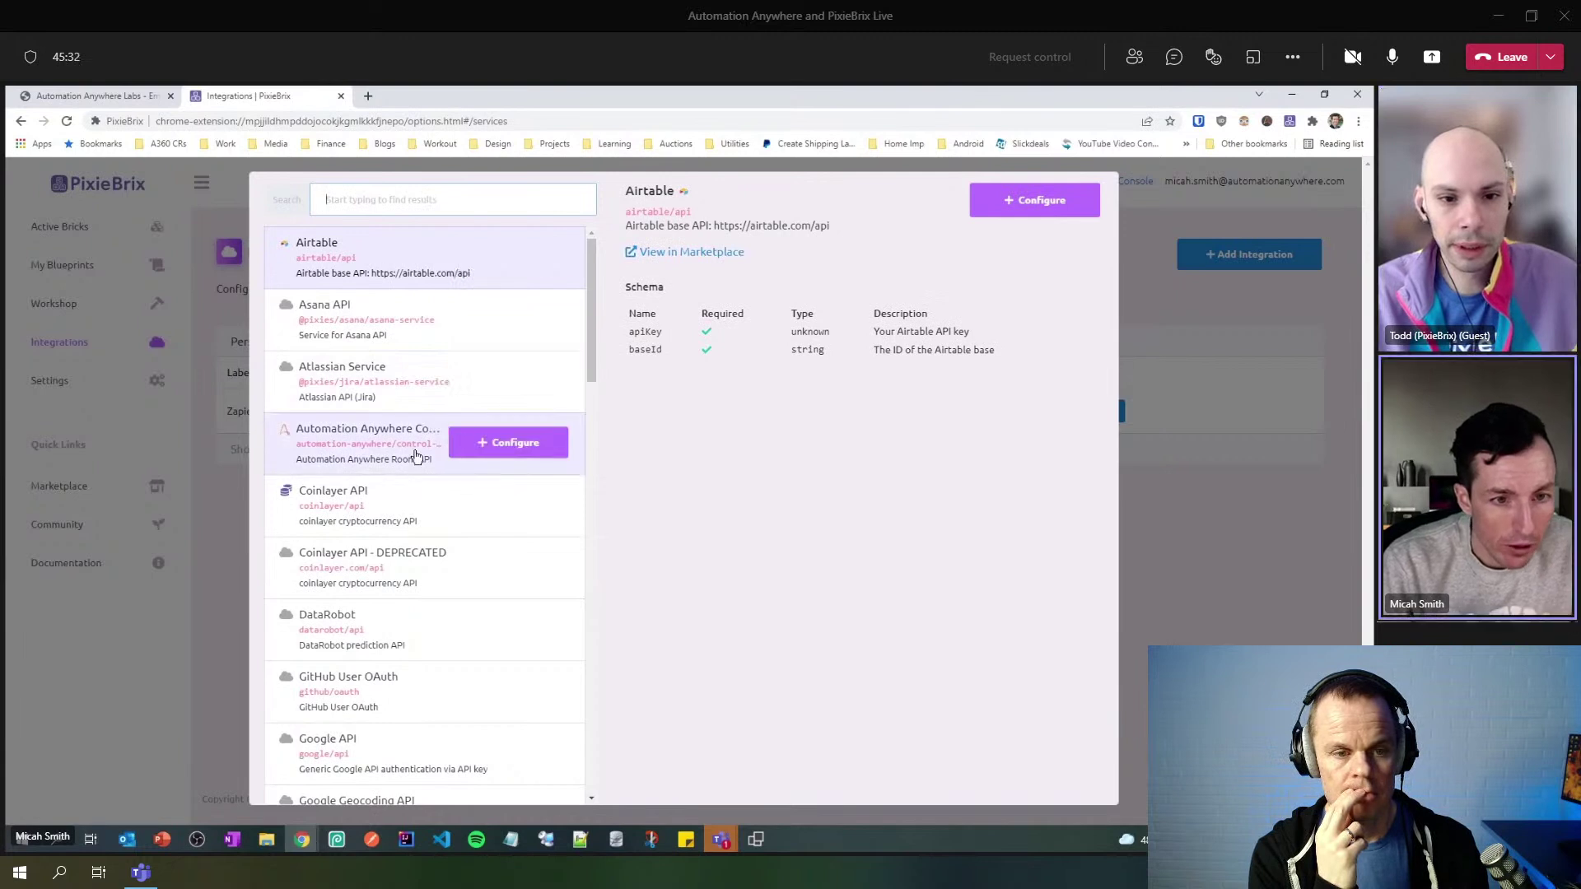
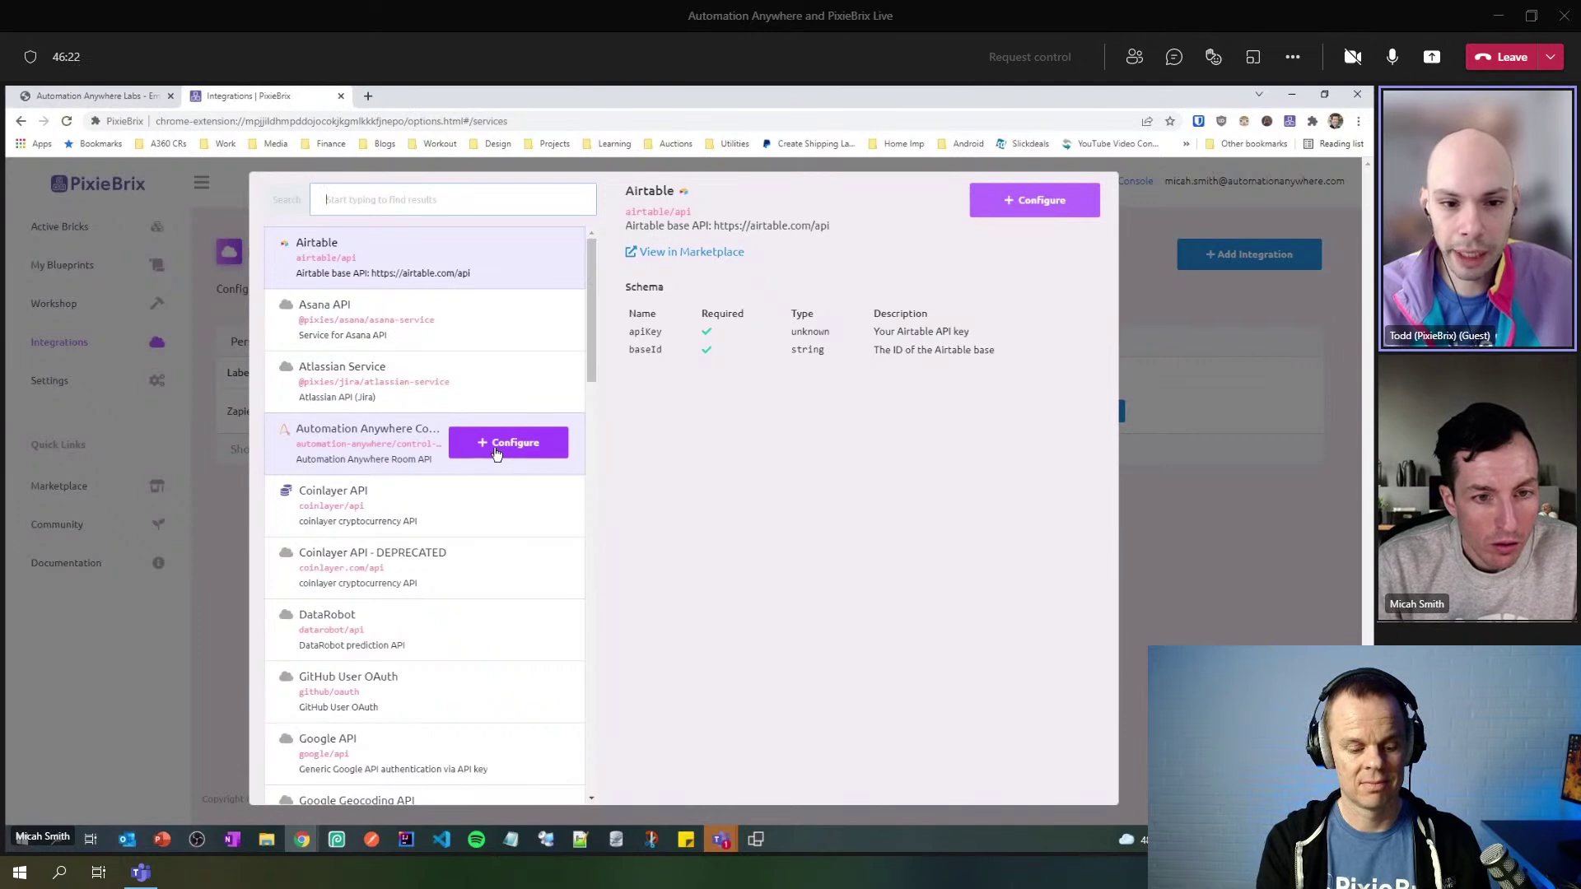
# - Start configuring a private Automation Anywhere Control Room integration
pyautogui.click(497, 452)
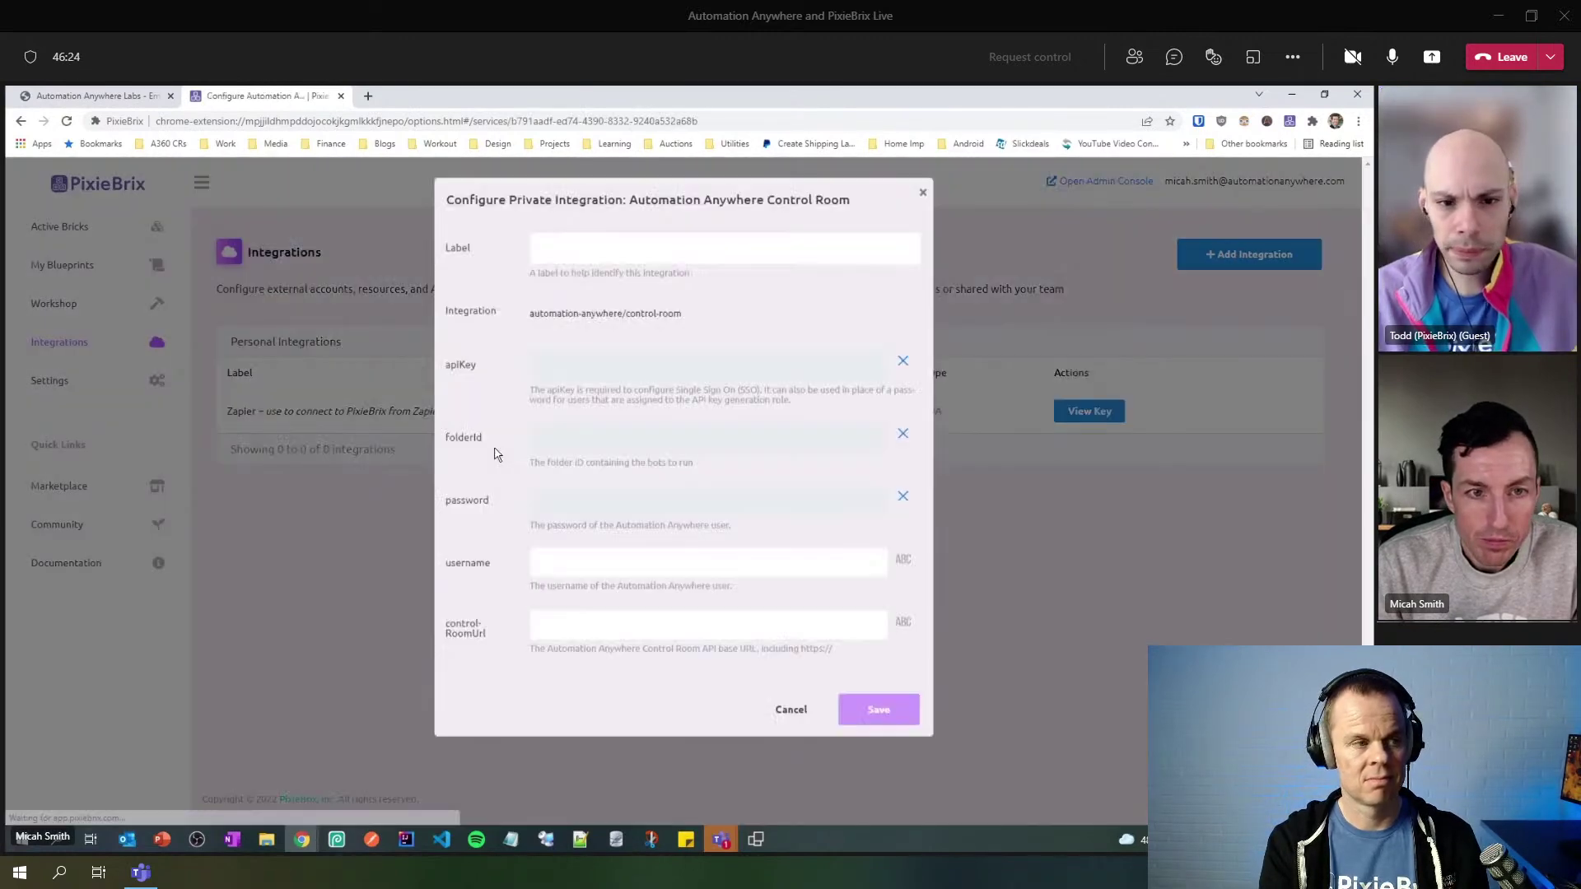
# - Label the integration EmployeeDataMigration_PixieBrix and bring up the Control Room bots repository window
pyautogui.click(723, 249)
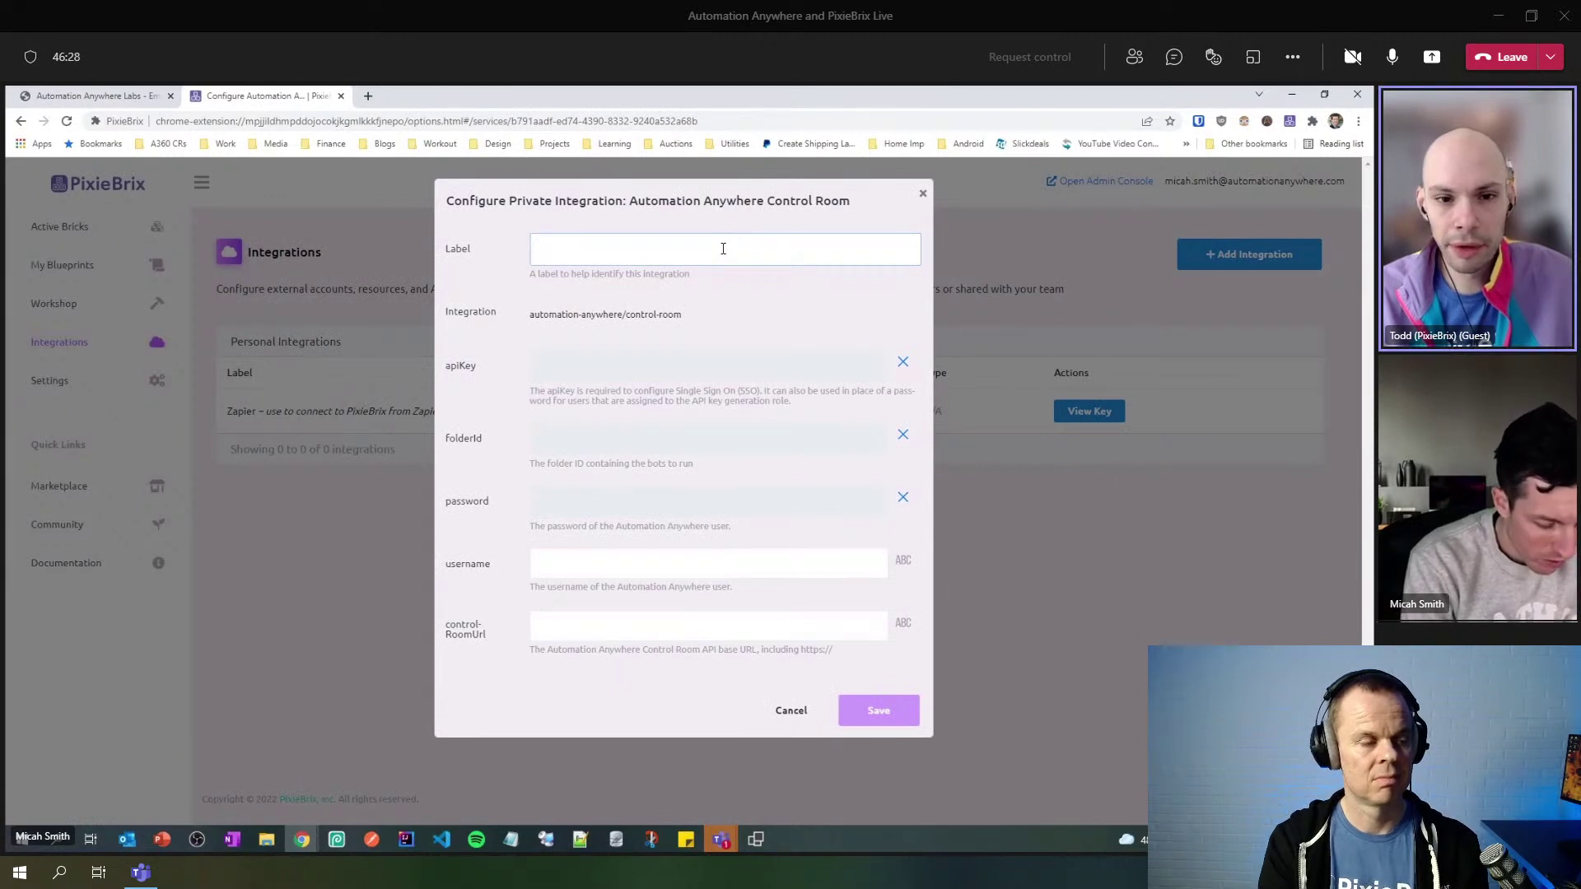
pyautogui.write('EmployeeDataMigration_PixieBrix')
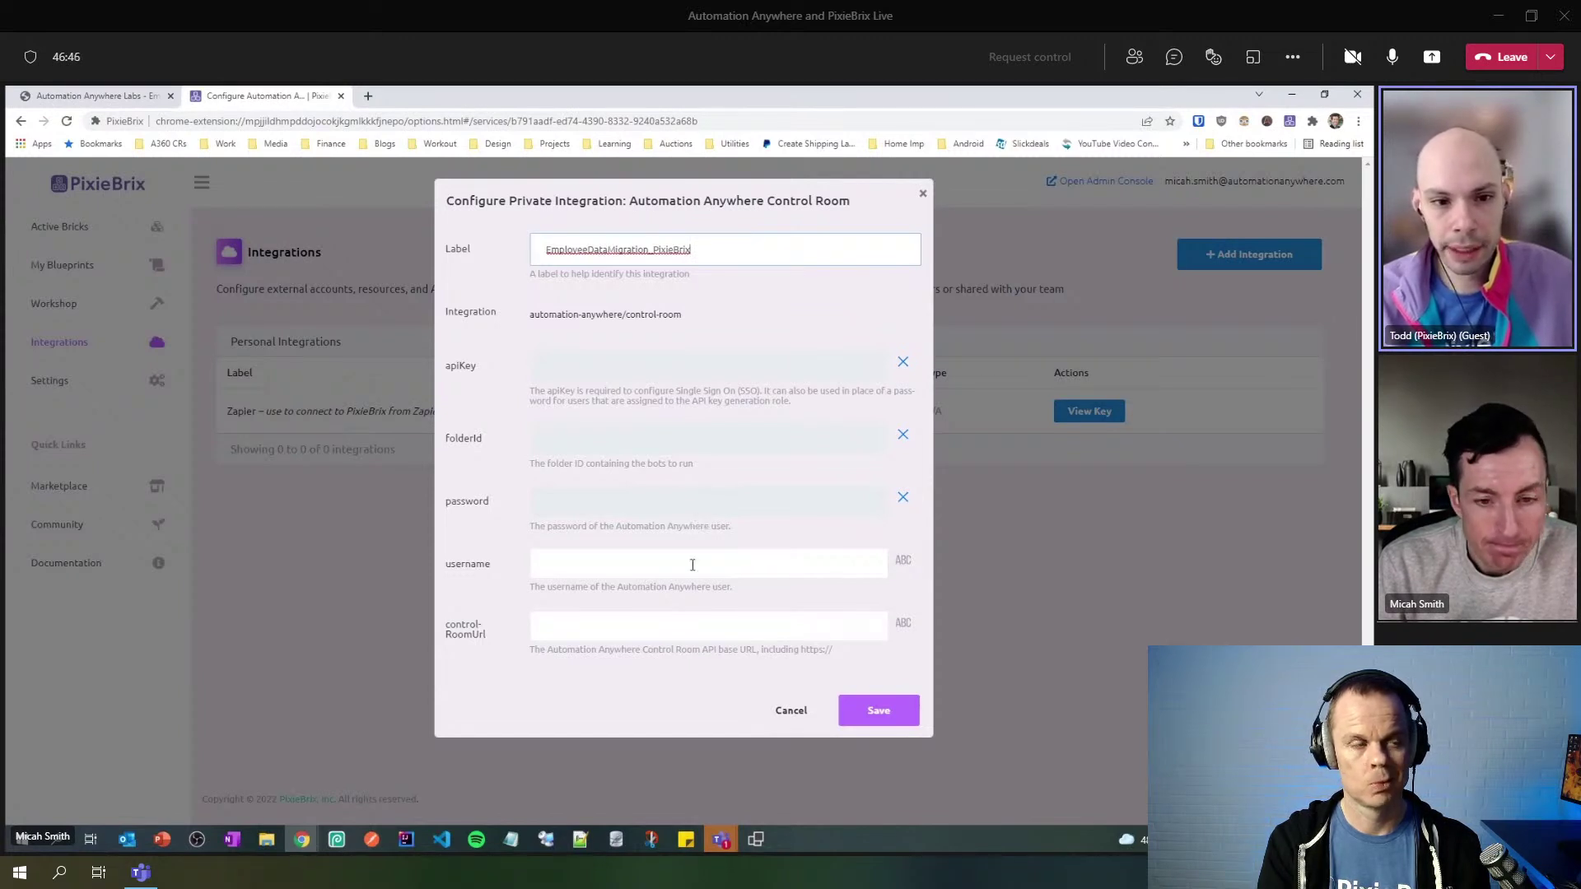
pyautogui.click(673, 629)
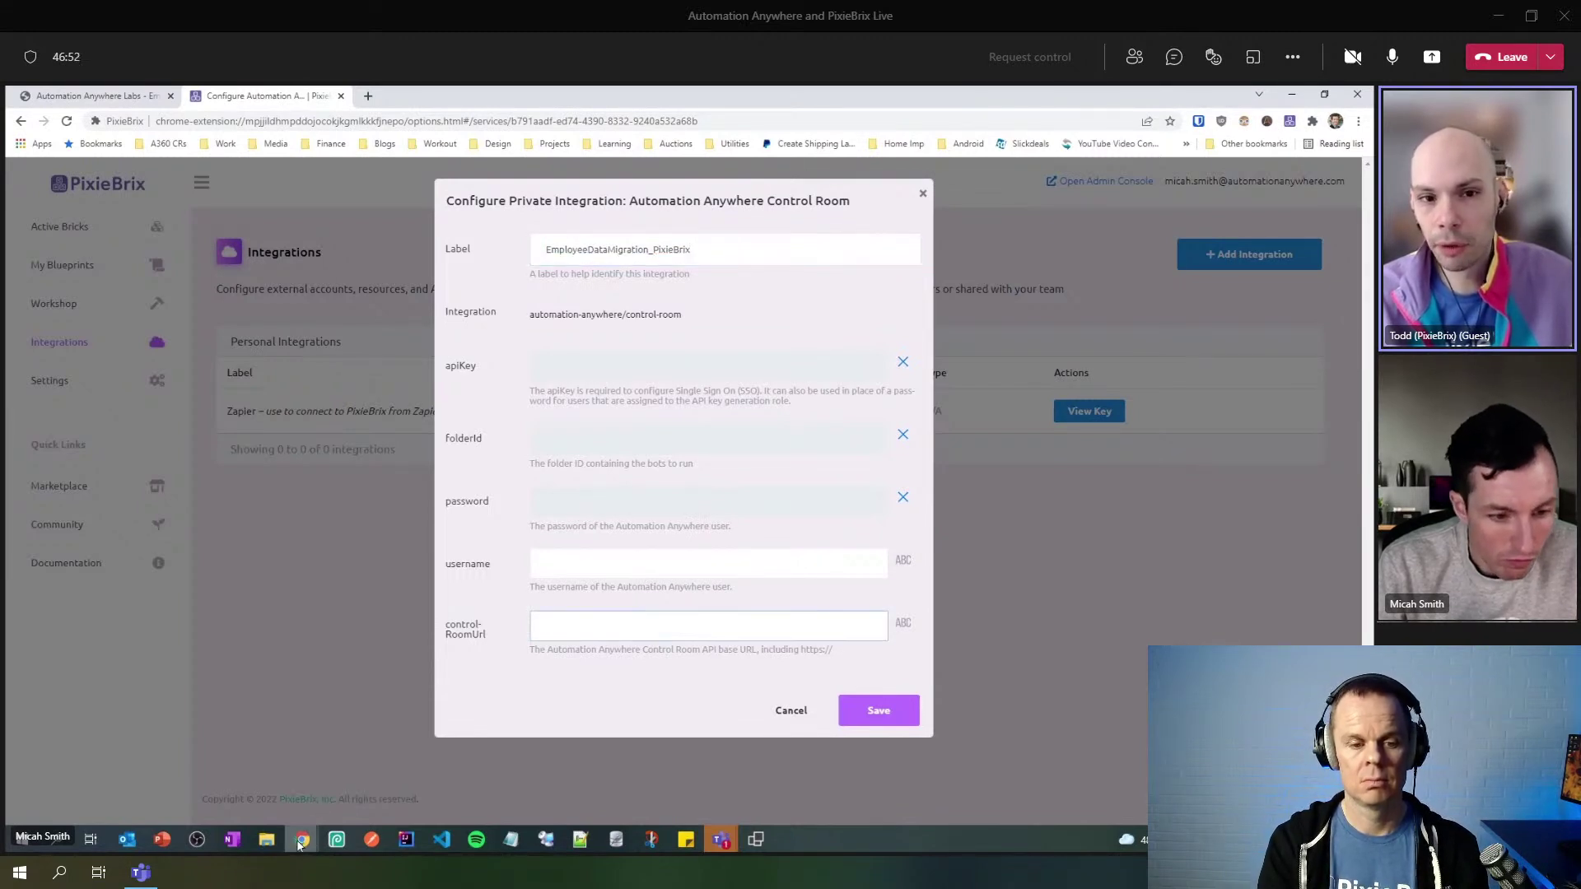
pyautogui.moveTo(301, 840)
pyautogui.click(323, 807)
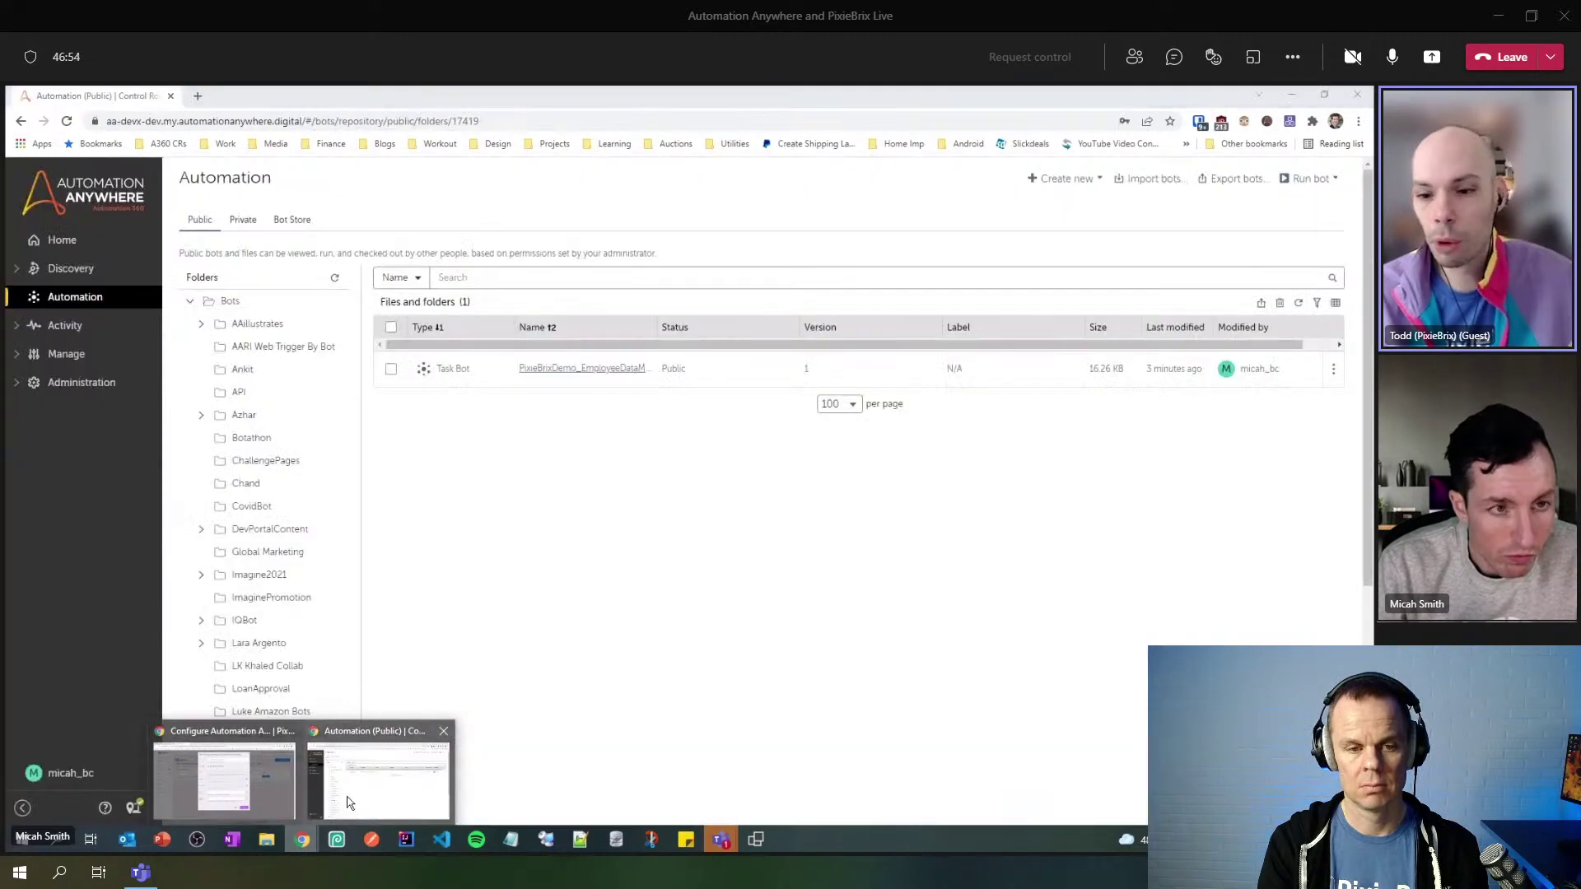
pyautogui.moveTo(309, 124); pyautogui.dragTo(83, 125)
pyautogui.hotkey('ctrl', 'c')
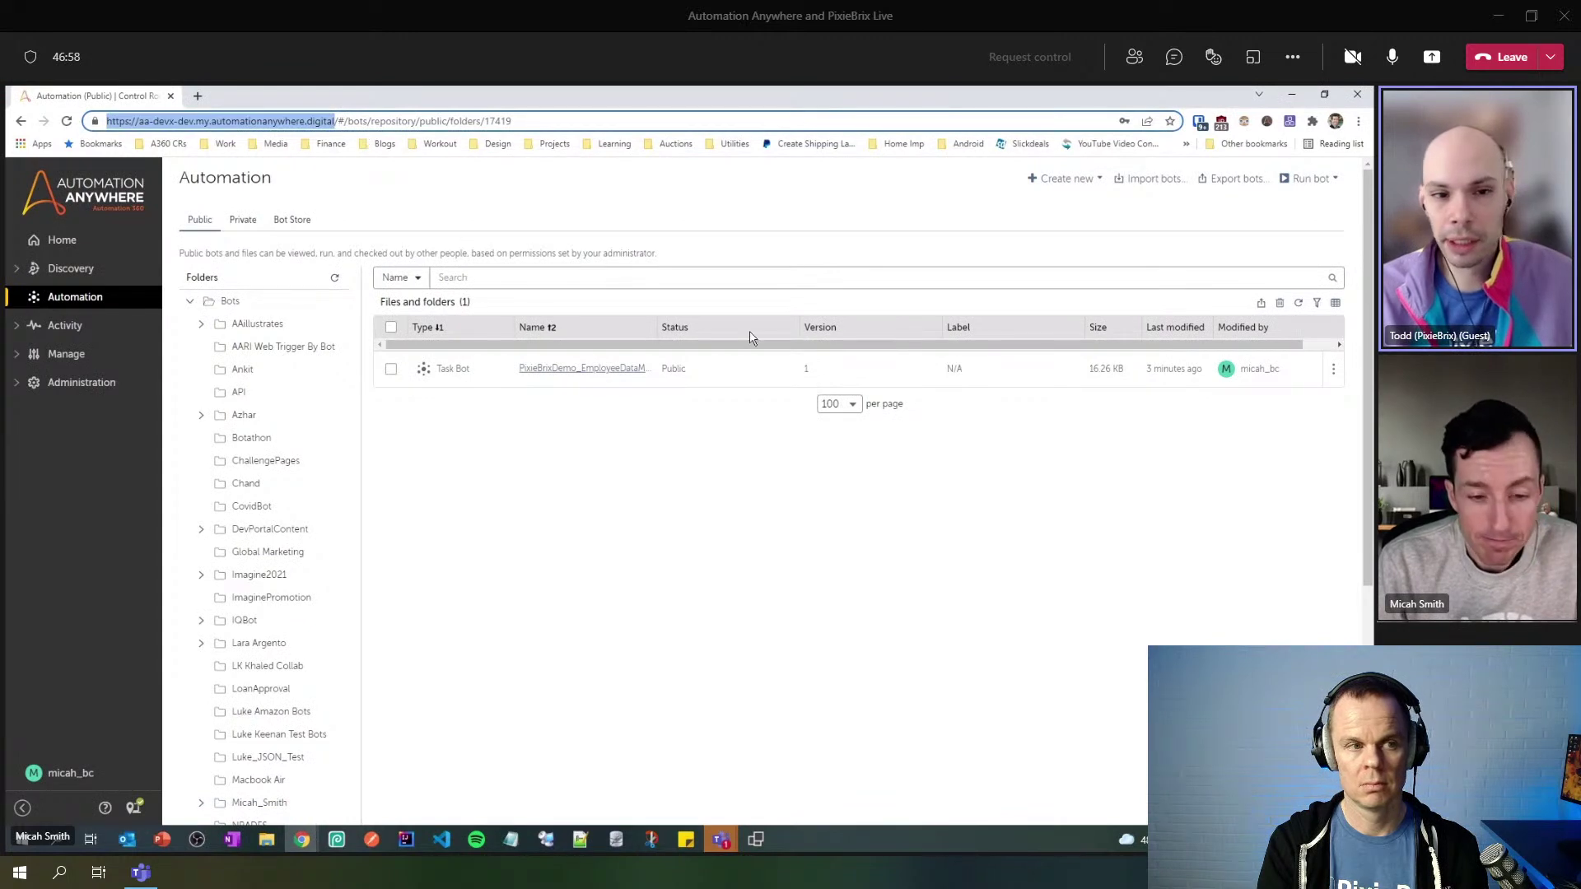
pyautogui.click(303, 840)
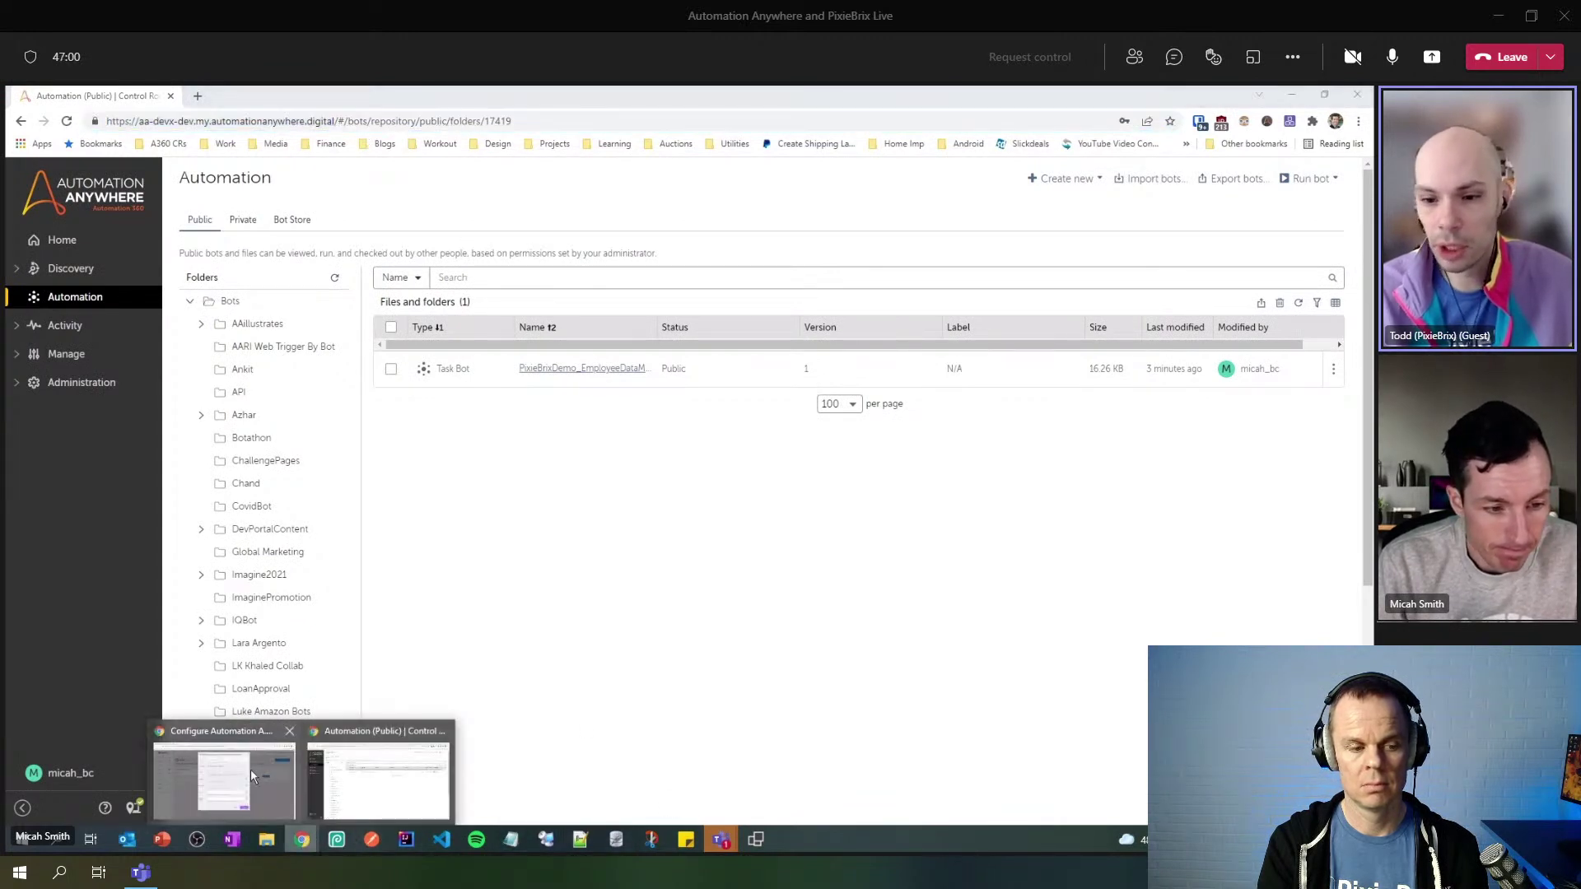
pyautogui.click(251, 769)
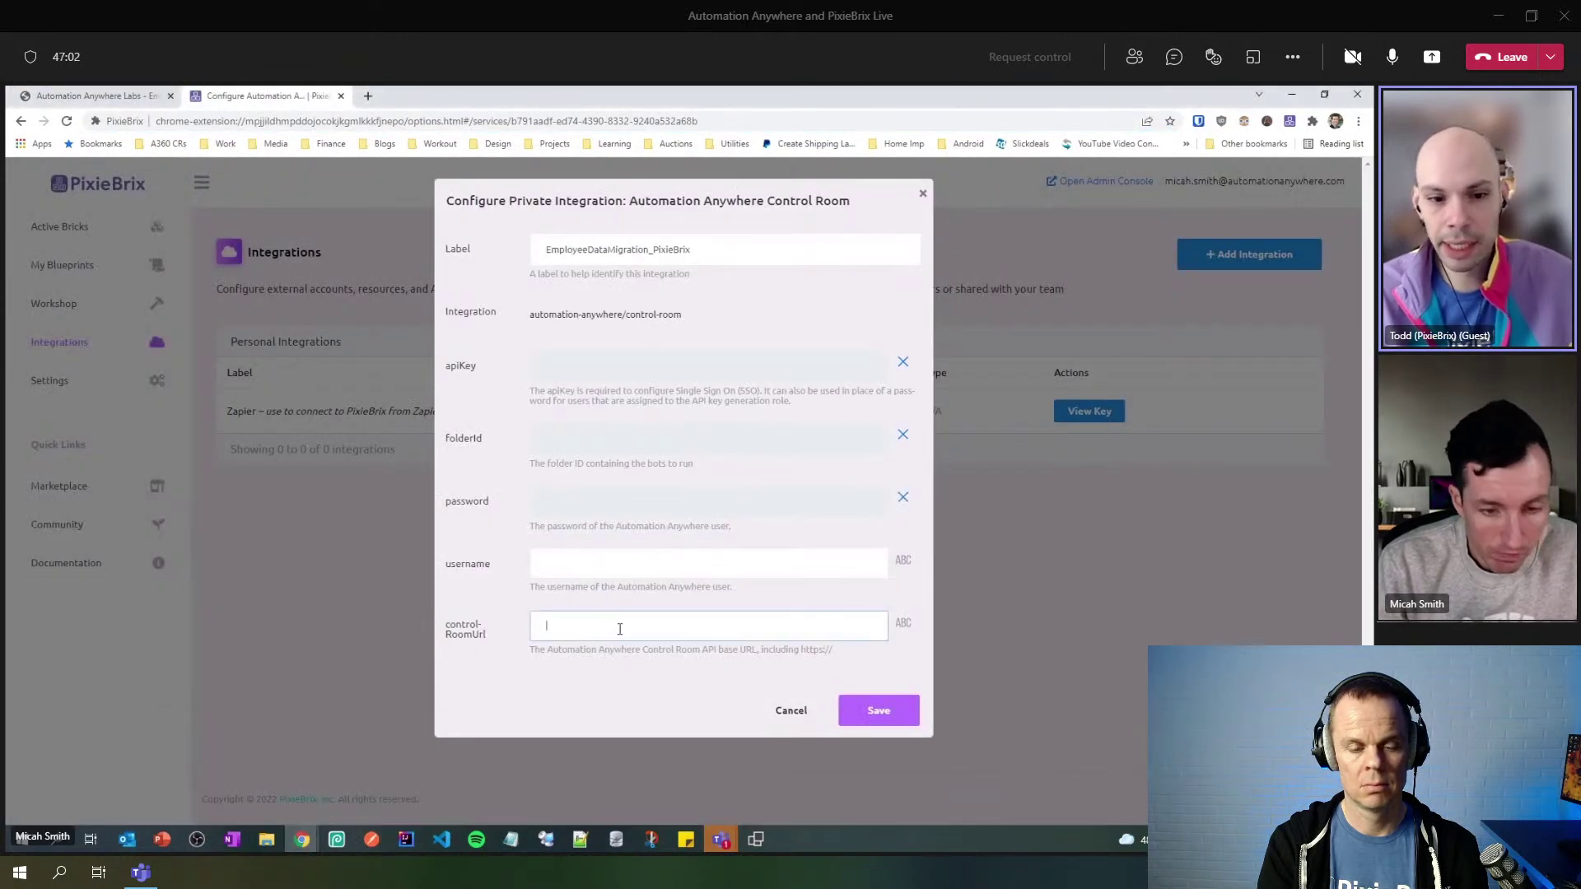
pyautogui.hotkey('ctrl', 'v')
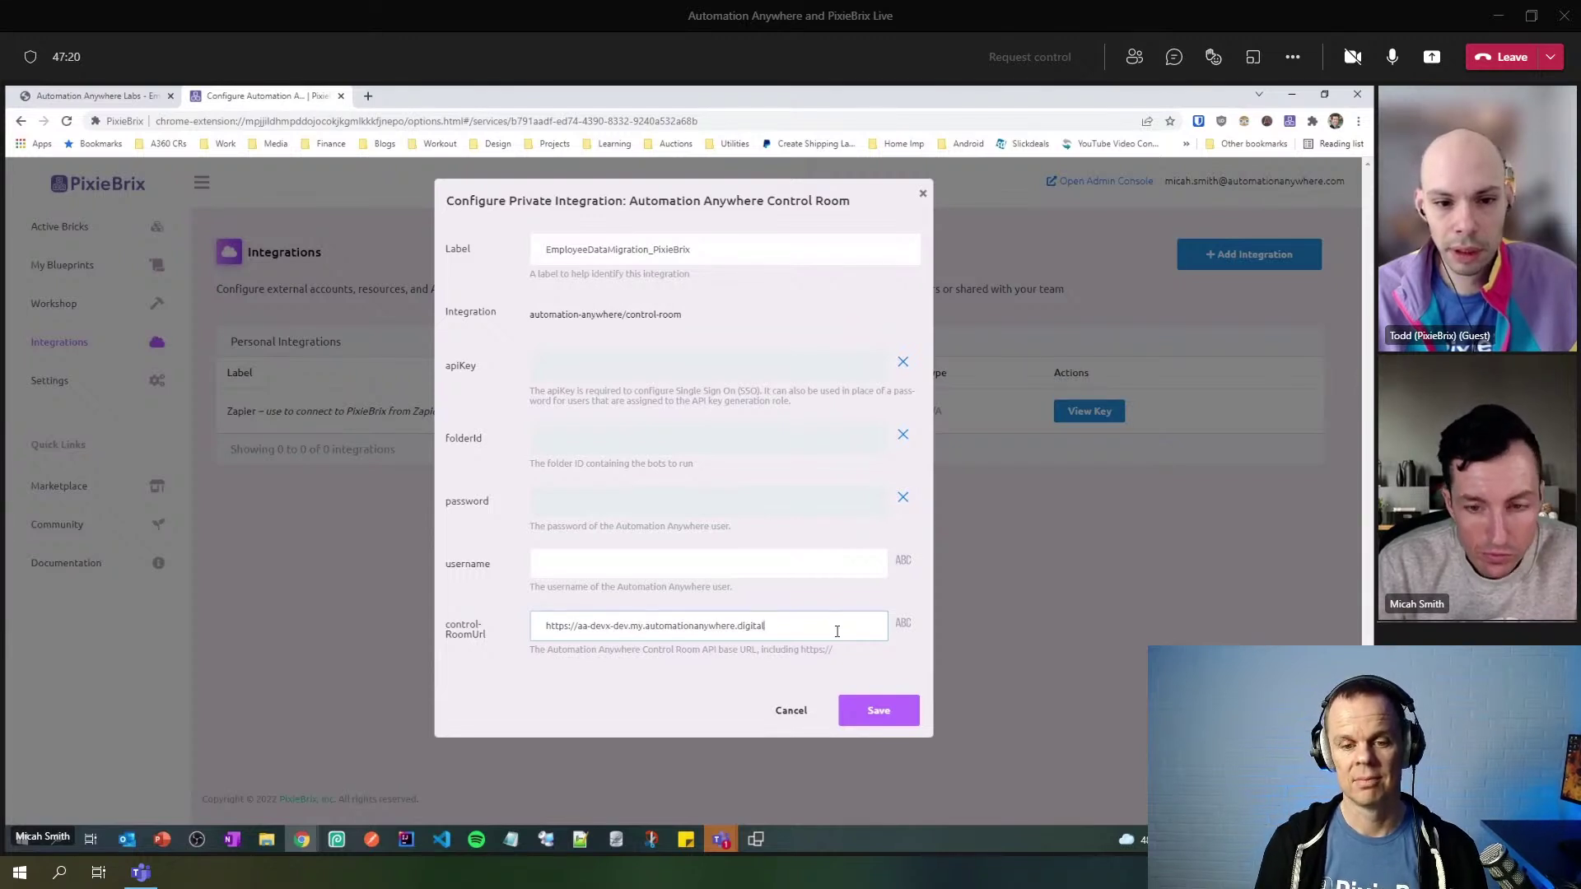
# - Enter the Automation Anywhere account username in the integration's username field
pyautogui.click(726, 561)
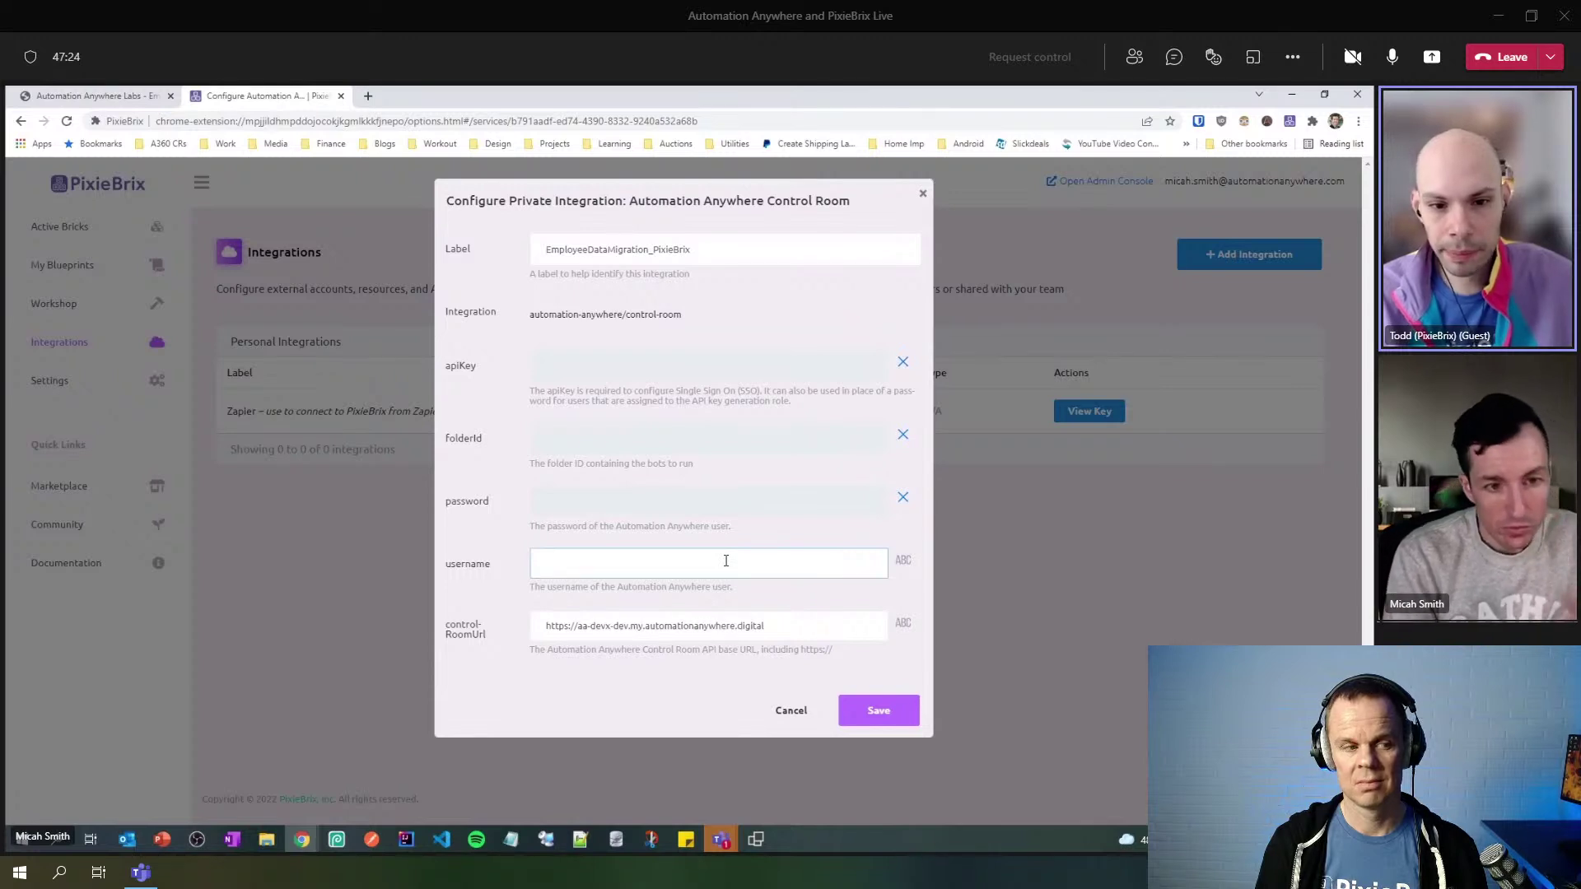
pyautogui.write('micah')
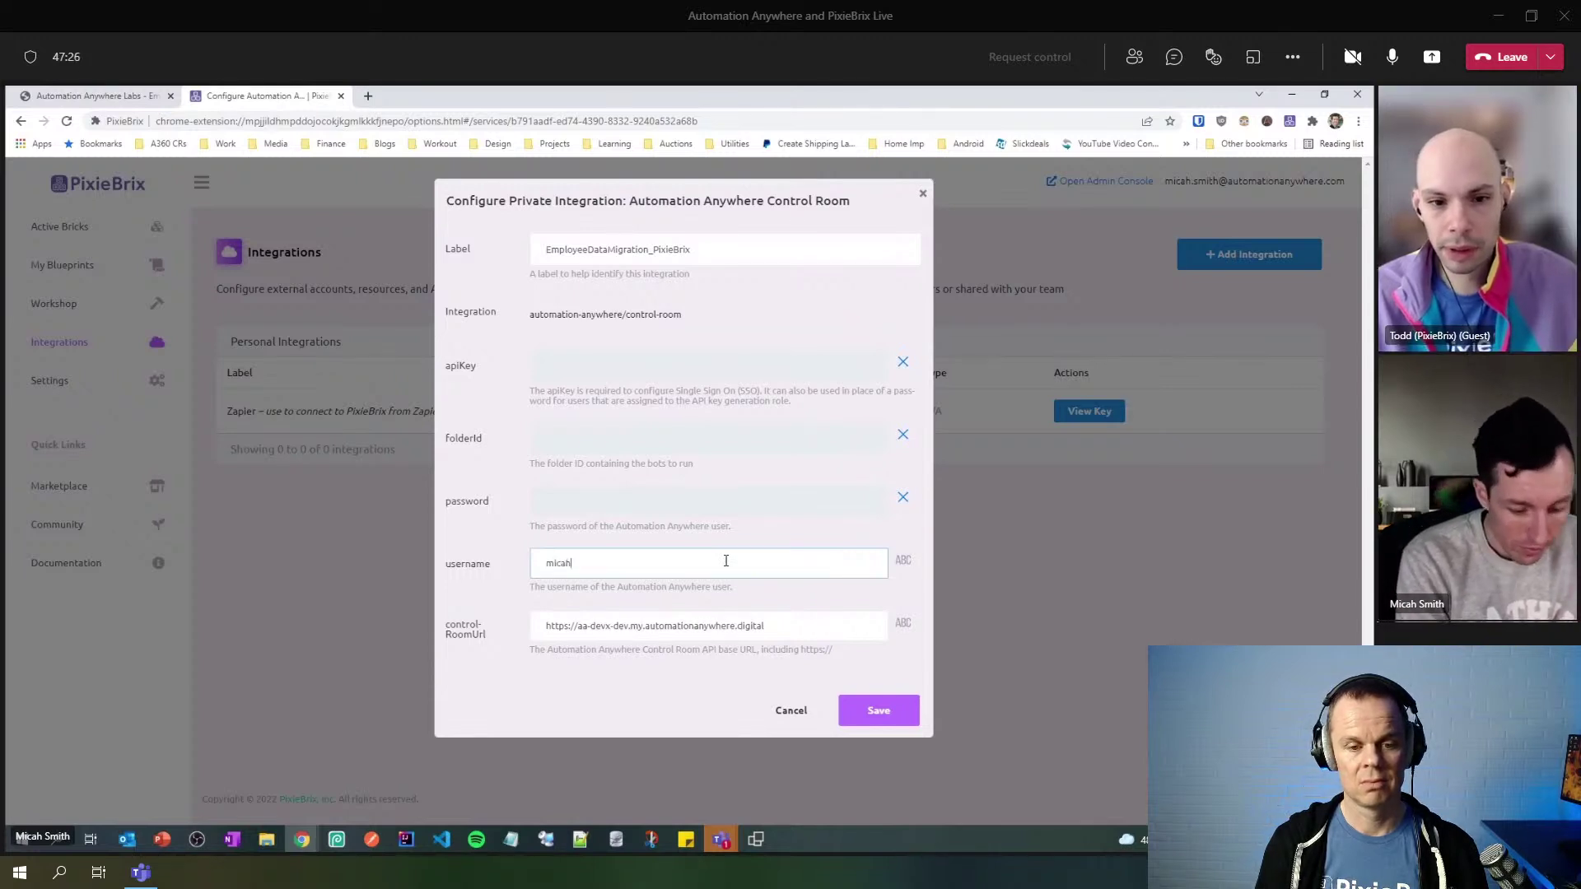
pyautogui.write('_bc2')
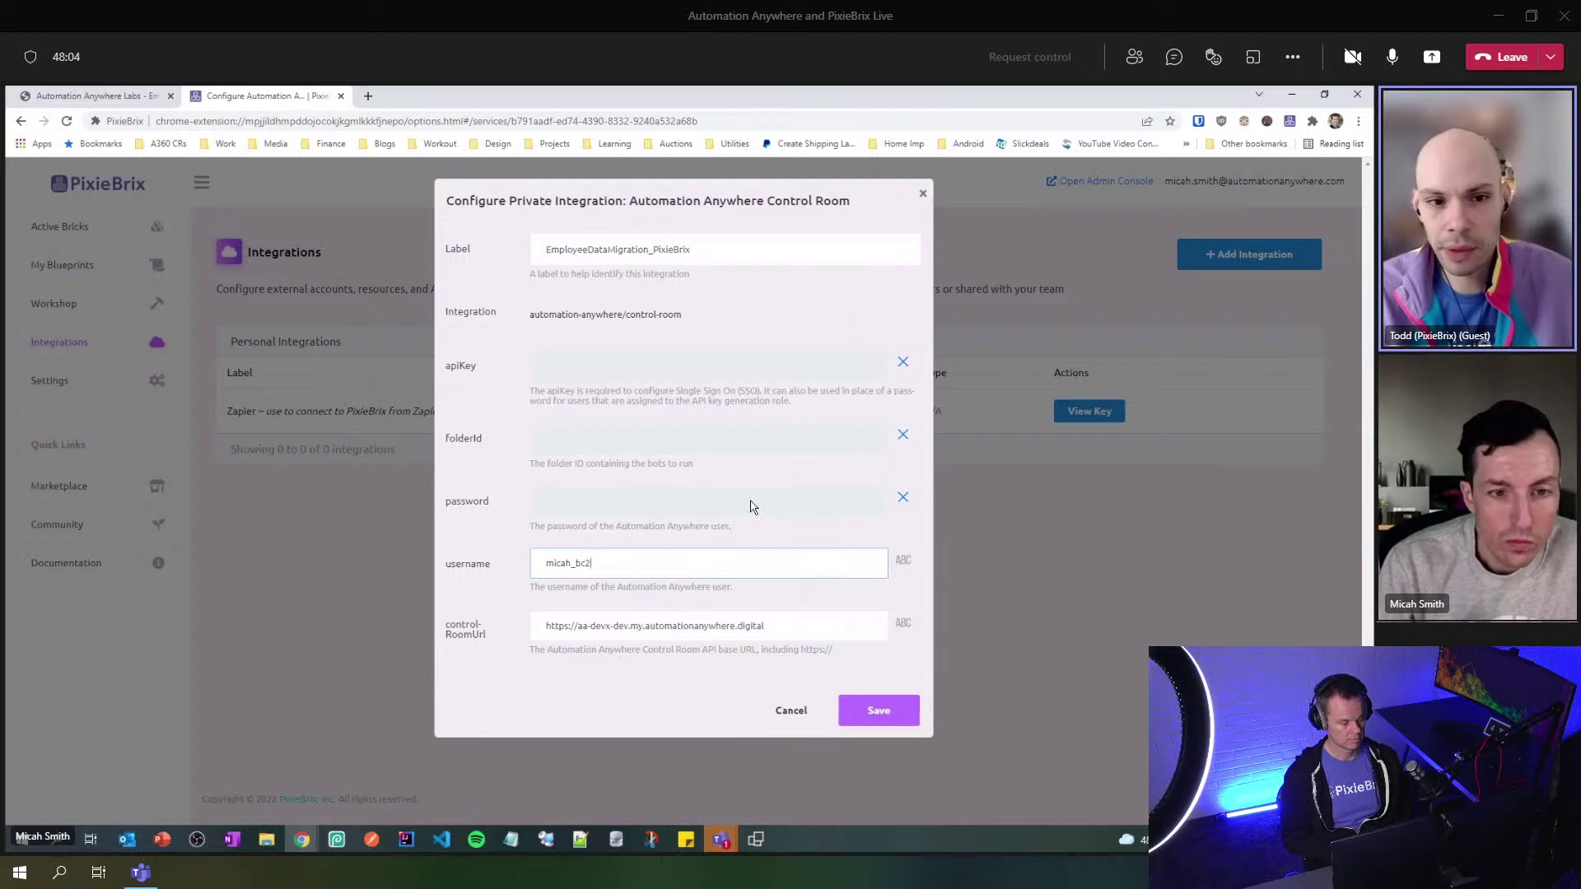
pyautogui.click(639, 441)
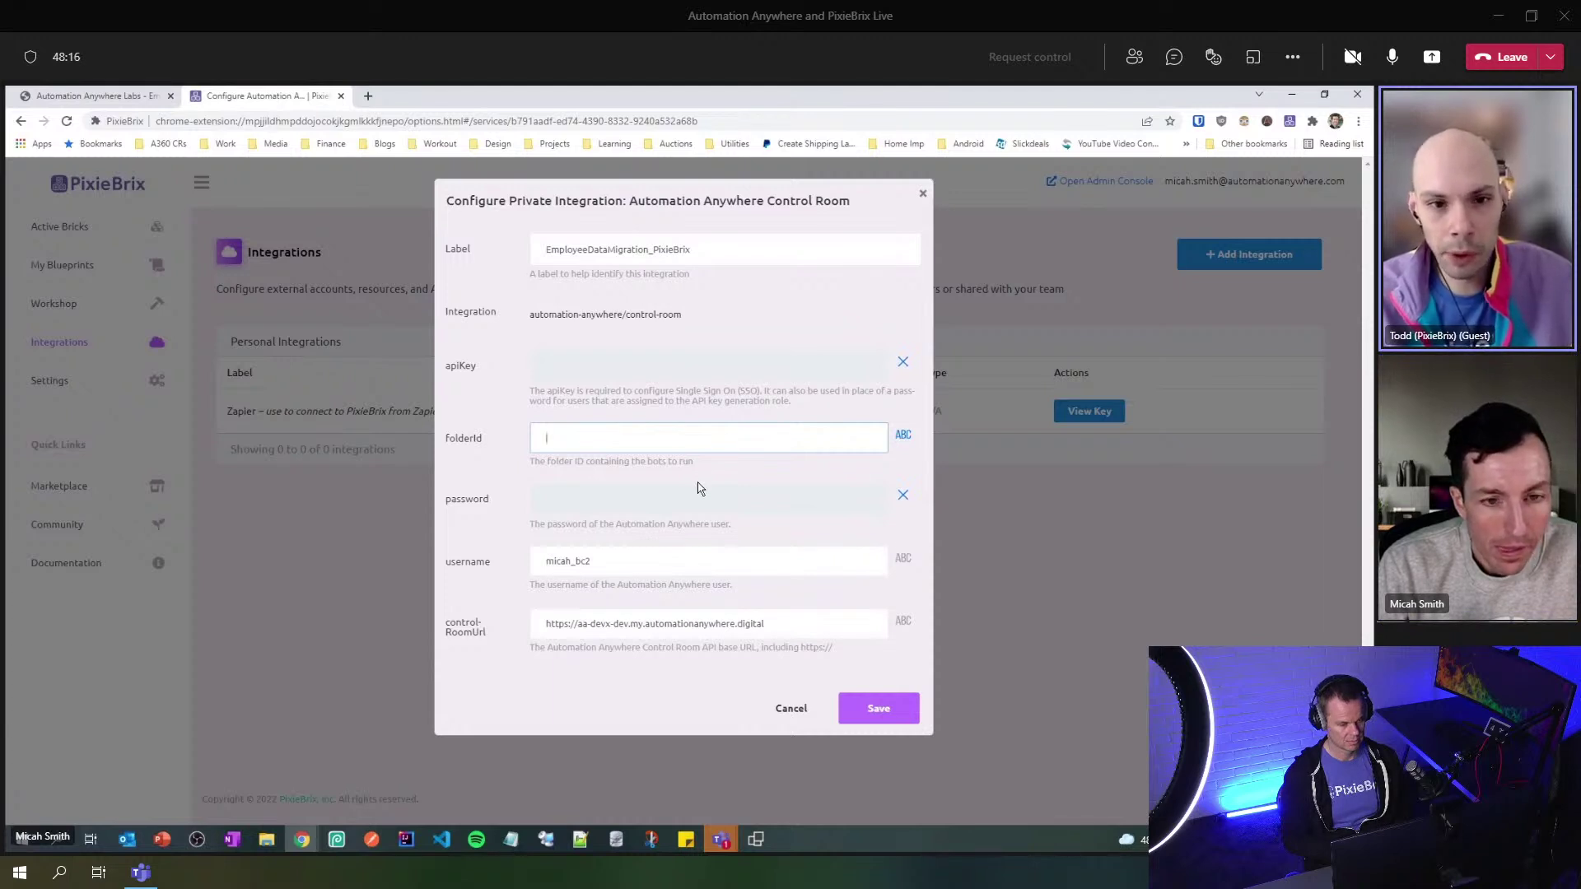
pyautogui.moveTo(306, 841)
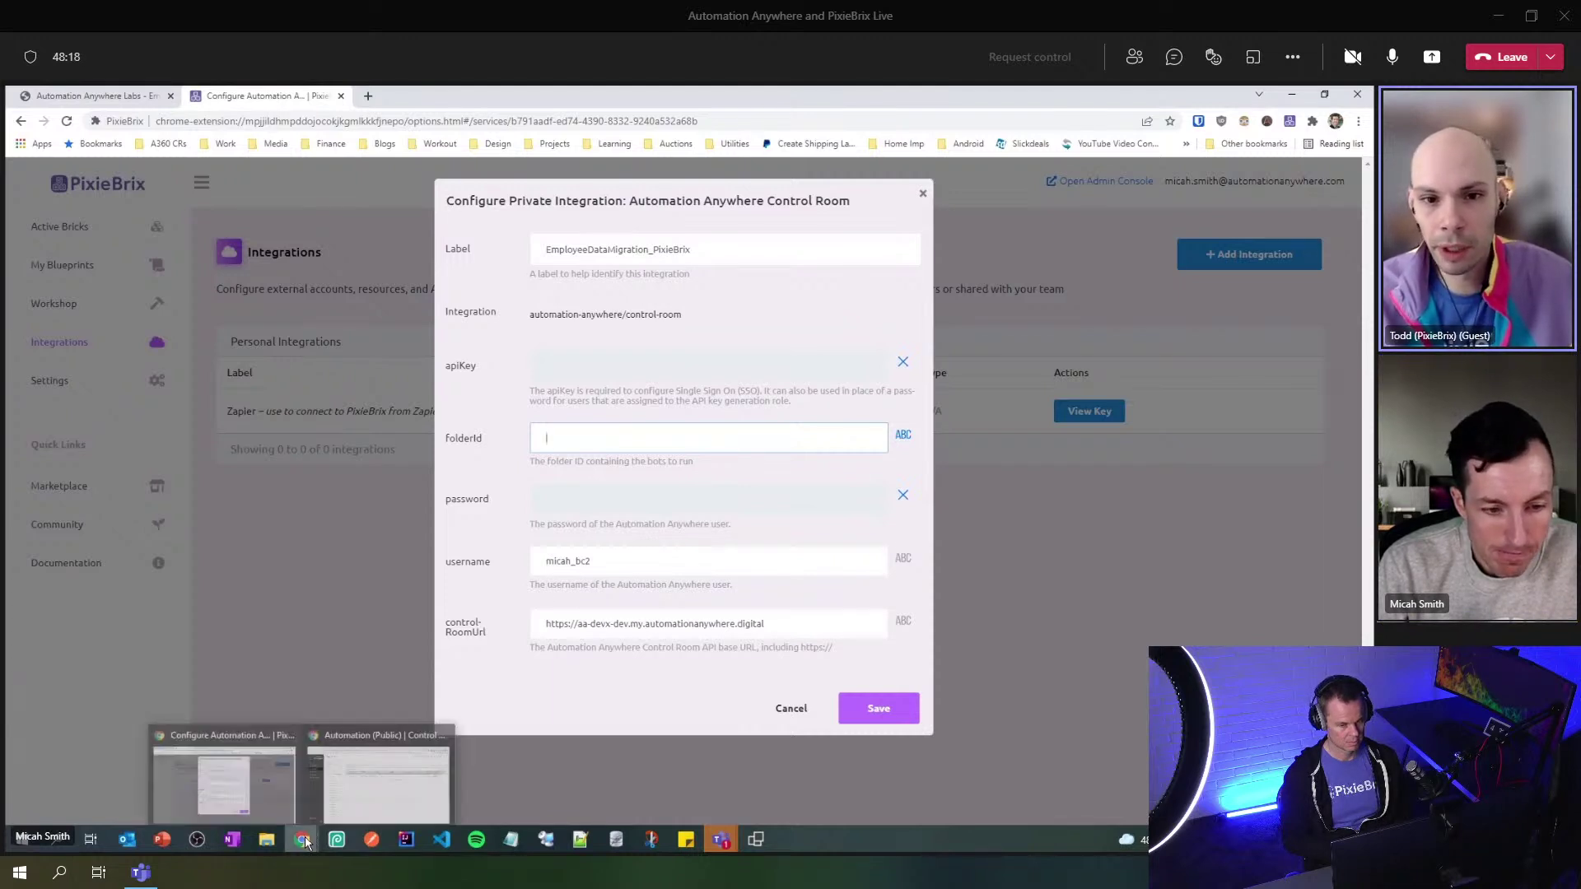
# - Copy folder ID 17419 from the Control Room folder URL and return to PixieBrix
pyautogui.click(362, 778)
pyautogui.click(654, 546)
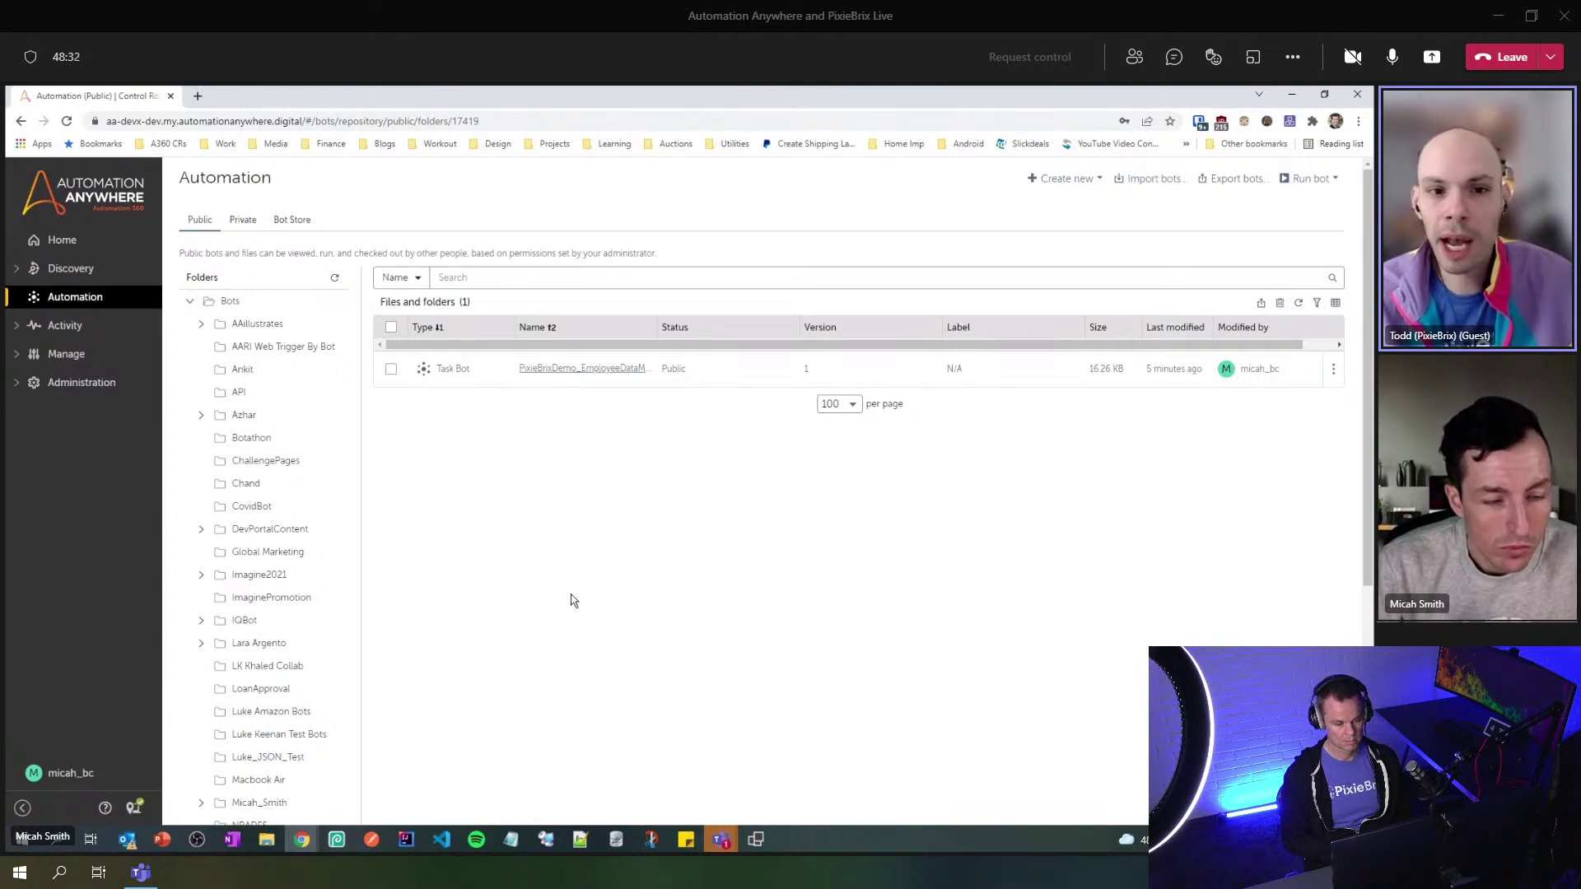
pyautogui.click(508, 120)
pyautogui.click(519, 121)
pyautogui.moveTo(518, 121); pyautogui.dragTo(483, 121)
pyautogui.rightClick(500, 128)
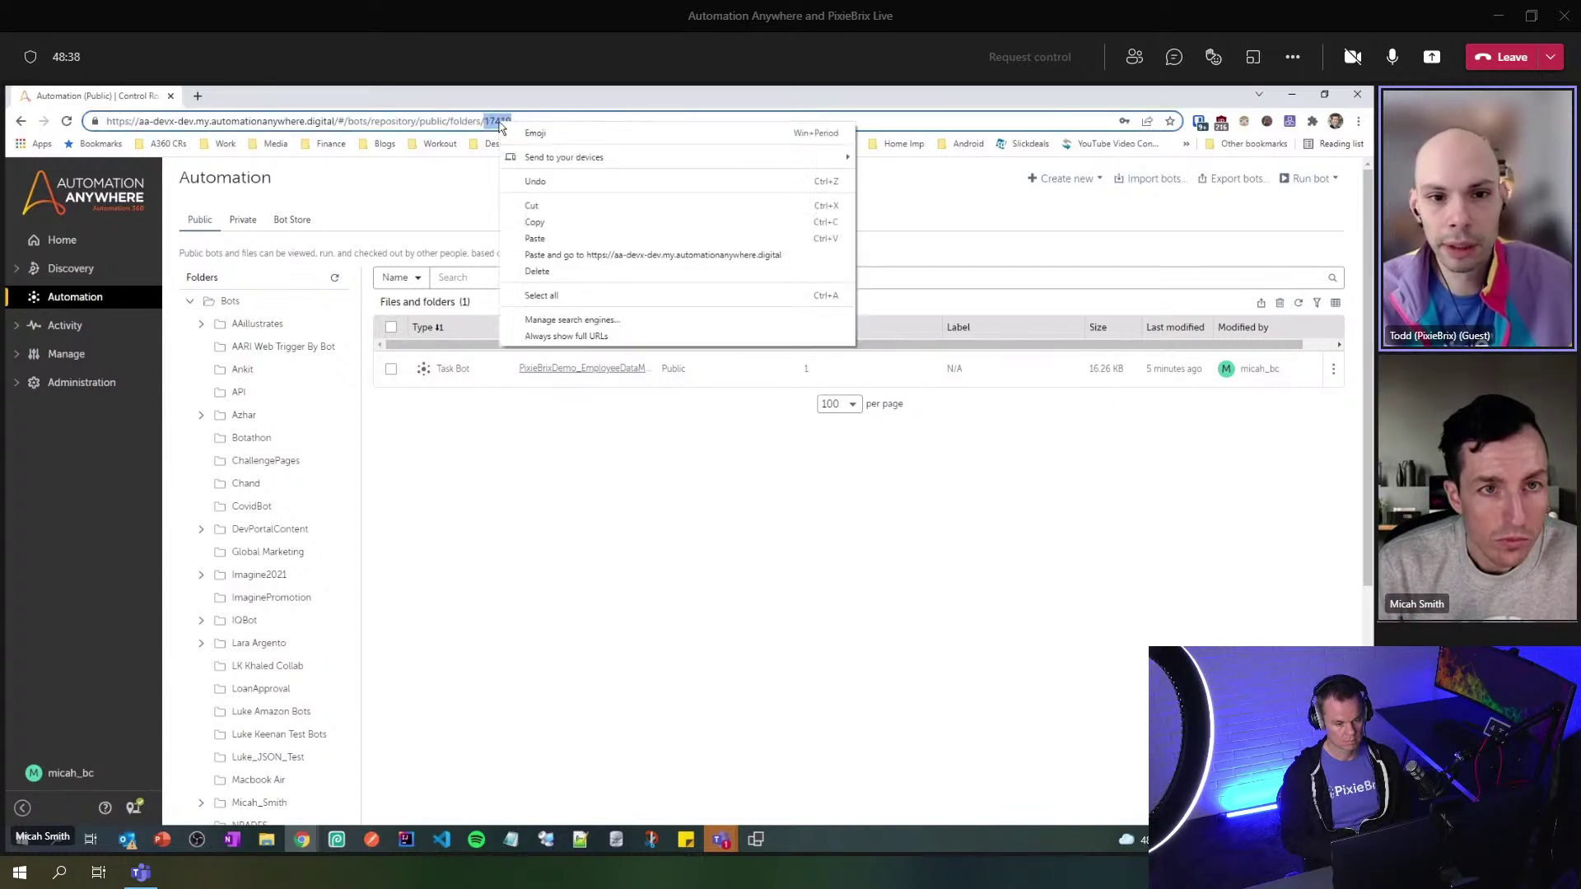
pyautogui.click(555, 222)
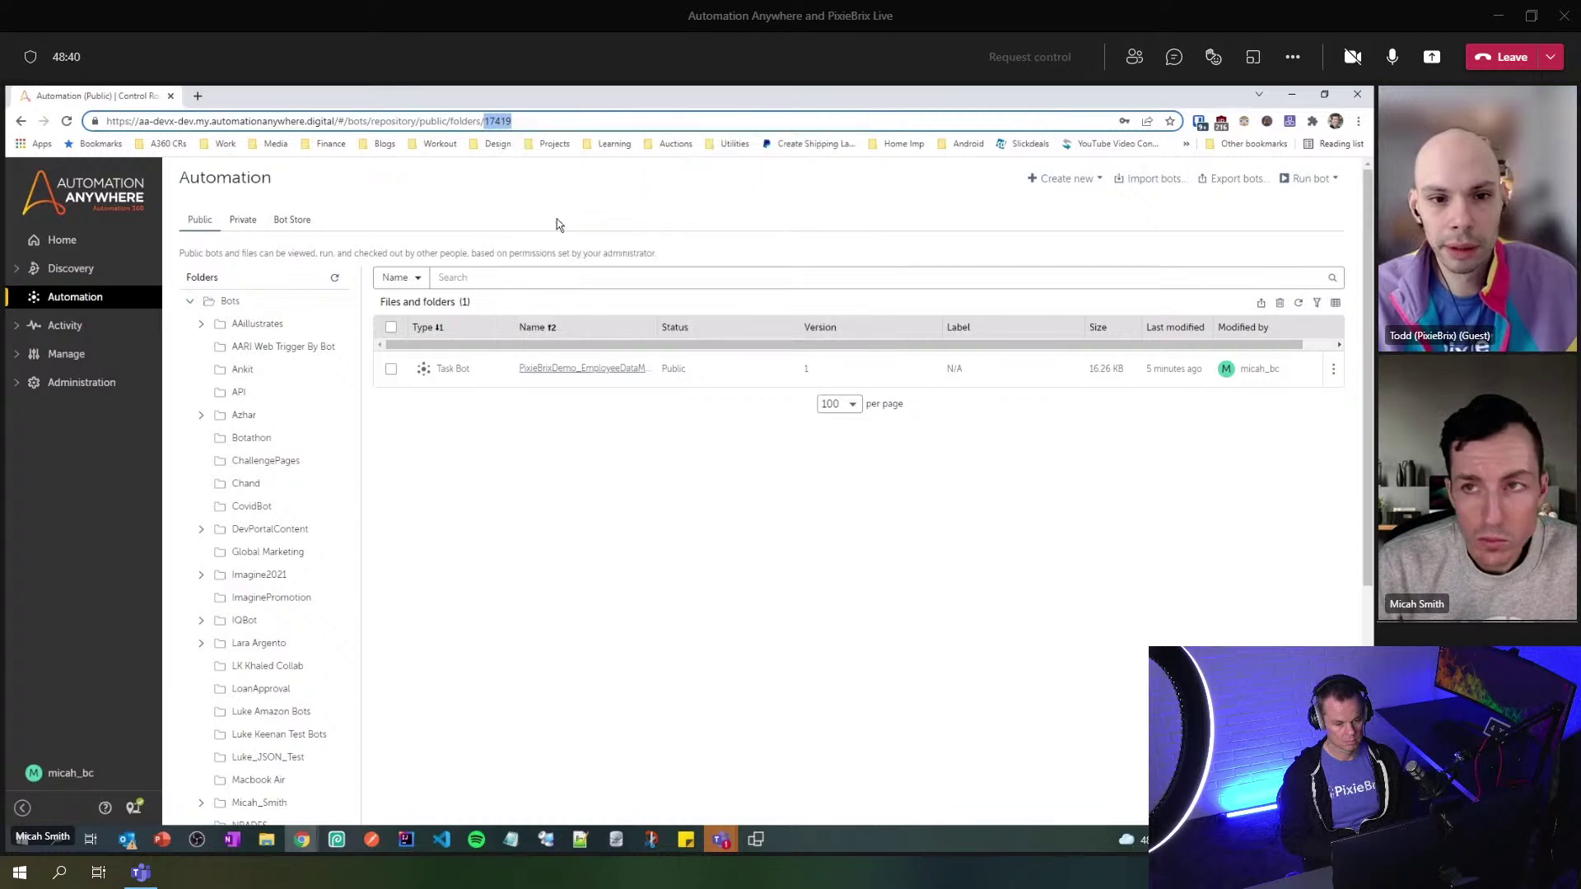
pyautogui.click(1297, 98)
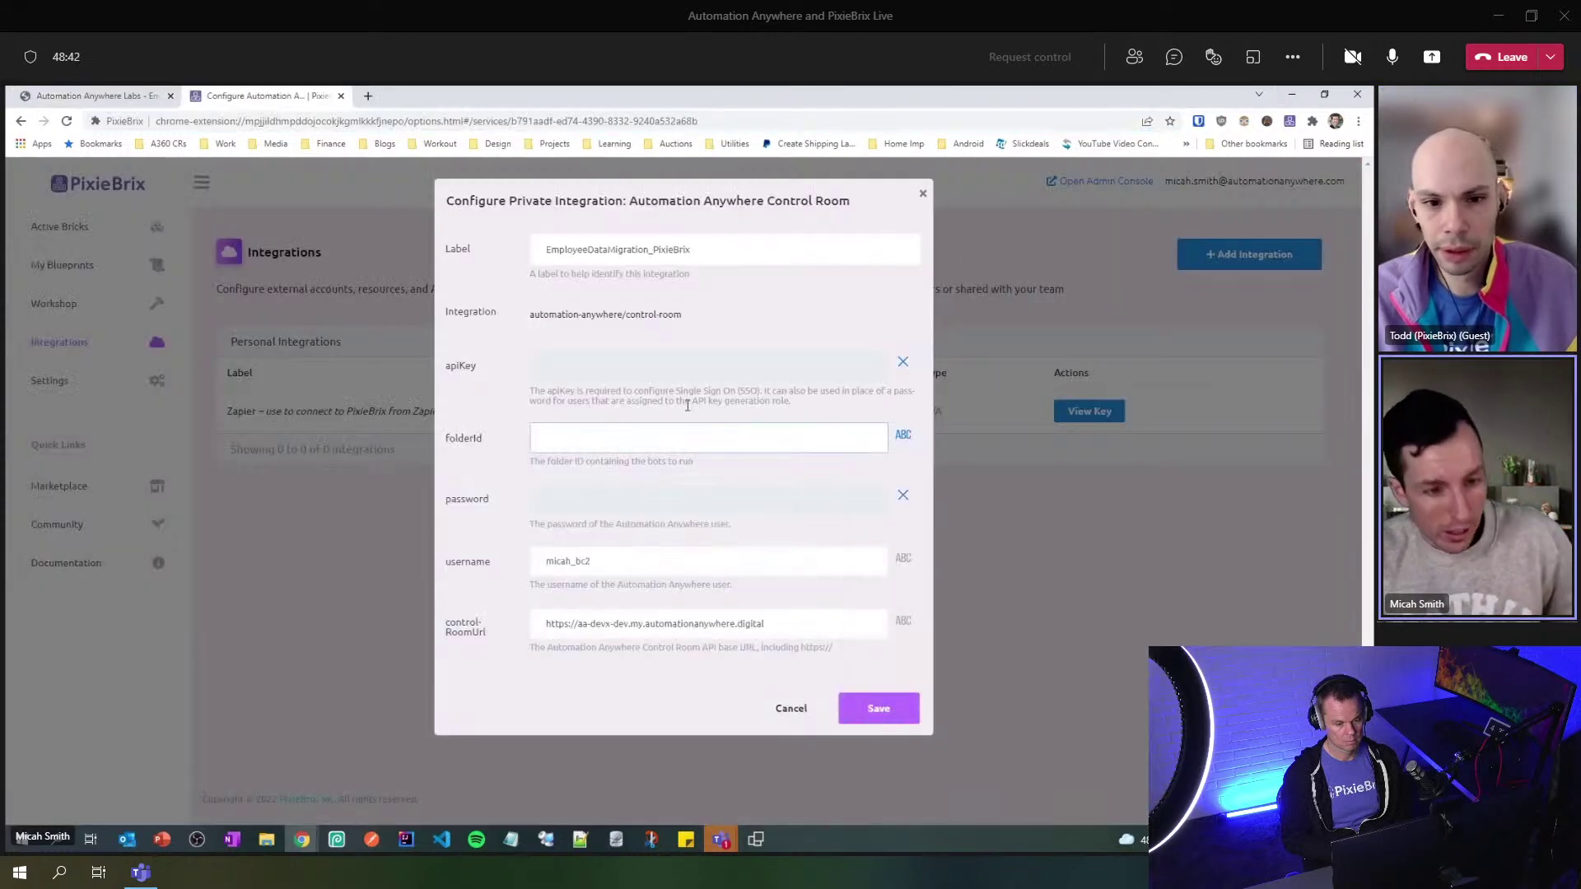
# - Paste 17419 as the folder ID, fill in the API key and save the integration
pyautogui.hotkey('ctrl', 'v')
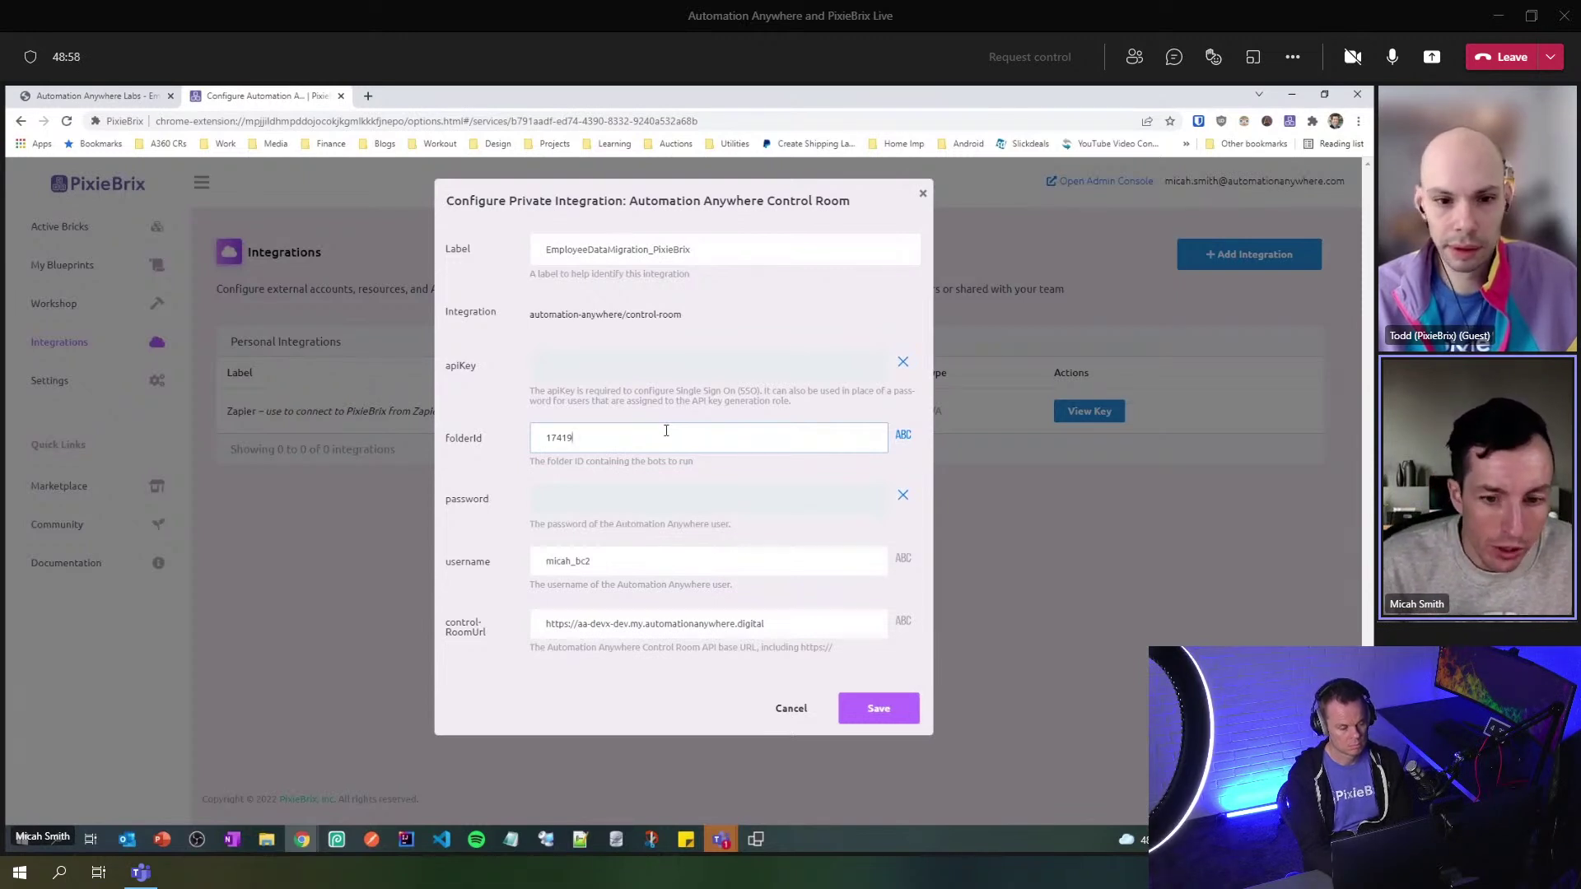
pyautogui.click(761, 361)
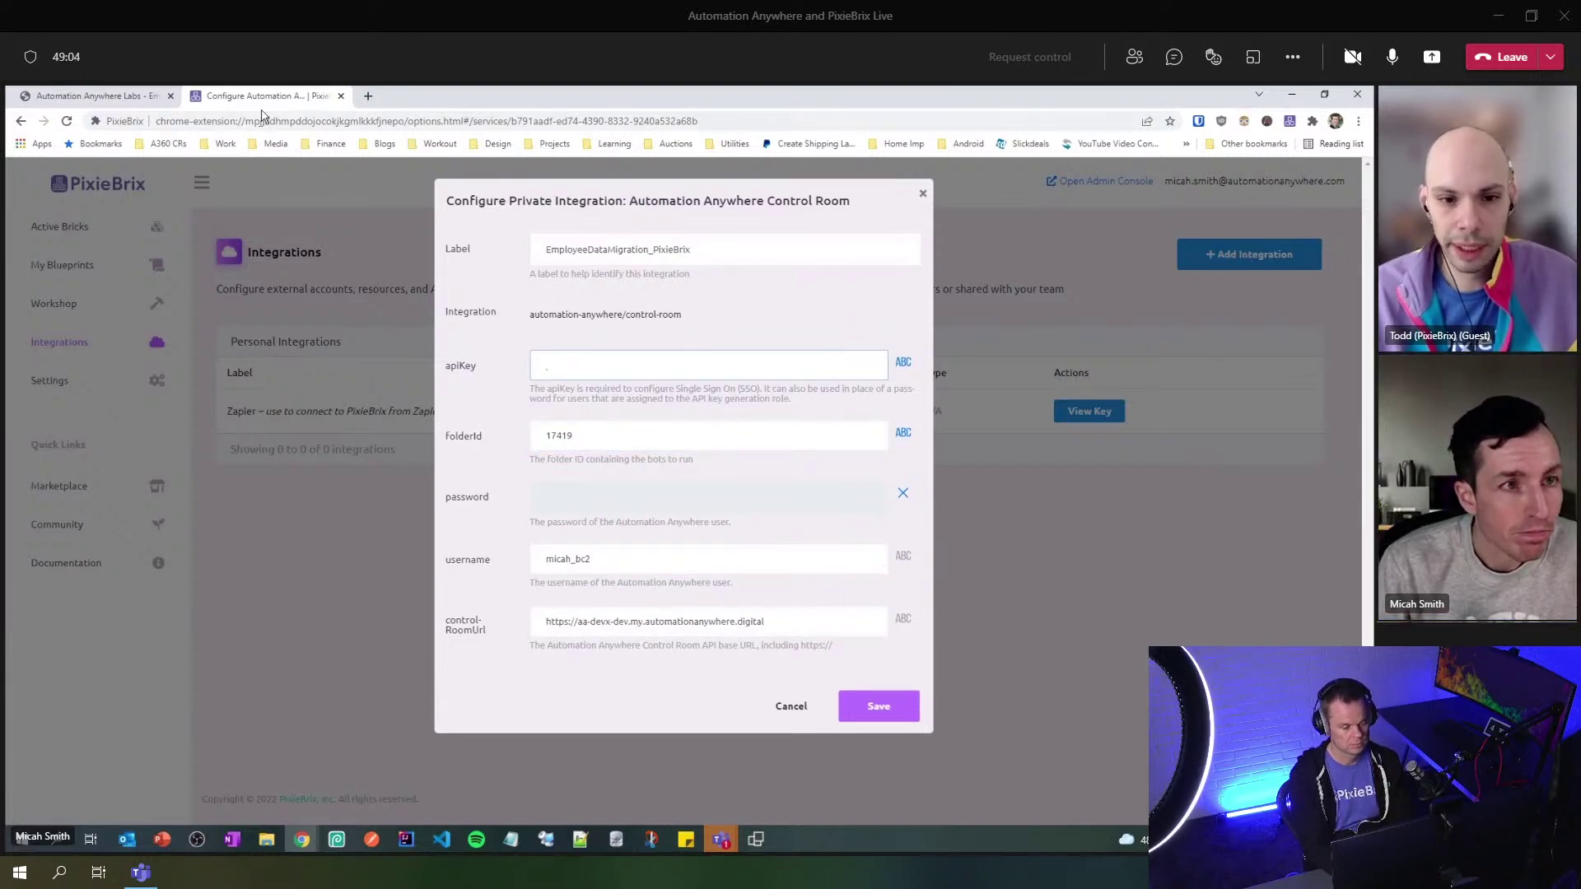
pyautogui.moveTo(465, 92); pyautogui.dragTo(8, 158)
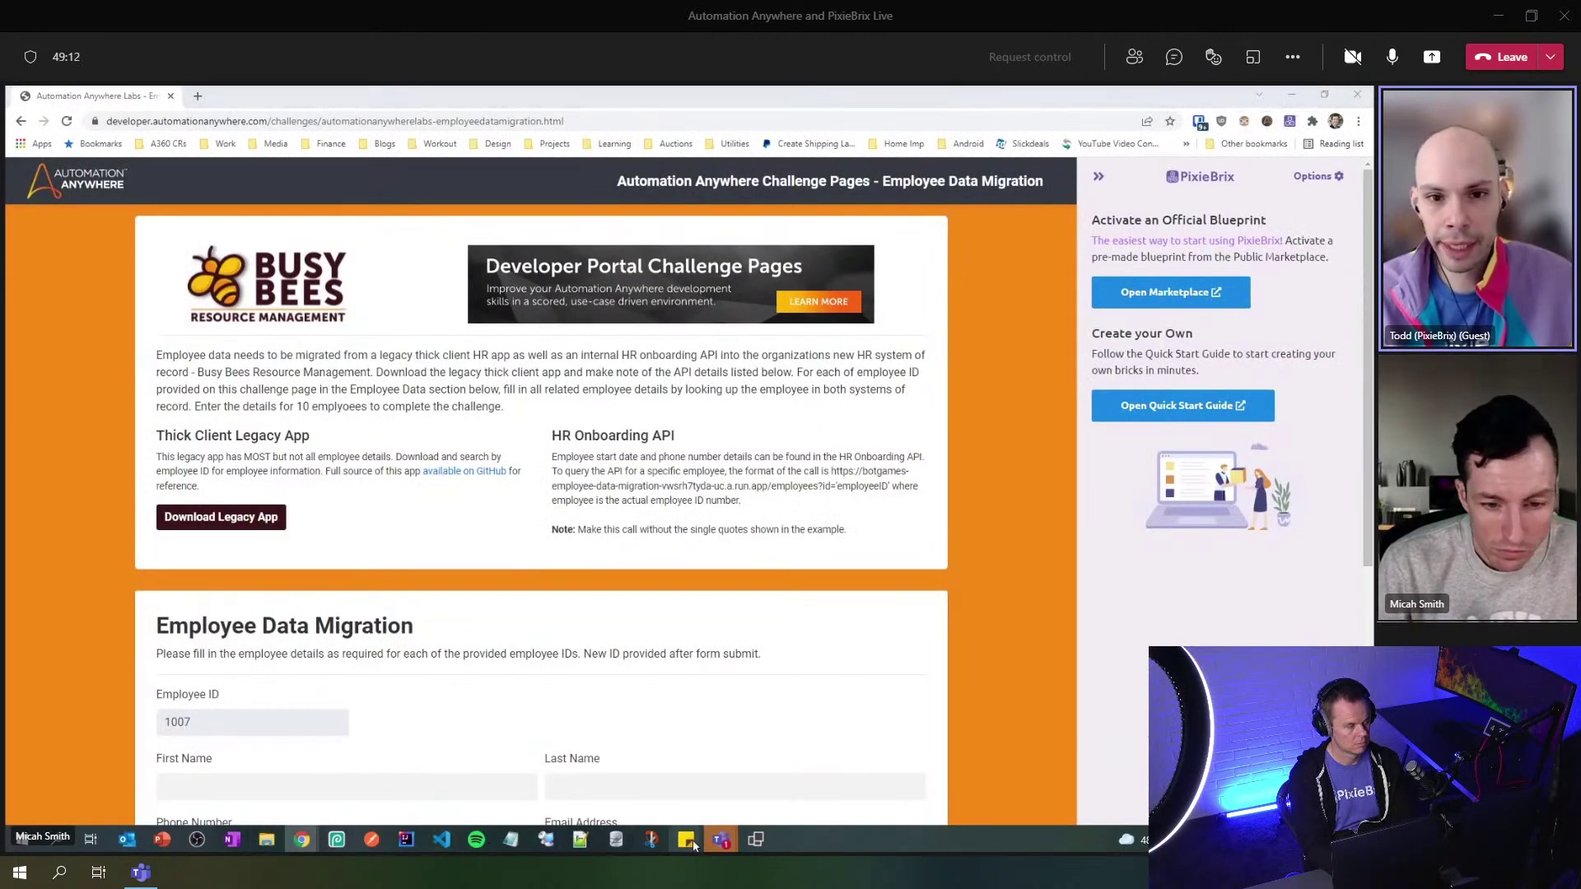
pyautogui.moveTo(686, 839)
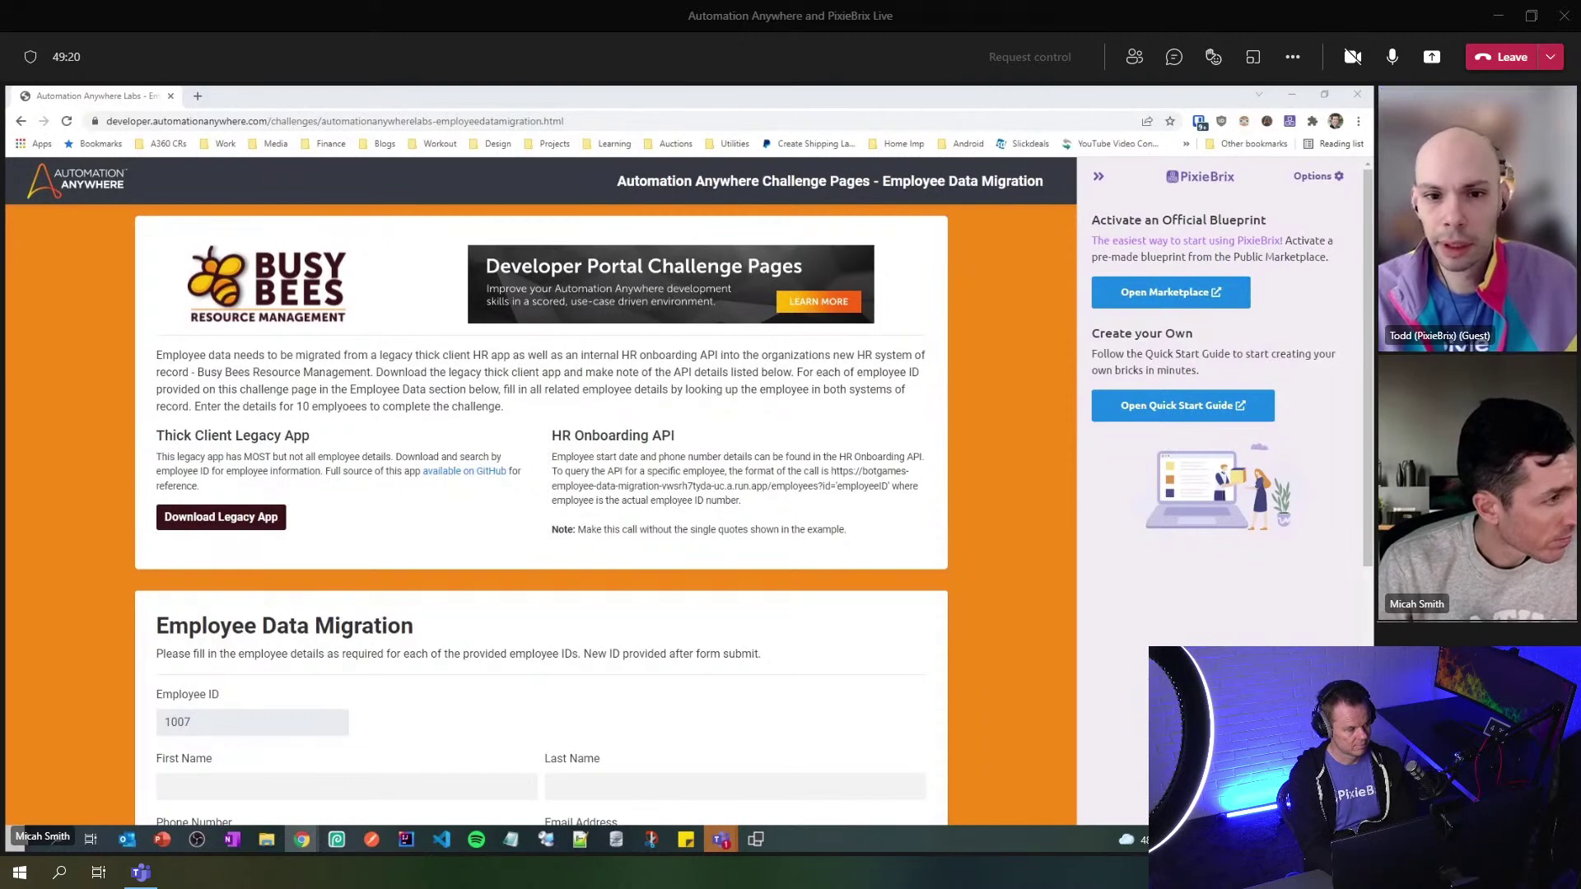
pyautogui.hotkey('alt', 'Tab')
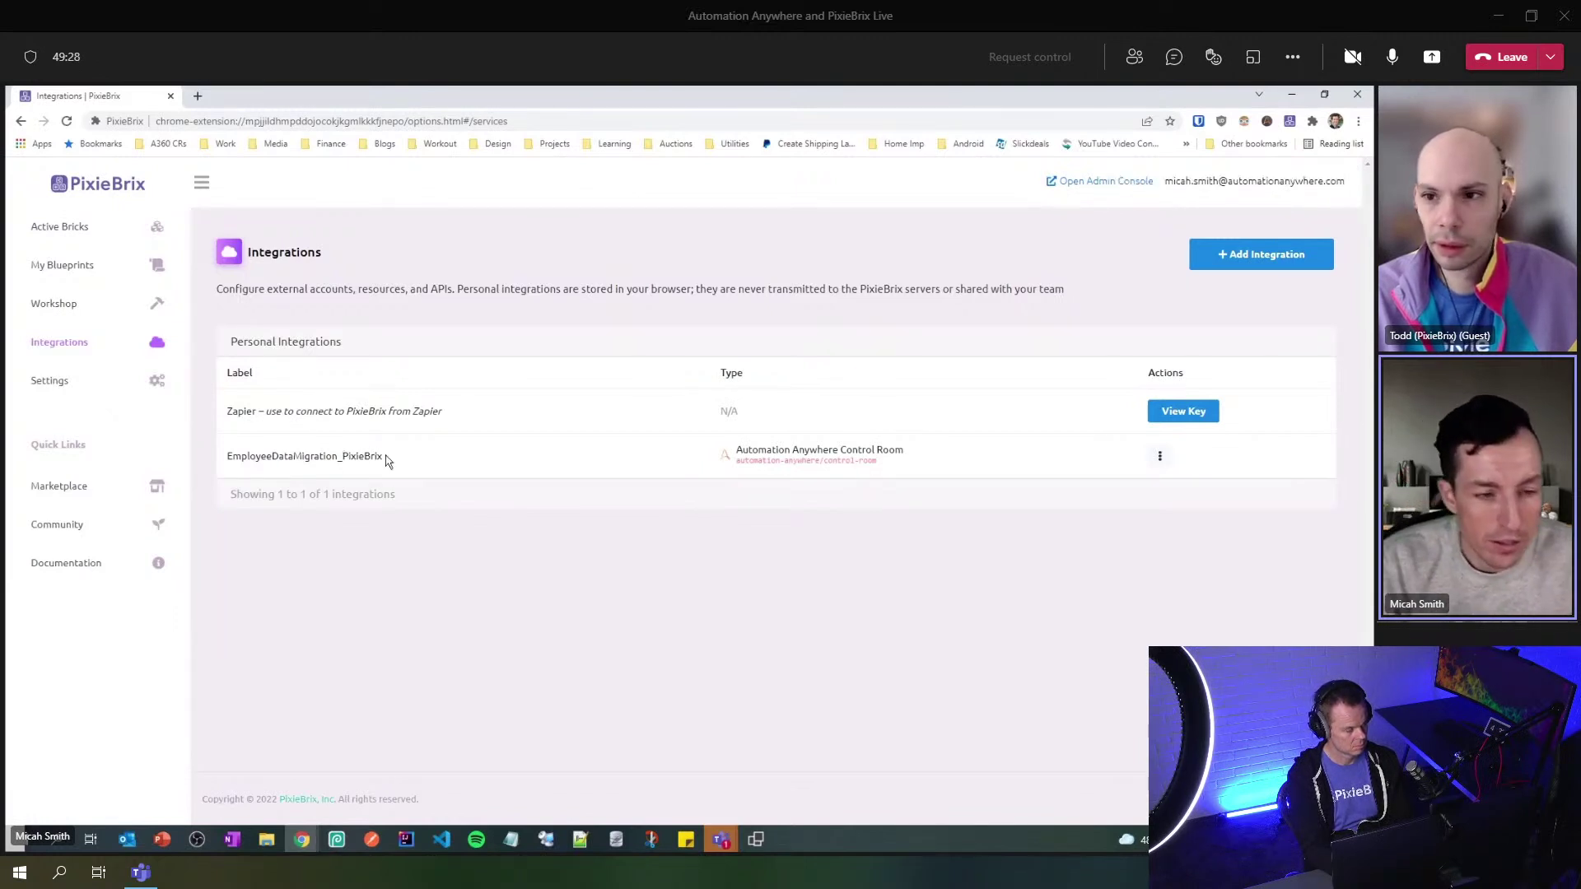
# - Confirm the EmployeeDataMigration_PixieBrix integration is listed, then switch to the Employee Data Migration challenge page
pyautogui.moveTo(227, 458); pyautogui.dragTo(418, 459)
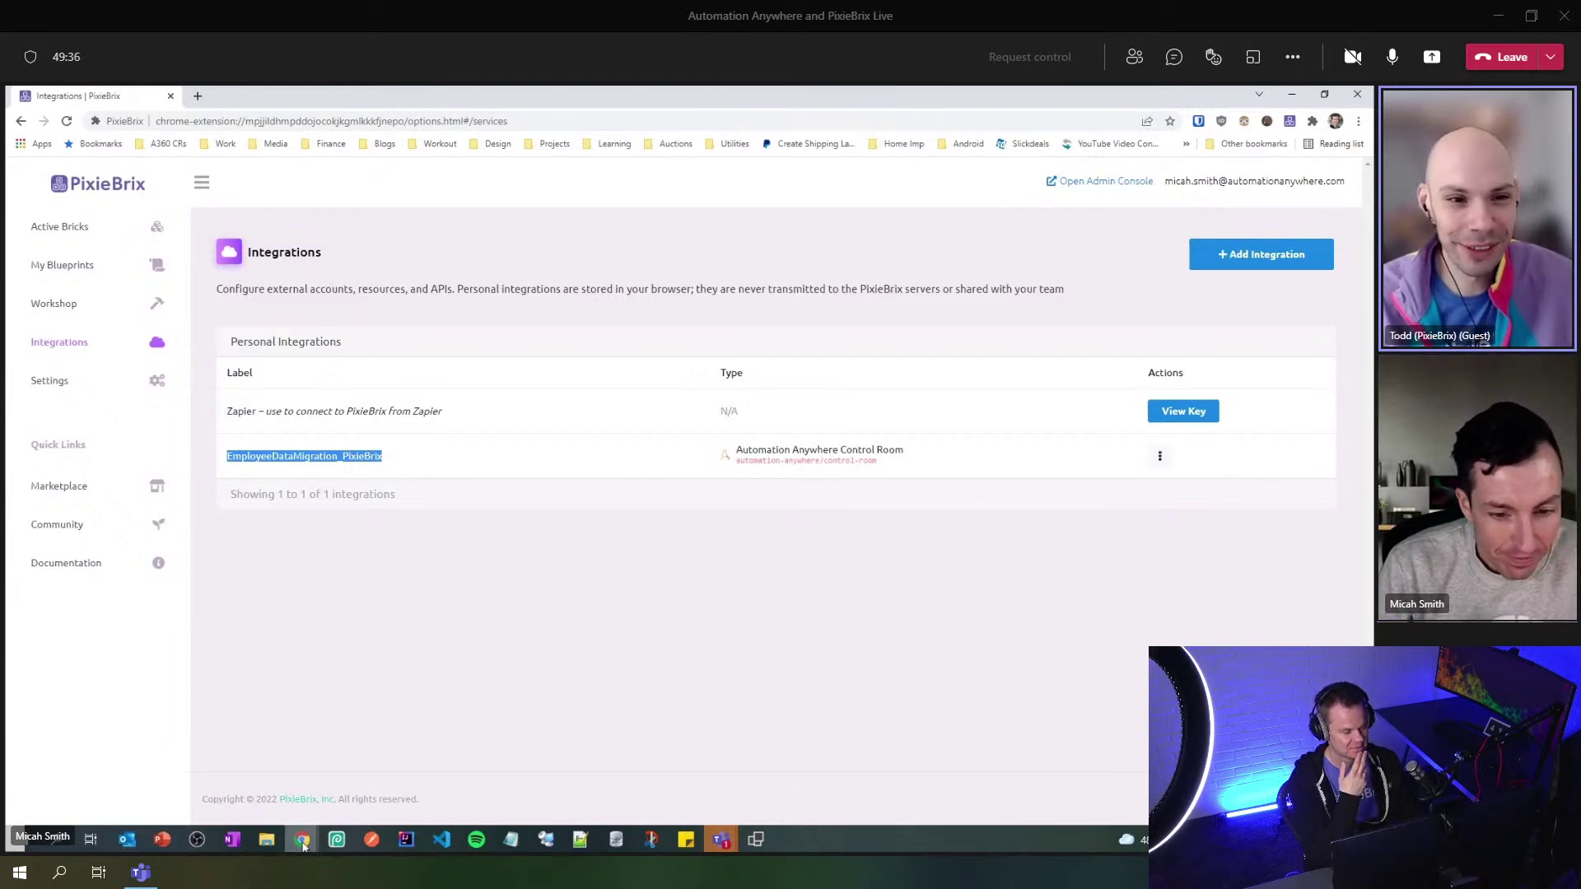
pyautogui.moveTo(303, 845)
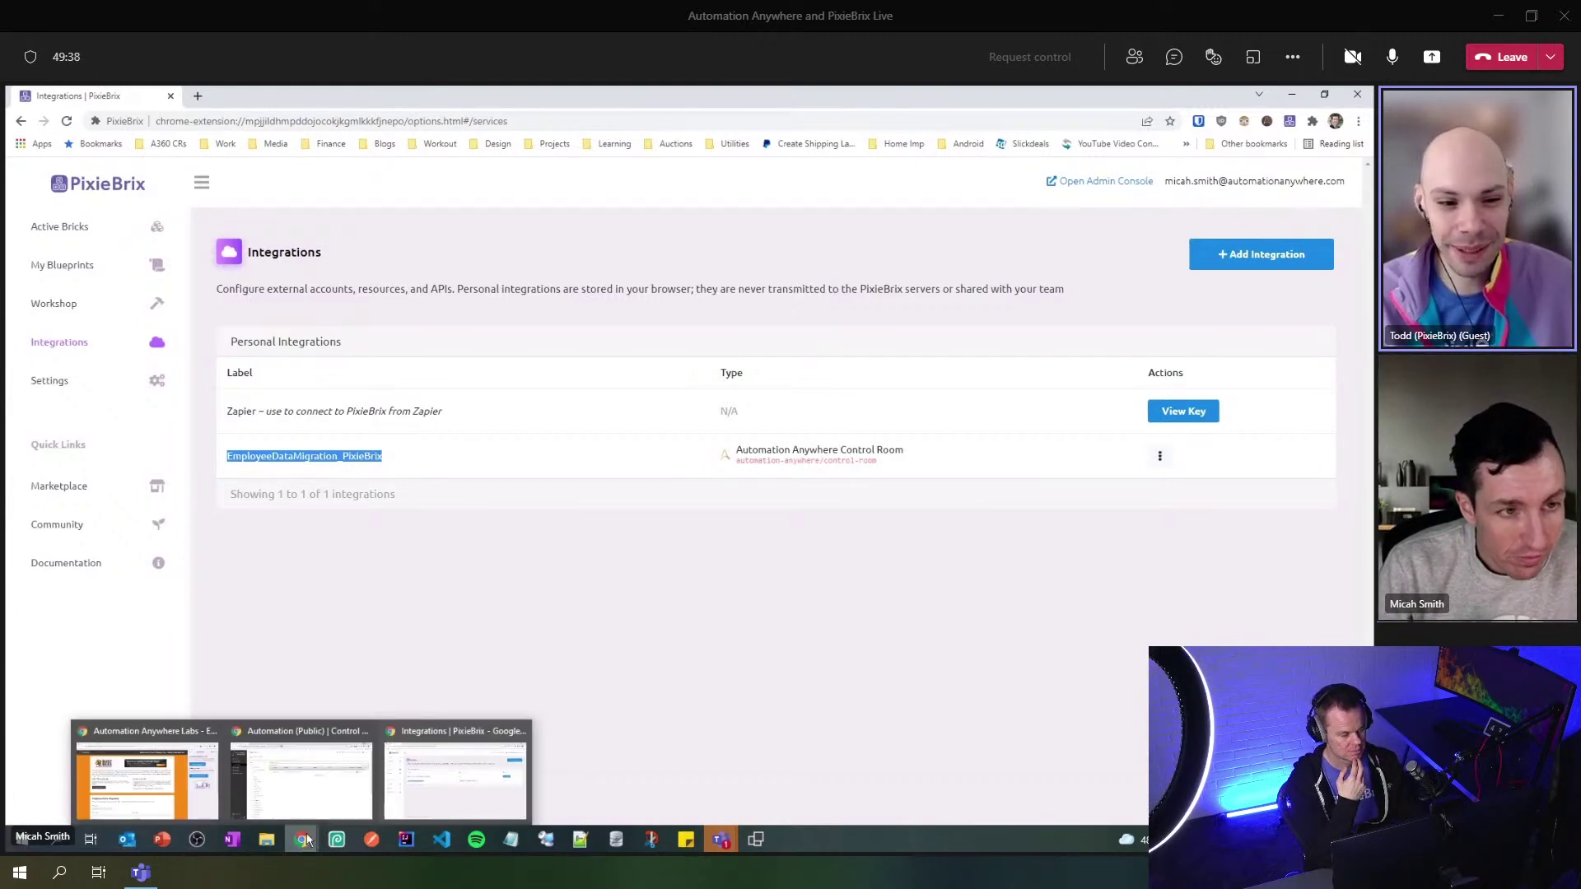
pyautogui.click(160, 774)
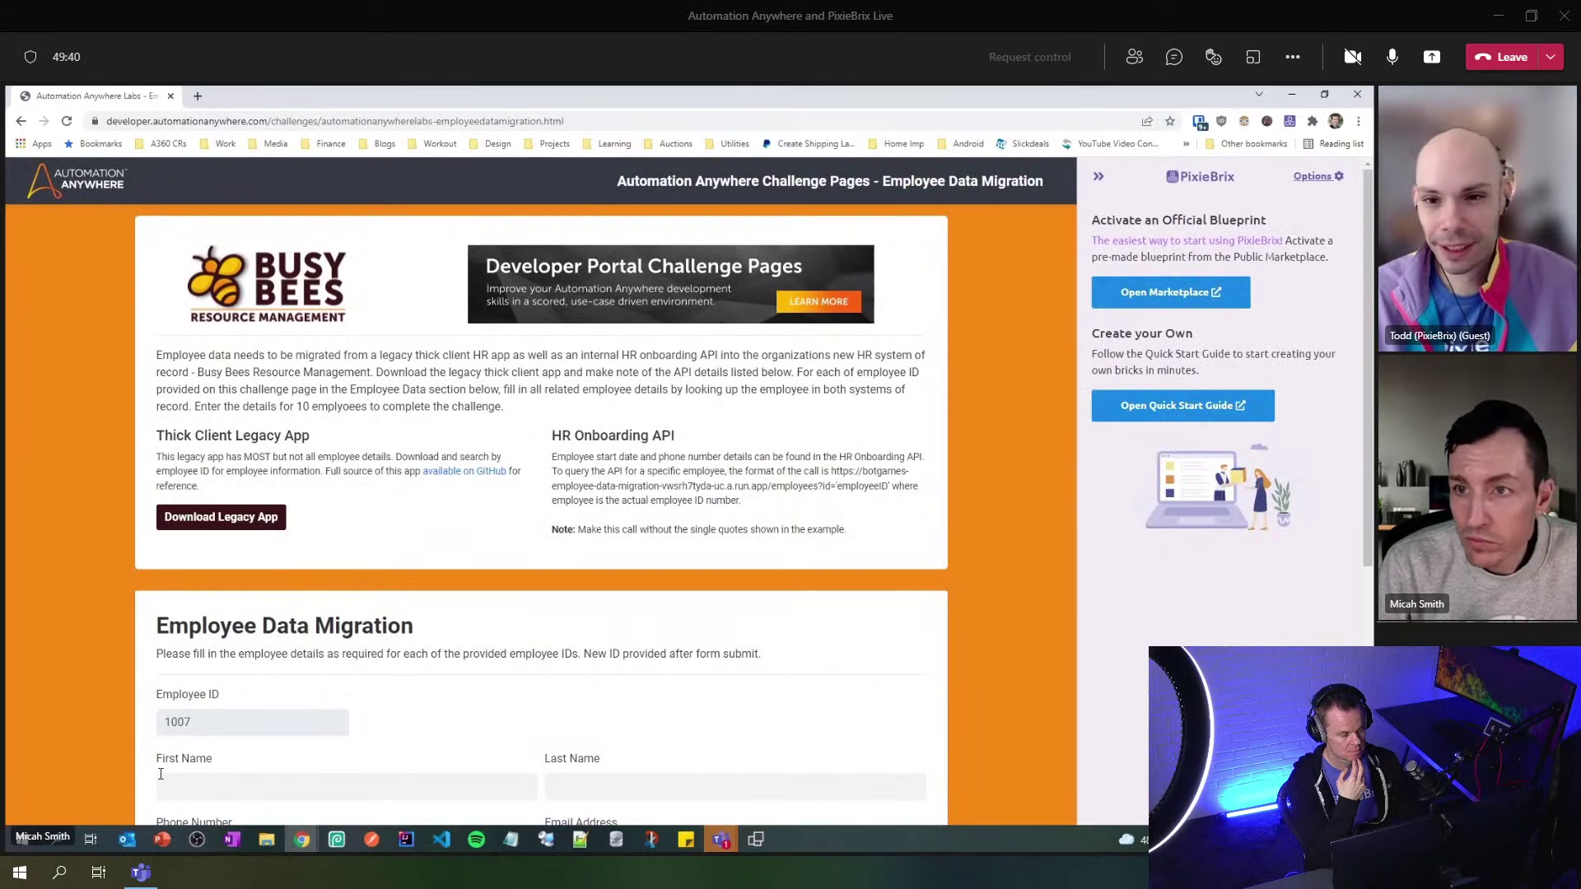
# - Close the PixieBrix sidebar and open the Page Editor's list of extension types to add
pyautogui.click(1099, 176)
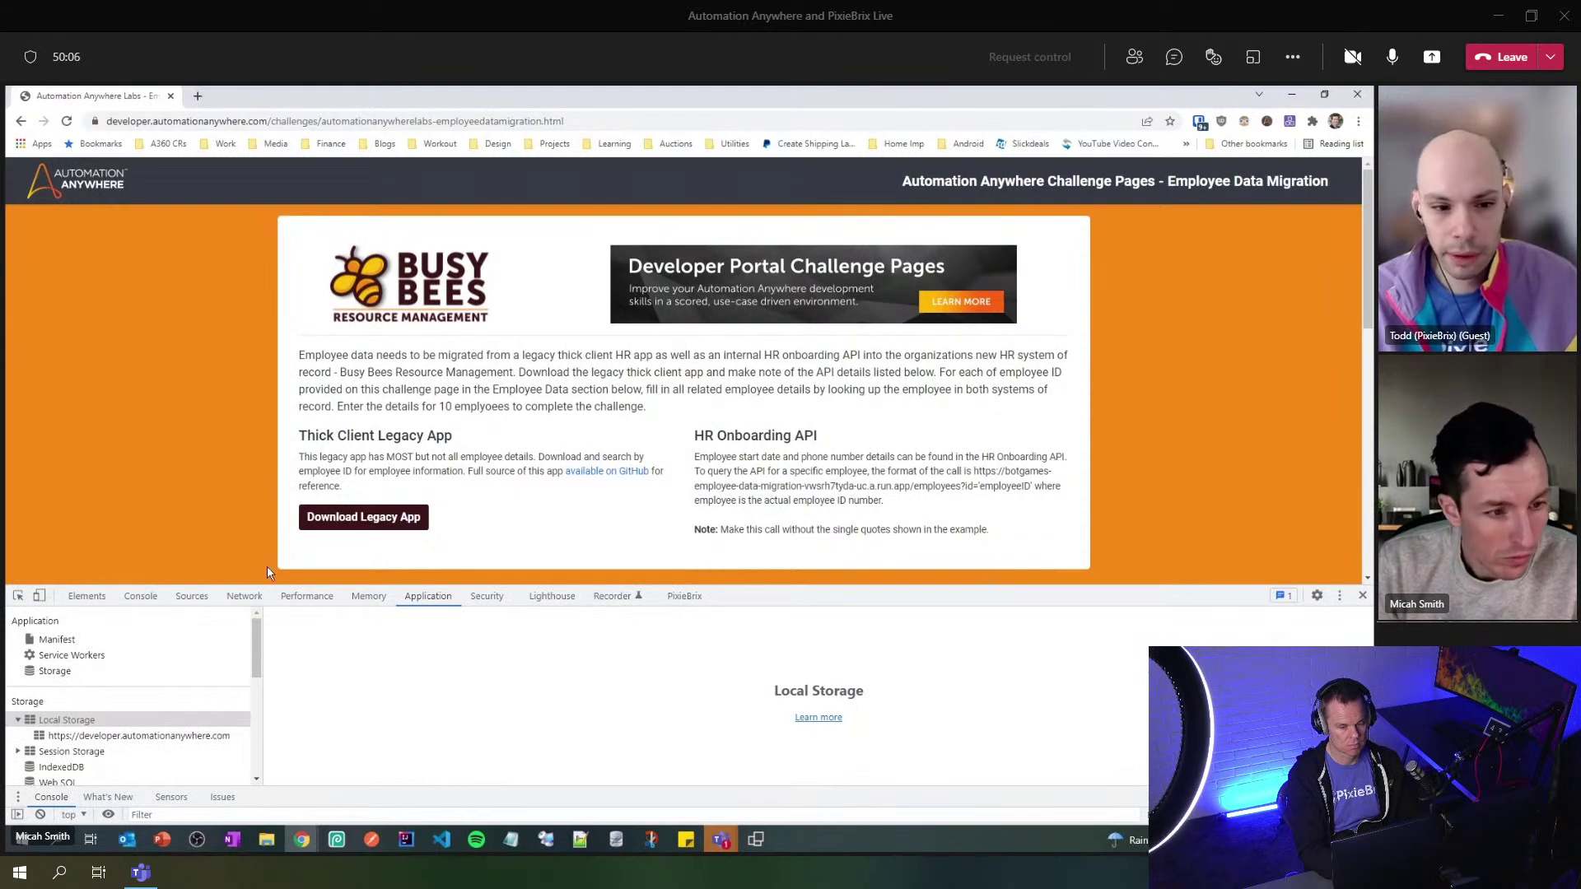
pyautogui.click(688, 597)
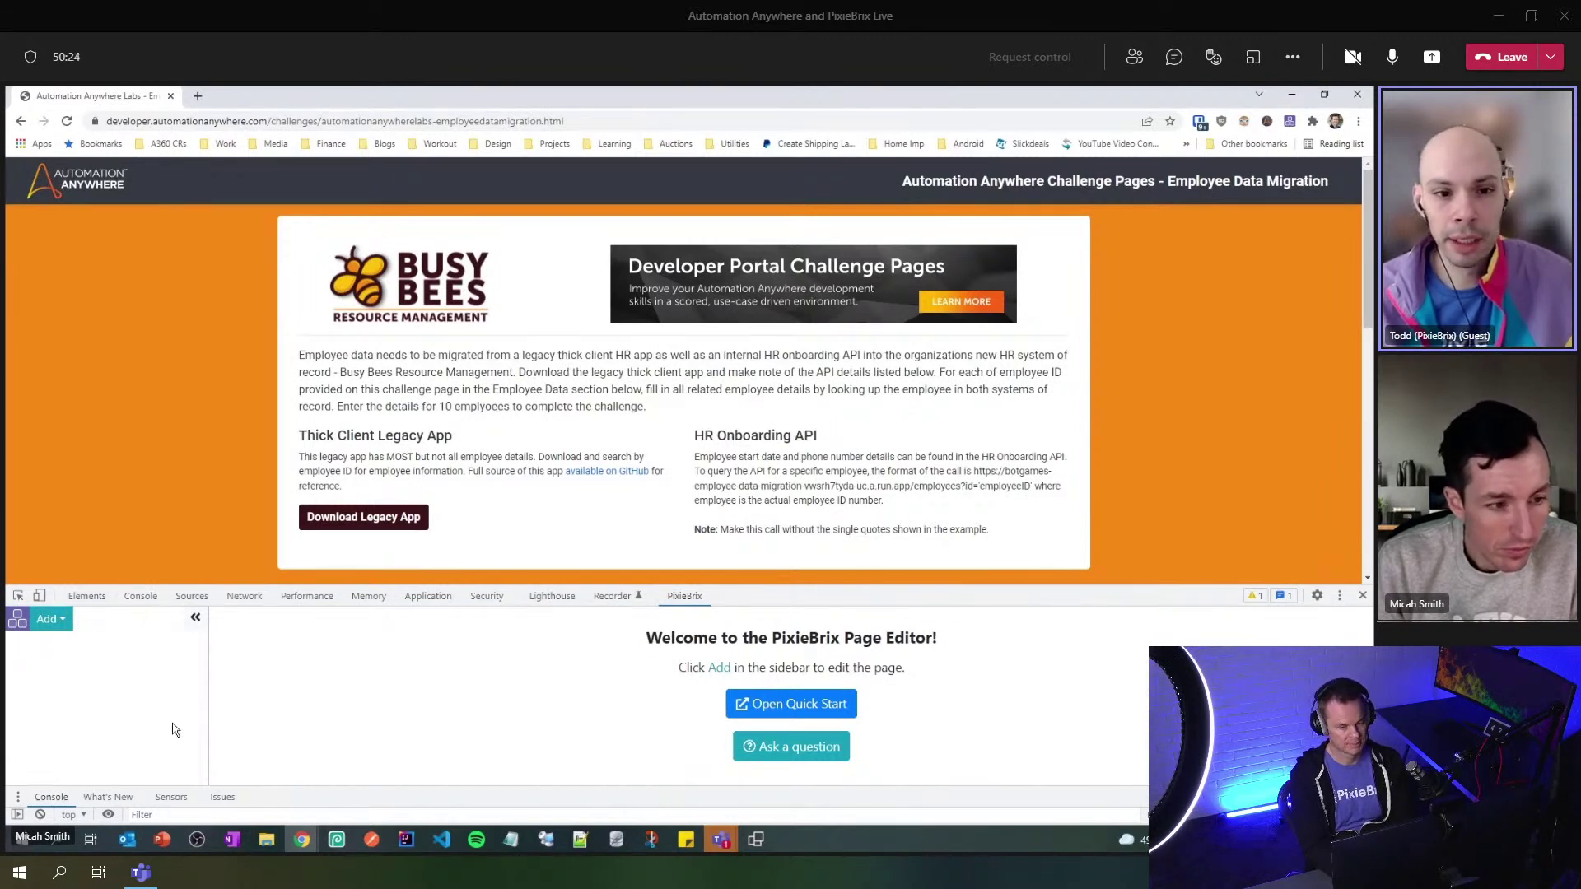
pyautogui.click(51, 619)
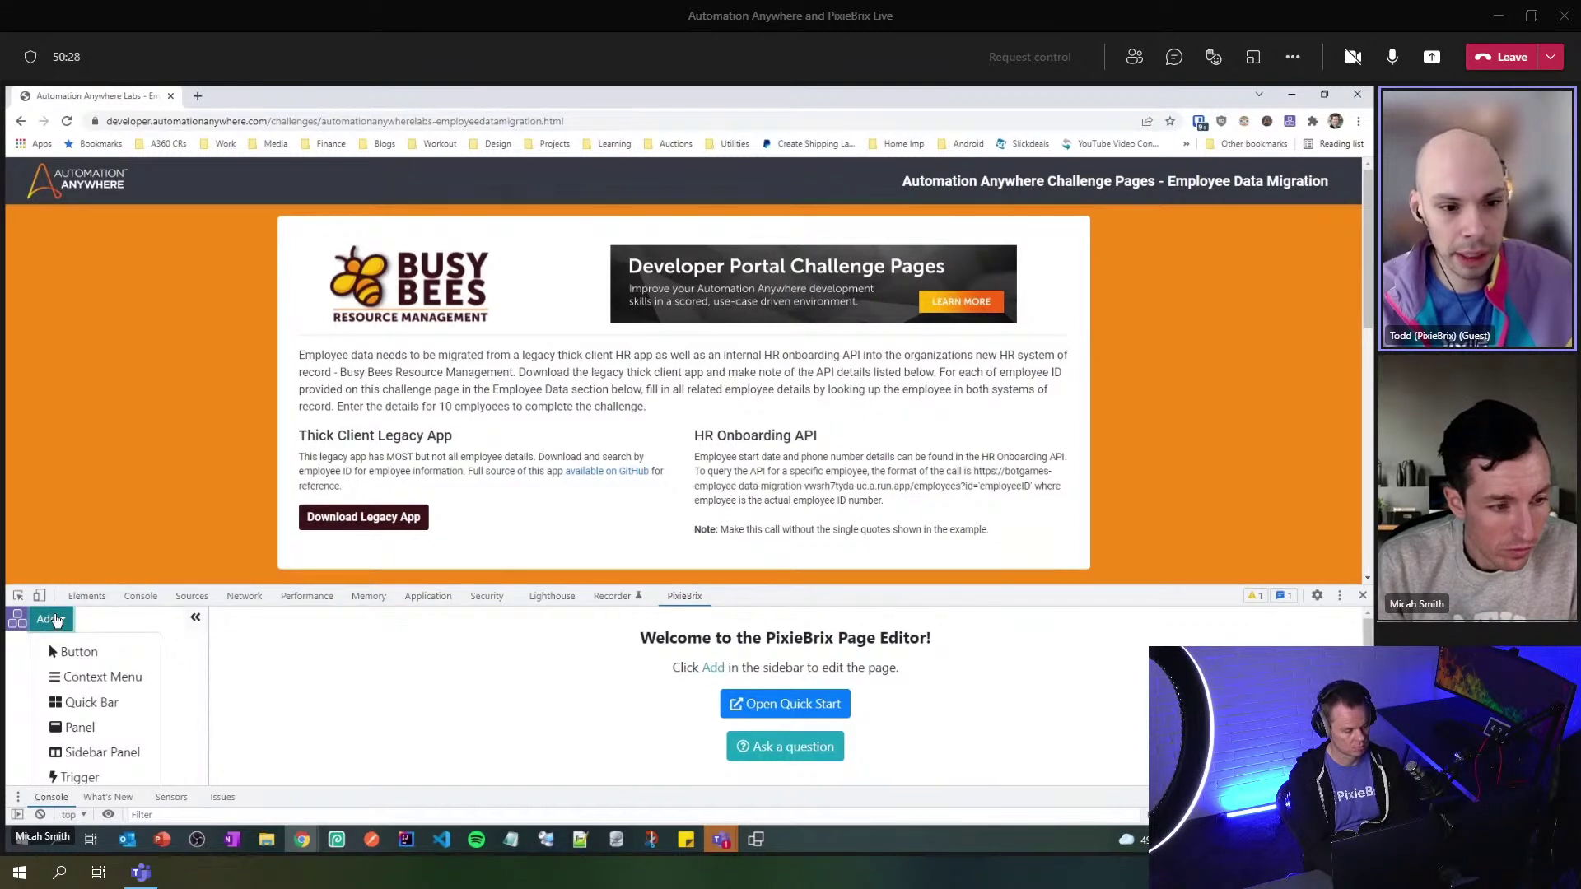
# - Add a button extension placed beside the Download Legacy App button
pyautogui.click(74, 652)
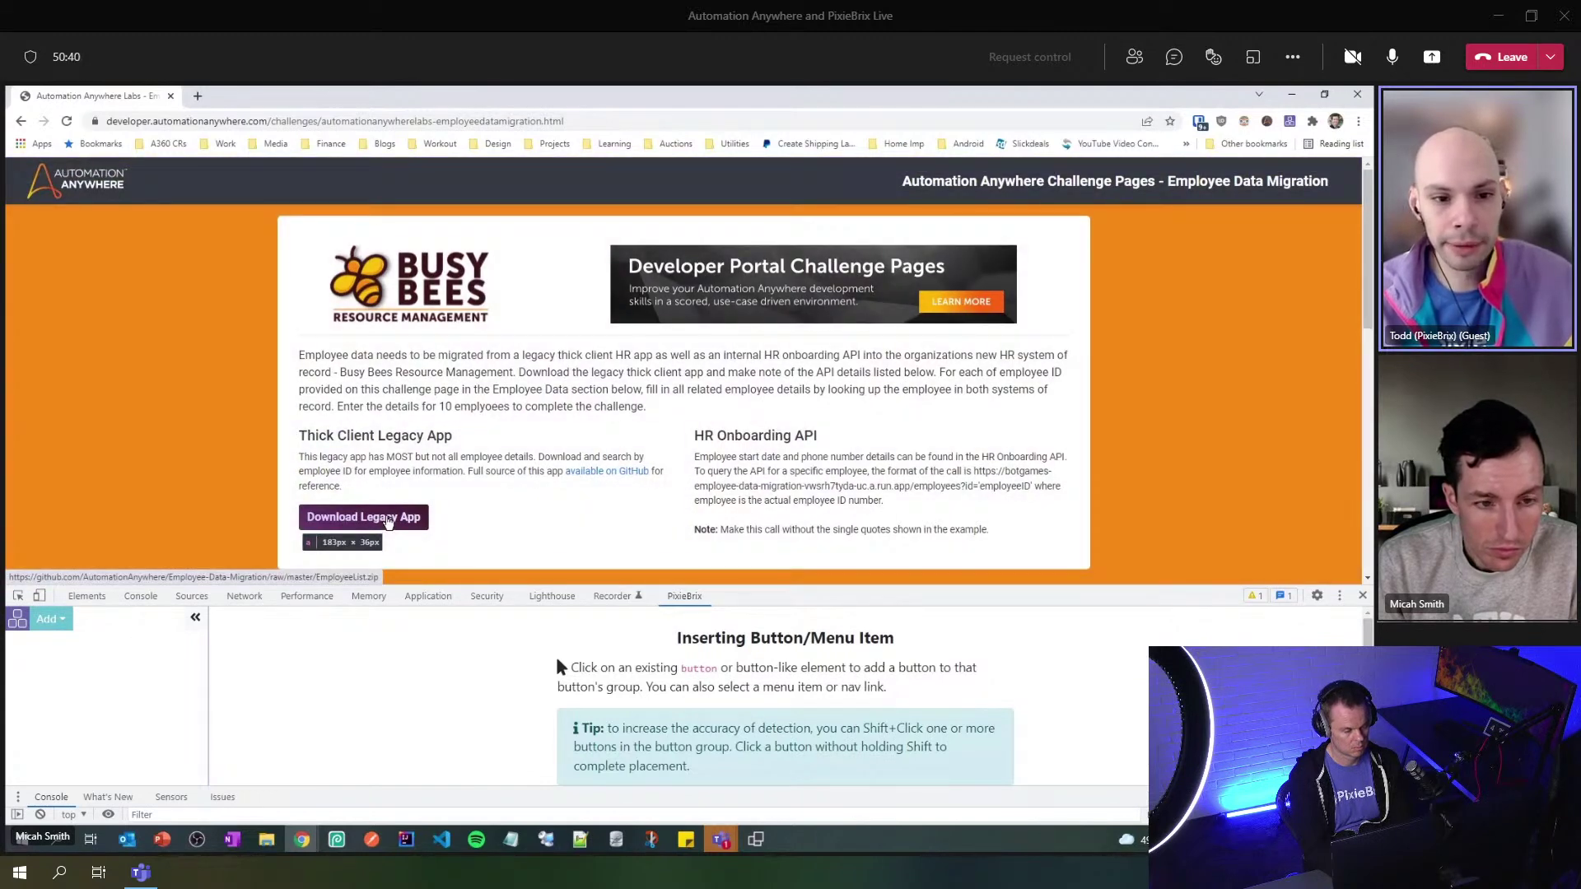
pyautogui.click(388, 522)
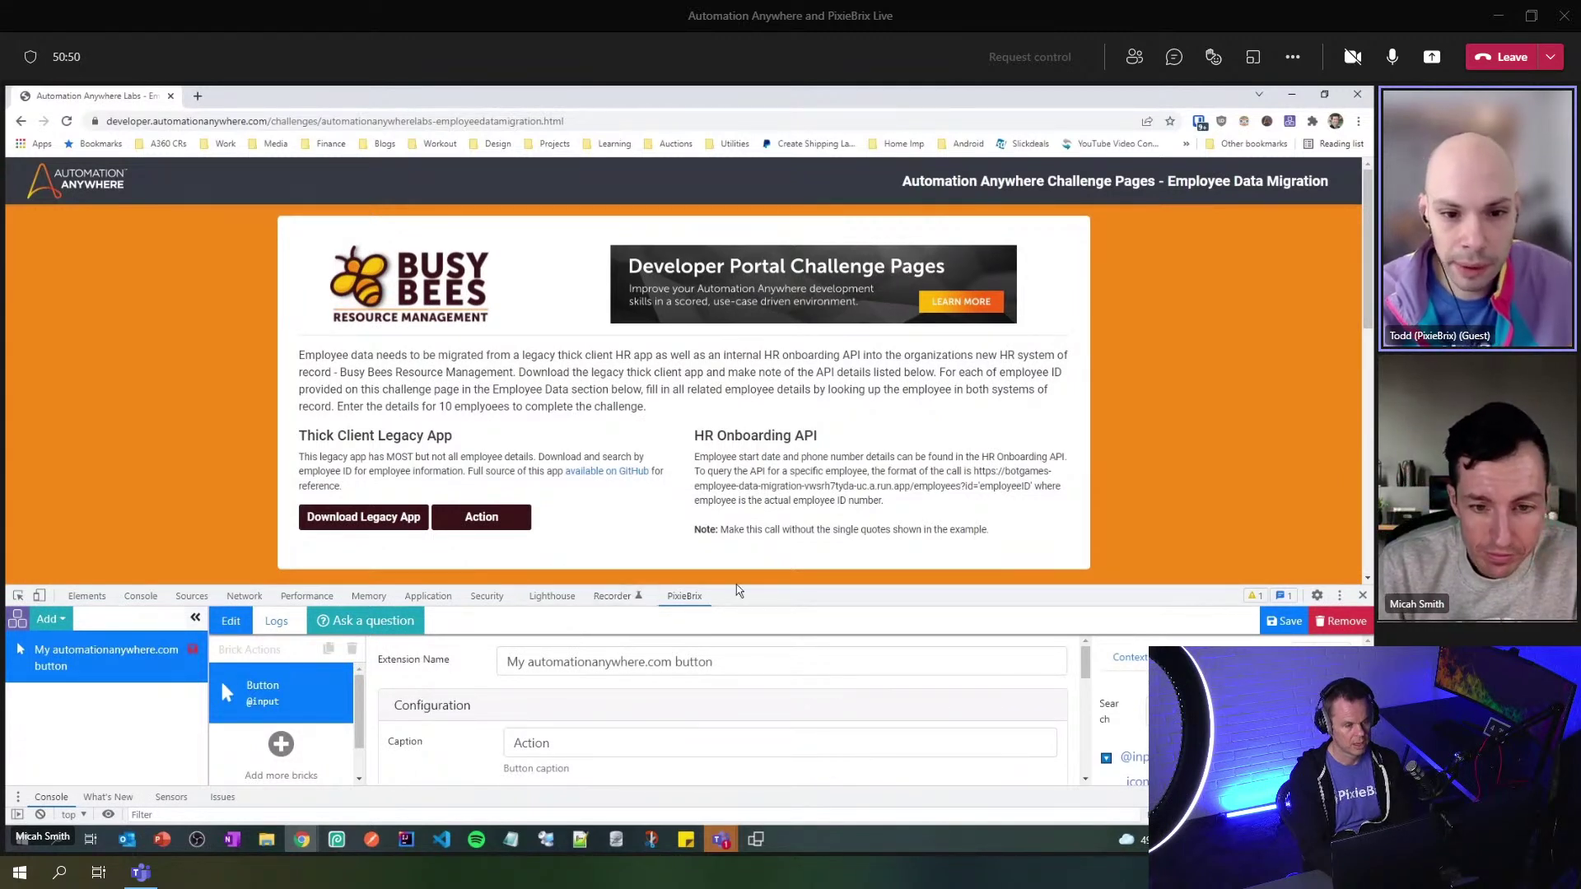
pyautogui.moveTo(735, 584)
pyautogui.mouseDown()
pyautogui.moveTo(756, 498)
pyautogui.moveTo(741, 598)
pyautogui.mouseUp()
# - Change the button caption from Action to Data Lookup and open the brick picker
pyautogui.scroll(-1, 625, 527)
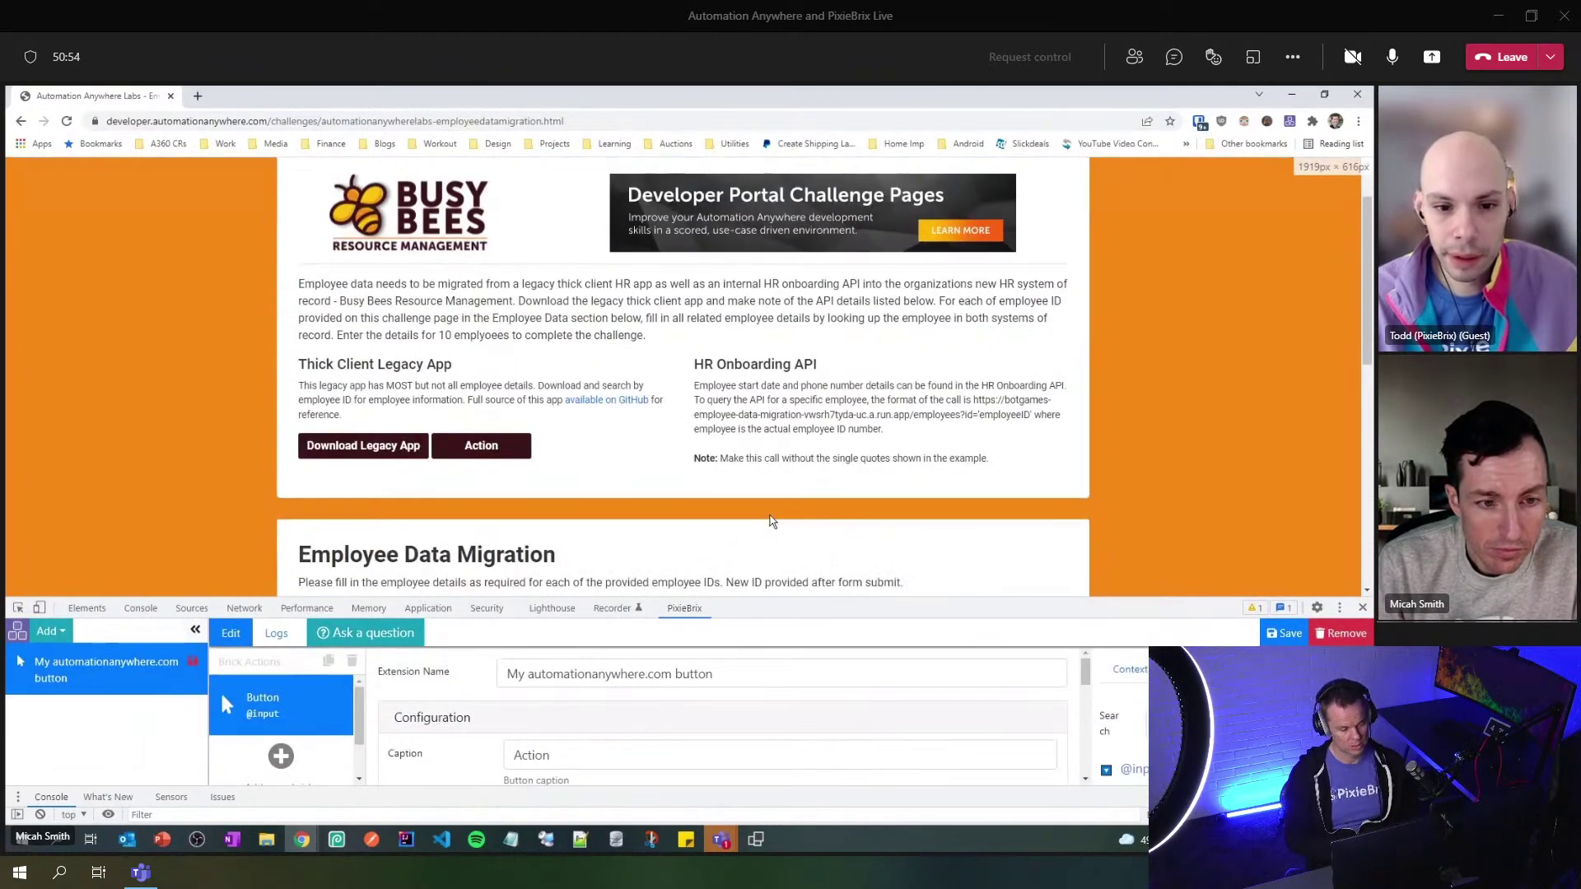
pyautogui.doubleClick(505, 758)
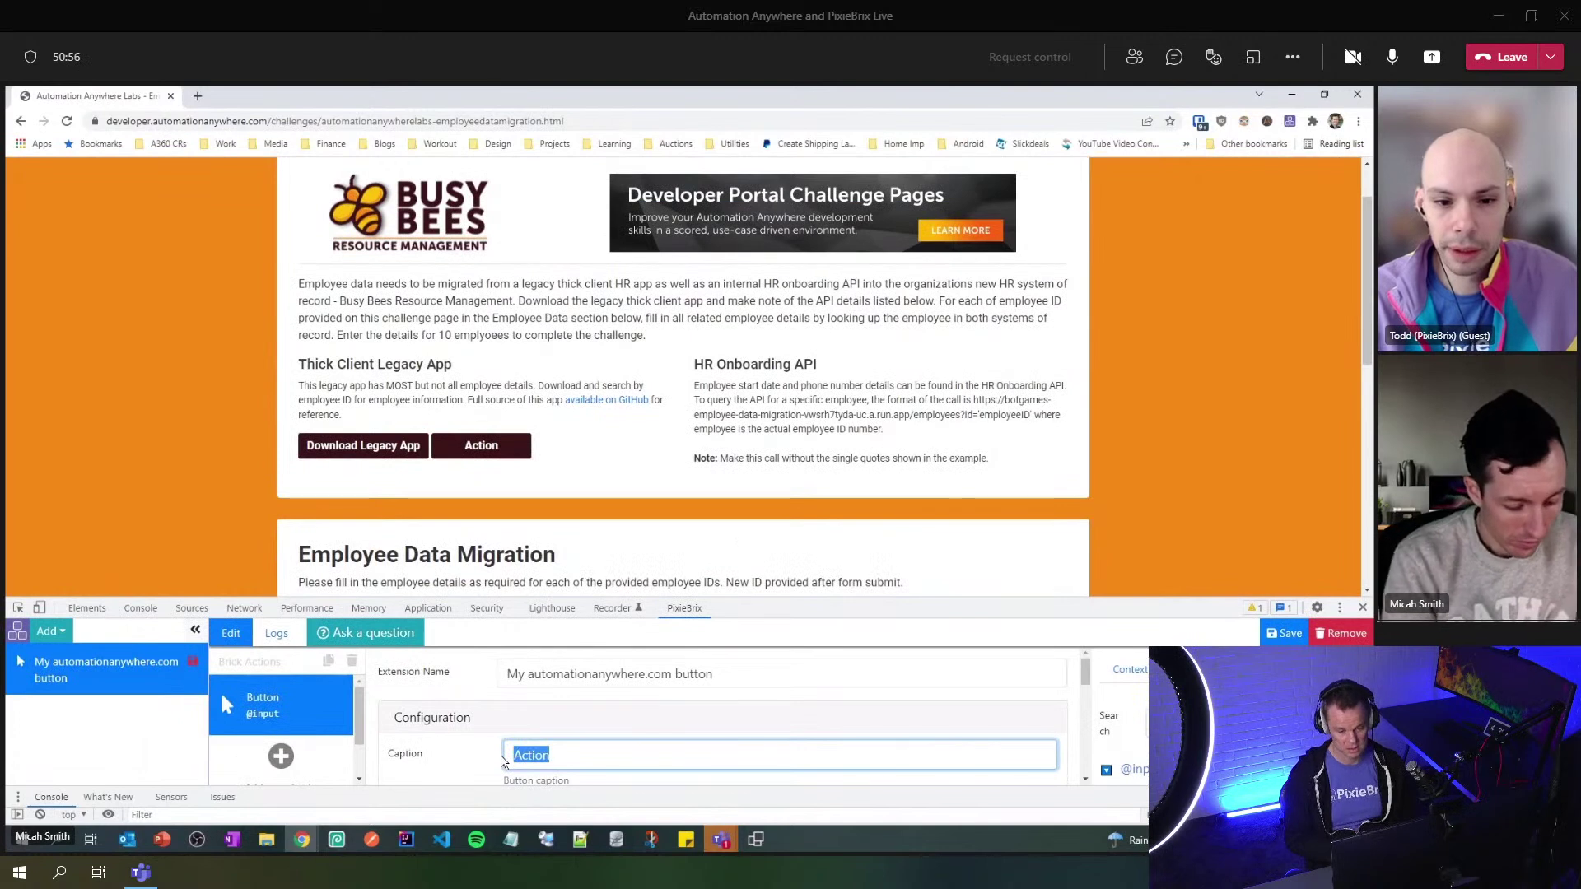
pyautogui.write('Data Lookup')
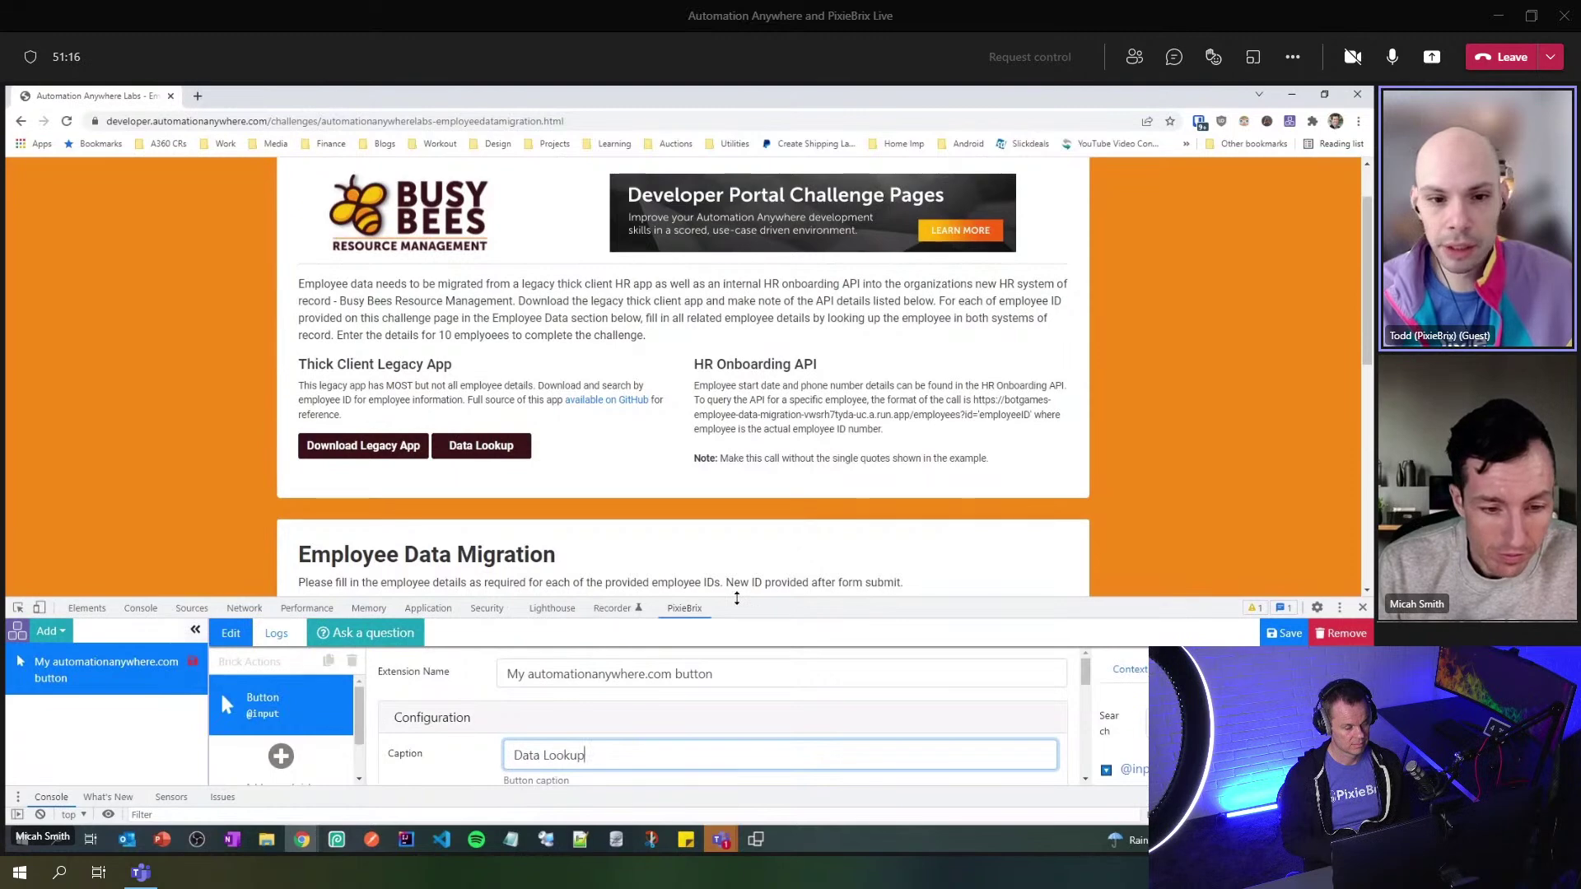
pyautogui.moveTo(736, 598); pyautogui.dragTo(741, 492)
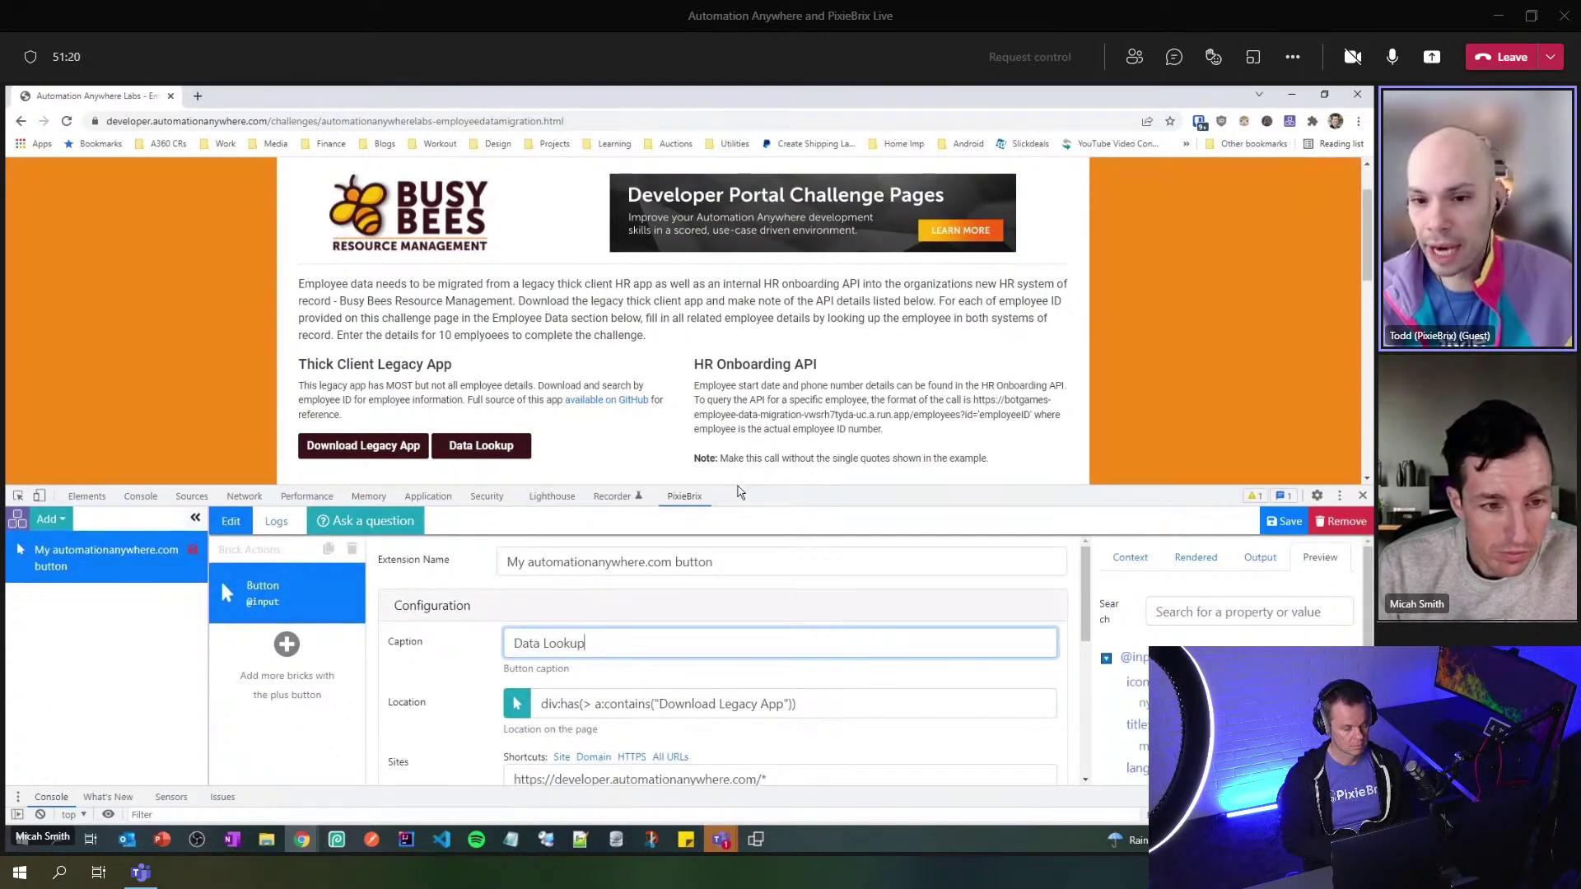
pyautogui.moveTo(739, 492); pyautogui.dragTo(739, 498)
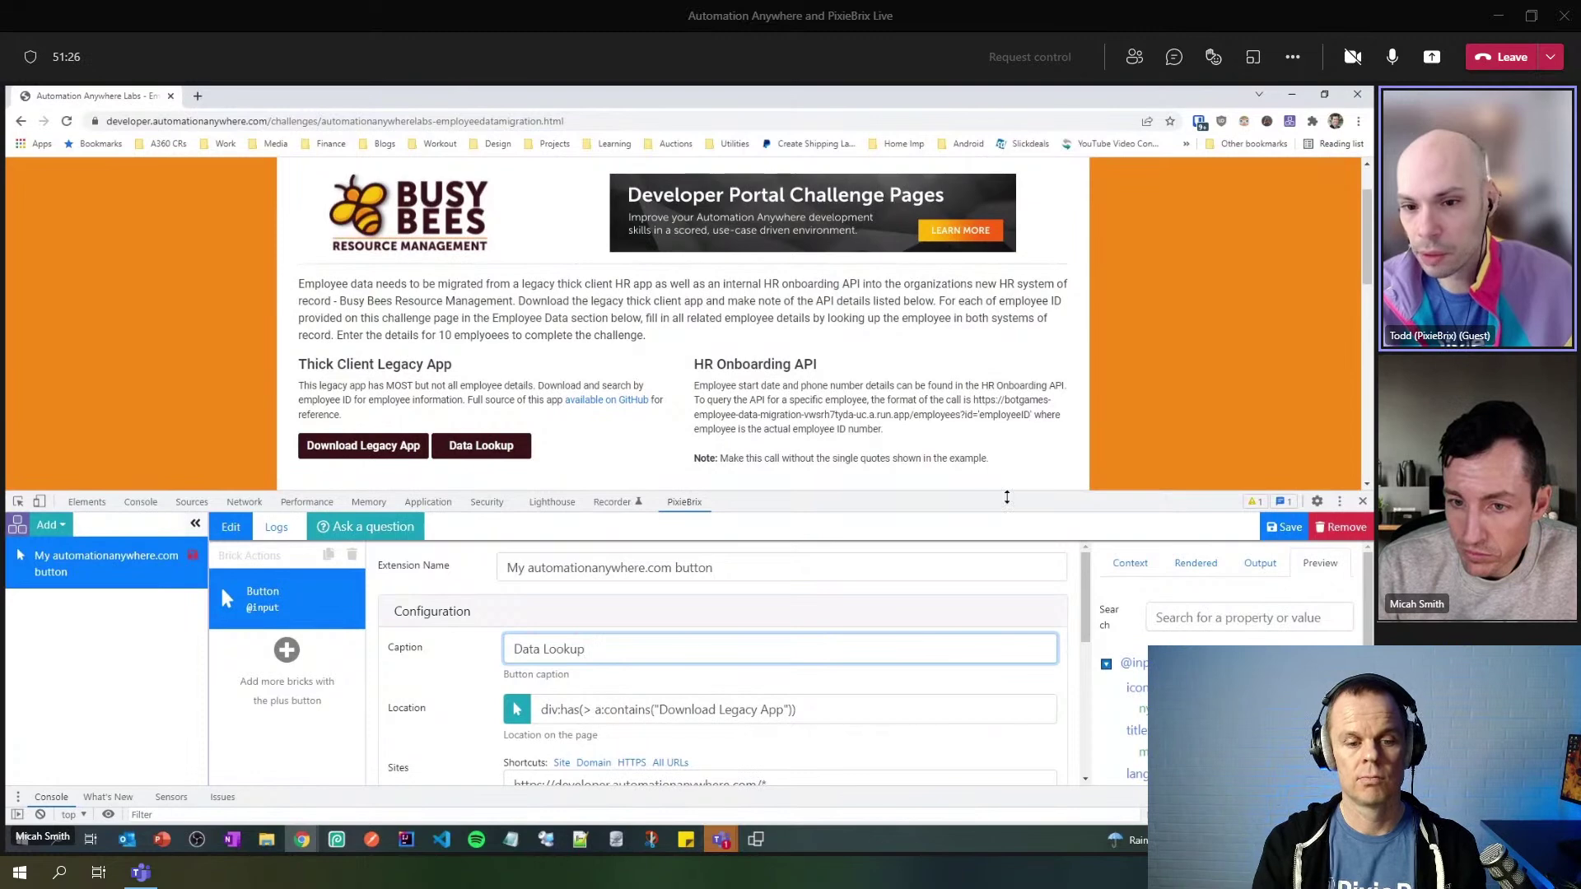
pyautogui.moveTo(998, 494); pyautogui.dragTo(995, 361)
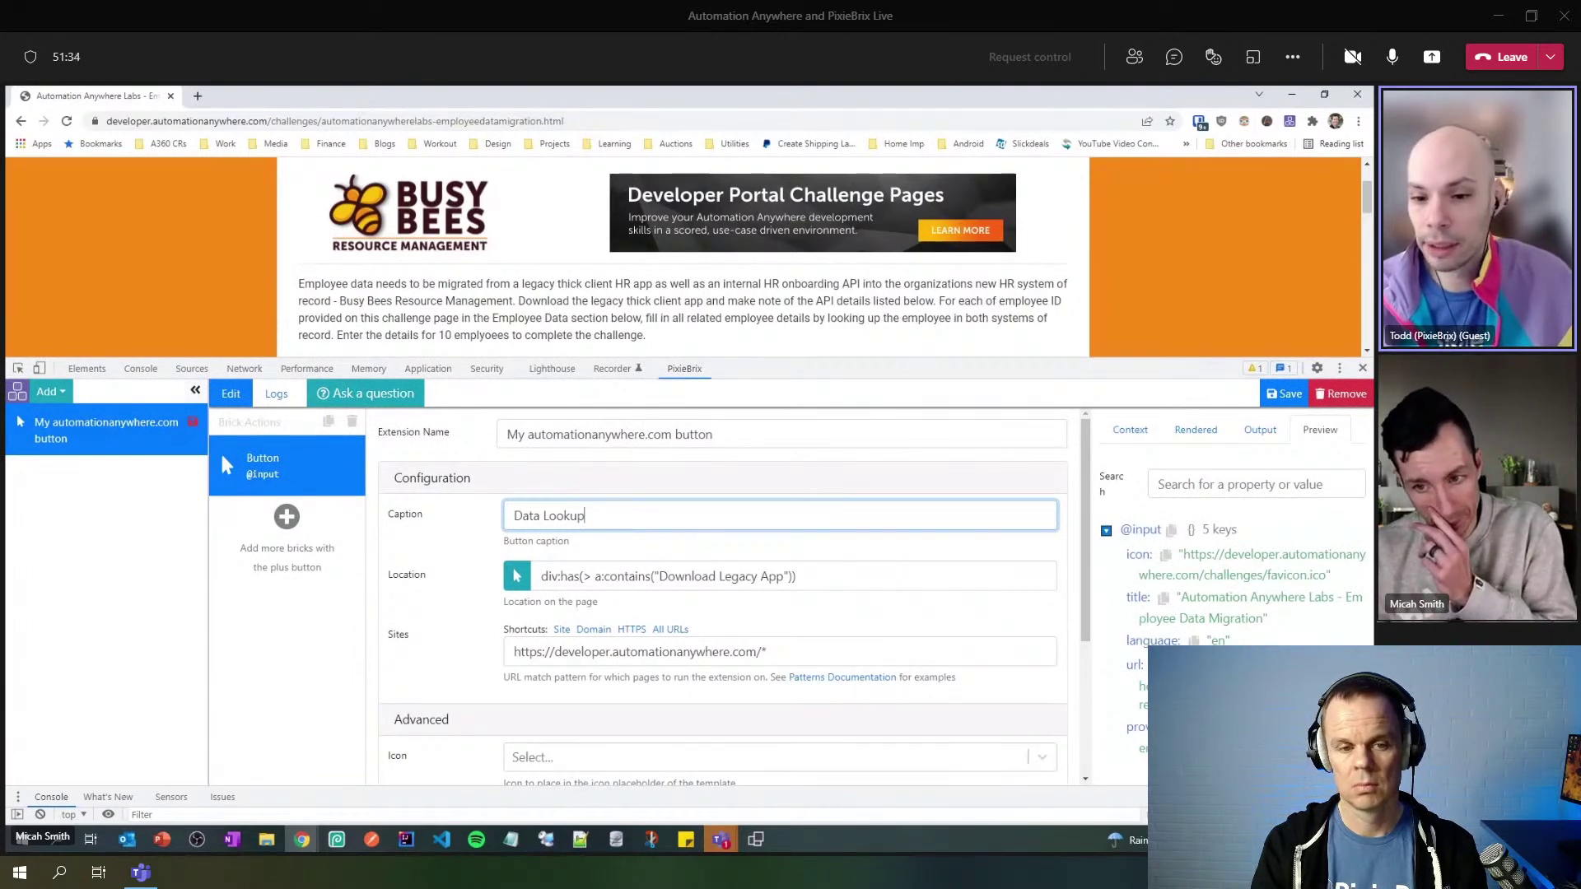
pyautogui.moveTo(755, 362); pyautogui.dragTo(755, 591)
pyautogui.scroll(-1, 821, 428)
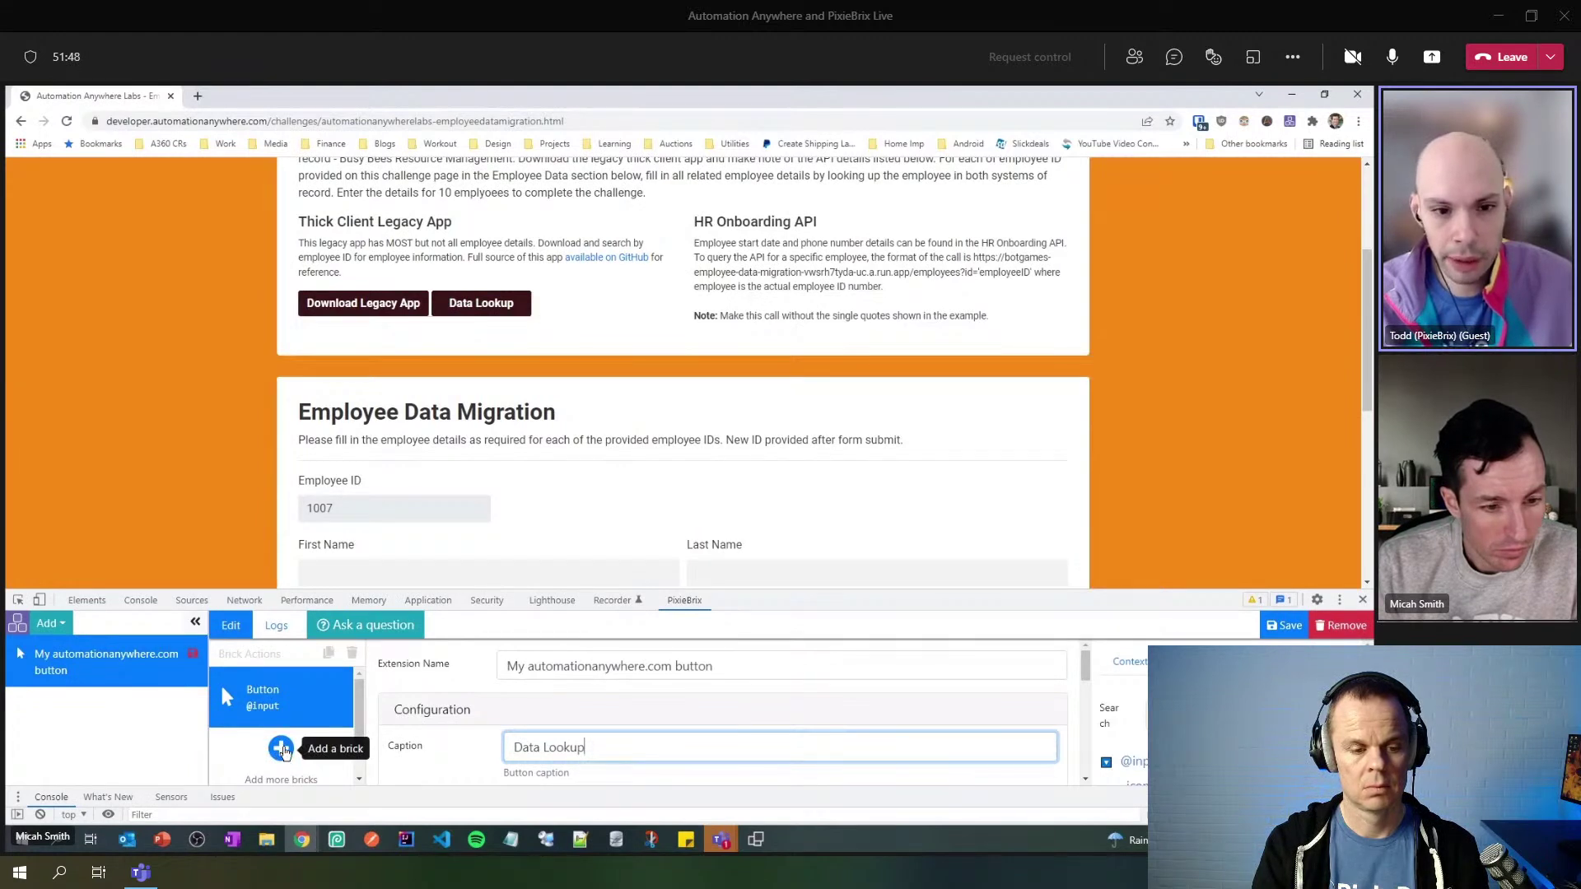
pyautogui.click(280, 748)
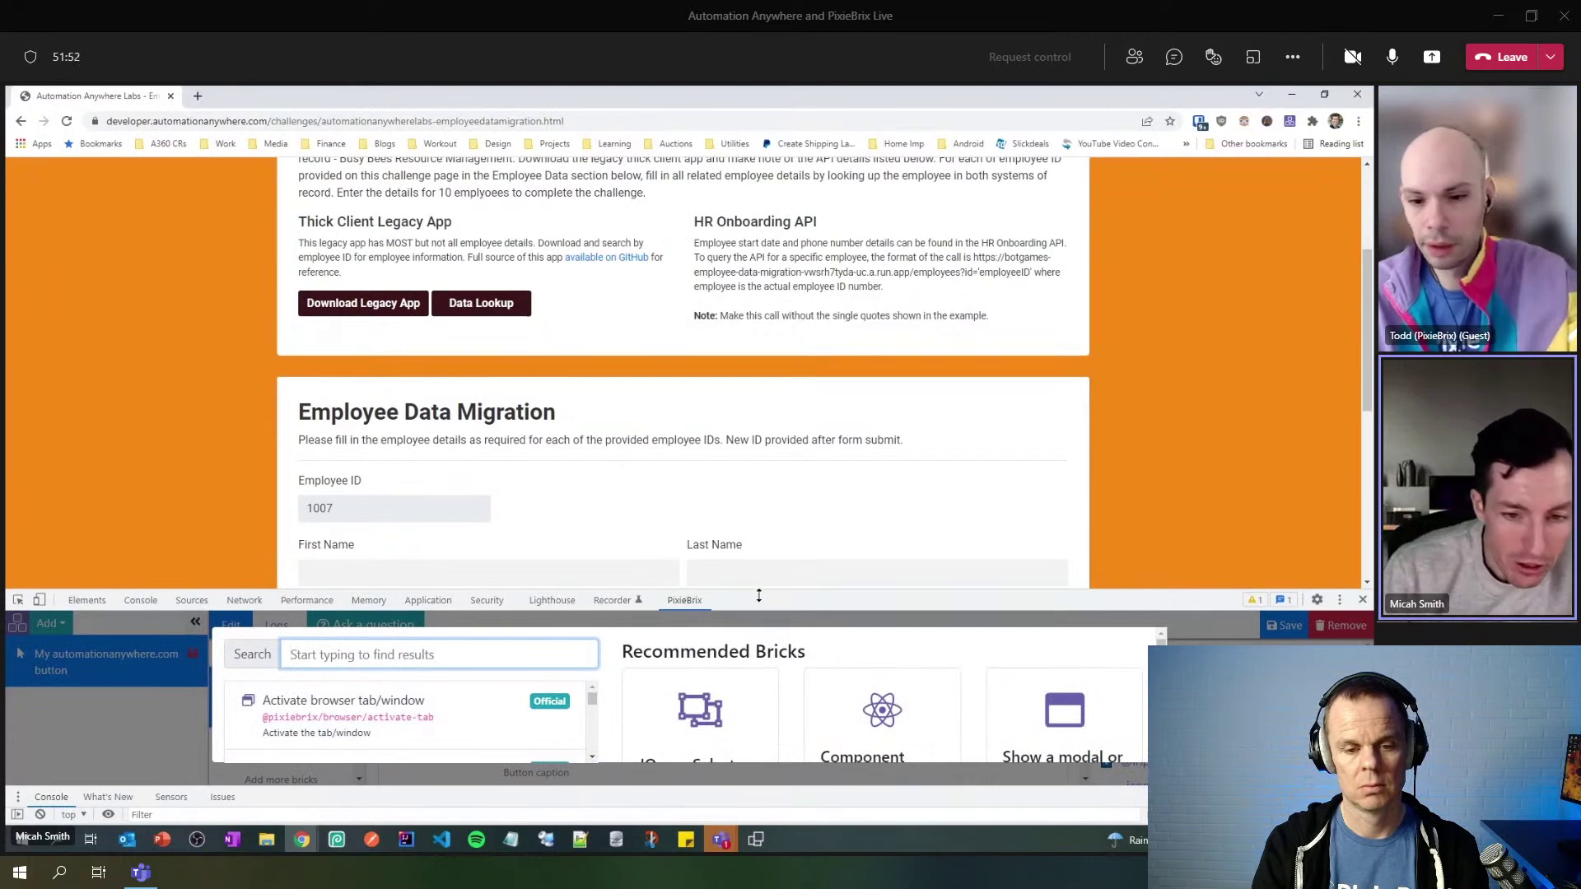
pyautogui.moveTo(757, 593); pyautogui.dragTo(769, 449)
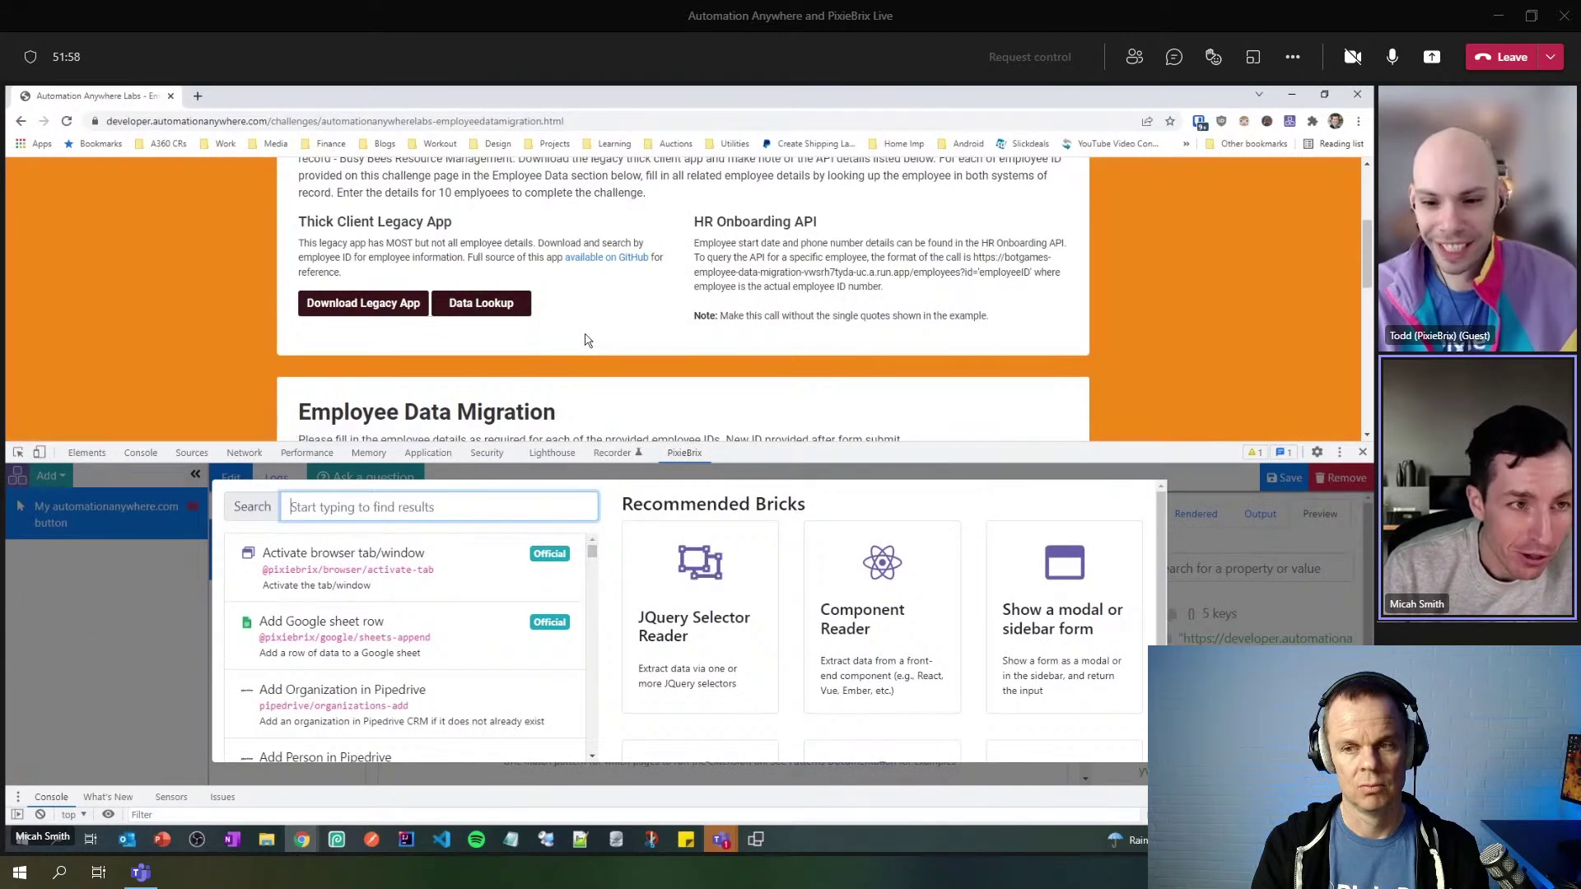
pyautogui.scroll(3, 584, 340)
pyautogui.scroll(-3, 585, 340)
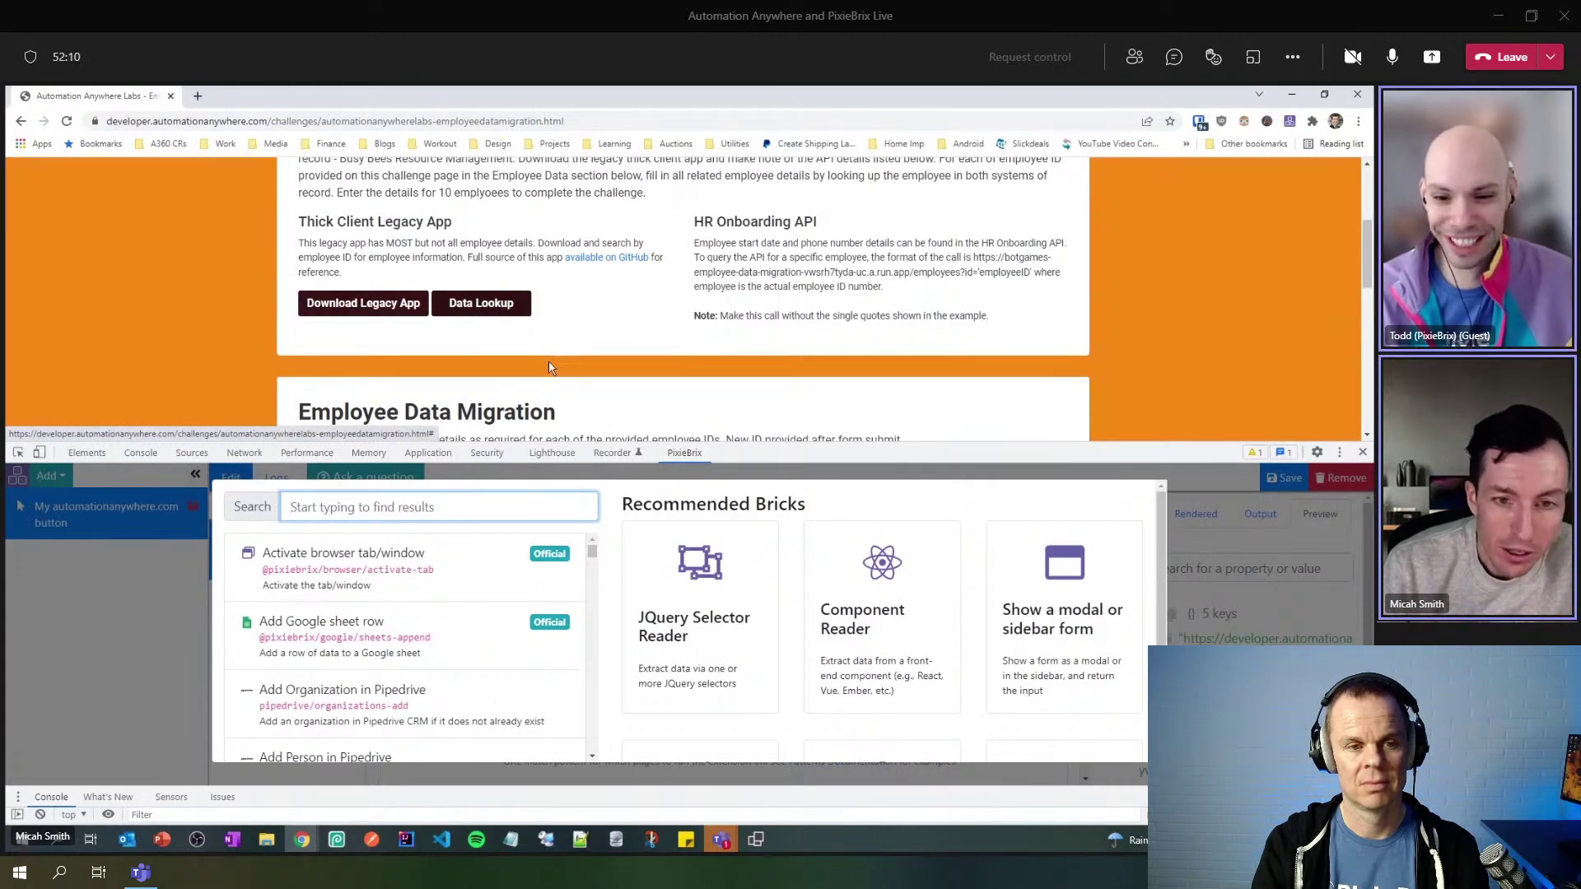
pyautogui.moveTo(725, 444); pyautogui.dragTo(737, 313)
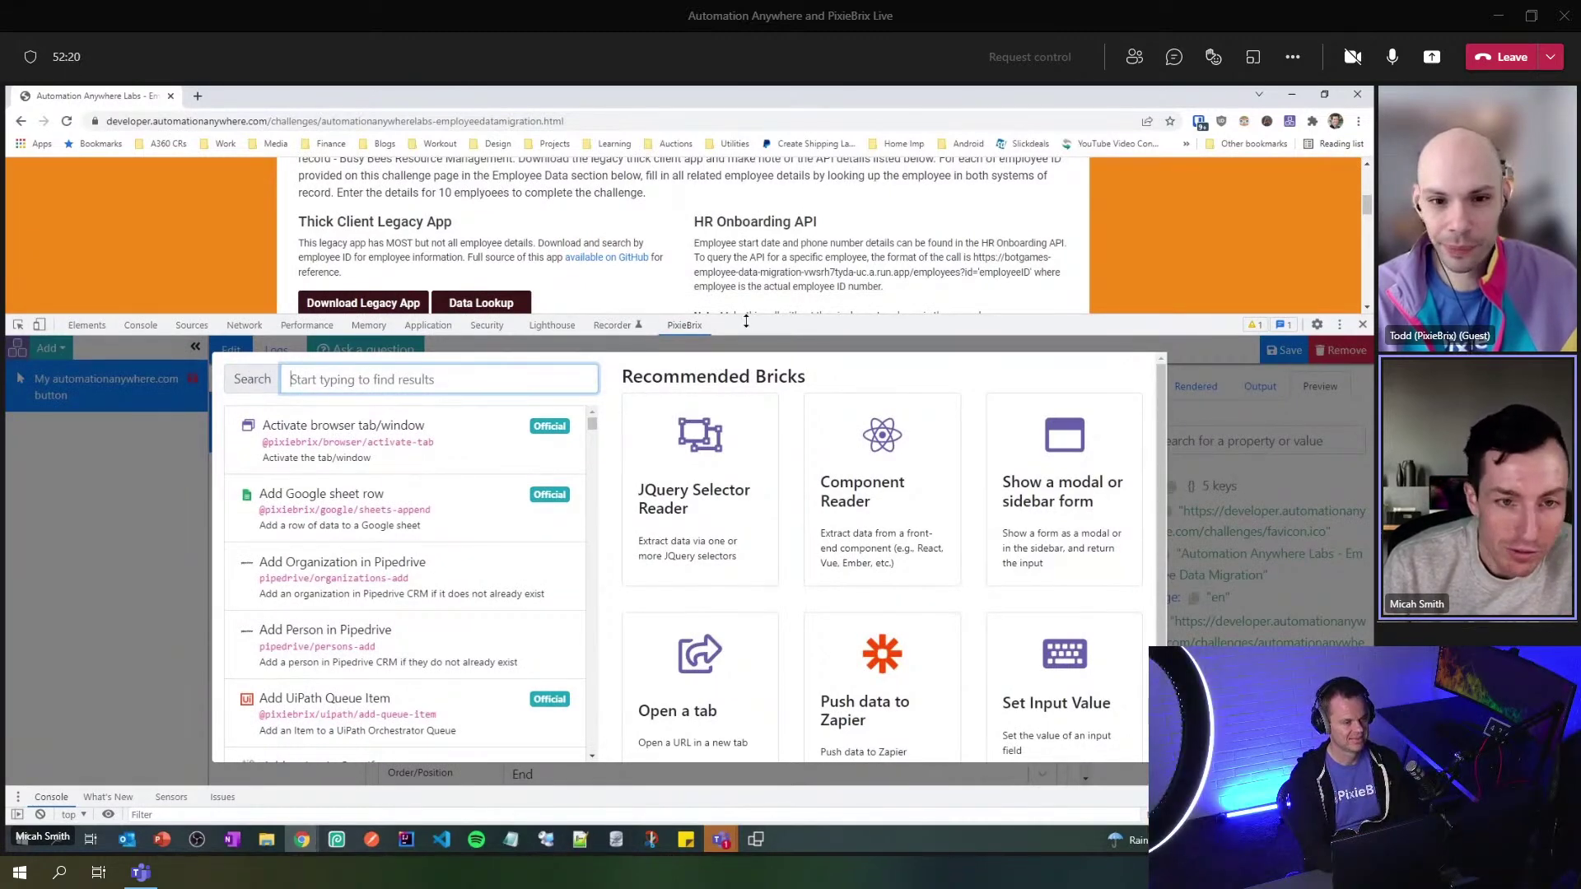
pyautogui.moveTo(745, 321); pyautogui.dragTo(748, 289)
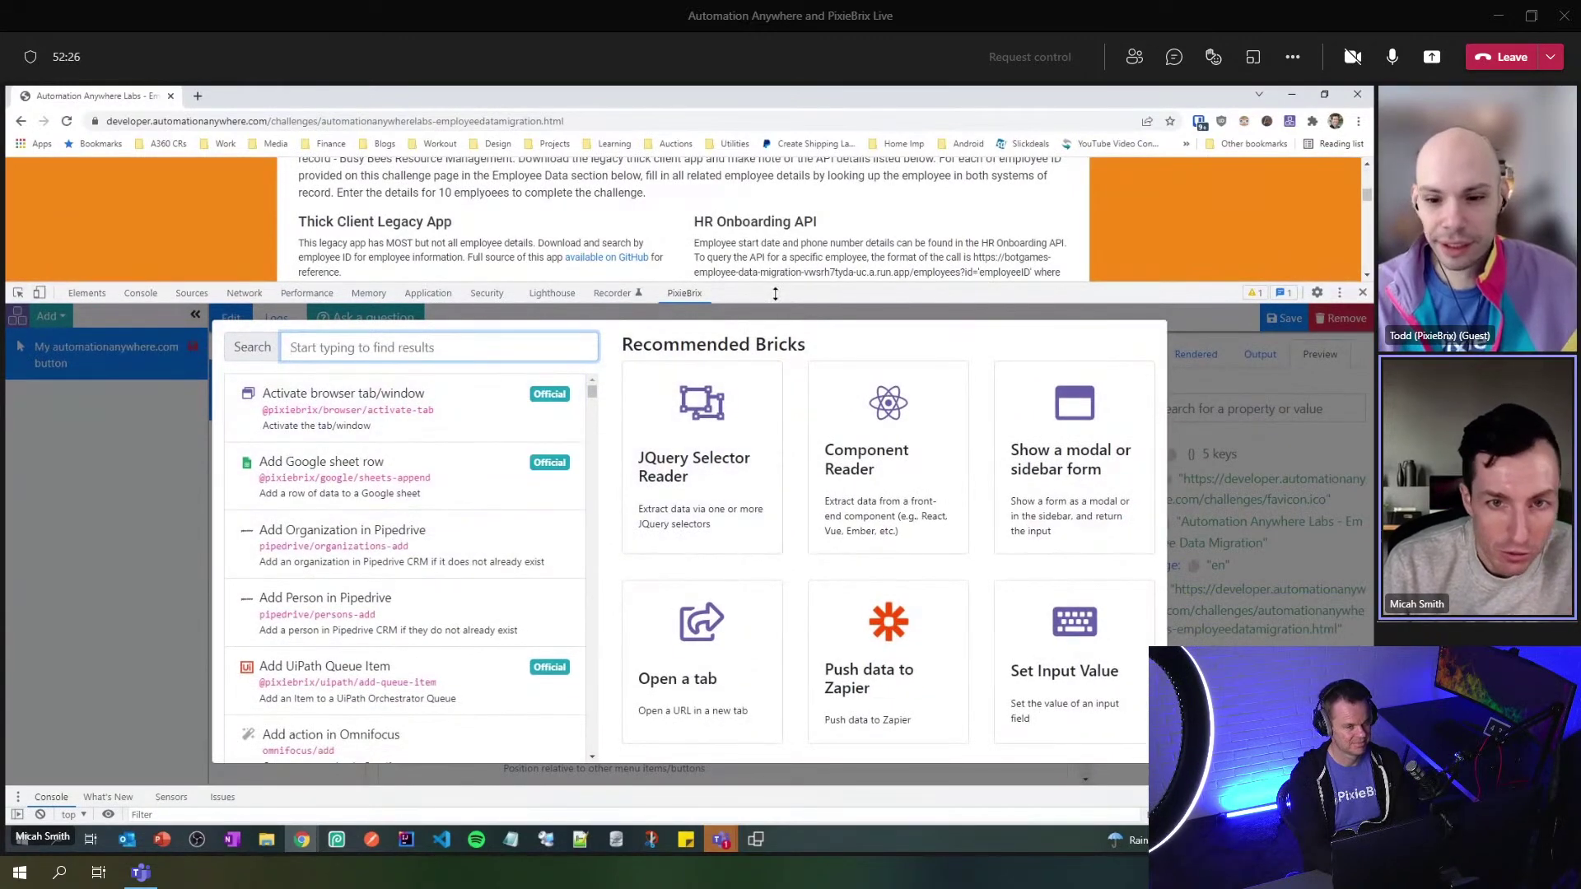
pyautogui.moveTo(775, 289); pyautogui.dragTo(728, 494)
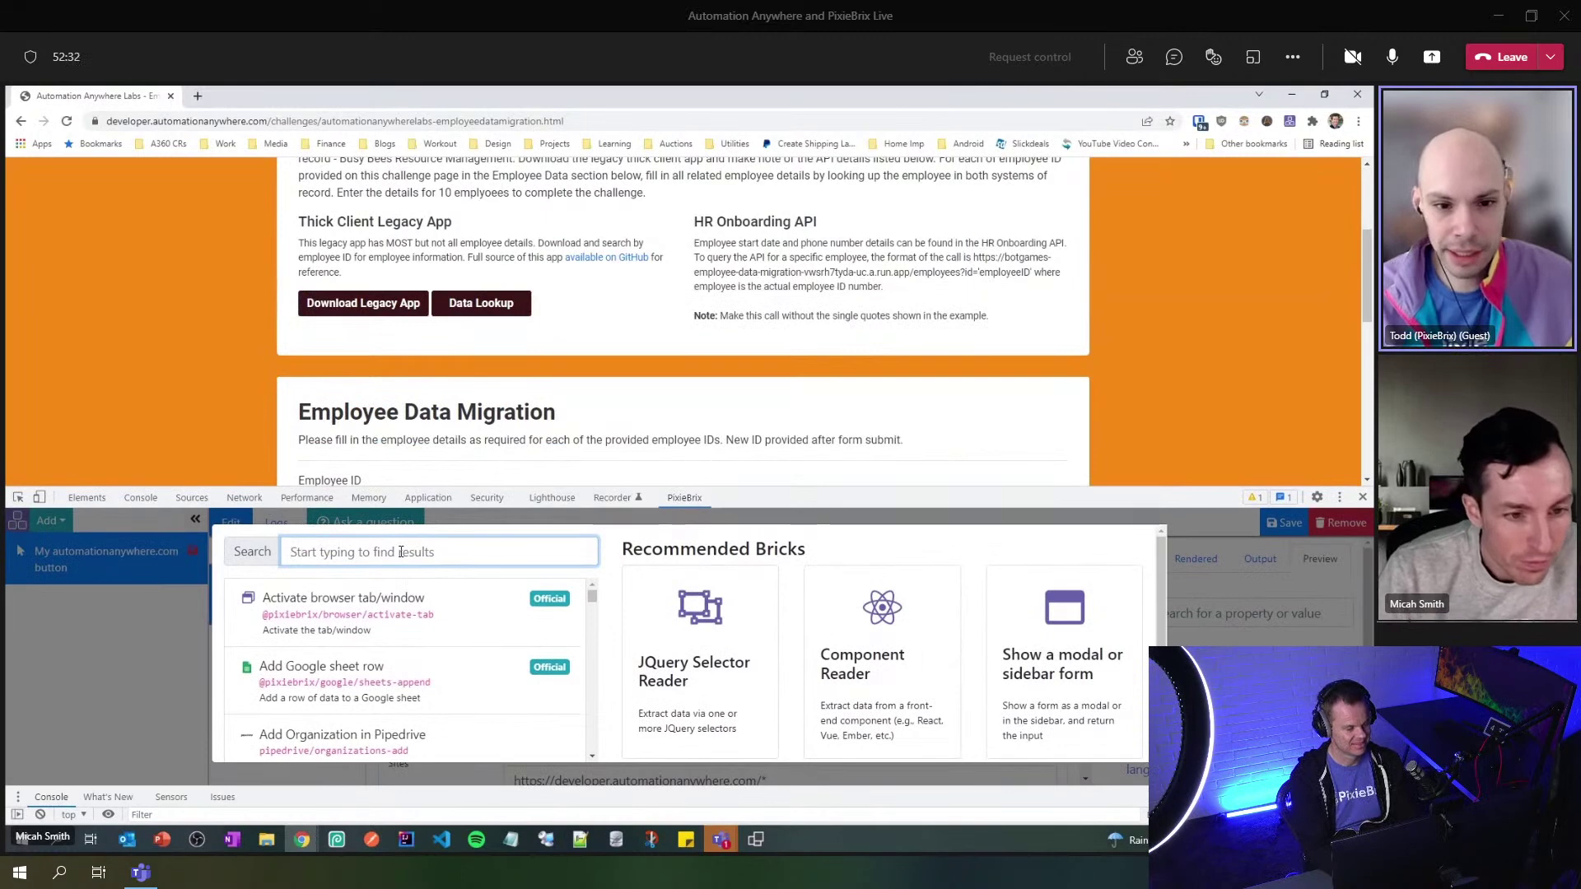
pyautogui.scroll(-1, 623, 406)
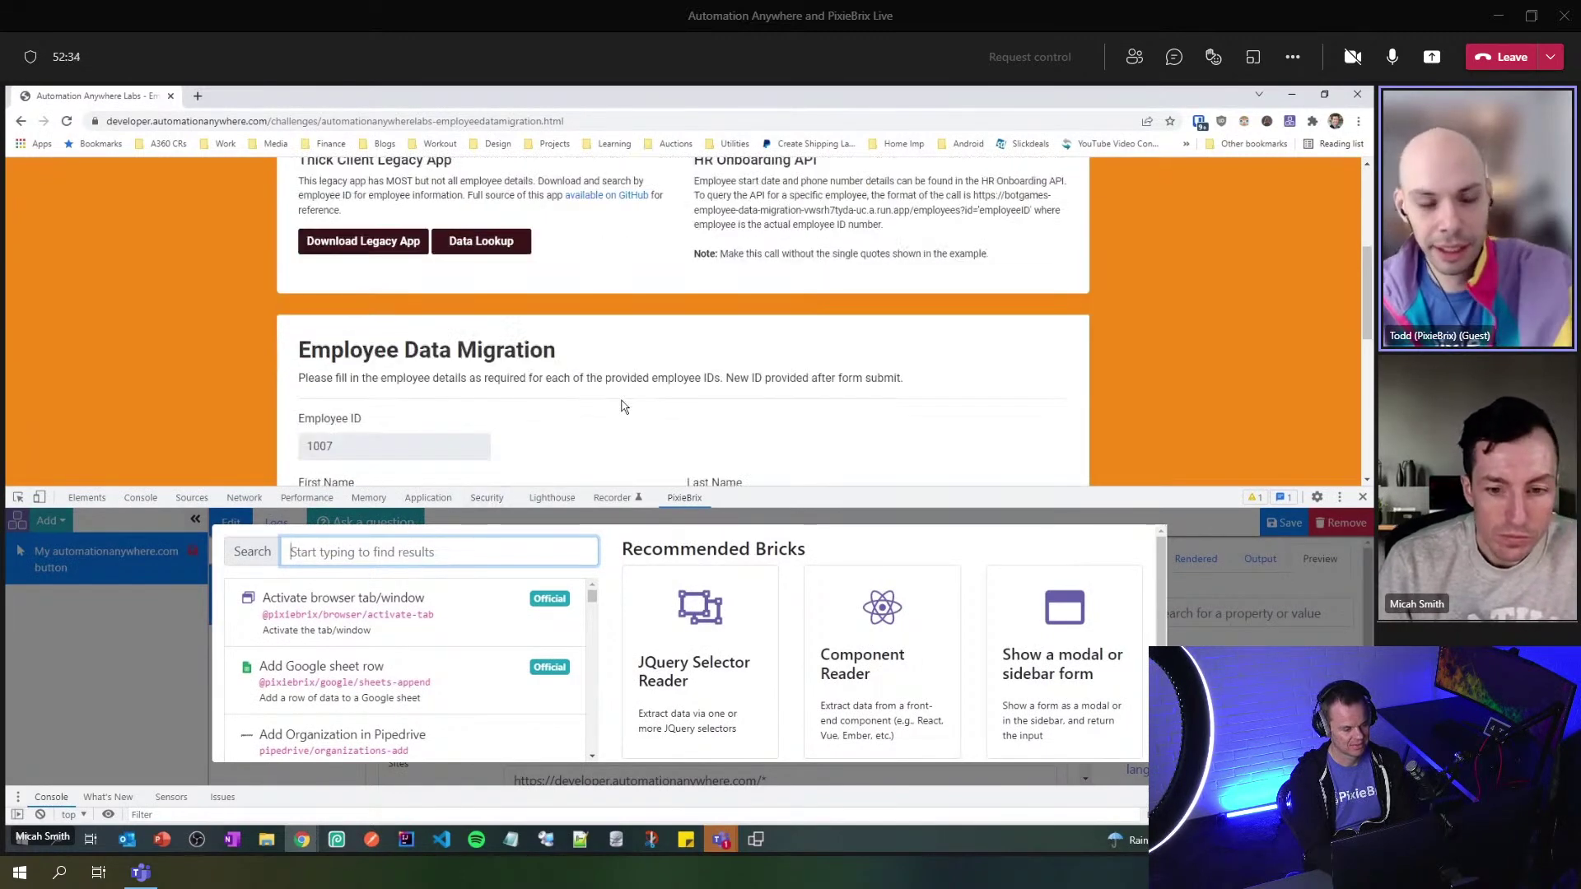
pyautogui.scroll(-1, 623, 406)
pyautogui.scroll(1, 623, 407)
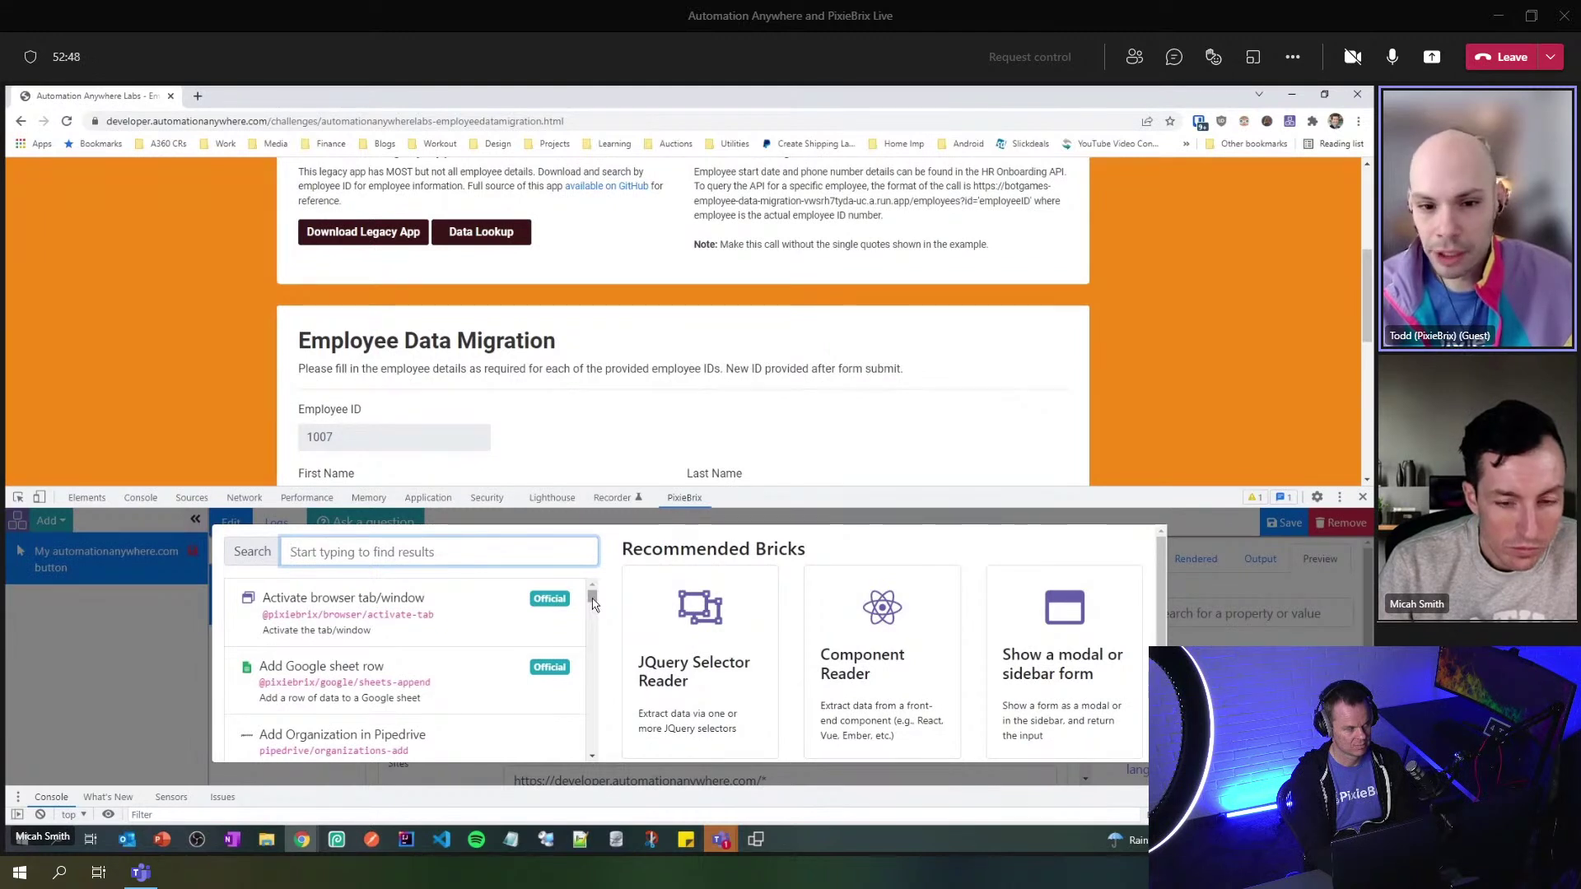
pyautogui.moveTo(592, 603)
pyautogui.mouseDown()
pyautogui.moveTo(589, 631)
pyautogui.moveTo(589, 598)
pyautogui.mouseUp()
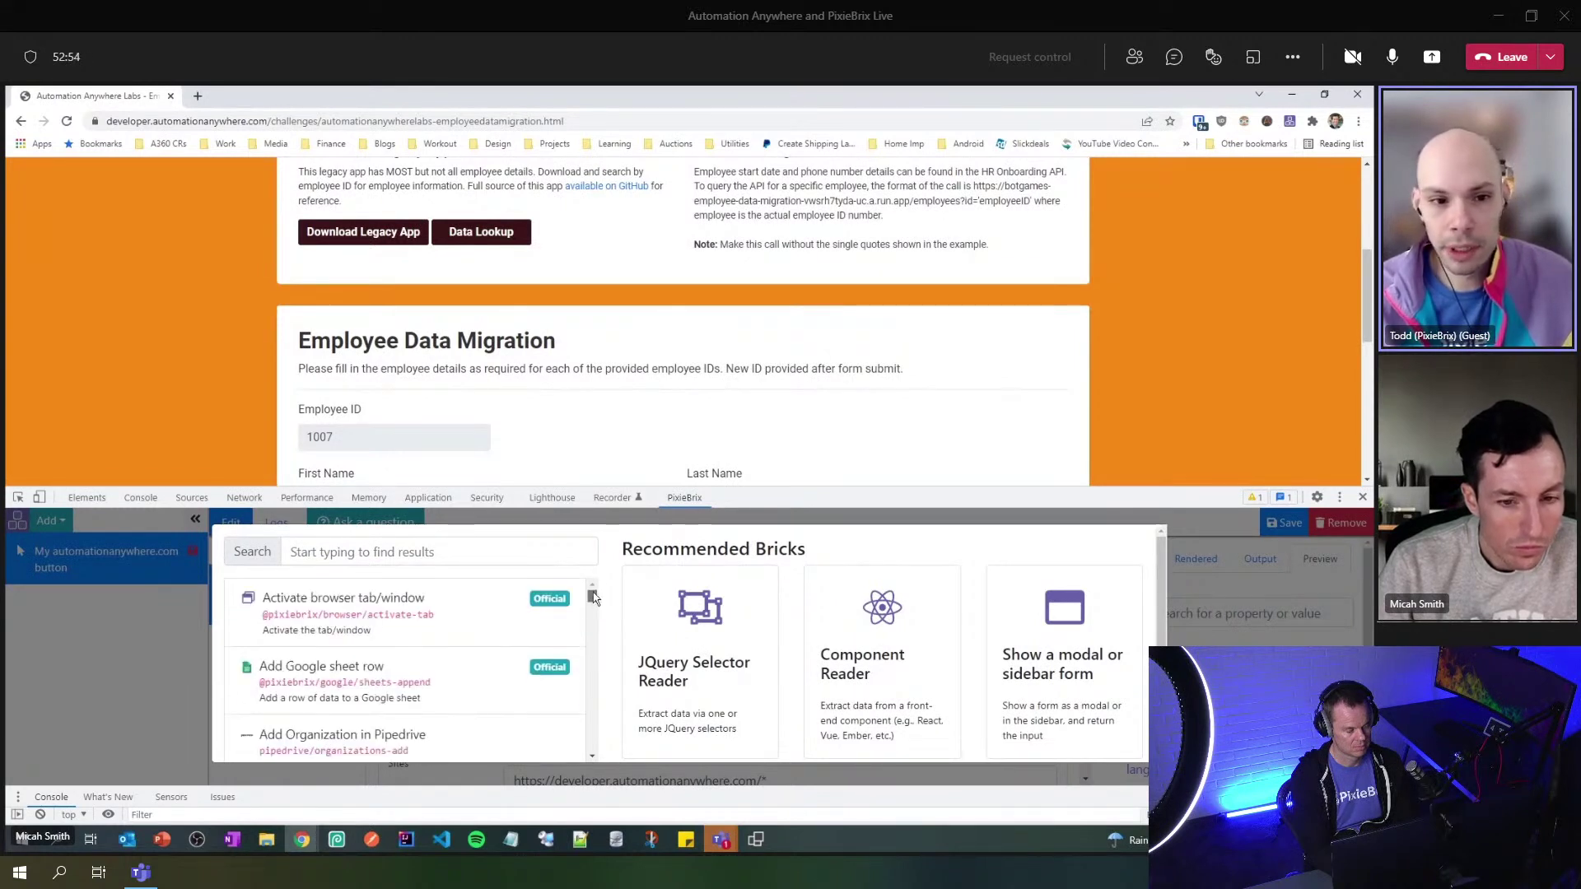
pyautogui.click(488, 556)
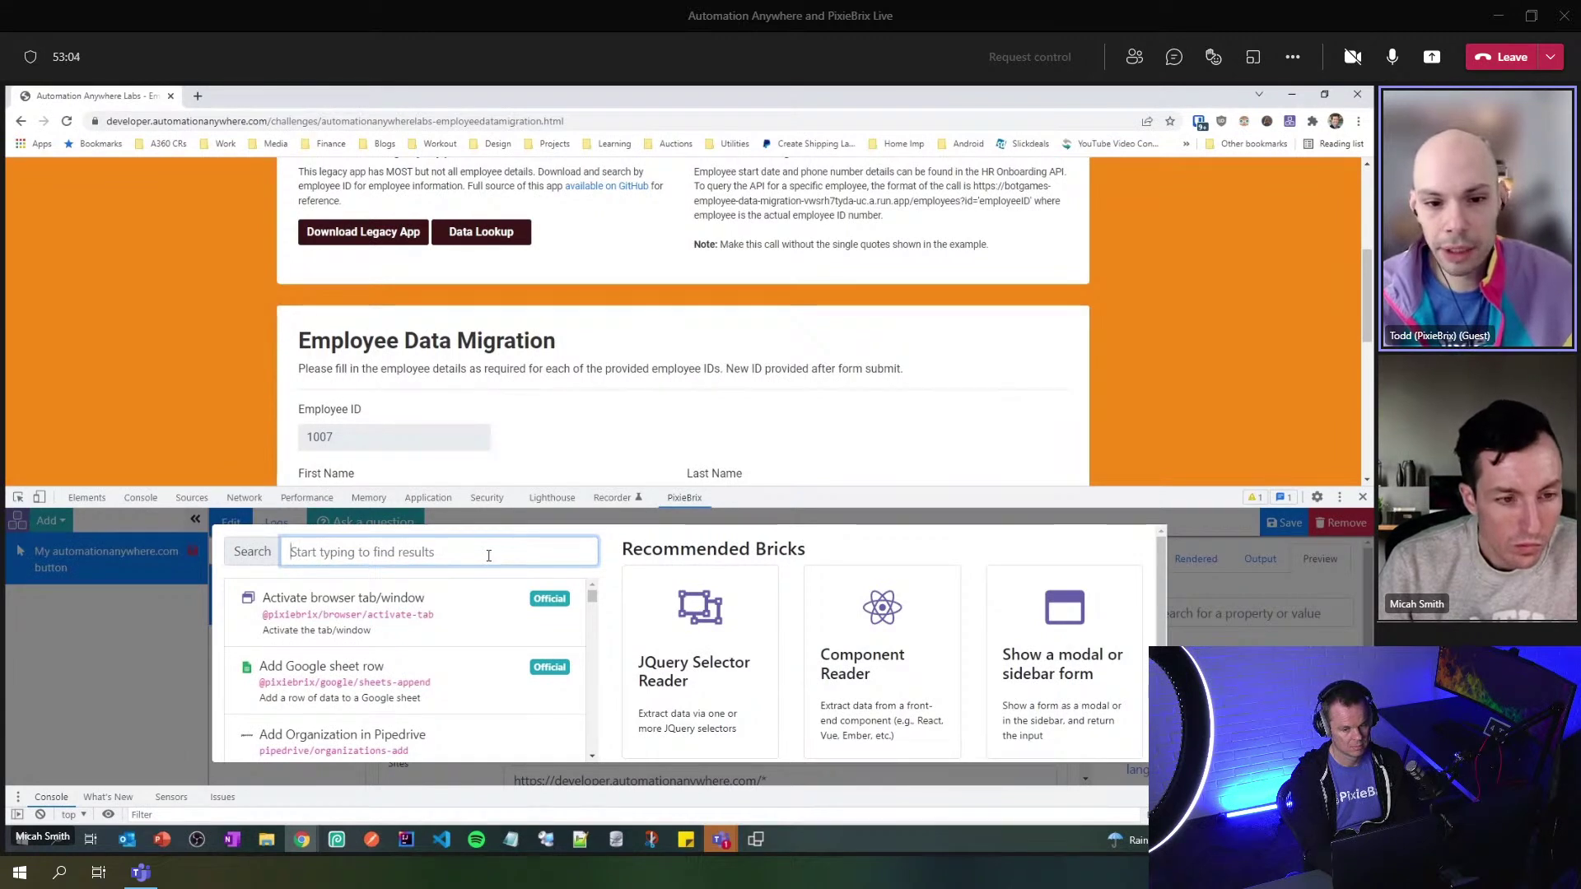
pyautogui.click(698, 670)
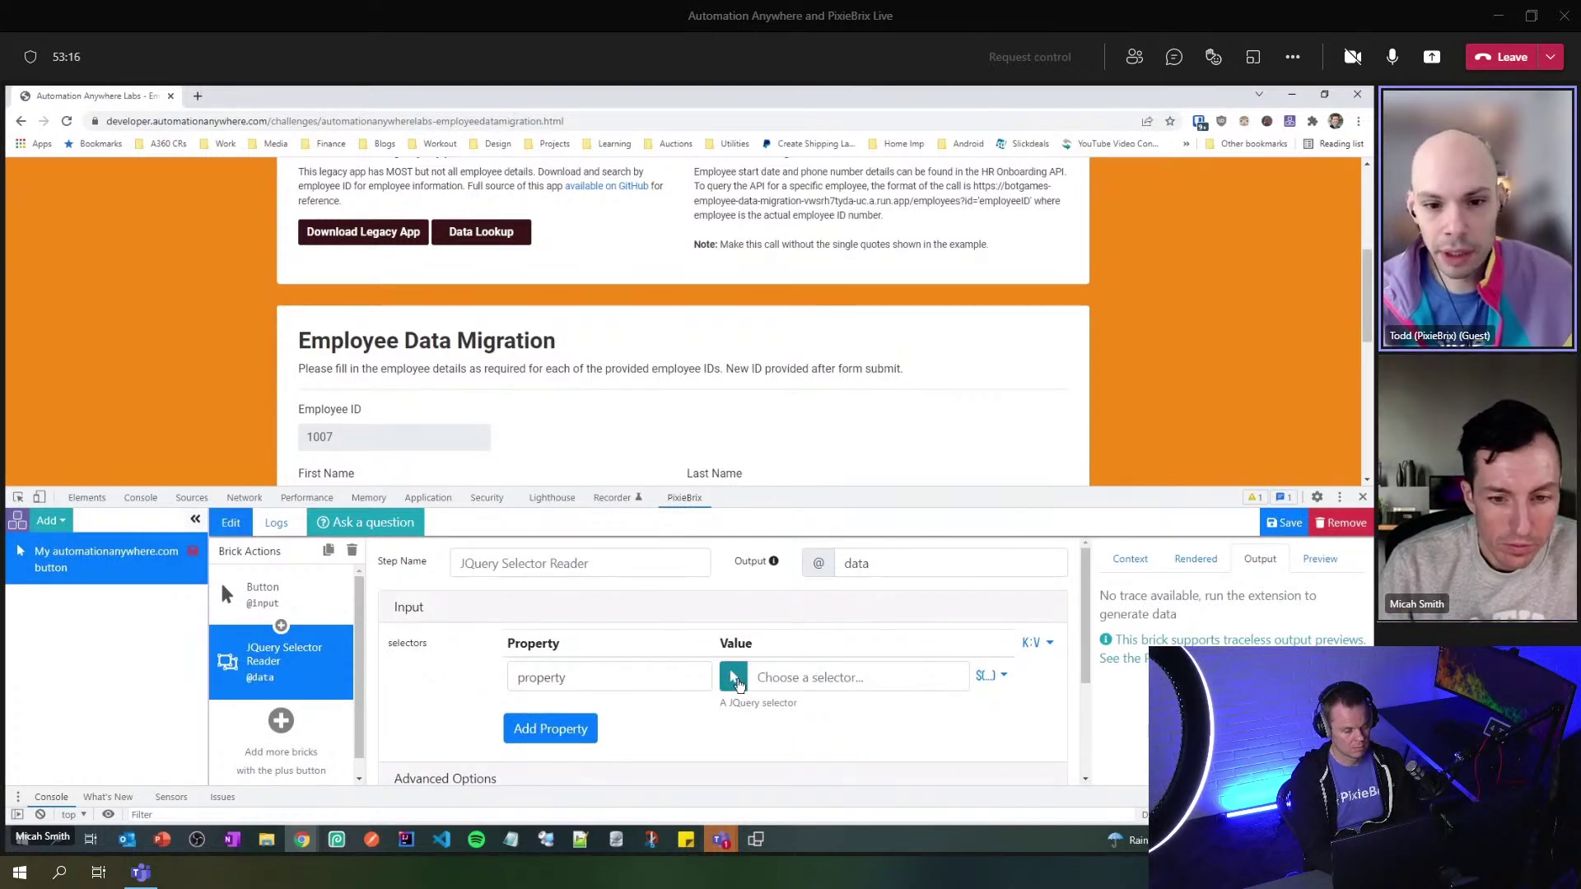
# - Pick the page's Employee ID field as the JQuery Selector Reader's selector, giving [readonly]
pyautogui.click(735, 679)
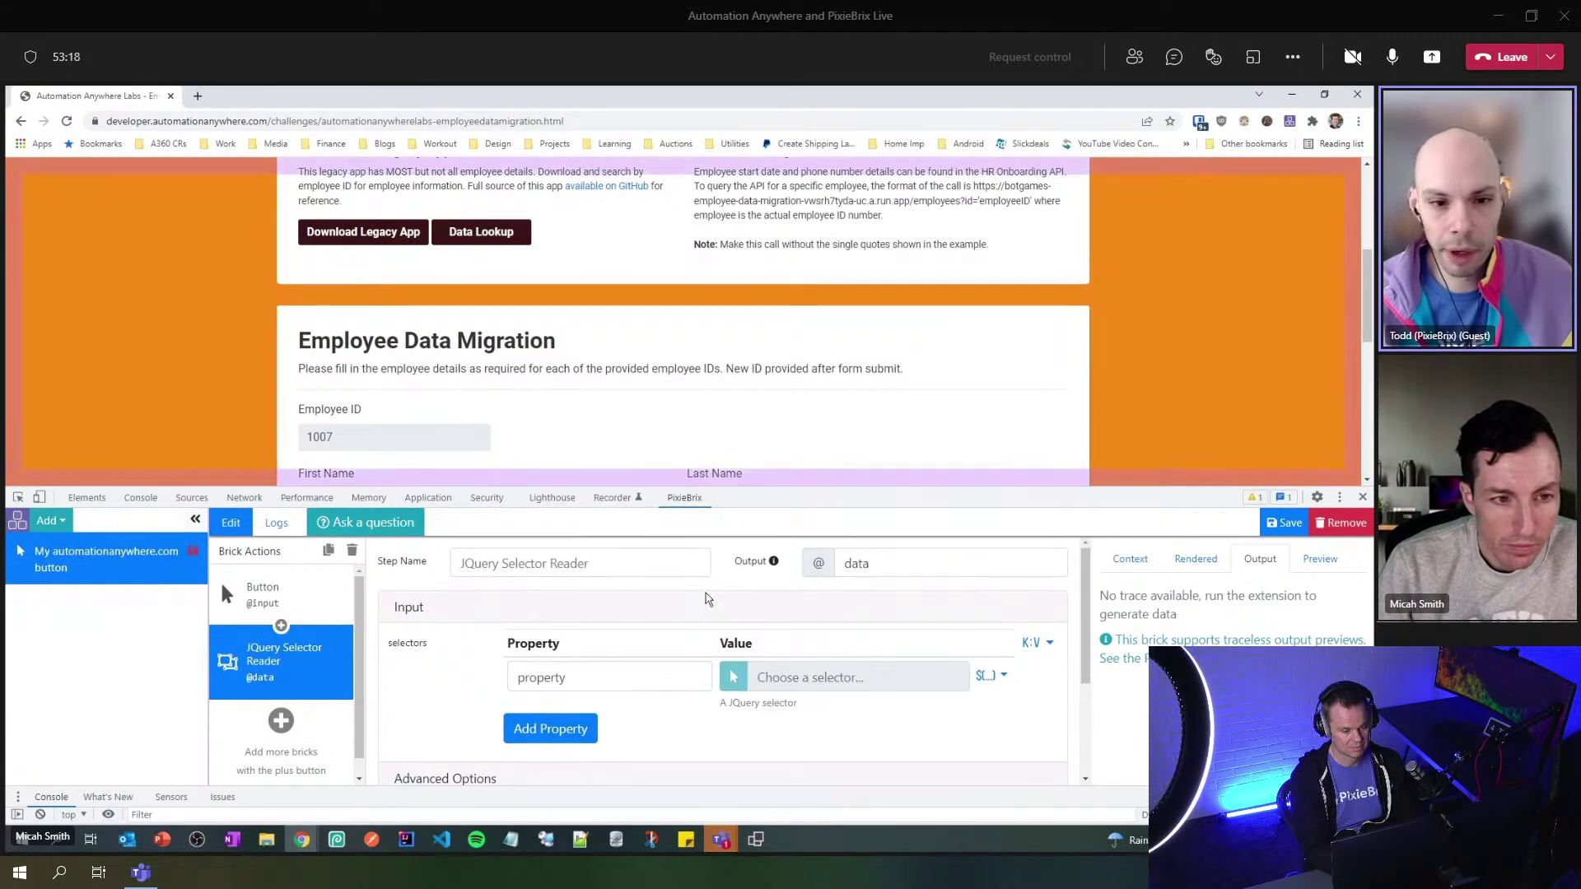
pyautogui.scroll(-1, 582, 409)
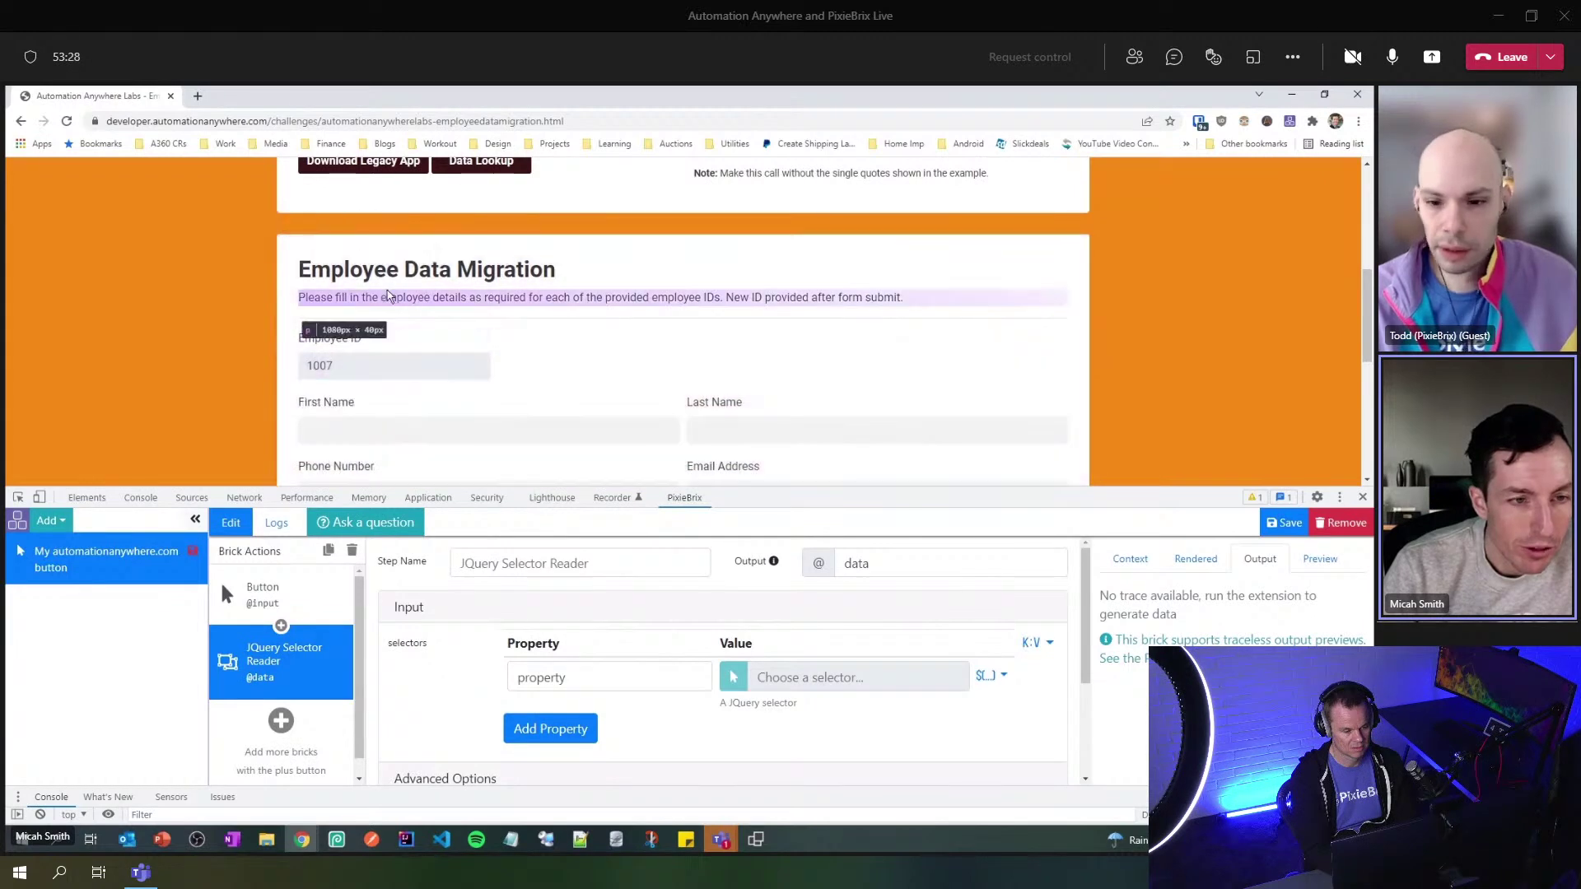
pyautogui.click(396, 367)
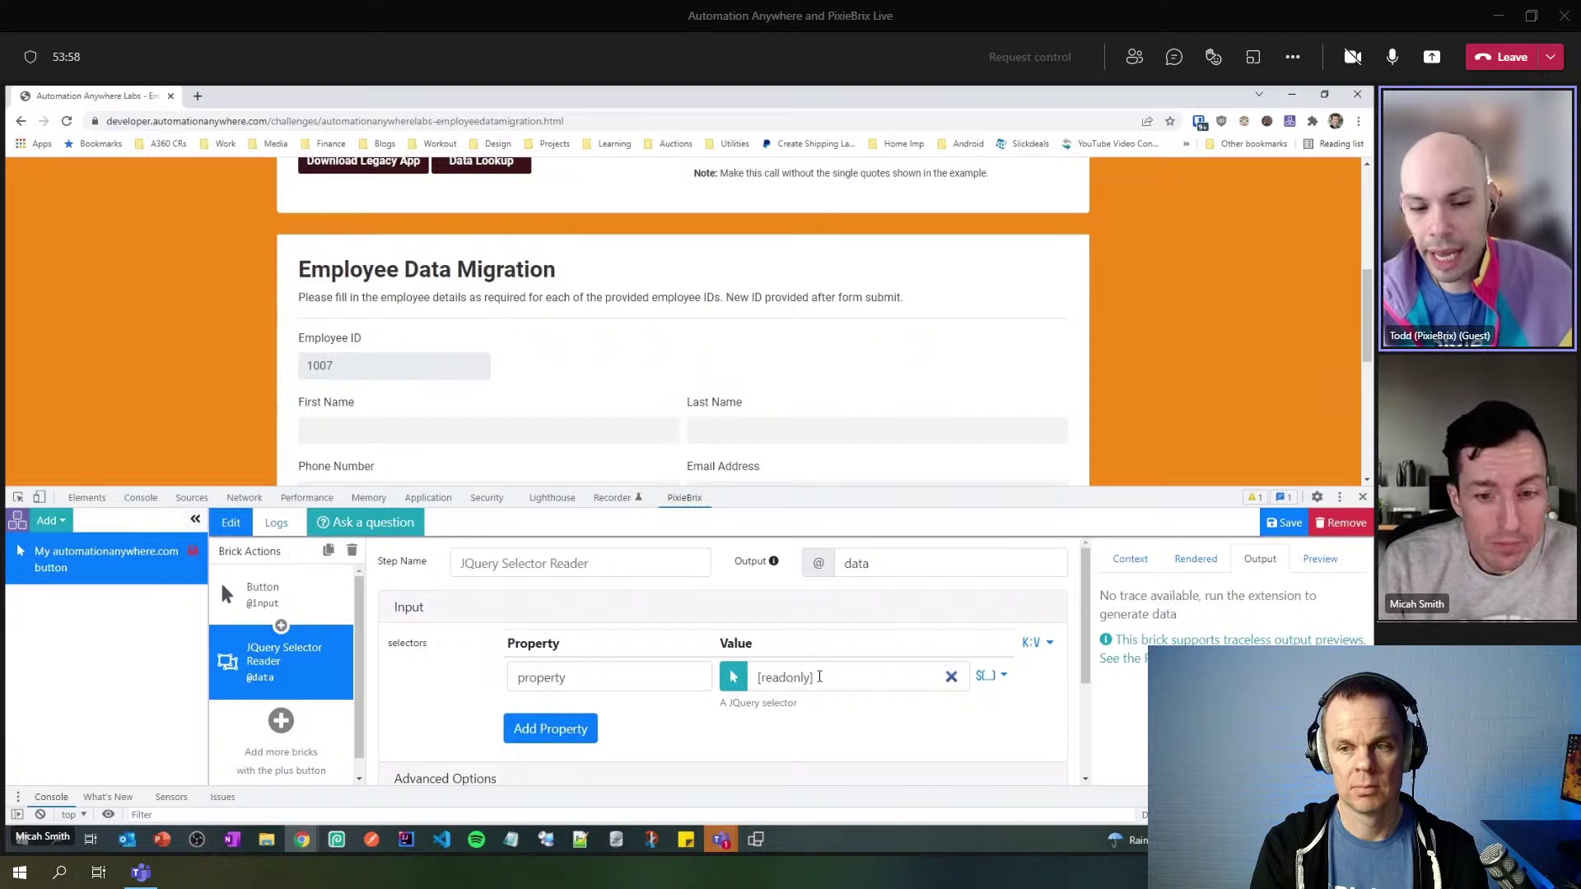
# - Replace the [readonly] selector with the alternative #employeeID
pyautogui.click(811, 677)
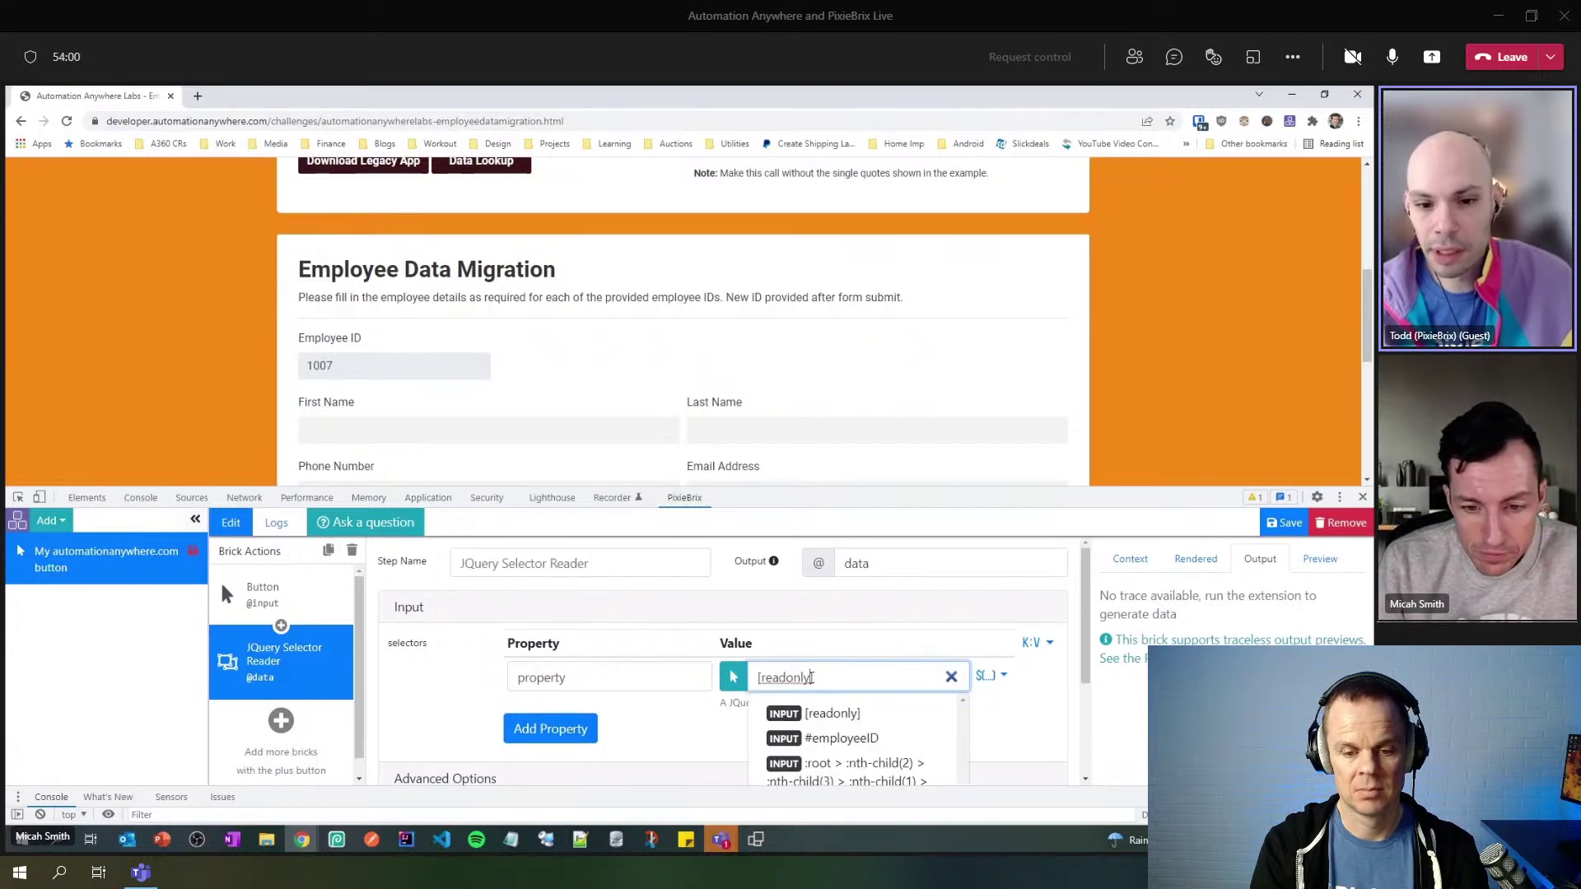
pyautogui.scroll(-1, 811, 677)
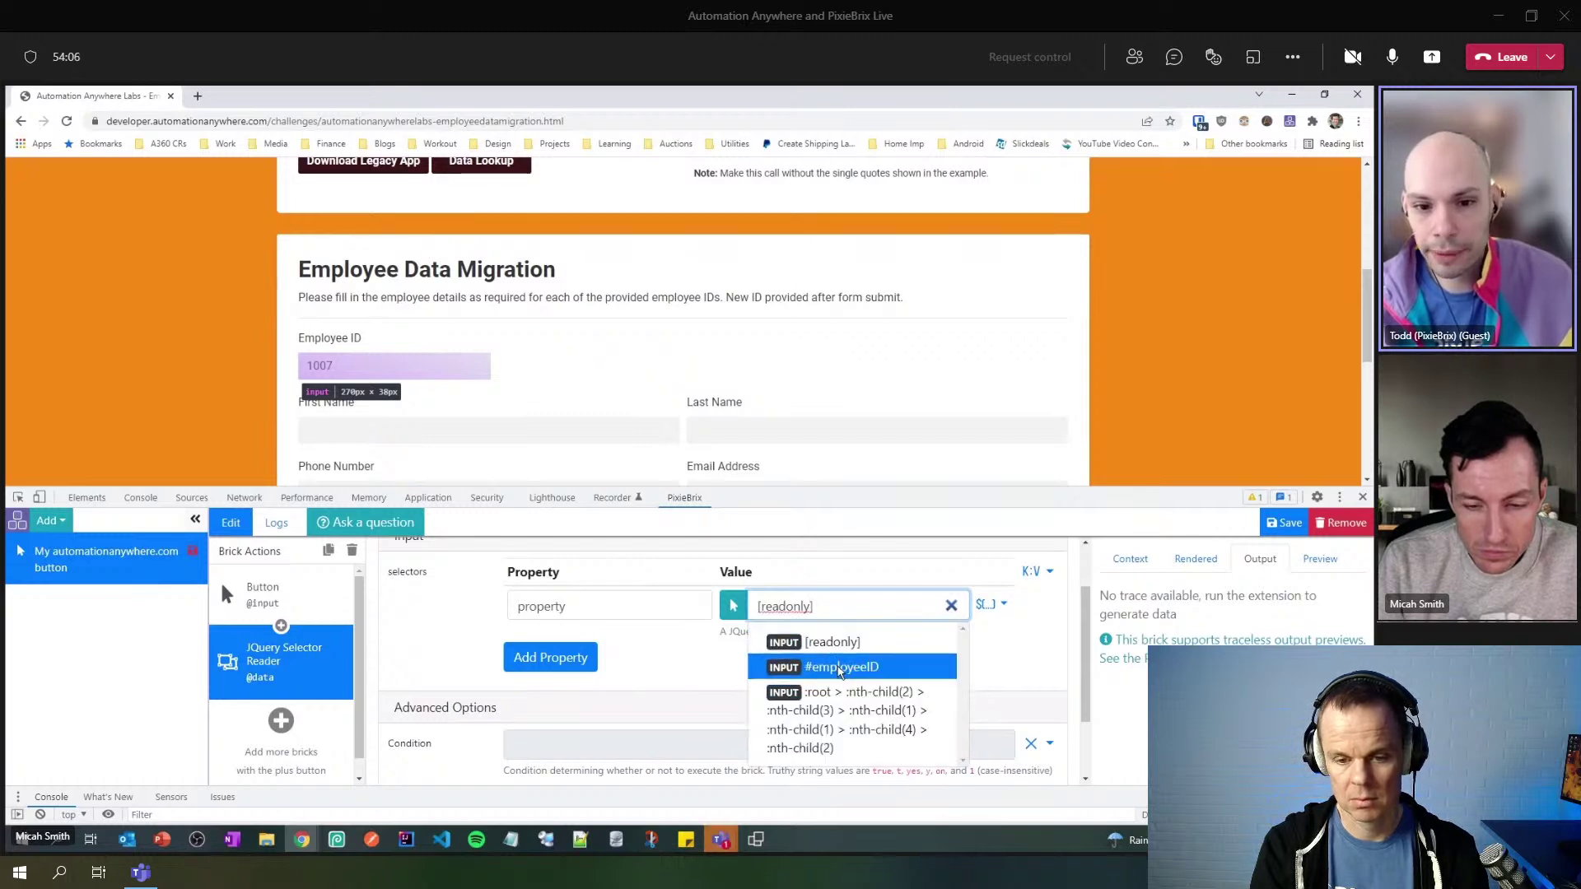
pyautogui.click(905, 673)
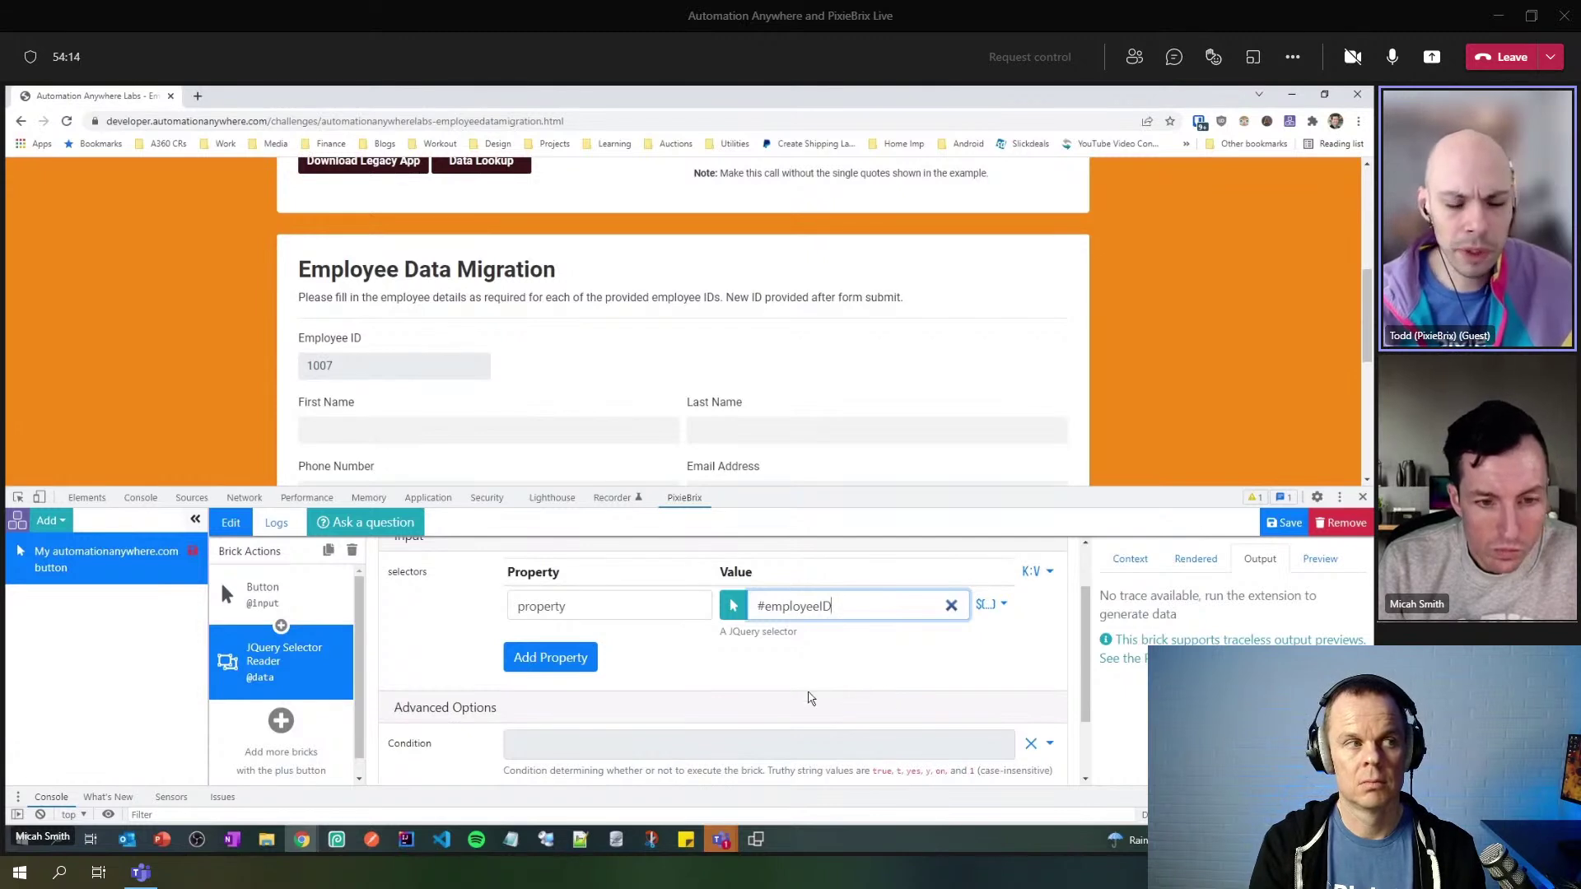
pyautogui.scroll(1, 809, 698)
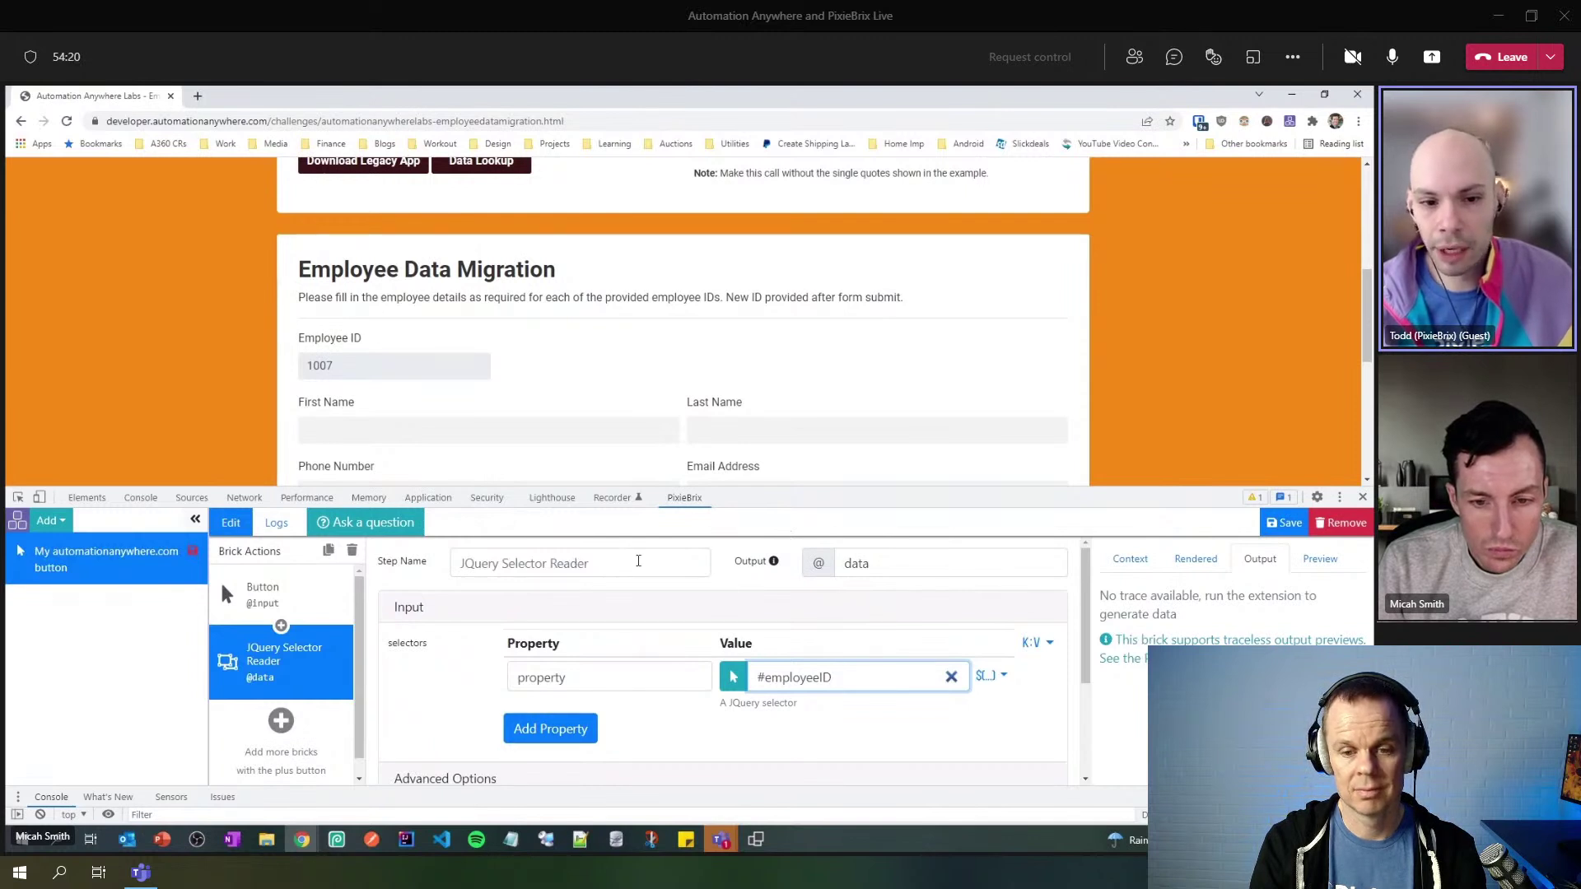
pyautogui.click(570, 565)
# - Rename the selector's property to EmployeeID
pyautogui.click(565, 677)
pyautogui.doubleClick(565, 677)
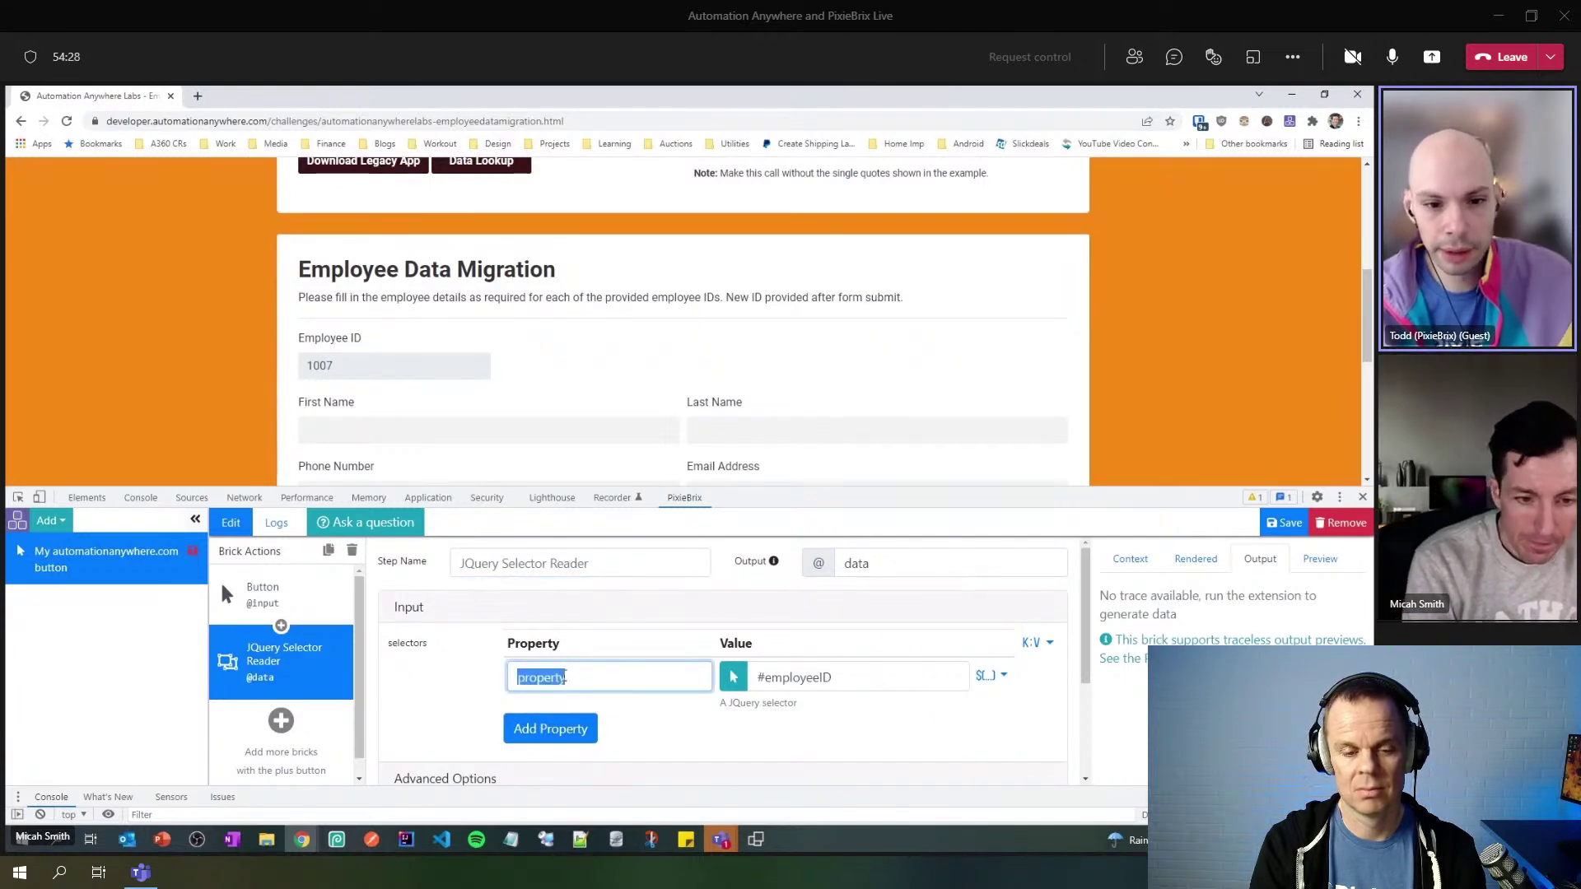
pyautogui.write('em')
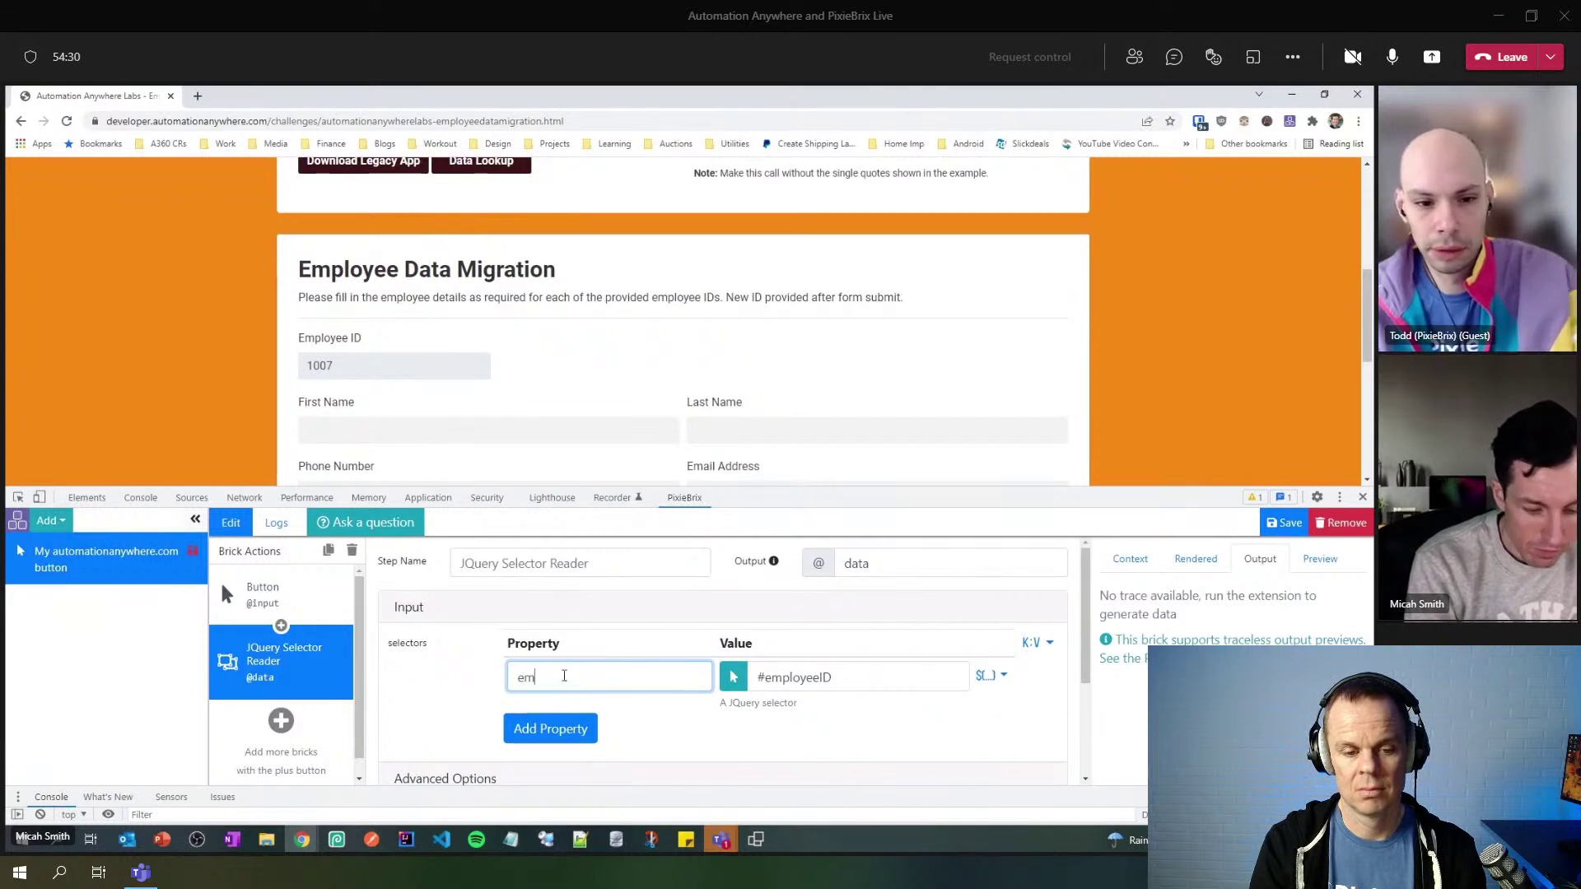
pyautogui.press('BackSpace')
pyautogui.write('Employee')
pyautogui.press('BackSpace')
pyautogui.write('ID')
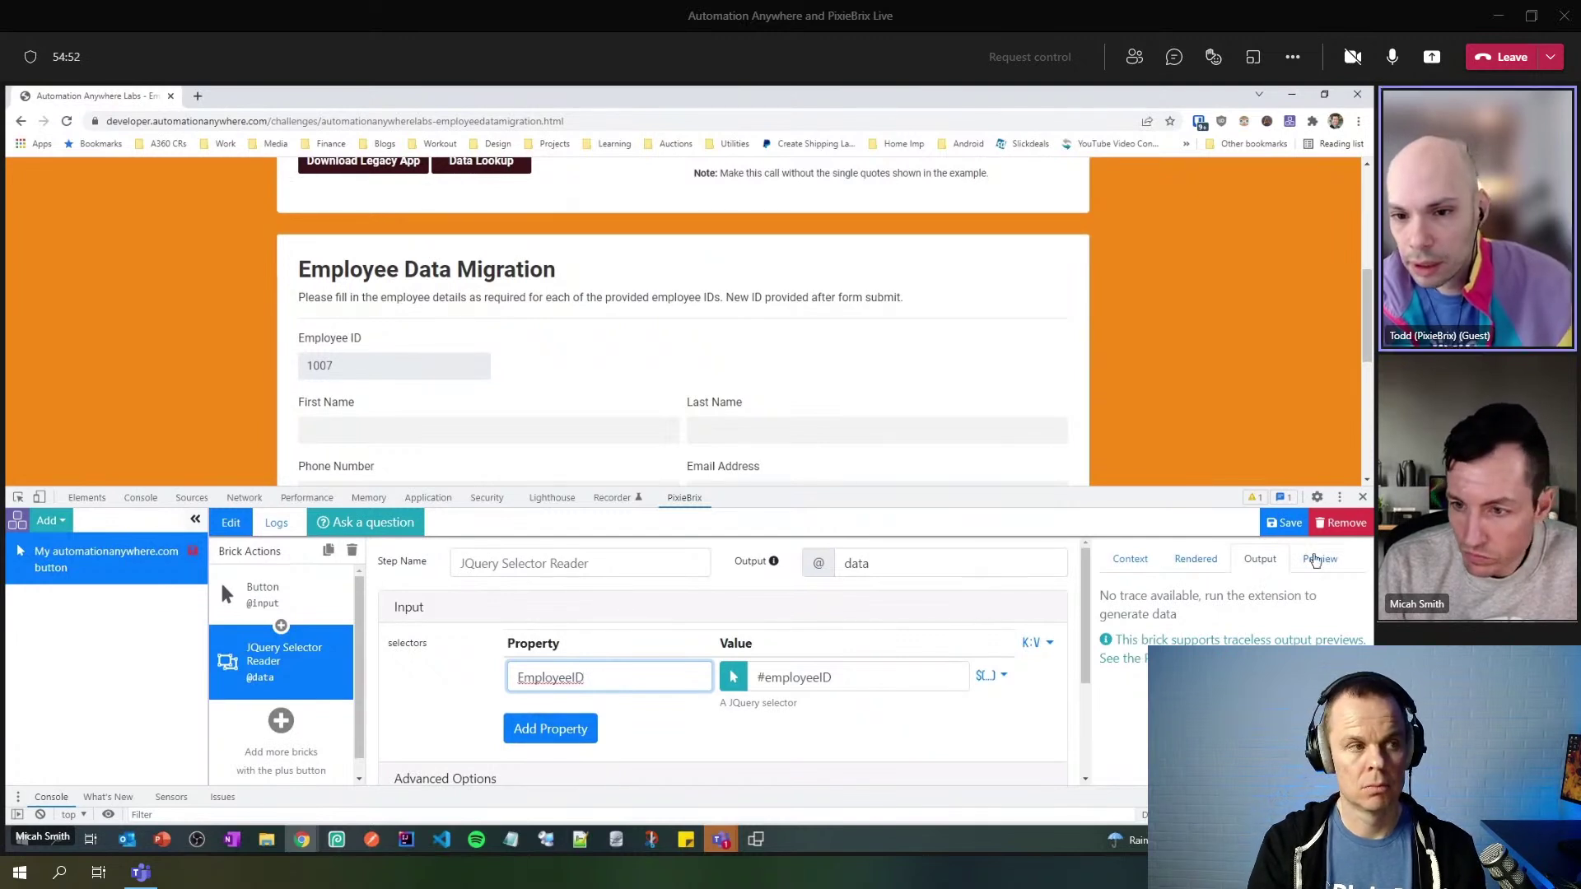
# - Preview the reader's output, copy the path to EmployeeID (1007), and enlarge the editor panel
pyautogui.click(1320, 562)
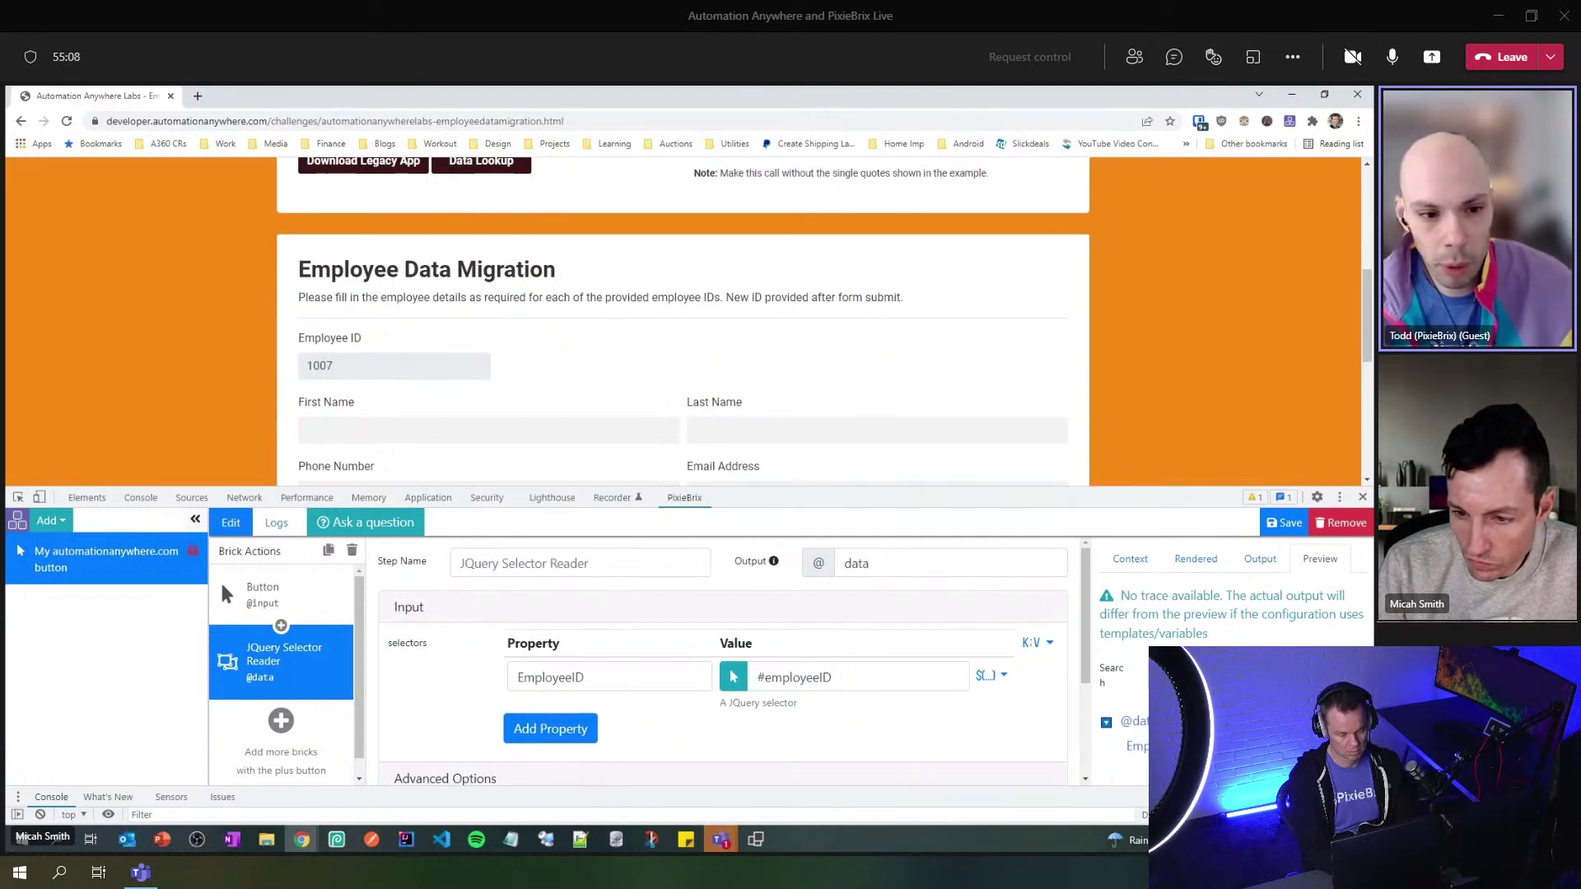
pyautogui.click(818, 559)
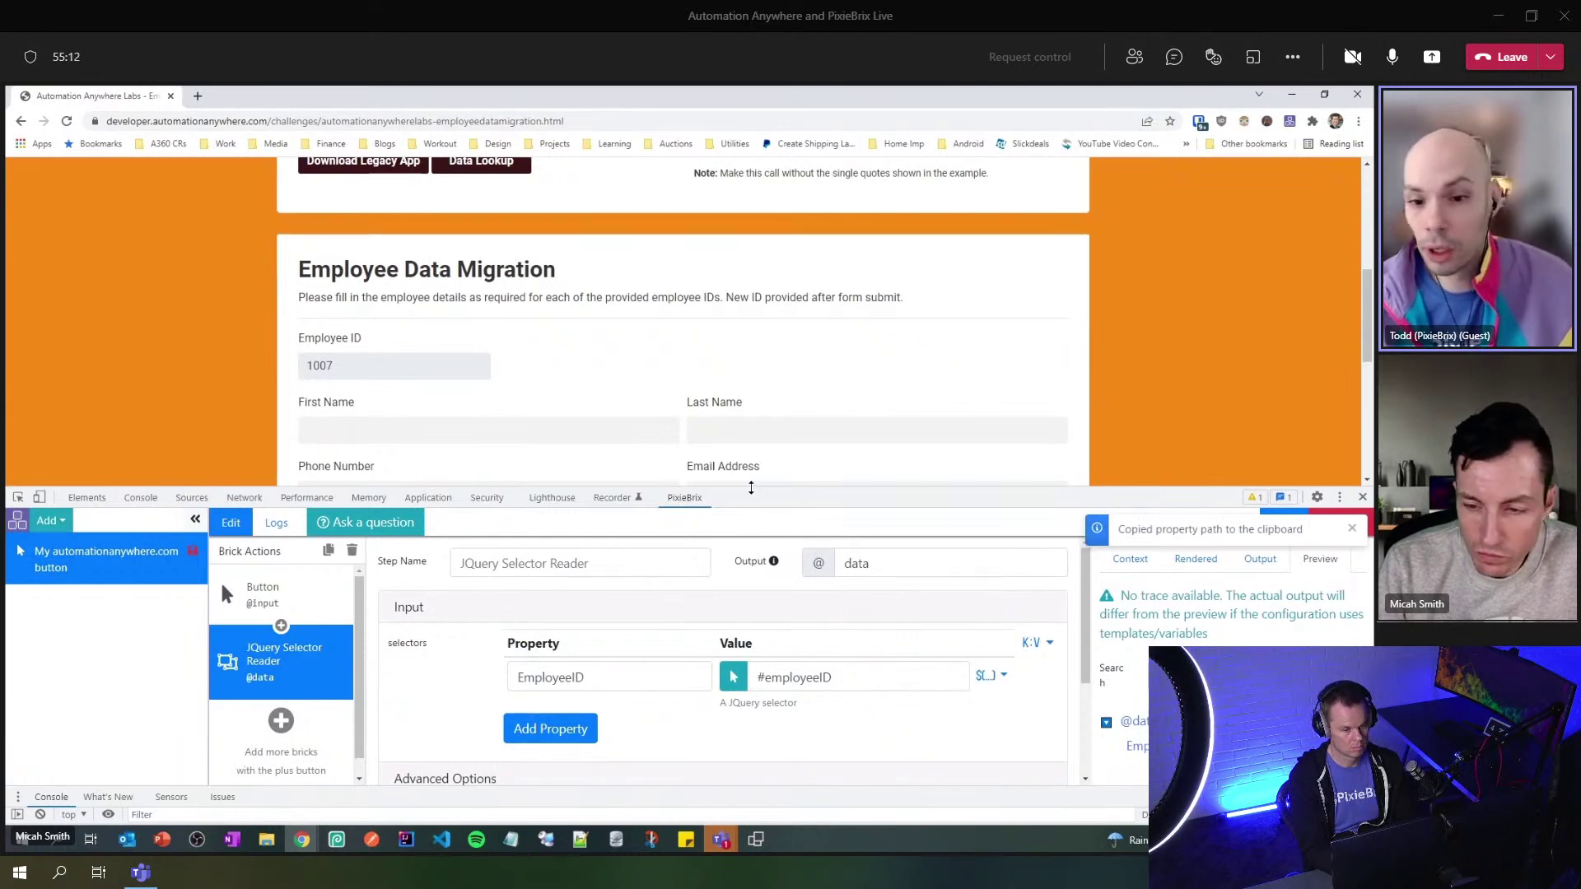
pyautogui.moveTo(751, 487); pyautogui.dragTo(722, 295)
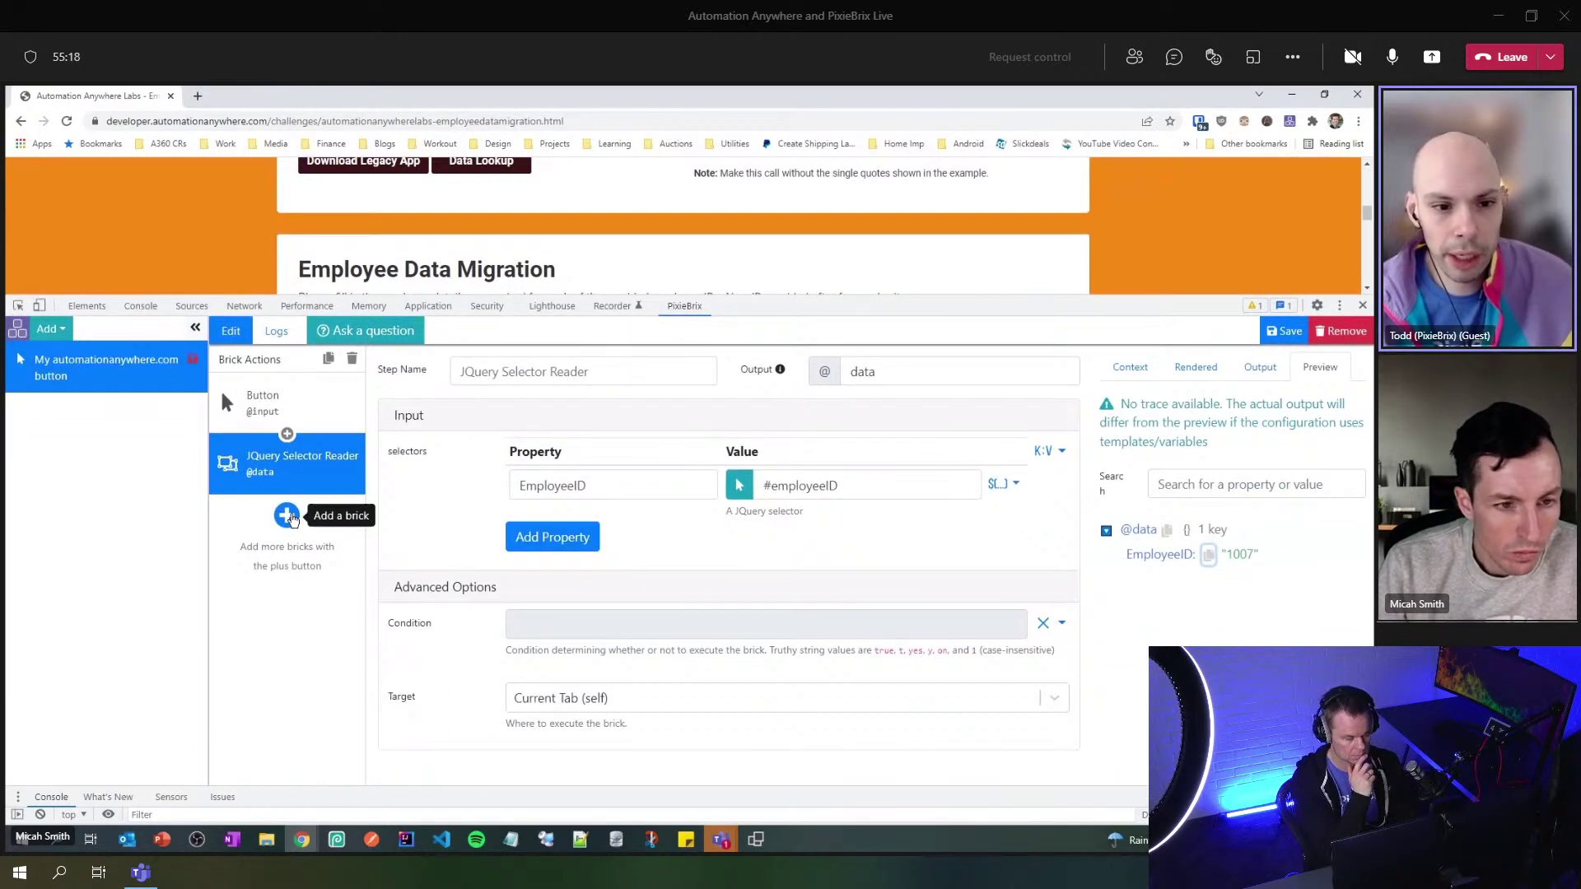
pyautogui.click(287, 515)
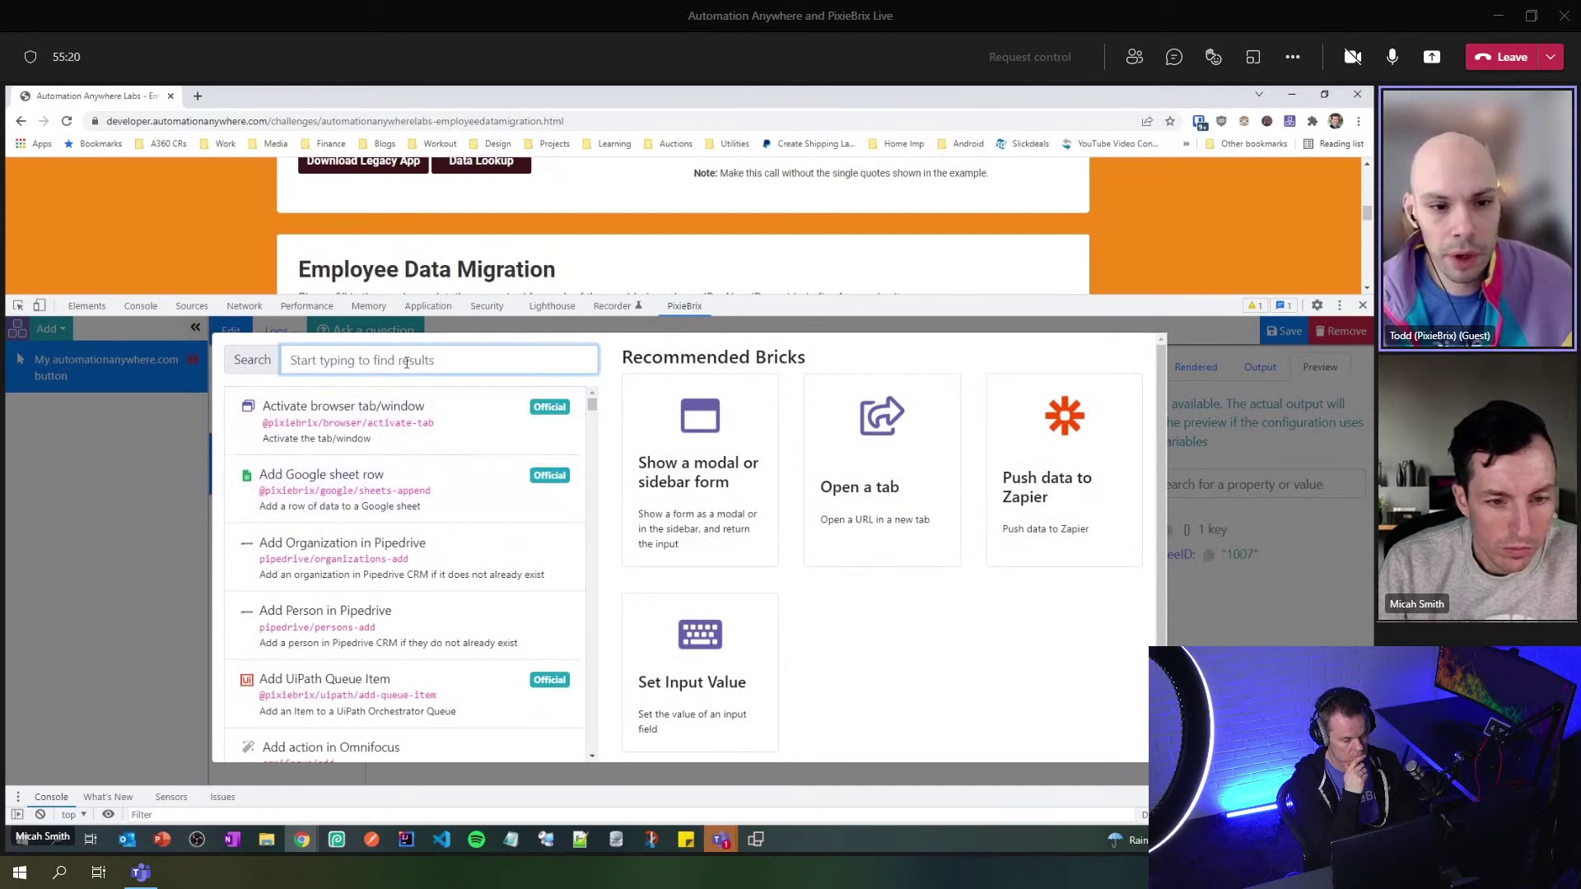
pyautogui.write('Au')
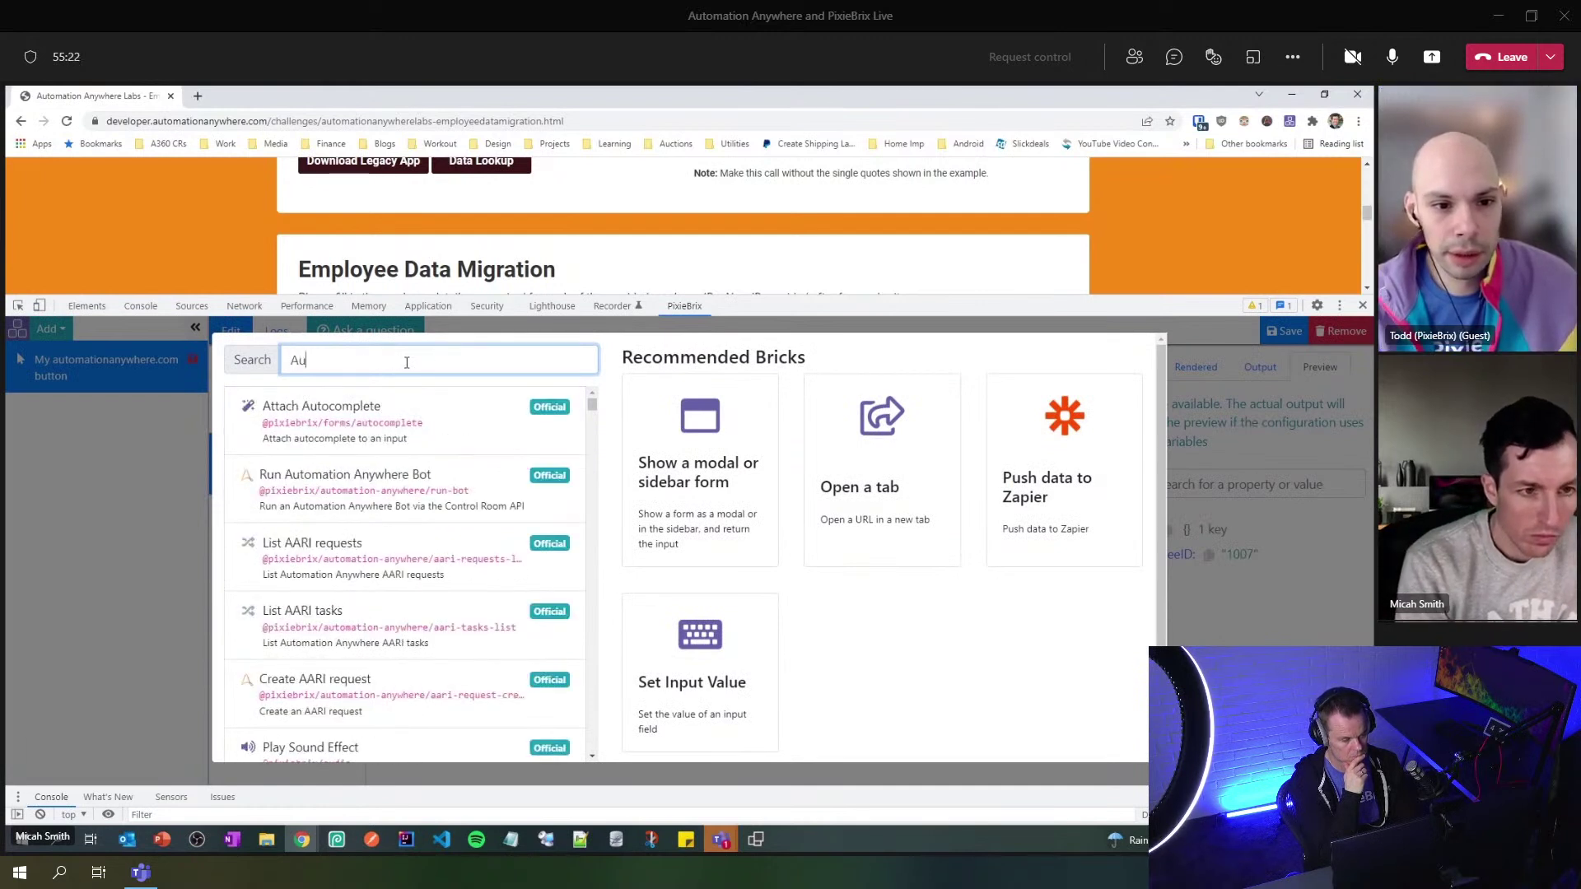
pyautogui.write('tomation')
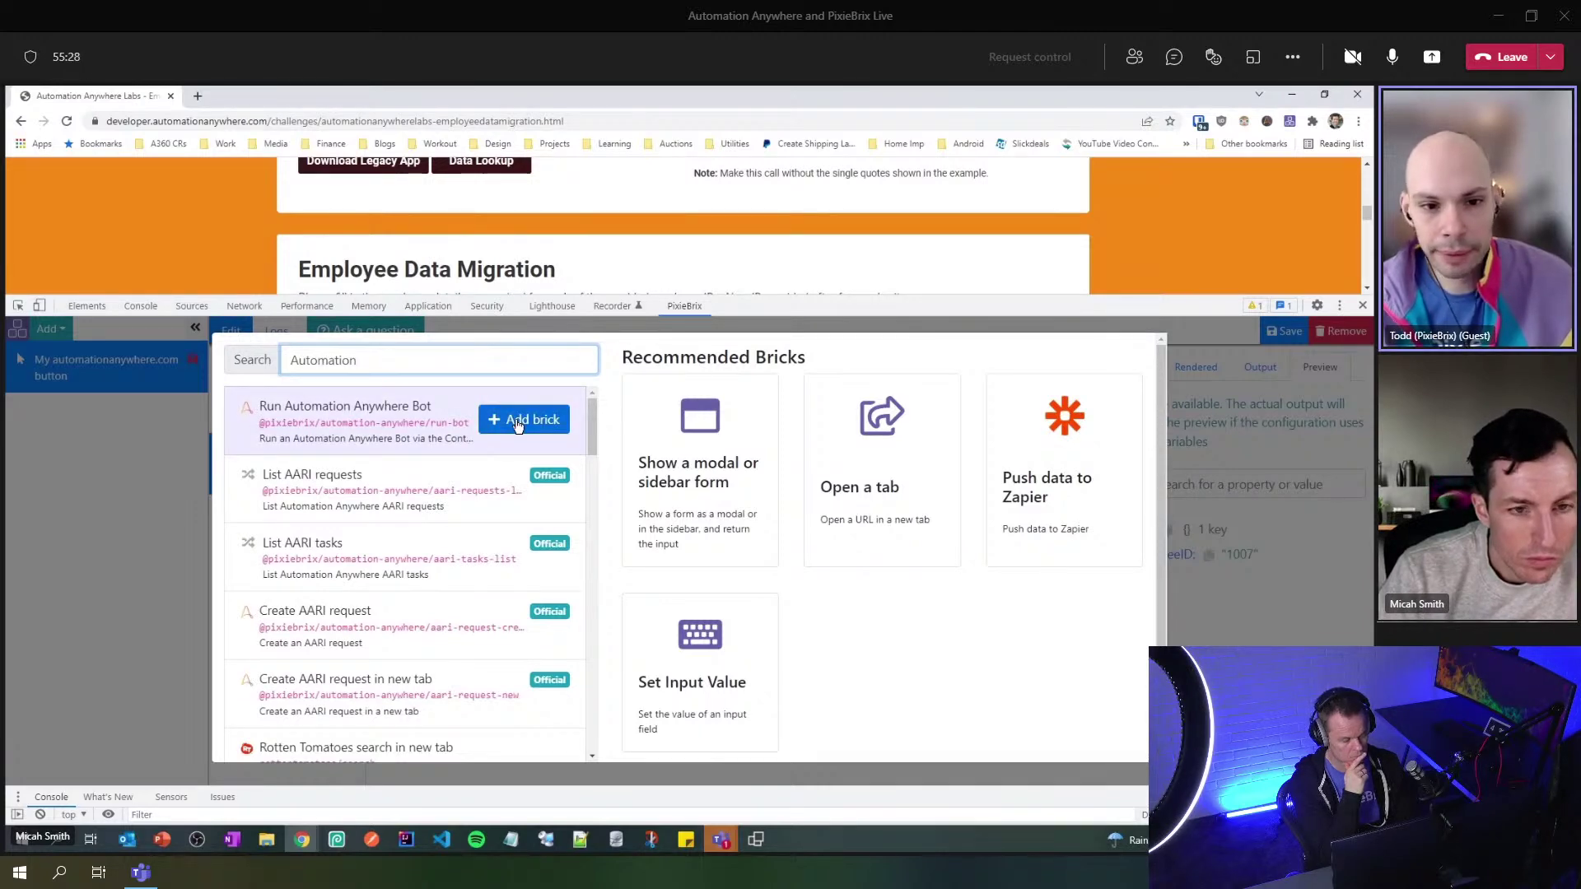
pyautogui.click(517, 423)
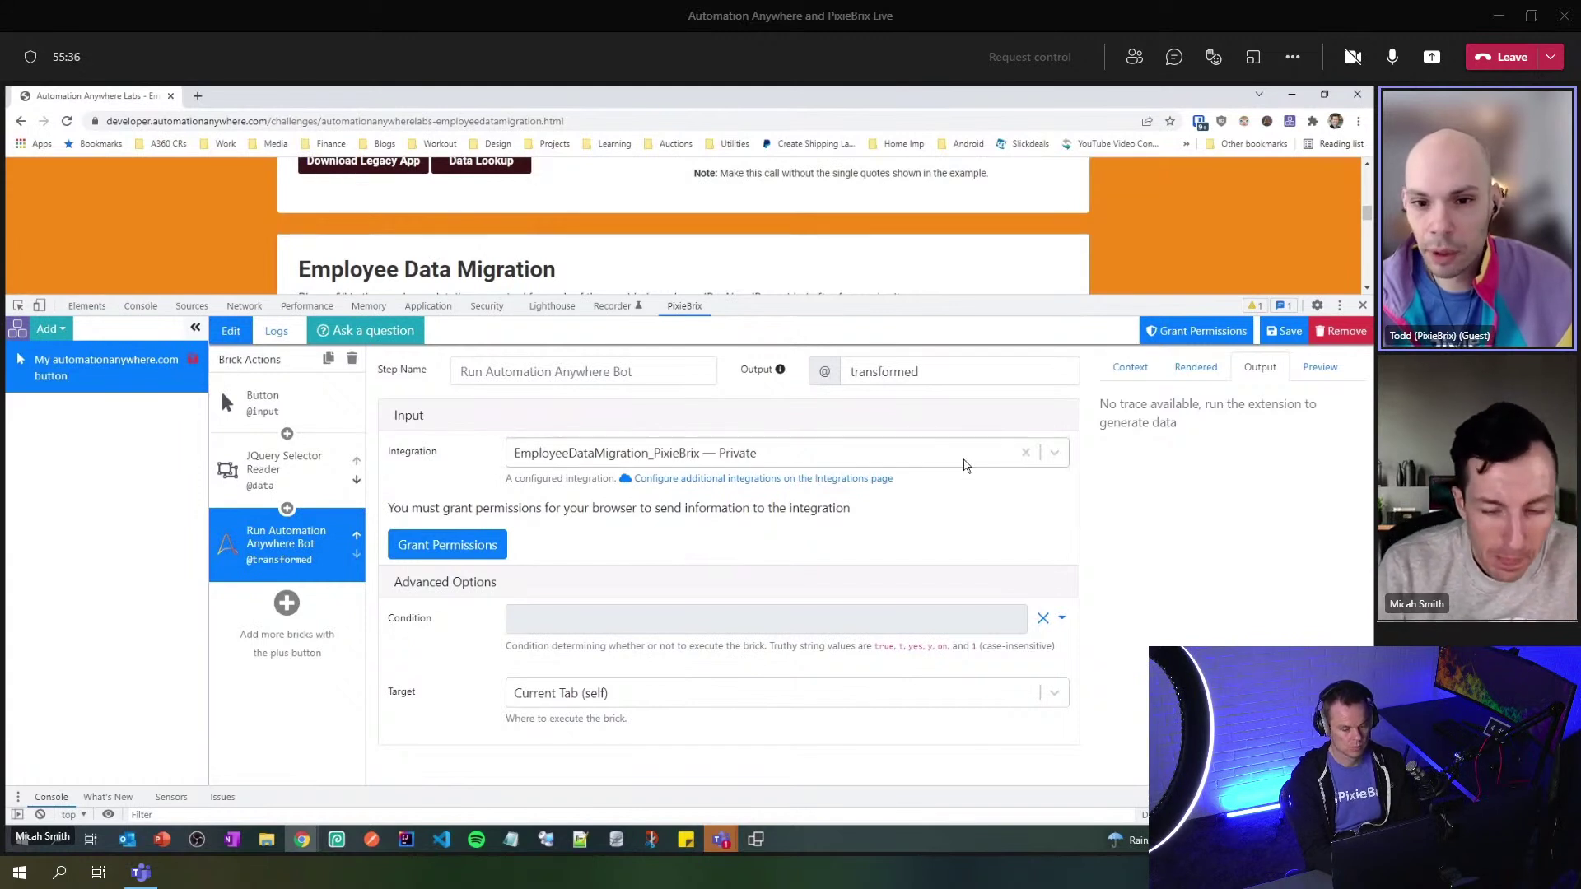
# - Keep the EmployeeDataMigration_PixieBrix integration and allow browser permissions for the Control Room site
pyautogui.click(1054, 456)
pyautogui.click(1055, 455)
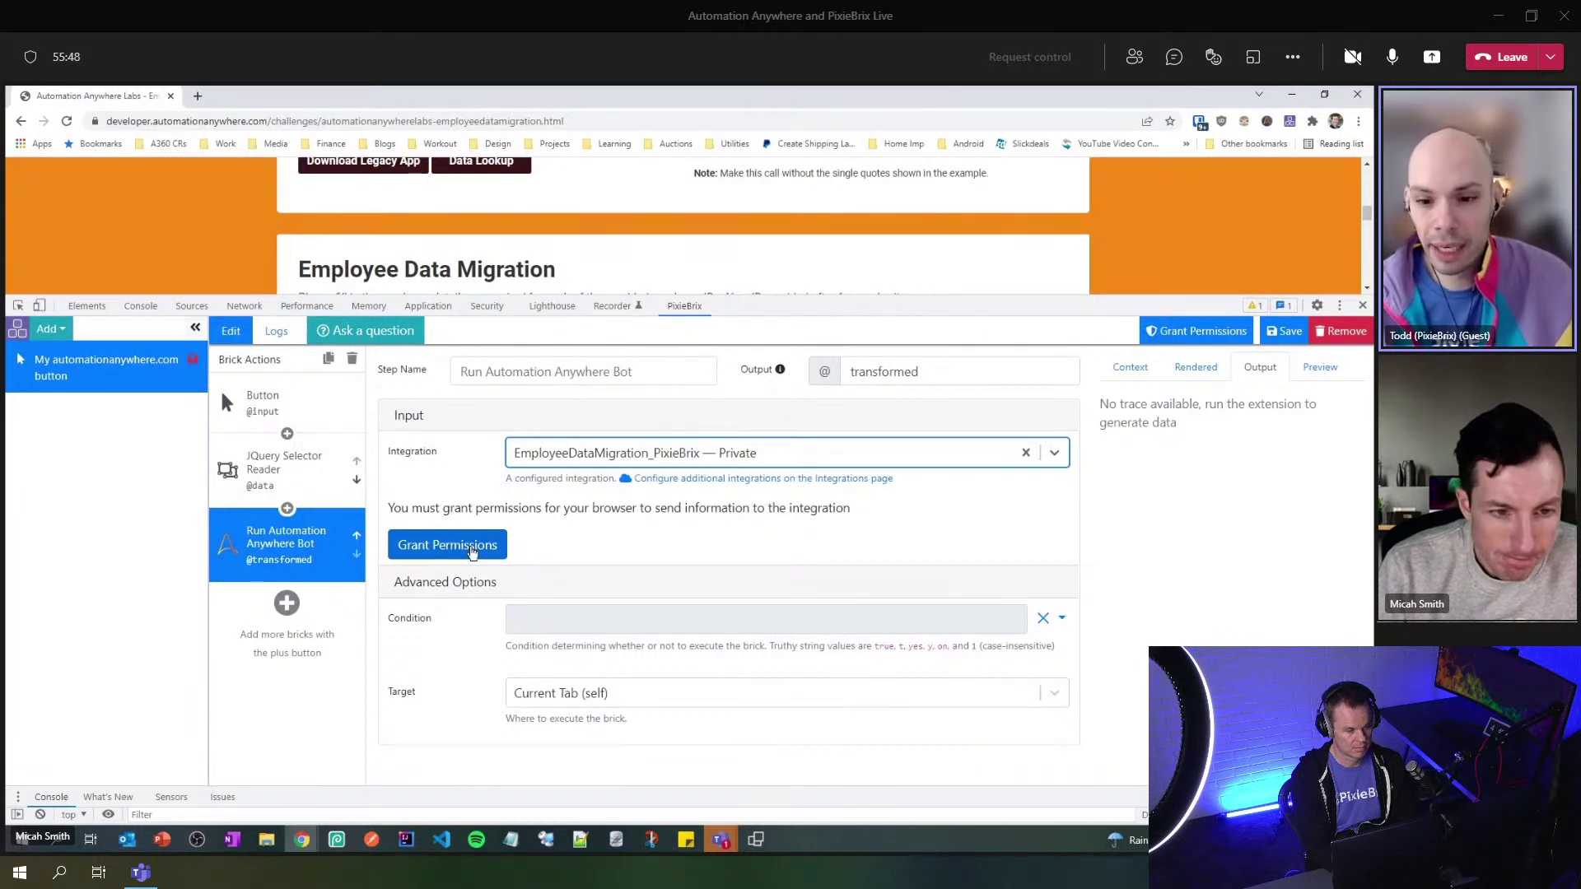
pyautogui.click(472, 548)
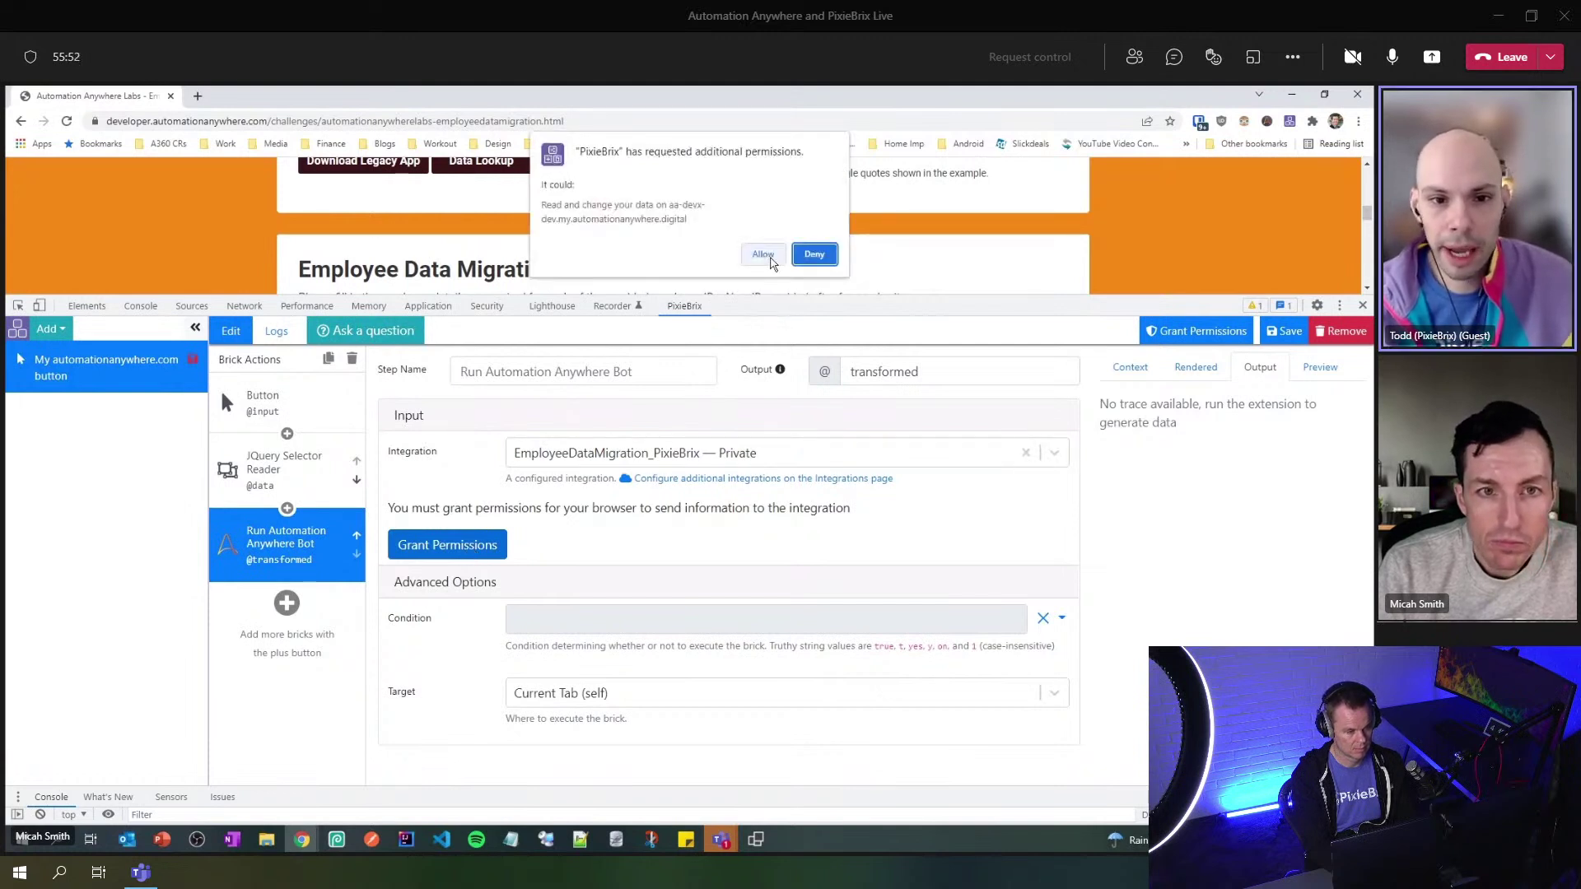
pyautogui.click(765, 255)
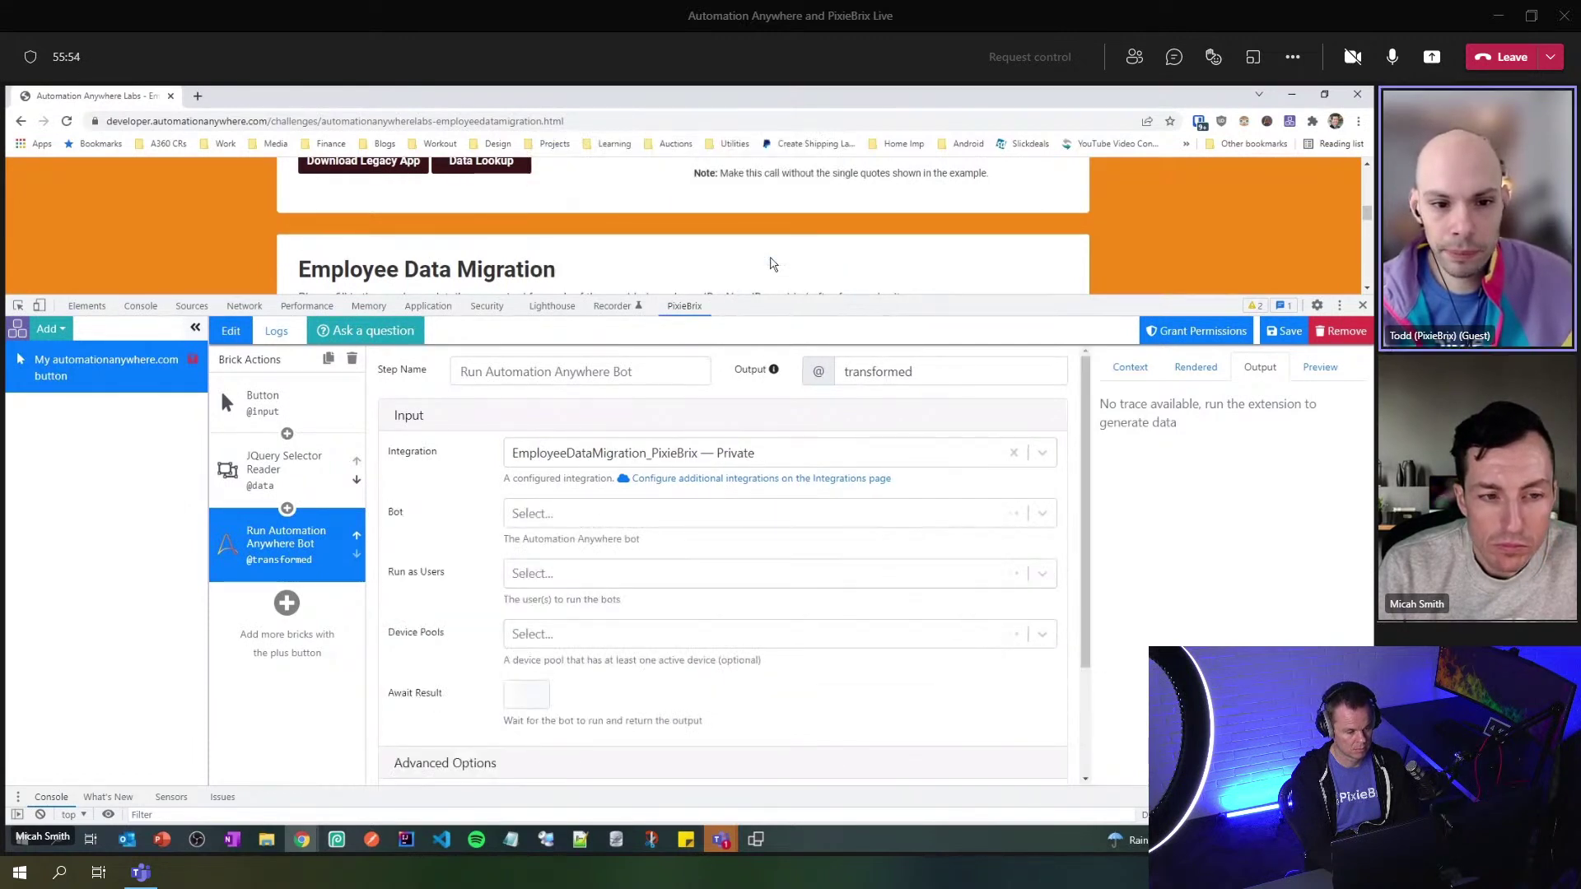
# - Set the bot to PixieBrixDemo_EmployeeDataMigration, with a chosen run-as user and device pool
pyautogui.click(1043, 514)
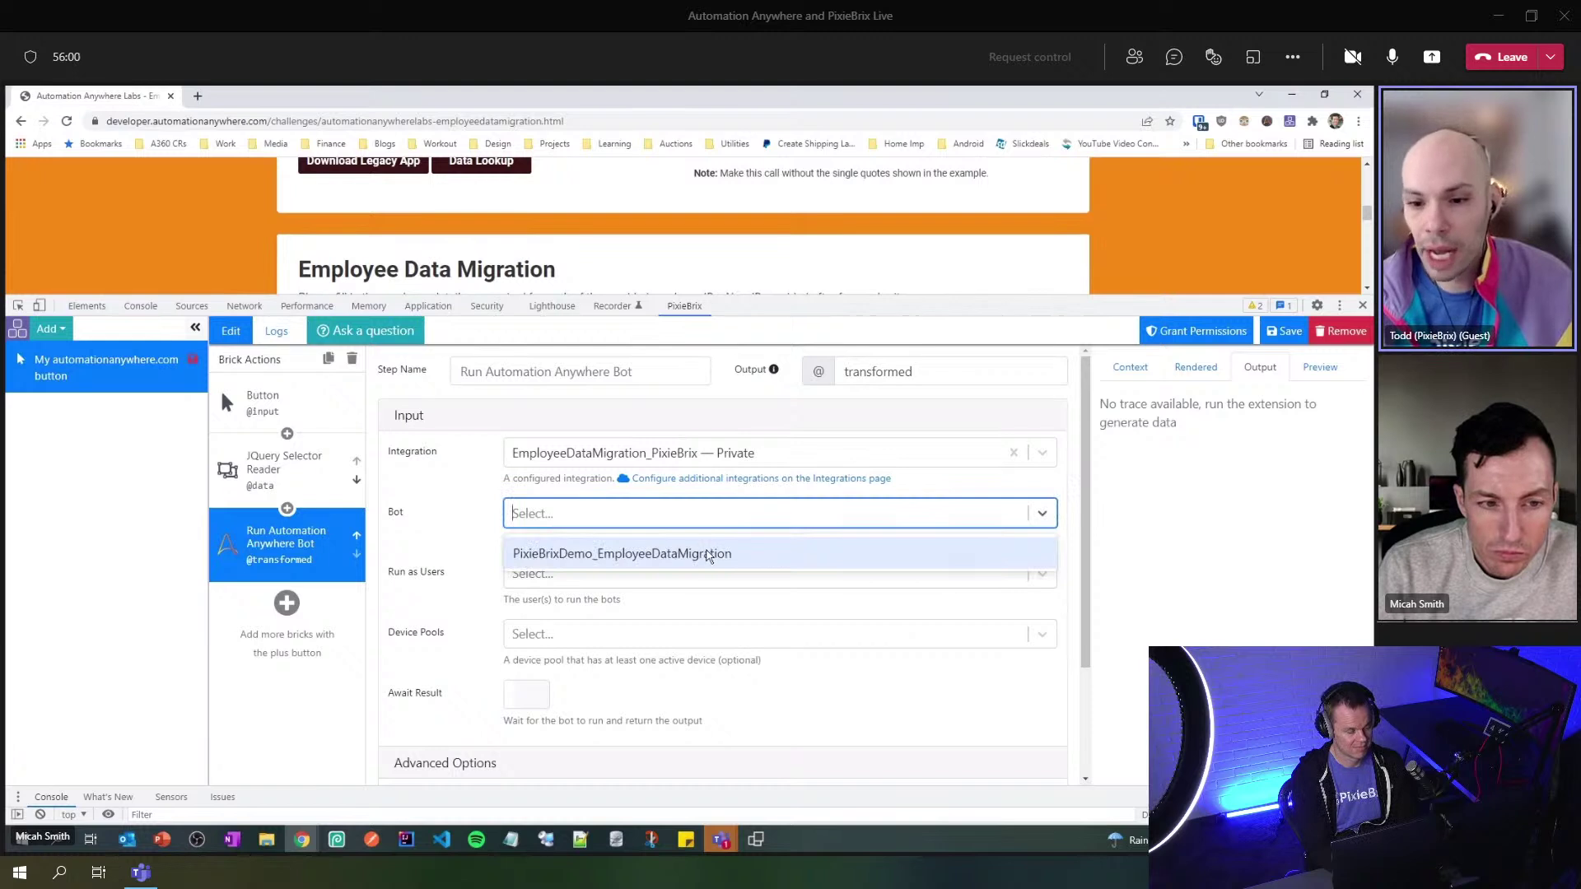
pyautogui.click(709, 555)
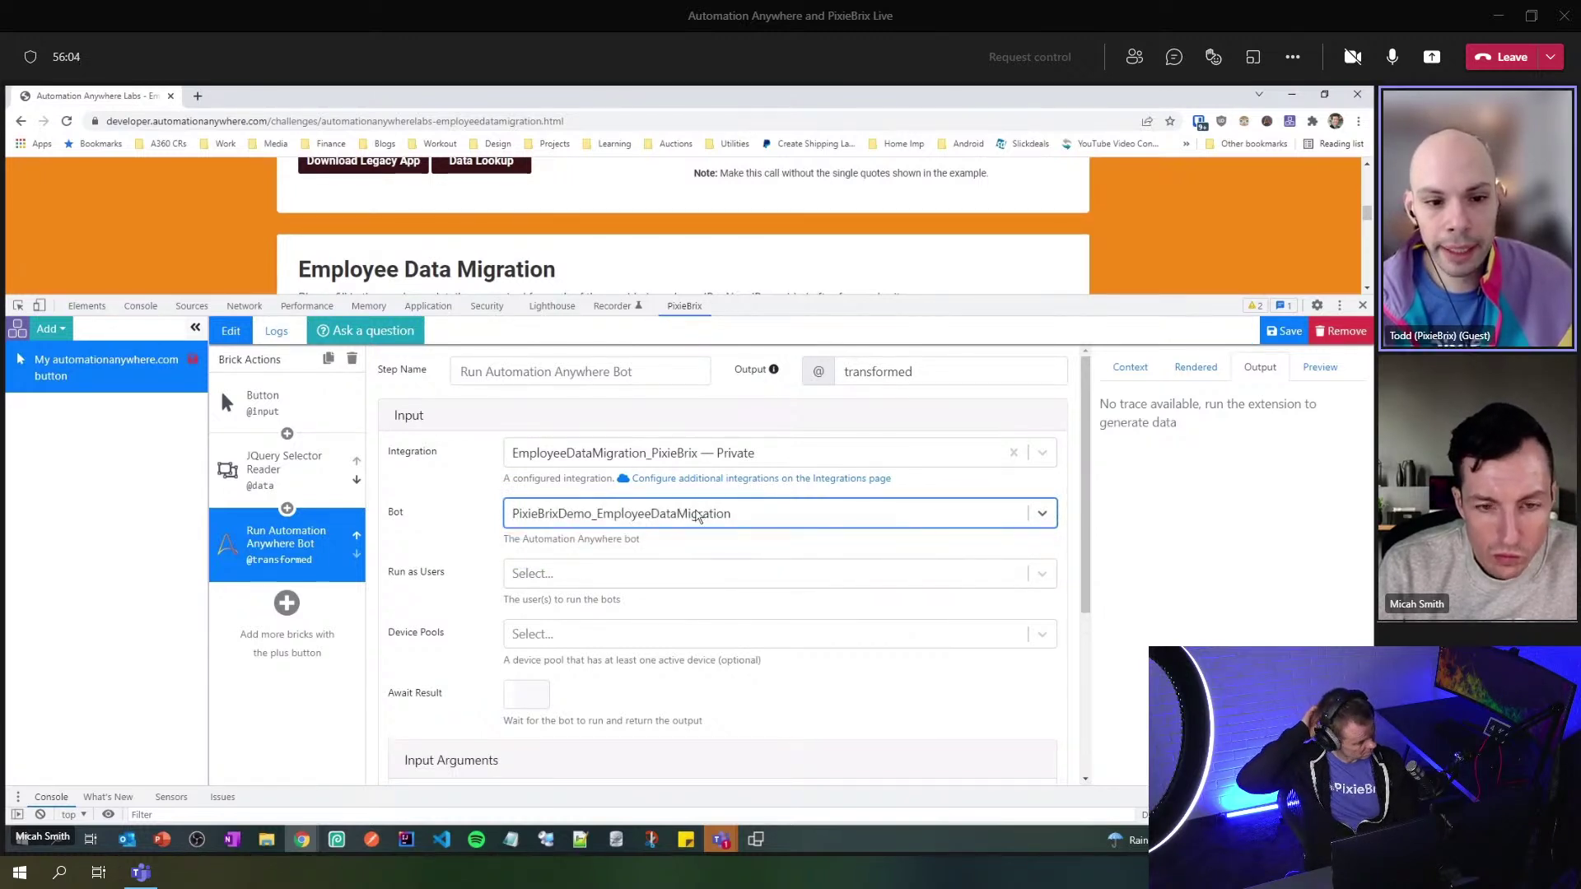
pyautogui.click(699, 514)
pyautogui.click(698, 515)
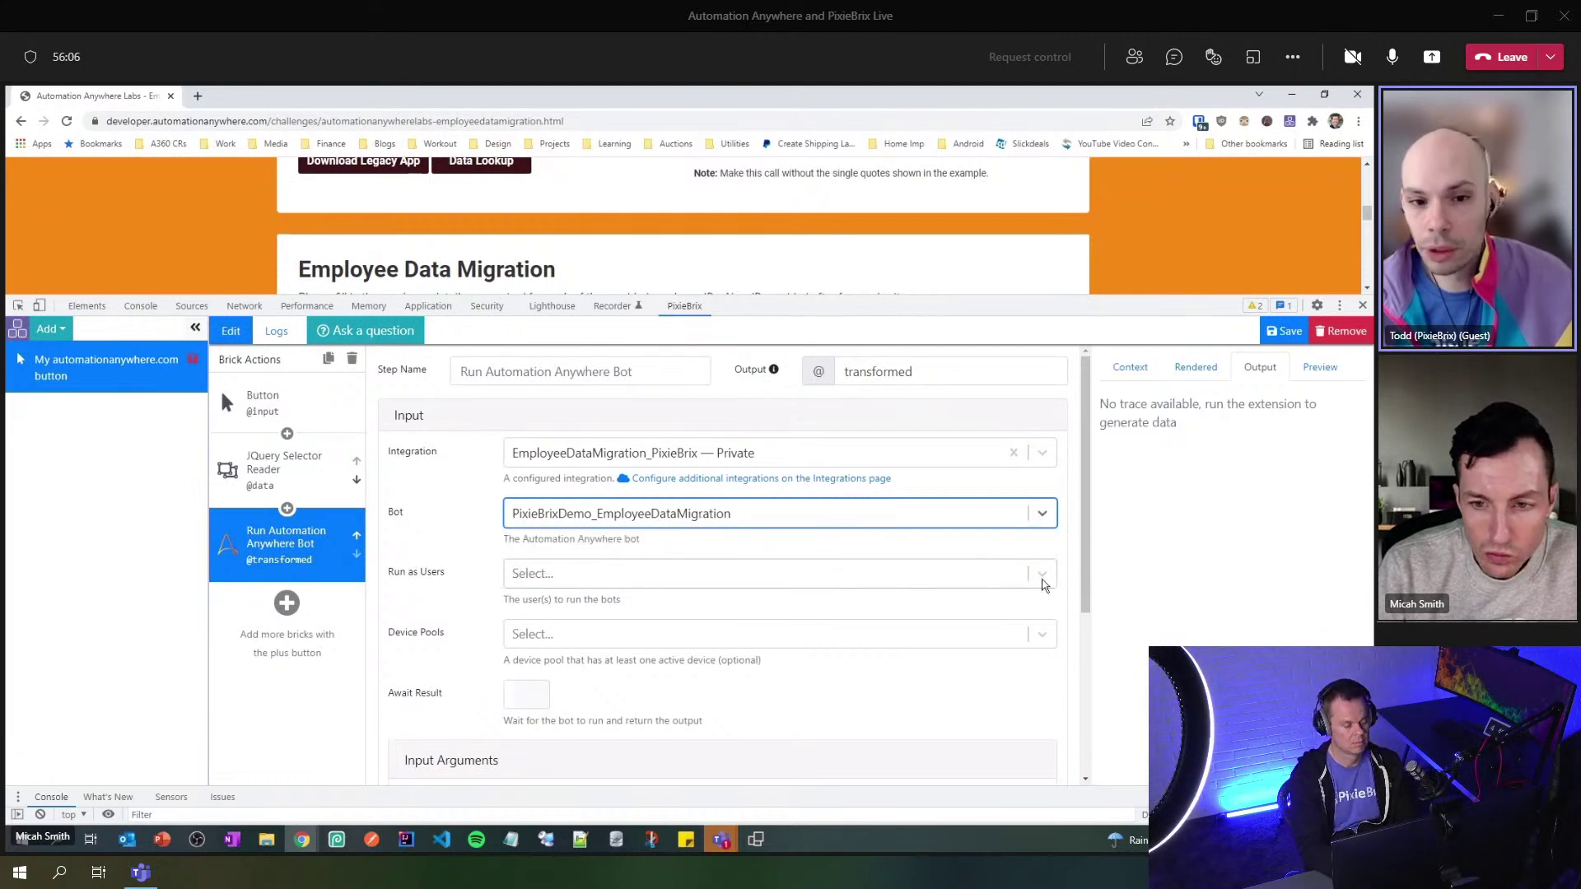
pyautogui.click(1052, 579)
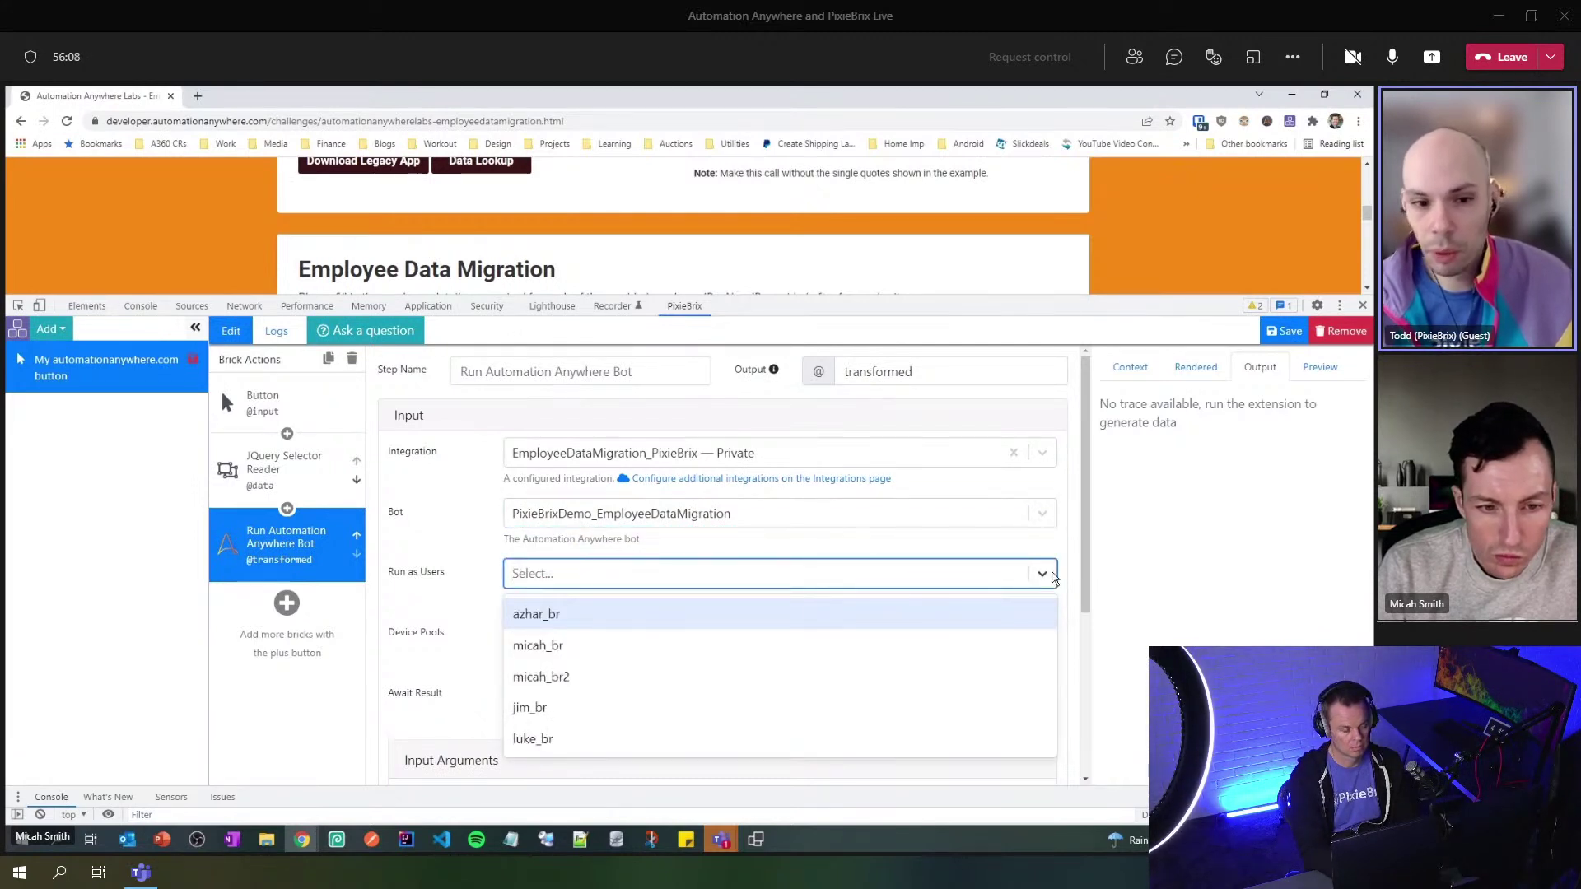
pyautogui.click(577, 647)
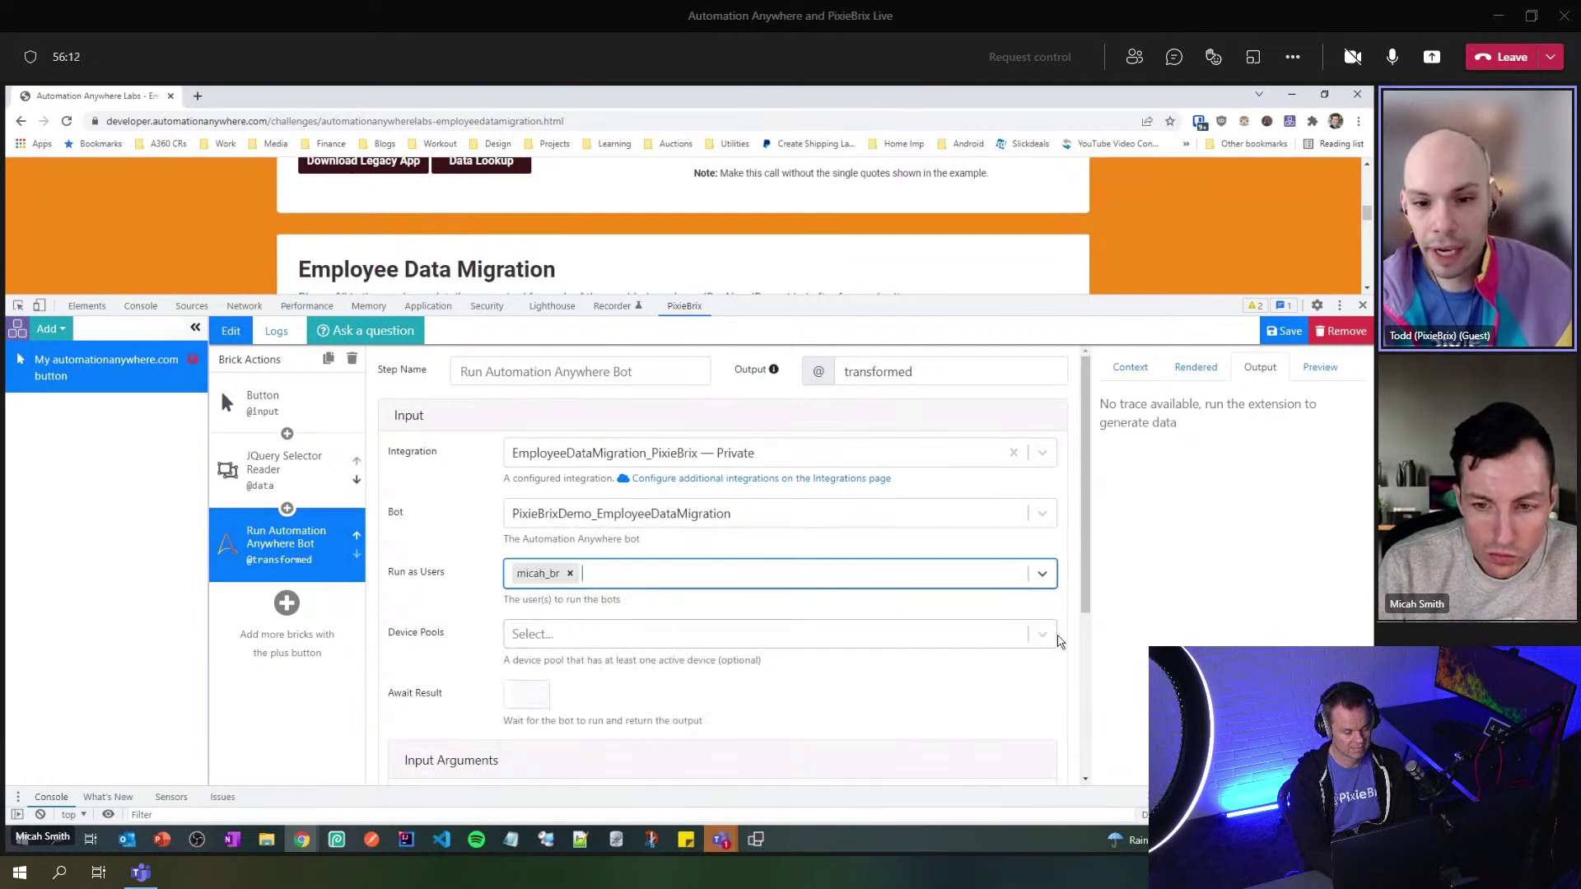
pyautogui.click(1042, 637)
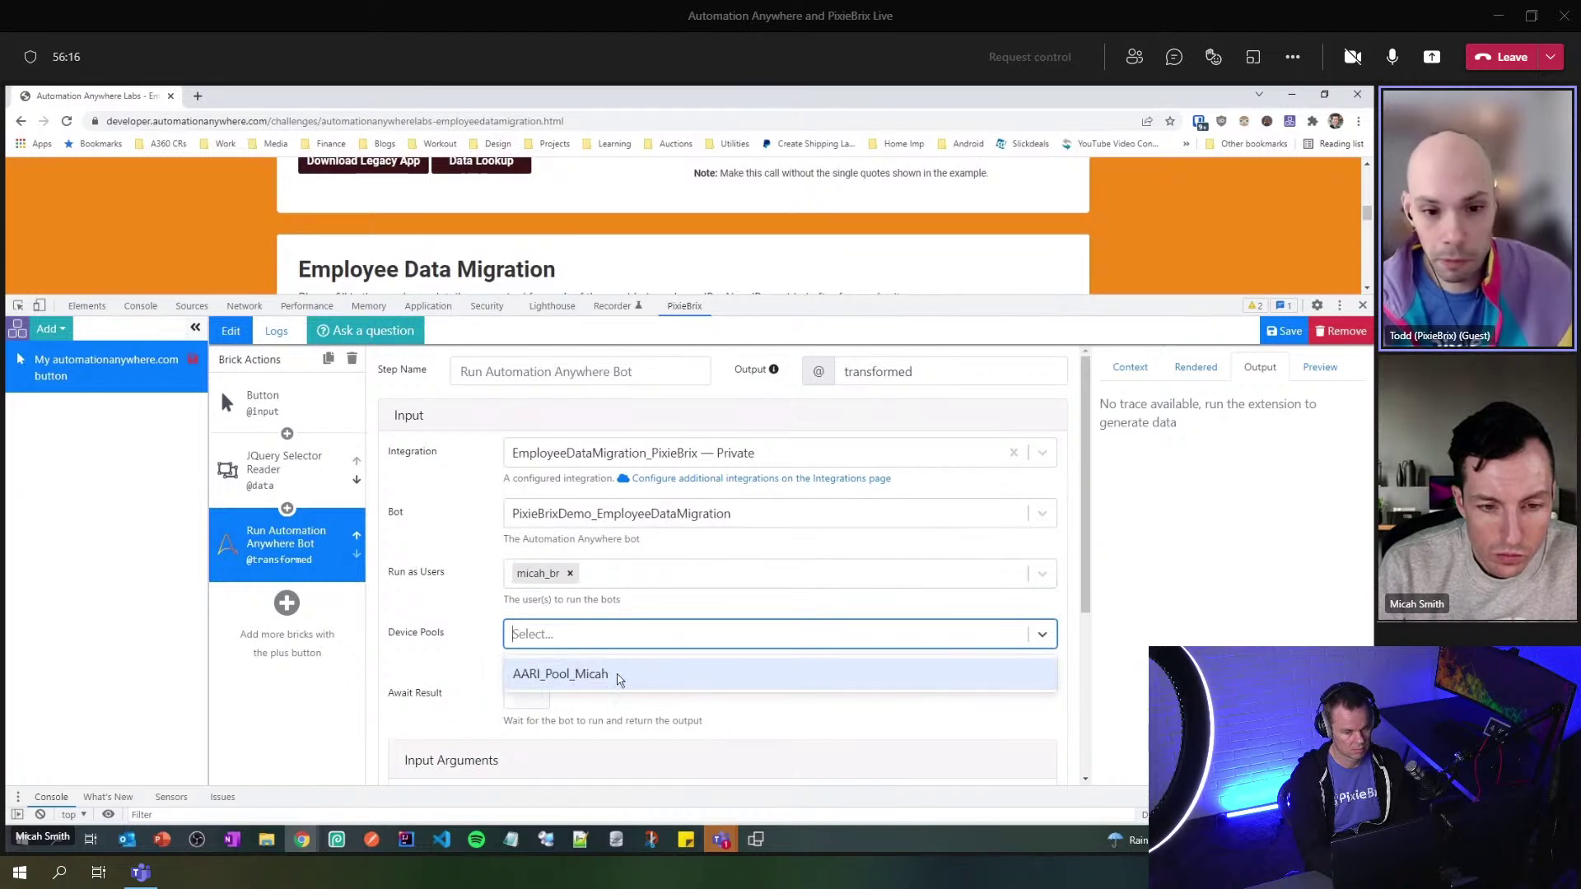
pyautogui.click(619, 676)
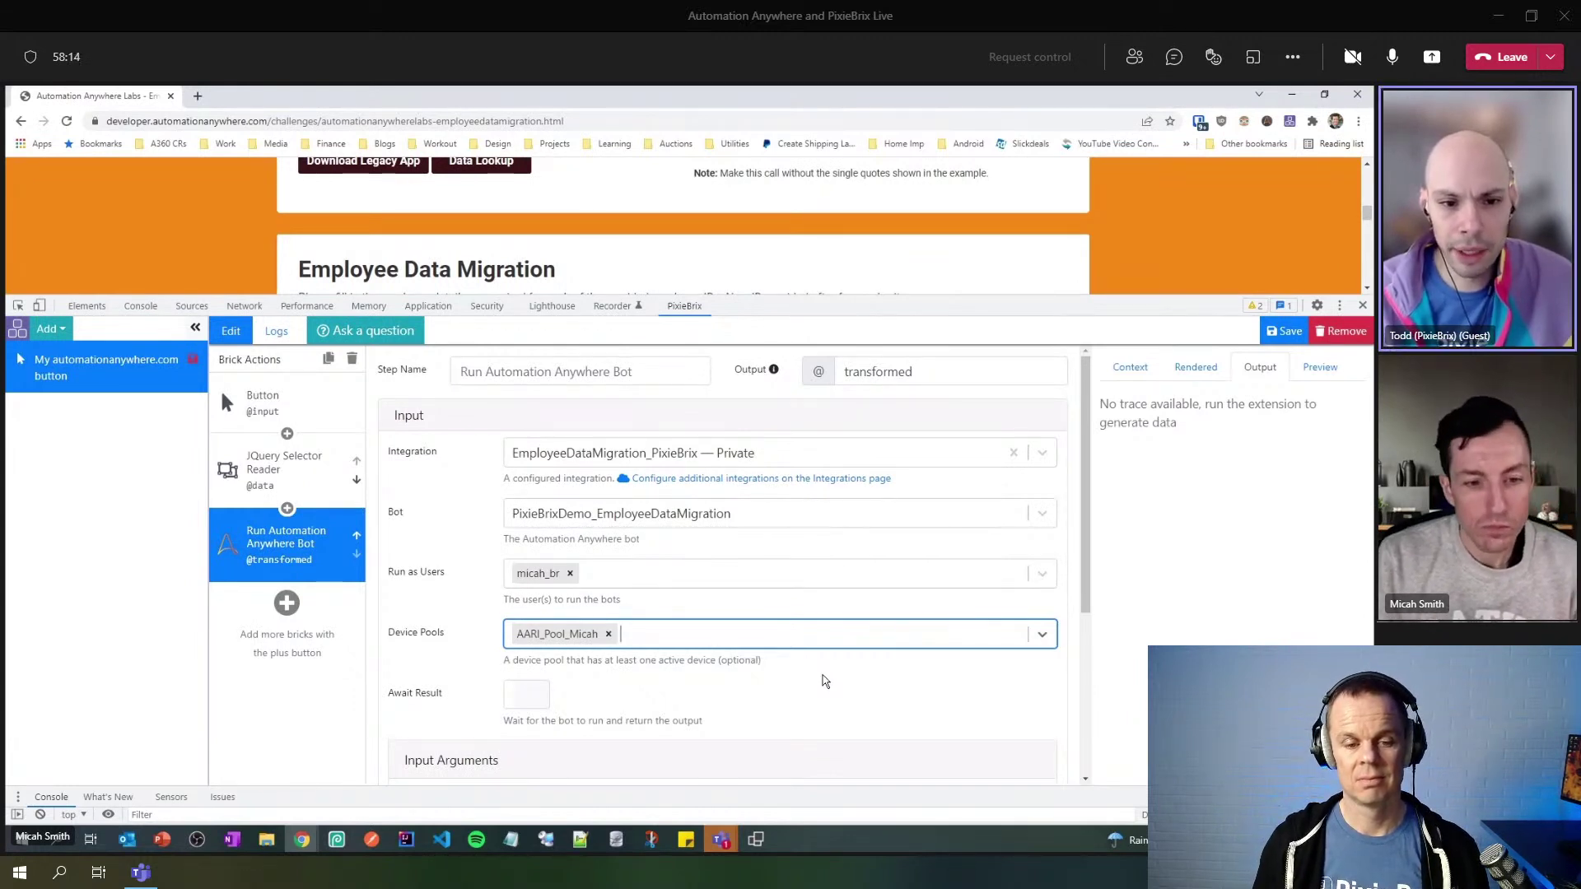
pyautogui.scroll(-1, 823, 675)
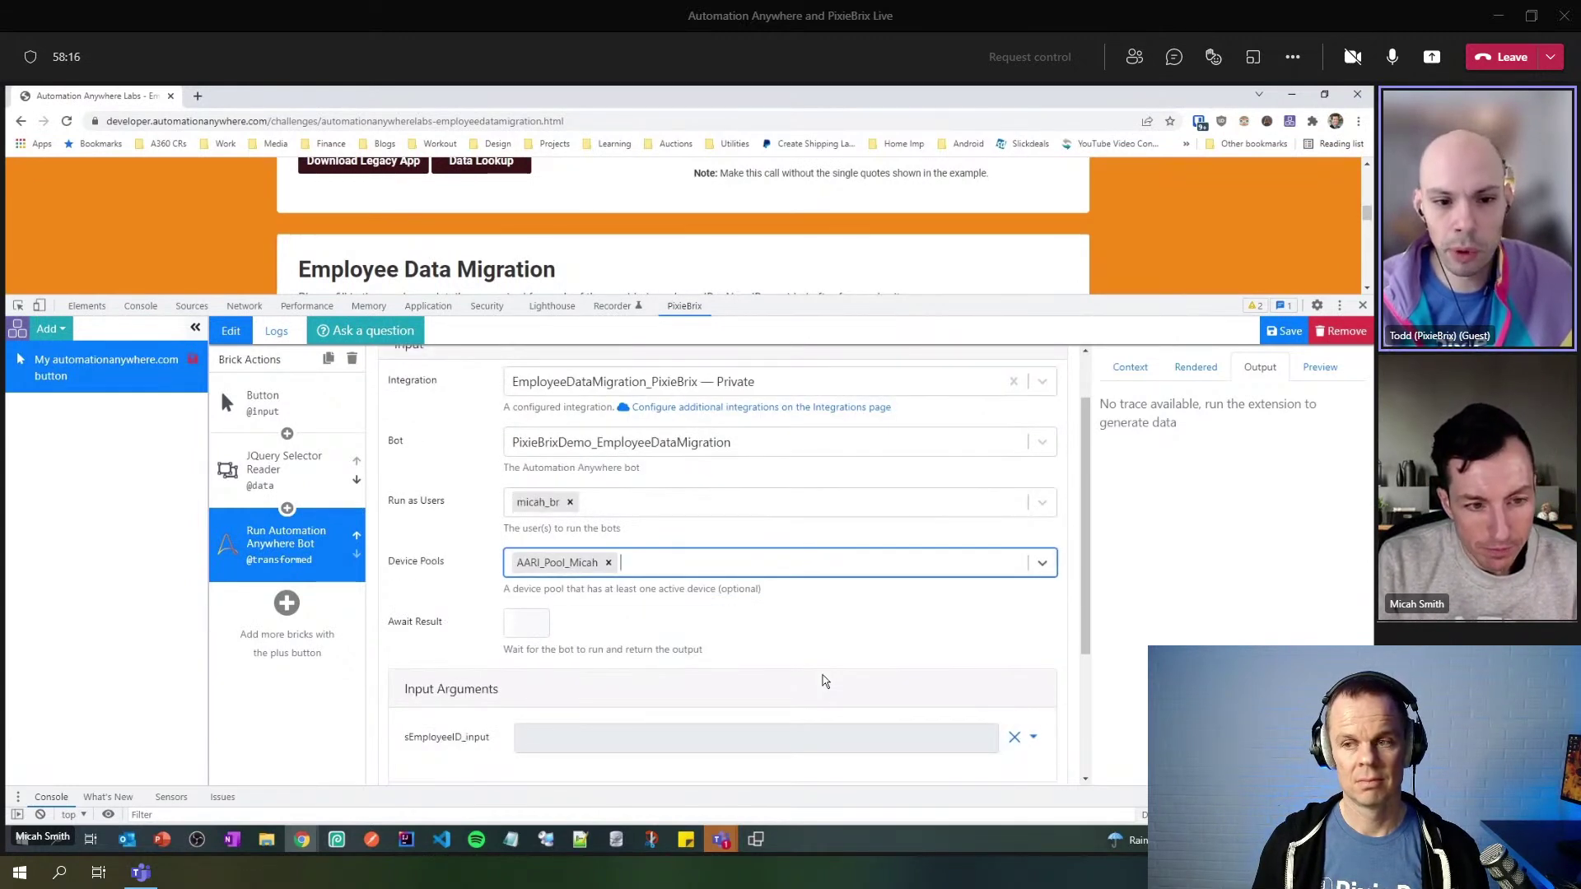
pyautogui.click(519, 630)
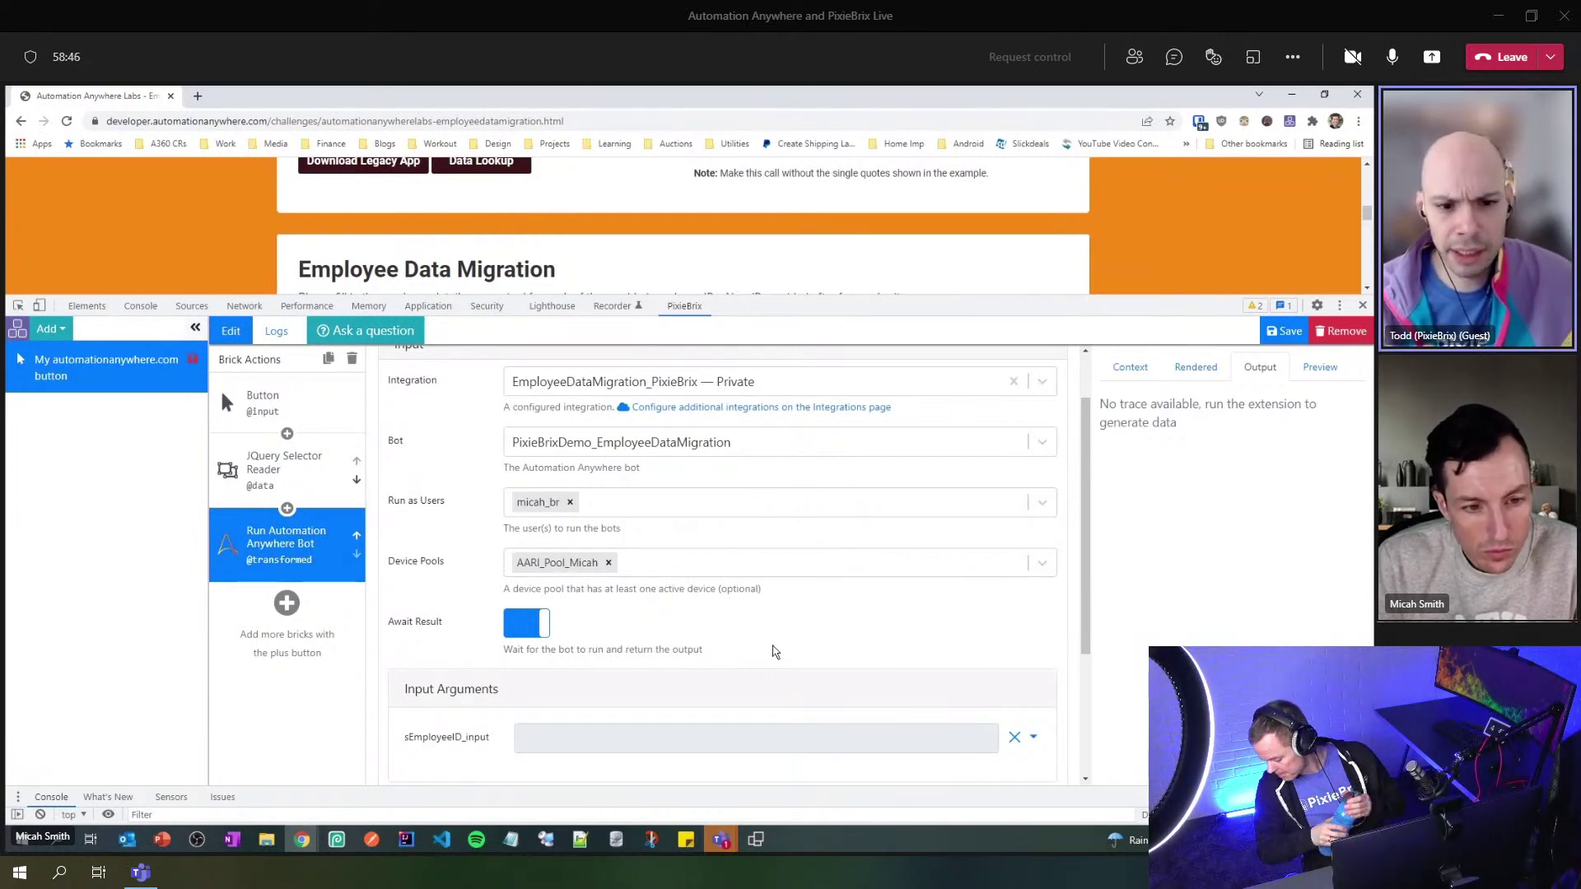
pyautogui.scroll(-2, 772, 651)
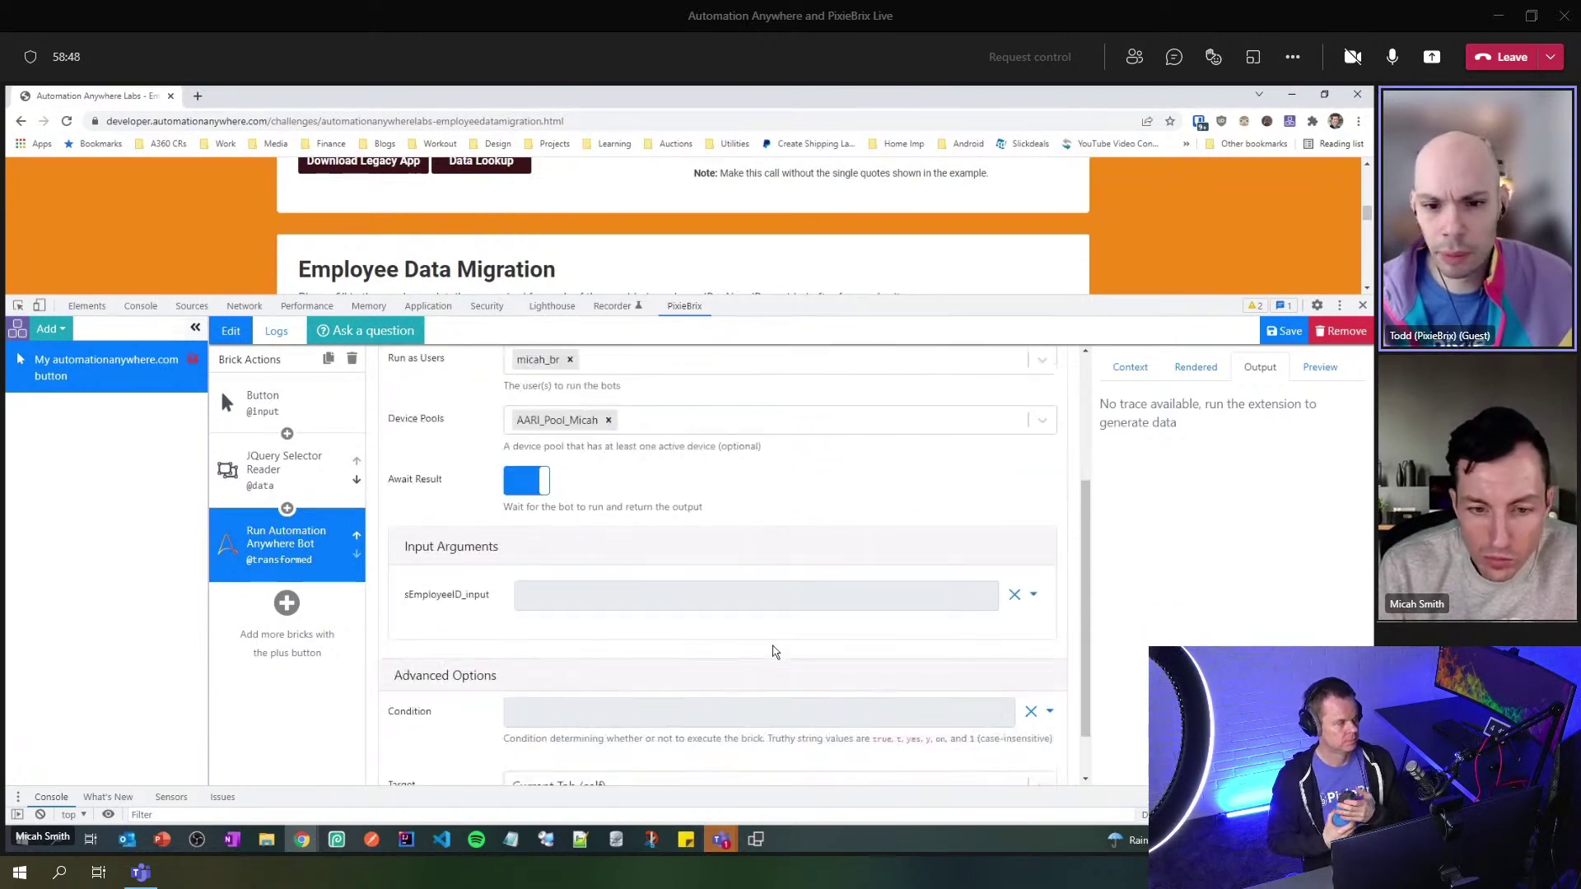
pyautogui.click(704, 600)
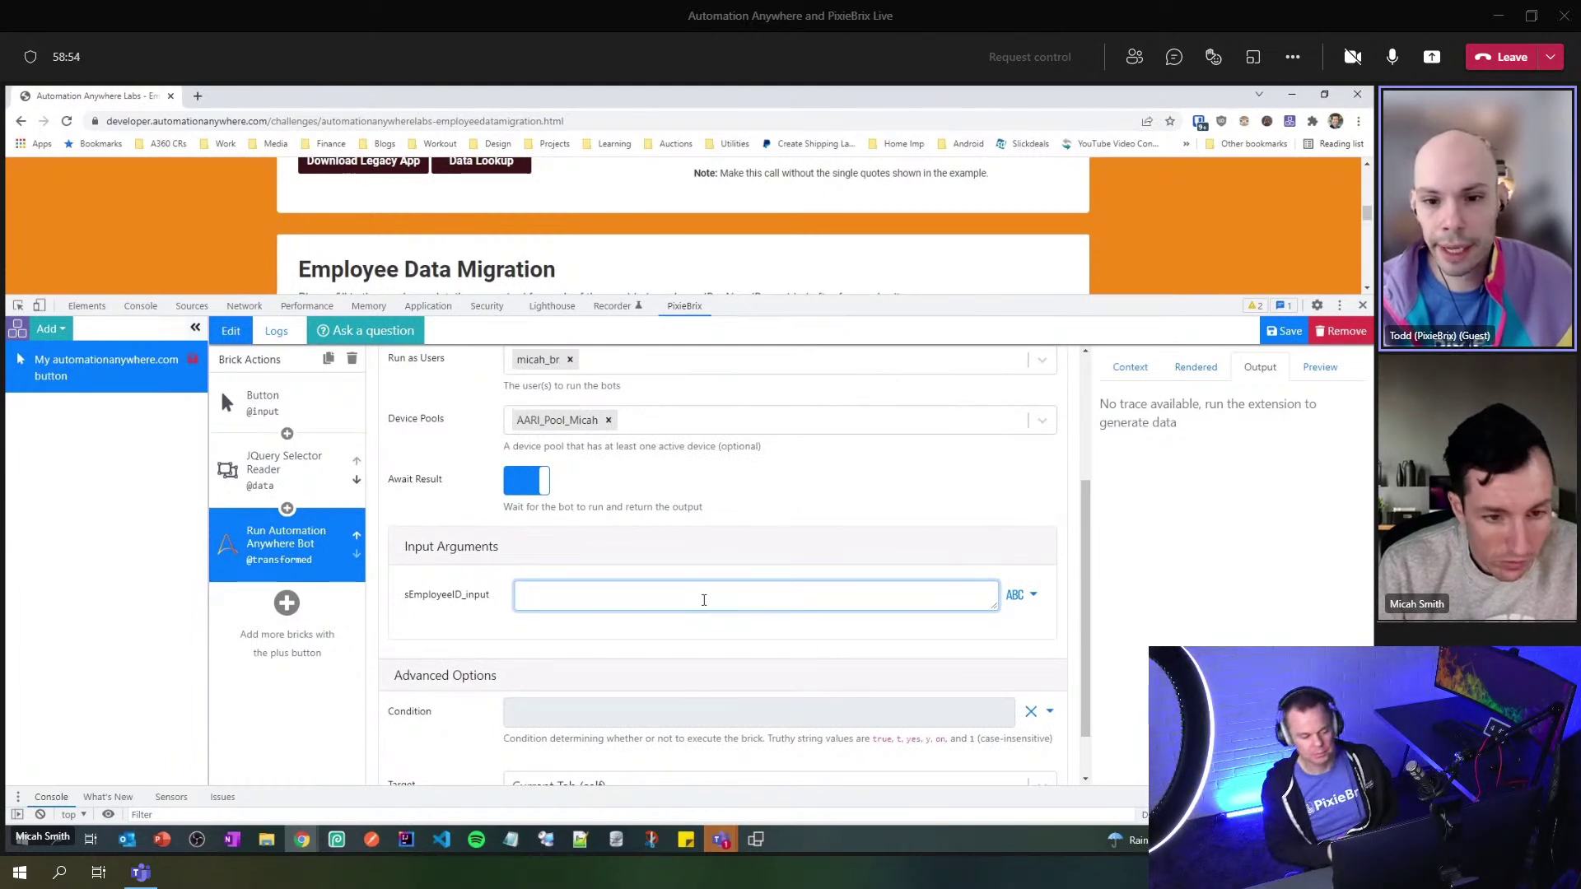
pyautogui.write('@data.EmployeeID')
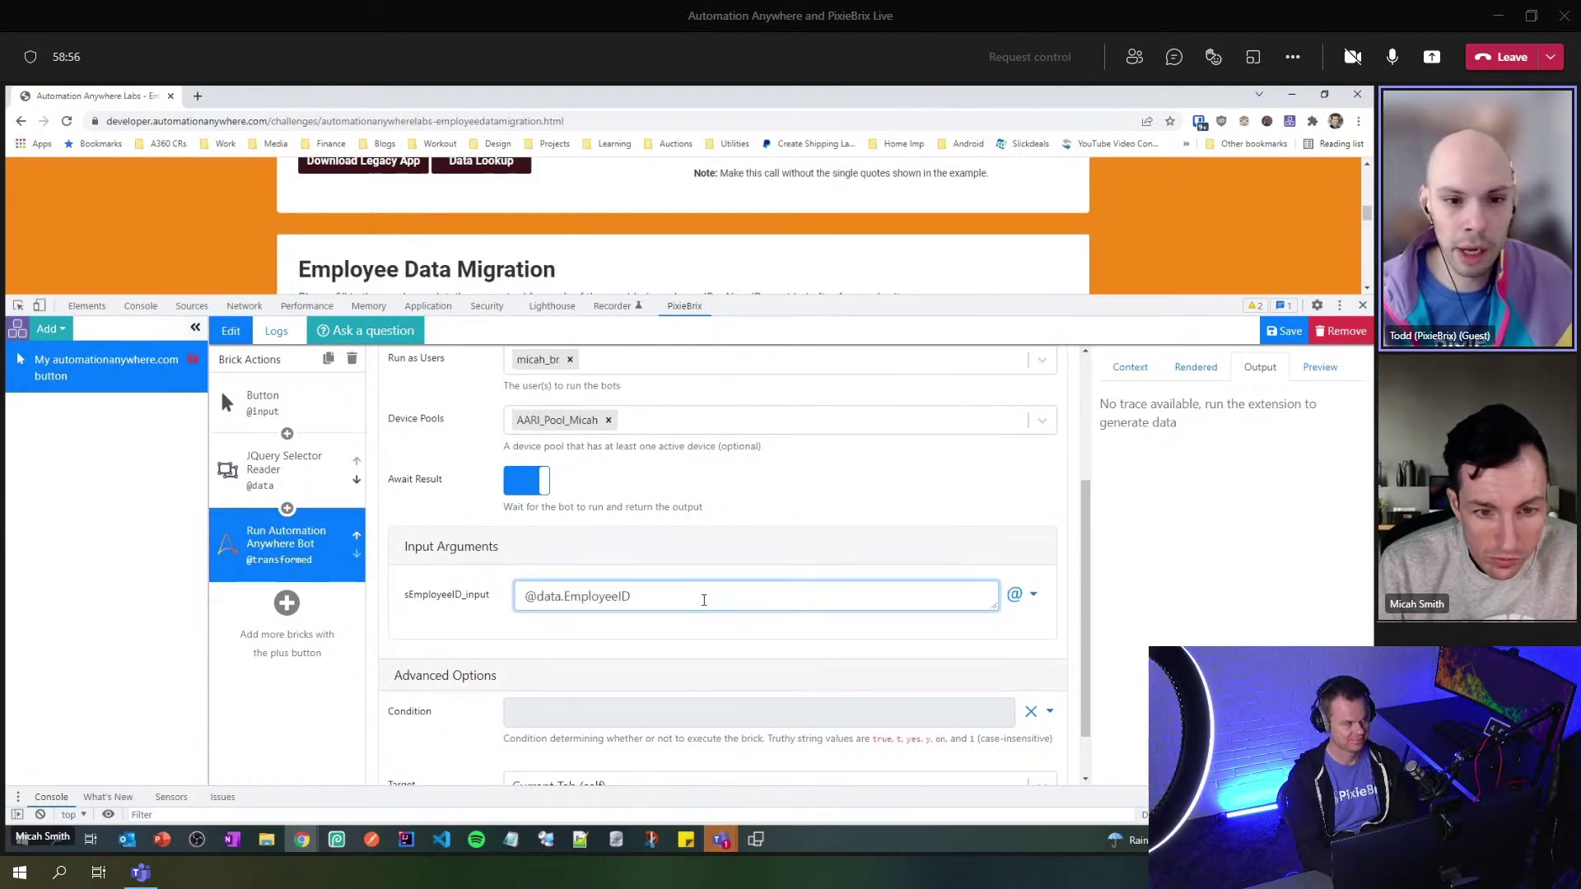
pyautogui.click(1033, 595)
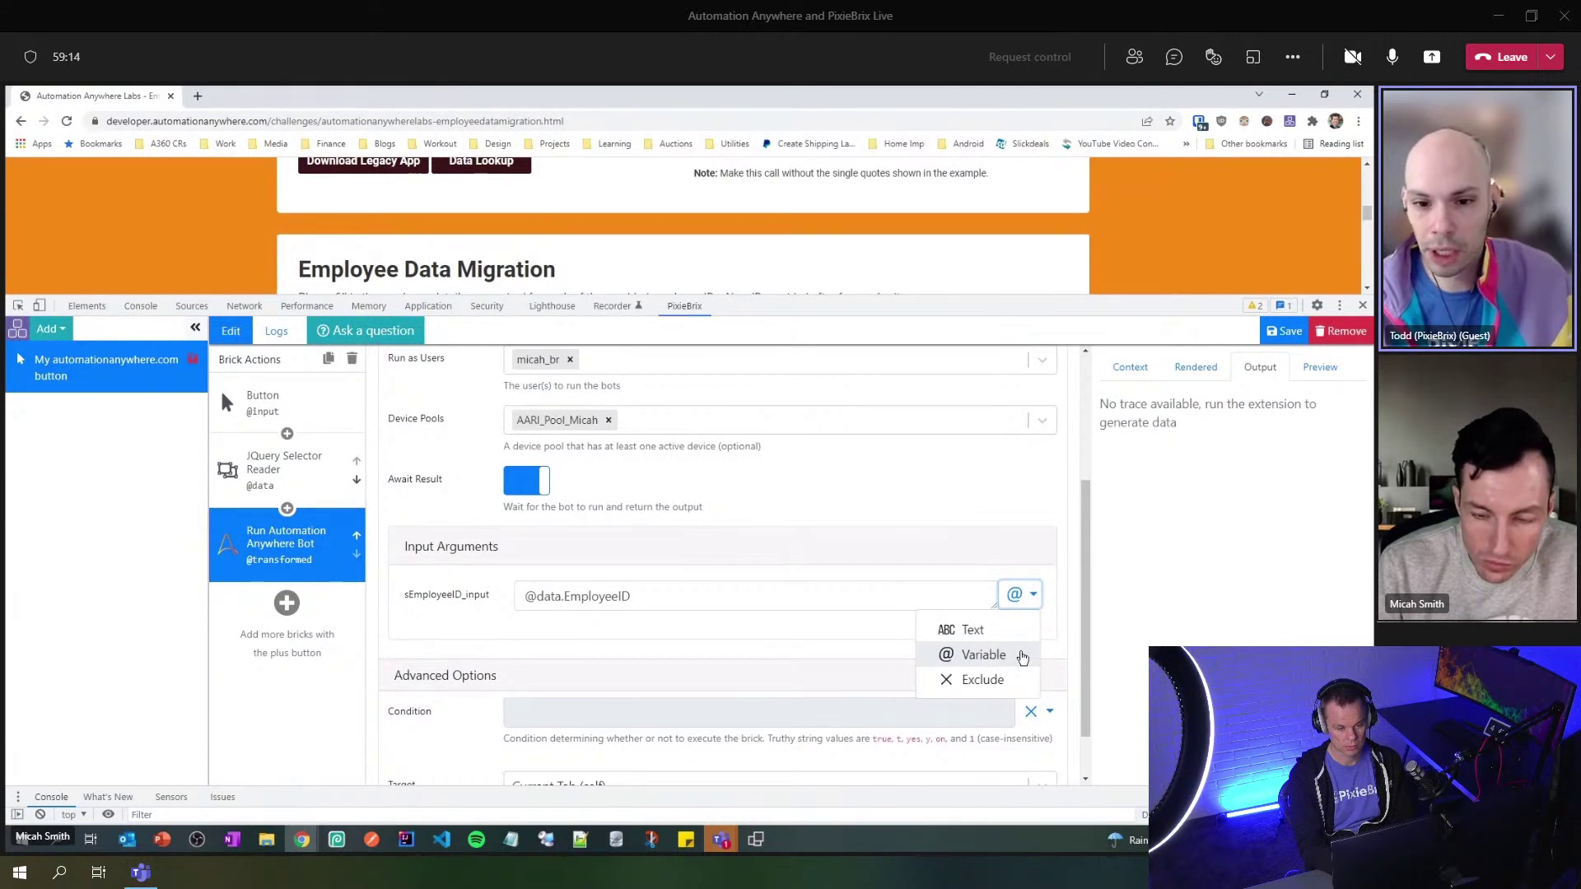
pyautogui.click(826, 594)
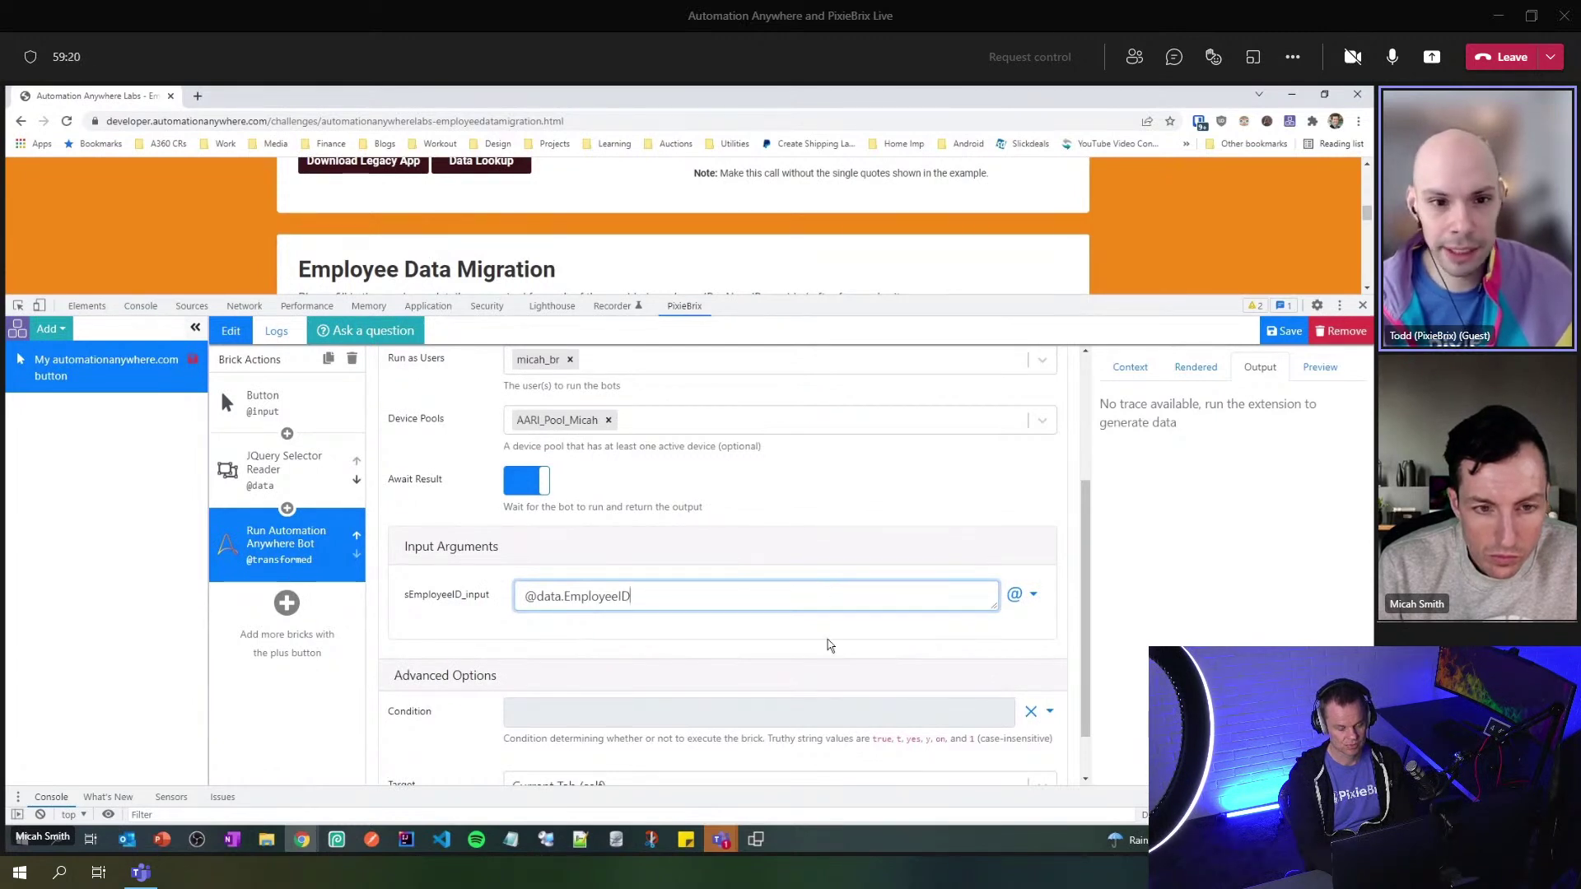
pyautogui.scroll(-2, 829, 645)
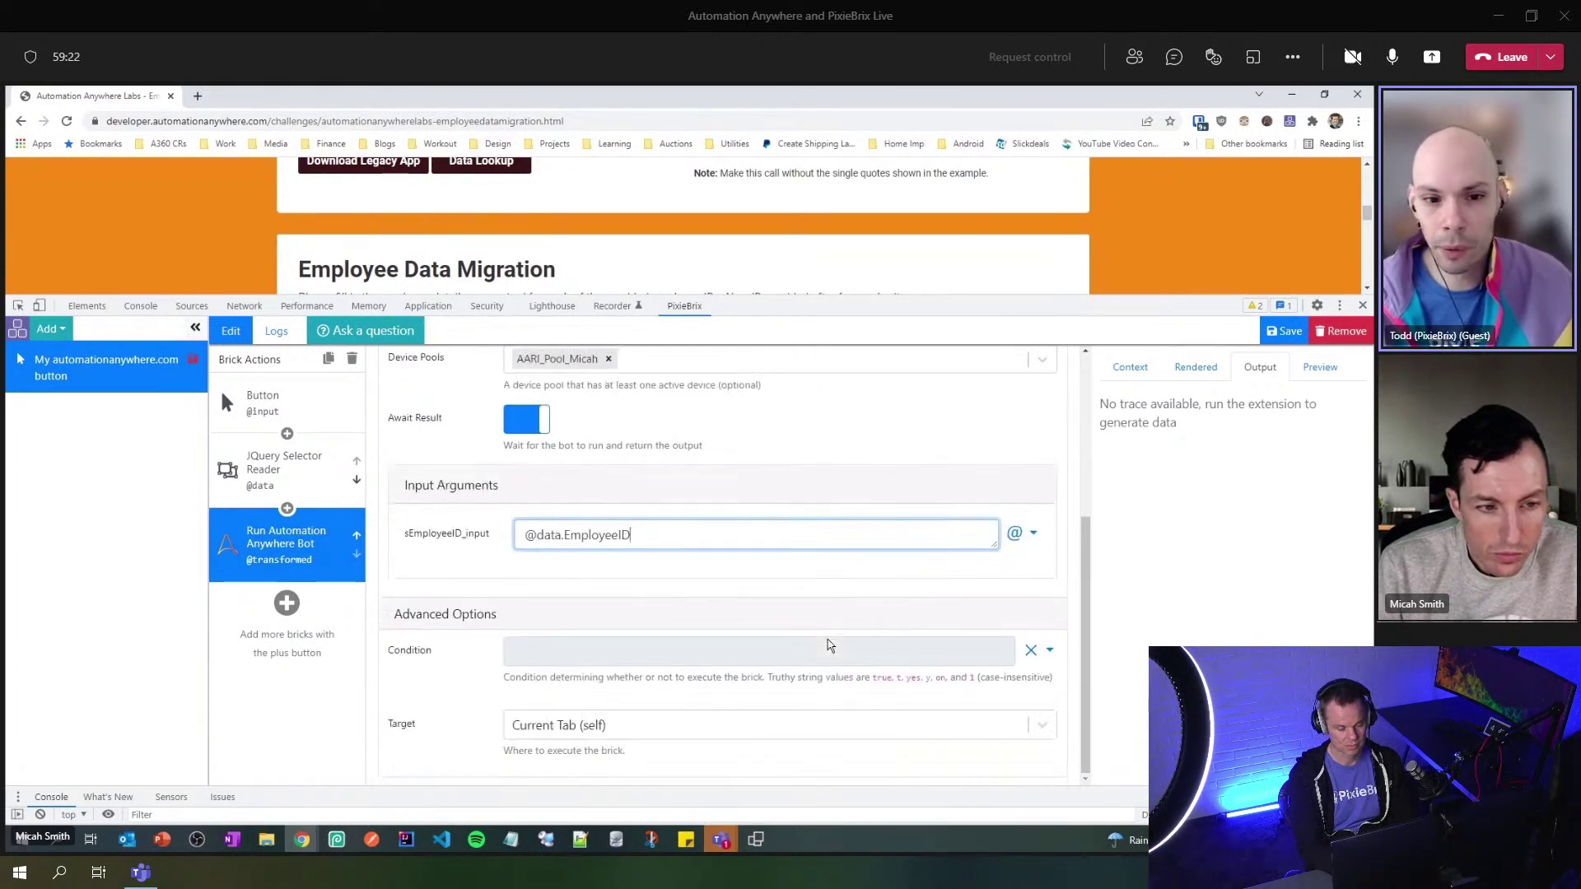
pyautogui.scroll(5, 829, 644)
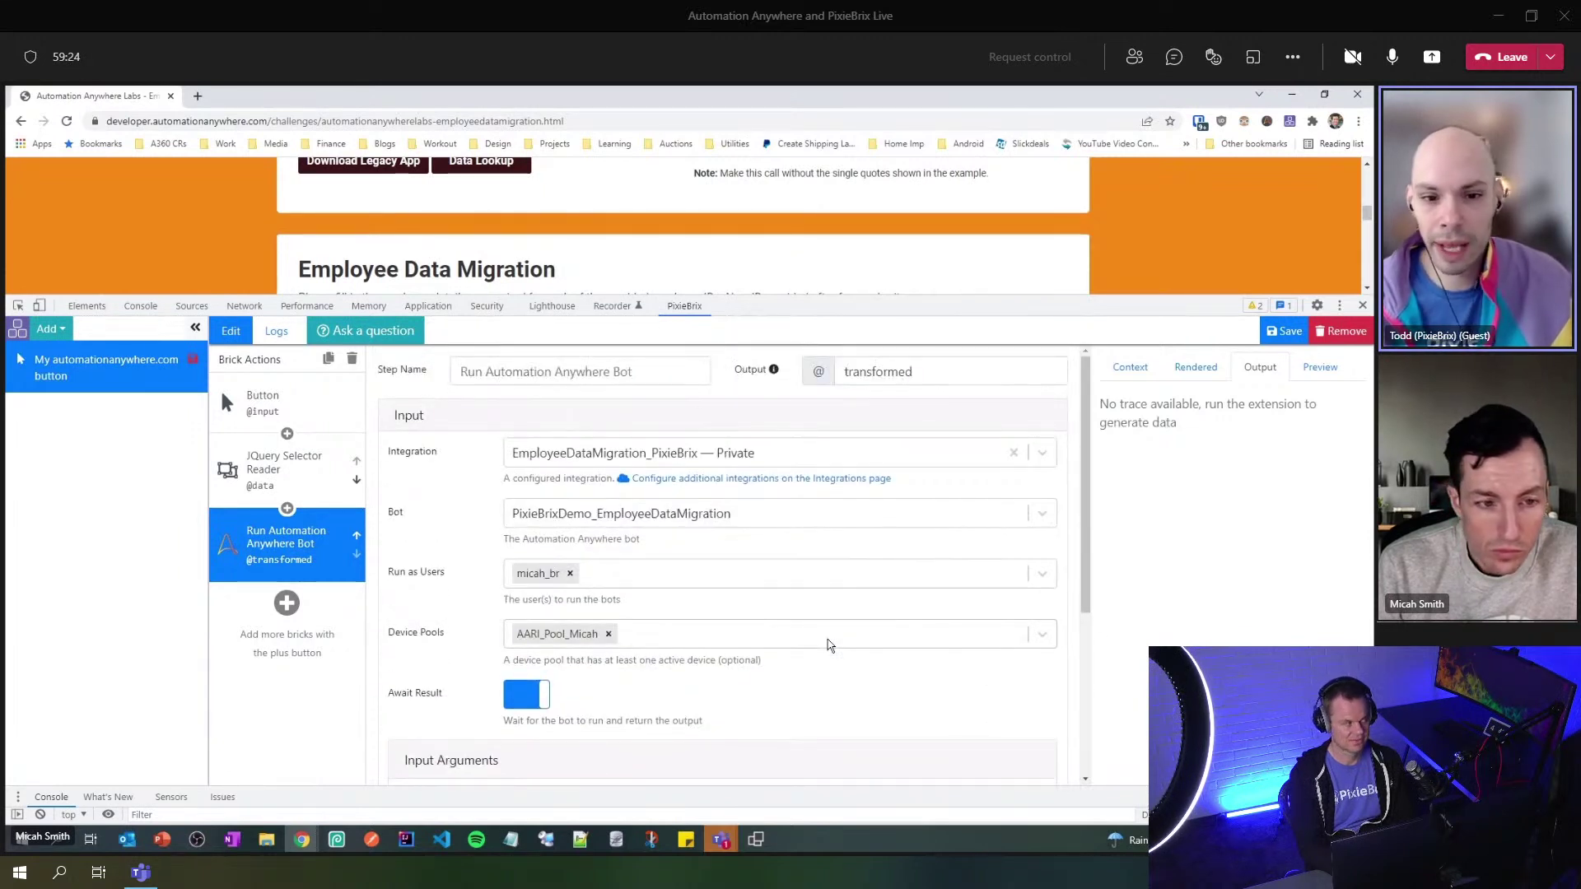
# - Save the extension and enlarge the web page view above the editor
pyautogui.click(1284, 332)
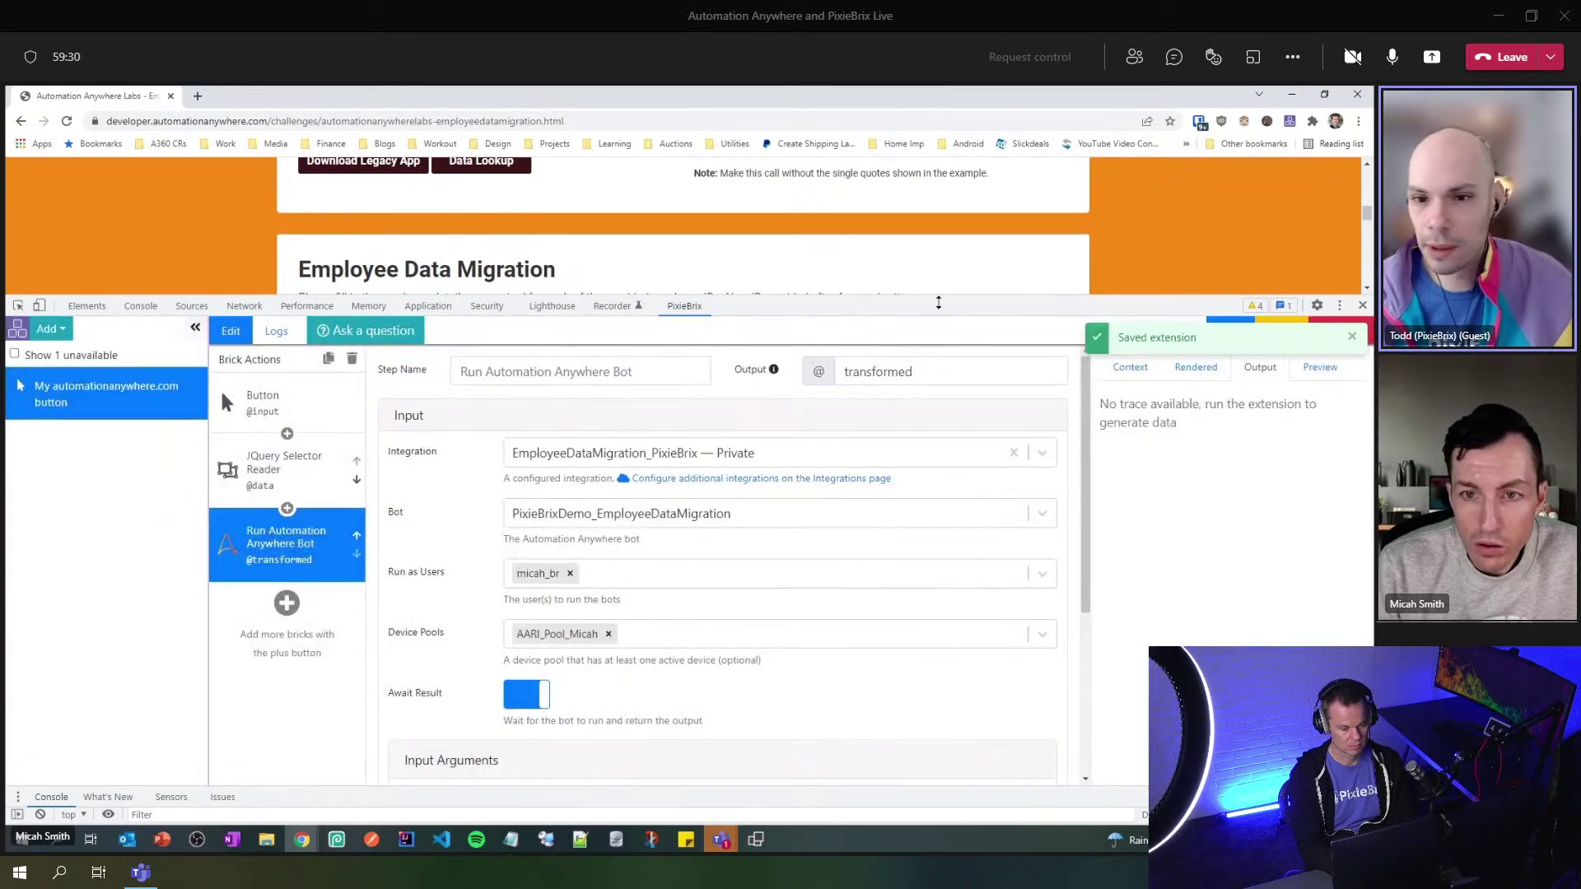
pyautogui.moveTo(941, 300); pyautogui.dragTo(935, 547)
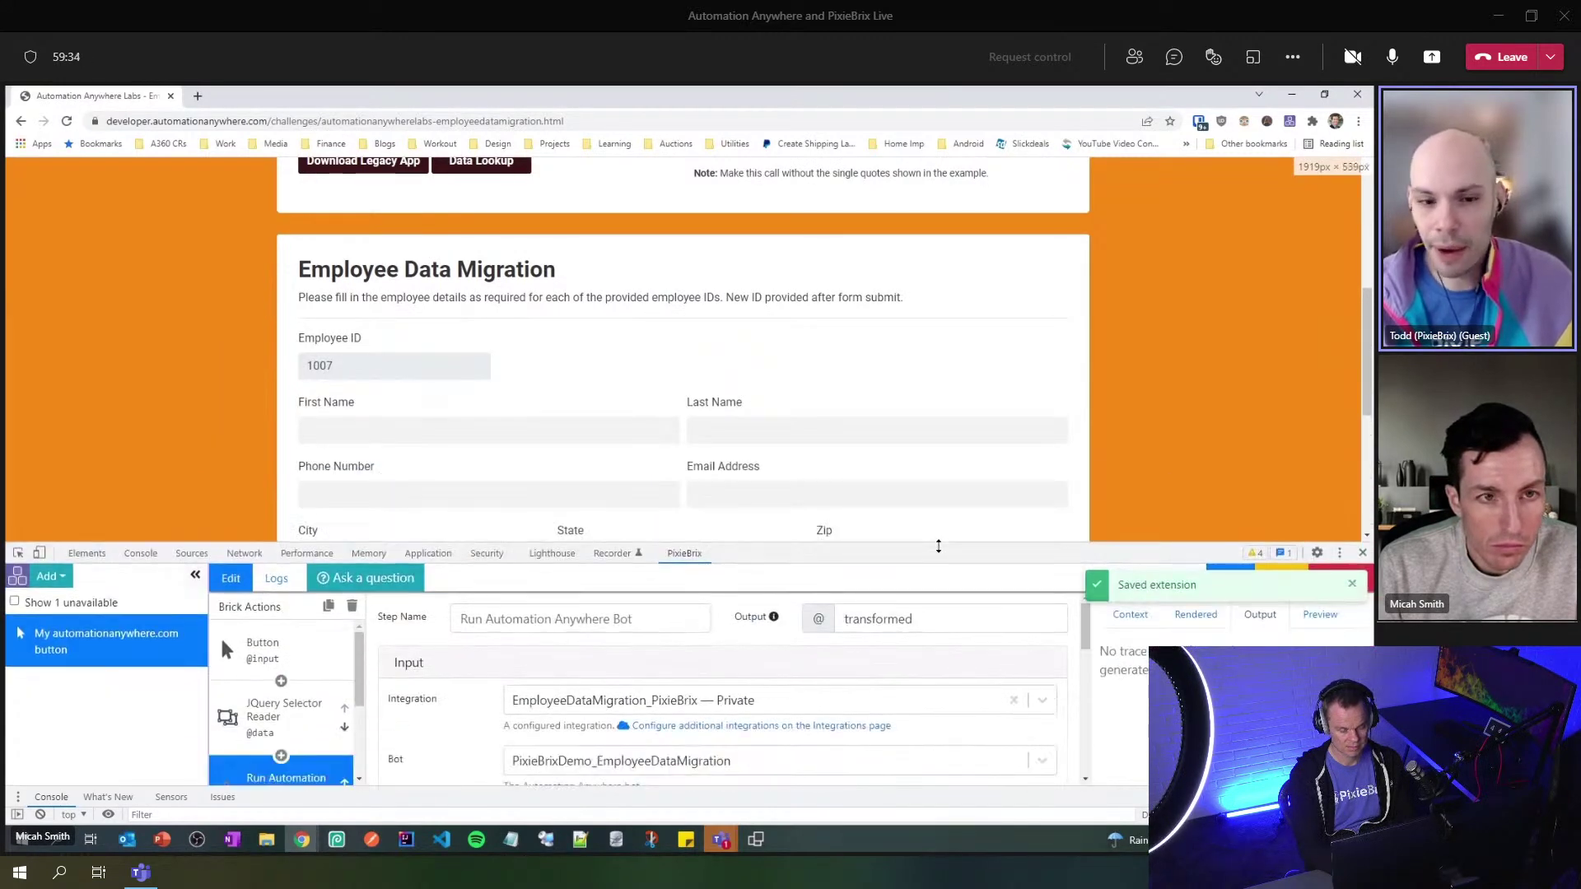
pyautogui.scroll(3, 772, 395)
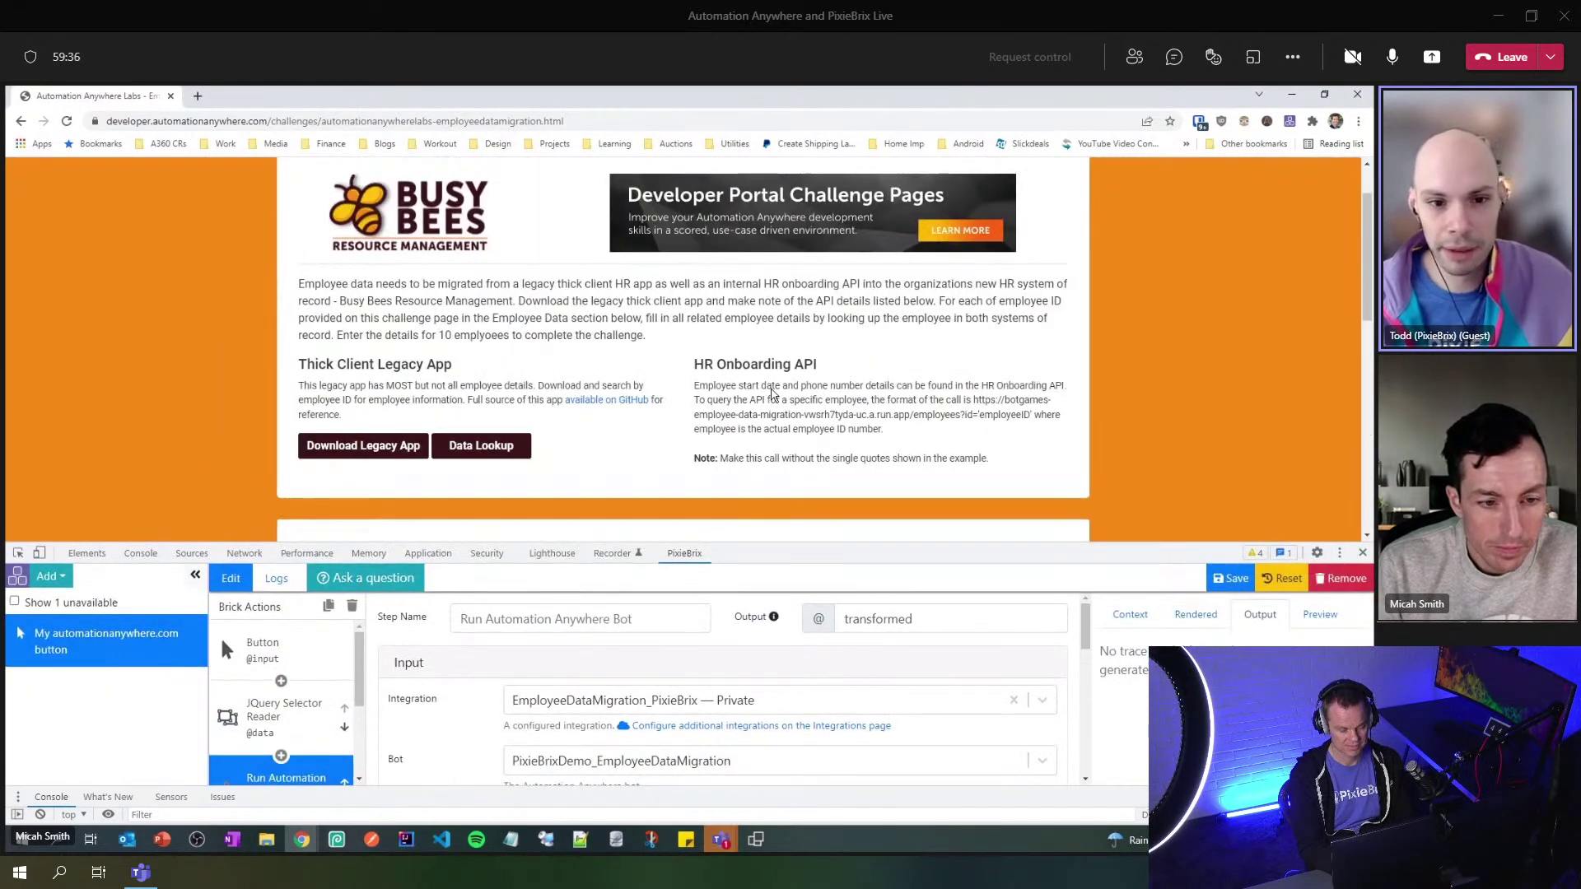
# - Bring up the Client A desktop in Remote Desktop Connection Manager, narrowing the connection list
pyautogui.click(552, 843)
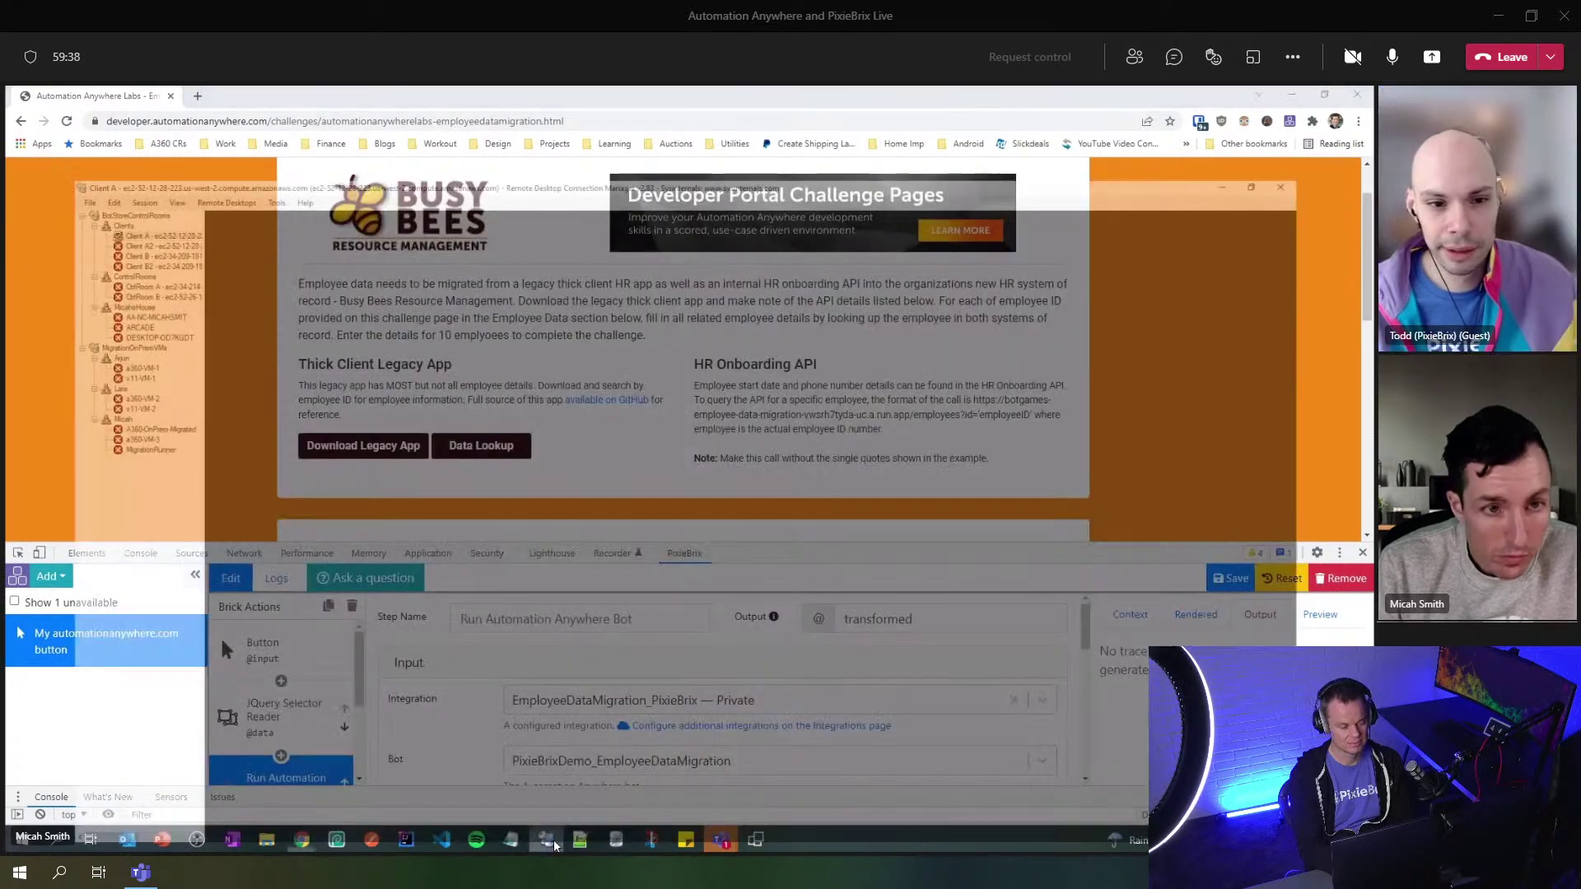
pyautogui.click(1295, 97)
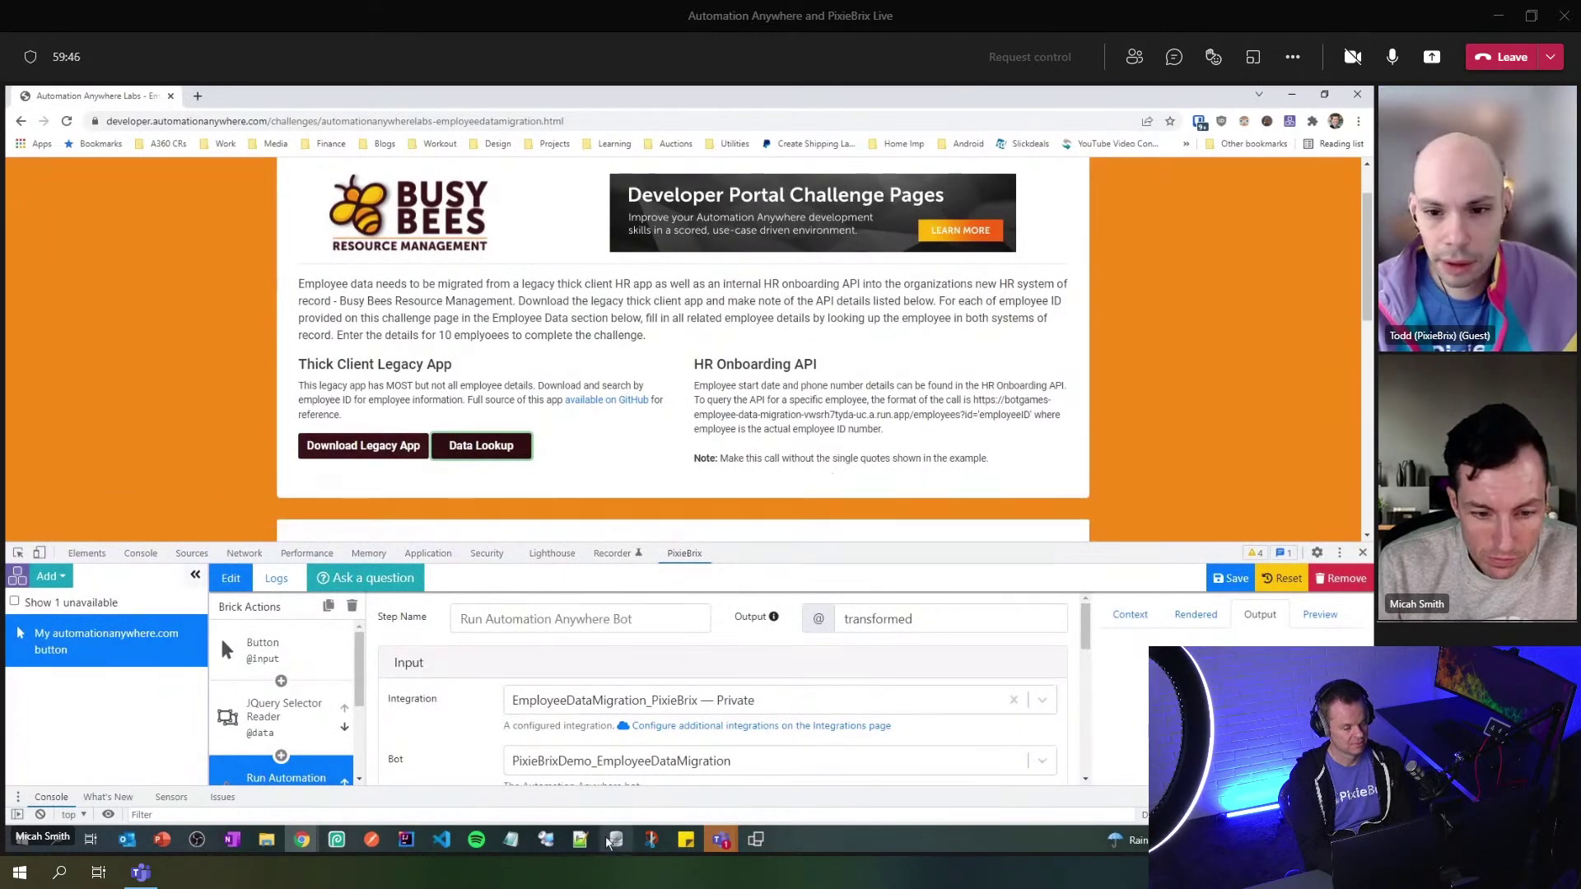
pyautogui.click(546, 838)
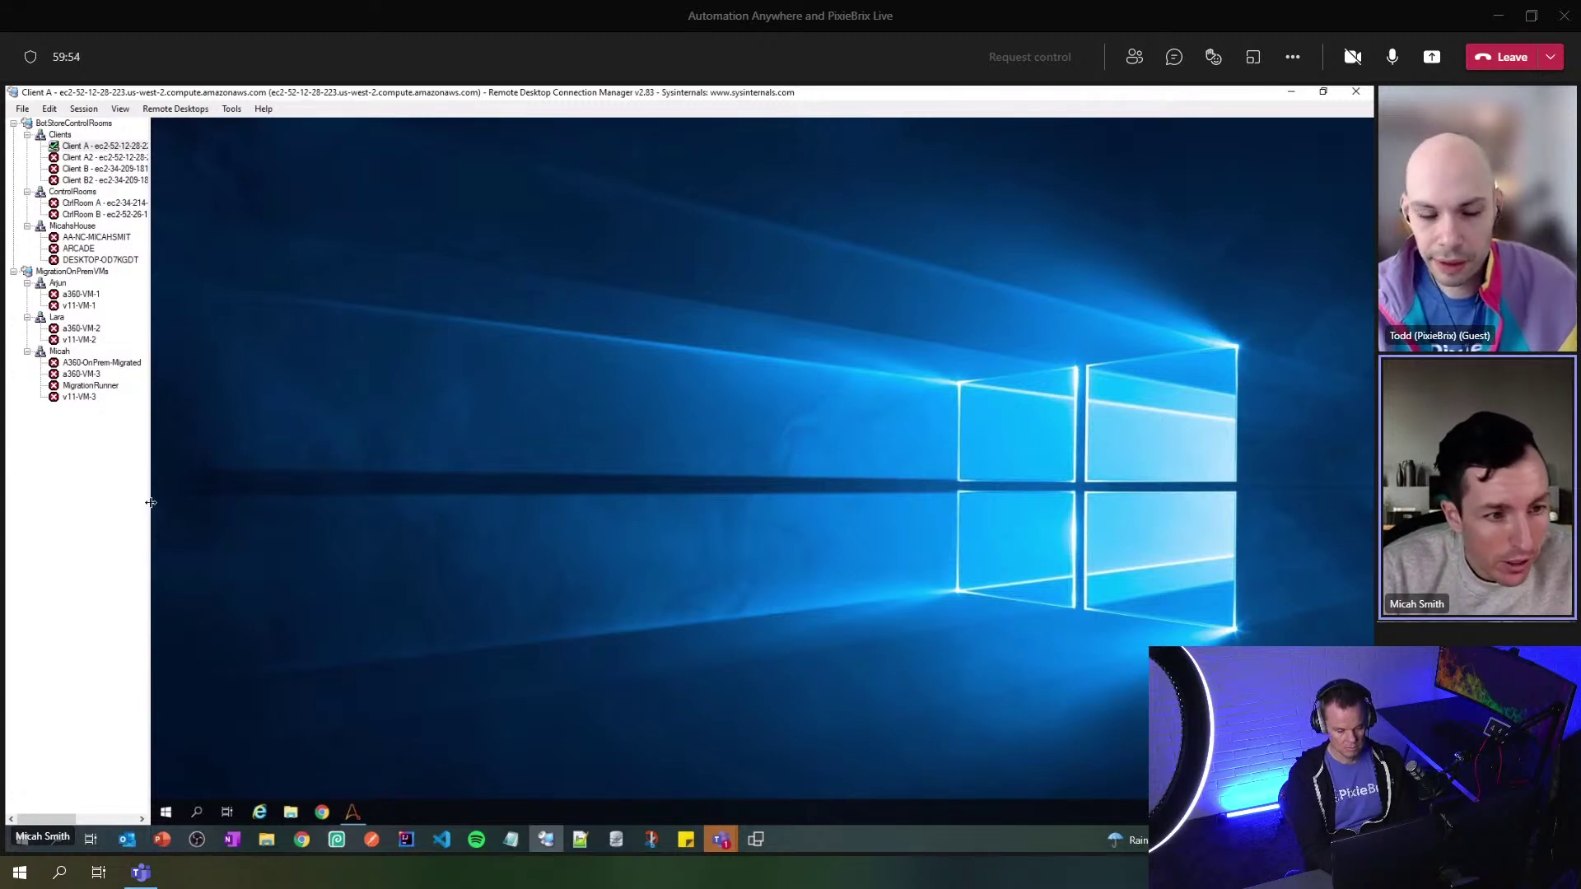
pyautogui.moveTo(148, 504); pyautogui.dragTo(126, 517)
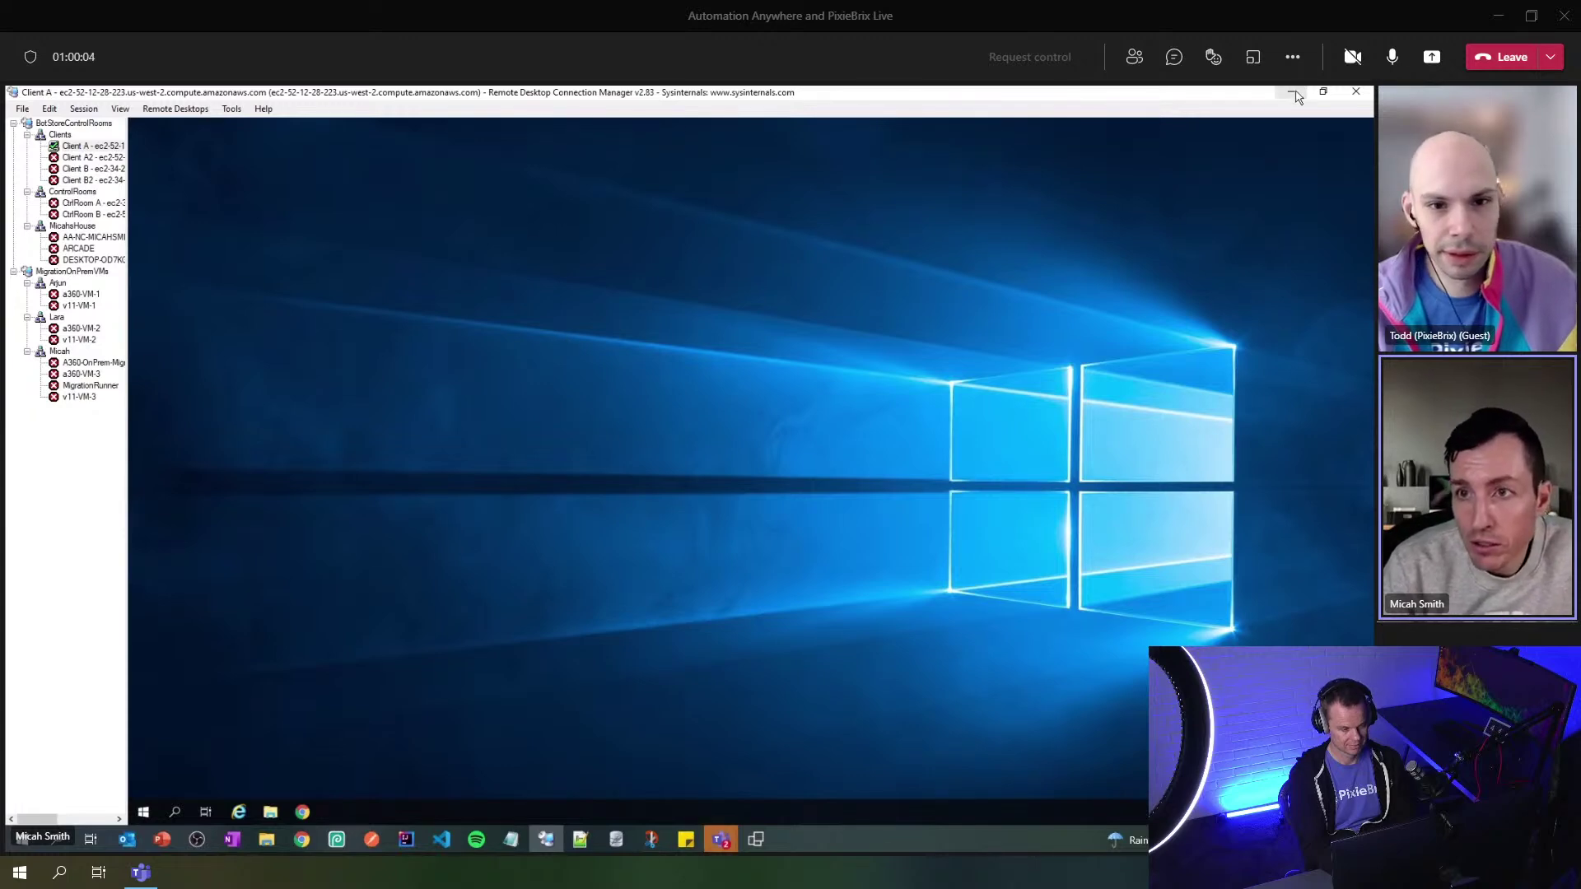
# - Minimize Remote Desktop Connection Manager to return to the challenge page
pyautogui.click(1291, 92)
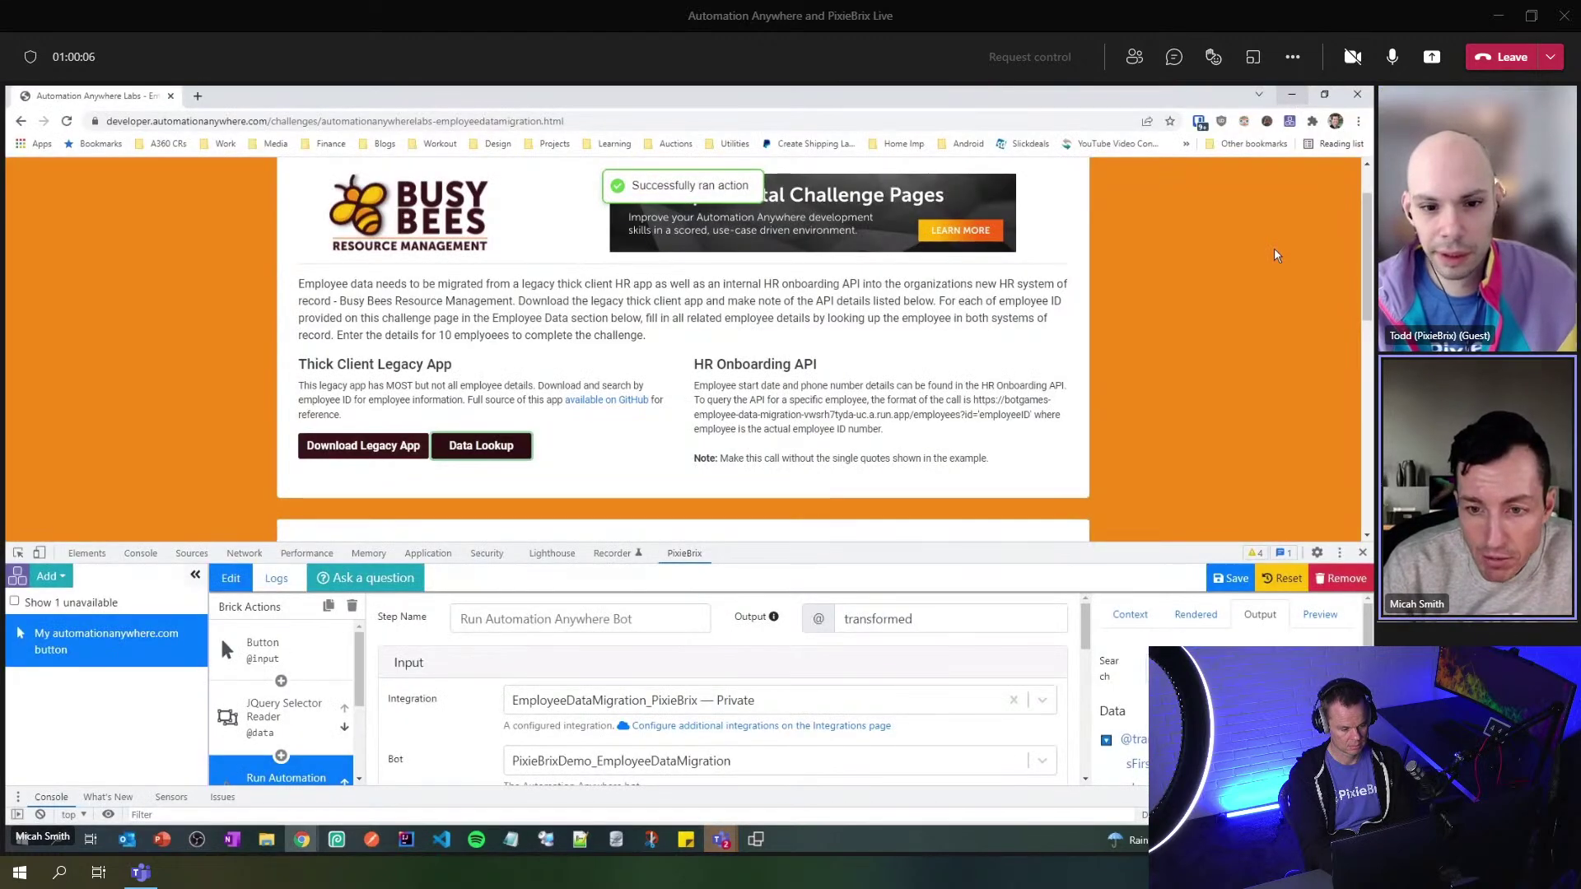
# - Check the filled Employee Data Migration form and the bot's returned name and e-mail output
pyautogui.moveTo(1056, 542); pyautogui.dragTo(1074, 291)
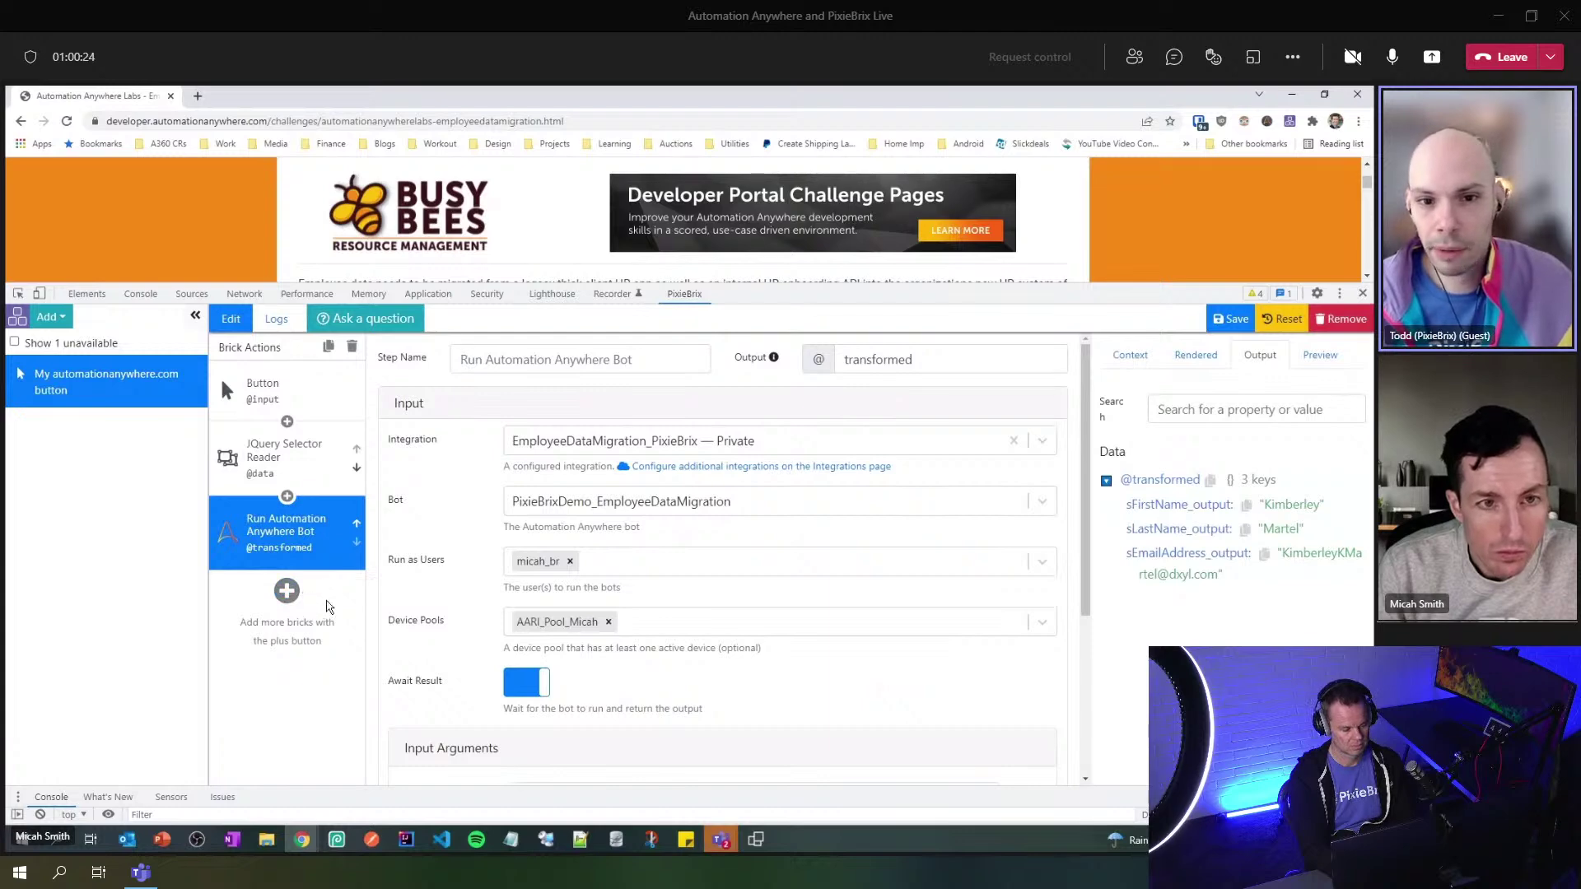
pyautogui.moveTo(751, 284); pyautogui.dragTo(752, 690)
pyautogui.scroll(-4, 758, 374)
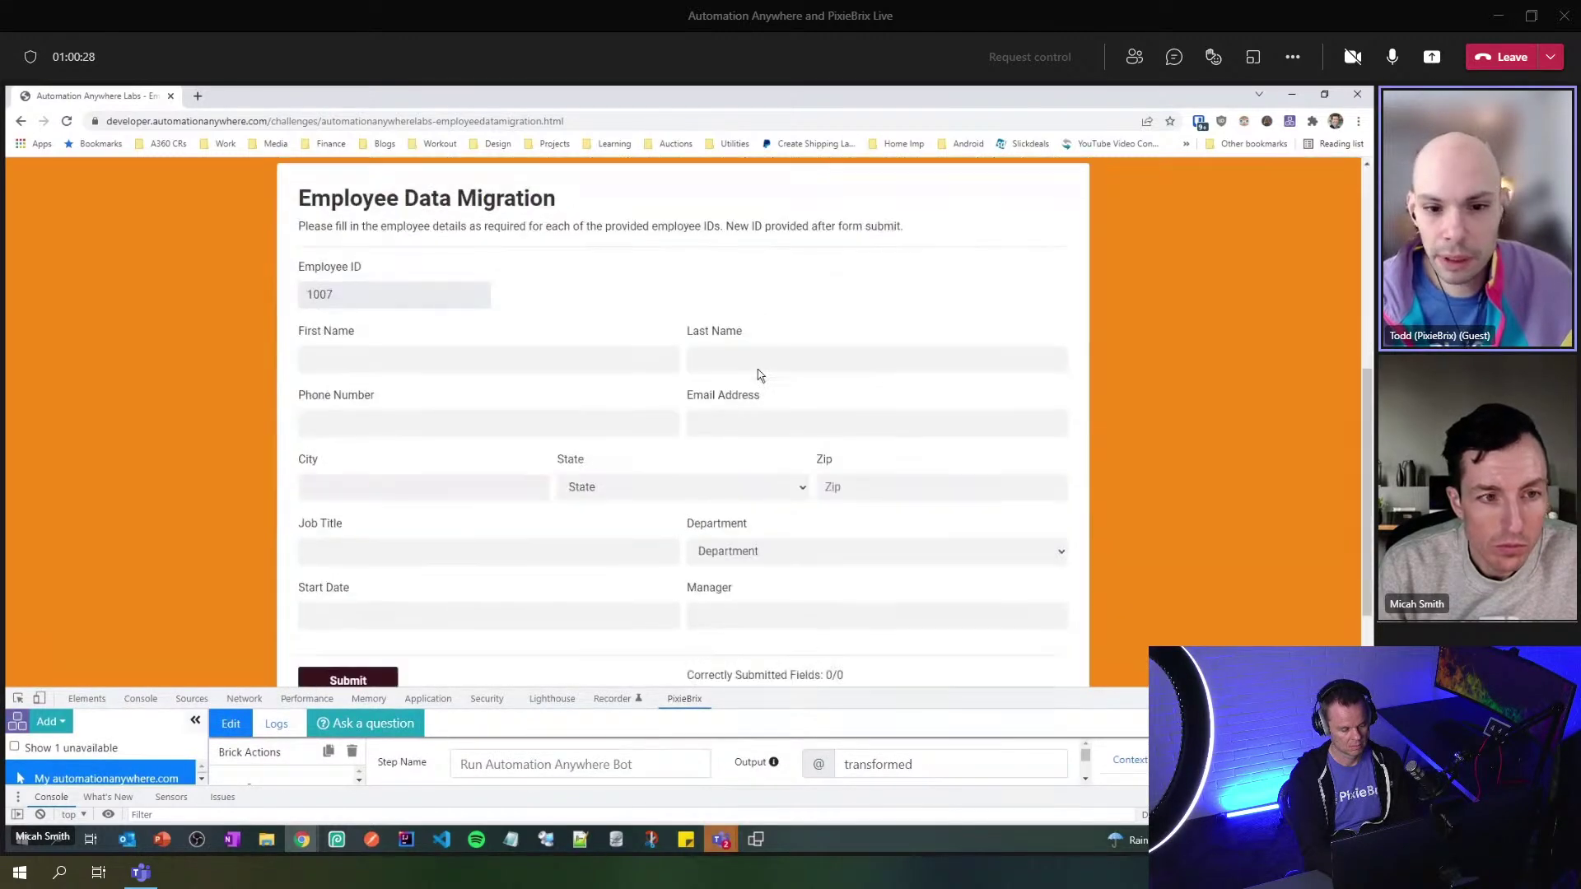
pyautogui.scroll(-2, 758, 375)
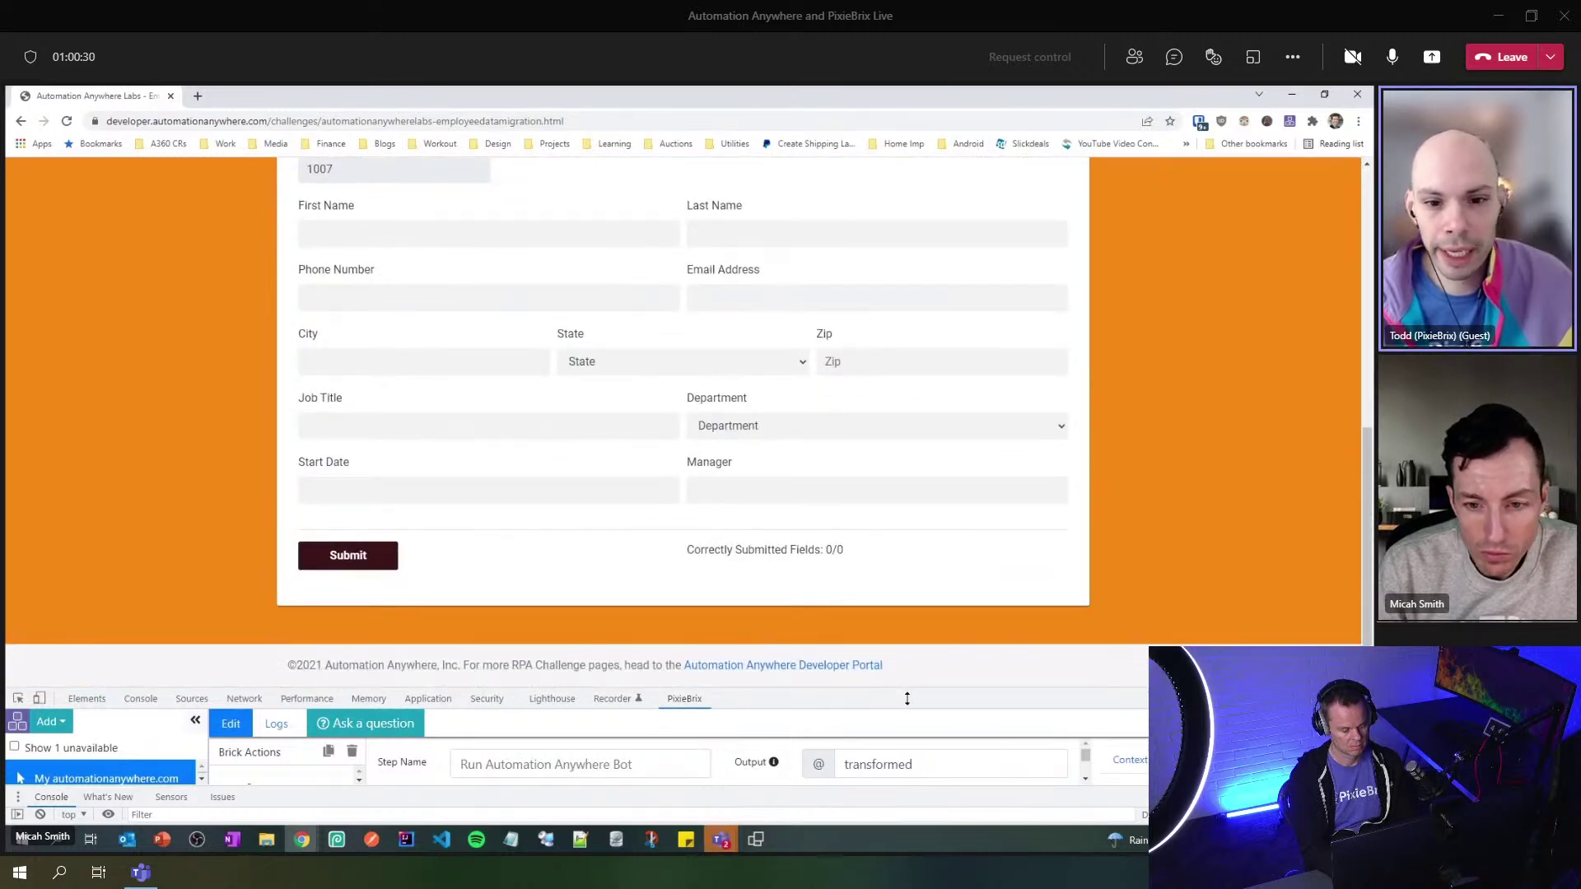
pyautogui.moveTo(909, 691); pyautogui.dragTo(925, 288)
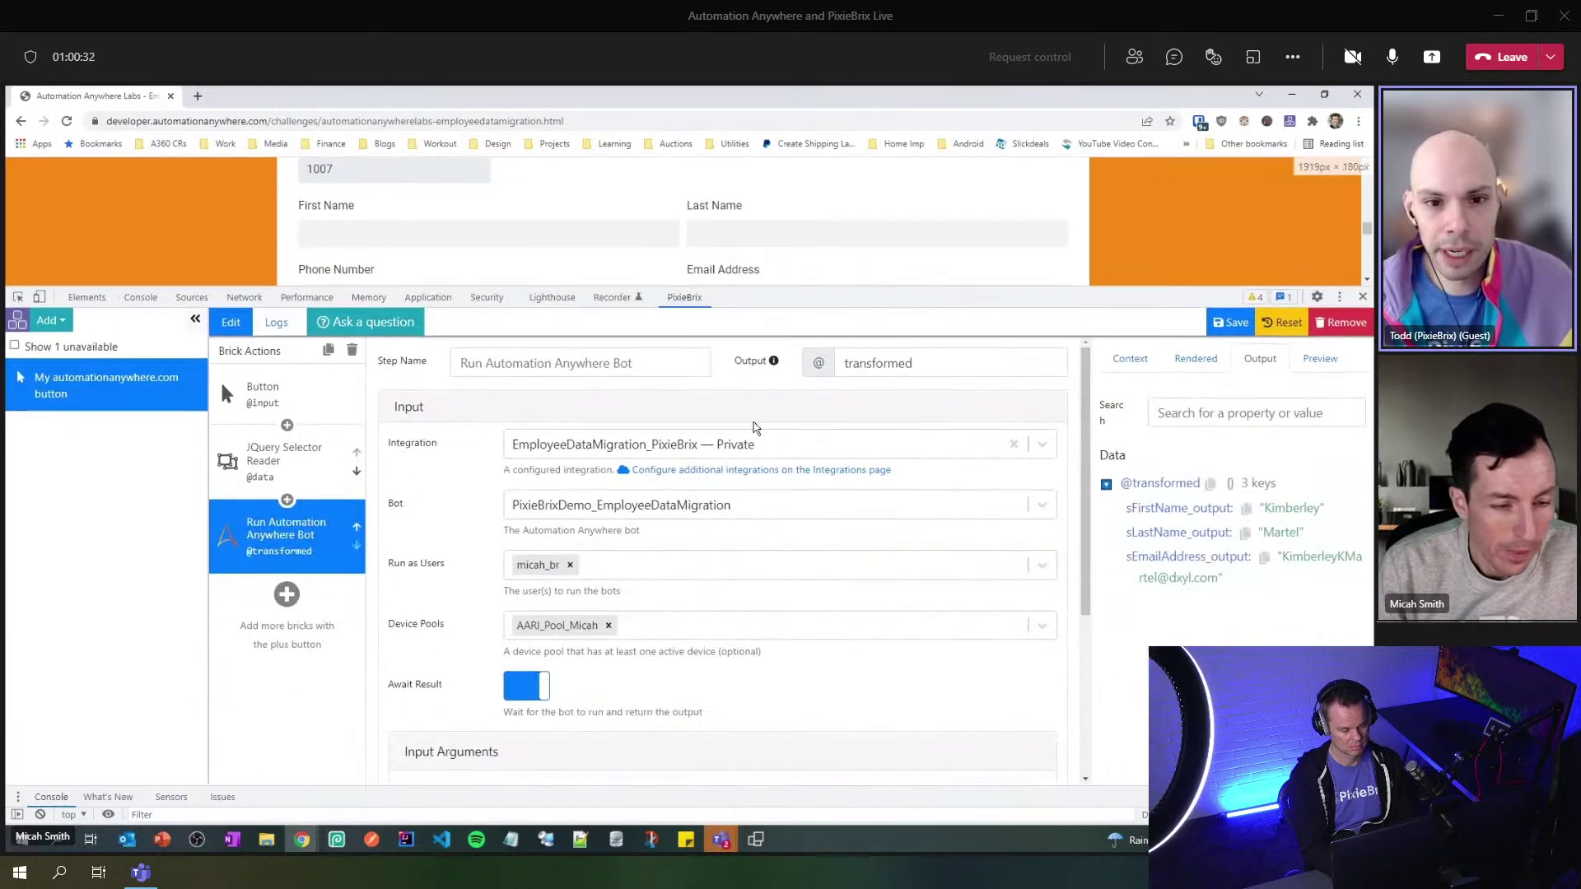
pyautogui.click(289, 597)
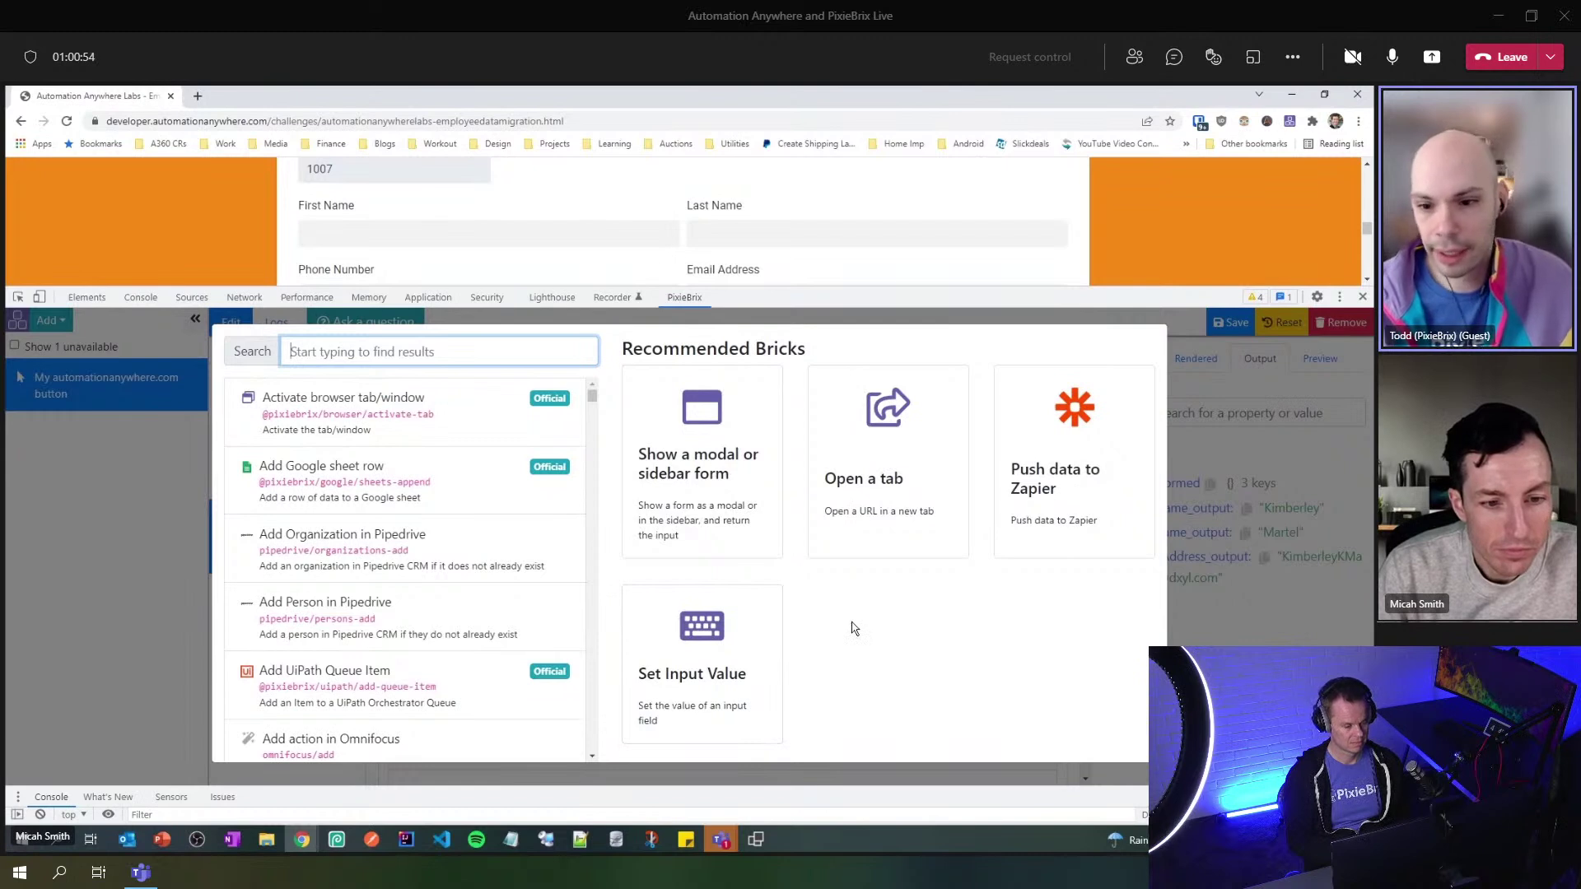
# - Add a Set Input Value brick after the Run Automation Anywhere Bot step
pyautogui.scroll(-5, 346, 646)
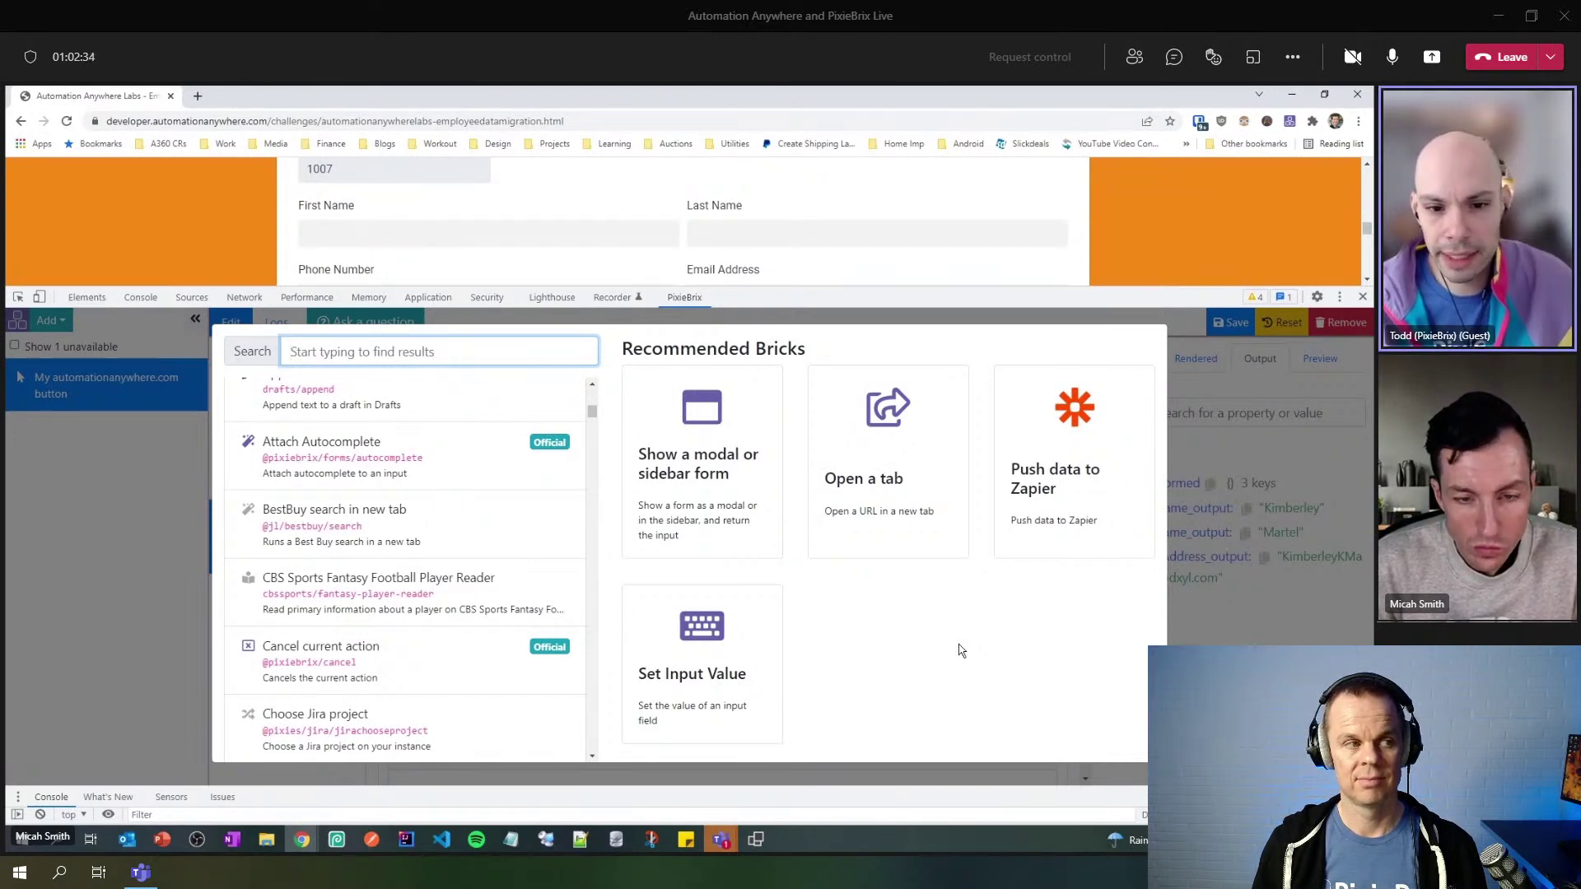
pyautogui.click(723, 642)
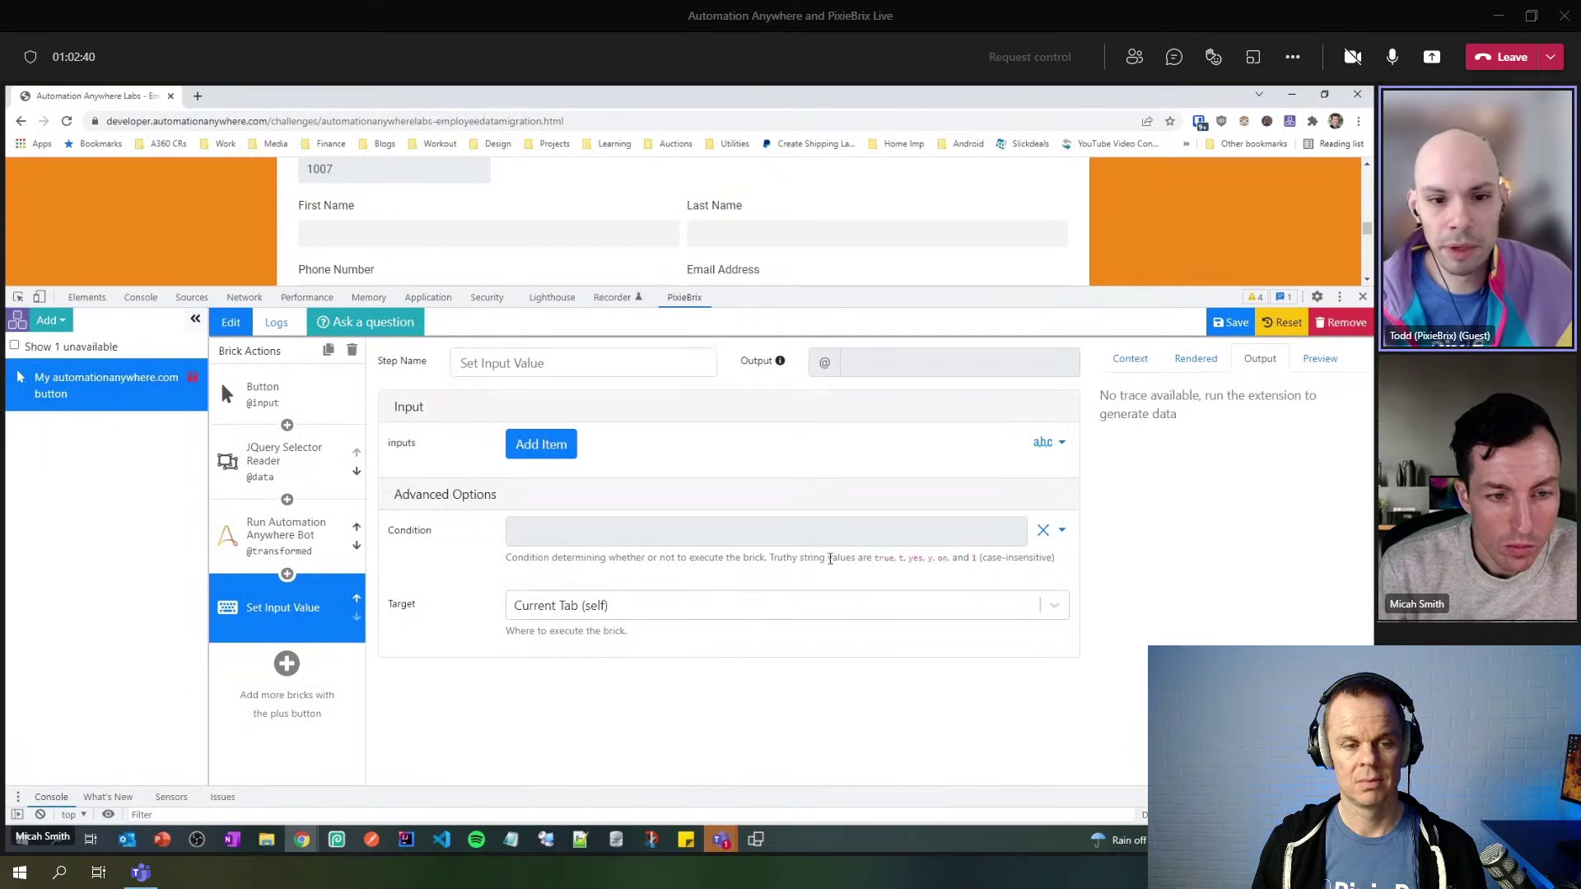
# - Add a Set Input Value item whose selector is #firstName, picked from the First Name field
pyautogui.moveTo(811, 293); pyautogui.dragTo(813, 378)
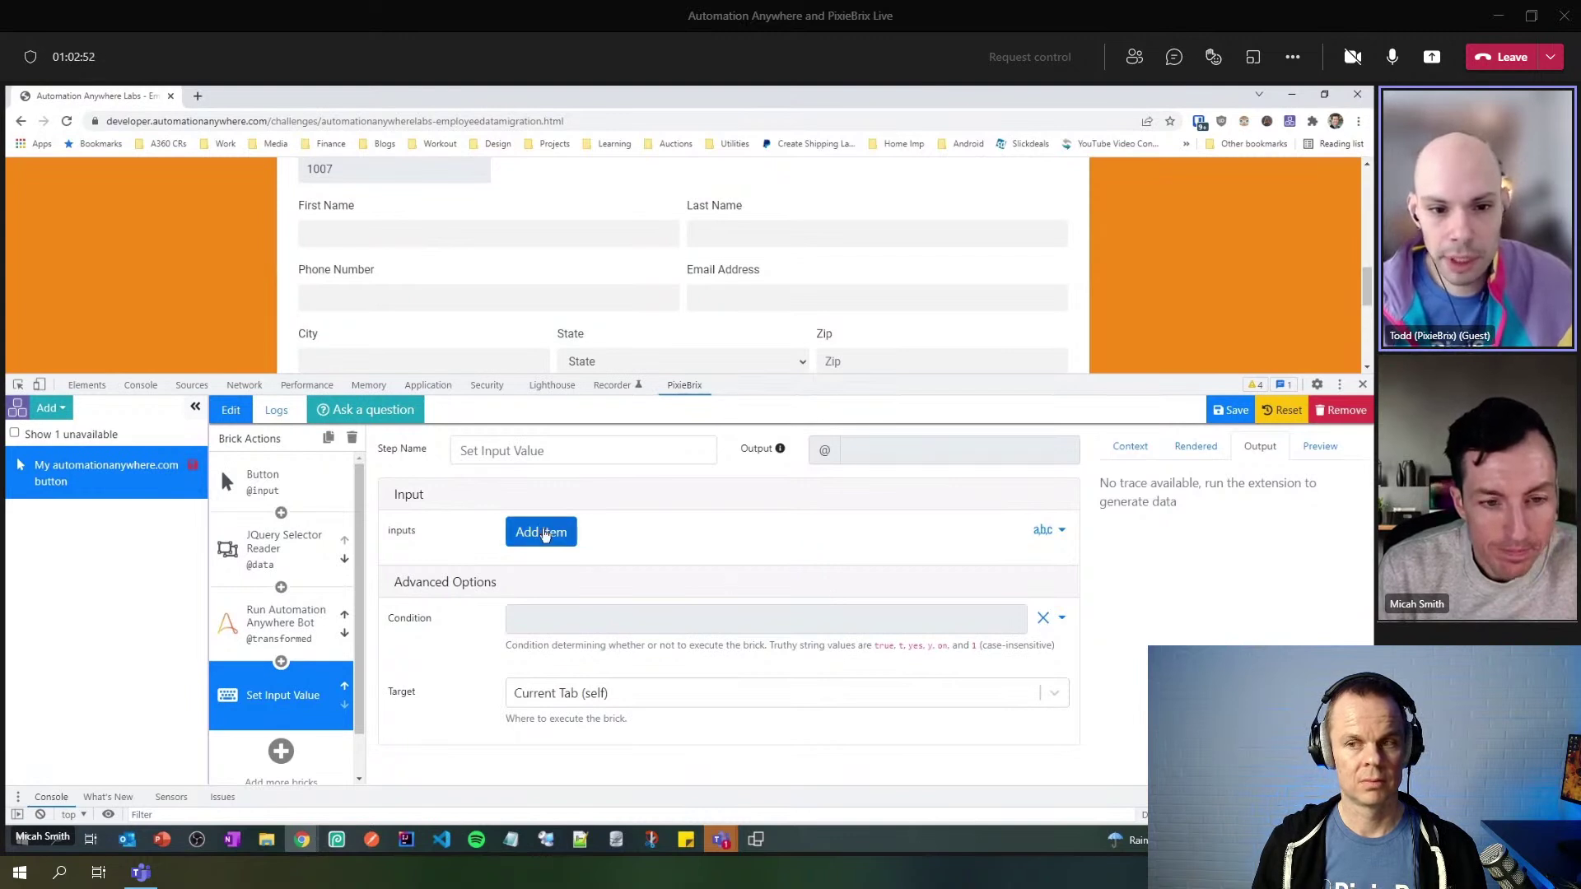
pyautogui.click(540, 532)
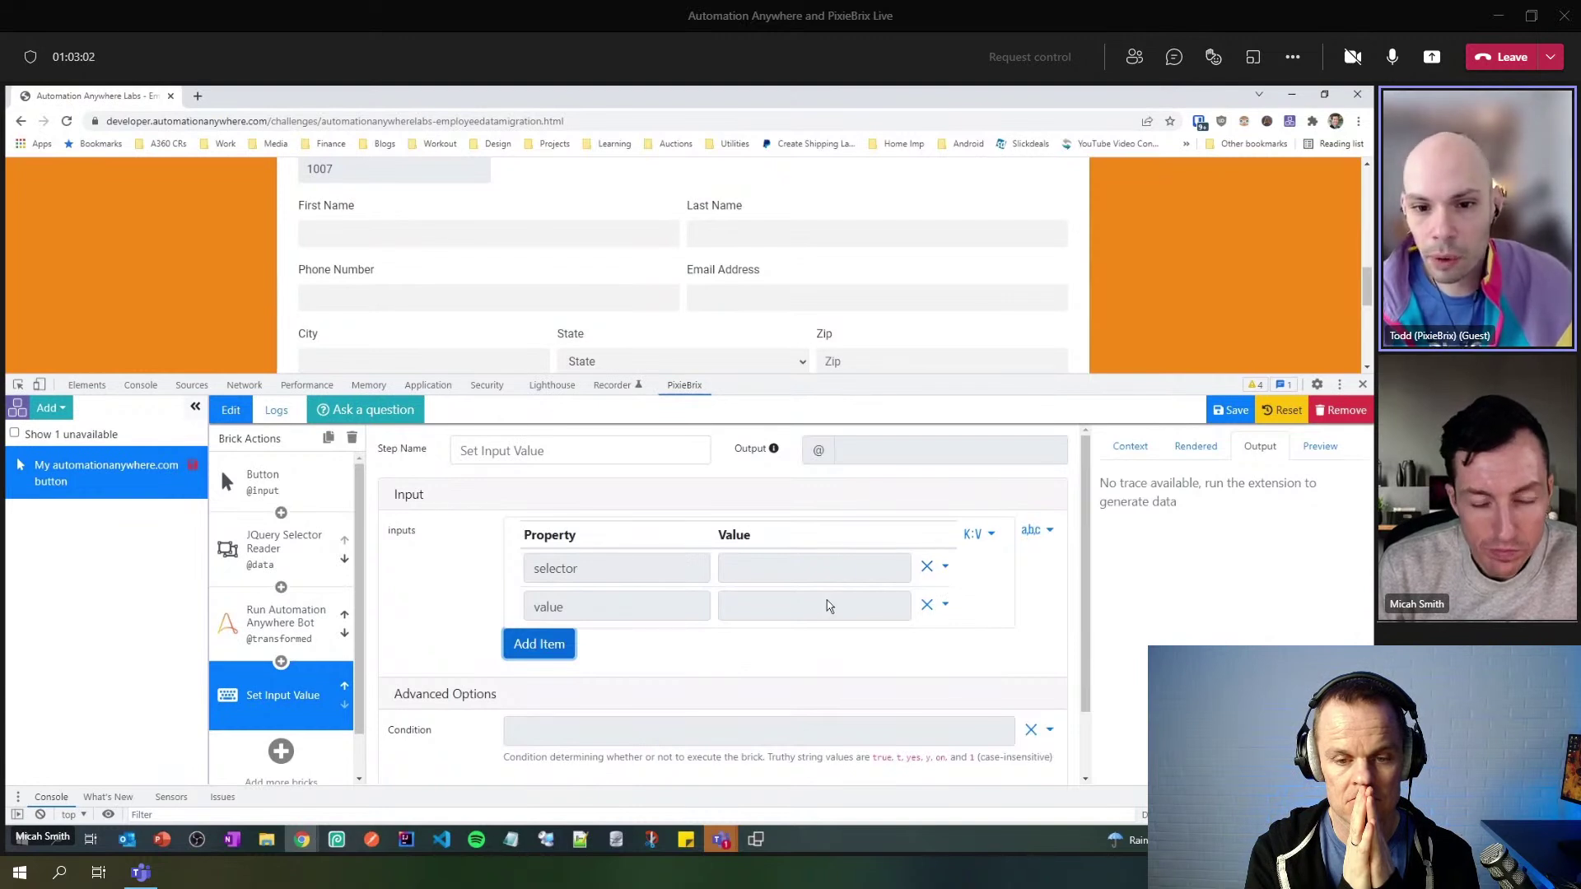
pyautogui.click(945, 568)
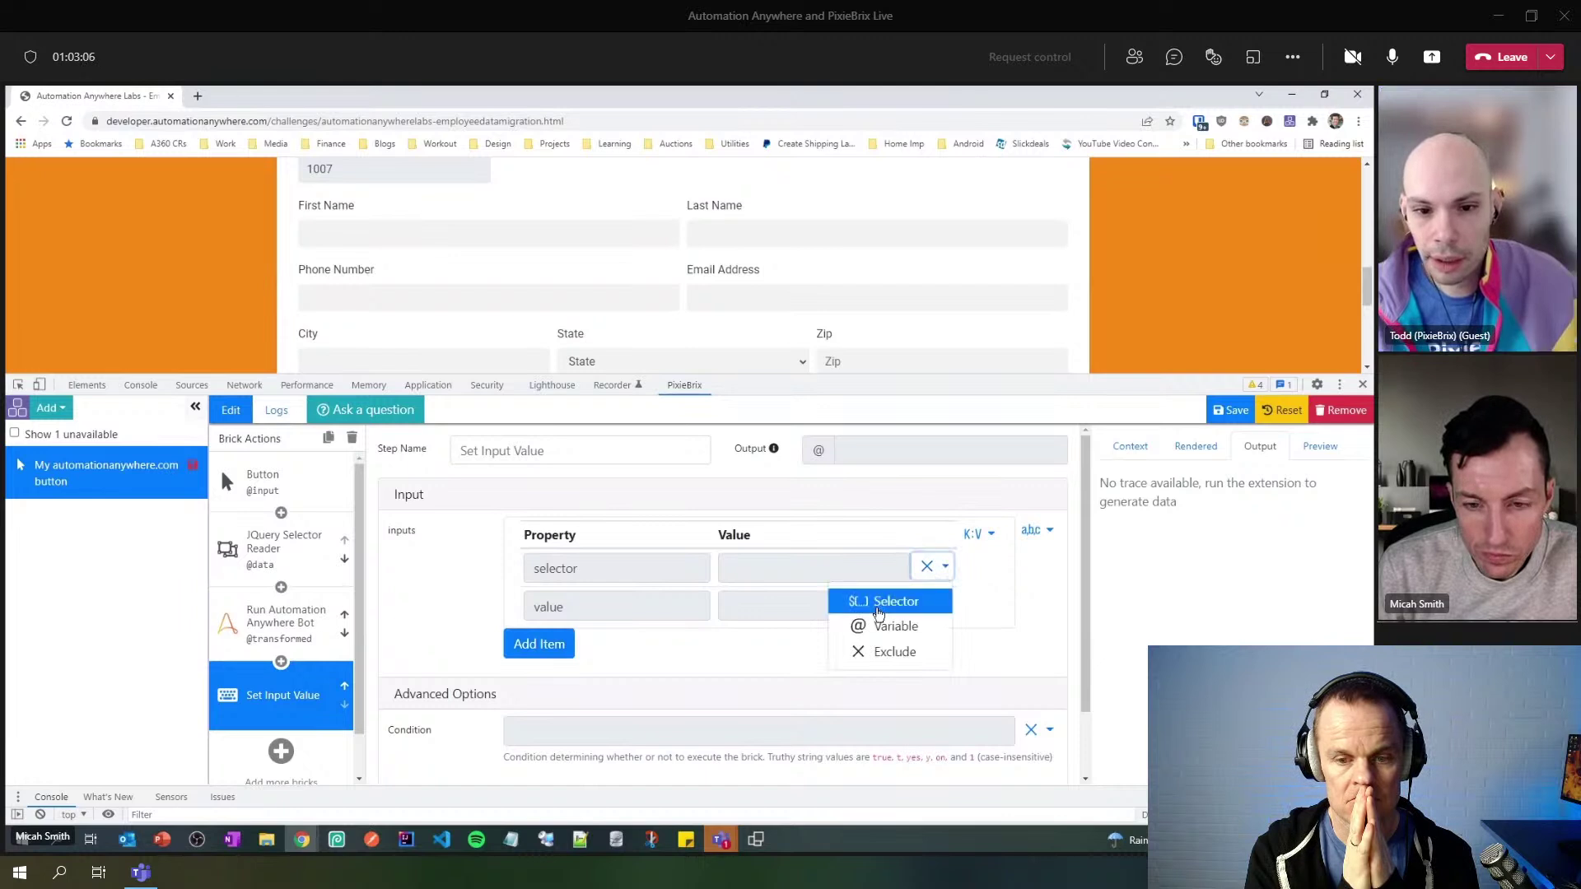
pyautogui.click(885, 602)
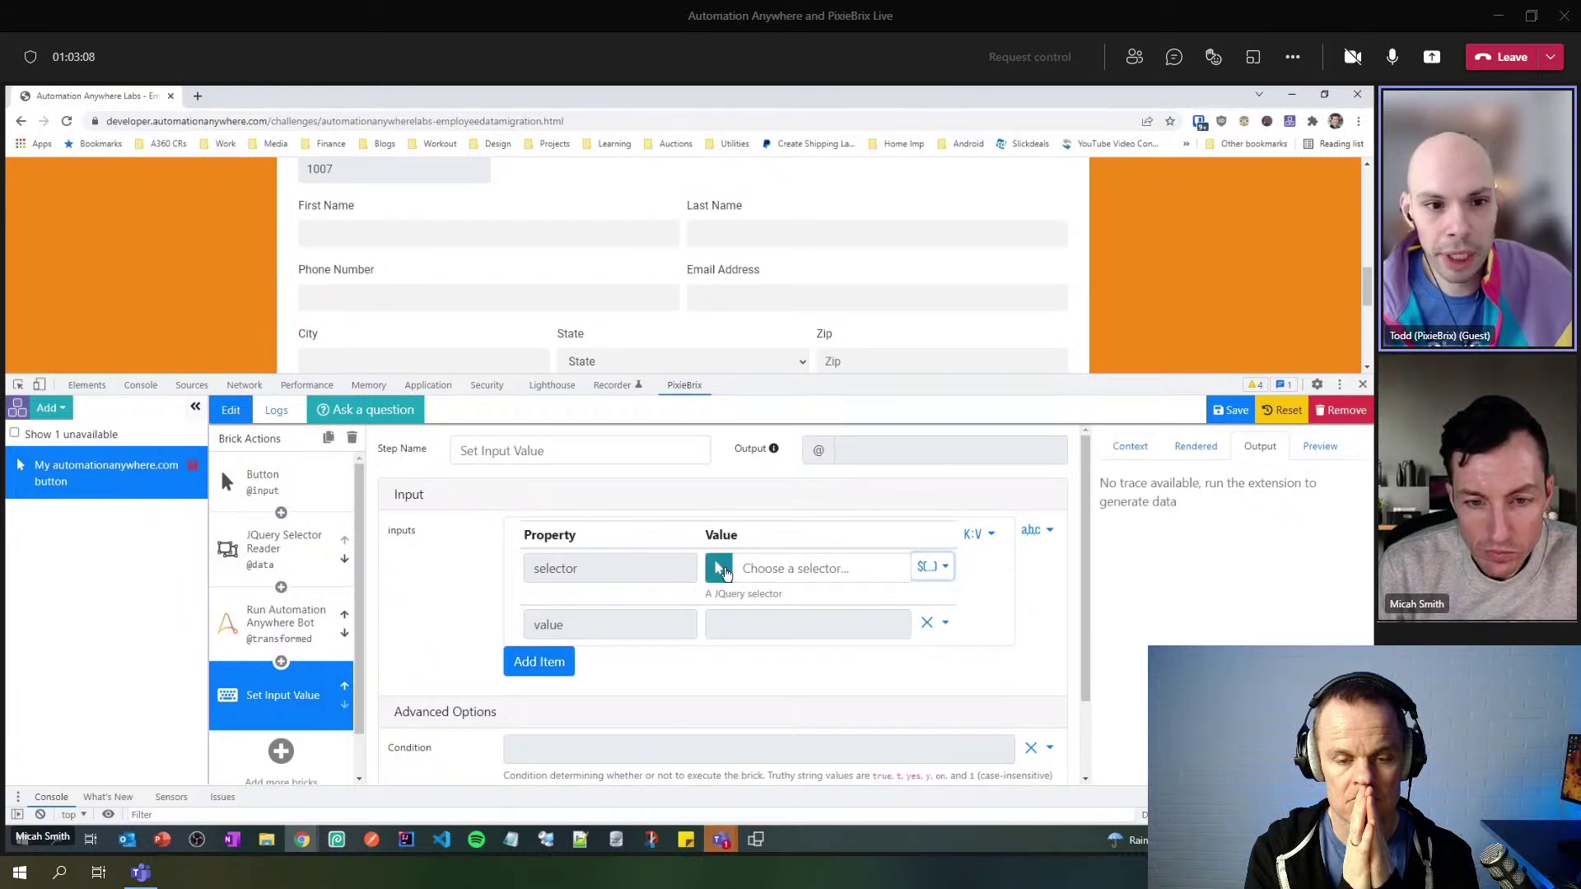
pyautogui.click(720, 569)
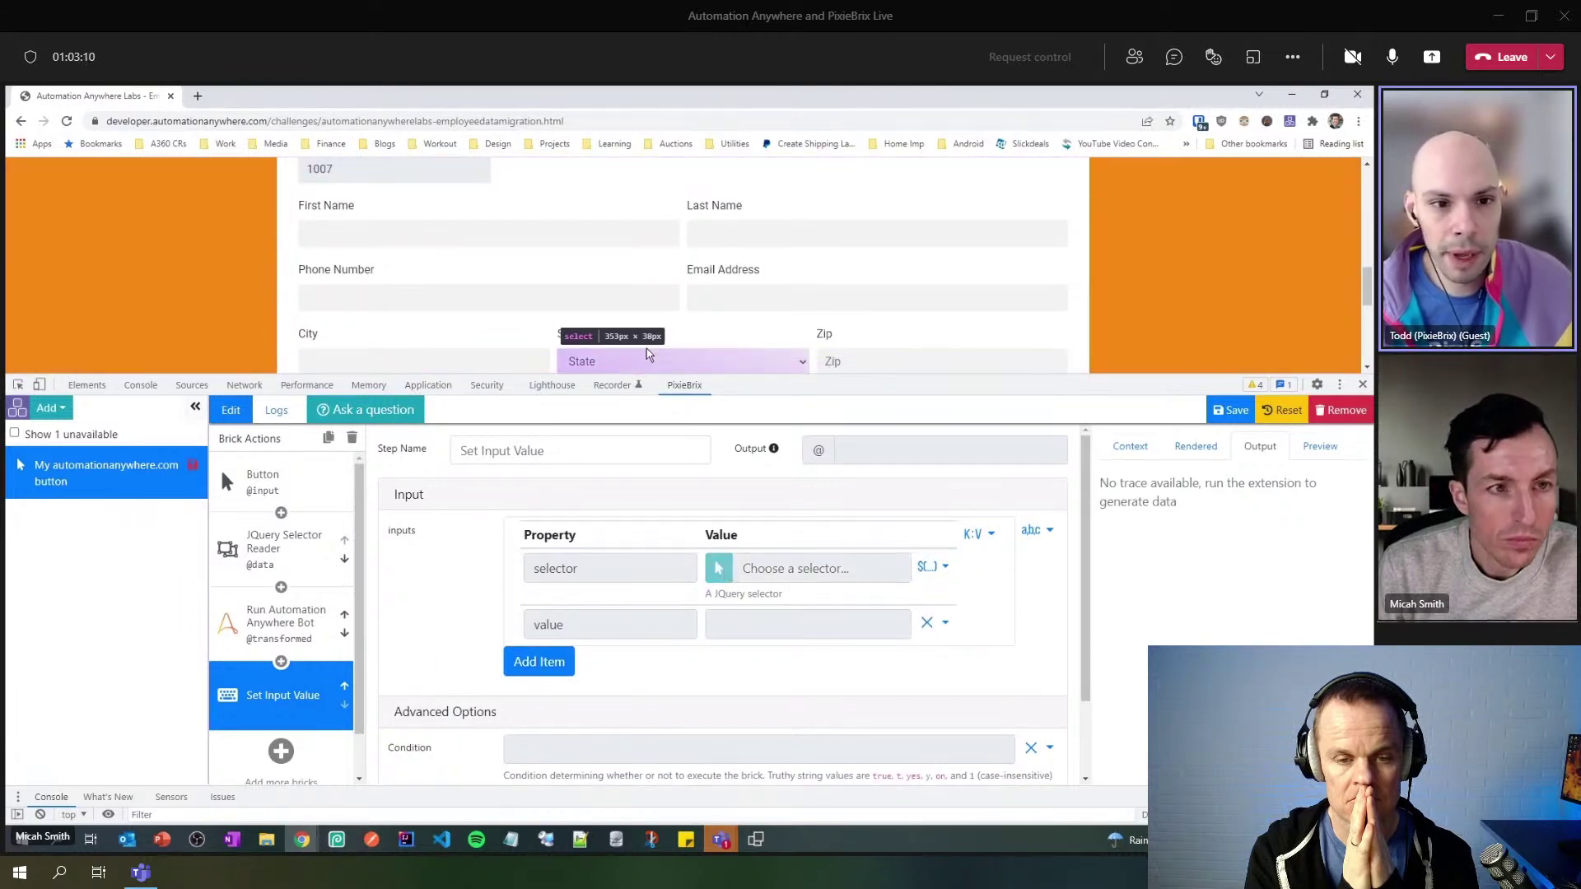
pyautogui.click(420, 234)
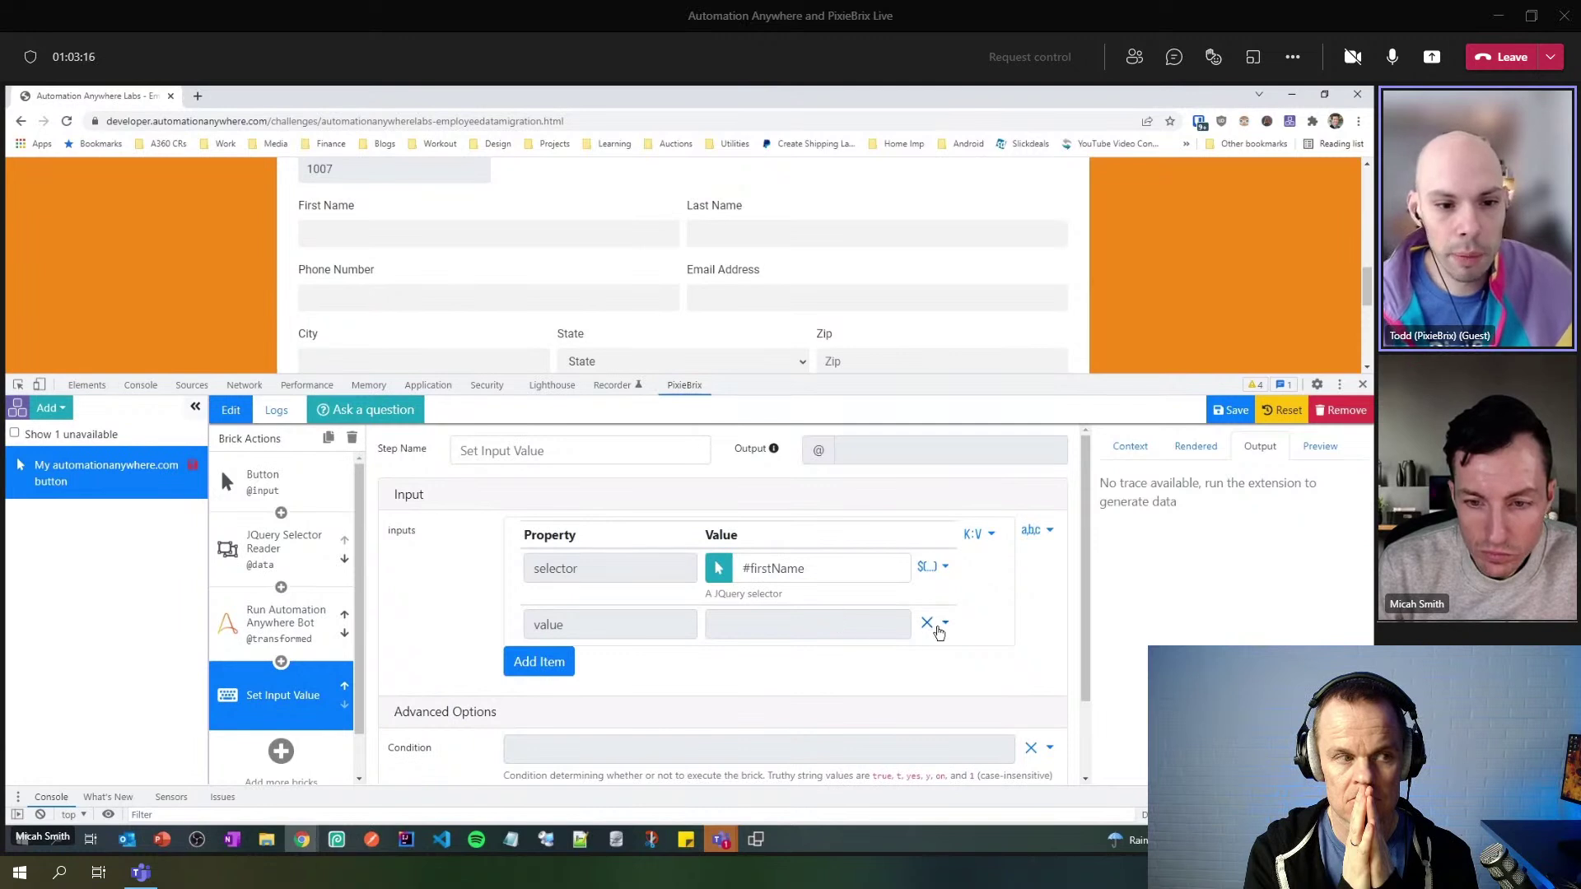
pyautogui.click(945, 623)
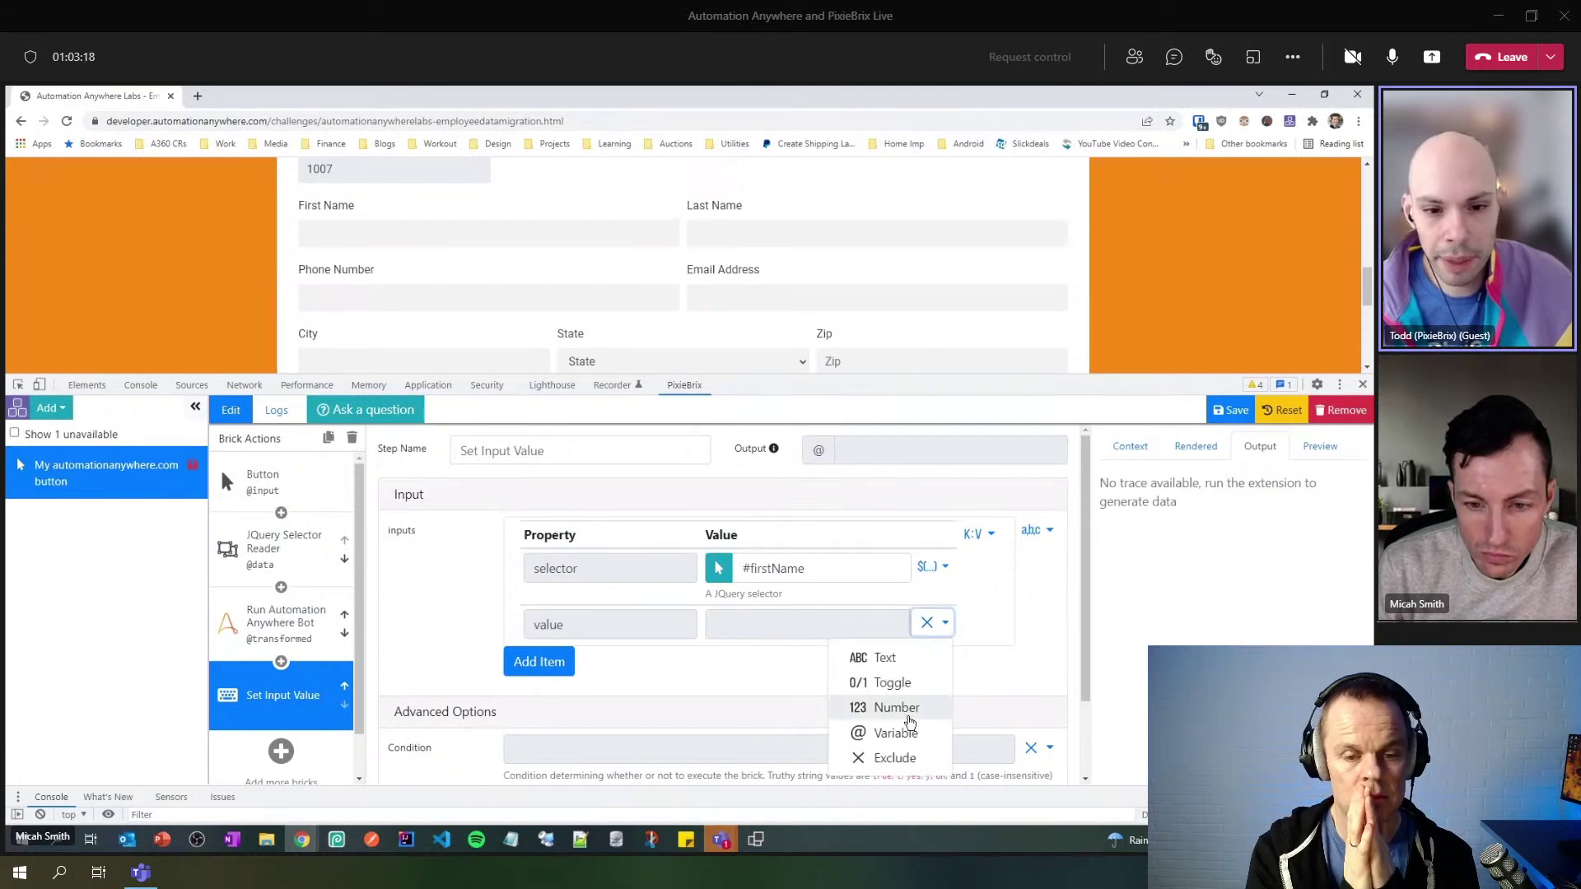
pyautogui.click(274, 629)
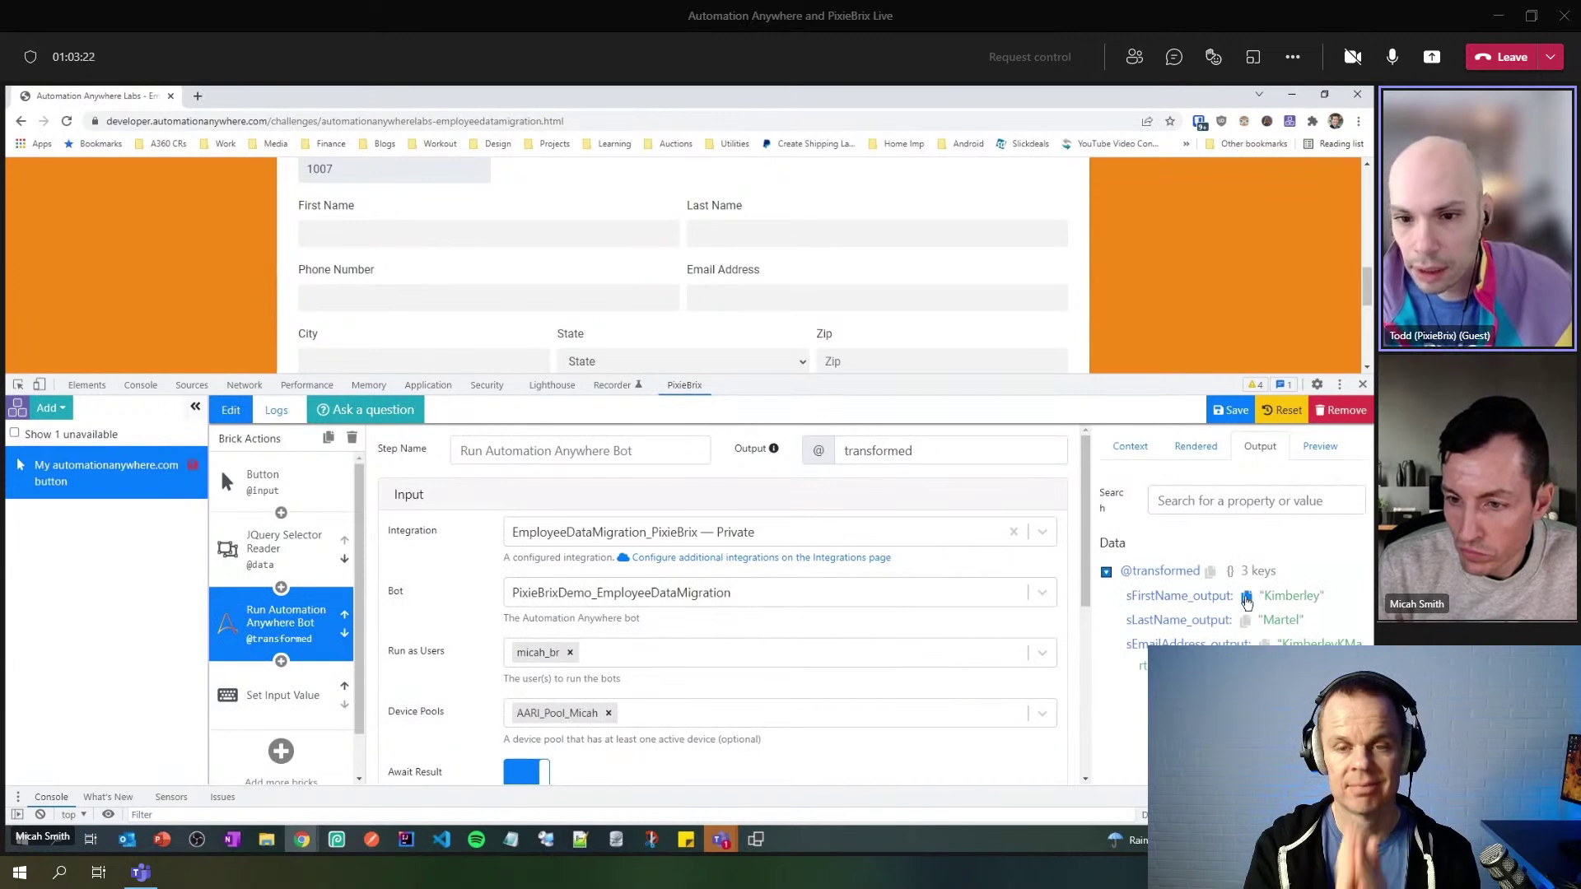
# - Paste the bot's first-name output path as the #firstName item's value
pyautogui.click(1246, 598)
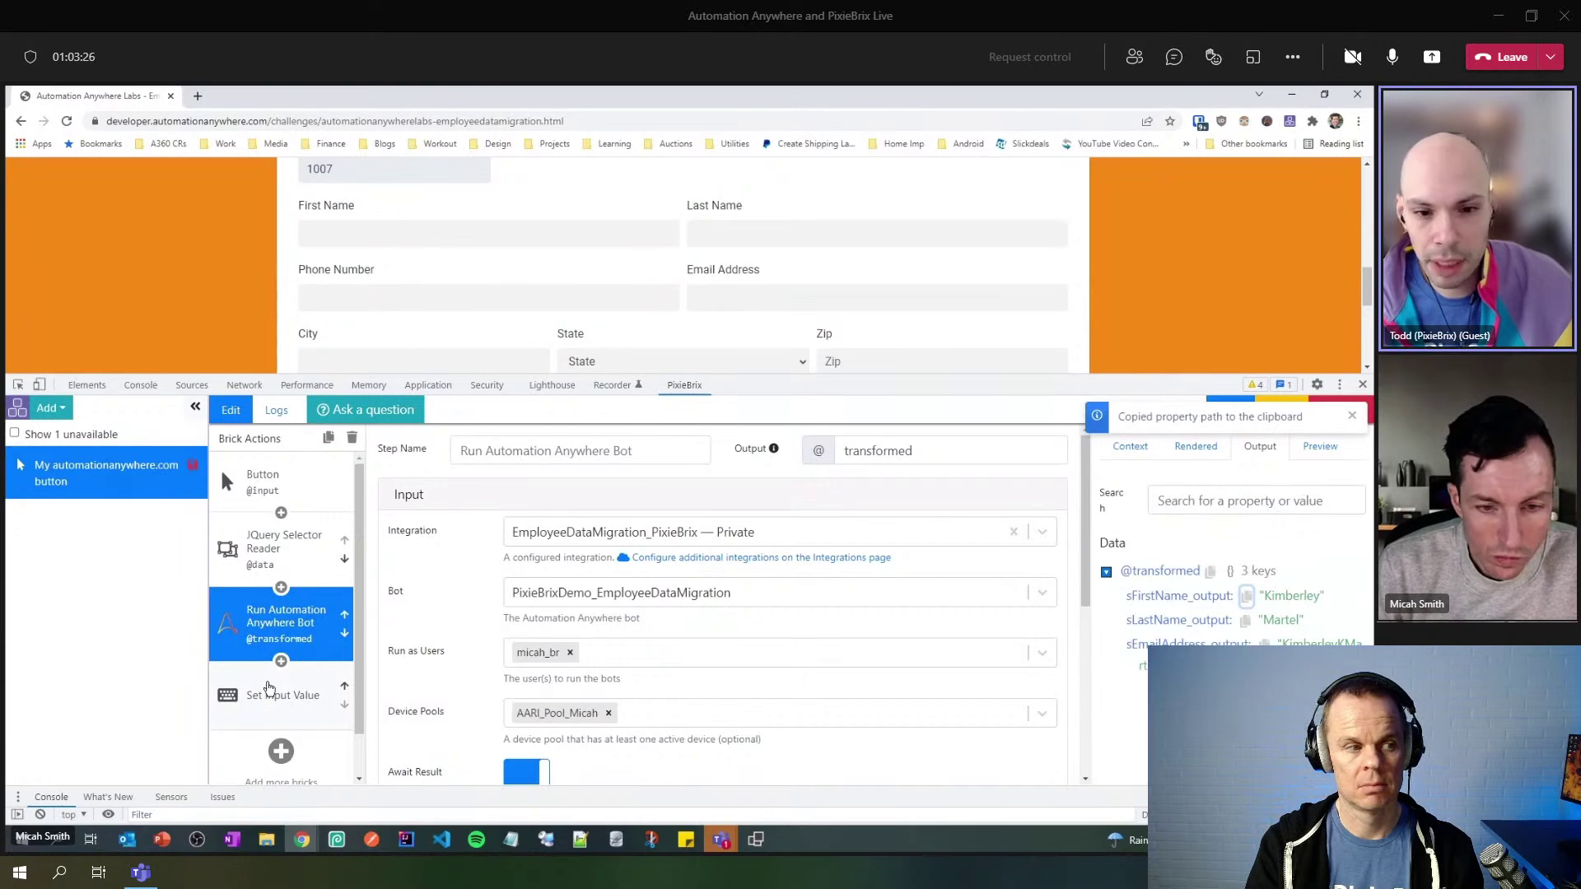
pyautogui.click(269, 692)
pyautogui.click(840, 632)
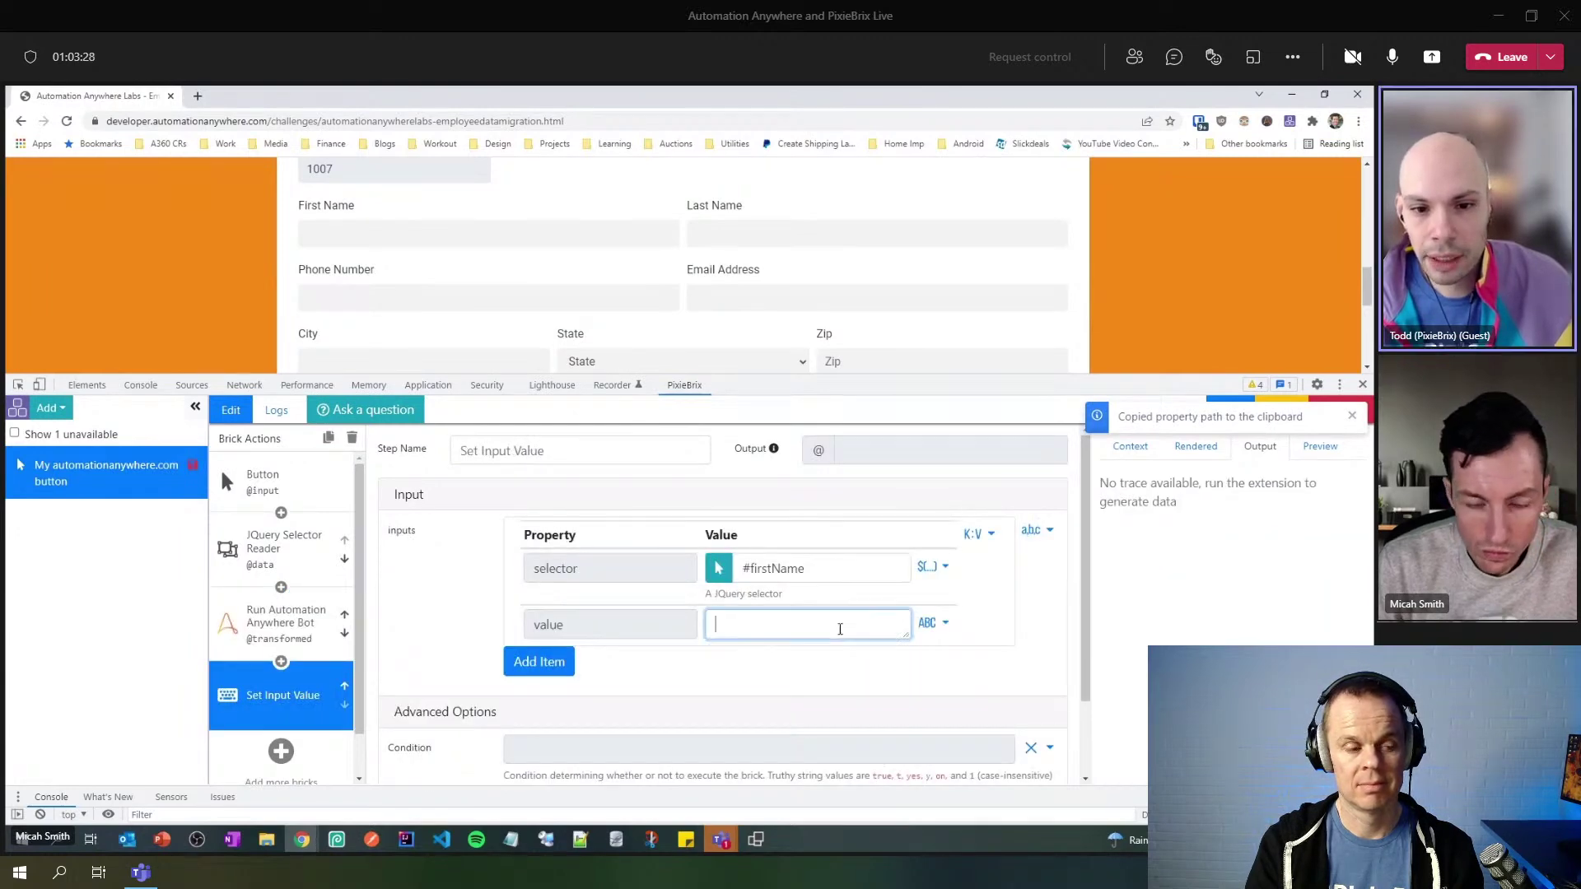
pyautogui.hotkey('ctrl', 'v')
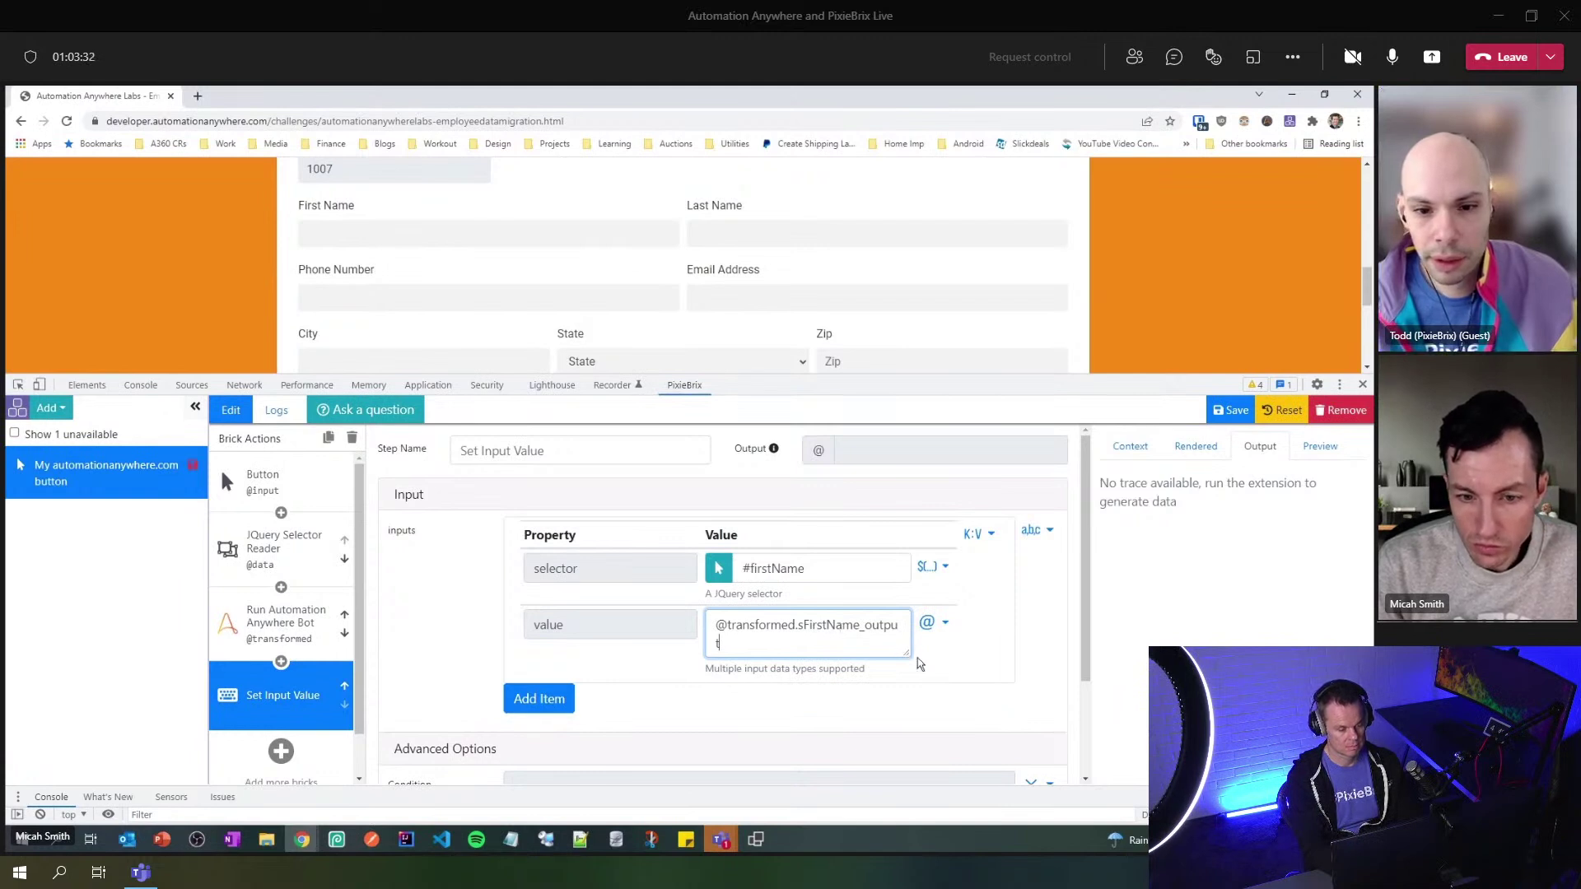
pyautogui.scroll(-1, 853, 698)
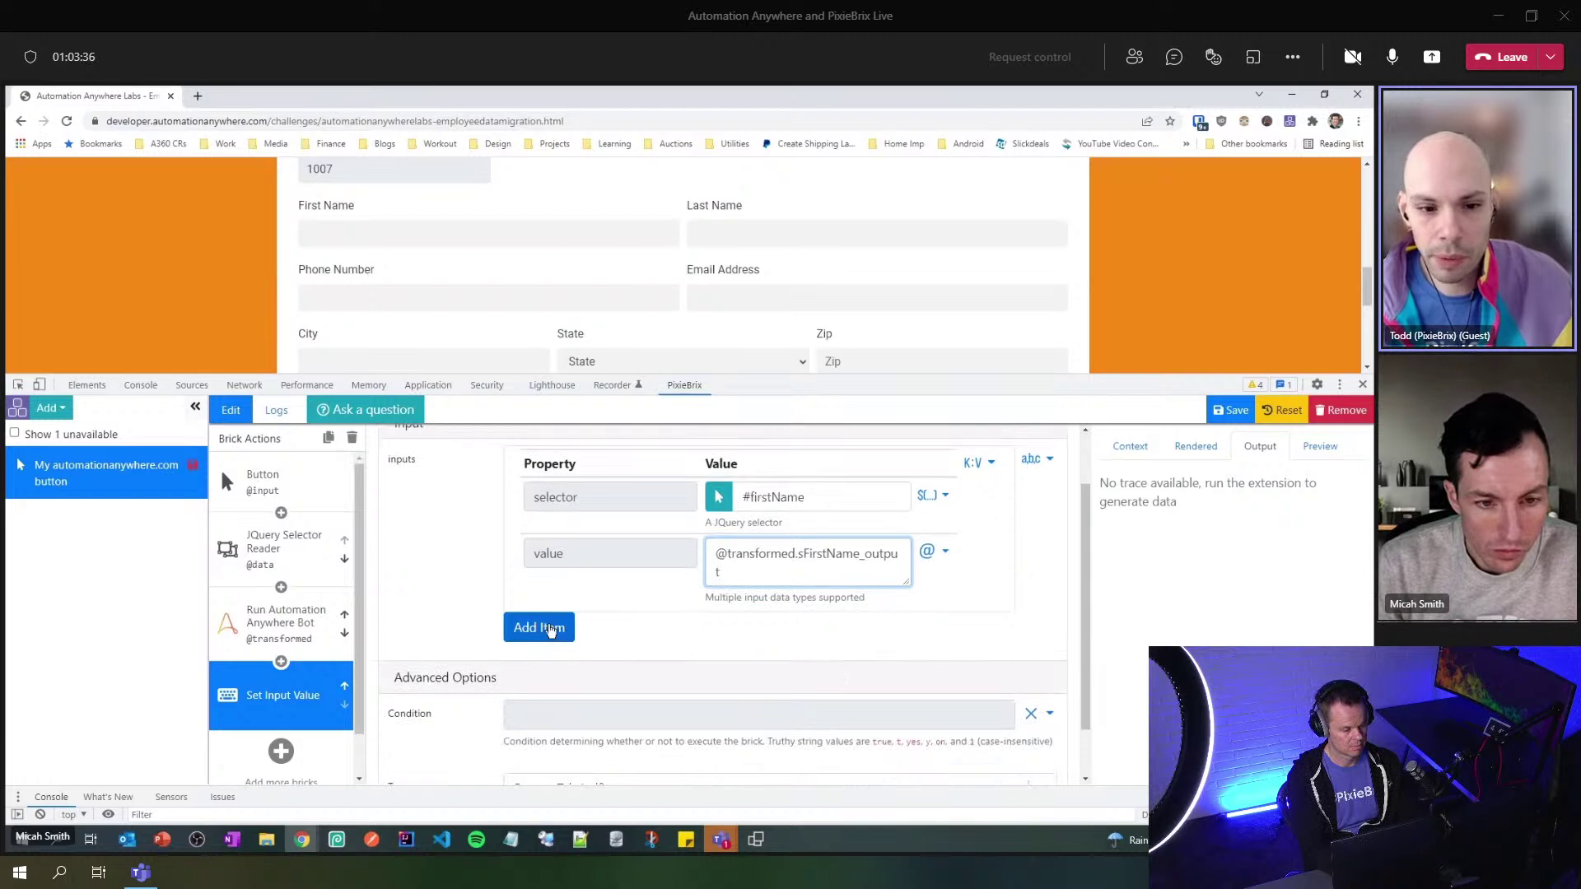
# - Add a second item targeting #lastName, valued with the bot's sLastName_output path
pyautogui.click(550, 629)
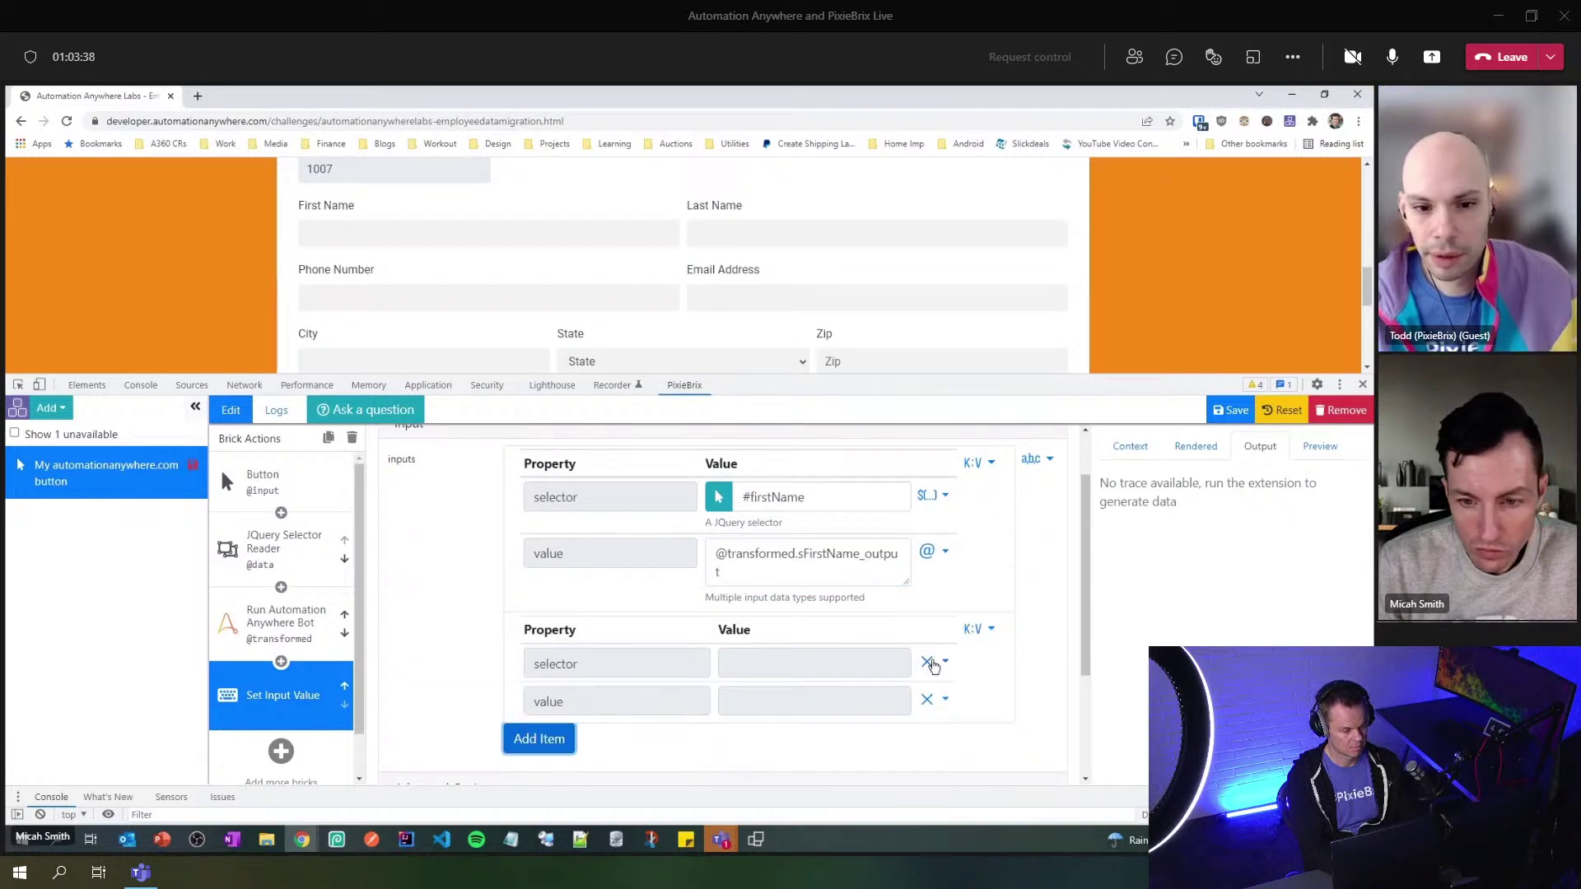
pyautogui.click(944, 661)
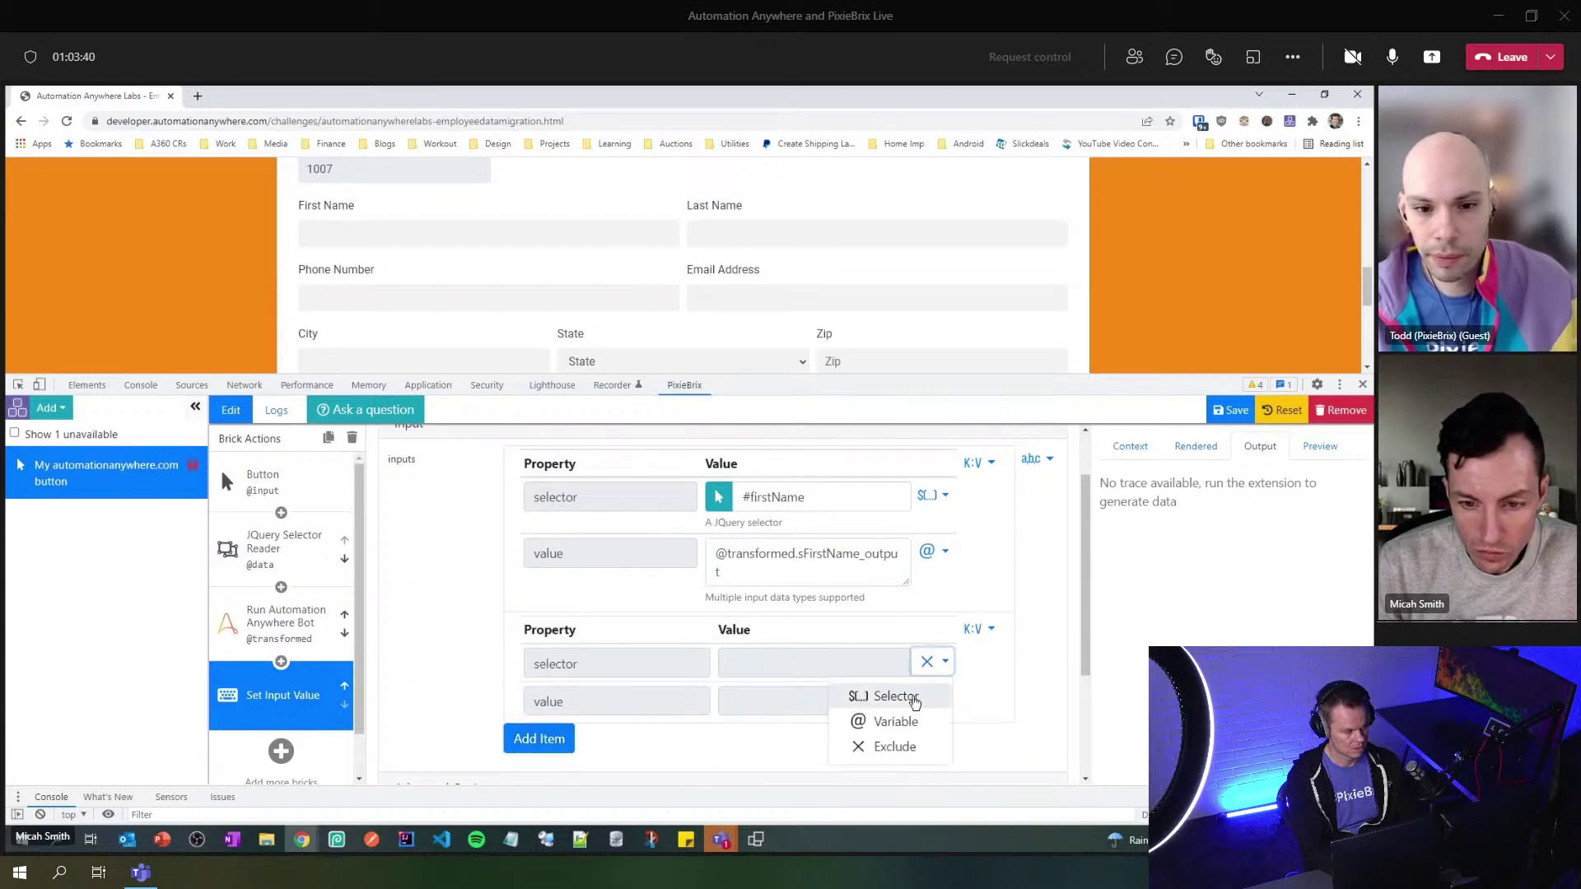
pyautogui.click(896, 697)
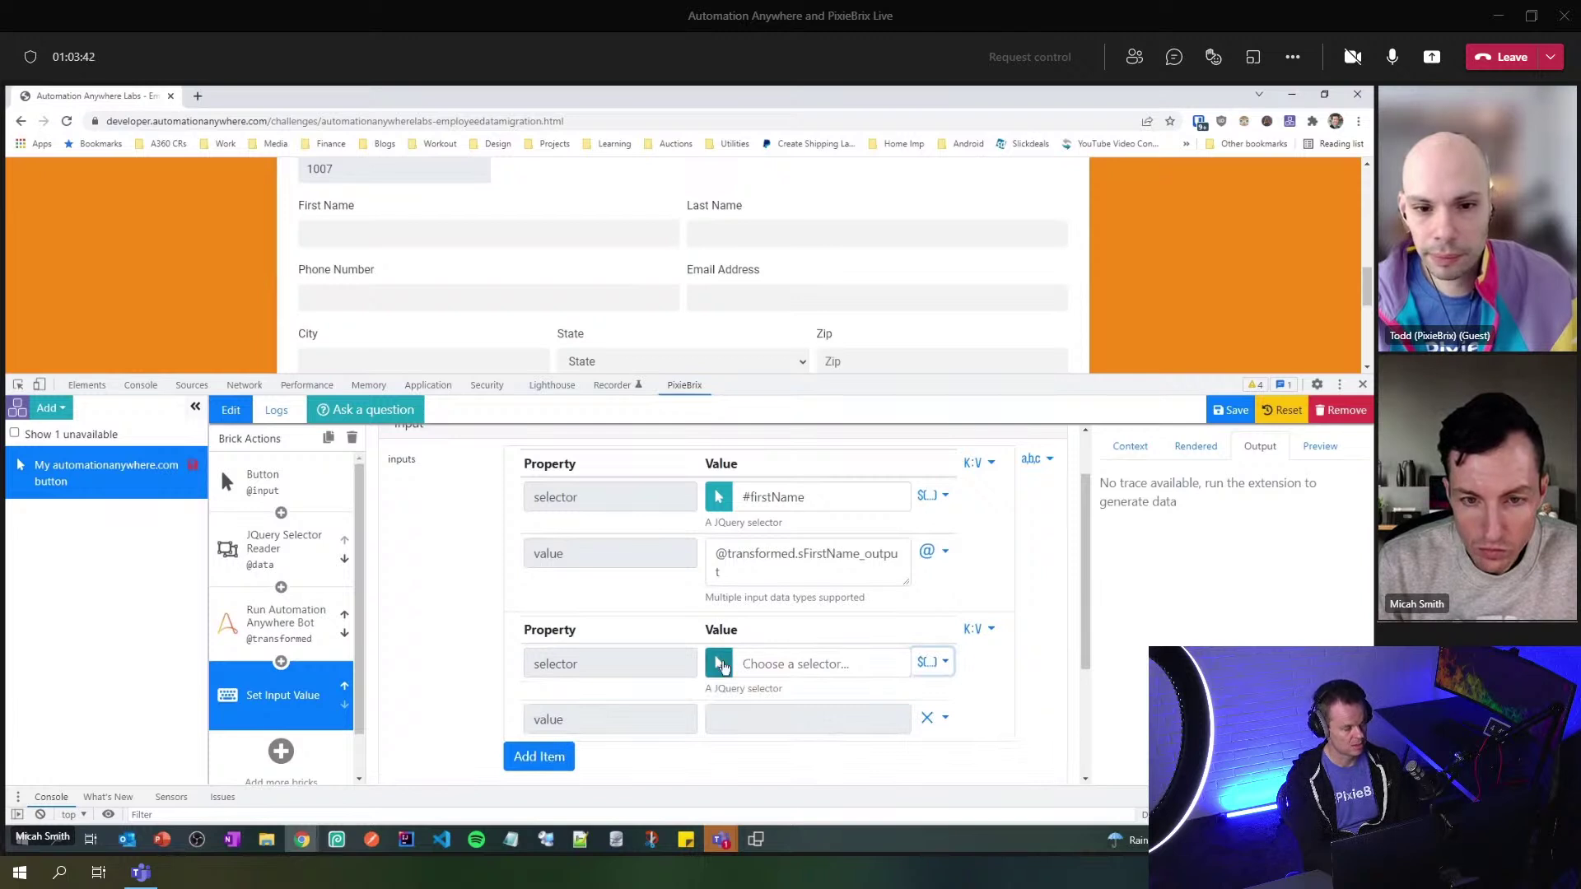
pyautogui.click(720, 663)
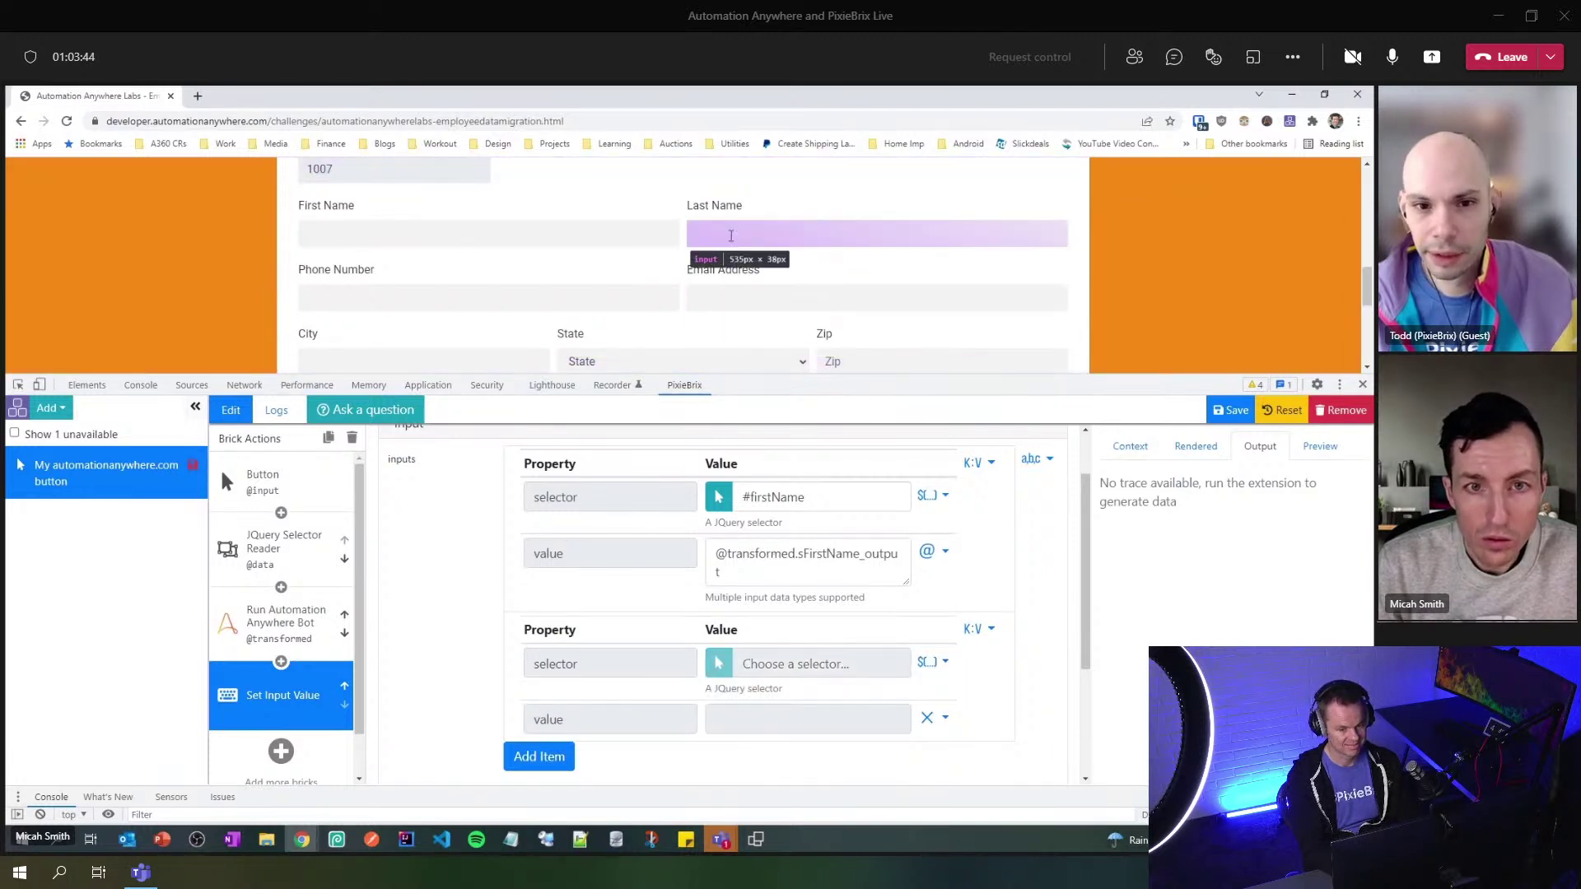
pyautogui.click(731, 236)
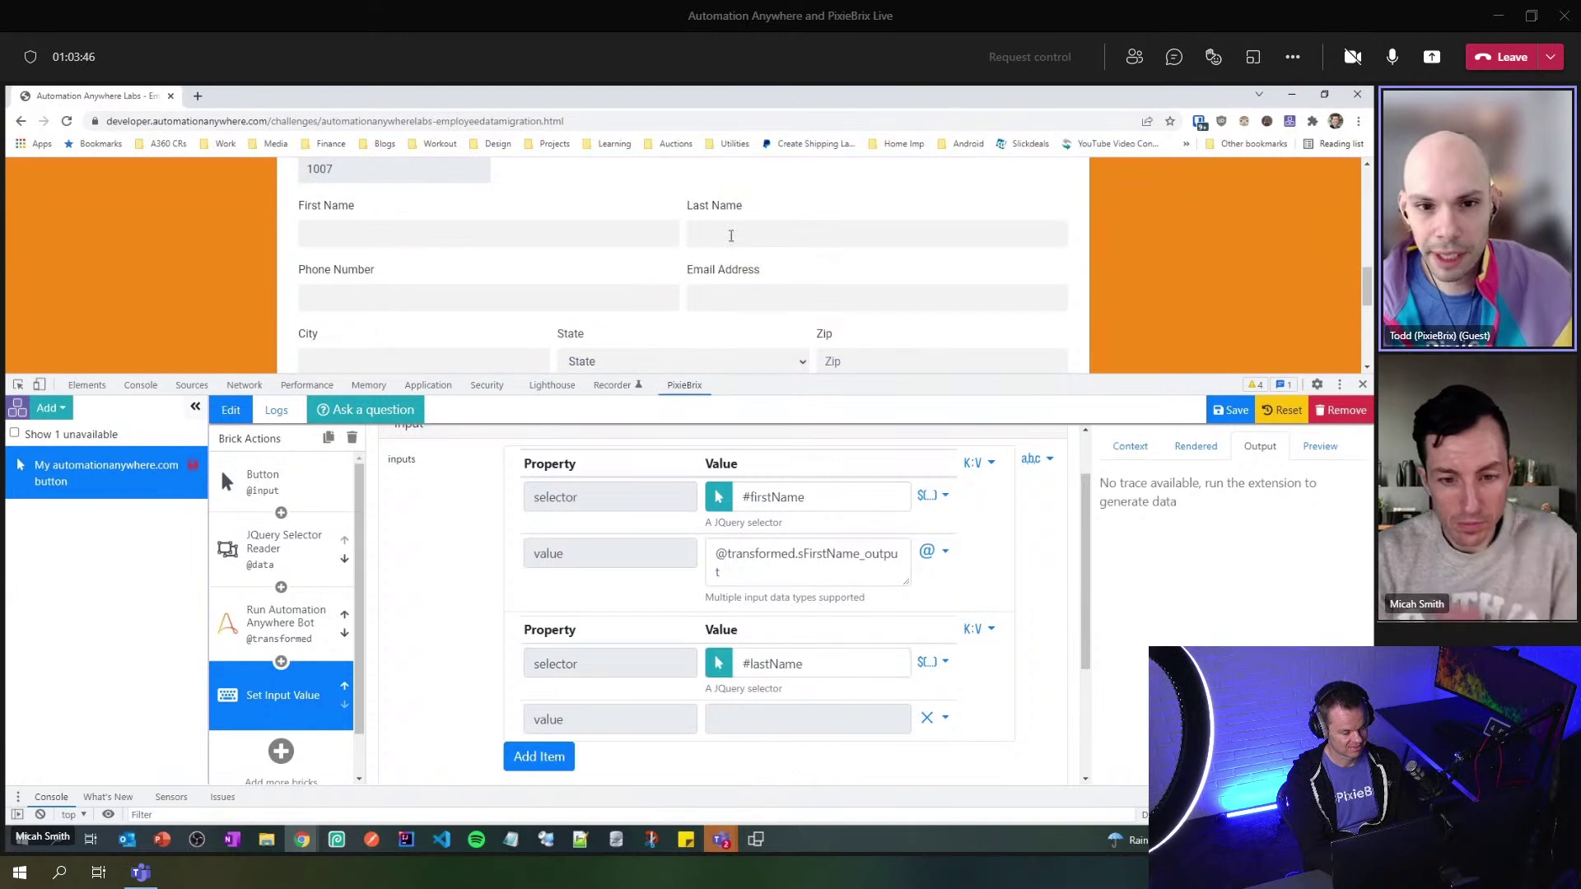
pyautogui.click(284, 629)
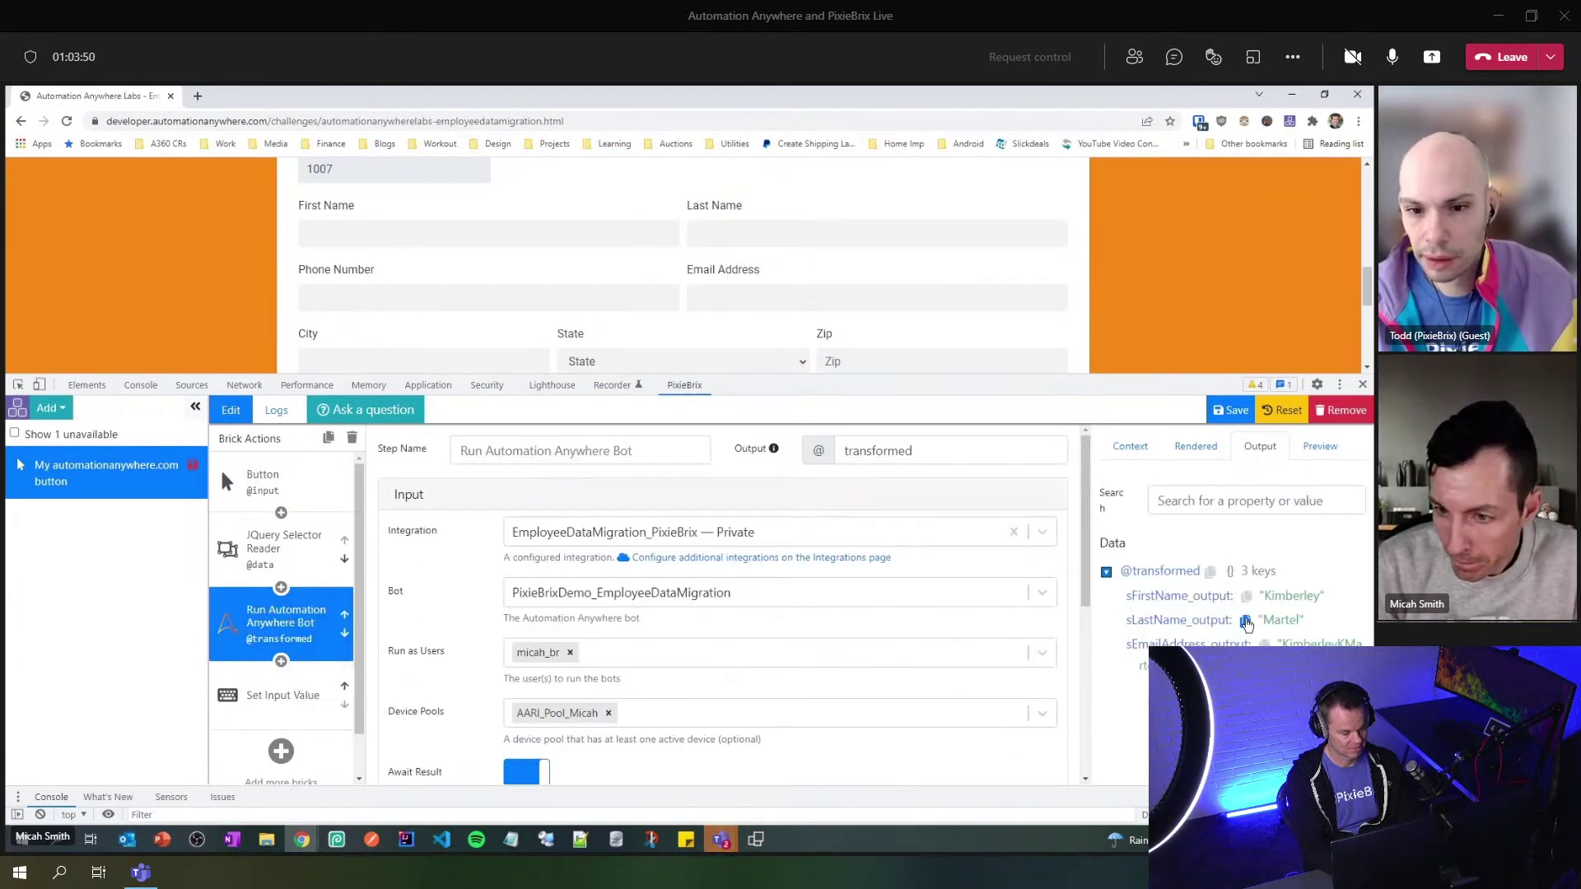
pyautogui.click(1246, 623)
pyautogui.click(275, 694)
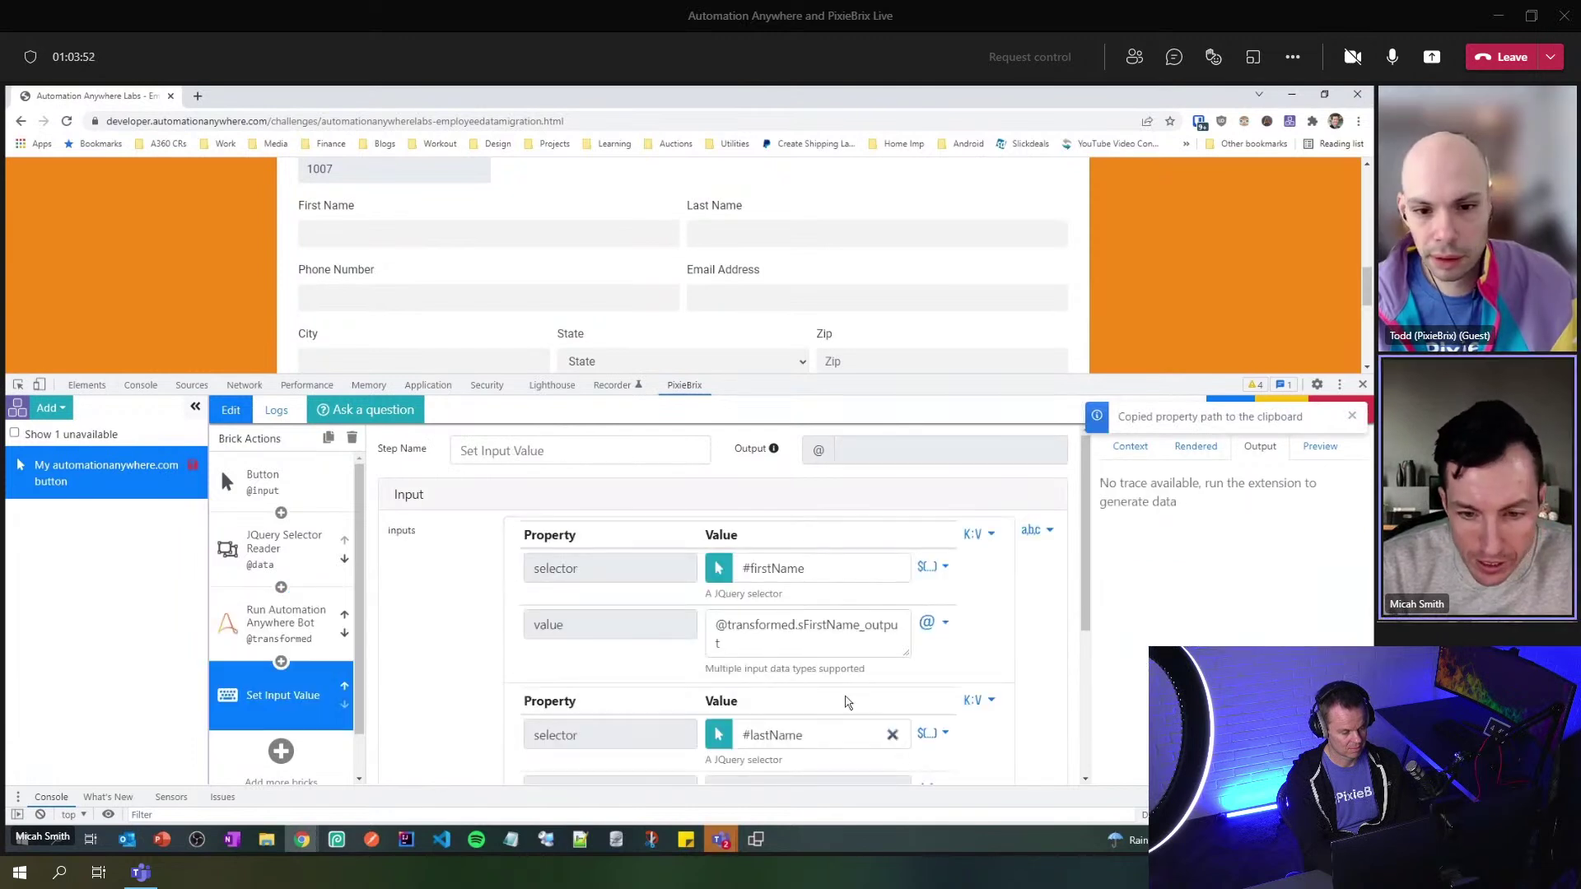
pyautogui.scroll(-2, 848, 702)
pyautogui.click(763, 648)
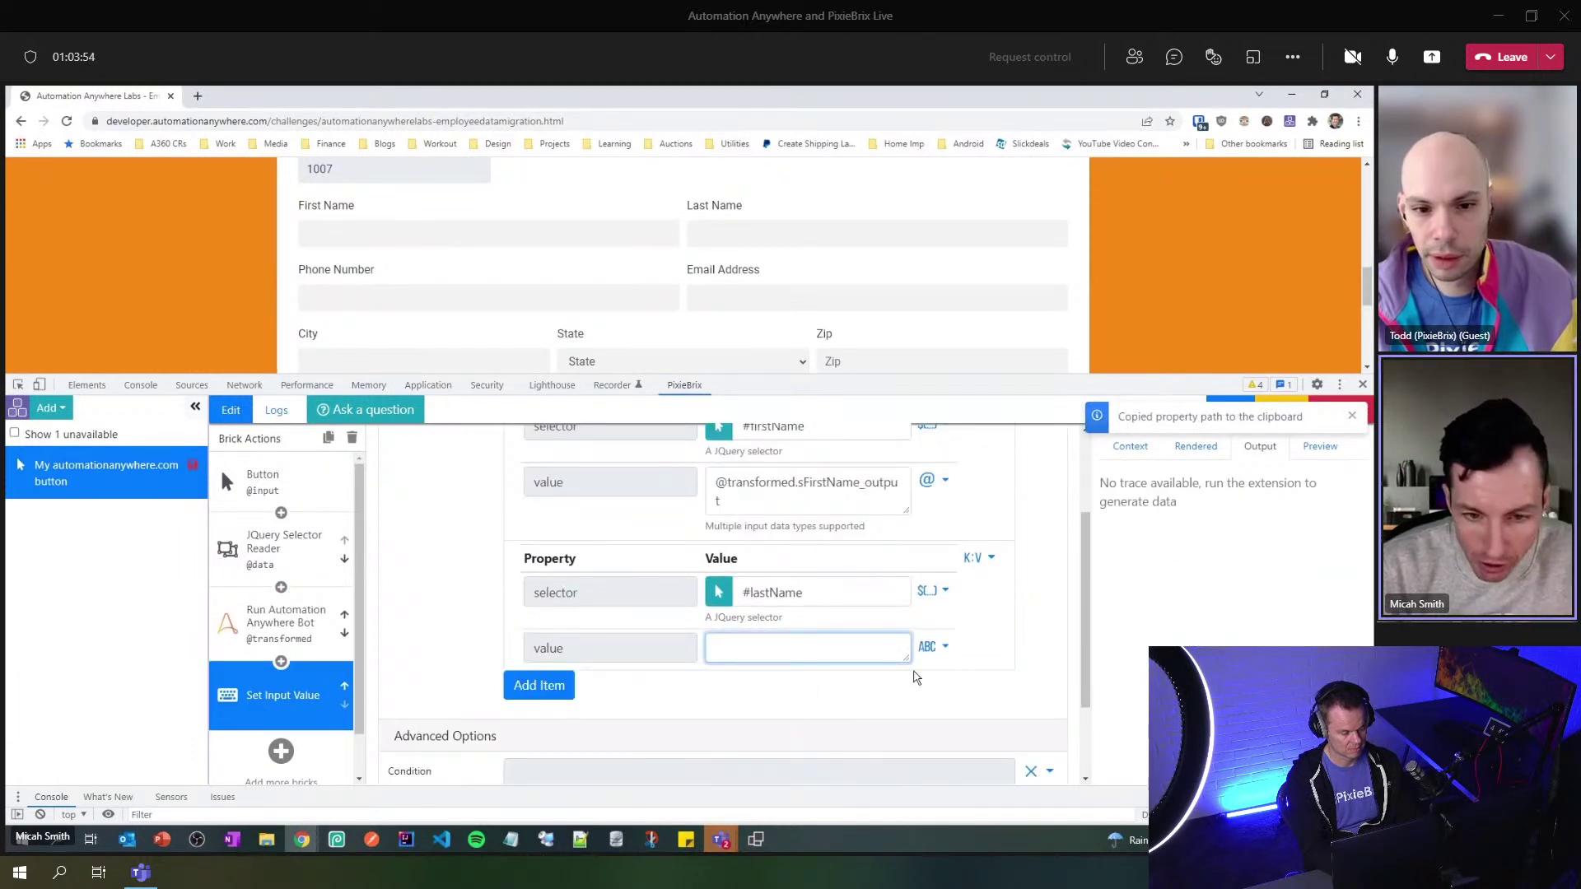
pyautogui.hotkey('ctrl', 'v')
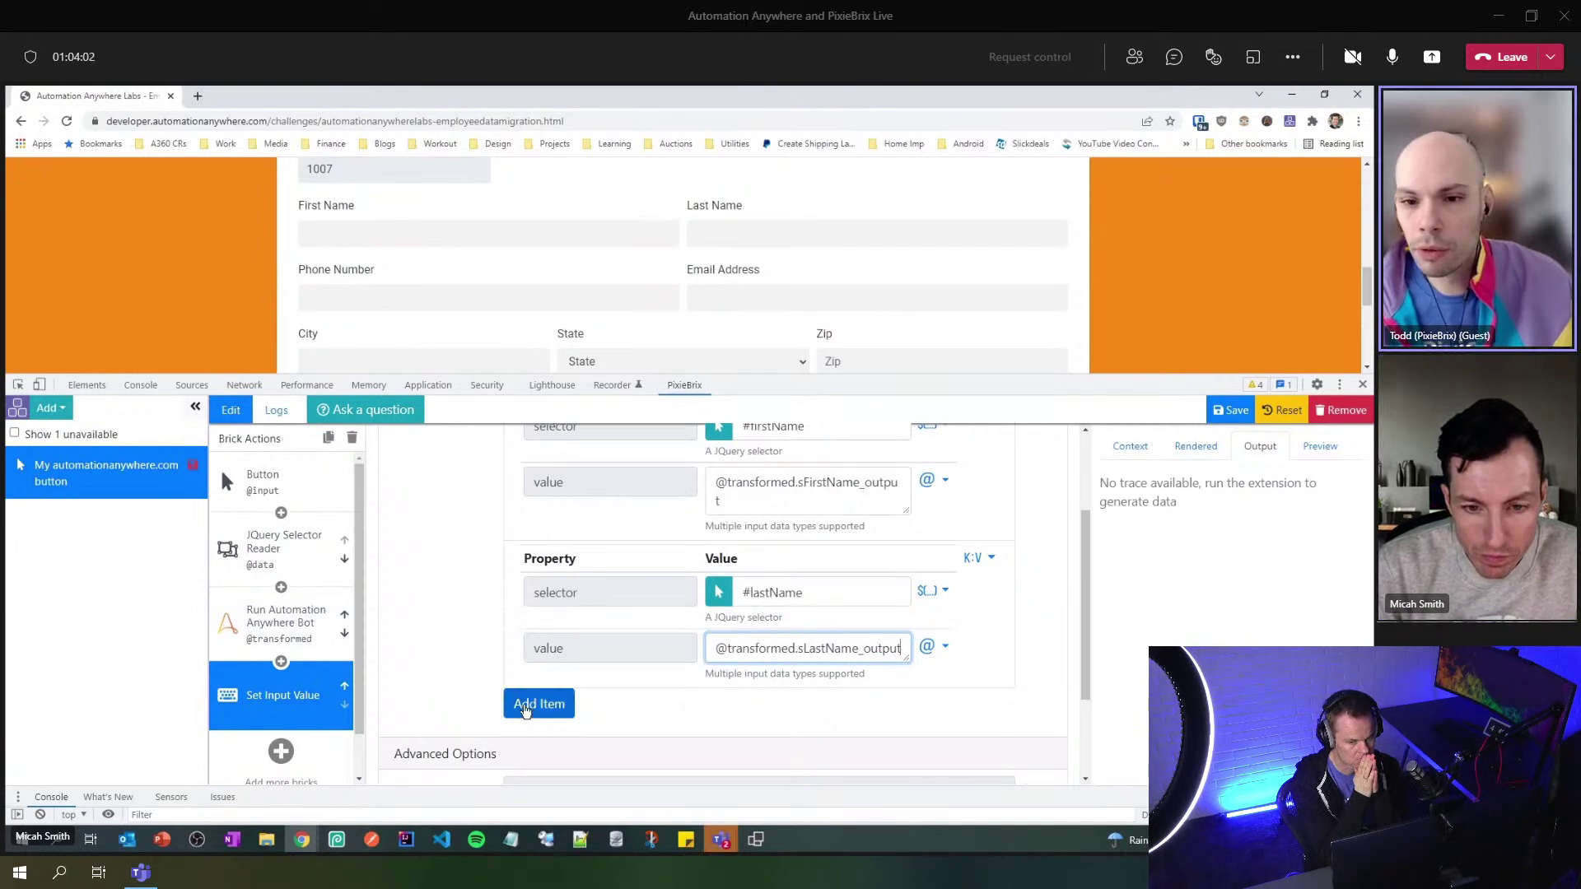
# - Add a third item targeting #email, valued with the bot's sEmailAddress_output path
pyautogui.click(526, 706)
pyautogui.scroll(-2, 847, 630)
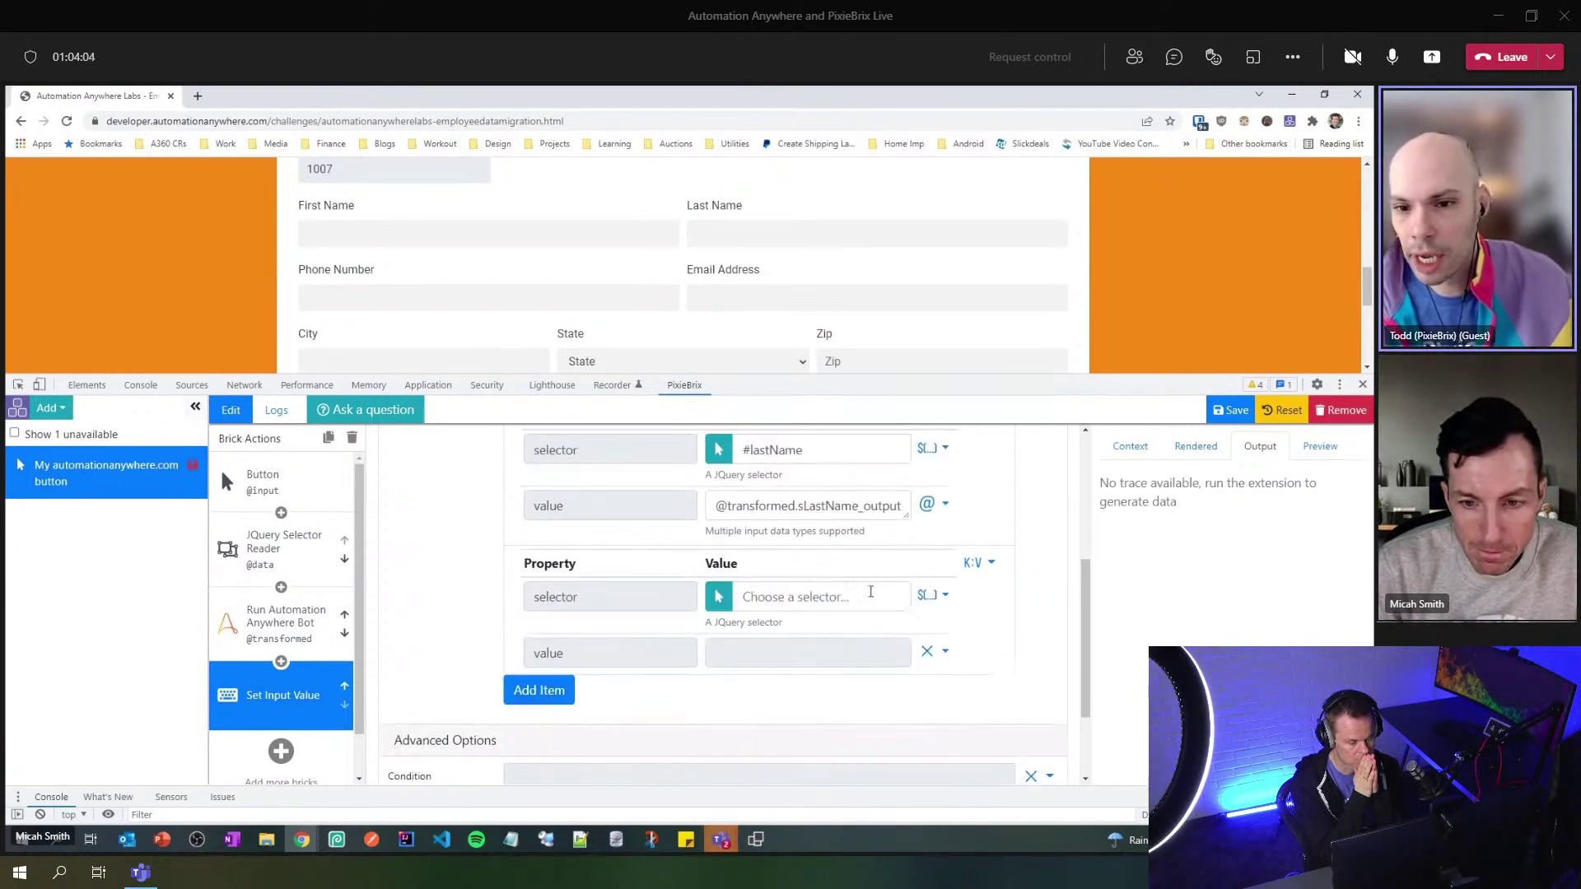
pyautogui.click(730, 603)
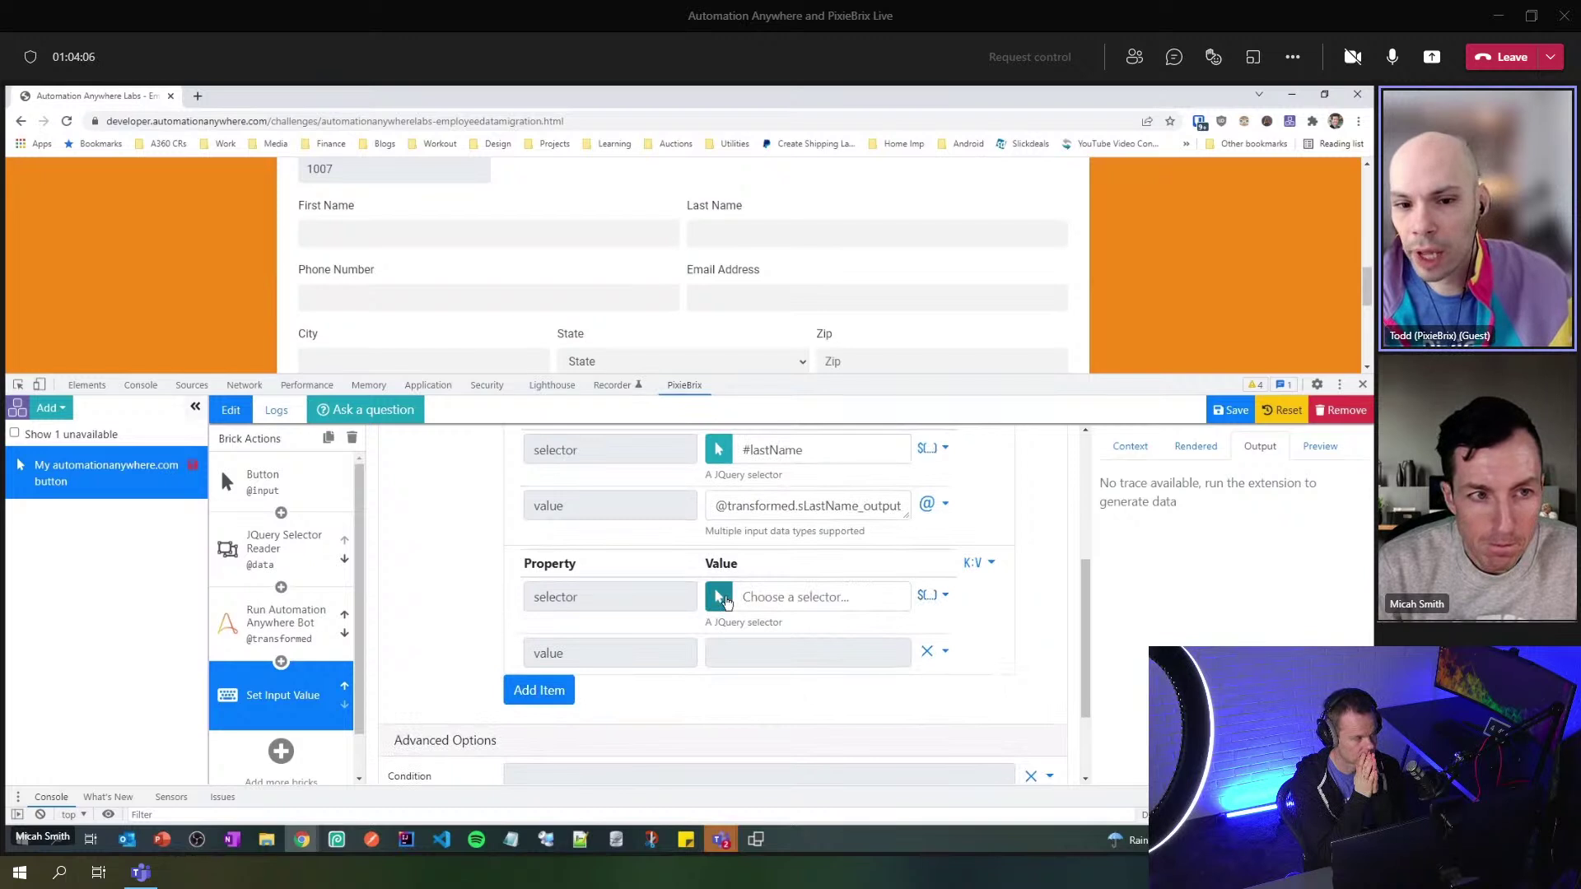
pyautogui.click(769, 301)
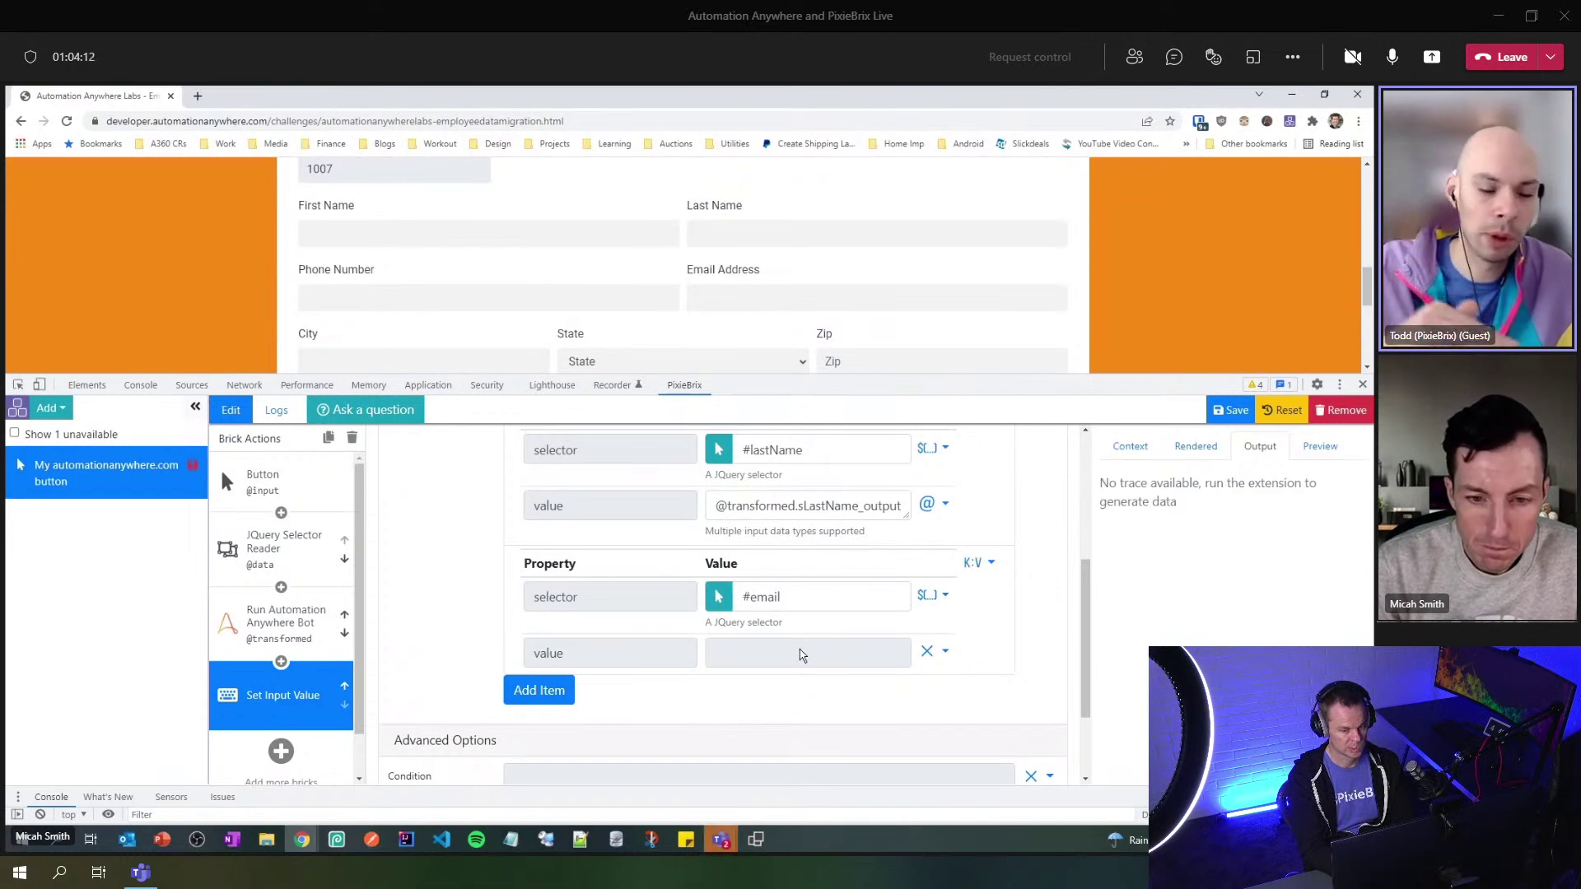
pyautogui.click(284, 624)
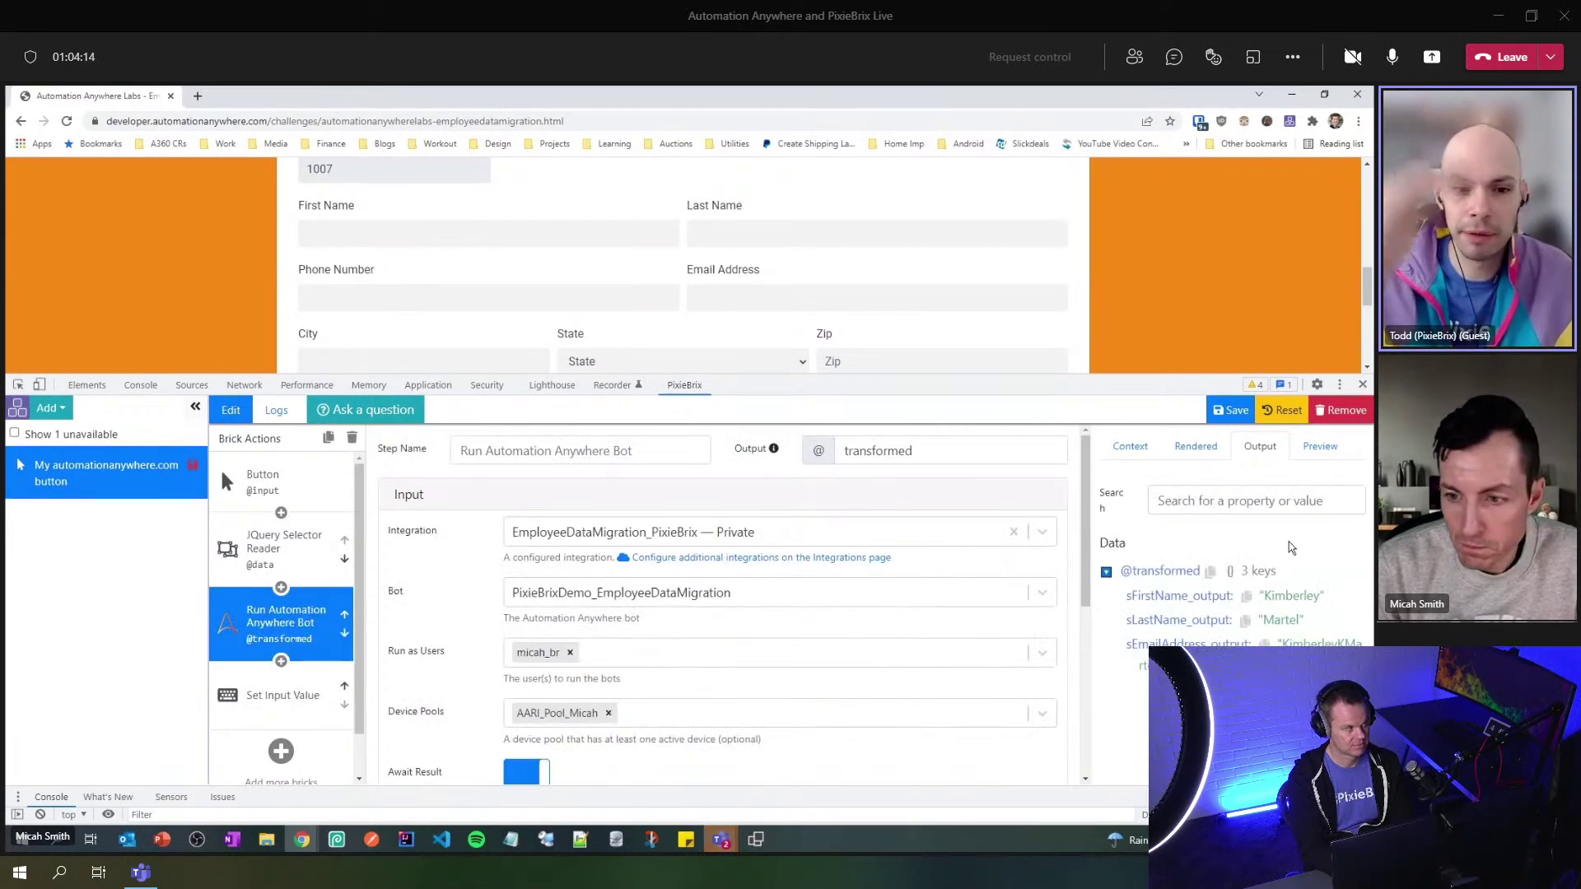
pyautogui.click(1245, 595)
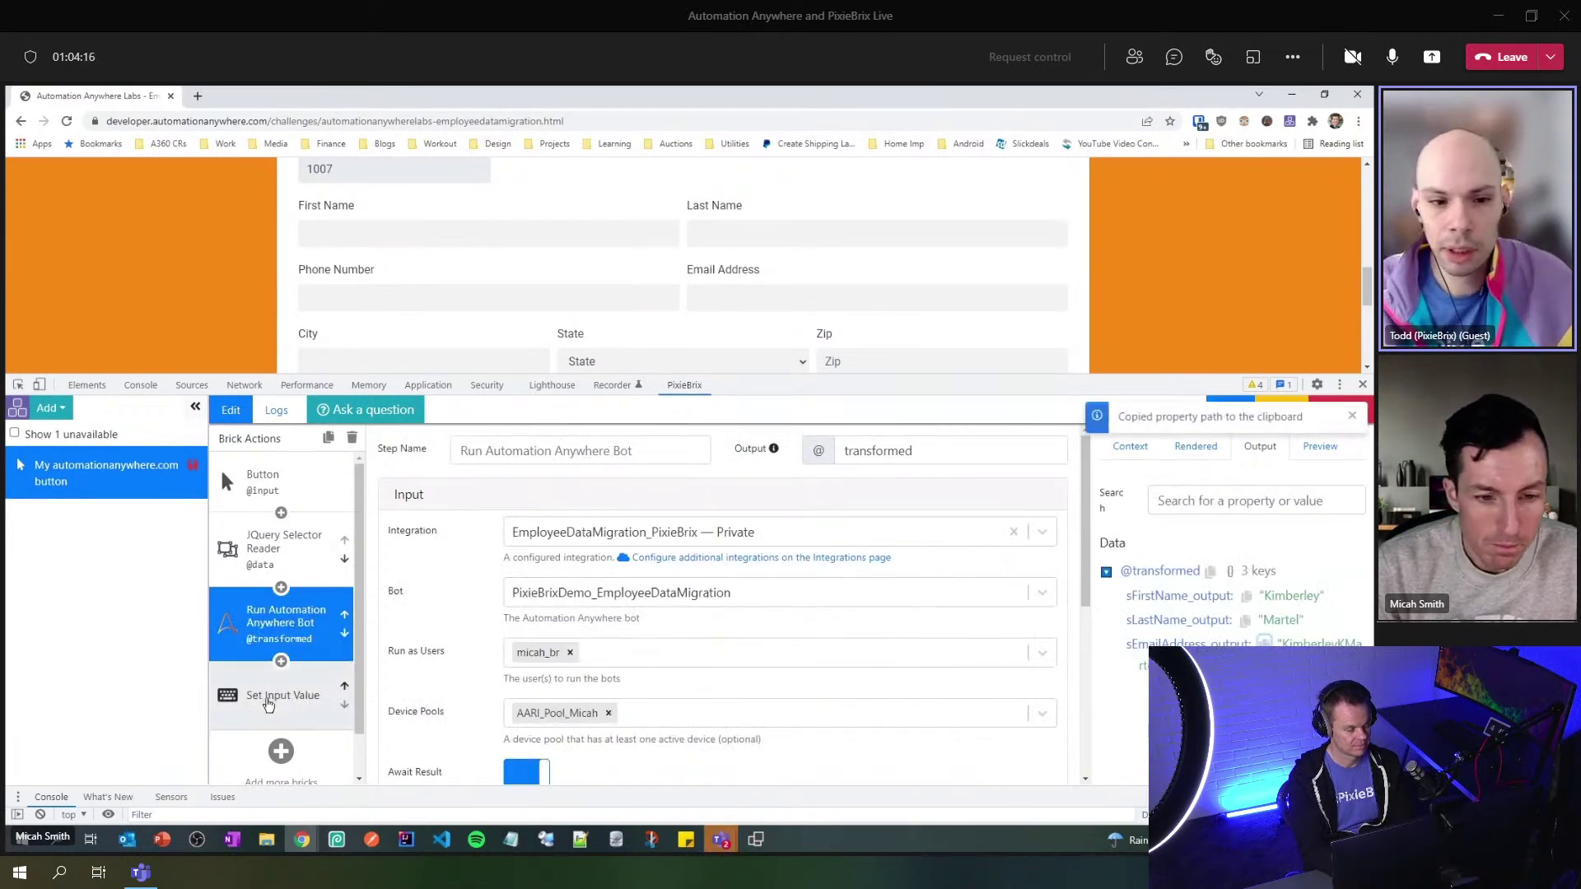
pyautogui.click(282, 696)
pyautogui.scroll(-3, 825, 666)
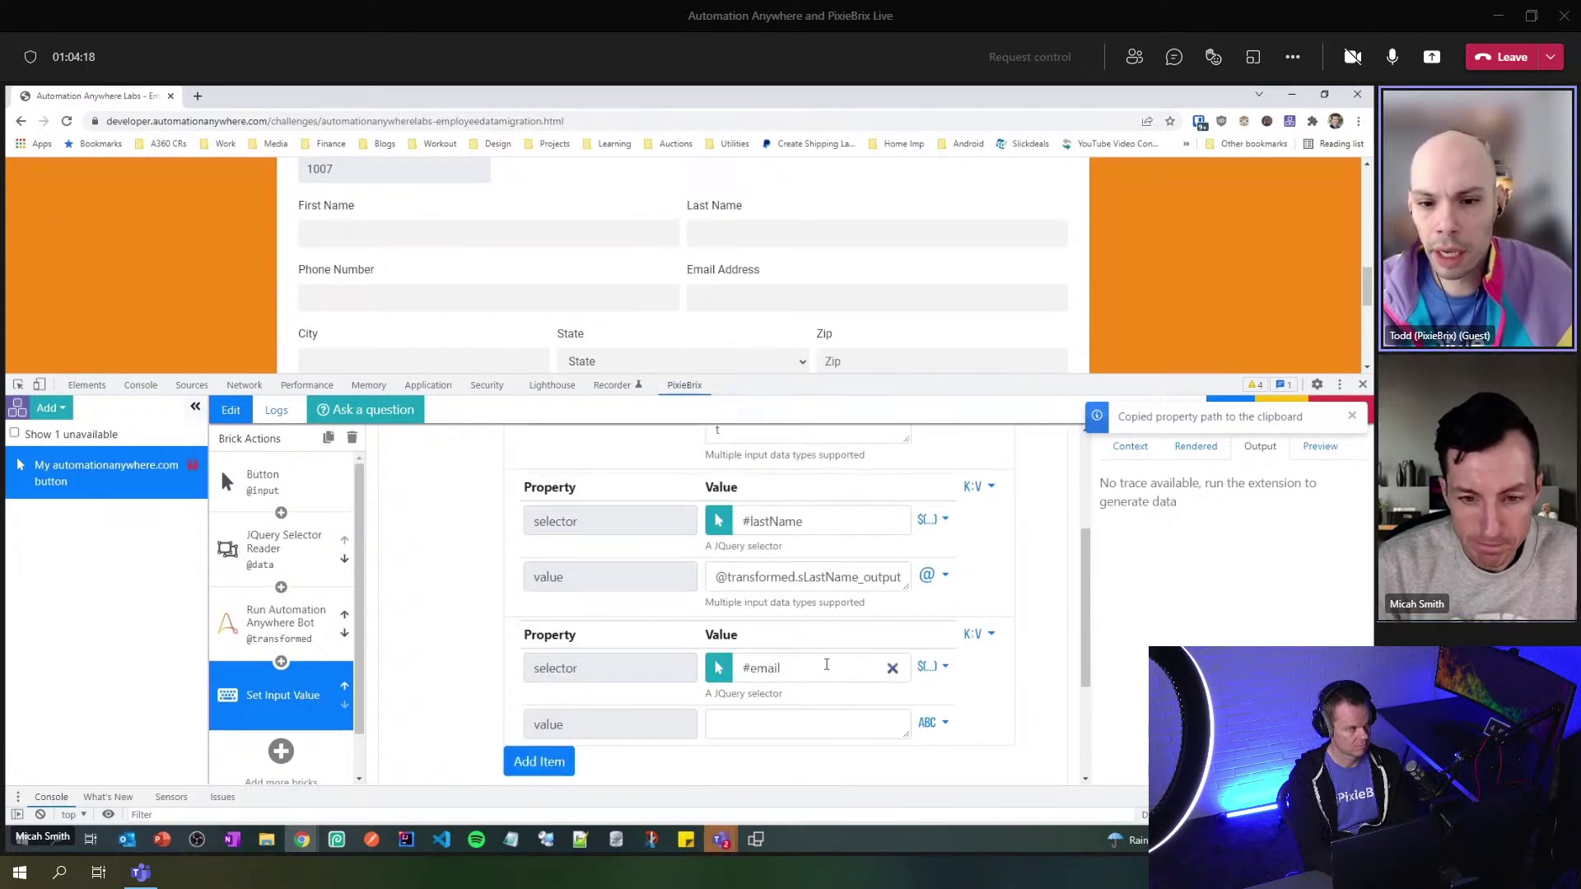
pyautogui.click(780, 719)
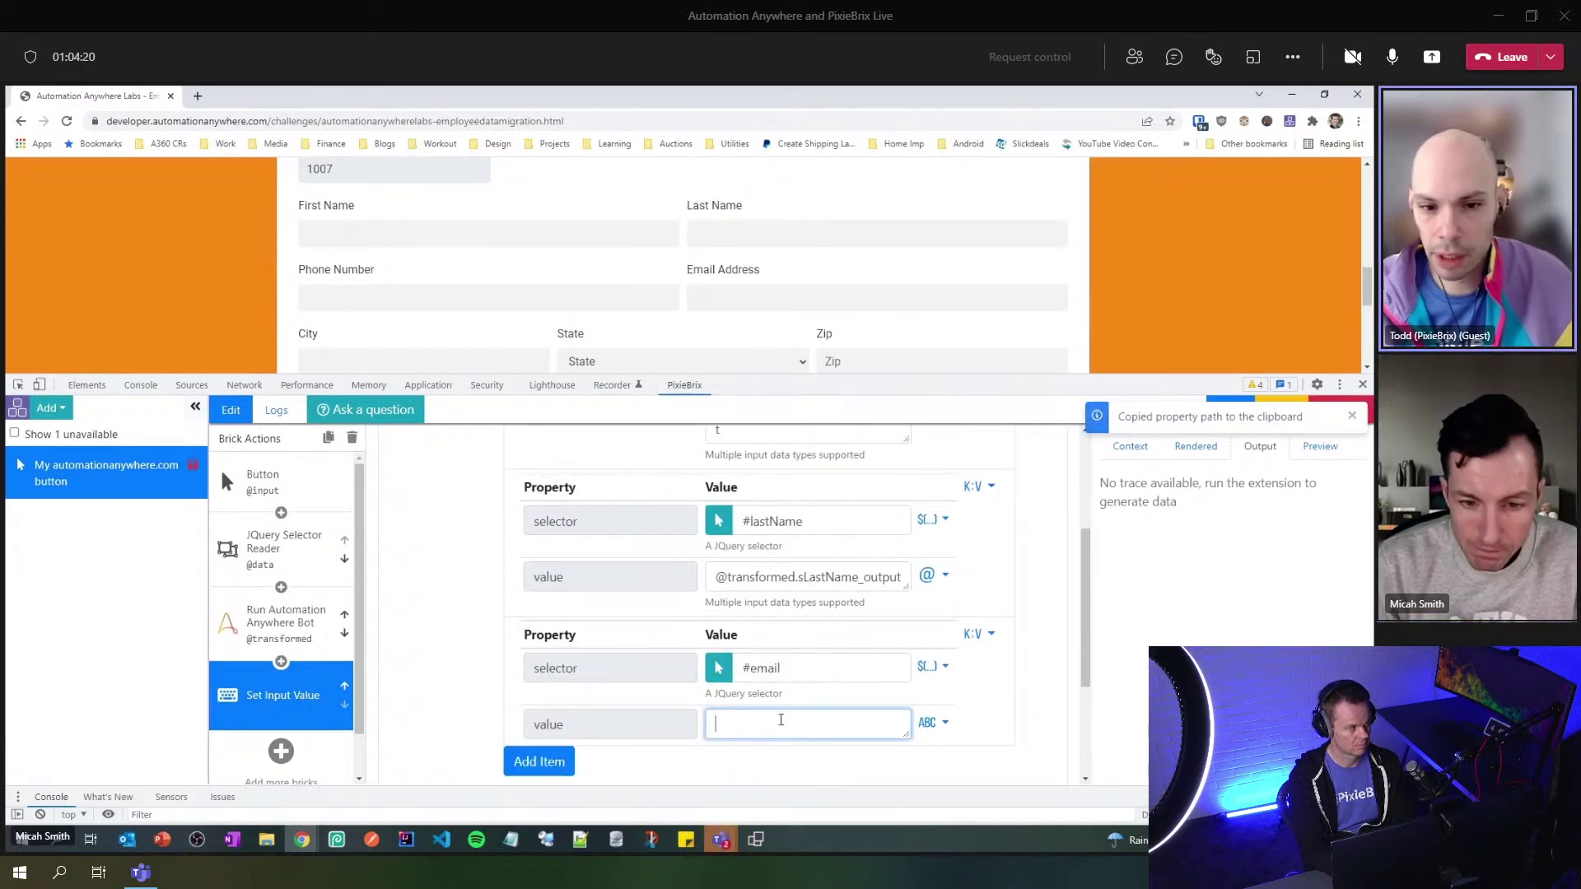
pyautogui.hotkey('ctrl', 'v')
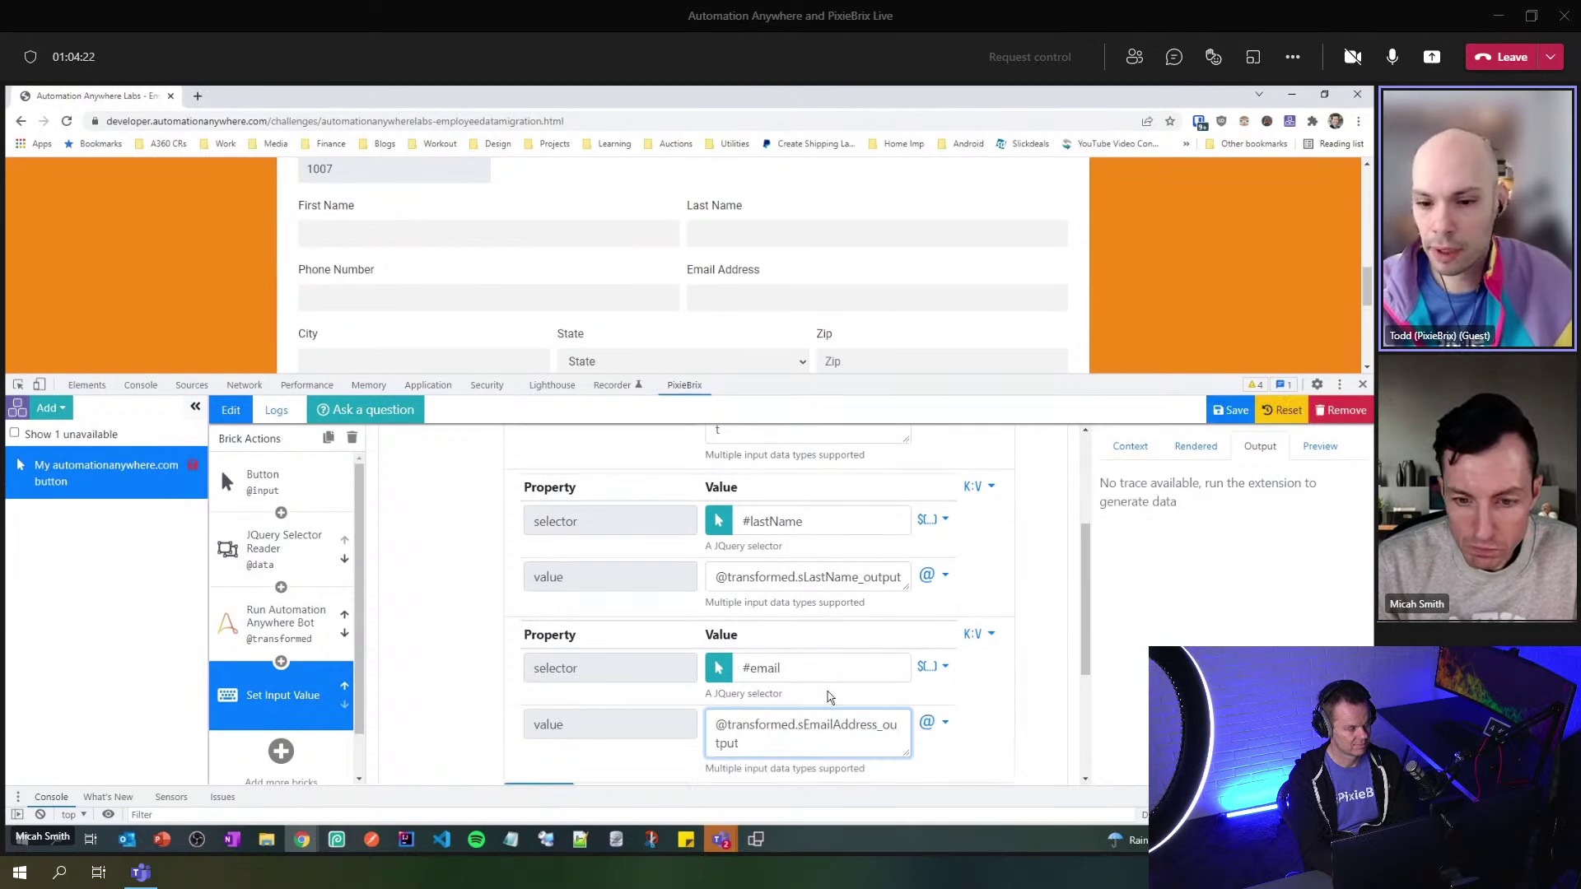
# - Save the extension with all three input mappings
pyautogui.scroll(2, 864, 664)
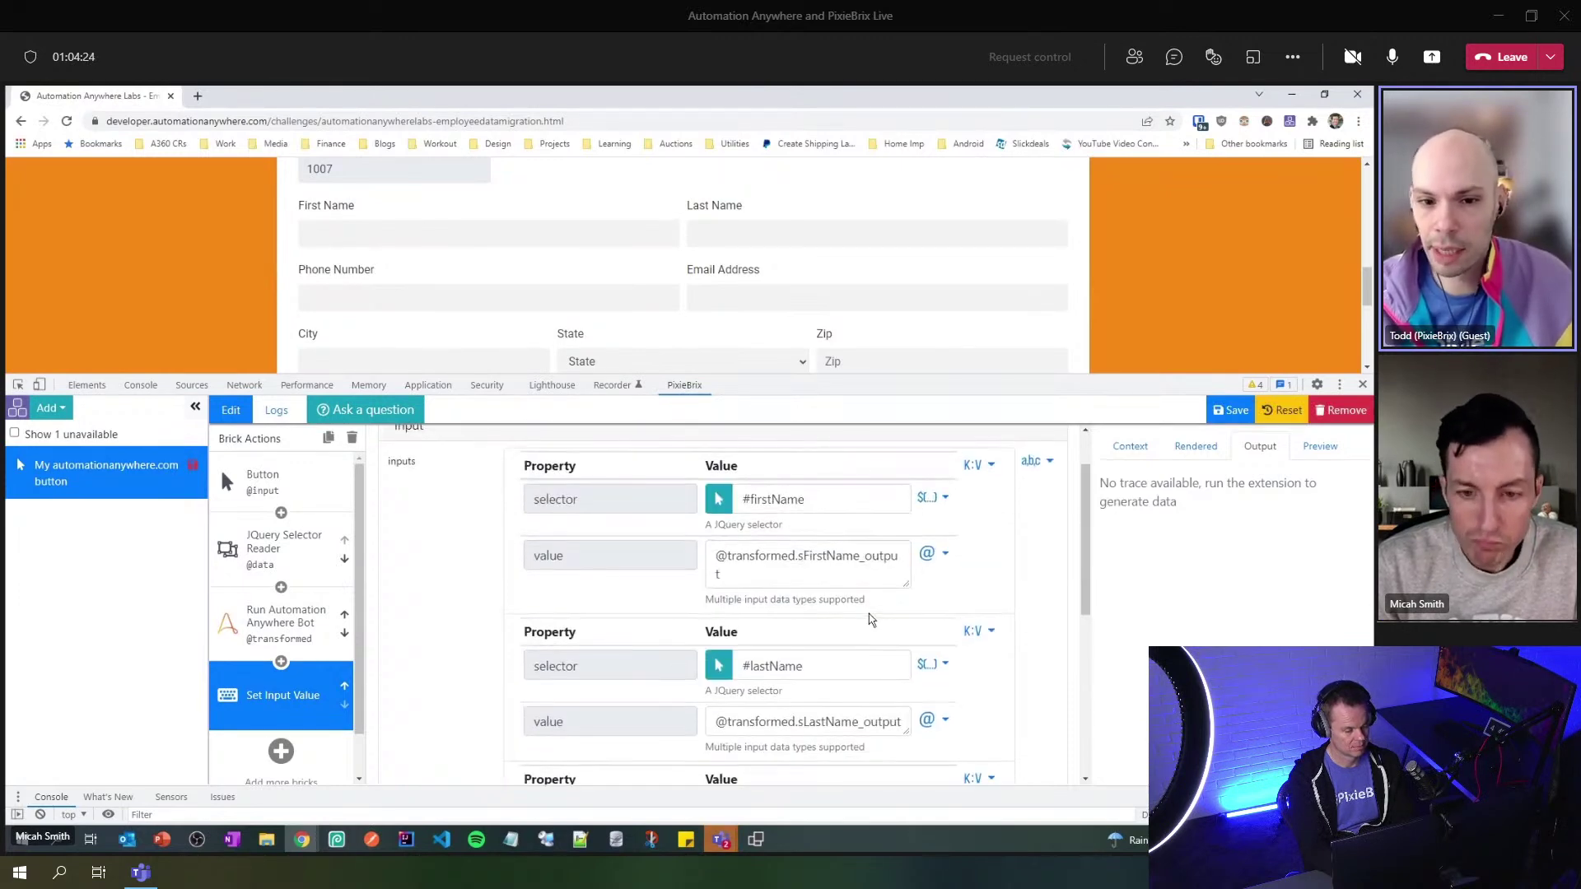
pyautogui.scroll(1, 866, 660)
pyautogui.scroll(-5, 871, 617)
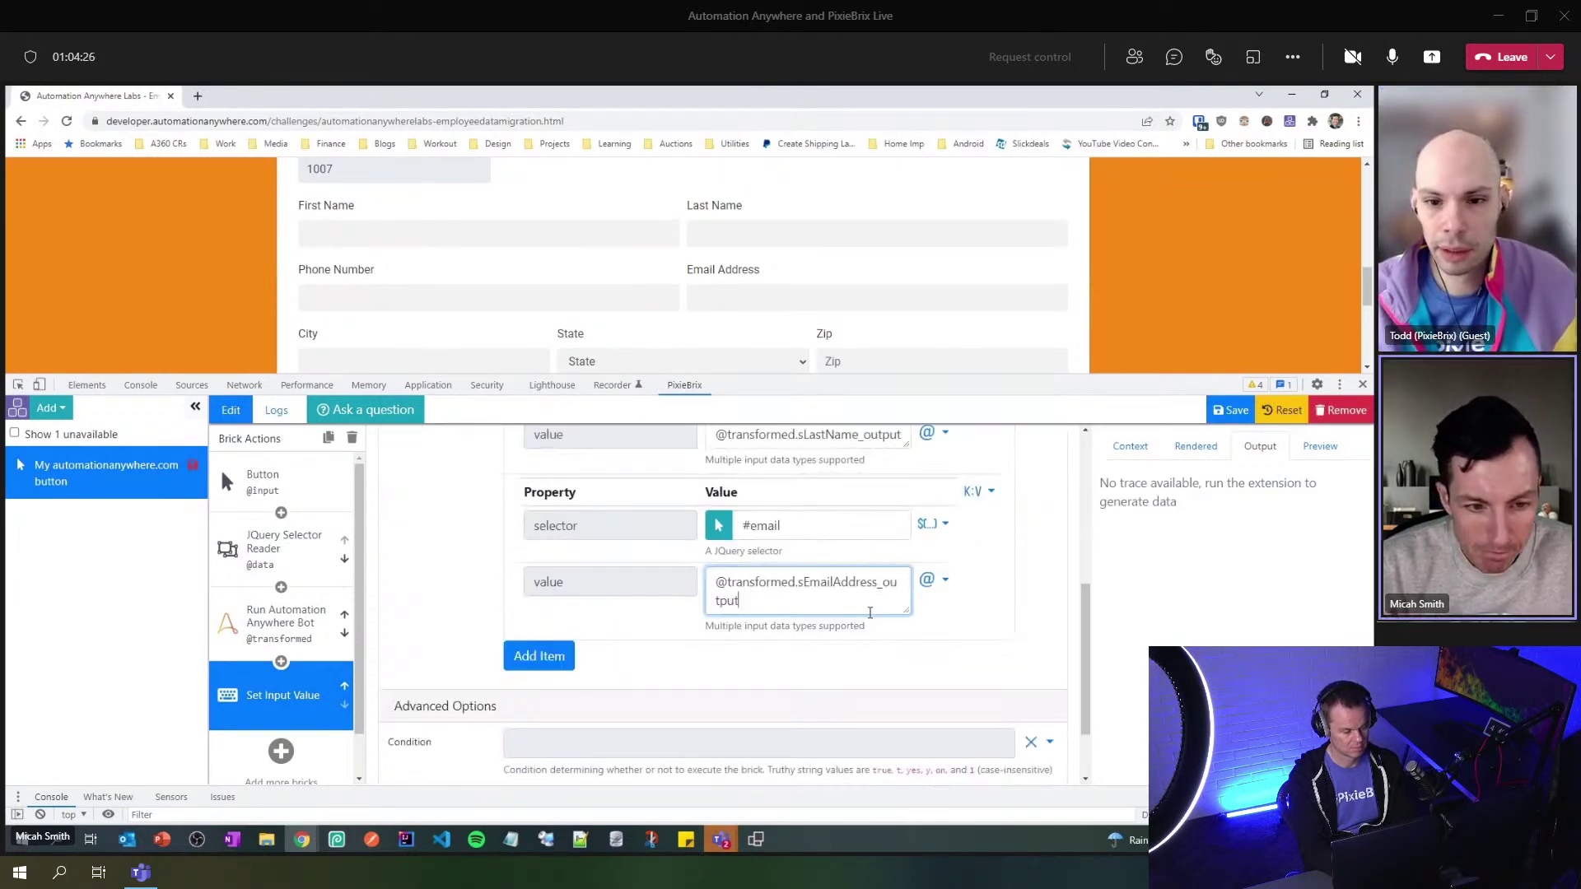
pyautogui.scroll(2, 871, 619)
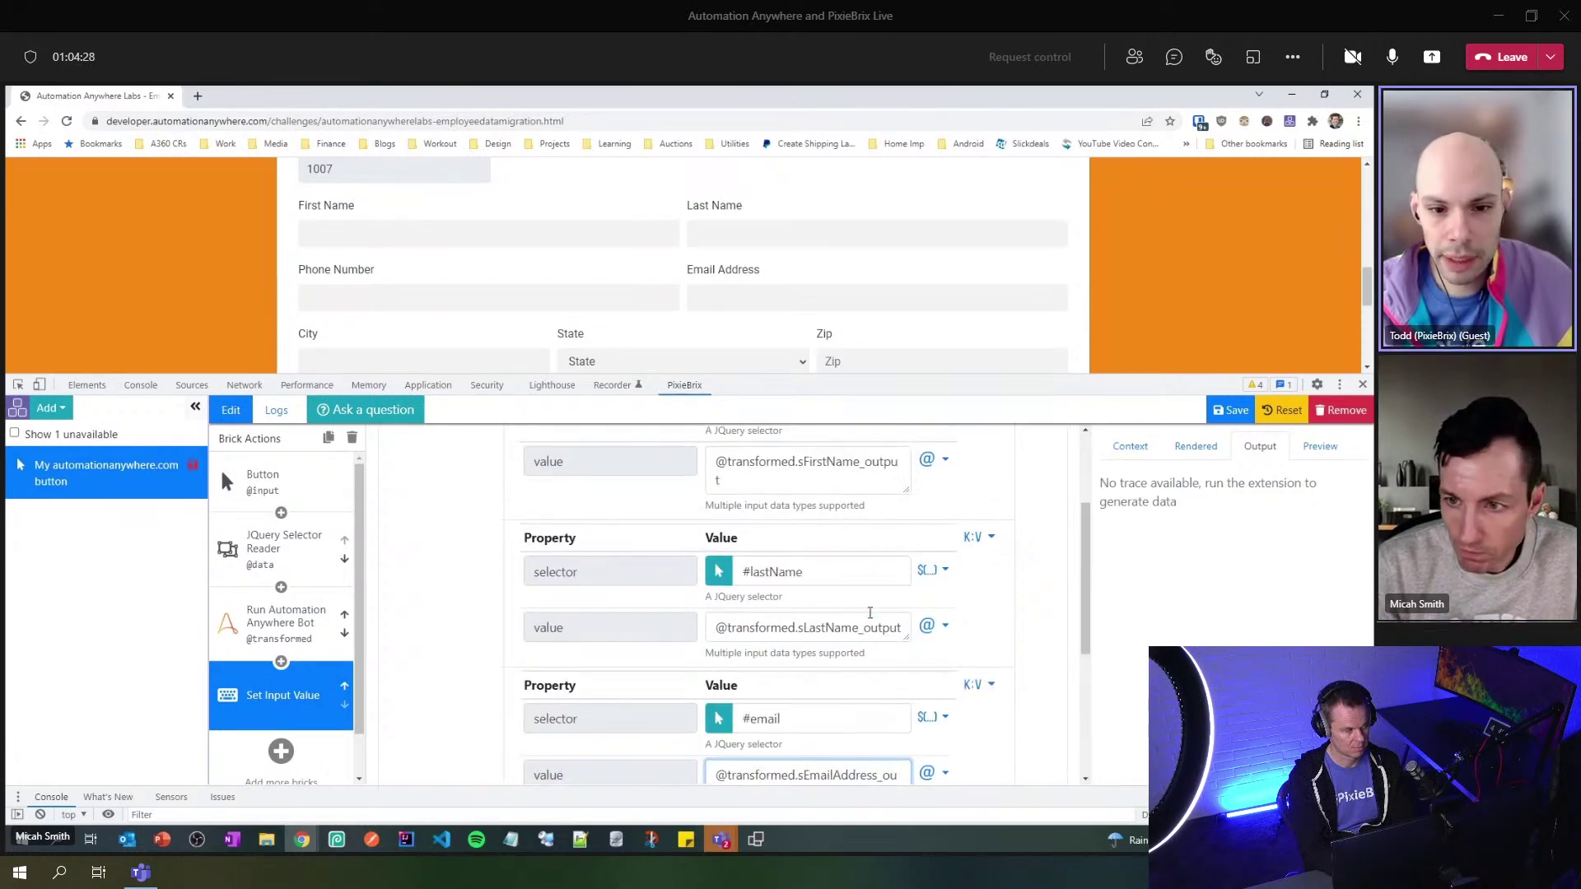
pyautogui.scroll(1, 870, 613)
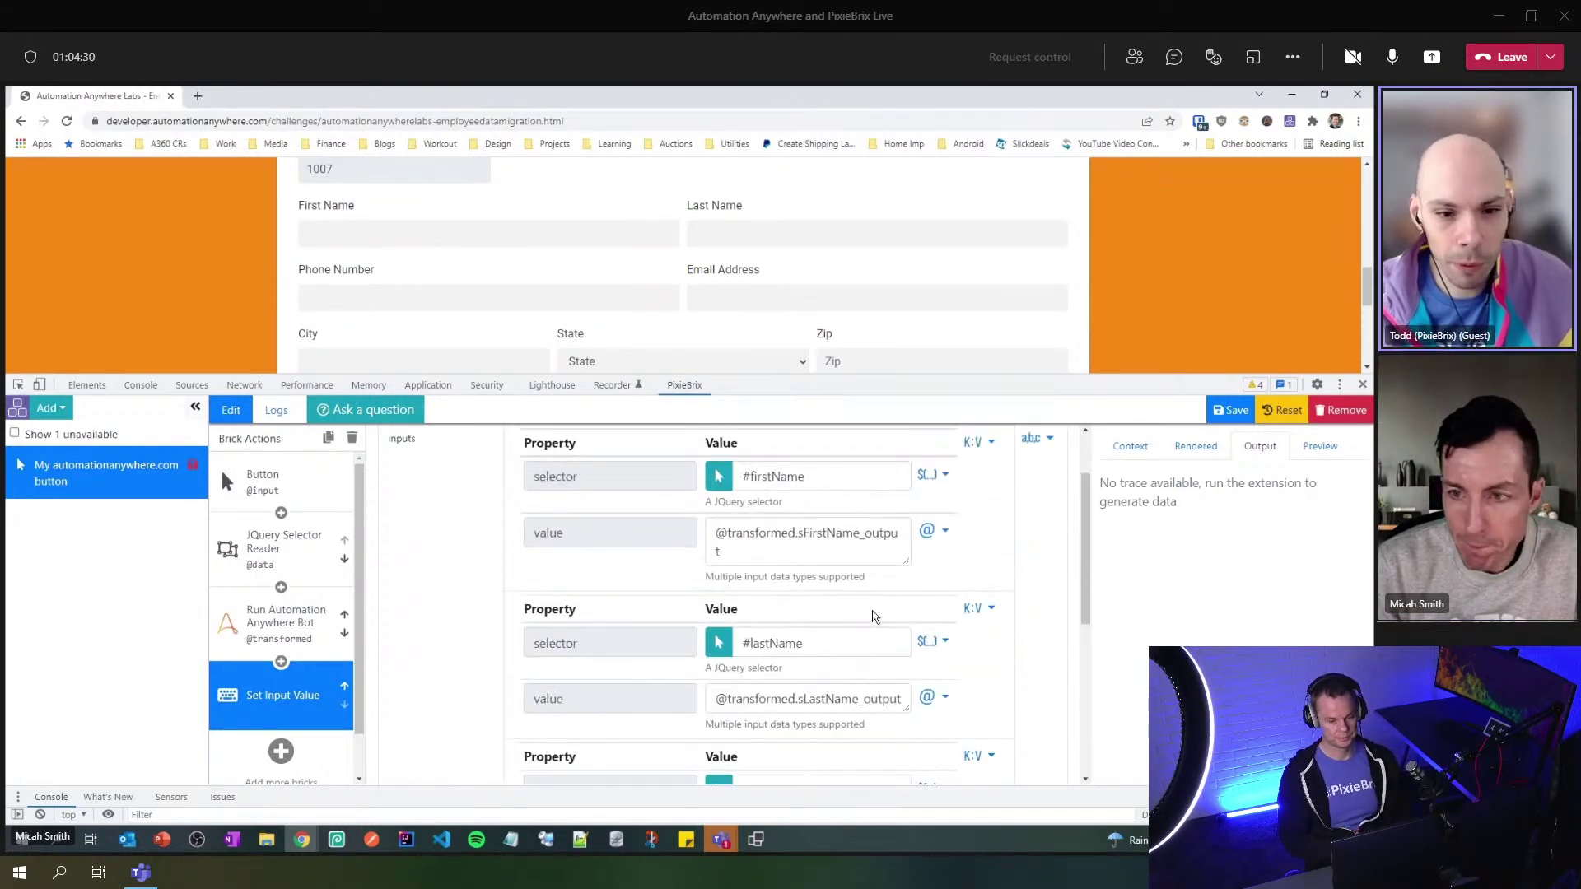
pyautogui.click(1230, 410)
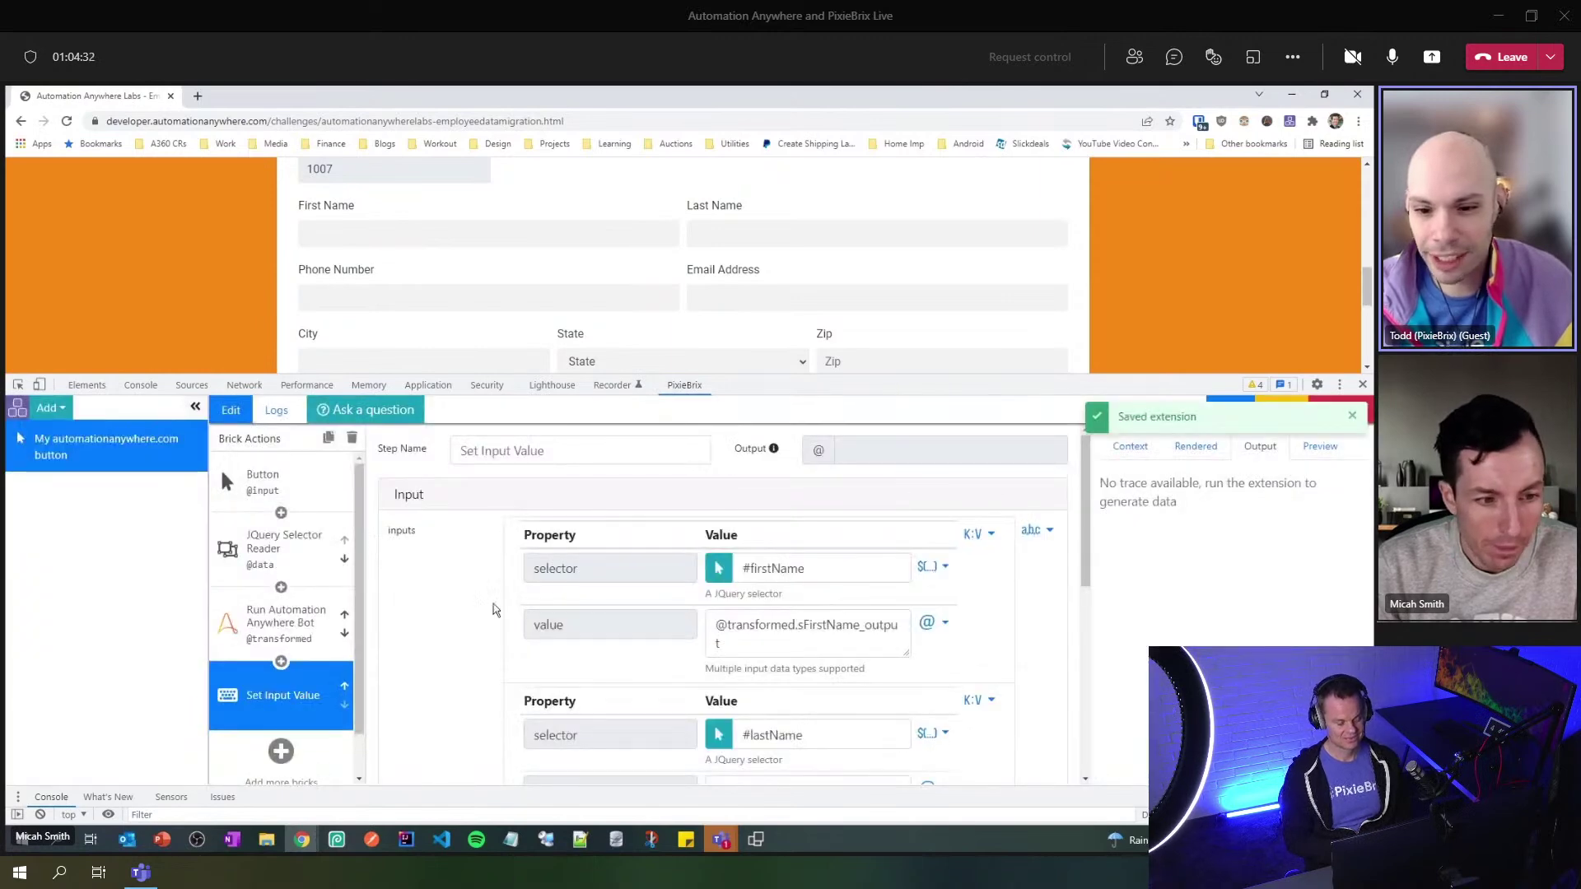
# - Search 'confe' and add Show Confetti after Set Input Value, leaving Condition blank and Target Current Tab
pyautogui.scroll(-1, 284, 712)
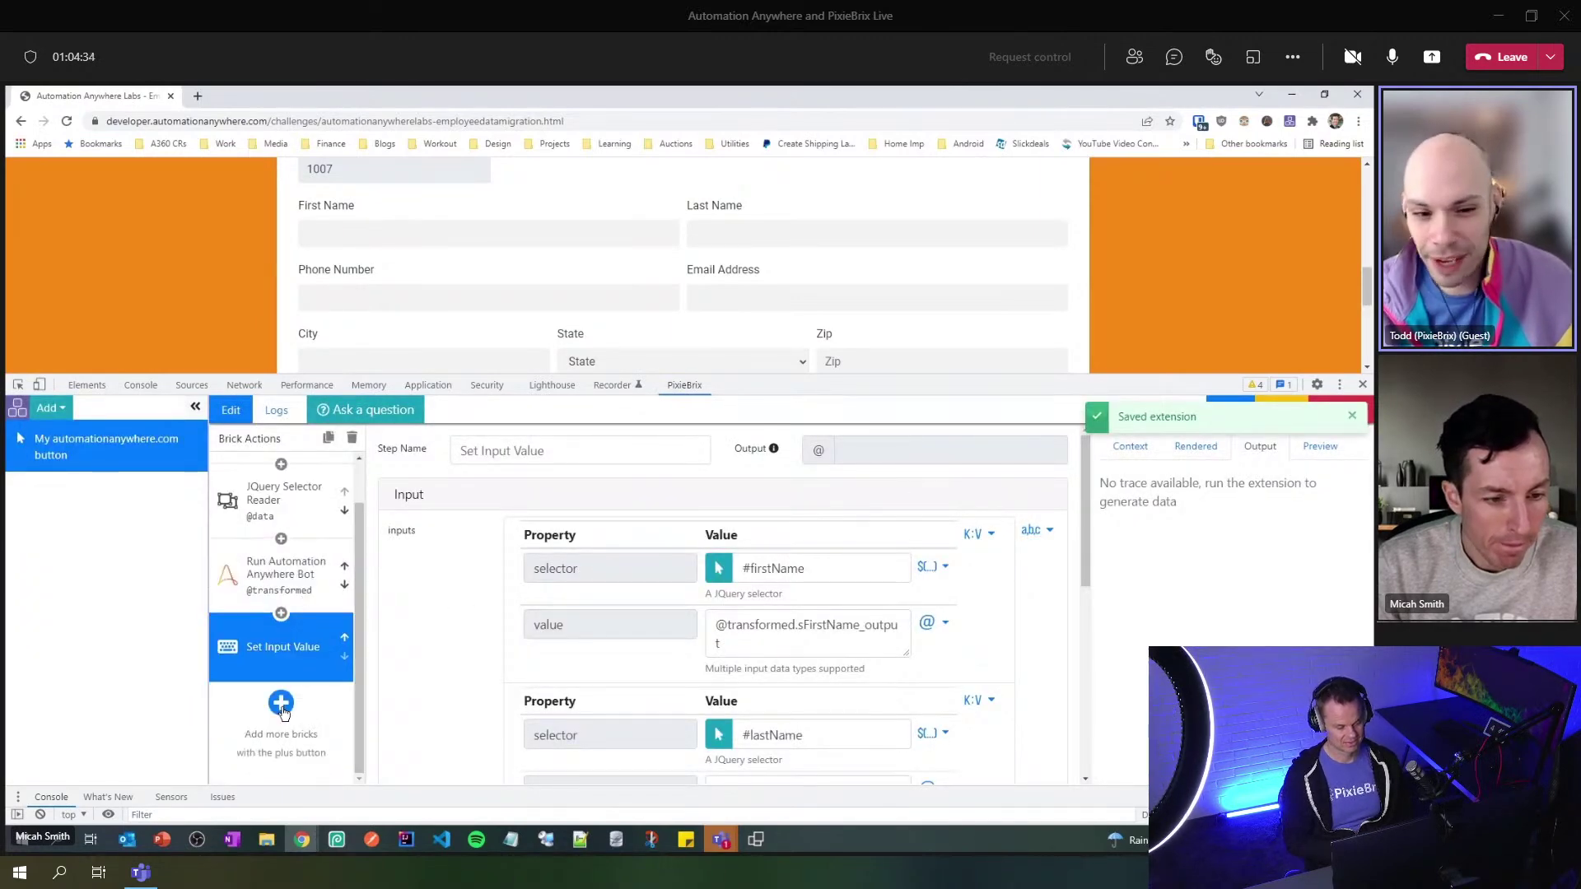
pyautogui.click(280, 702)
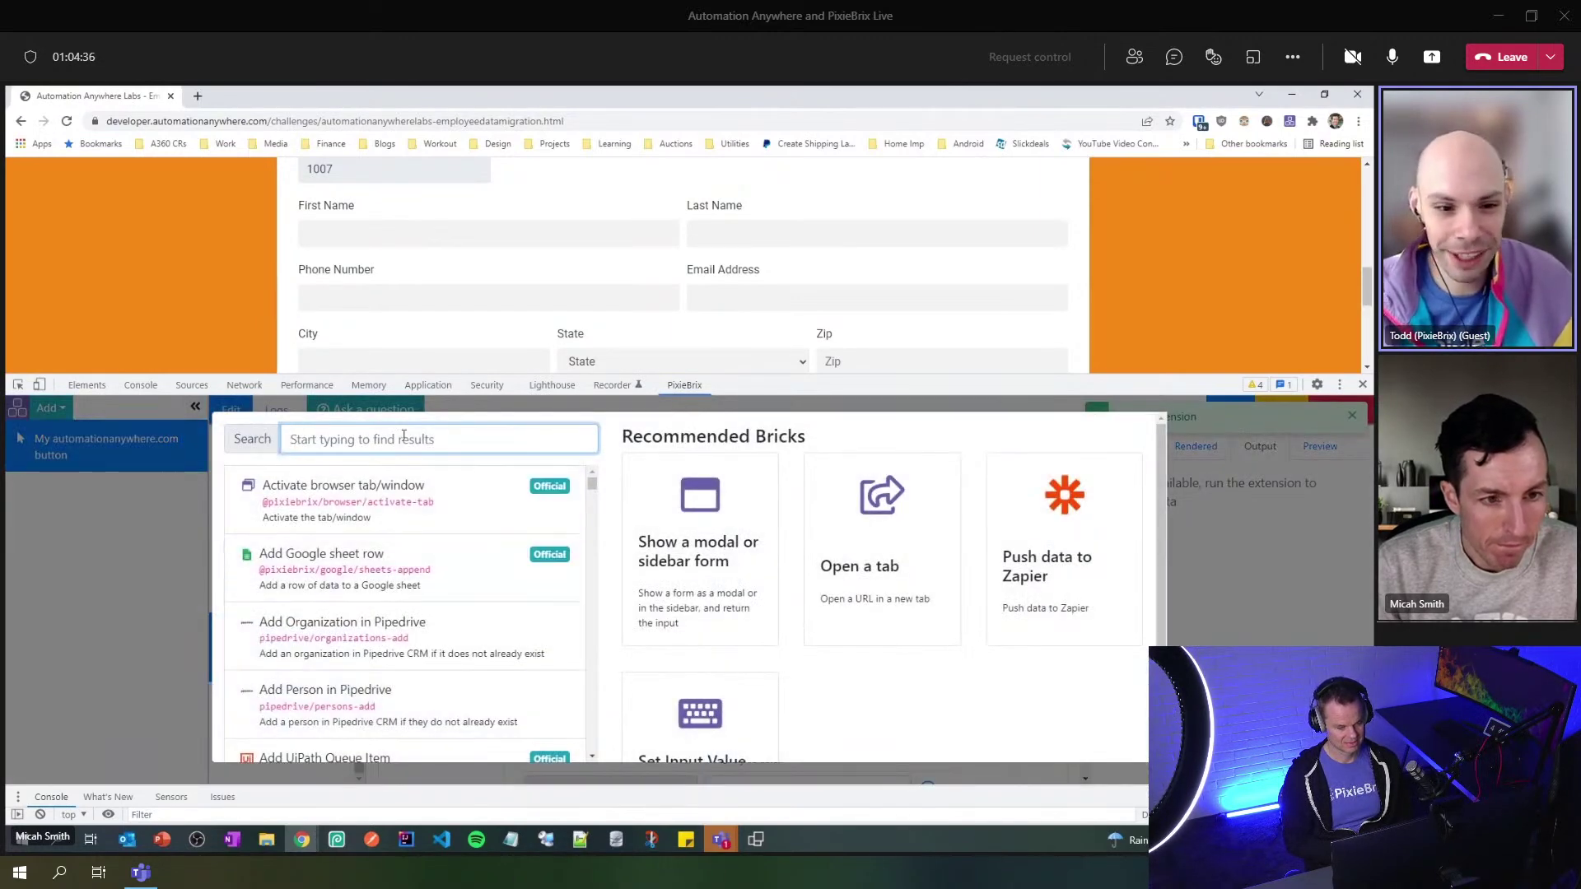
pyautogui.write('confe')
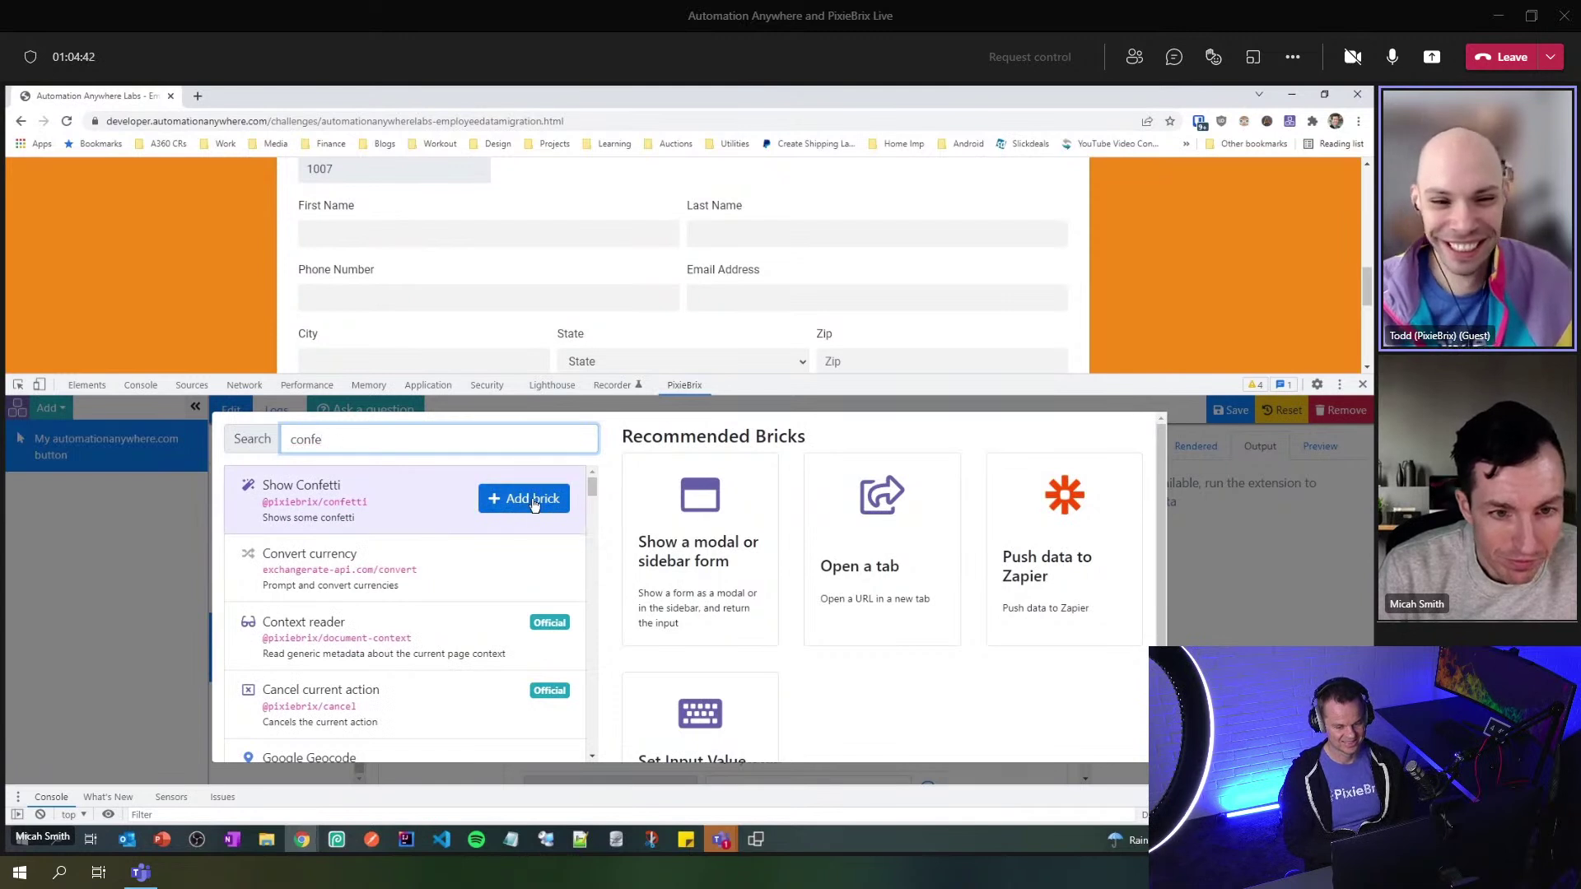
pyautogui.click(524, 499)
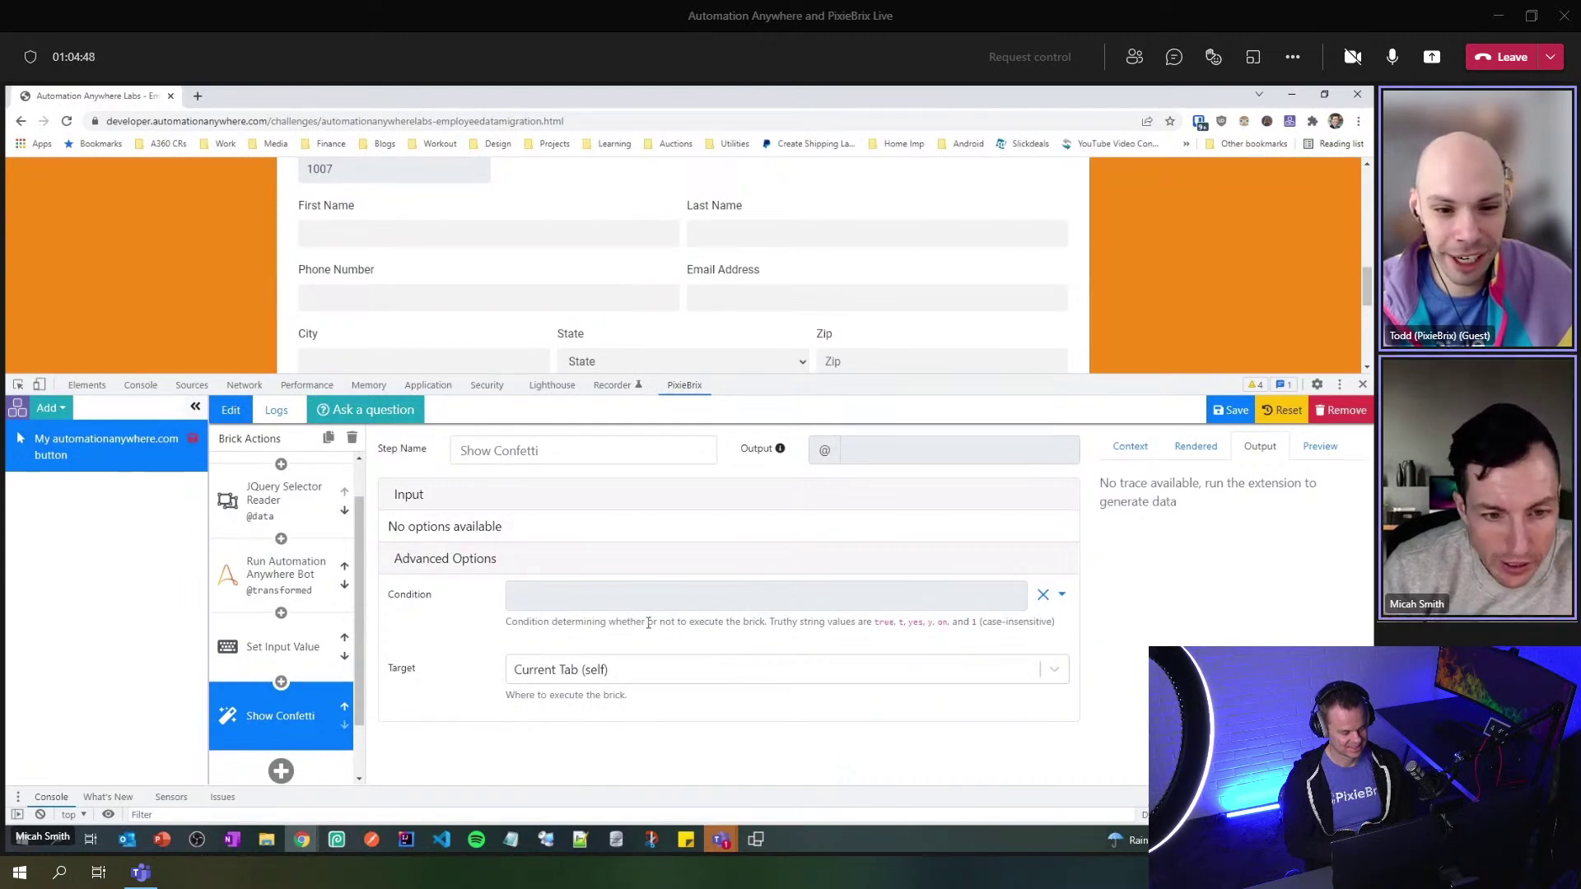
pyautogui.click(662, 598)
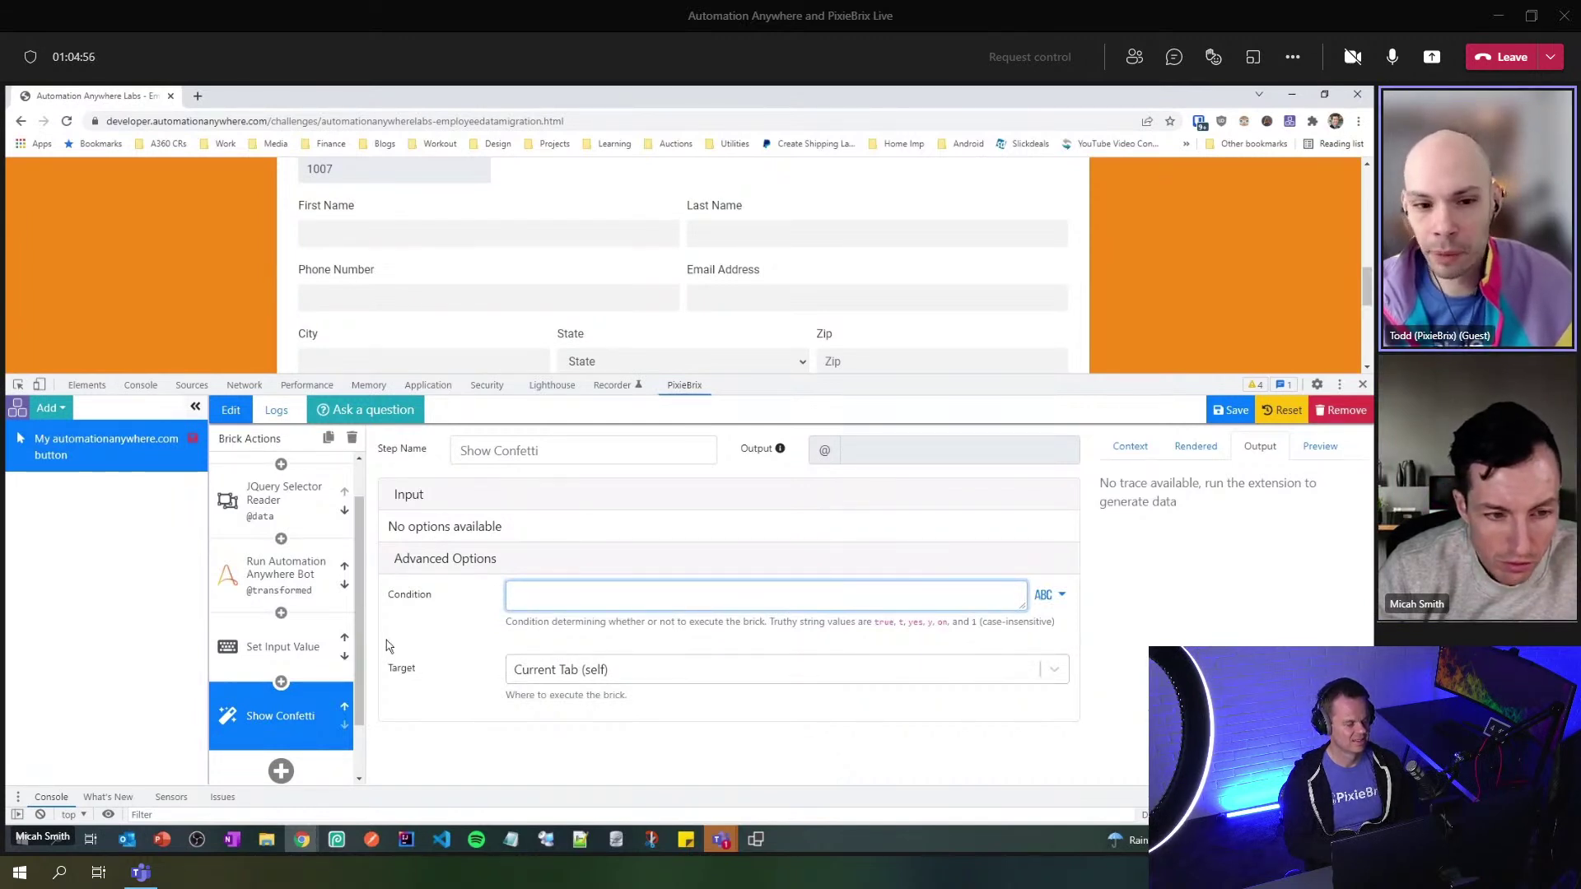
pyautogui.moveTo(359, 650); pyautogui.dragTo(362, 702)
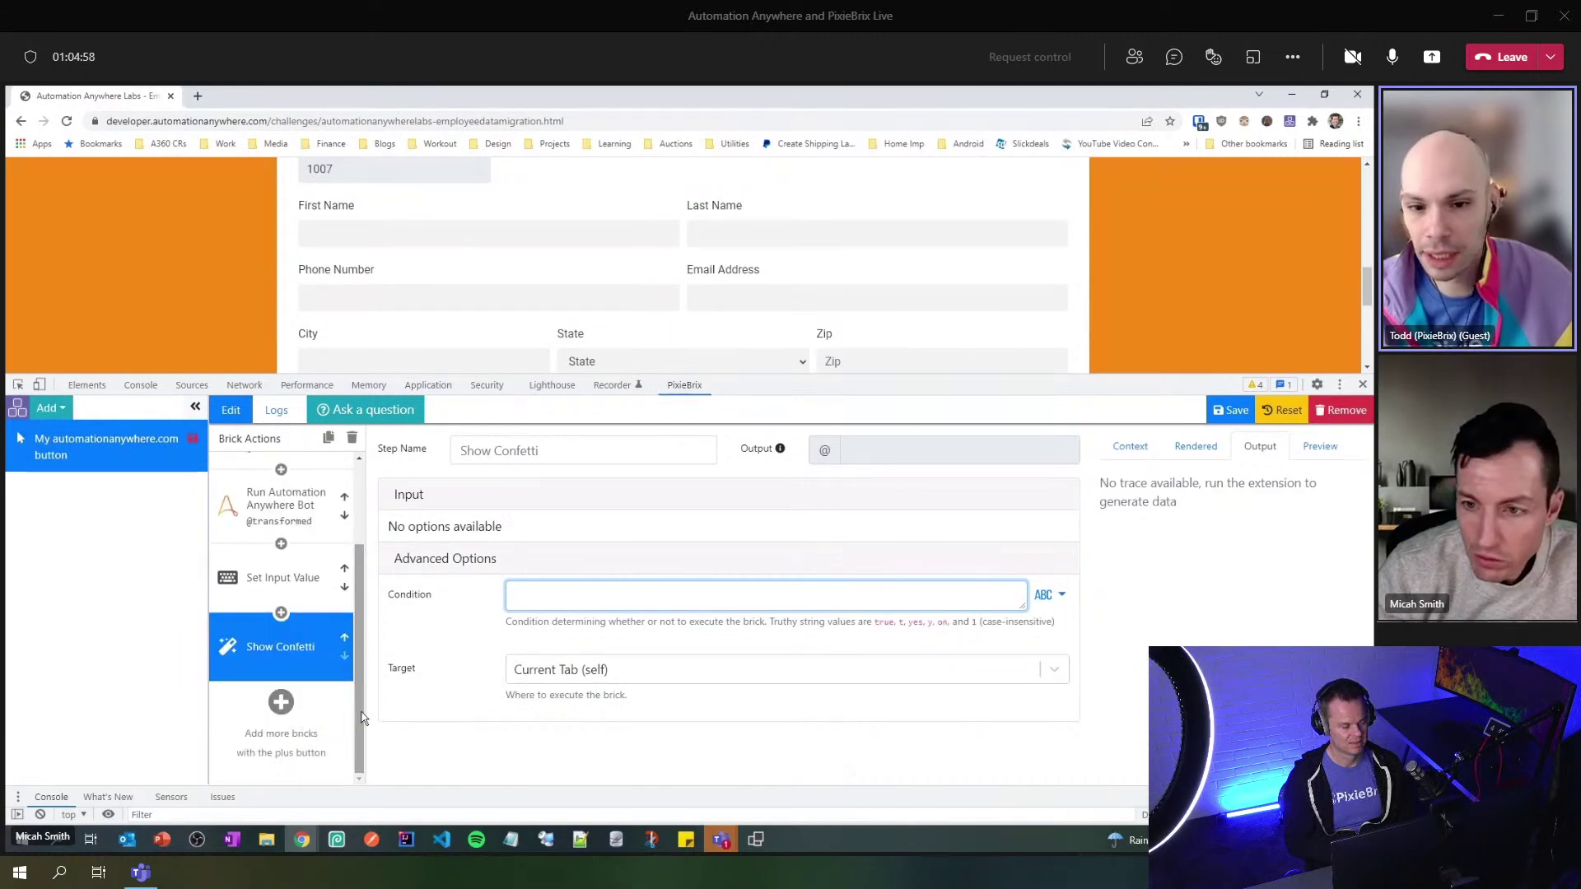
pyautogui.click(281, 702)
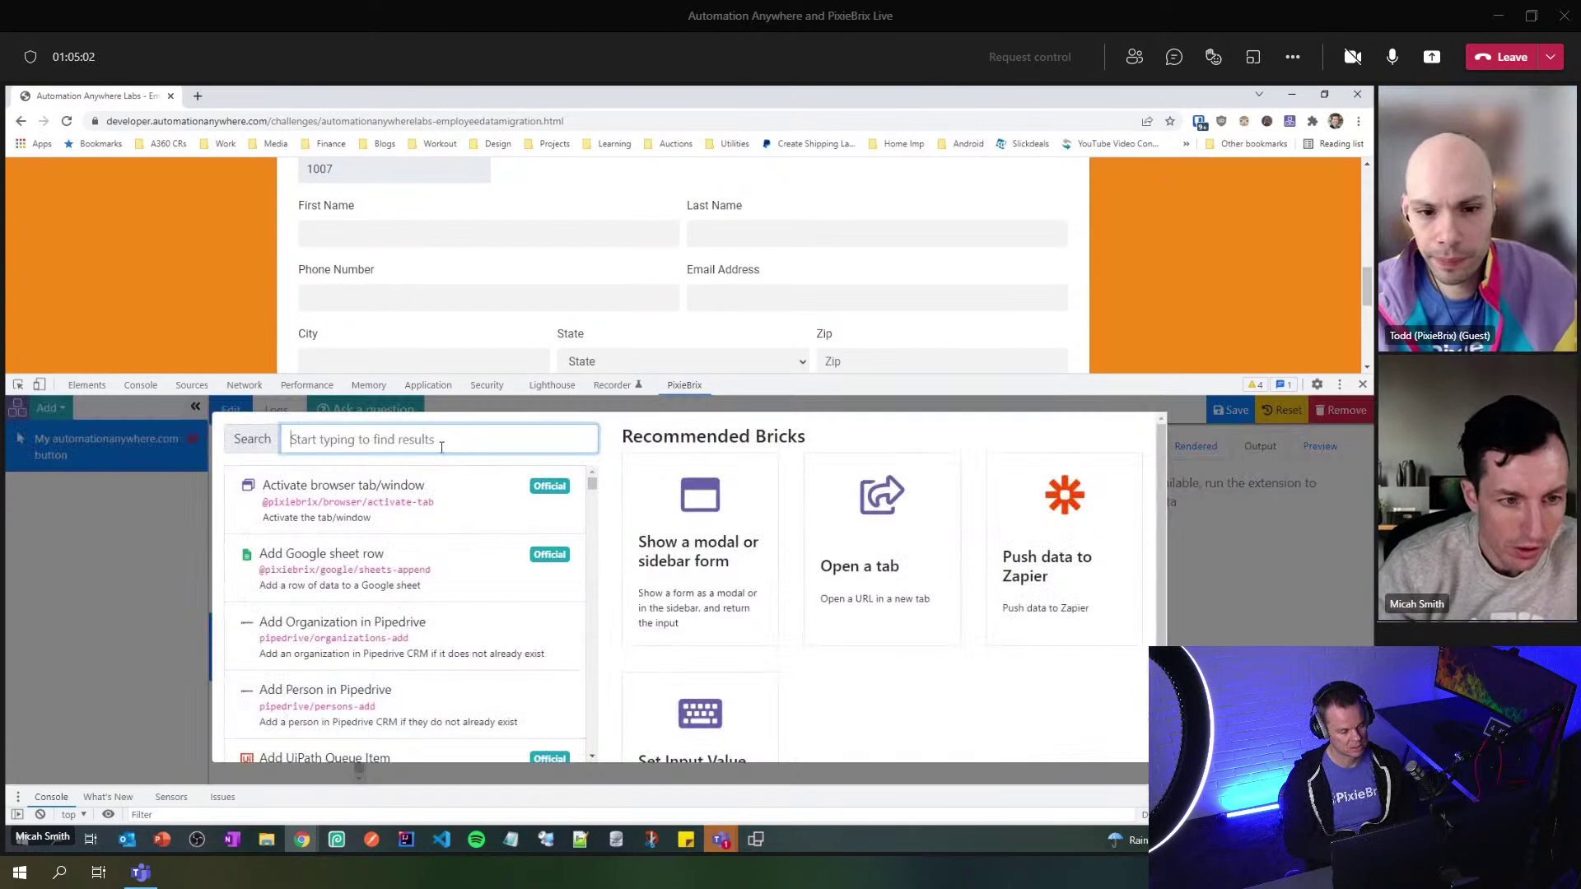
# - Search 'sound' and add a Play Sound Effect brick set to applause
pyautogui.write('sou')
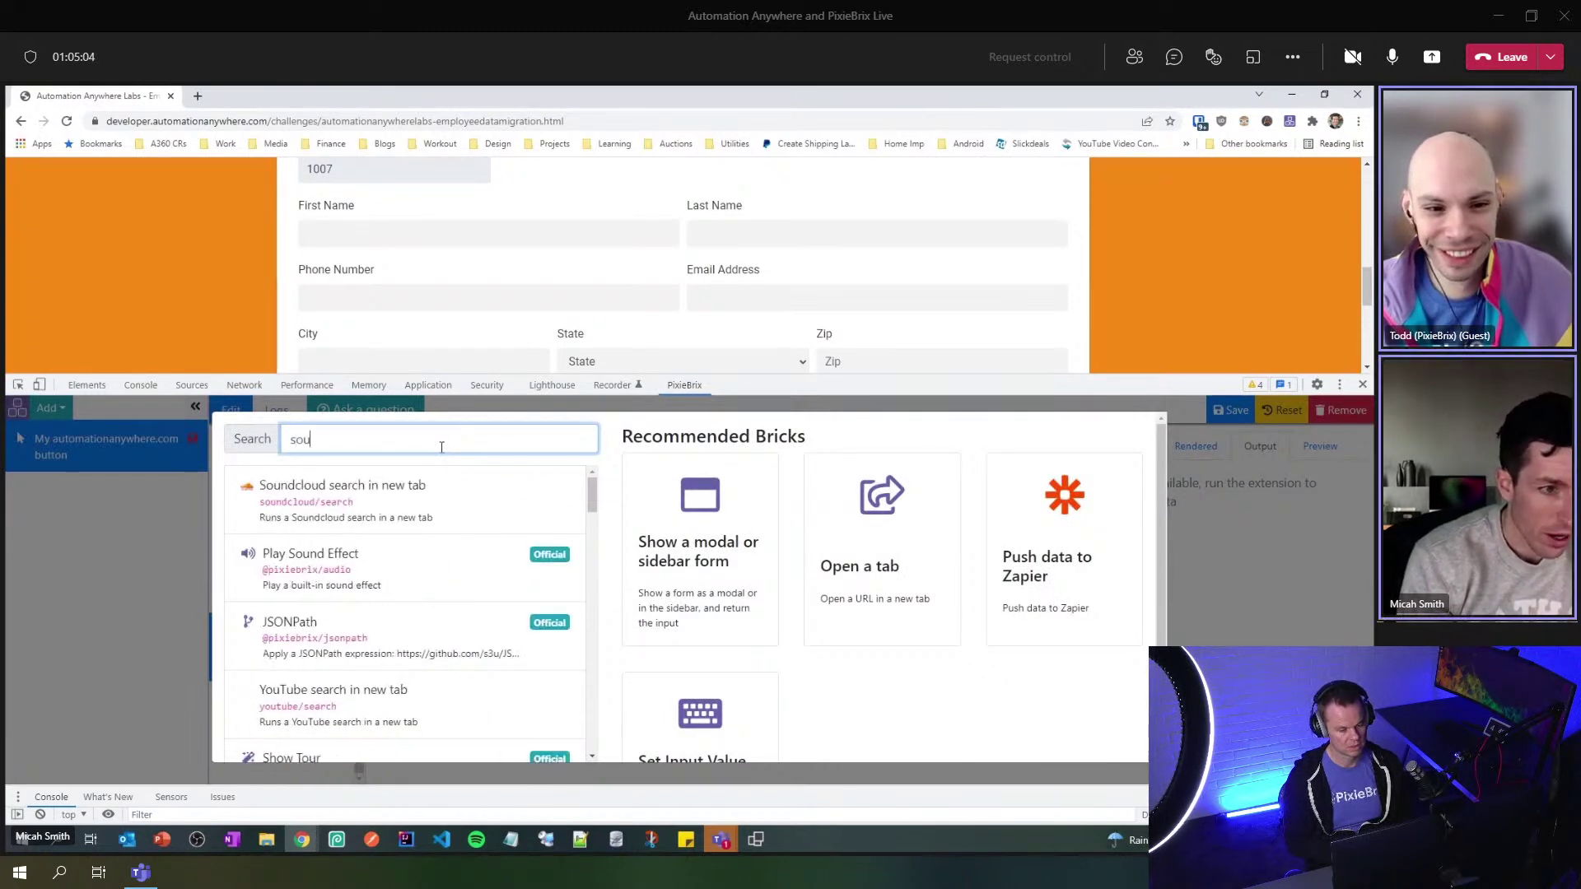
pyautogui.write('nd')
pyautogui.moveTo(446, 494)
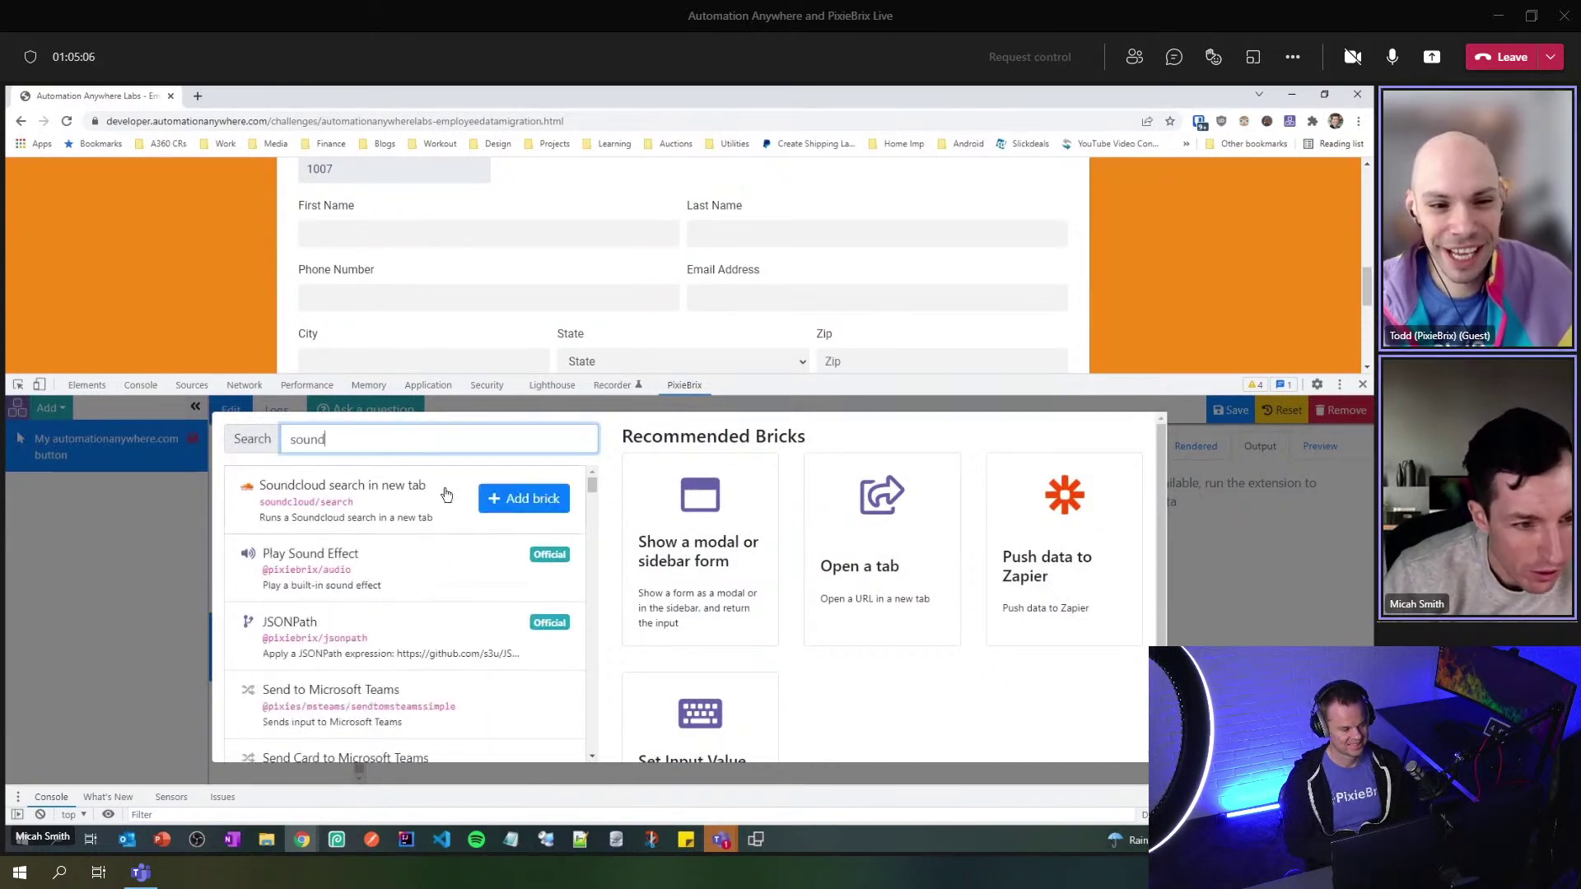
pyautogui.moveTo(392, 565)
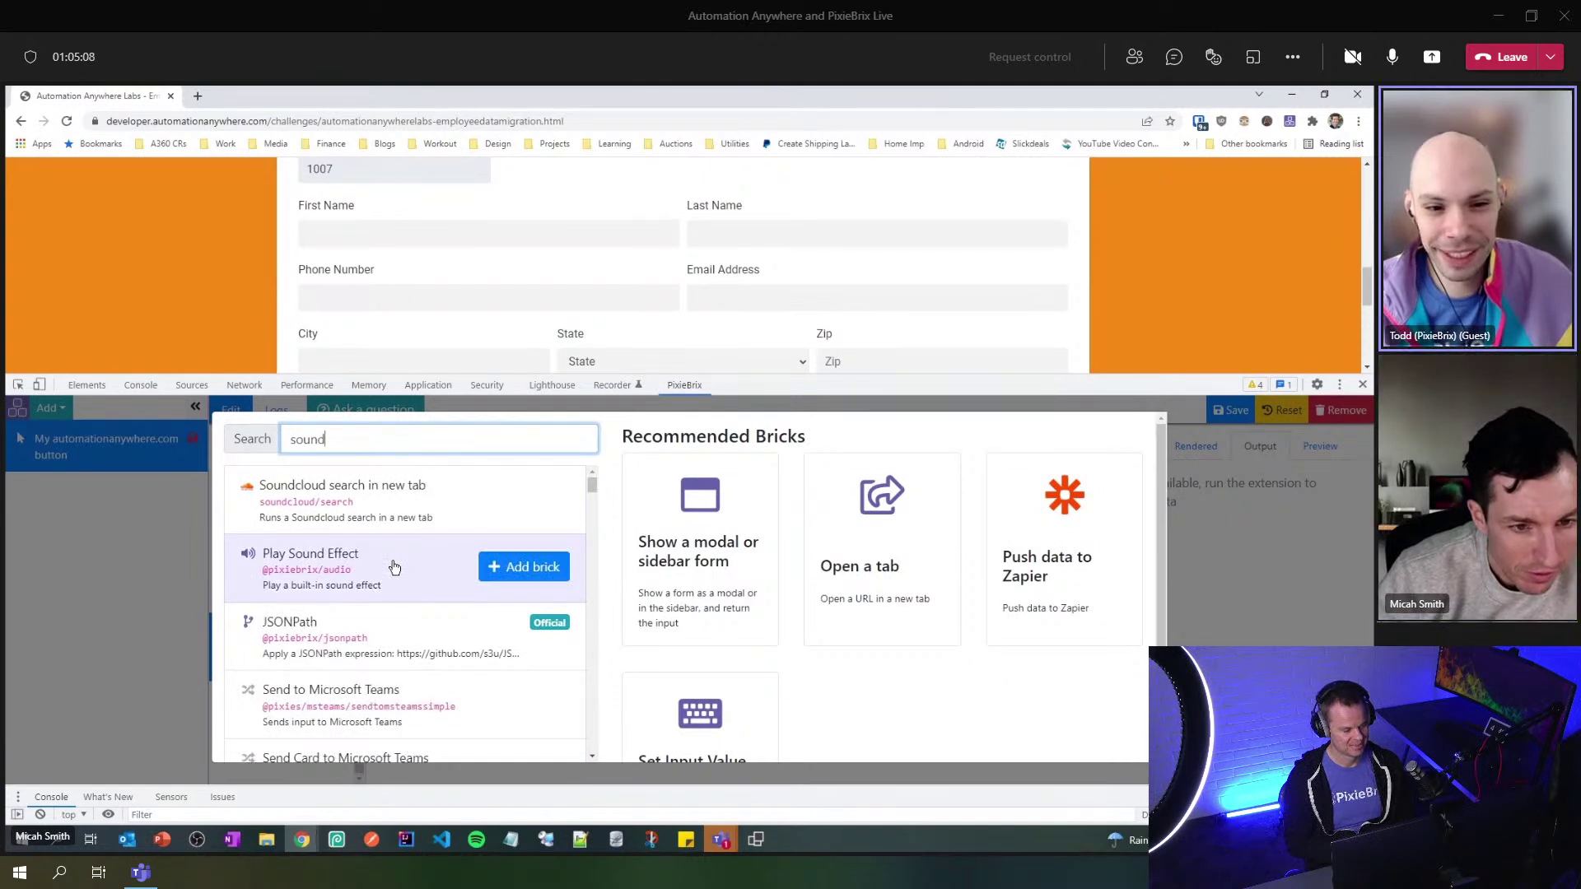
pyautogui.click(393, 567)
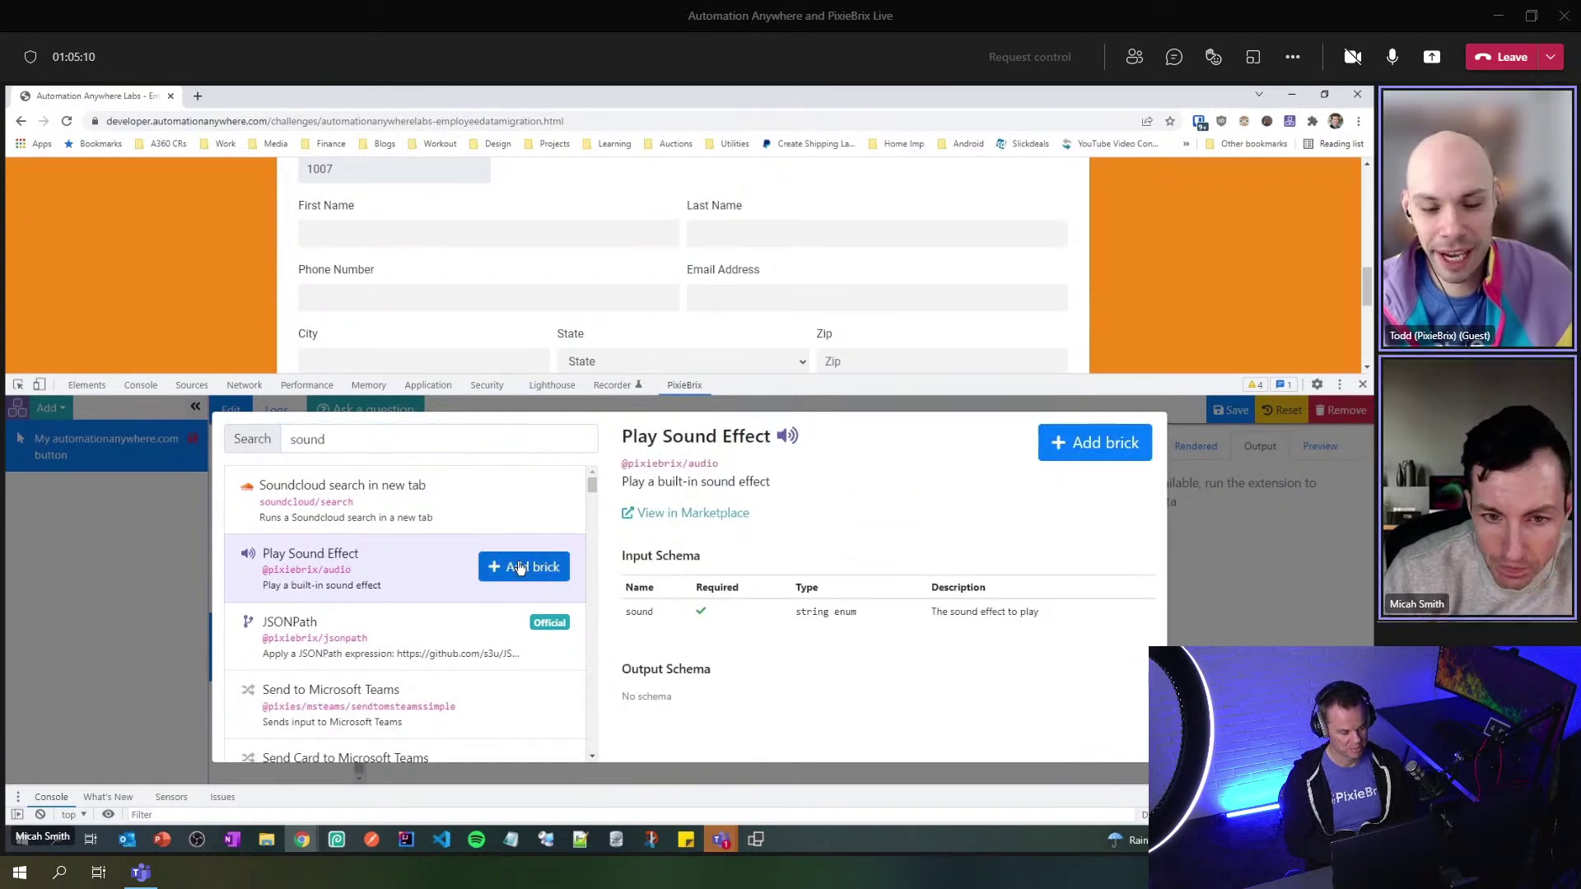
pyautogui.click(520, 567)
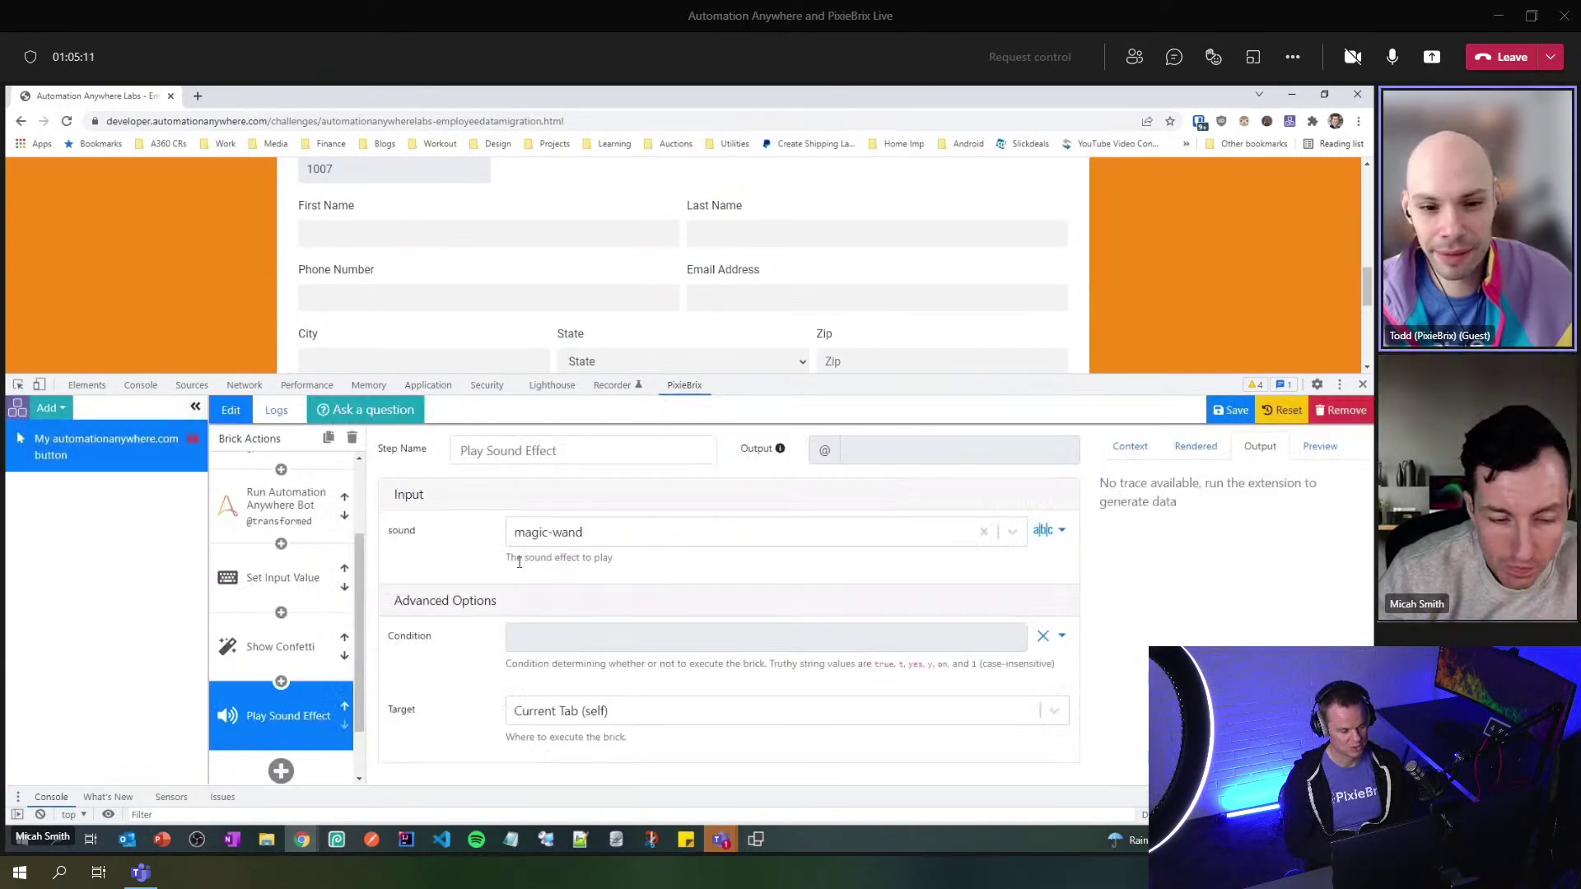
pyautogui.click(1013, 533)
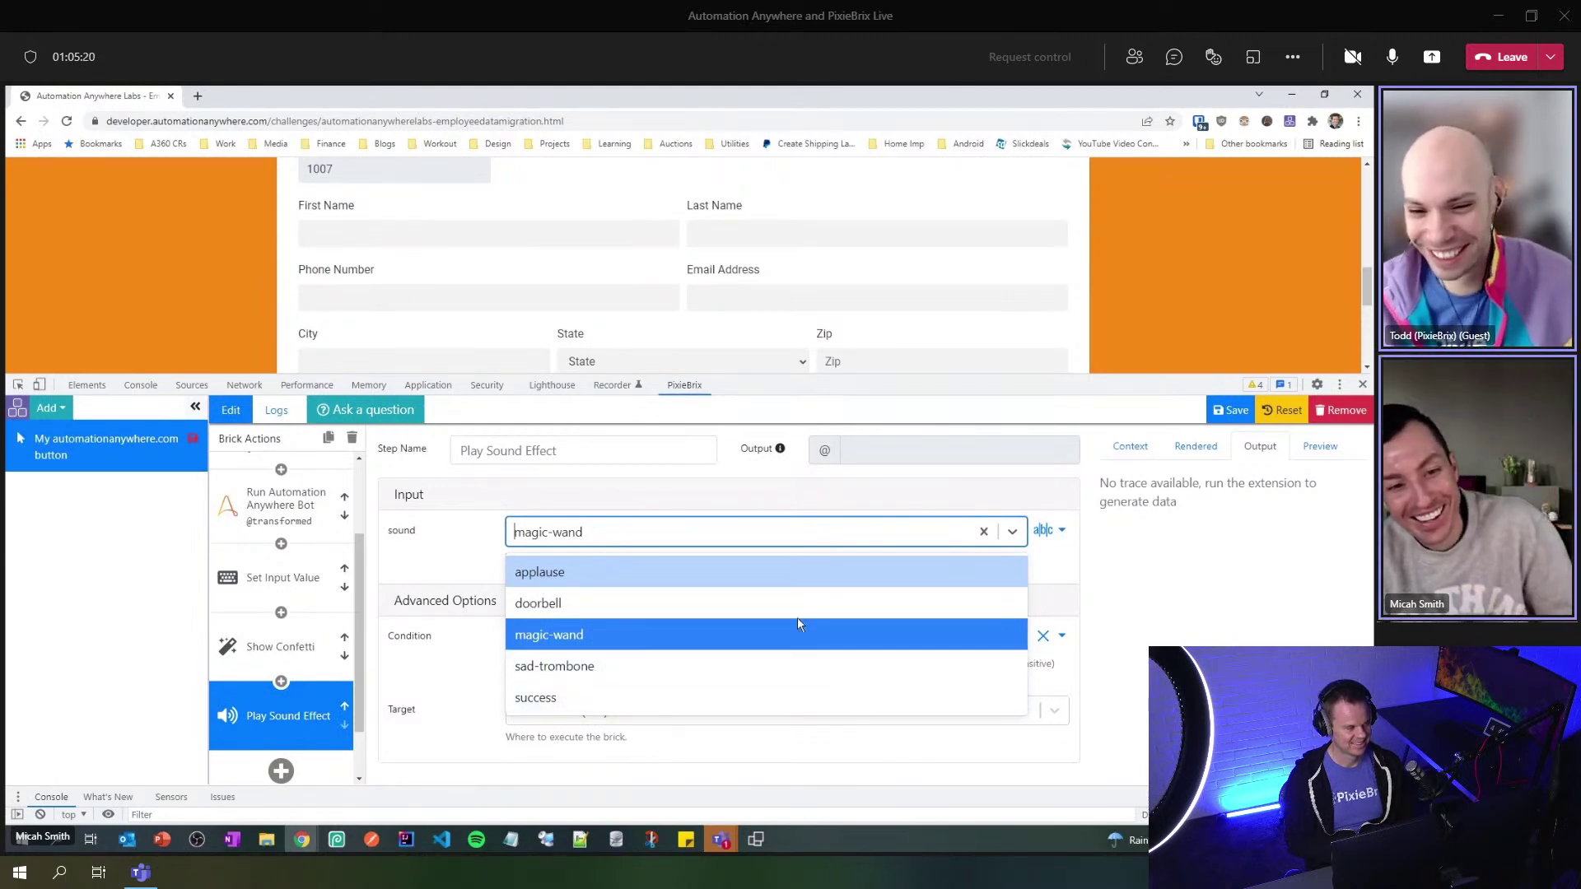
pyautogui.click(774, 572)
pyautogui.click(858, 535)
pyautogui.click(675, 583)
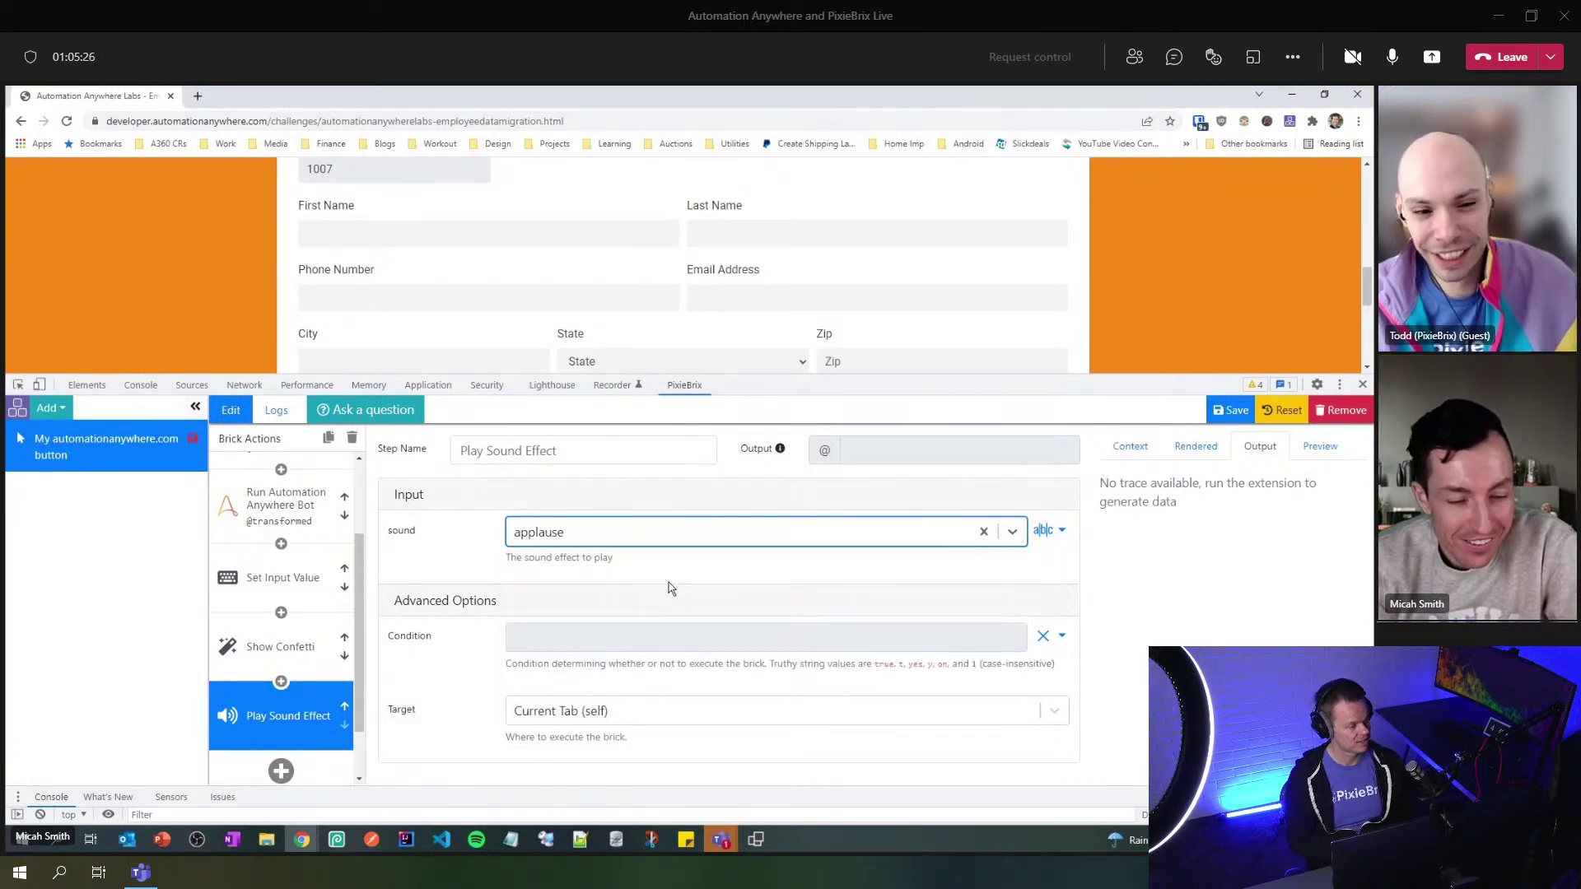
# - Save the extension with the new sound brick
pyautogui.scroll(-2, 357, 652)
pyautogui.scroll(5, 356, 652)
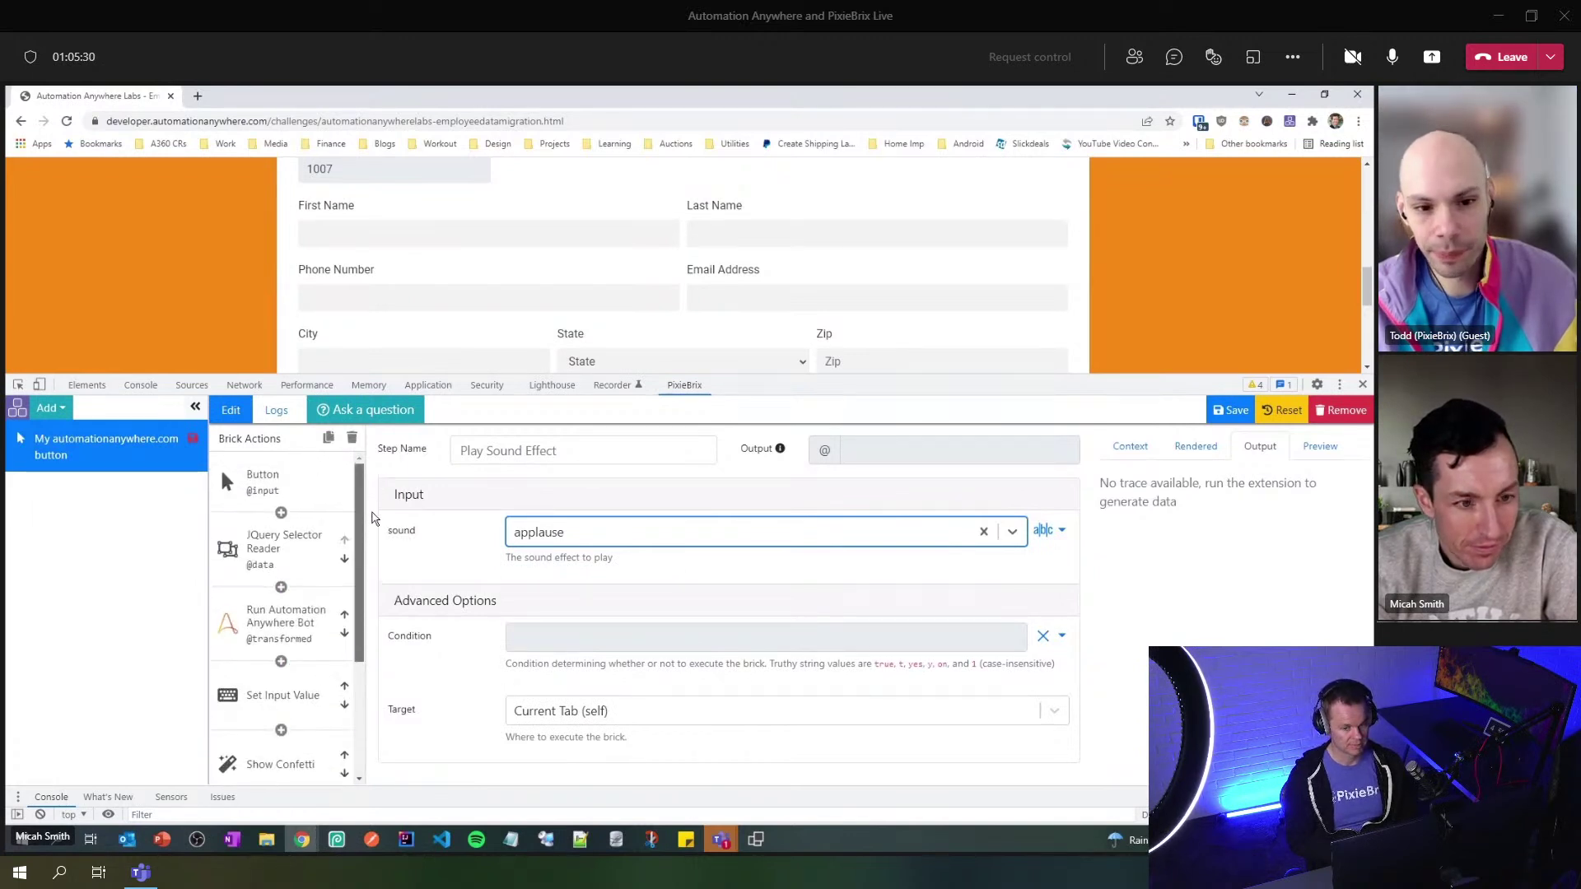
pyautogui.scroll(-3, 370, 568)
pyautogui.scroll(2, 370, 582)
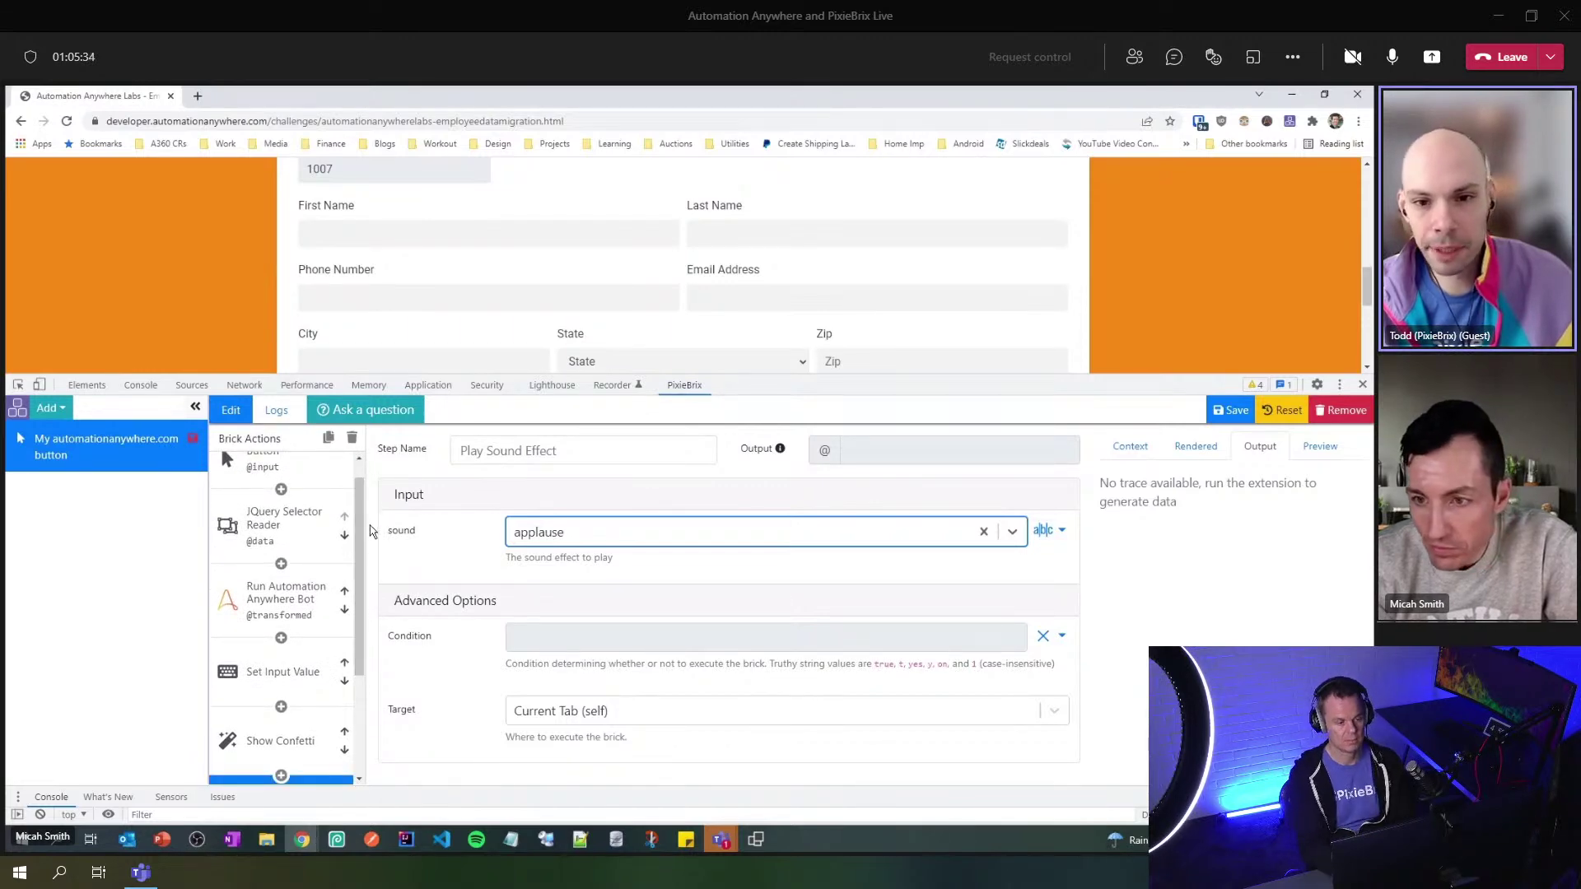
pyautogui.click(1235, 411)
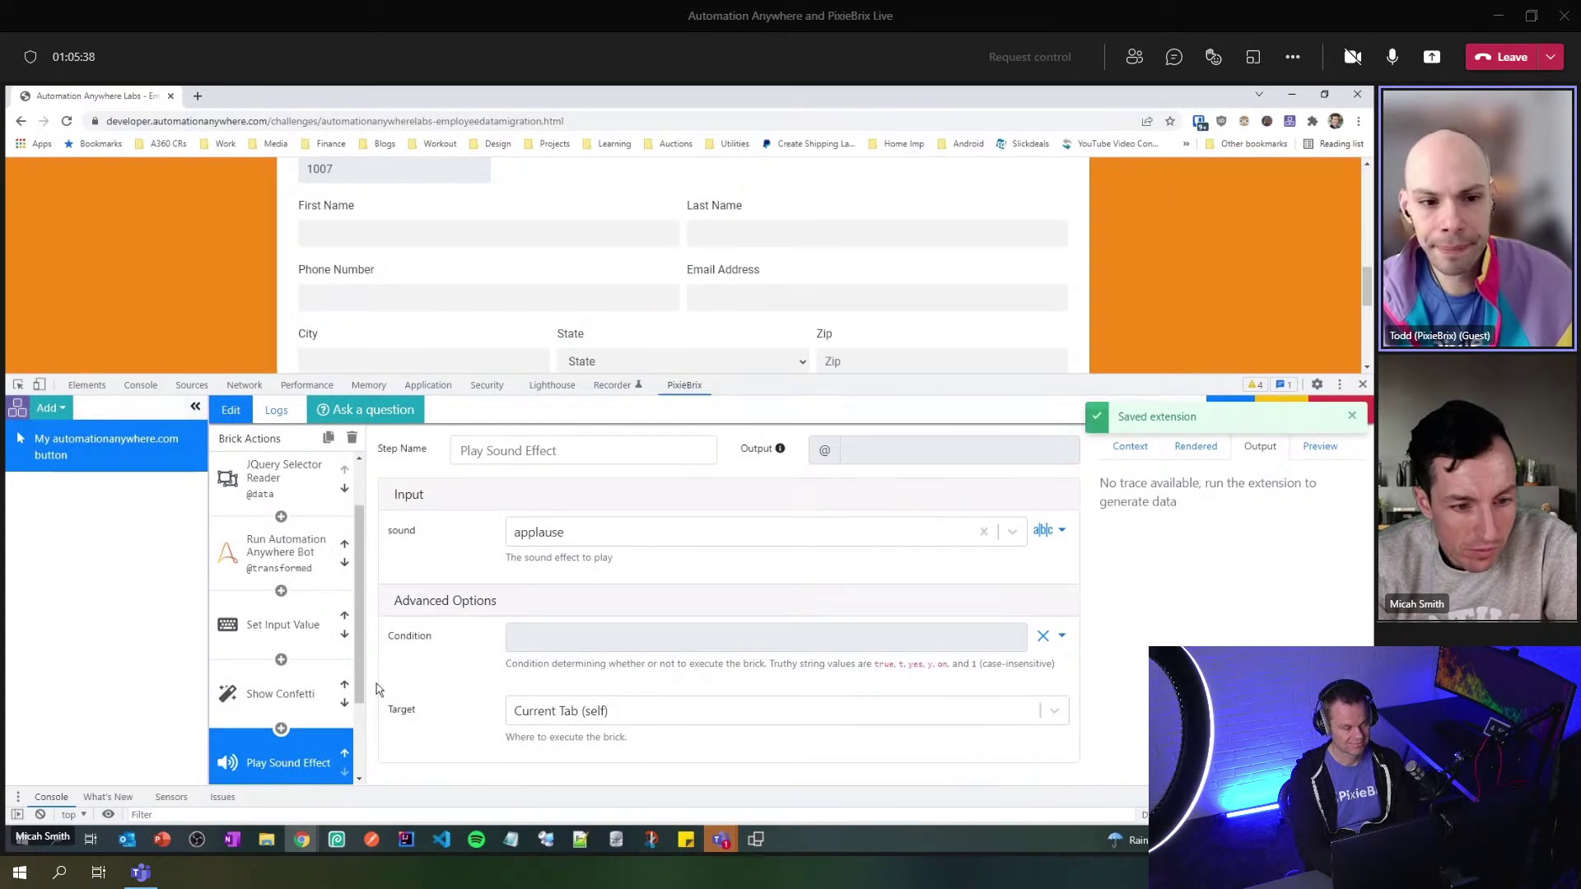
pyautogui.scroll(2, 365, 616)
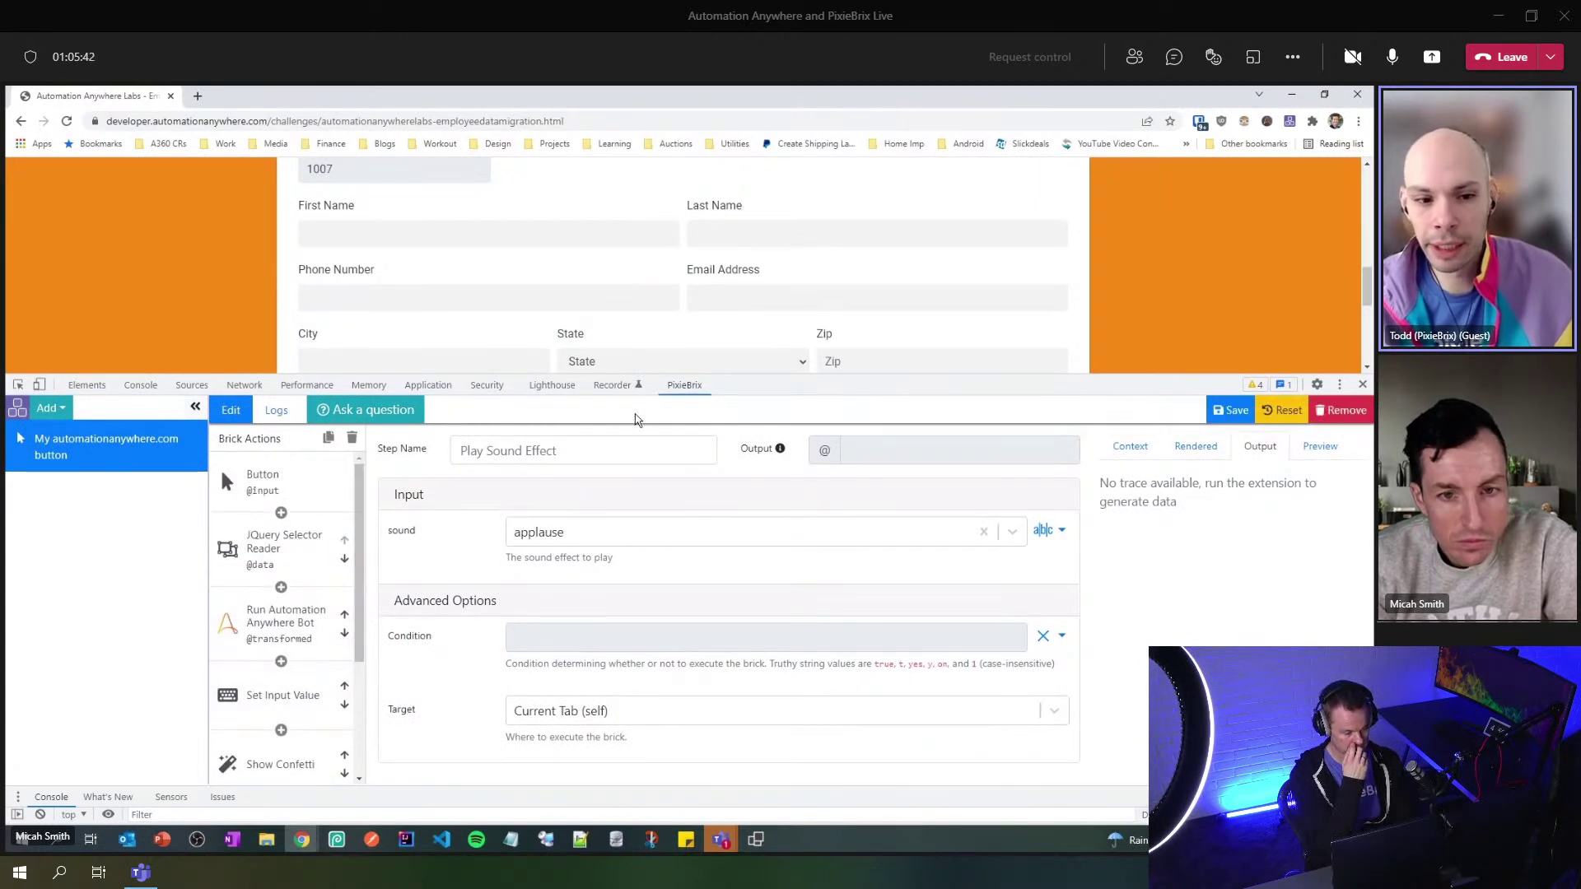
# - Drag the DevTools divider down to show more of the challenge page
pyautogui.moveTo(778, 380); pyautogui.dragTo(770, 487)
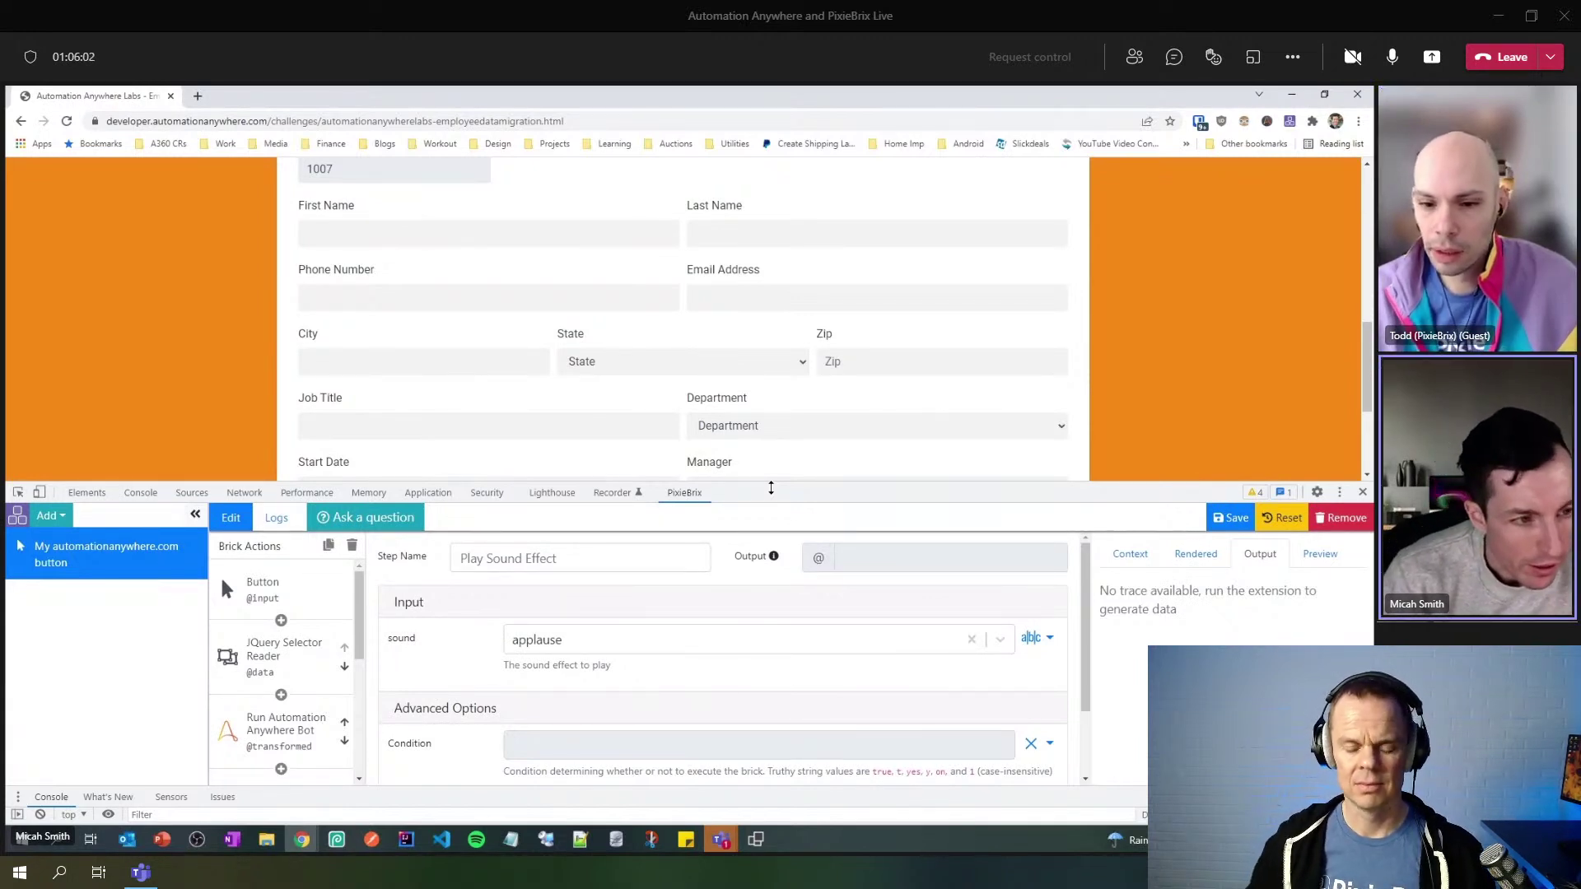
pyautogui.moveTo(771, 488)
pyautogui.mouseDown()
pyautogui.moveTo(777, 599)
pyautogui.moveTo(794, 505)
pyautogui.mouseUp()
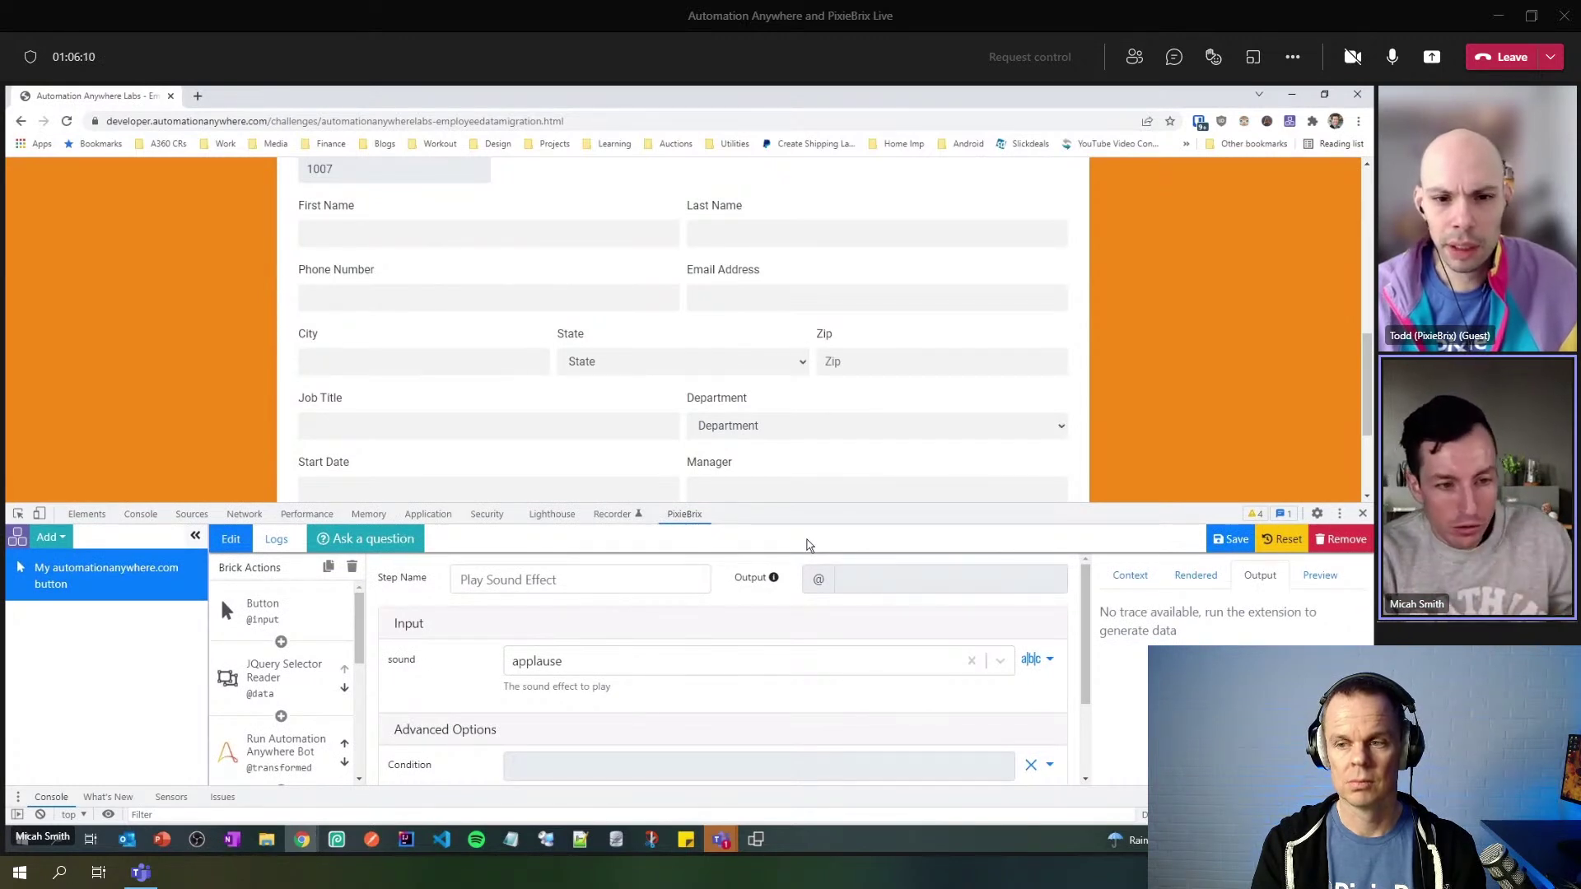
pyautogui.scroll(-2, 320, 629)
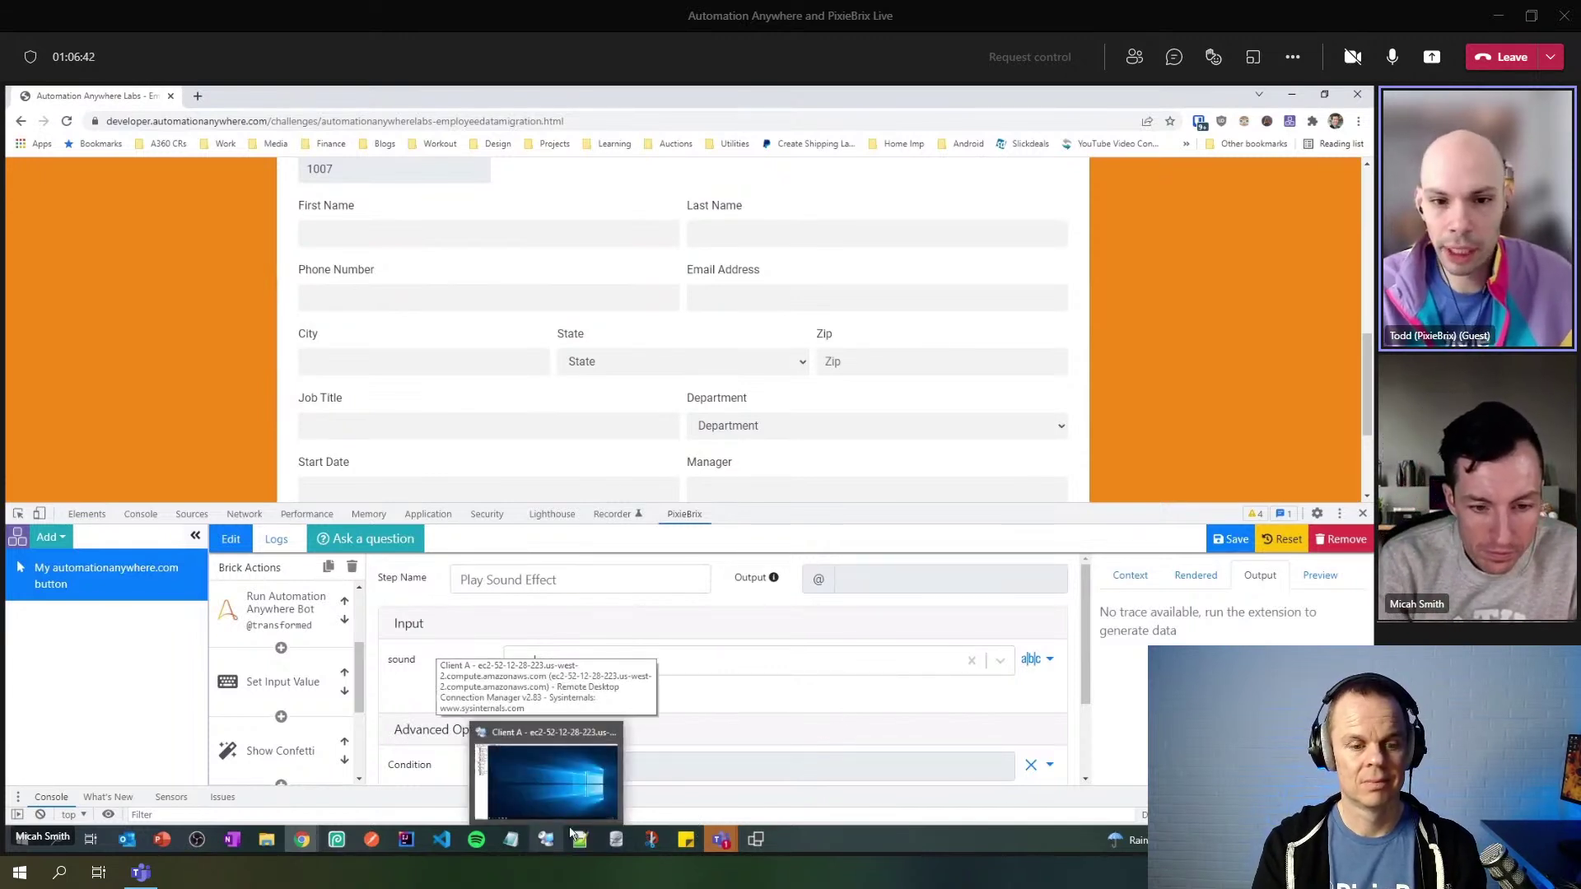
pyautogui.scroll(-1, 900, 576)
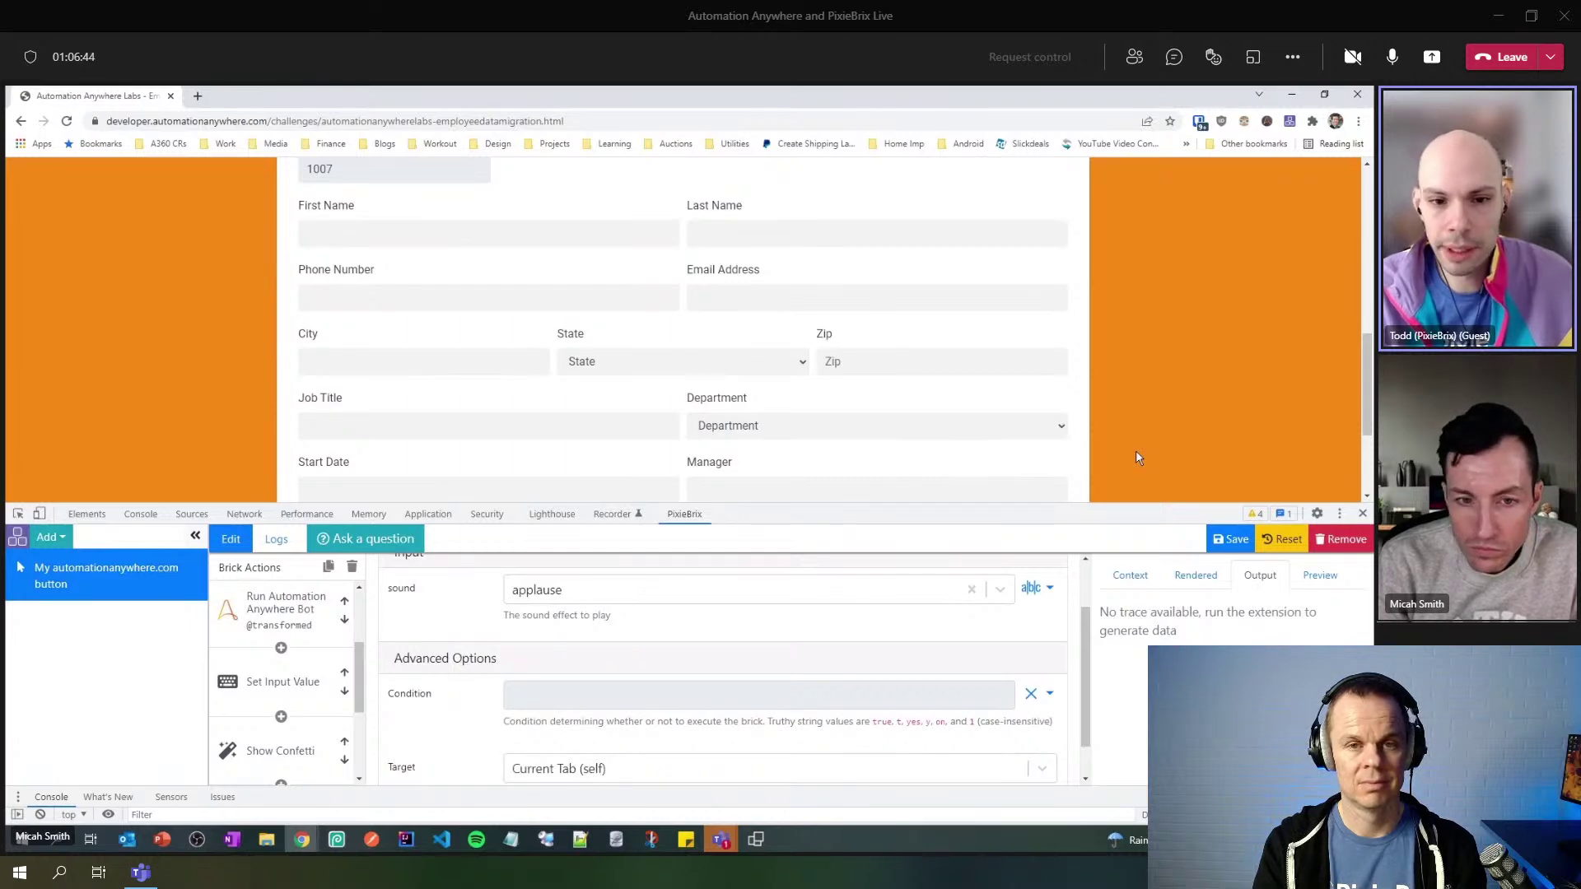
pyautogui.scroll(10, 1136, 455)
pyautogui.scroll(1, 1137, 457)
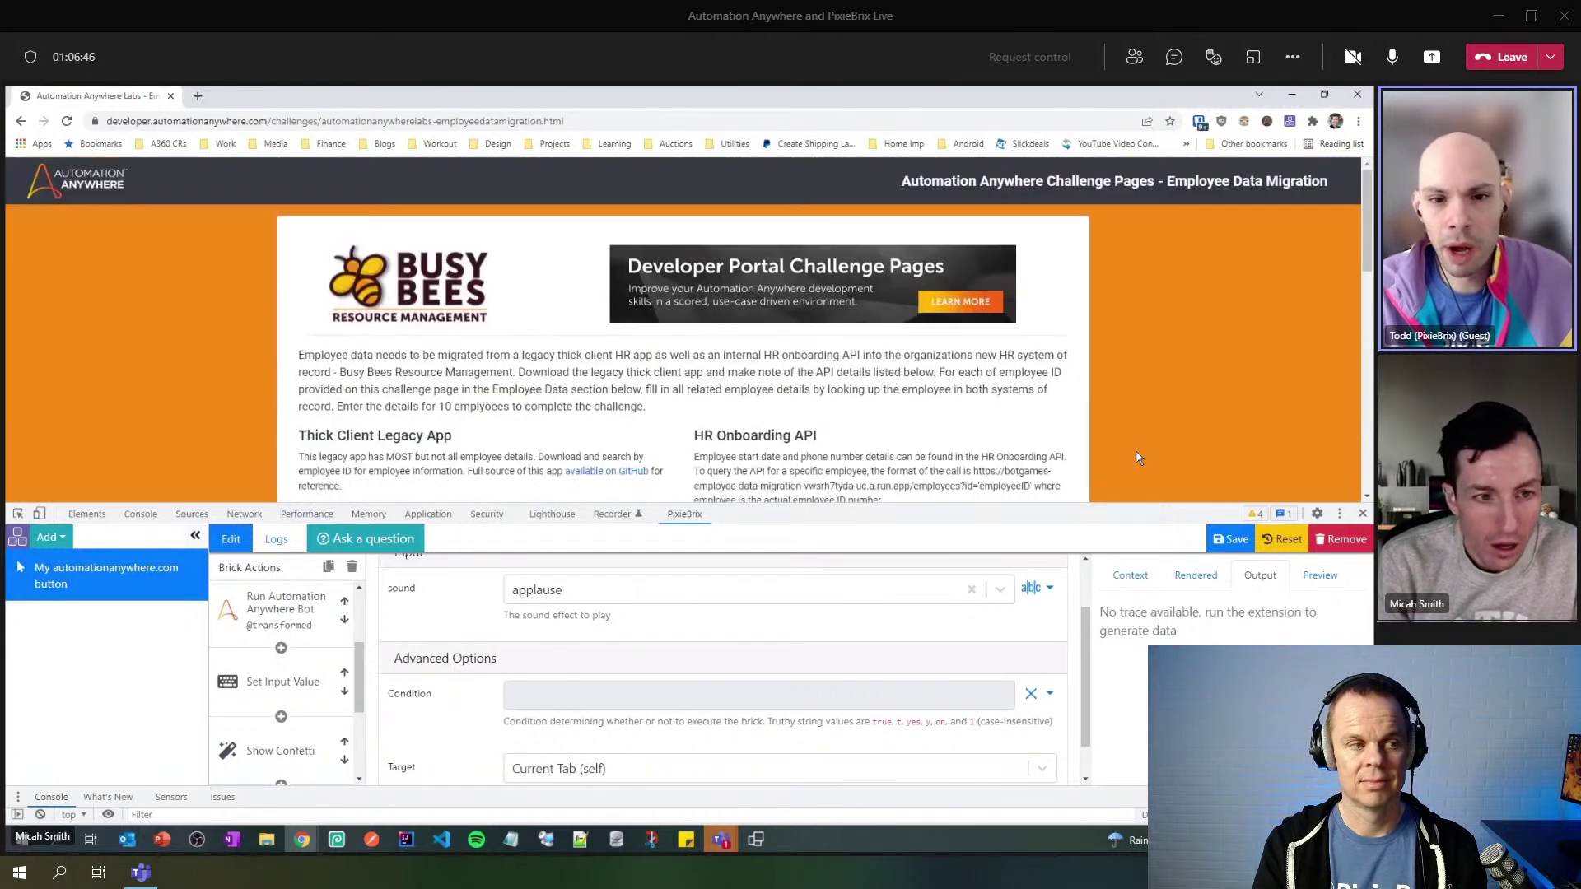
# - Scroll to the Data Lookup button beside Download Legacy App and run it
pyautogui.moveTo(1137, 503); pyautogui.dragTo(1107, 638)
pyautogui.scroll(-3, 1018, 519)
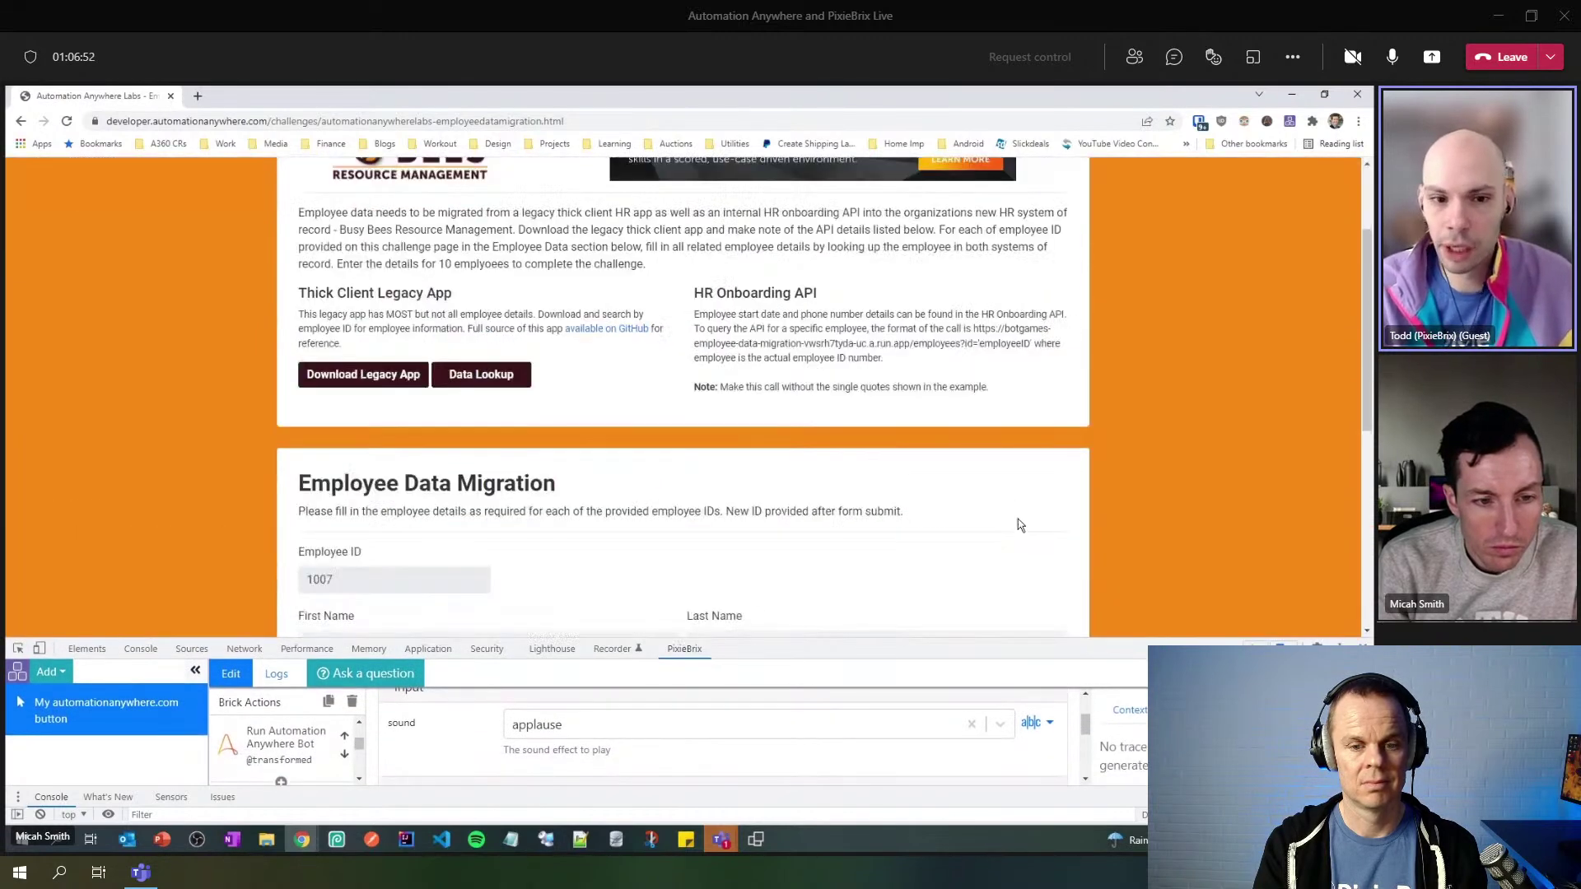
pyautogui.scroll(-3, 1017, 518)
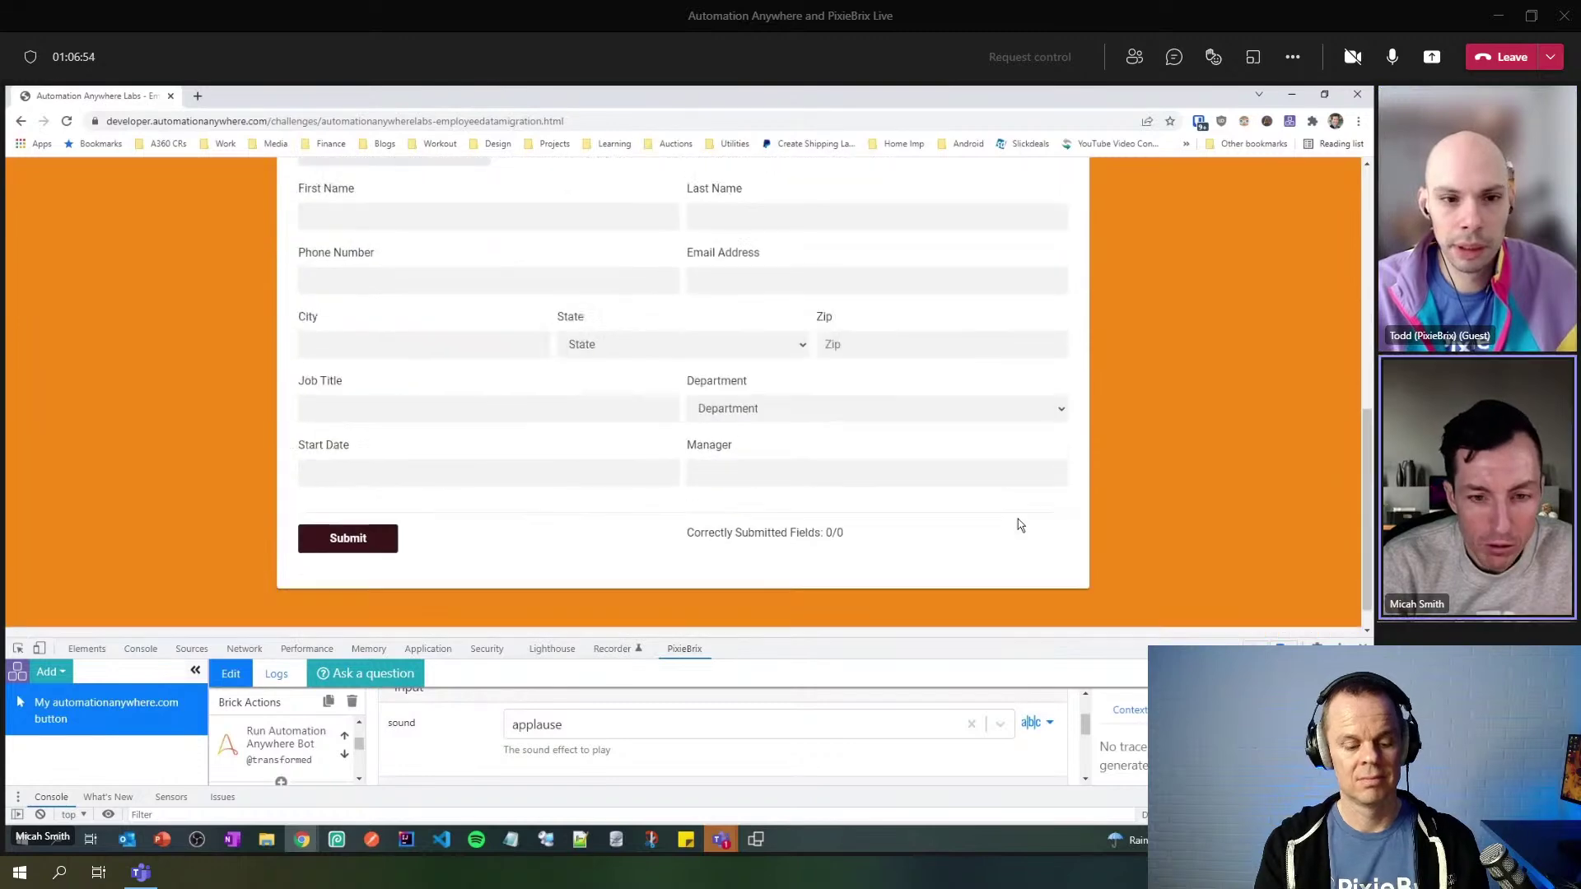
pyautogui.scroll(5, 1018, 520)
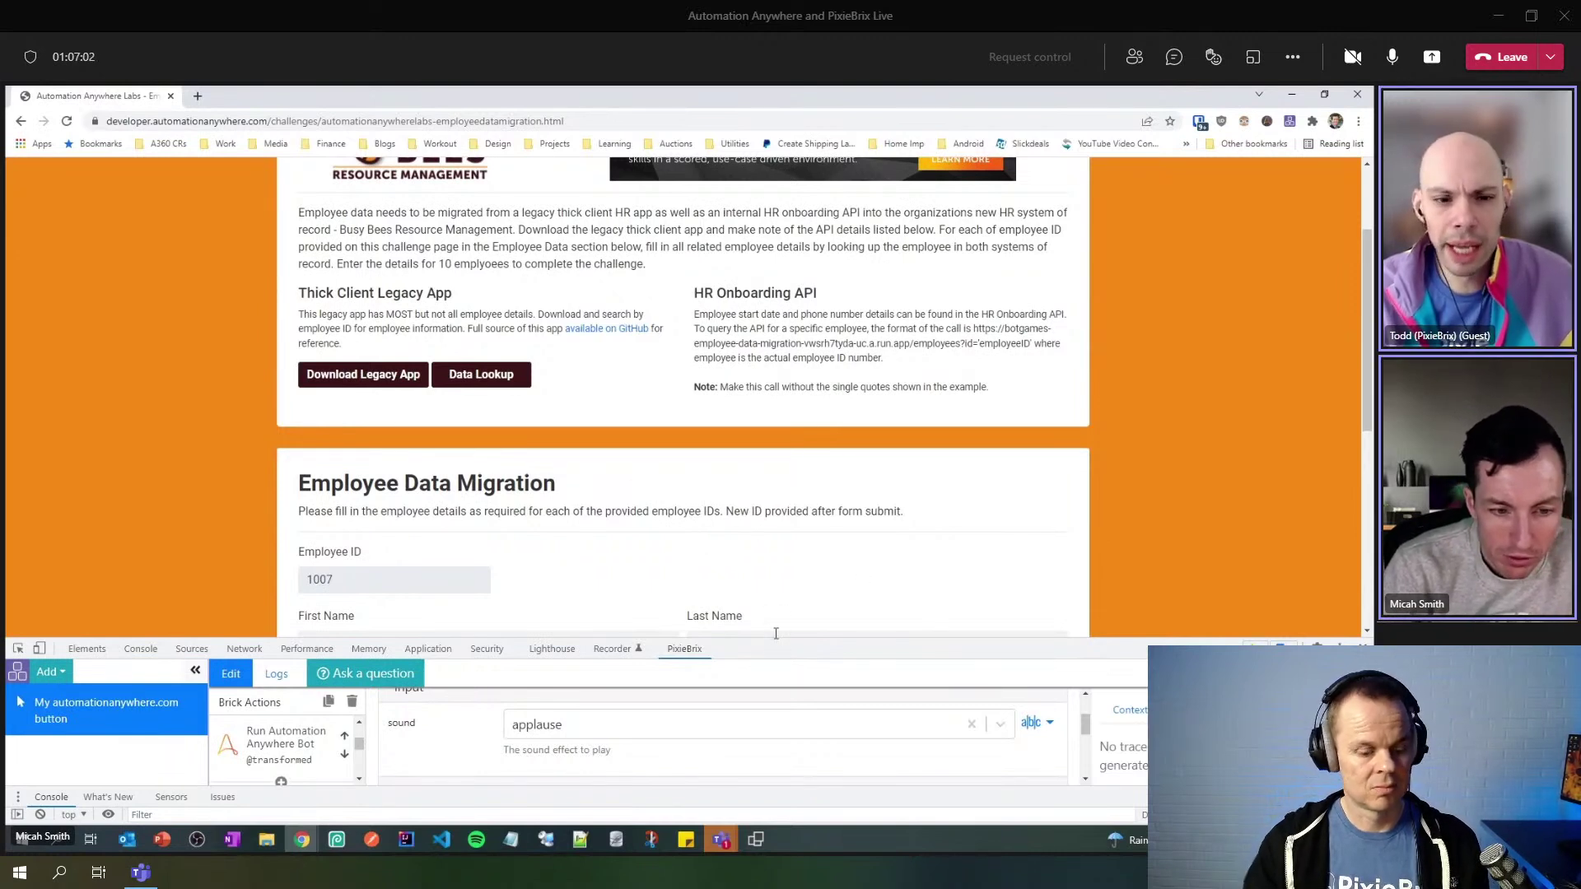
pyautogui.moveTo(771, 640); pyautogui.dragTo(770, 590)
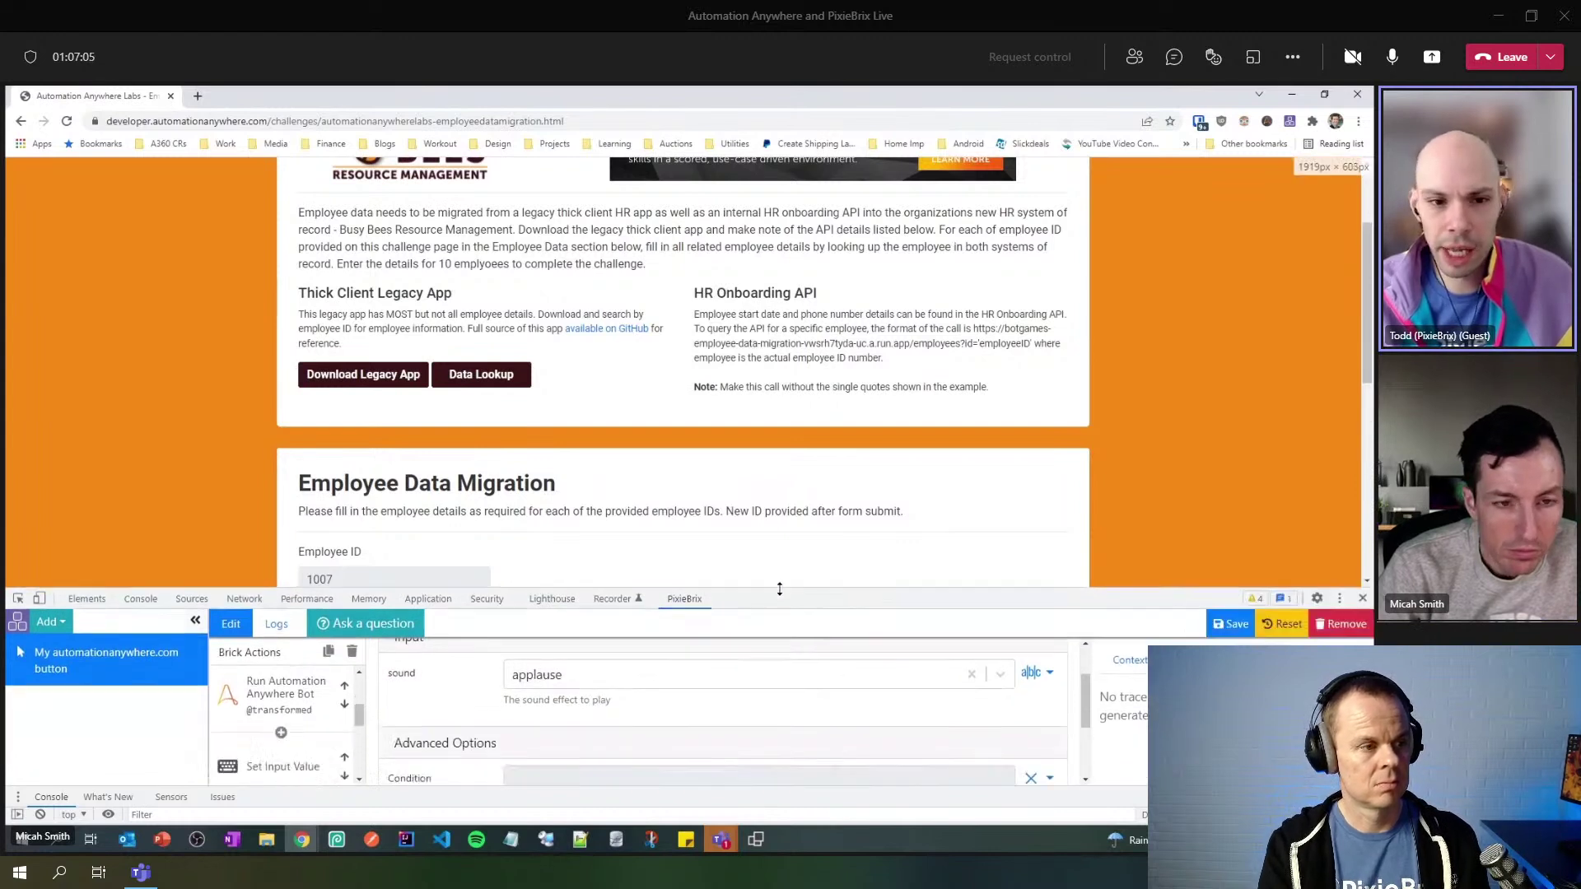
pyautogui.click(484, 375)
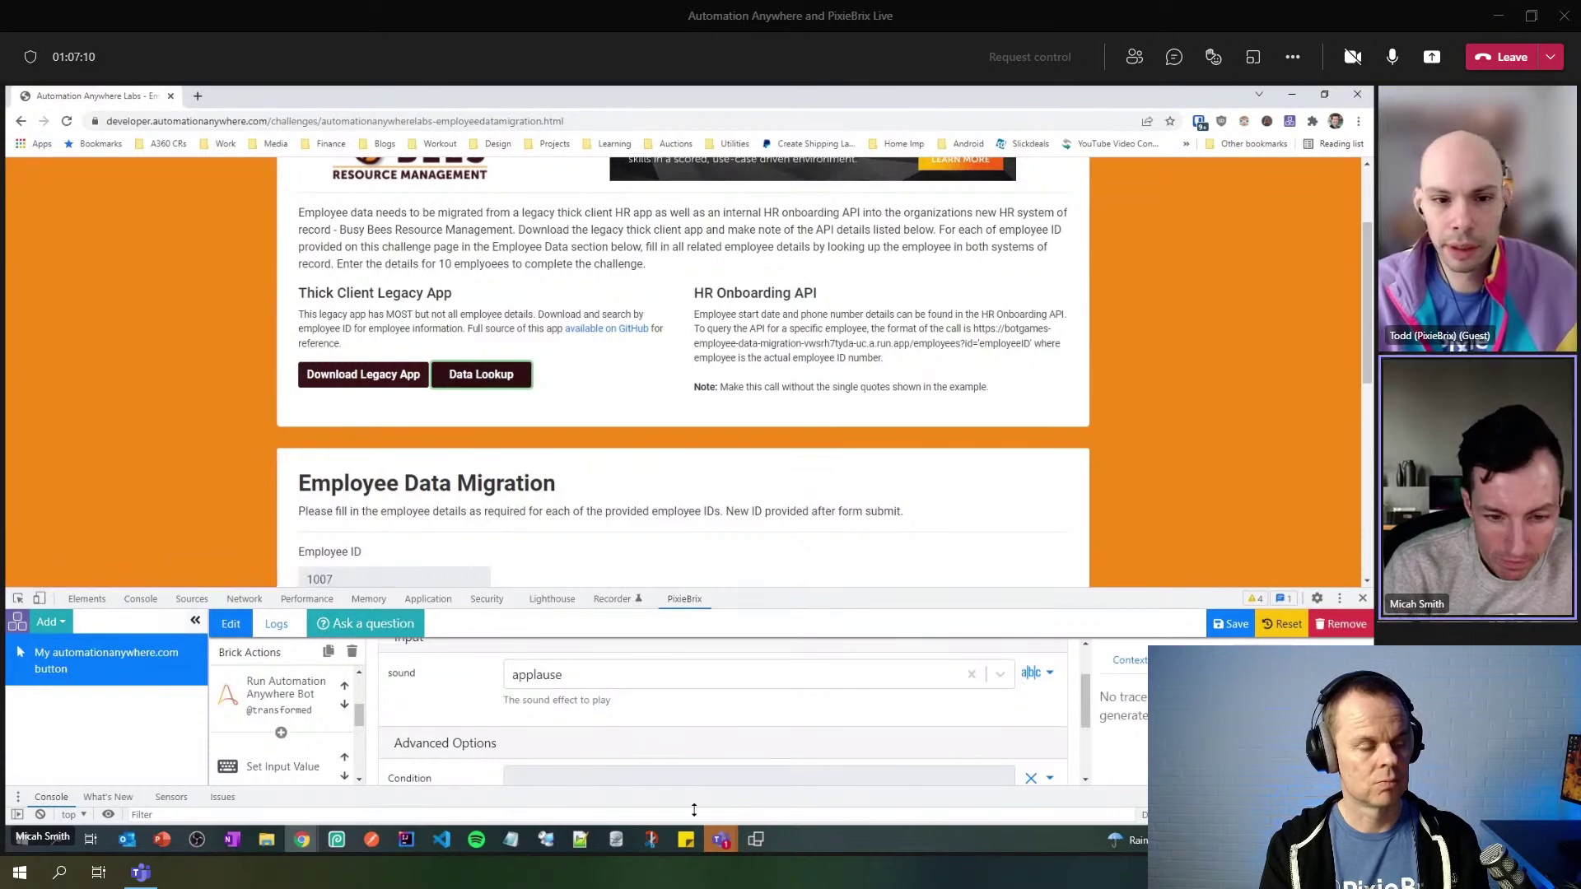
# - Watch the bot look up employee 1007 in Remote Desktop, then return to the challenge page
pyautogui.click(545, 840)
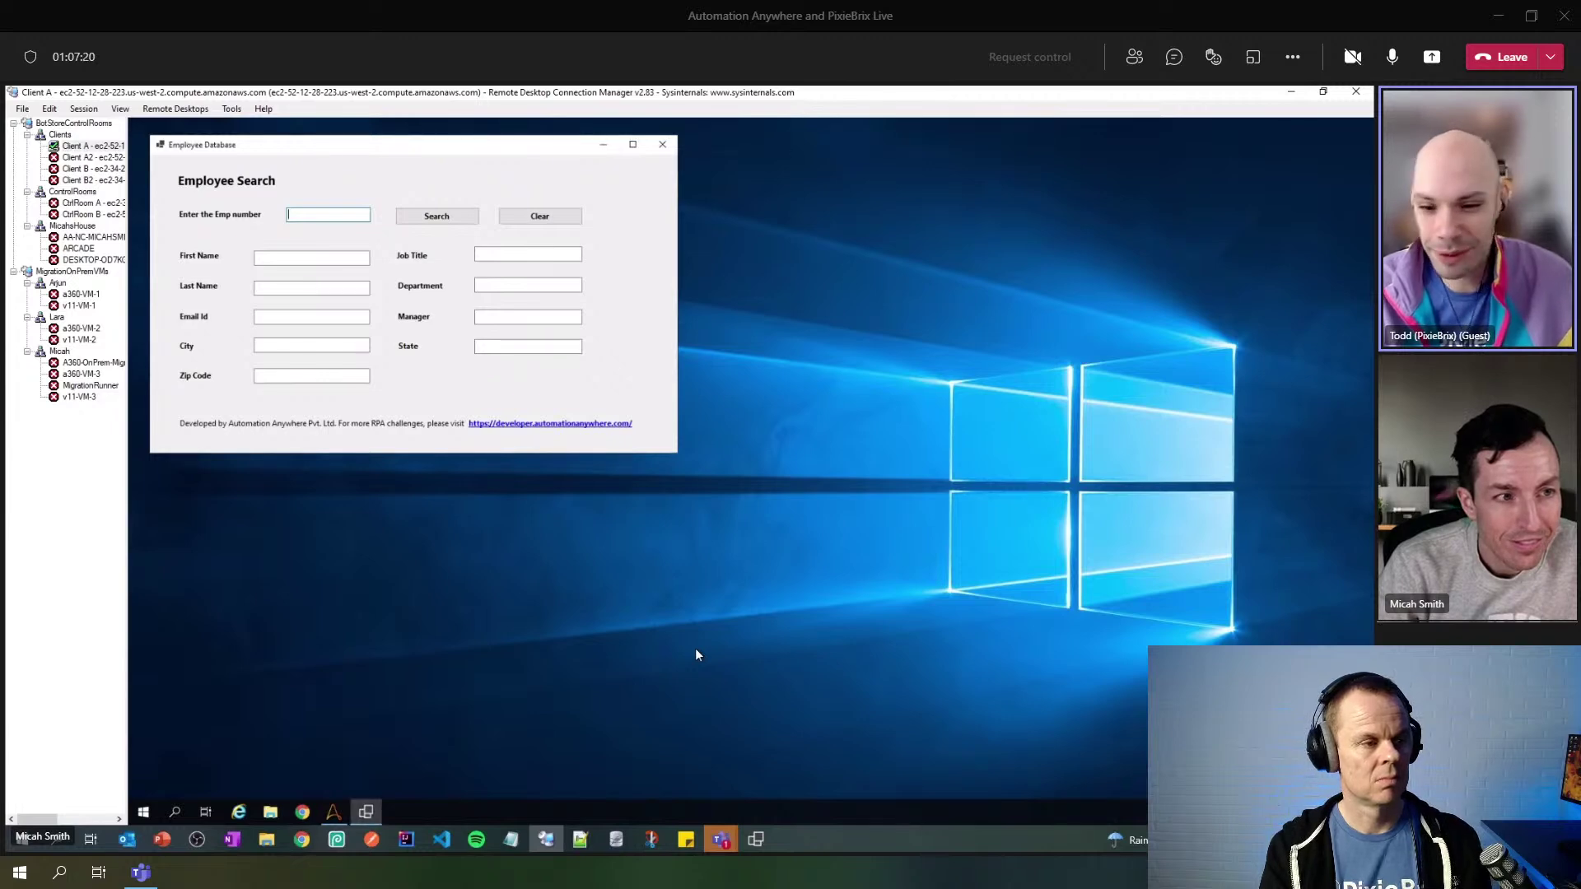
pyautogui.write('1007')
pyautogui.click(449, 219)
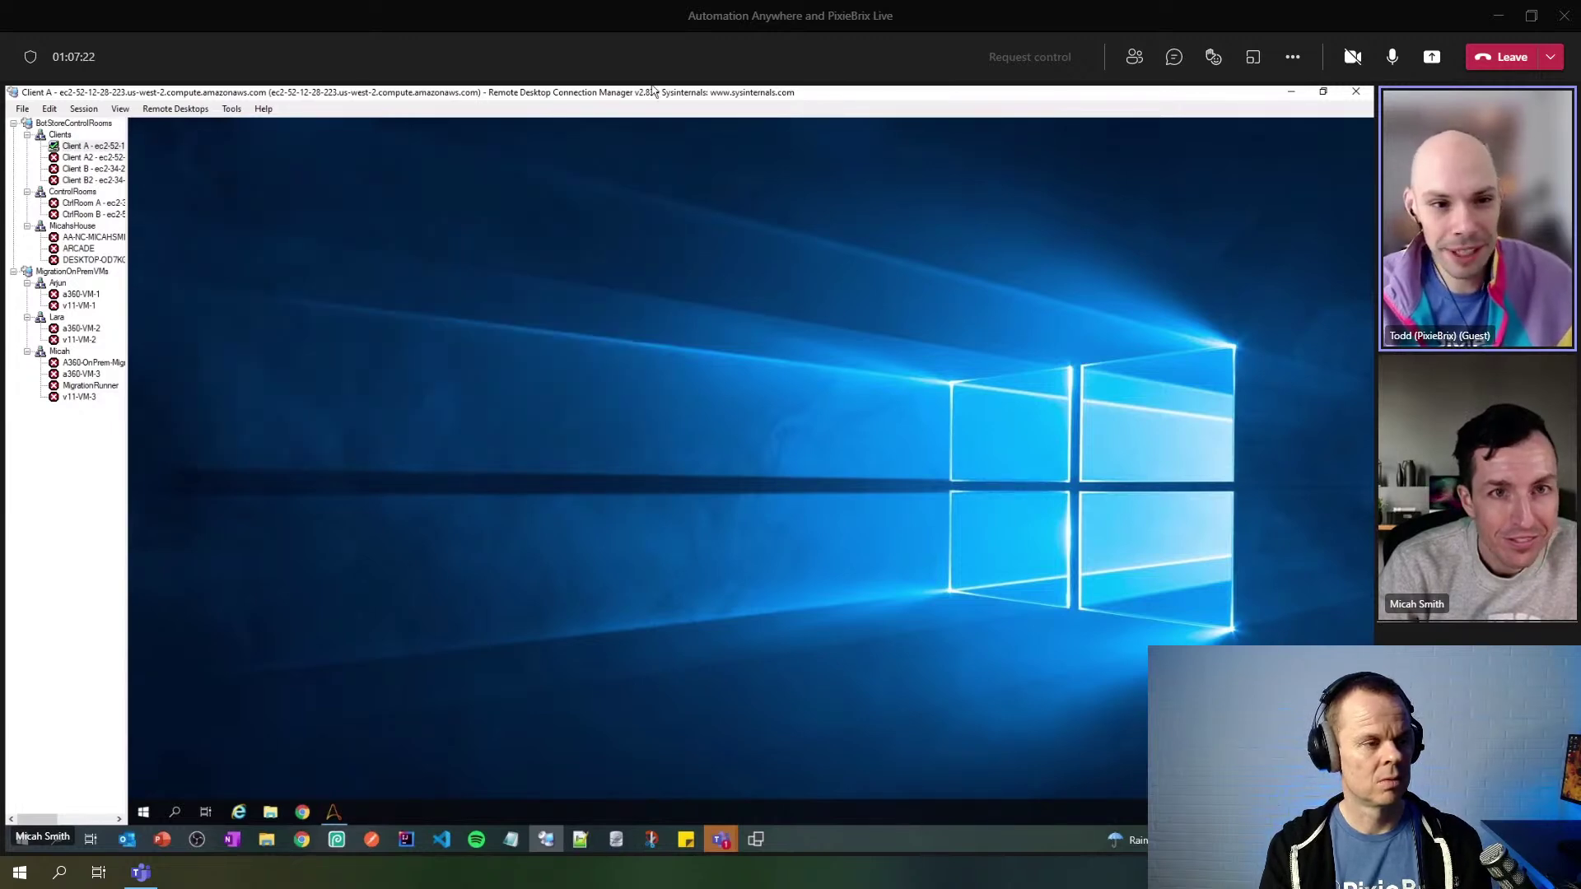
pyautogui.click(1290, 92)
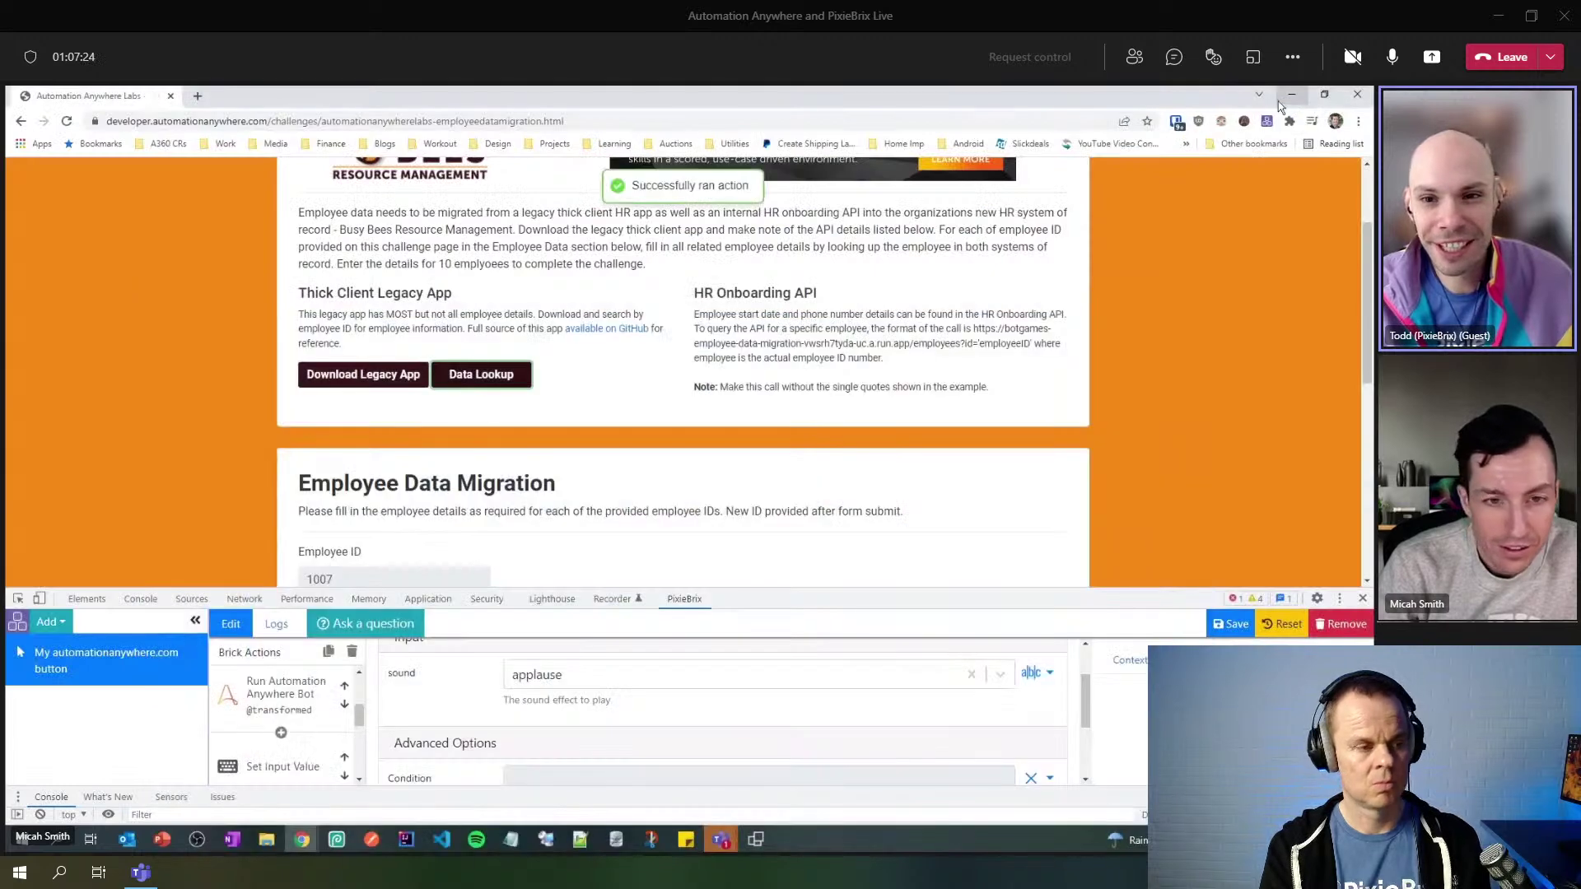
pyautogui.scroll(2, 1056, 330)
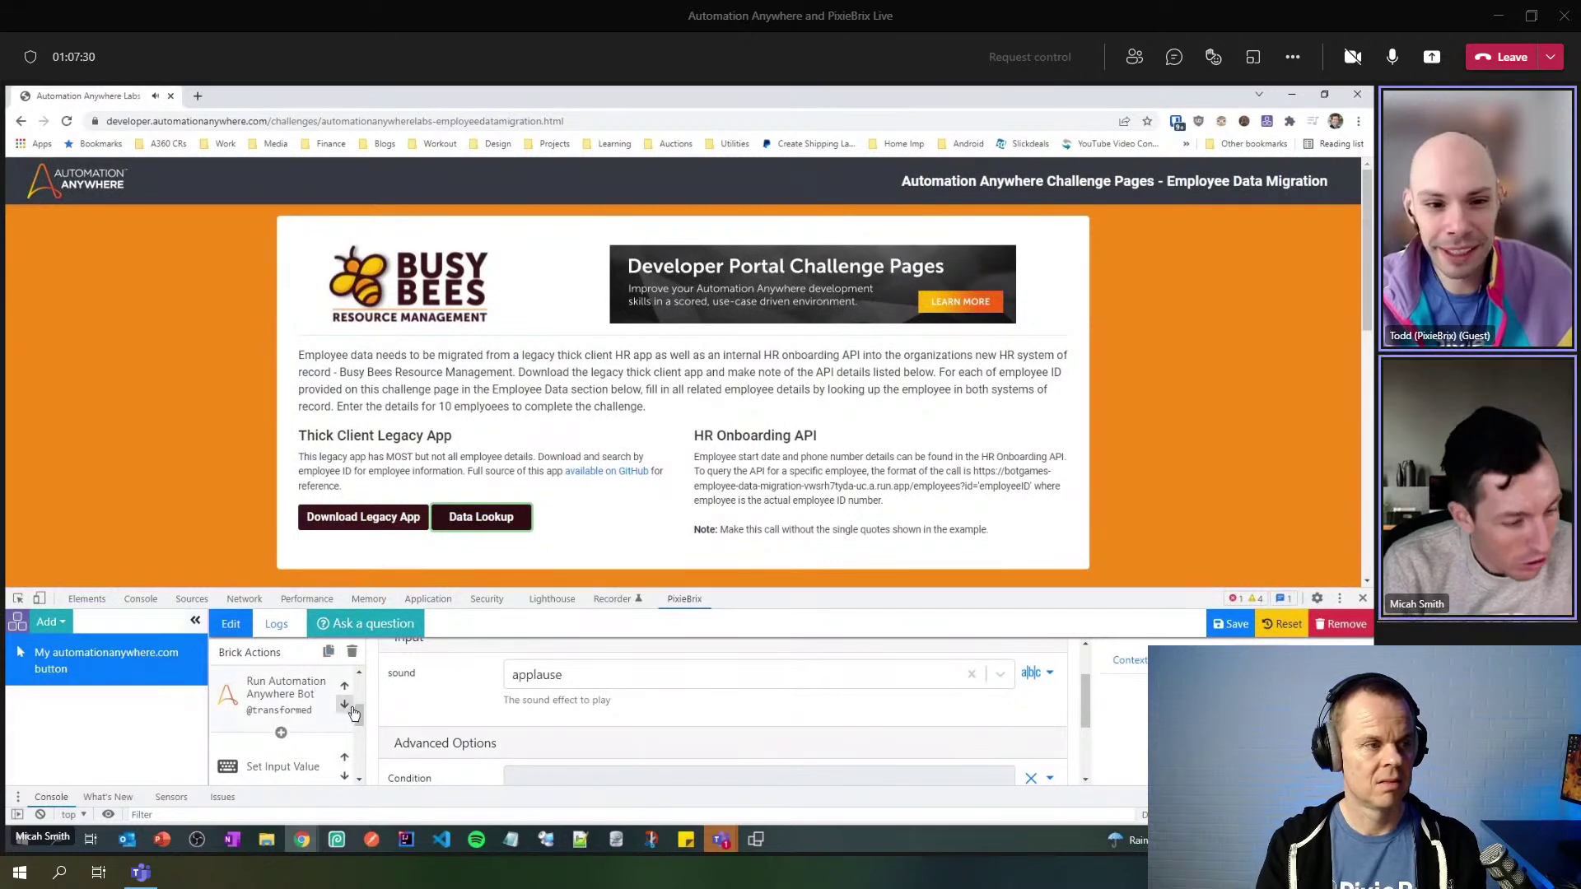
# - Set the Show Confetti brick's condition to true and save the extension
pyautogui.moveTo(363, 718); pyautogui.dragTo(354, 739)
pyautogui.click(280, 685)
pyautogui.scroll(-1, 600, 706)
pyautogui.scroll(2, 600, 740)
pyautogui.scroll(-1, 600, 751)
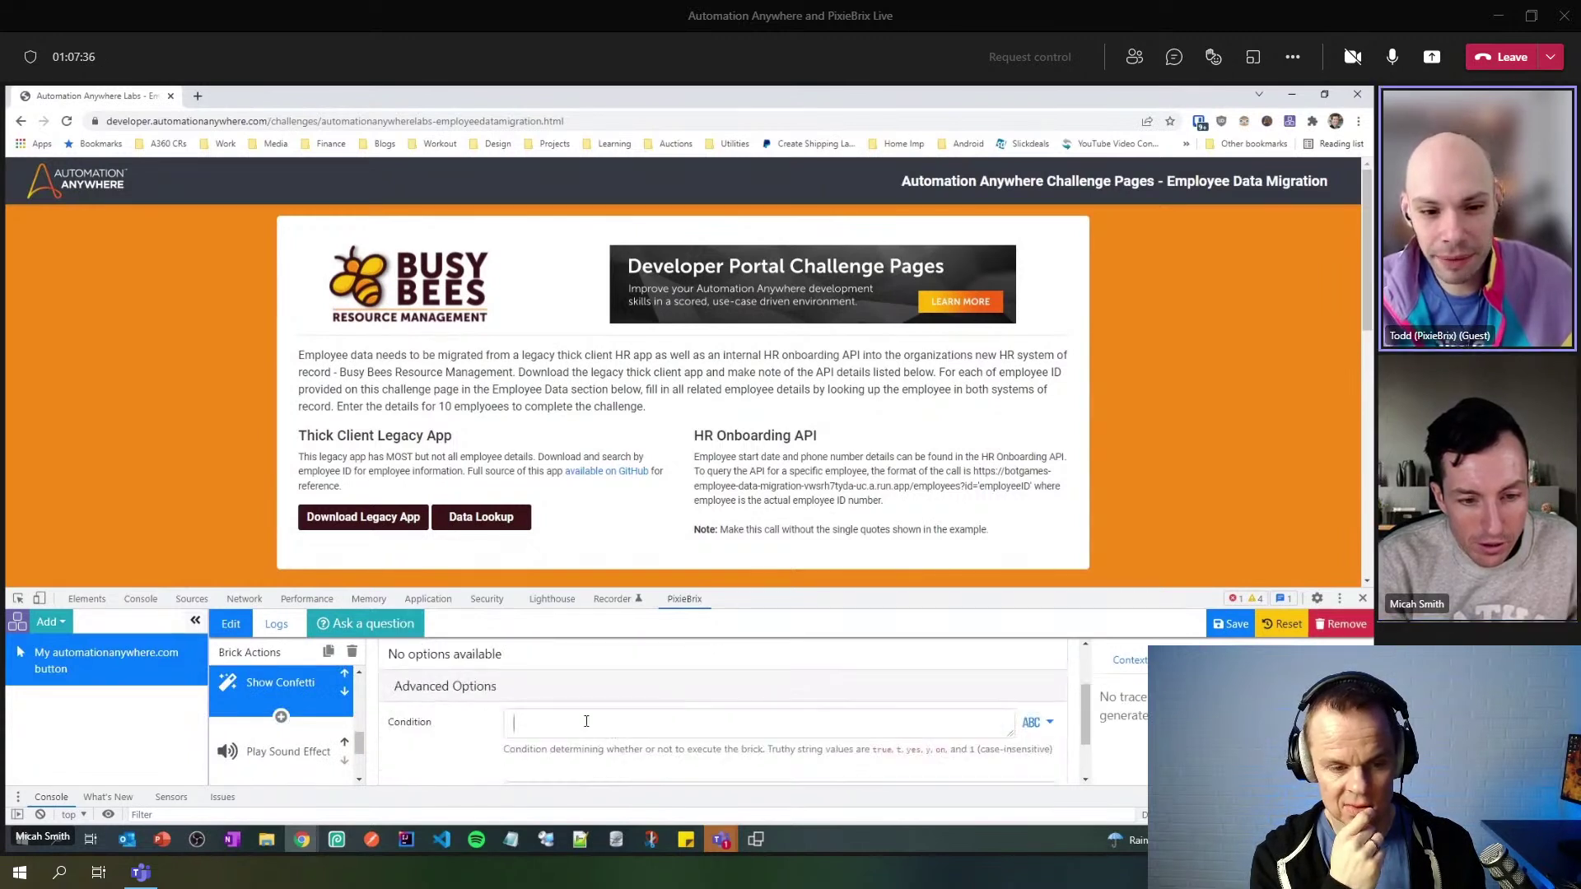
pyautogui.click(586, 721)
pyautogui.write('true')
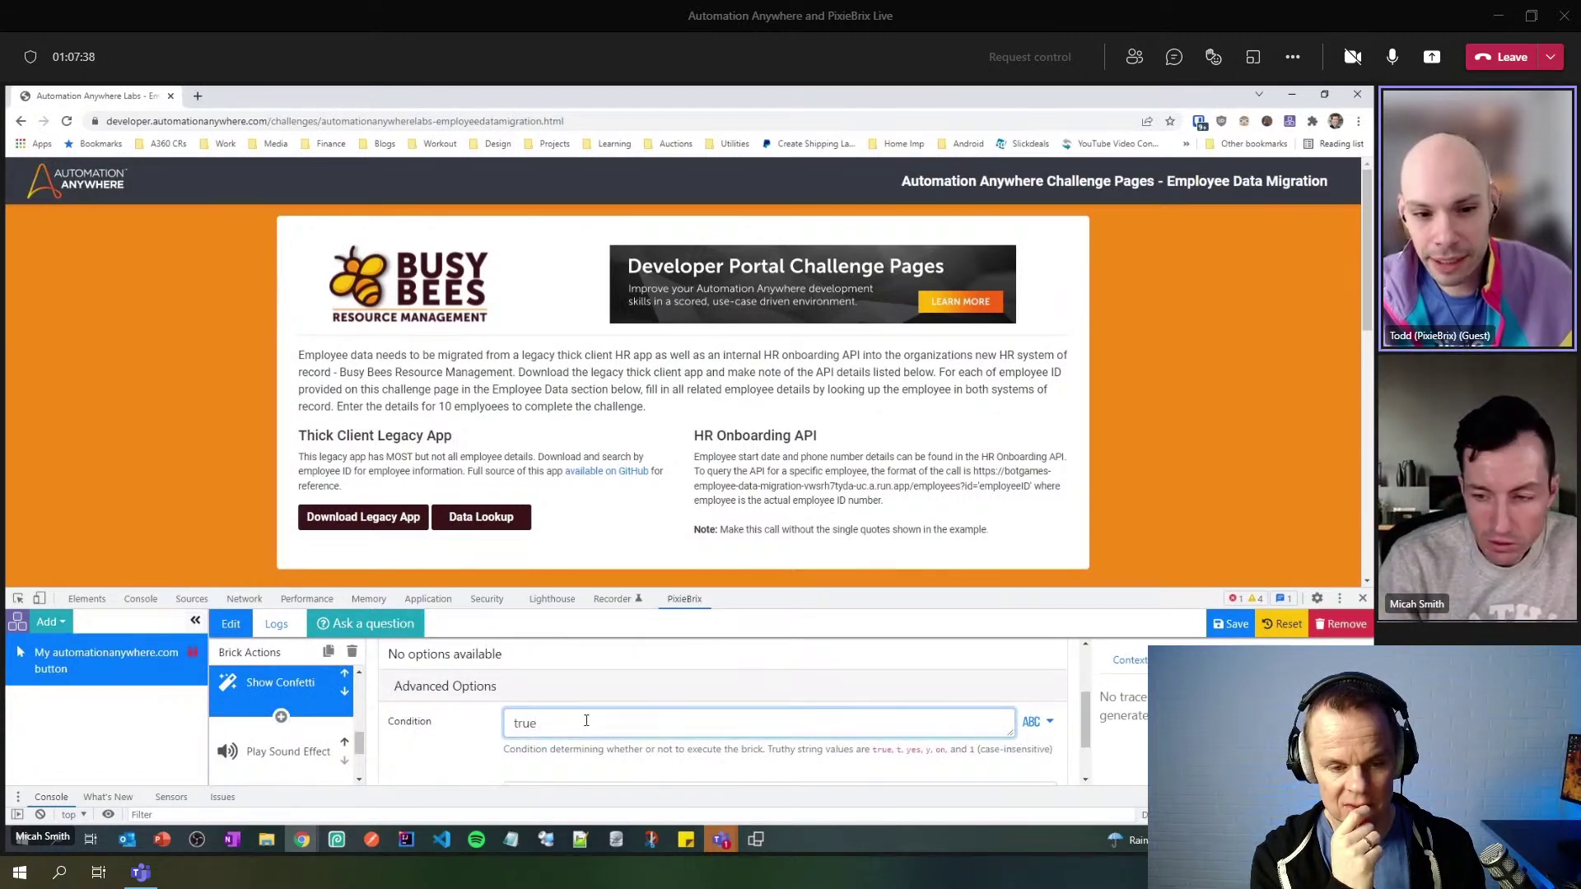
pyautogui.click(1233, 628)
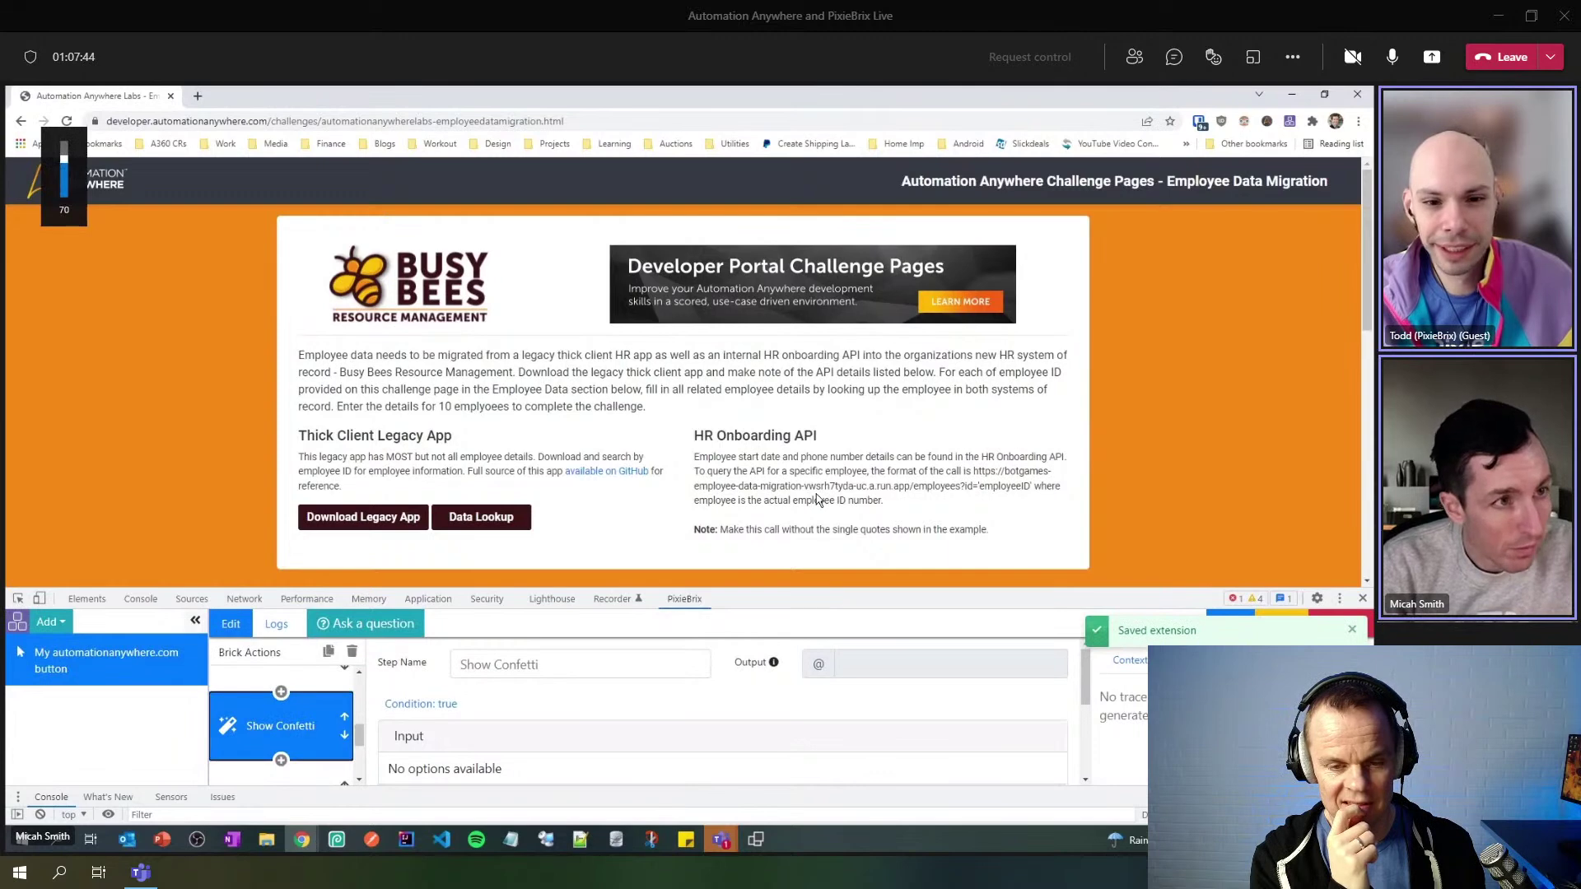
pyautogui.press('XF86AudioRaiseVolume')
pyautogui.press('XF86AudioRaiseVolume')
pyautogui.press('XF86AudioRaiseVolume')
pyautogui.press('XF86AudioRaiseVolume')
pyautogui.press('XF86AudioRaiseVolume')
pyautogui.press('XF86AudioRaiseVolume')
pyautogui.press('XF86AudioRaiseVolume')
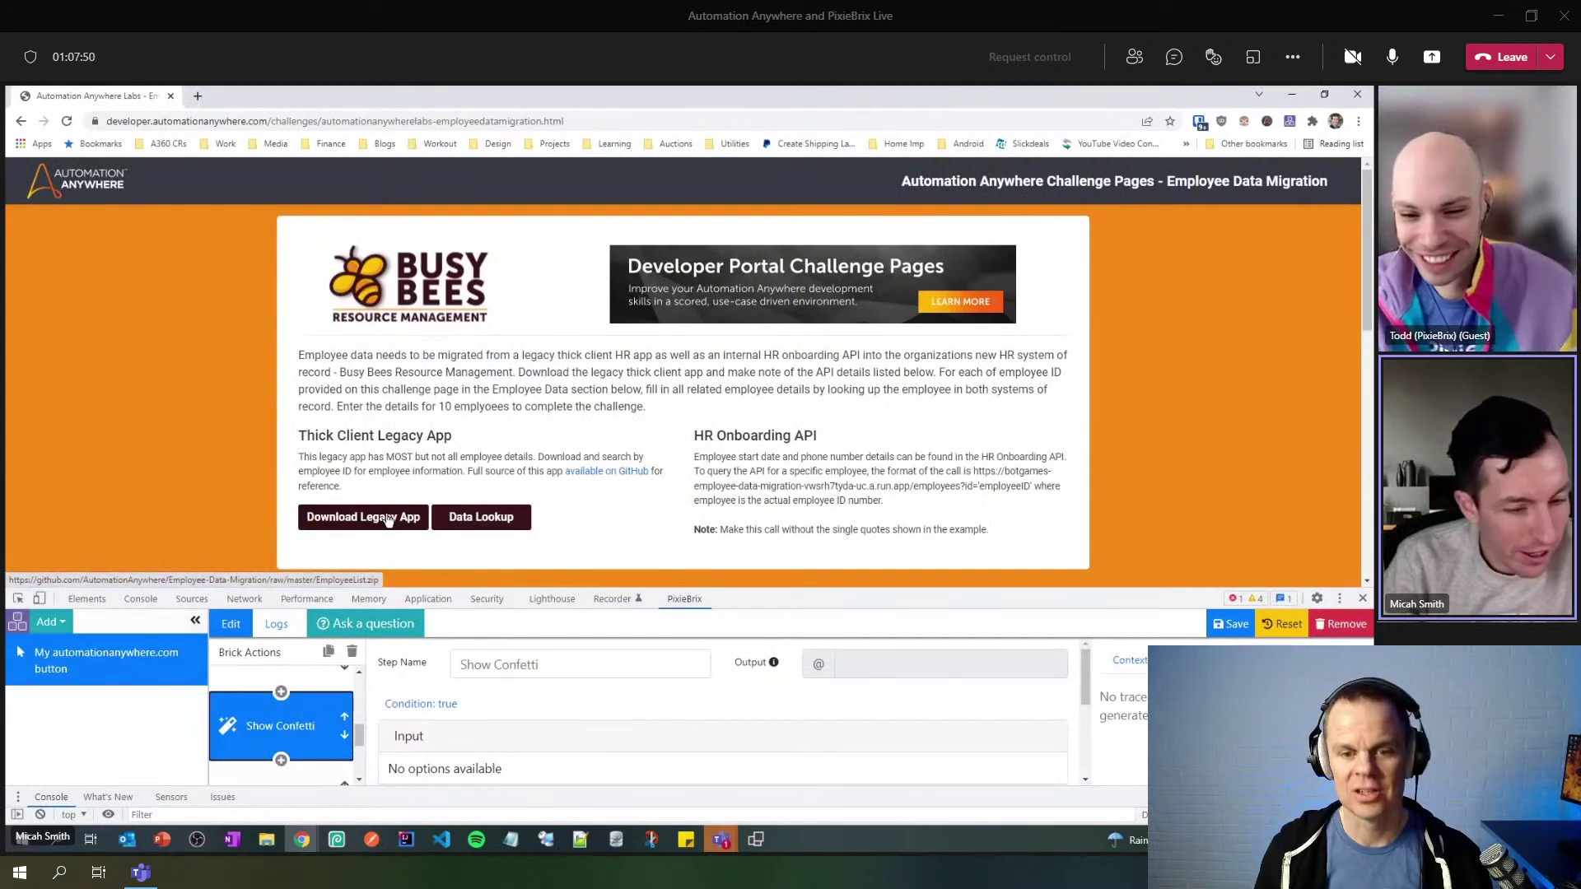
pyautogui.click(485, 519)
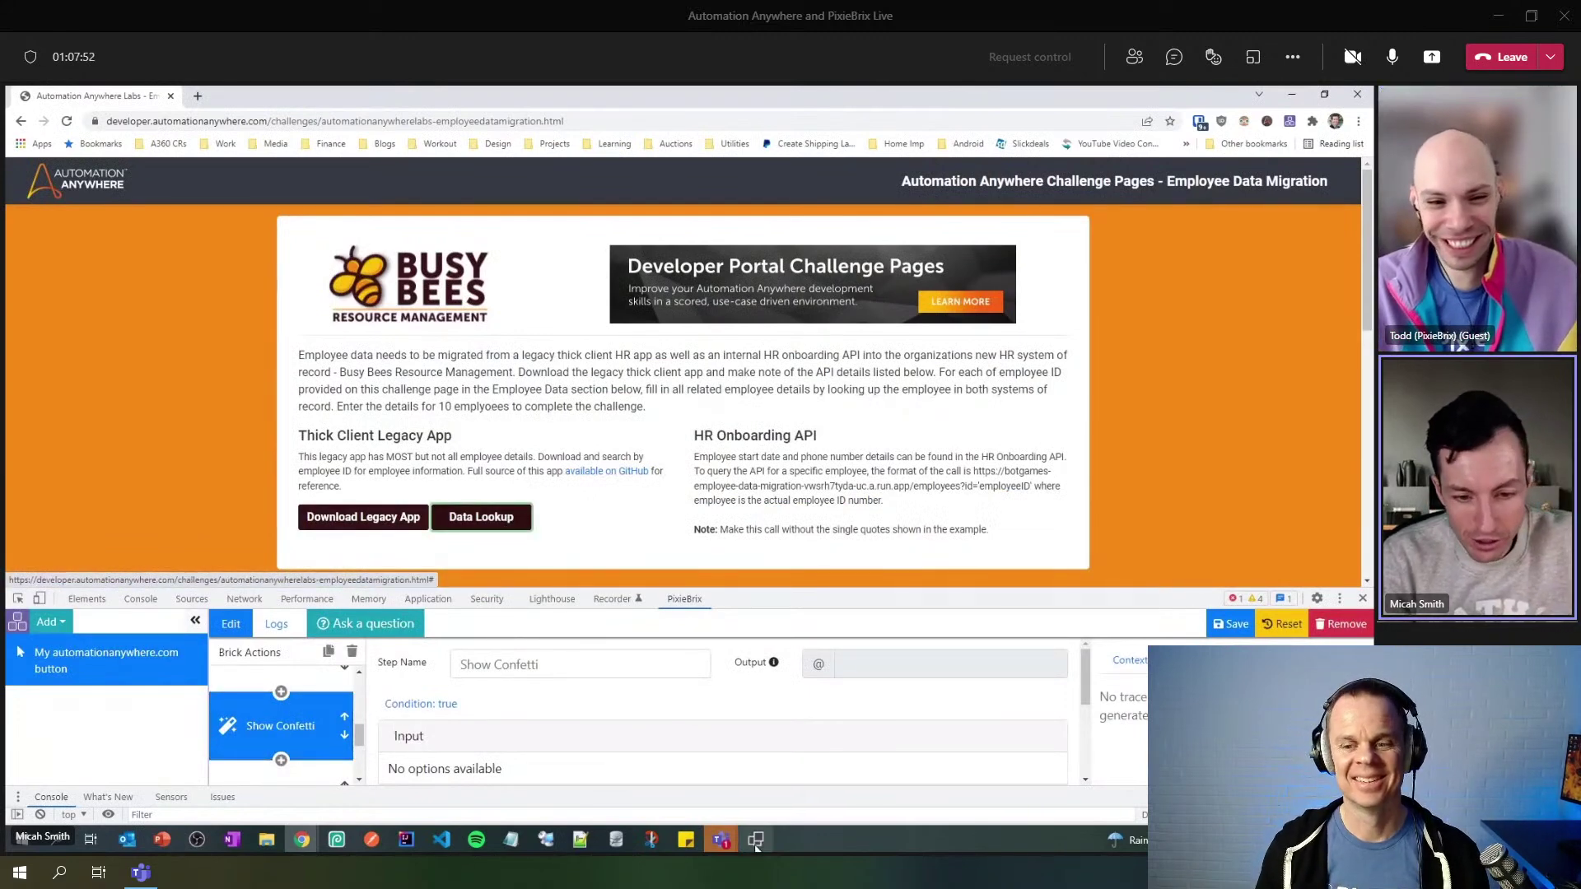
pyautogui.click(546, 839)
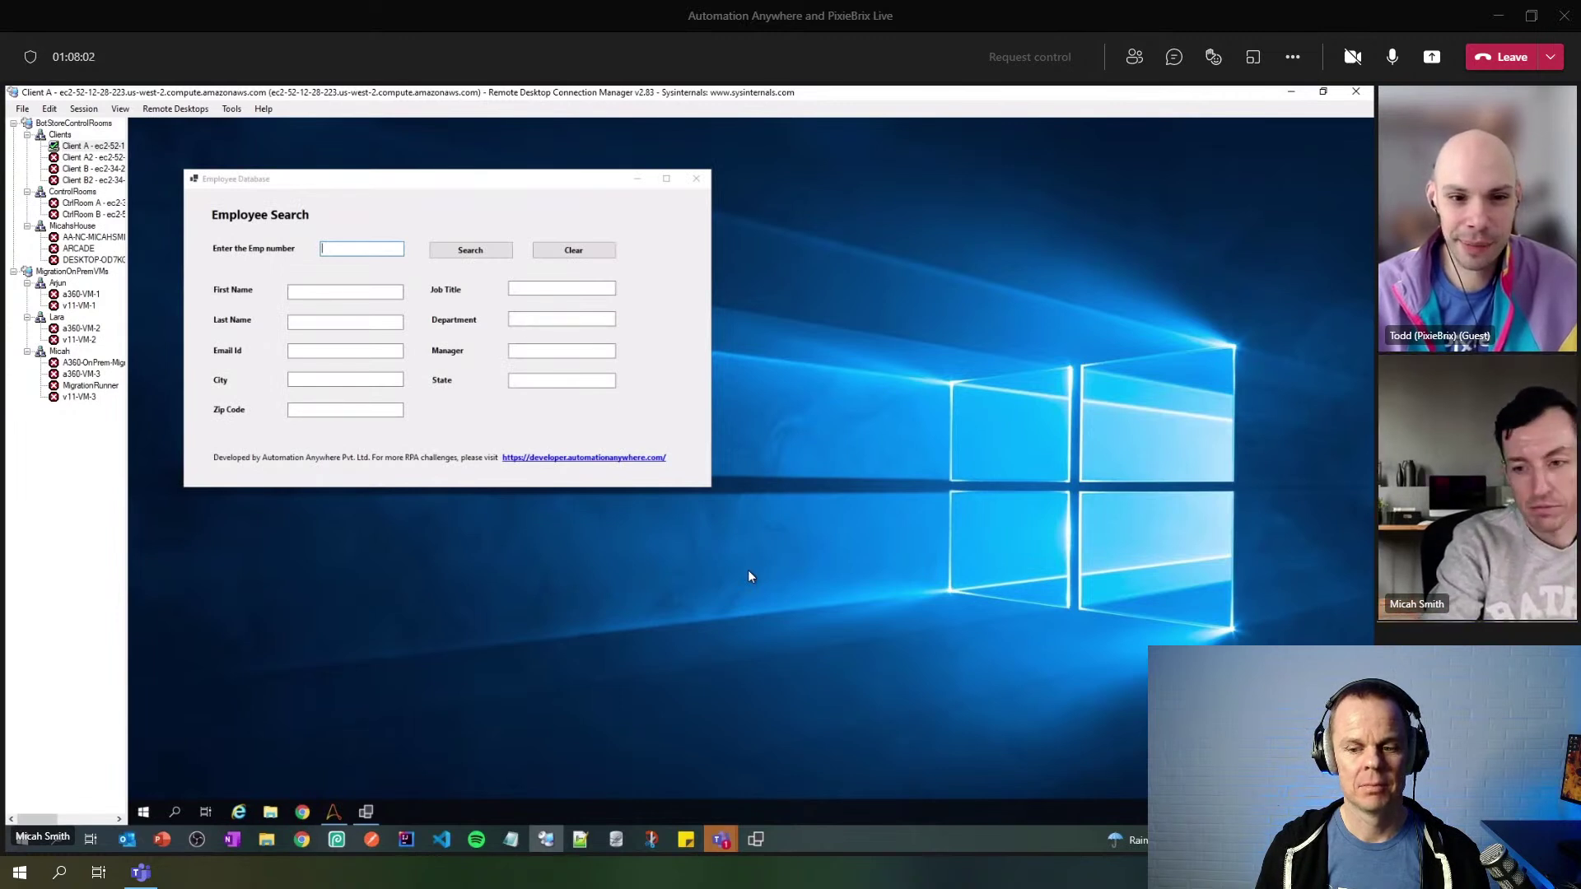
pyautogui.click(482, 252)
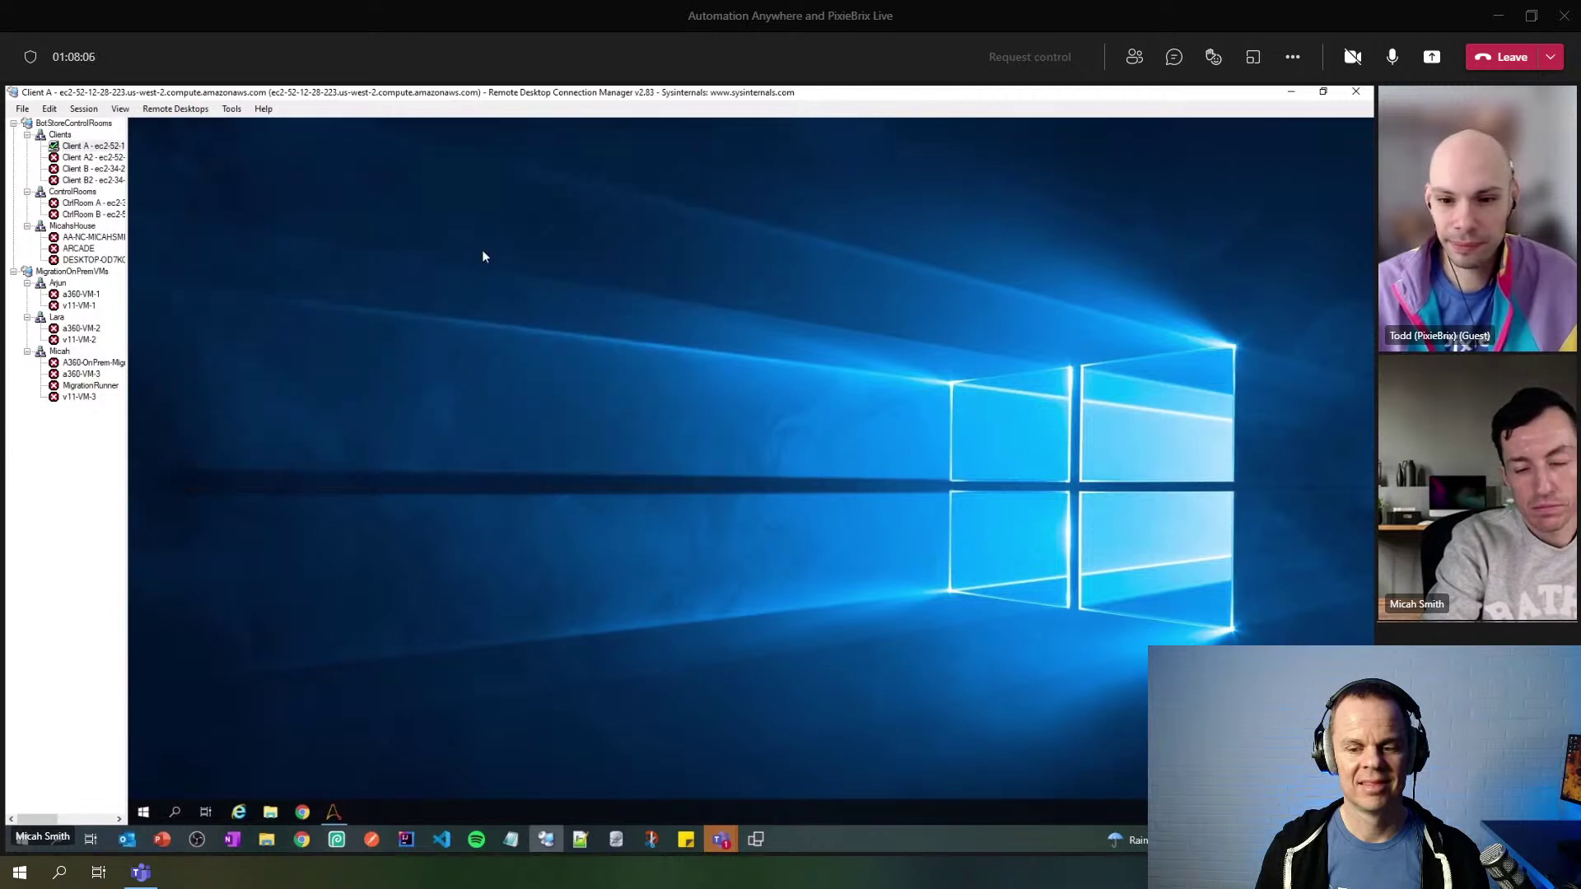
pyautogui.click(303, 838)
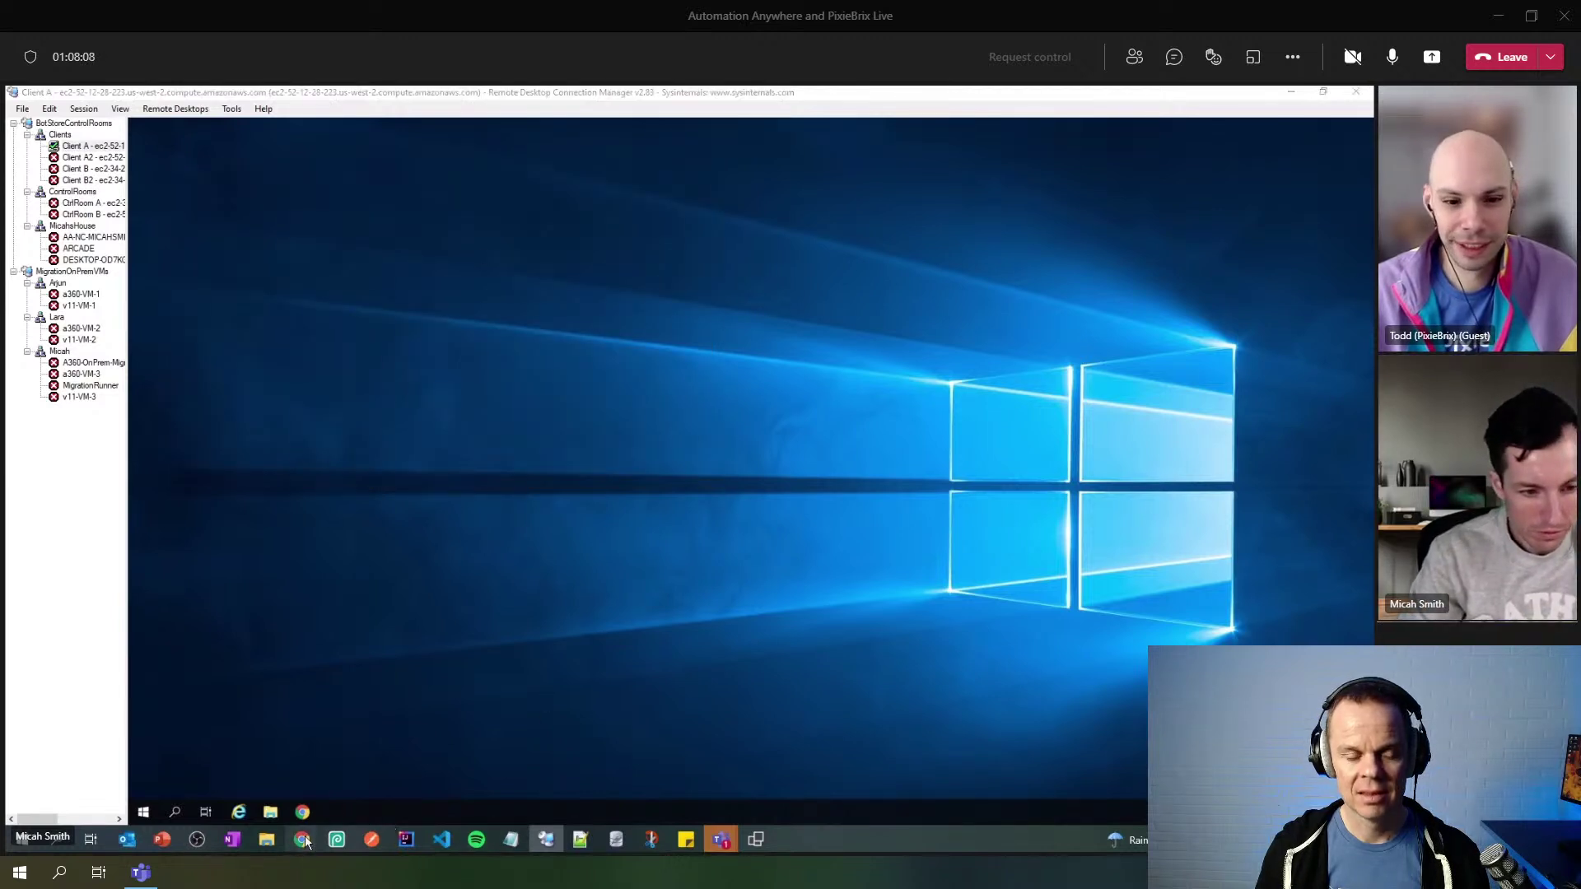
pyautogui.click(199, 772)
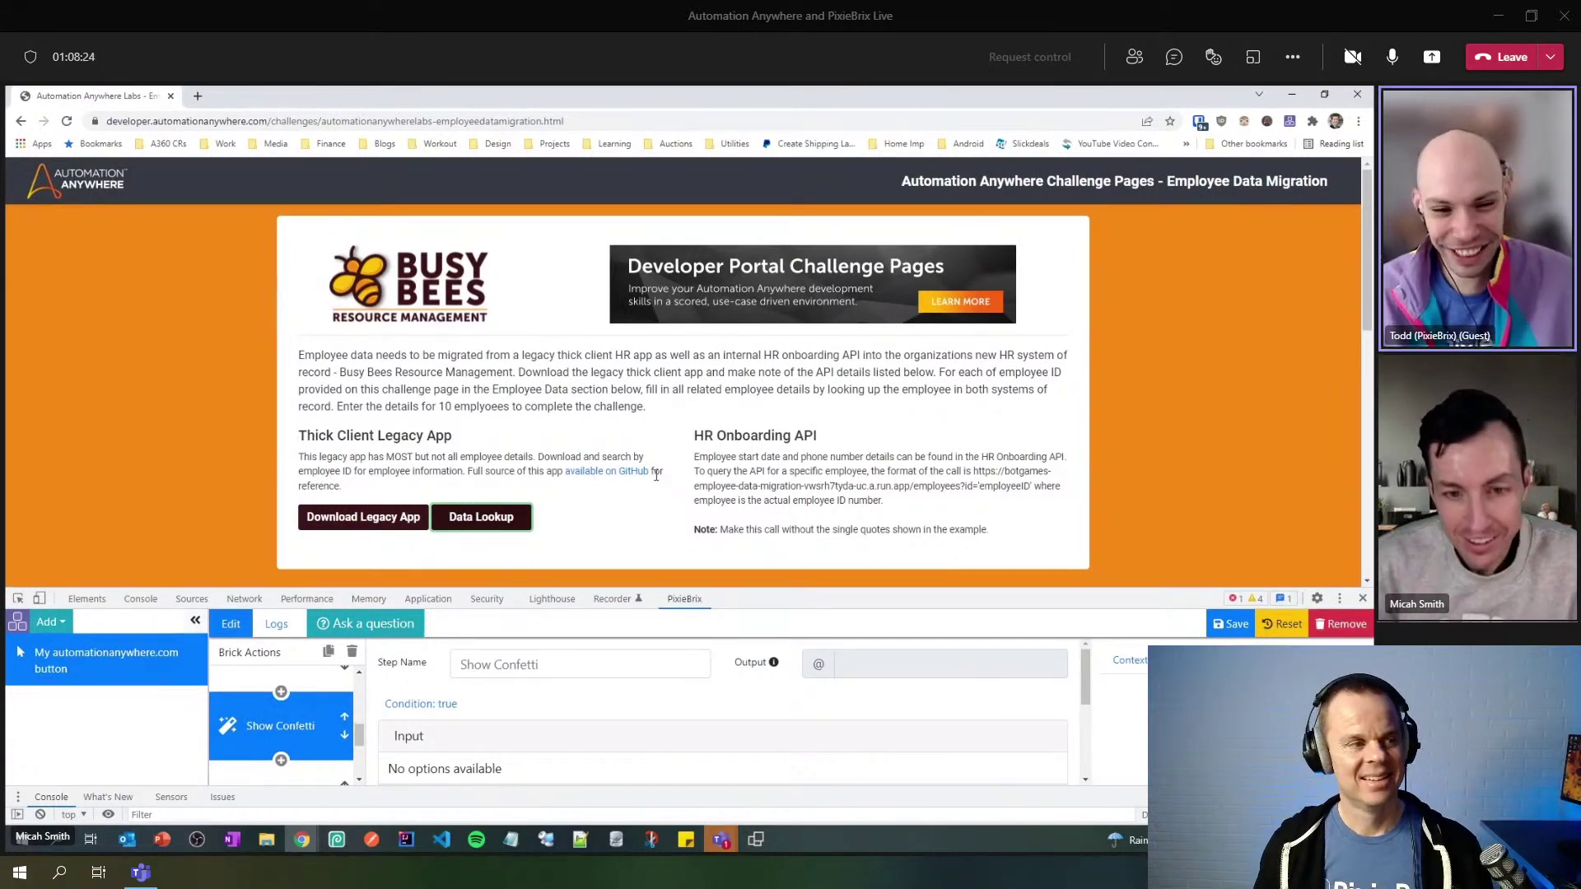
# - Close DevTools and reload the challenge page, now showing employee ID 1013
pyautogui.moveTo(992, 586); pyautogui.dragTo(991, 355)
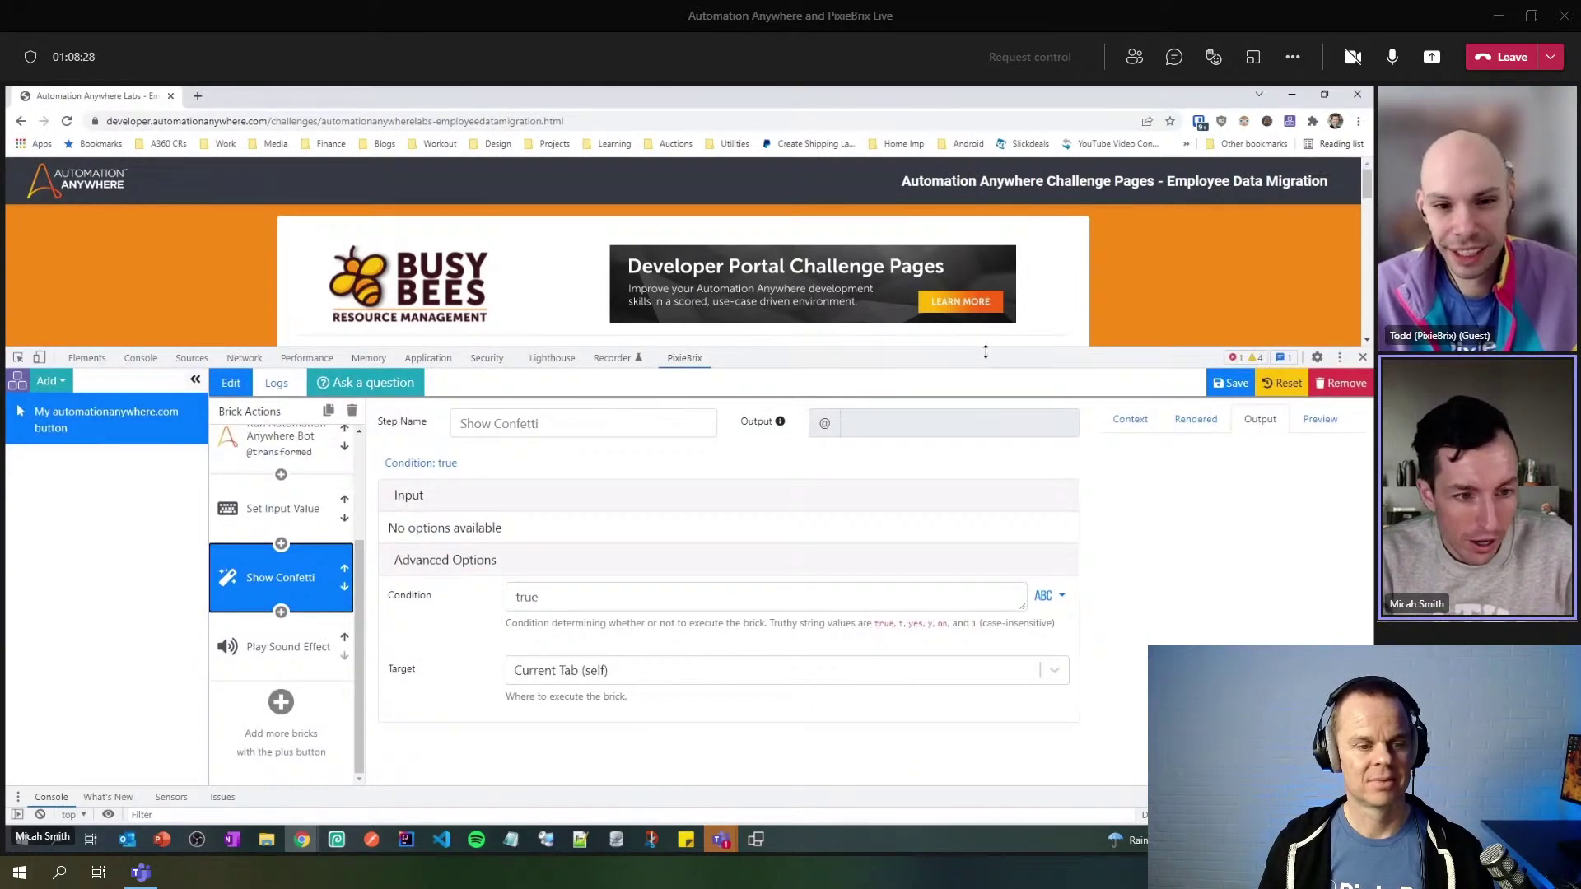
pyautogui.moveTo(364, 556); pyautogui.dragTo(365, 449)
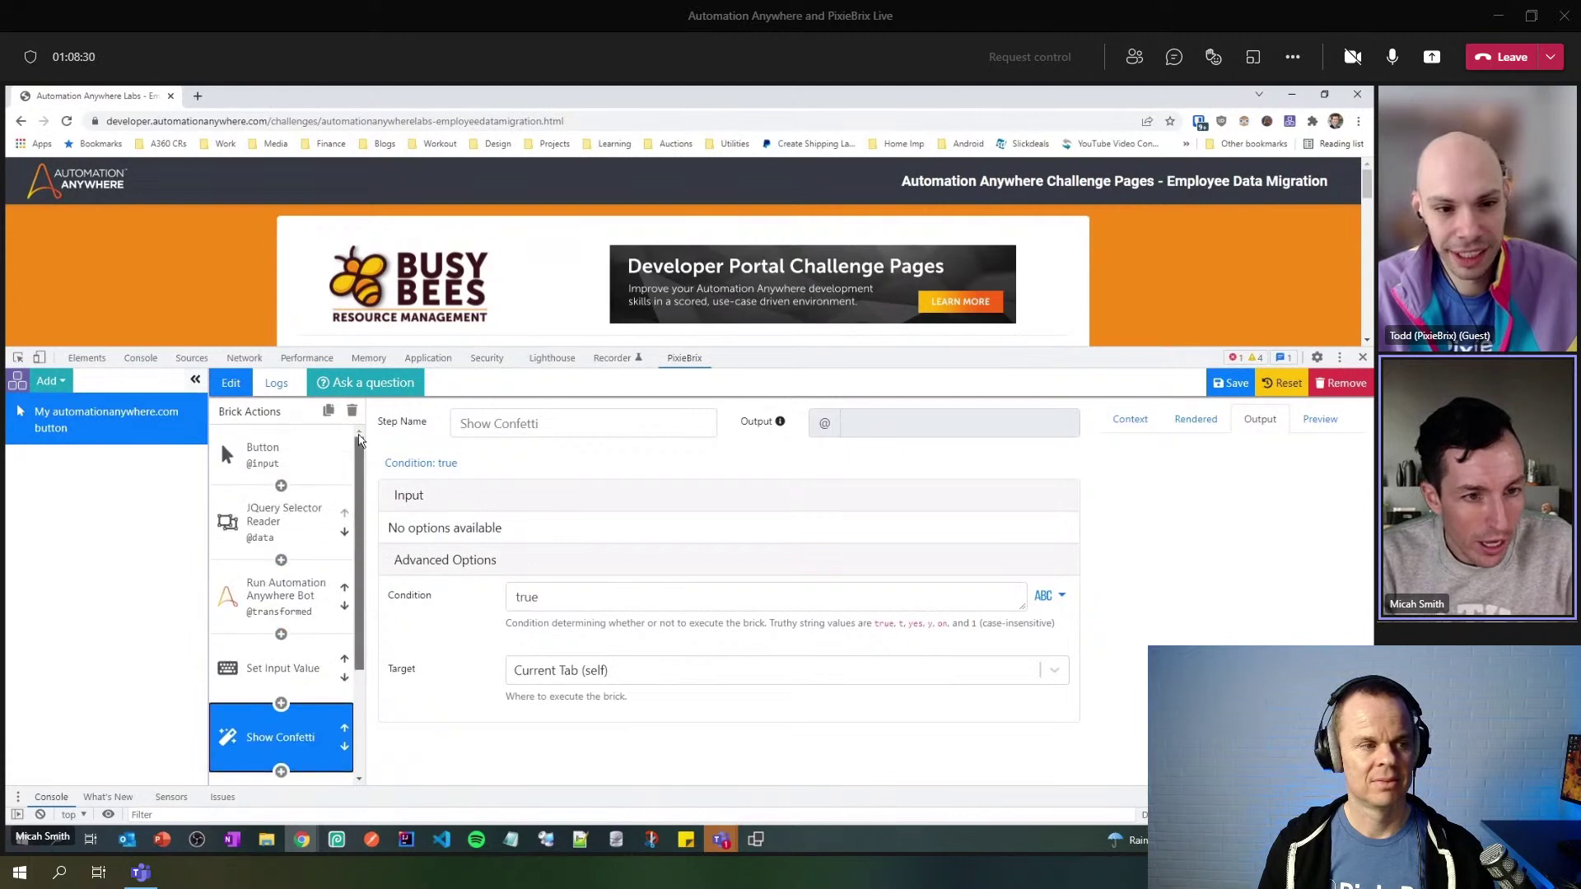
pyautogui.moveTo(851, 352); pyautogui.dragTo(844, 593)
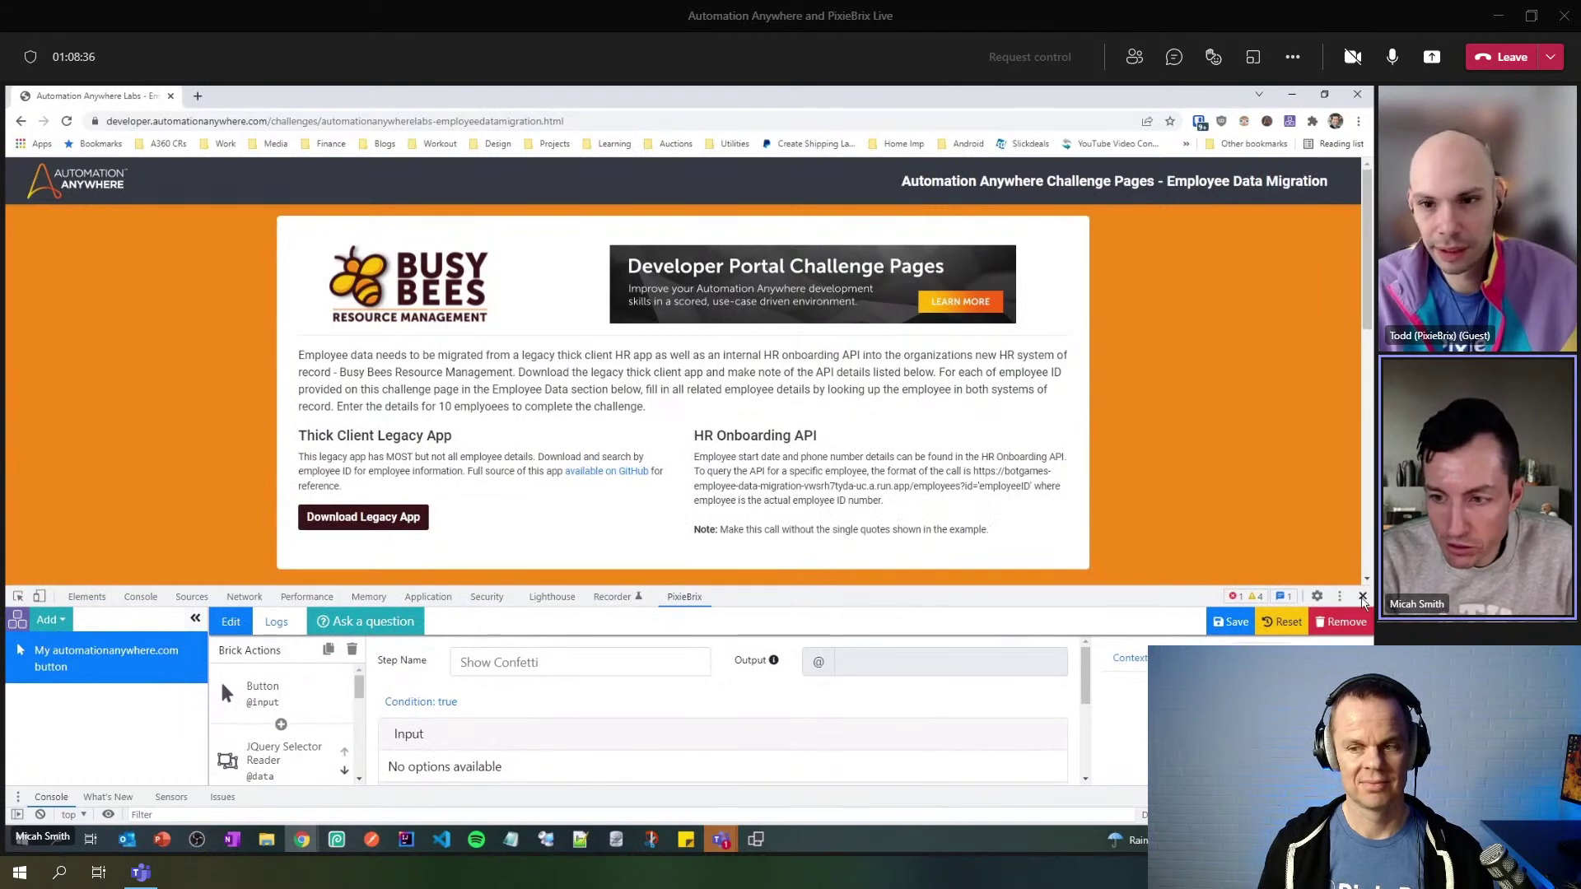
pyautogui.click(1360, 598)
pyautogui.click(68, 122)
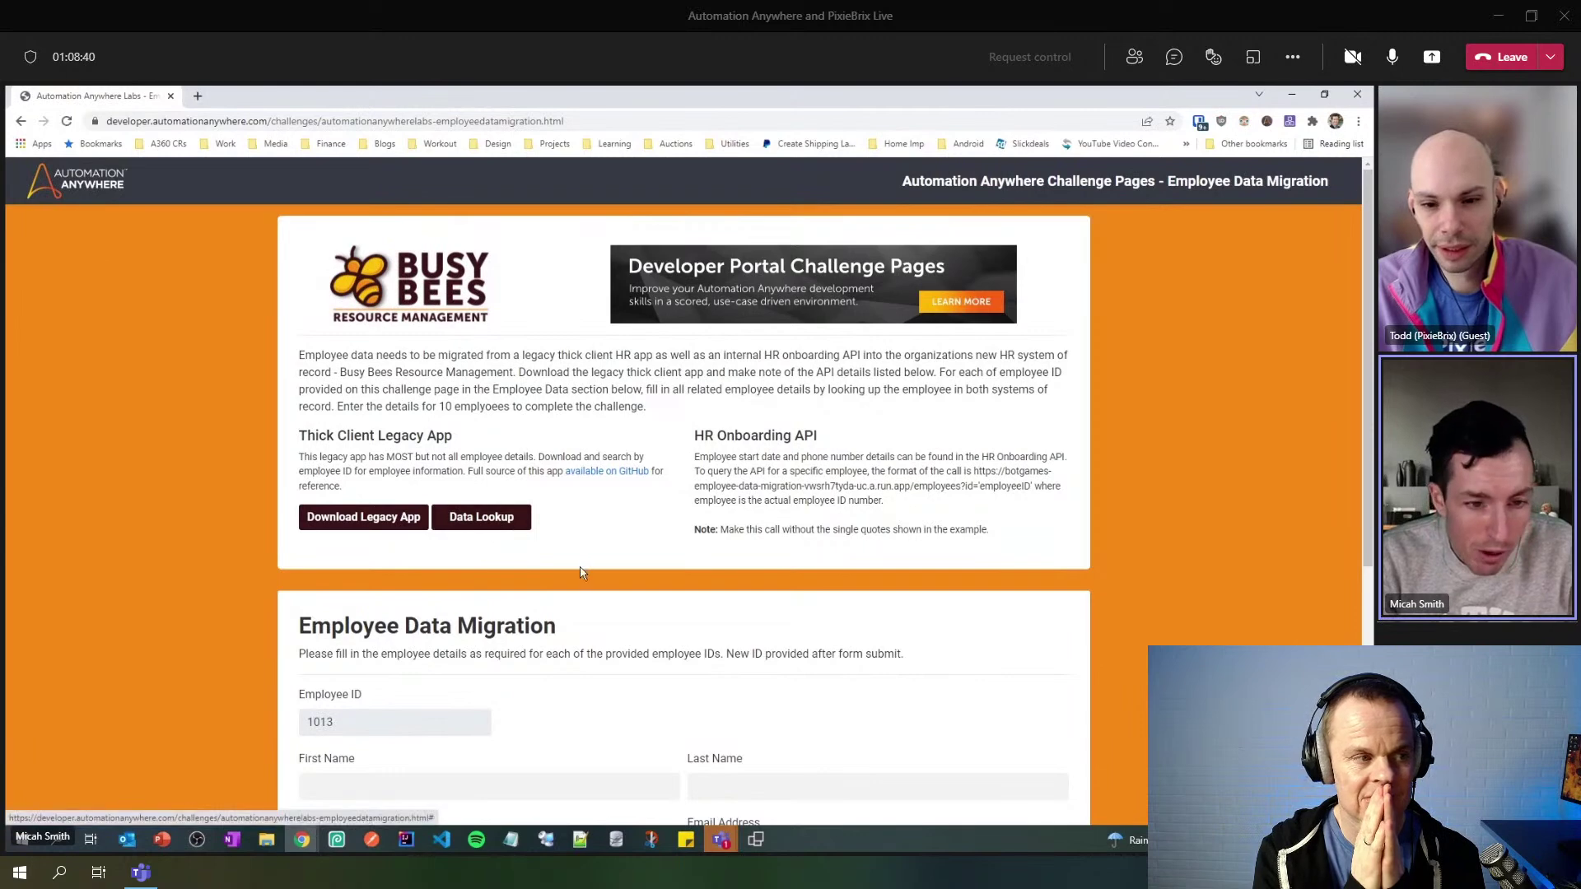
pyautogui.scroll(-4, 582, 494)
pyautogui.scroll(2, 582, 568)
pyautogui.scroll(2, 582, 559)
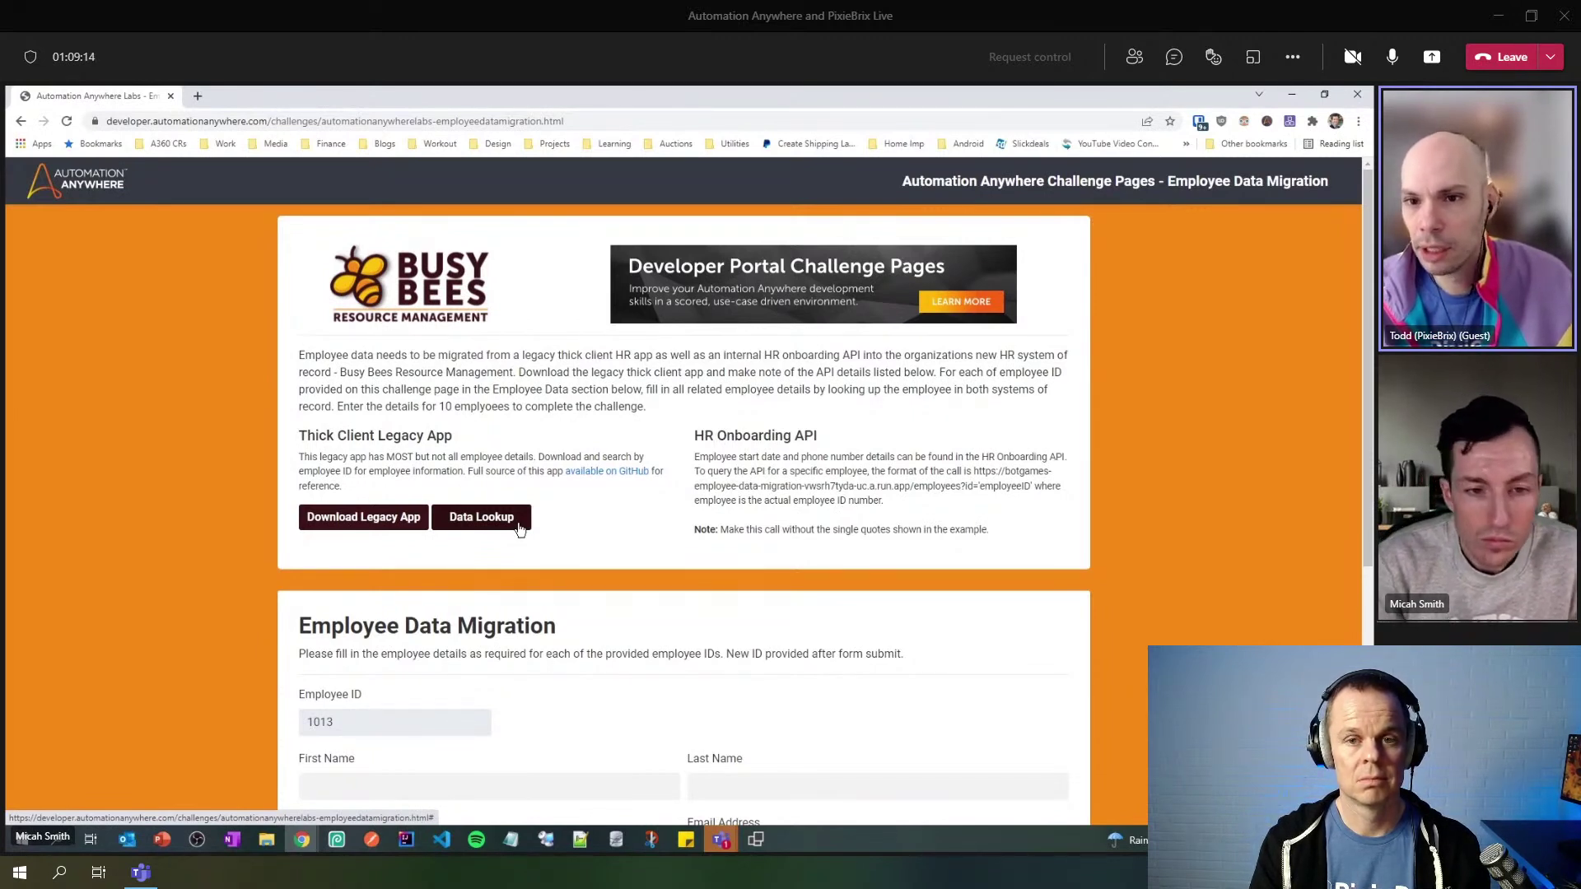
# - From the PixieBrix options page, choose Share for the active button brick
pyautogui.click(1288, 123)
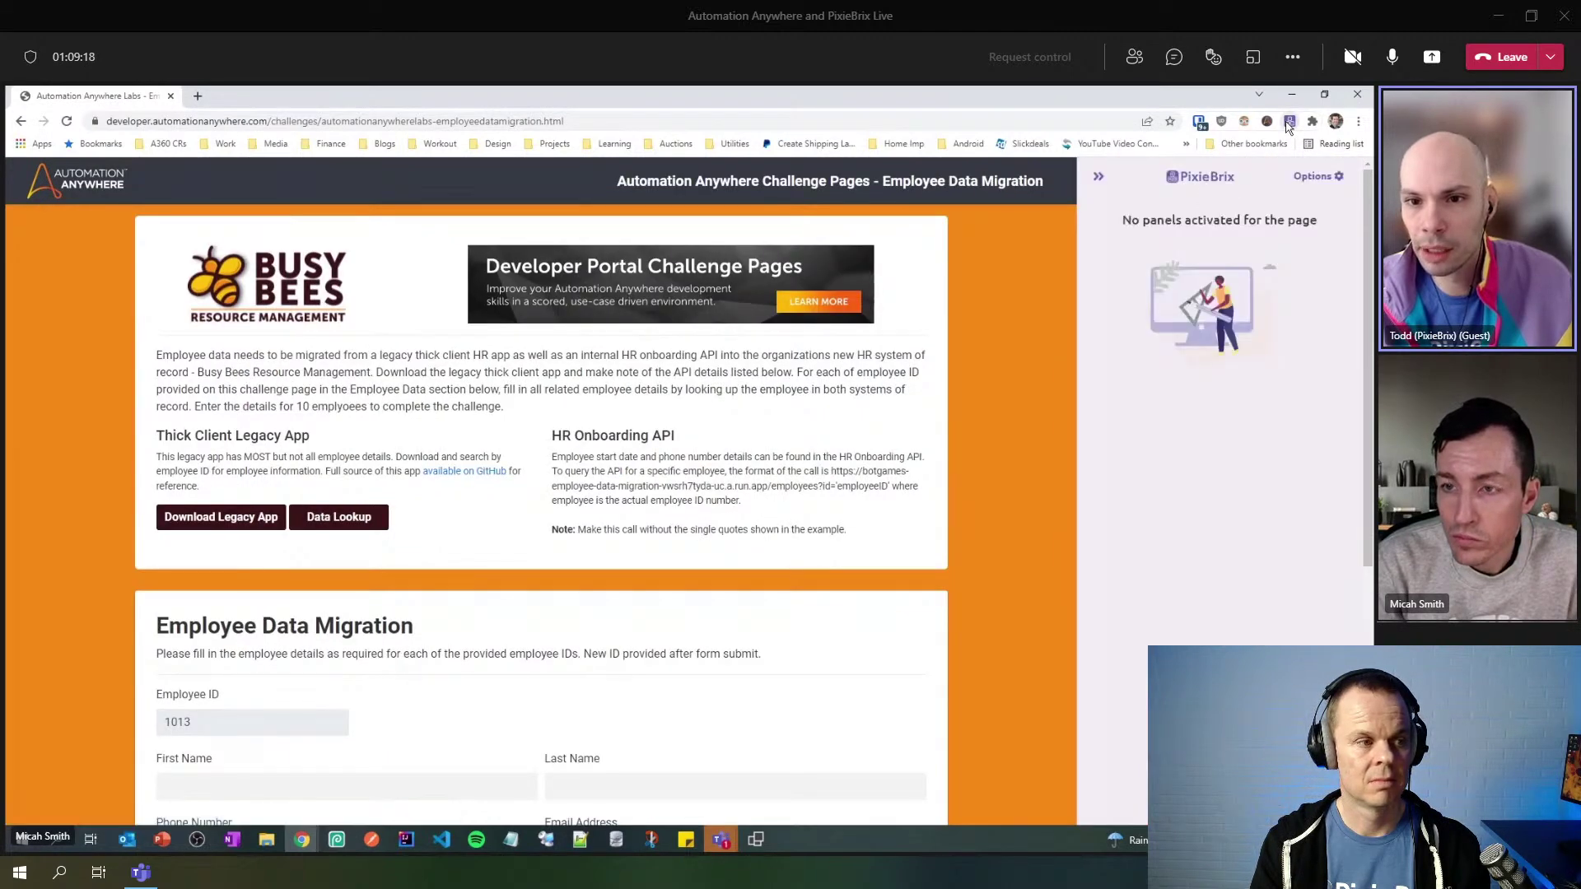
pyautogui.click(1313, 180)
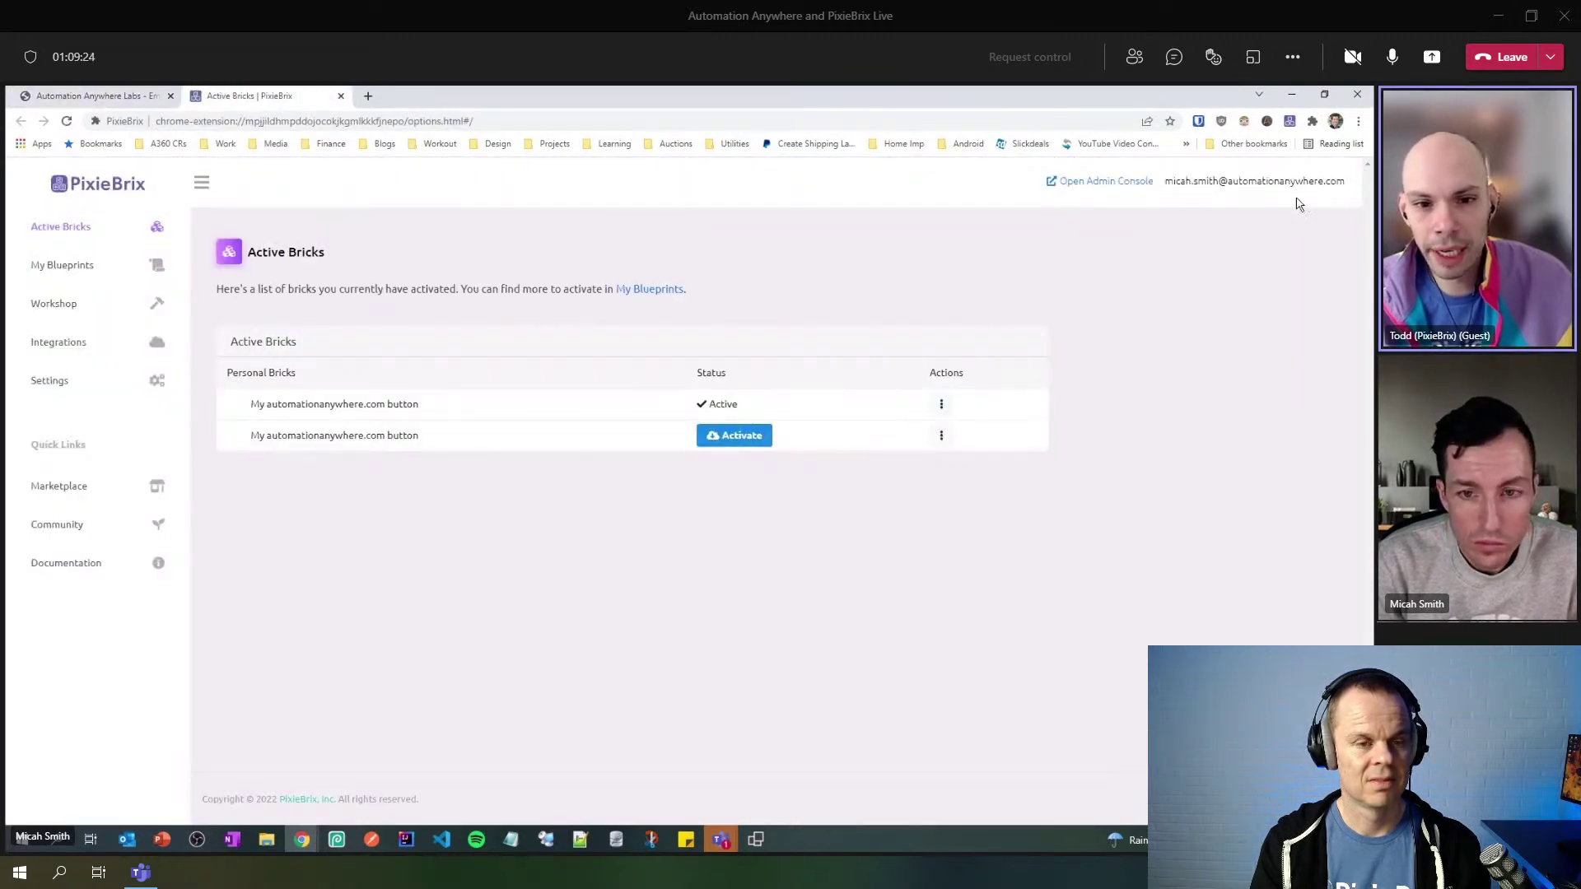
pyautogui.click(941, 405)
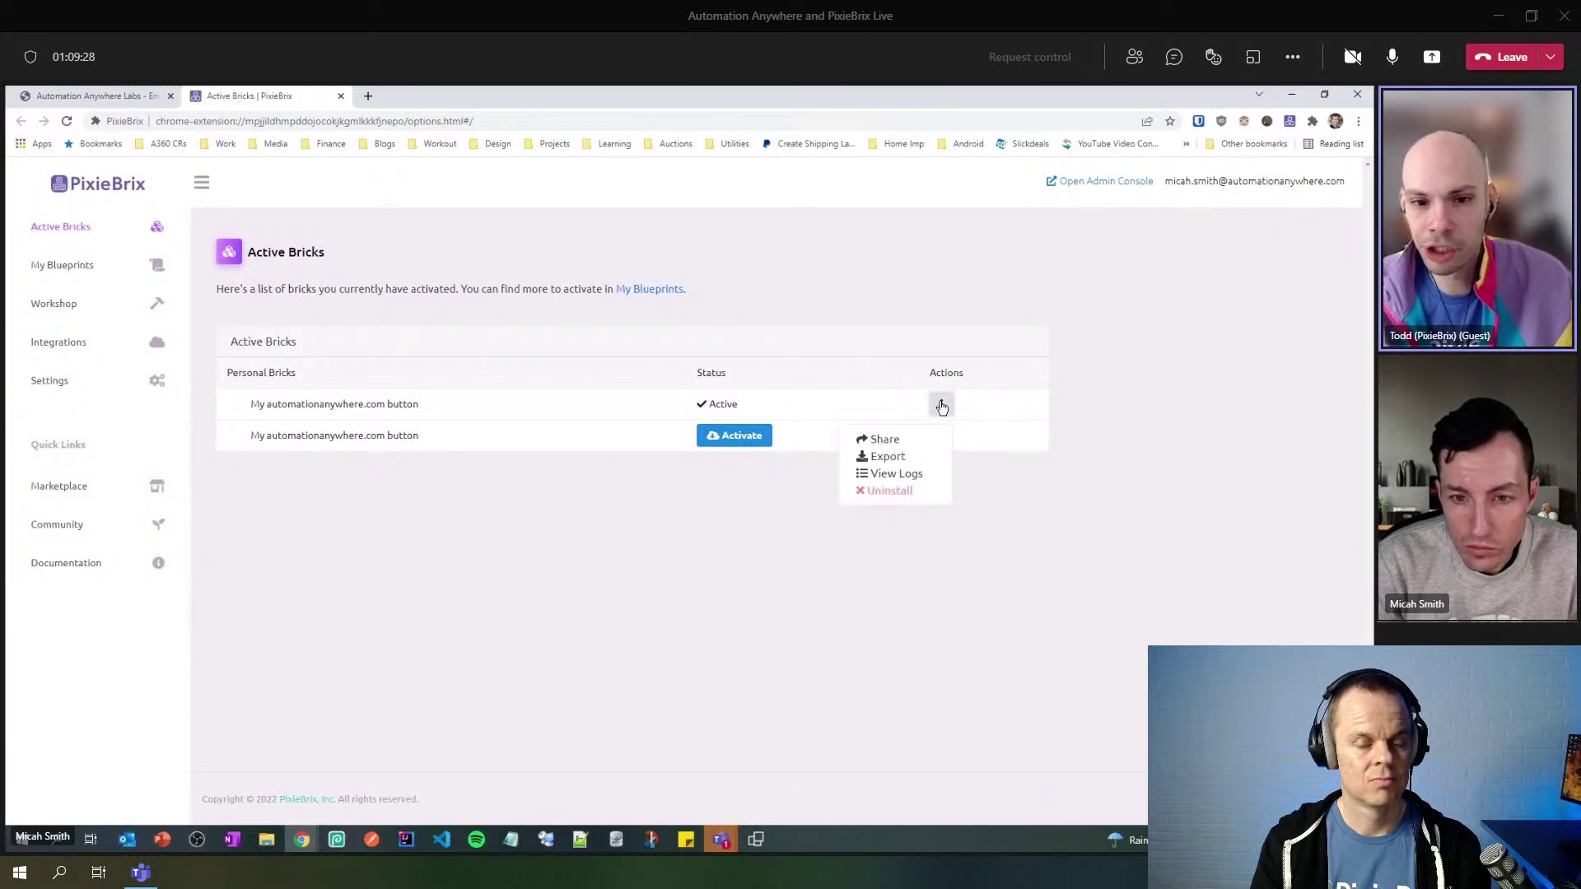
pyautogui.click(895, 439)
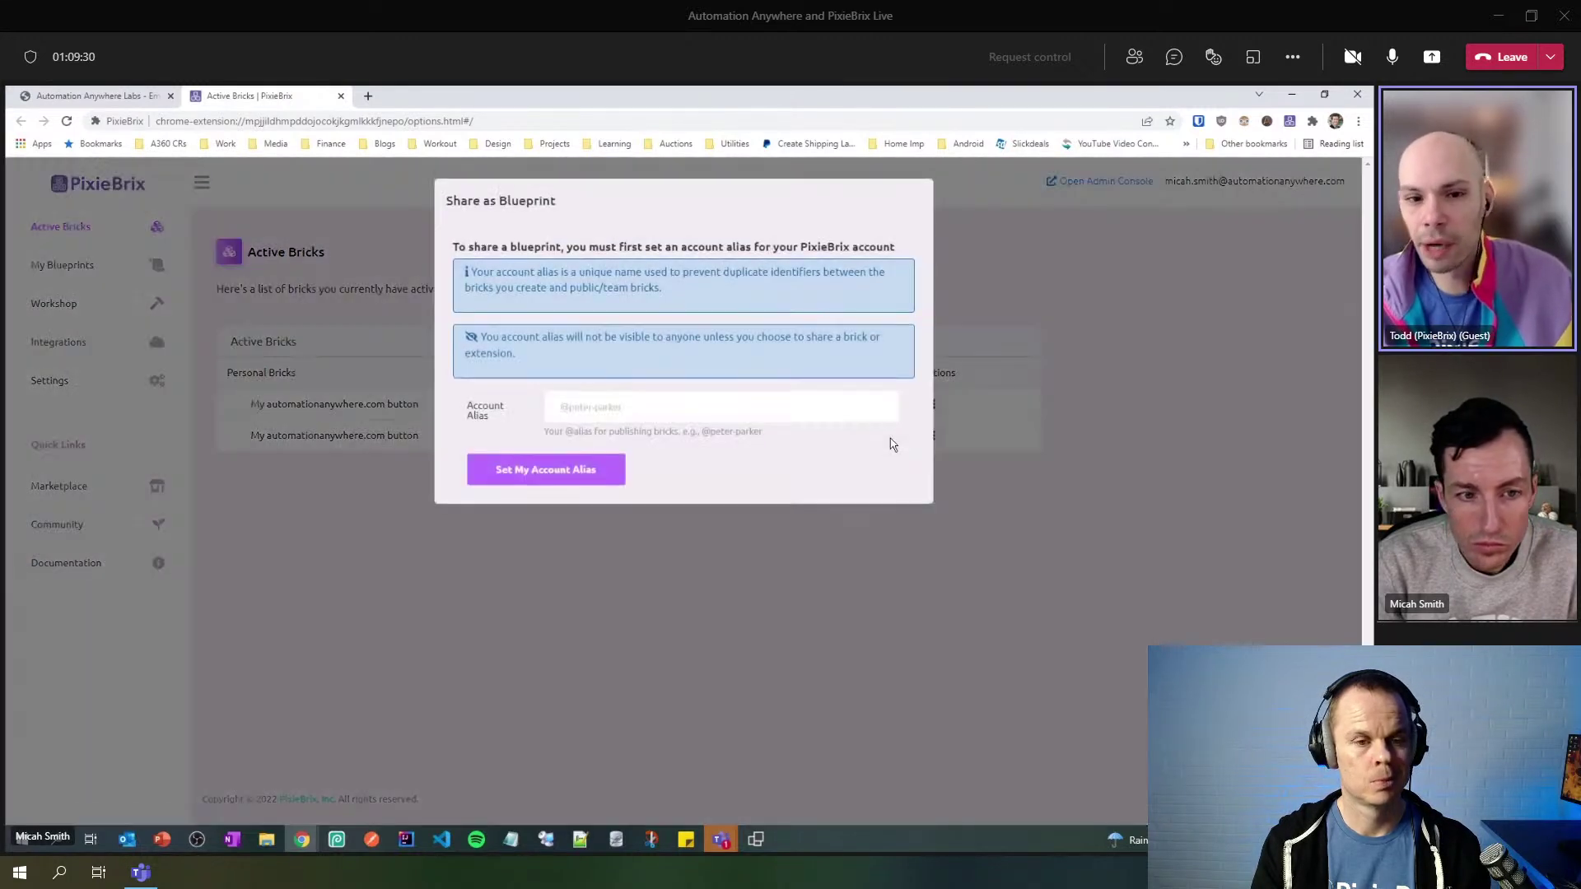
# - Enter an all-lowercase account alias and save it with Set My Account Alias
pyautogui.click(672, 398)
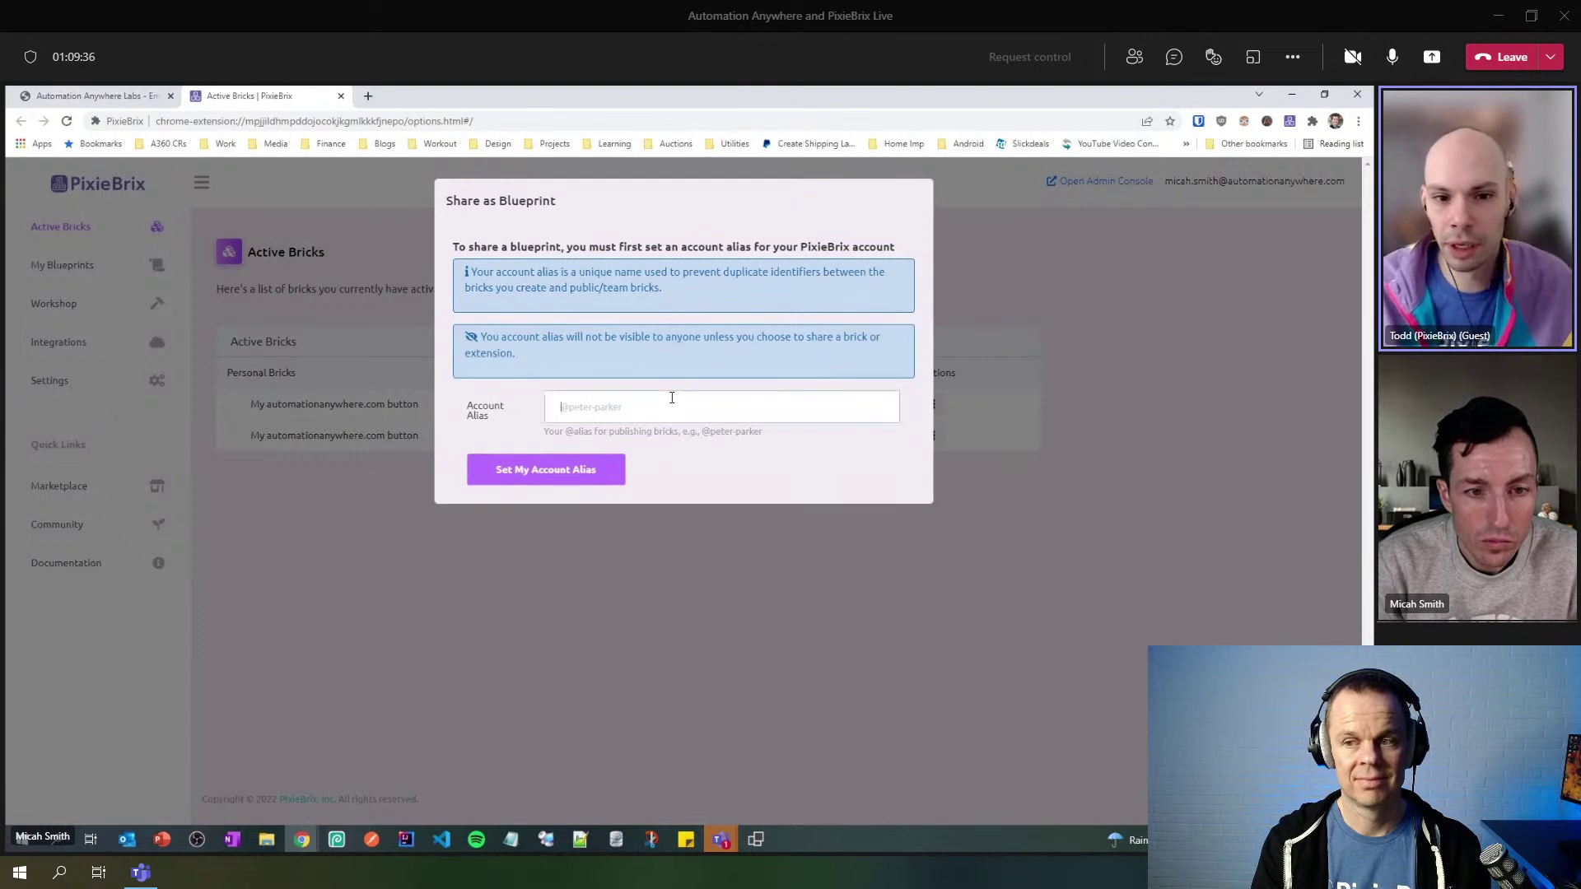
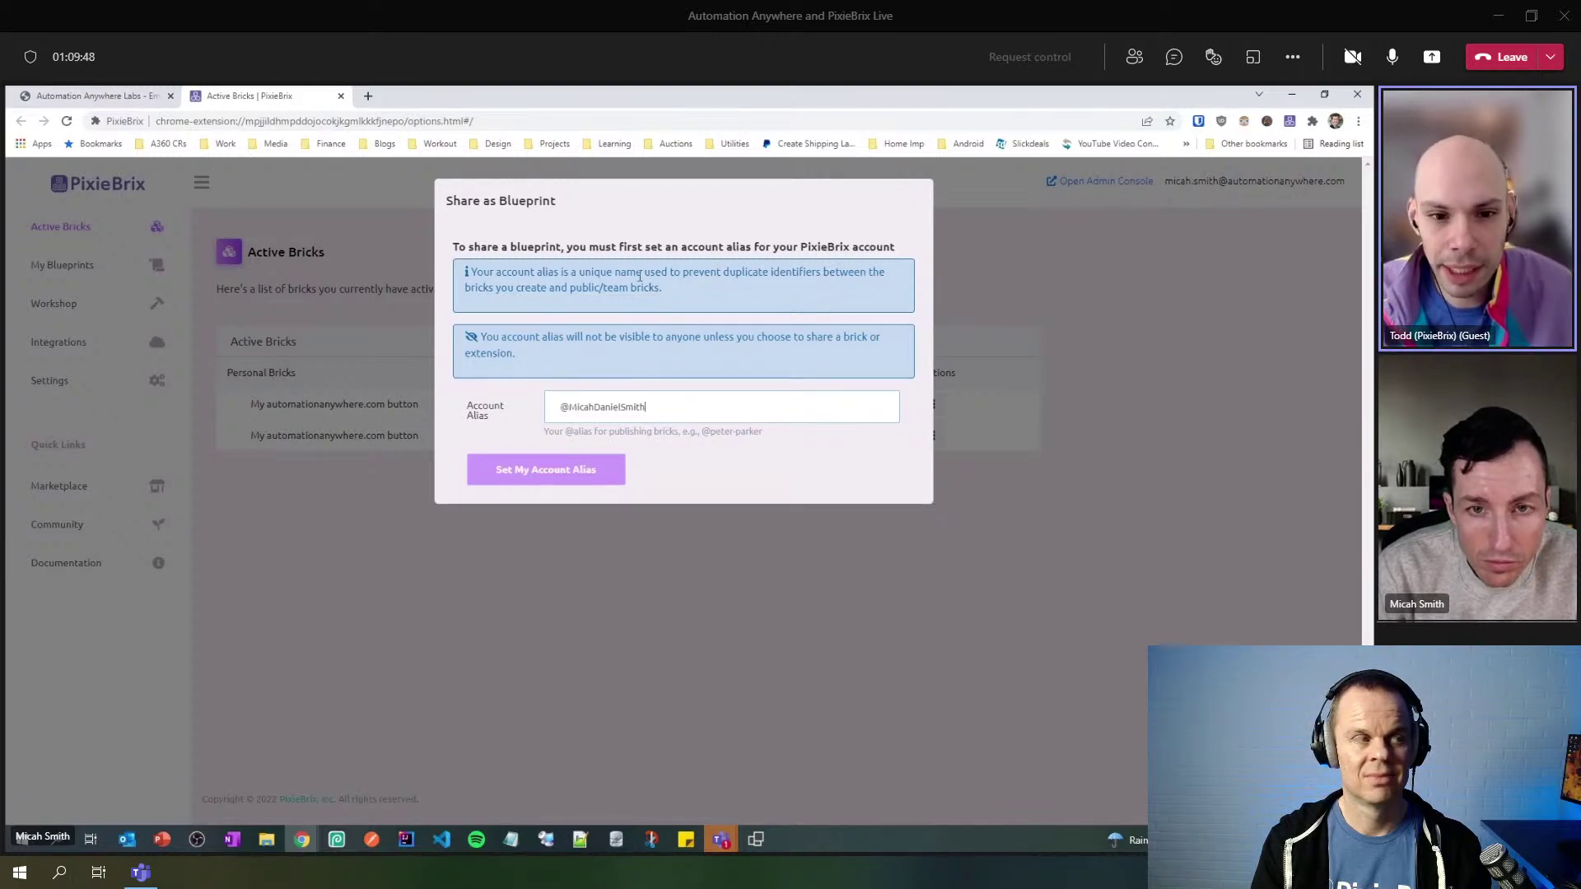
pyautogui.click(569, 407)
pyautogui.press('BackSpace')
pyautogui.write('m')
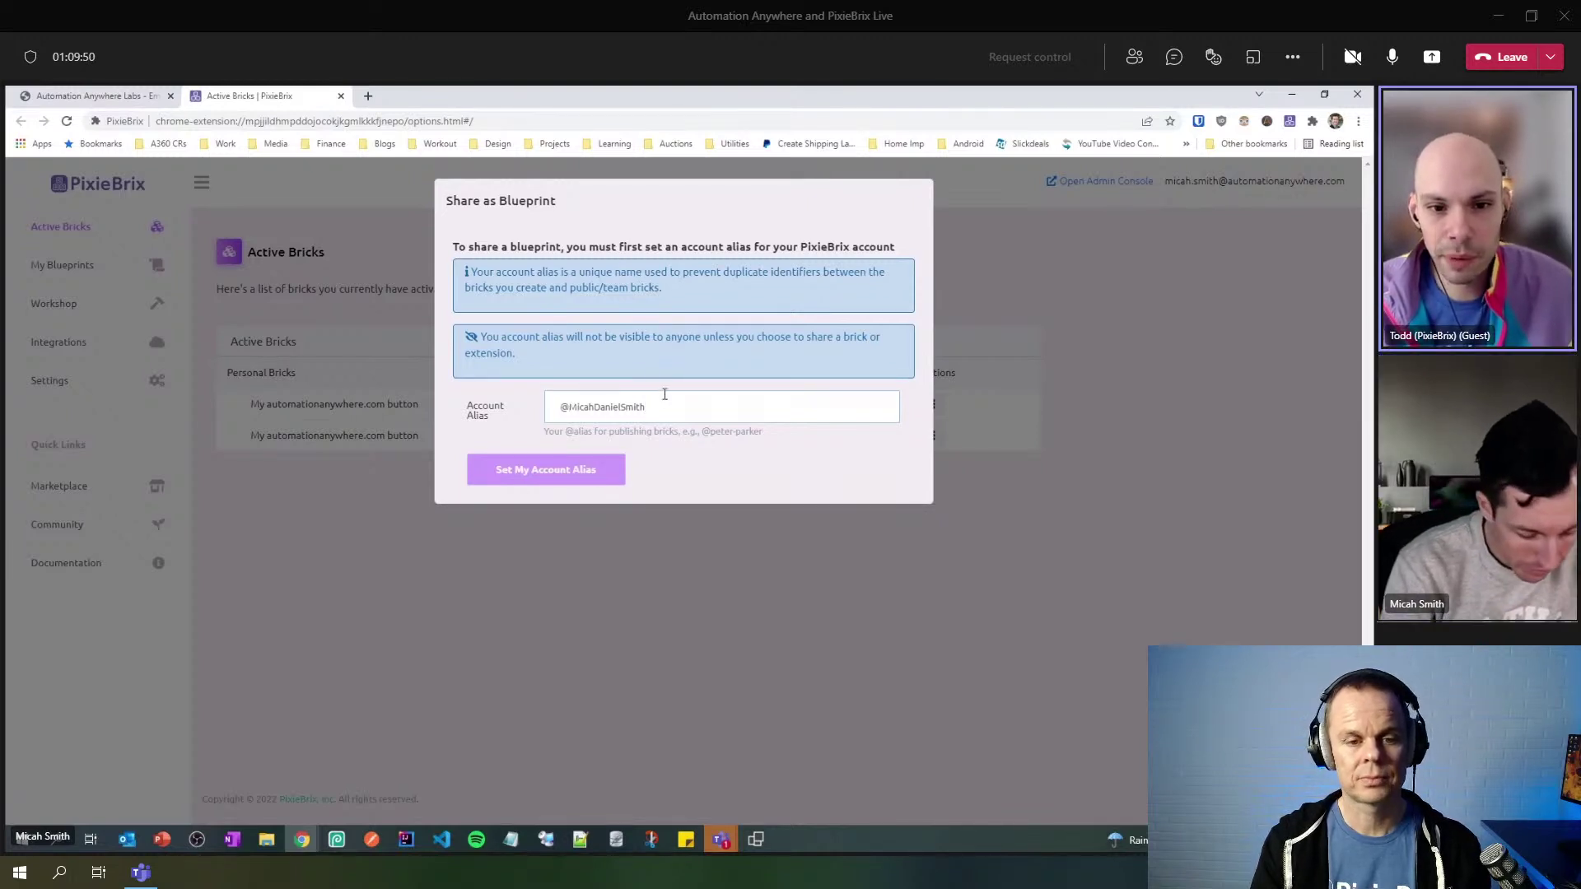
pyautogui.press('Right')
pyautogui.press('Right')
pyautogui.press('Right')
pyautogui.press('Delete')
pyautogui.write('d')
pyautogui.press('Right')
pyautogui.press('Right')
pyautogui.press('Right')
pyautogui.press('Right')
pyautogui.press('Right')
pyautogui.press('Delete')
pyautogui.write('s')
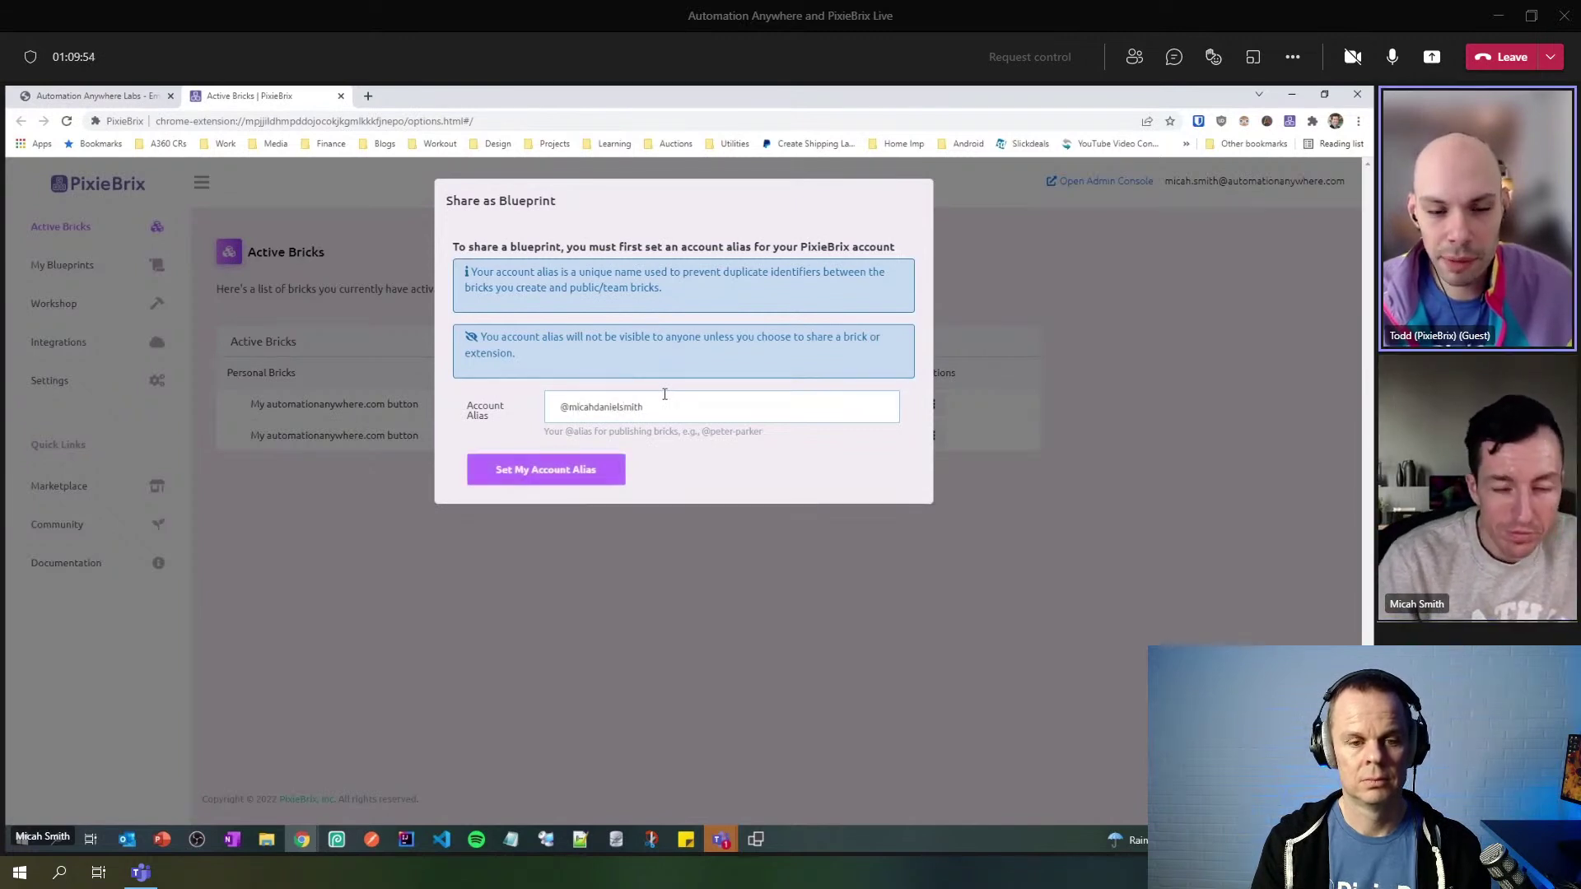
pyautogui.click(545, 479)
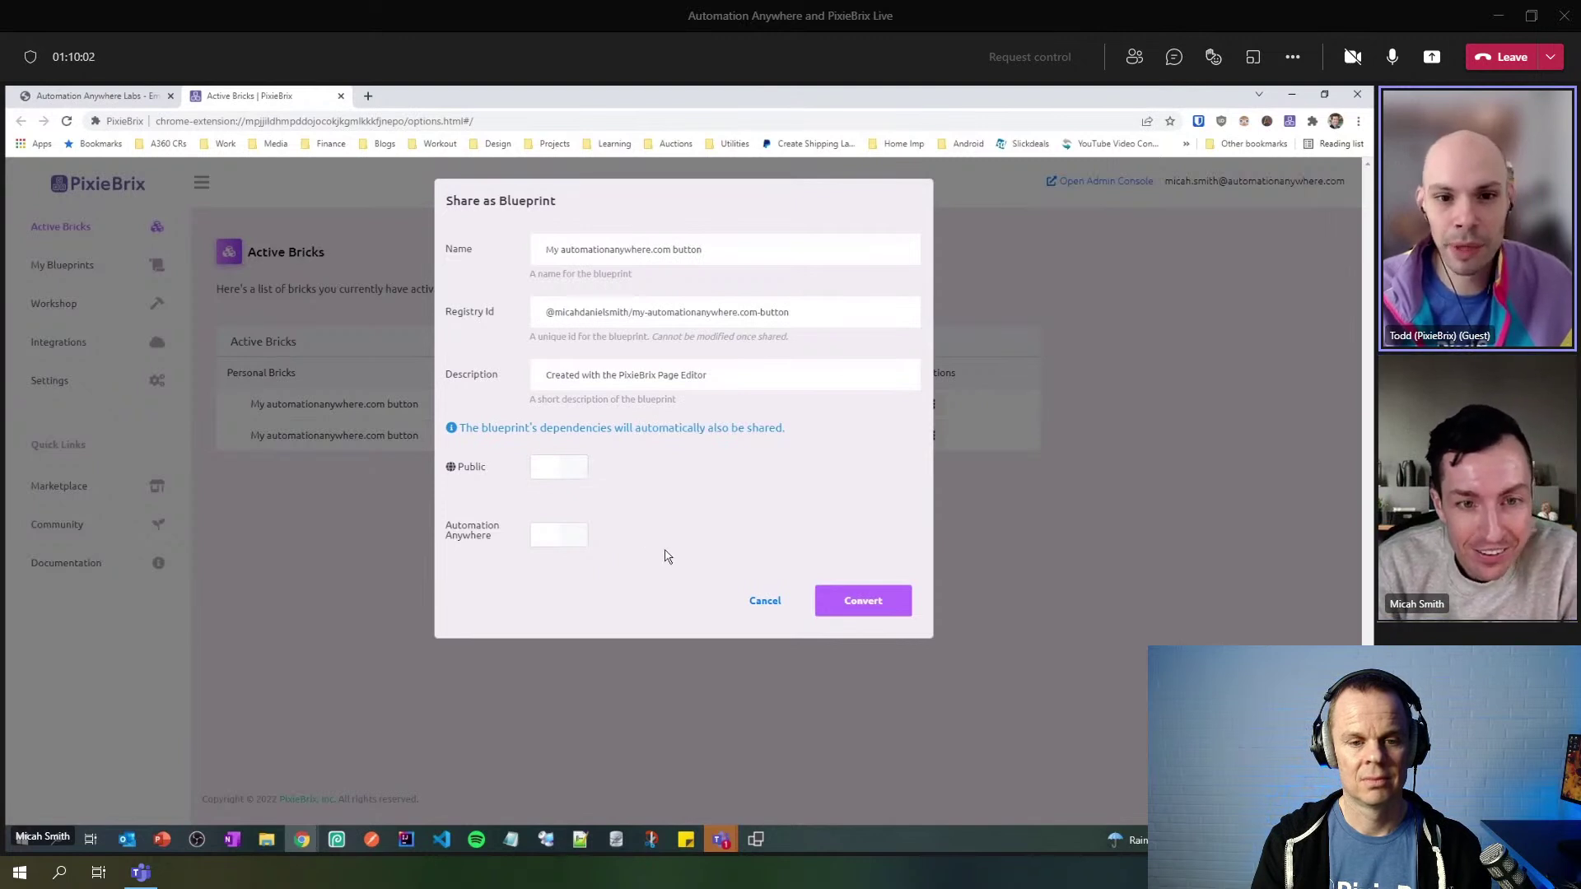
# - Share the blueprint with Automation Anywhere, then collapse the sidebar on the challenge page
pyautogui.click(569, 547)
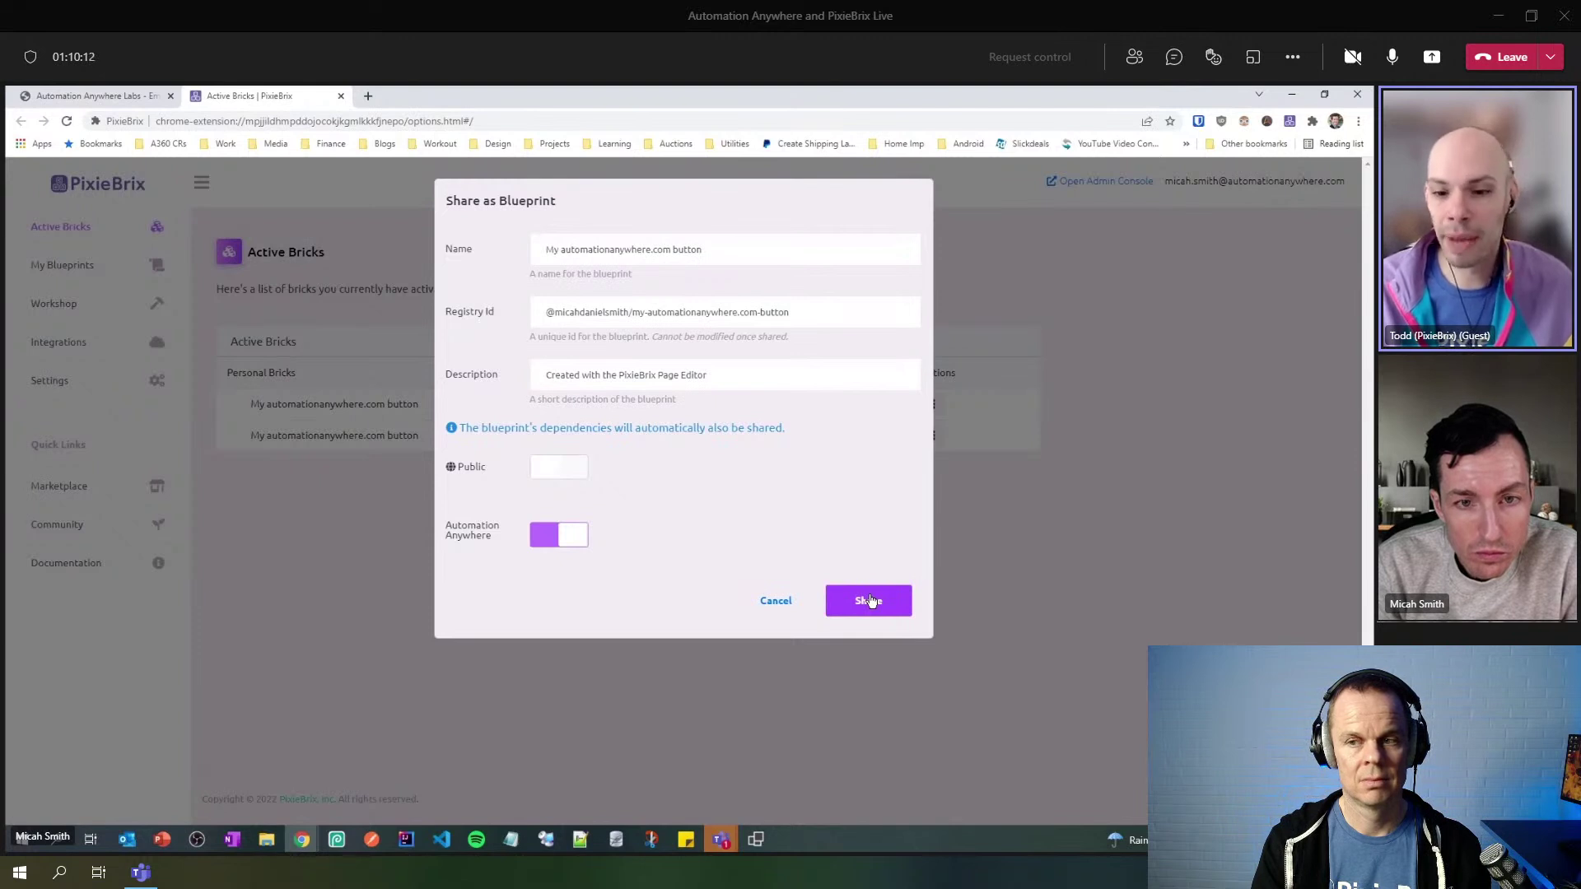
pyautogui.click(870, 600)
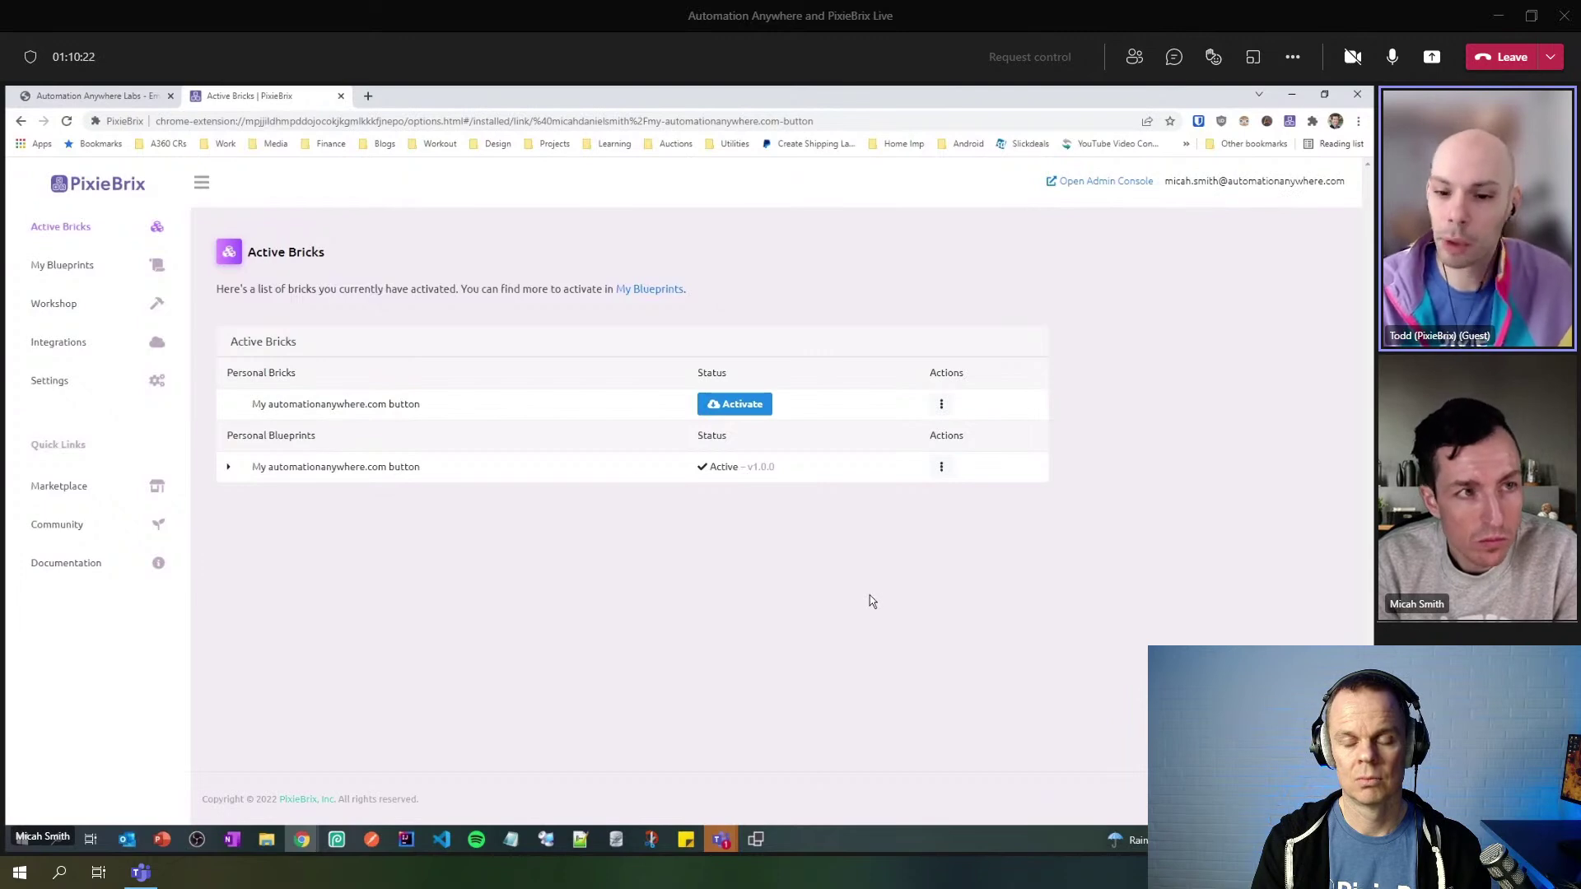
pyautogui.click(120, 103)
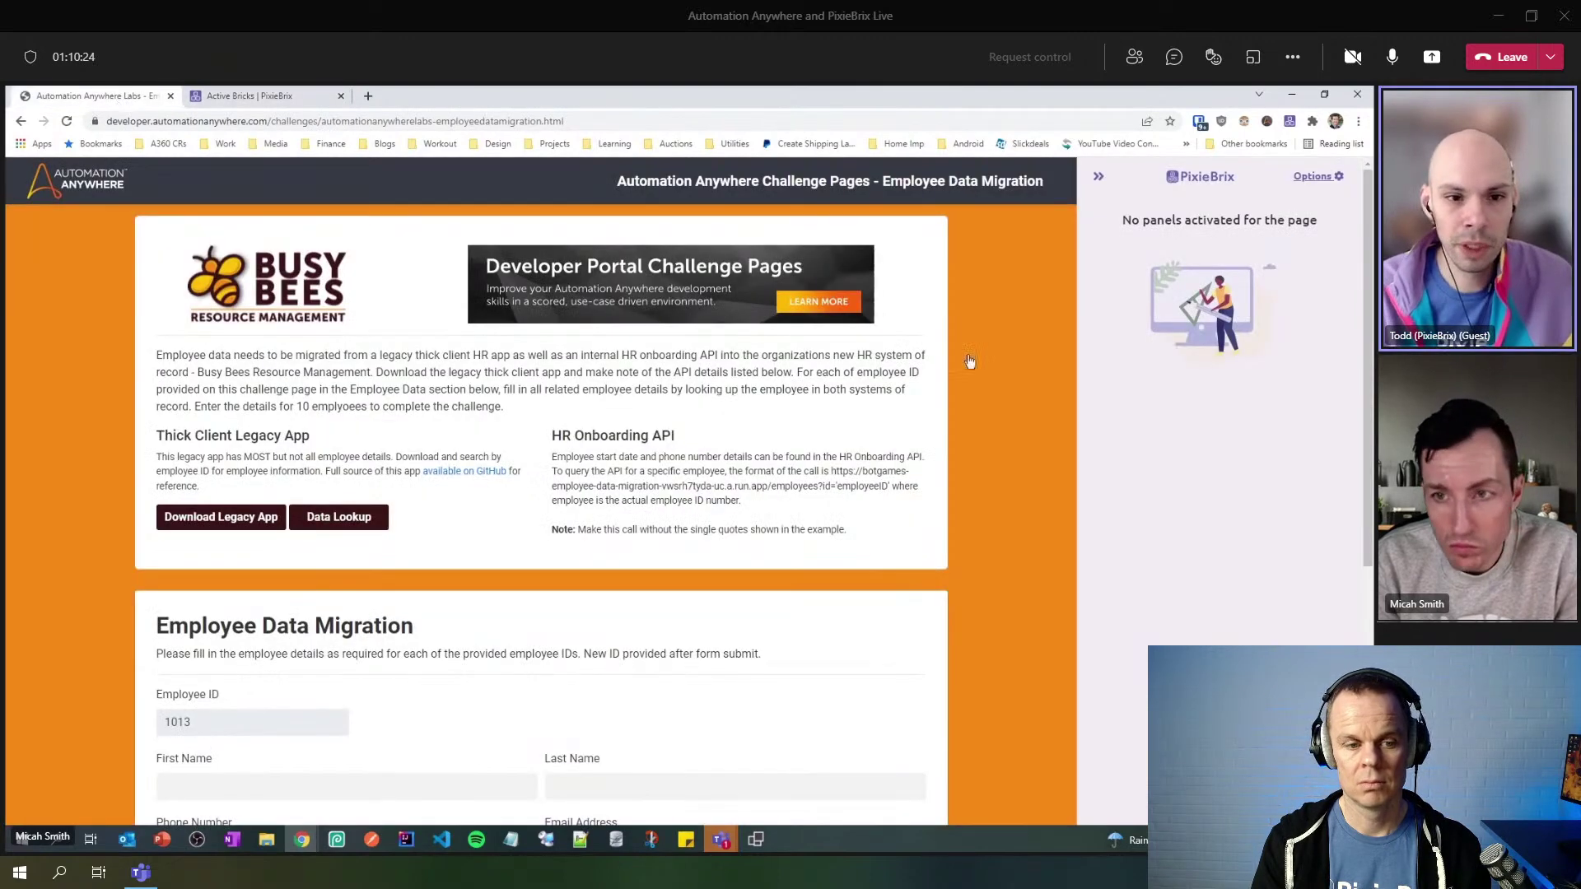
pyautogui.click(1095, 178)
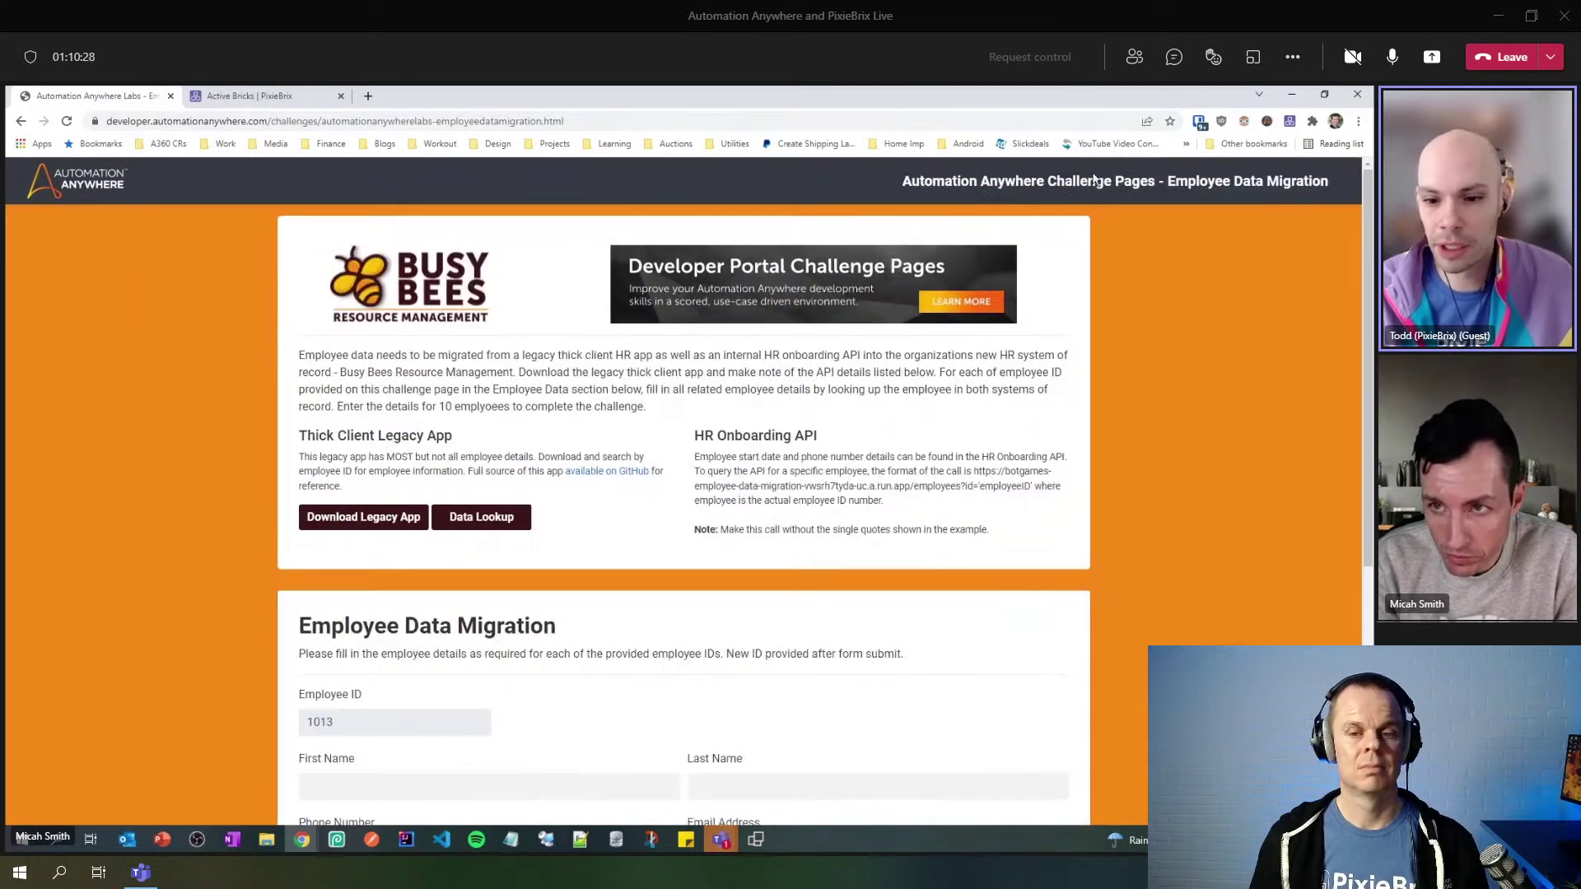
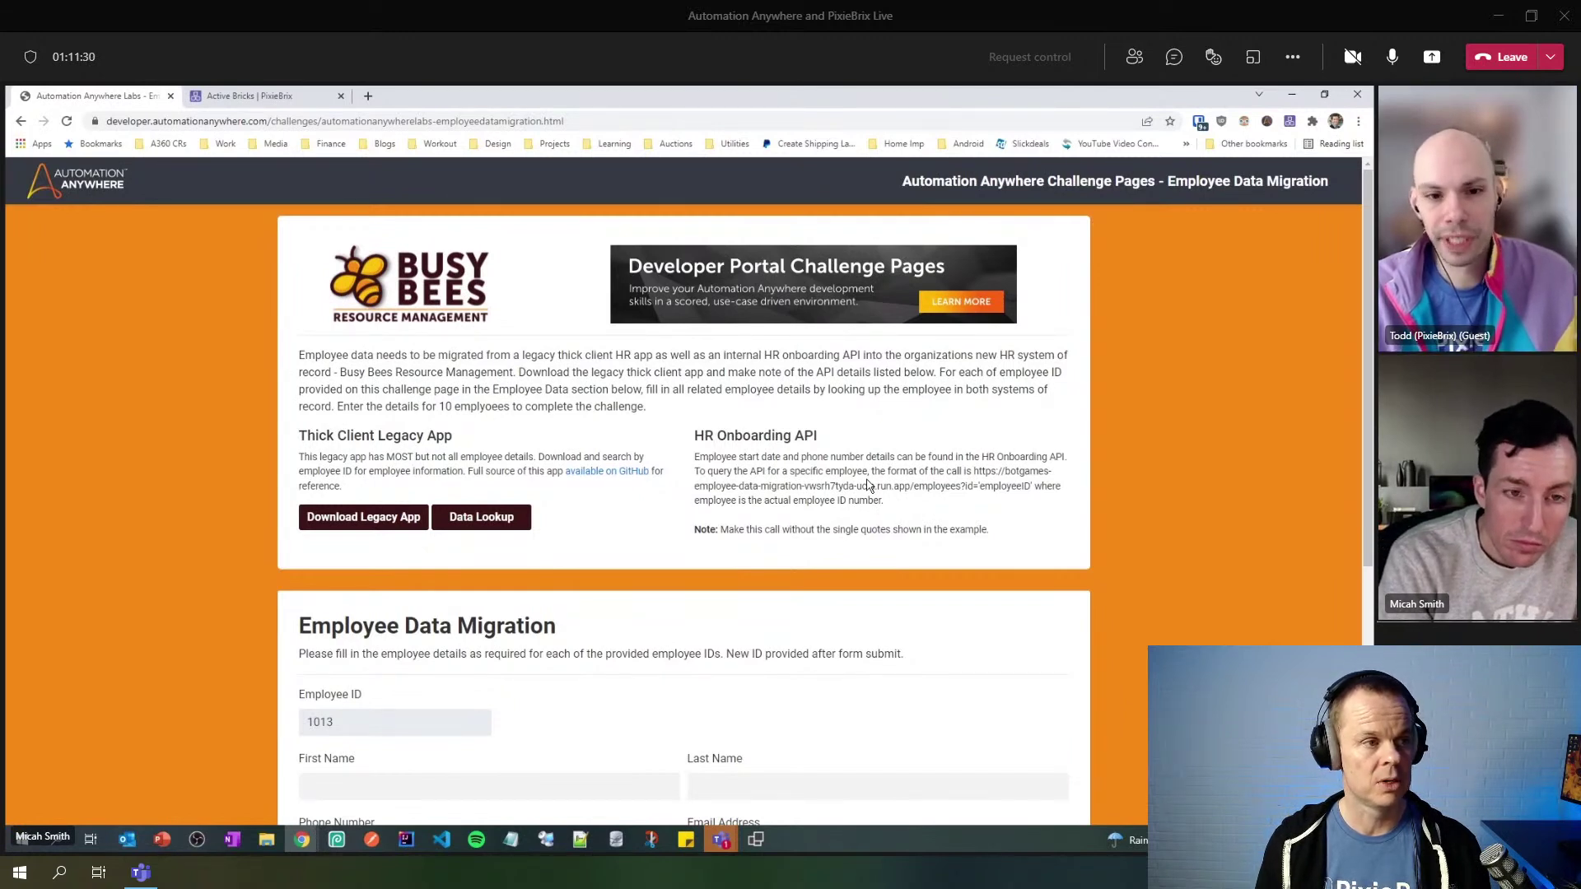
# - Open the PixieBrix page editor in DevTools and undock DevTools into a separate window
pyautogui.hotkey('ctrl', 'shift', 'i')
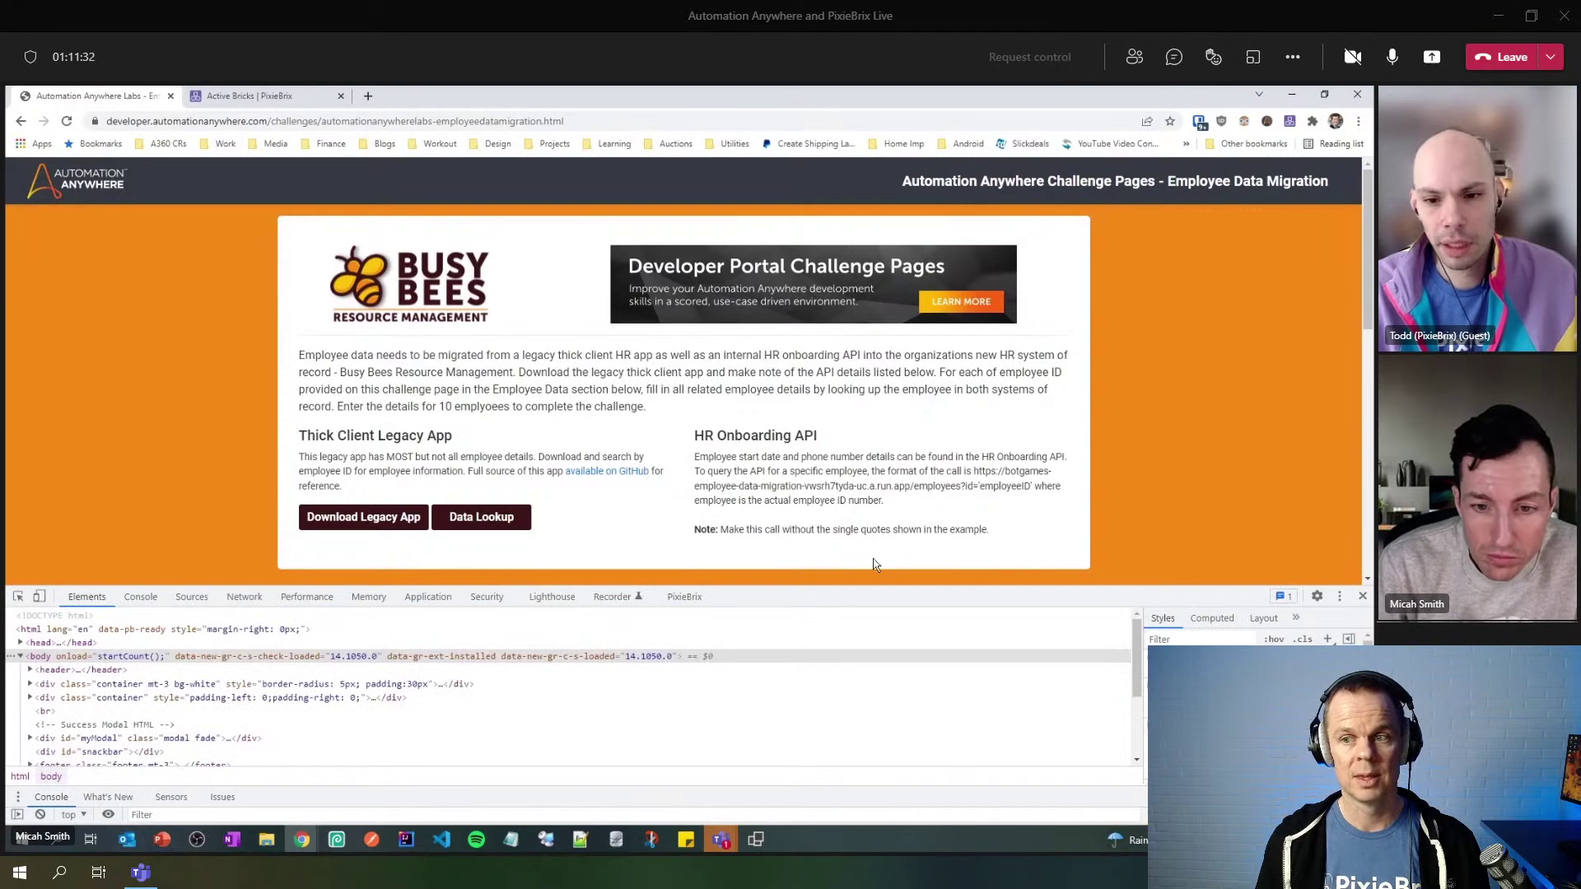
pyautogui.moveTo(875, 588); pyautogui.dragTo(843, 487)
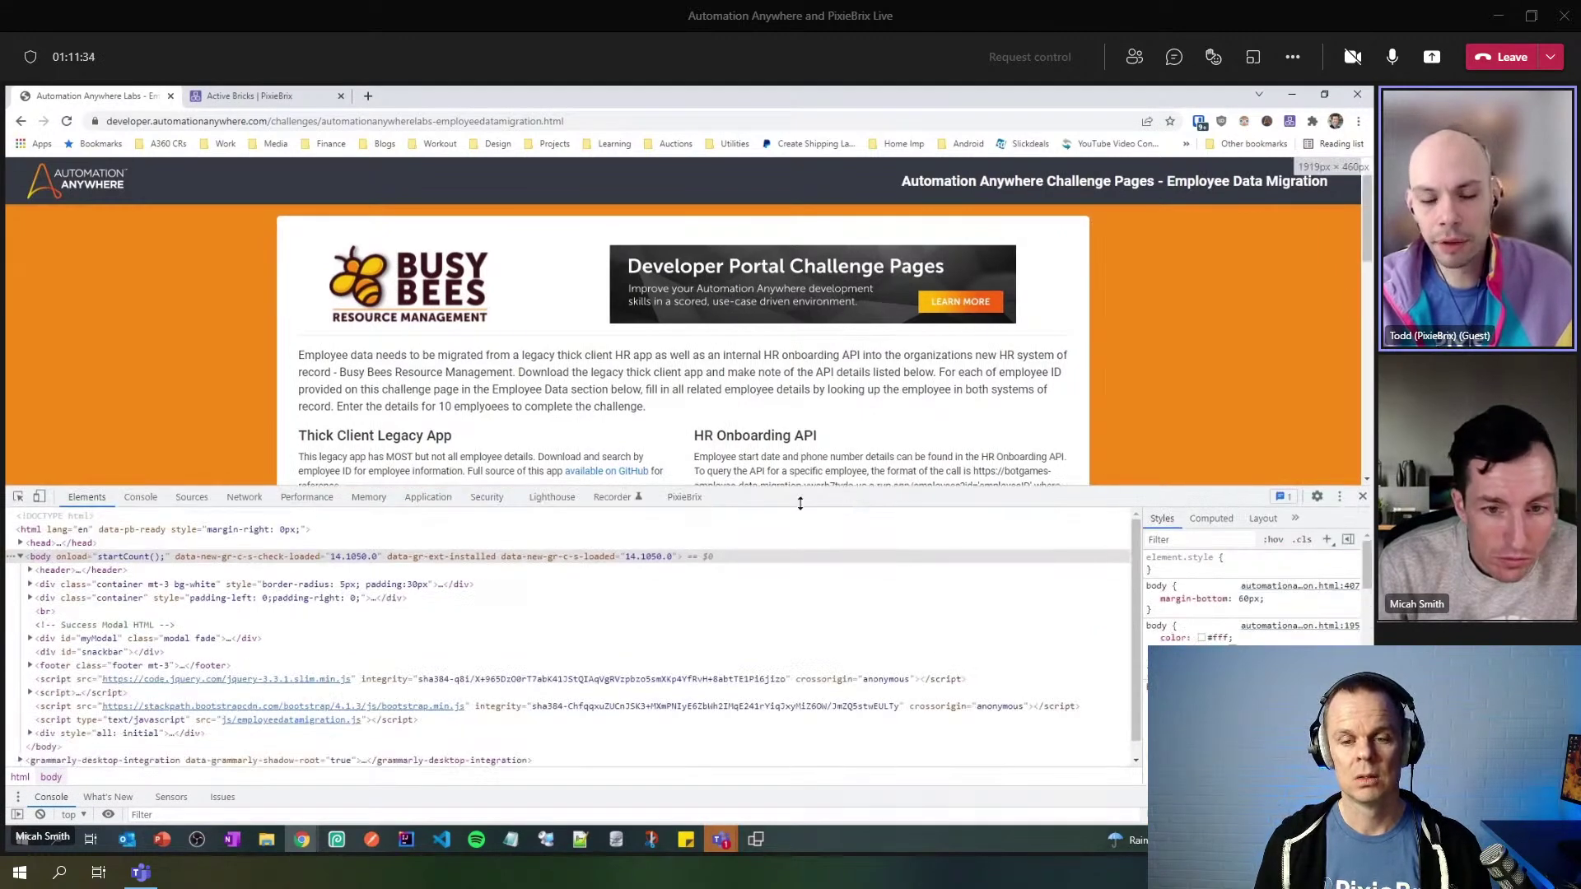
pyautogui.click(683, 497)
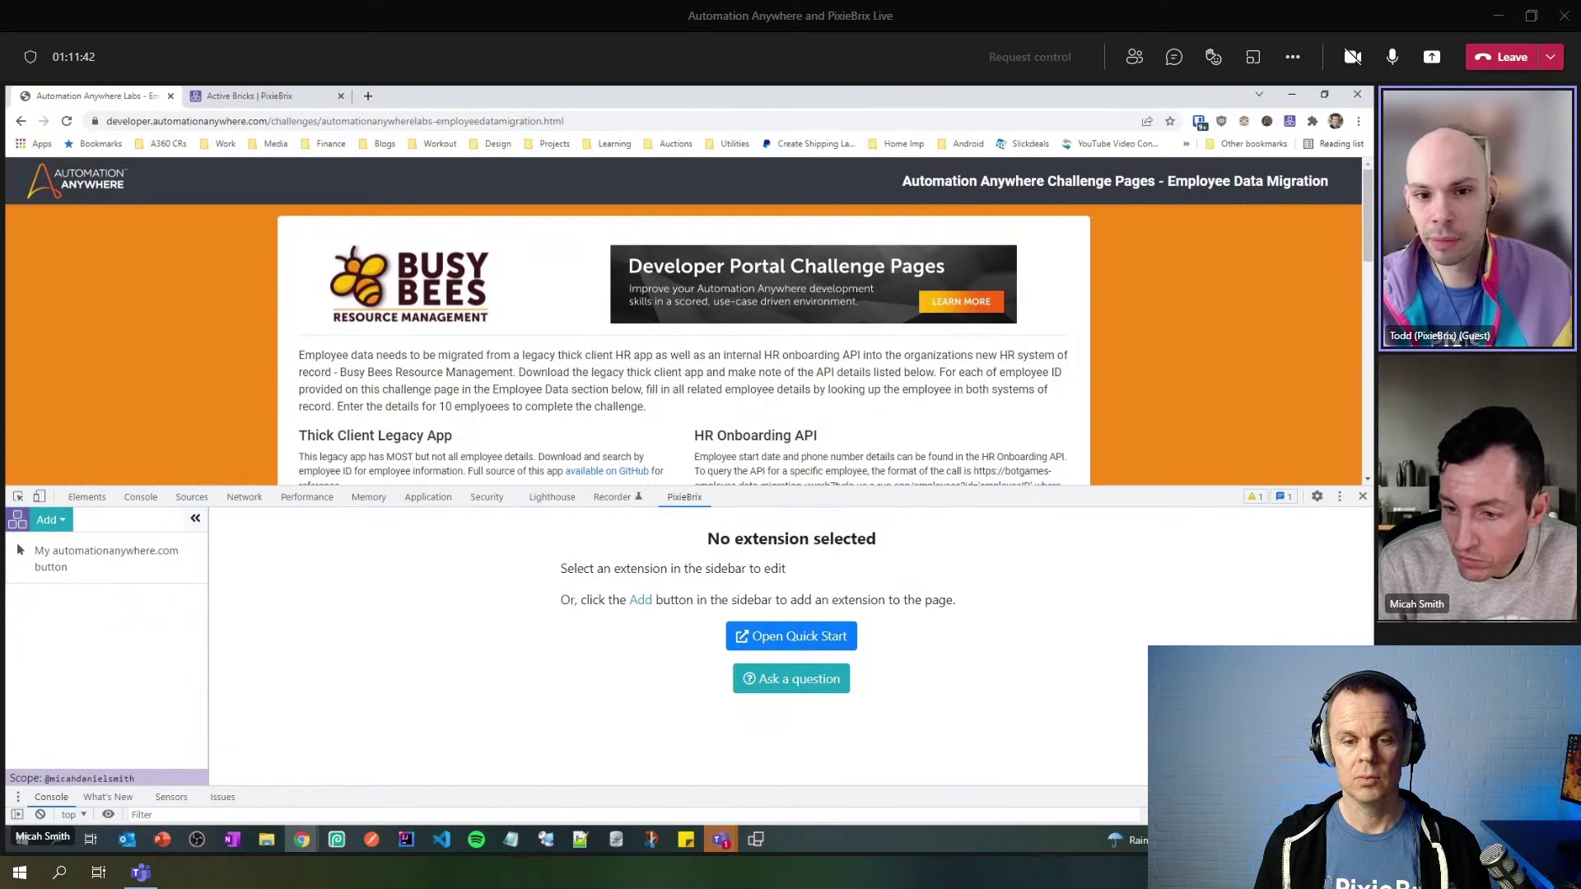
pyautogui.click(1339, 496)
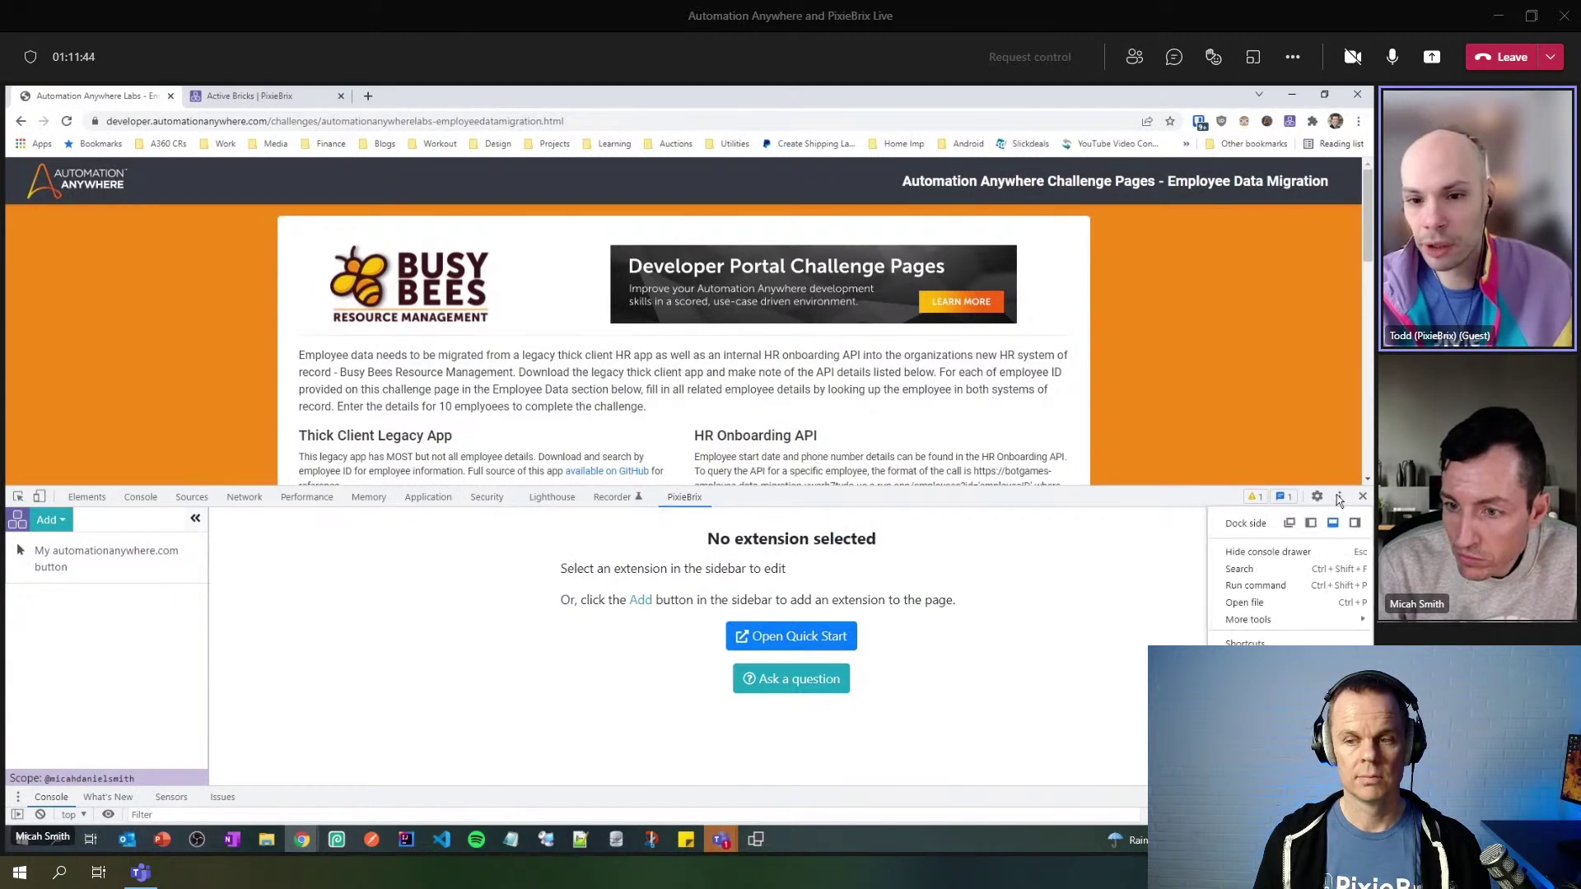
pyautogui.click(1289, 523)
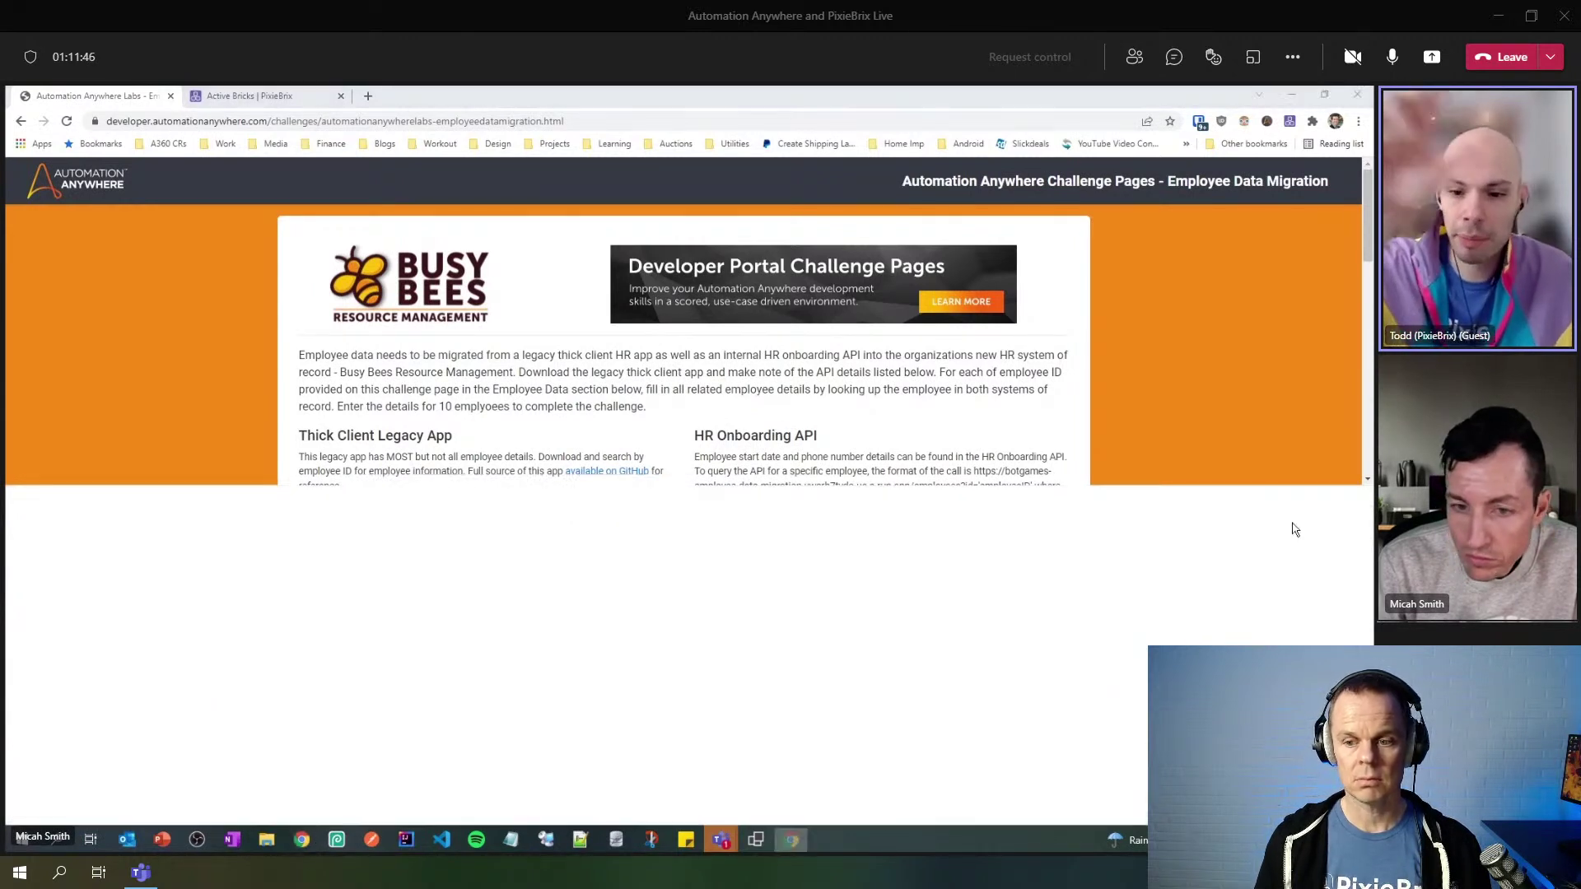
# - Place the undocked editor over the page and open 'My automationanywhere.com button' for editing
pyautogui.moveTo(847, 244); pyautogui.dragTo(886, 210)
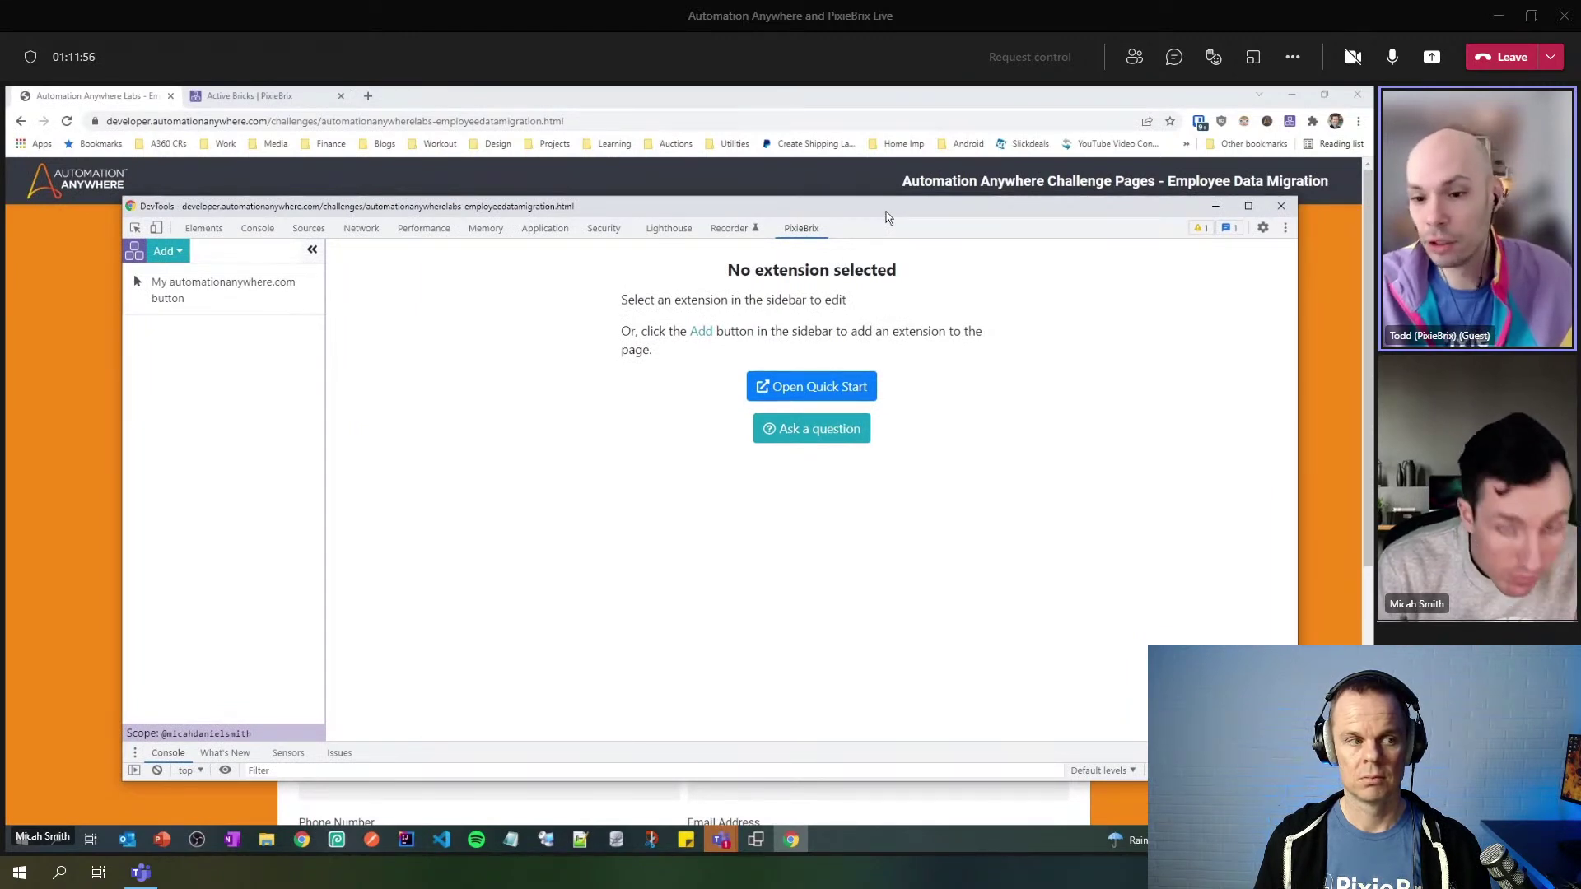
pyautogui.click(197, 295)
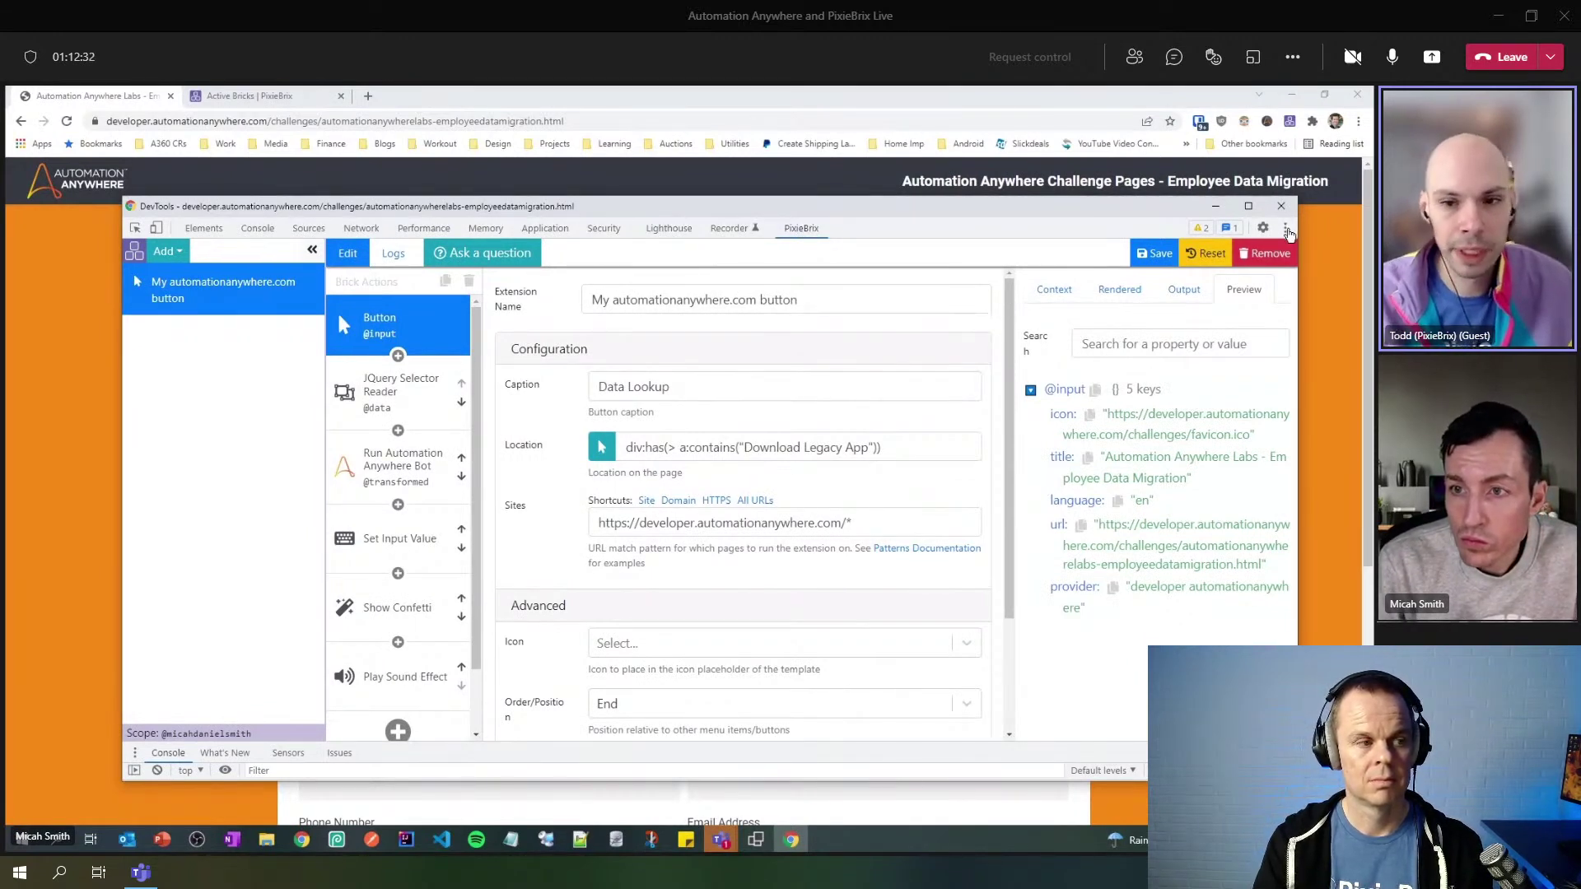
# - Collapse the extension list and dock the page editor back to the bottom of the browser
pyautogui.click(1285, 228)
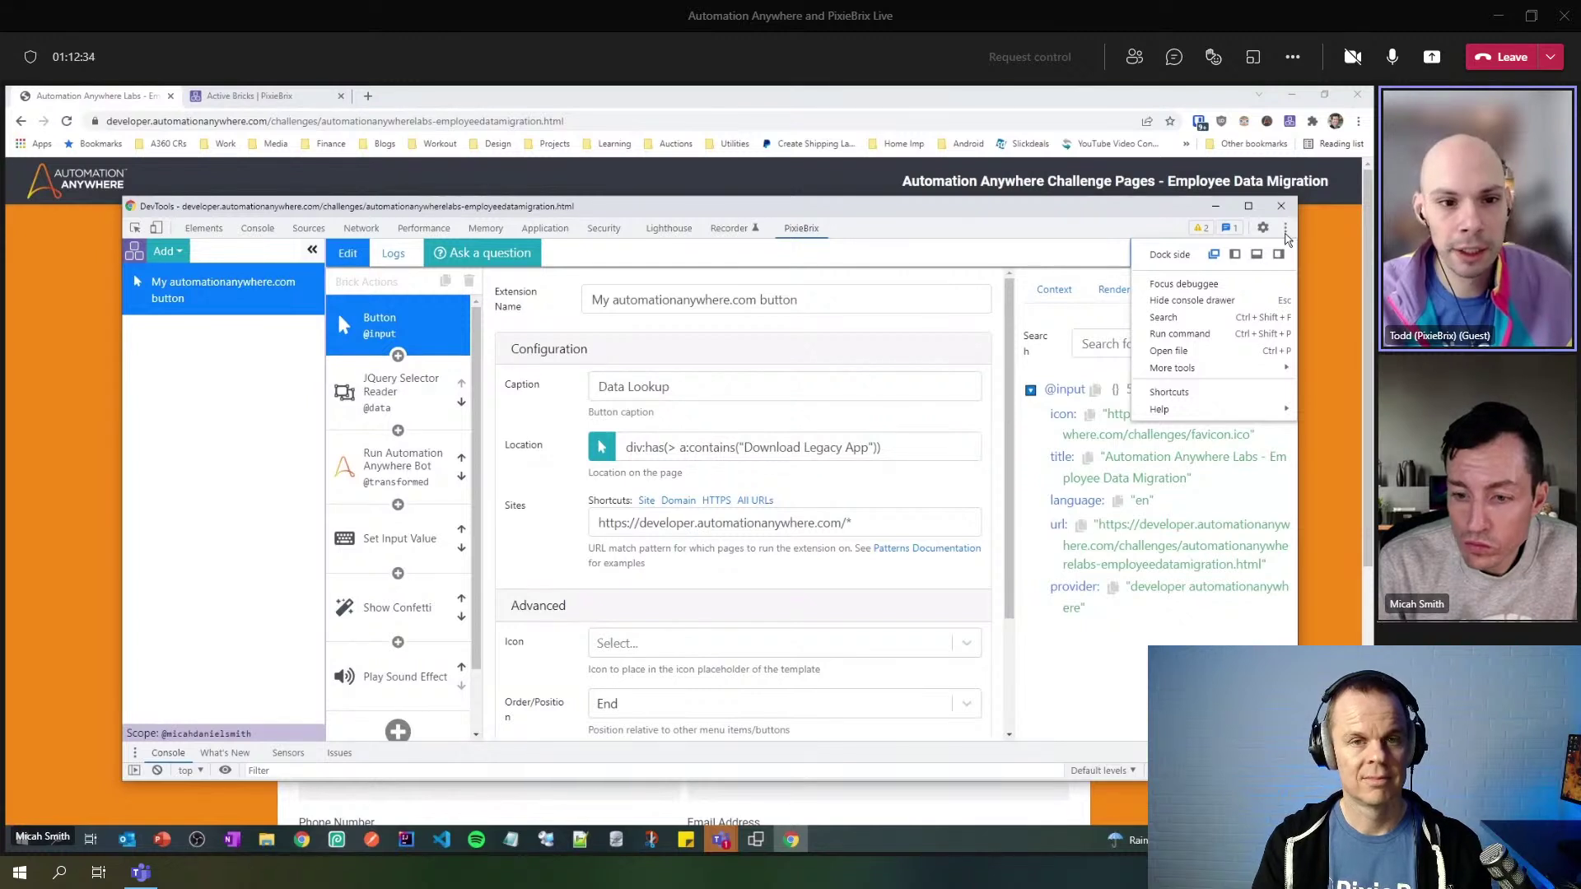
pyautogui.click(319, 256)
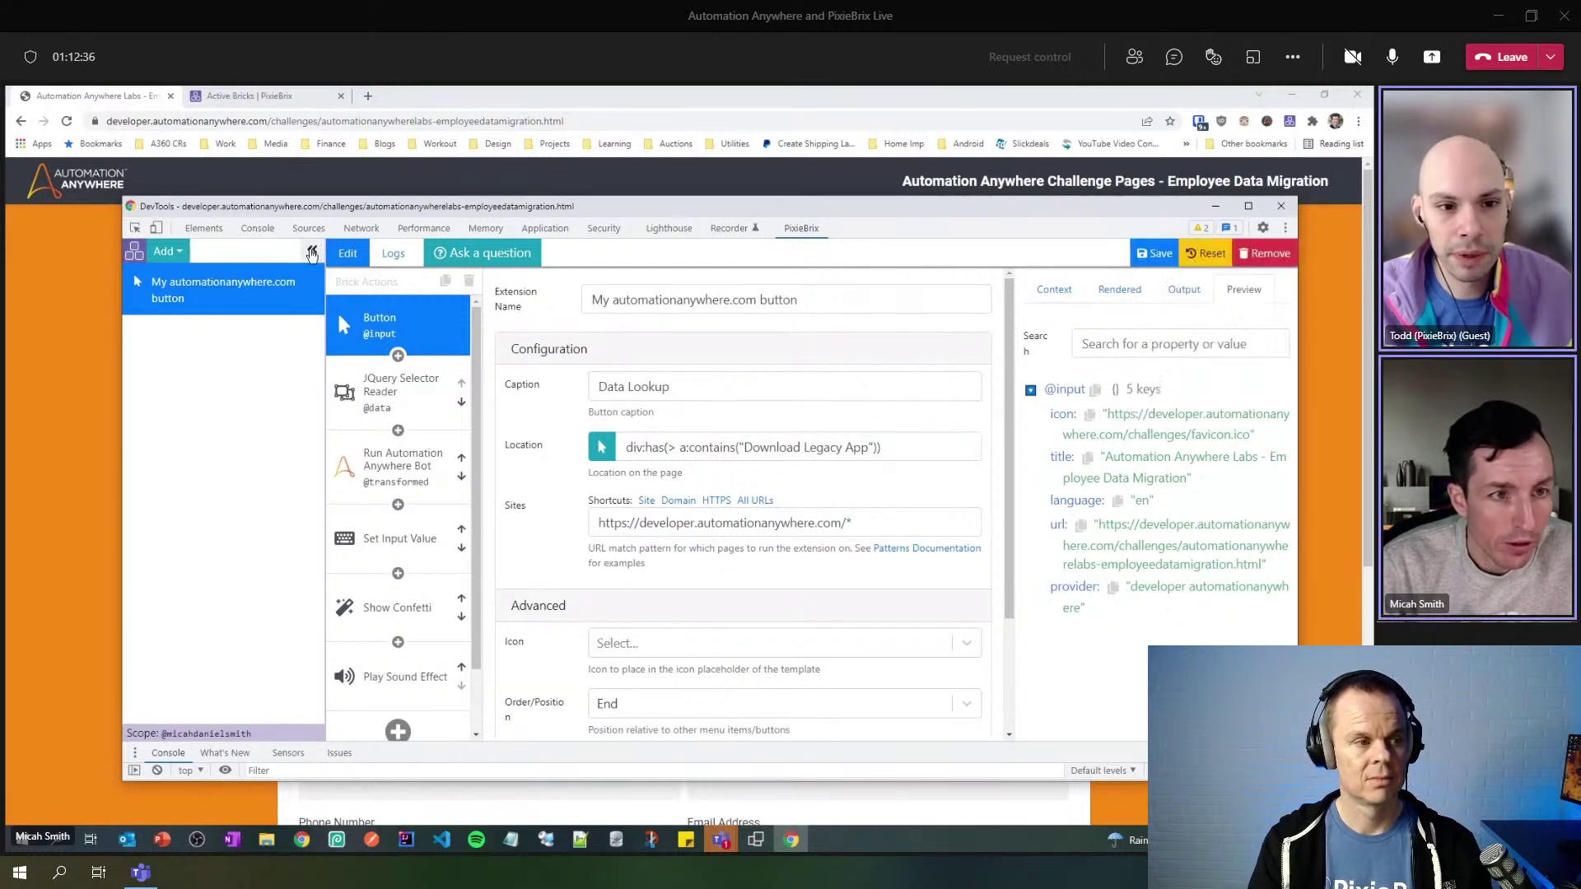
pyautogui.click(320, 256)
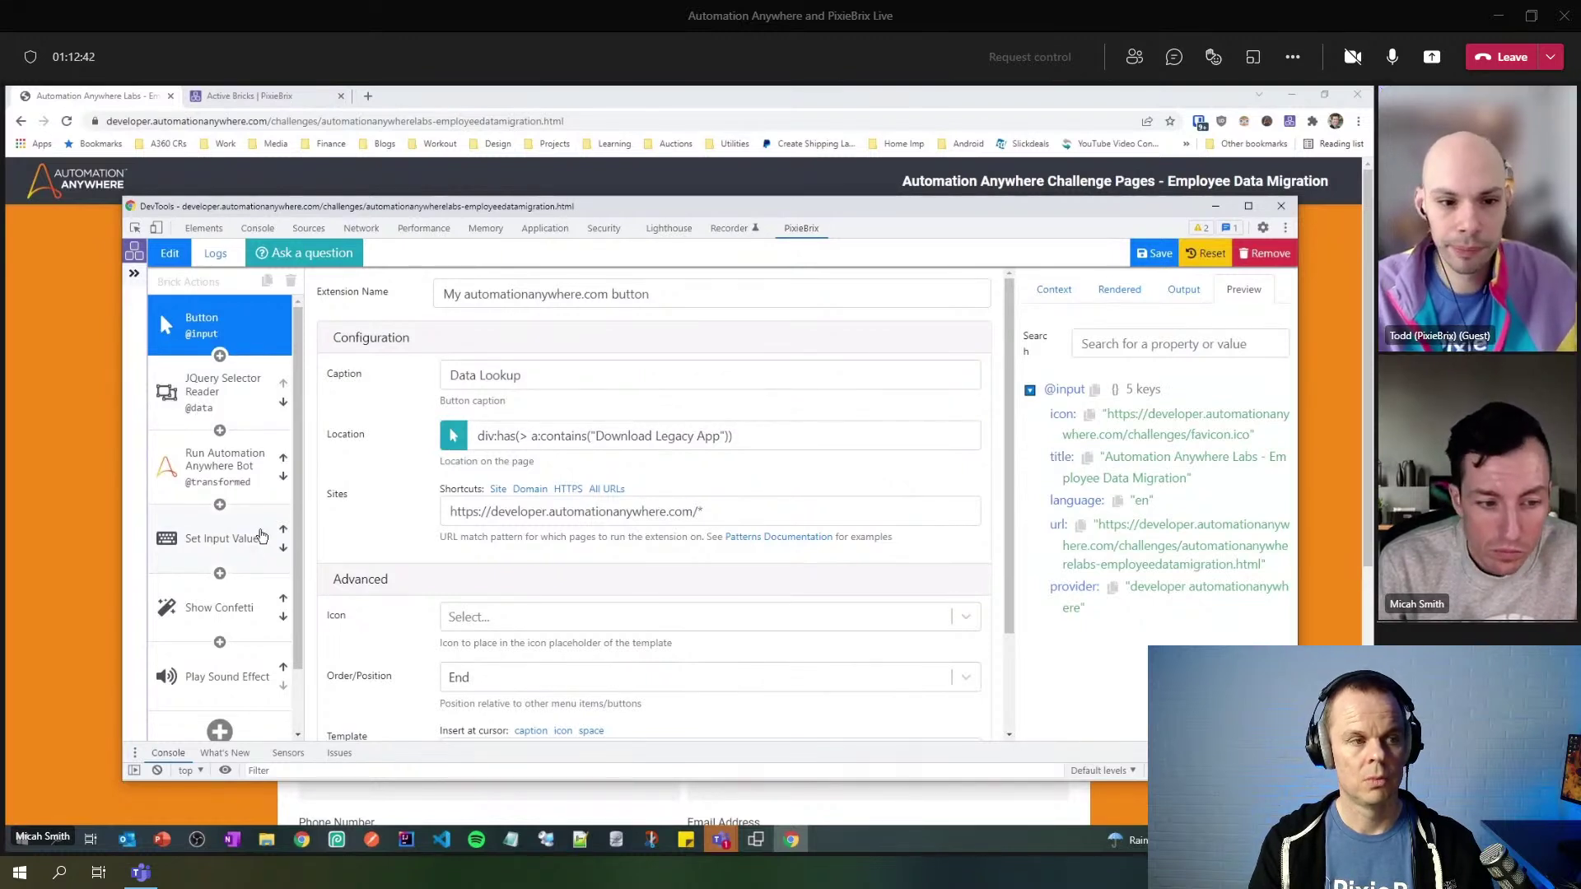
pyautogui.moveTo(622, 211)
pyautogui.mouseDown()
pyautogui.moveTo(8, 239)
pyautogui.moveTo(623, 215)
pyautogui.moveTo(312, 263)
pyautogui.moveTo(5, 247)
pyautogui.moveTo(225, 202)
pyautogui.moveTo(623, 215)
pyautogui.mouseUp()
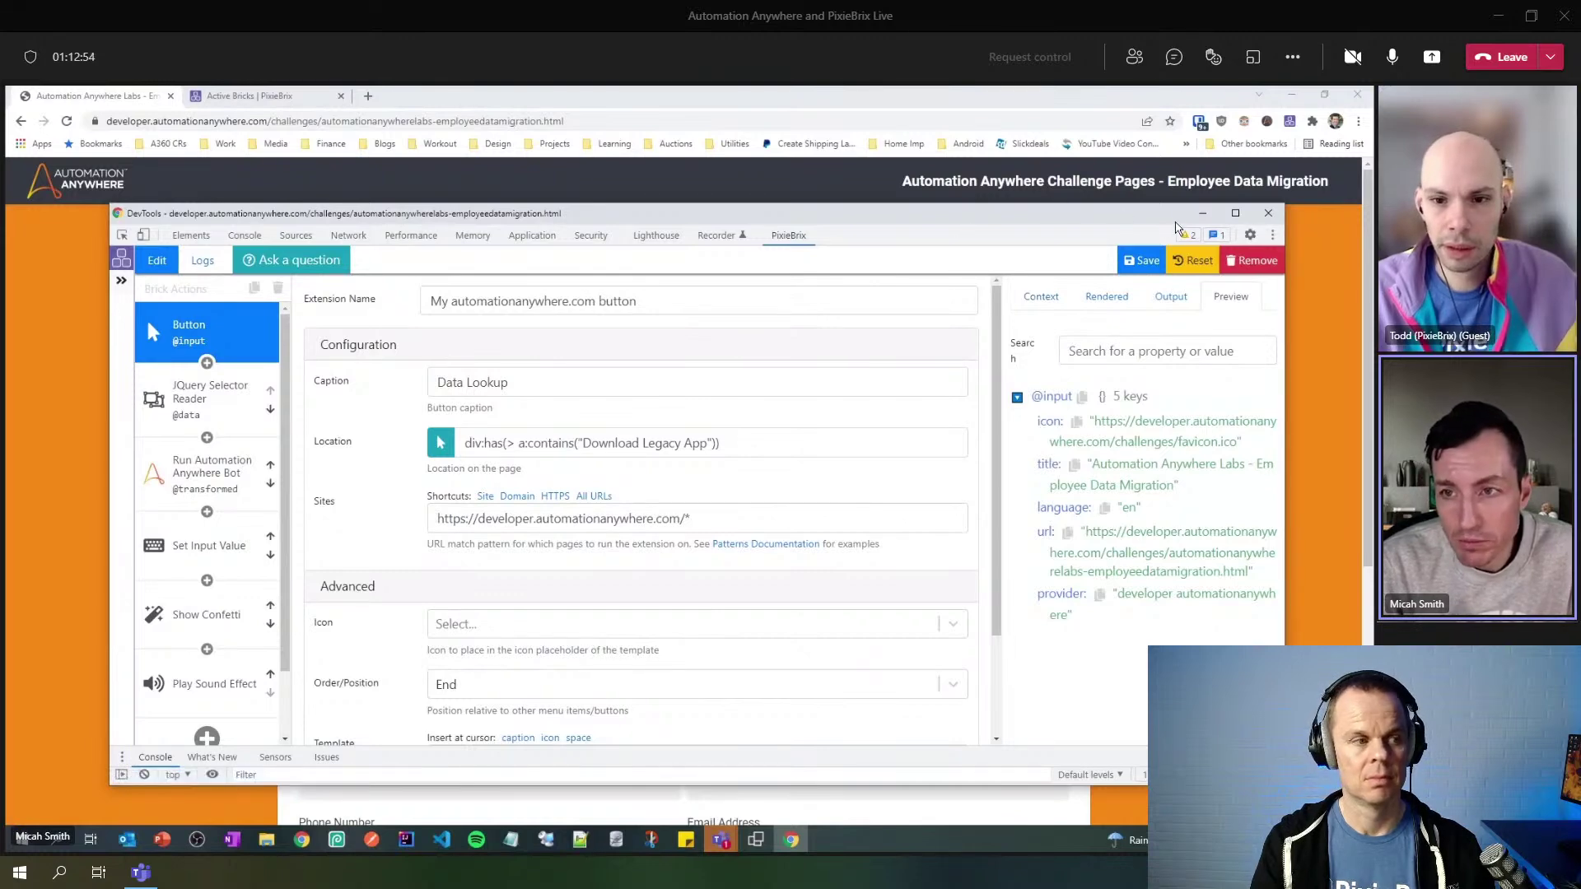
pyautogui.click(1272, 235)
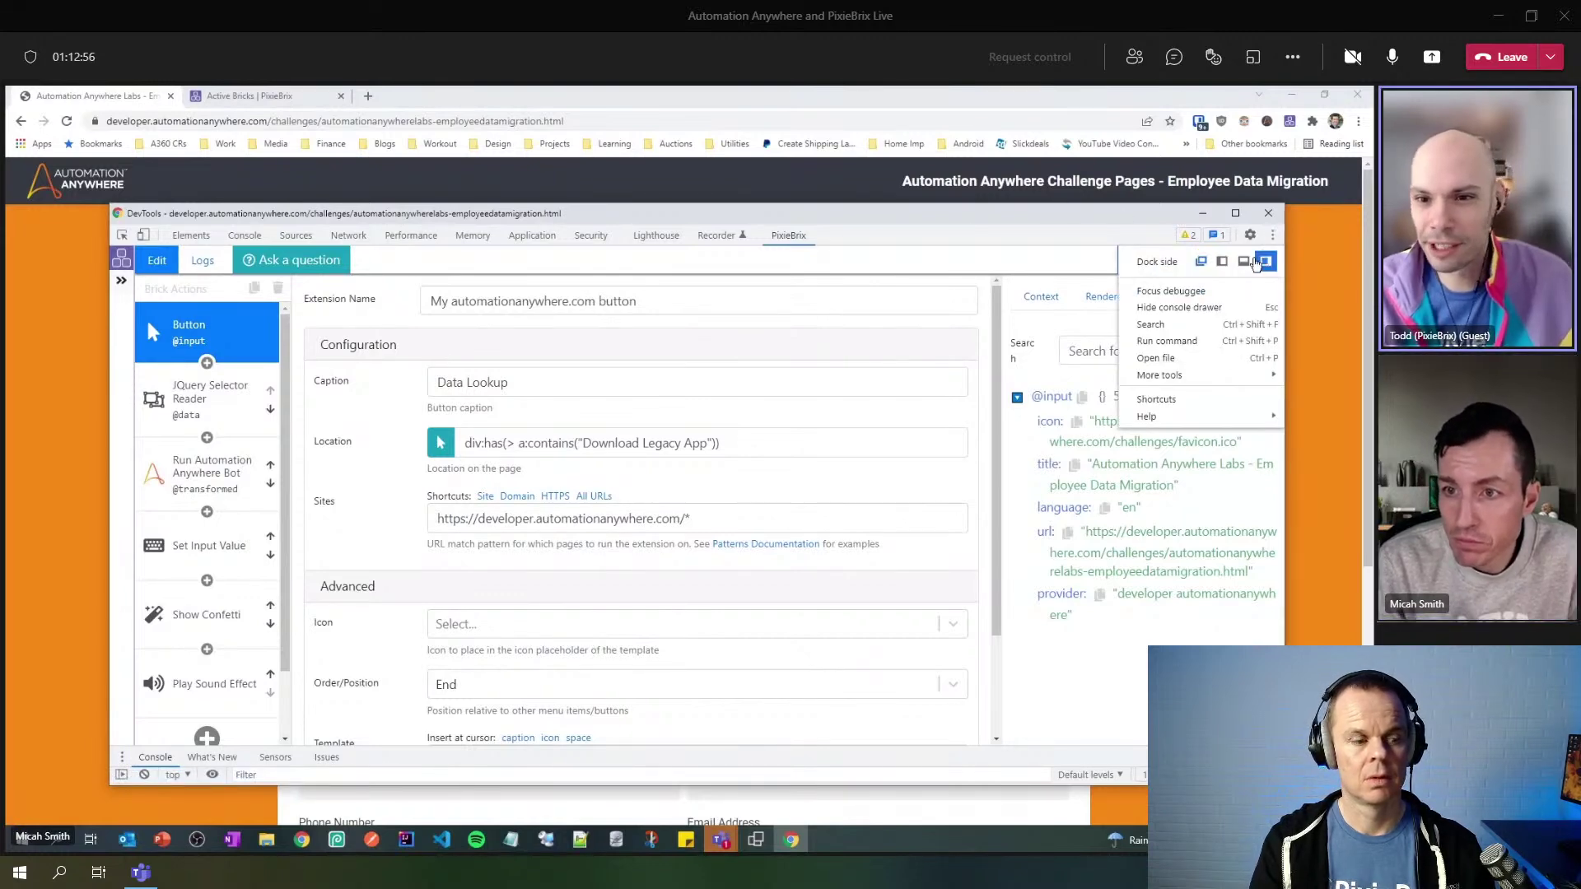
pyautogui.click(1243, 264)
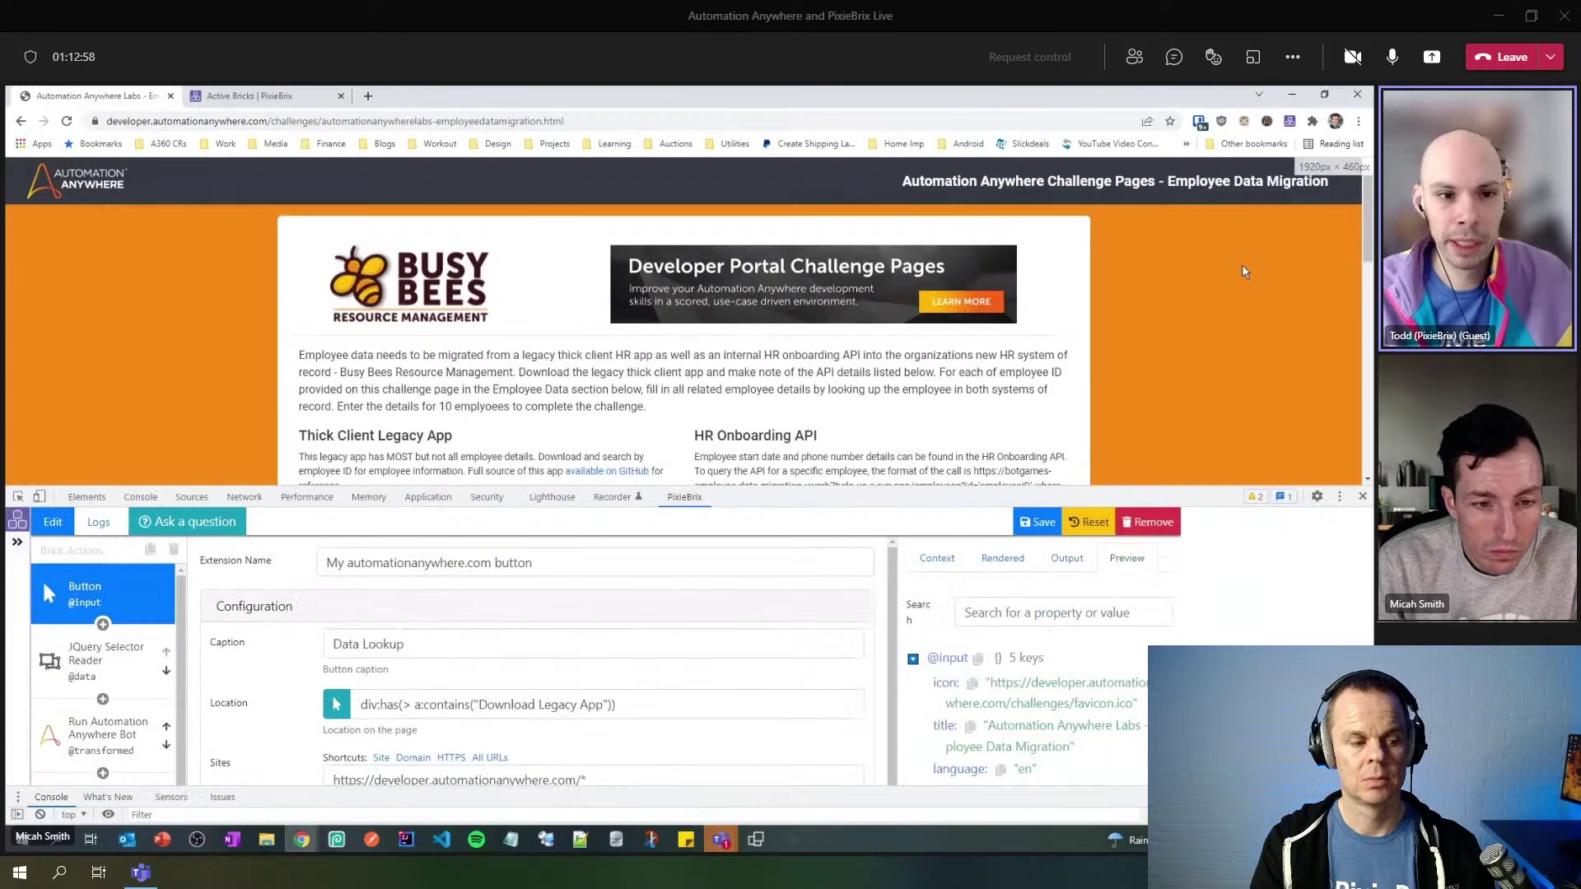
# - Enlarge the editor panel to fill most of the window and scroll down the brick chain
pyautogui.moveTo(883, 491); pyautogui.dragTo(880, 520)
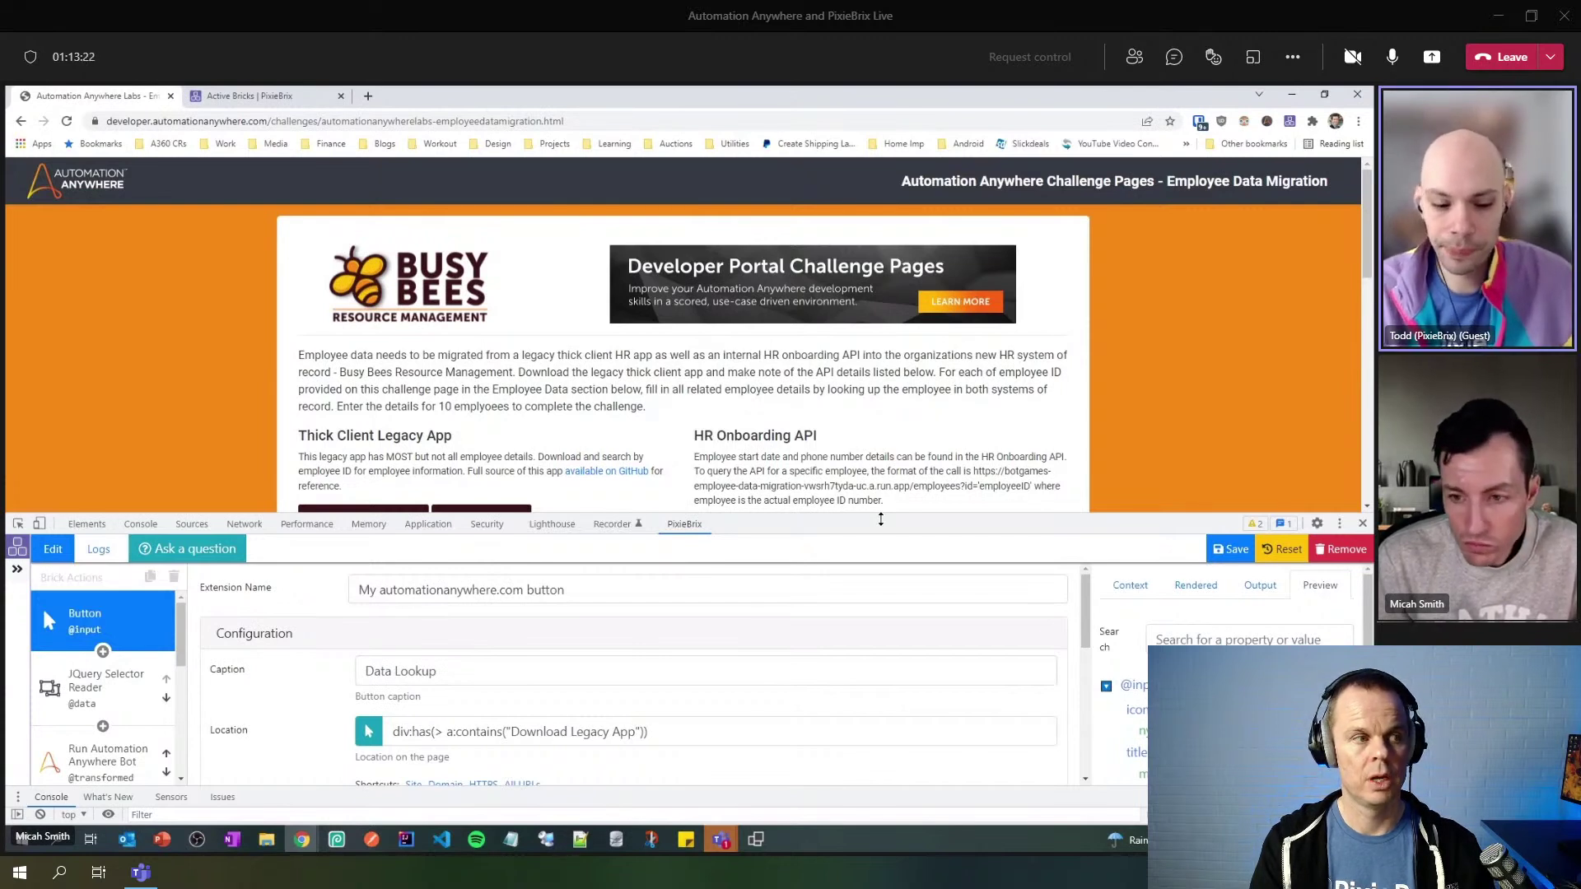
pyautogui.moveTo(880, 519); pyautogui.dragTo(855, 601)
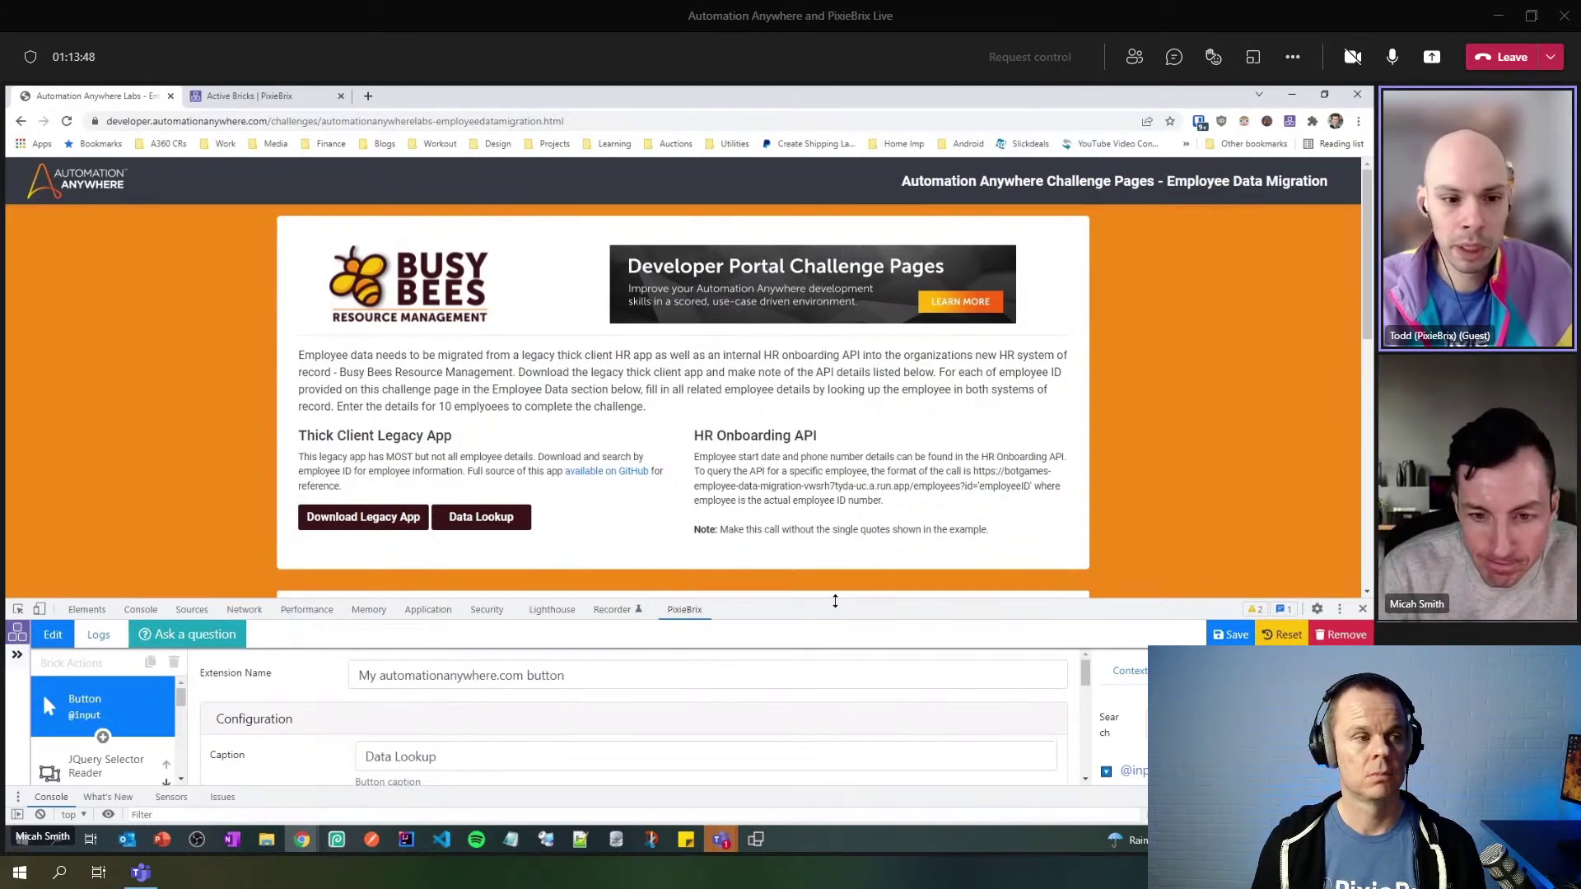
pyautogui.moveTo(854, 600); pyautogui.dragTo(851, 279)
pyautogui.scroll(-1, 193, 646)
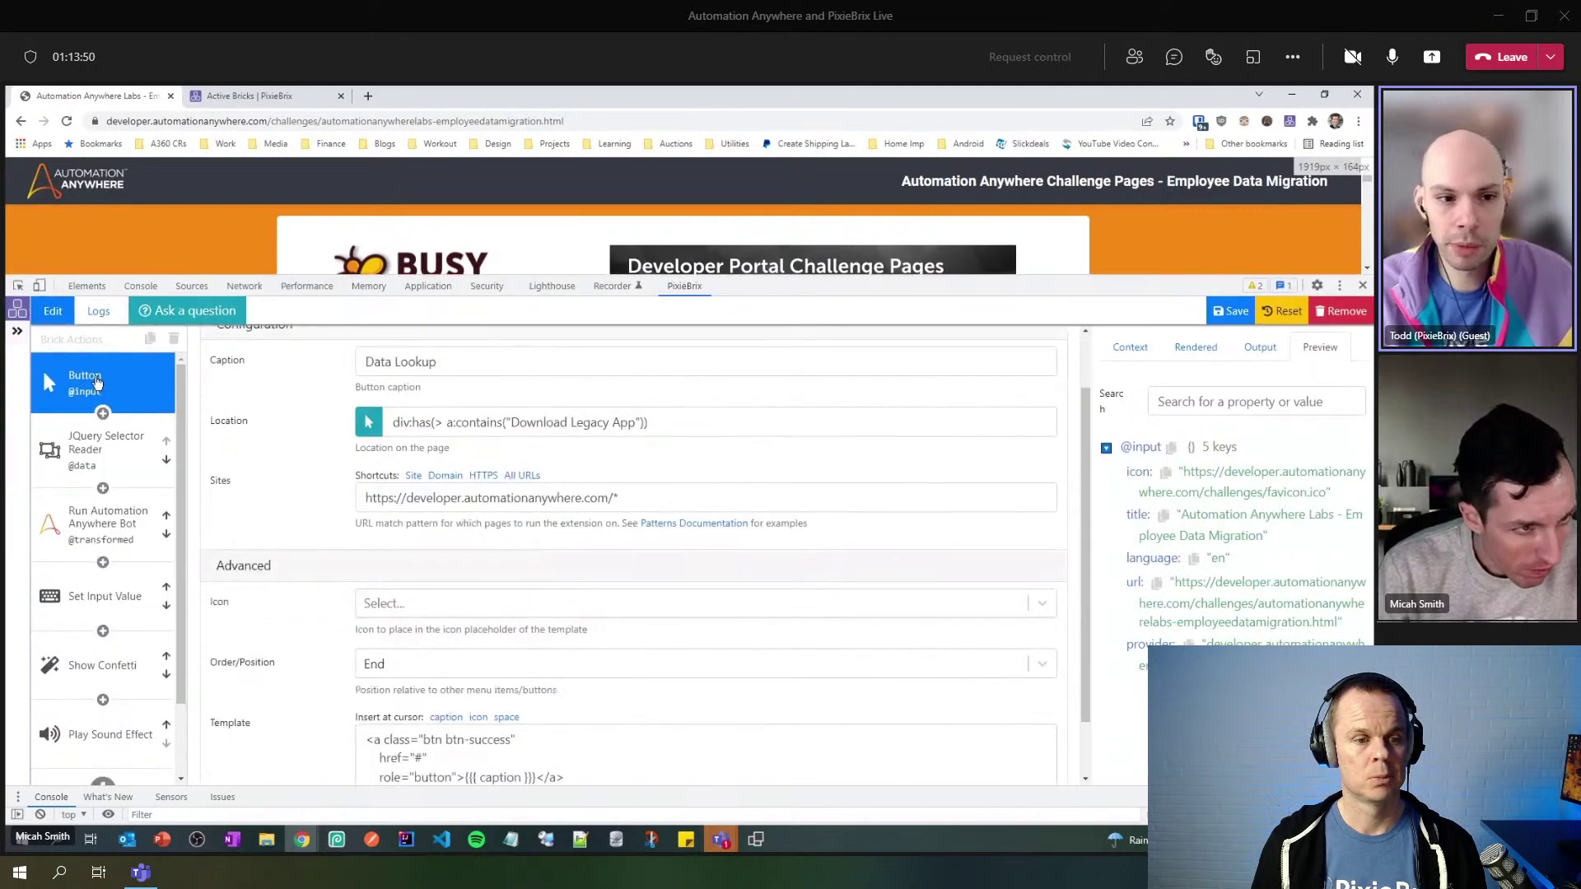
pyautogui.scroll(-1, 194, 646)
pyautogui.scroll(-1, 138, 648)
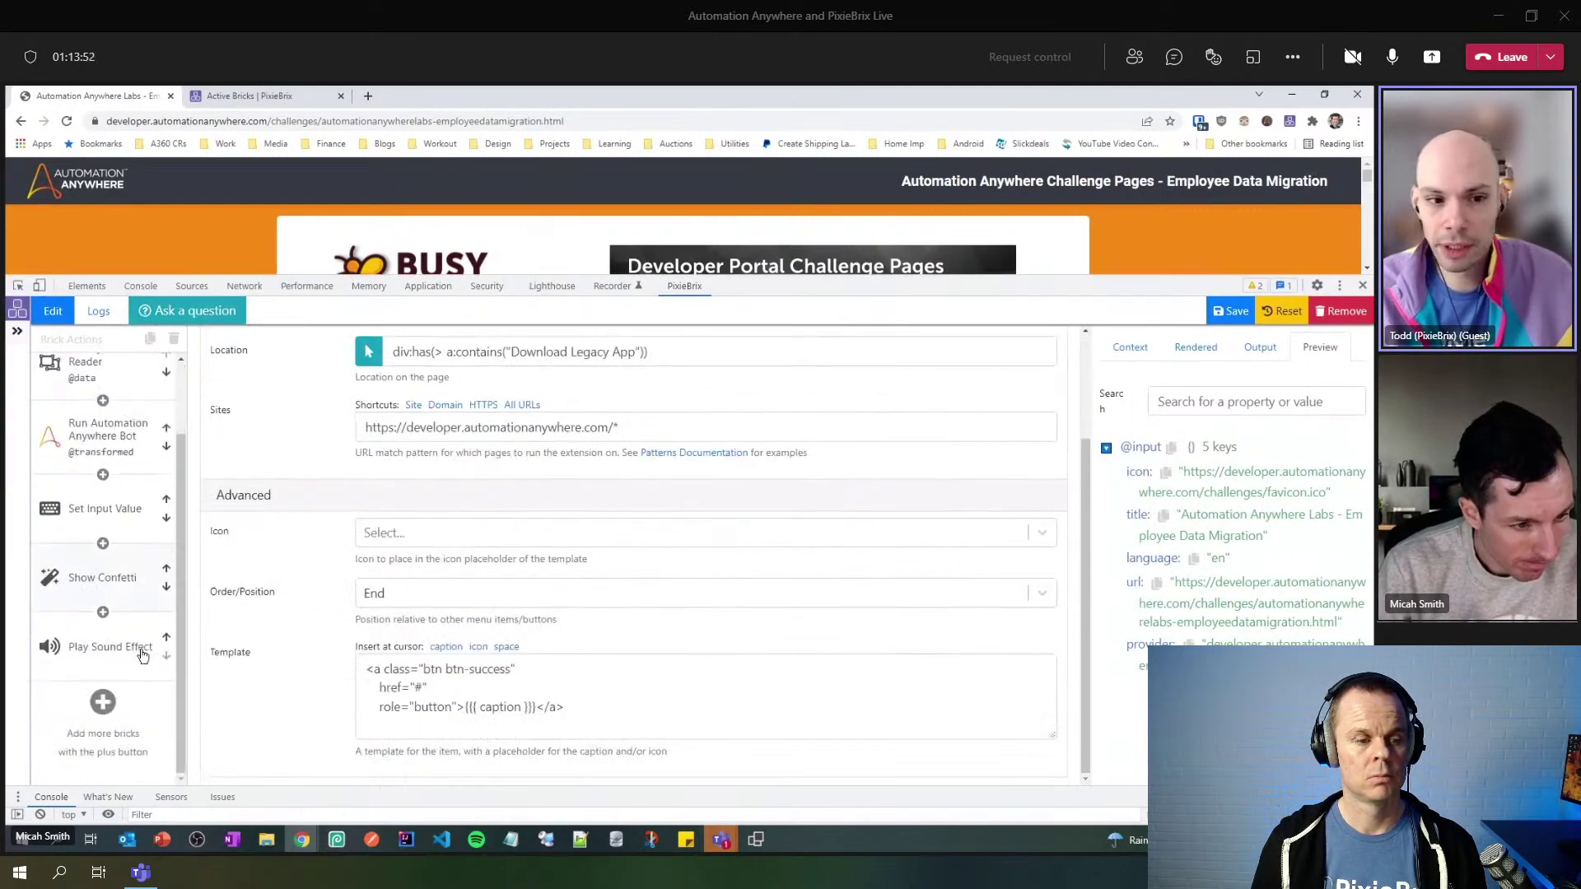
pyautogui.click(102, 703)
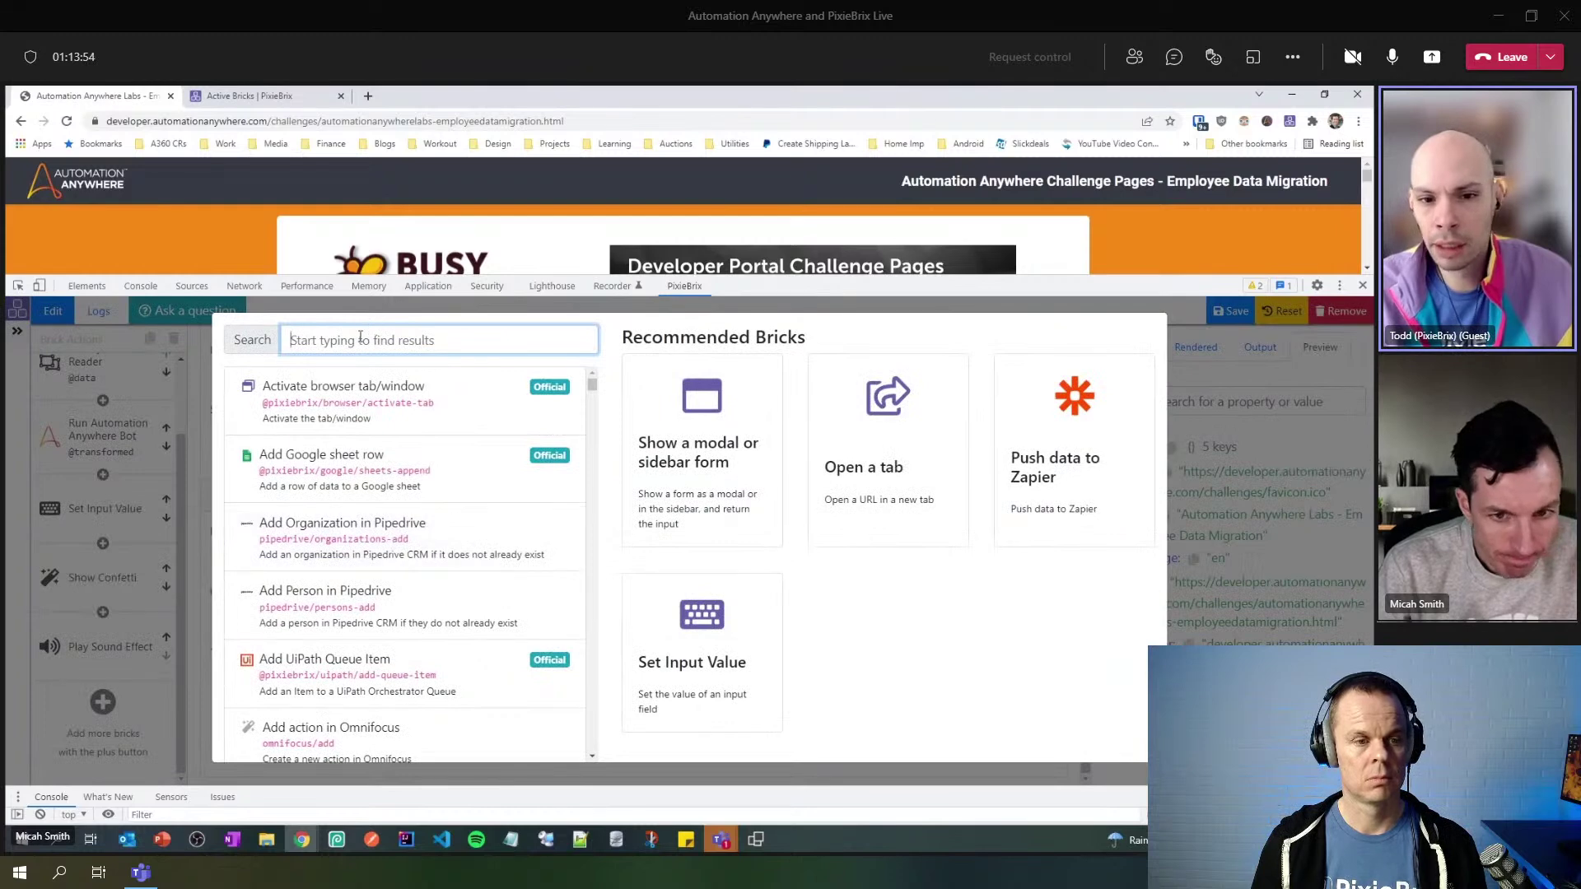
pyautogui.write('if')
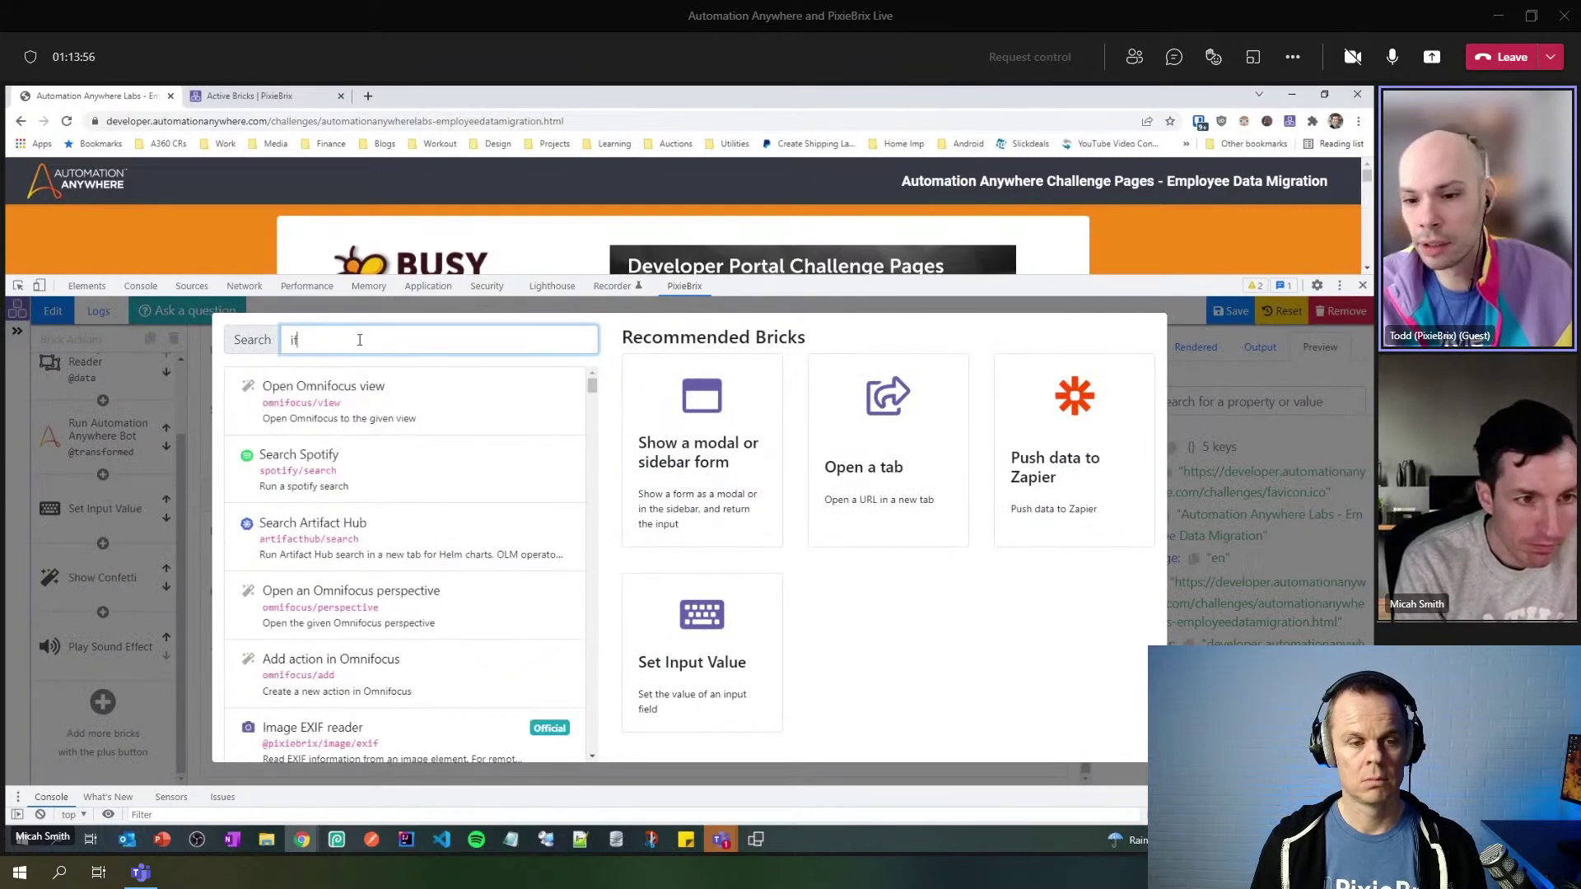
pyautogui.press('BackSpace')
pyautogui.press('BackSpace')
pyautogui.write('condition')
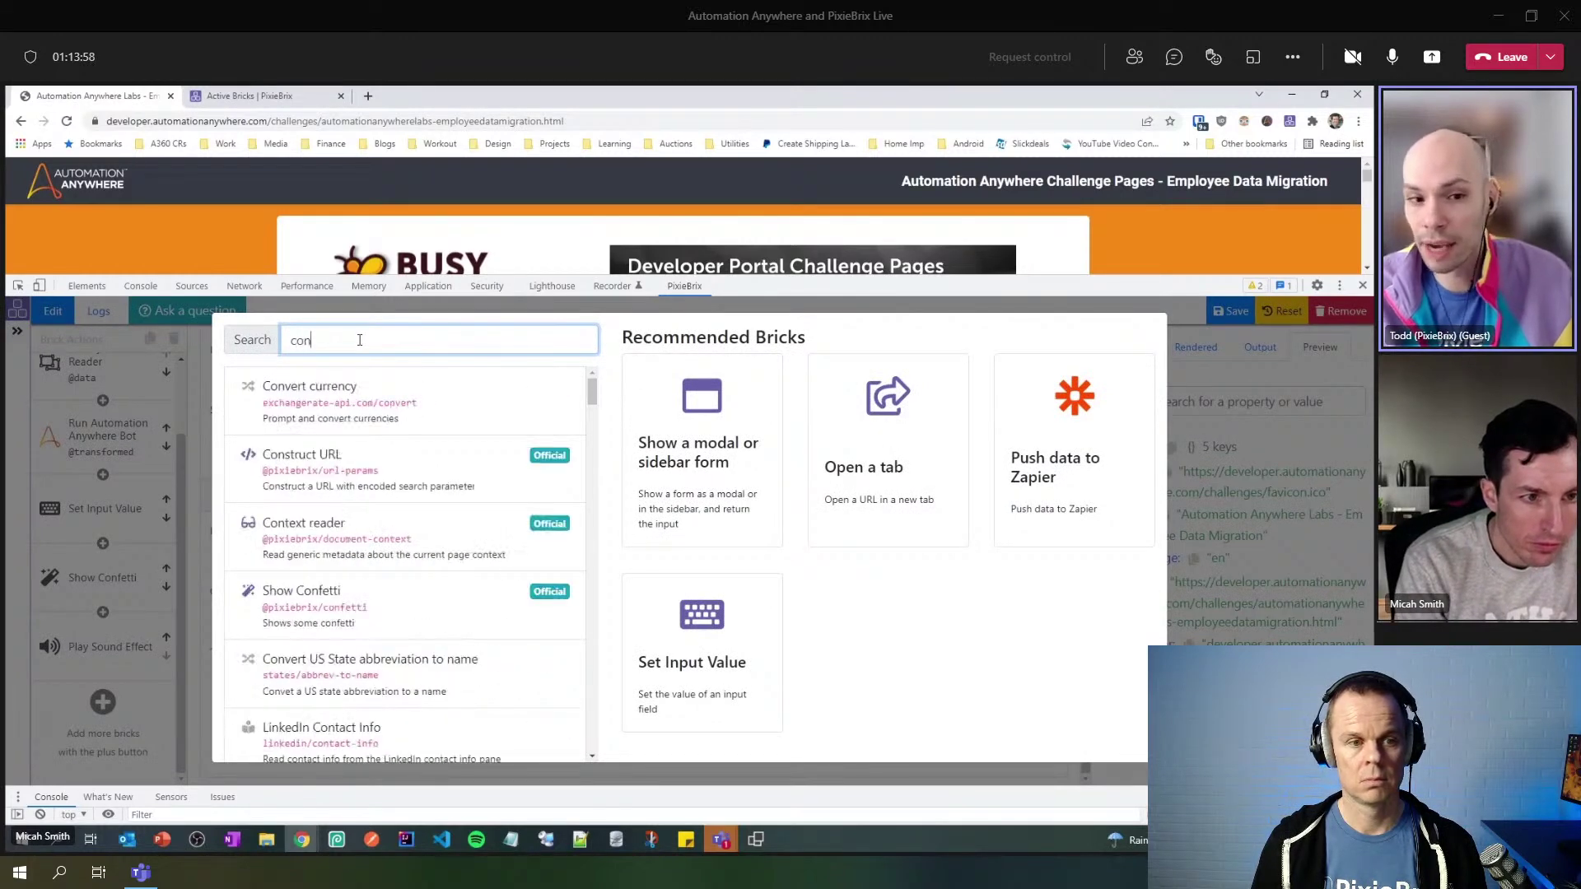
pyautogui.press('BackSpace')
pyautogui.press('BackSpace')
pyautogui.press('BackSpace')
pyautogui.press('BackSpace')
pyautogui.press('BackSpace')
pyautogui.press('BackSpace')
pyautogui.press('BackSpace')
pyautogui.press('BackSpace')
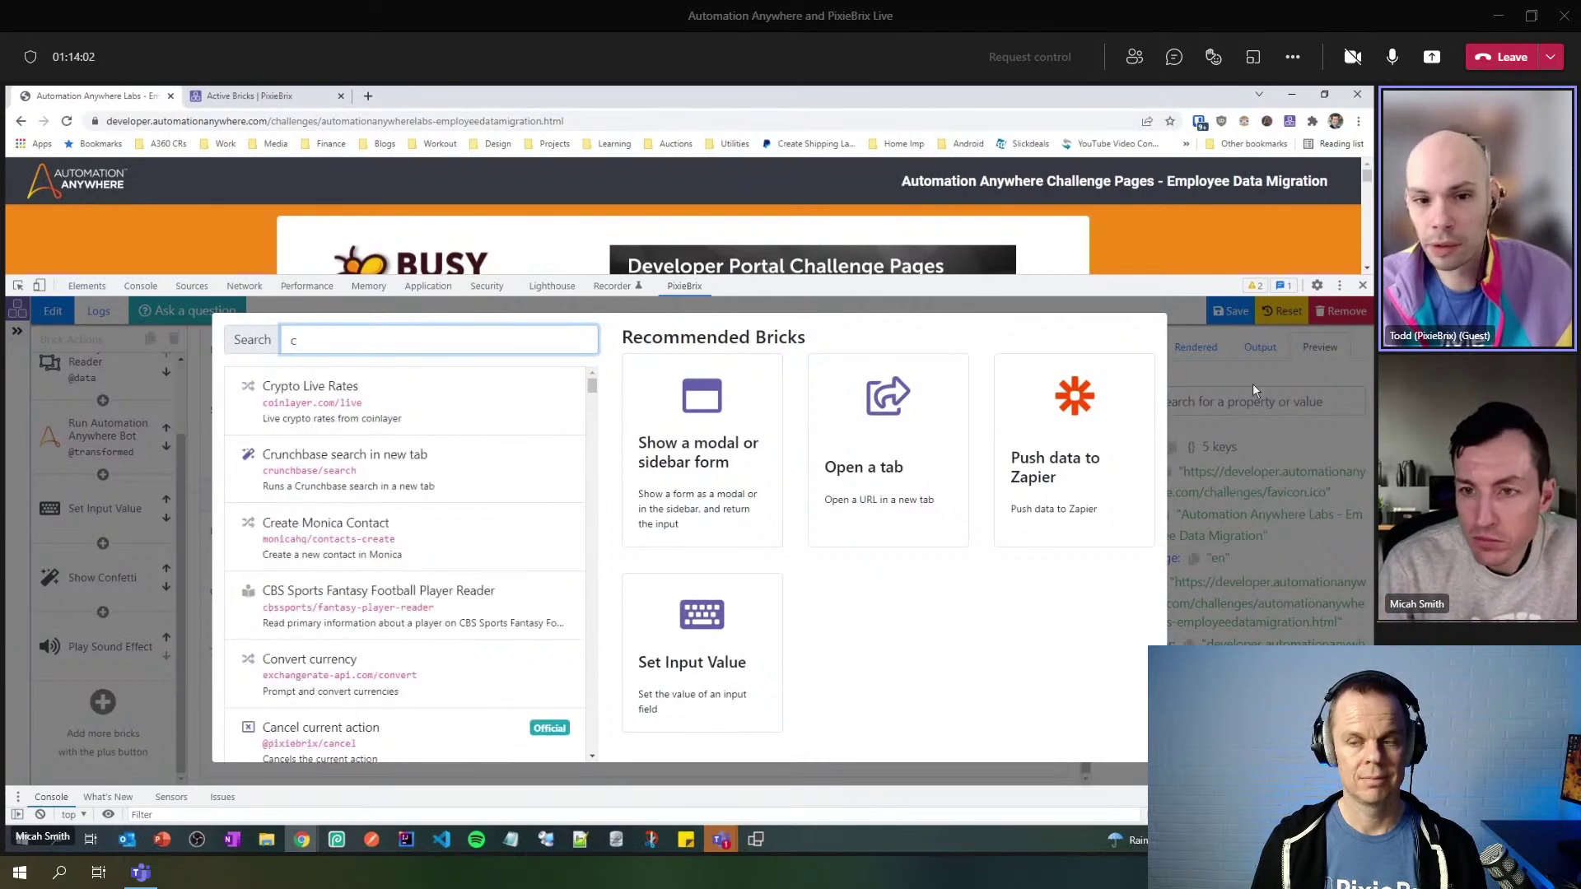
pyautogui.click(1193, 623)
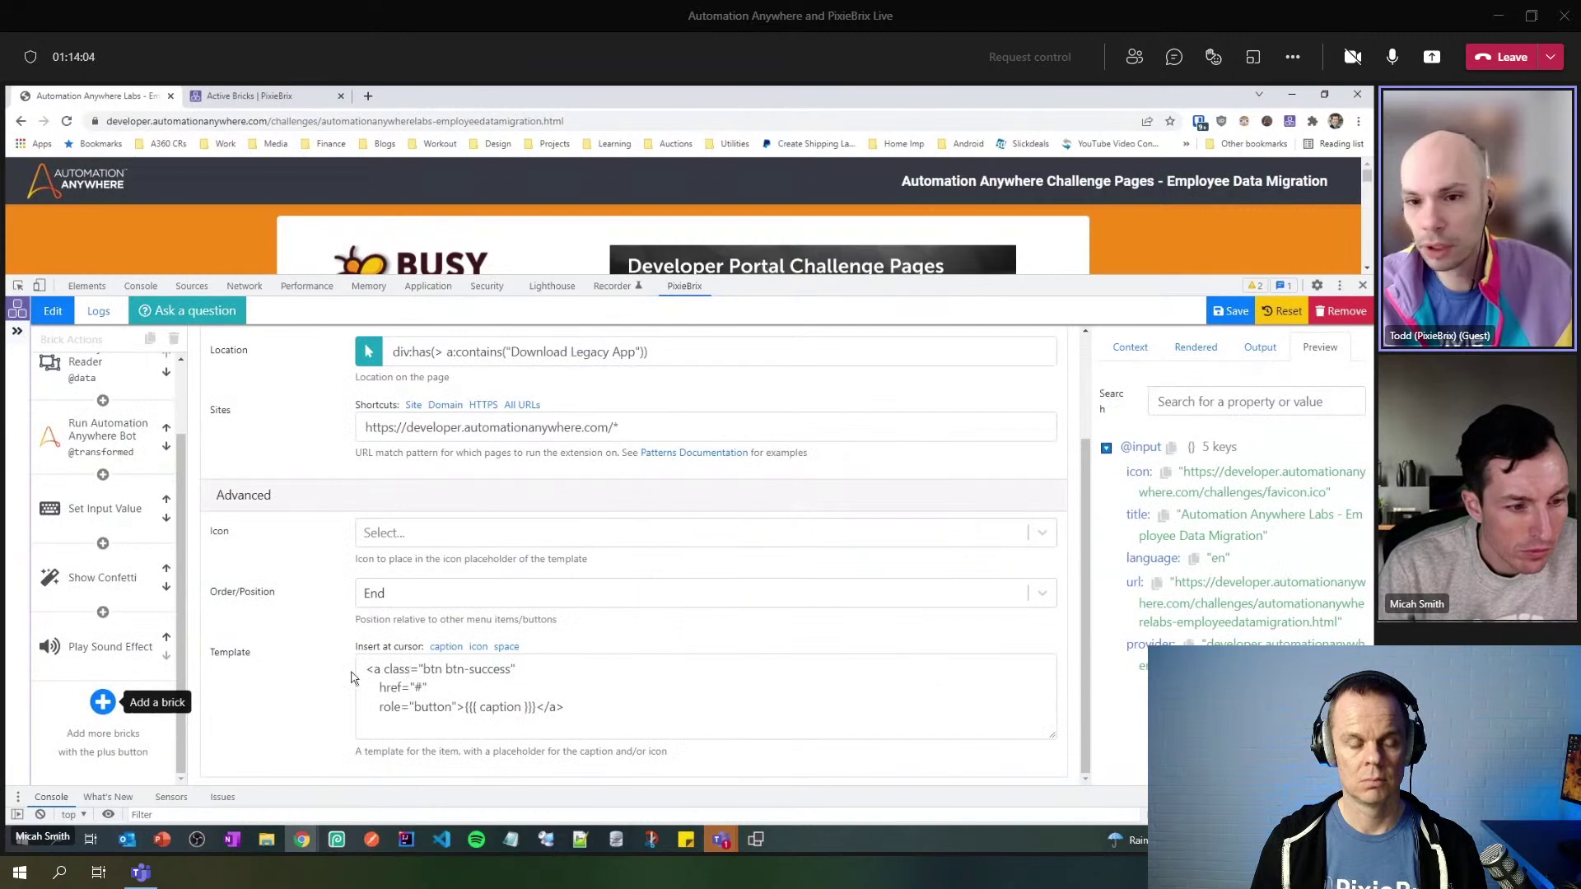
pyautogui.moveTo(181, 500); pyautogui.dragTo(187, 421)
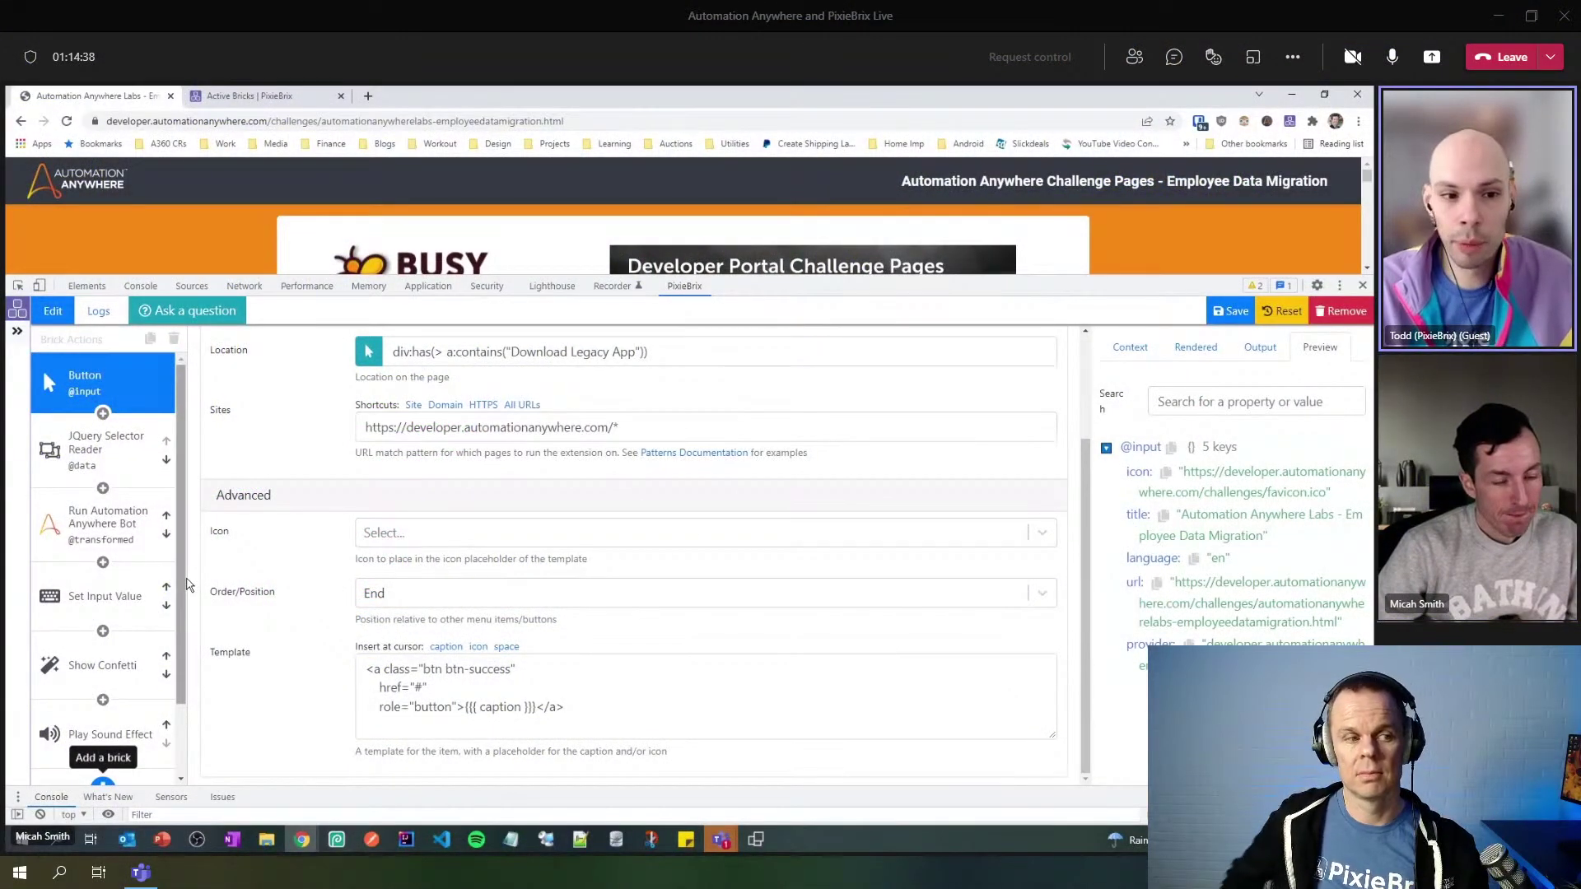
# - Select the Show Confetti brick to view its true condition and Current Tab (self) target
pyautogui.scroll(-2, 189, 677)
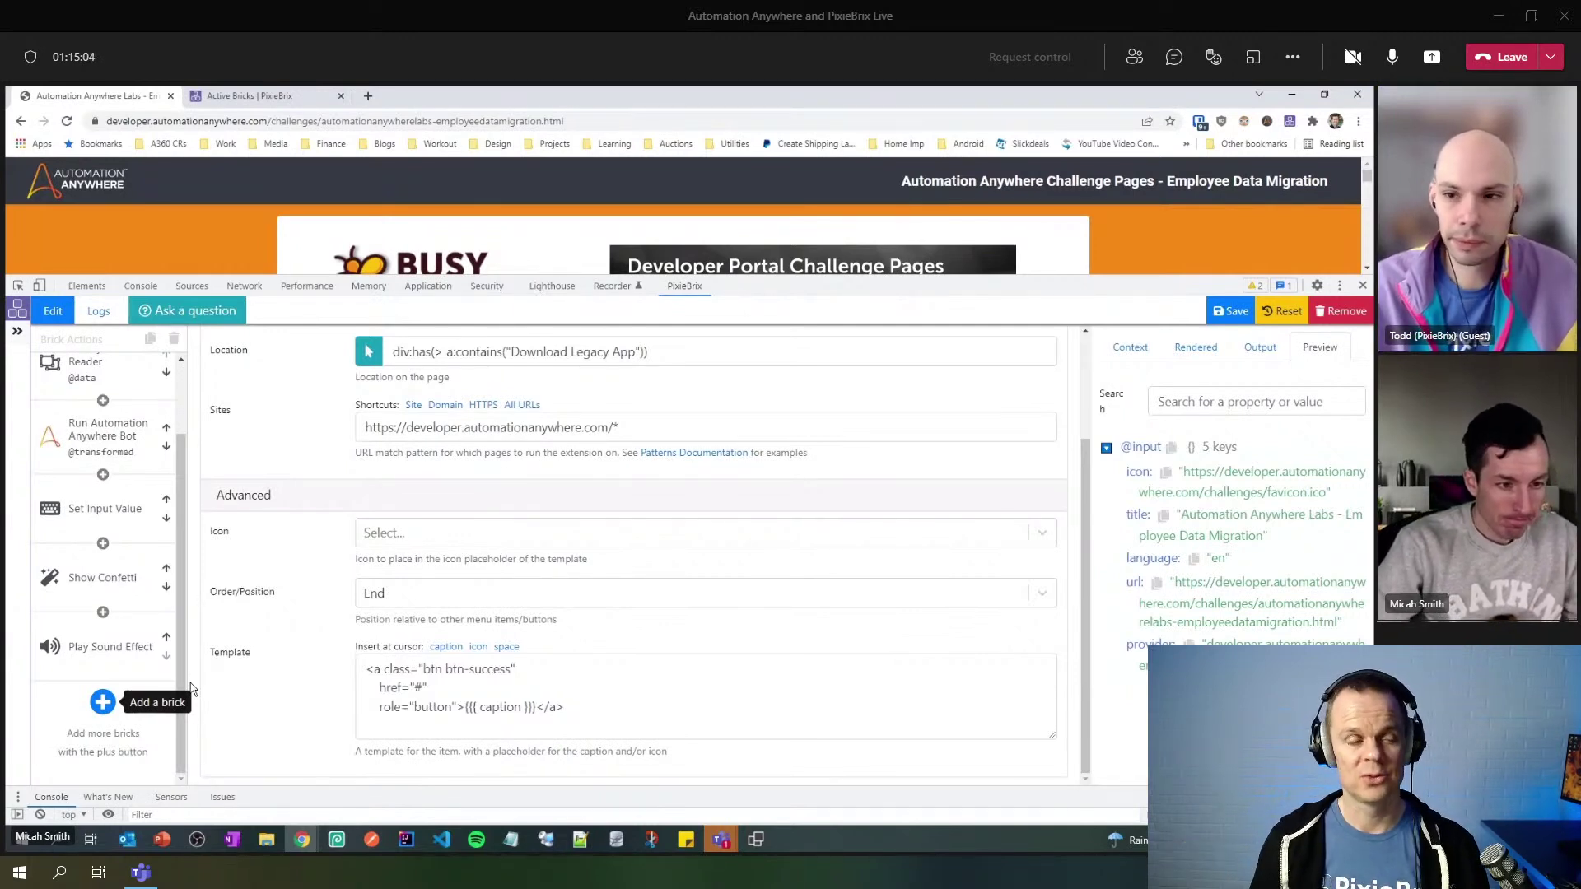
pyautogui.scroll(2, 174, 495)
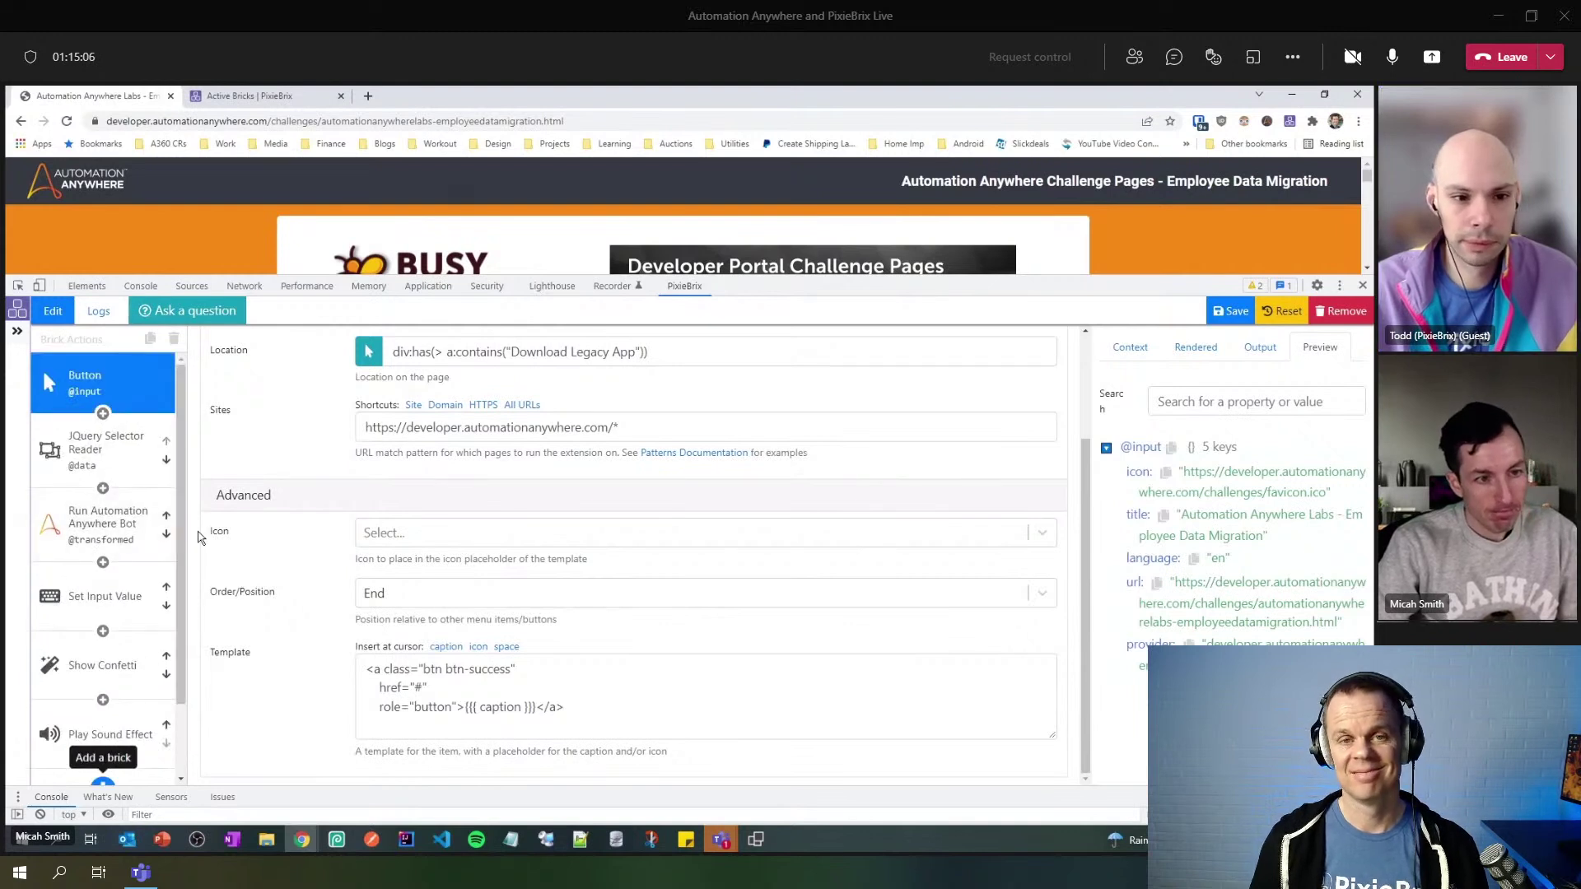
pyautogui.scroll(-2, 173, 634)
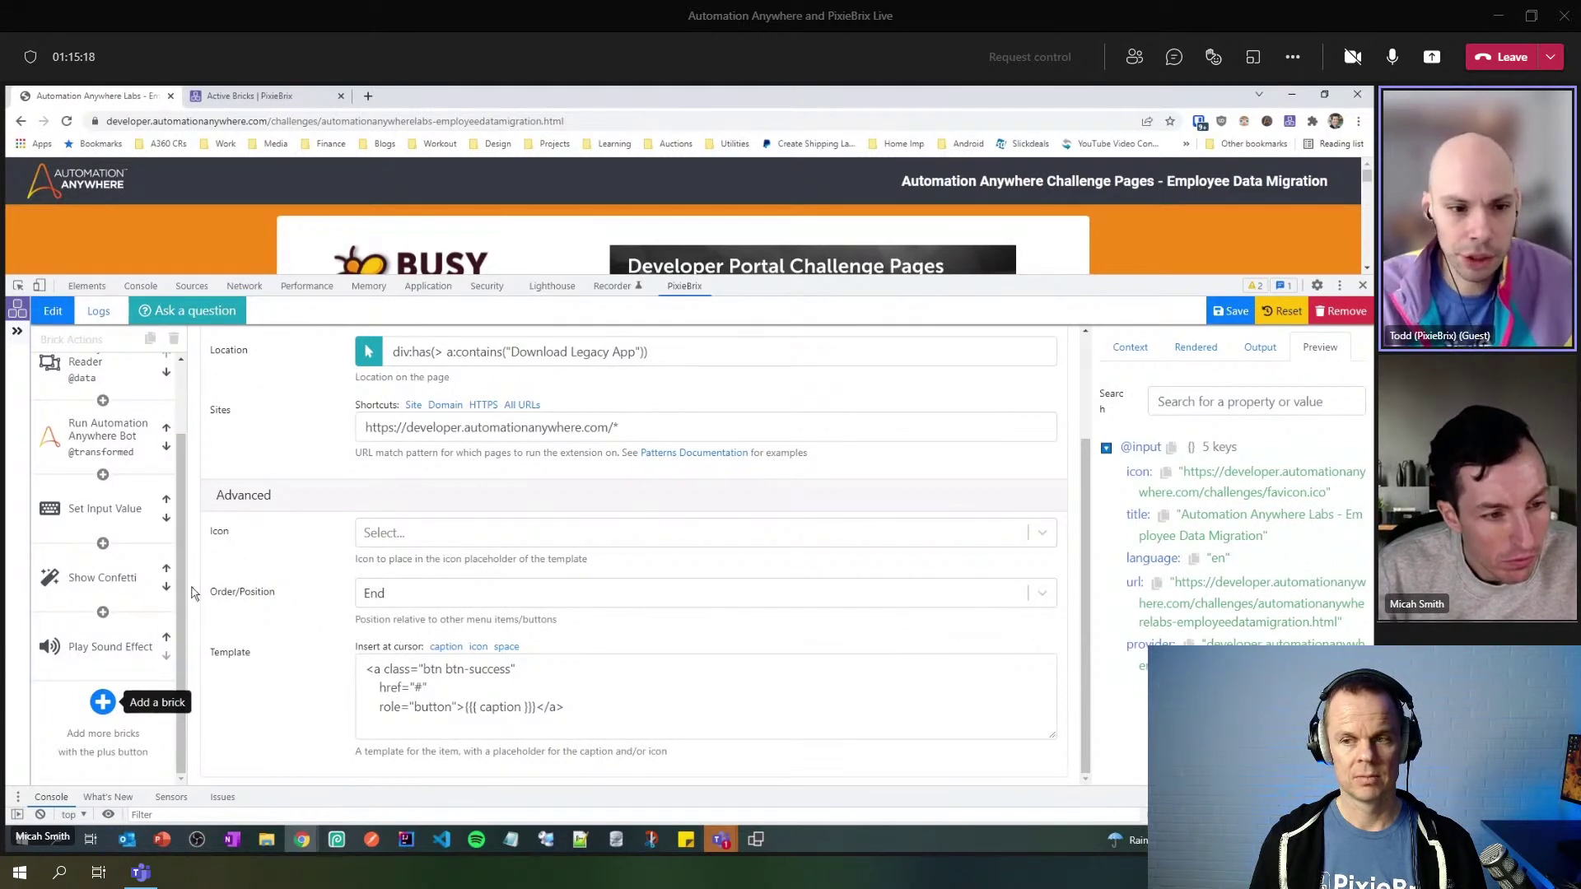
pyautogui.click(119, 581)
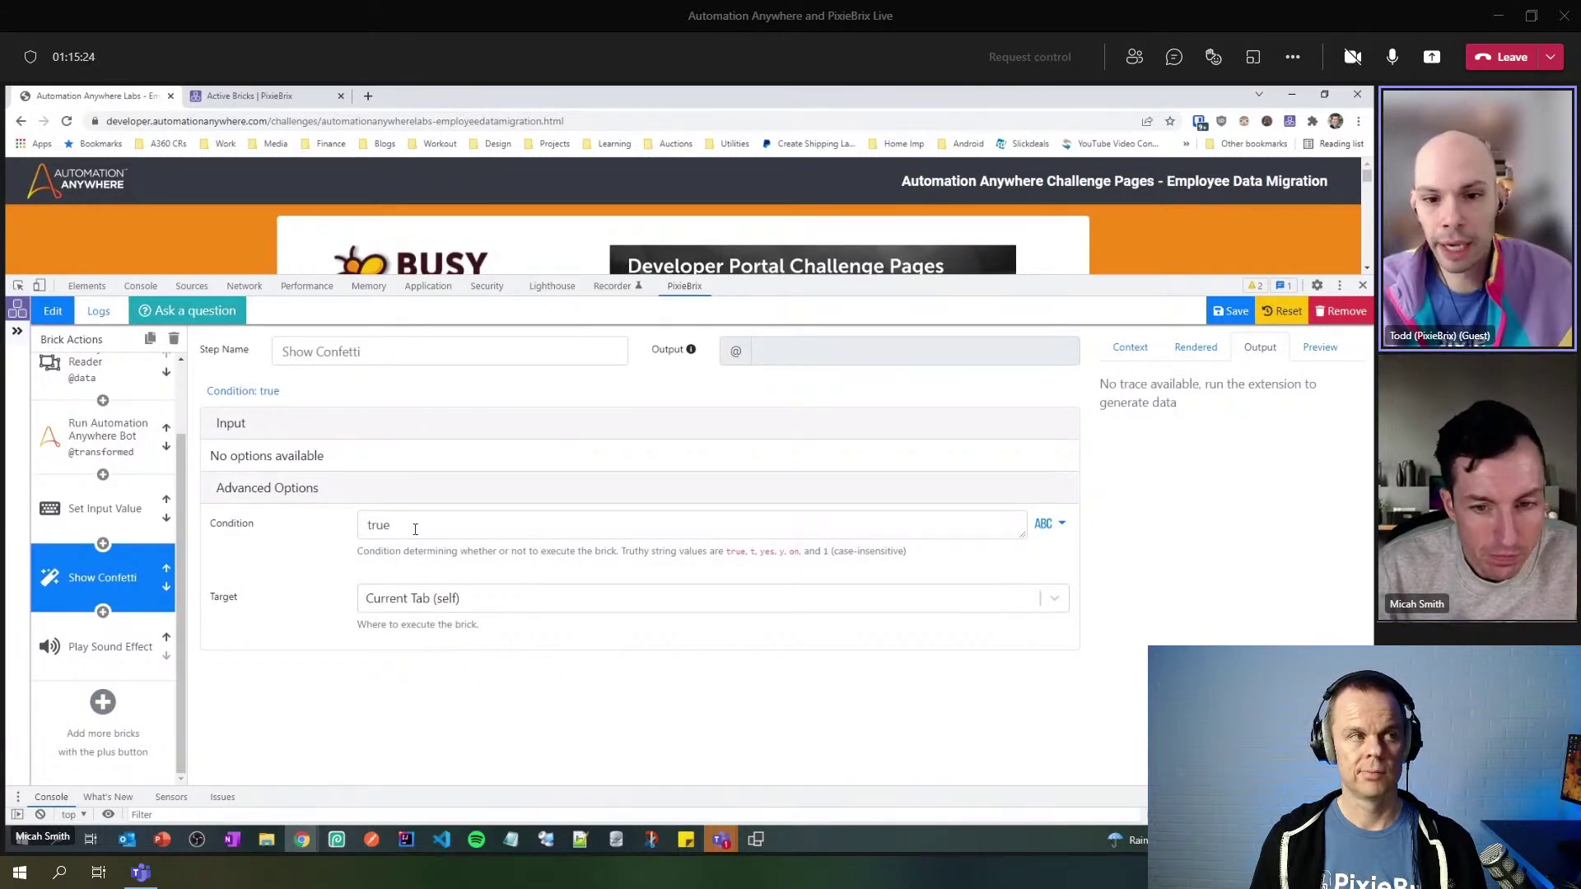
pyautogui.click(89, 505)
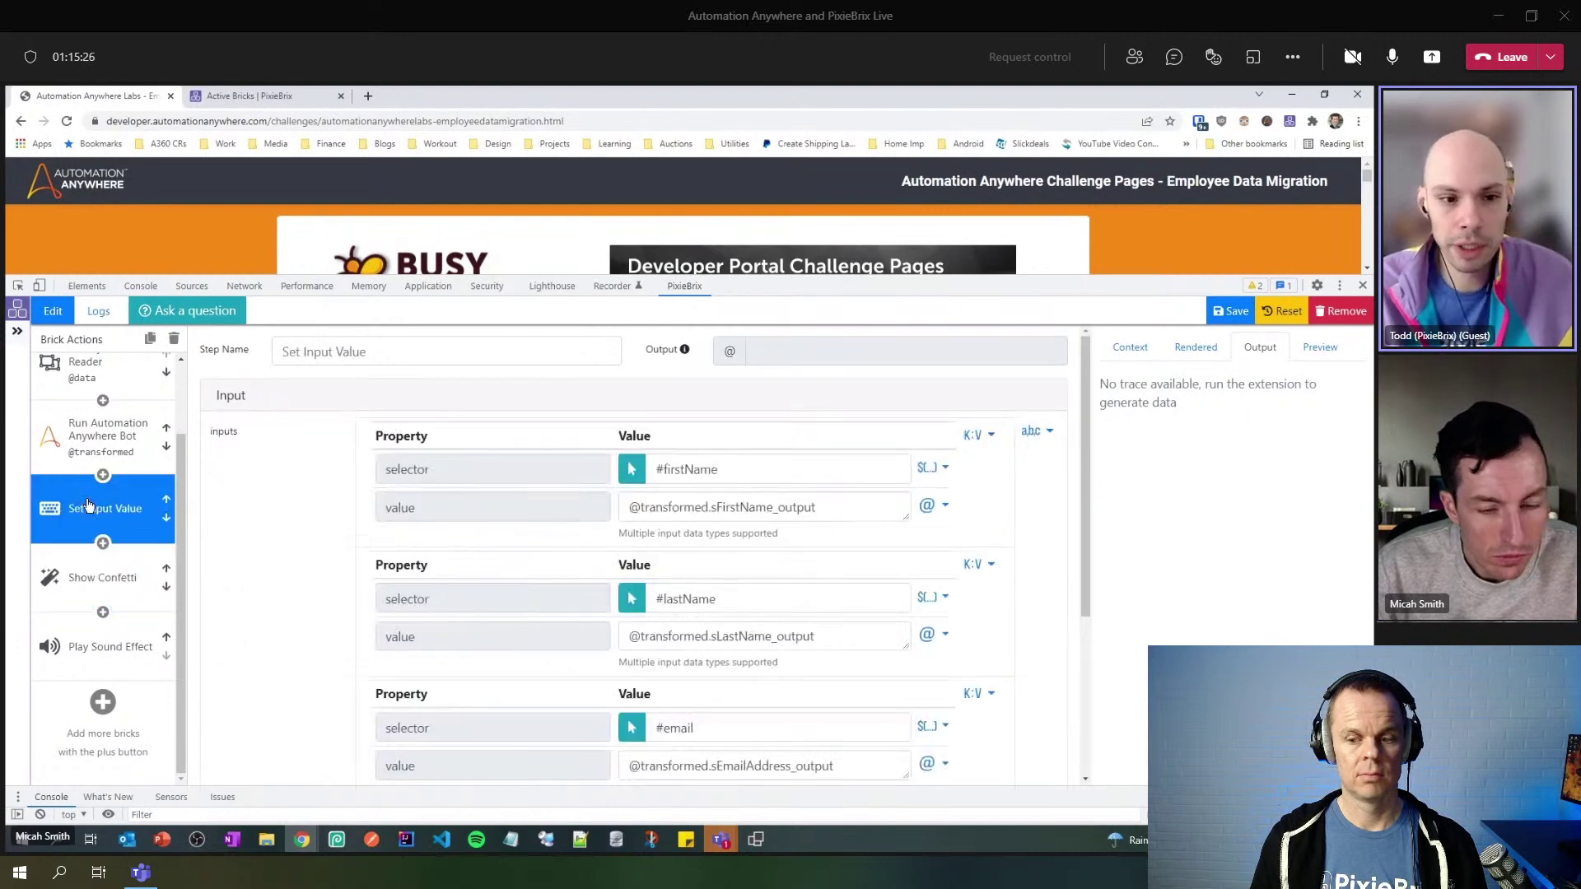
pyautogui.scroll(-3, 261, 560)
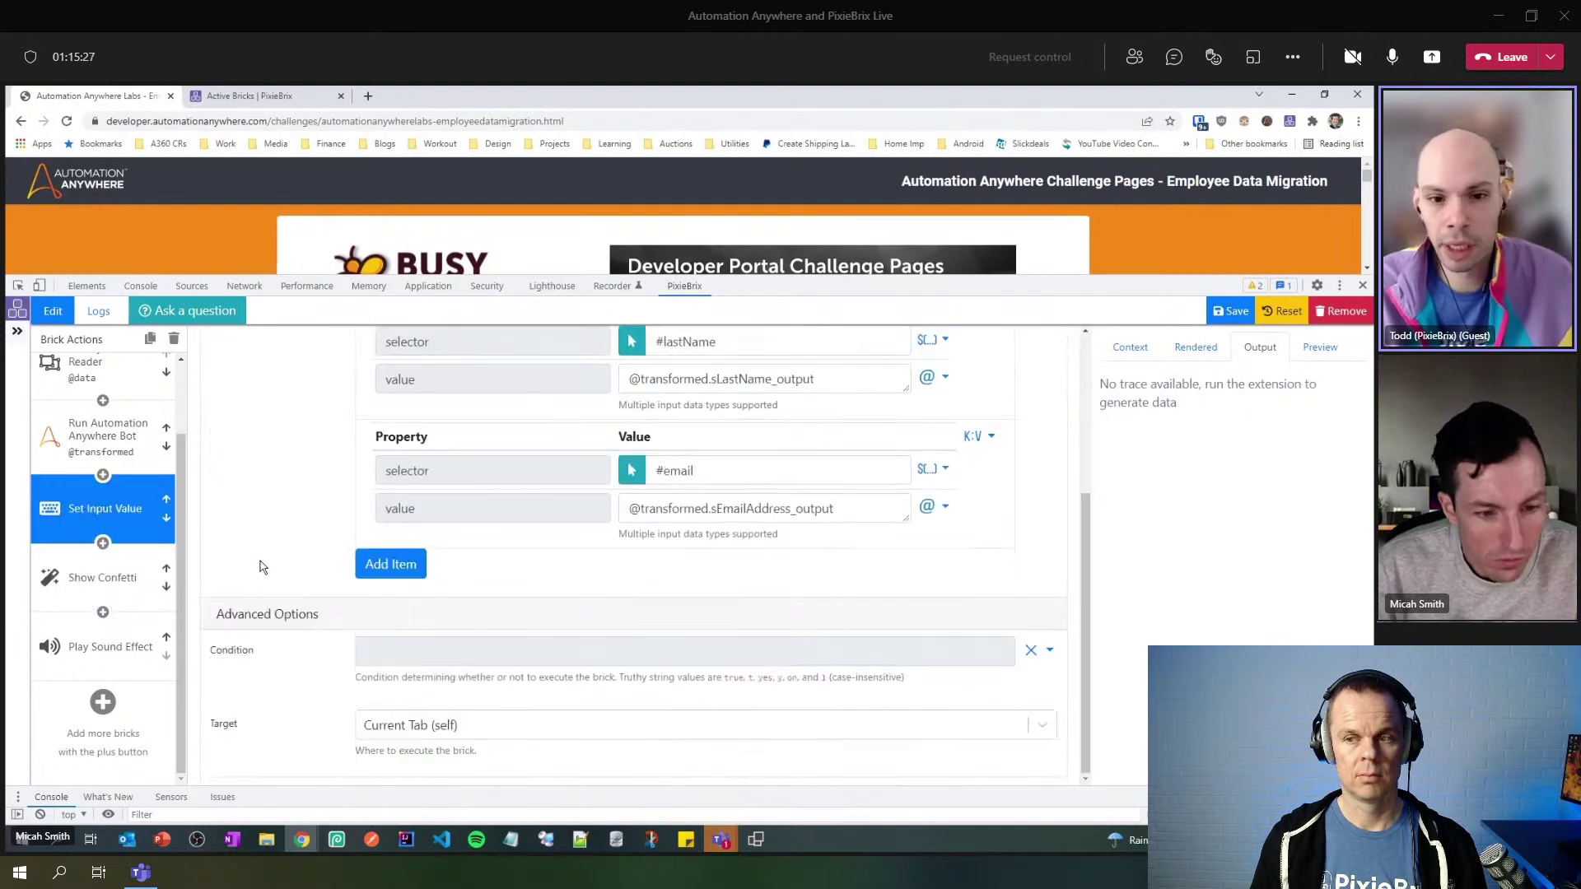
pyautogui.click(449, 654)
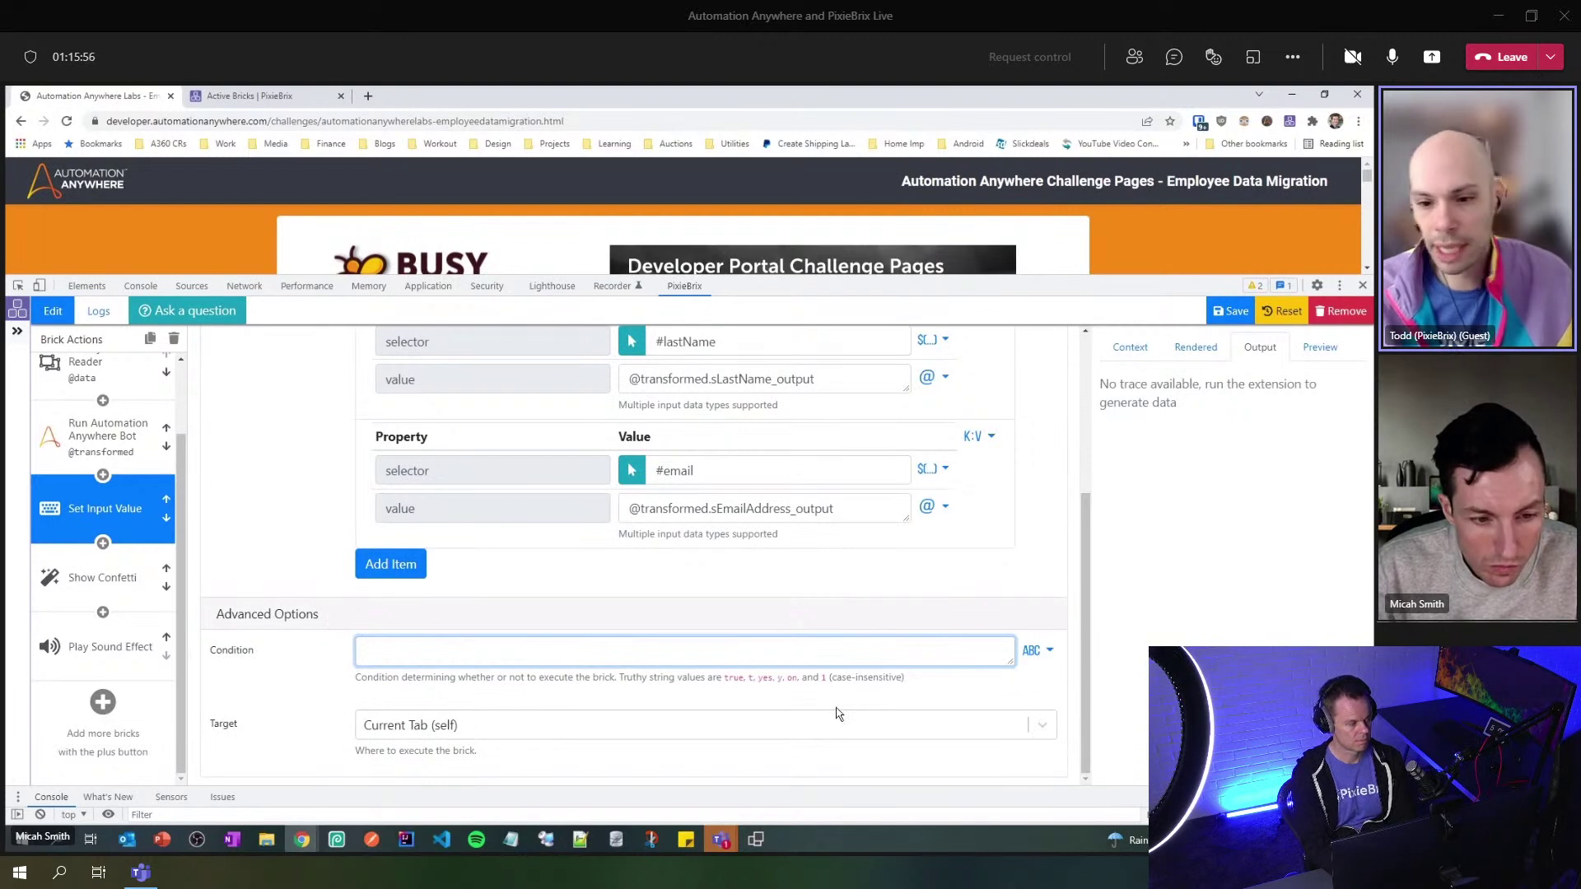
# - Check Set Input Value's Target options, keep Current Tab (self), and shorten the editor panel
pyautogui.click(1049, 727)
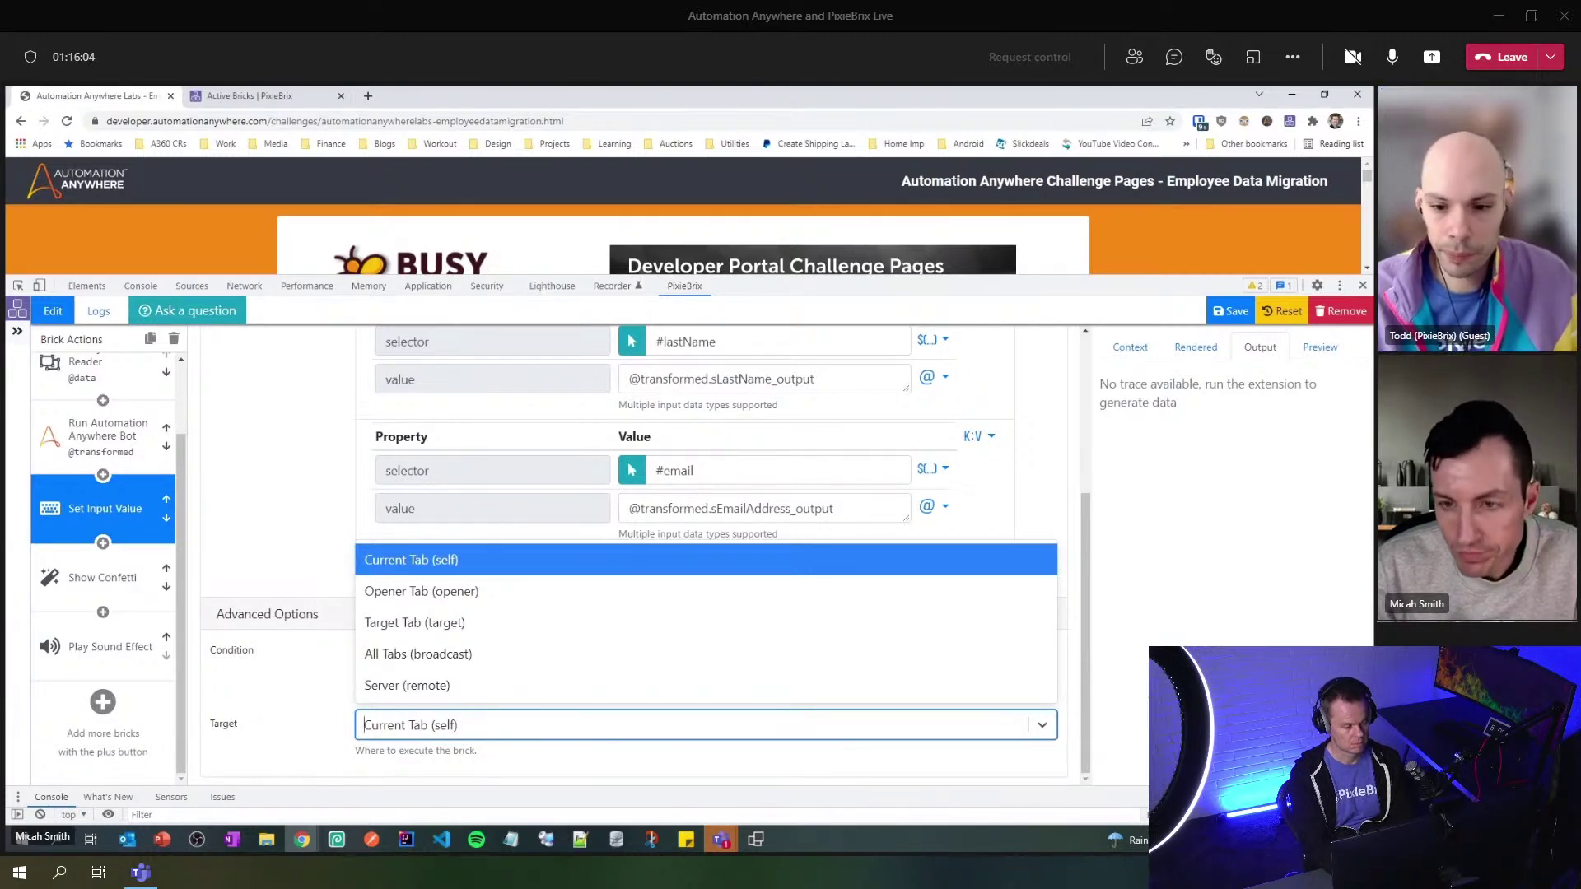
pyautogui.click(1156, 696)
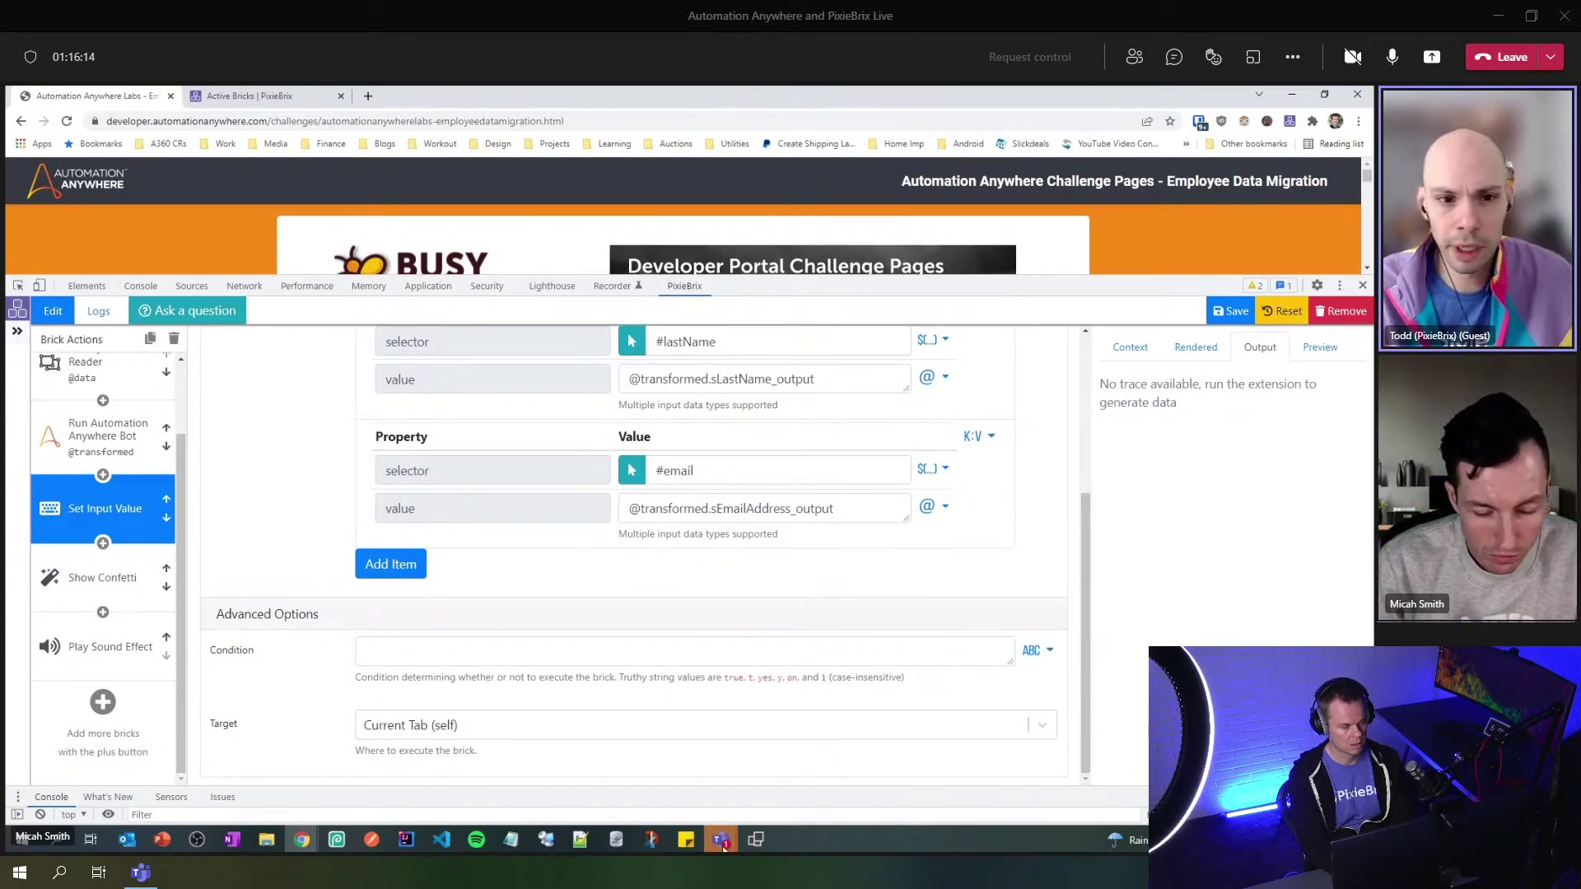
pyautogui.moveTo(721, 838)
pyautogui.moveTo(875, 737)
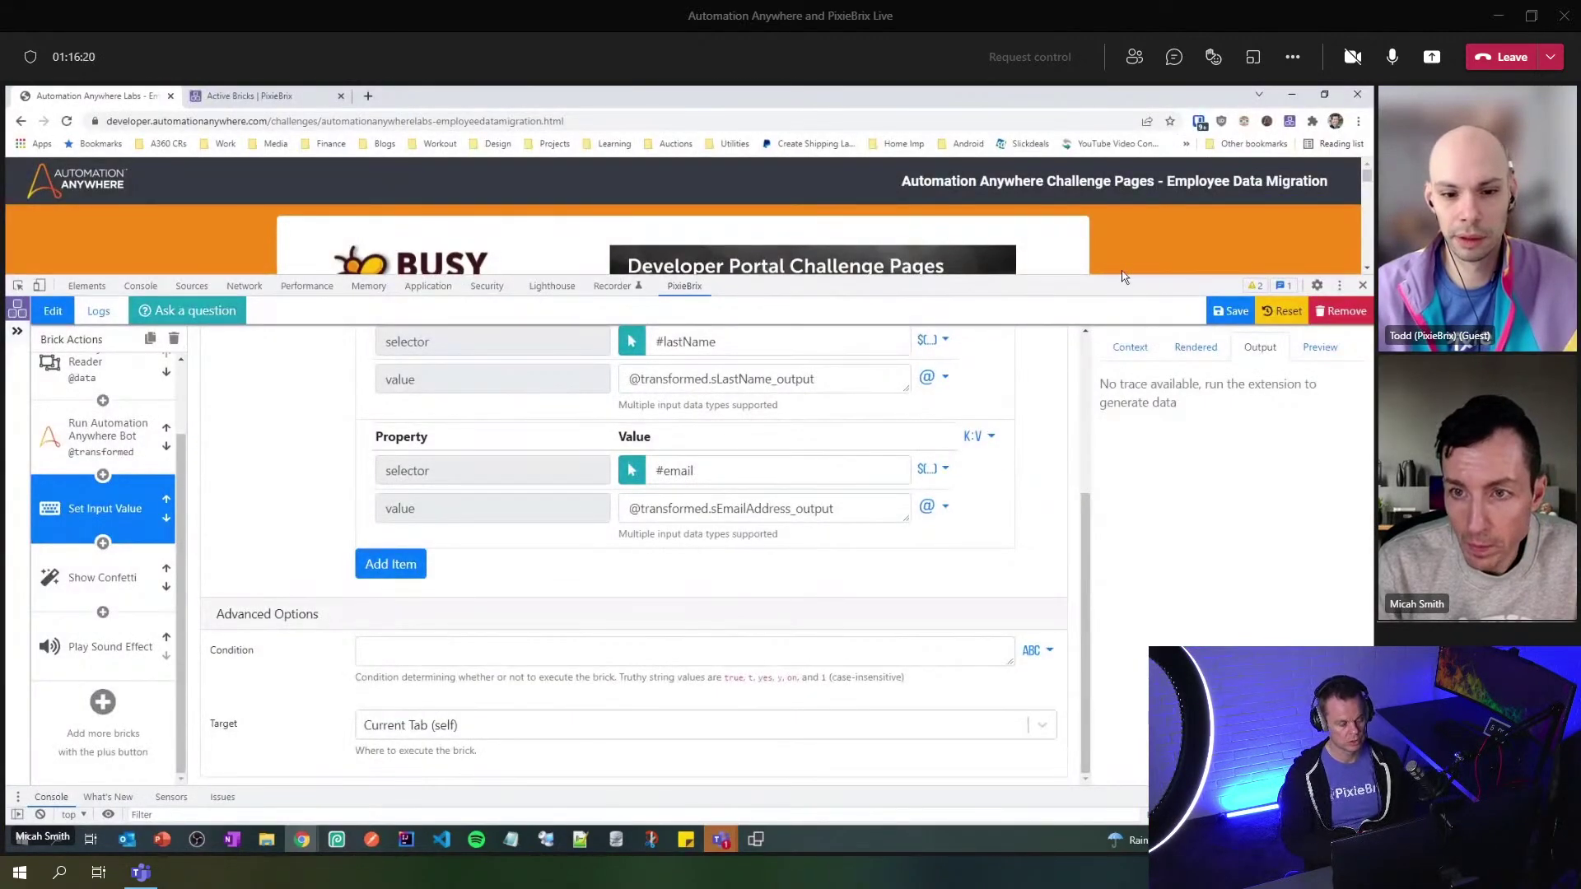
pyautogui.moveTo(1118, 282); pyautogui.dragTo(1124, 369)
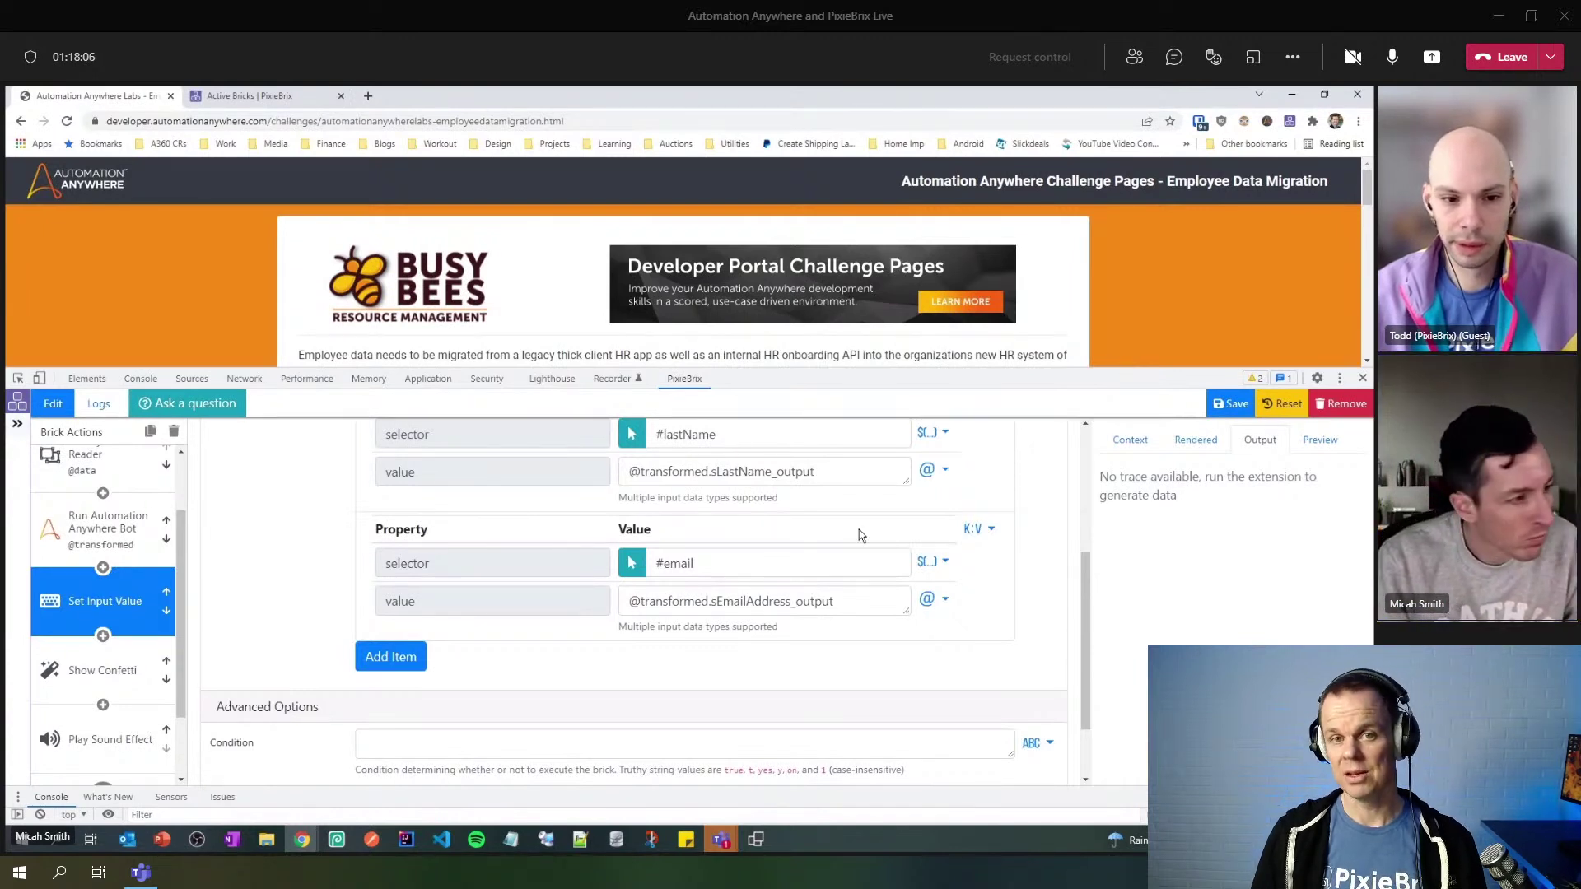
pyautogui.click(721, 839)
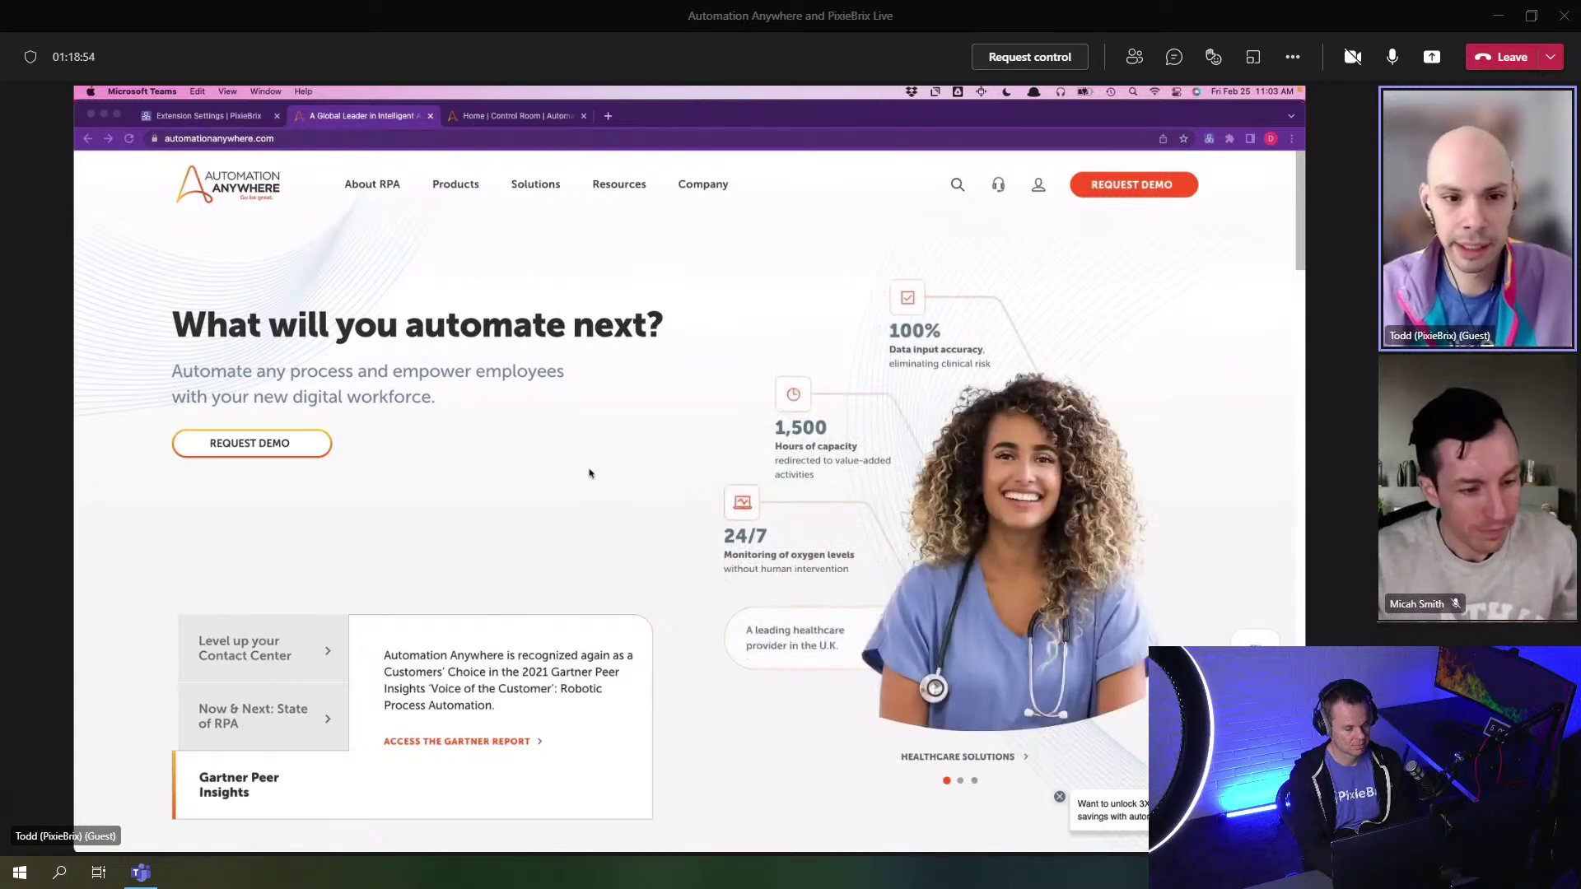
# - Show the Quick Bar's built-in commands, such as Open Marketplace, on automationanywhere.com, then close it
pyautogui.press('super+m')
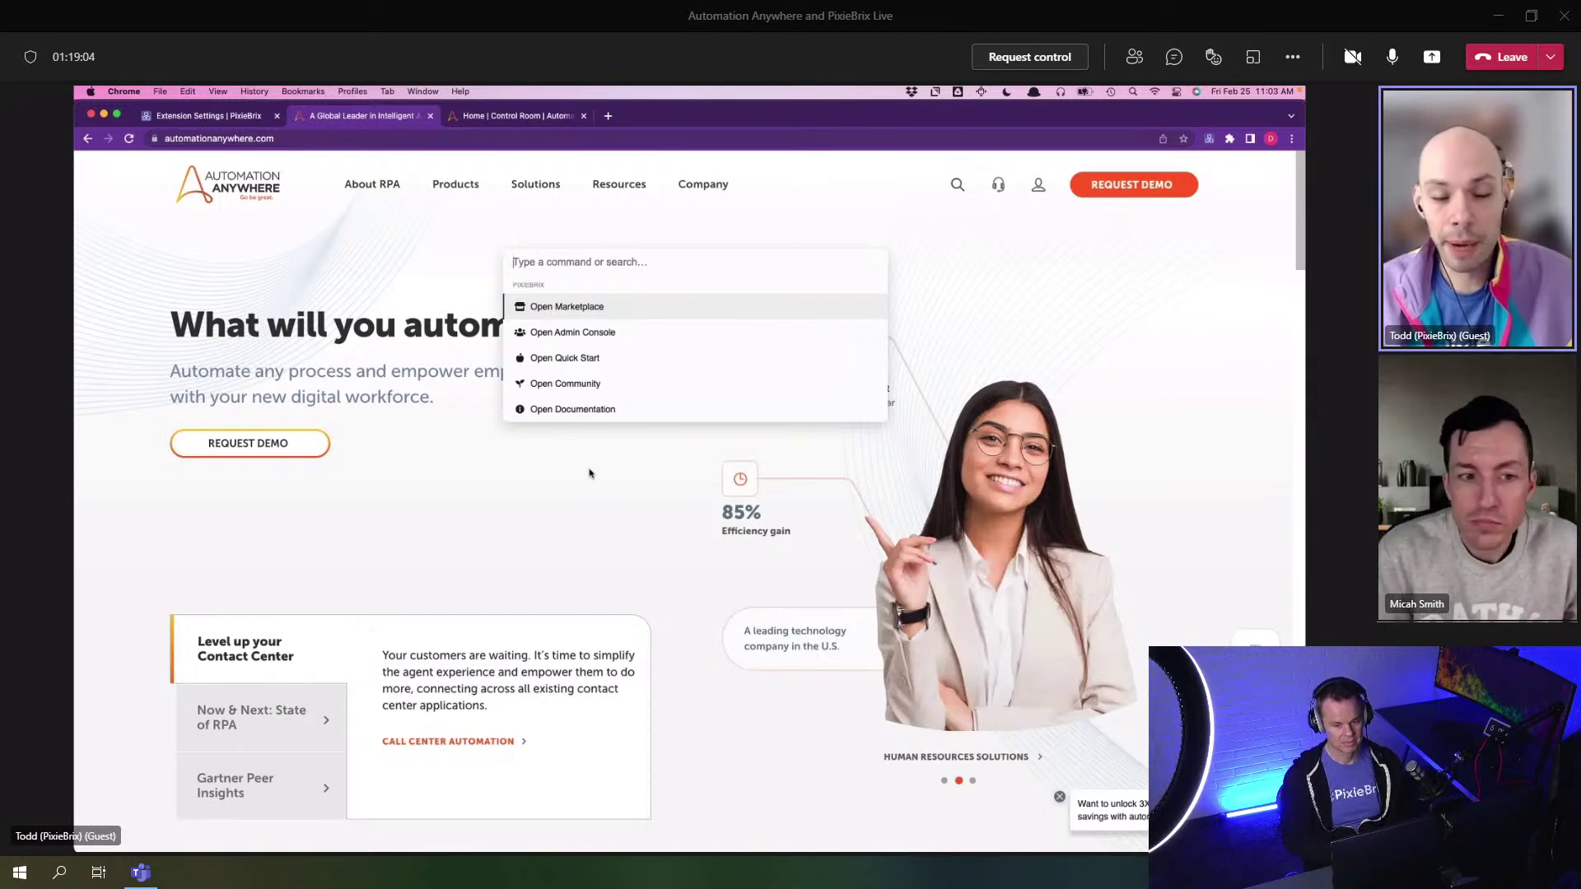
pyautogui.press('Escape')
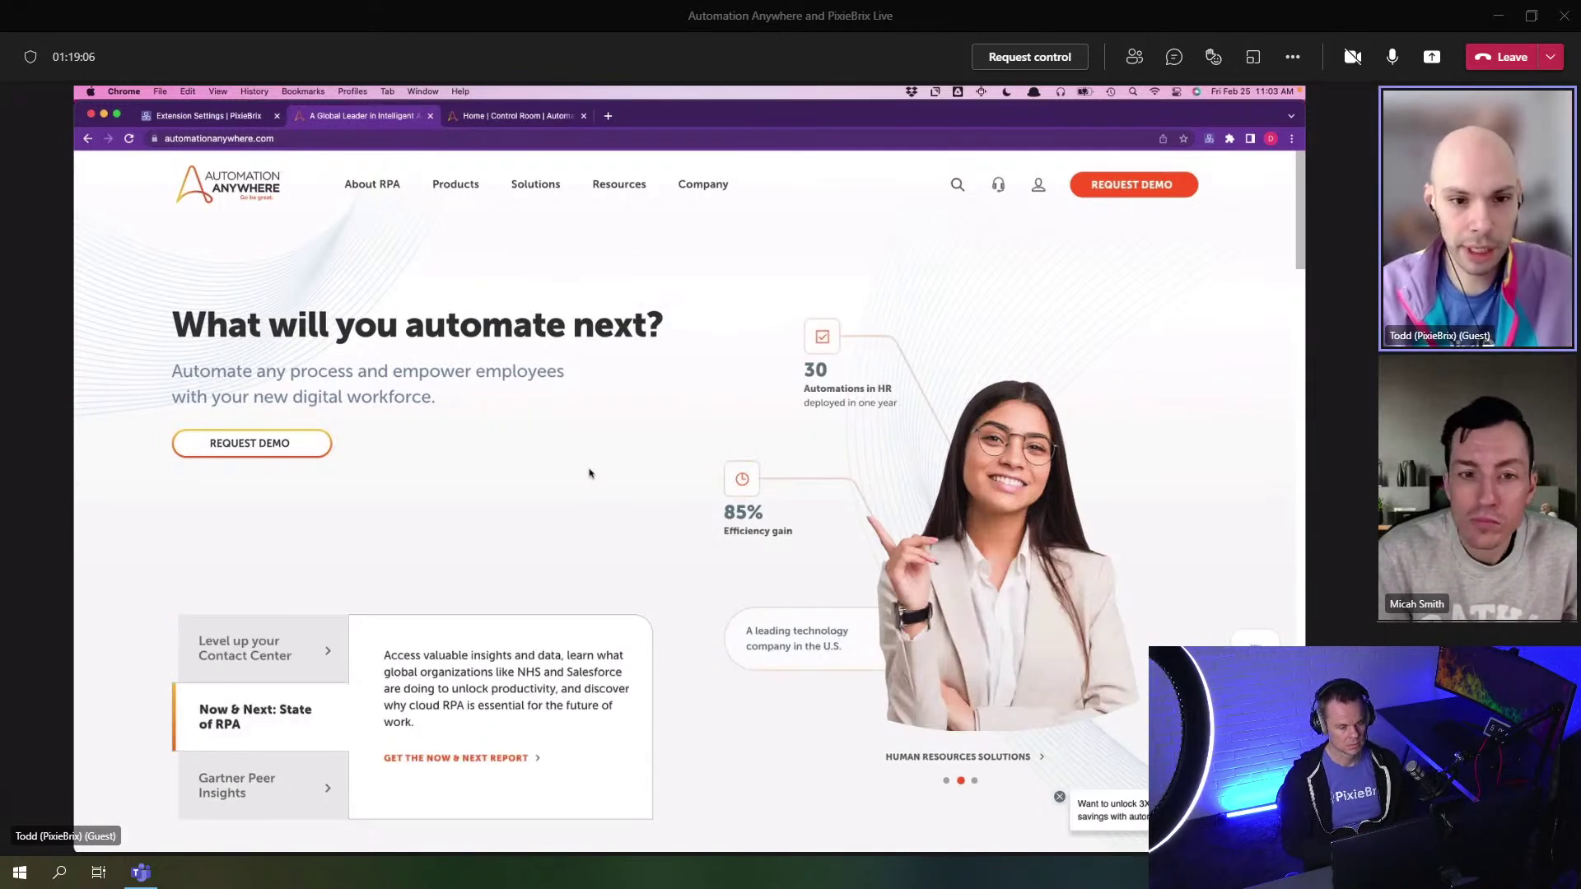
pyautogui.press('super+m')
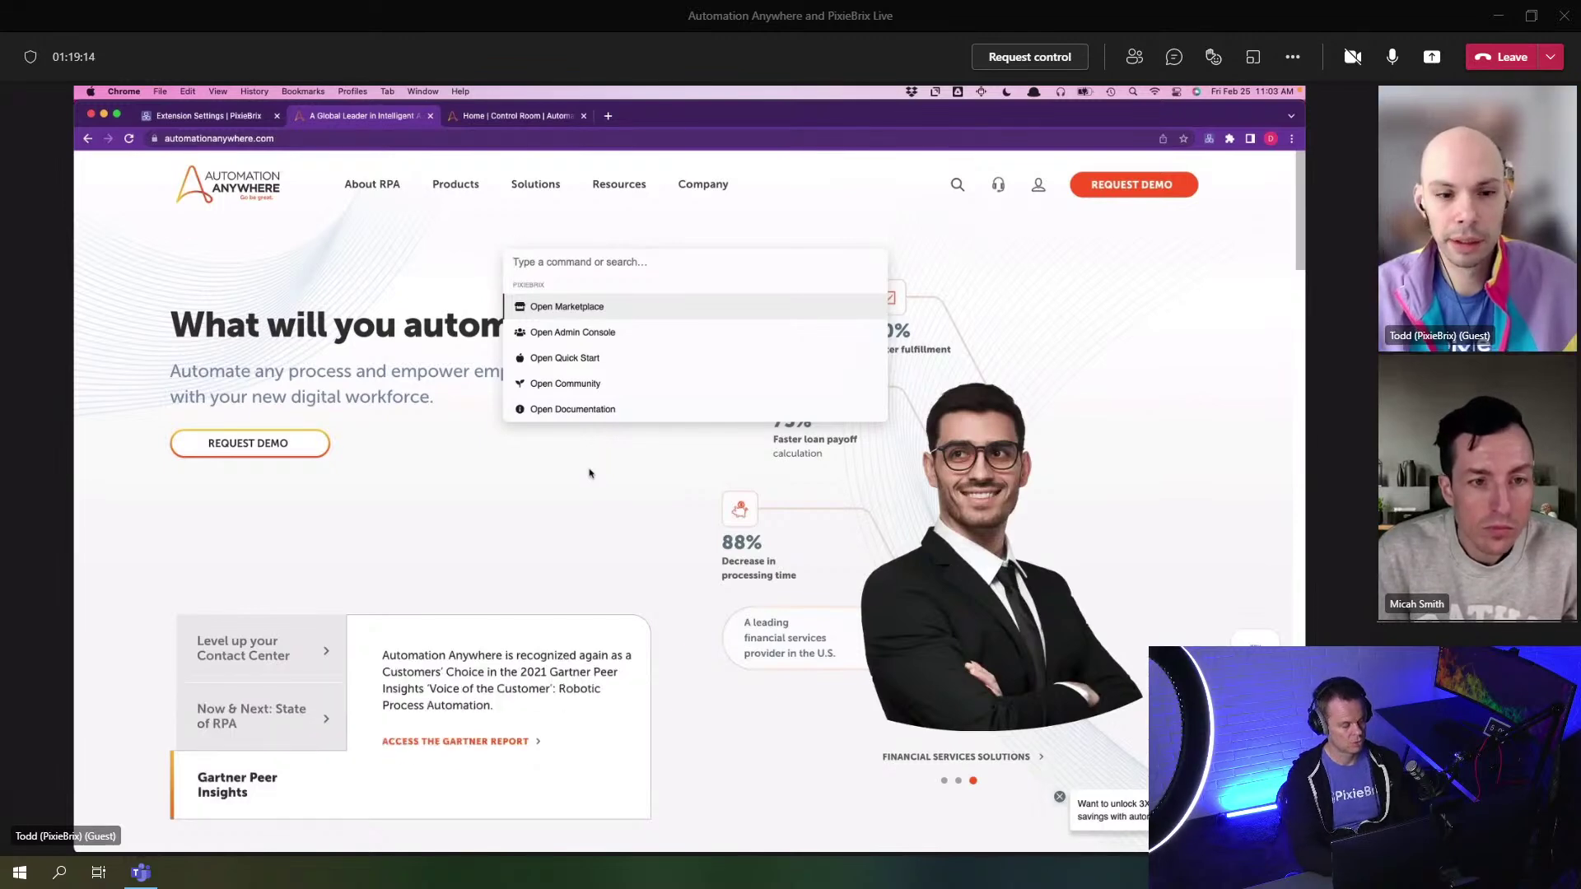
pyautogui.press('Escape')
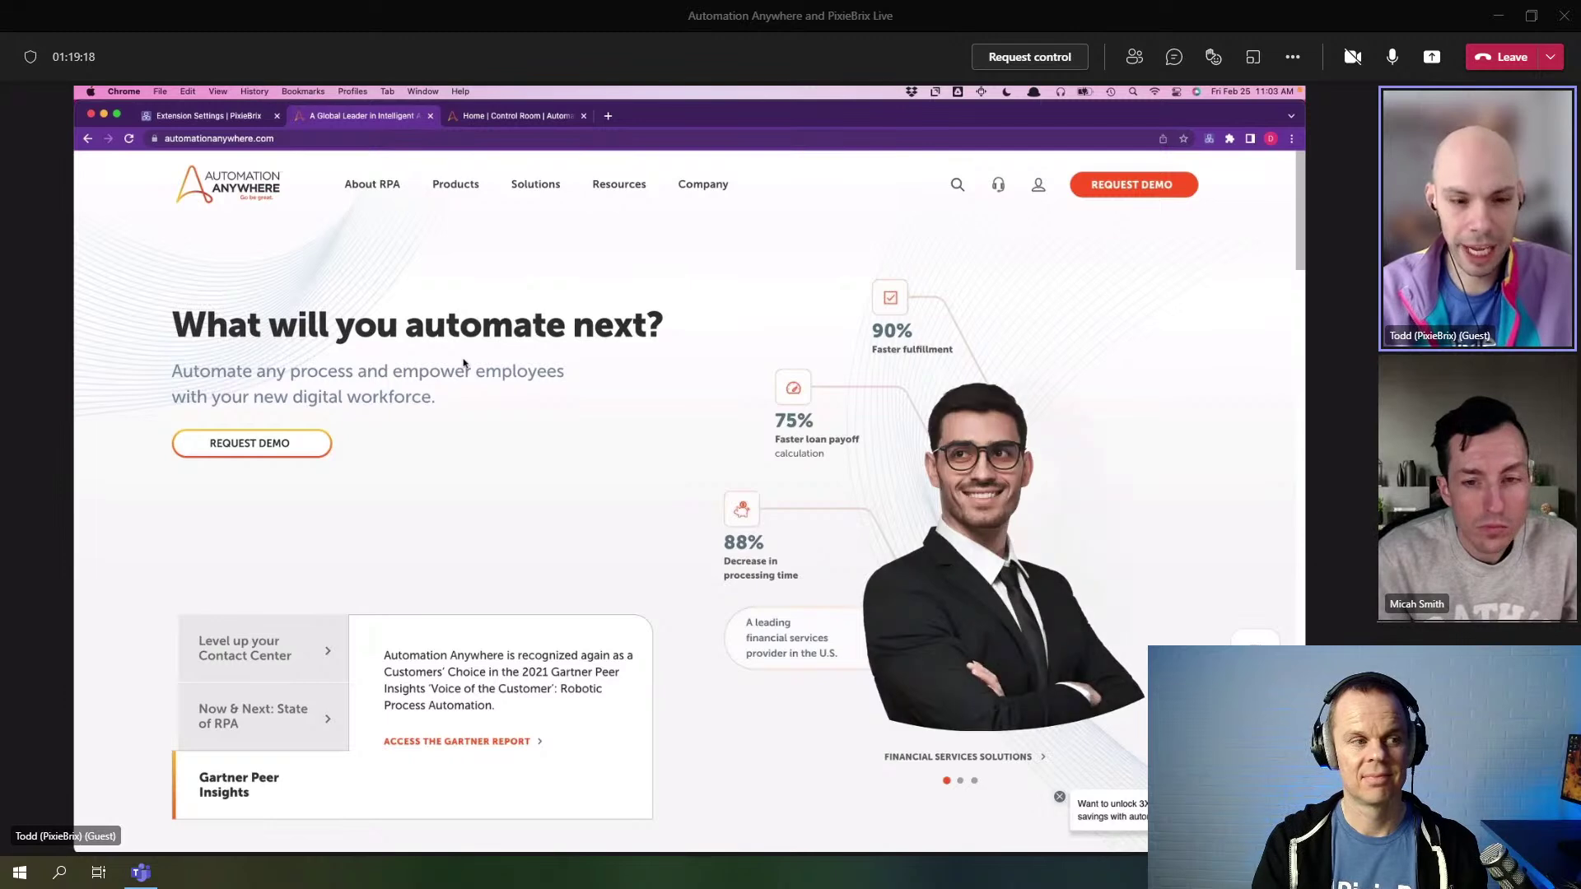
# - In the PixieBrix page editor, start a brand-new Quick Bar extension
pyautogui.press('super+m')
pyautogui.press('Escape')
pyautogui.press('super+alt+i')
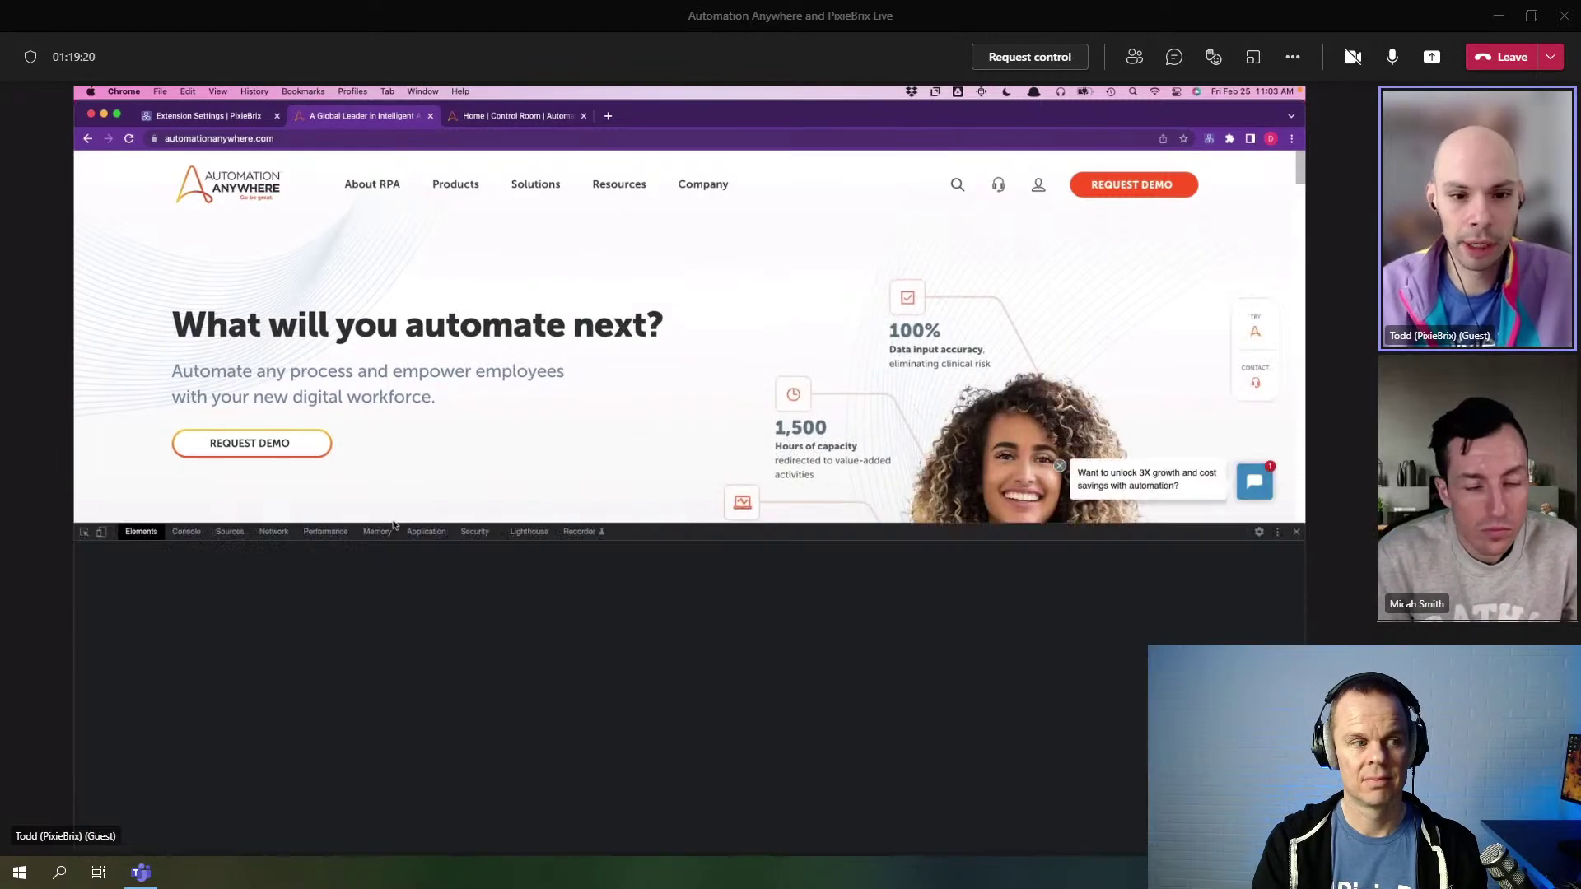
pyautogui.click(639, 531)
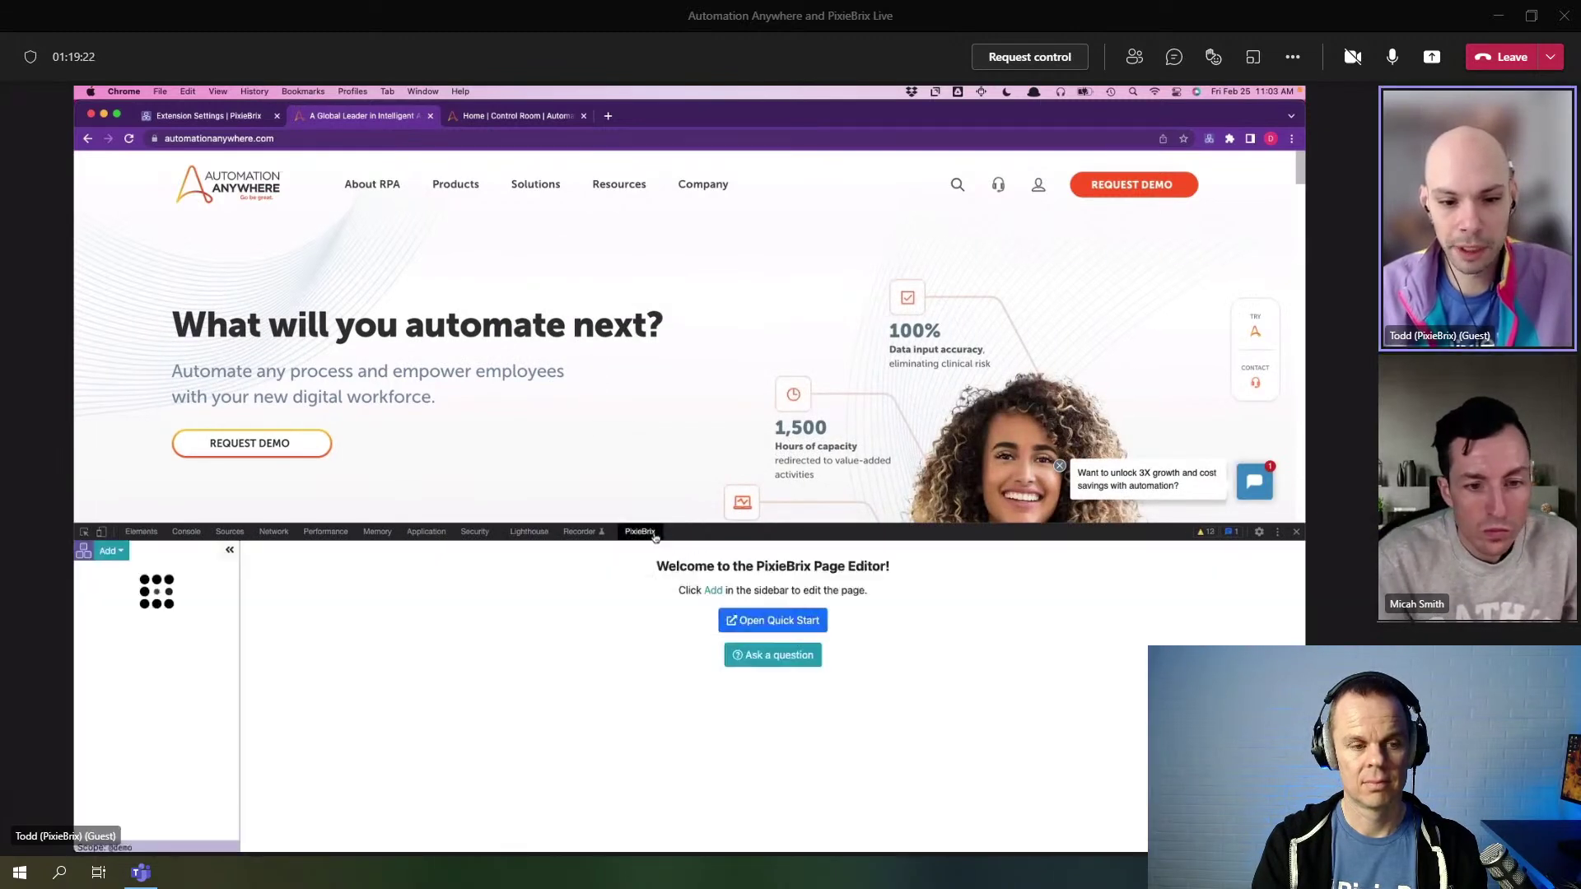
pyautogui.click(110, 550)
pyautogui.click(125, 617)
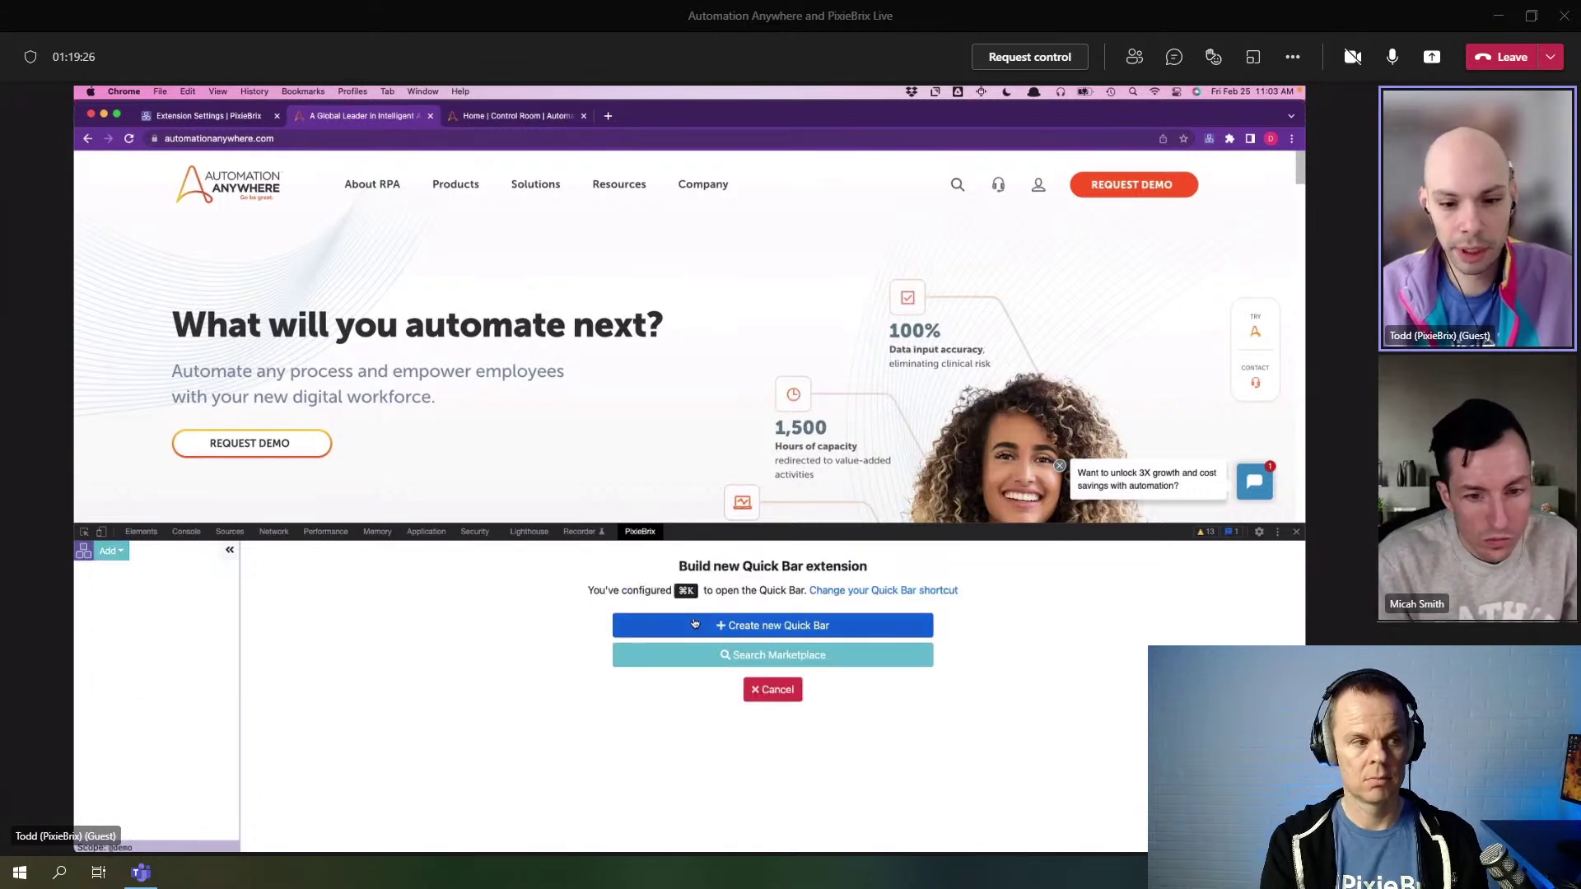
pyautogui.click(644, 626)
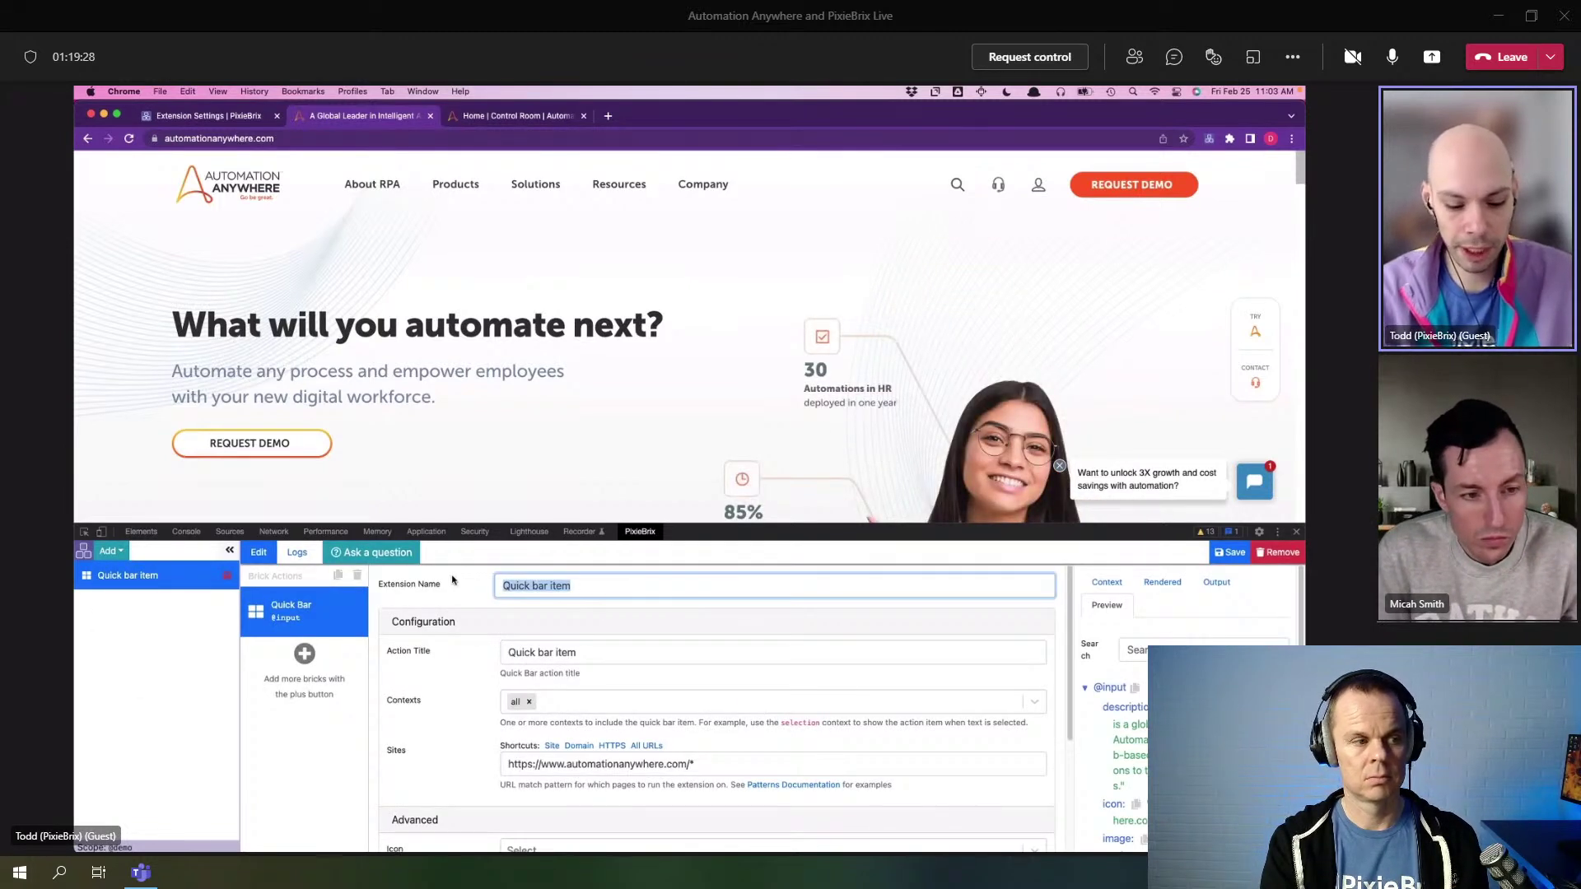
# - Name it 'Request Software' with action title 'Request Software', available on all URLs
pyautogui.write('Requesrt')
pyautogui.press('BackSpace')
pyautogui.press('BackSpace')
pyautogui.write('t Software')
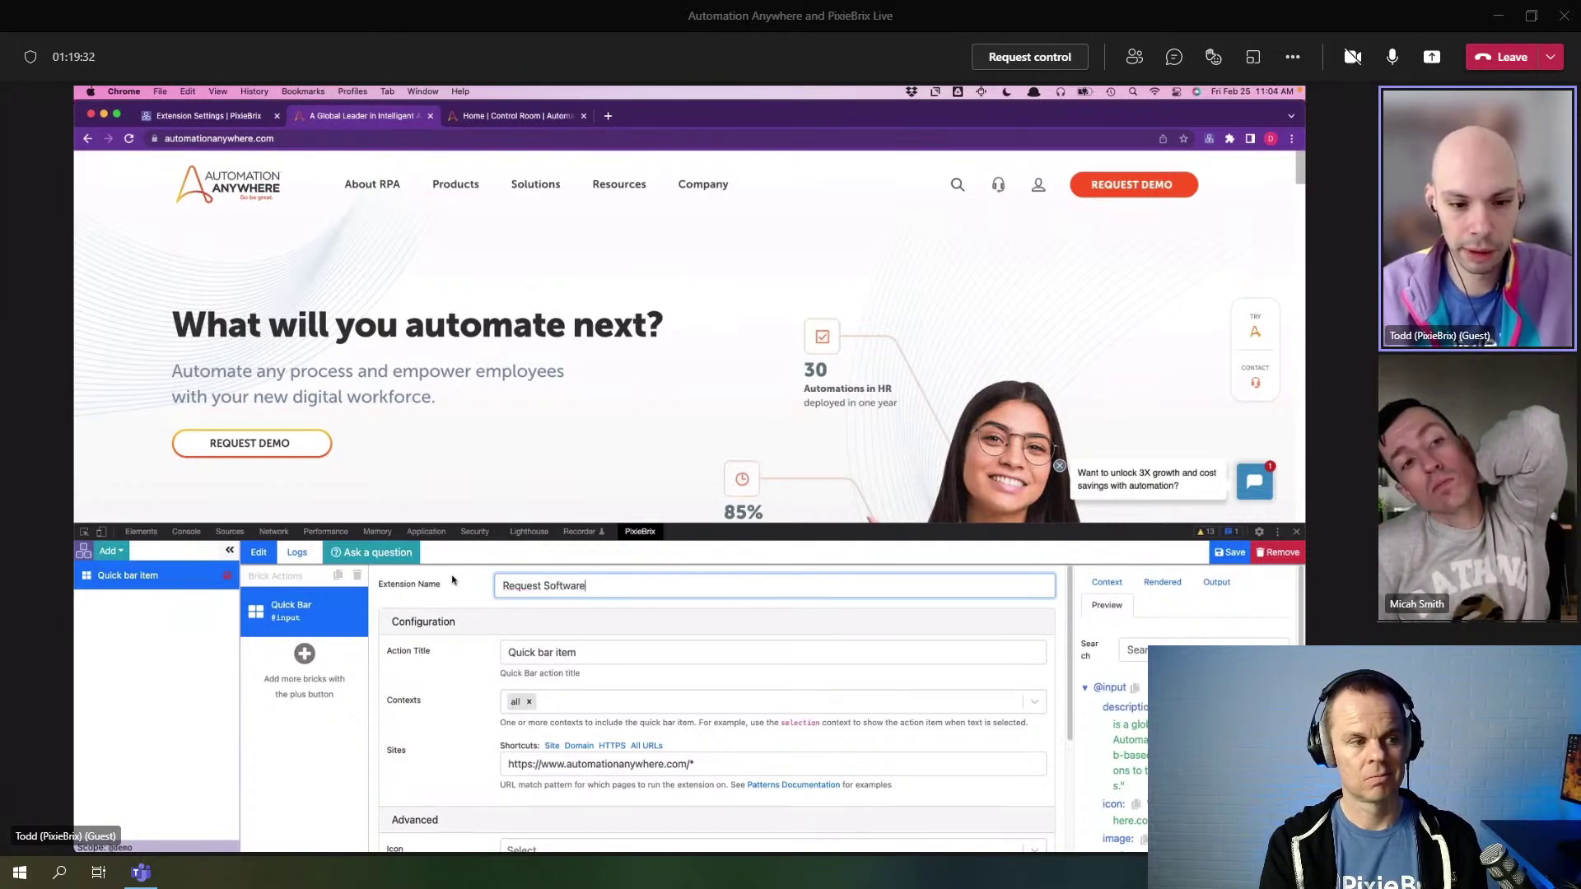
pyautogui.press('Tab')
pyautogui.write('Reu')
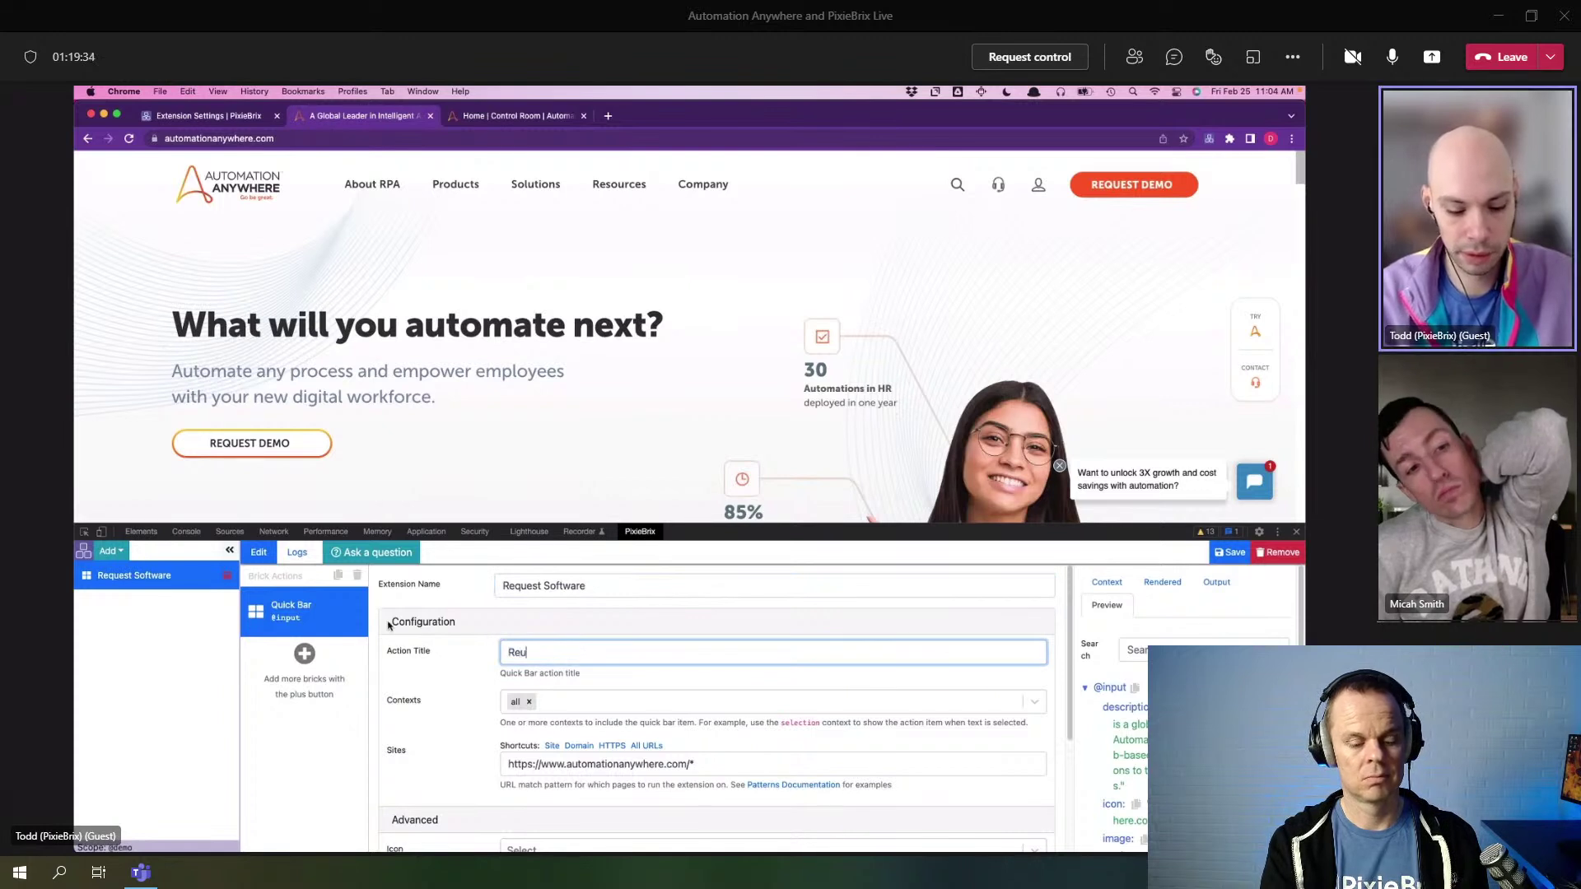
pyautogui.press('BackSpace')
pyautogui.write('quest So')
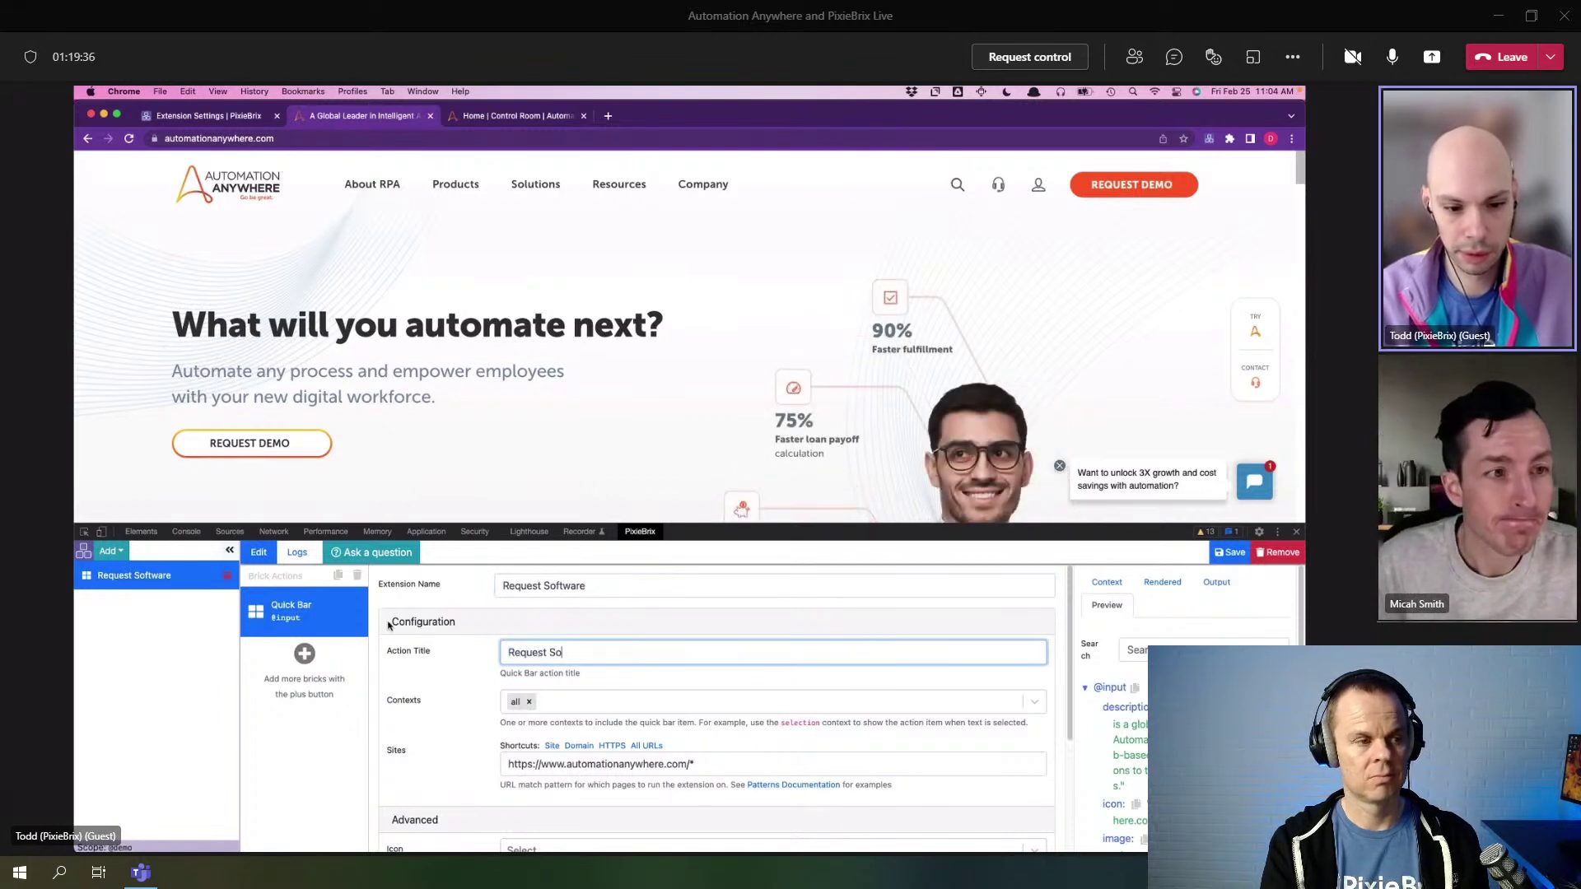
pyautogui.write('ftware')
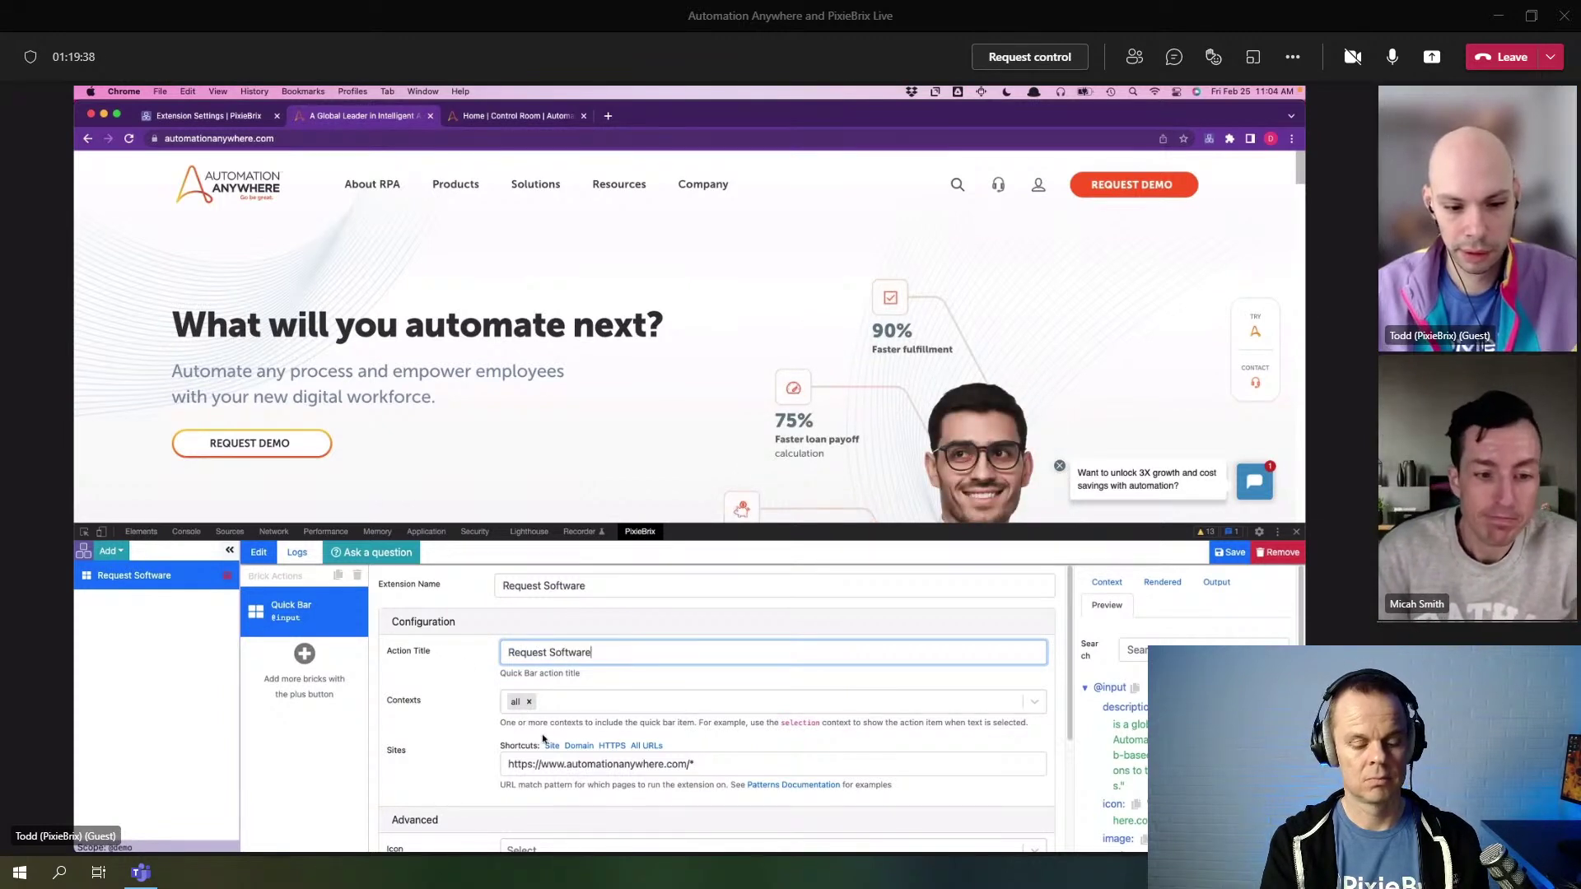
pyautogui.click(646, 745)
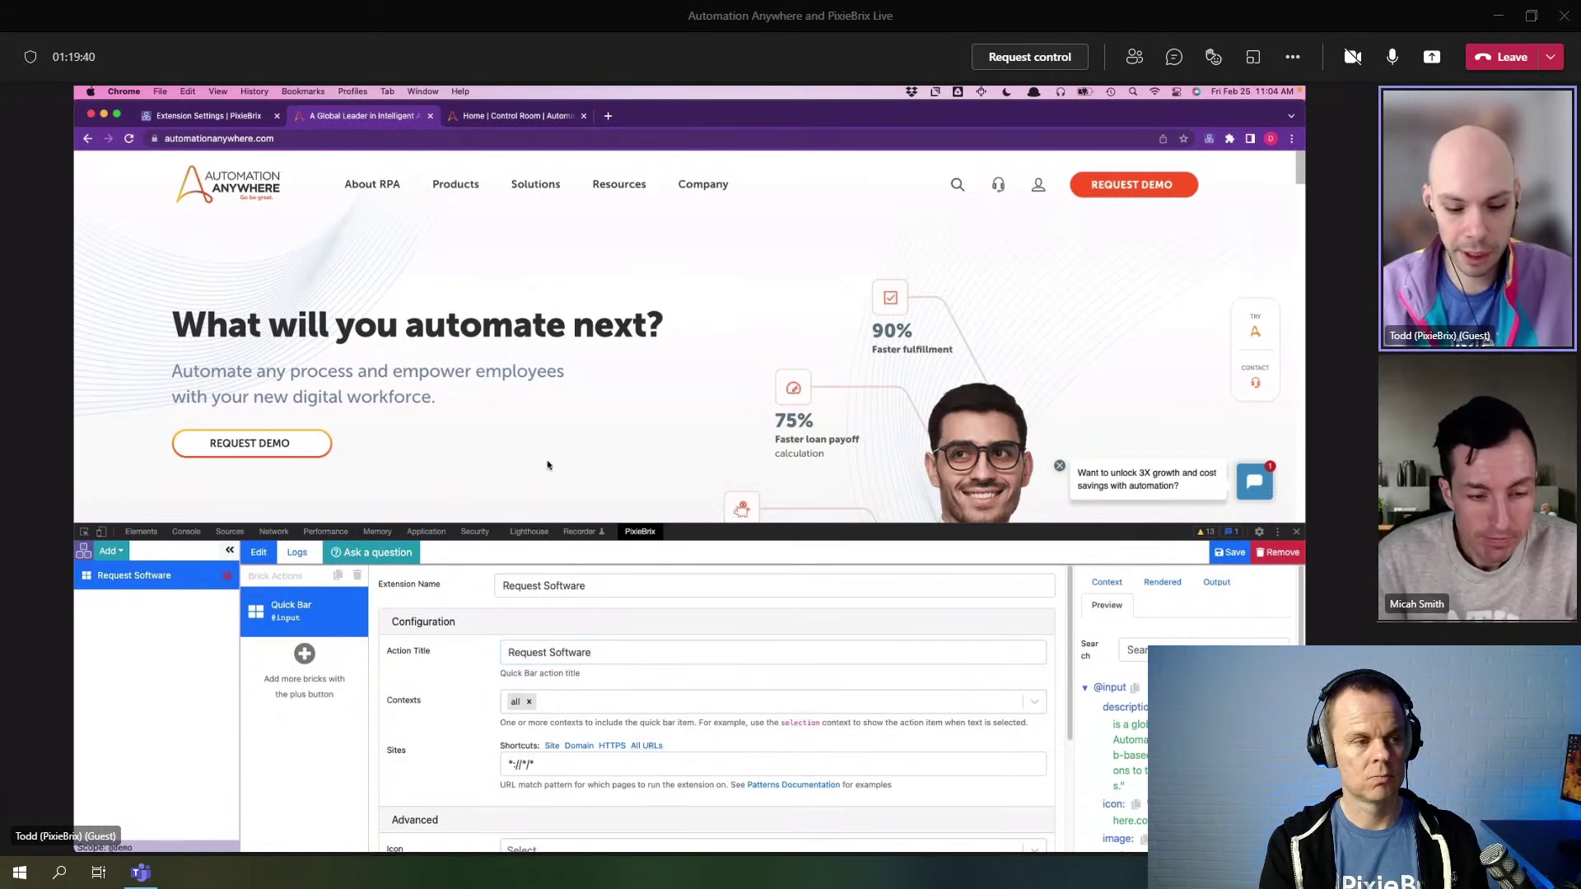
pyautogui.press('super+m')
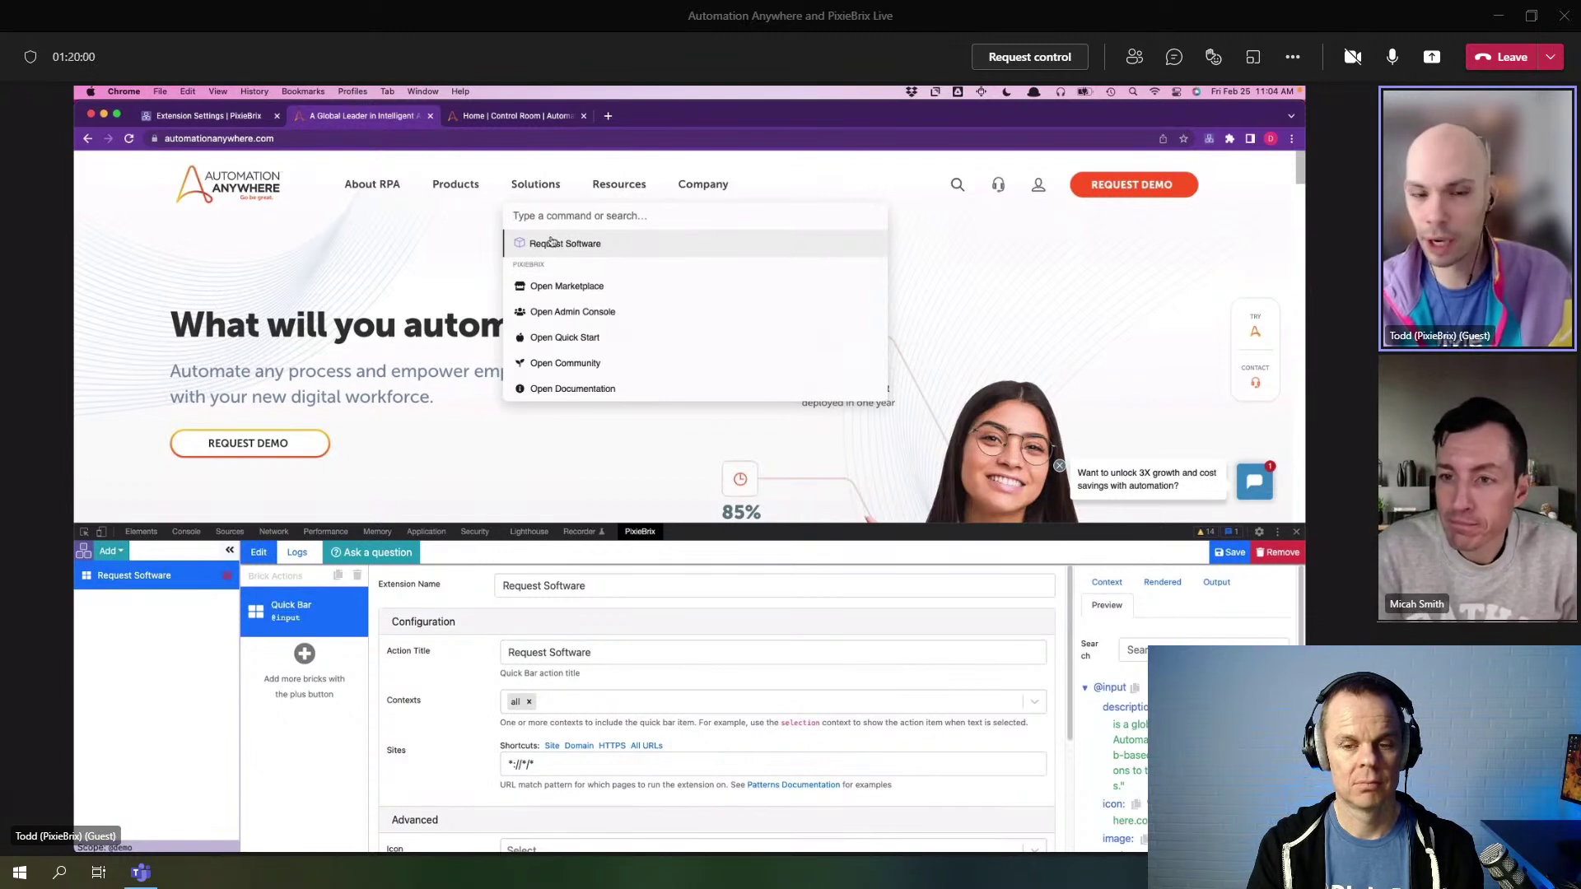
pyautogui.click(431, 246)
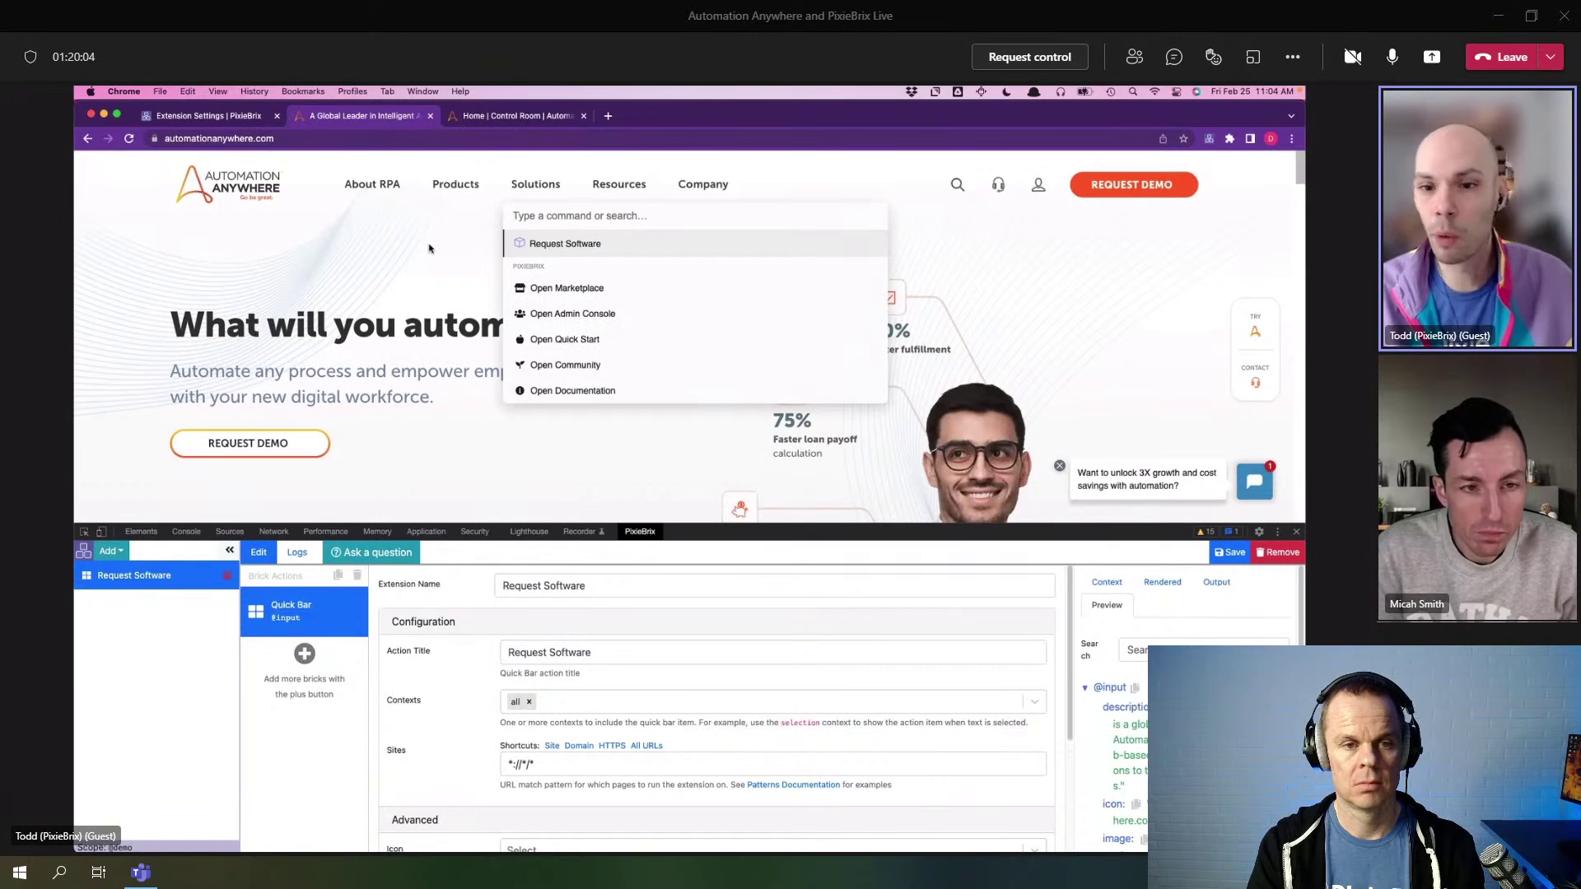
pyautogui.press('Escape')
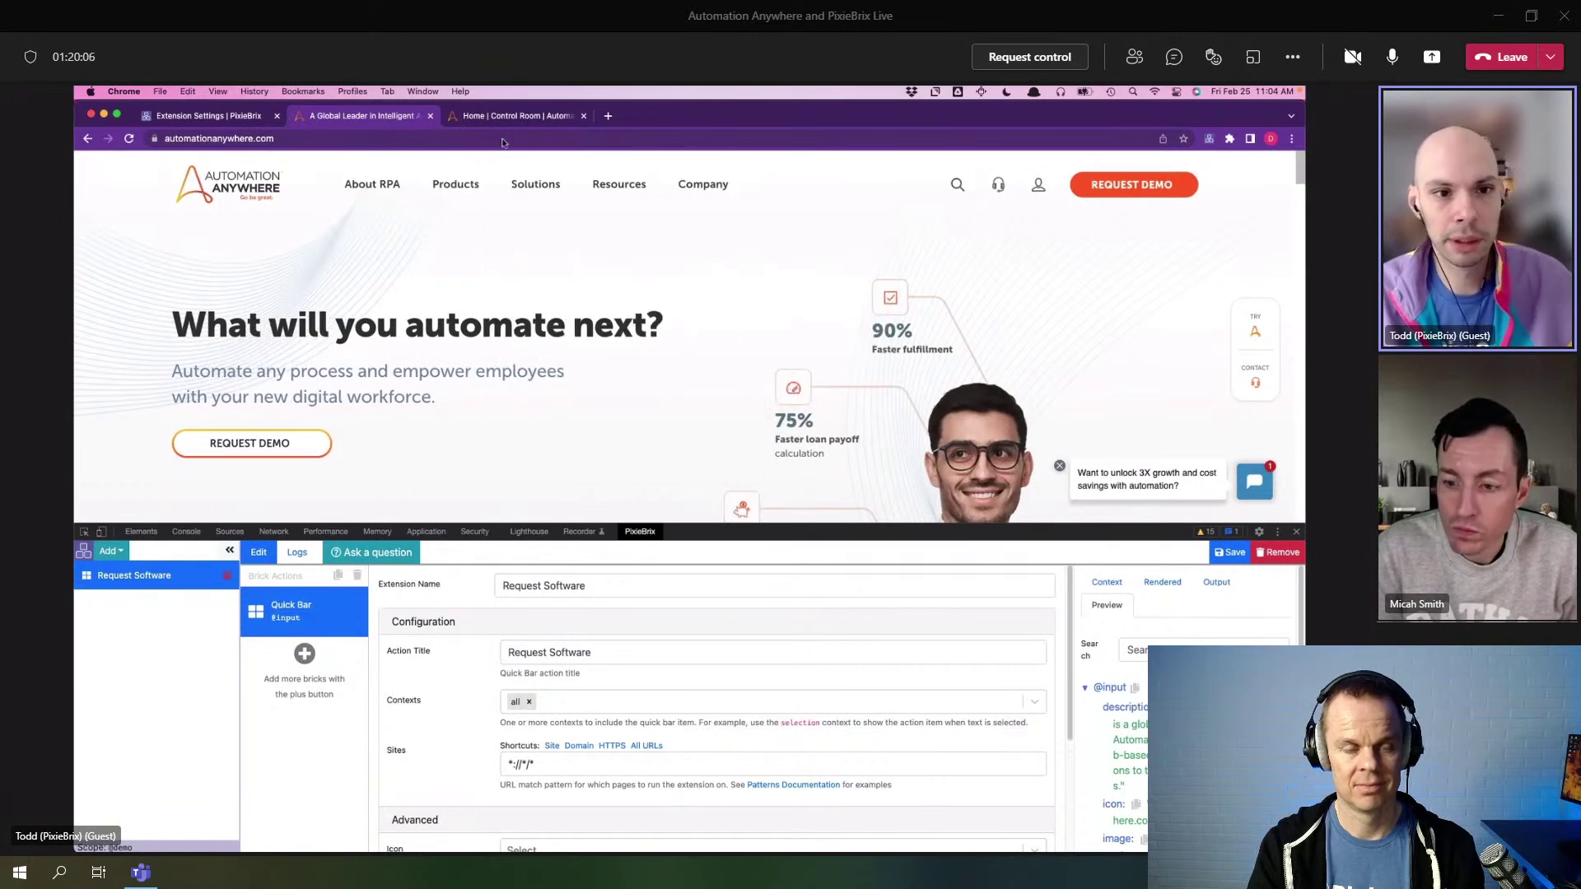
pyautogui.click(508, 116)
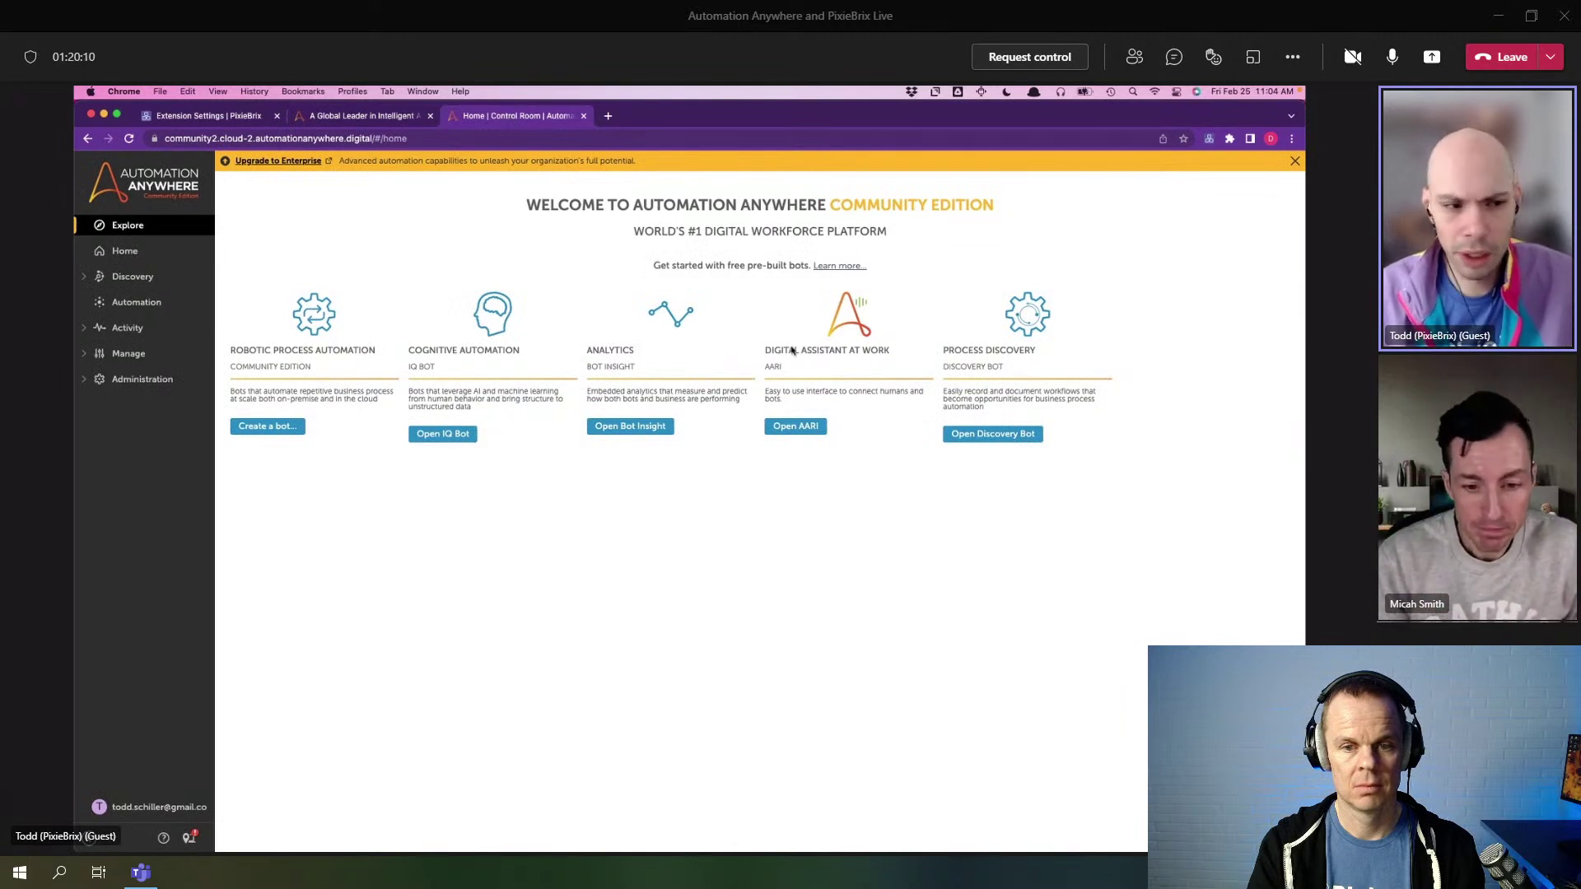
# - Open the Automation repository and select the AARI Demo folder under Bots
pyautogui.click(135, 302)
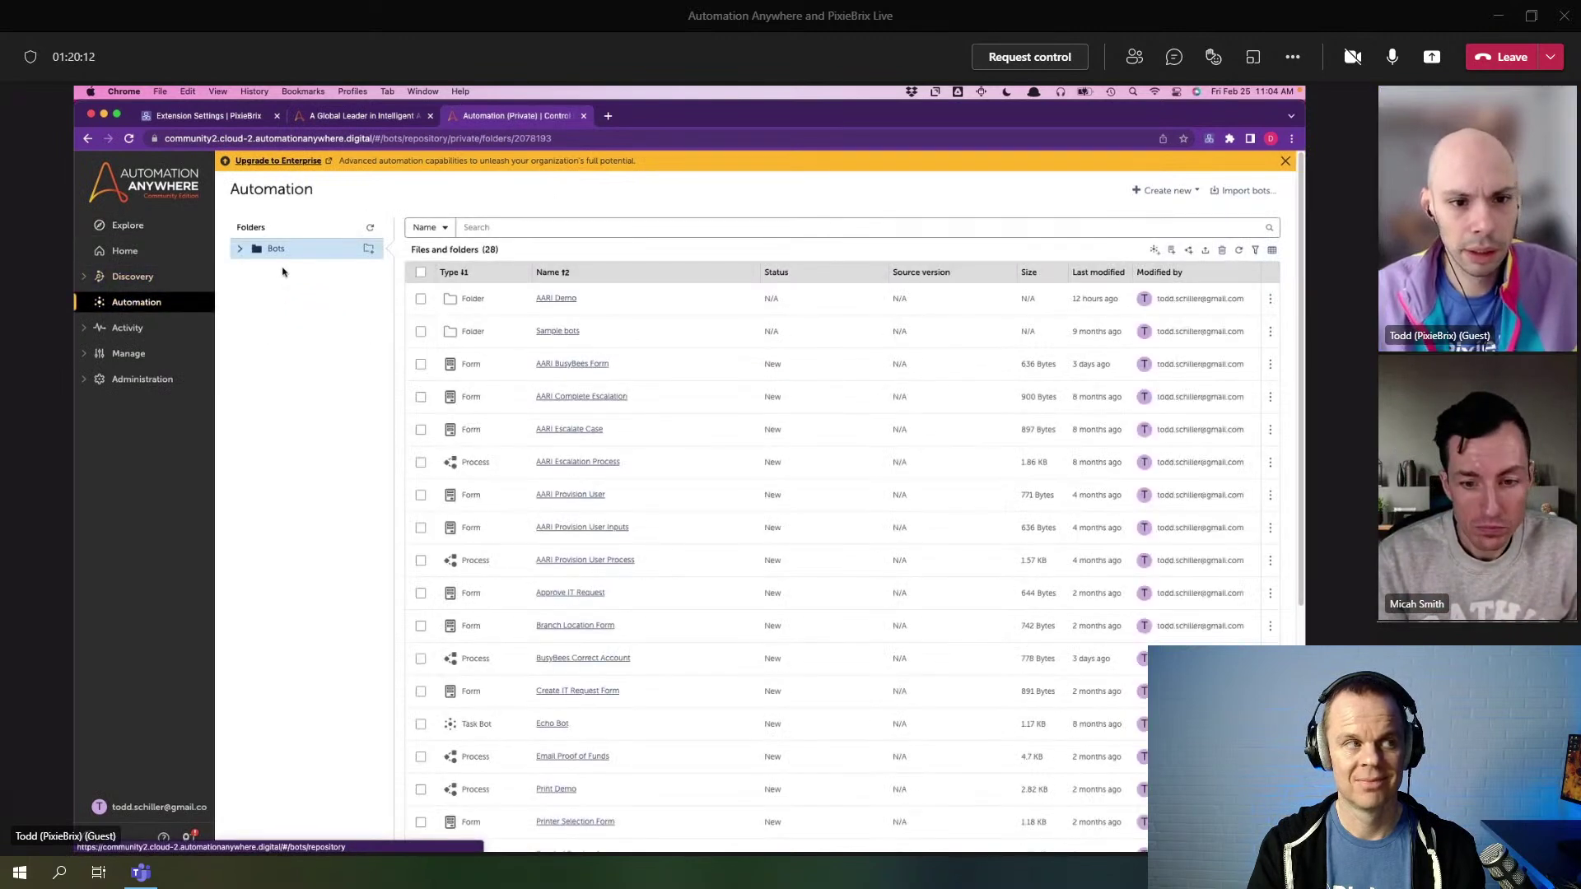
pyautogui.click(239, 249)
pyautogui.click(290, 272)
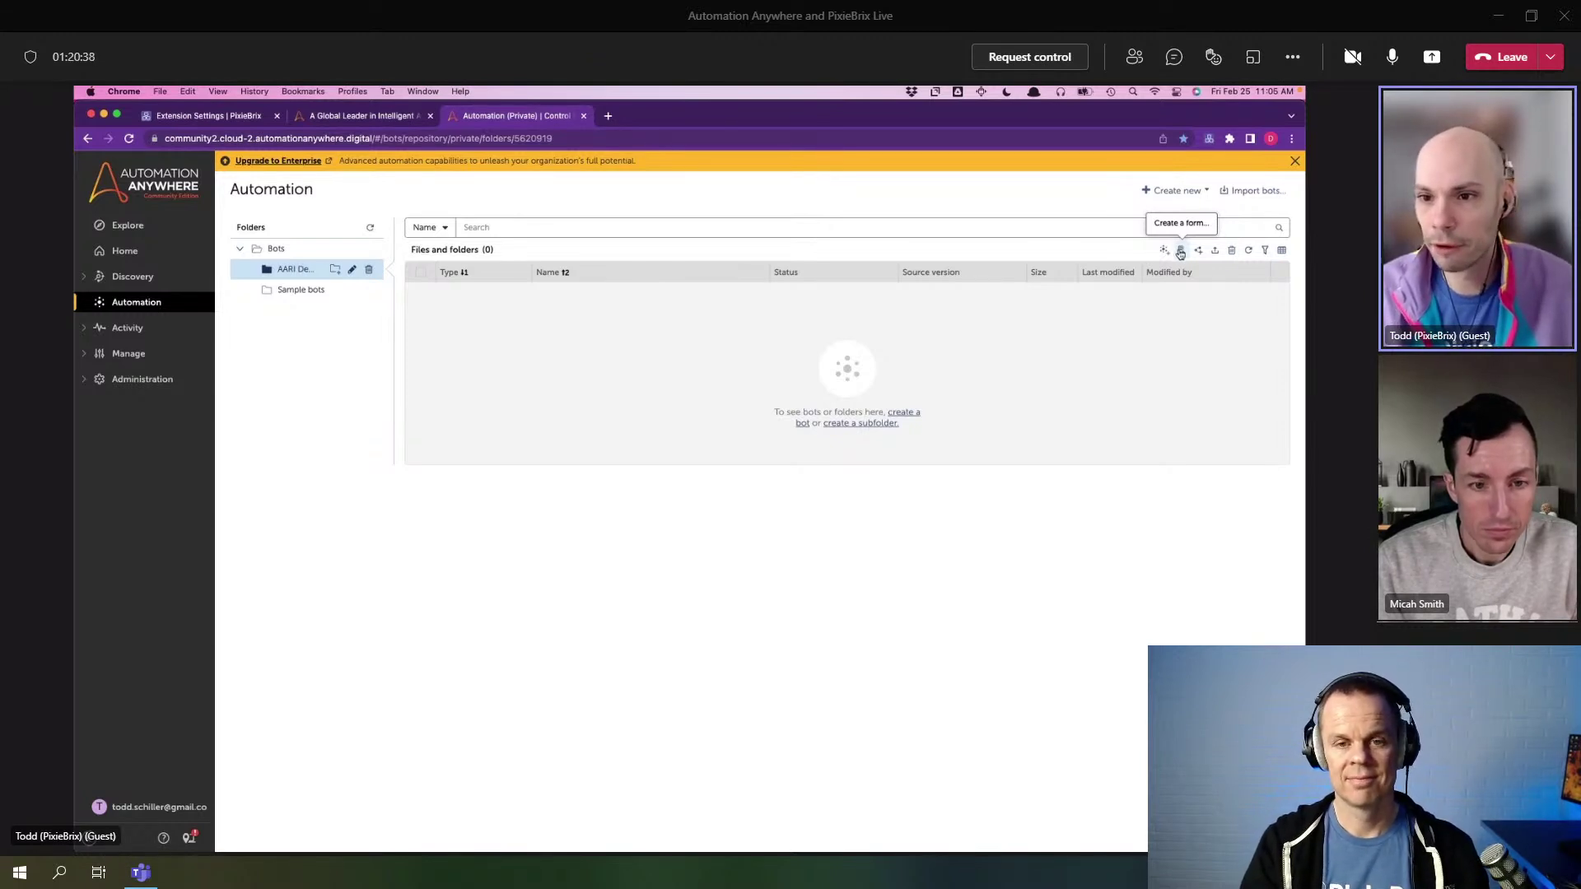
# - Create a new form named 'Software Request - Request' in the AARI Demo folder
pyautogui.click(1180, 256)
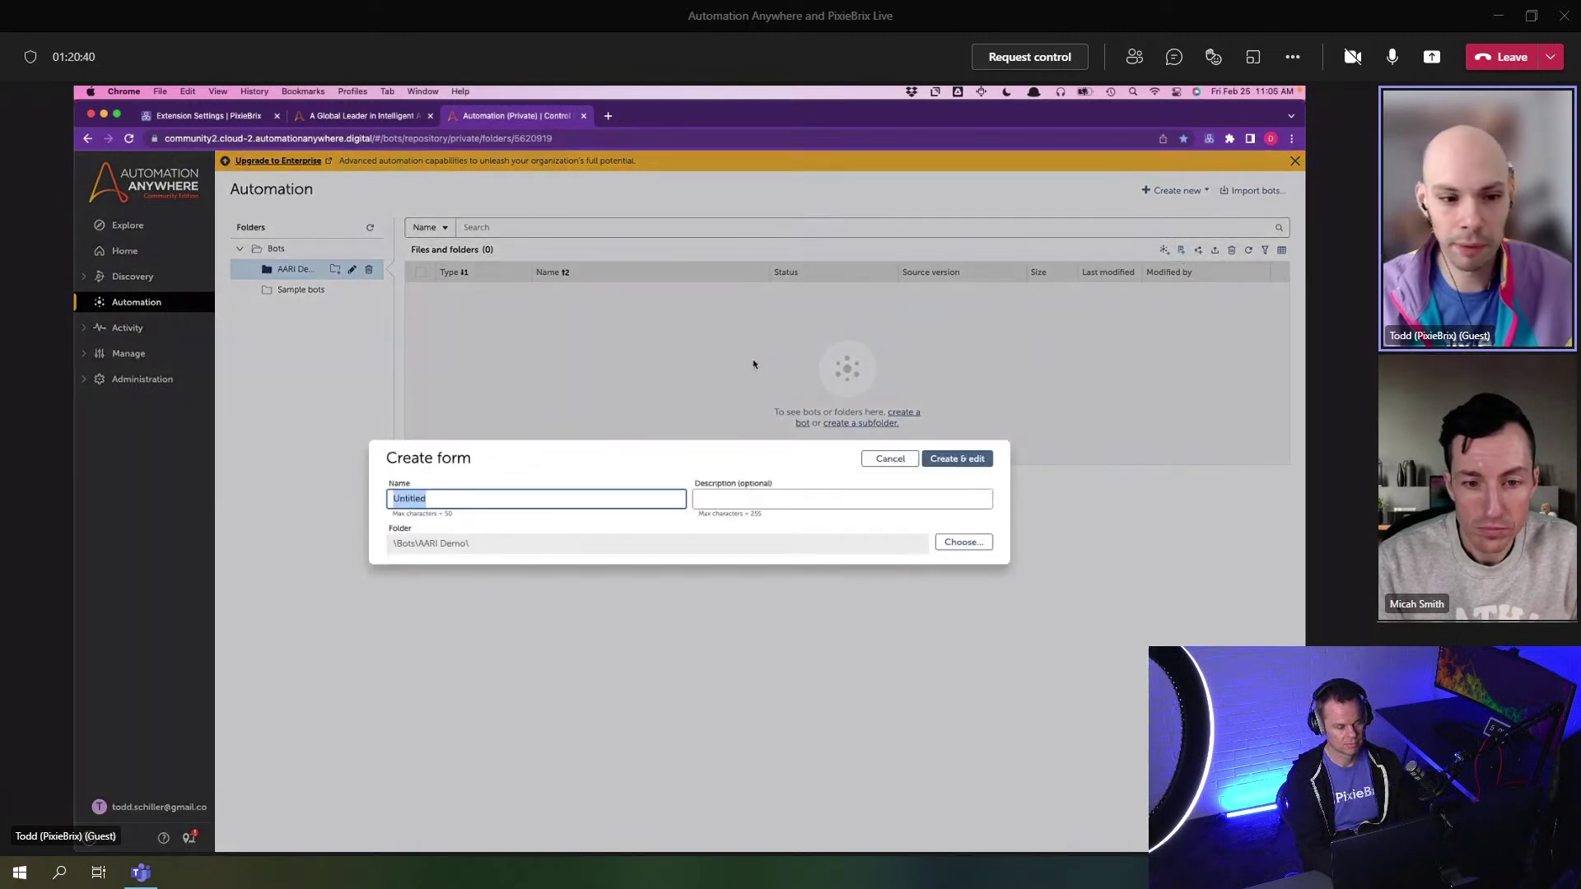
pyautogui.write('Pix')
pyautogui.press('BackSpace')
pyautogui.press('BackSpace')
pyautogui.press('BackSpace')
pyautogui.write('Software Request - Request')
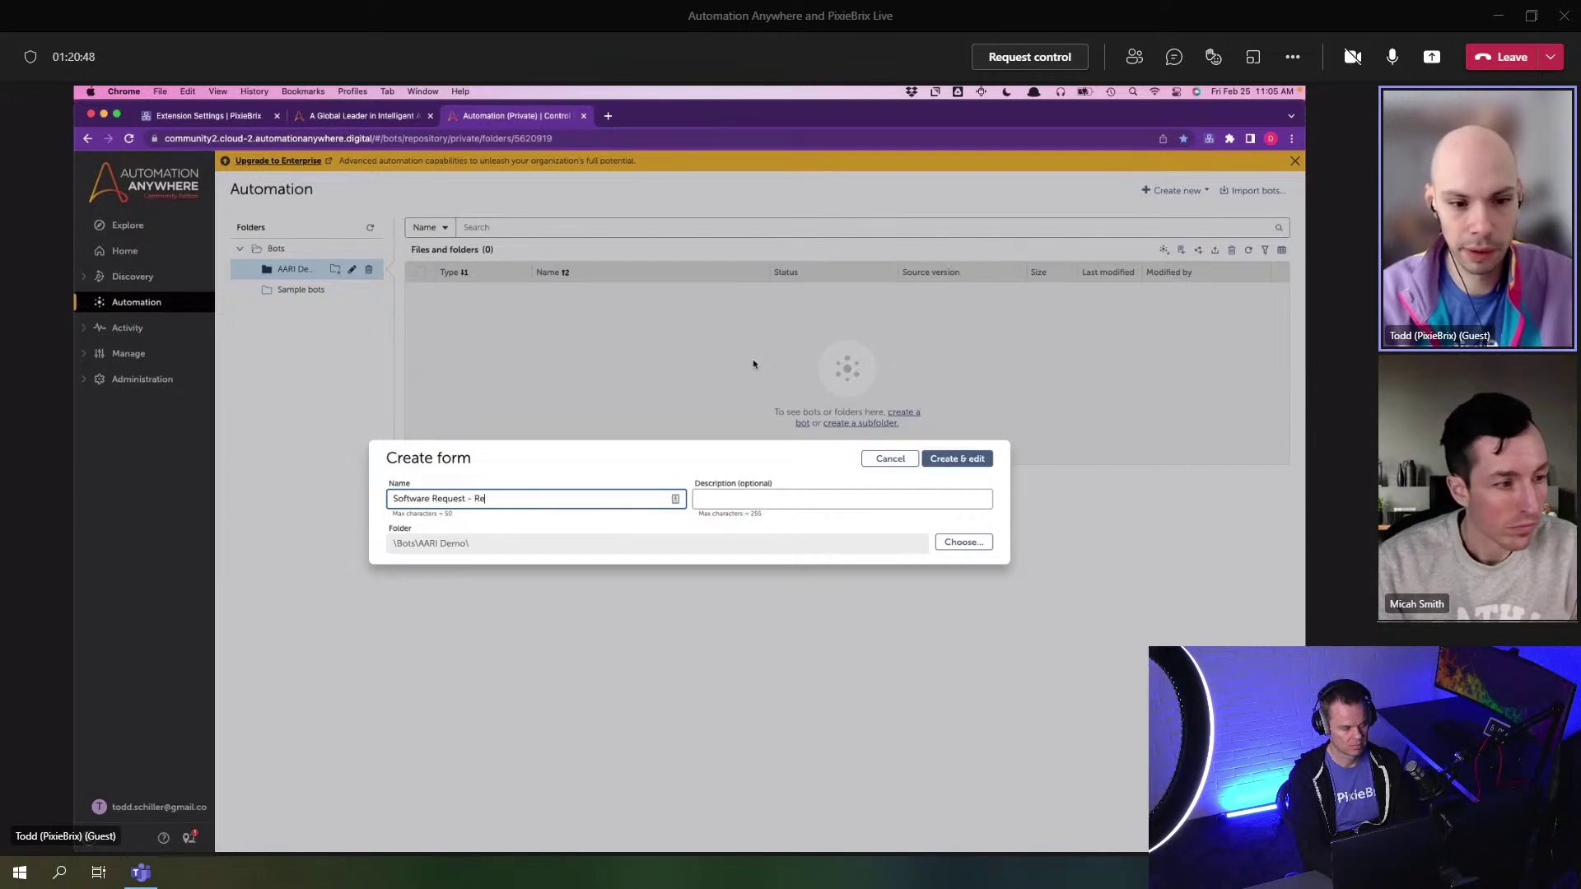
pyautogui.click(950, 456)
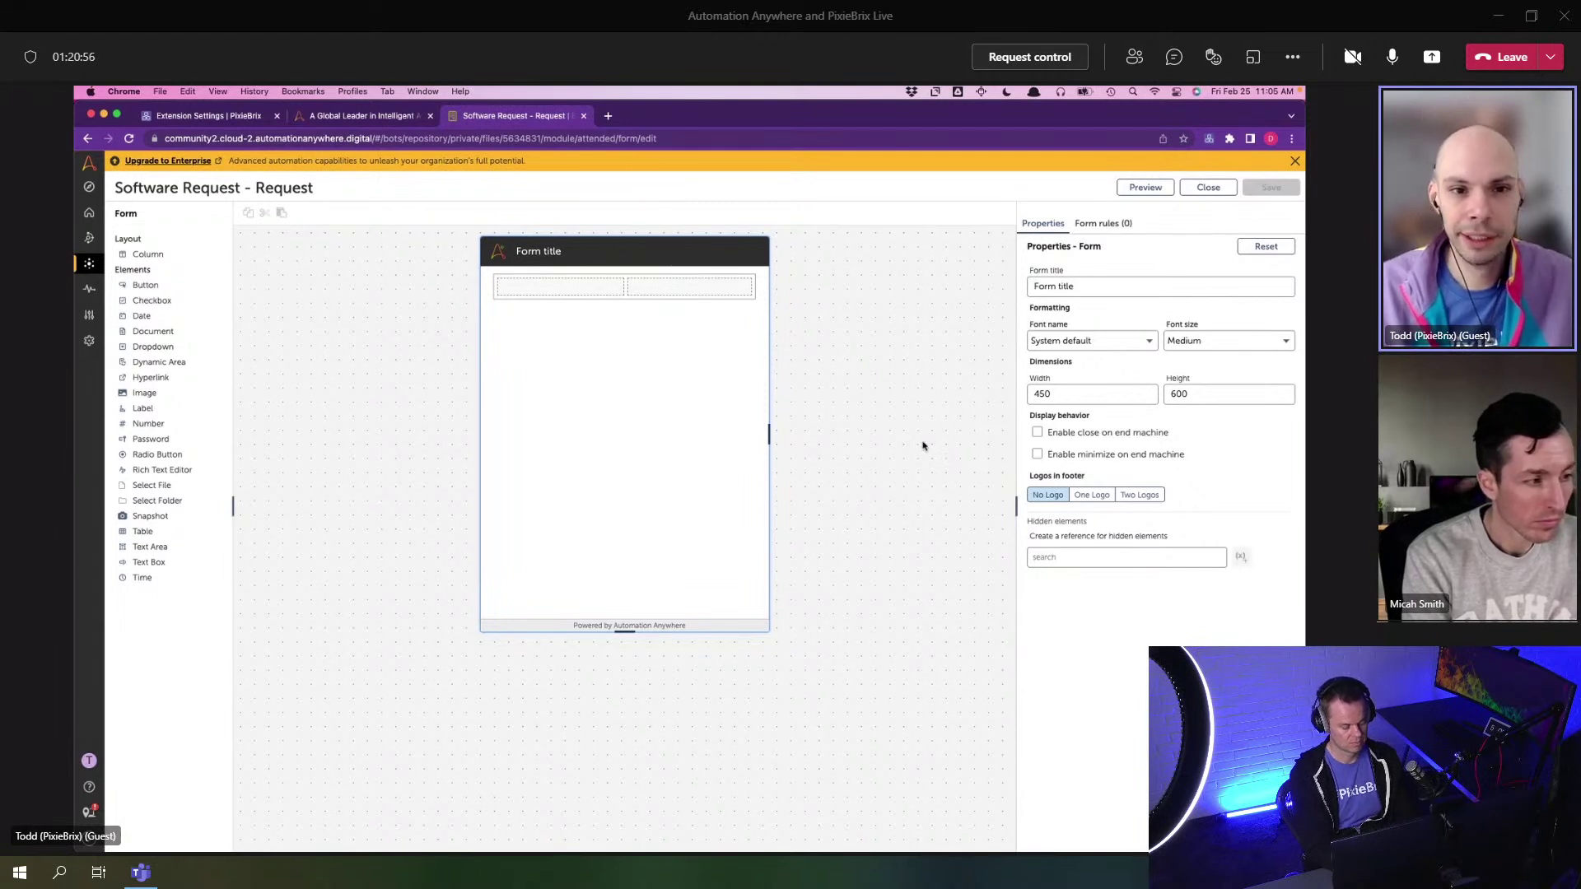
# - Delete the empty two-column row from the form
pyautogui.click(750, 298)
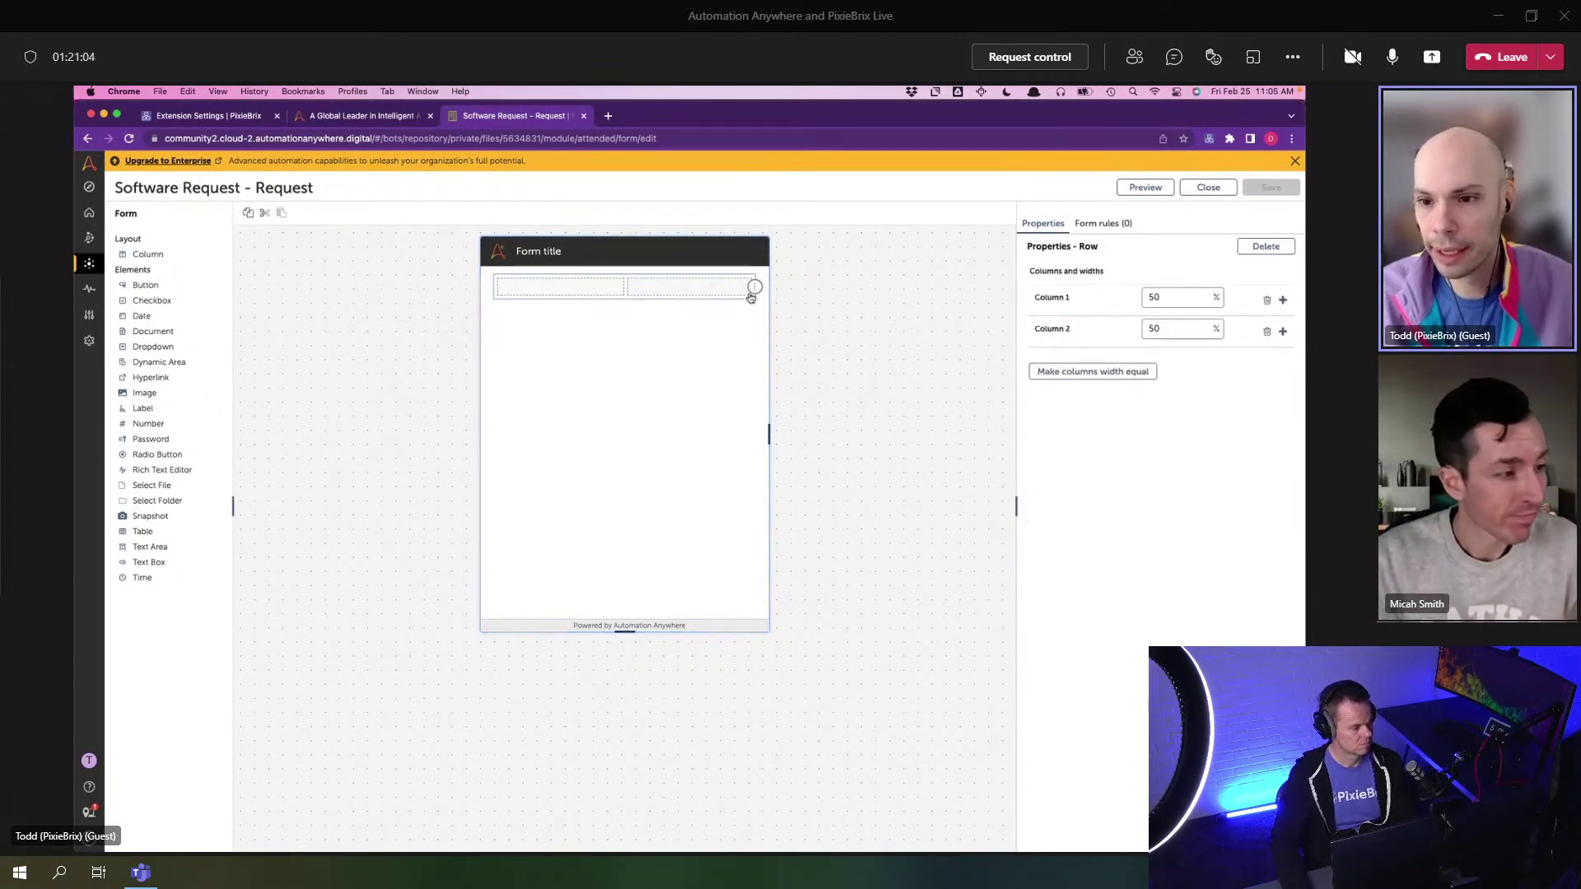
pyautogui.click(755, 290)
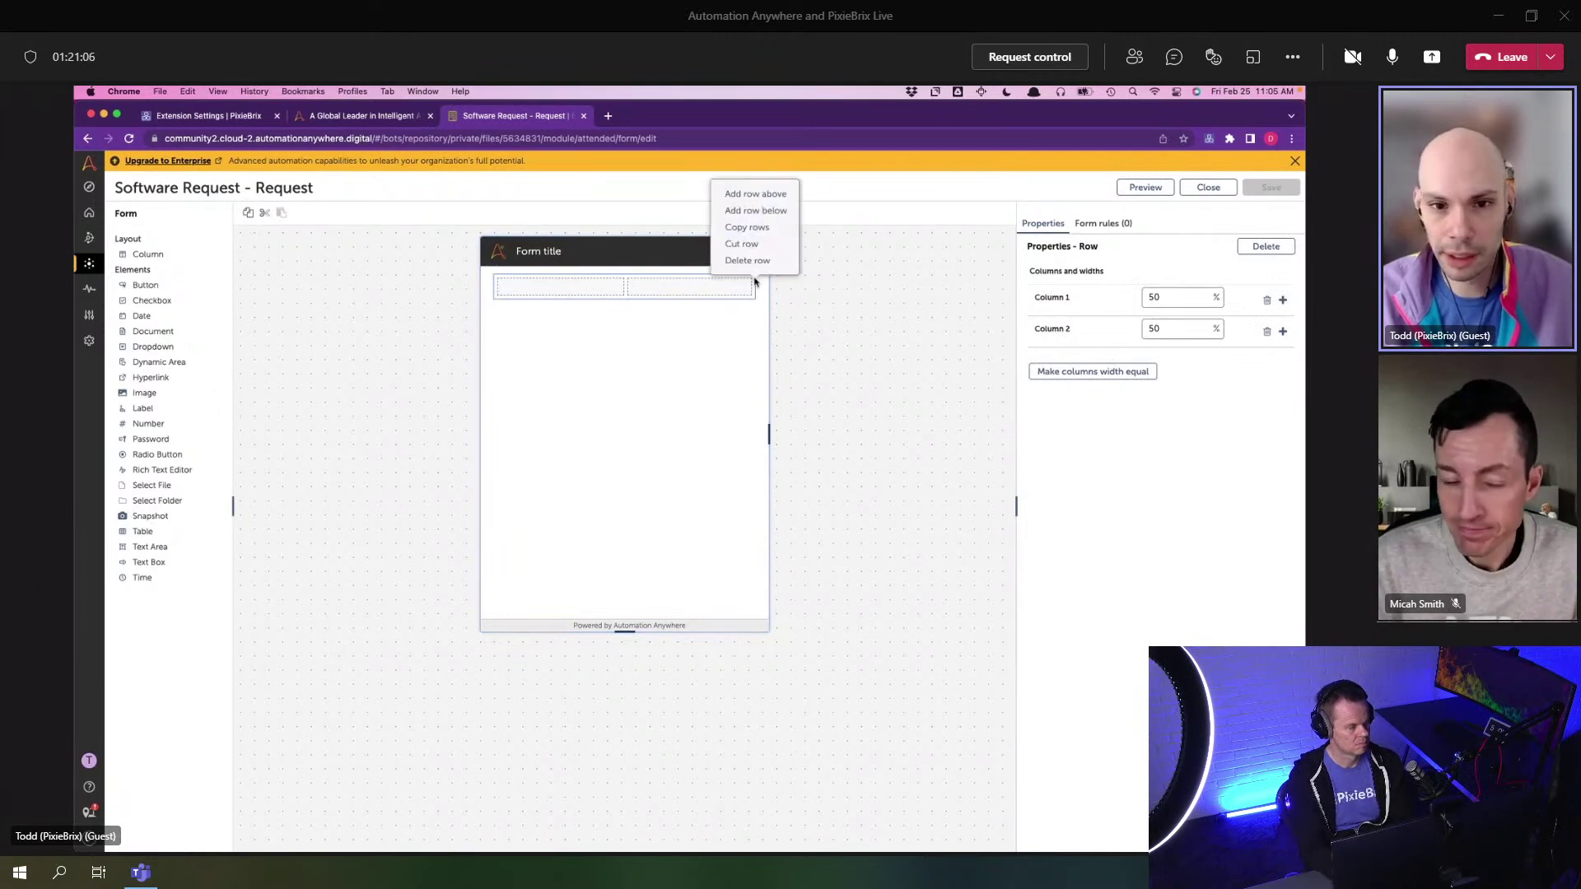
pyautogui.click(749, 261)
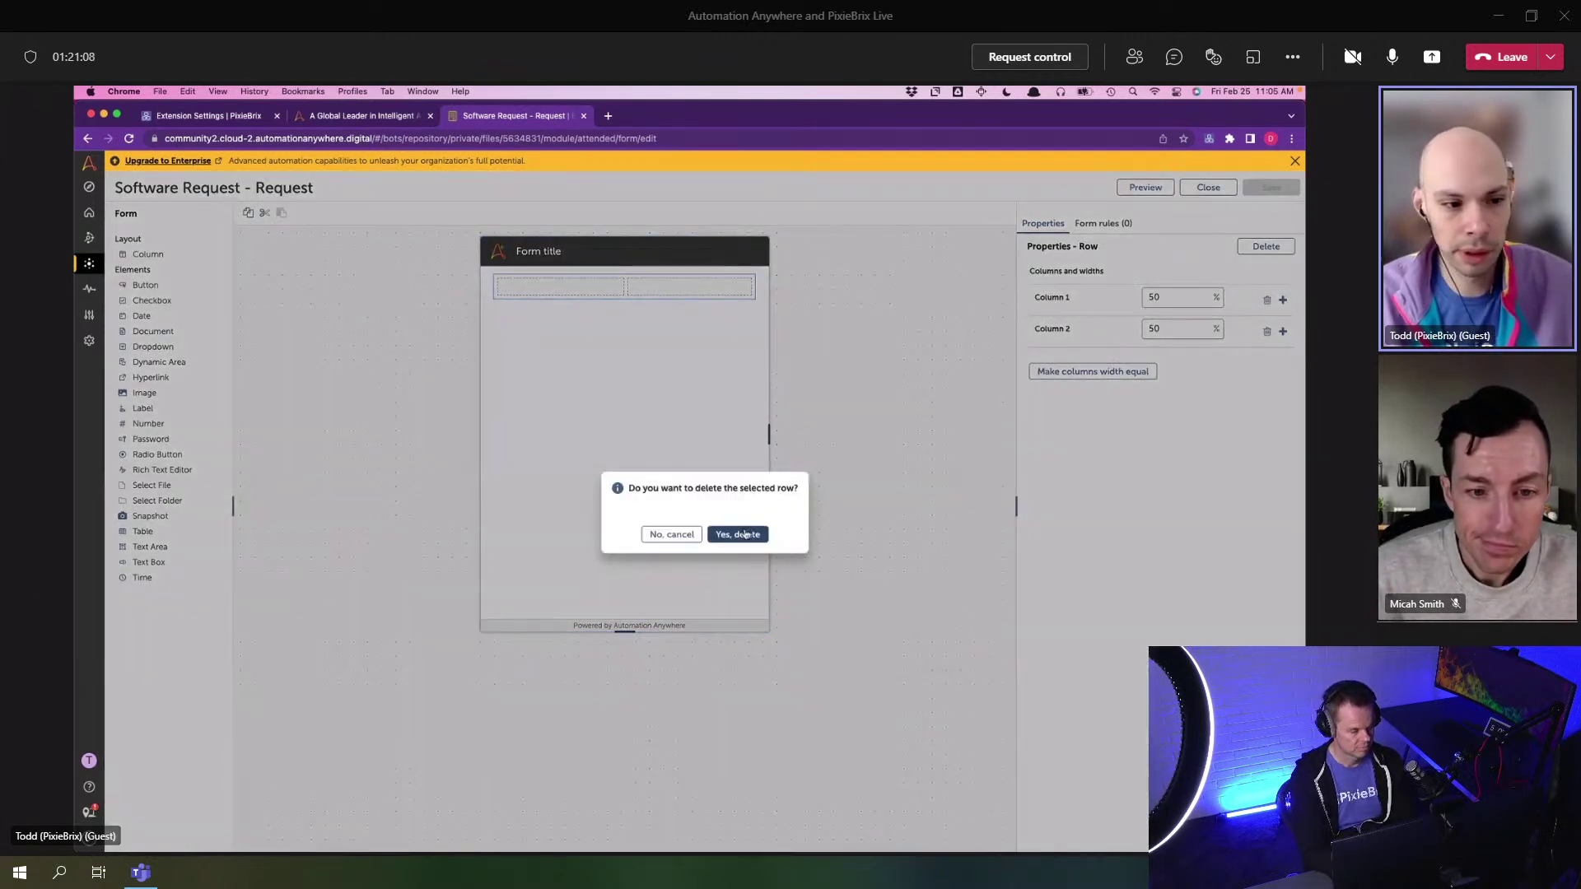
pyautogui.click(741, 534)
# - Add a 'Software URL' text box and a 'Reason for Request' text area
pyautogui.moveTo(170, 567); pyautogui.dragTo(588, 311)
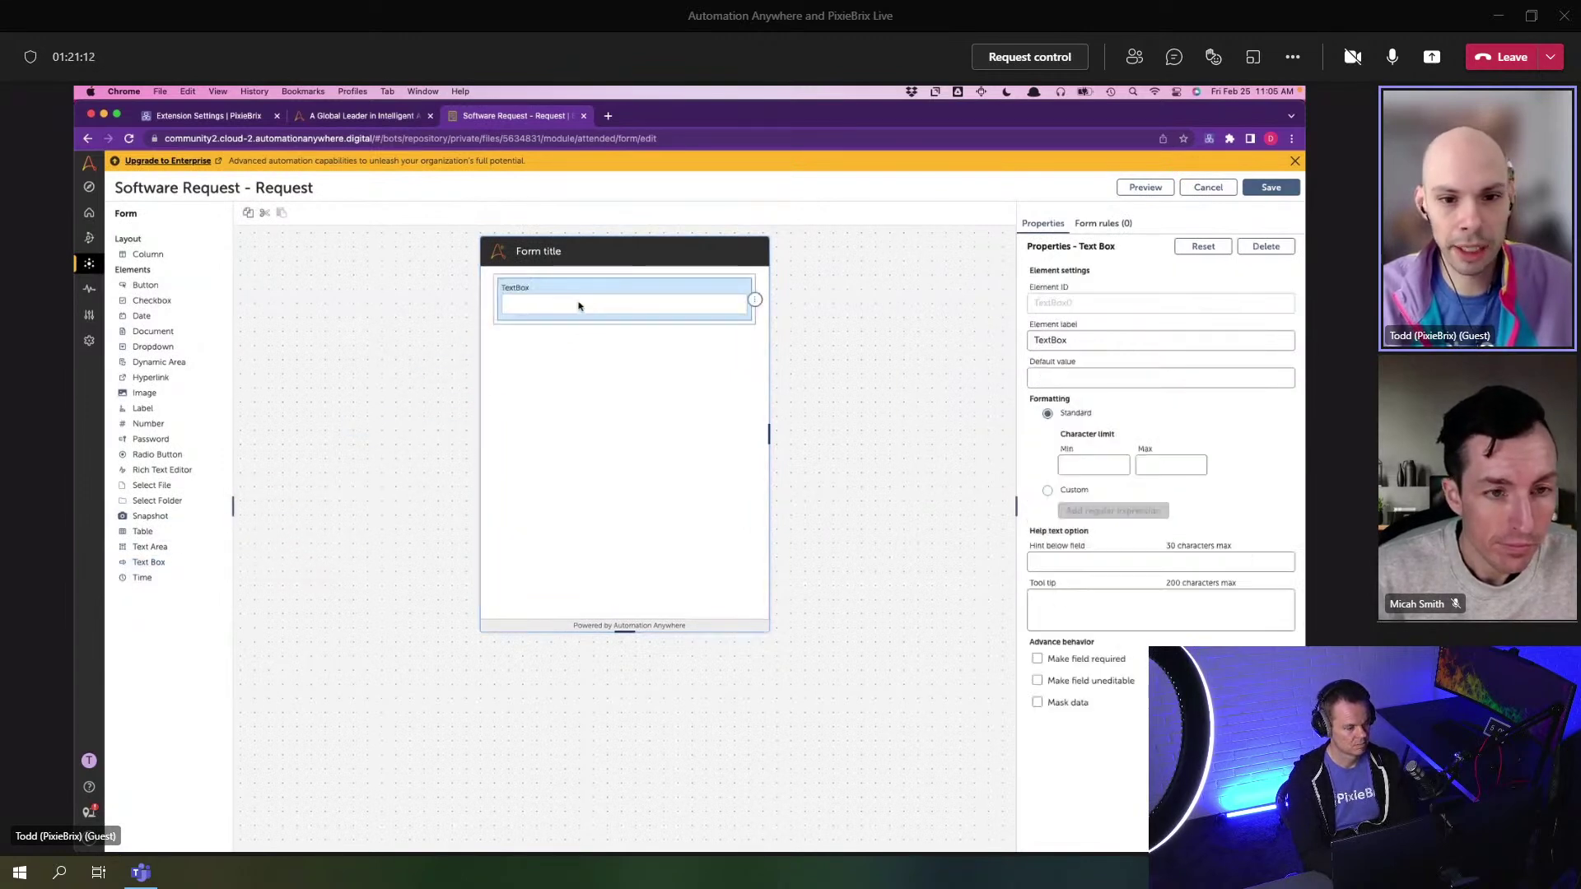
pyautogui.moveTo(1081, 340); pyautogui.dragTo(1034, 340)
pyautogui.press('BackSpace')
pyautogui.write('Software URL')
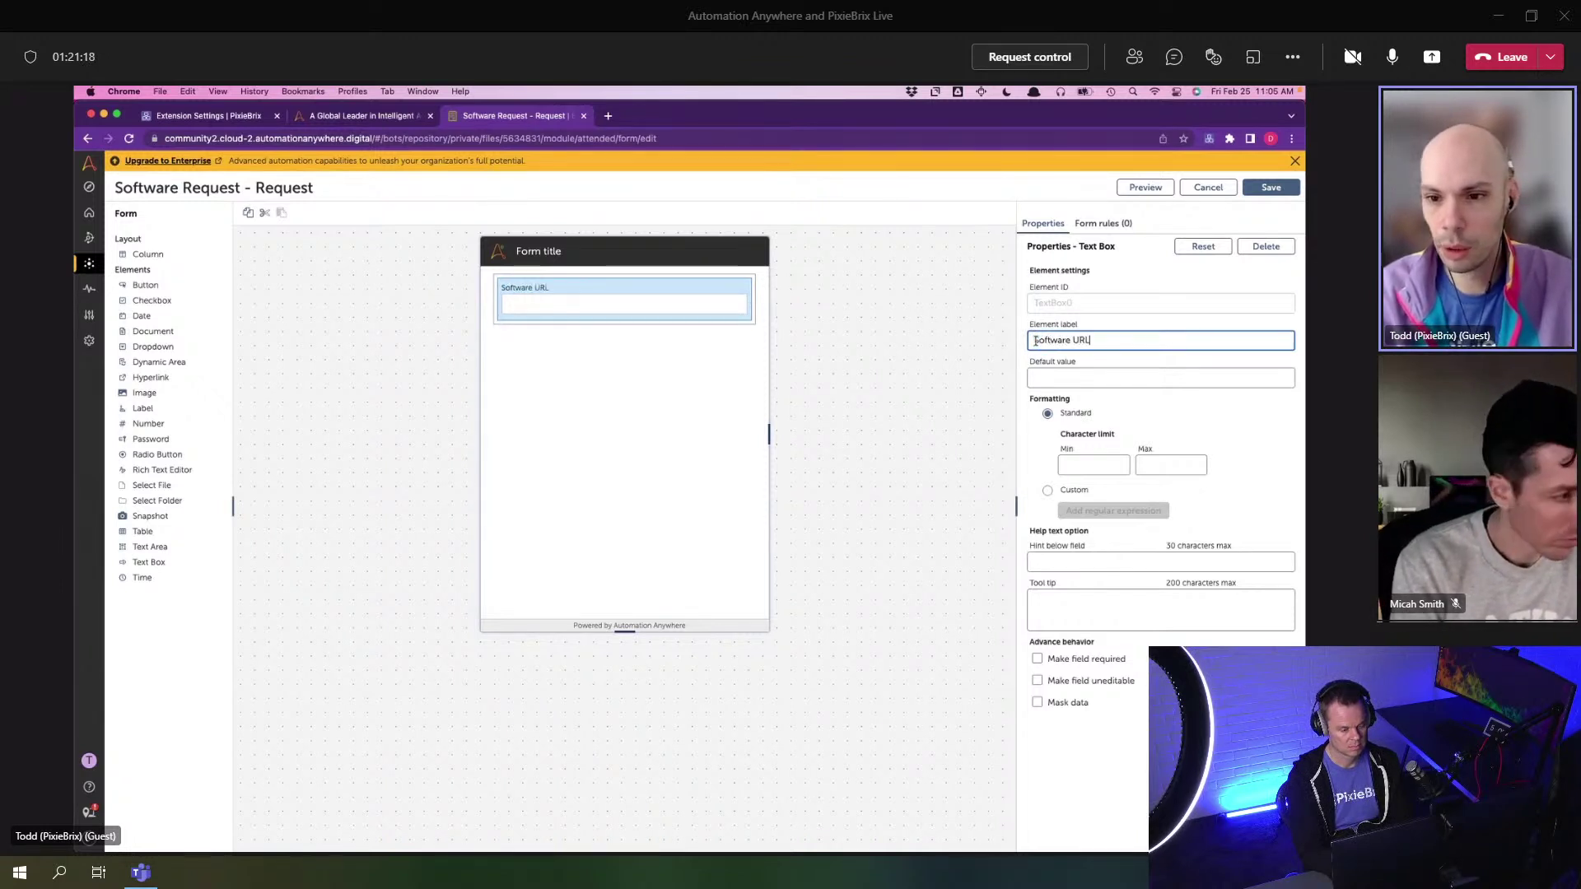
pyautogui.click(808, 425)
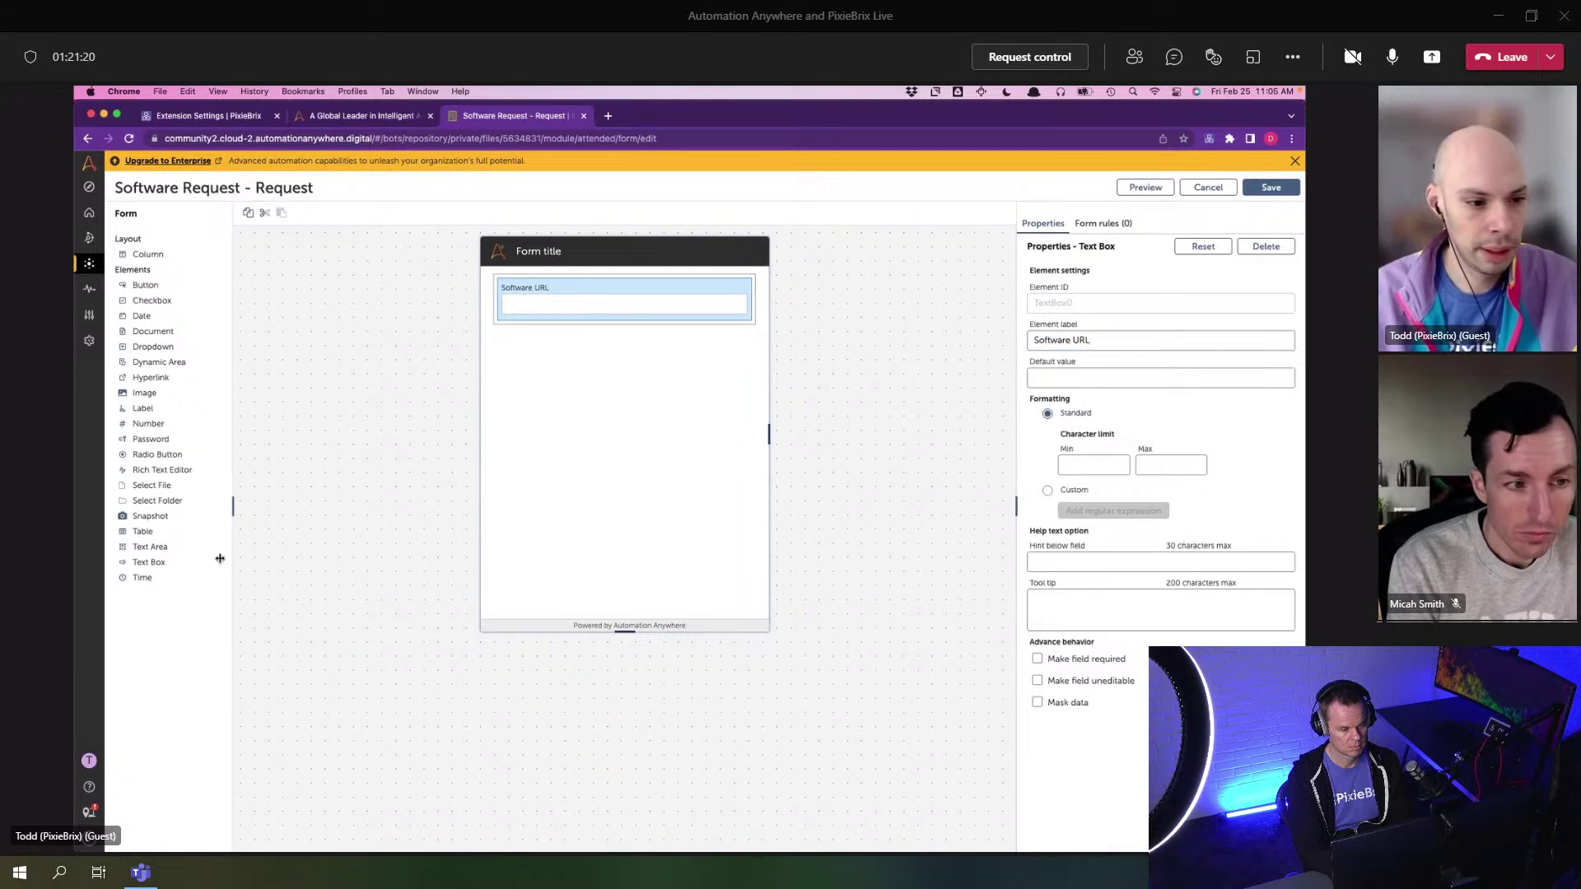
pyautogui.moveTo(148, 550); pyautogui.dragTo(522, 469)
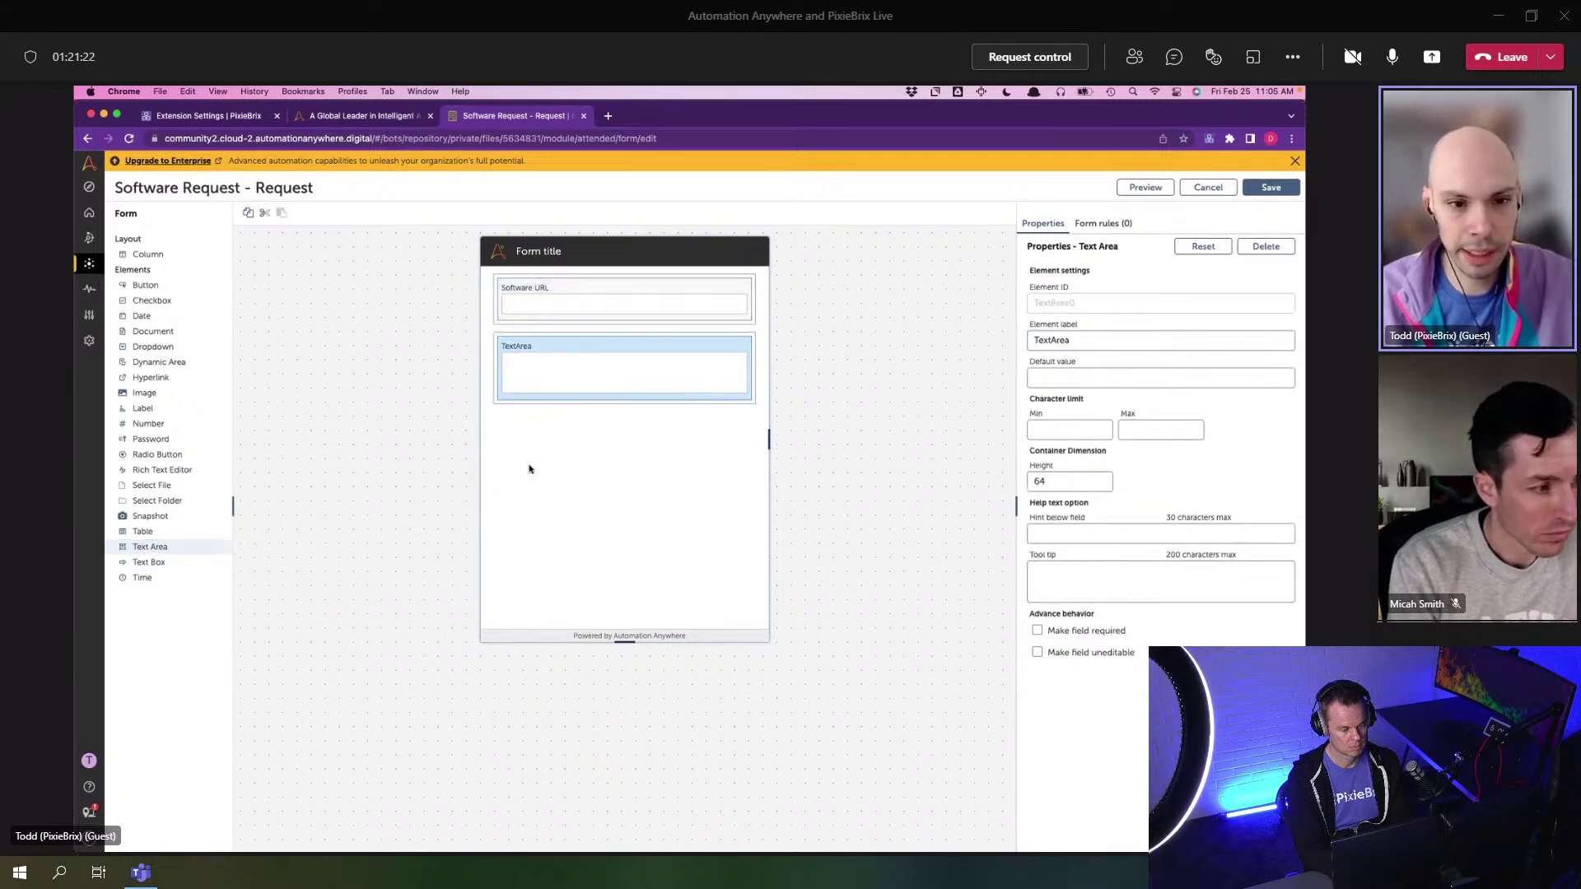
pyautogui.doubleClick(1079, 337)
pyautogui.write('Reason for Request')
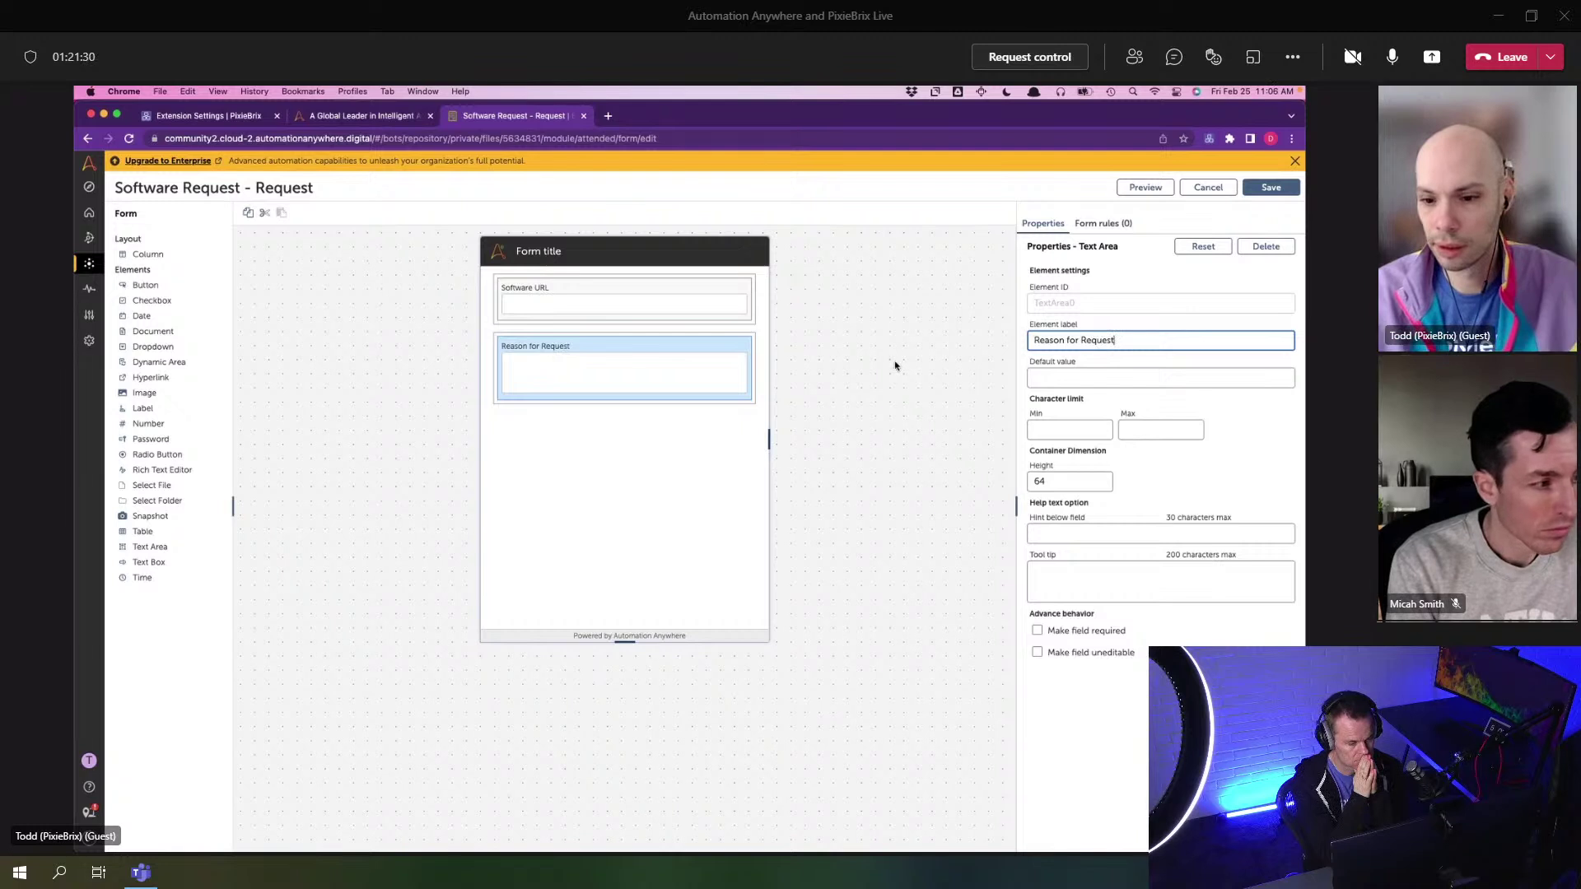
# - Make Reason for Request required, then save and preview the form
pyautogui.click(668, 308)
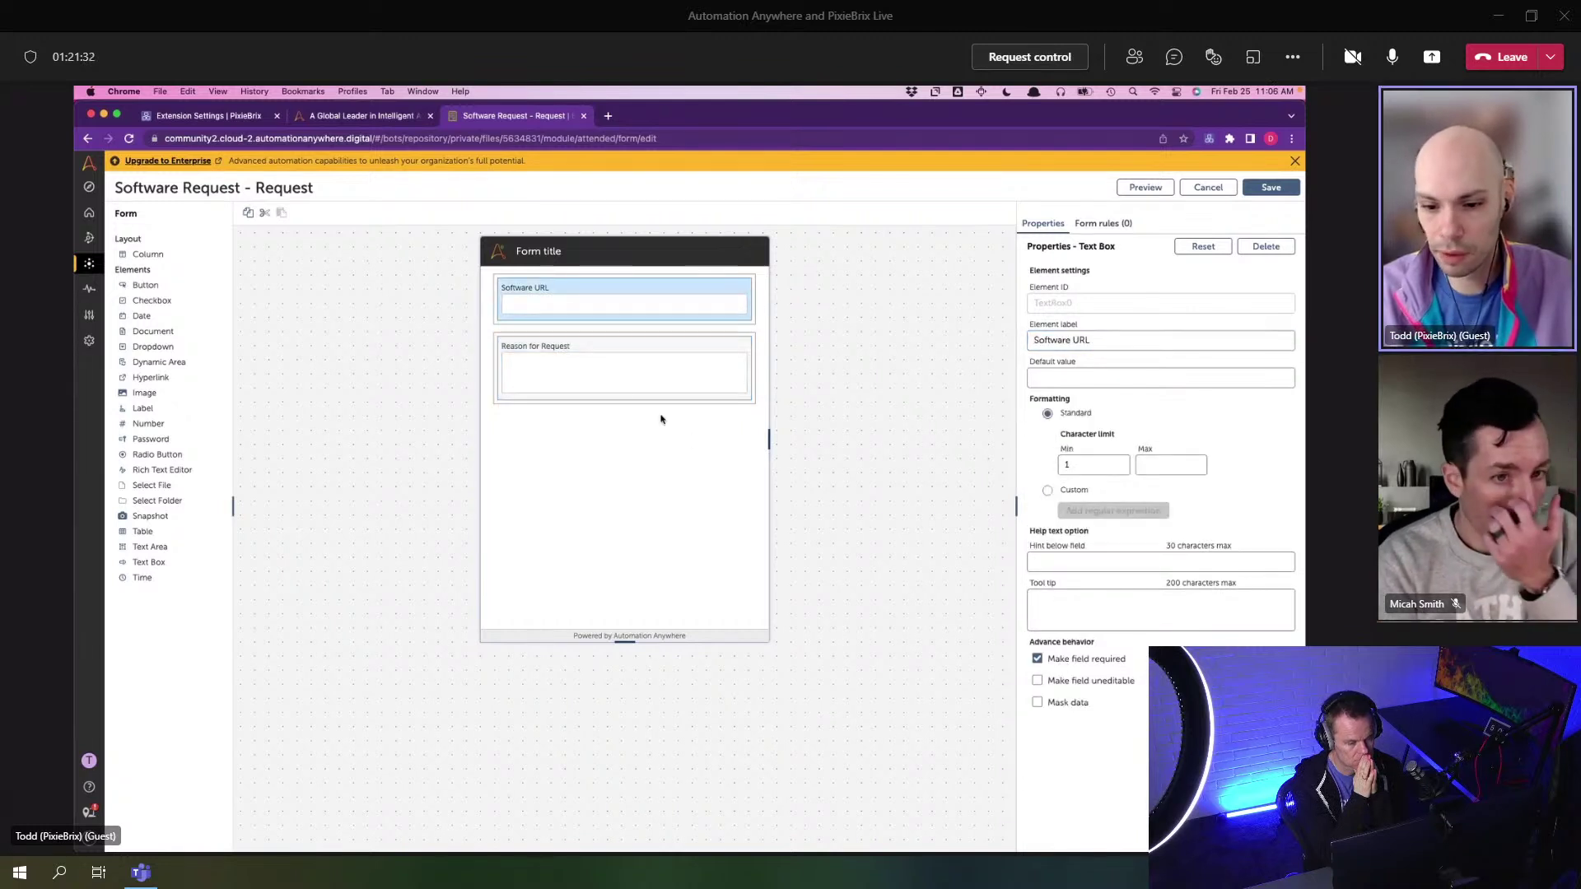
pyautogui.click(751, 367)
pyautogui.click(1097, 633)
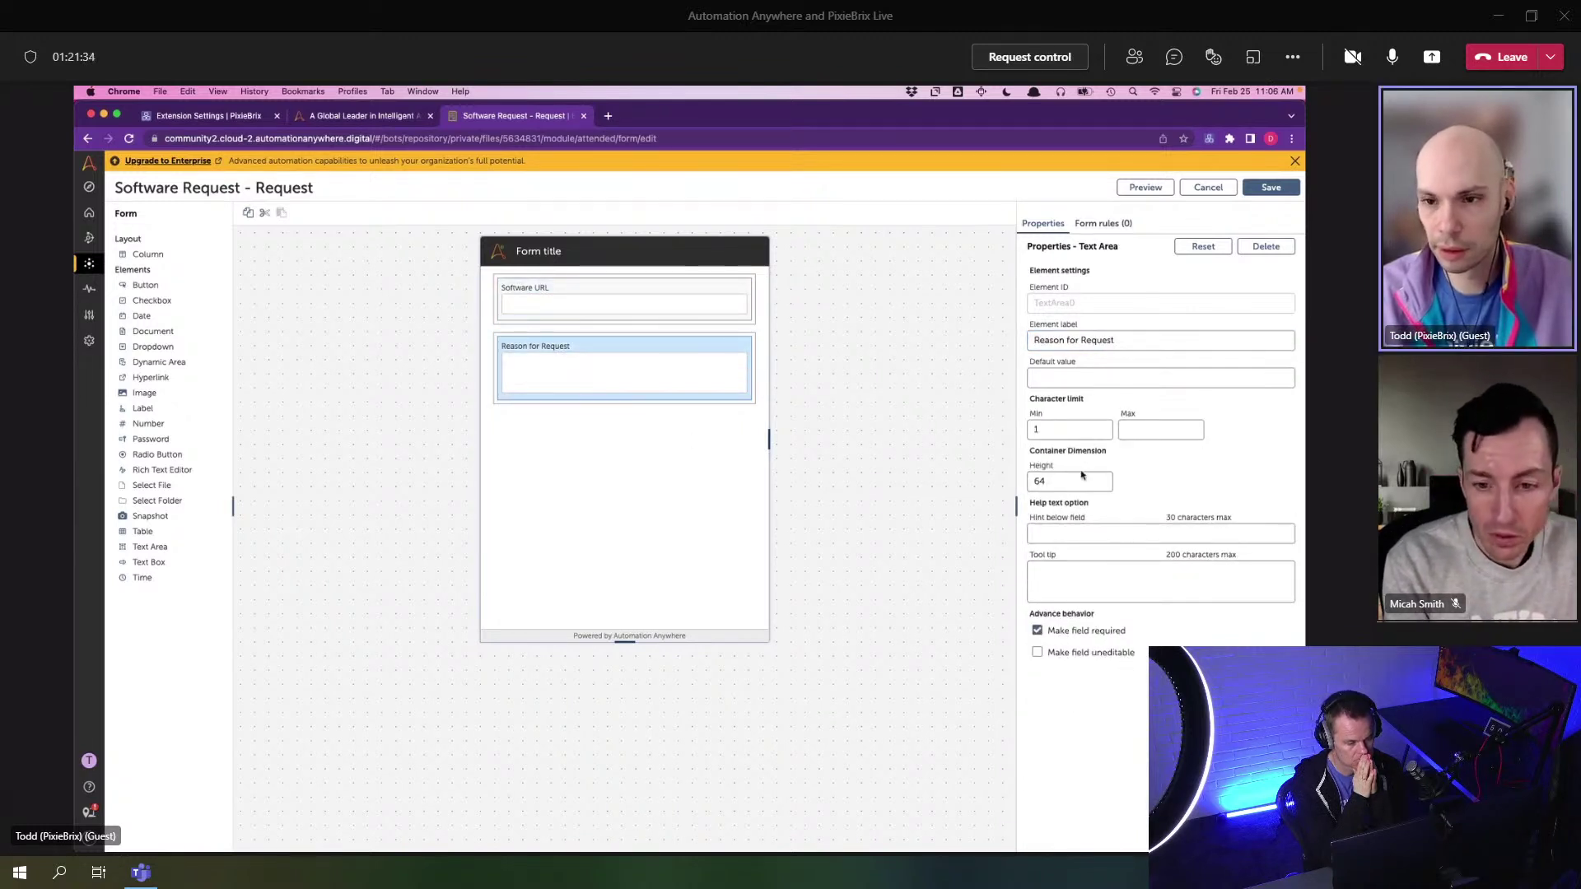
pyautogui.click(1268, 188)
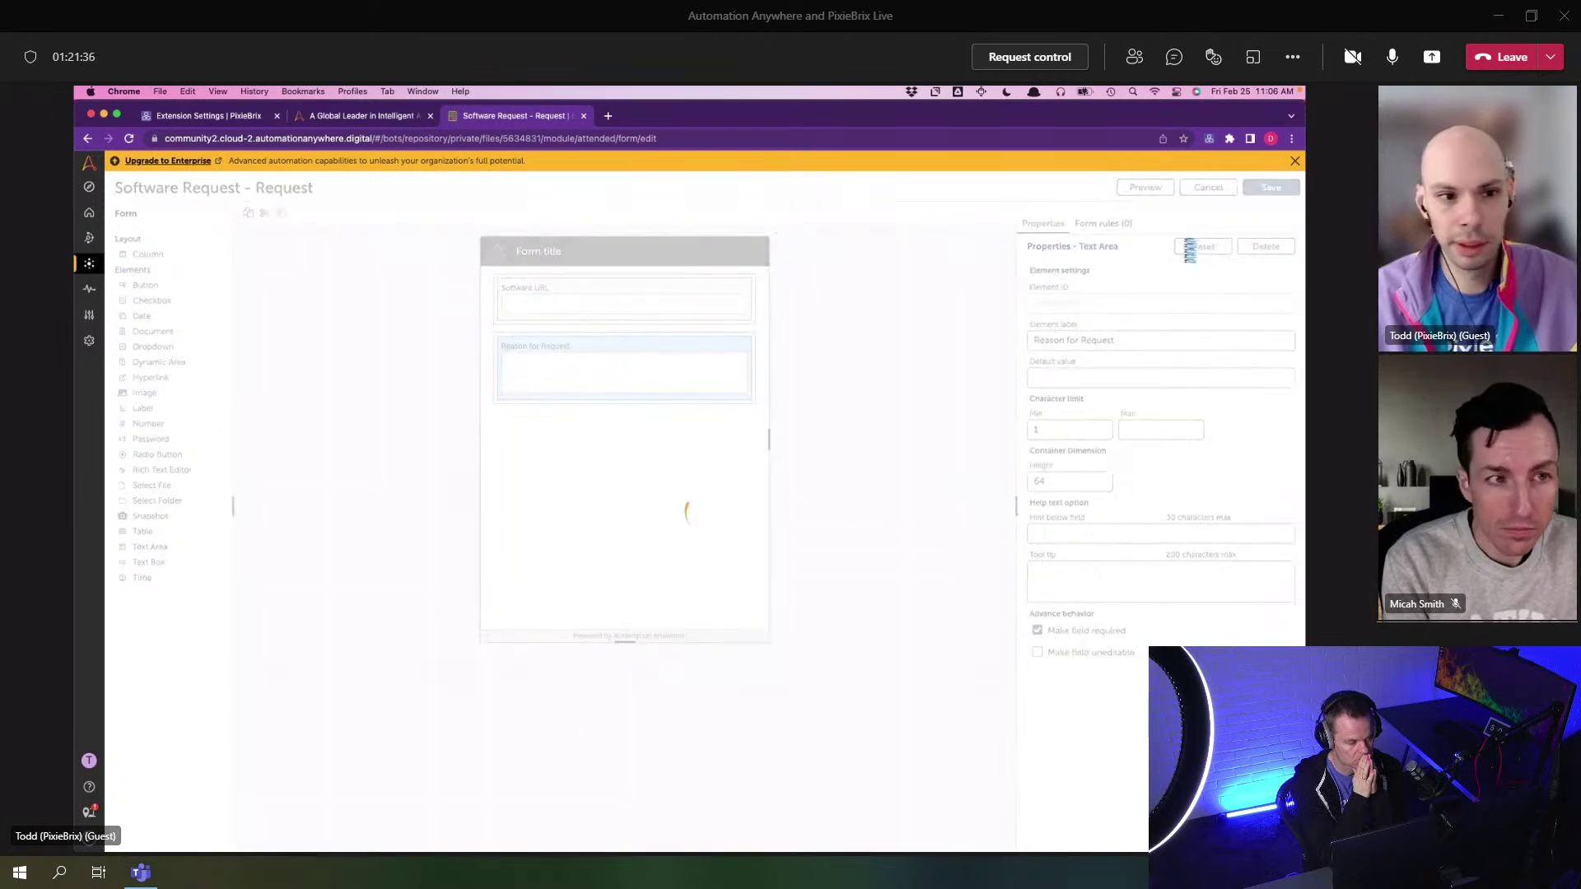
pyautogui.click(1143, 189)
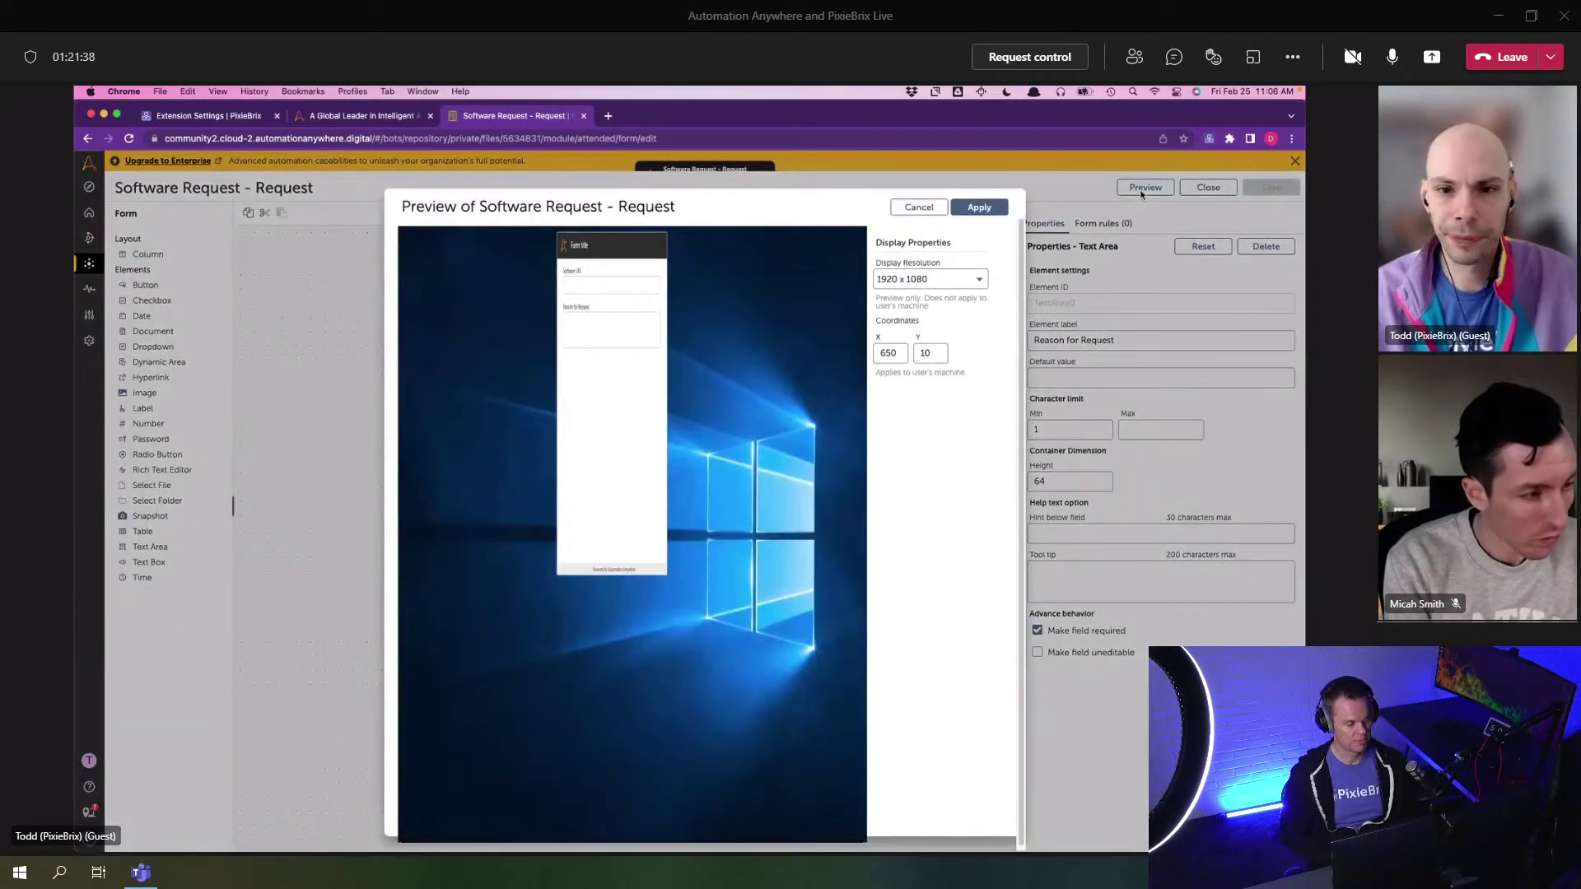
# - Close the preview, then shorten the Software Request form to fit its two fields and save it
pyautogui.click(929, 206)
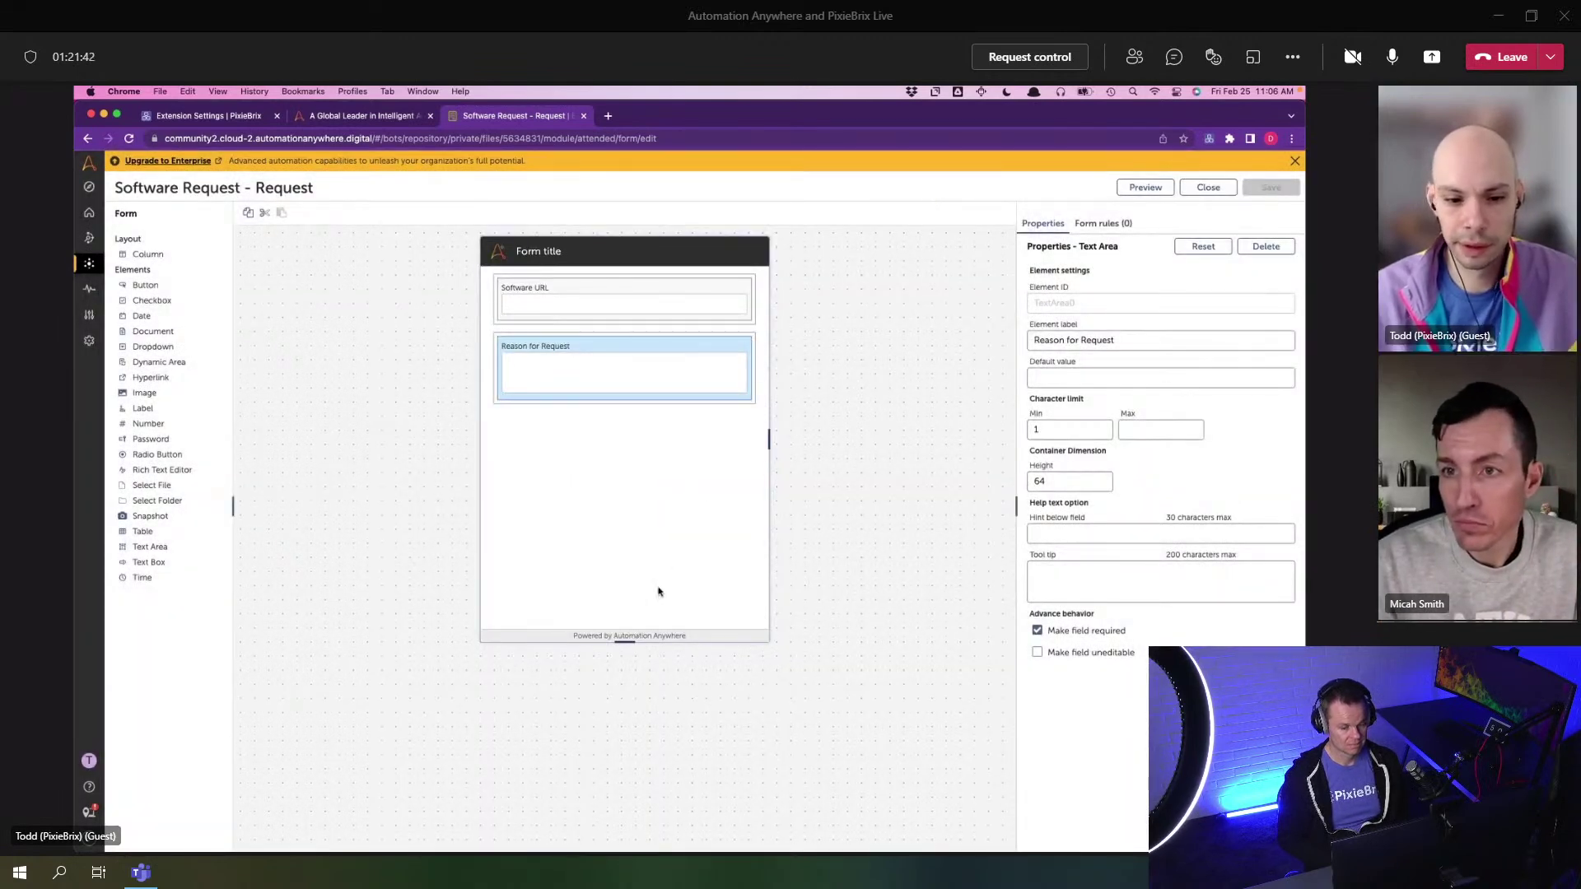
pyautogui.moveTo(625, 640); pyautogui.dragTo(649, 478)
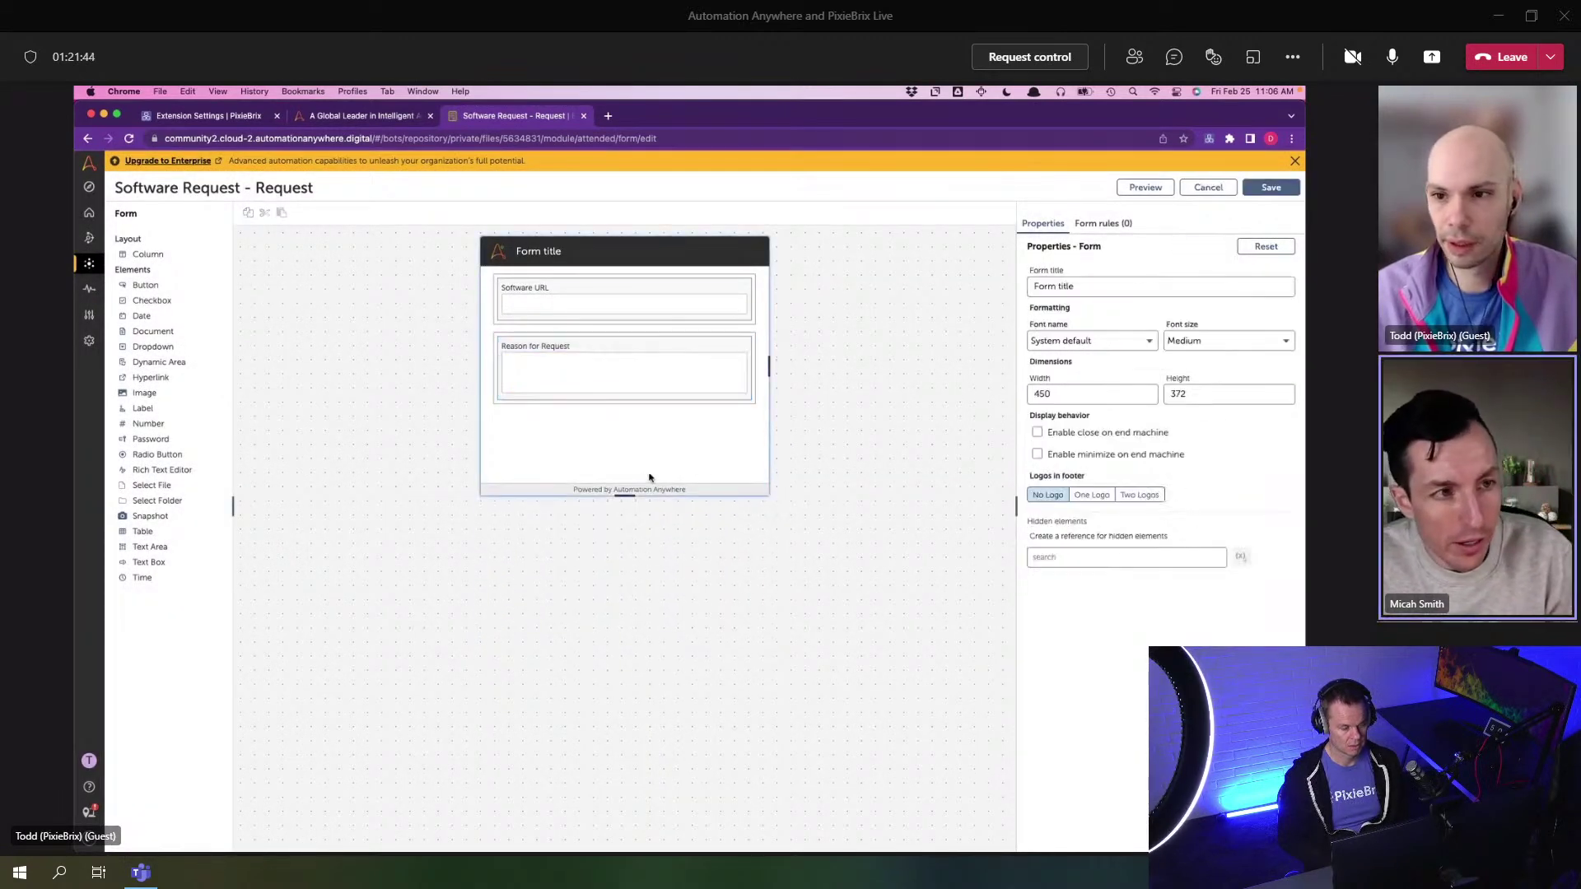
pyautogui.click(1259, 191)
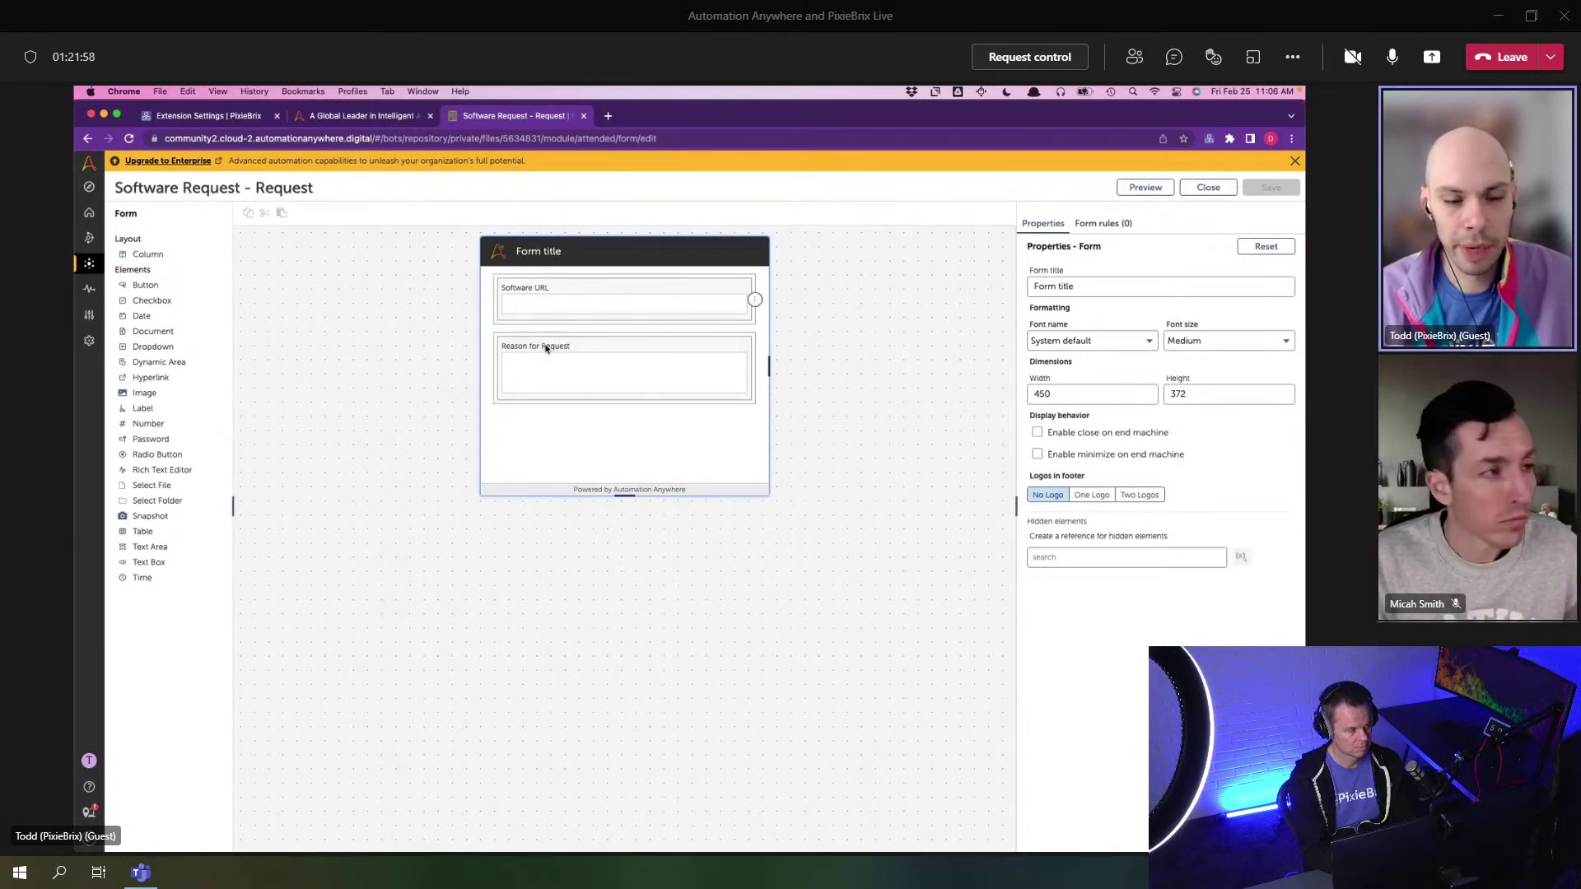
# - Go to the Automation folder listing to confirm the saved form
pyautogui.click(335, 123)
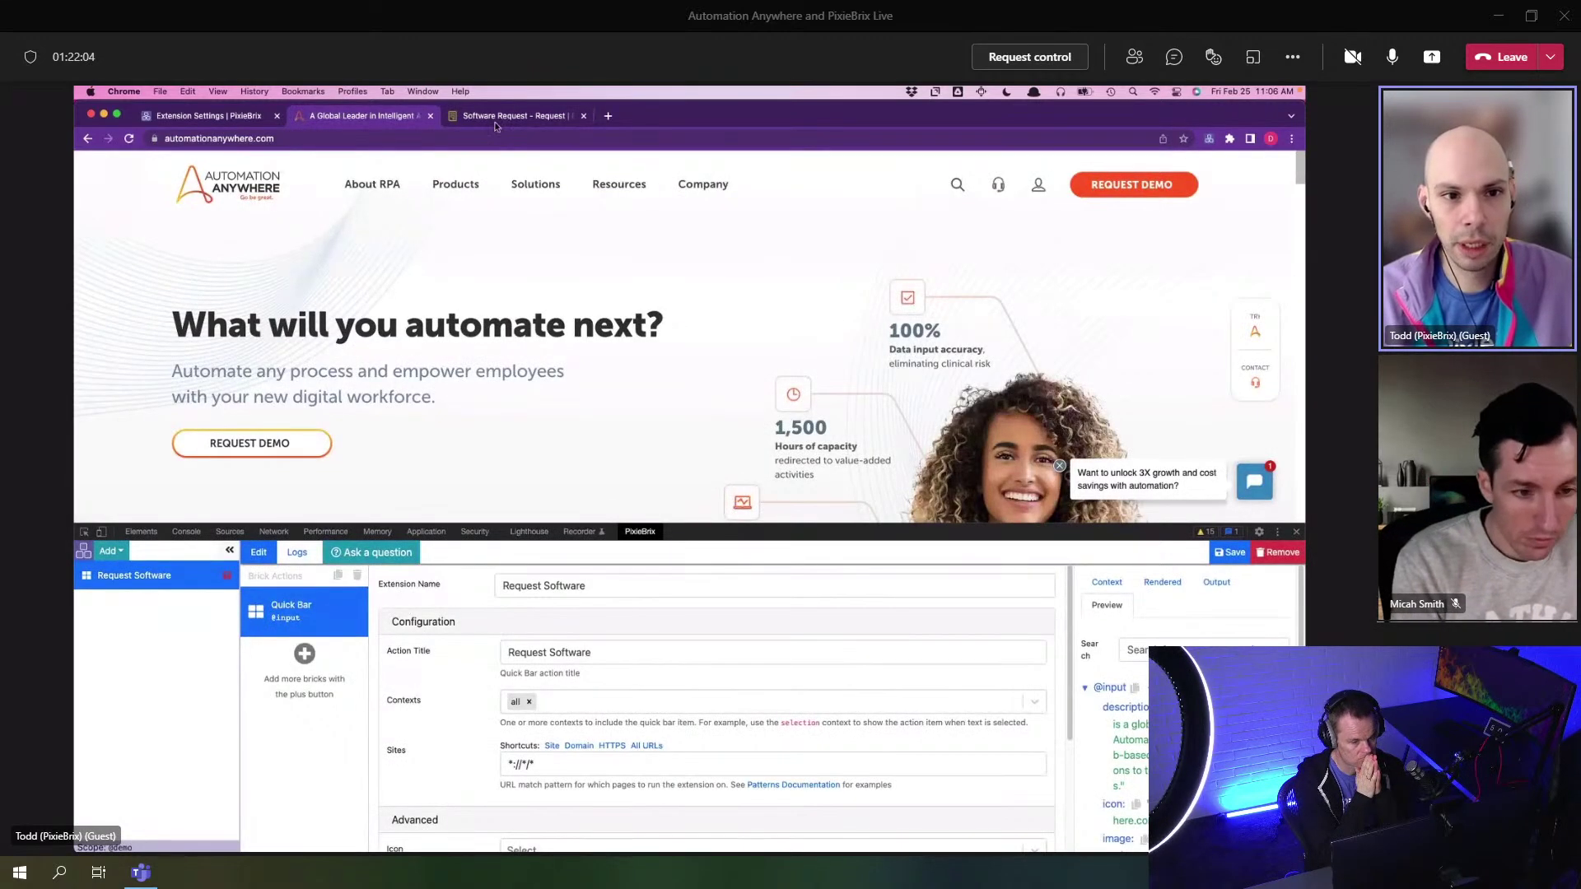
pyautogui.click(495, 120)
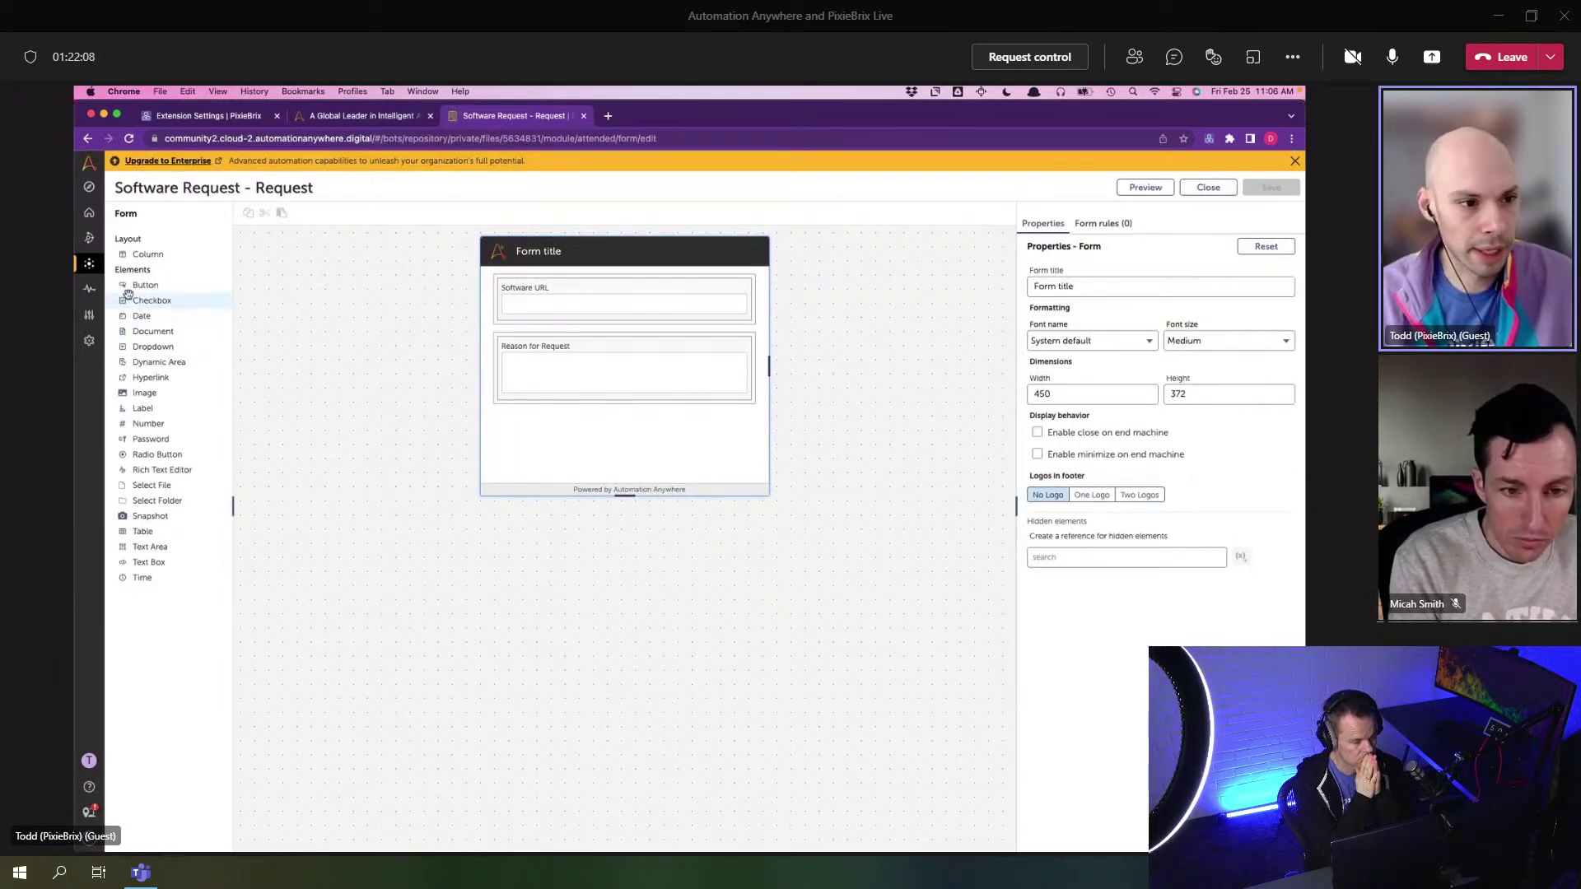
pyautogui.click(100, 265)
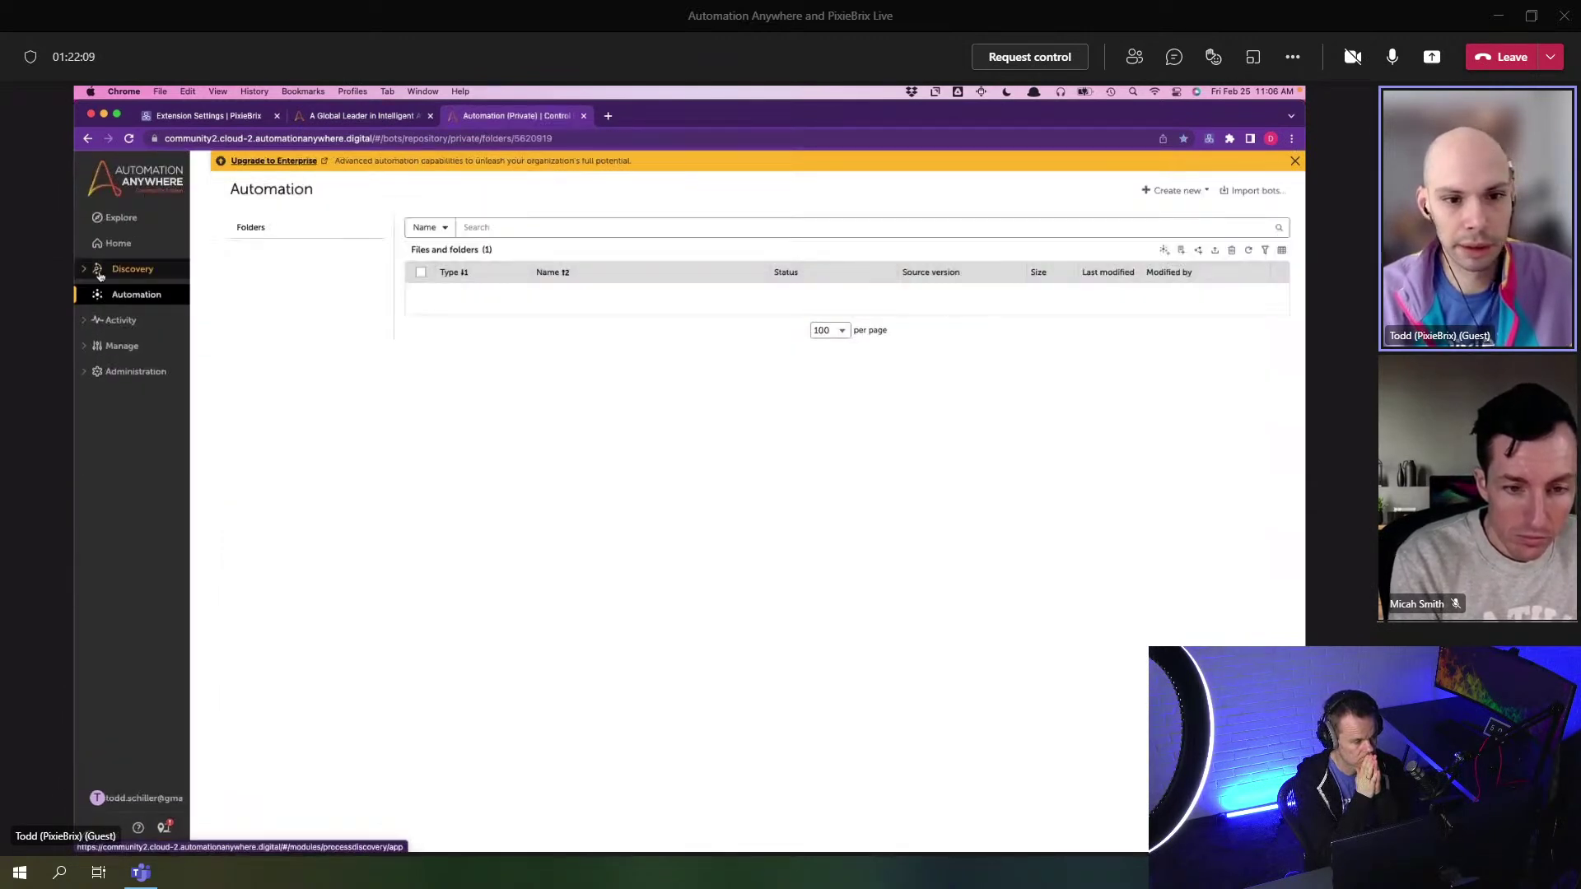
# - Create a new process named 'Software Request' and open it in the process editor
pyautogui.click(1197, 251)
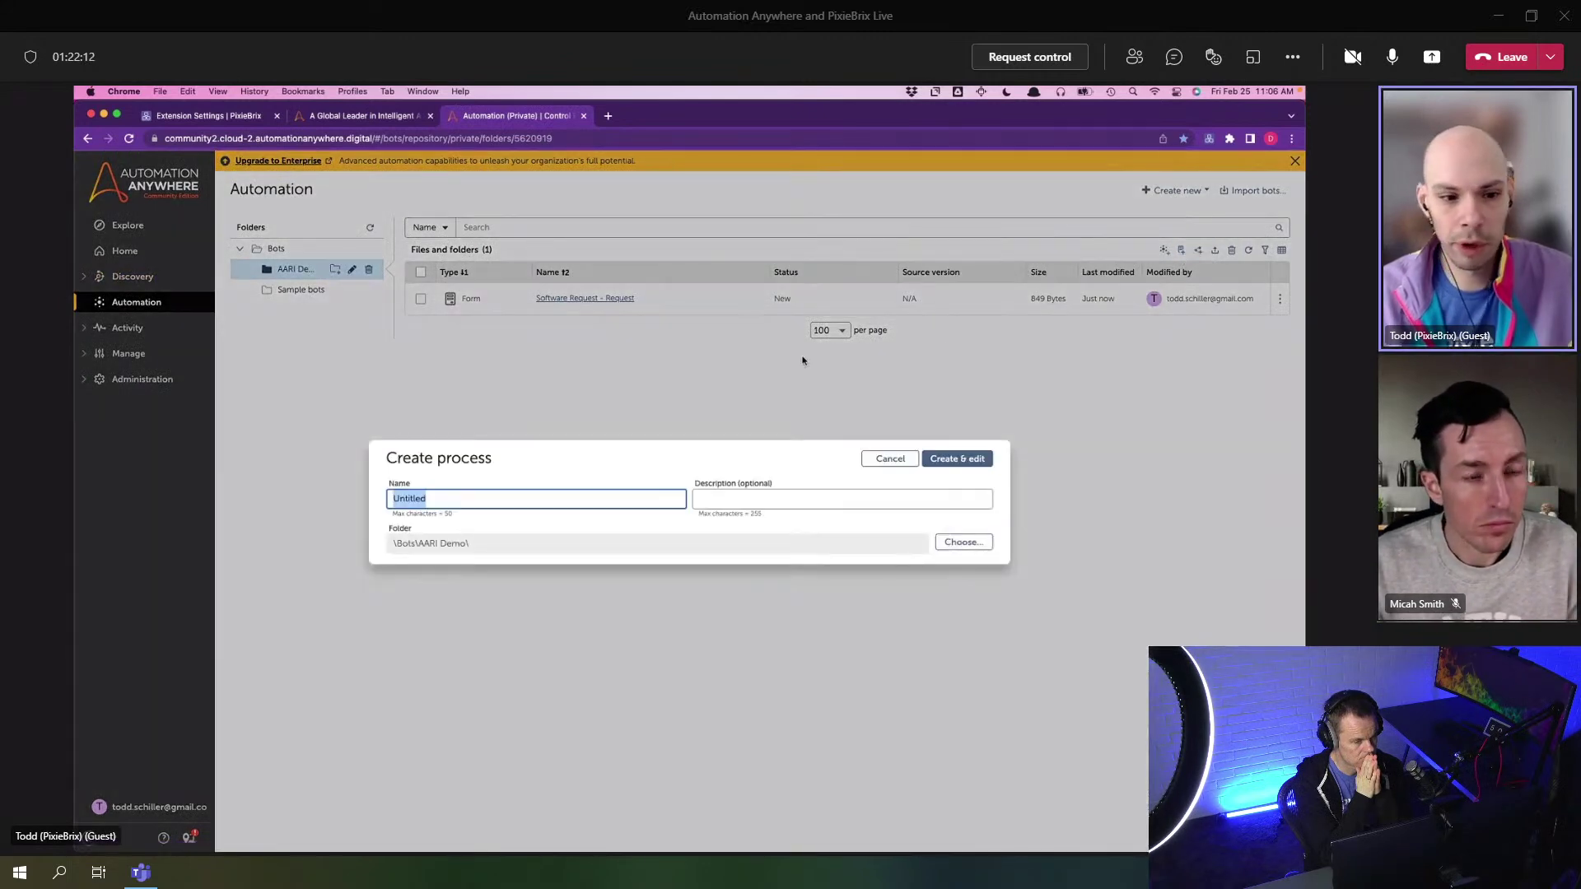
pyautogui.write('Software Request - Process')
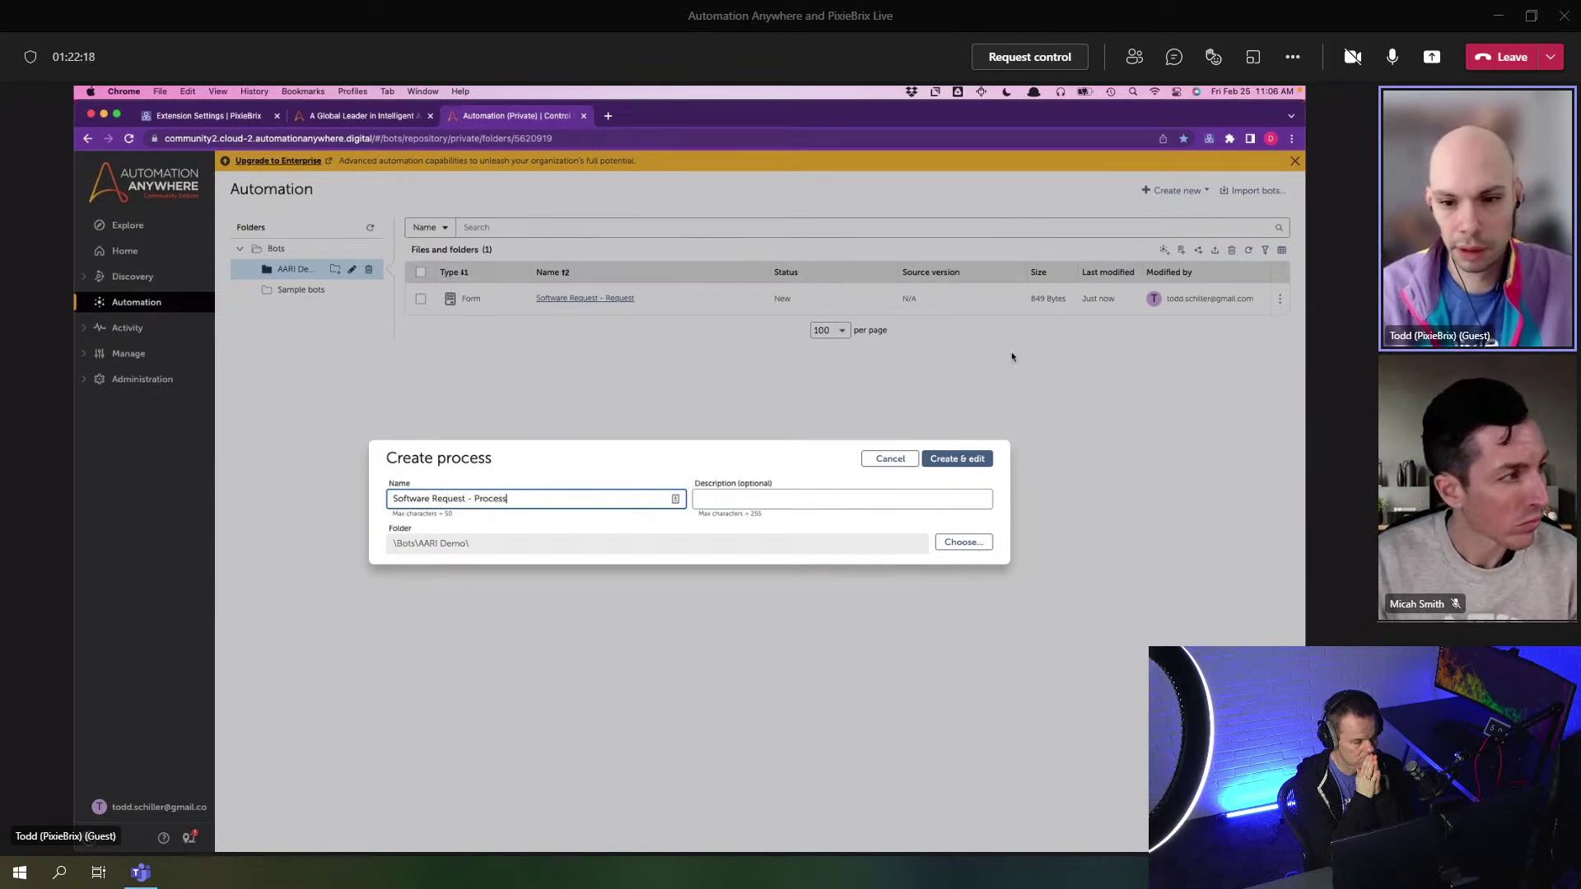
pyautogui.click(930, 455)
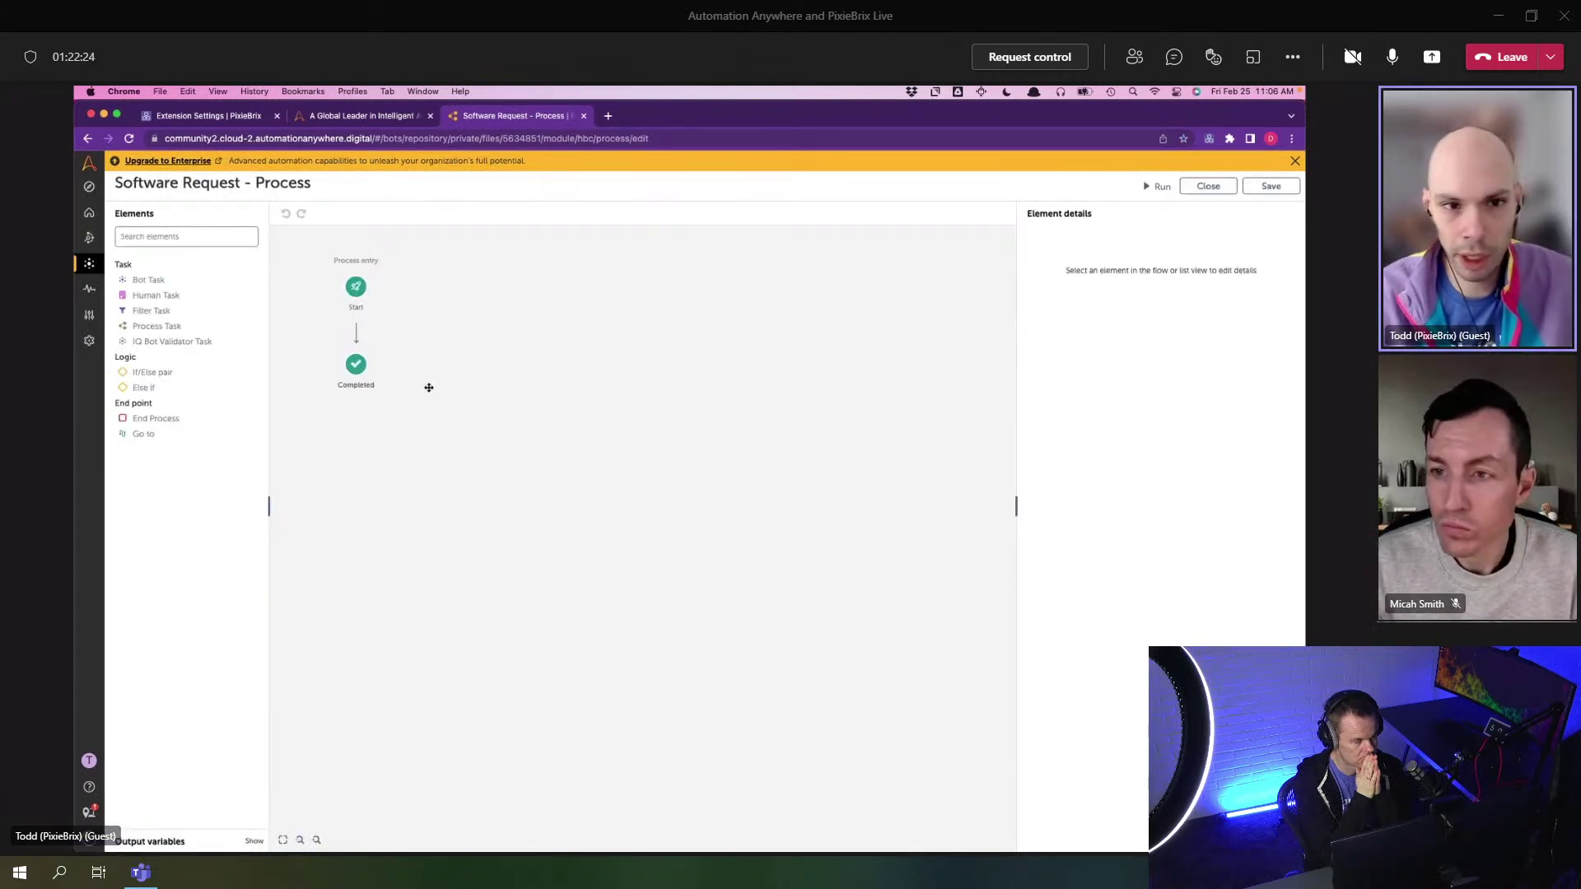
# - Make the process's Start step use the 'Software Request - Request' form
pyautogui.click(359, 287)
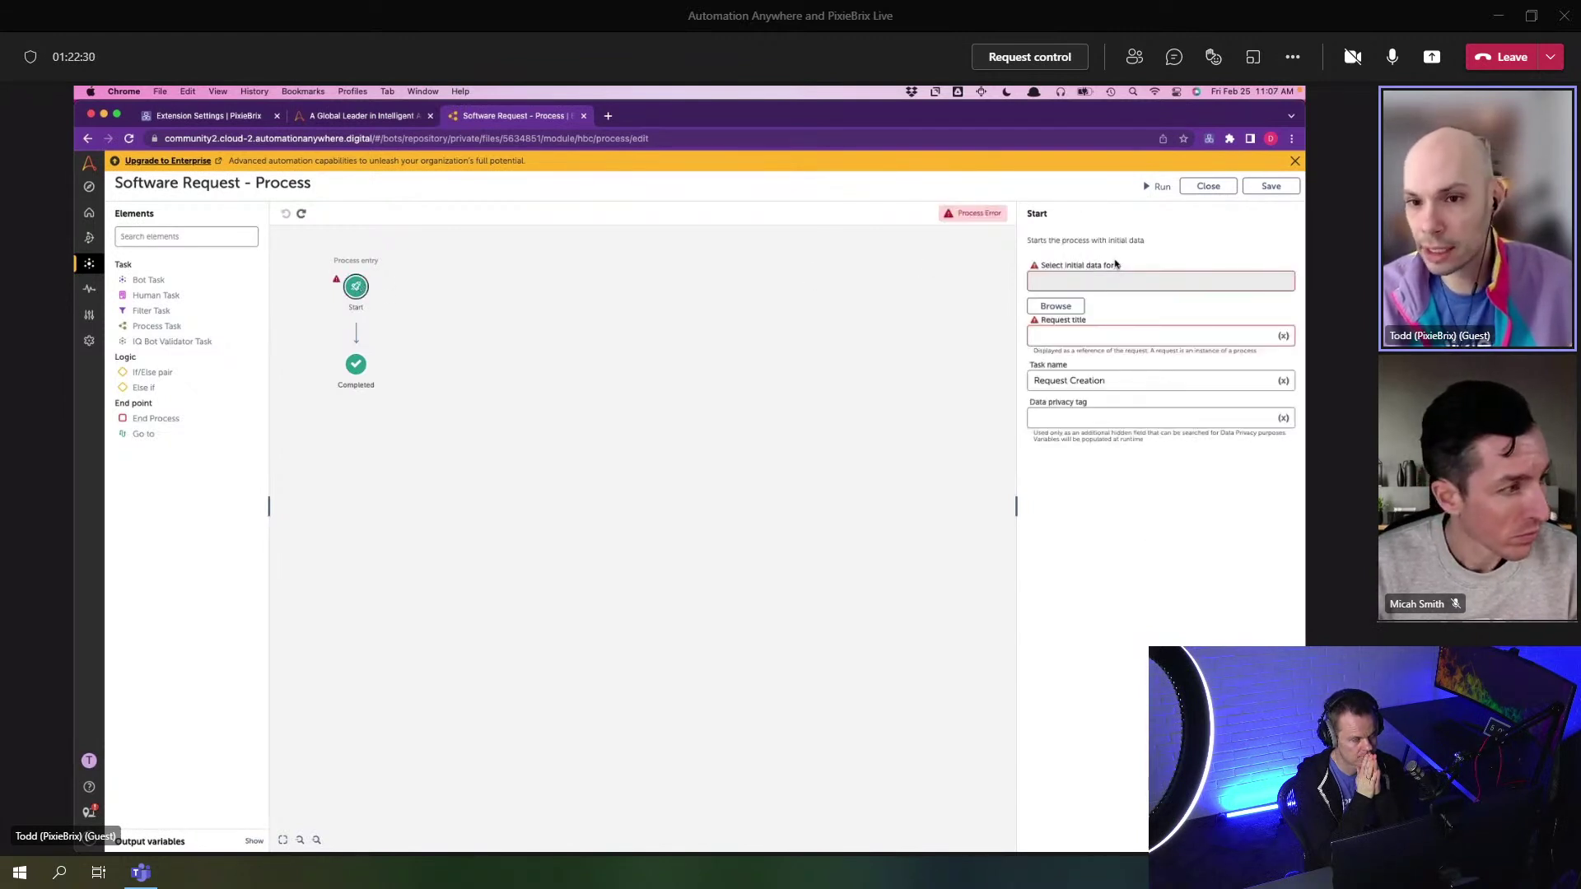
pyautogui.click(1055, 306)
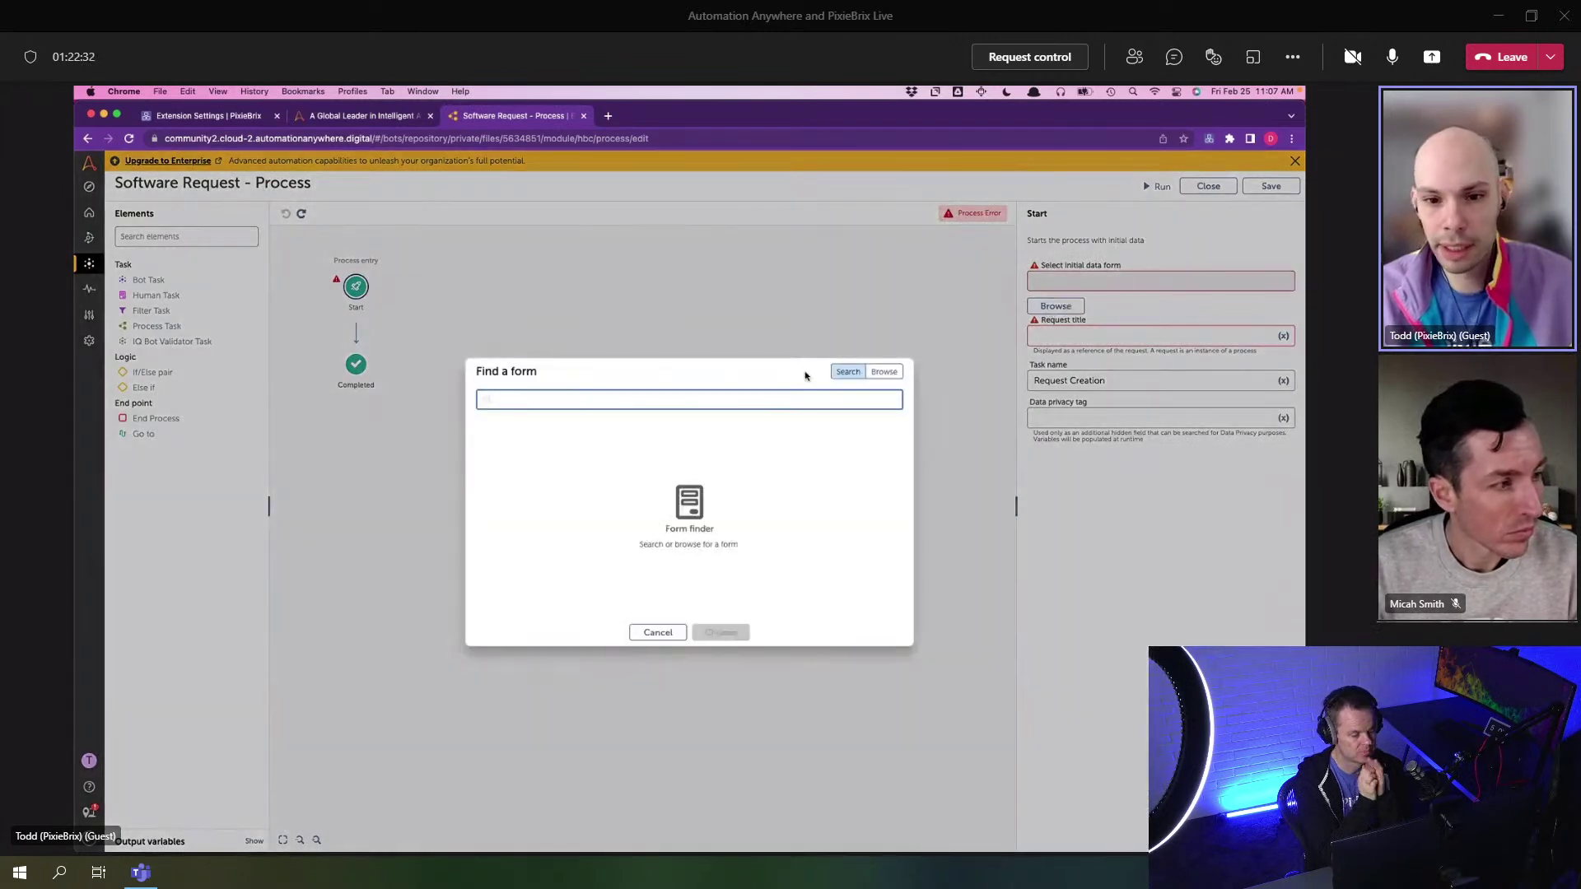
pyautogui.click(886, 371)
pyautogui.click(569, 426)
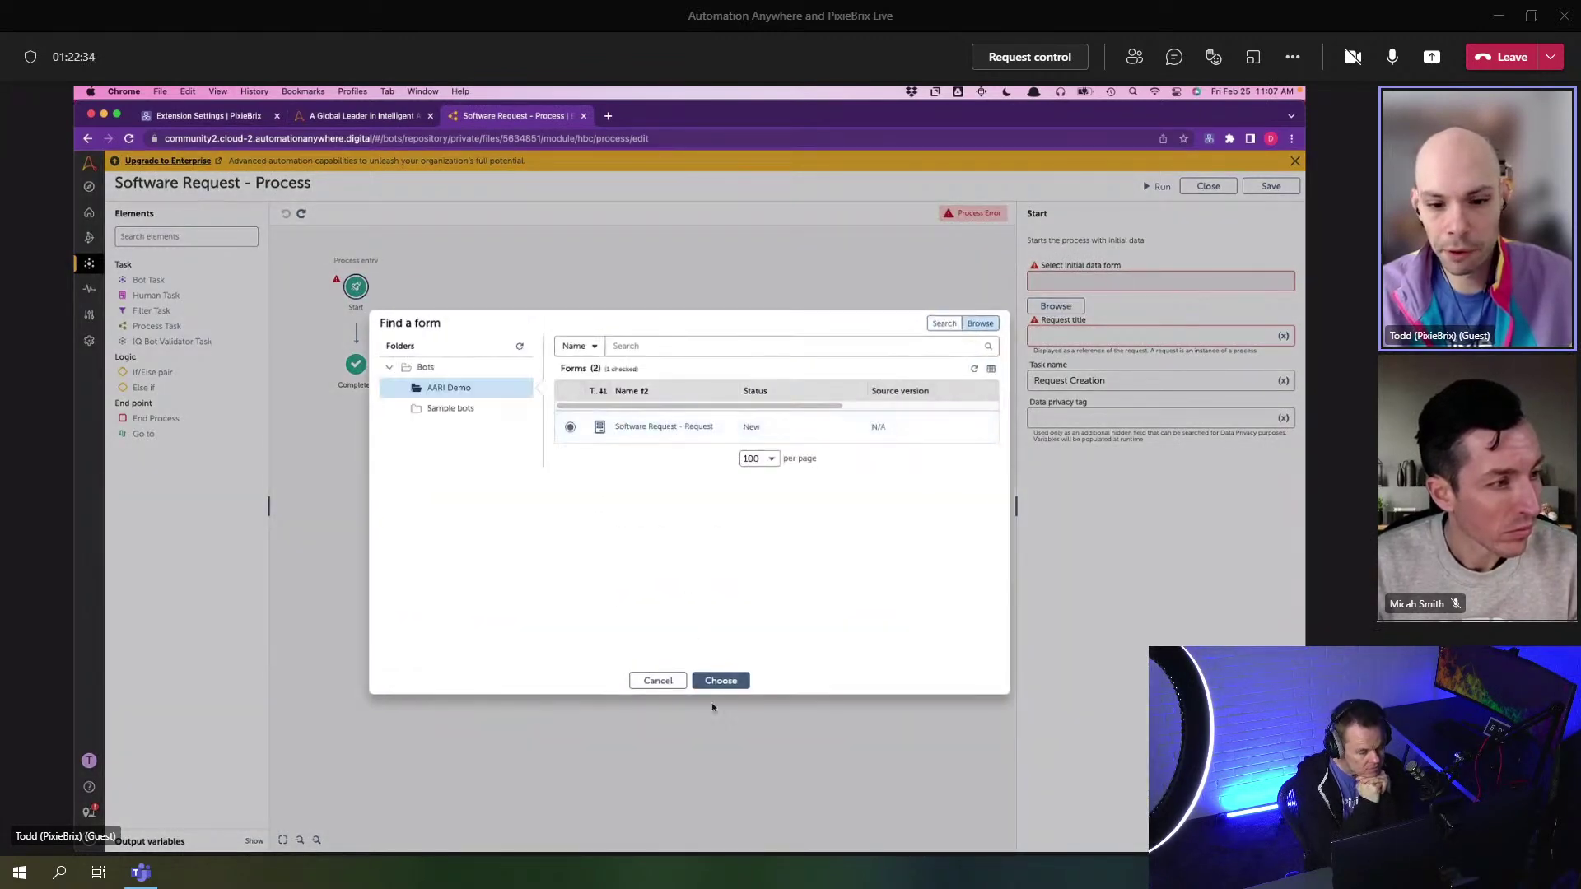
pyautogui.click(718, 680)
# - Set the request title to 'Software Request' and save the process
pyautogui.click(1063, 338)
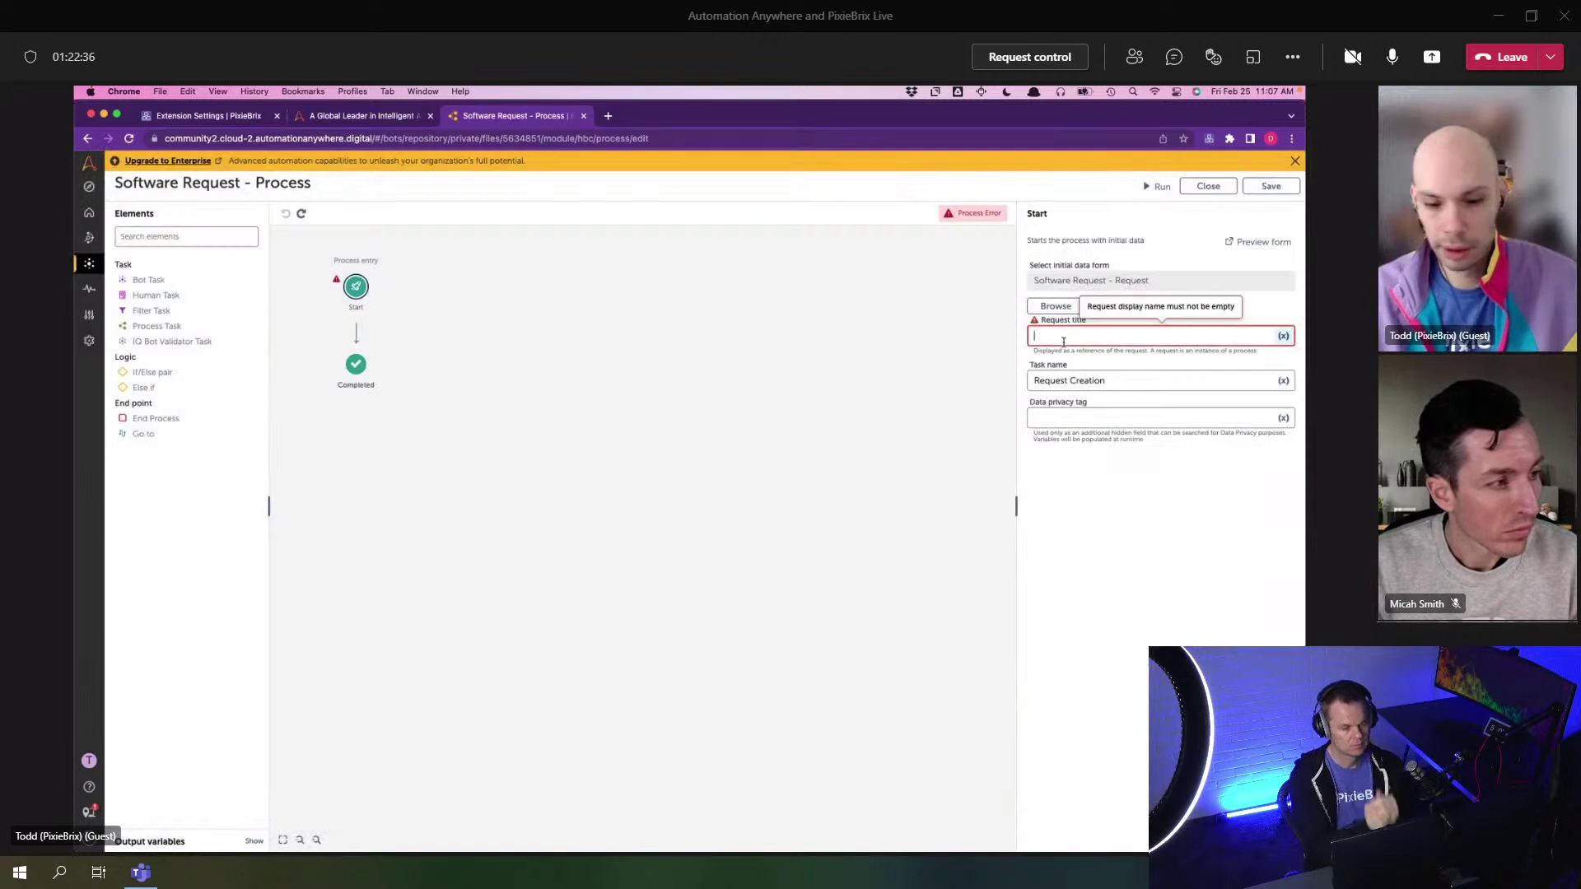
pyautogui.write('software Reque')
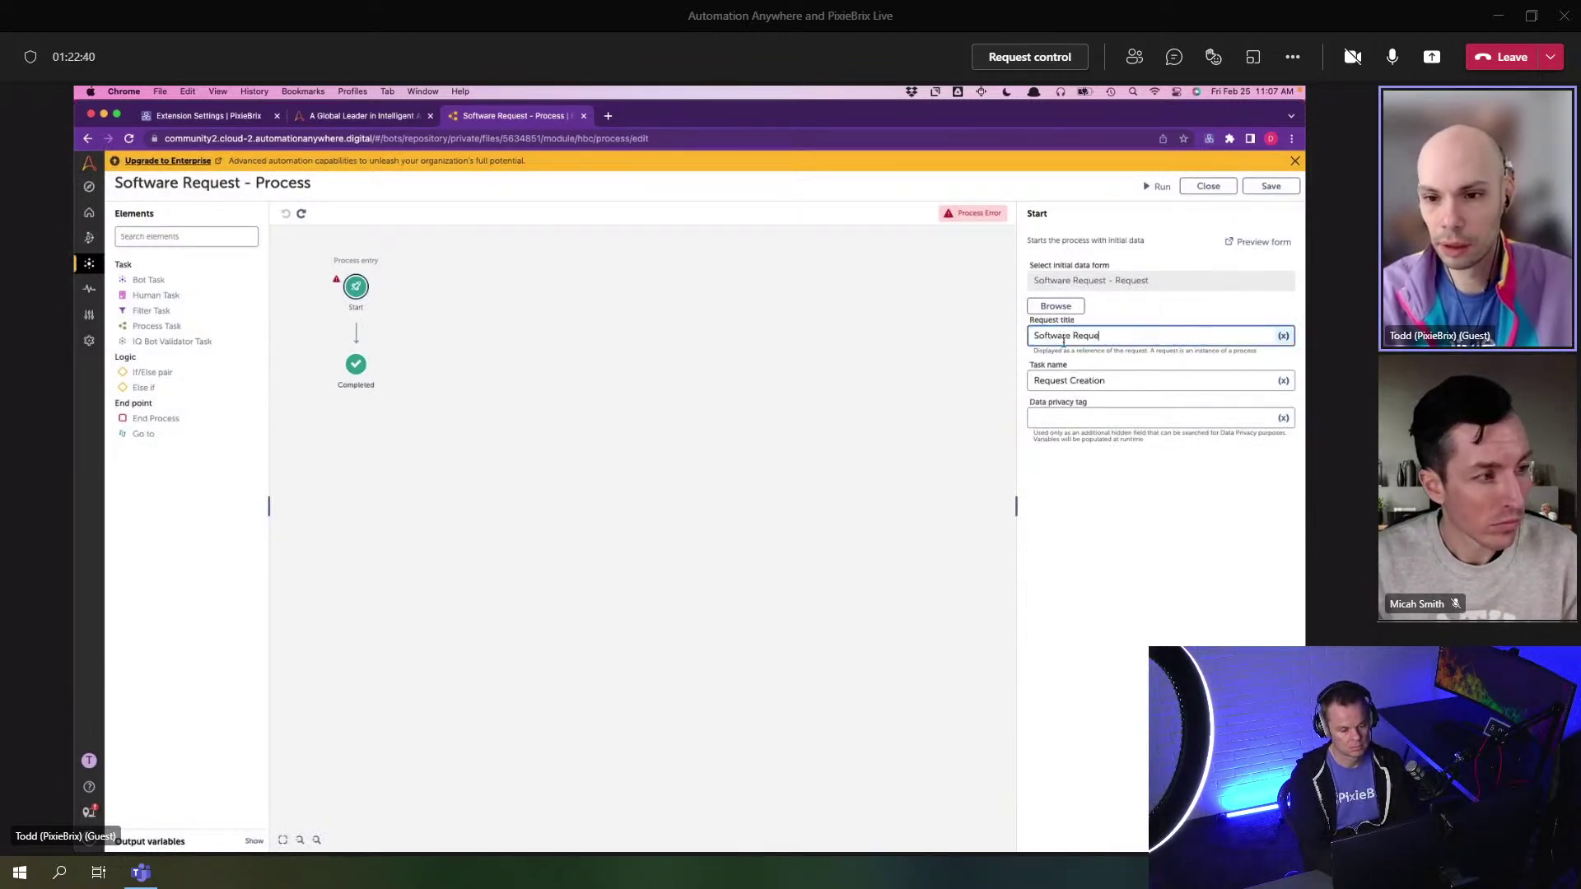
pyautogui.click(836, 313)
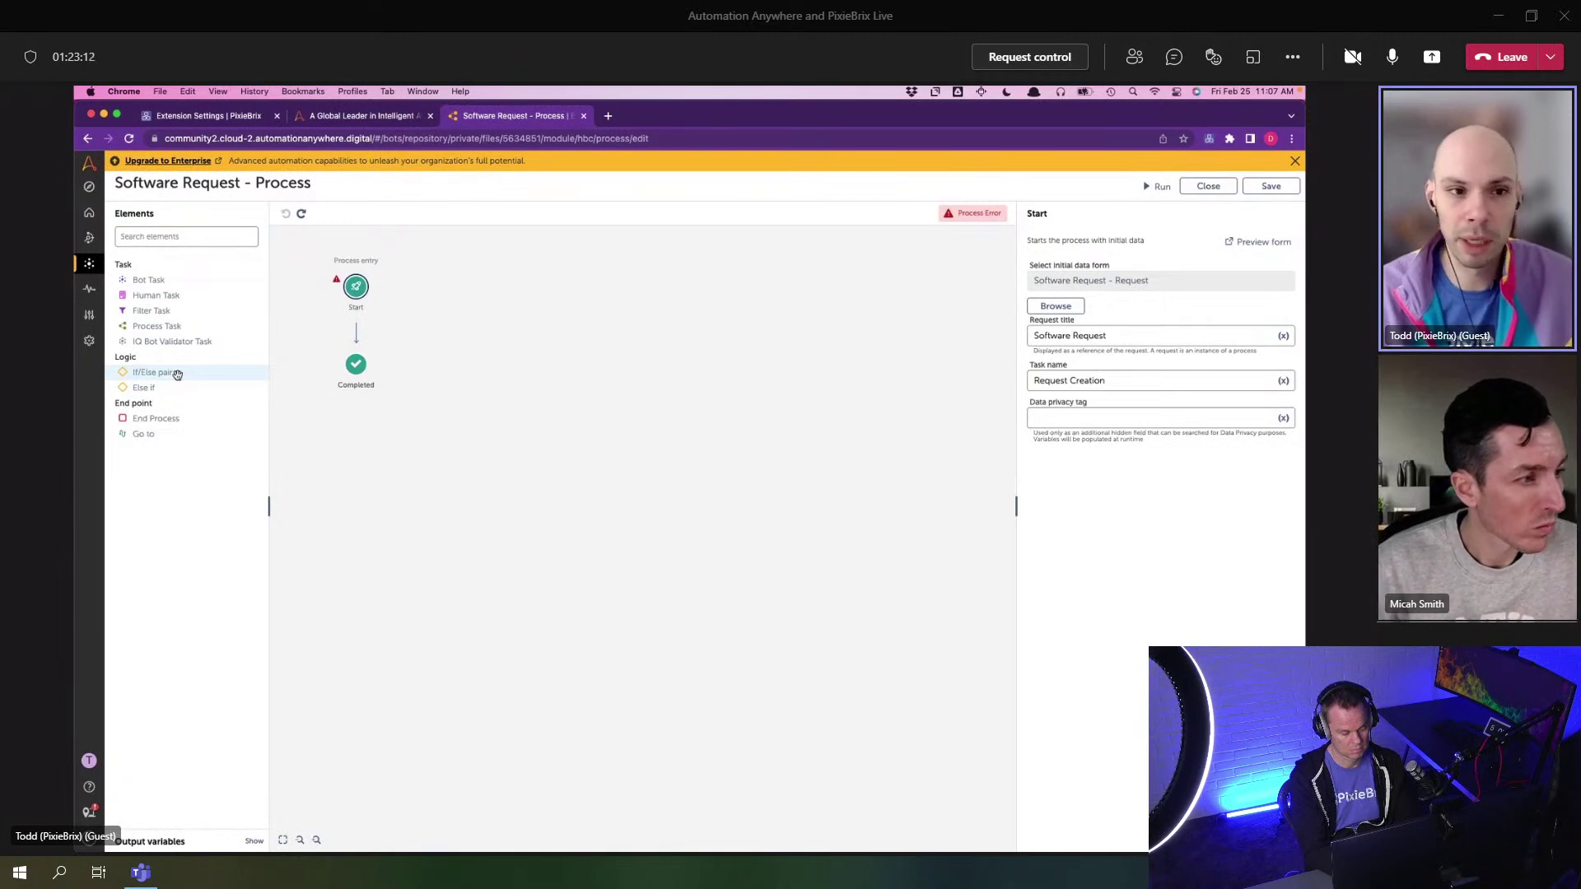
pyautogui.click(1270, 186)
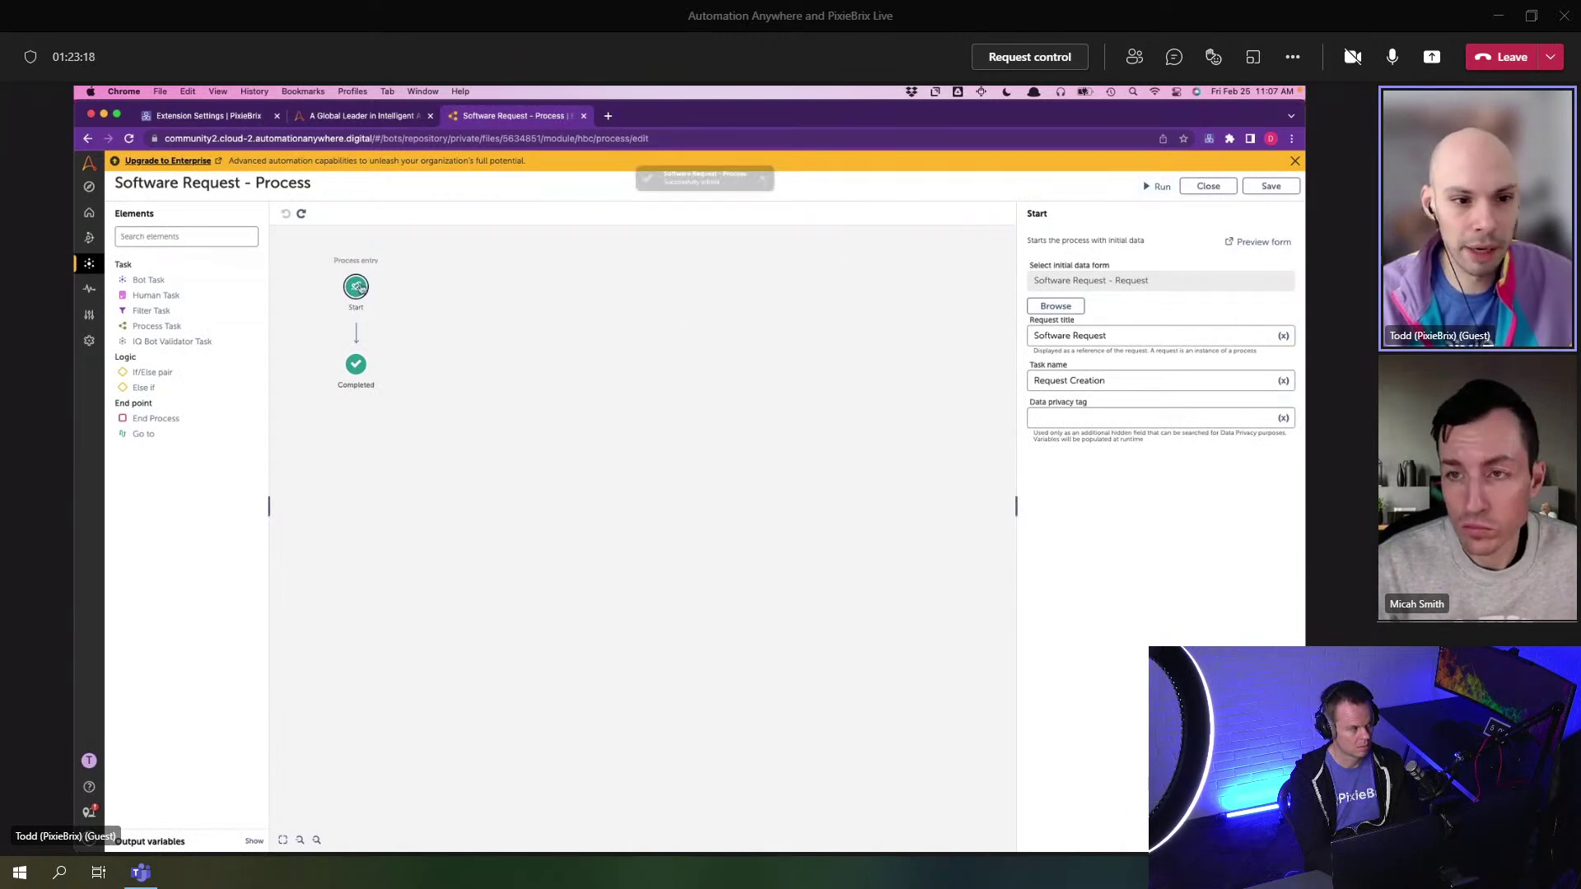
pyautogui.click(1159, 187)
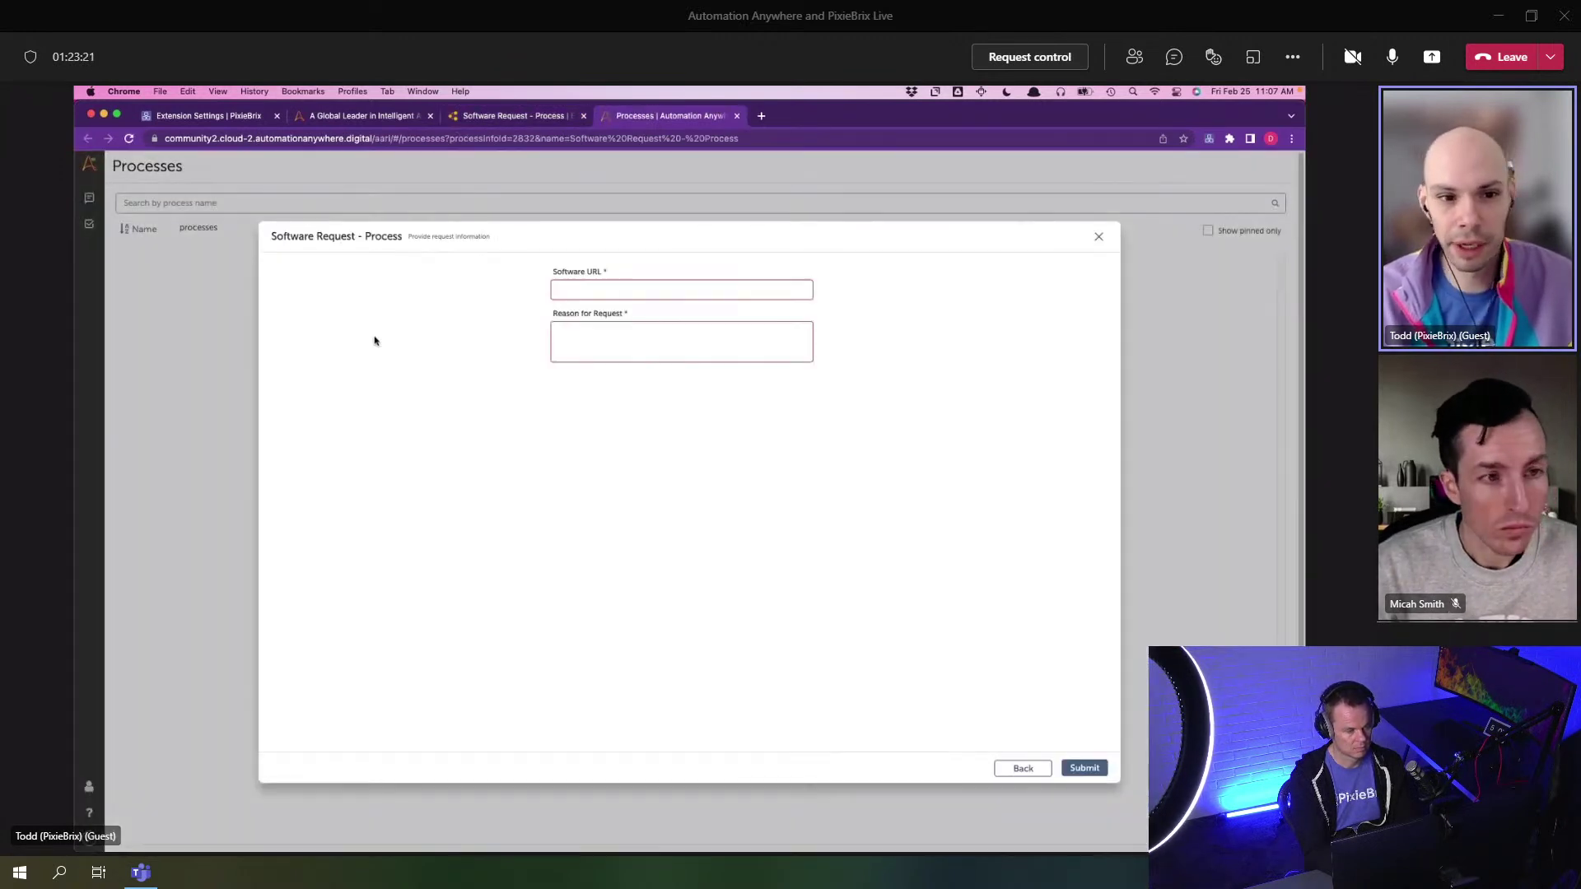
pyautogui.click(640, 291)
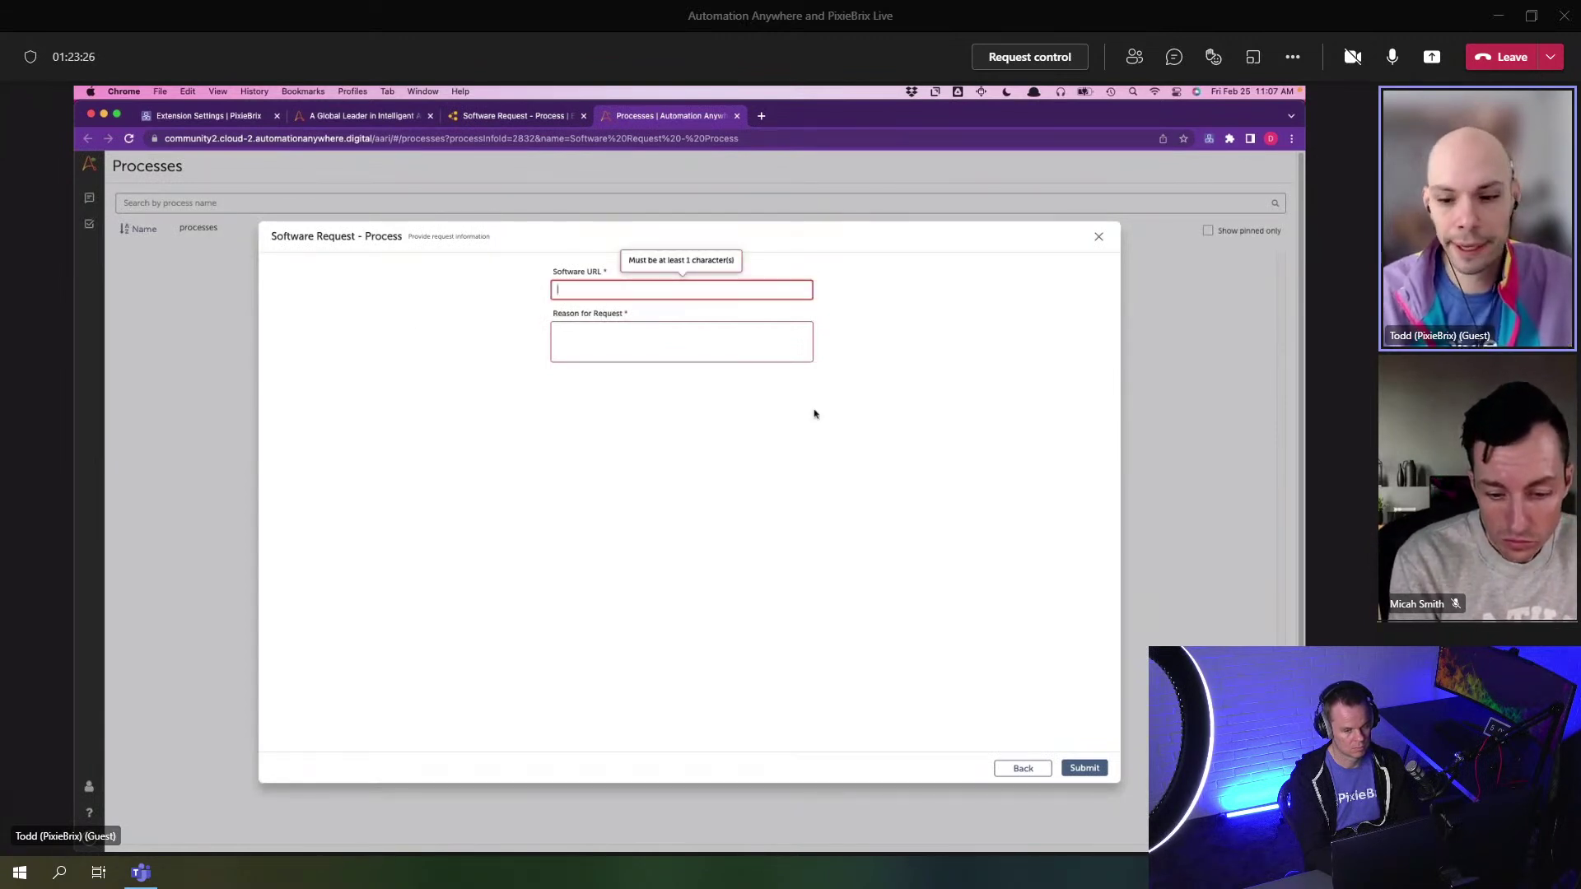
pyautogui.write('https://www.google.com')
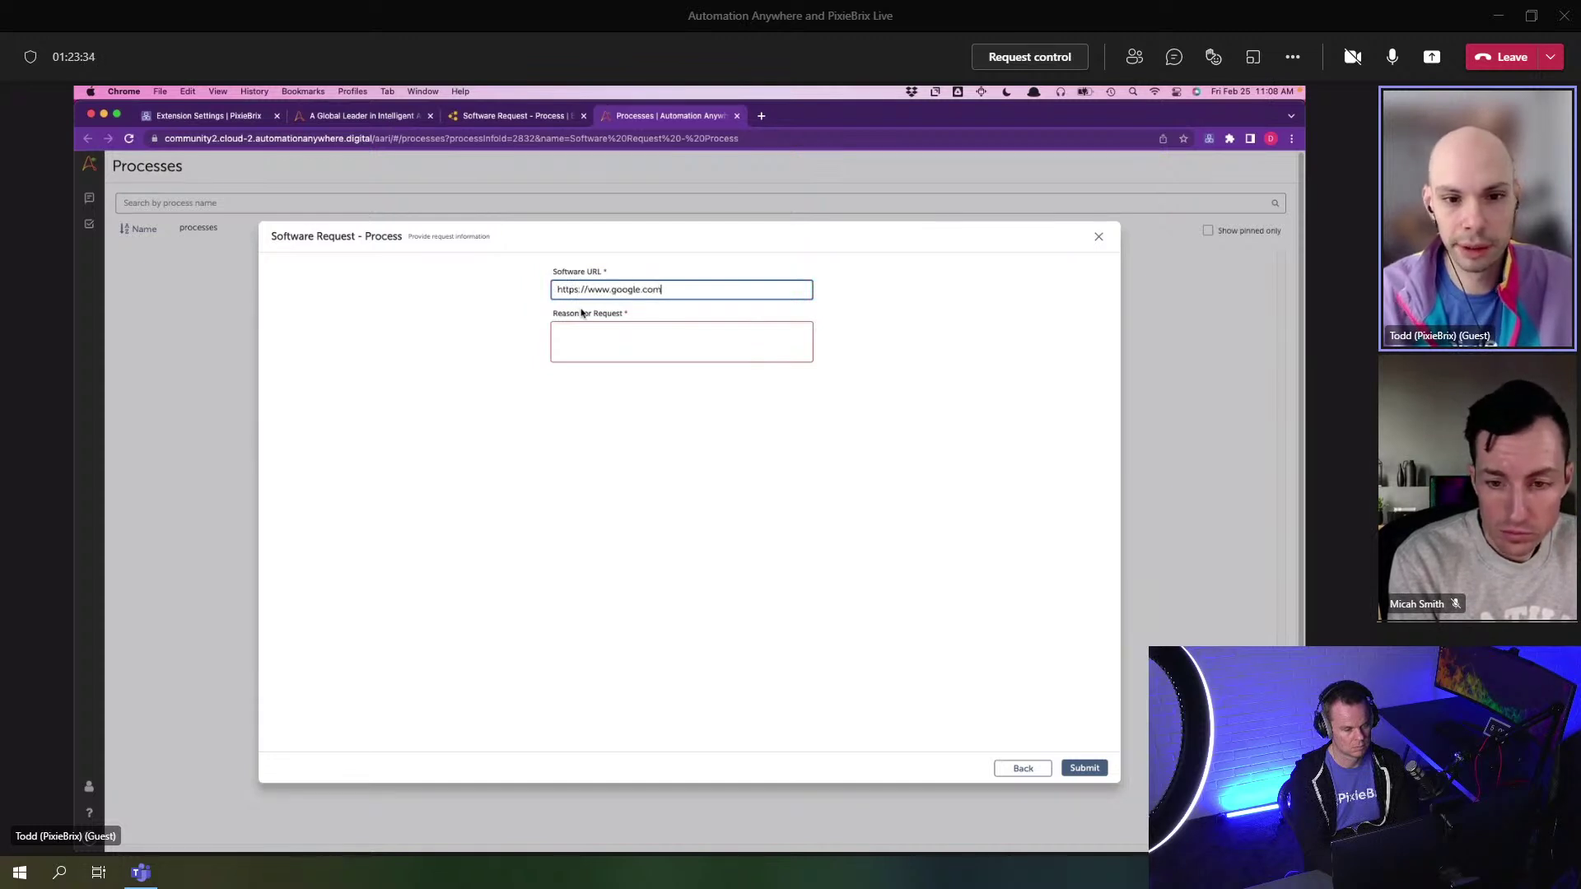
pyautogui.press('Tab')
pyautogui.write('T')
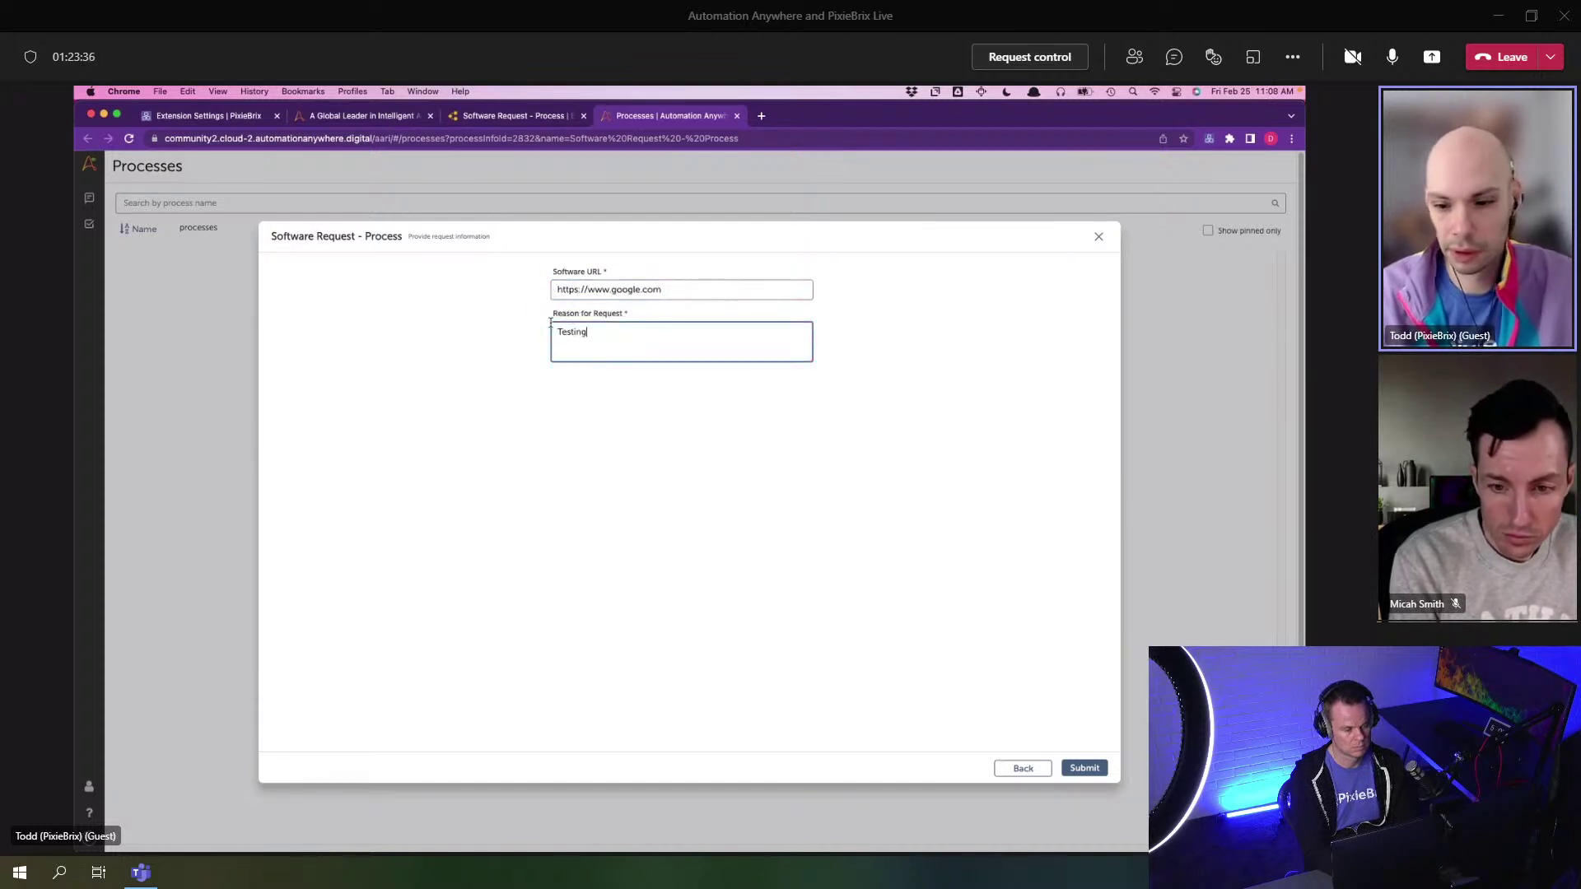
pyautogui.click(1082, 768)
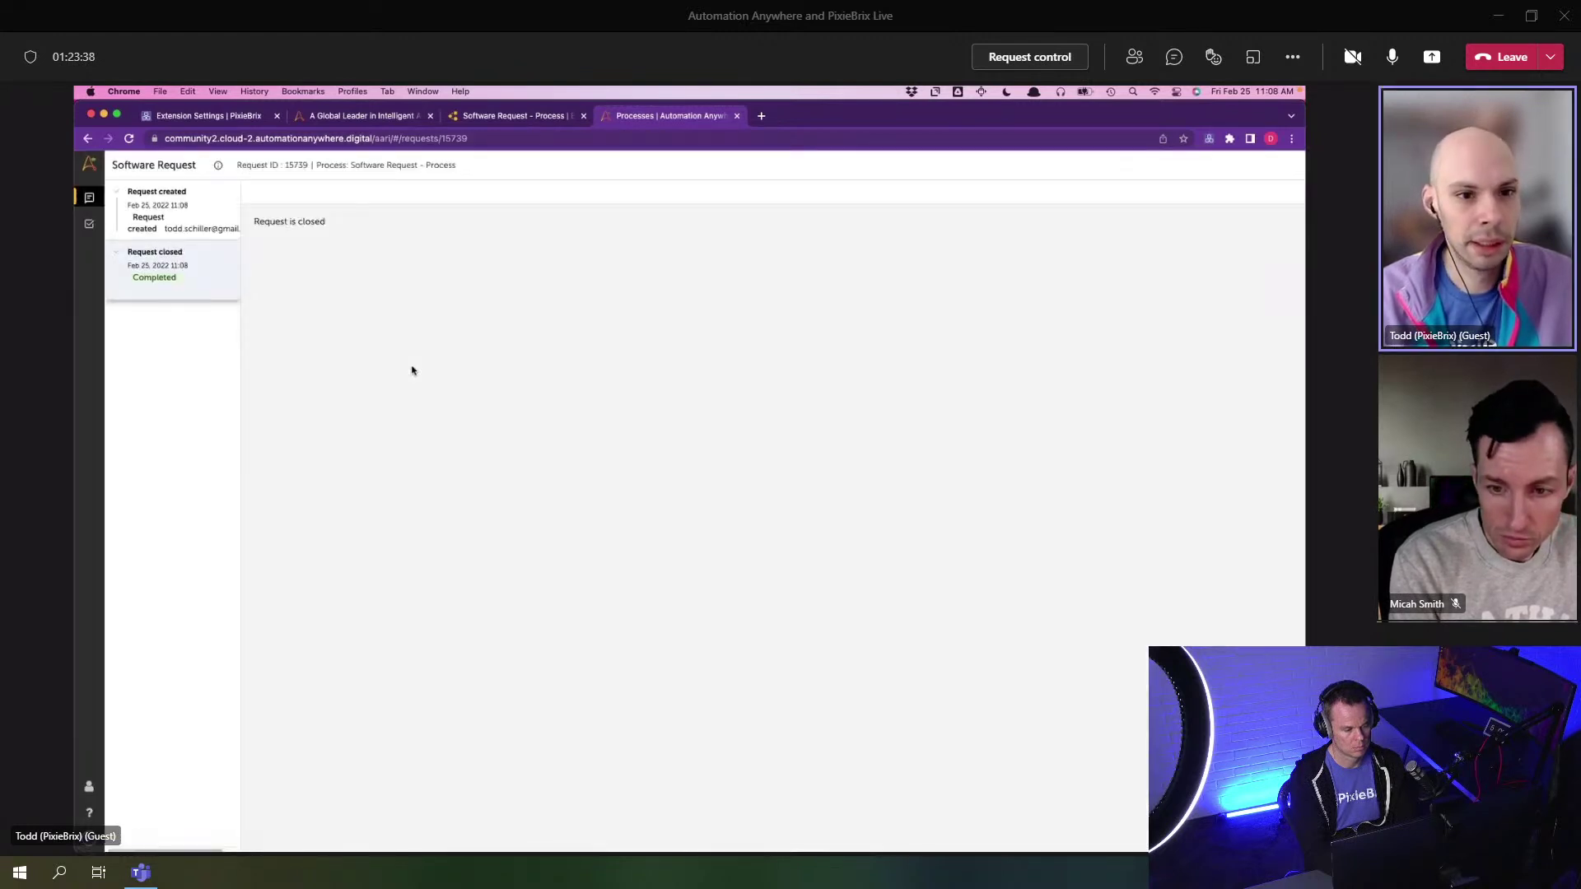
# - Review the request's submitted form and its closed status in the timeline
pyautogui.click(197, 216)
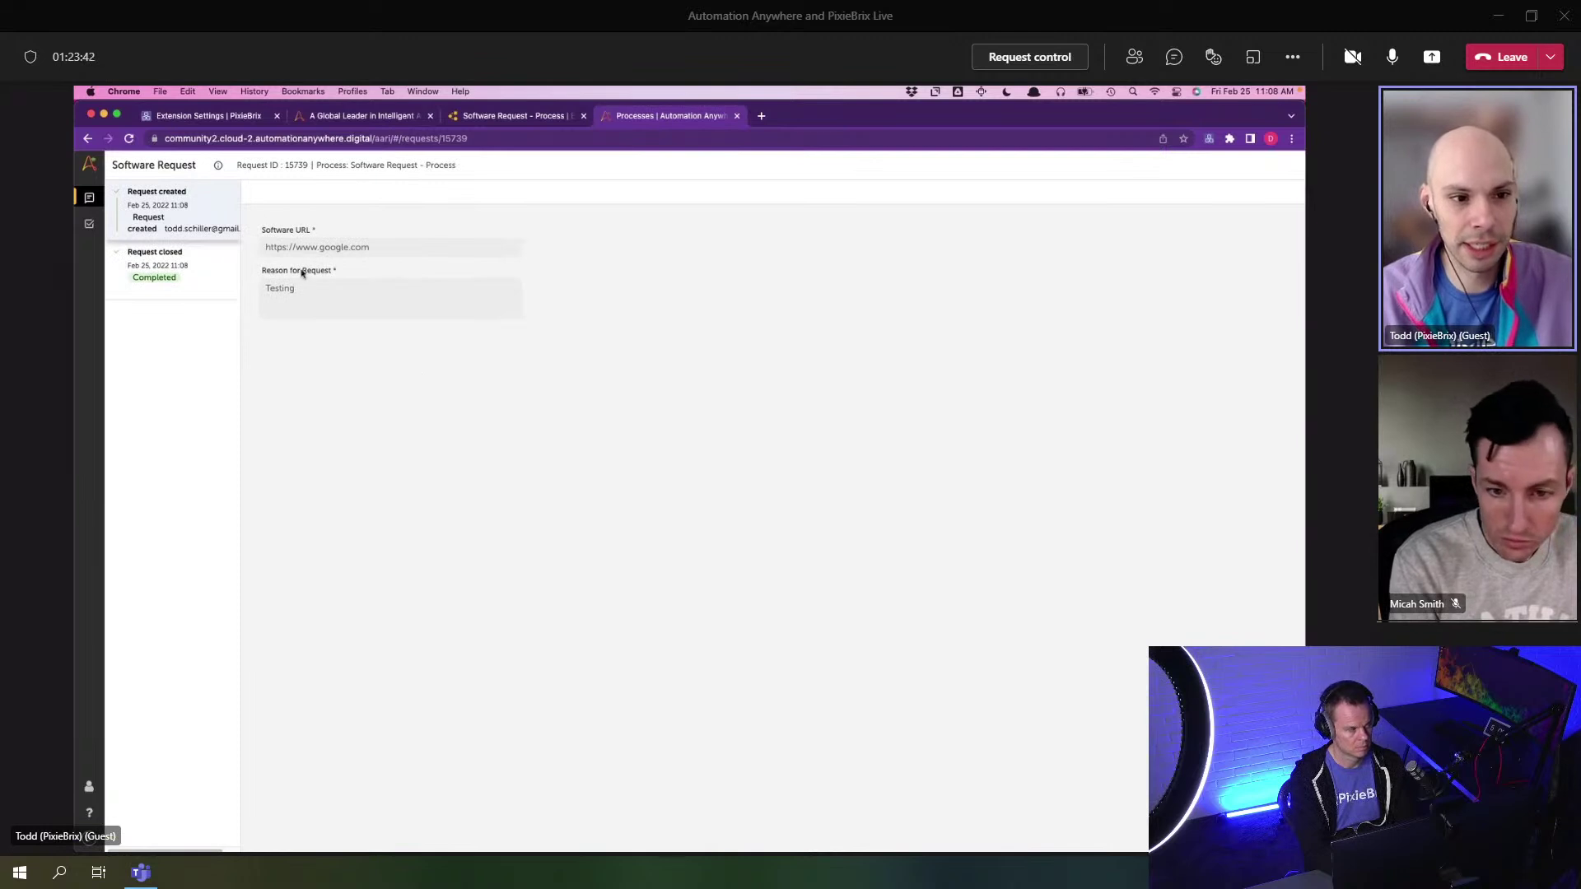
pyautogui.click(198, 263)
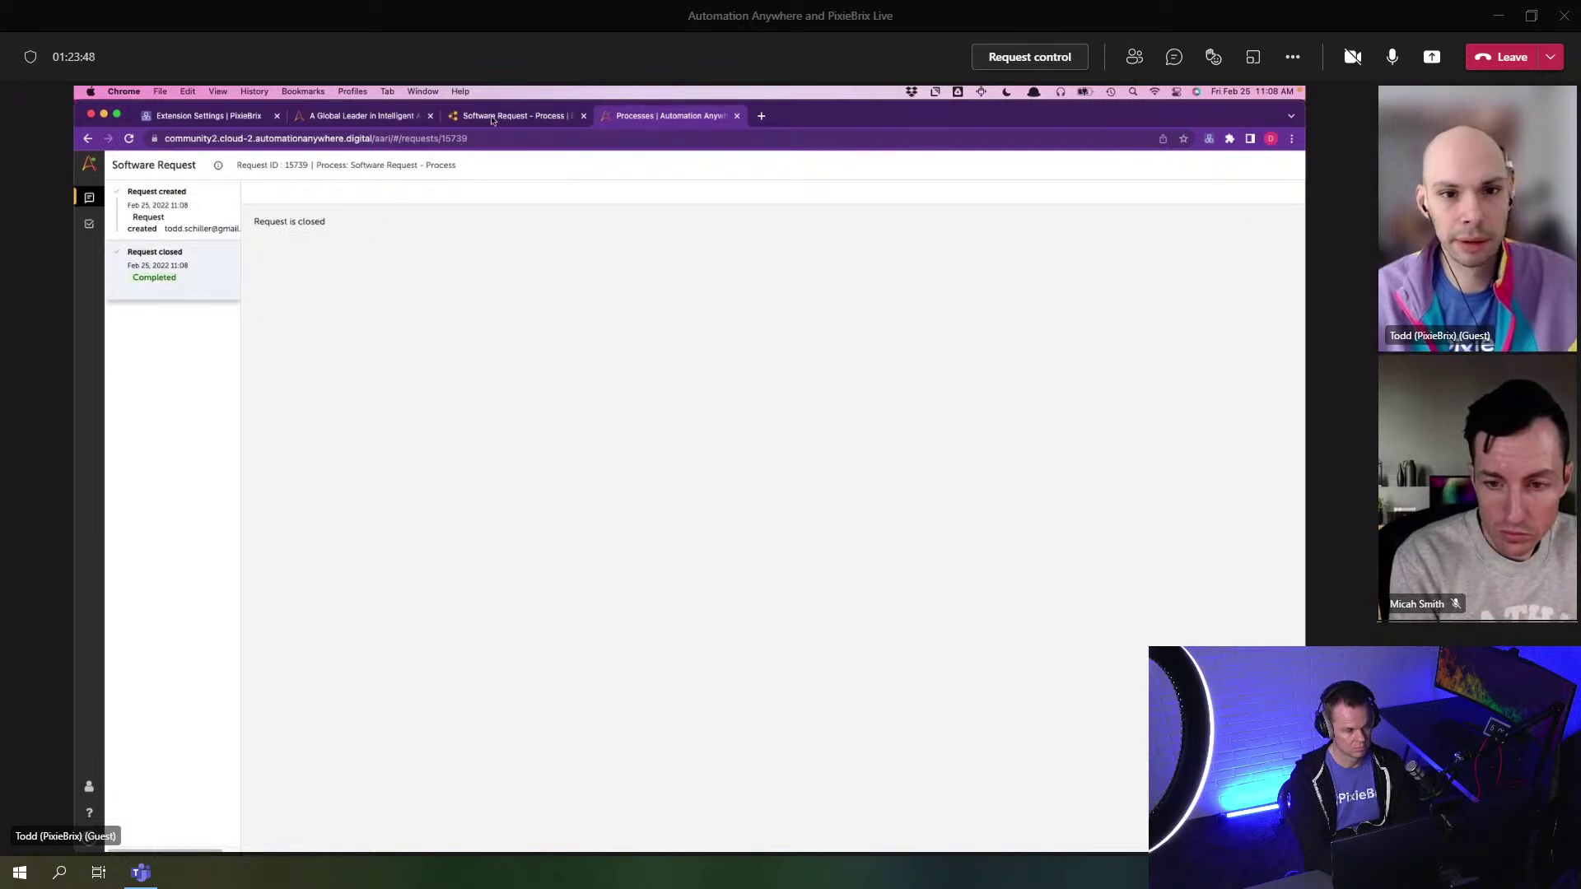
pyautogui.click(736, 115)
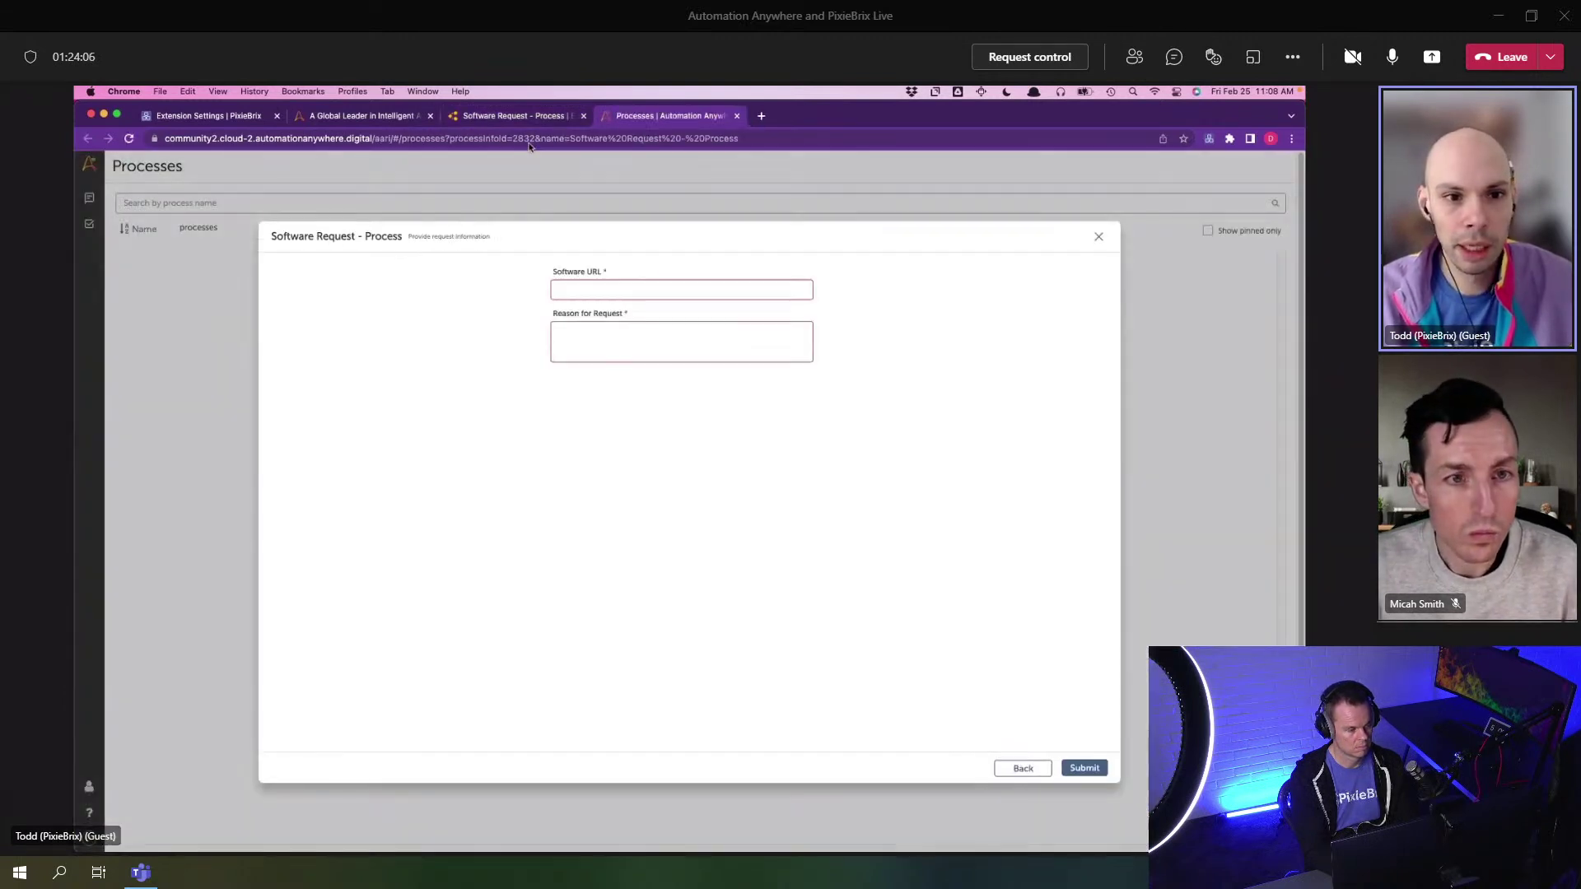
# - Copy process ID 2832 from the address bar and go back to the PixieBrix editor
pyautogui.click(515, 142)
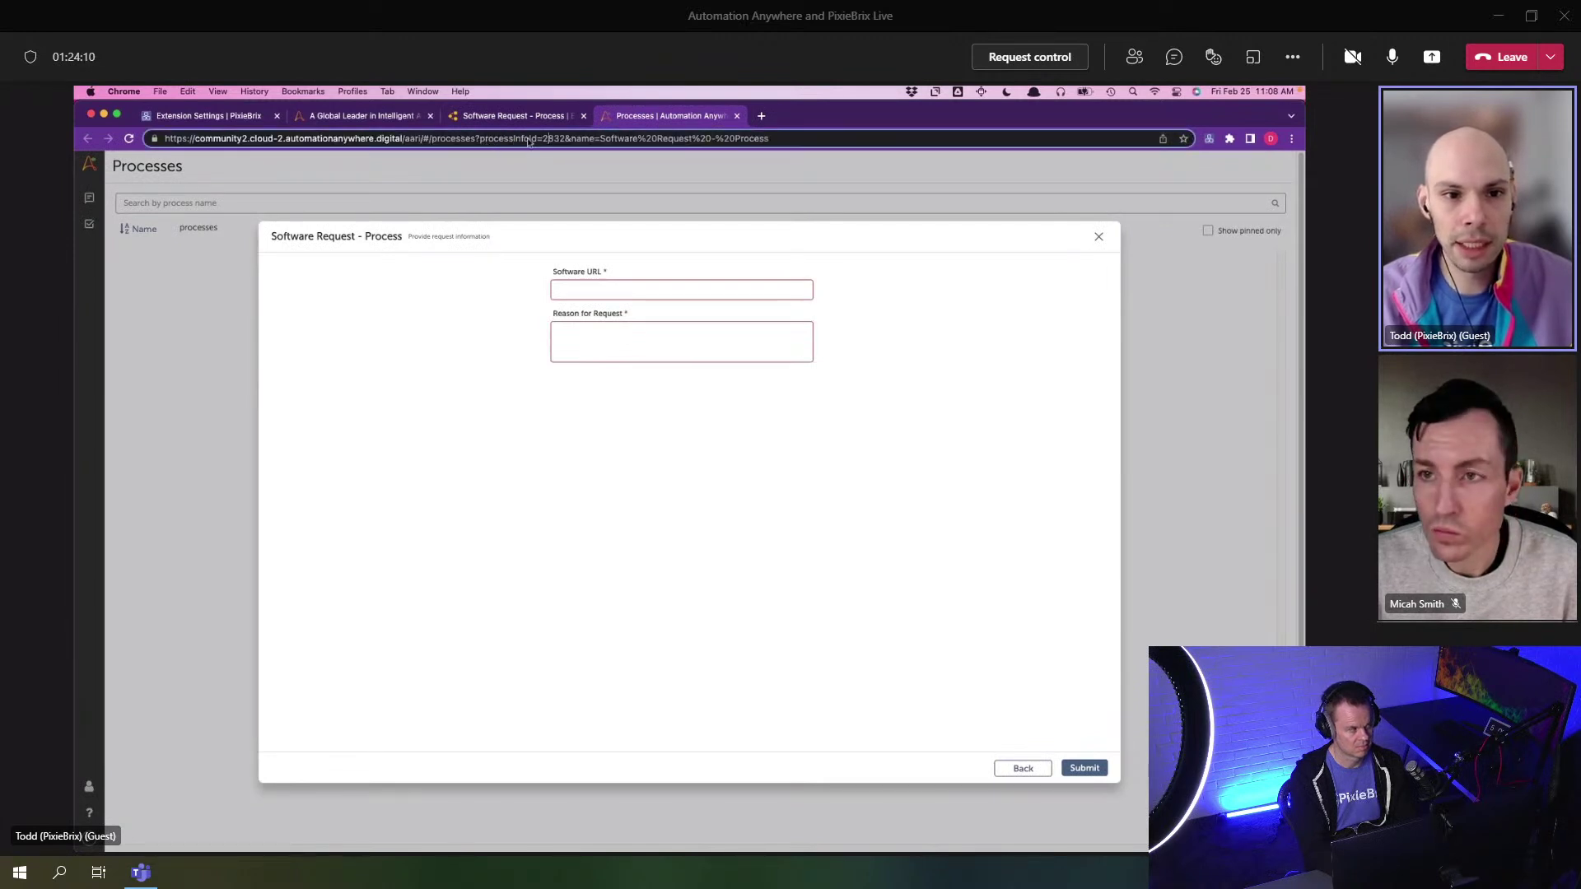
pyautogui.moveTo(544, 138); pyautogui.dragTo(564, 140)
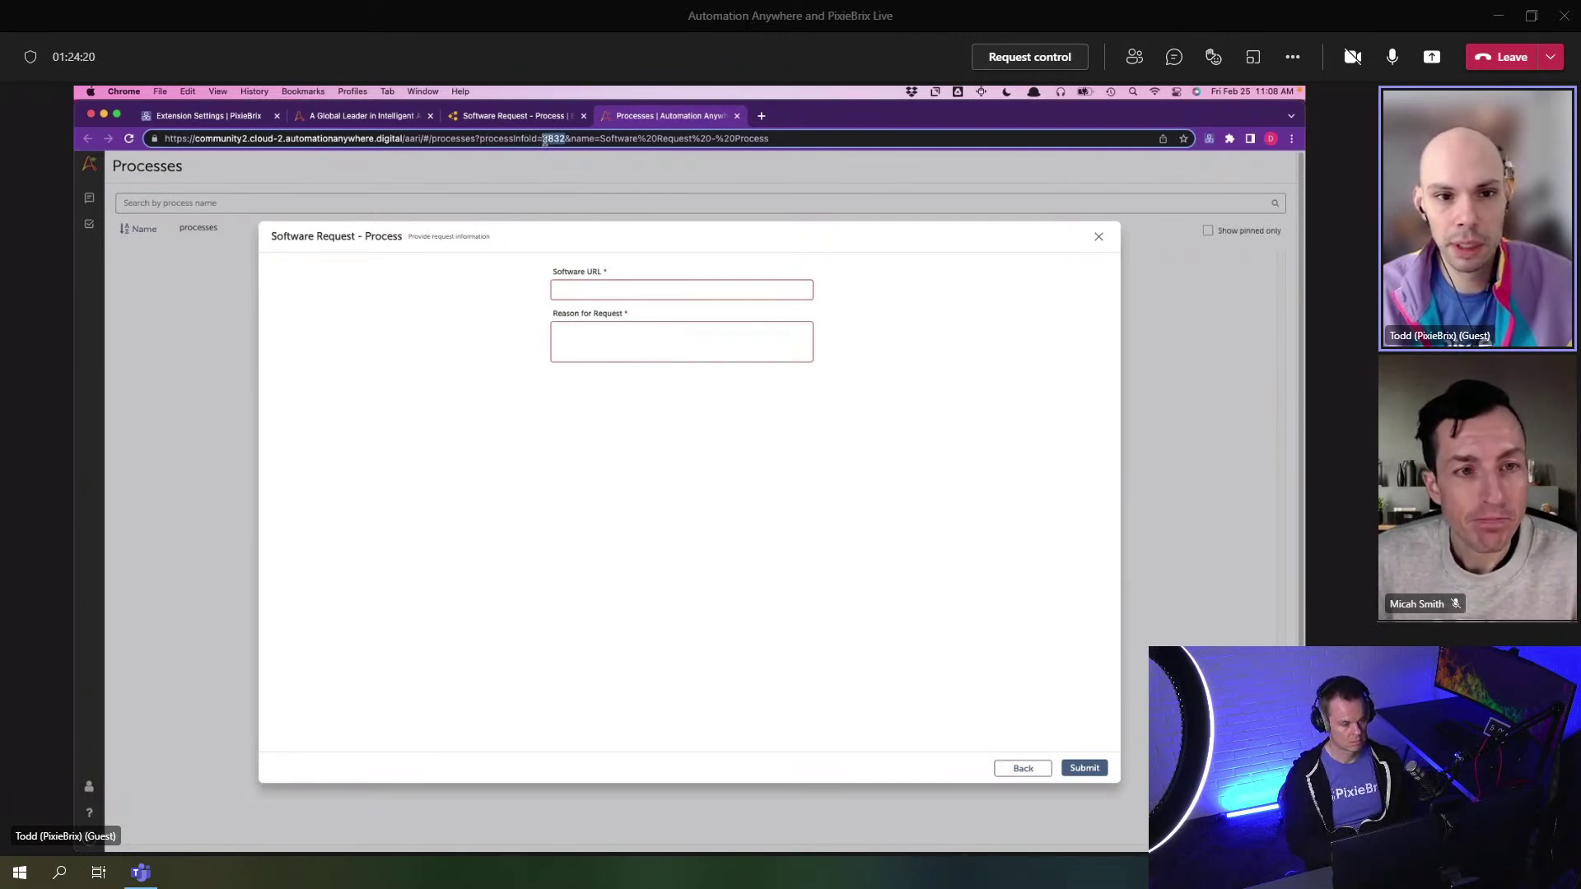
pyautogui.rightClick(543, 139)
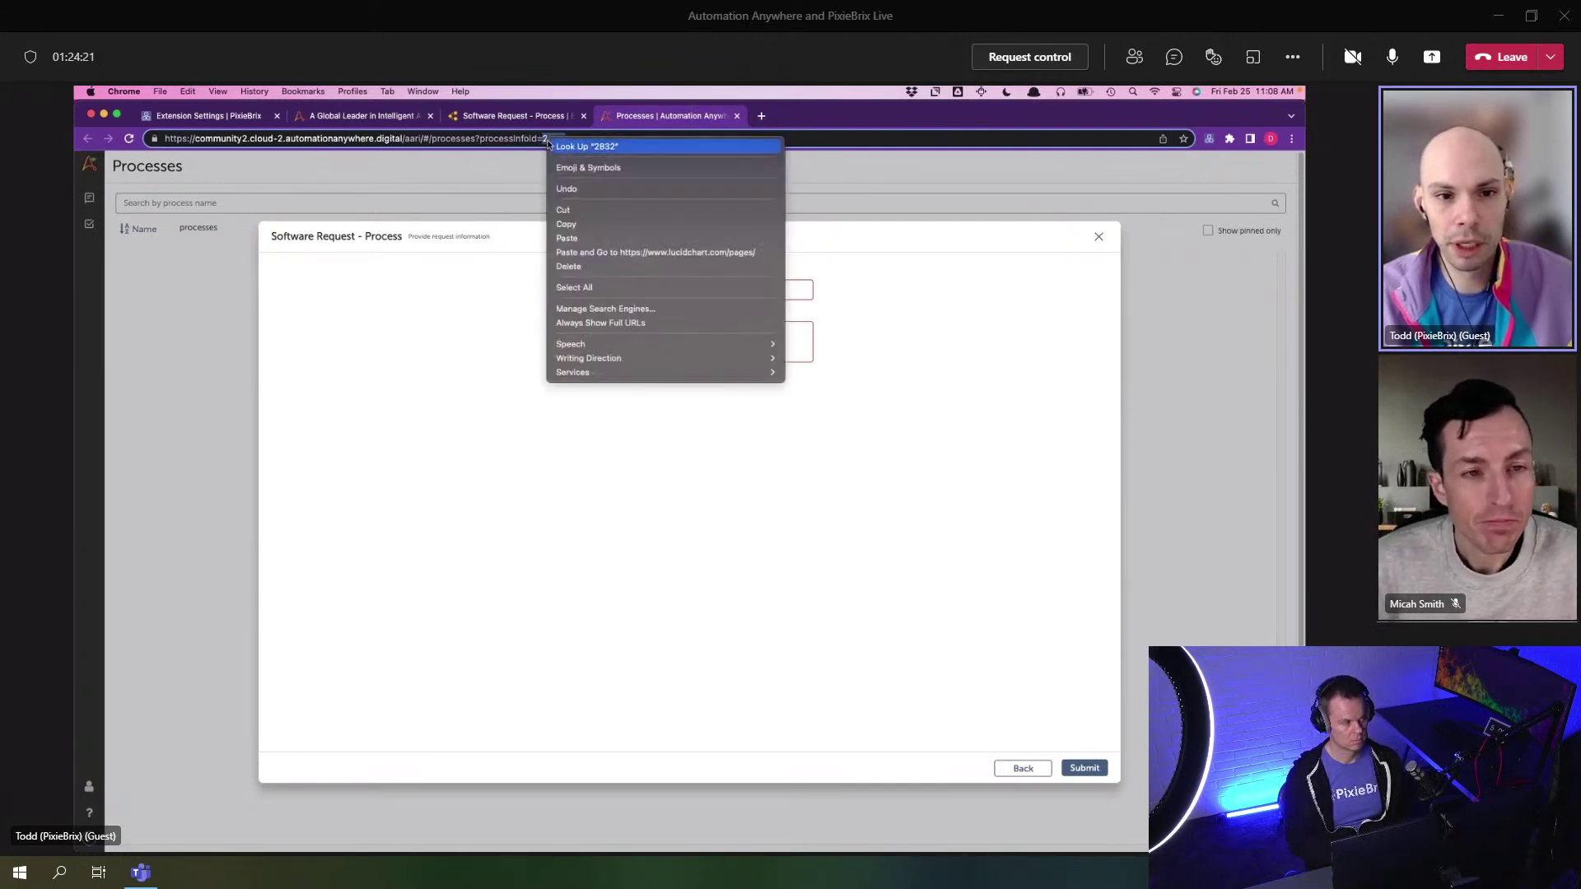
pyautogui.click(583, 224)
pyautogui.press('super+2')
pyautogui.moveTo(782, 524); pyautogui.dragTo(741, 498)
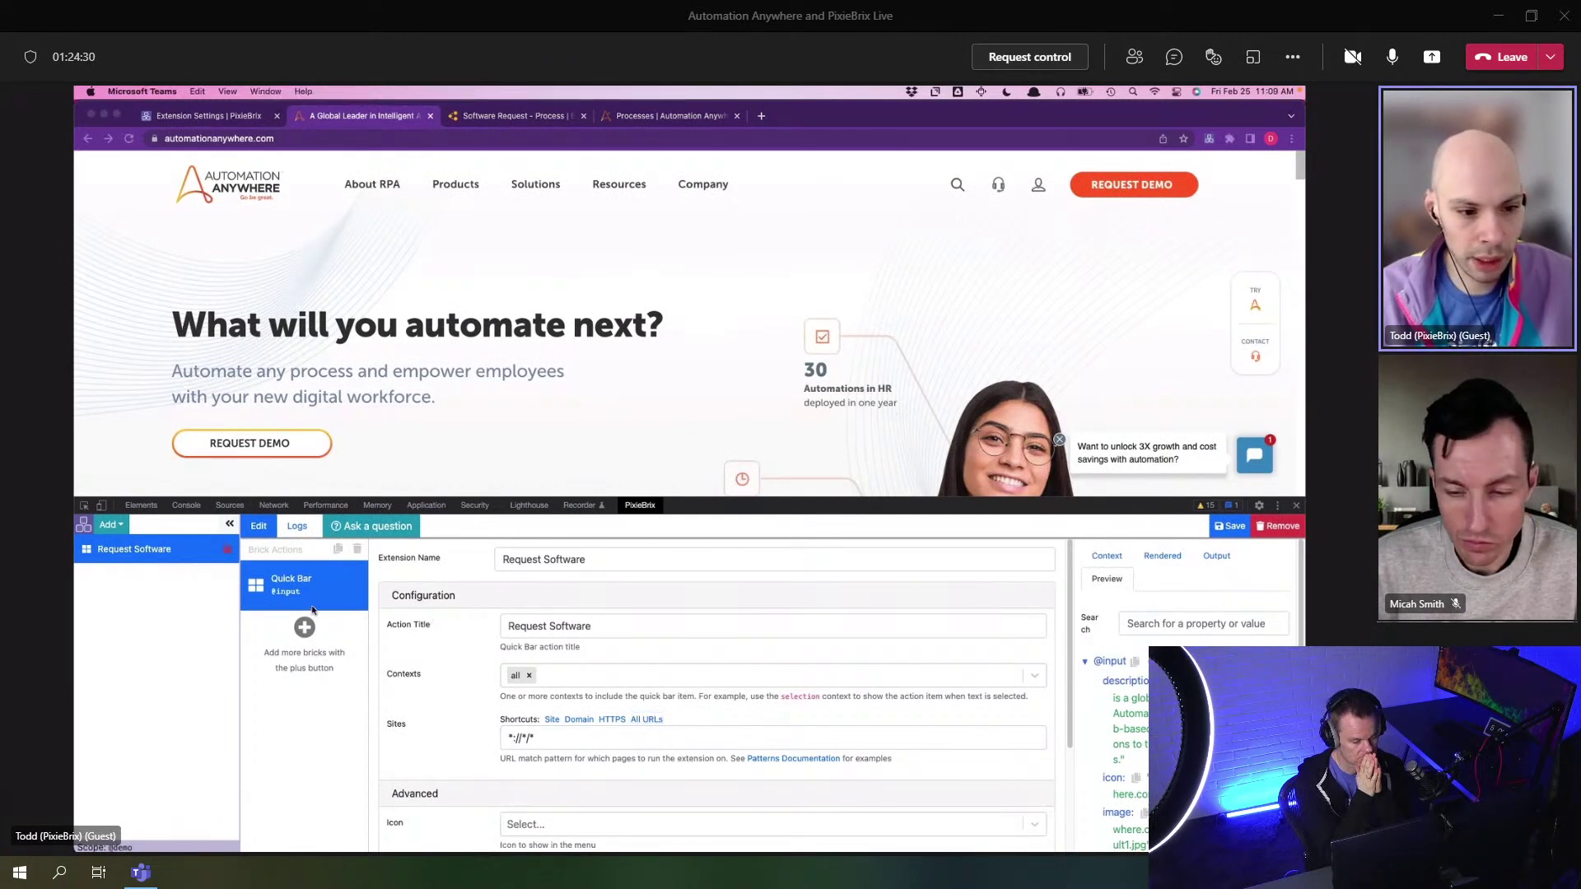
# - Add a Create AARI request brick to the Request Software Quick Bar action
pyautogui.click(648, 468)
pyautogui.press('super+m')
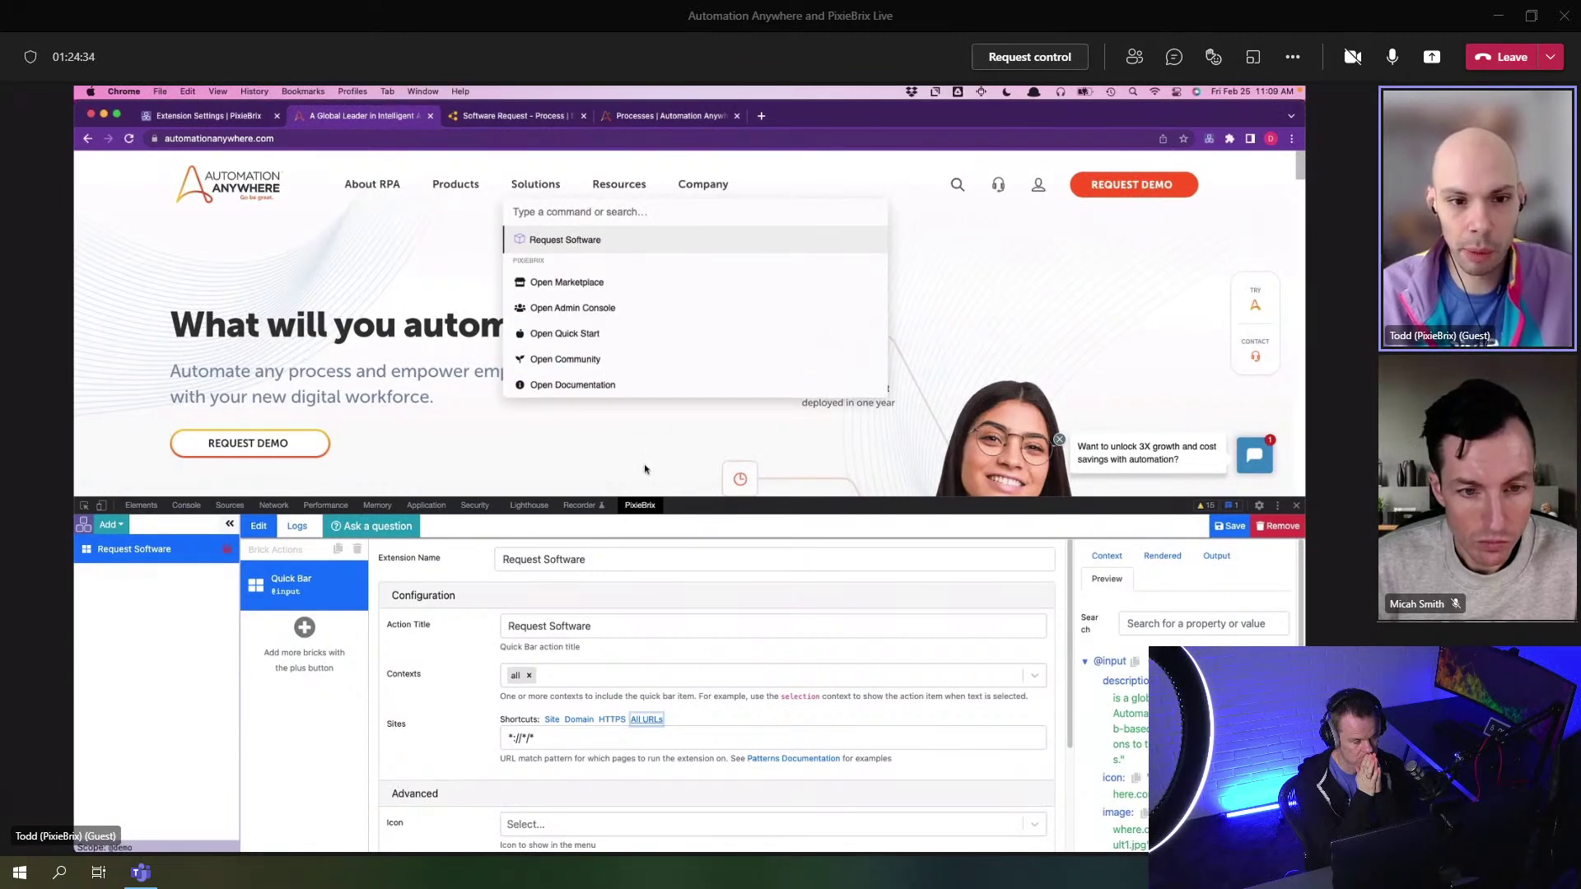
pyautogui.press('Escape')
pyautogui.click(311, 631)
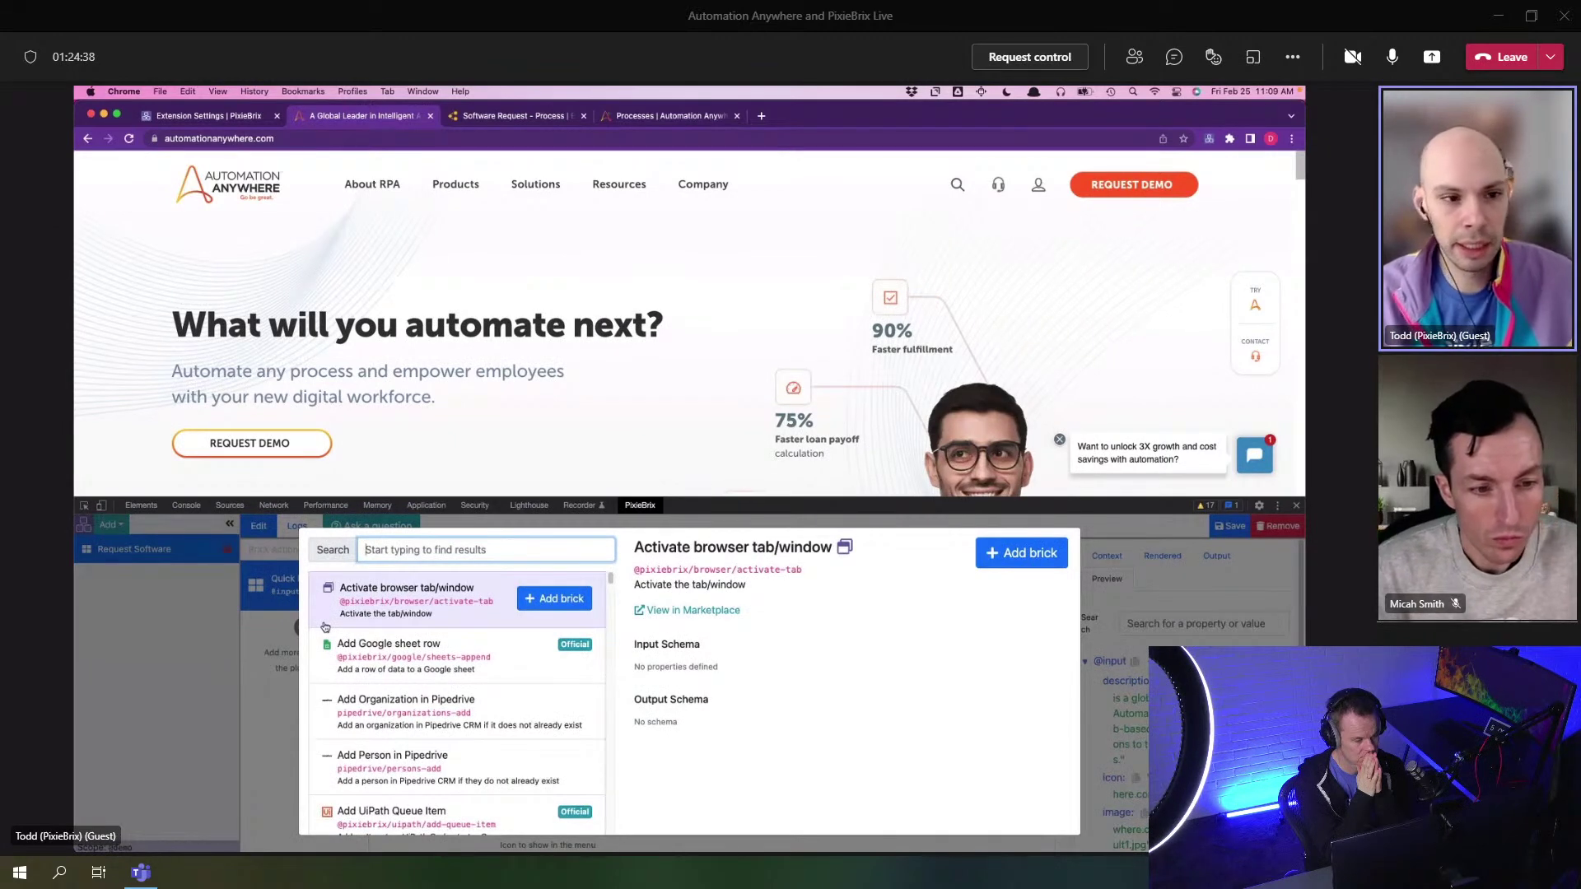
pyautogui.write('aari')
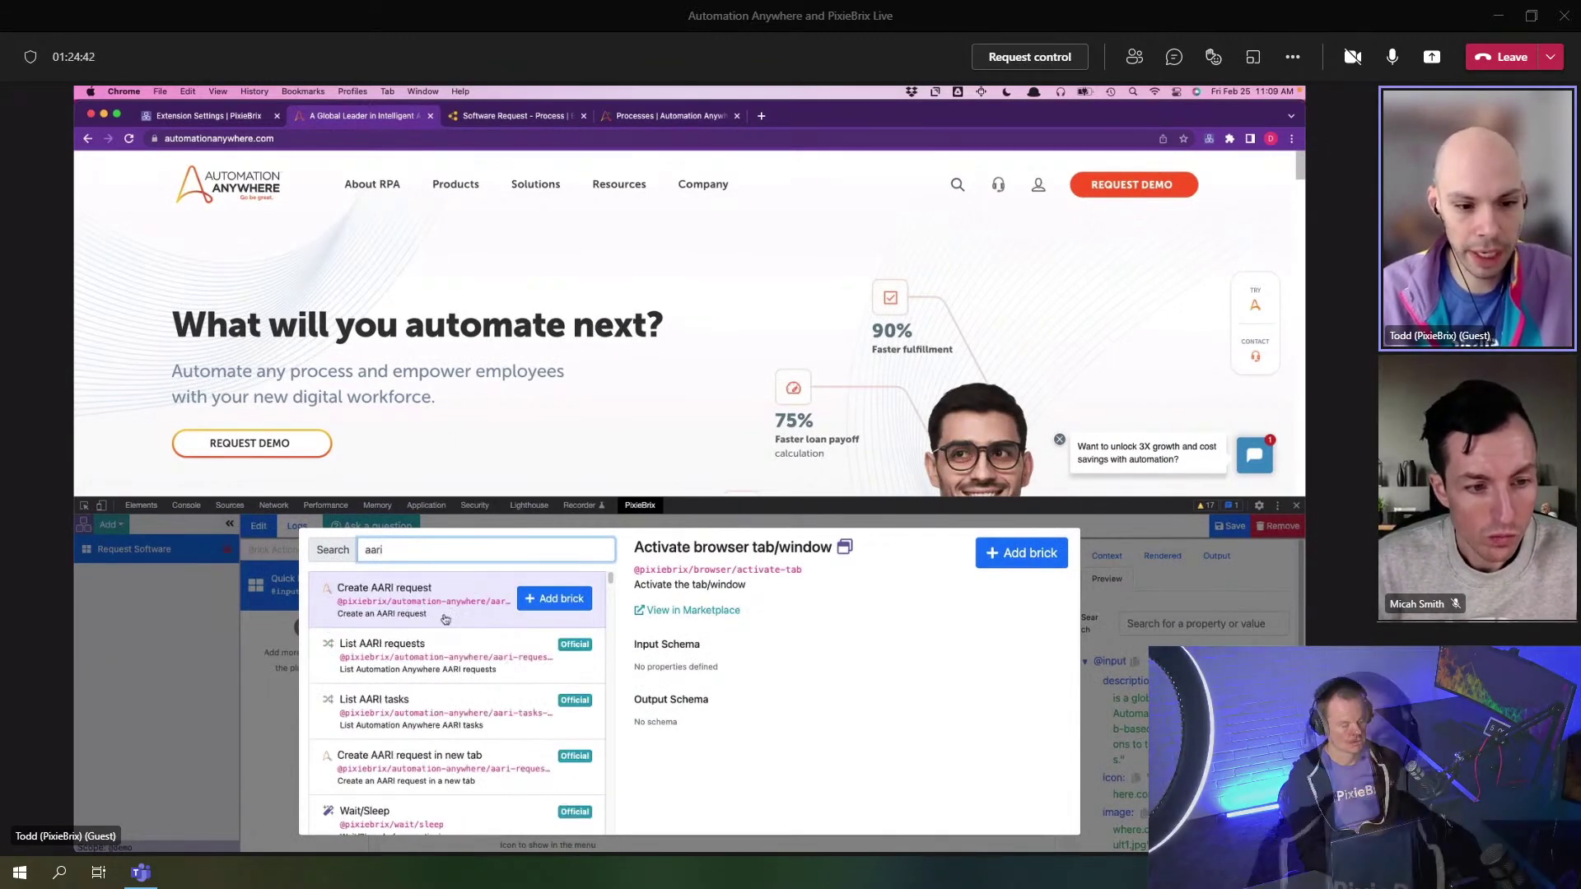
pyautogui.click(554, 598)
# - Set the brick's processId to 2832 and add a blank input row
pyautogui.moveTo(679, 510); pyautogui.dragTo(696, 429)
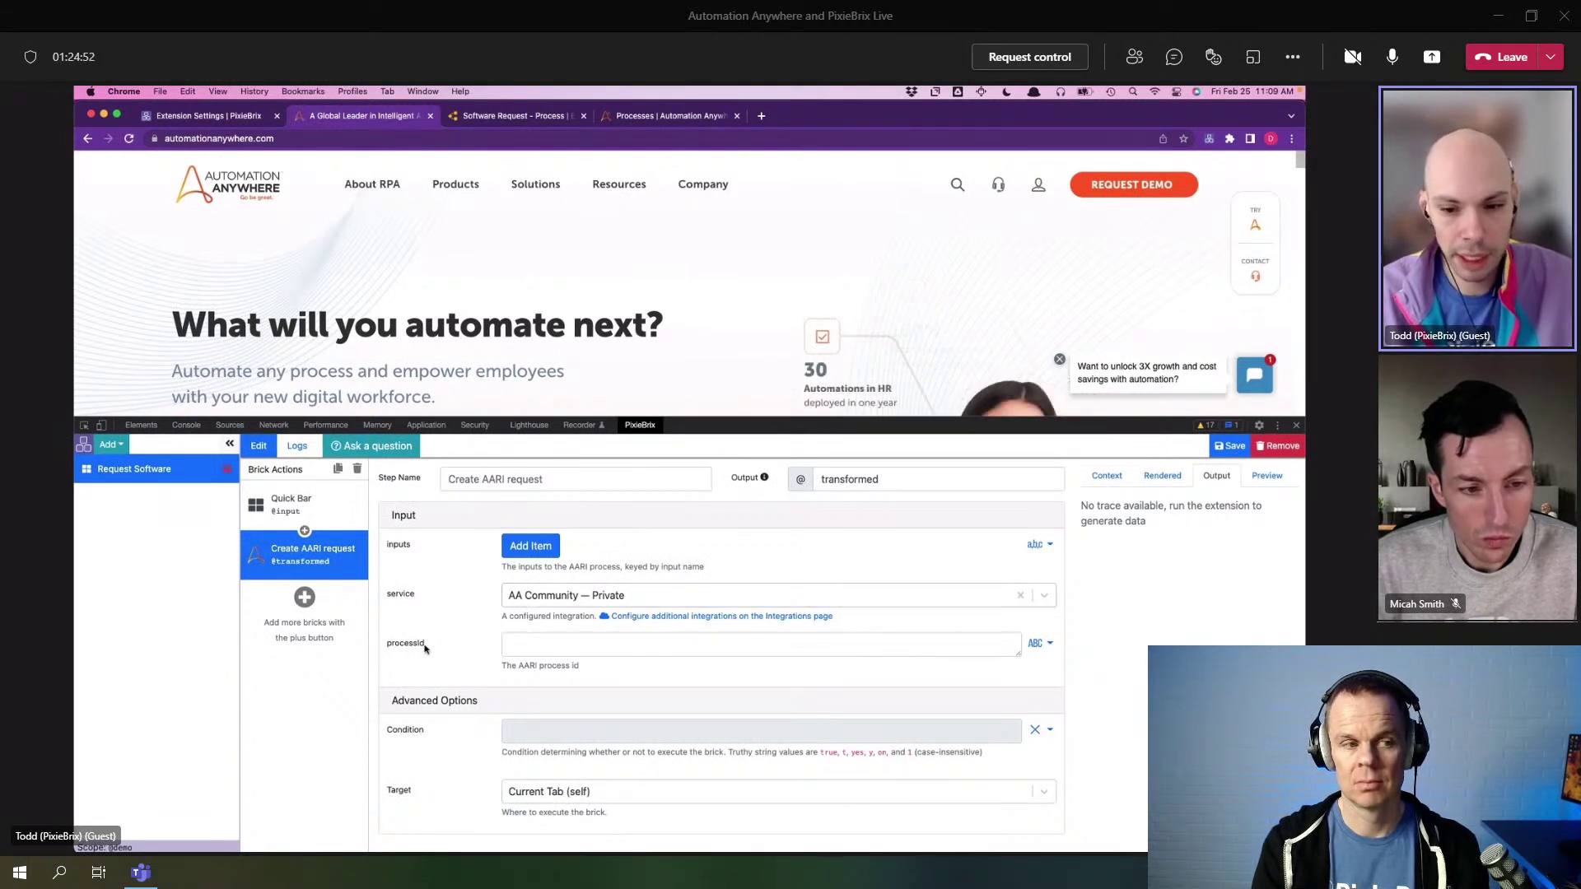
pyautogui.click(529, 645)
pyautogui.write('2832')
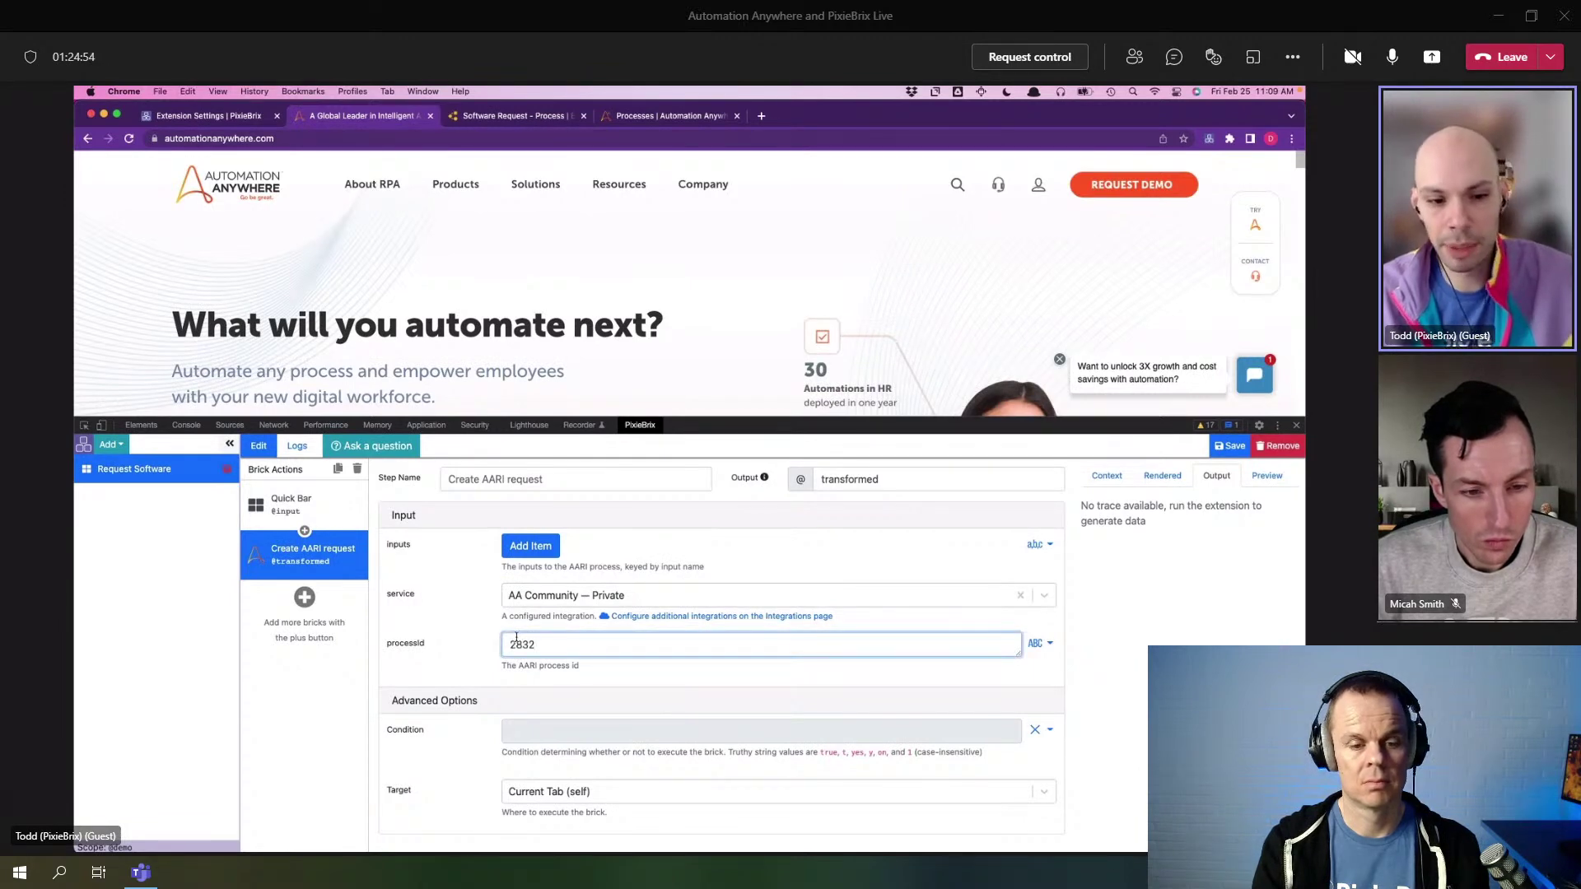
pyautogui.click(558, 116)
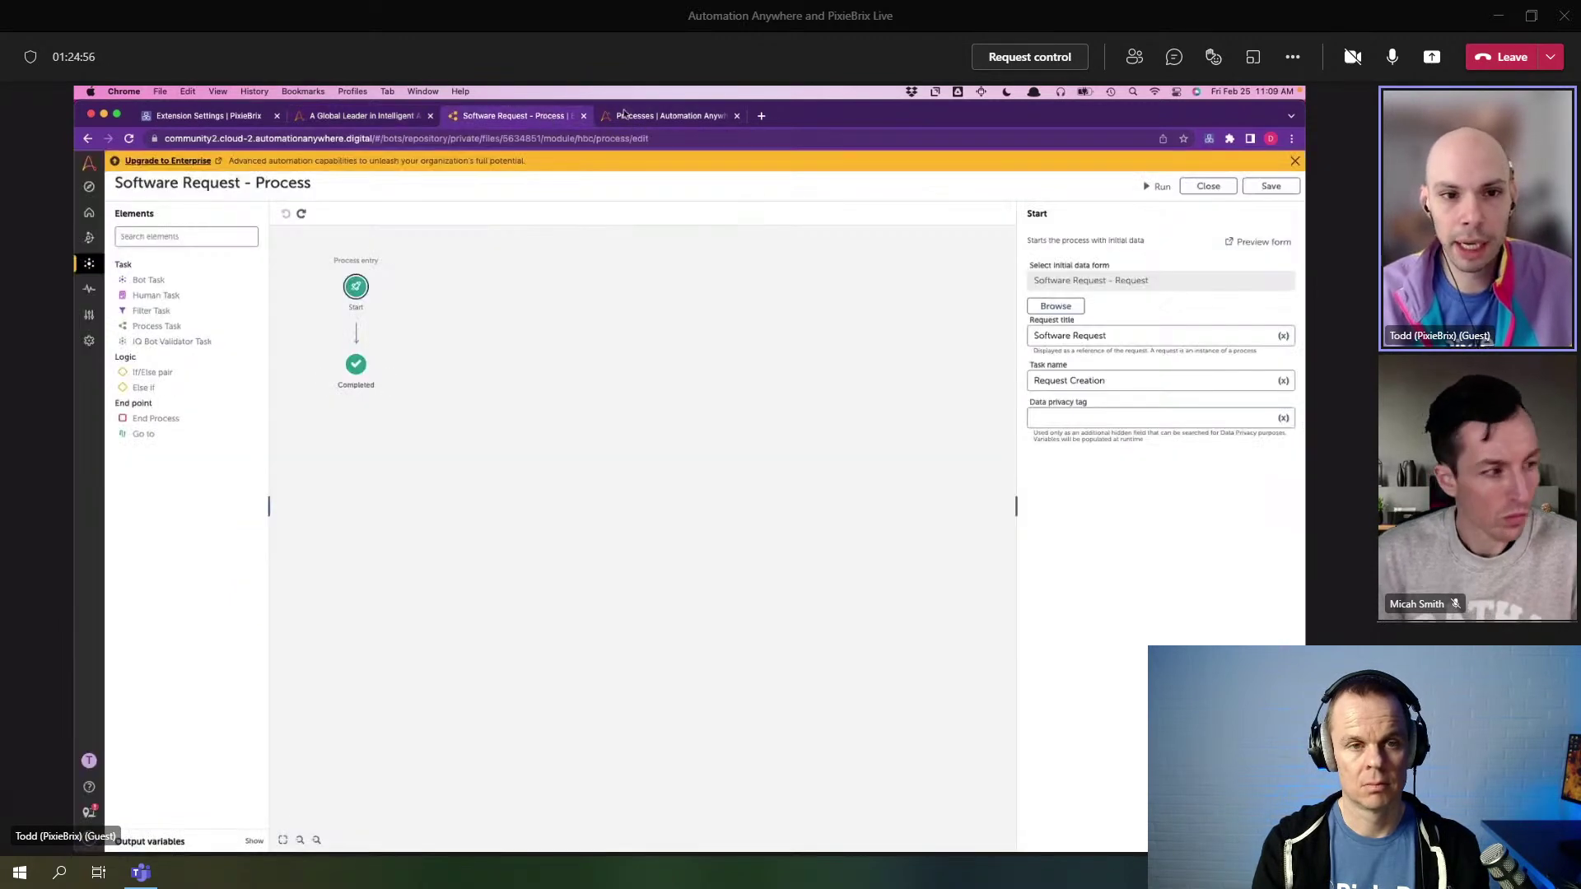
pyautogui.click(632, 116)
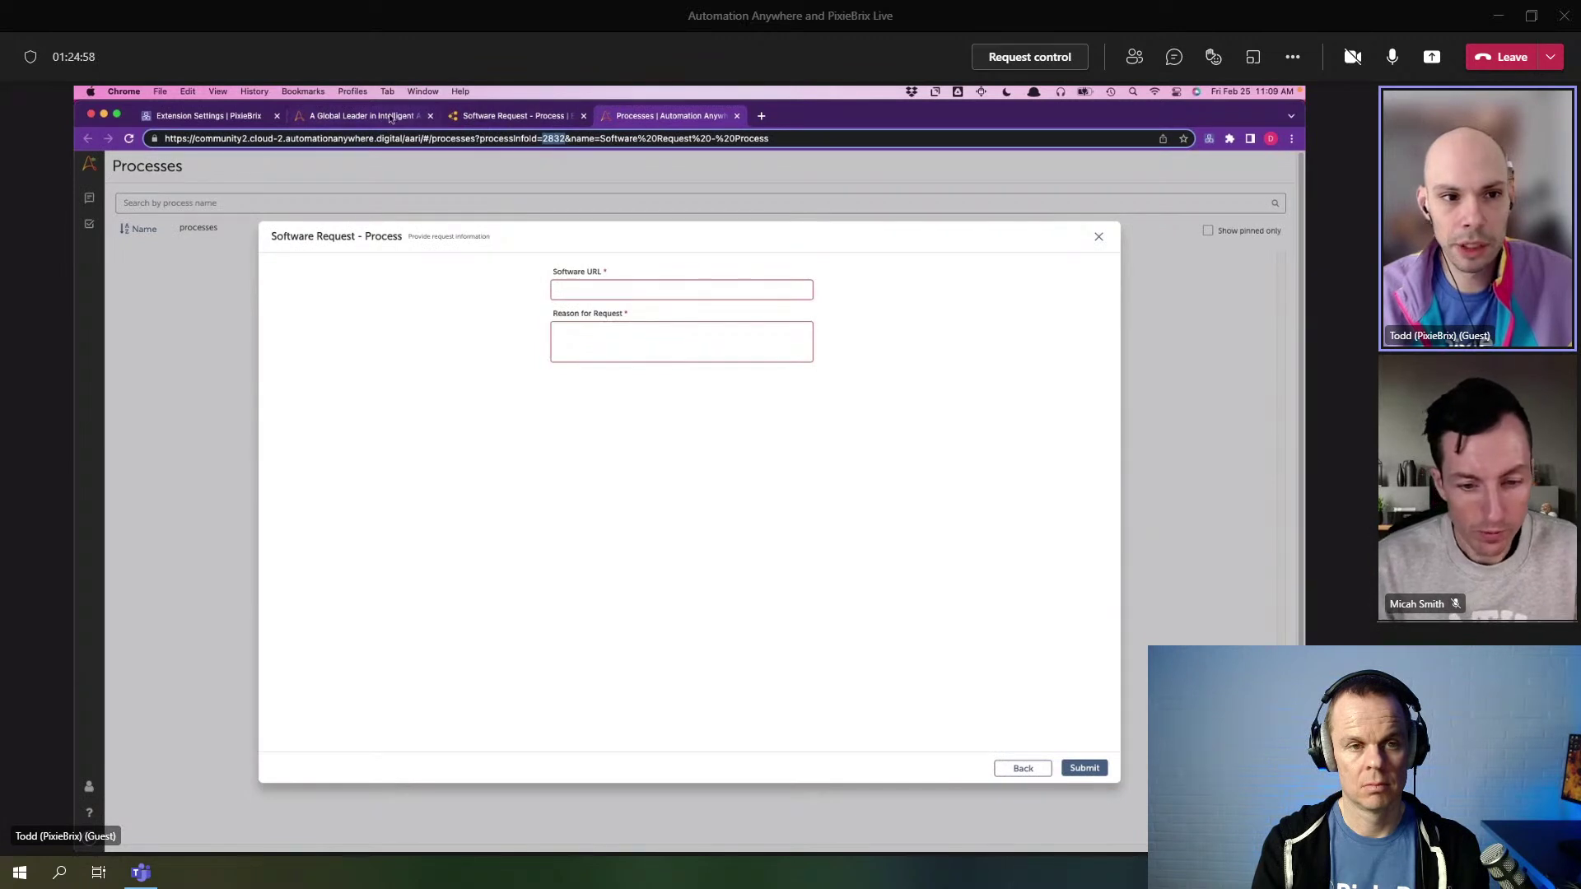
pyautogui.click(387, 117)
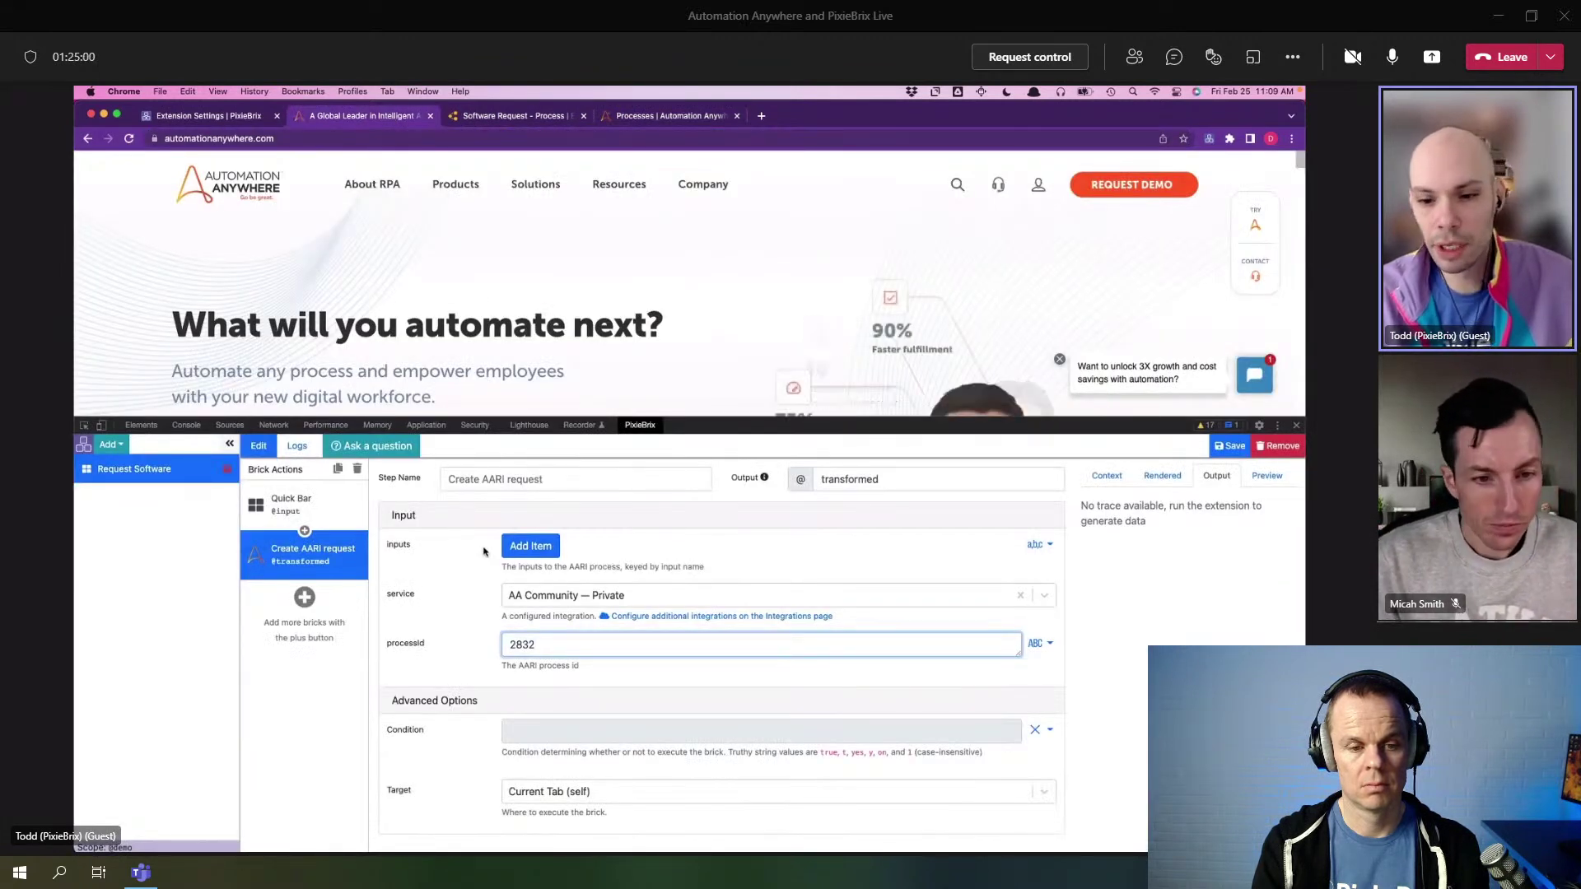
pyautogui.click(537, 549)
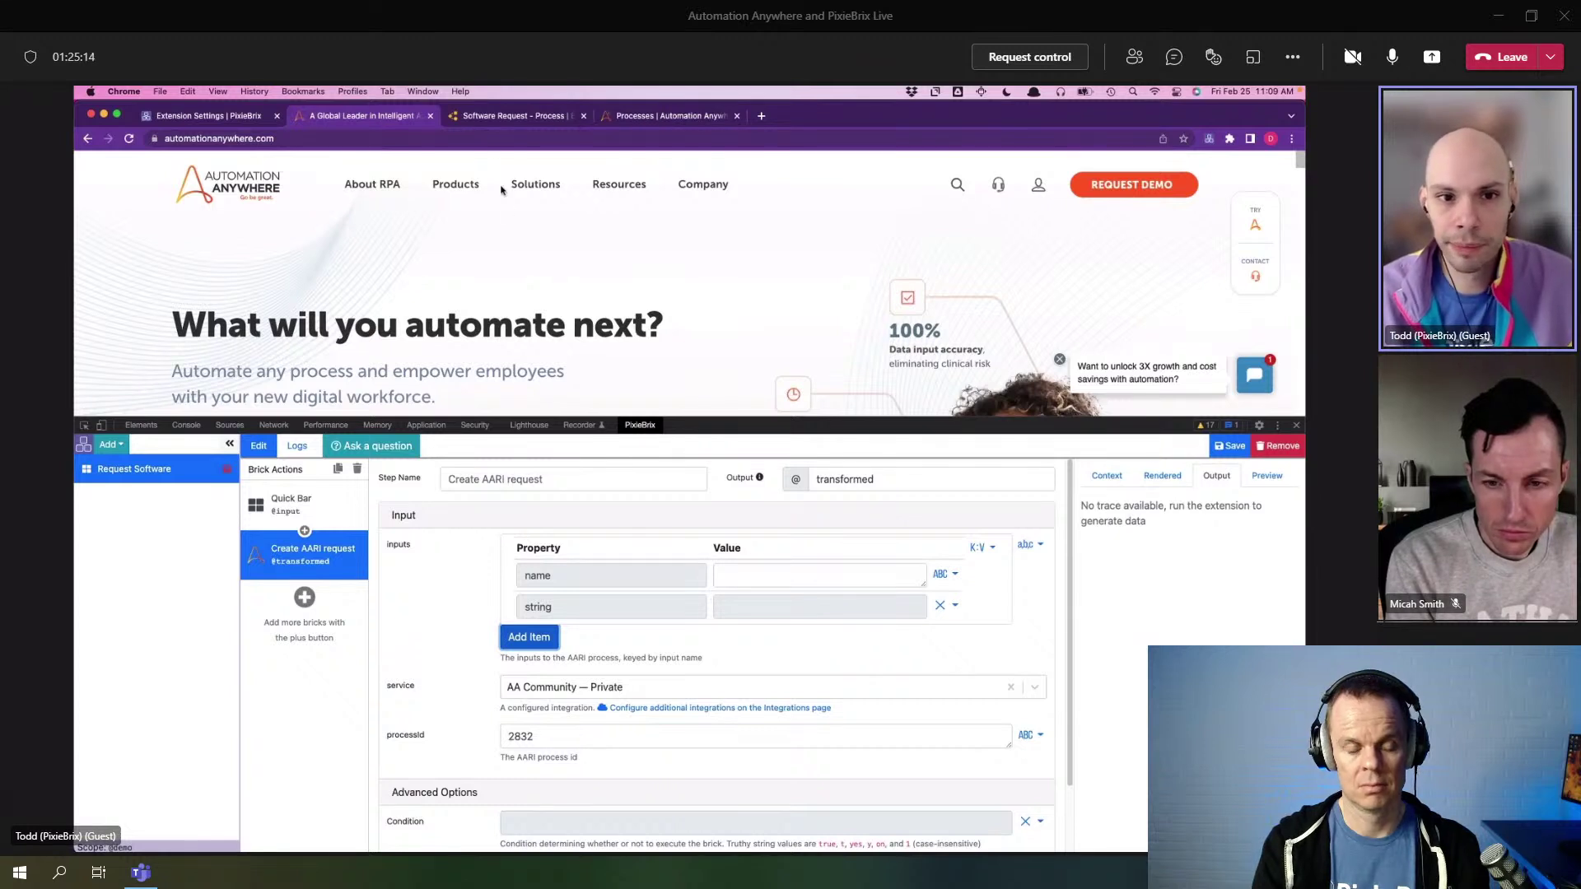
pyautogui.click(489, 118)
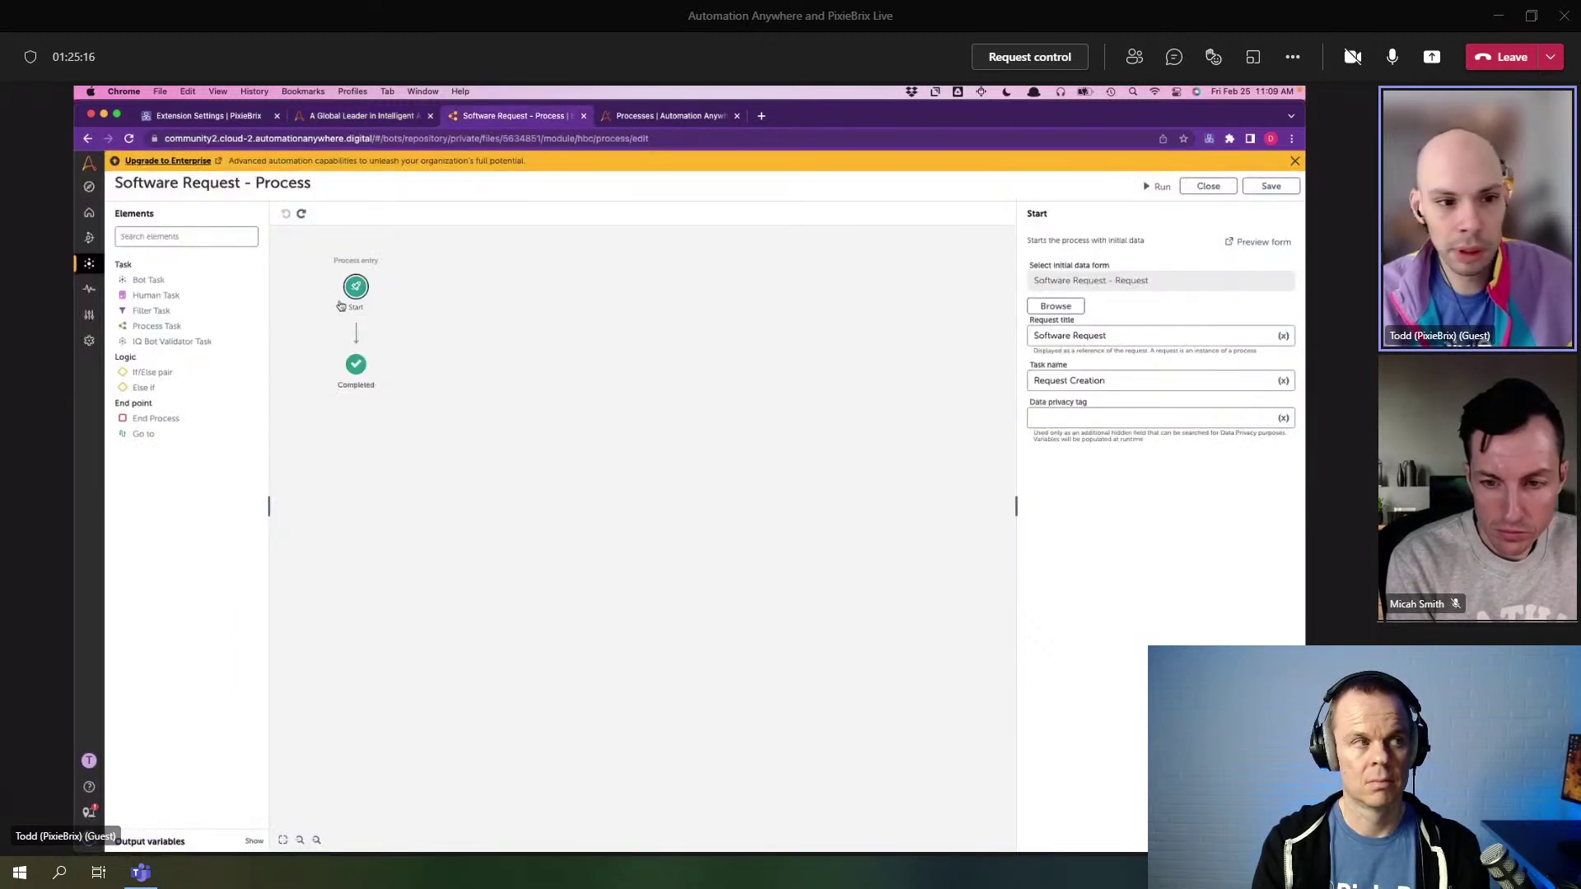
# - Preview the request form and read the Element IDs of the Software URL and Reason for Request fields
pyautogui.click(1257, 241)
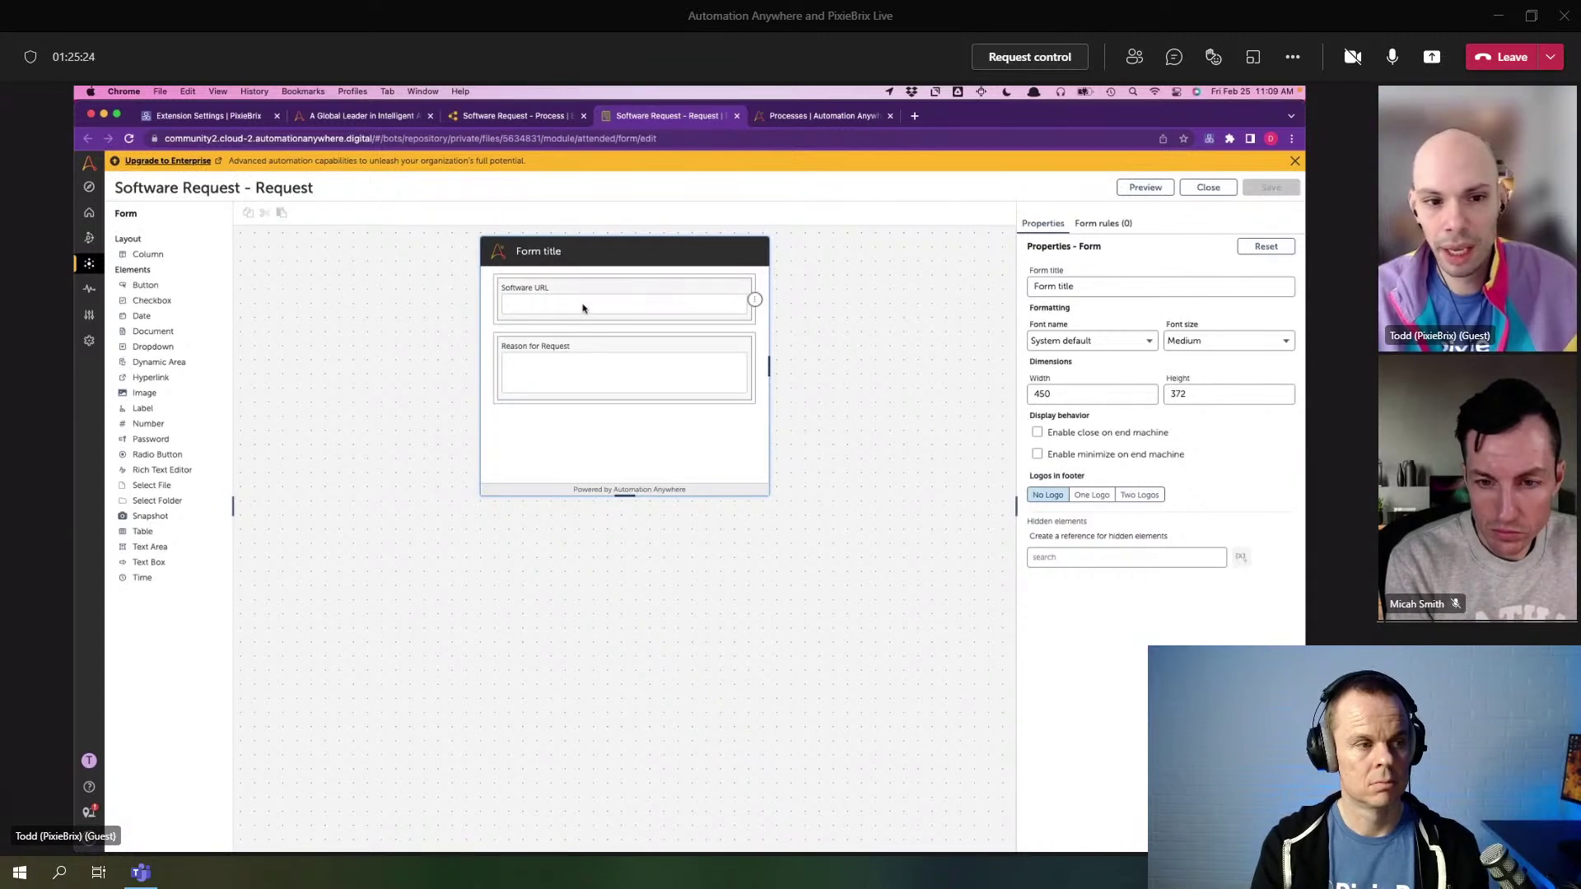
pyautogui.click(582, 308)
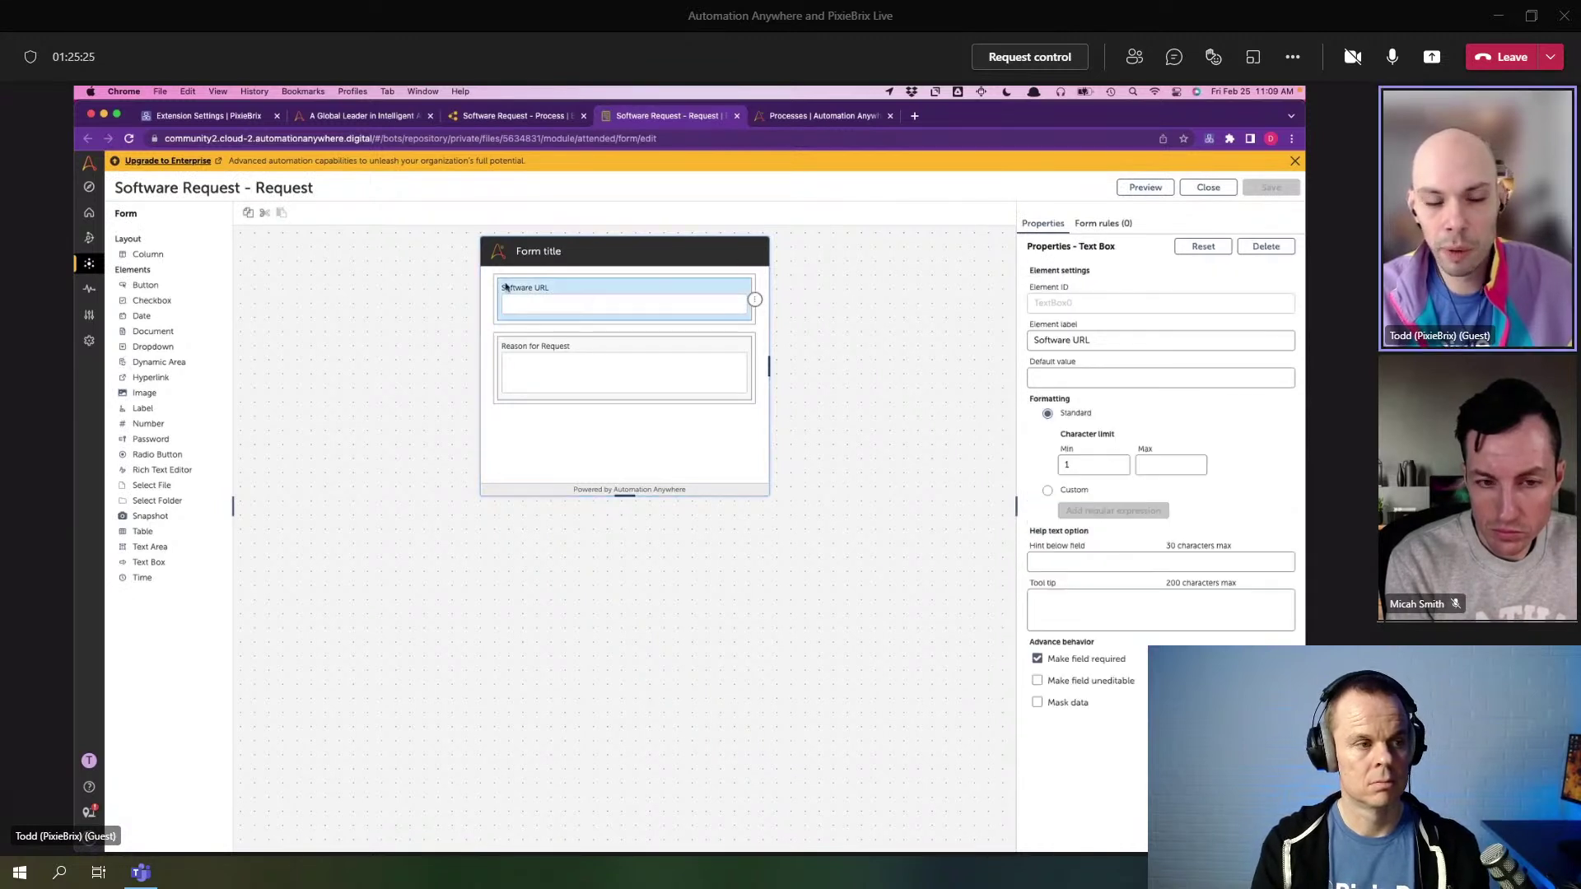
pyautogui.tripleClick(1135, 334)
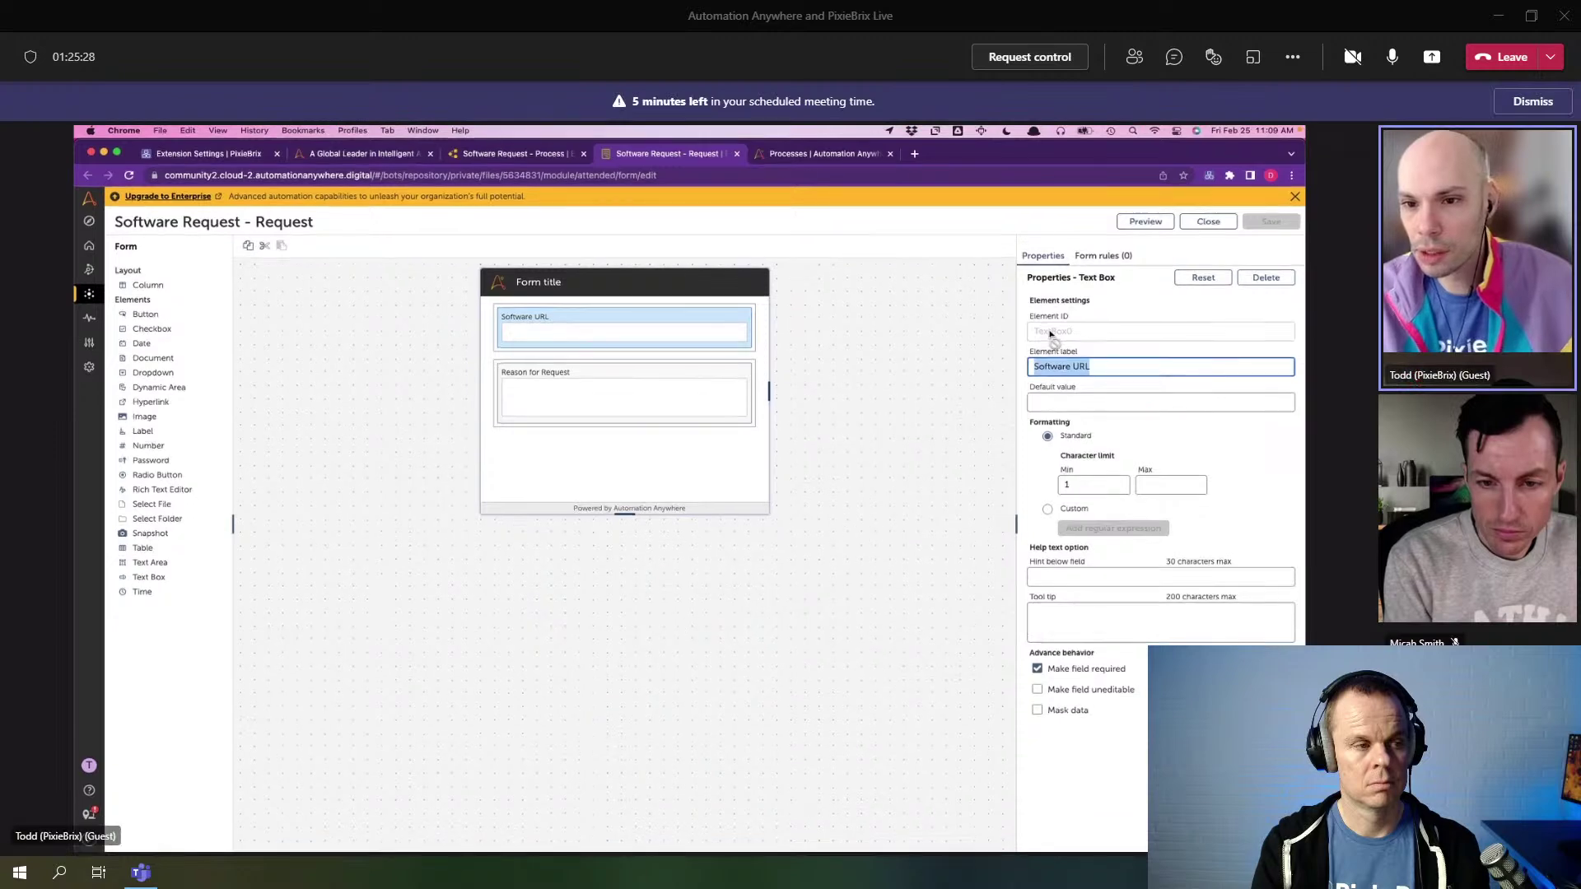
pyautogui.click(1051, 333)
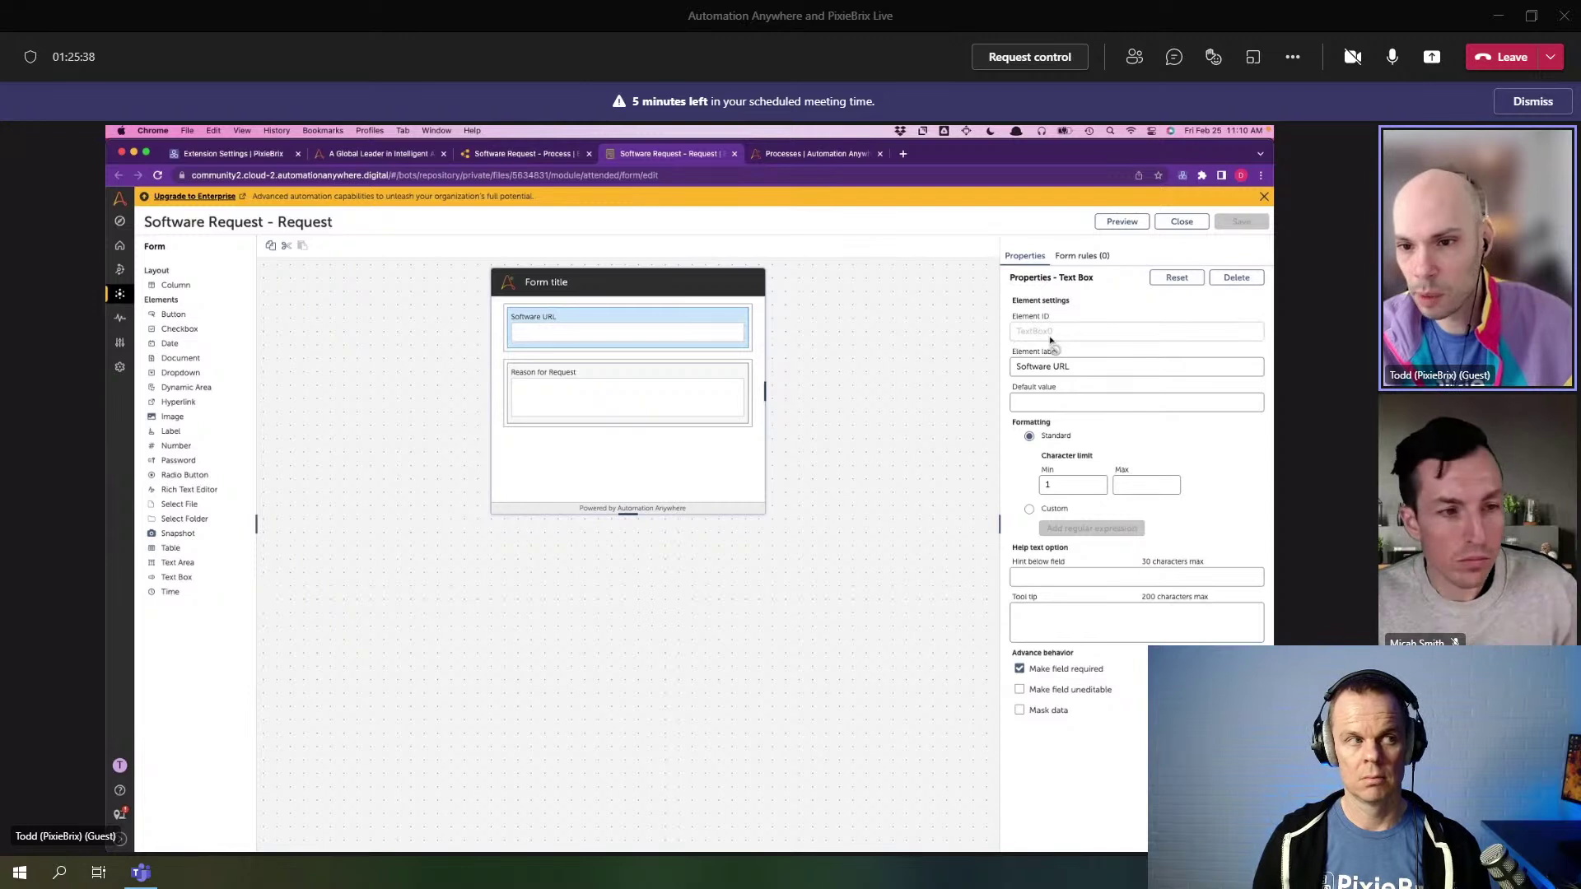
pyautogui.click(669, 376)
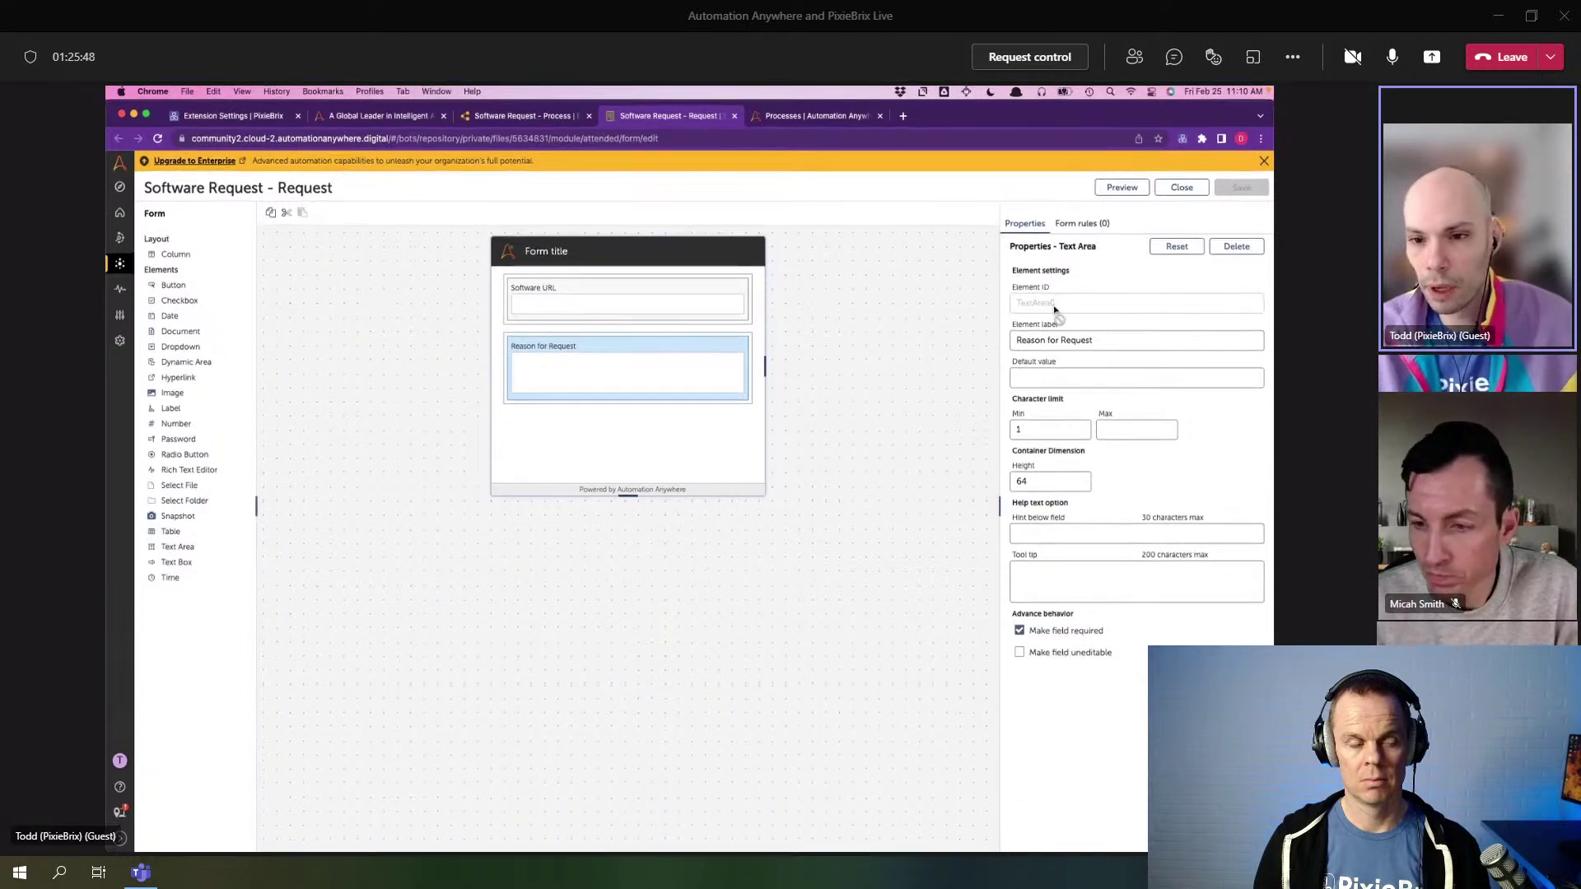
pyautogui.click(708, 315)
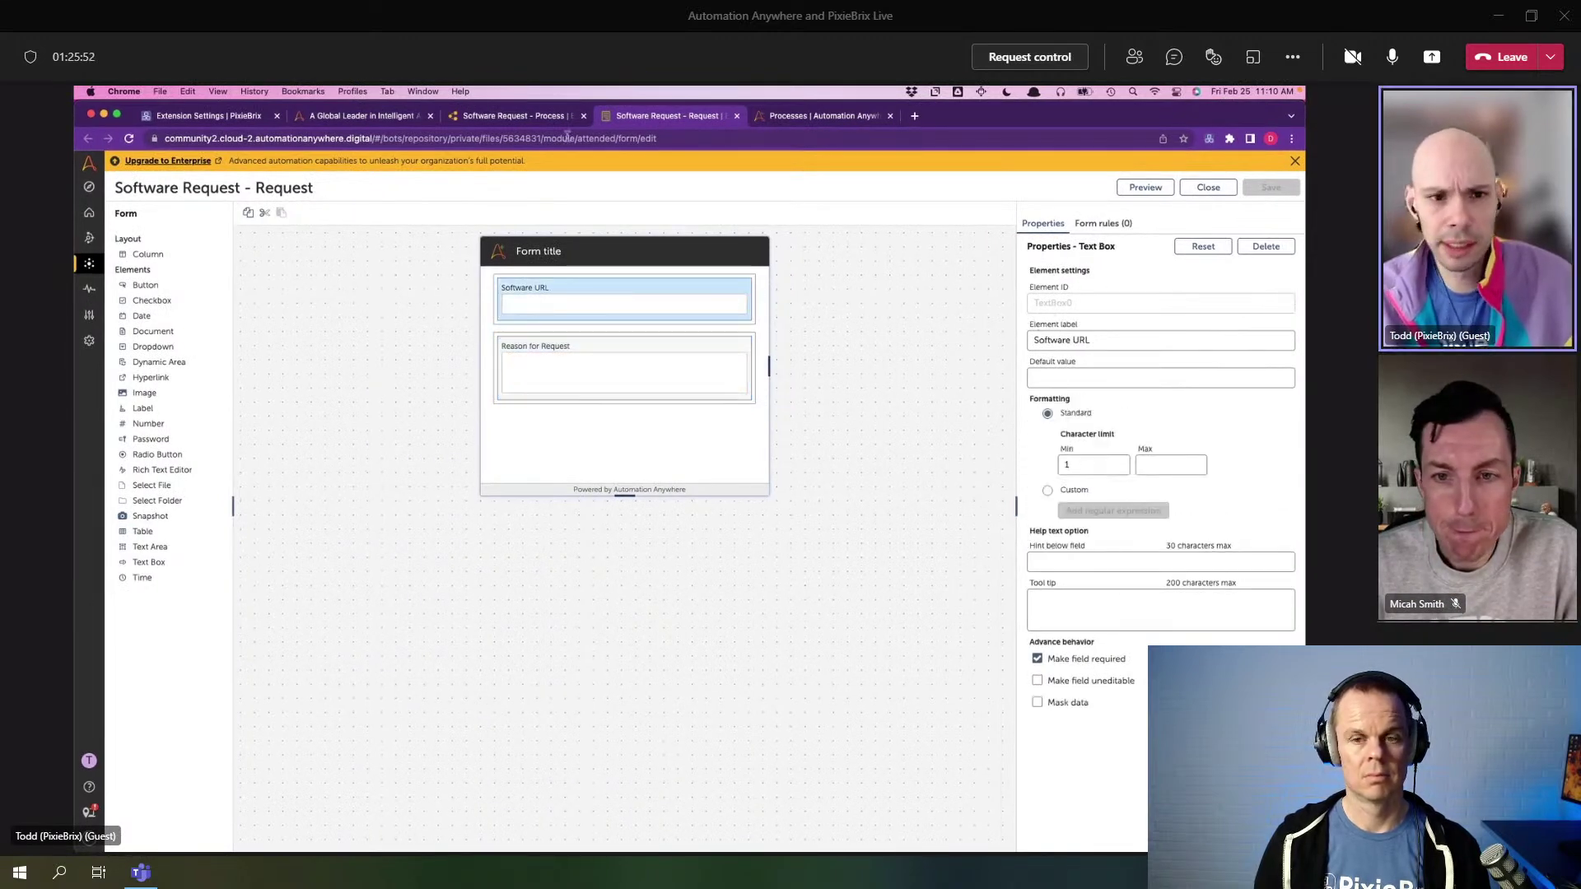
pyautogui.click(525, 121)
pyautogui.click(362, 116)
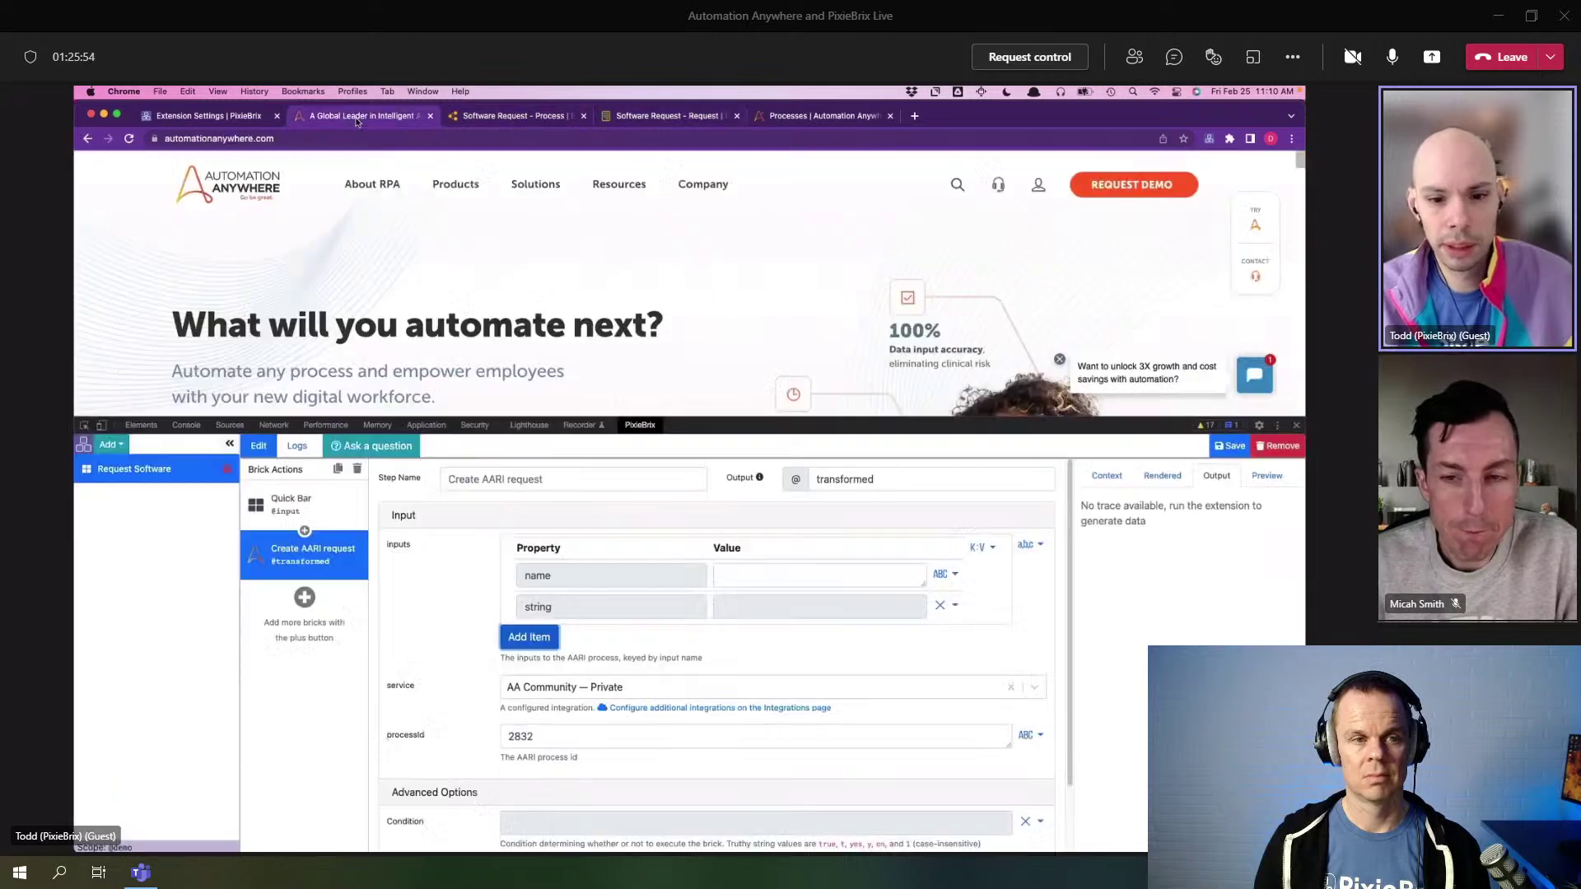
pyautogui.click(764, 571)
pyautogui.write('TextBox0')
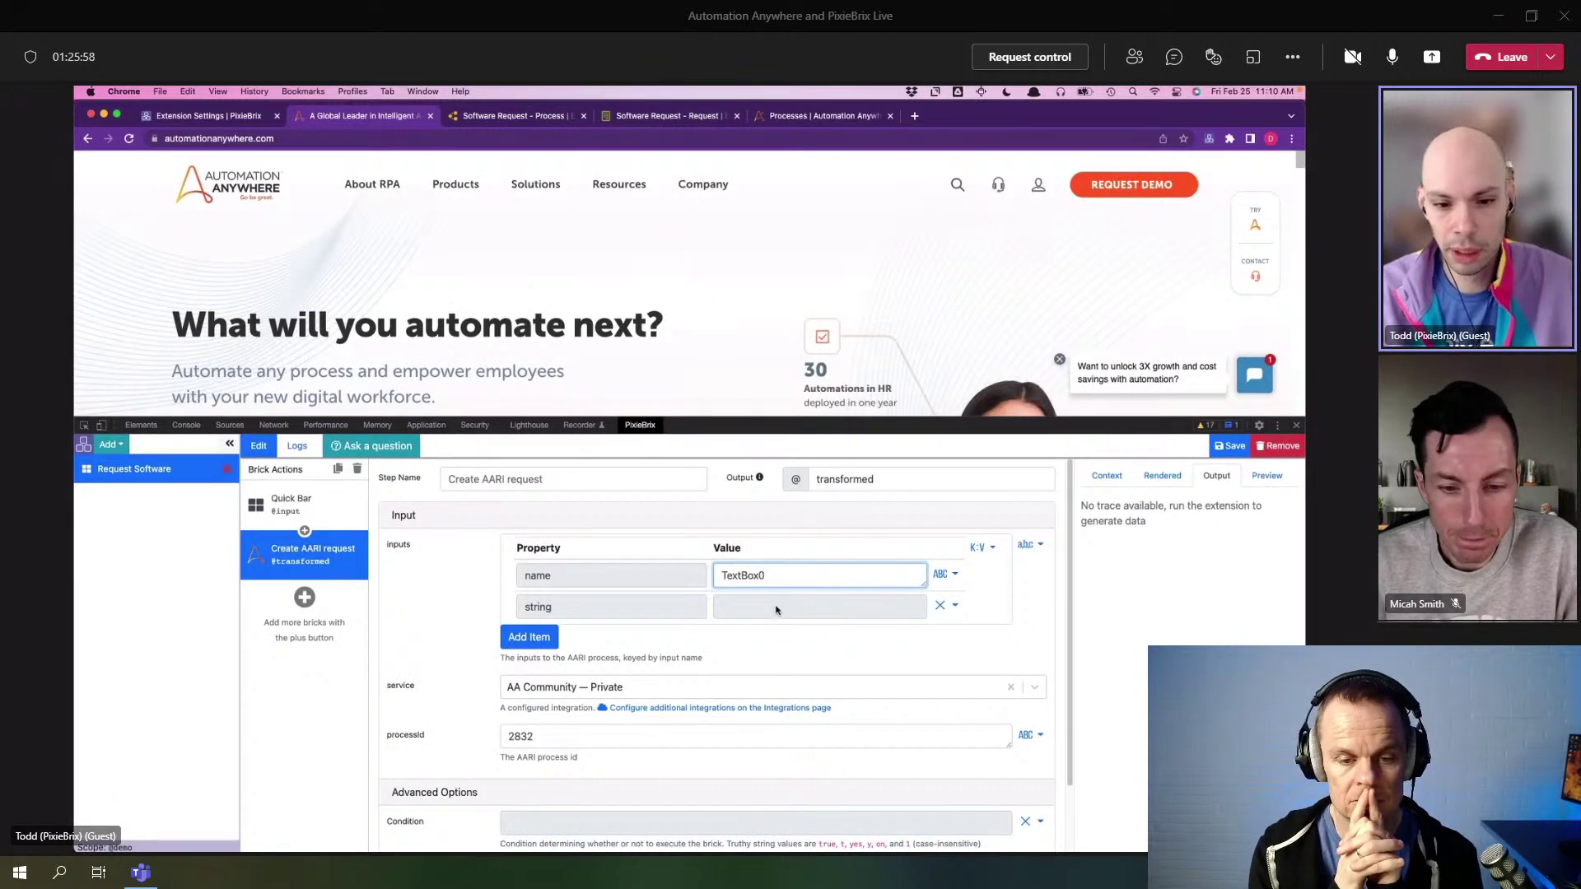
pyautogui.click(778, 609)
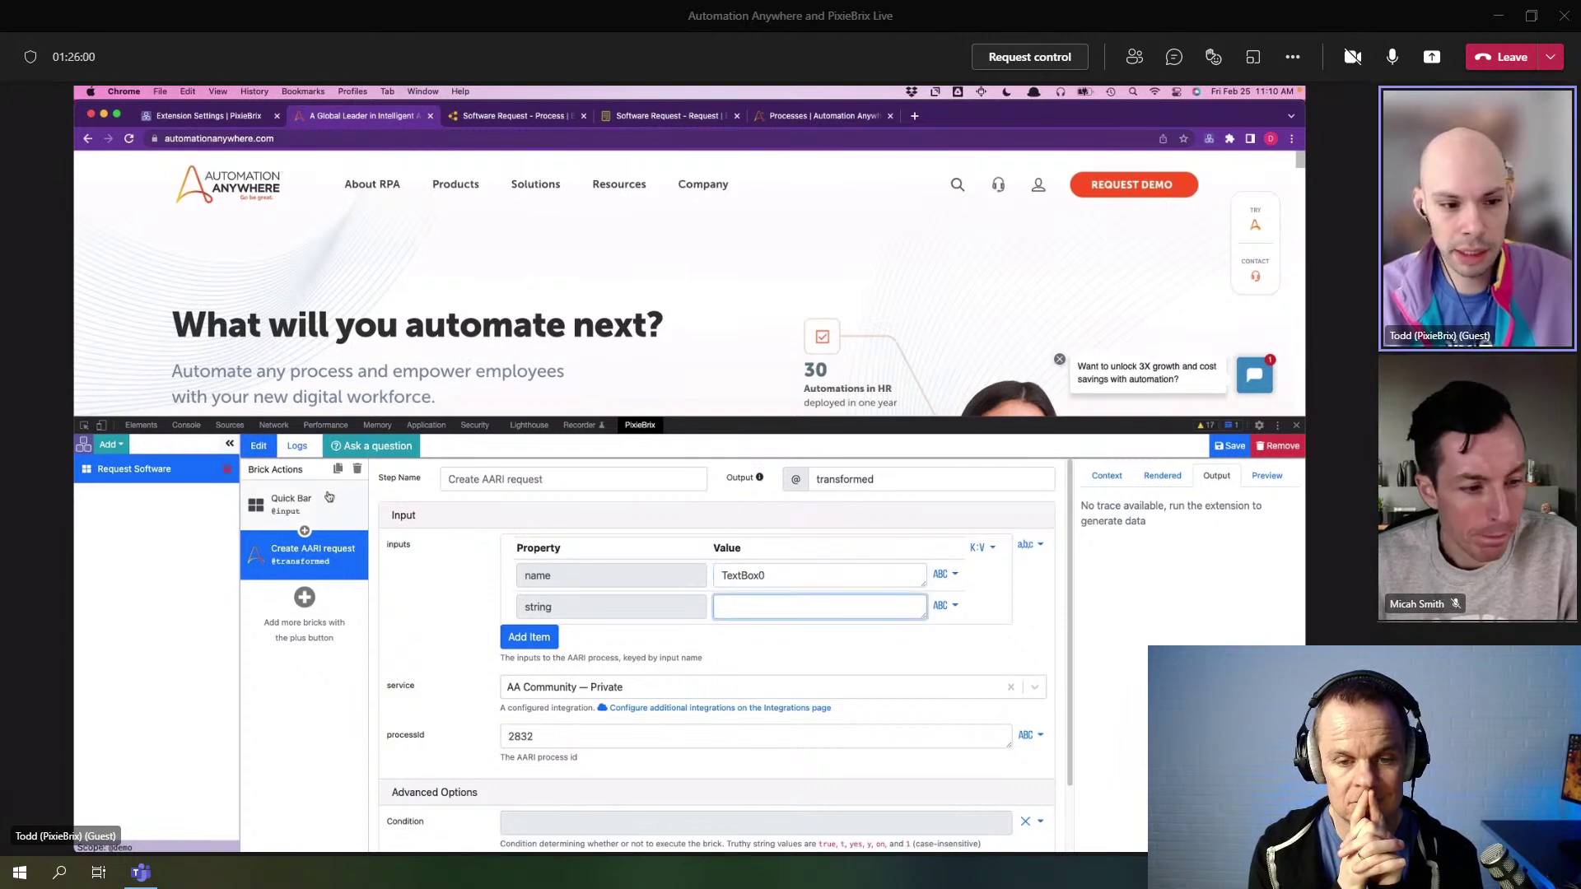
pyautogui.click(298, 504)
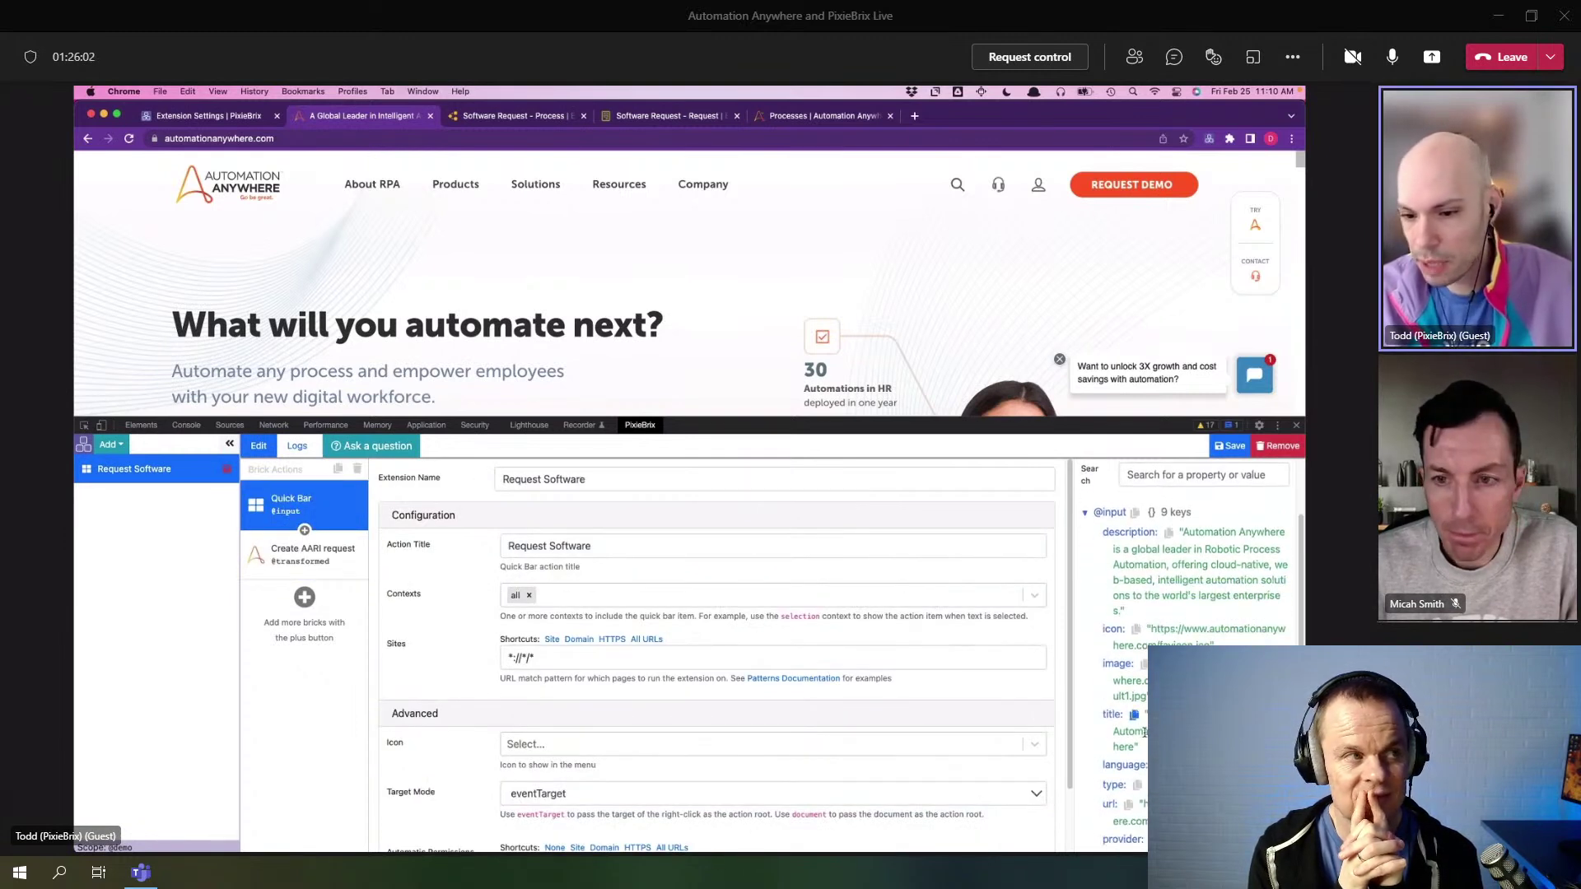
pyautogui.scroll(-1, 1136, 720)
pyautogui.click(1128, 779)
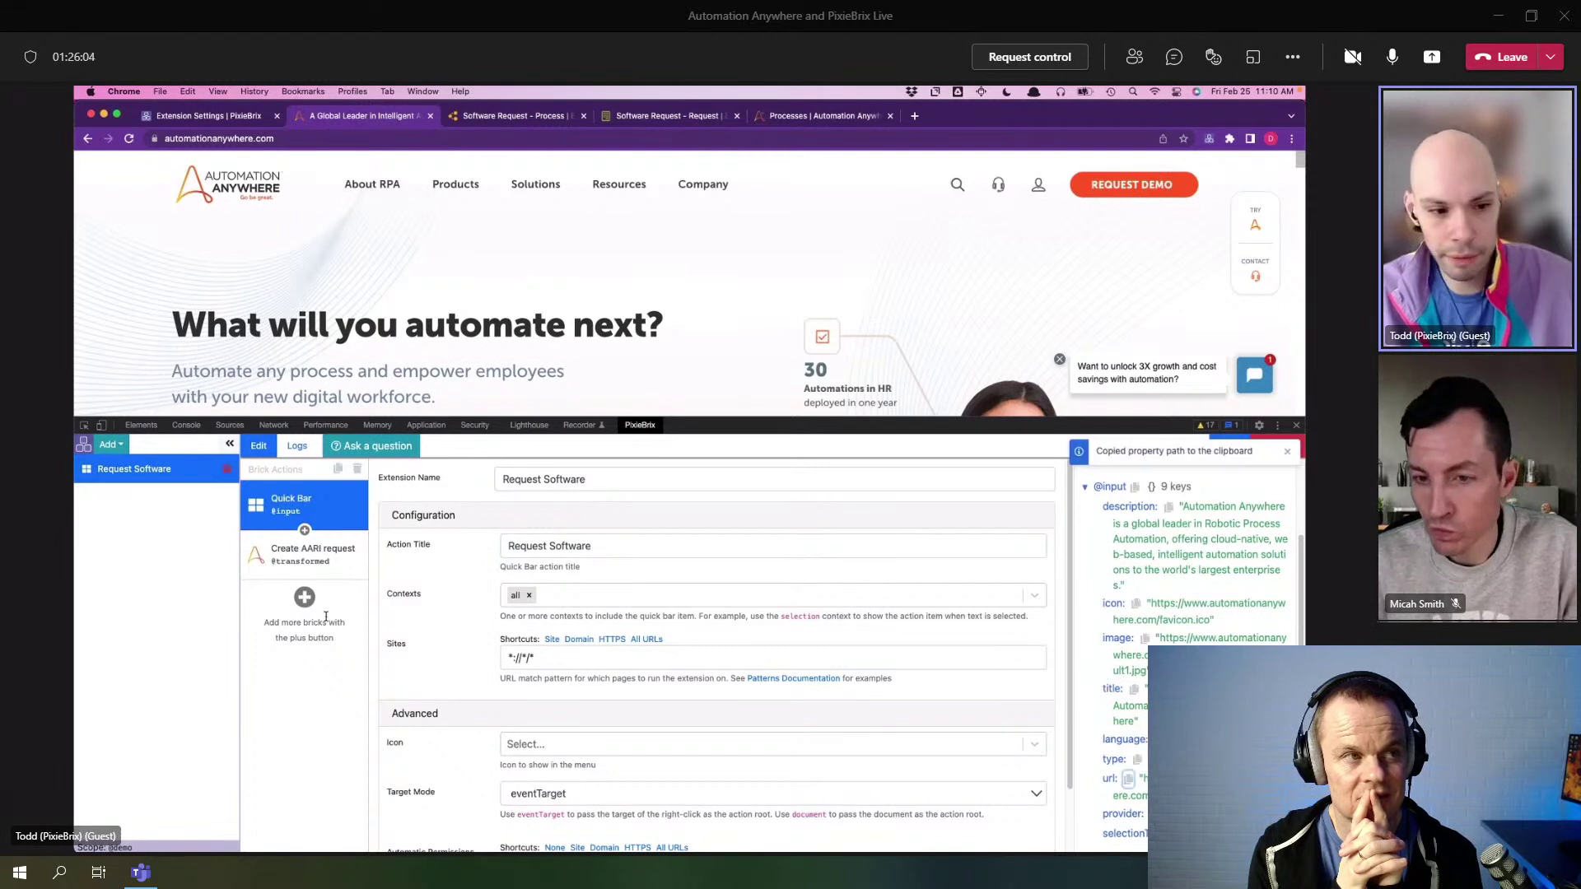
pyautogui.click(1128, 779)
pyautogui.click(313, 553)
pyautogui.click(757, 607)
pyautogui.press('super+v')
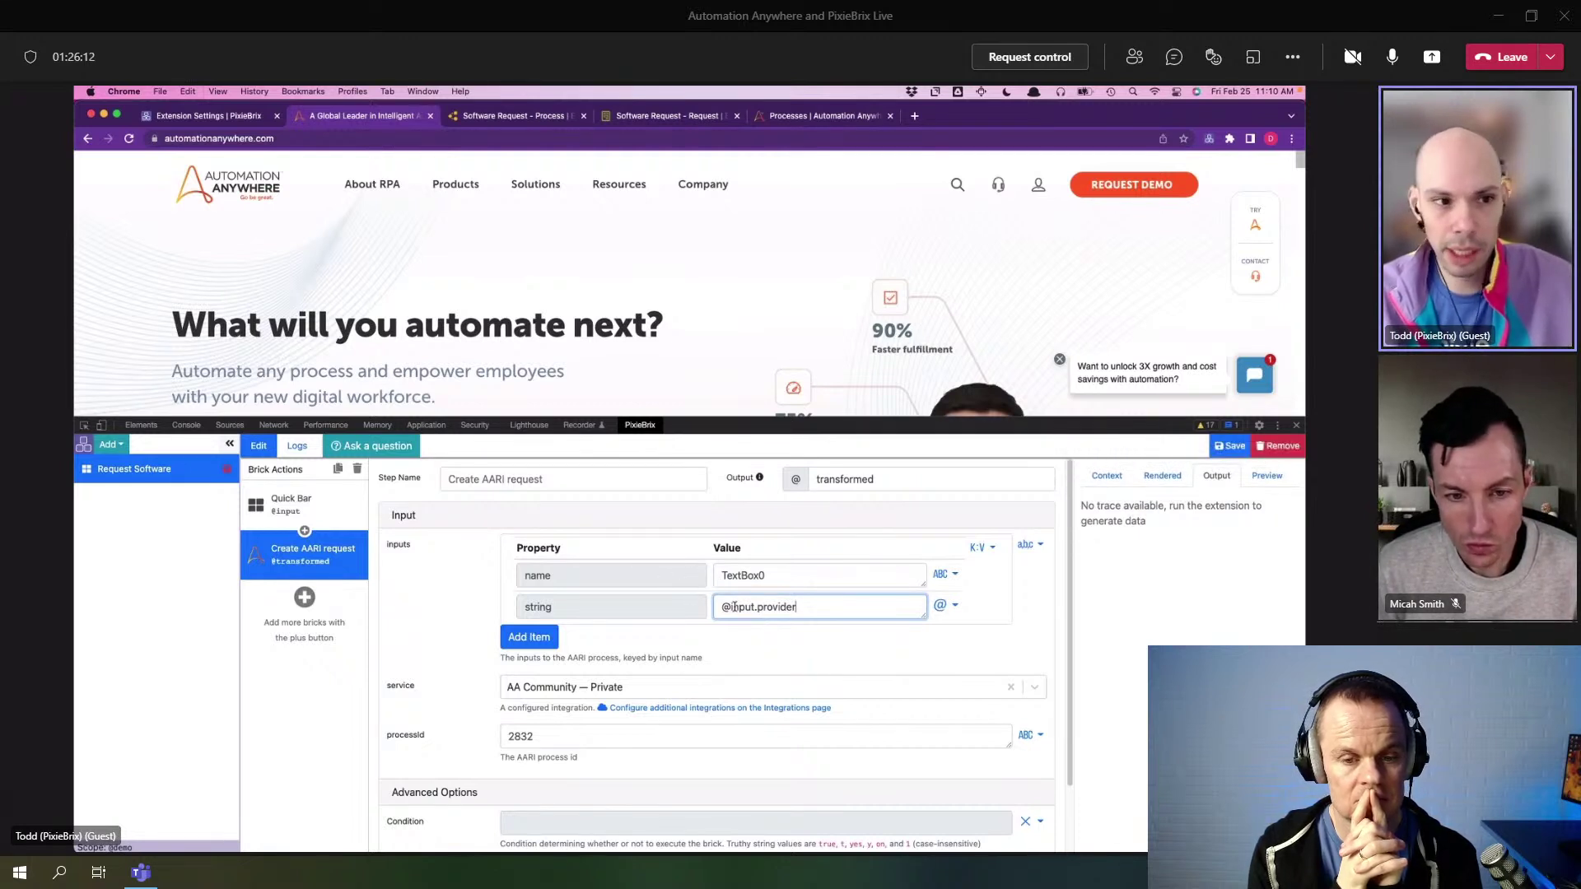
# - Add a second input TextArea0 set to 'This looks useful!' and run Request Software from the Quick Bar
pyautogui.click(547, 640)
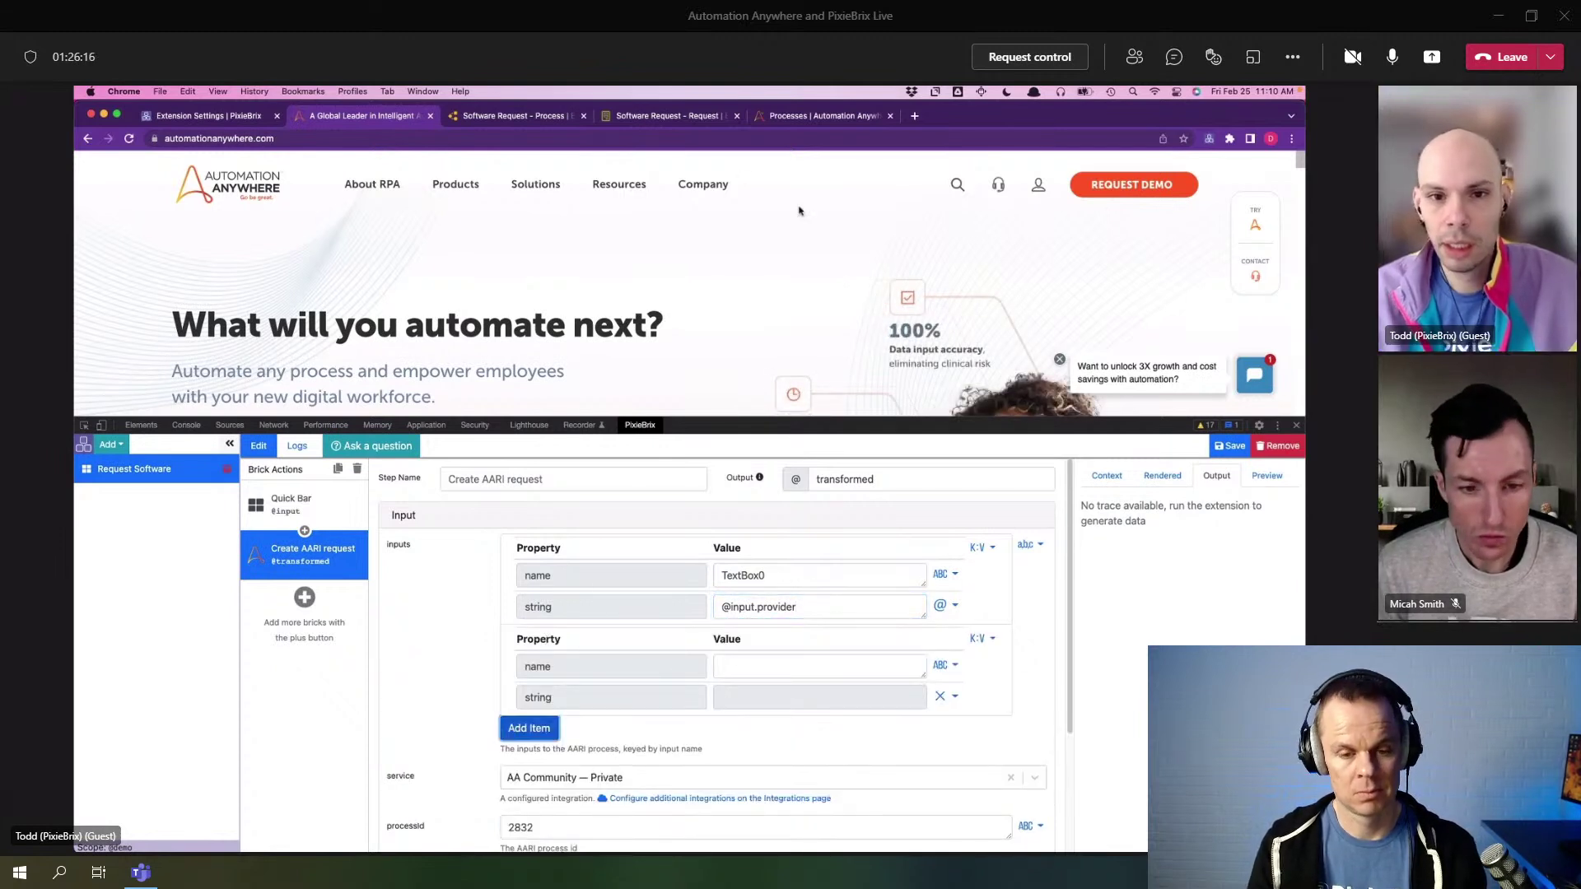
pyautogui.click(668, 117)
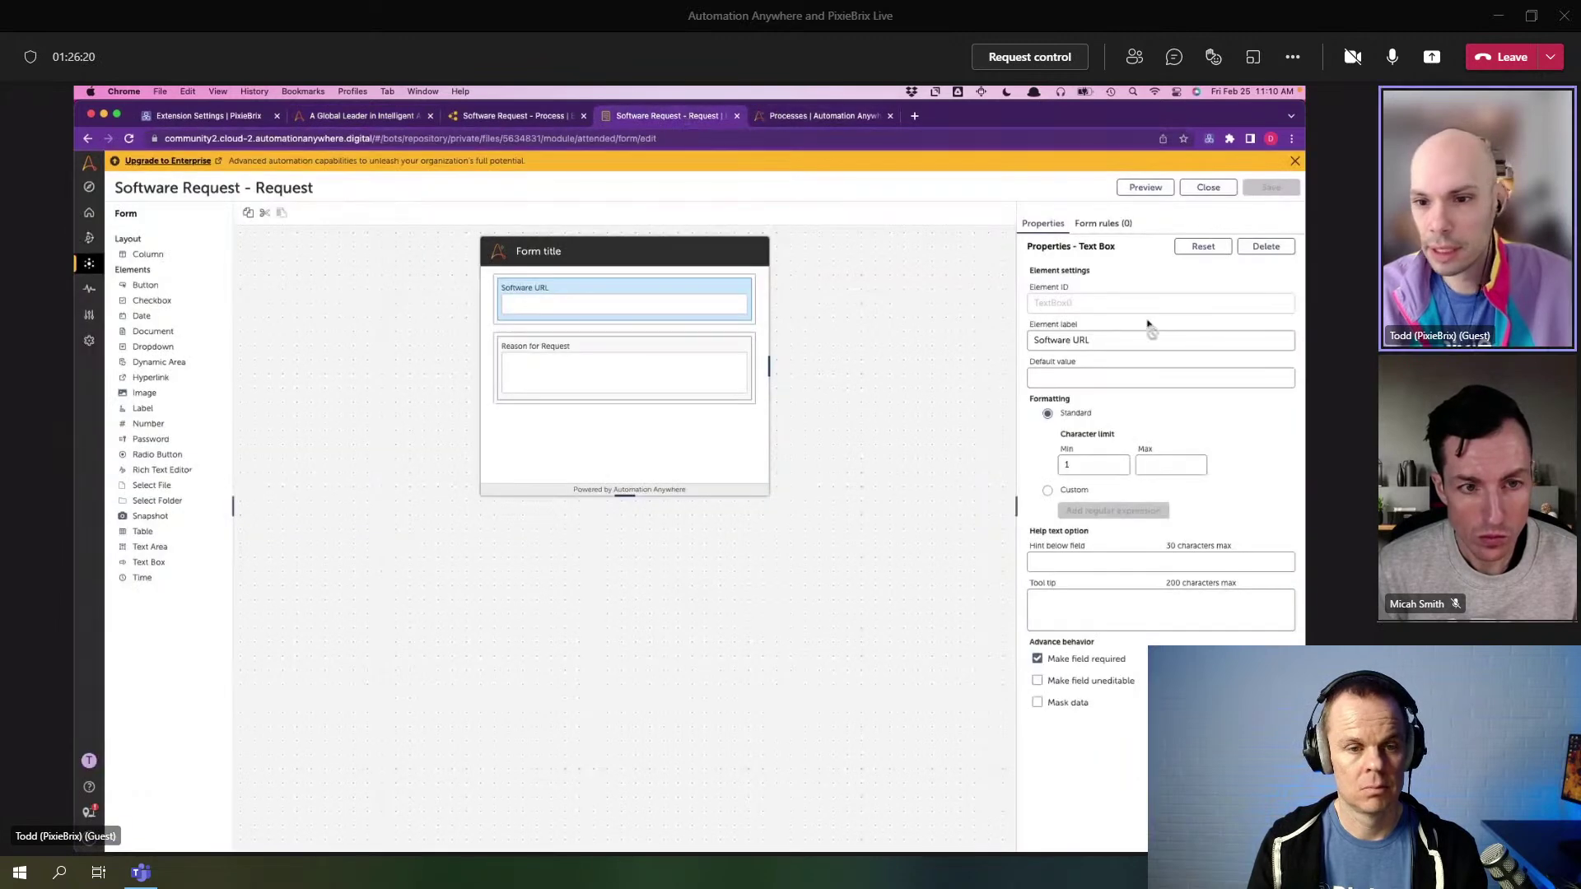
pyautogui.click(747, 364)
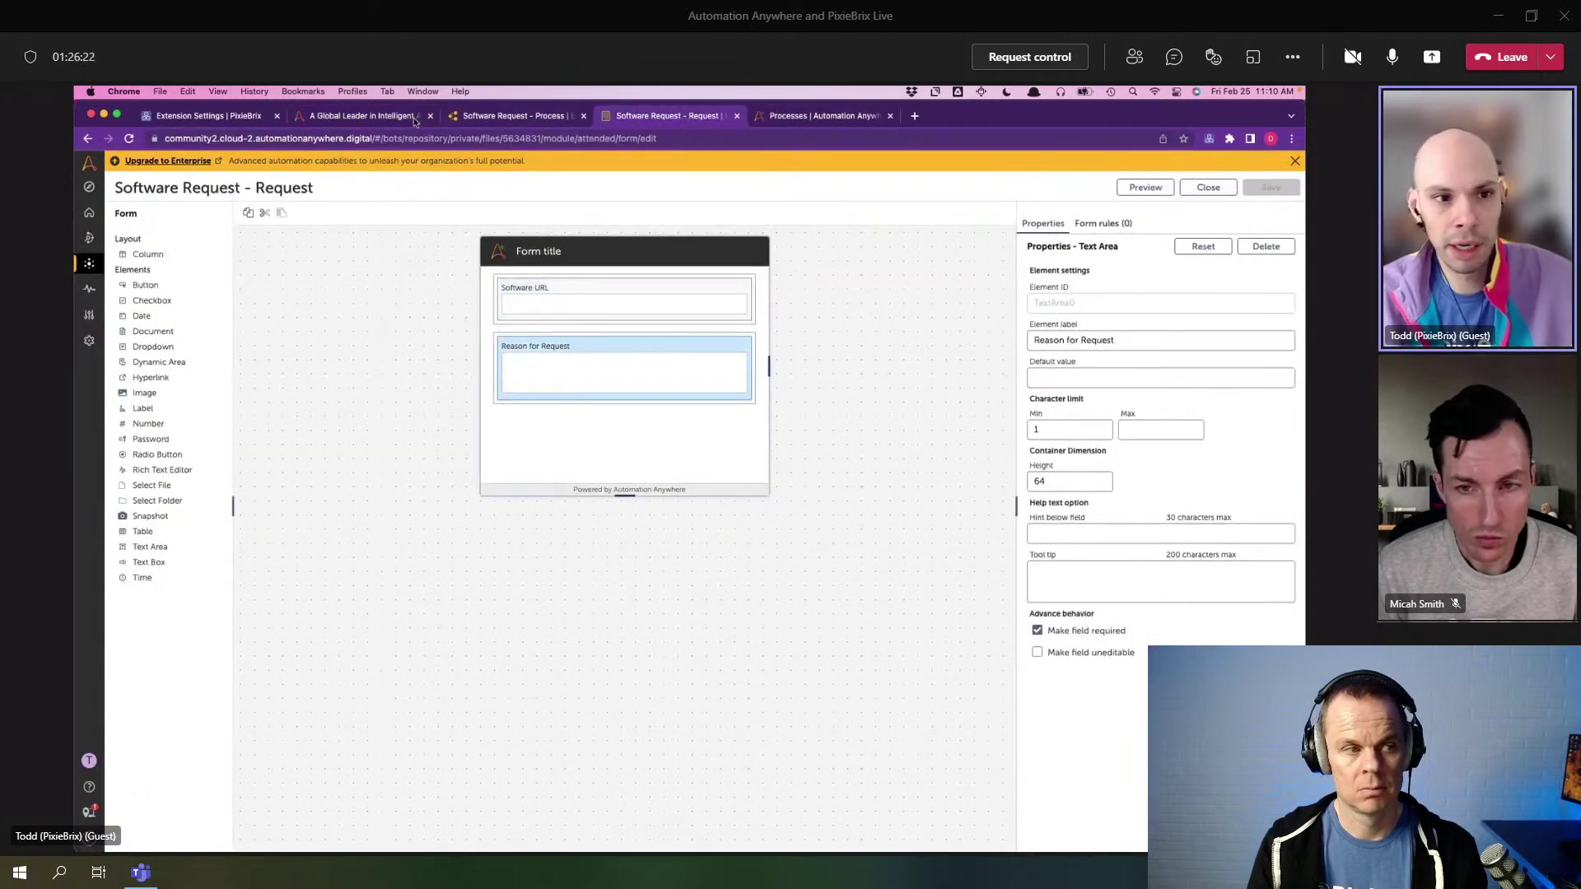
pyautogui.click(377, 118)
pyautogui.click(744, 668)
pyautogui.write('TextArea0')
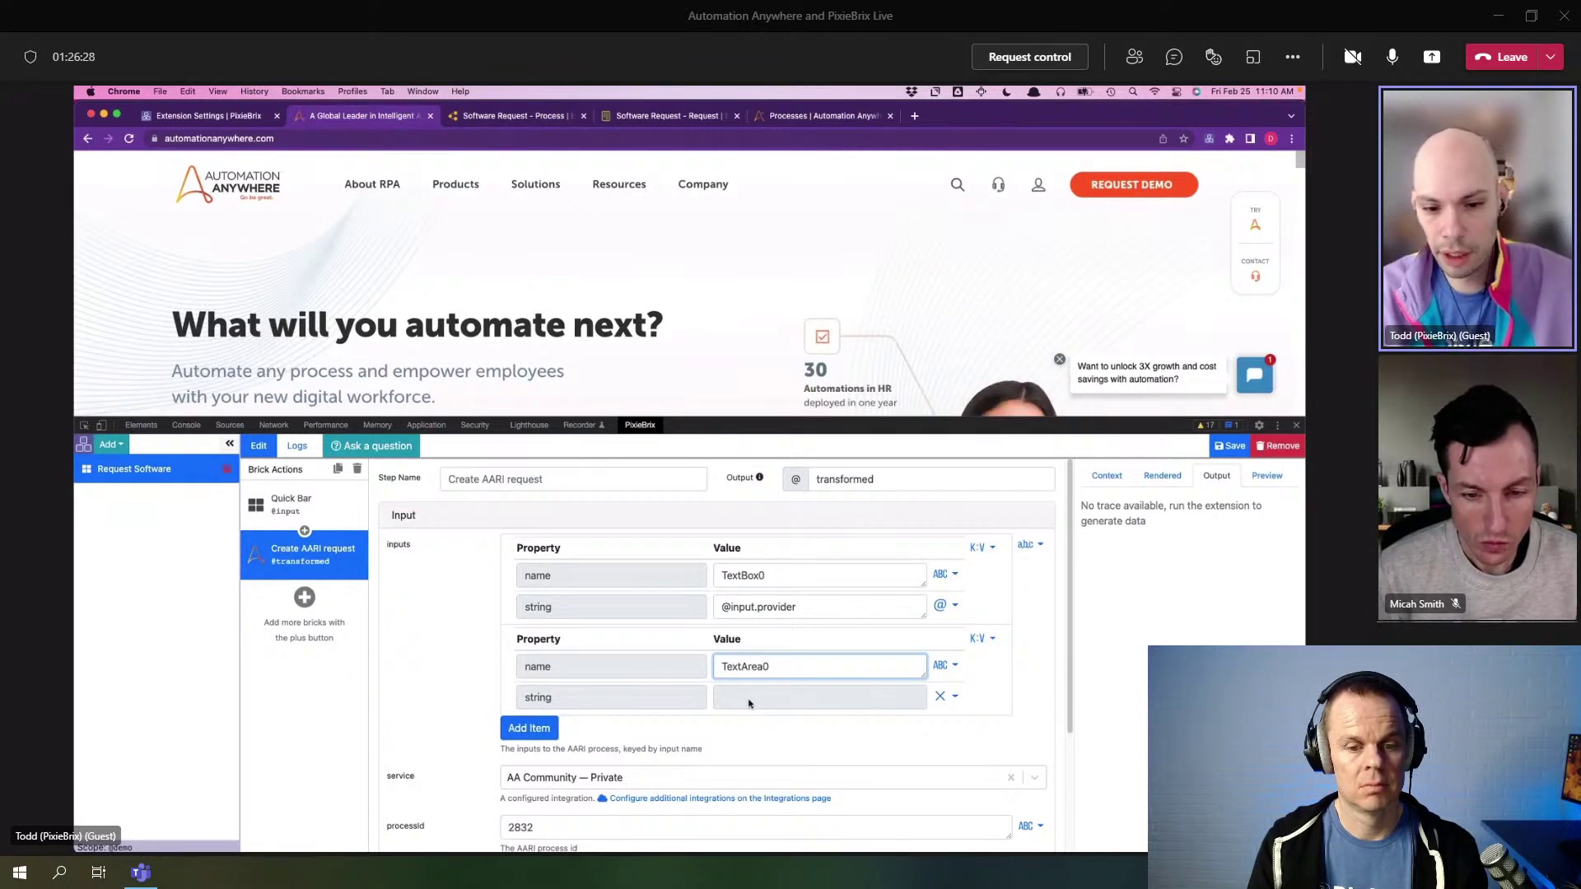
pyautogui.click(750, 700)
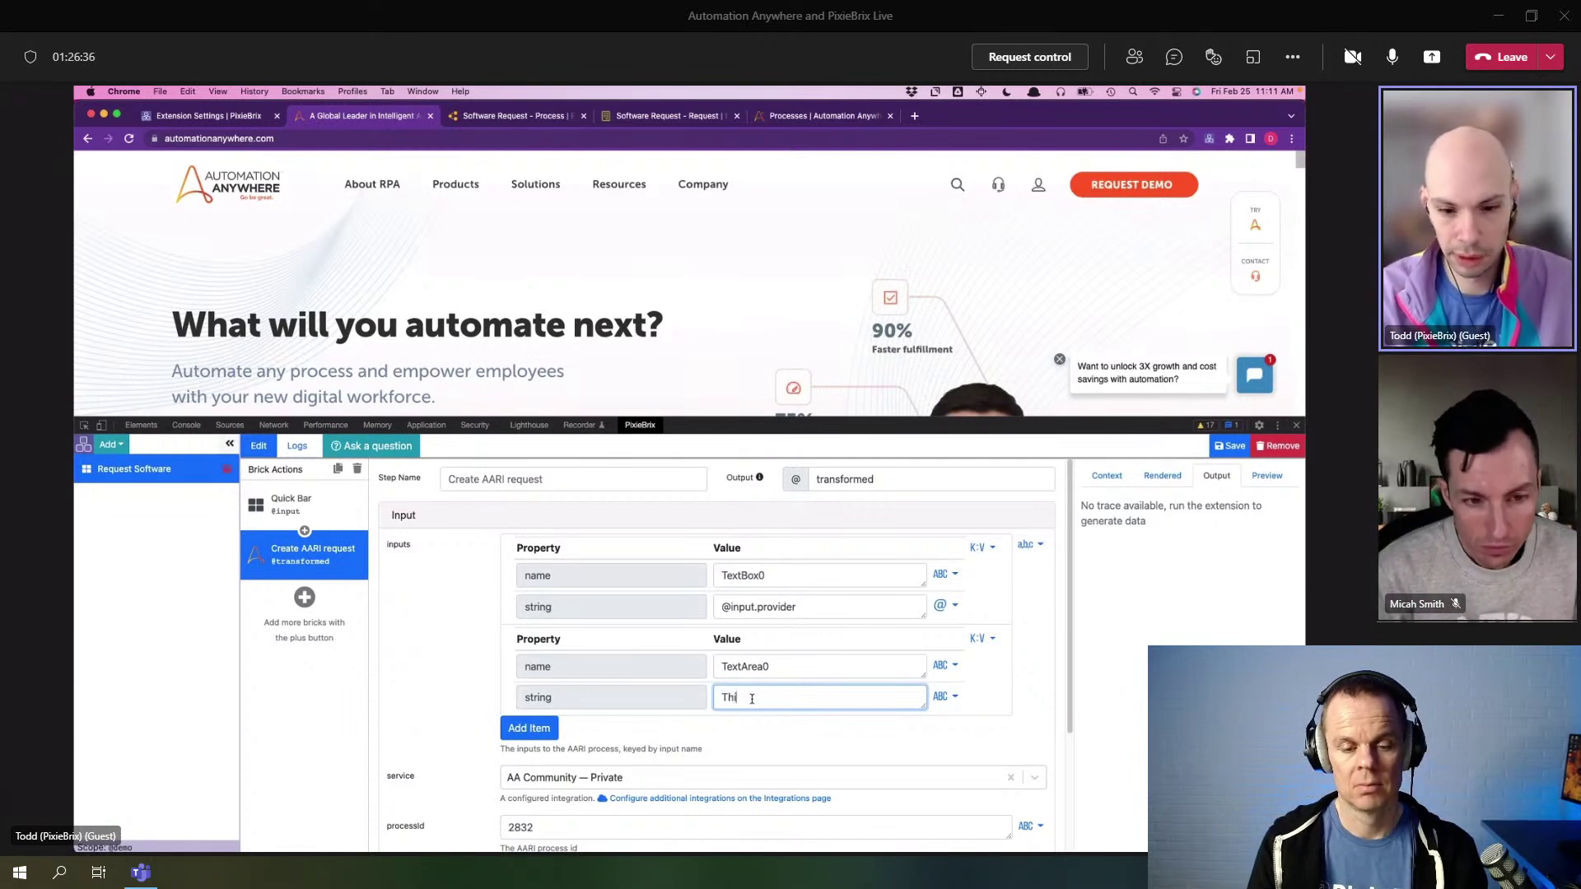
pyautogui.write('oks useful')
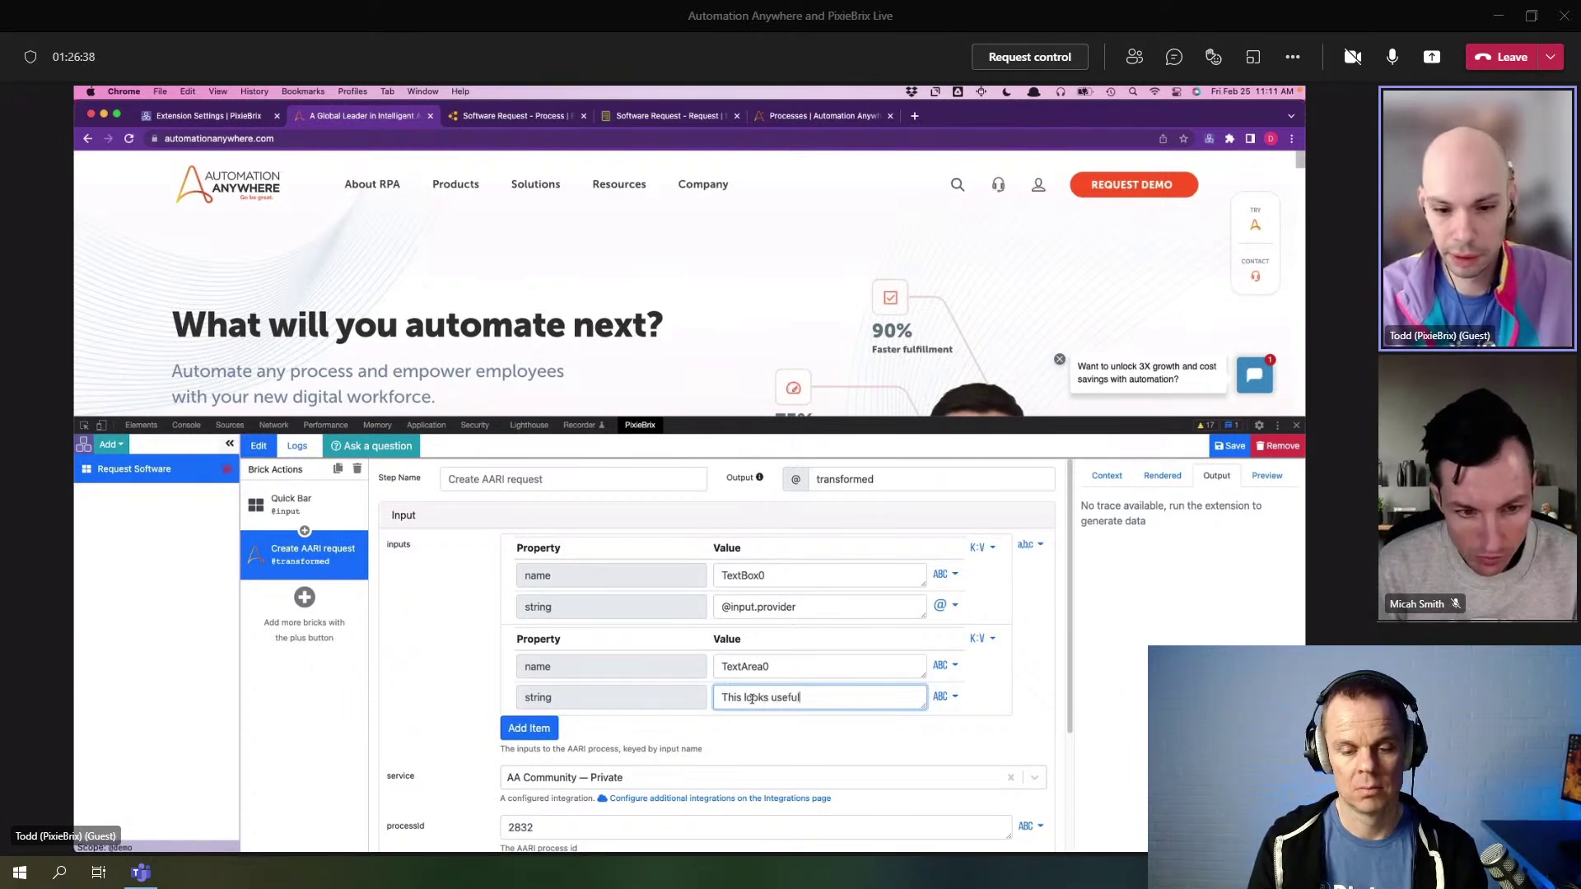
pyautogui.click(696, 405)
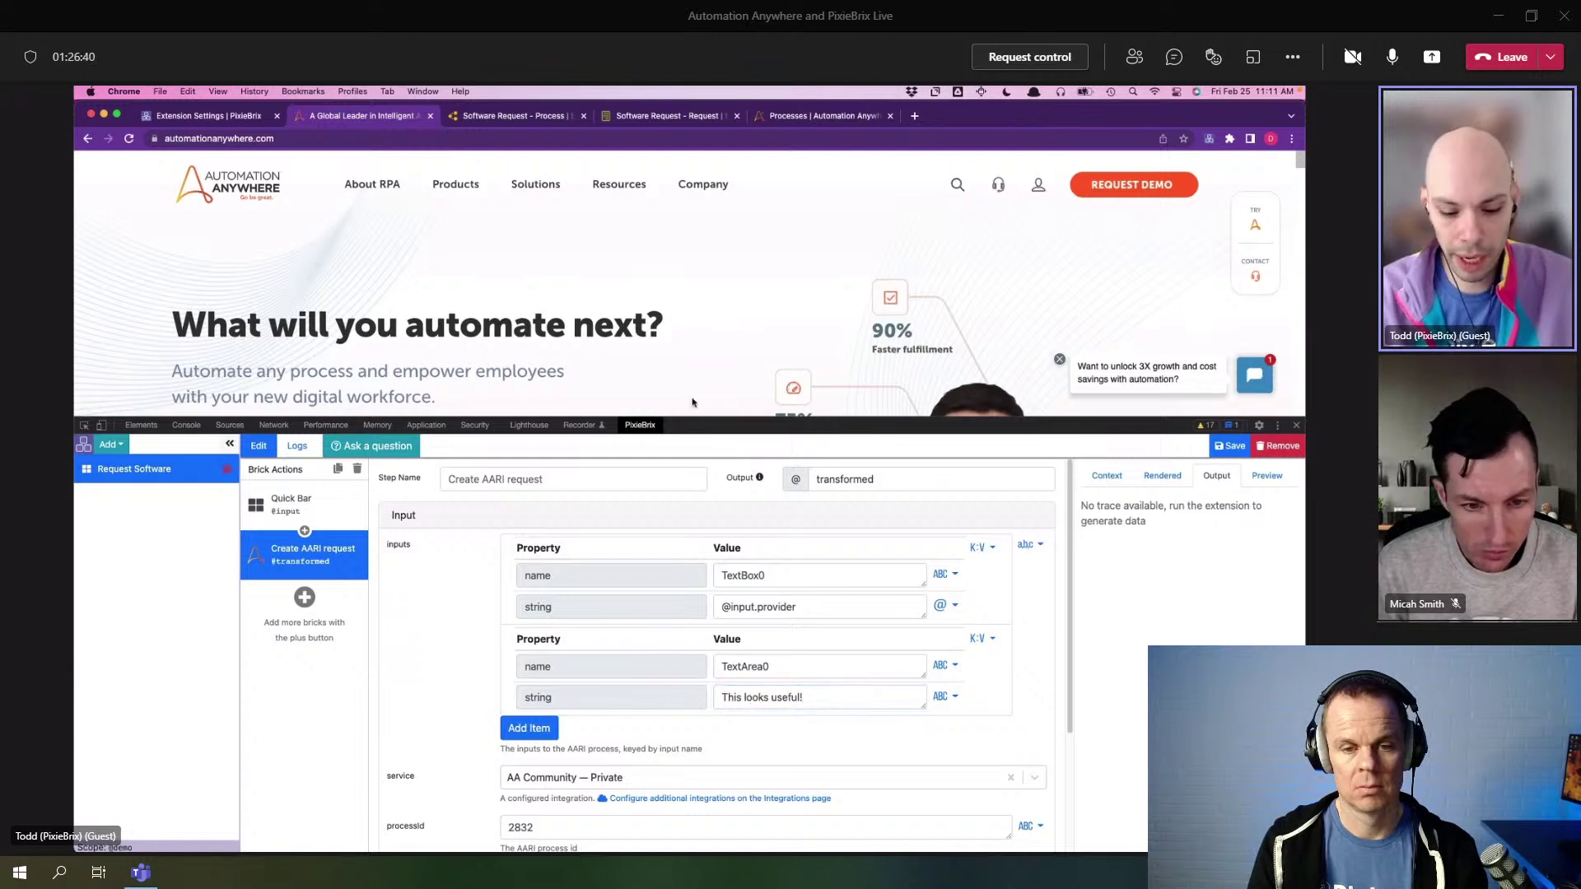
pyautogui.press('super+m')
pyautogui.click(622, 240)
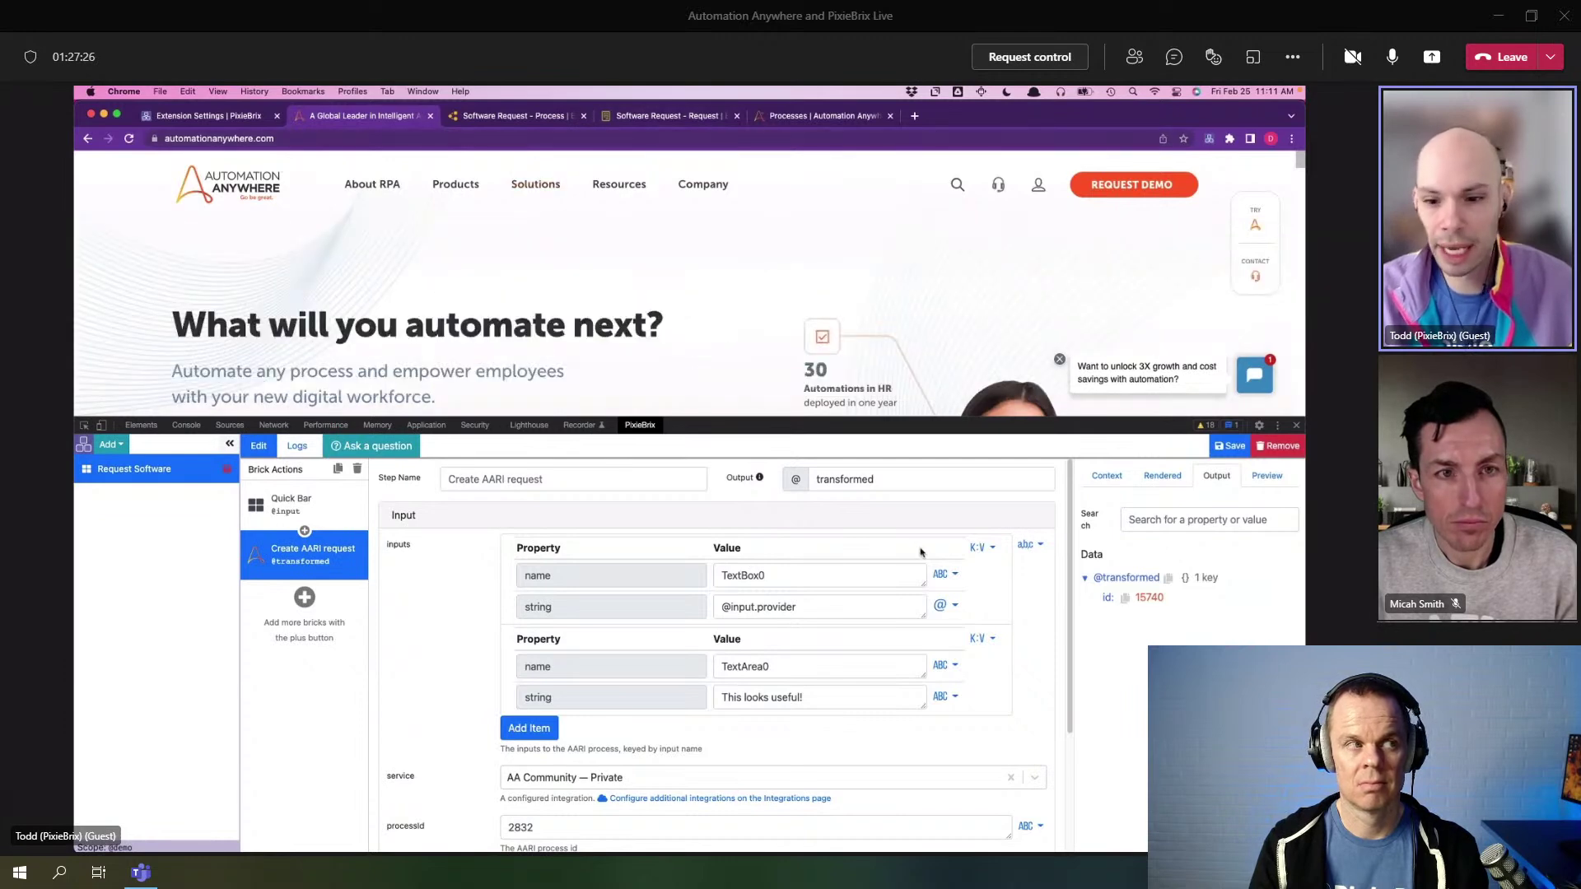
# - Return to the Software Request - Process editor tab
pyautogui.click(511, 116)
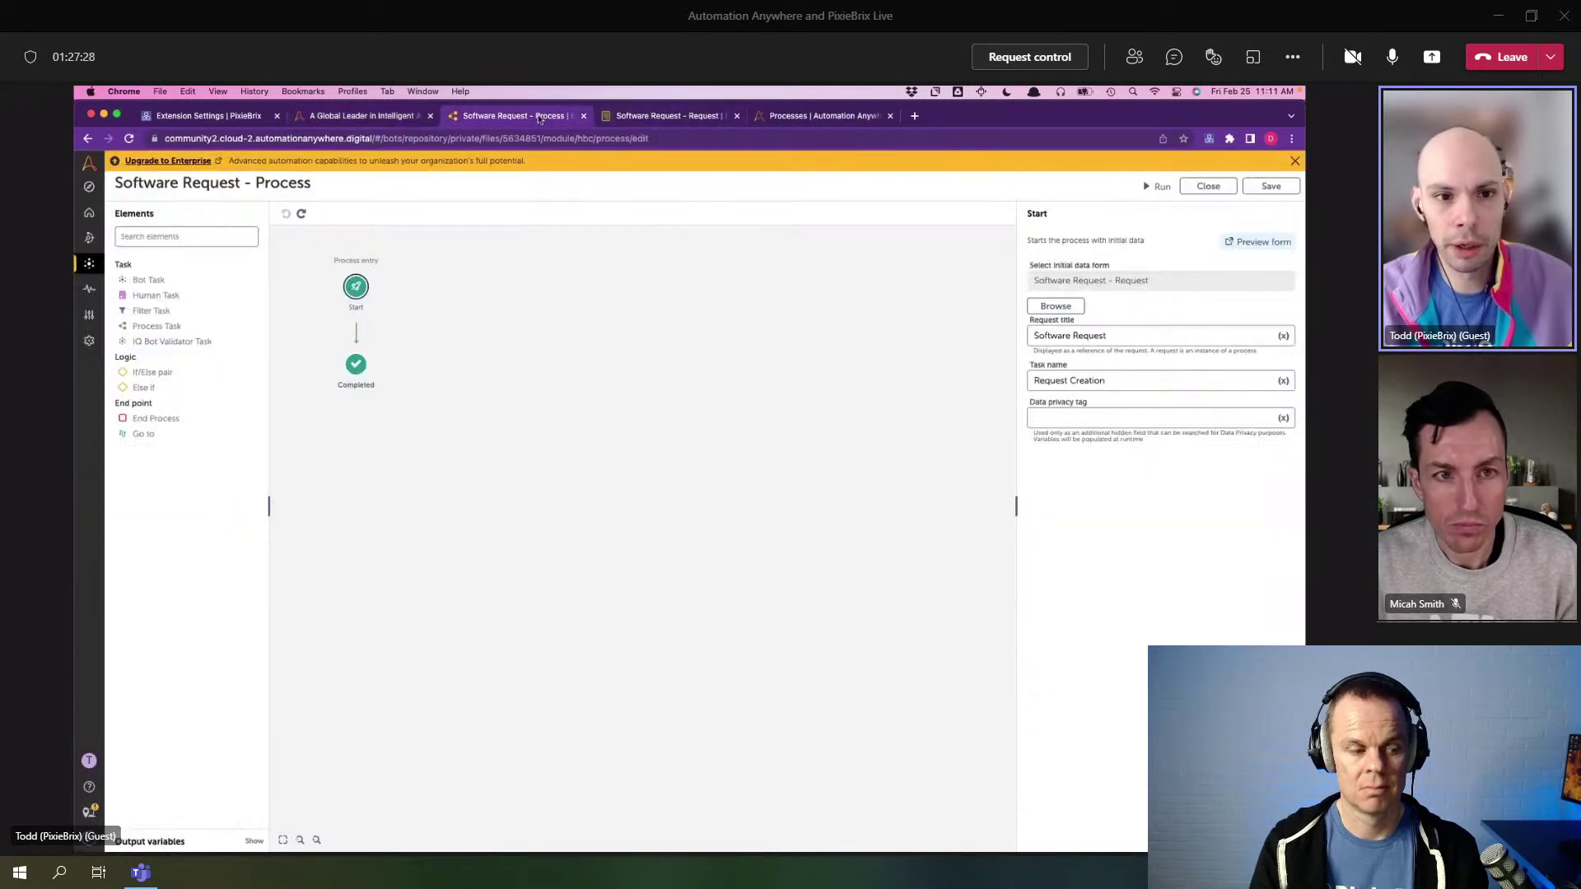
# - Open Processes and log back into Control Room with saved credentials
pyautogui.click(675, 114)
pyautogui.click(798, 120)
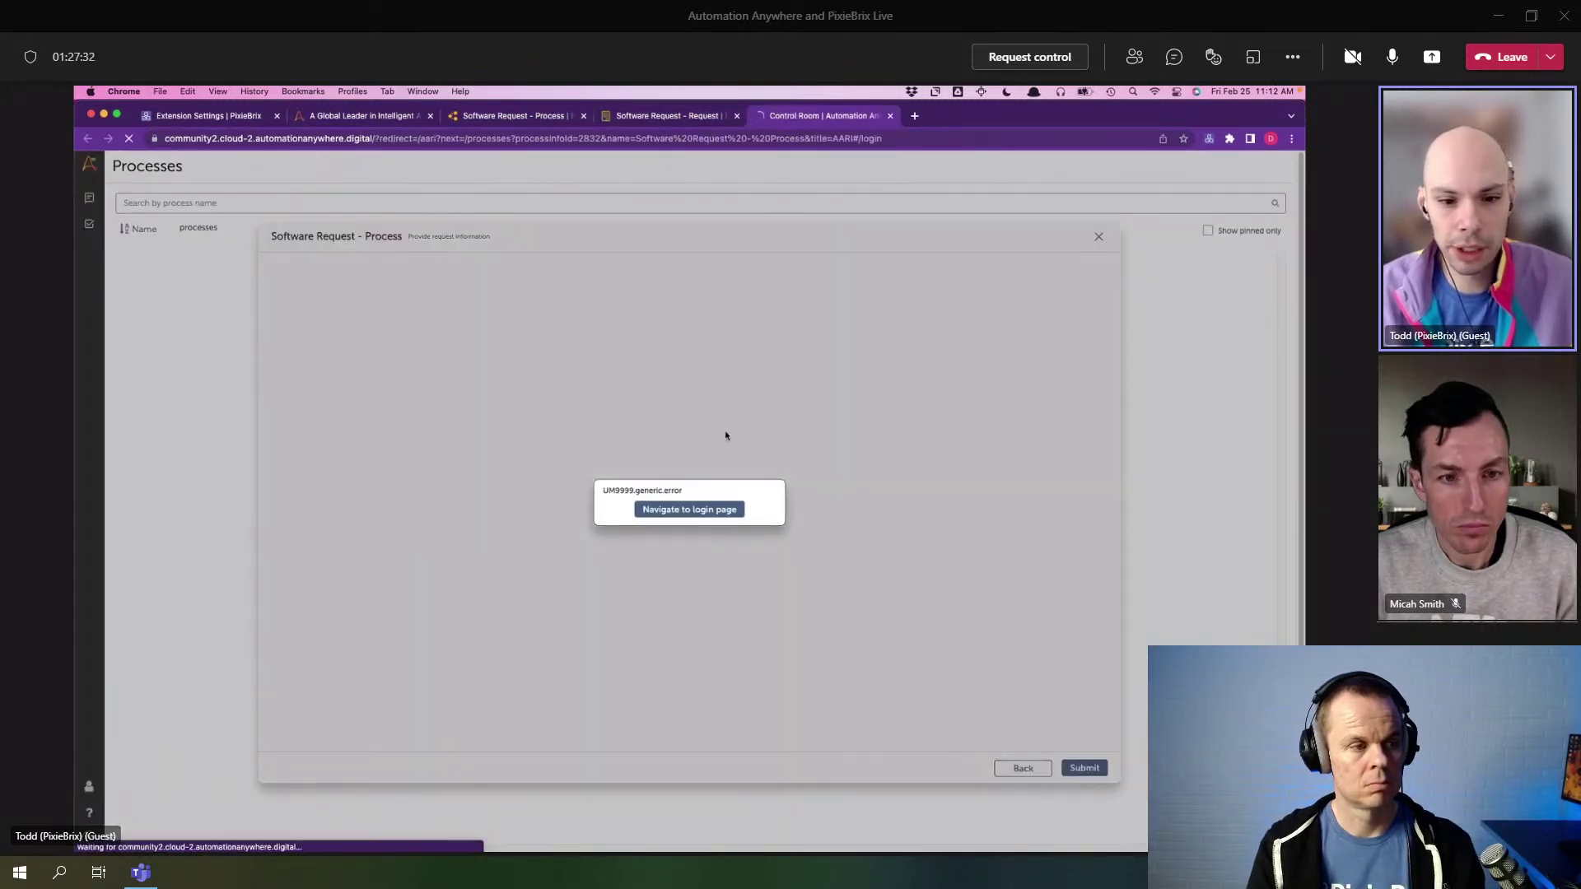
pyautogui.click(706, 512)
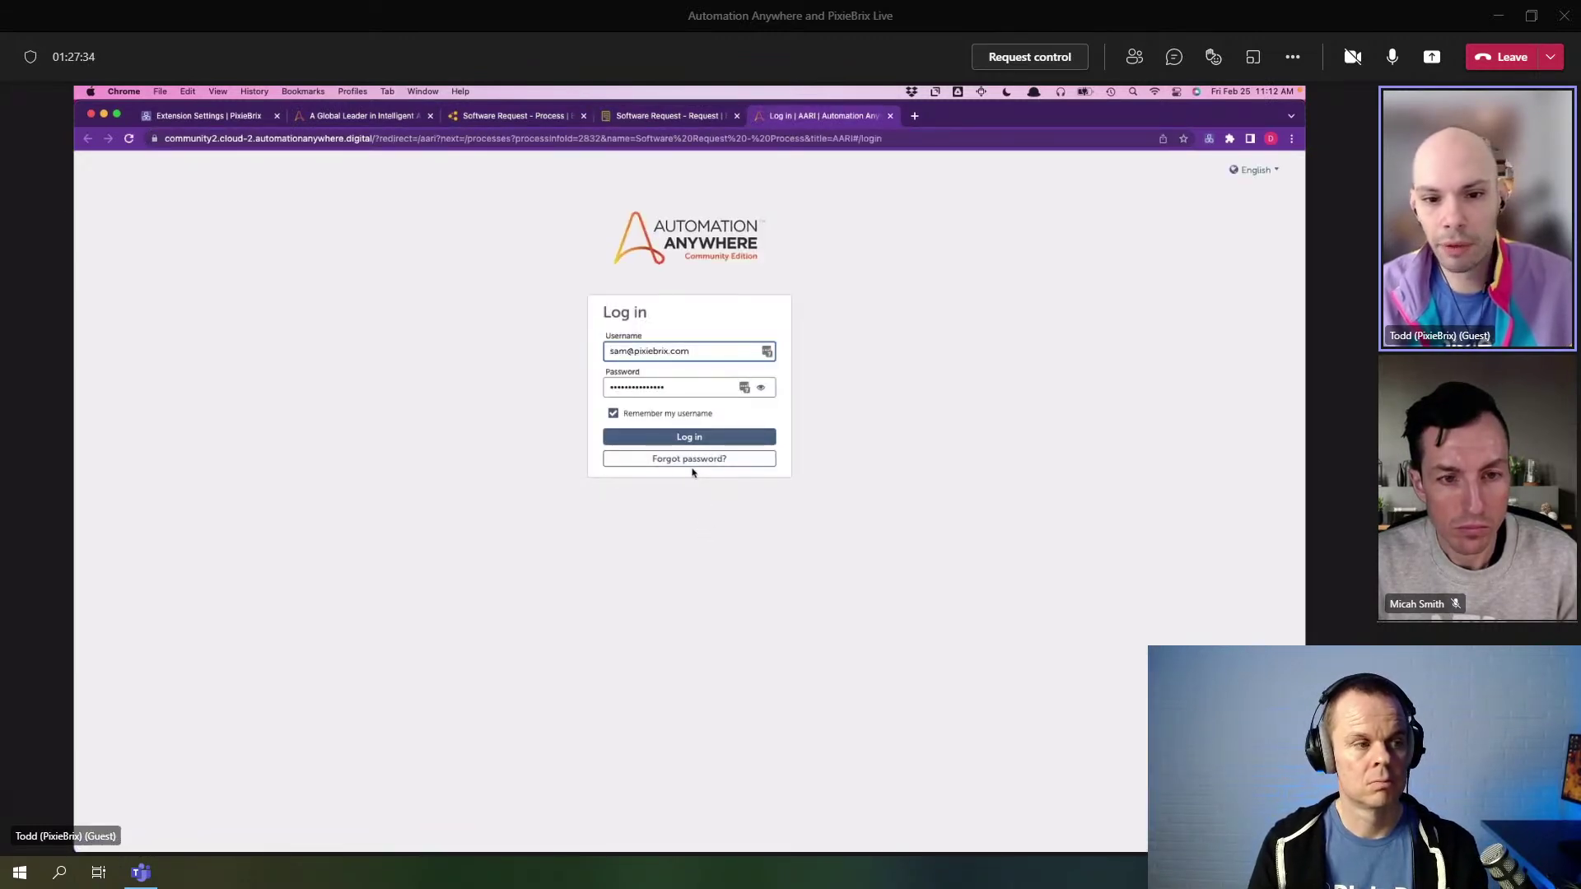
pyautogui.click(766, 351)
pyautogui.scroll(-2, 713, 485)
pyautogui.click(718, 464)
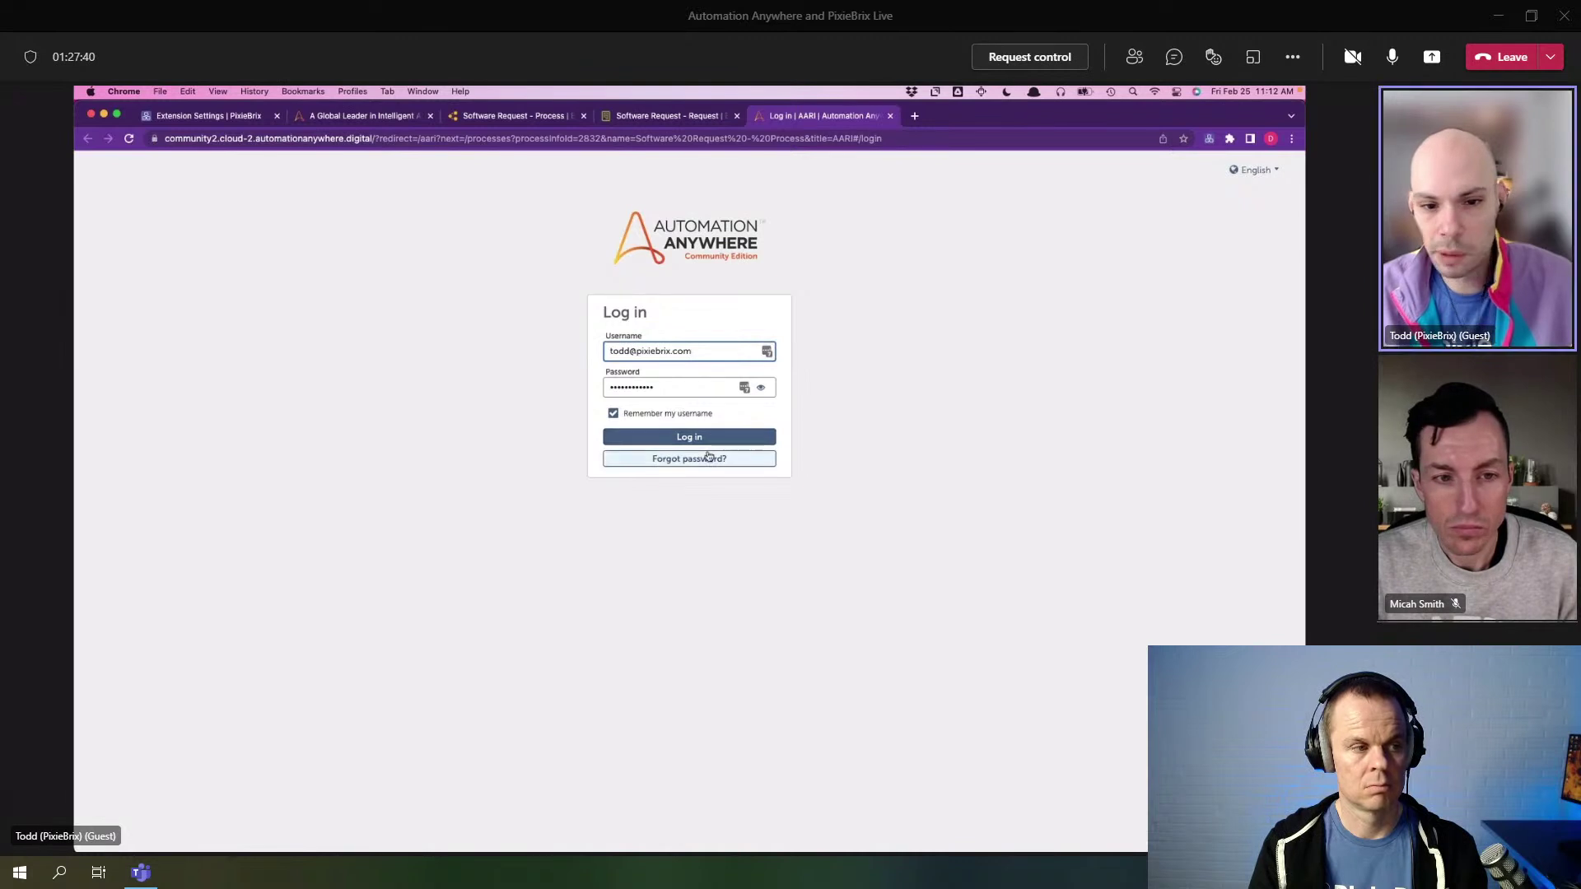
pyautogui.click(767, 352)
pyautogui.scroll(-5, 705, 459)
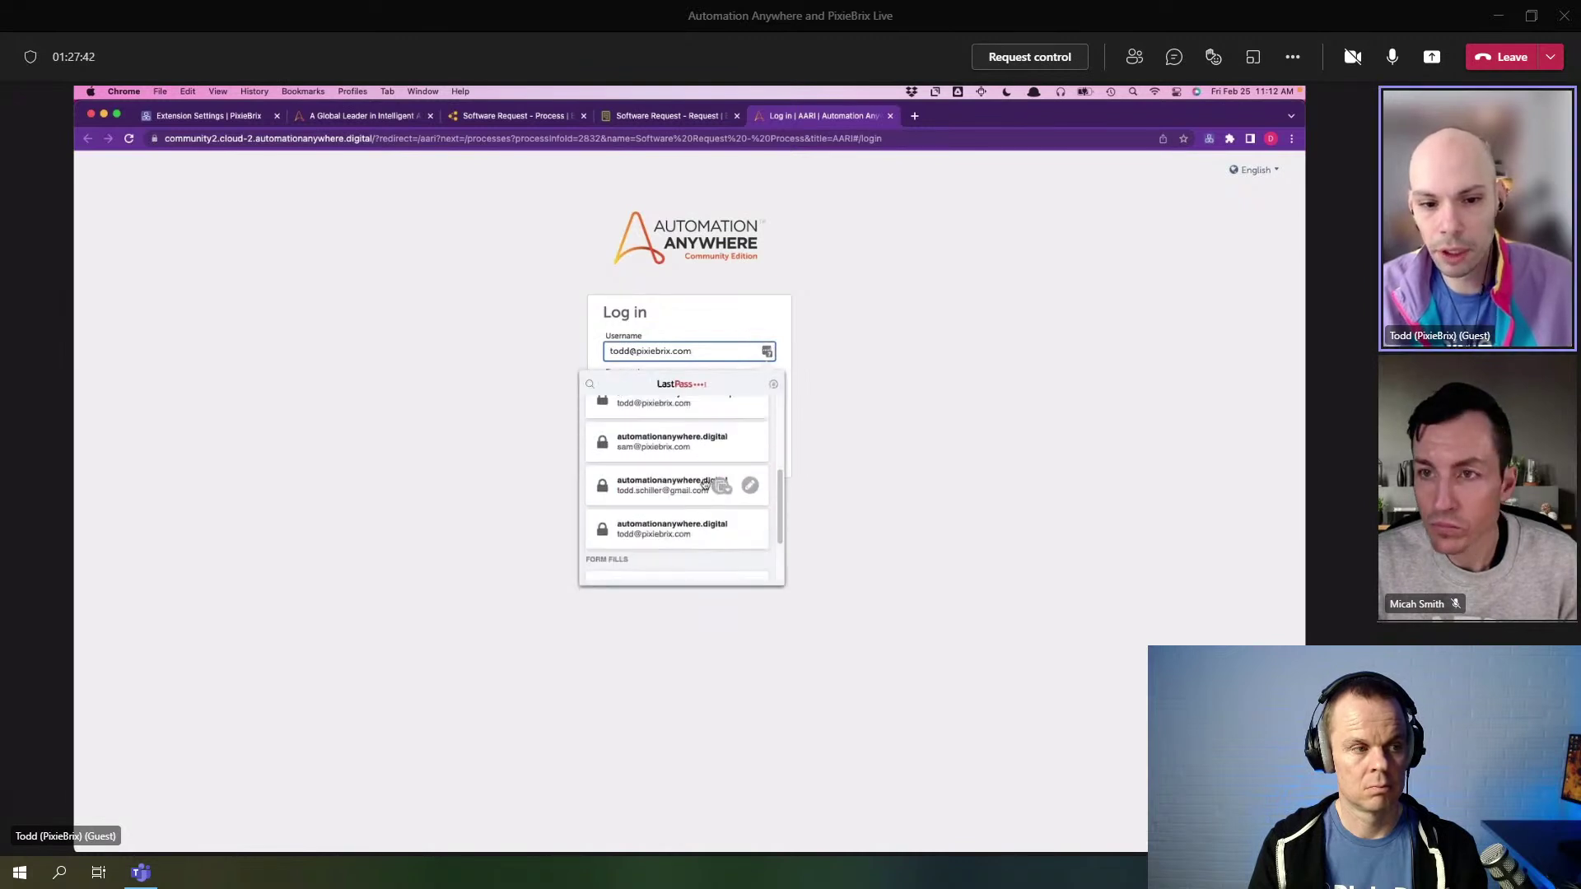
pyautogui.click(659, 476)
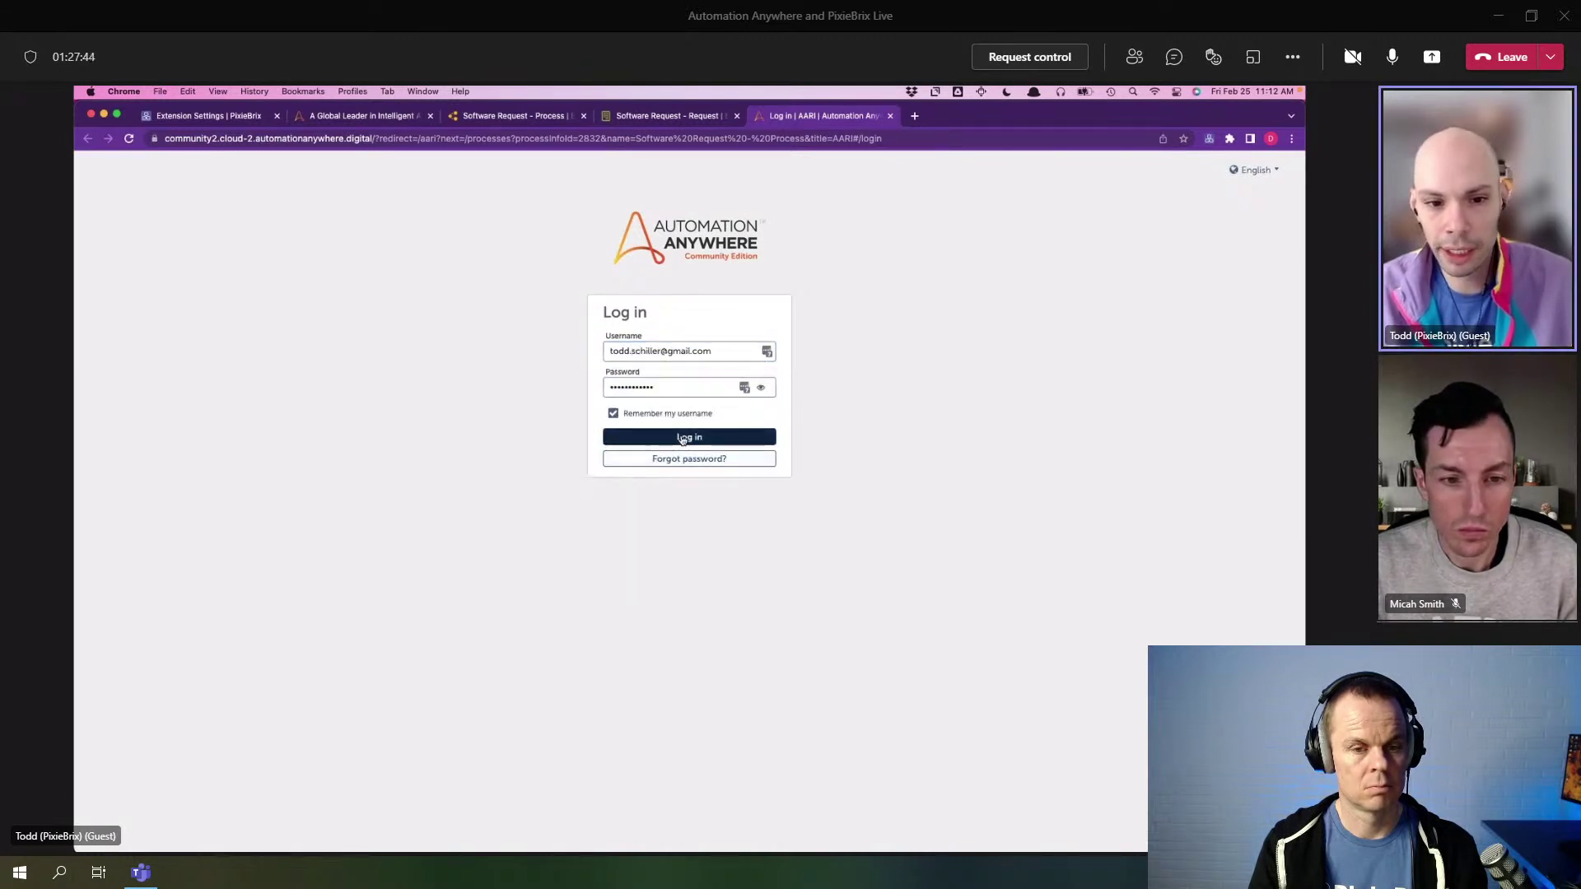
pyautogui.click(672, 437)
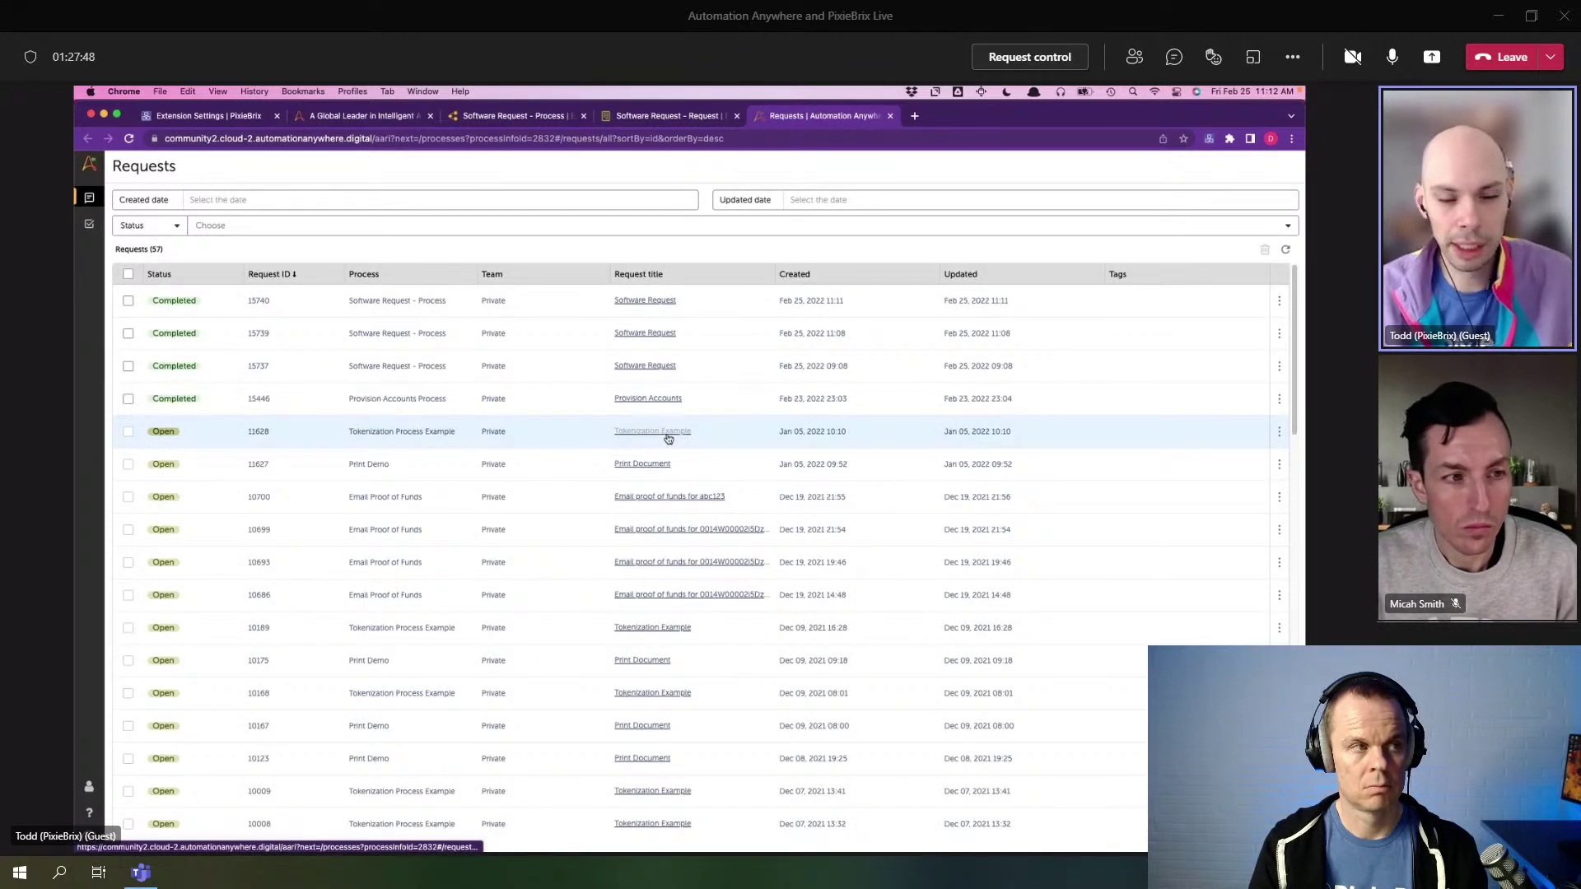
# - Open request 15740, check its reason 'This looks useful!', and return to the PixieBrix editor
pyautogui.click(195, 305)
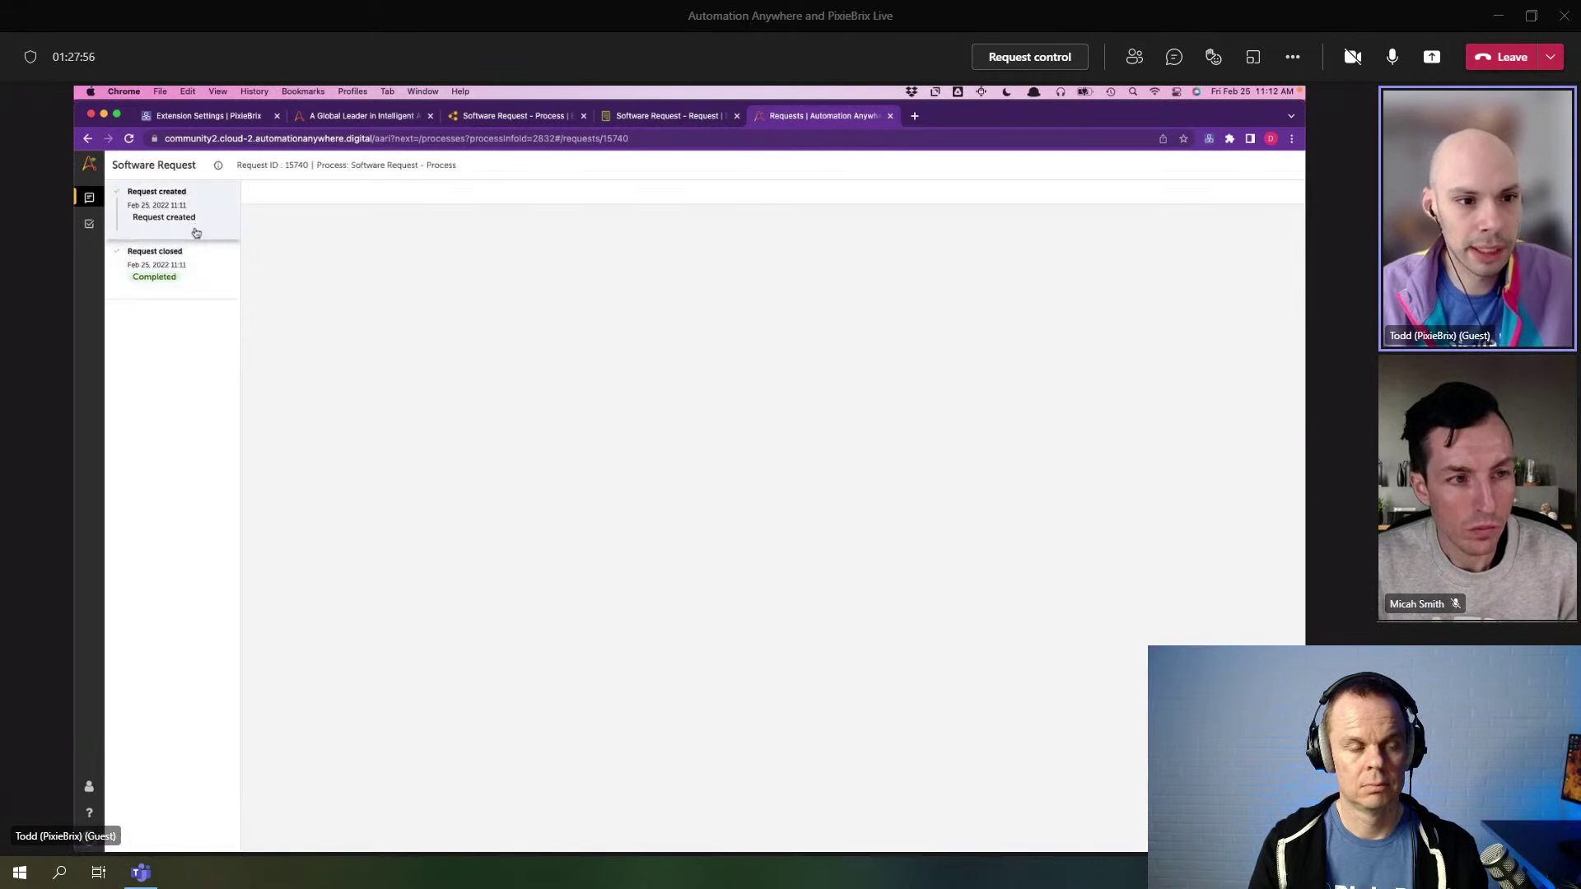
pyautogui.tripleClick(297, 285)
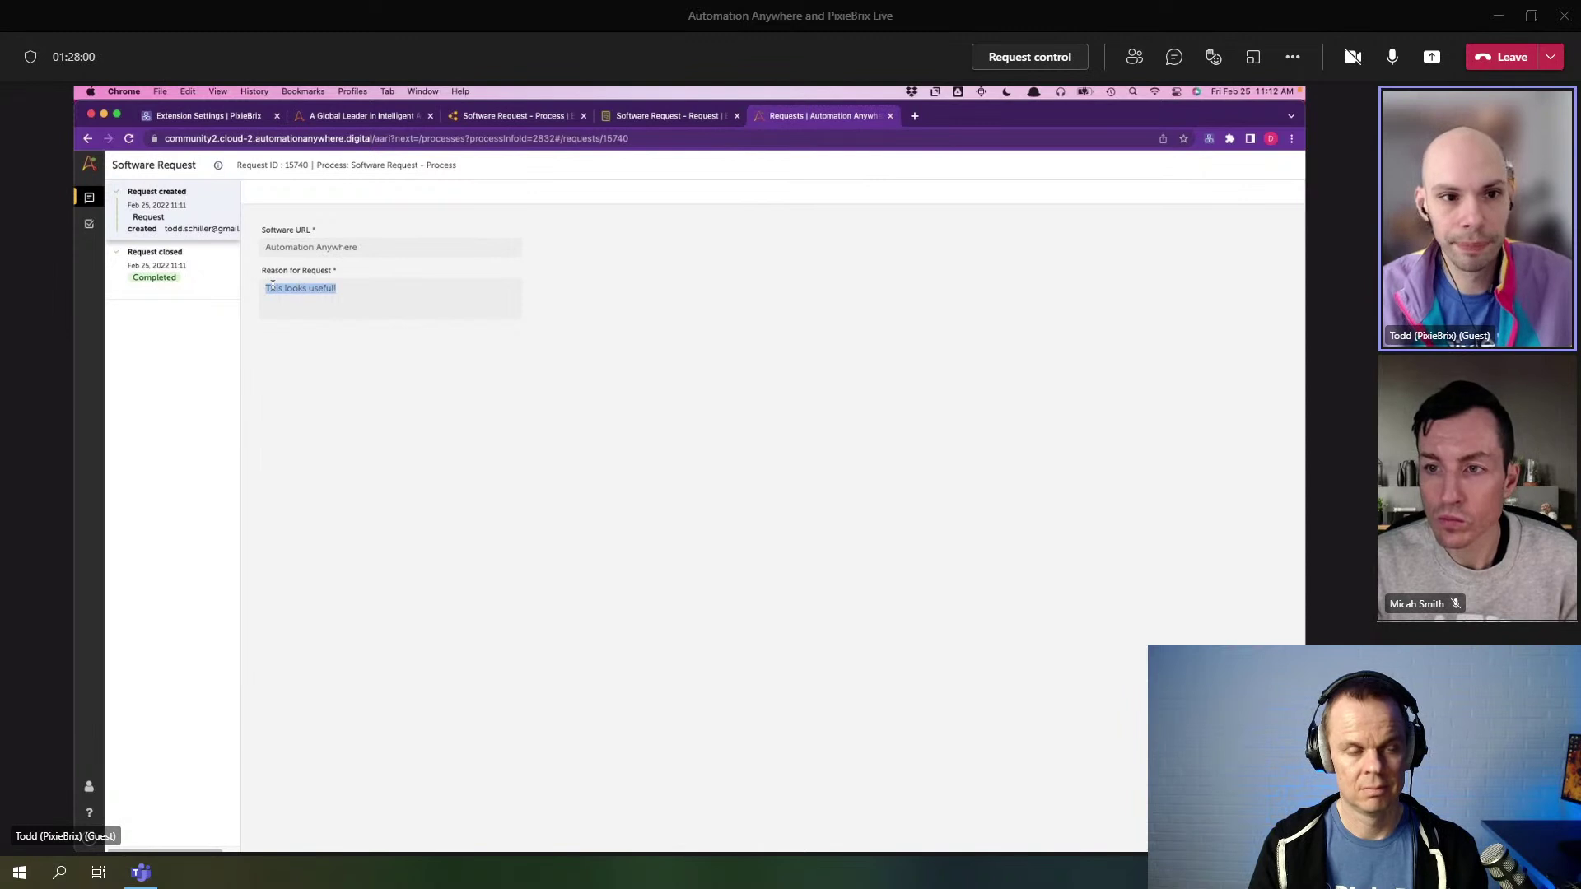
pyautogui.click(335, 123)
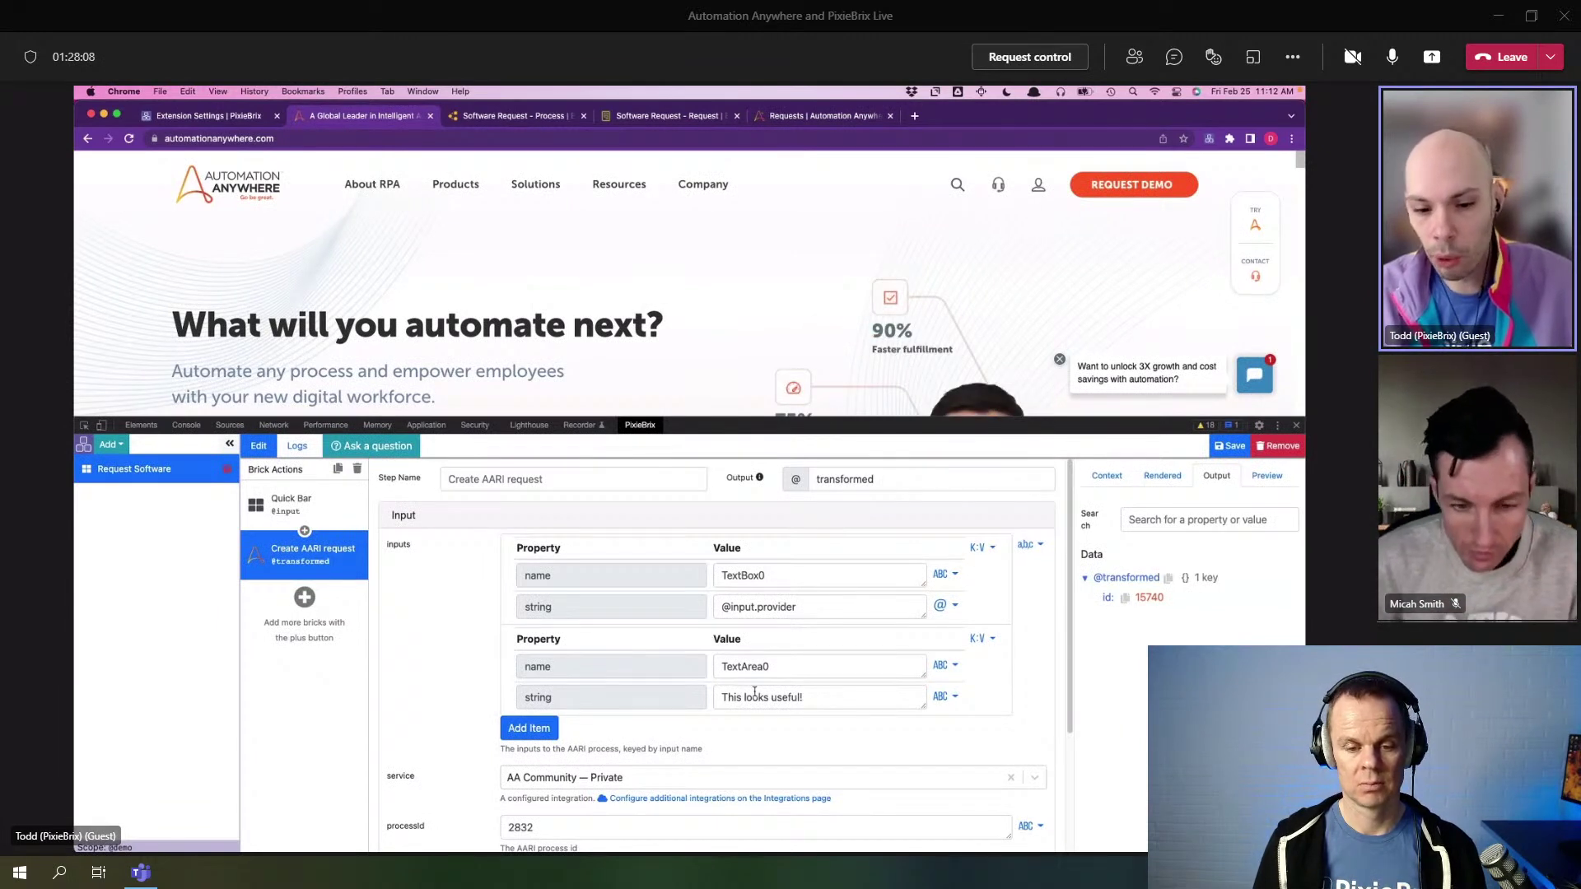
pyautogui.moveTo(804, 696); pyautogui.dragTo(717, 694)
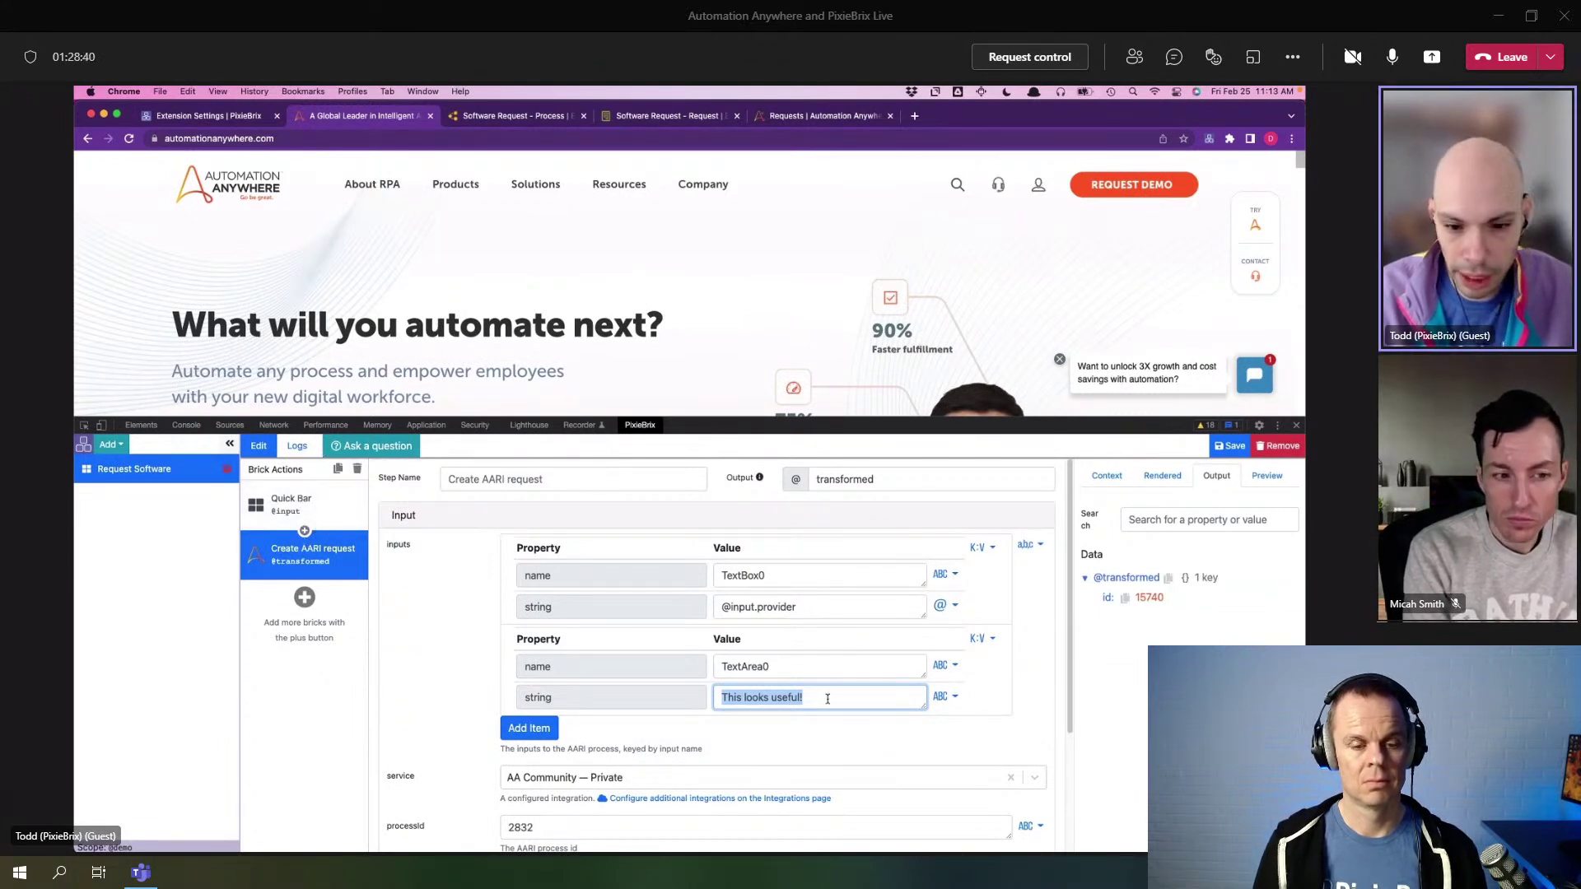
# - Add a 'Show a modal or sidebar form' brick titled 'Enter a reason for the request'
pyautogui.click(303, 597)
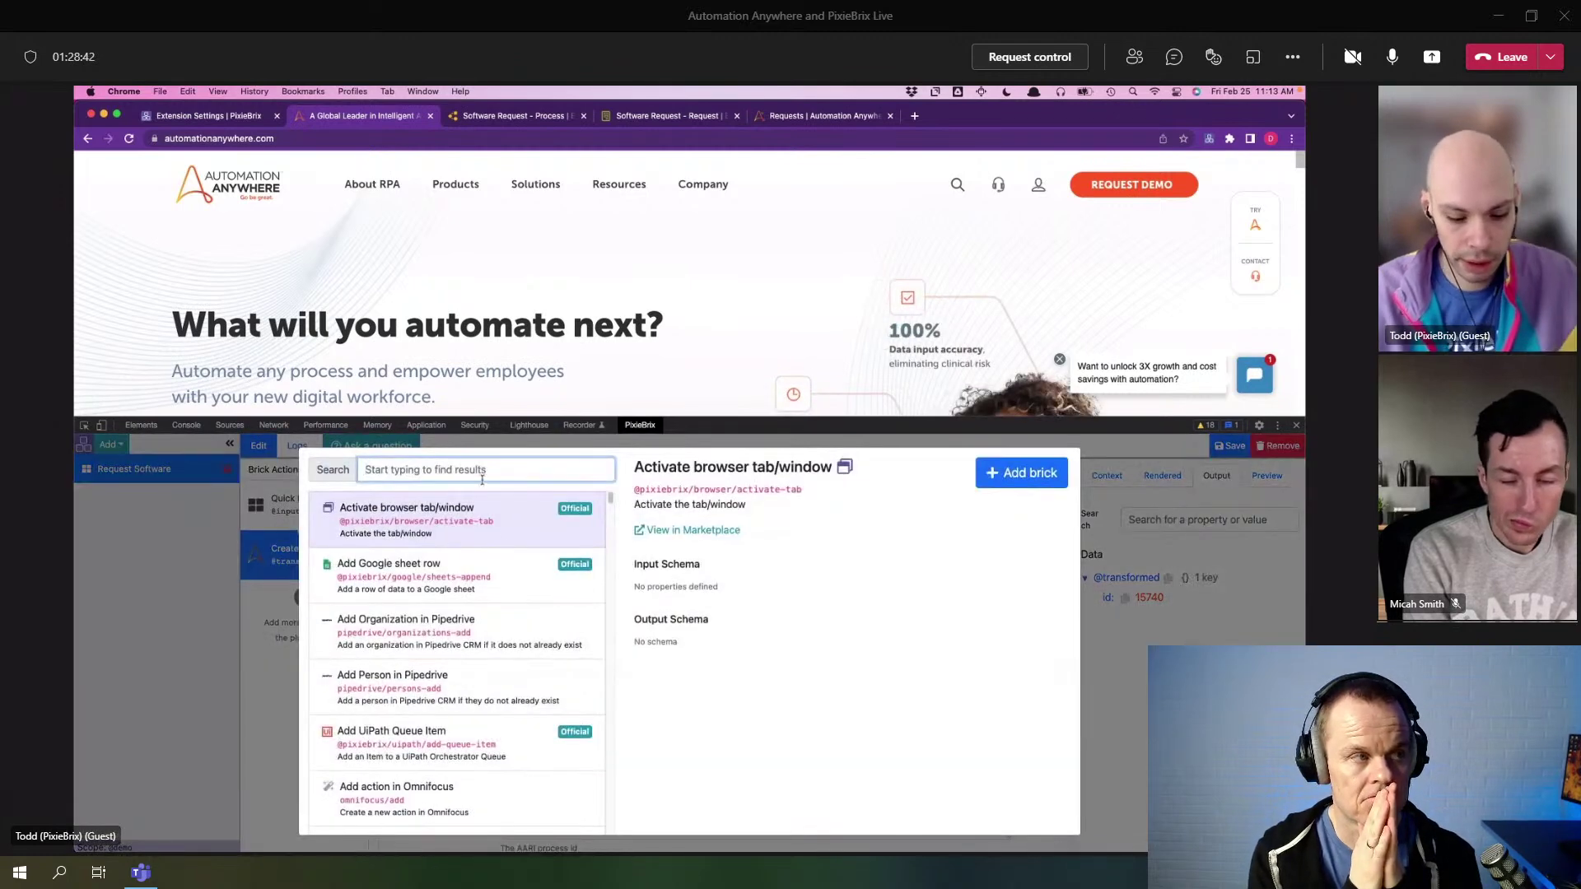
pyautogui.write('form')
pyautogui.click(553, 574)
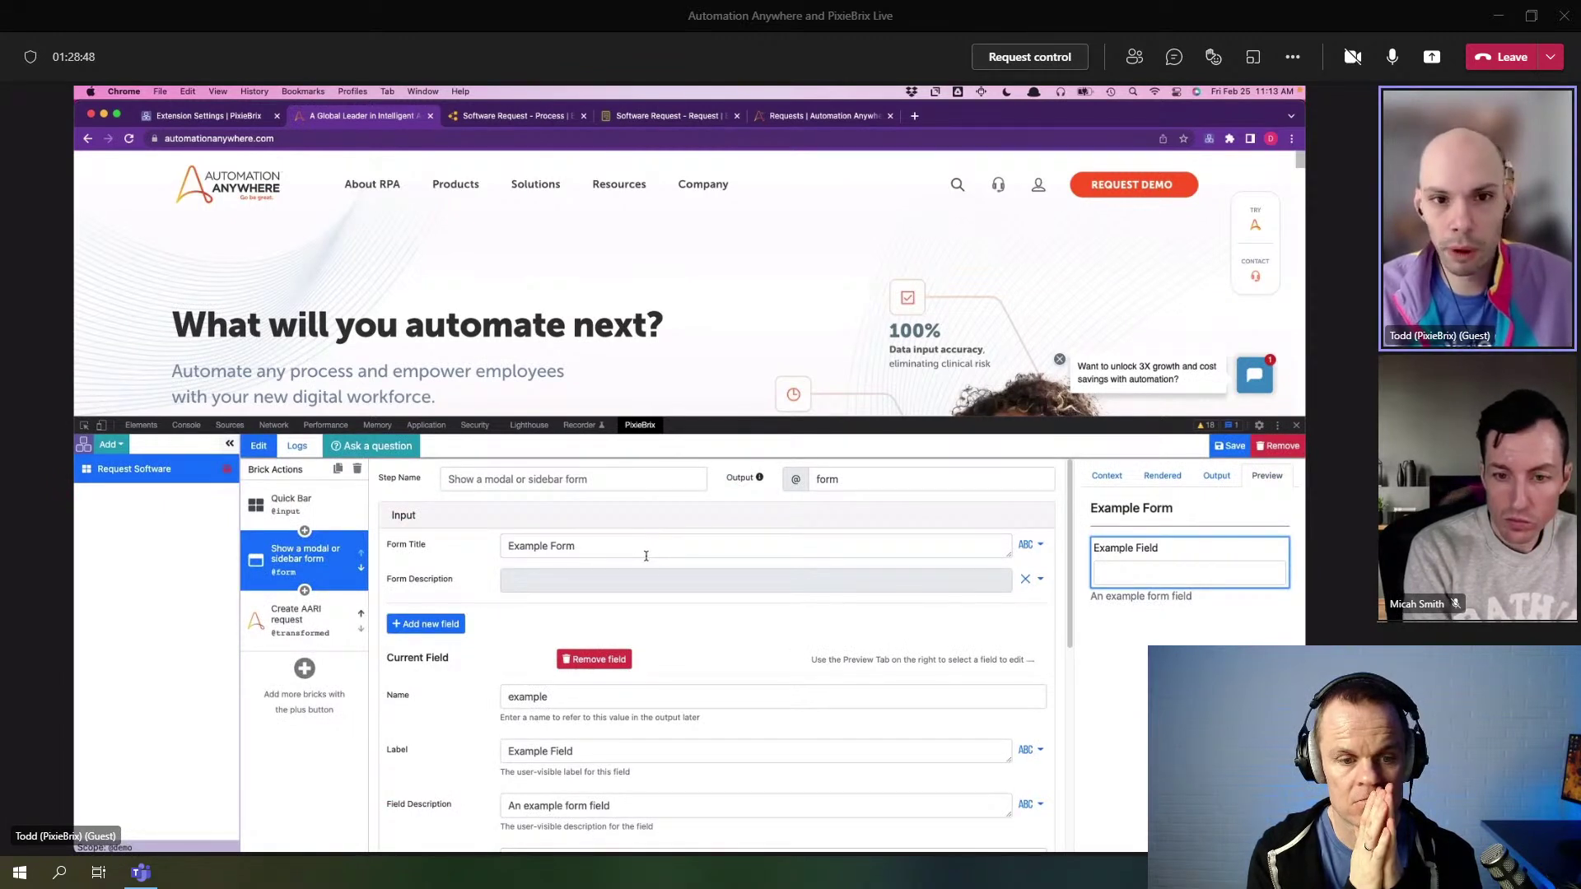
pyautogui.moveTo(641, 556); pyautogui.dragTo(491, 541)
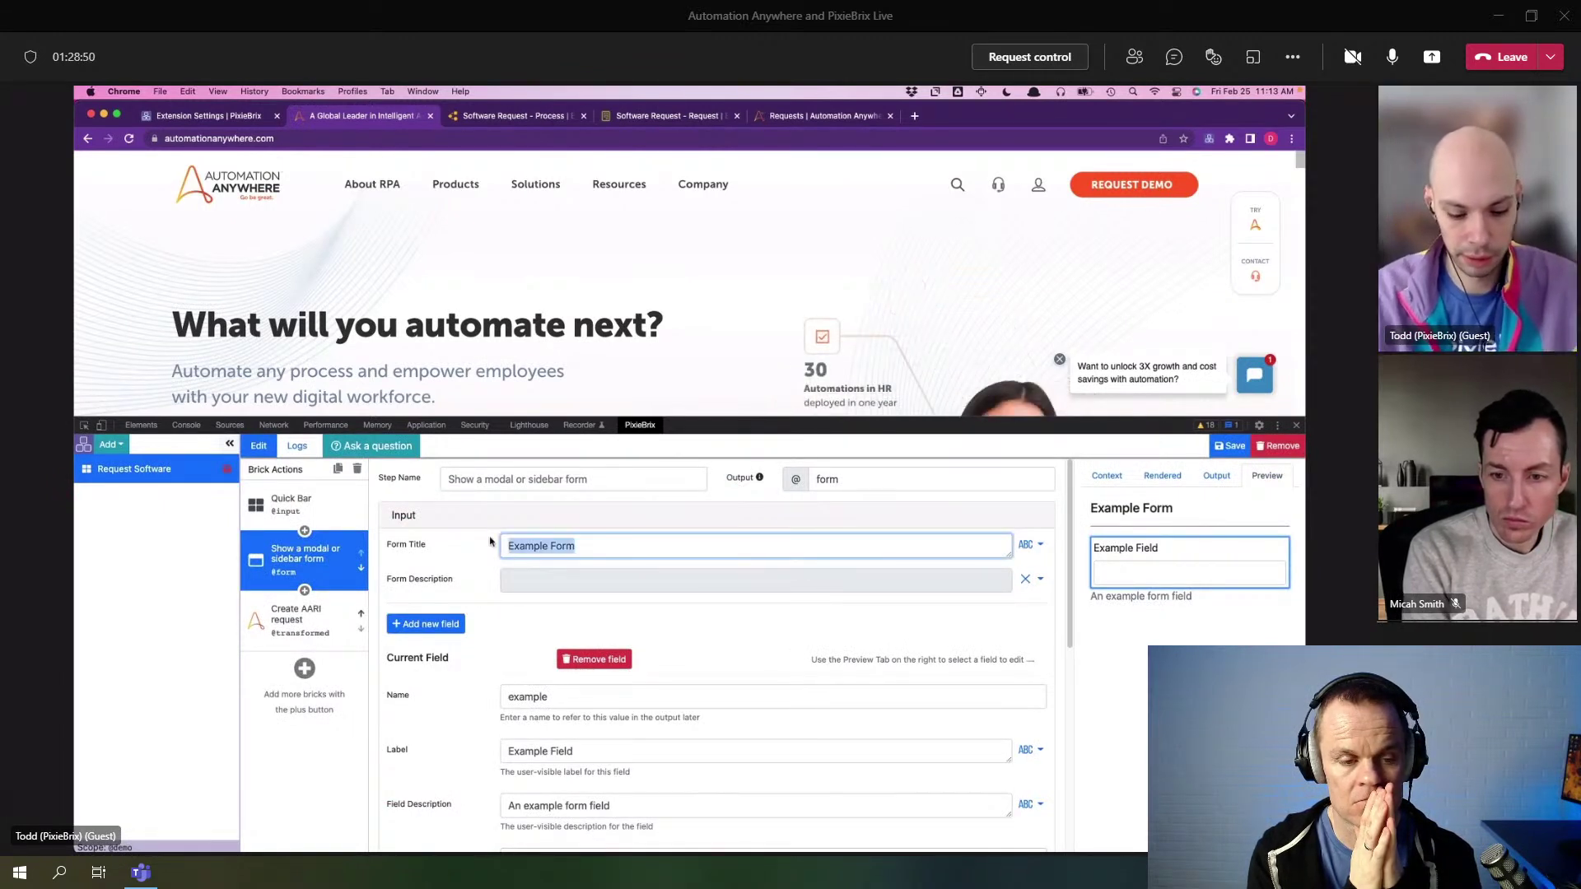
pyautogui.write('Enter a re')
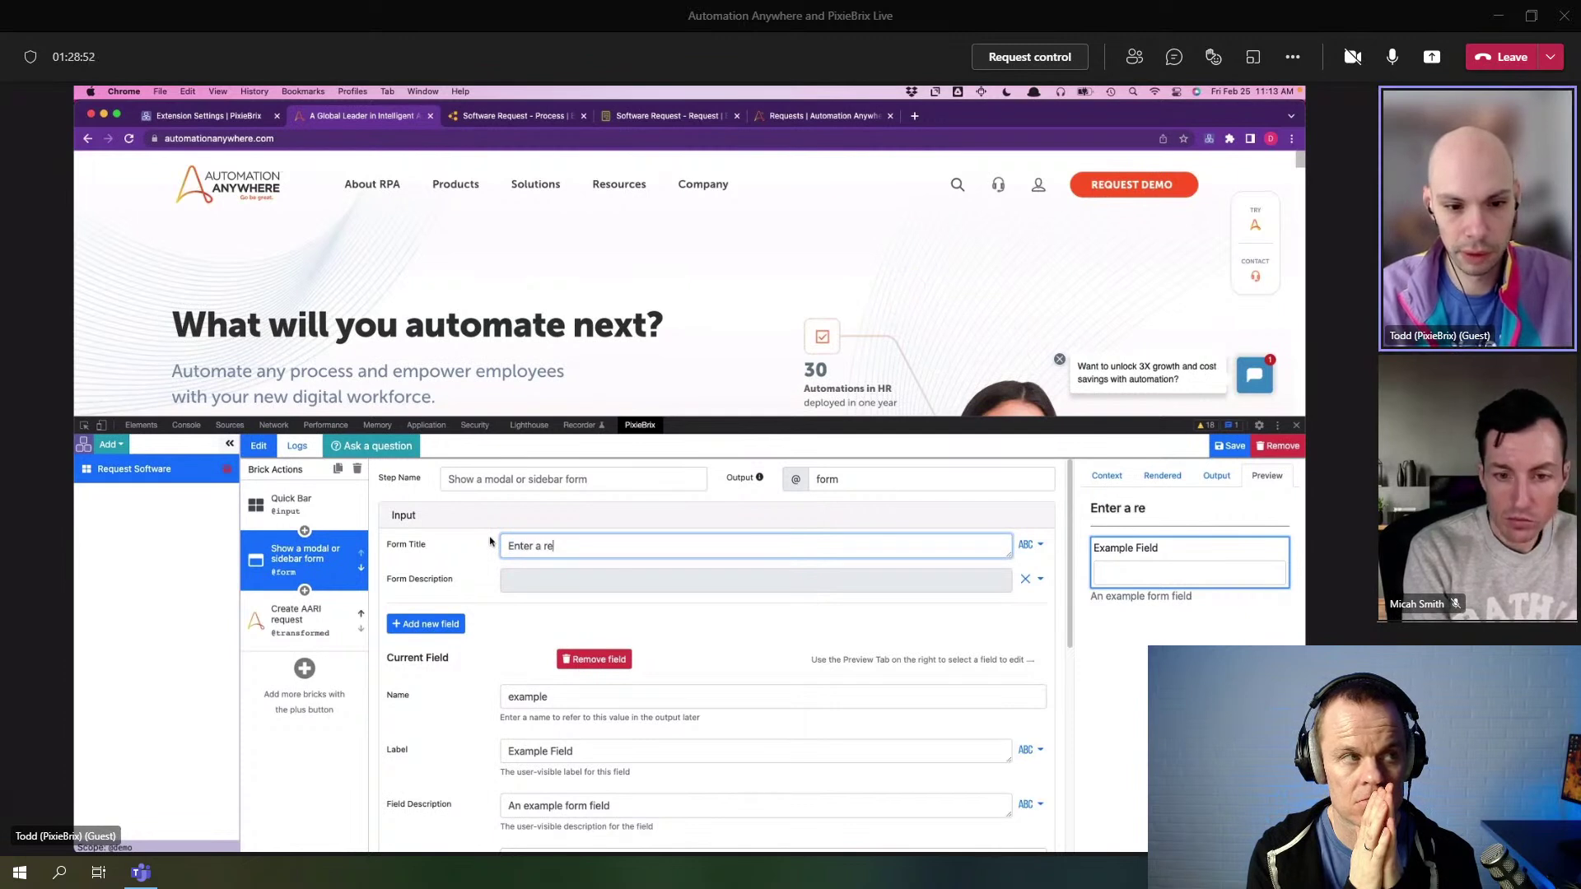
pyautogui.write('ason for the request')
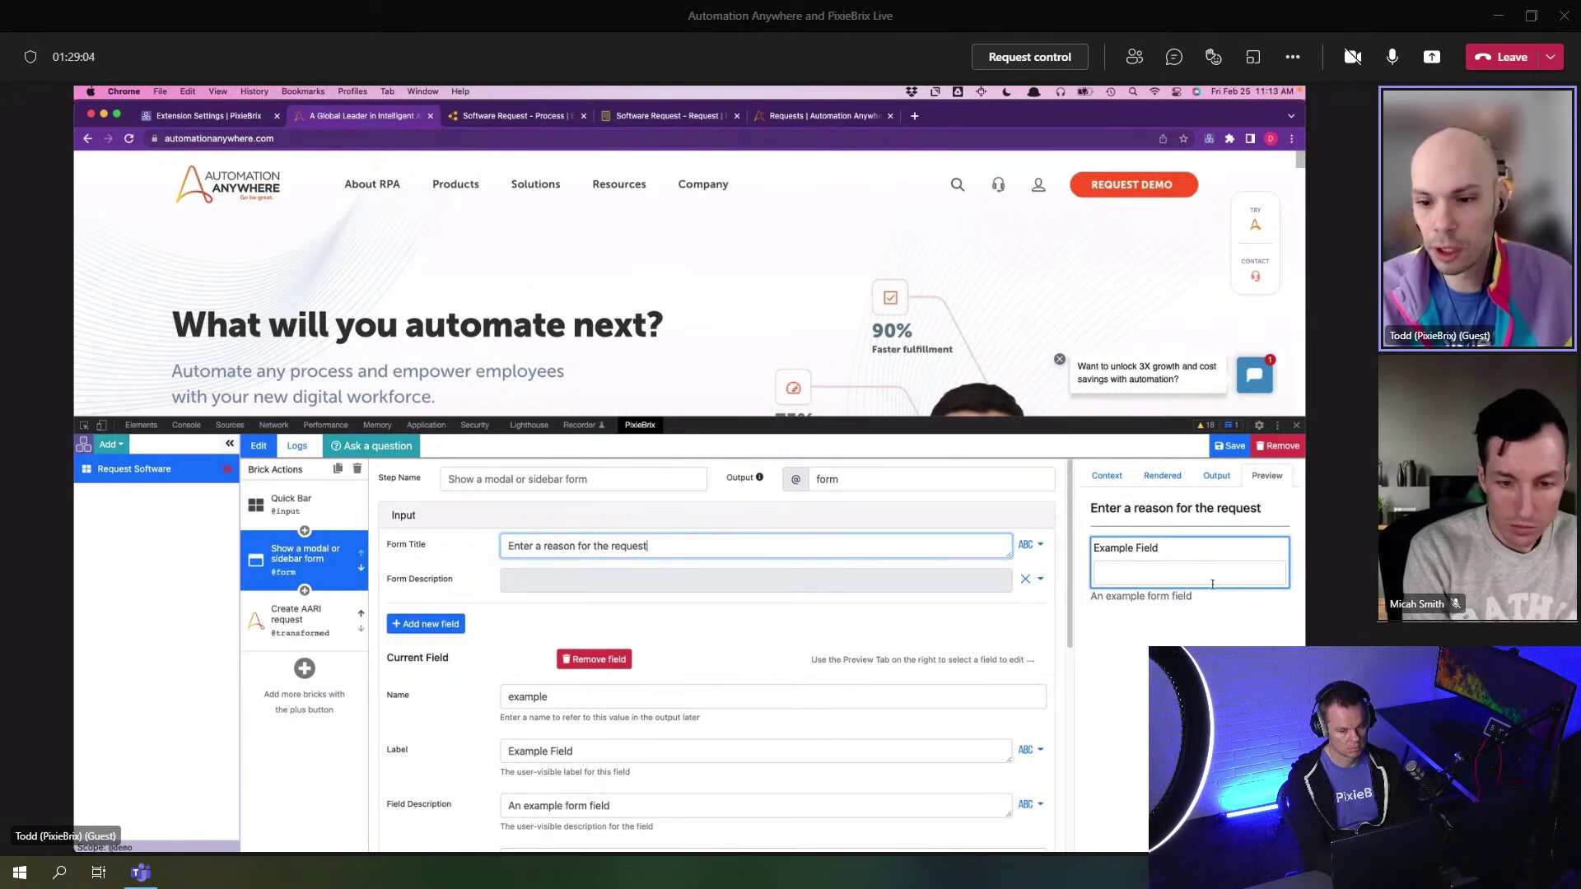
pyautogui.click(1183, 560)
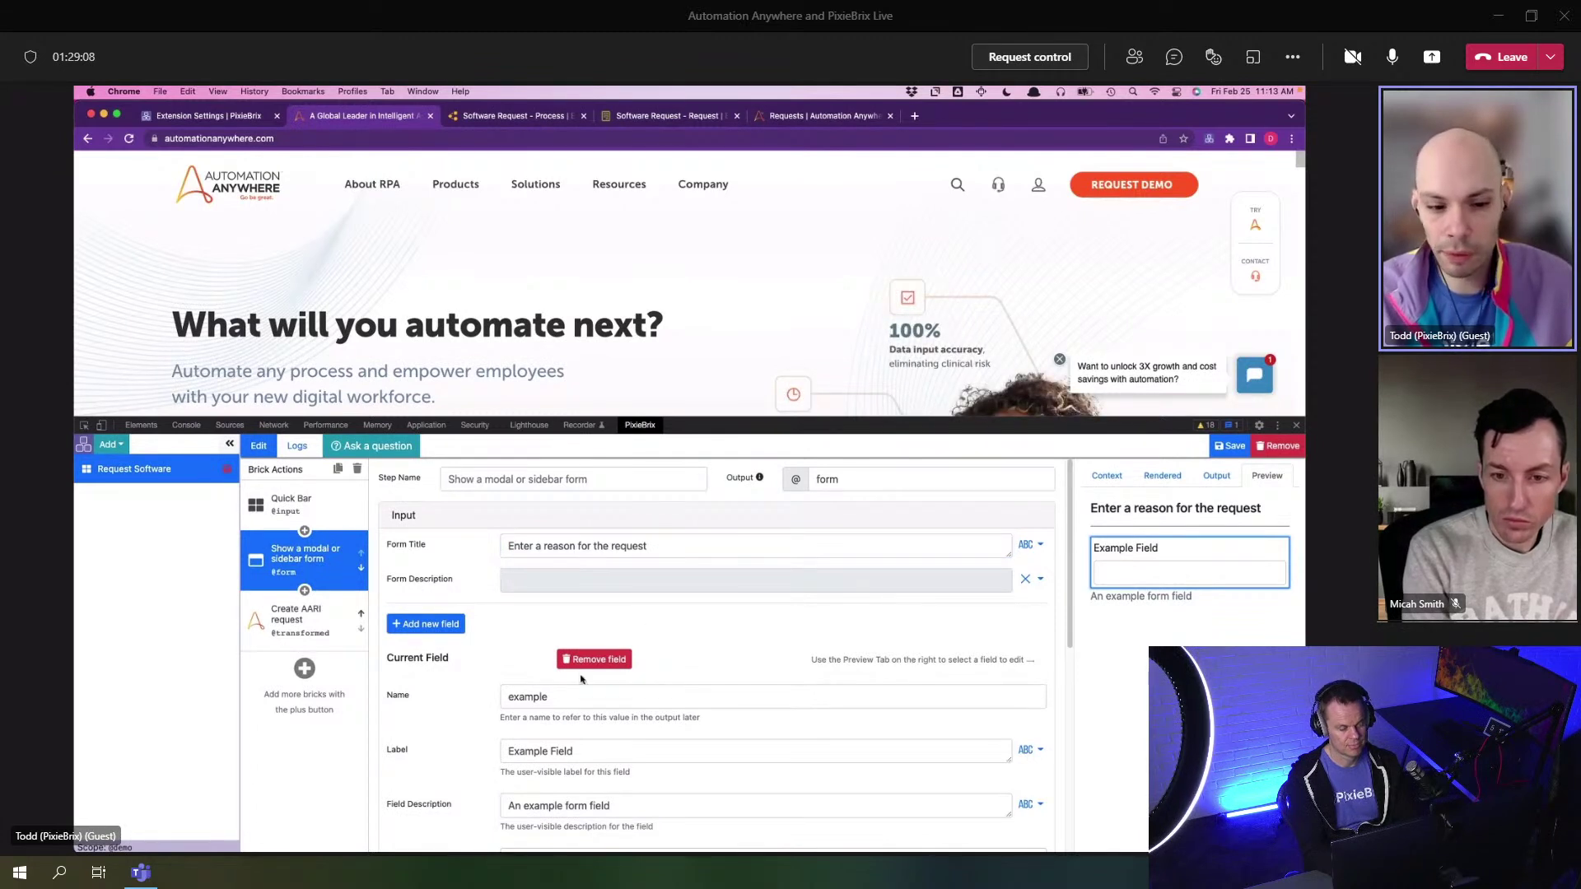
# - Name the form field 'reason', label it 'Request Reason', and make it paragraph text
pyautogui.scroll(-1, 576, 642)
pyautogui.click(455, 661)
pyautogui.write('reason')
pyautogui.scroll(-3, 455, 661)
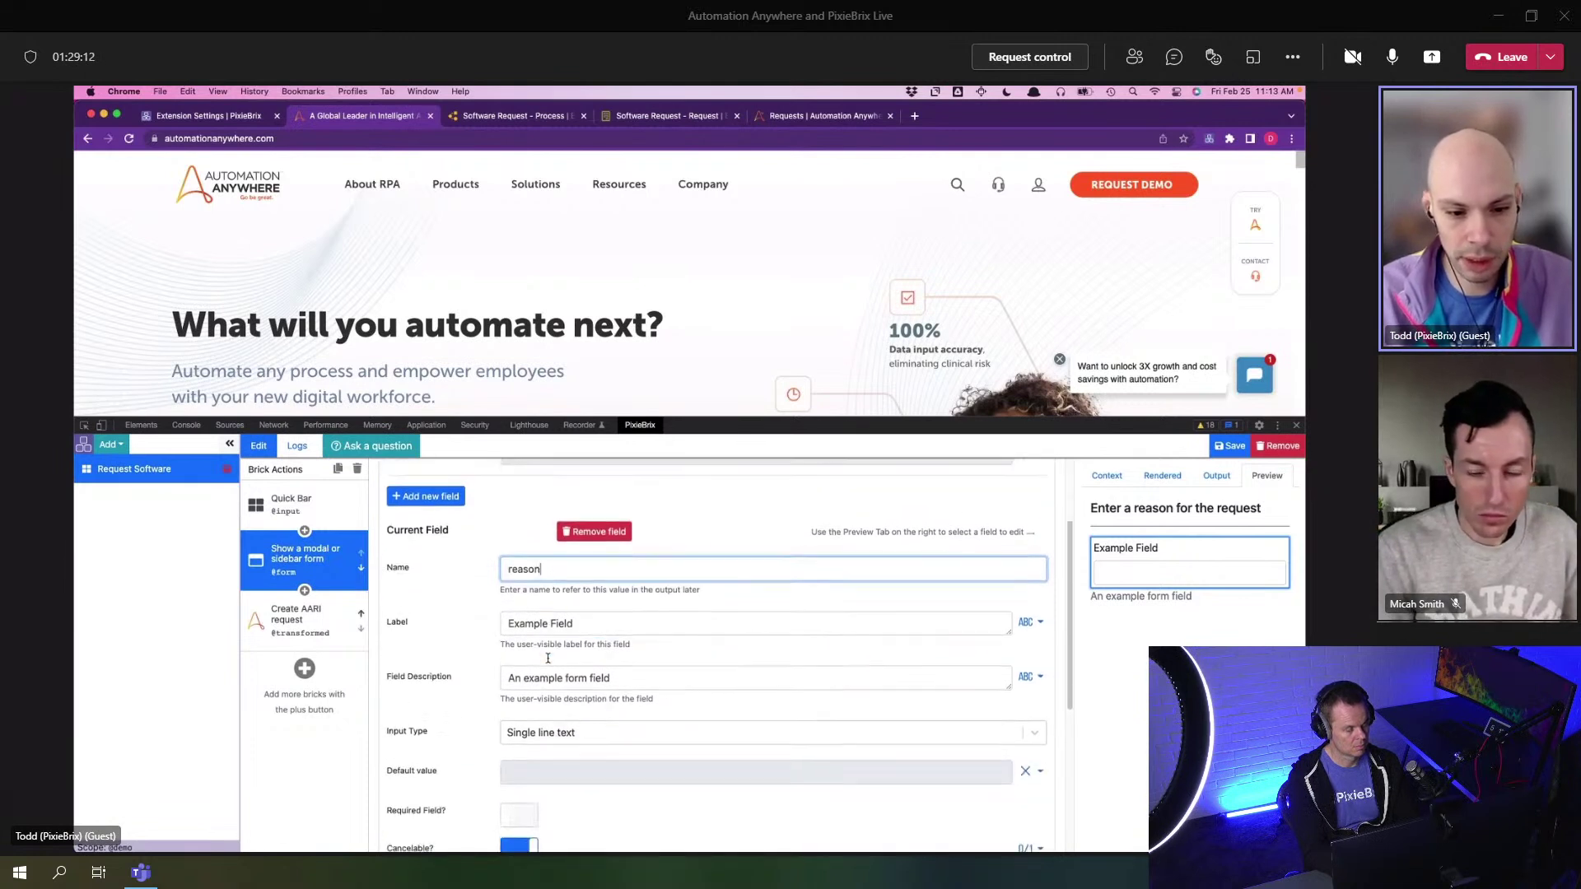
pyautogui.click(429, 618)
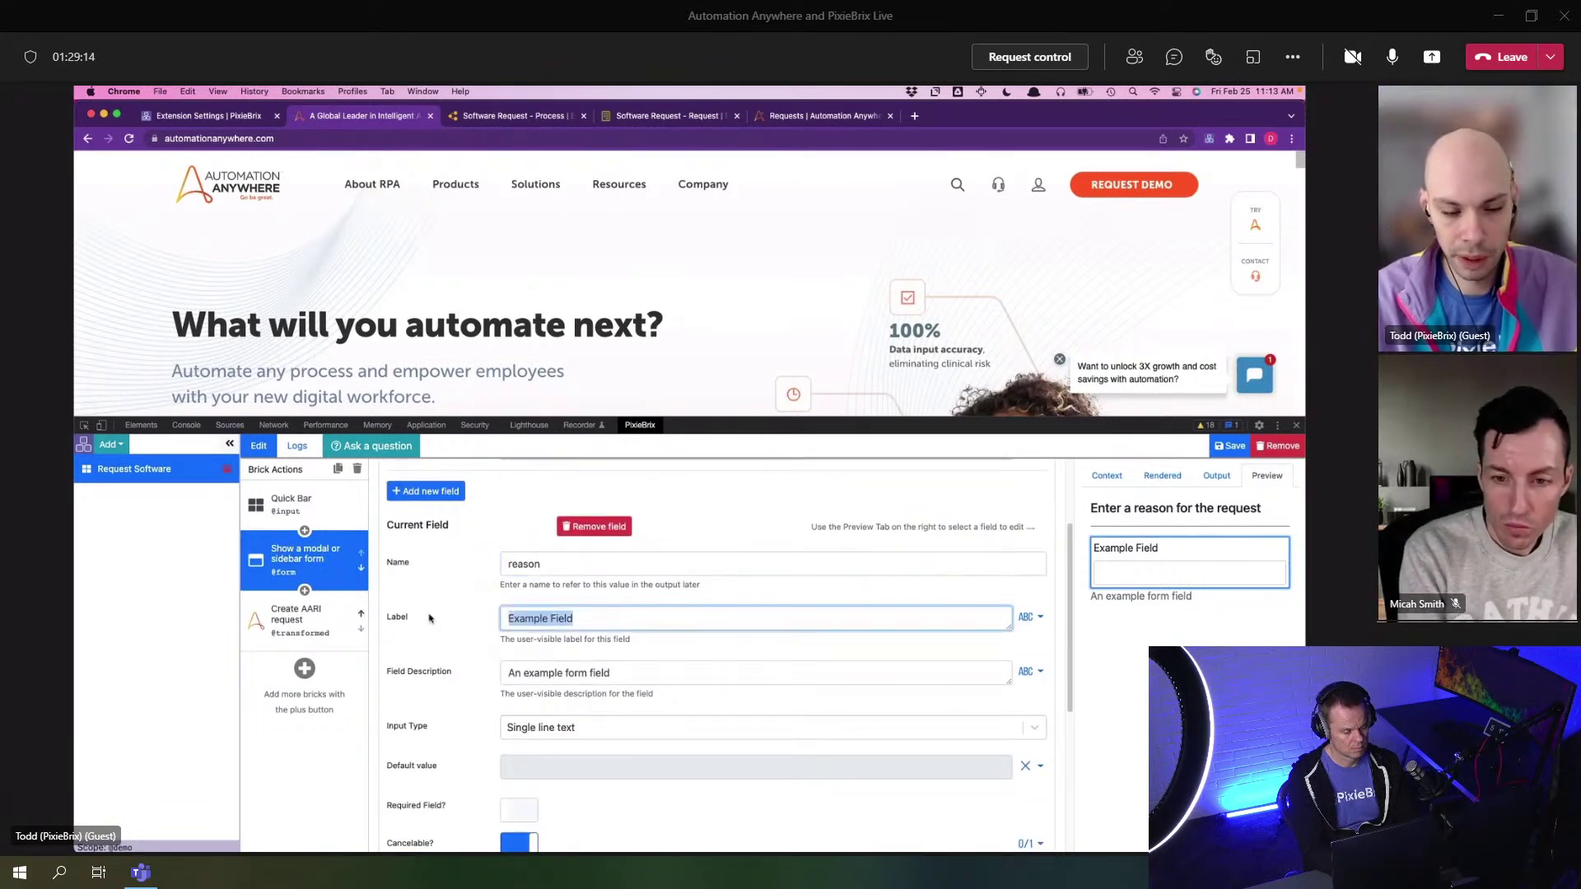
pyautogui.write('E')
pyautogui.press('BackSpace')
pyautogui.write('Requestion Reason')
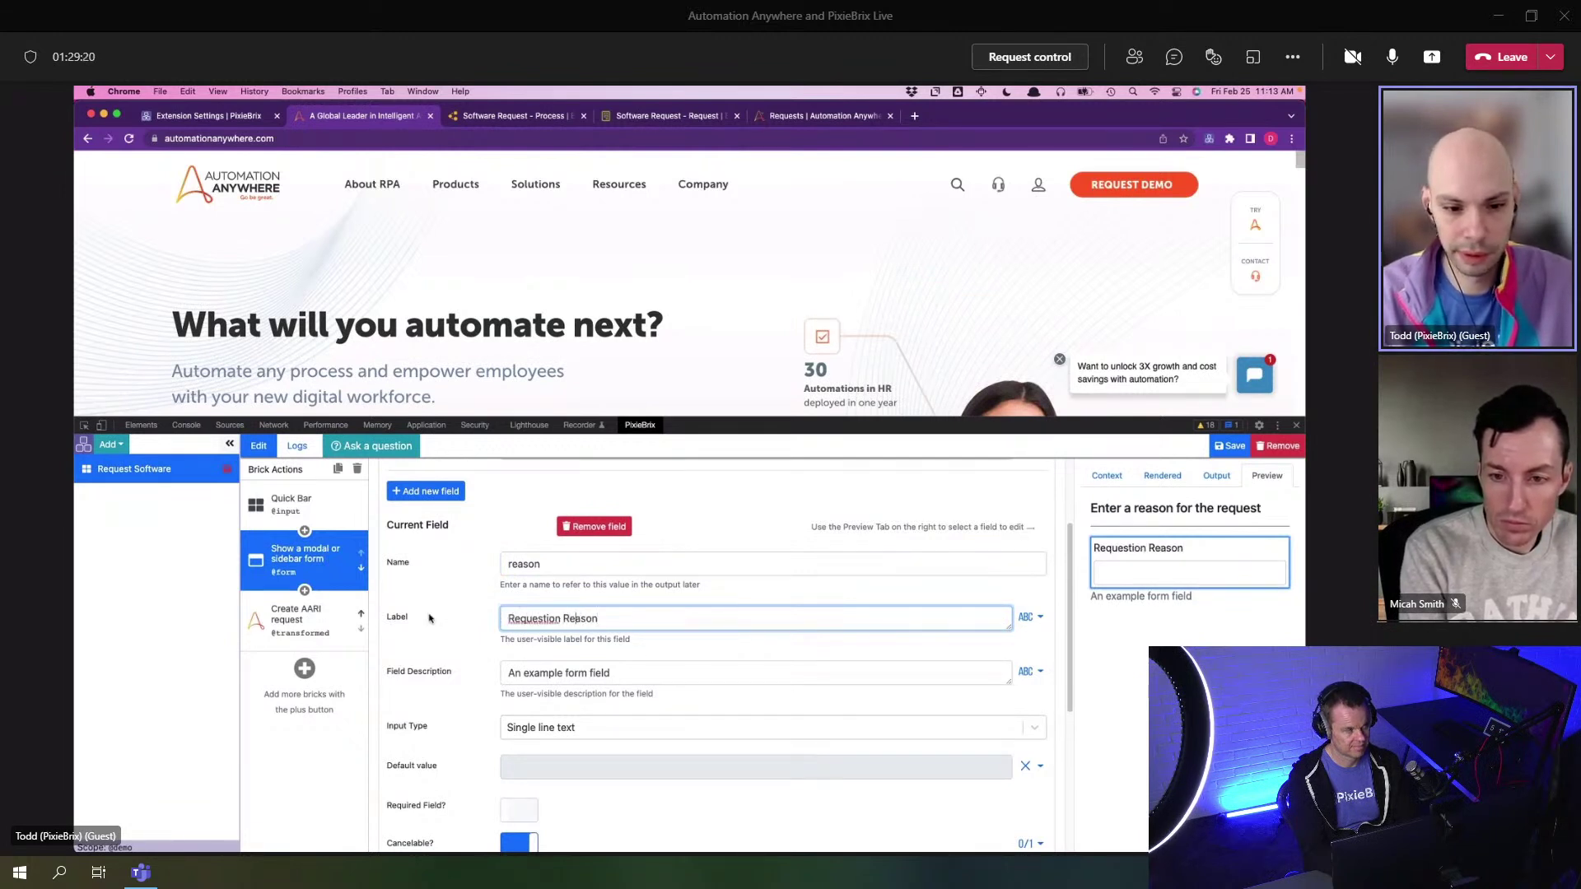
pyautogui.press('BackSpace')
pyautogui.press('BackSpace')
pyautogui.press('BackSpace')
pyautogui.scroll(-2, 453, 623)
pyautogui.click(547, 596)
pyautogui.scroll(-2, 593, 708)
pyautogui.scroll(2, 563, 669)
pyautogui.click(562, 665)
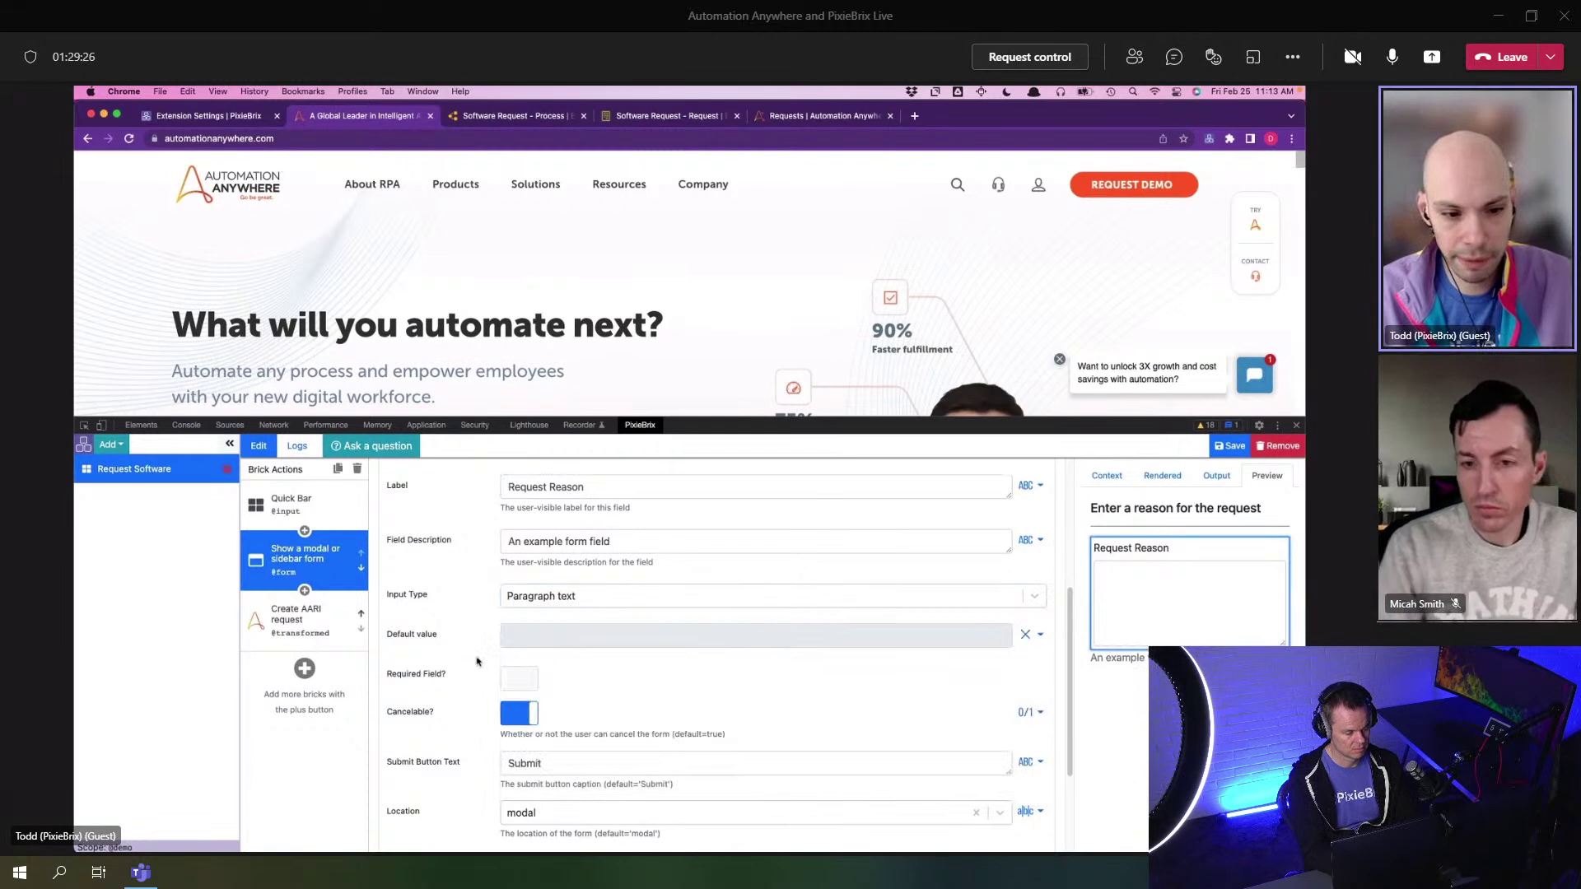
# - Make the reason field required and set the submit button text to 'Request Software'
pyautogui.click(518, 677)
pyautogui.scroll(-2, 531, 673)
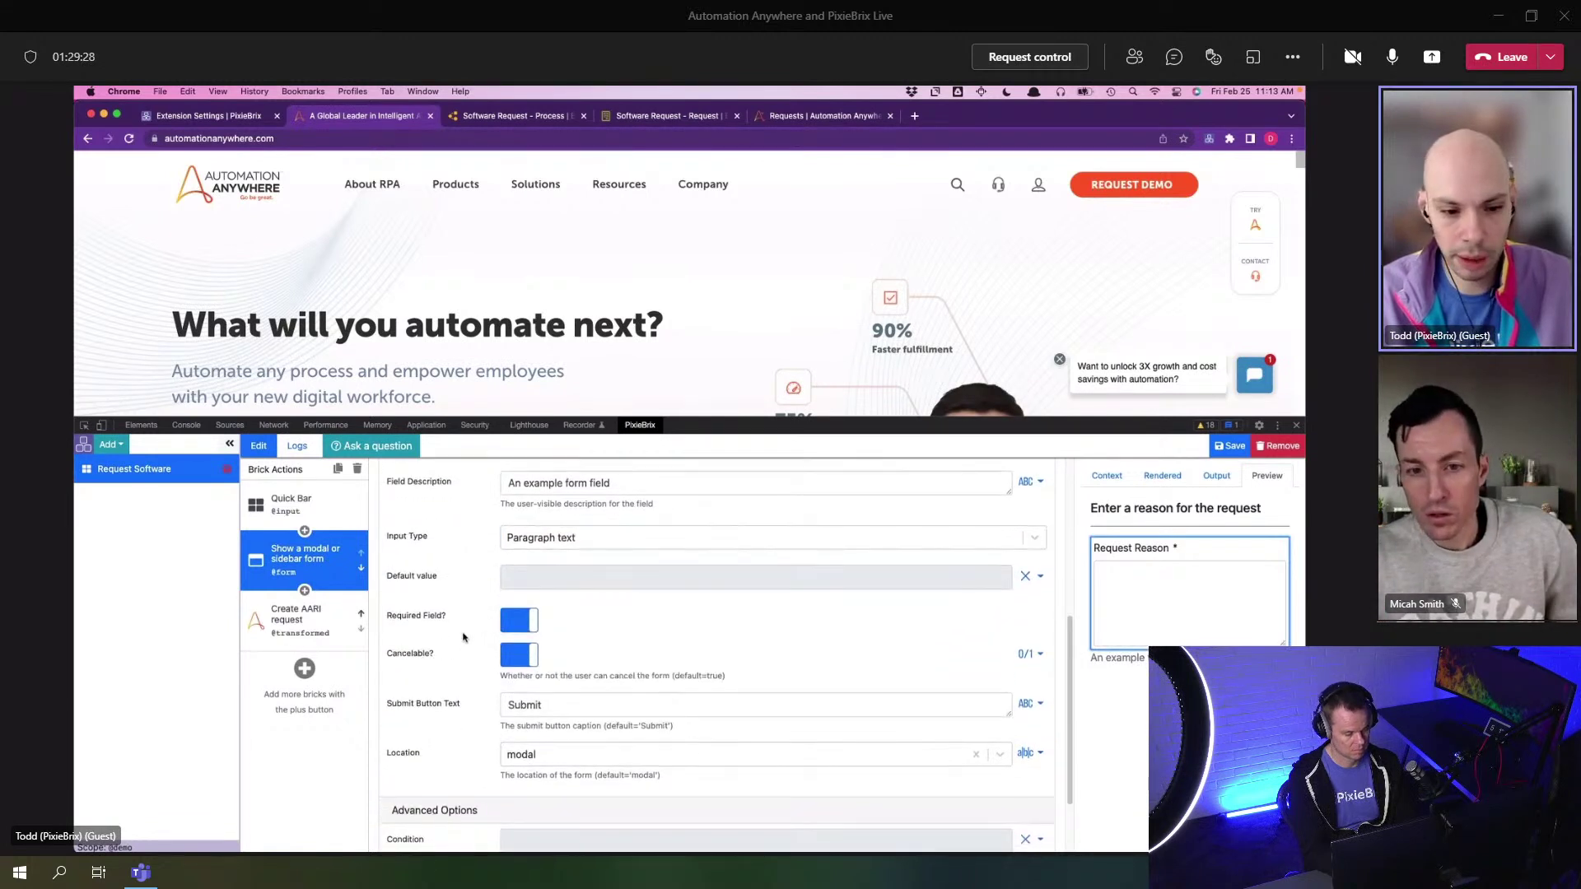
pyautogui.scroll(-1, 543, 668)
pyautogui.moveTo(542, 656); pyautogui.dragTo(490, 659)
pyautogui.write('Reque')
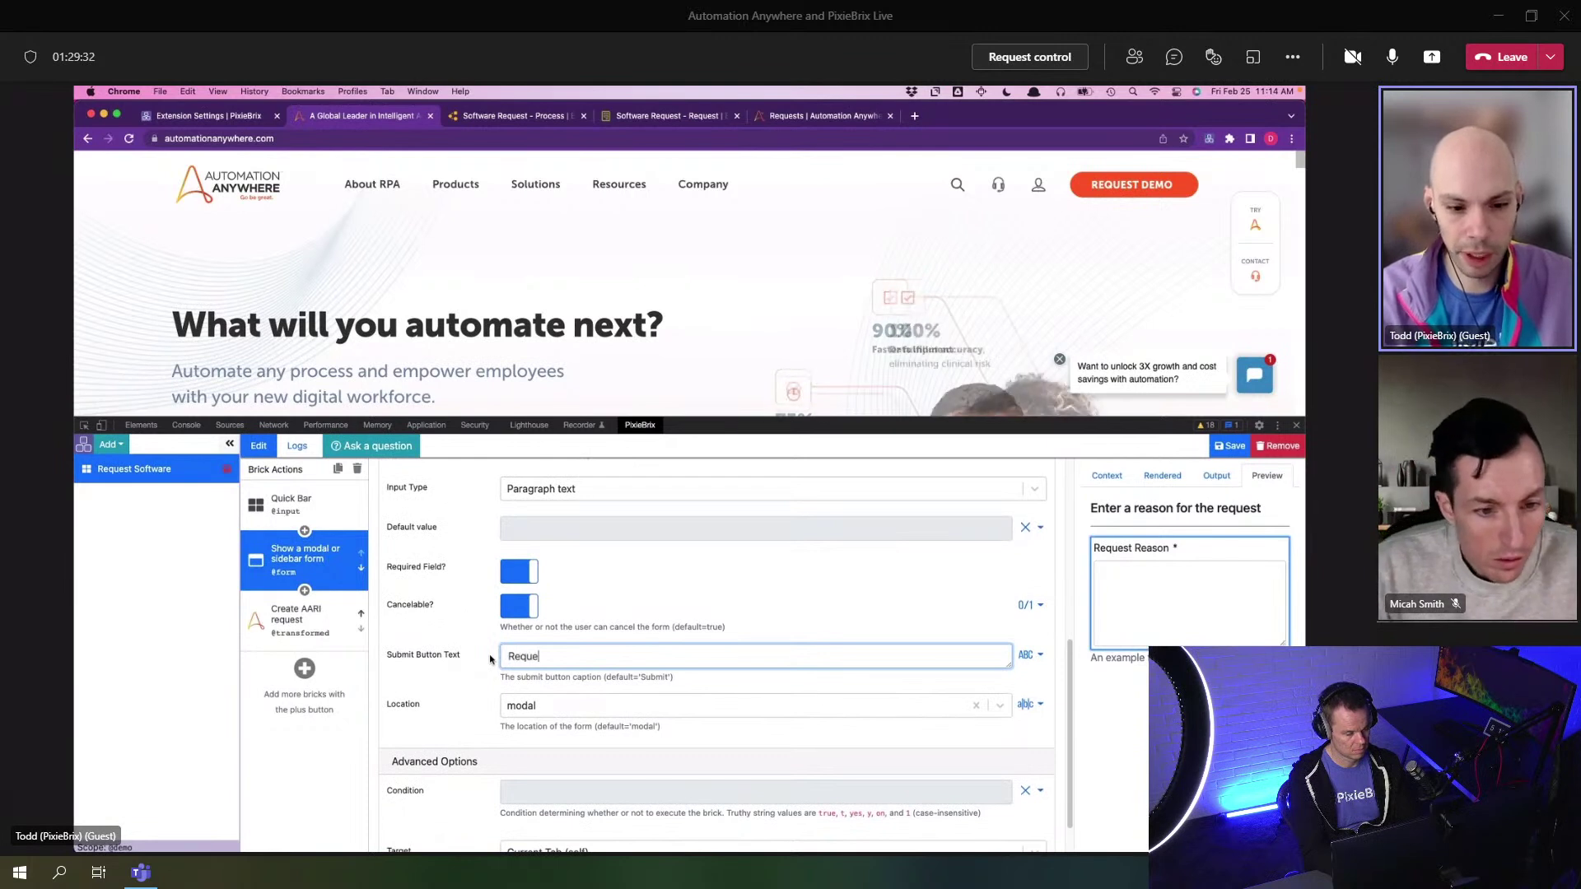
pyautogui.write('st Softwate')
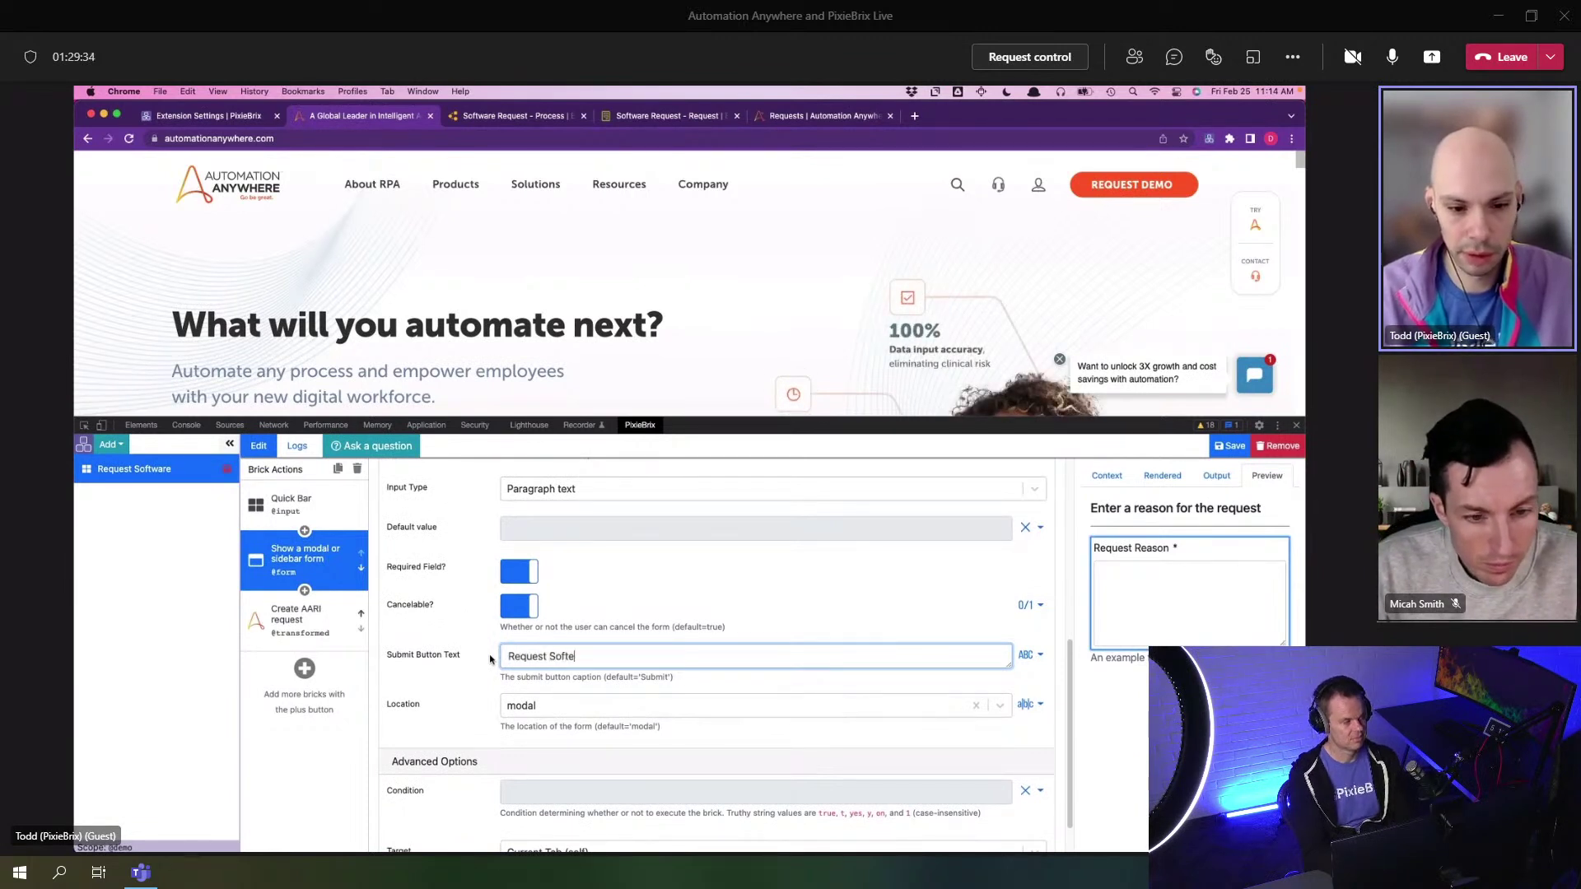
pyautogui.press('BackSpace')
pyautogui.press('BackSpace')
pyautogui.write('re')
pyautogui.click(705, 345)
# - Test Request Software from the Quick Bar, save, close DevTools, rerun it and cancel the form
pyautogui.press('super+m')
pyautogui.click(629, 234)
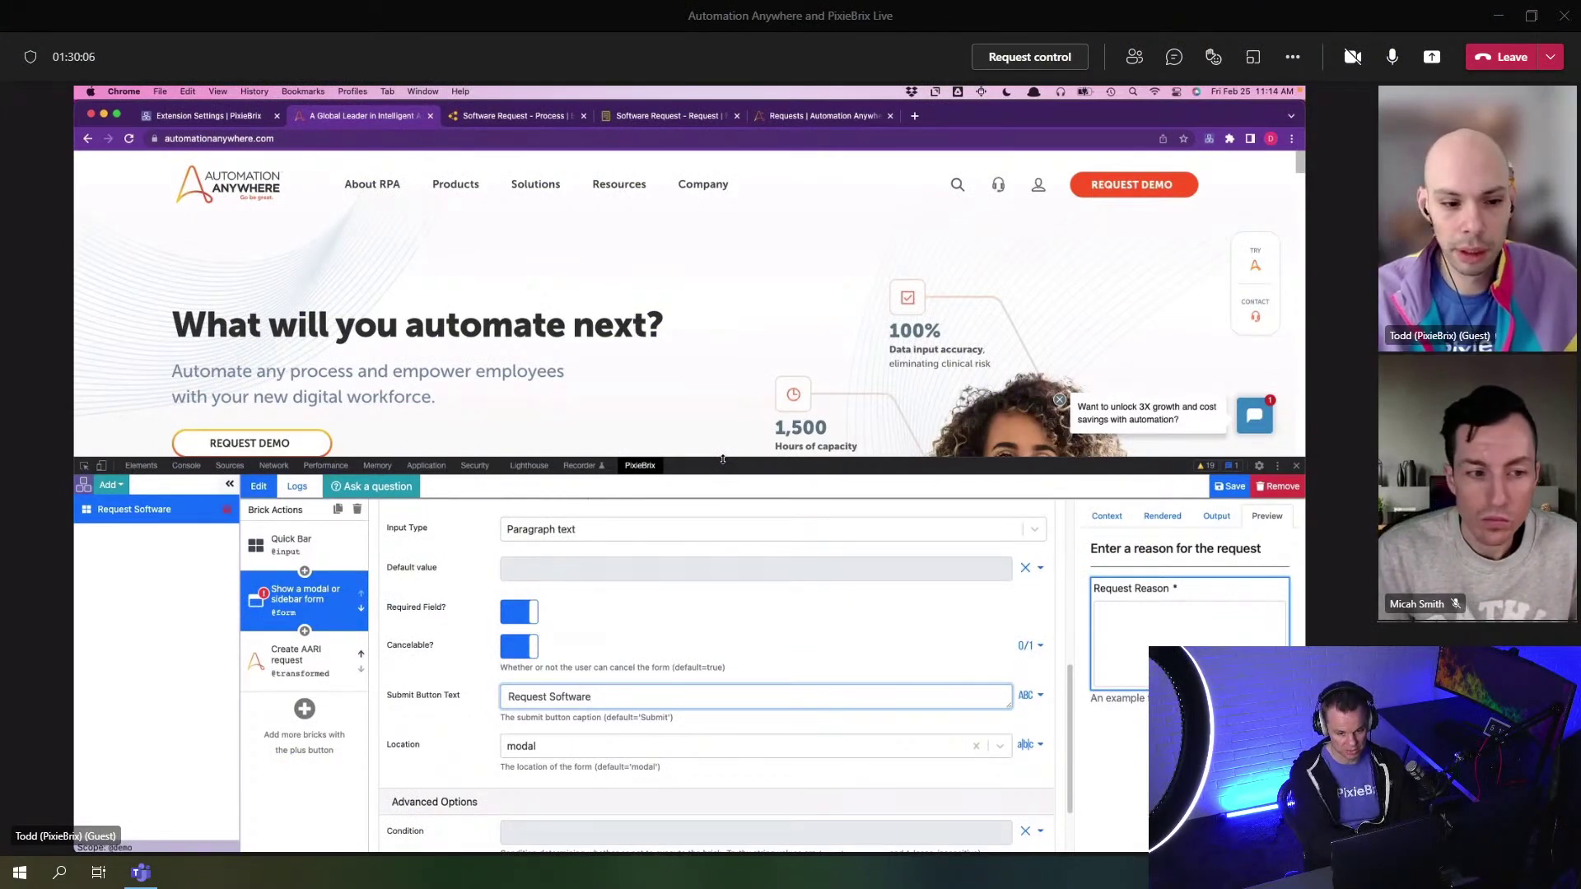
pyautogui.press('super+s')
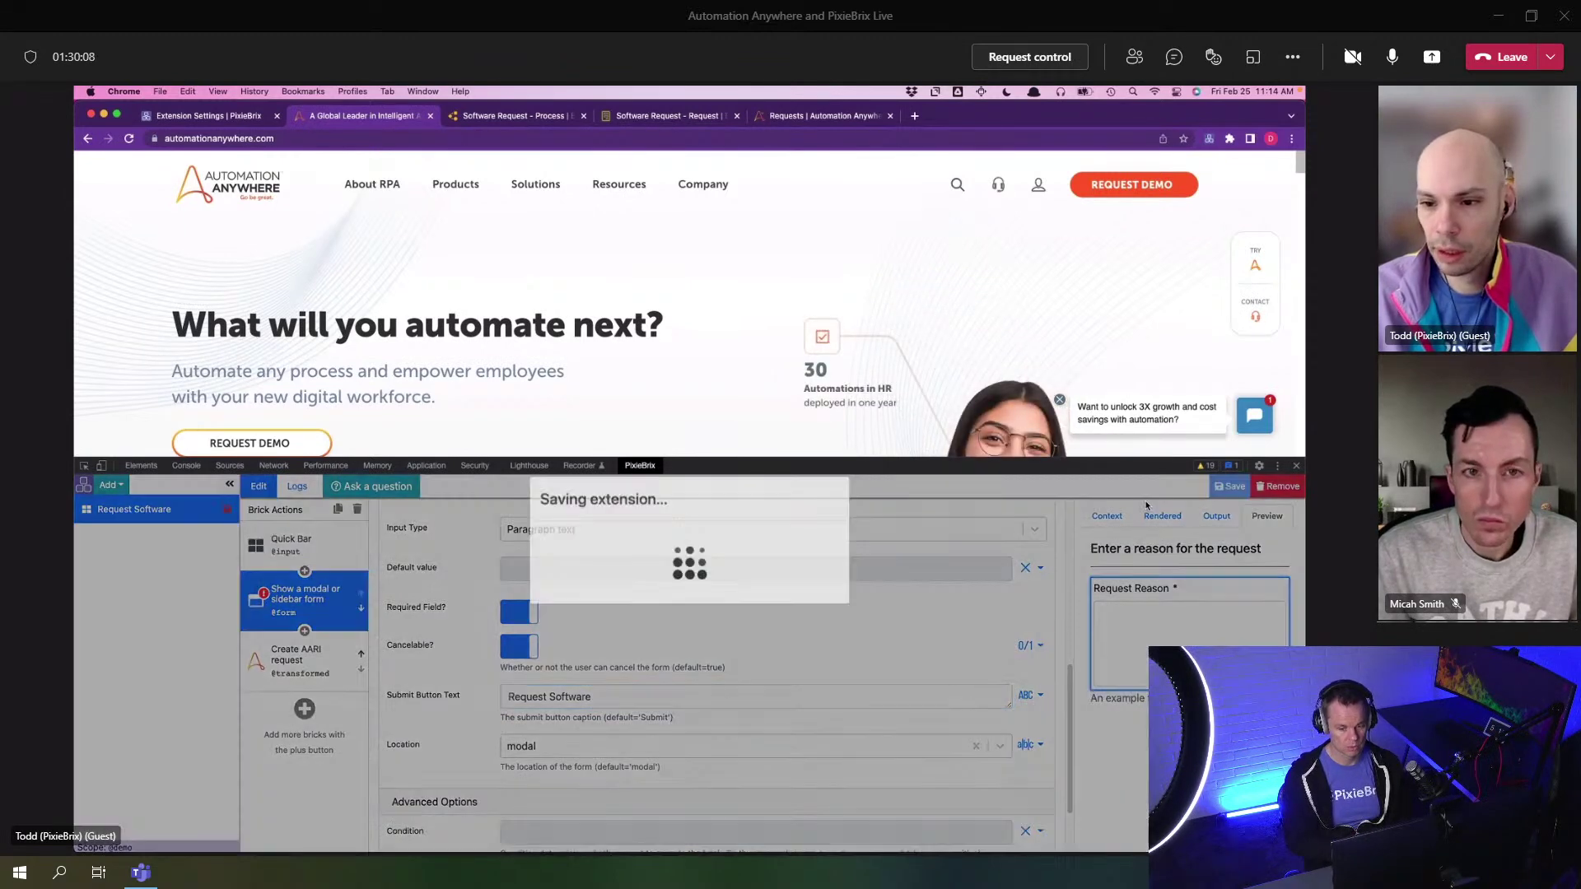
pyautogui.click(1295, 467)
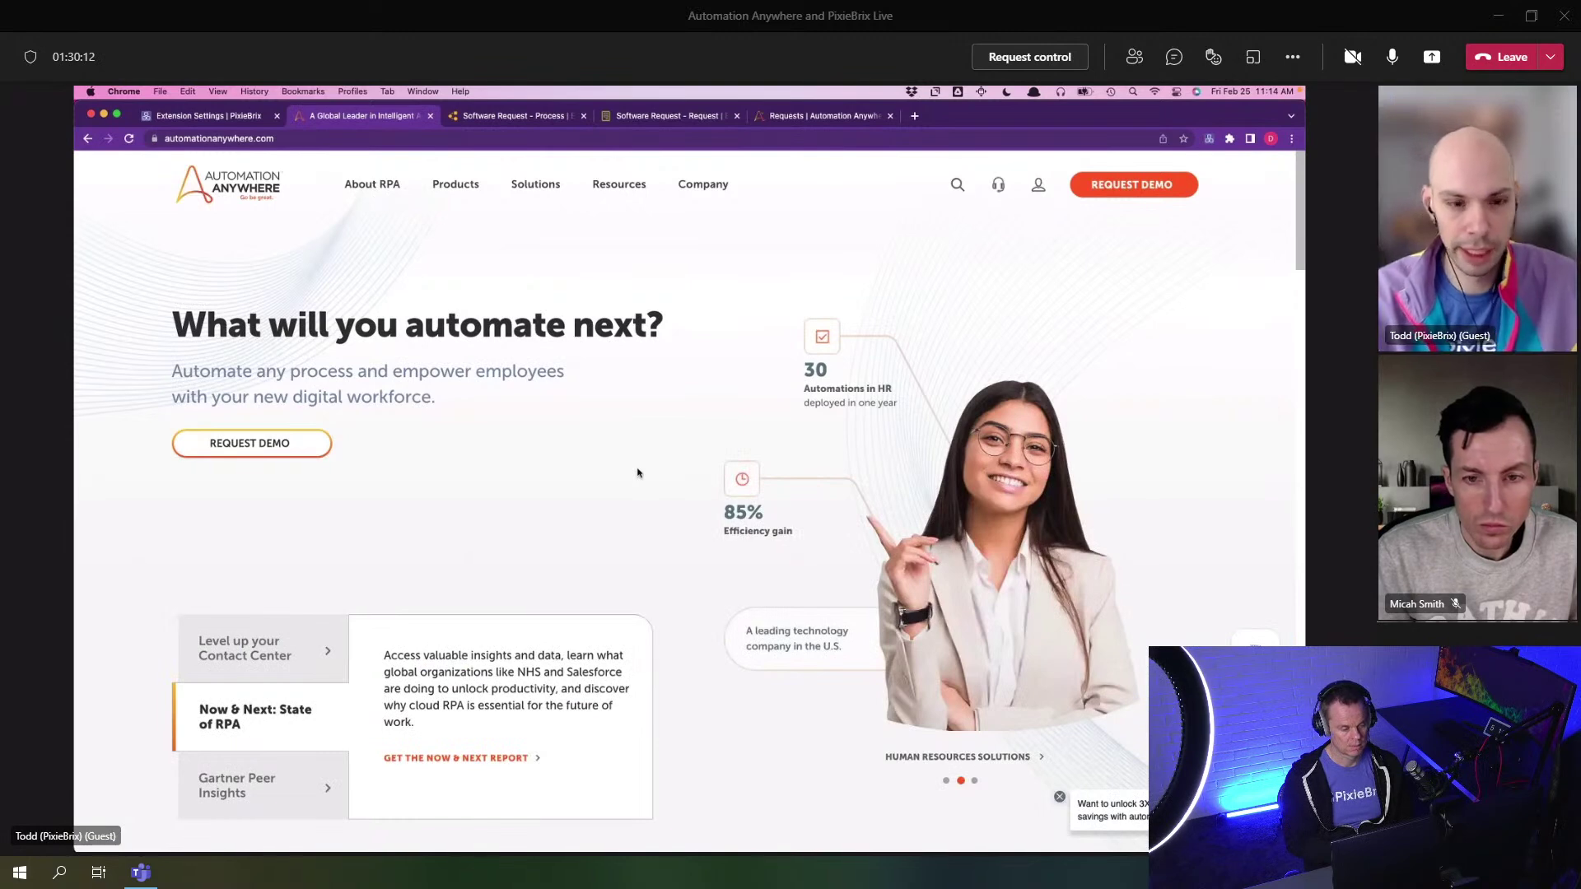
pyautogui.press('super+m')
pyautogui.press('Return')
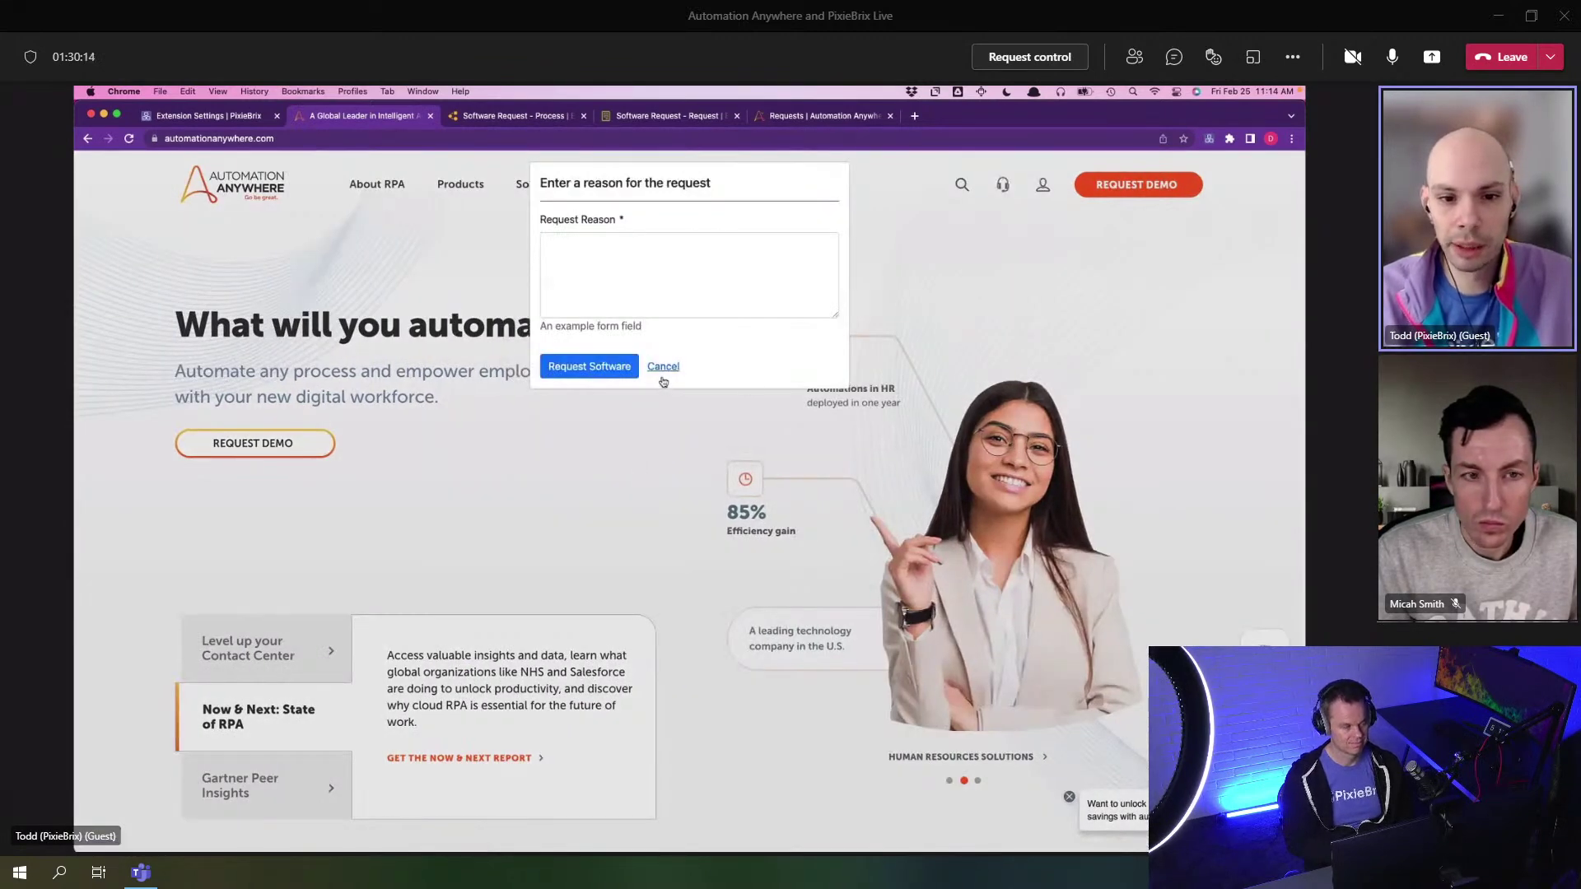
pyautogui.click(663, 366)
# - Reopen the PixieBrix editor in DevTools and select the Request Software extension's form step
pyautogui.press('super+alt+i')
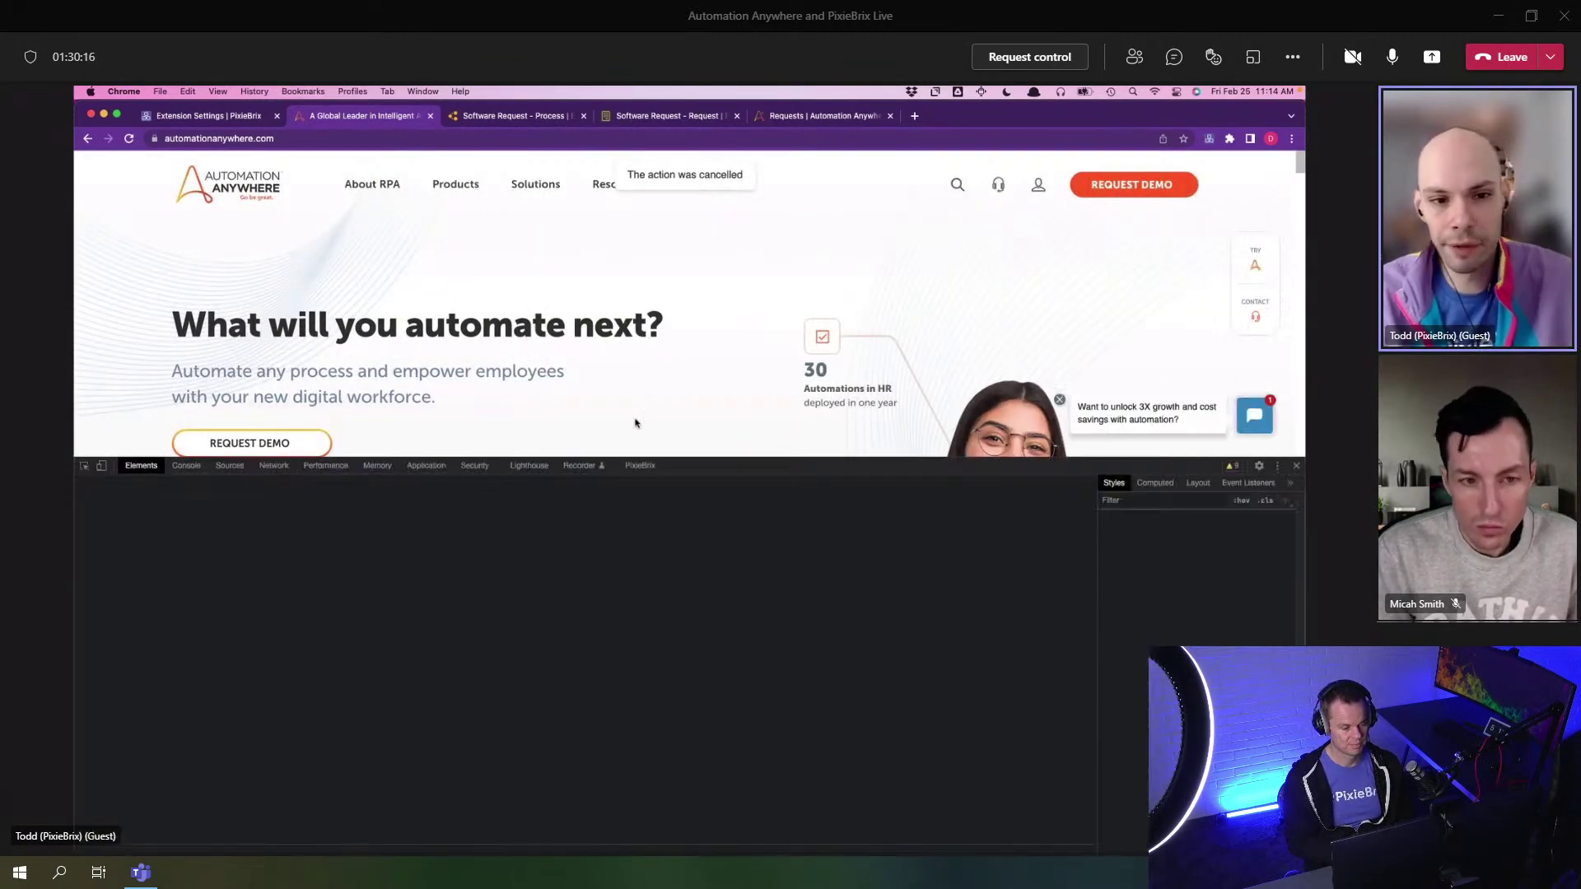
pyautogui.click(627, 465)
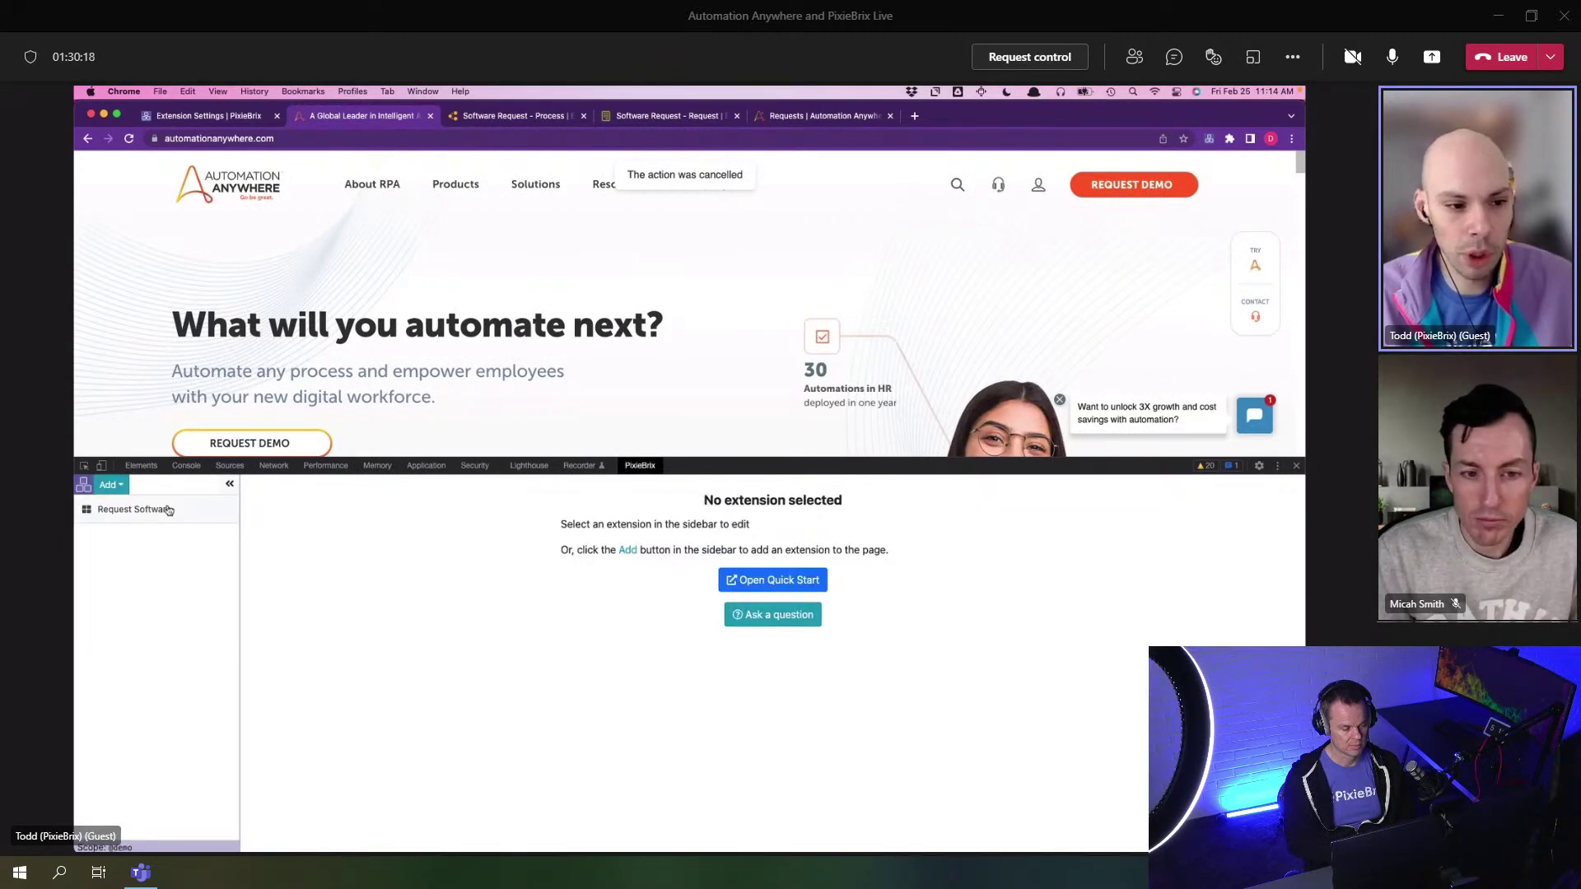
pyautogui.click(177, 507)
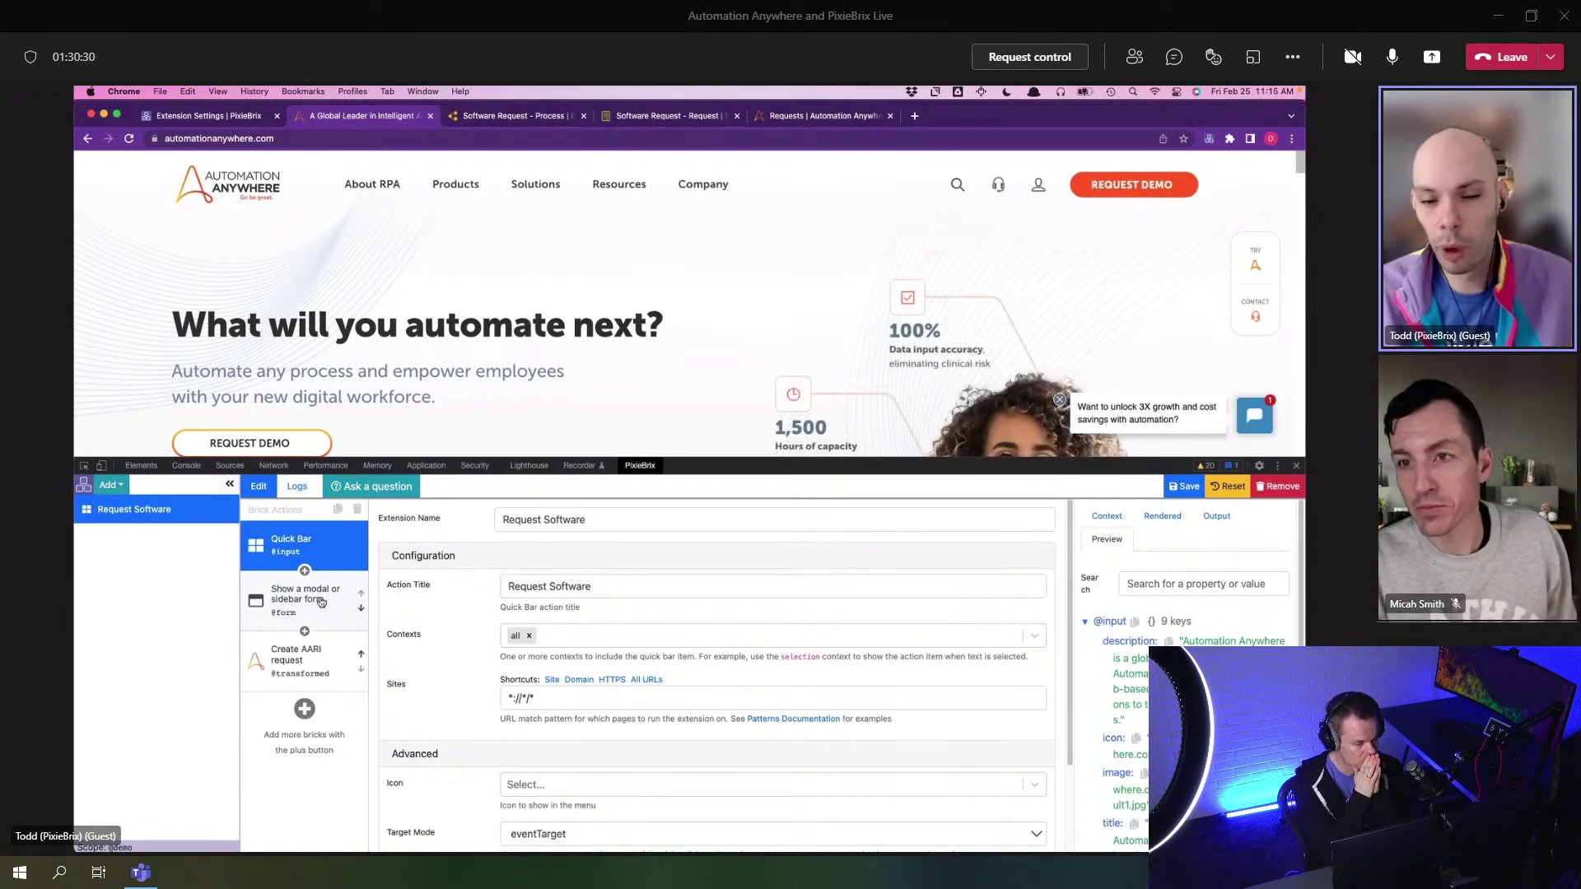
pyautogui.click(321, 602)
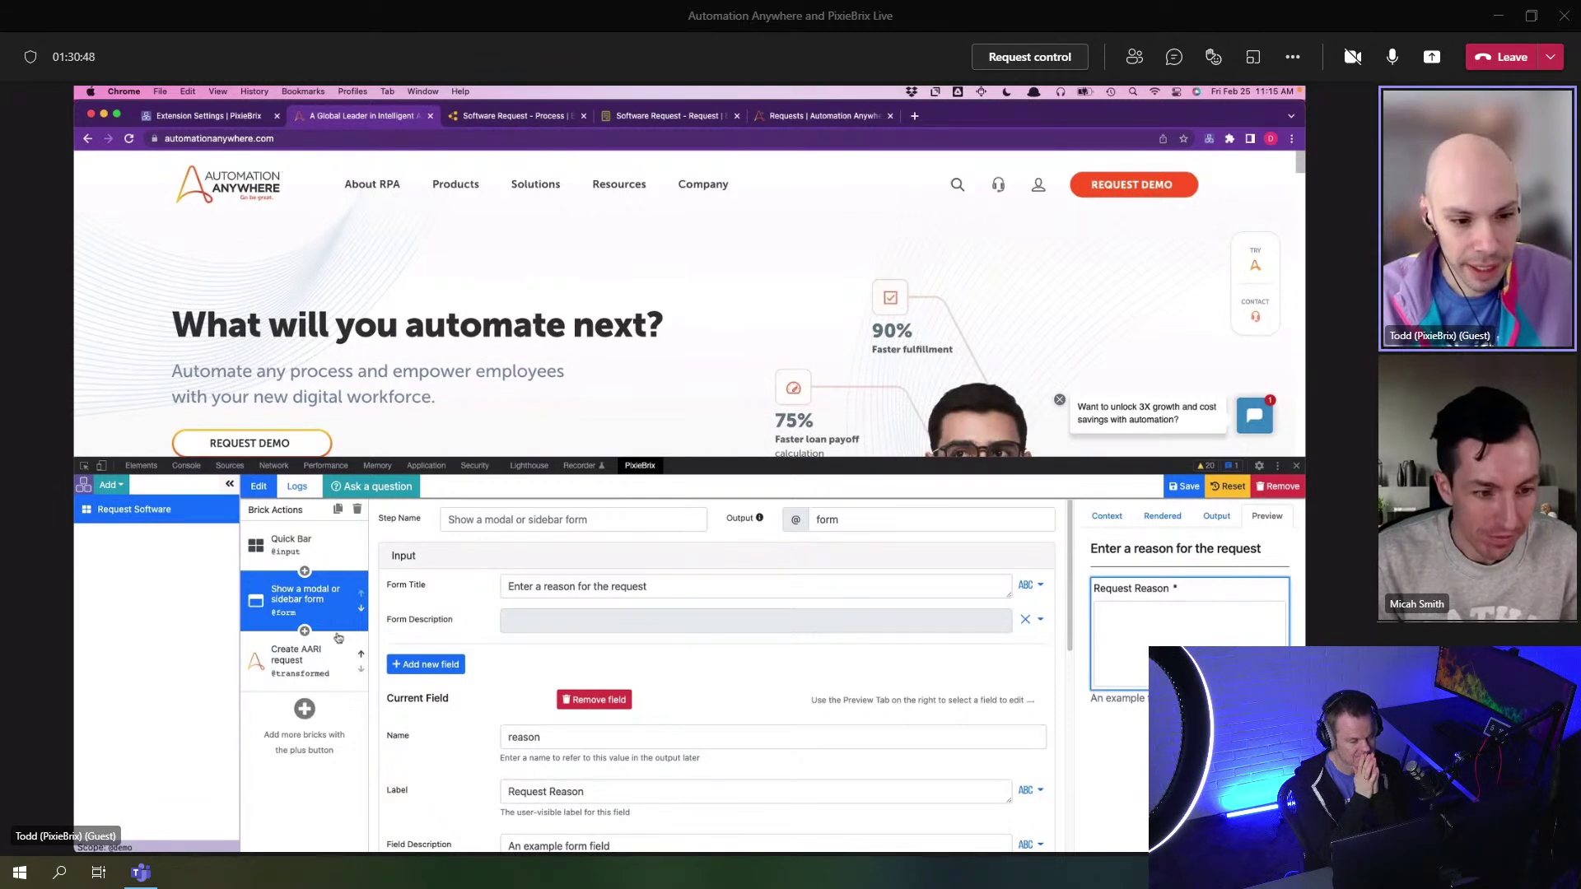
pyautogui.scroll(-1, 559, 704)
pyautogui.doubleClick(560, 704)
pyautogui.click(298, 658)
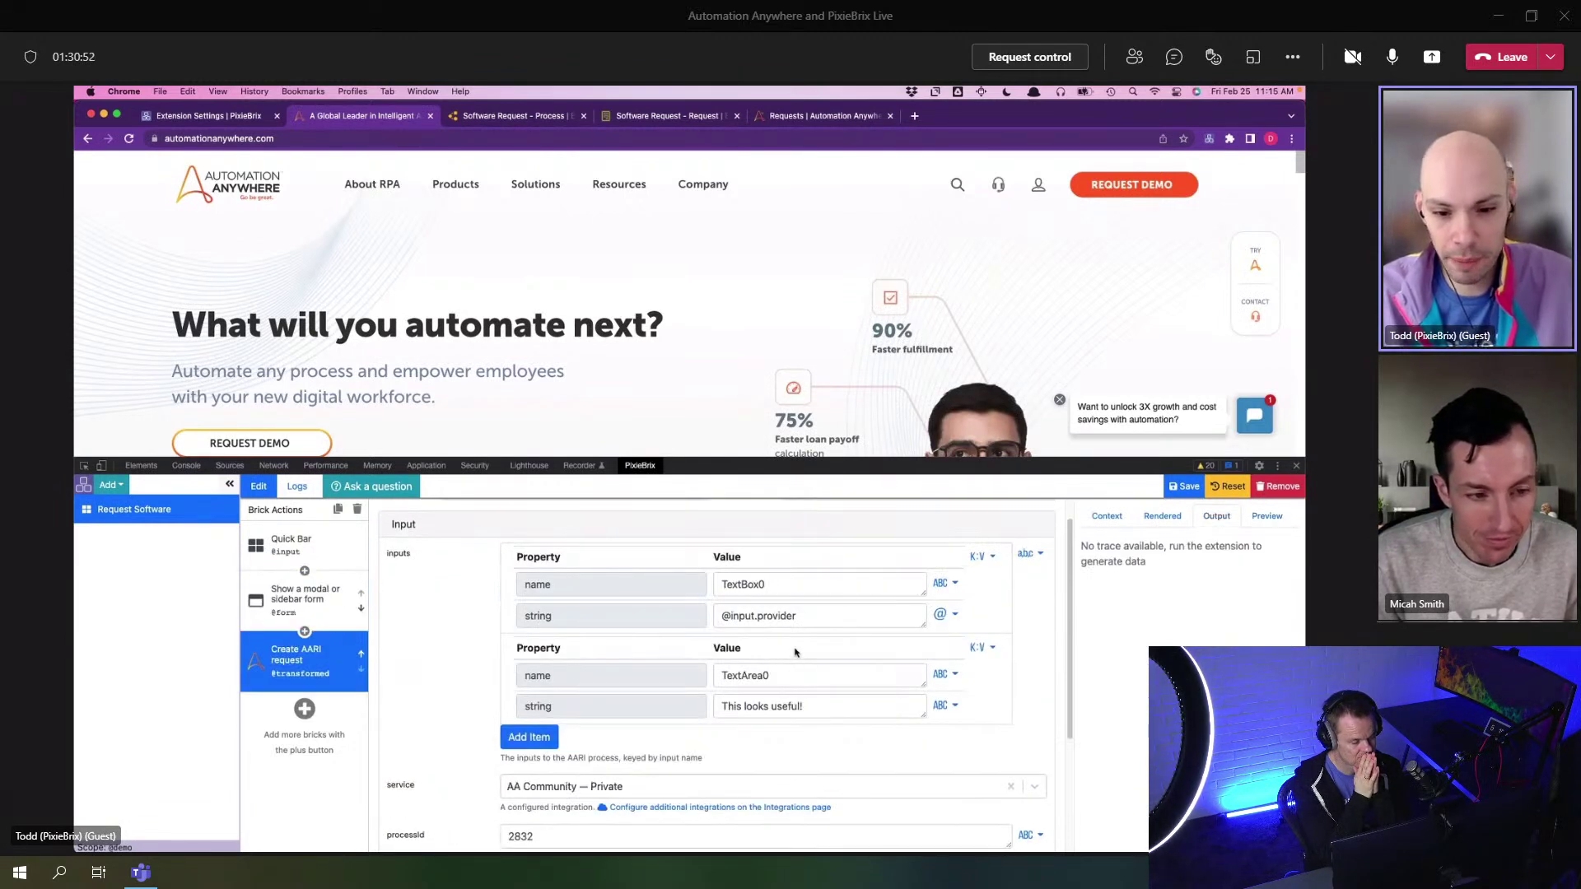
pyautogui.scroll(-1, 792, 654)
pyautogui.moveTo(815, 671); pyautogui.dragTo(677, 661)
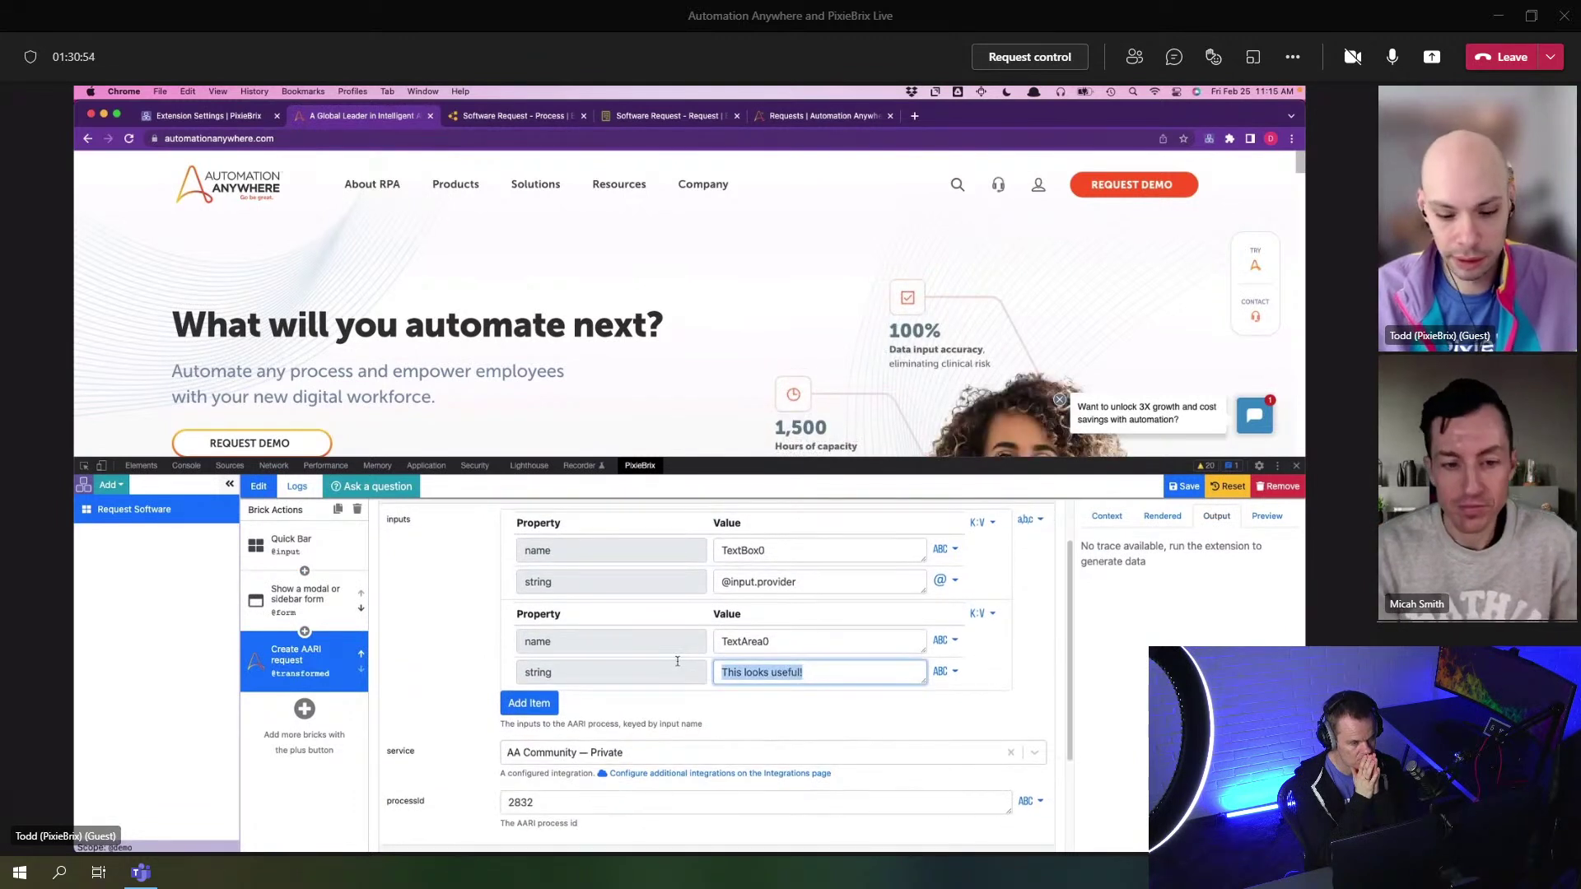
pyautogui.write('@form.reason')
pyautogui.click(732, 672)
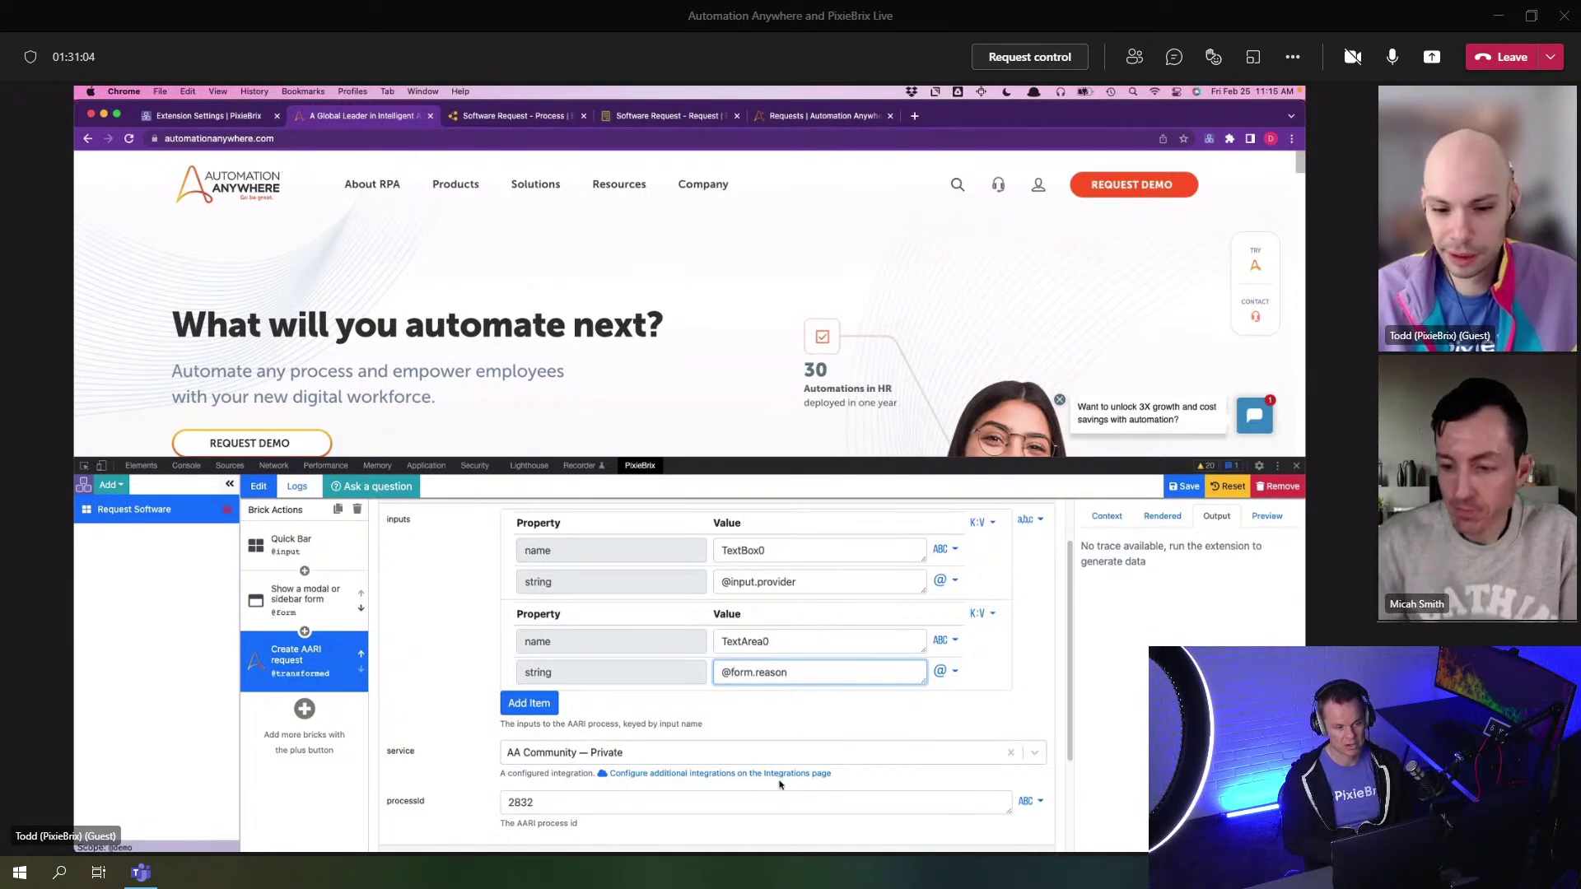
pyautogui.press('super+Tab')
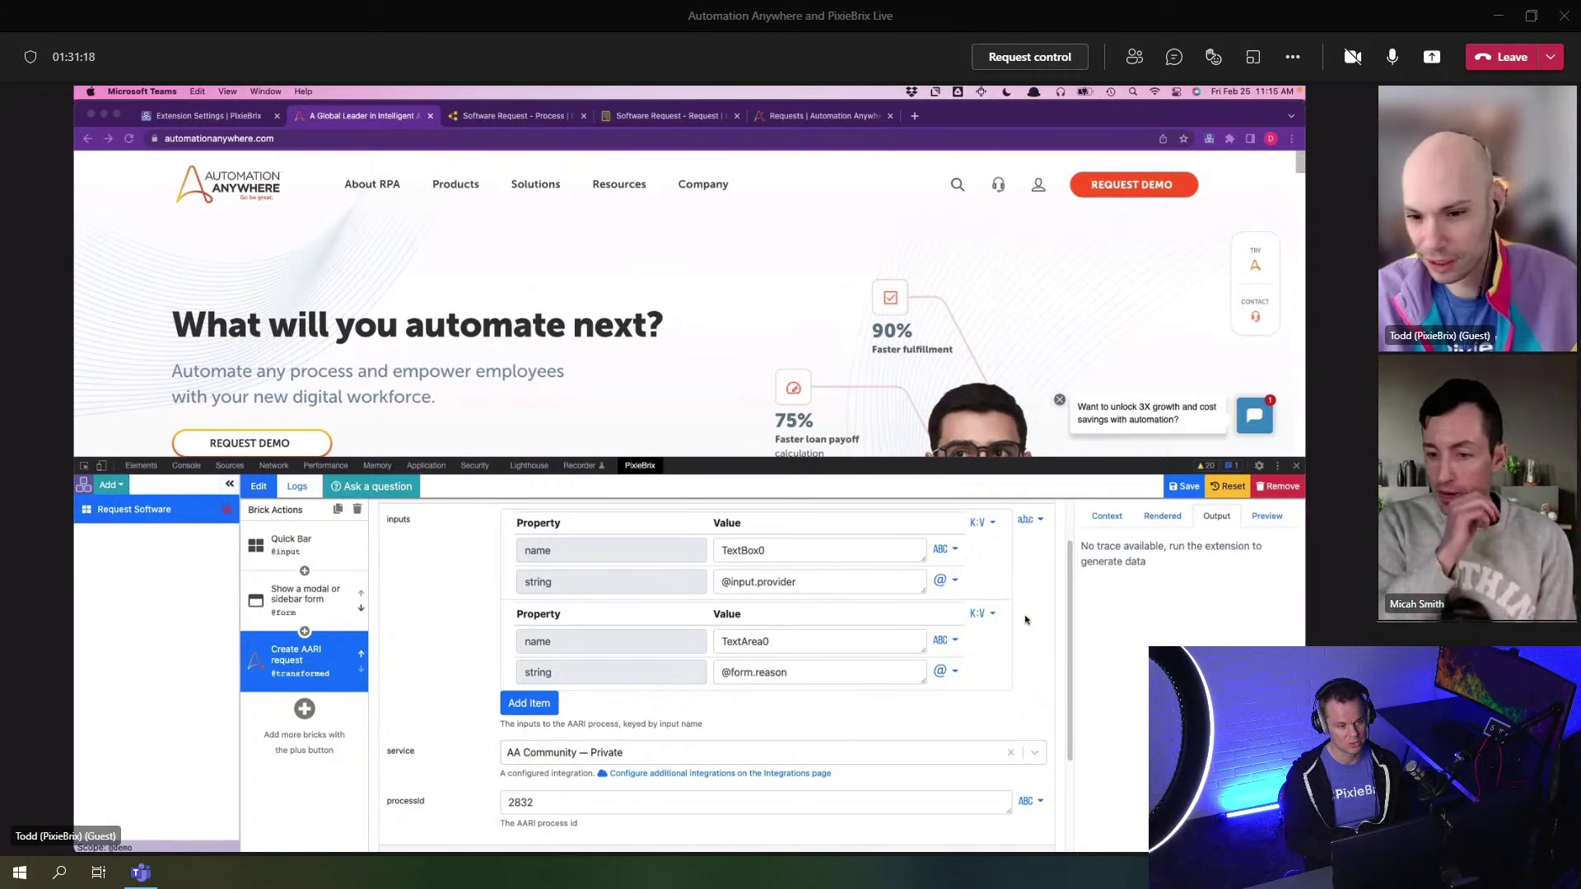
pyautogui.scroll(-2, 1025, 619)
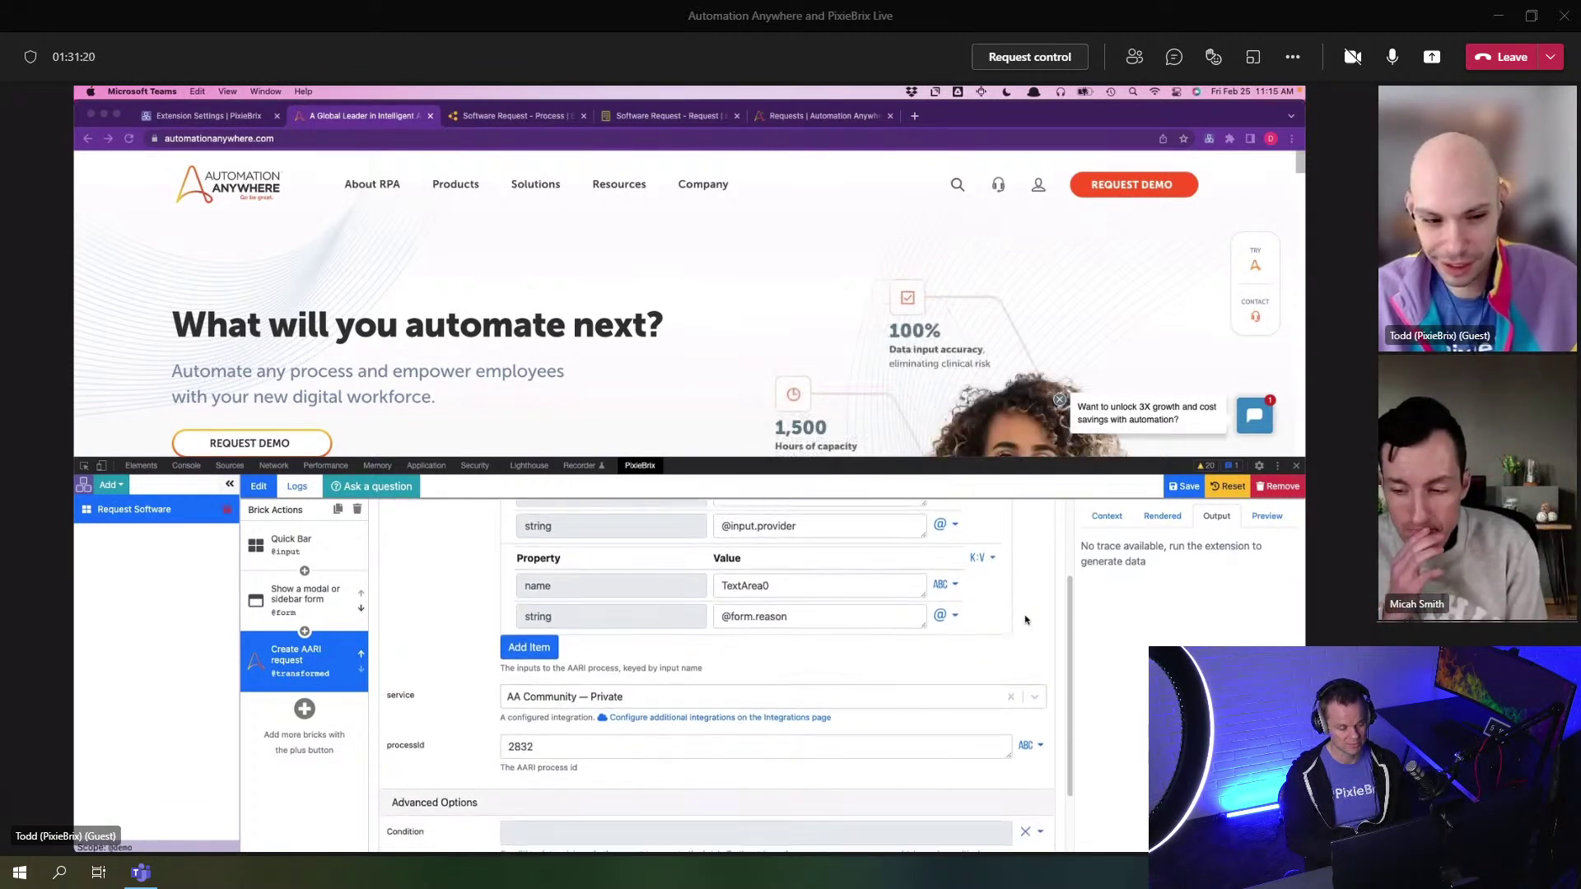
# - Add a Window Alert brick after the AARI request and set its type to success
pyautogui.click(304, 710)
pyautogui.click(305, 709)
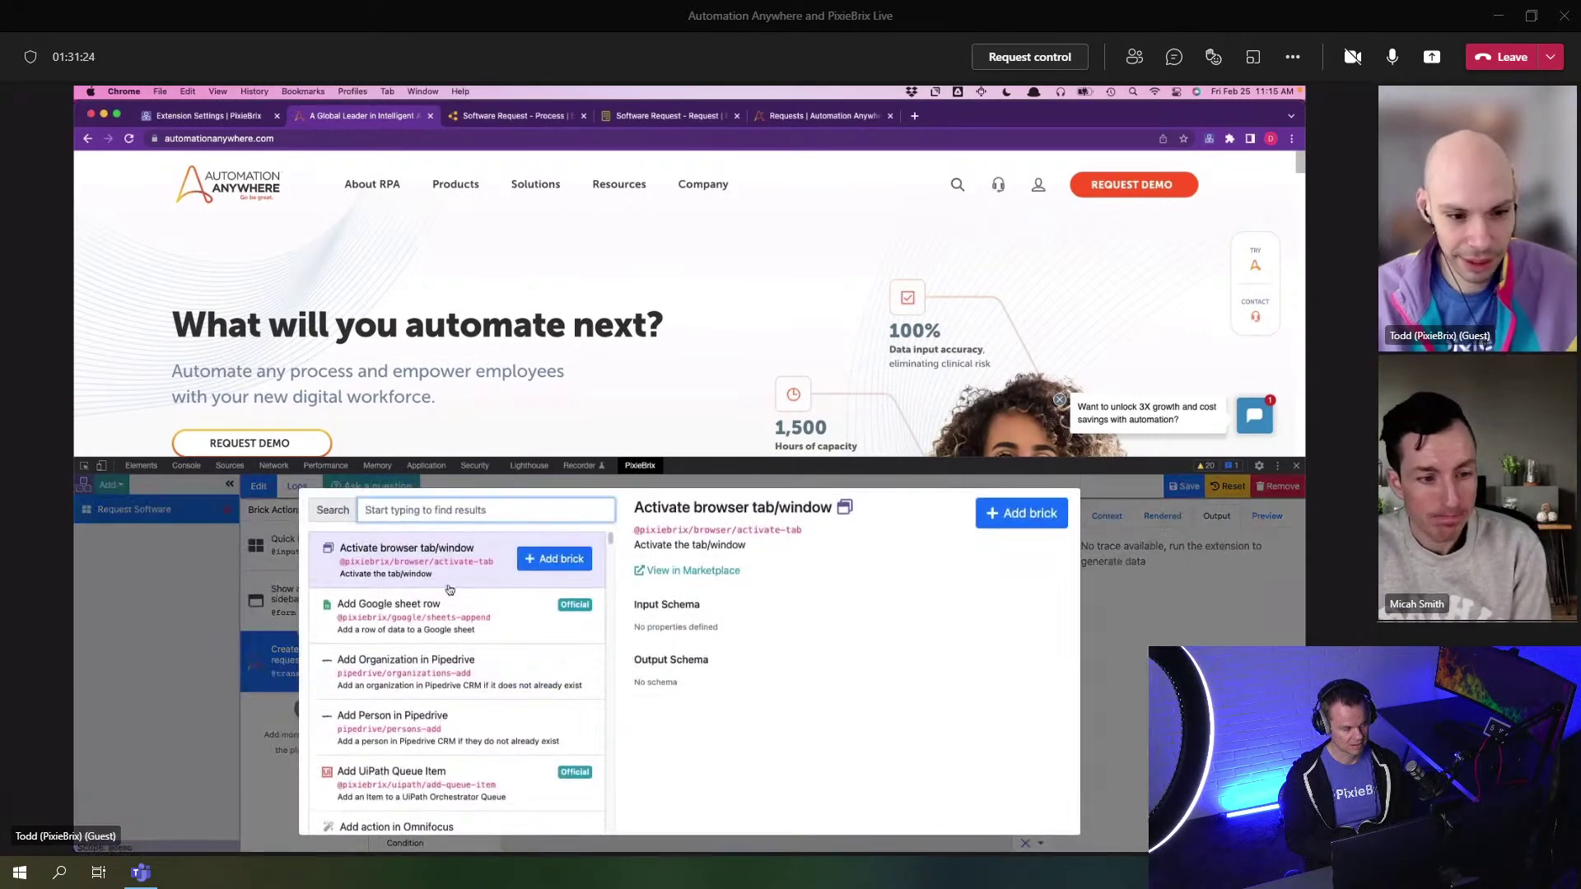
pyautogui.write('alert')
pyautogui.click(554, 558)
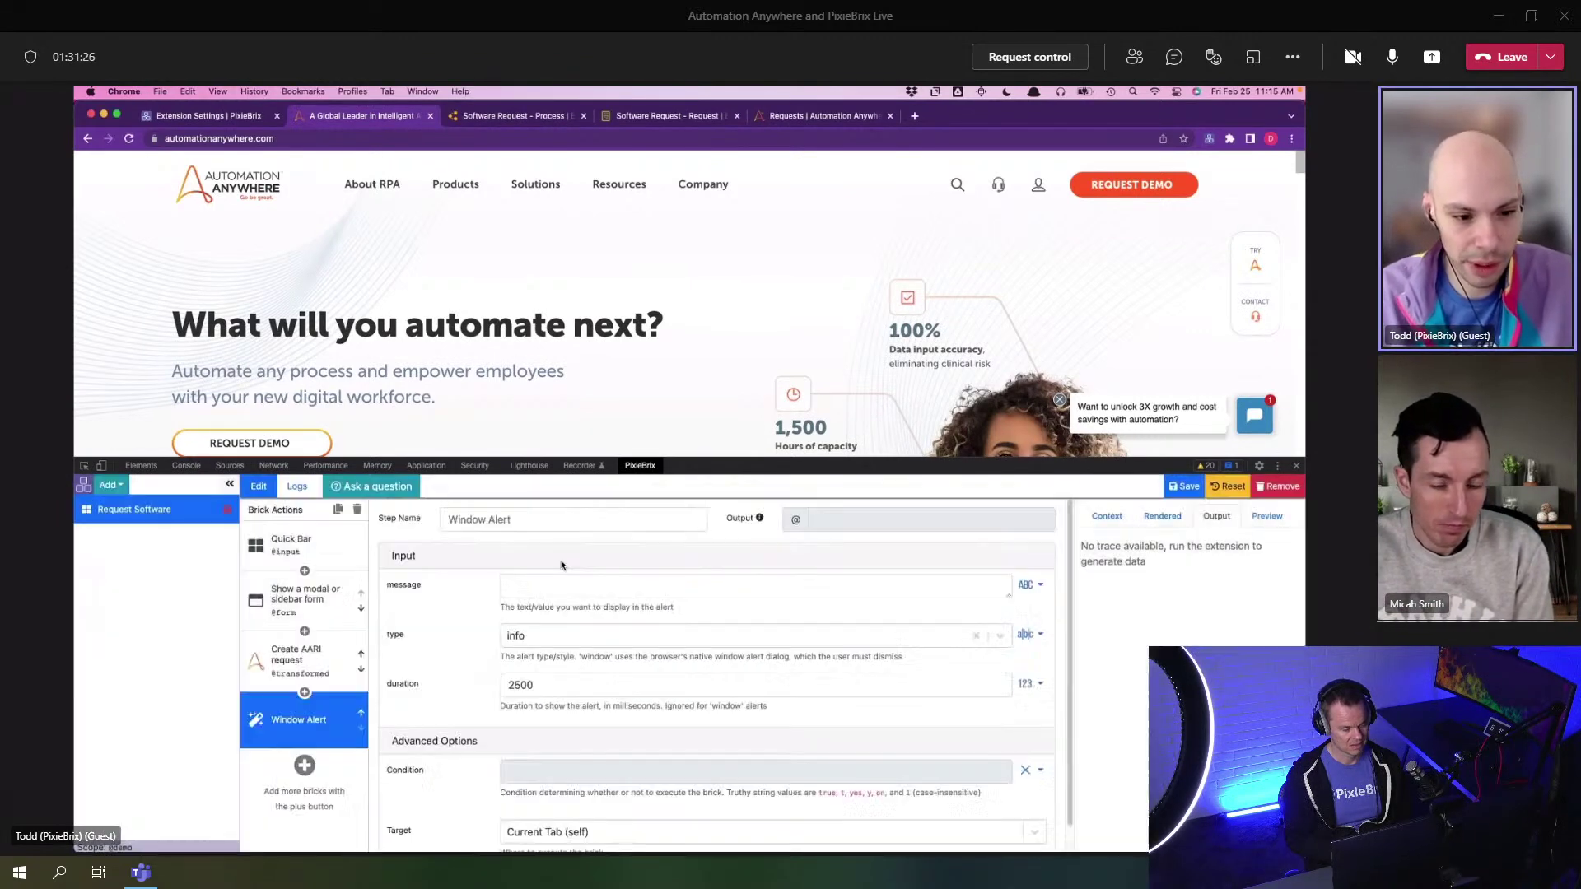
pyautogui.click(574, 583)
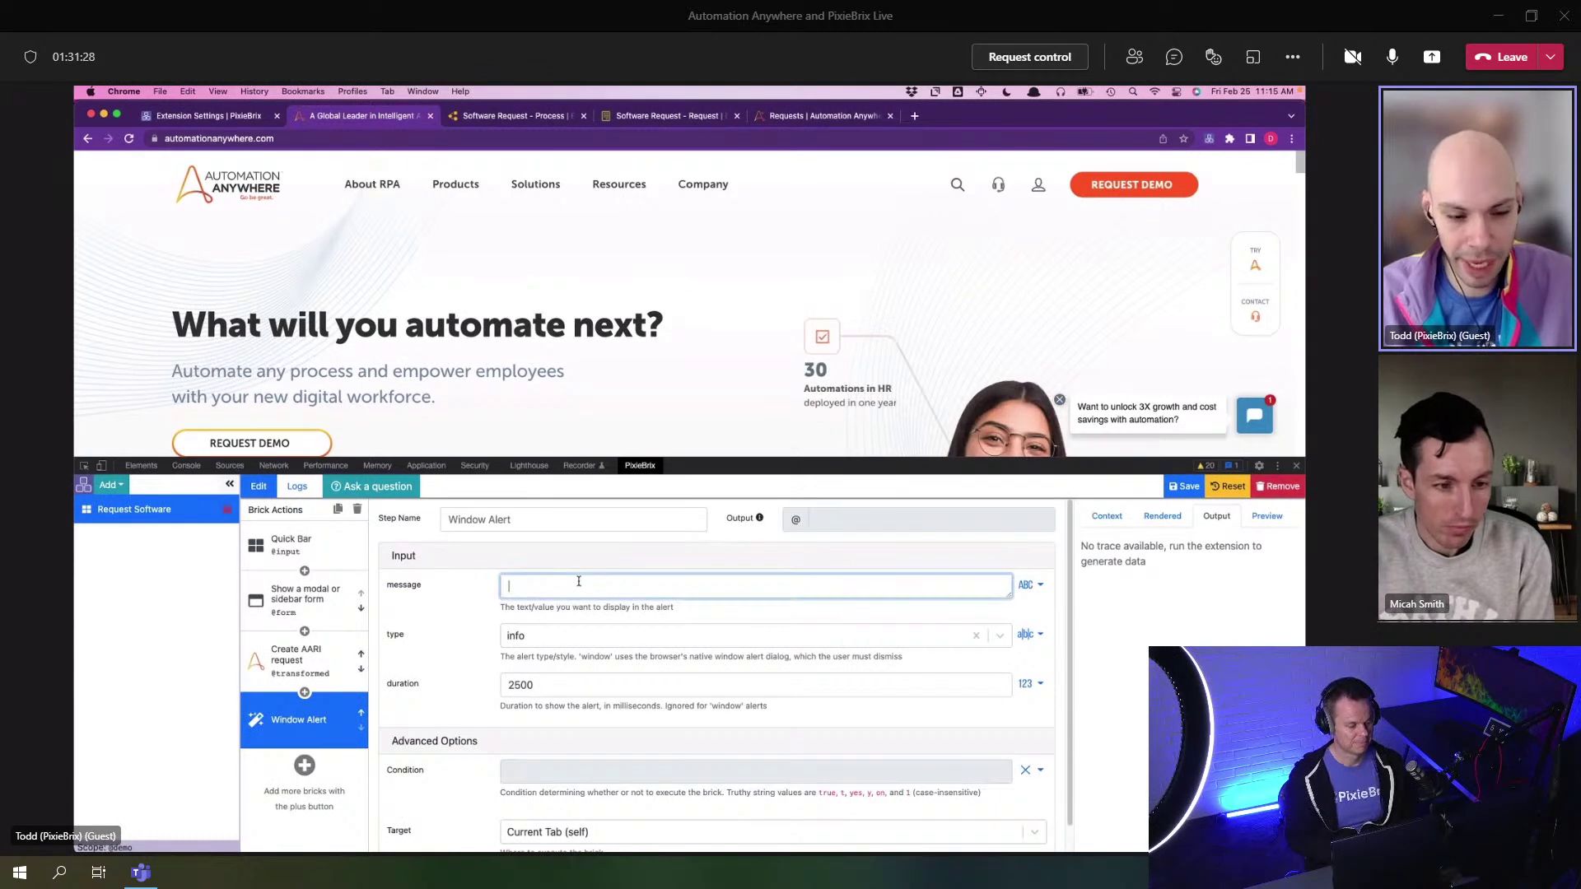
pyautogui.click(554, 638)
pyautogui.click(535, 720)
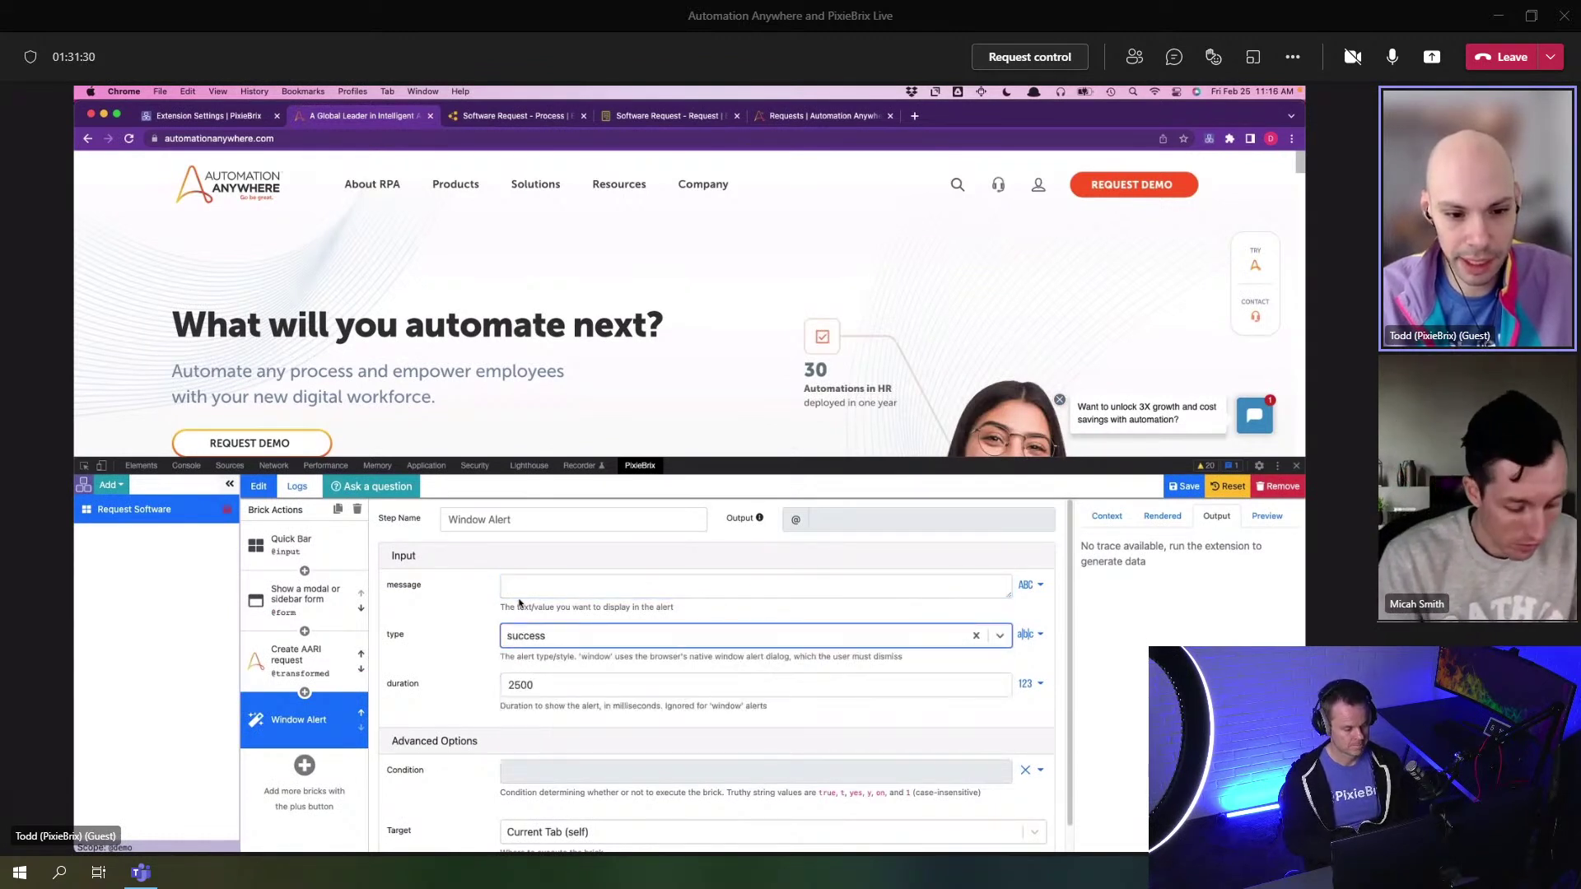
# - Set the alert message to 'Created request' and save the extension
pyautogui.click(519, 595)
pyautogui.write('Create')
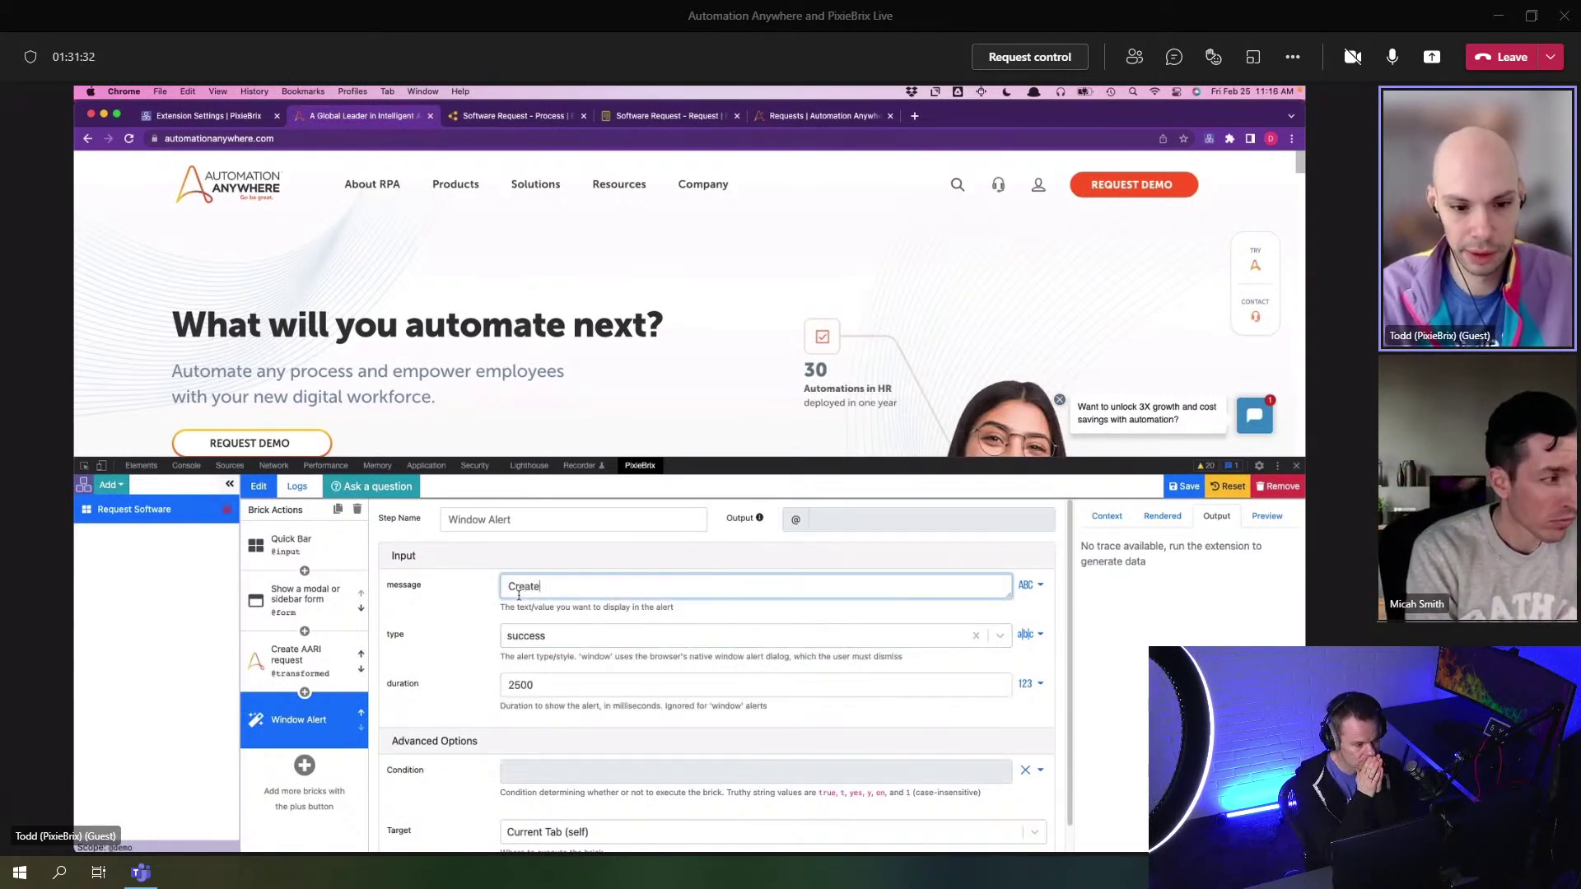
pyautogui.write('d requye')
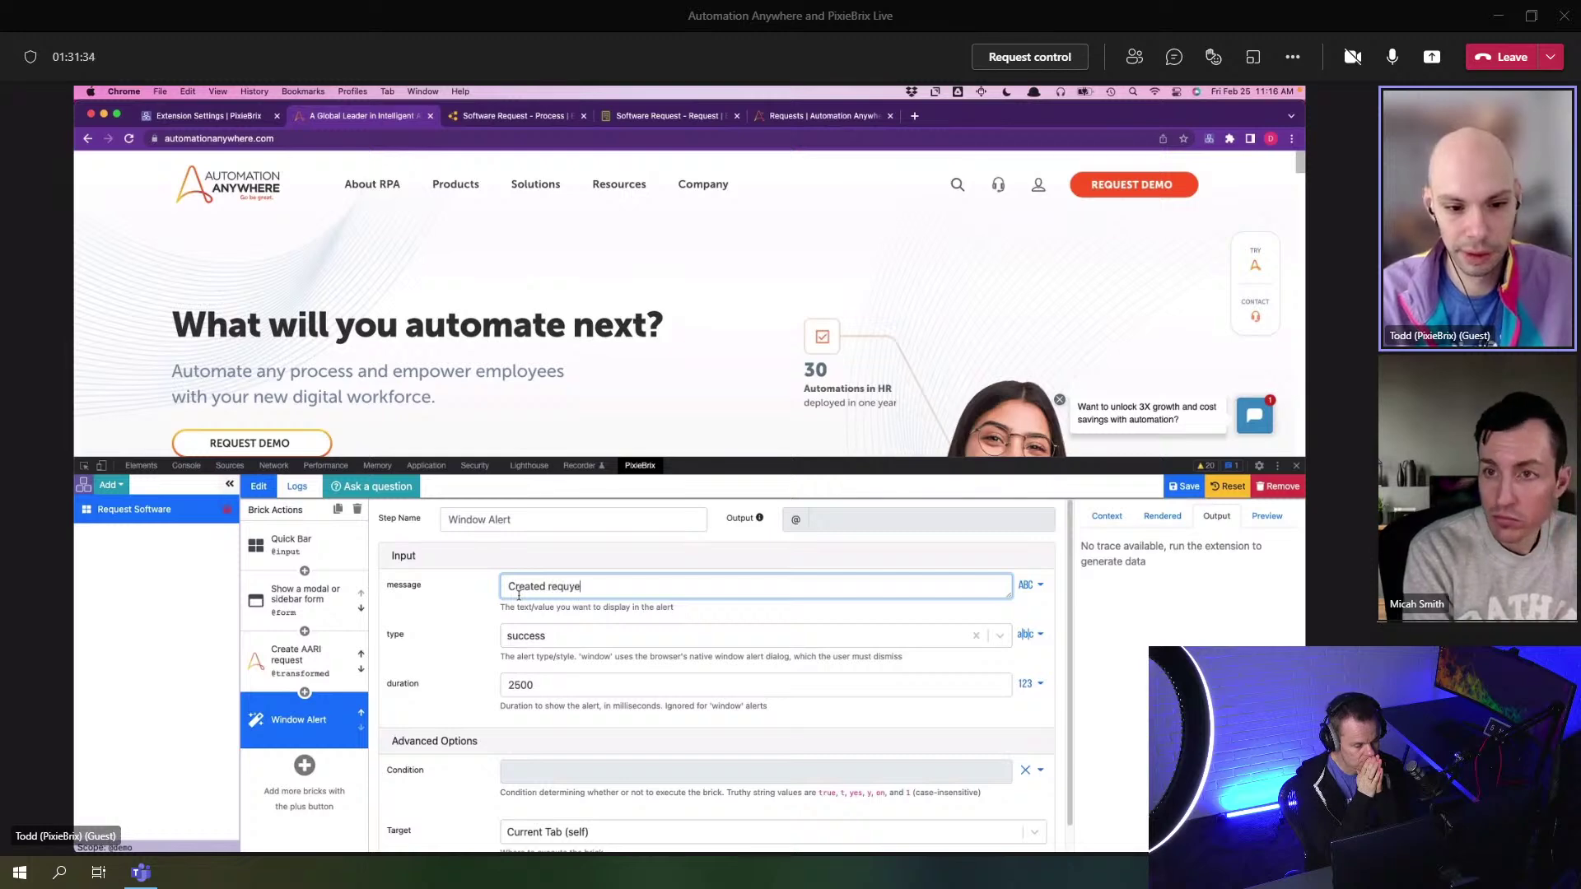
pyautogui.press('BackSpace')
pyautogui.press('BackSpace')
pyautogui.write('est')
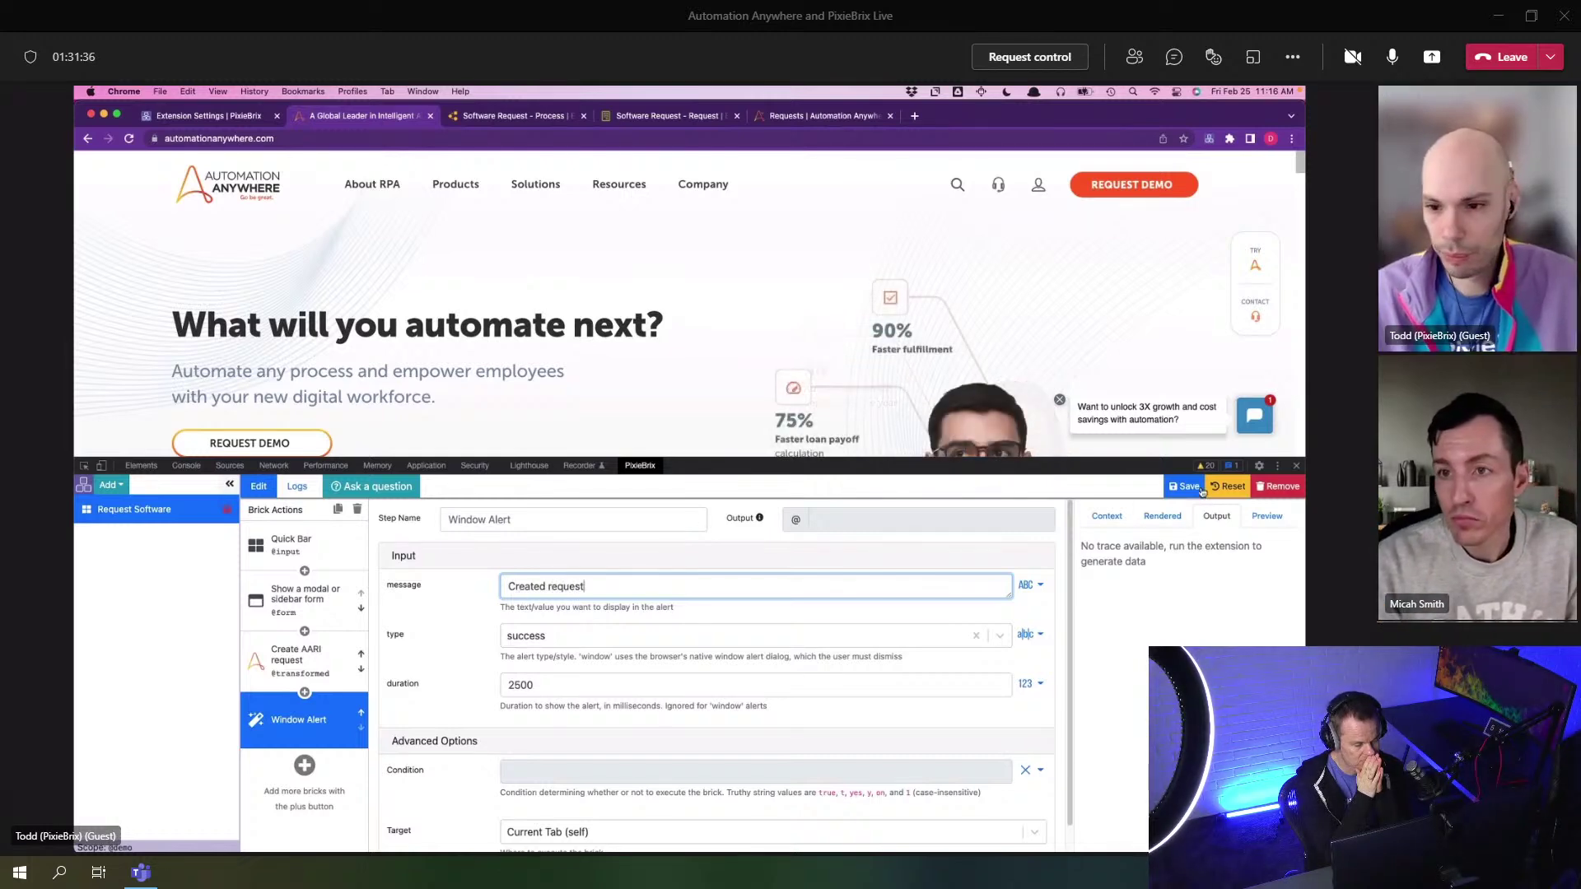
pyautogui.click(1190, 486)
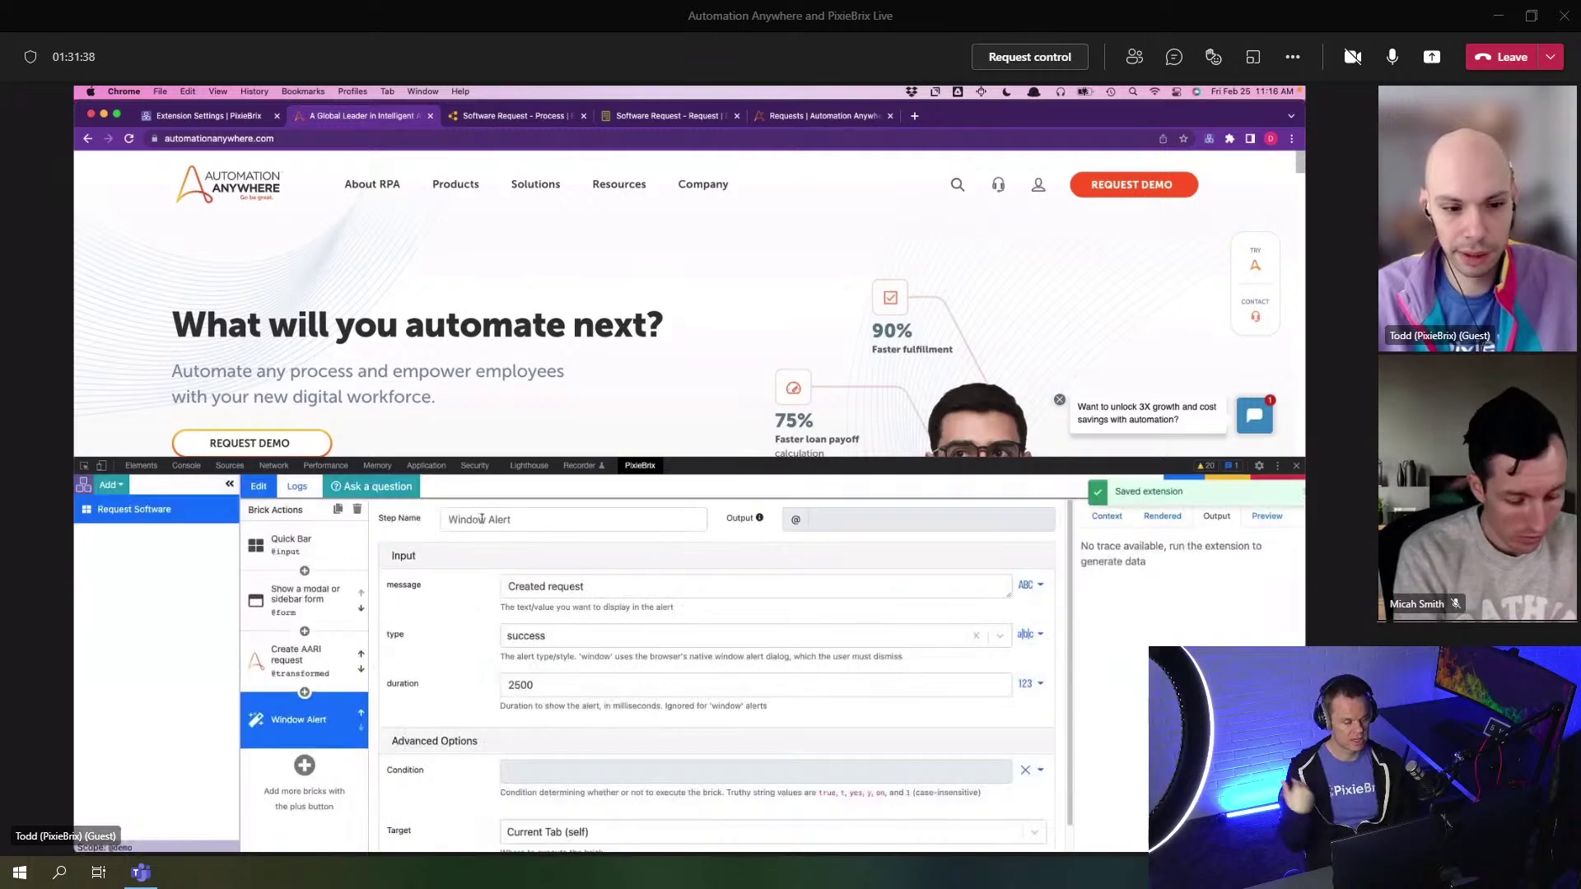
pyautogui.click(329, 654)
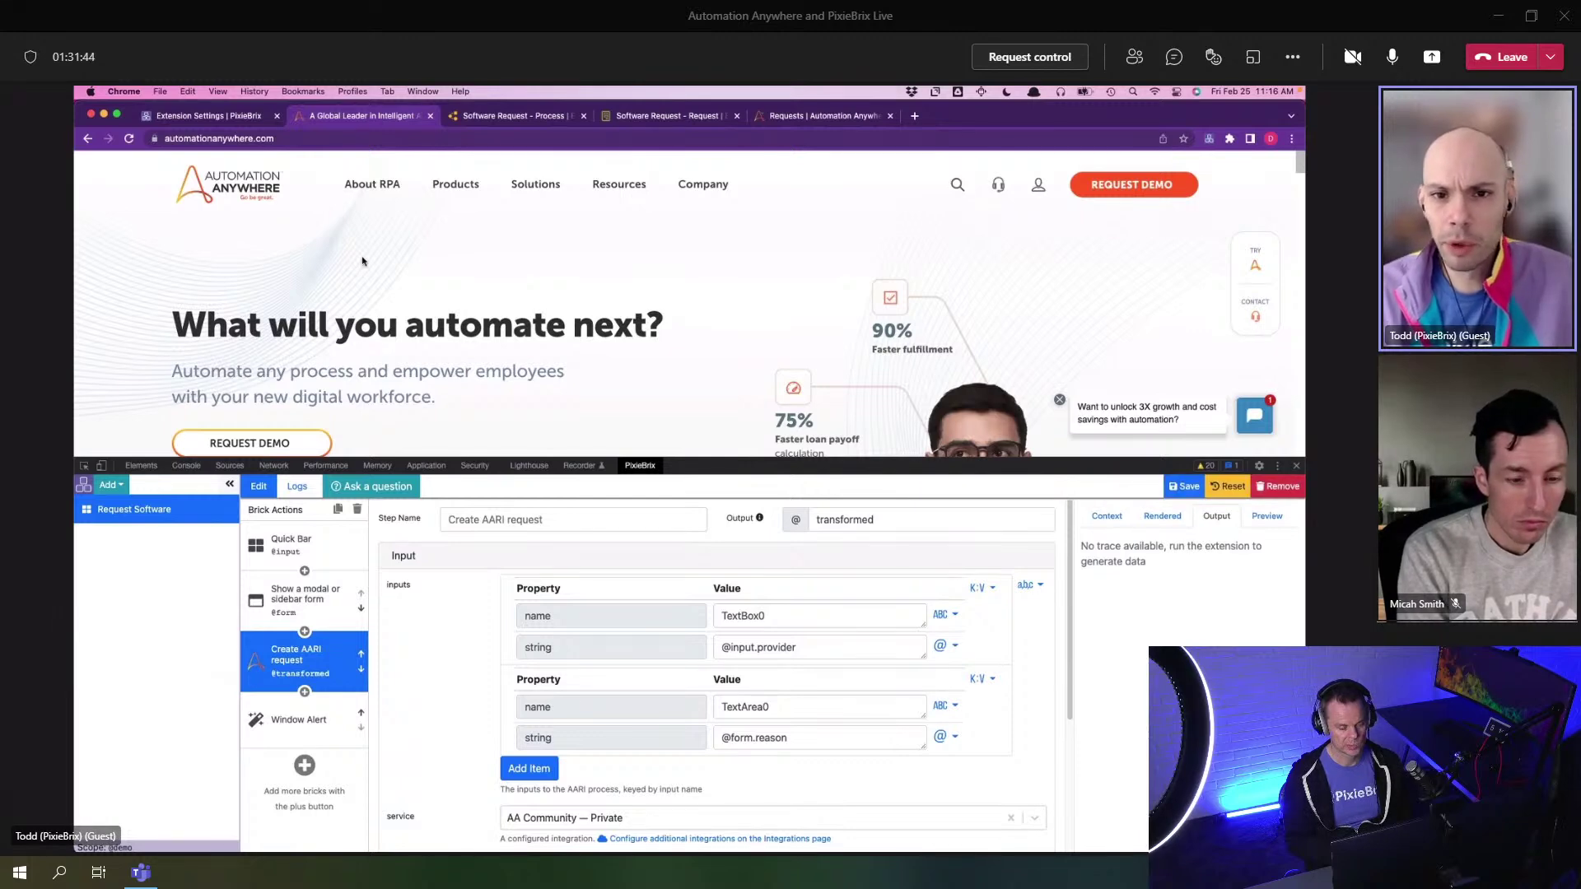
# - Open pixiebrix.com in a new tab, then return to the Automation Anywhere tab
pyautogui.click(914, 116)
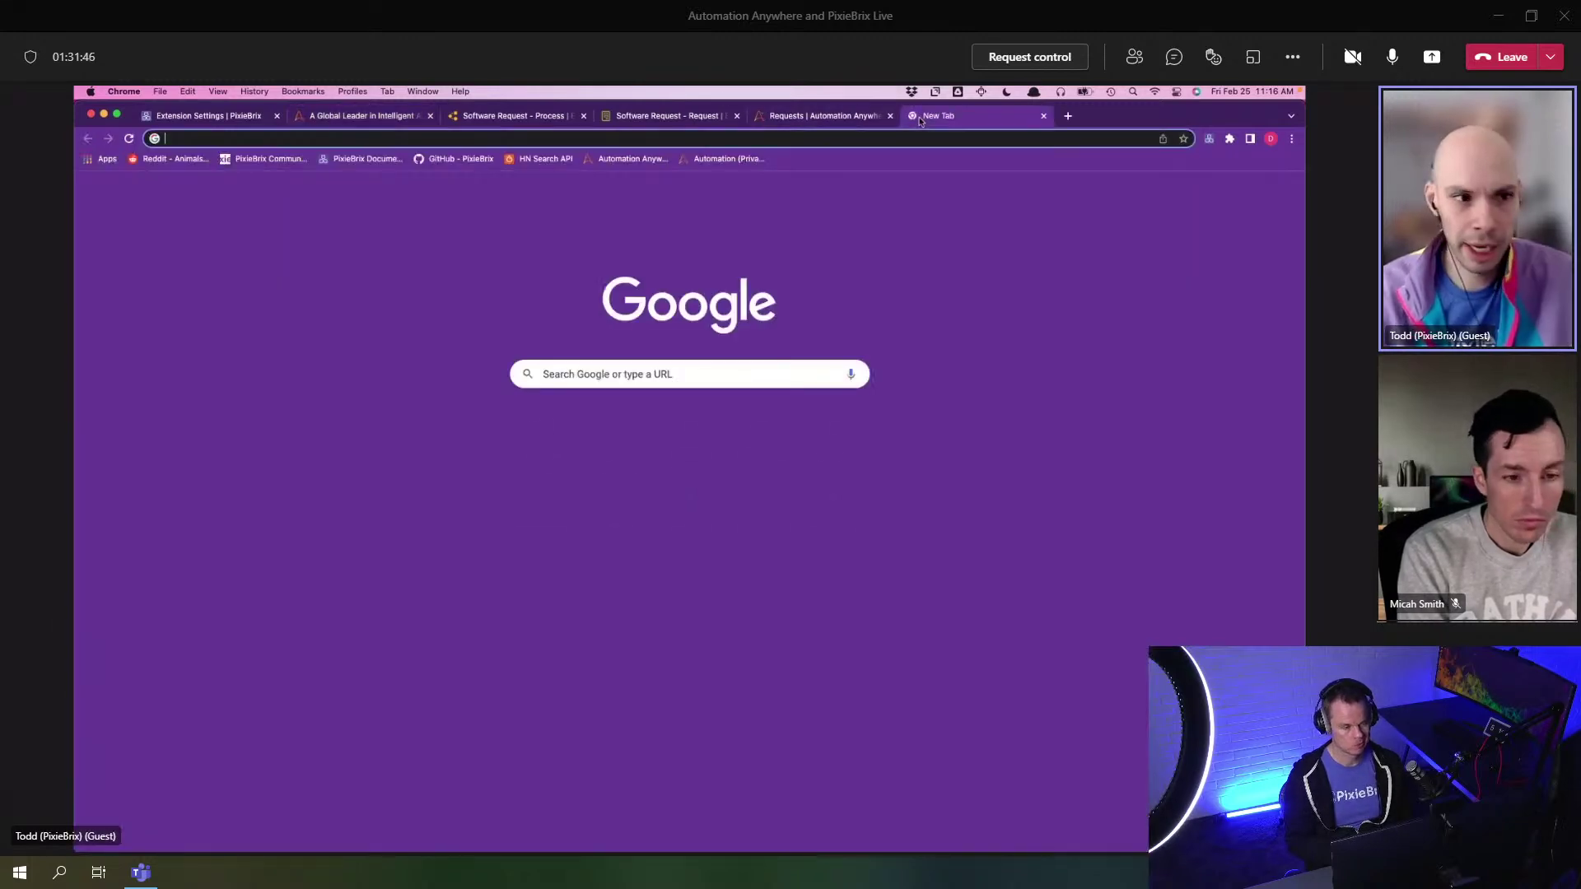
pyautogui.write('pixiebrix.com')
pyautogui.press('Return')
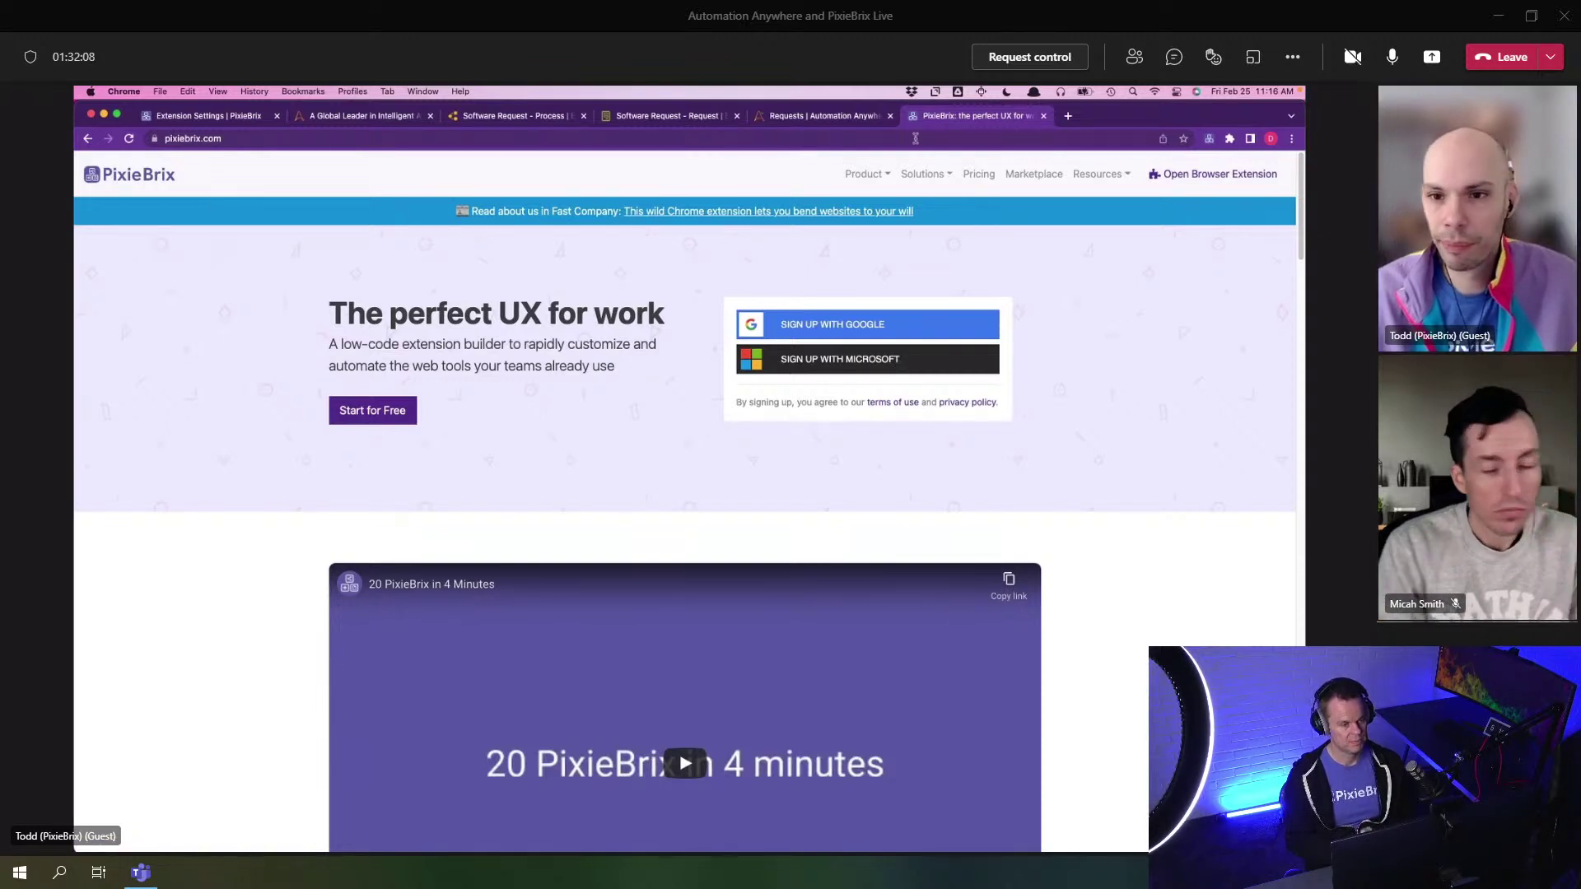
pyautogui.click(393, 124)
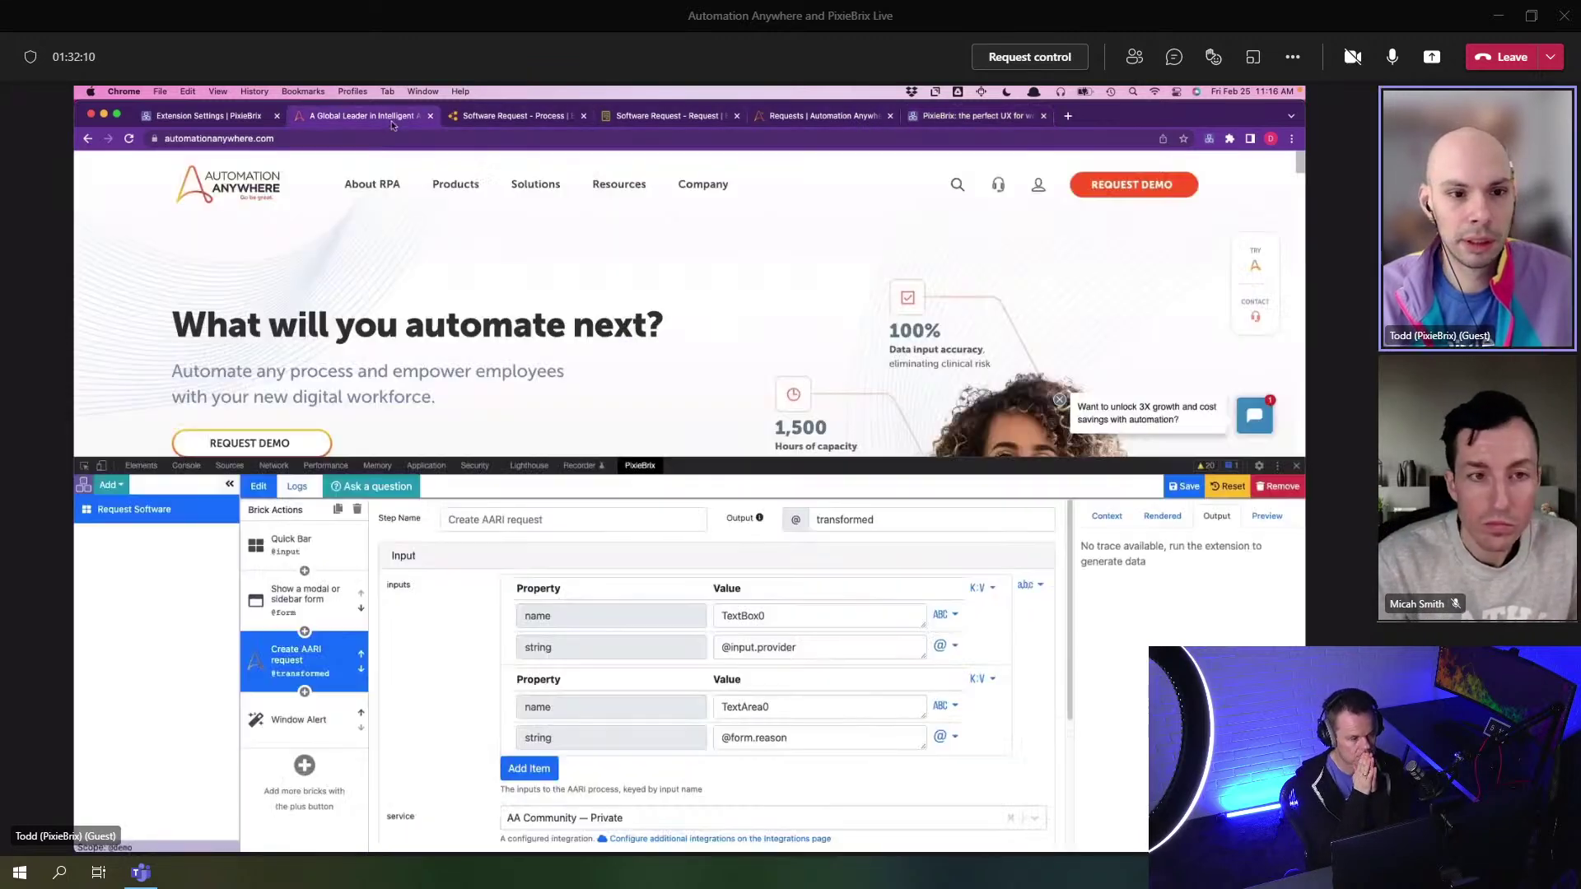
# - Run Request Software from the Quick Bar with reason 'AA looks great!', then switch to the AARI Requests tab
pyautogui.press('super+alt+i')
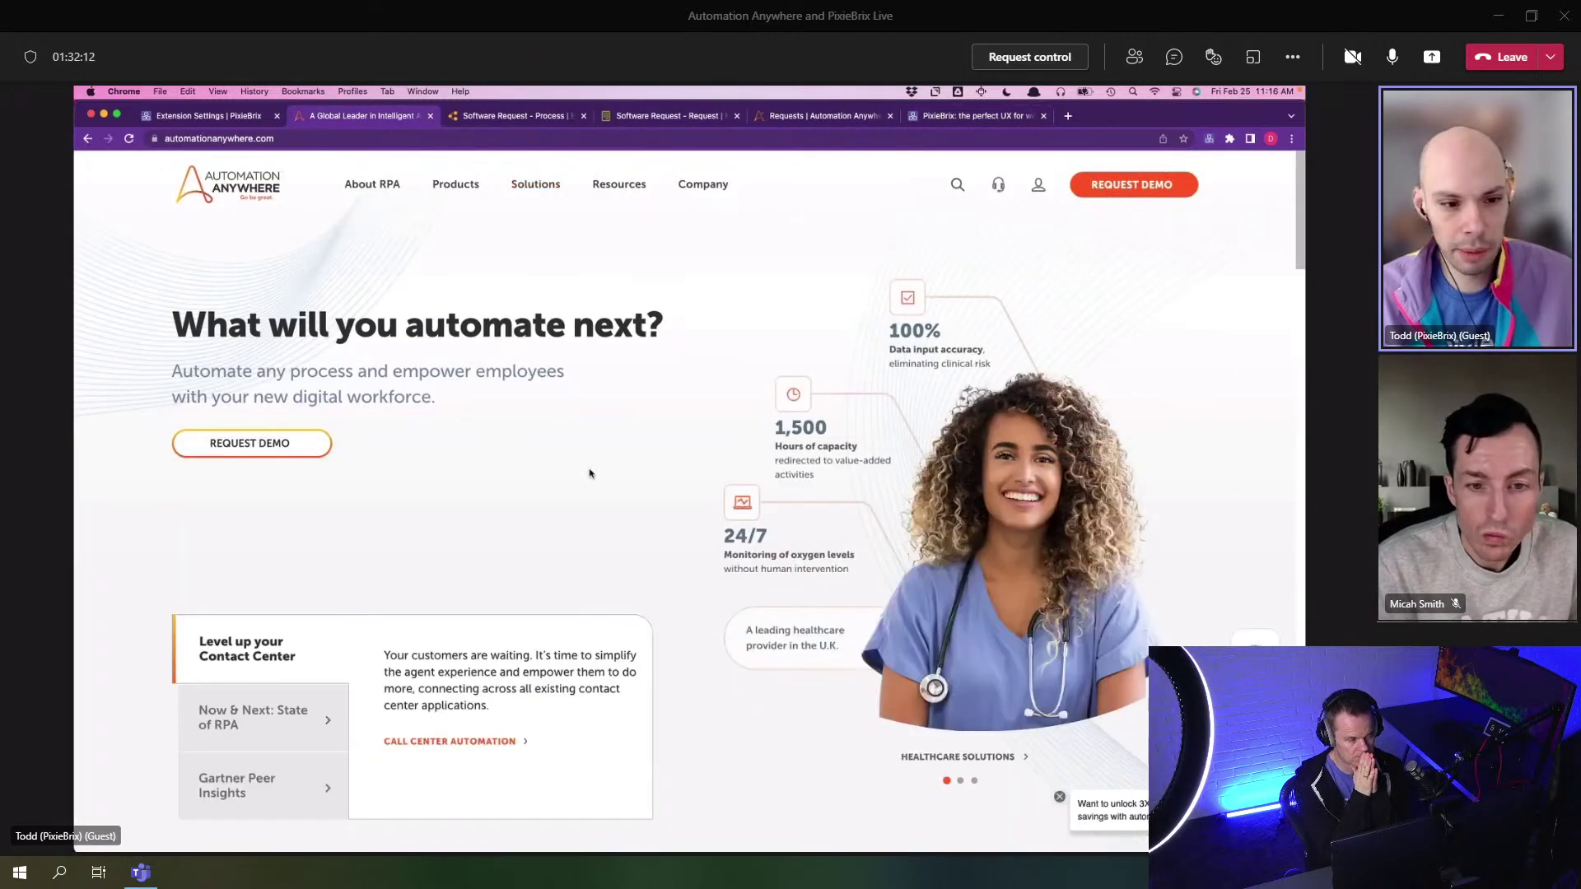
pyautogui.press('super+m')
pyautogui.press('Return')
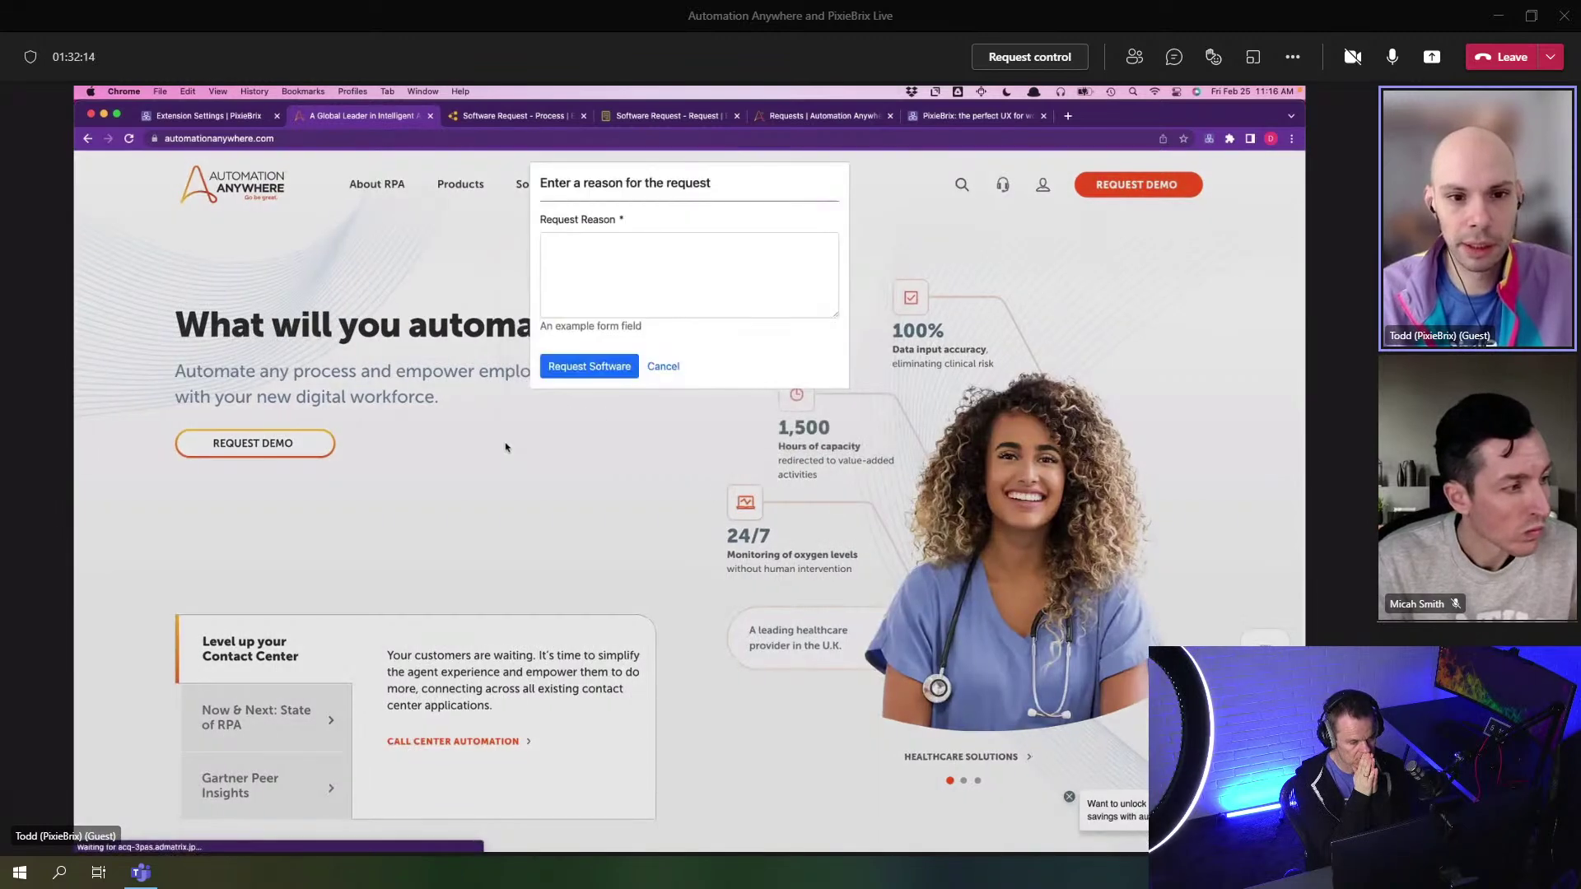
pyautogui.write('AA ')
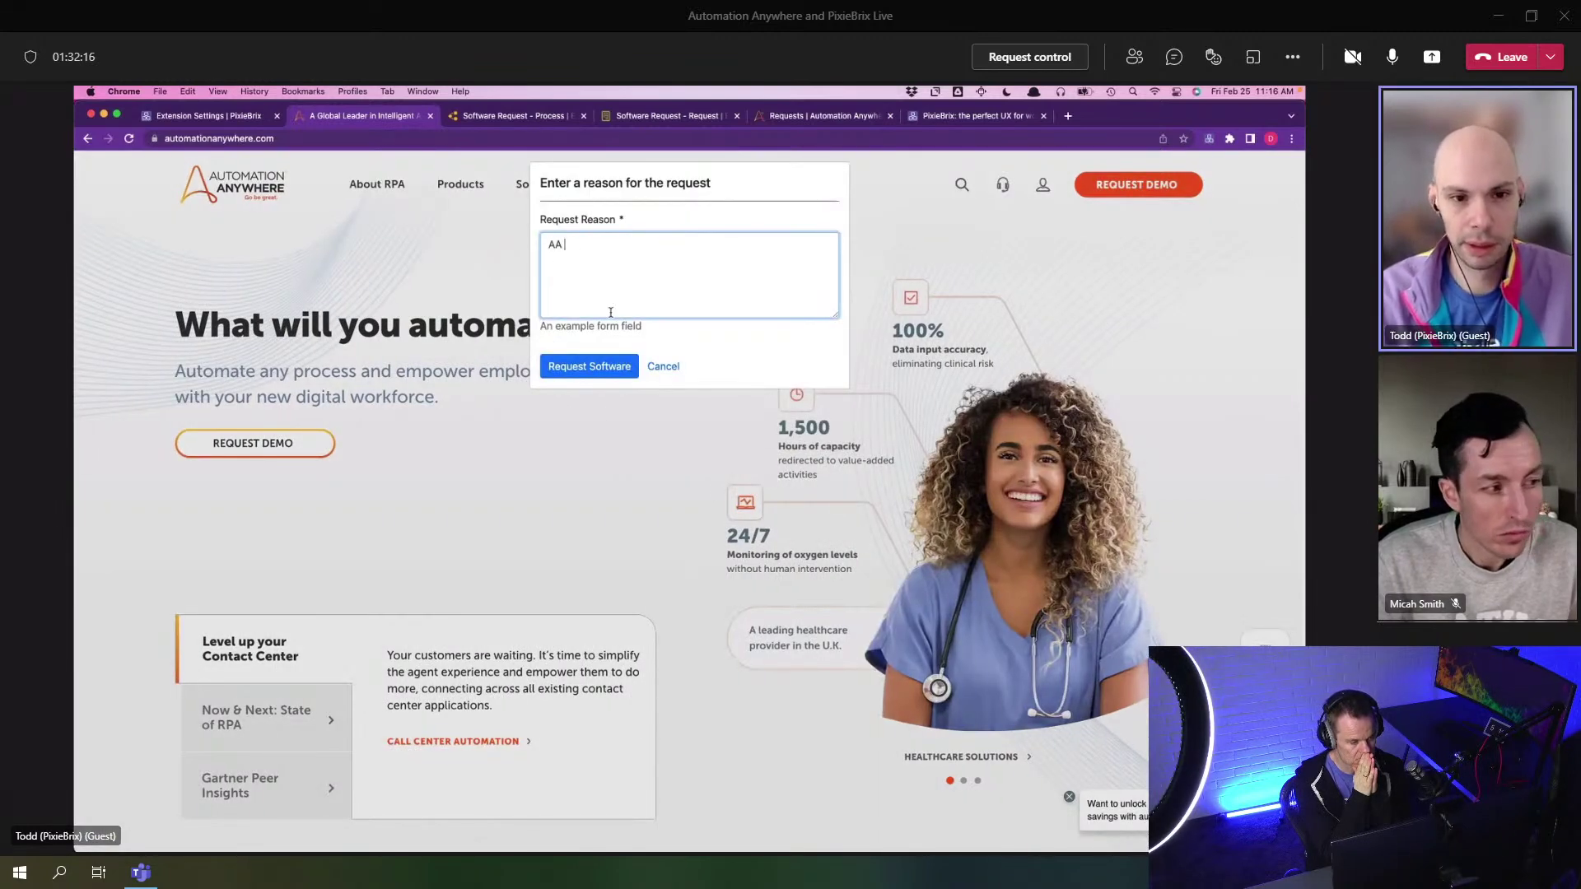
pyautogui.write('looks great!')
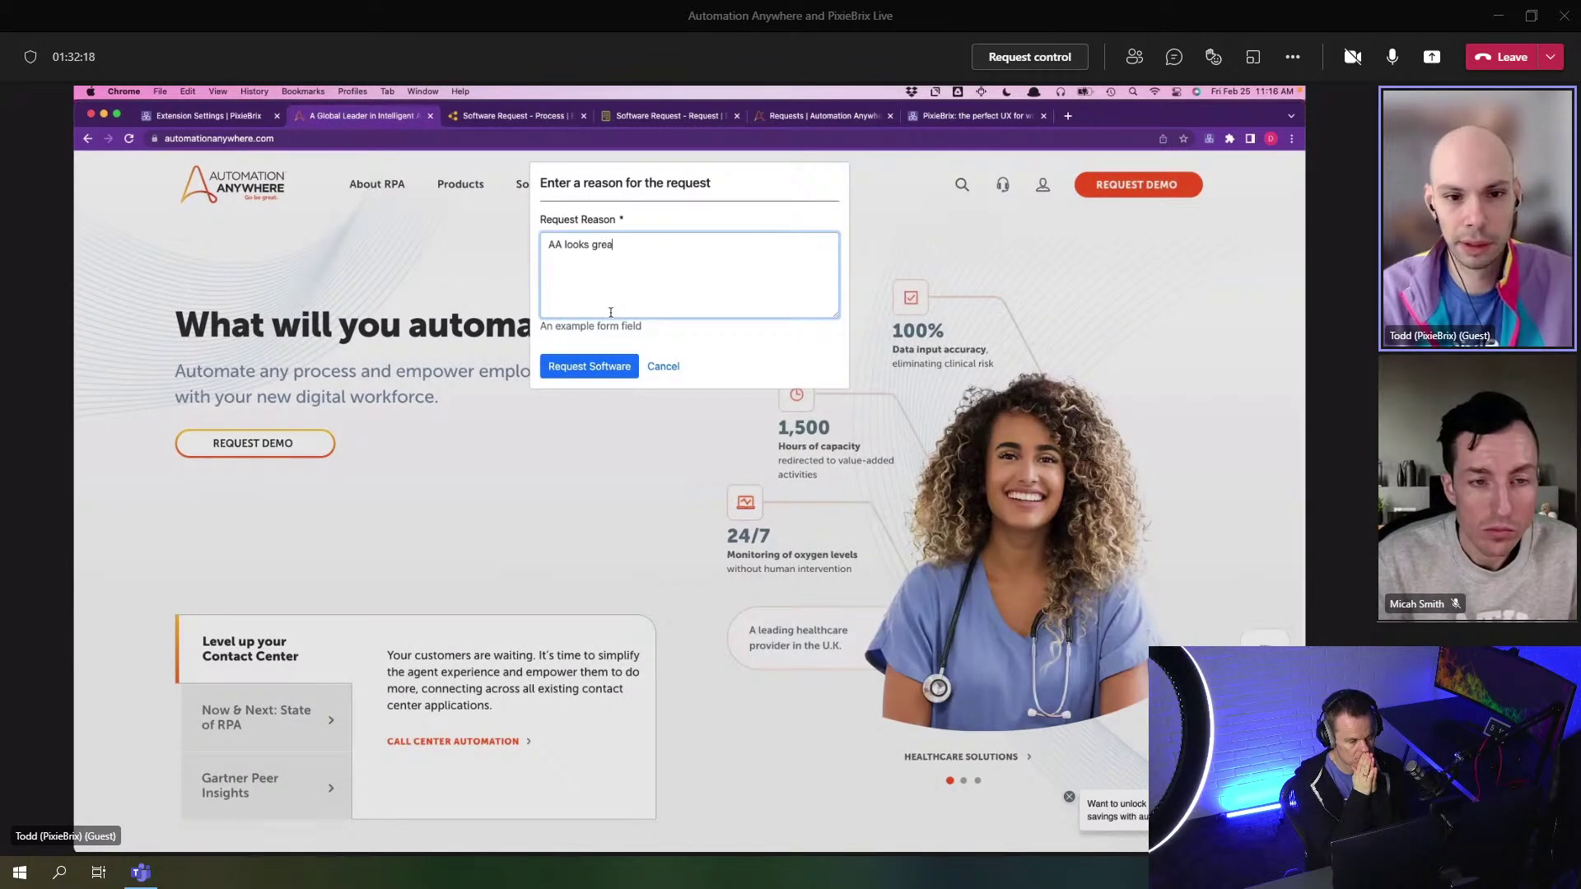
pyautogui.click(594, 365)
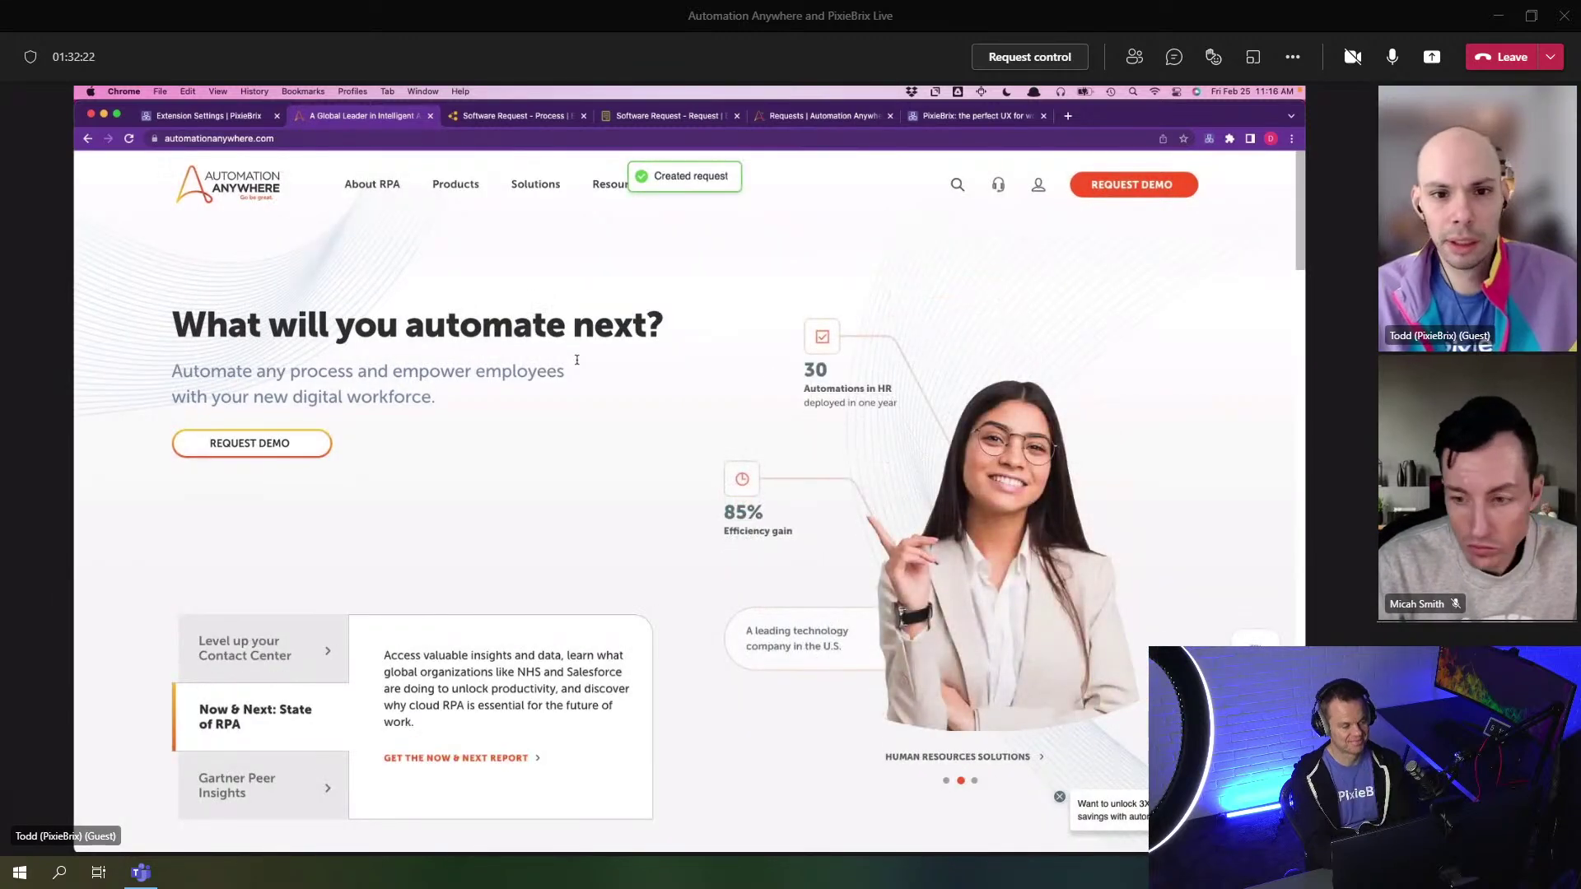
pyautogui.click(824, 115)
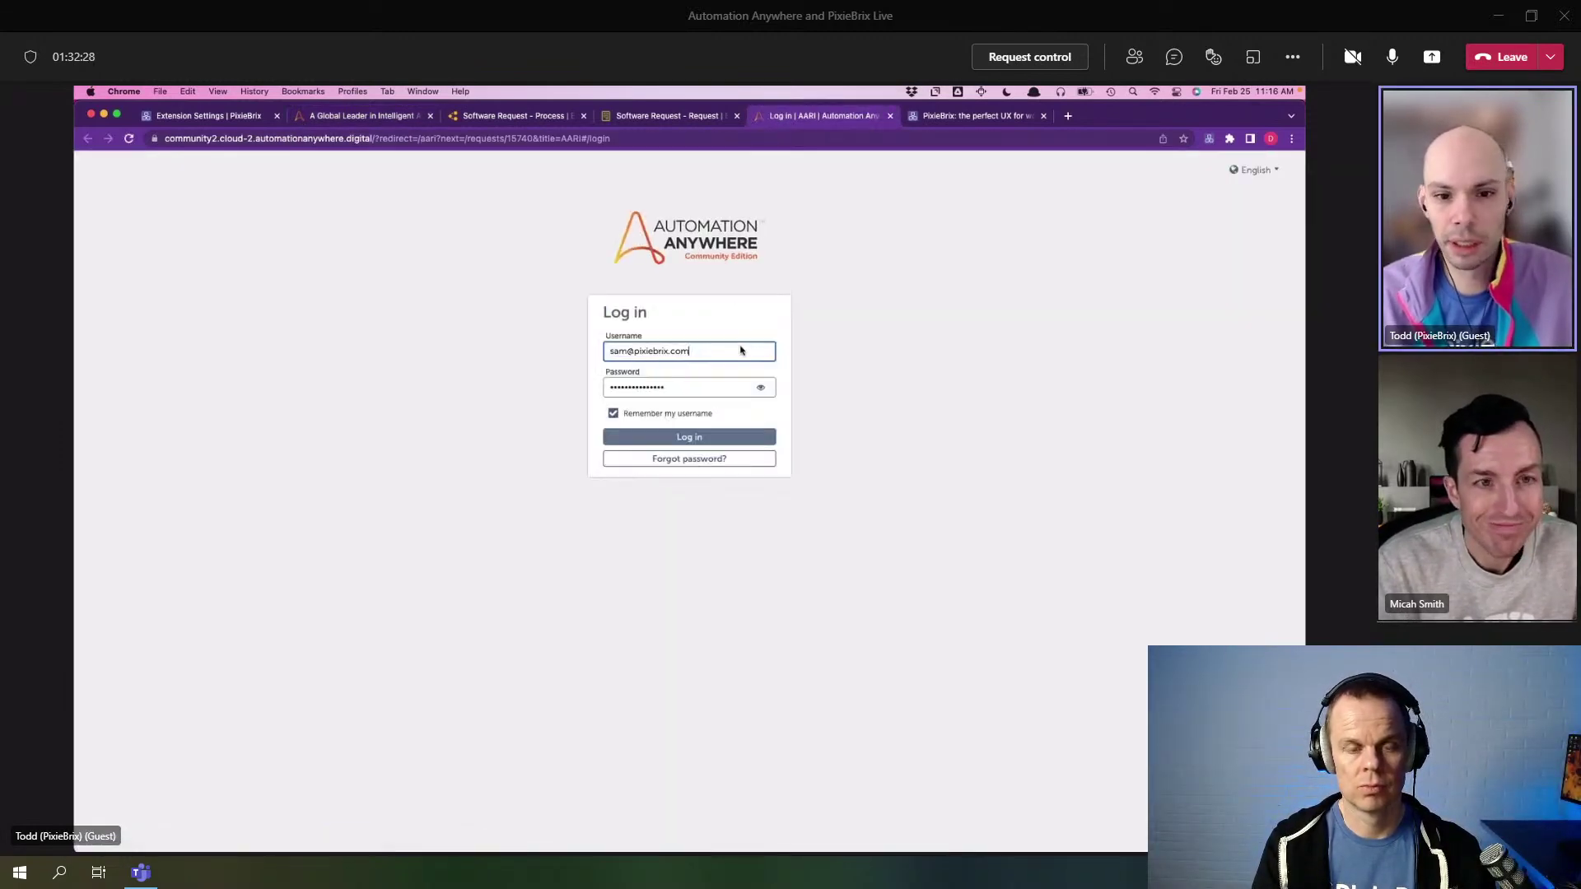
# - Log in to AARI, check the newest request's reason 'AA looks great!', then return to the homepage
pyautogui.scroll(-3, 691, 494)
pyautogui.click(683, 483)
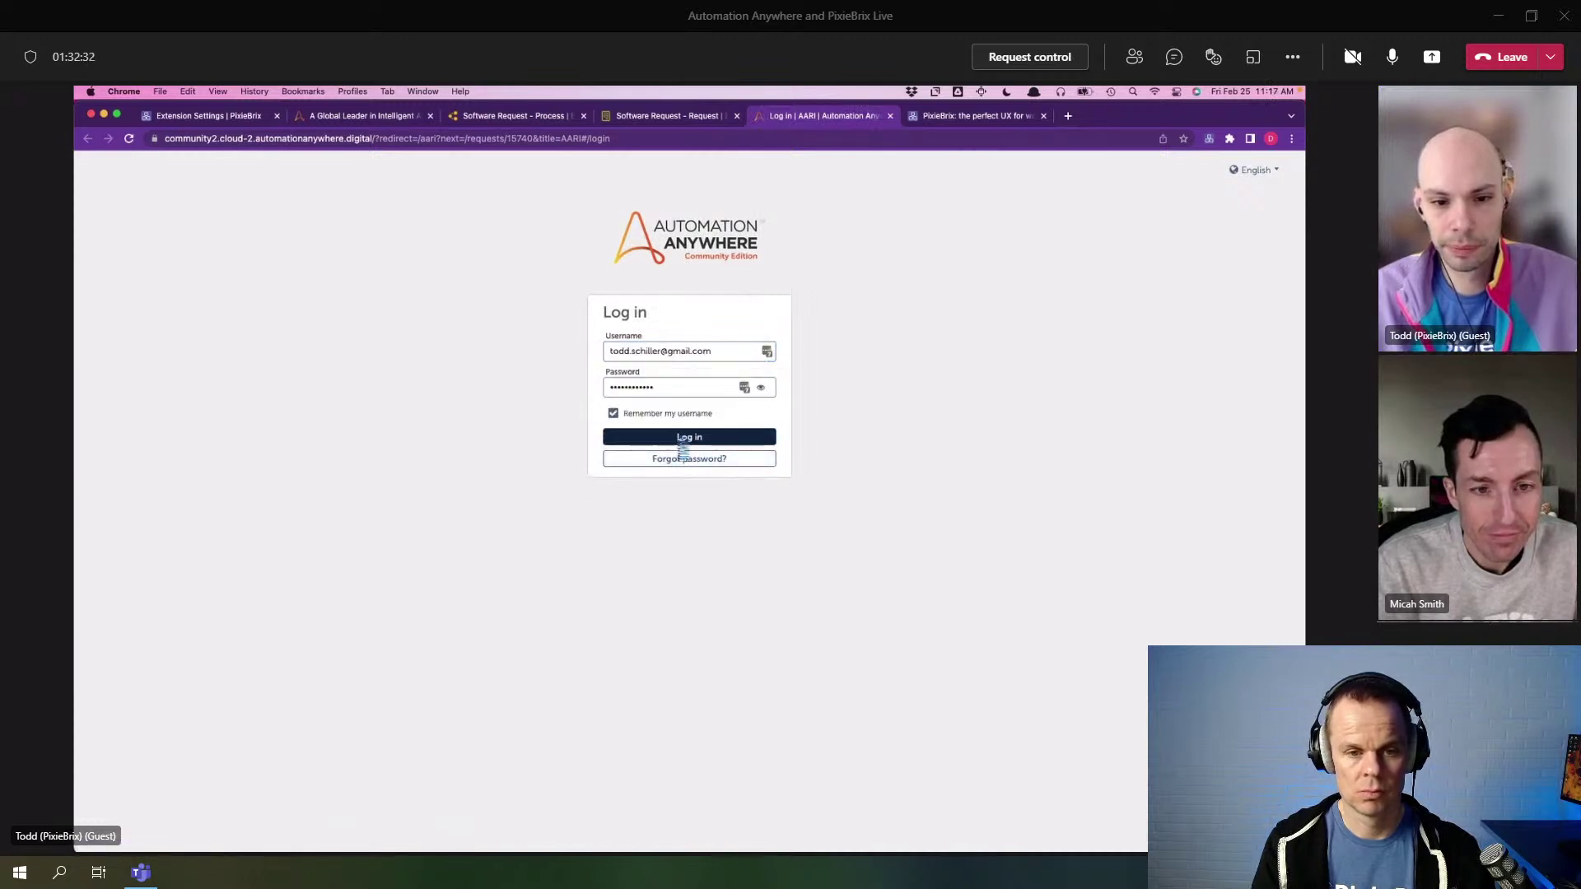
pyautogui.click(682, 434)
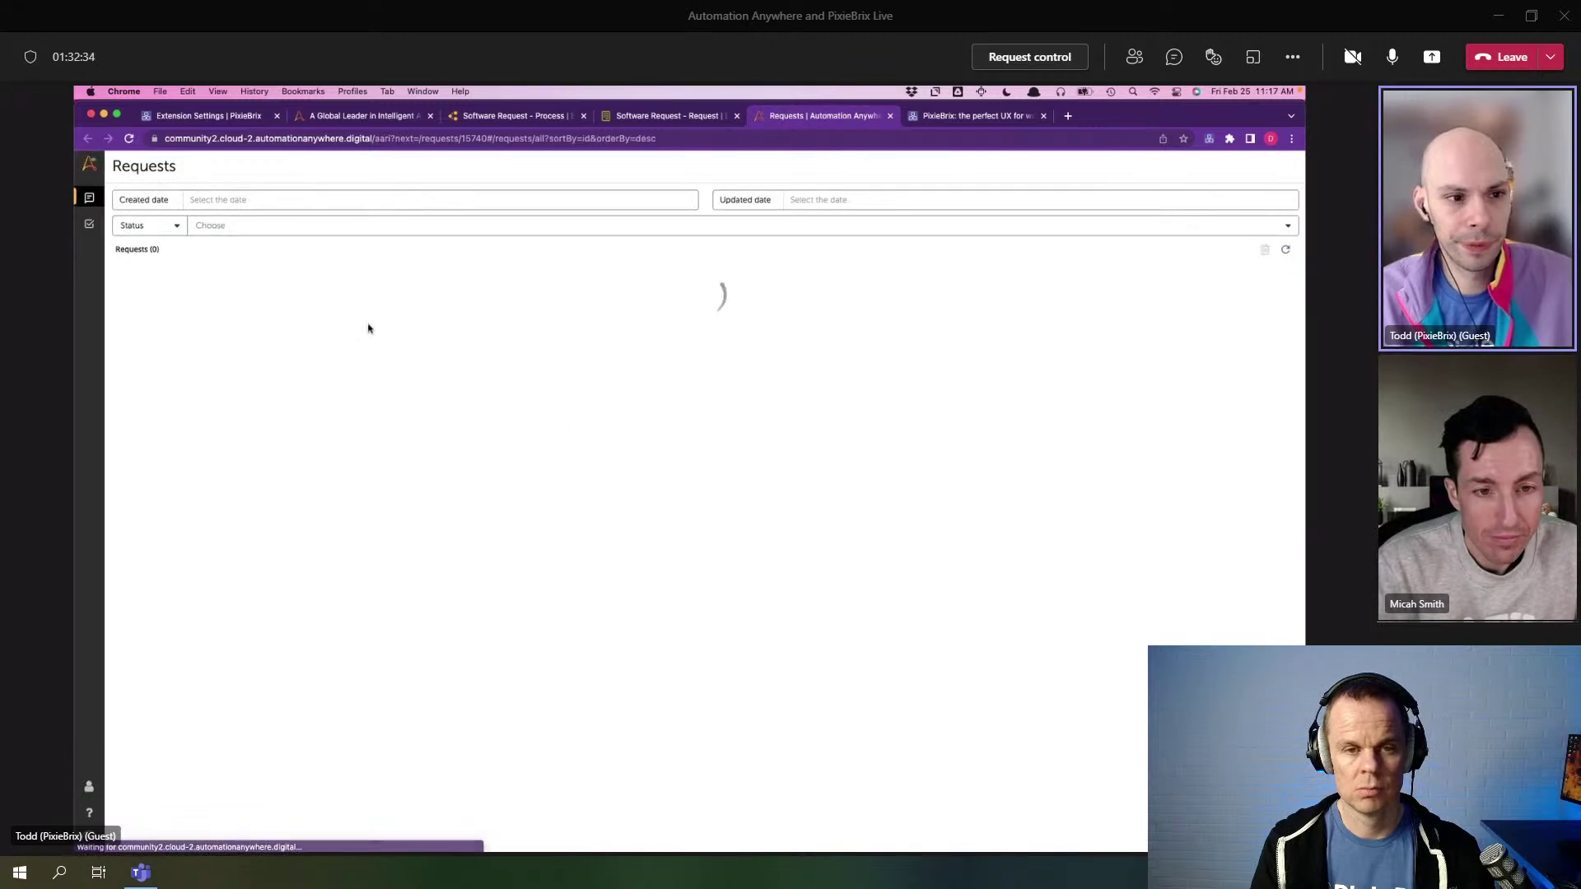
pyautogui.click(233, 300)
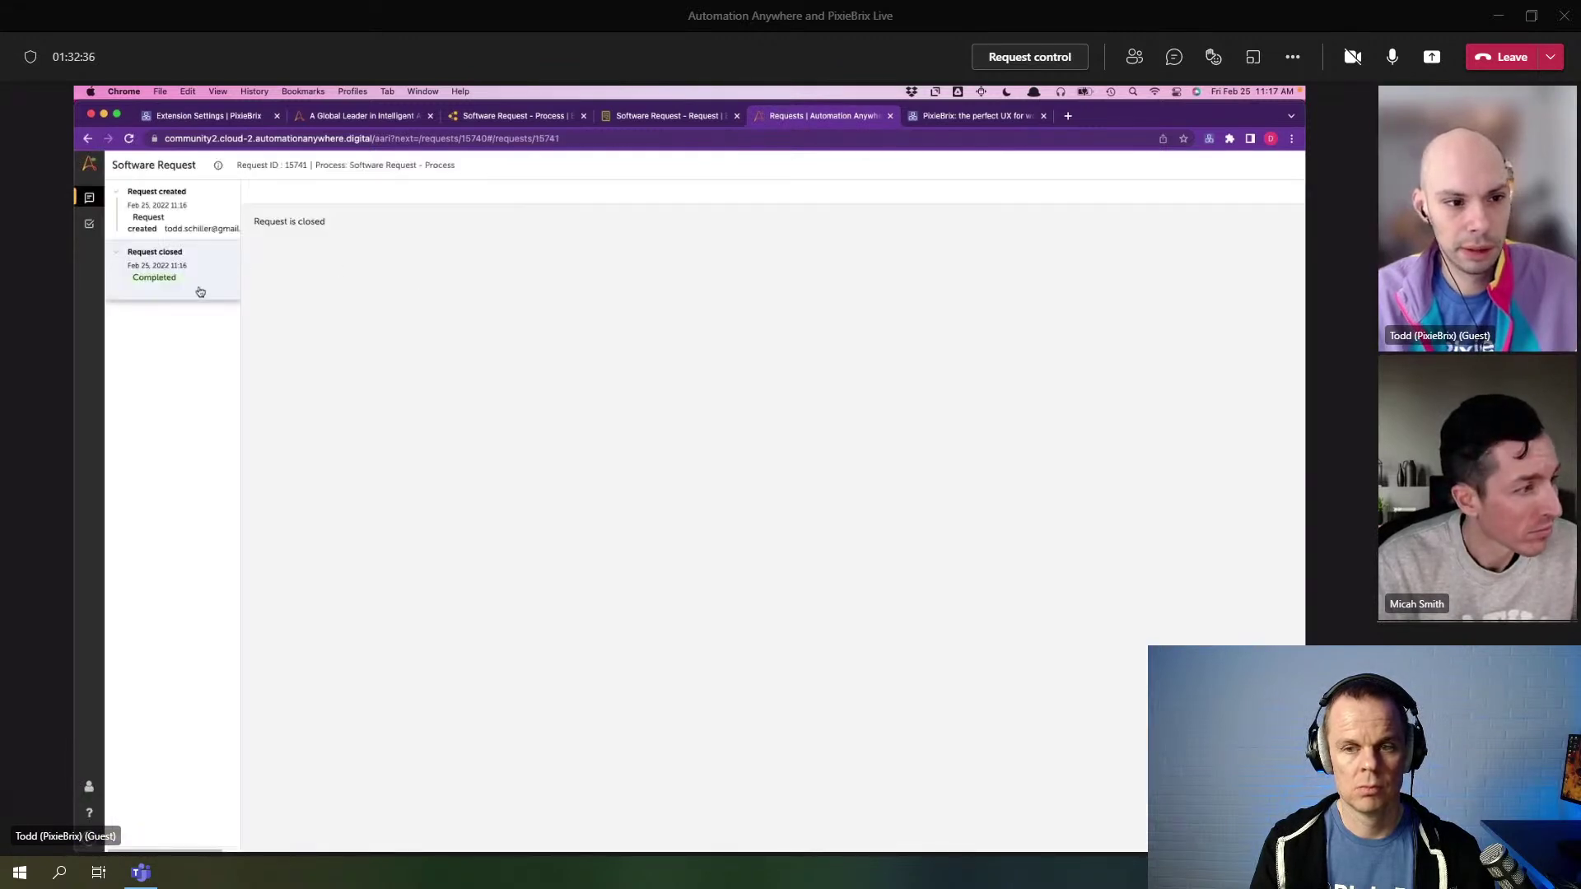
pyautogui.moveTo(268, 288); pyautogui.dragTo(350, 293)
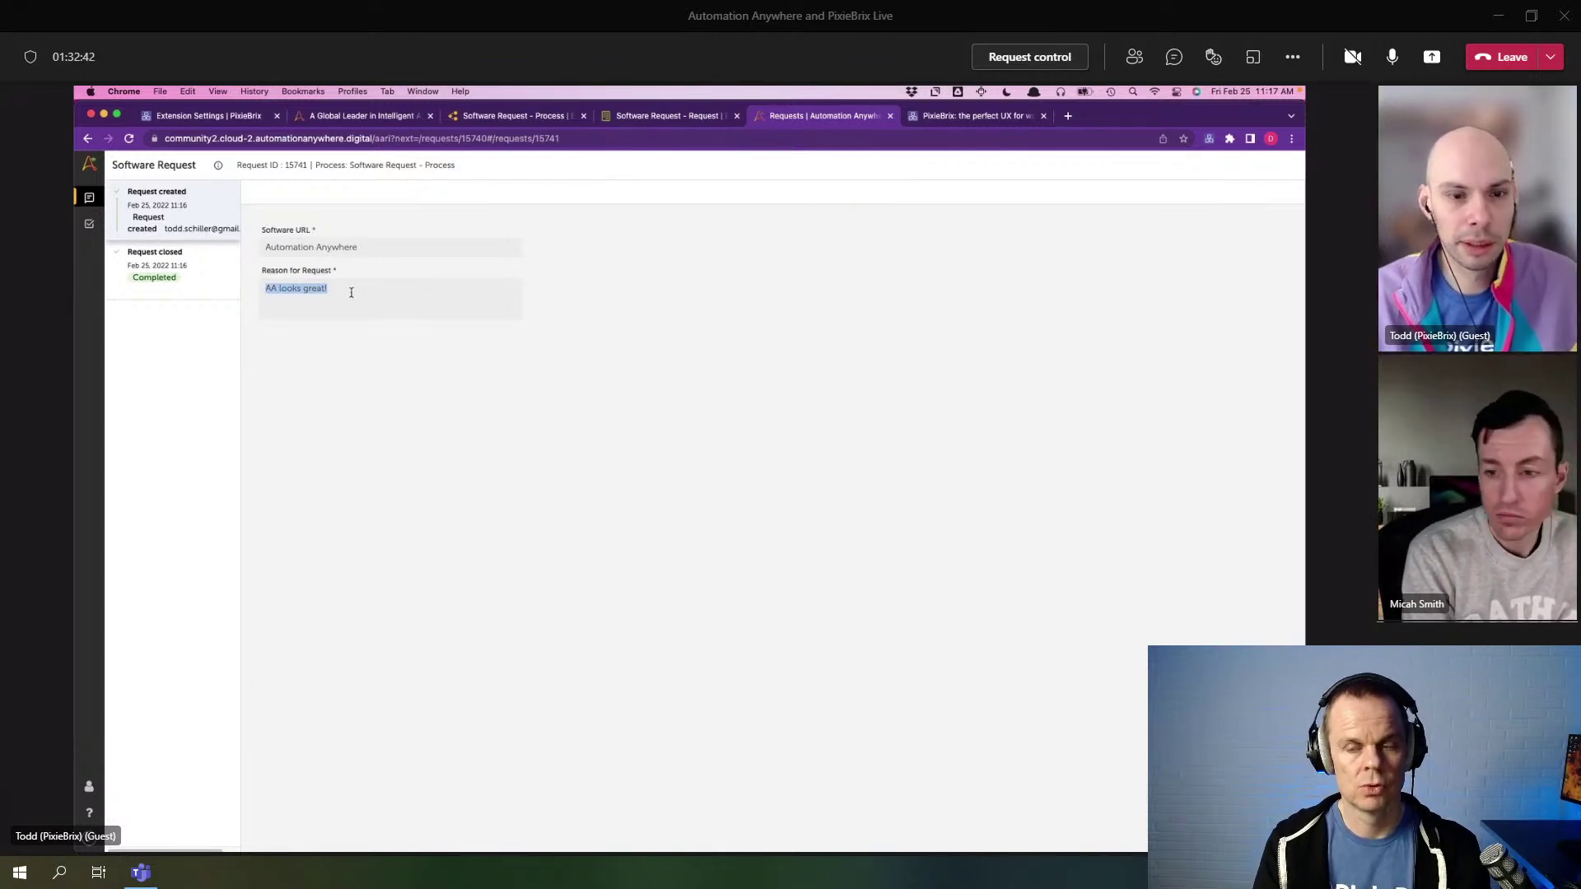
pyautogui.click(545, 122)
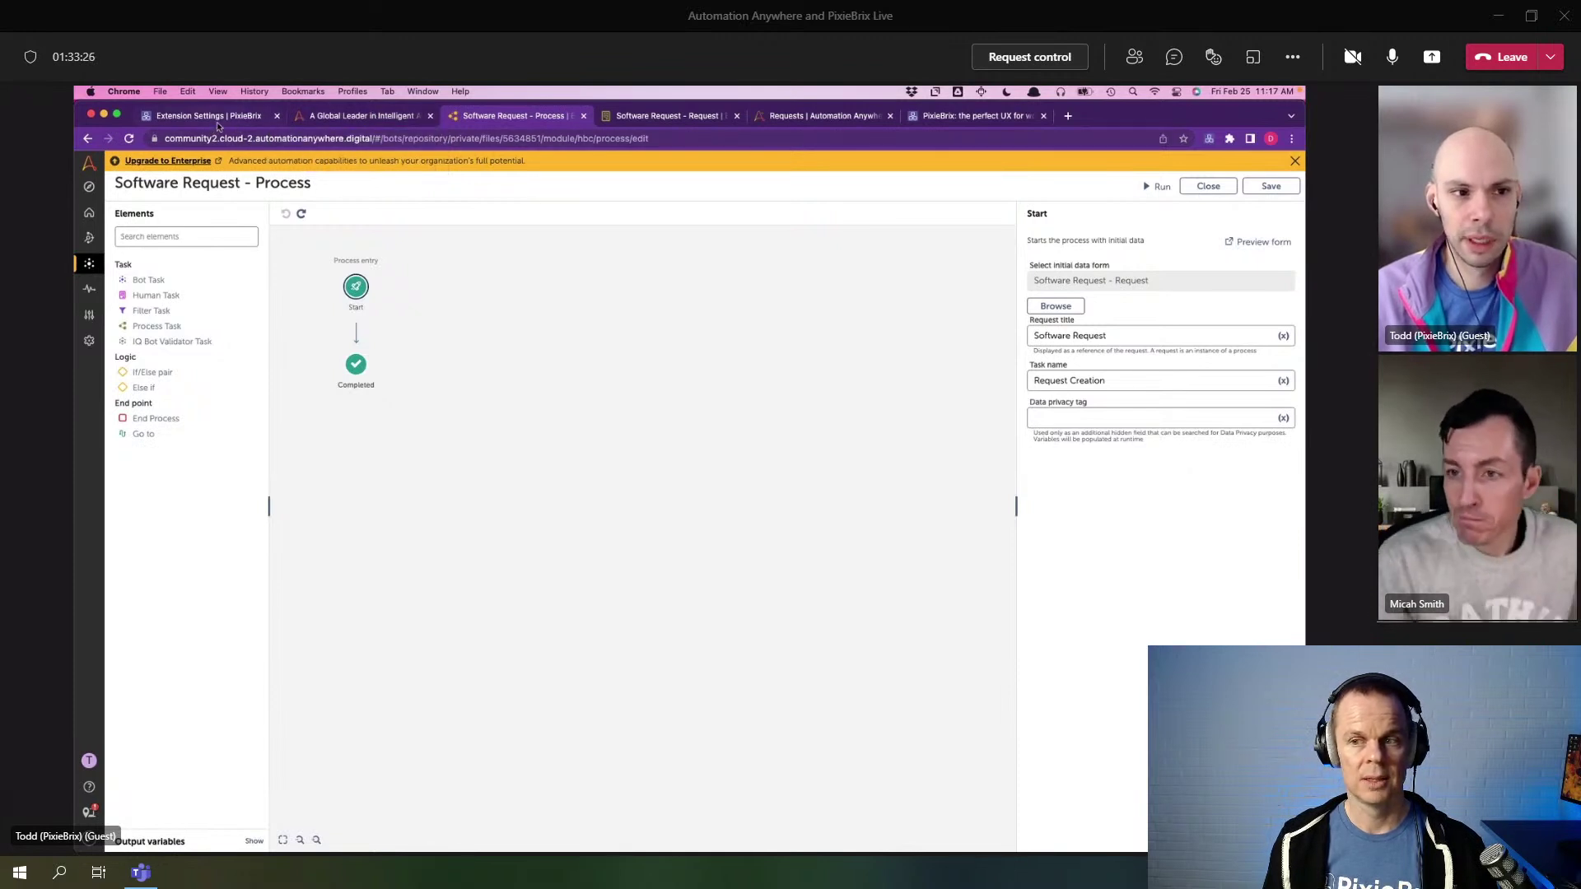
pyautogui.click(370, 116)
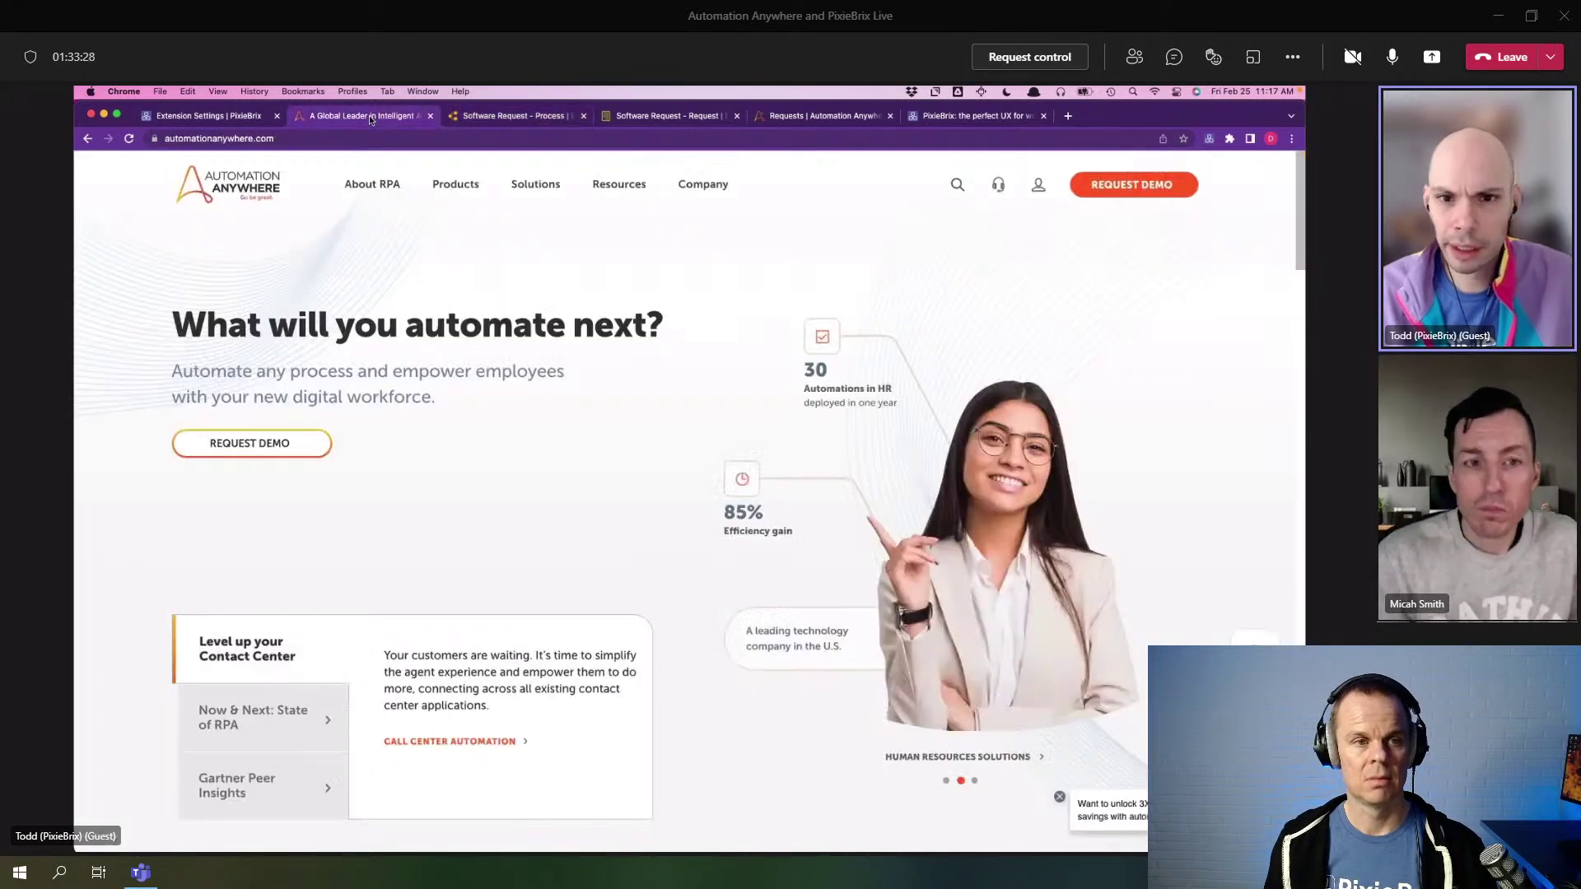
# - Open Request Software in the PixieBrix editor and add a Raise business error step after the Quick Bar trigger
pyautogui.moveTo(372, 185)
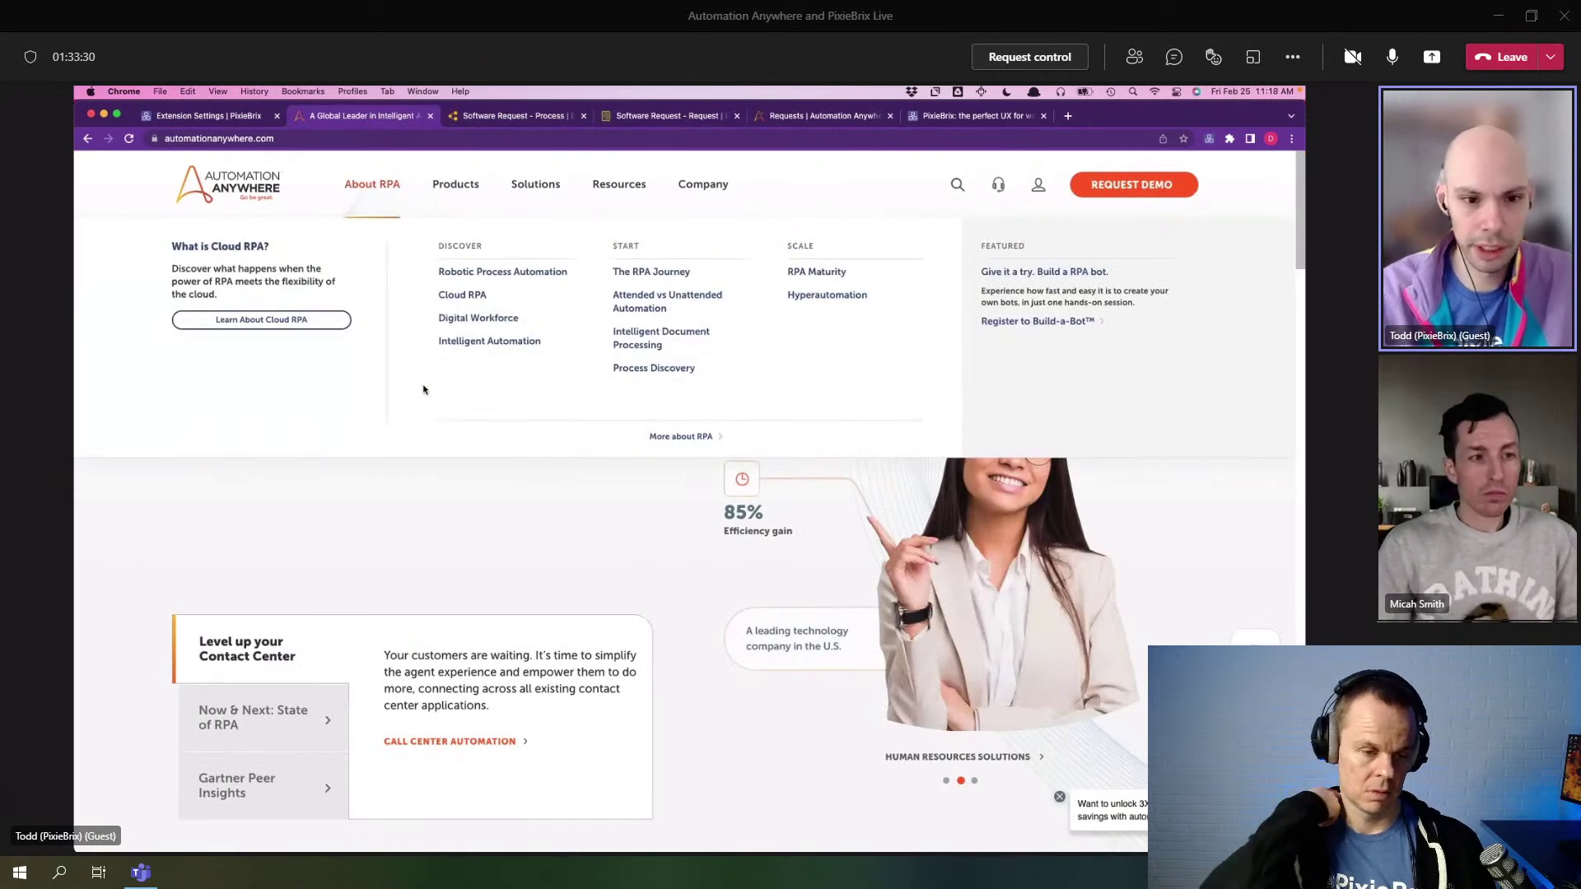
pyautogui.press('super+alt+i')
pyautogui.click(639, 466)
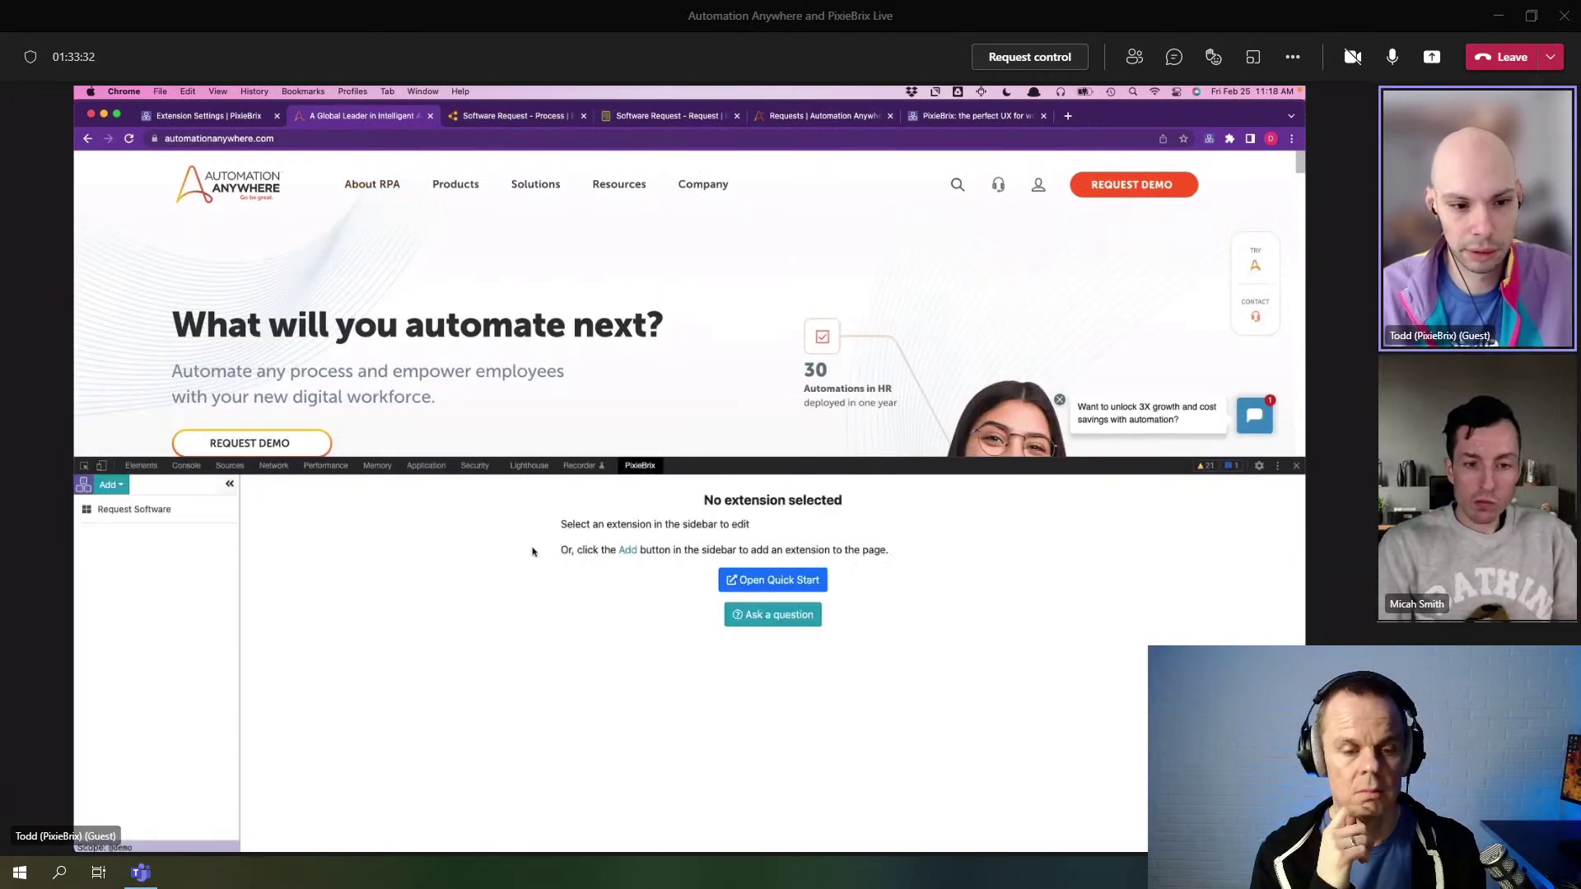
pyautogui.click(148, 525)
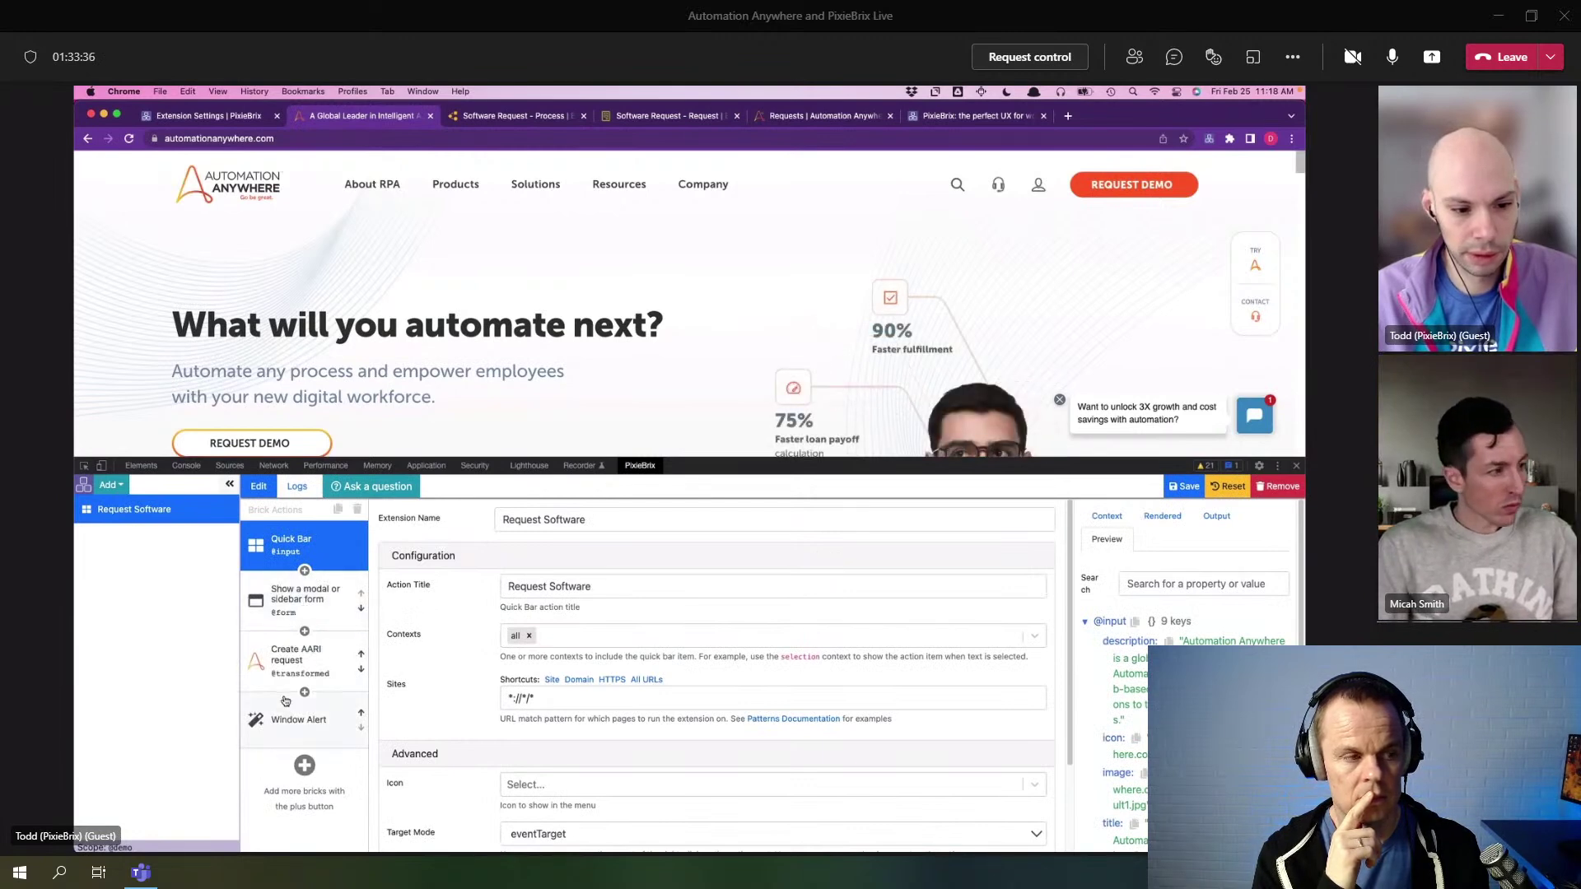
pyautogui.click(304, 631)
pyautogui.click(278, 593)
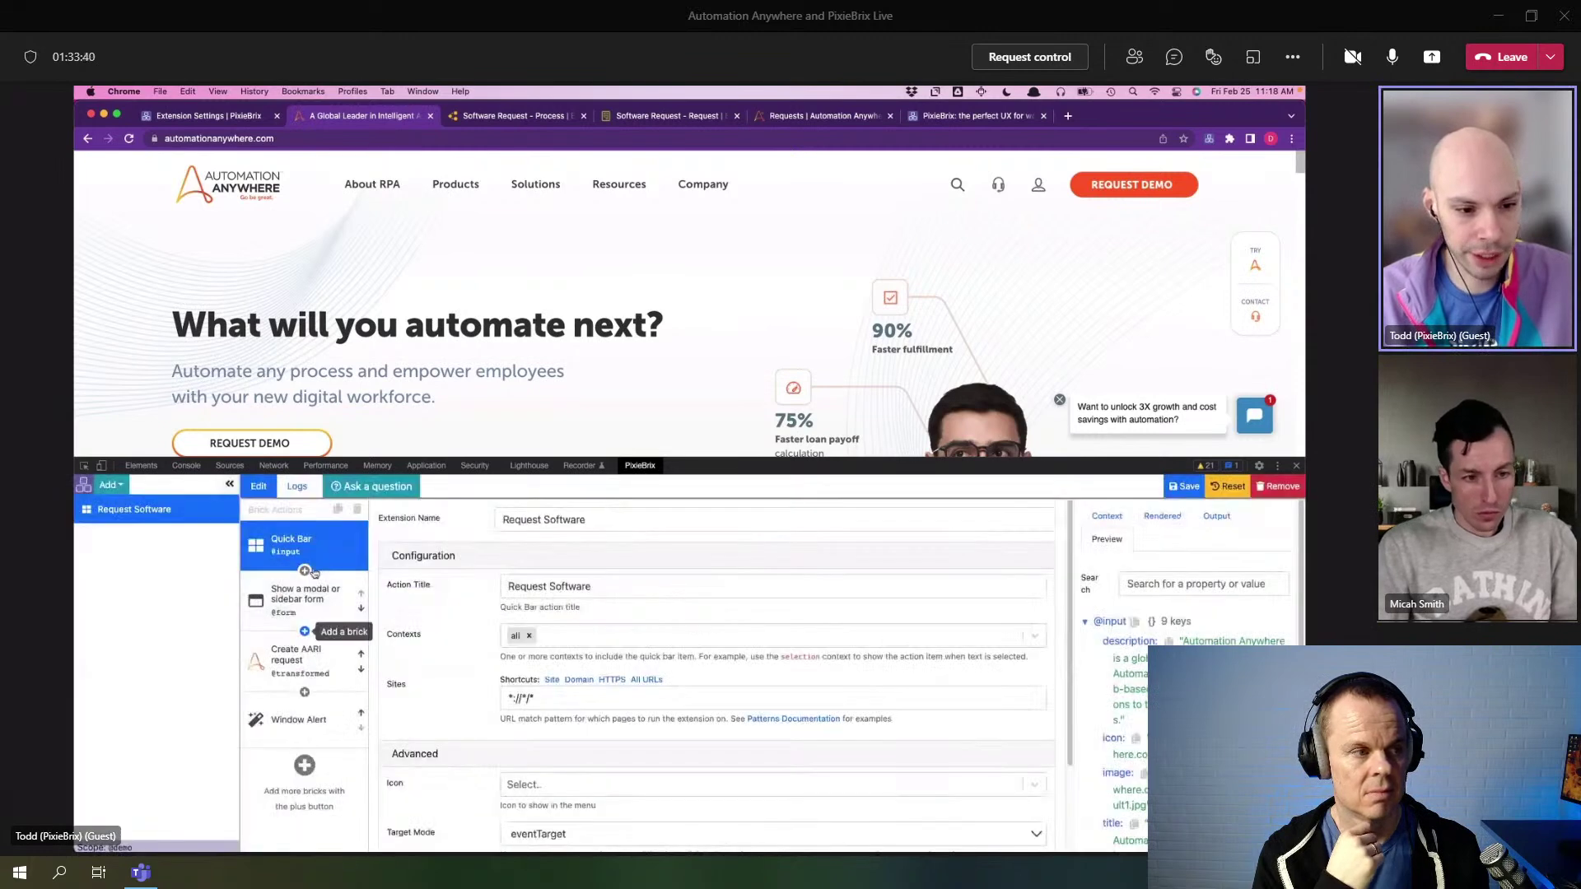
pyautogui.click(306, 629)
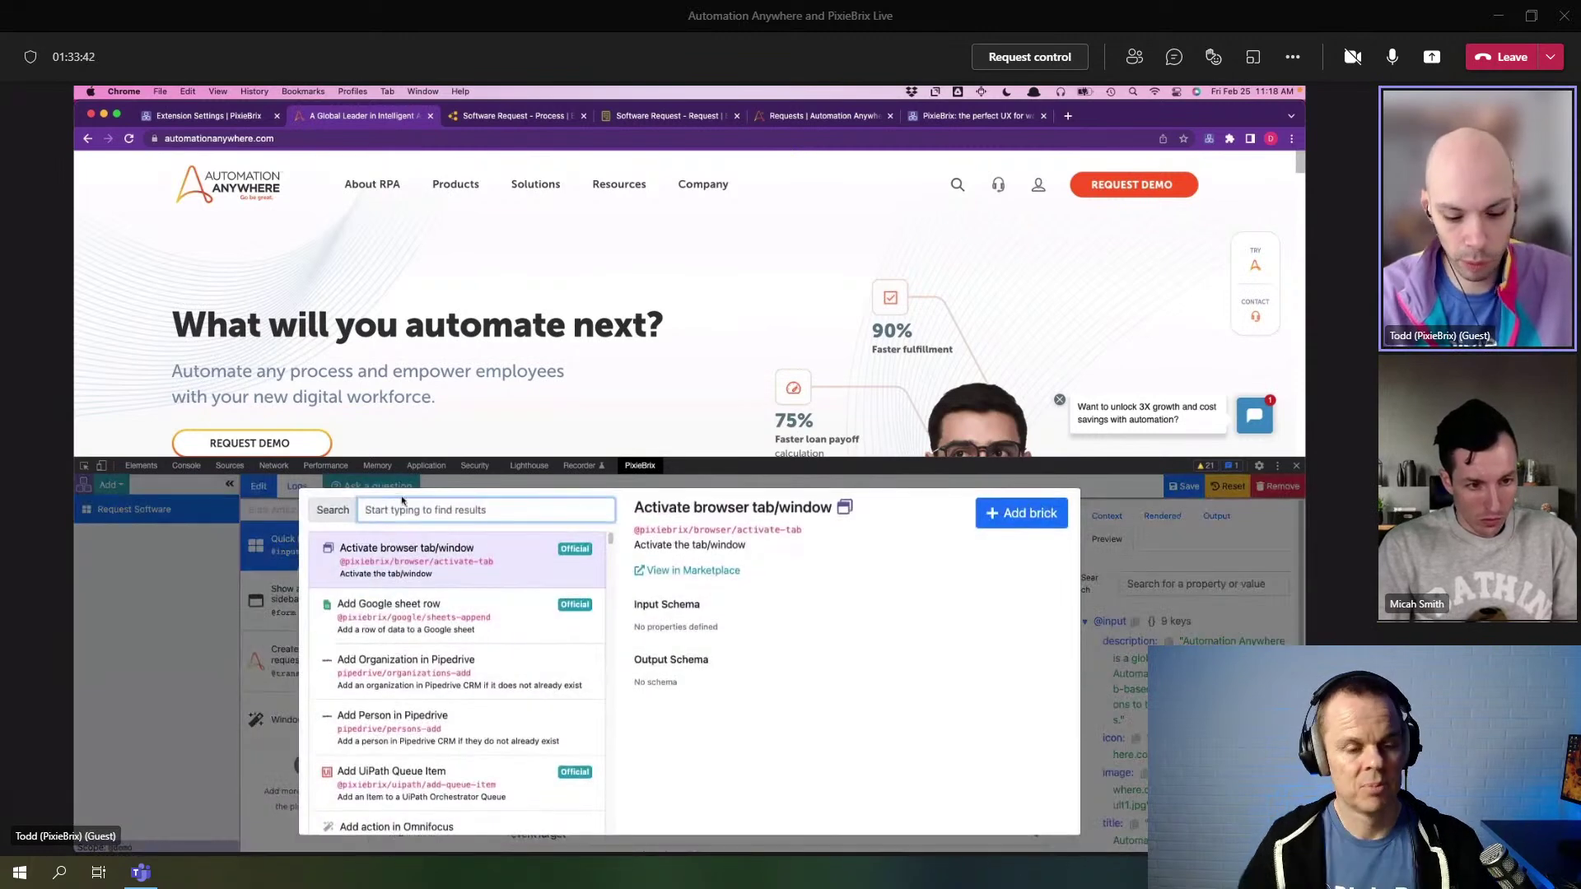
pyautogui.write('busin')
pyautogui.moveTo(489, 562)
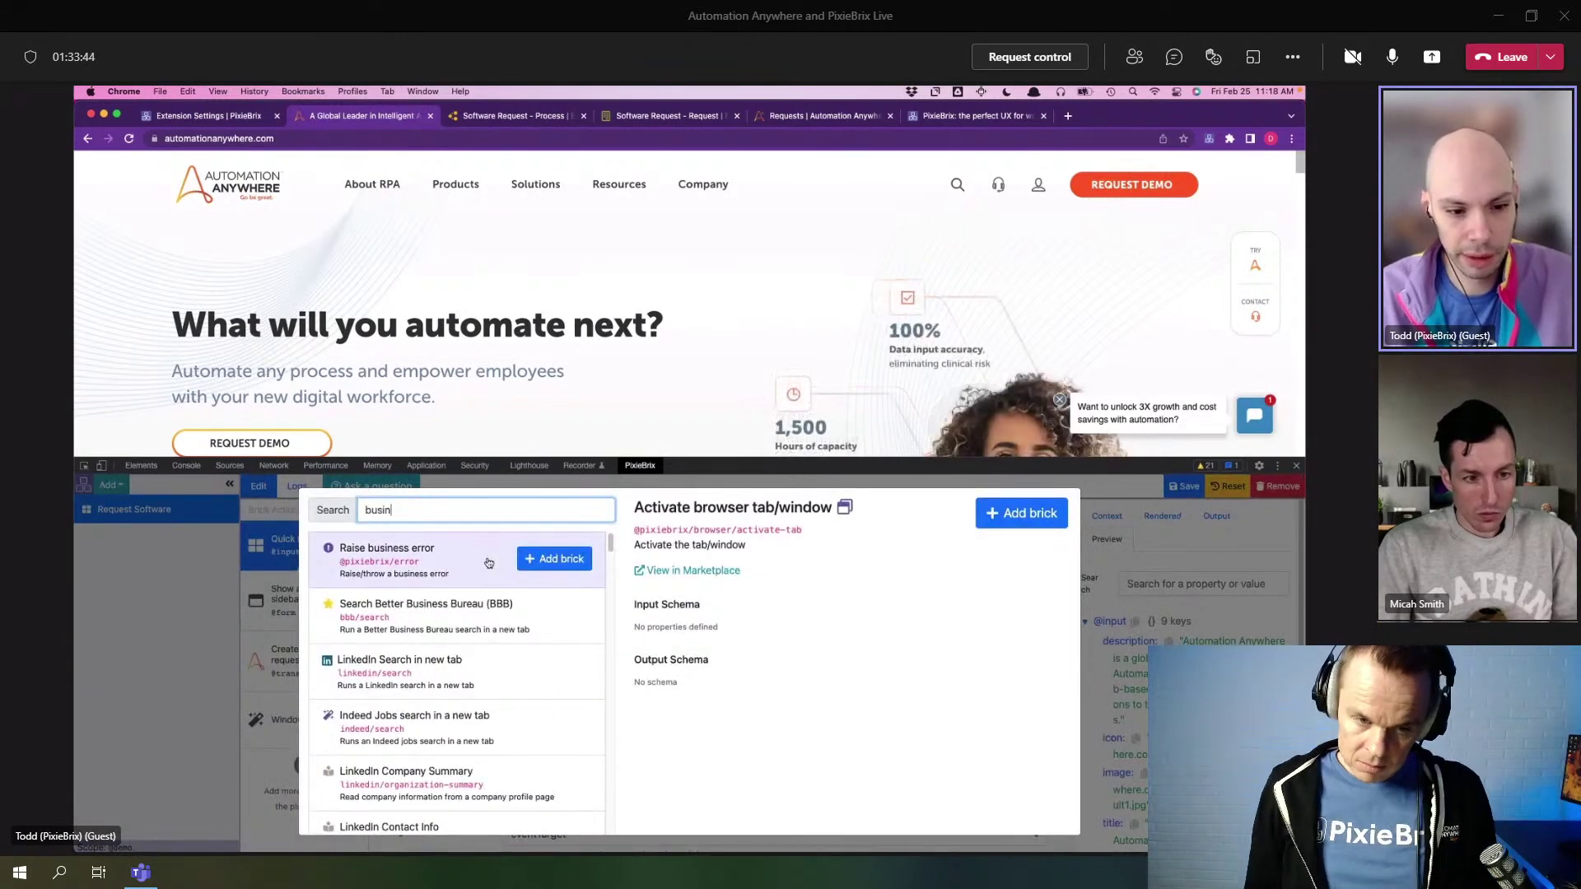
pyautogui.click(532, 559)
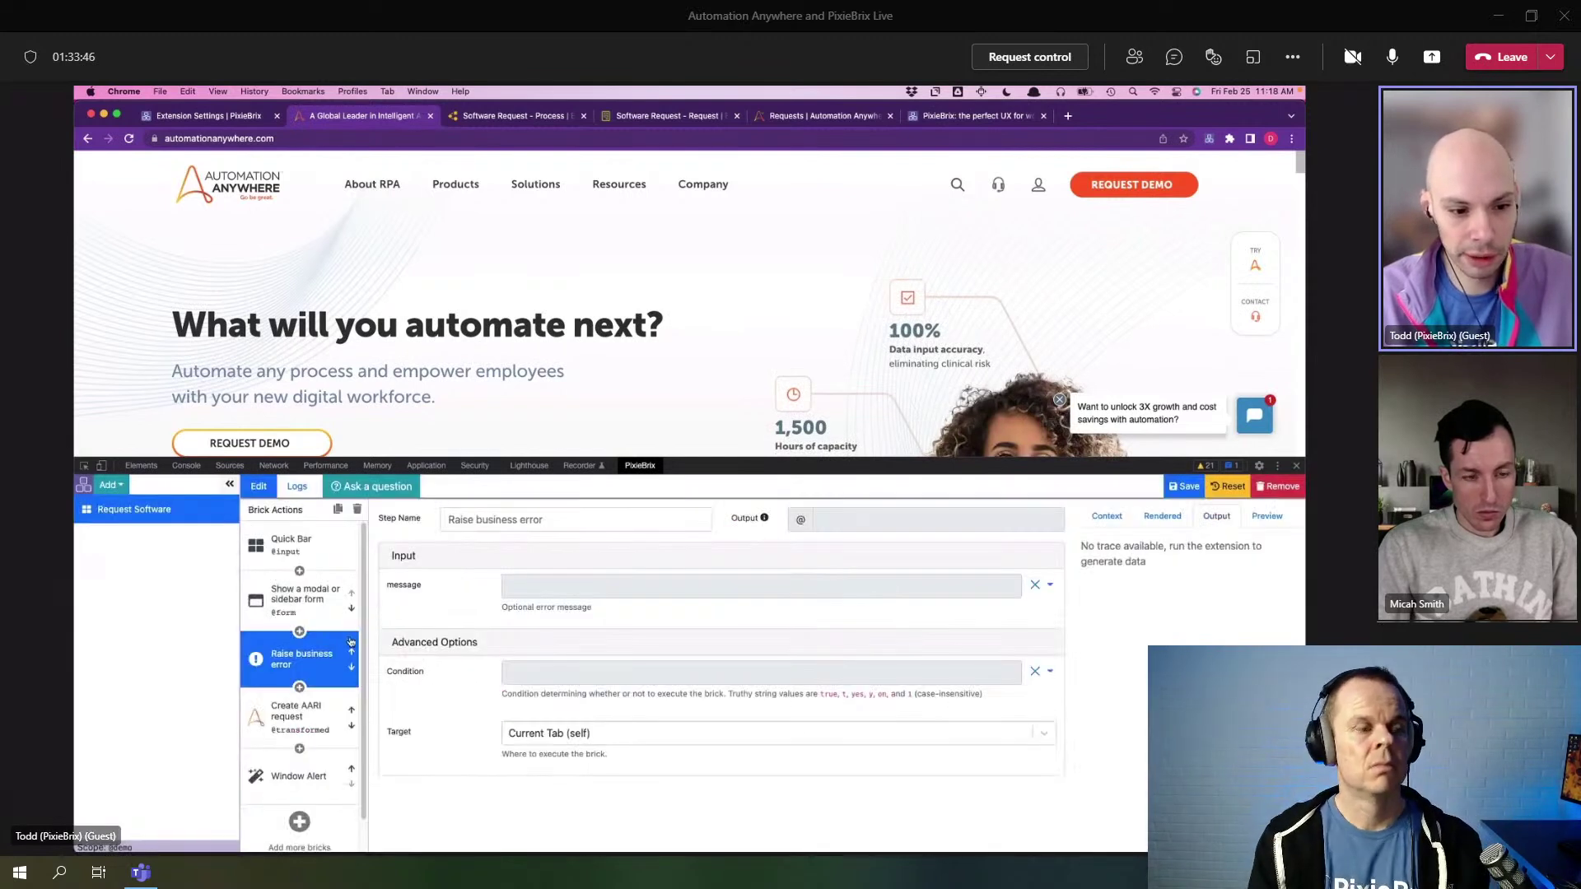
# - Set the error message to 'This is an error!' and run Request Software from the Quick Bar
pyautogui.click(528, 587)
pyautogui.write('T')
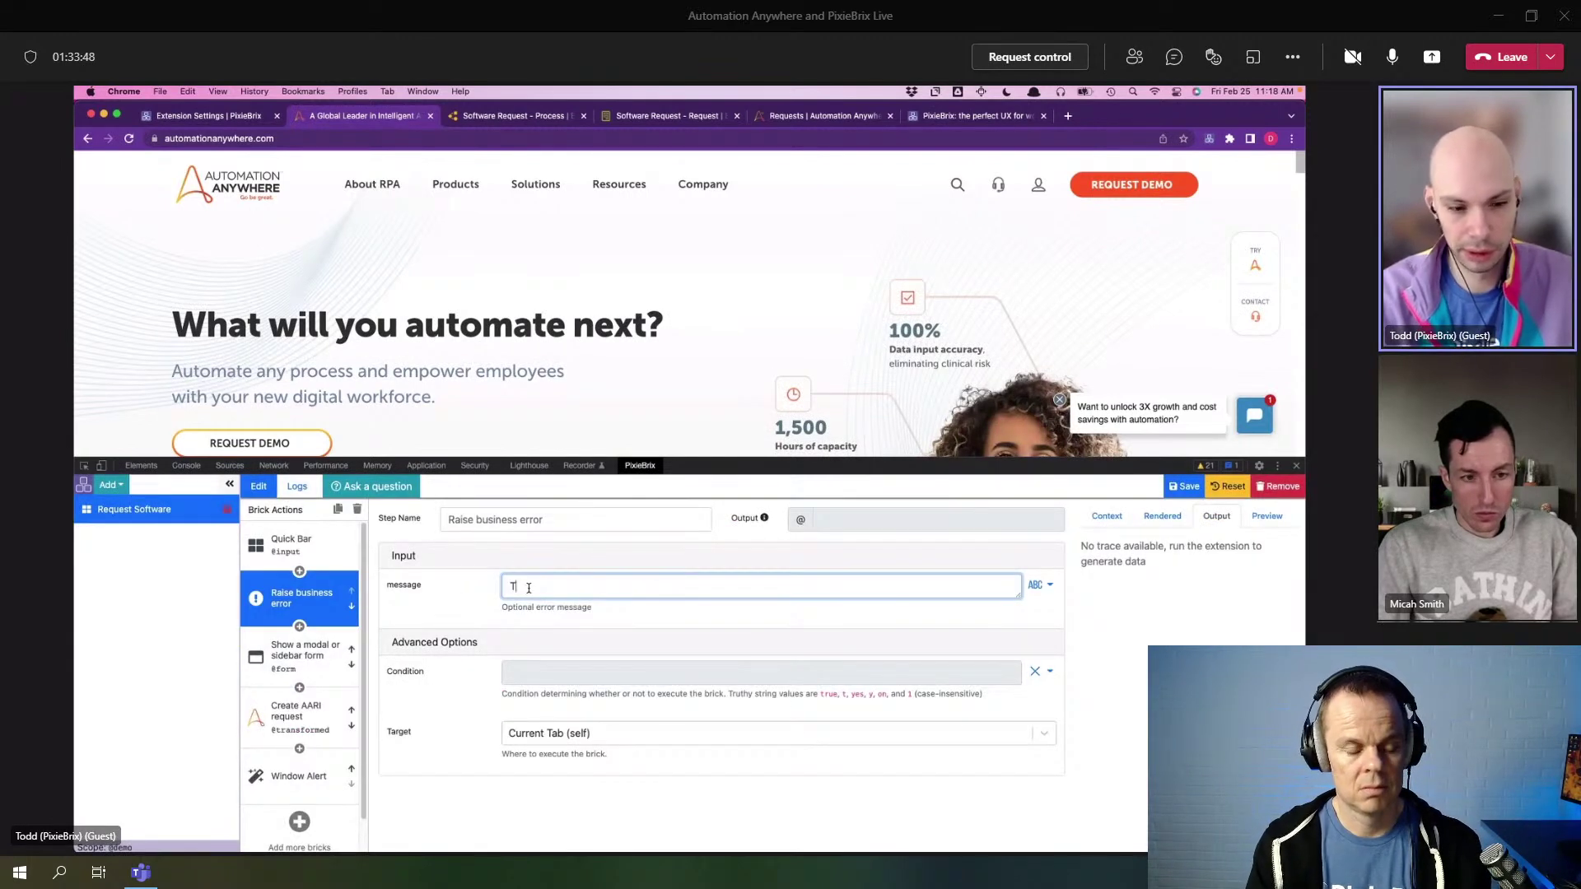
pyautogui.write('his is an error')
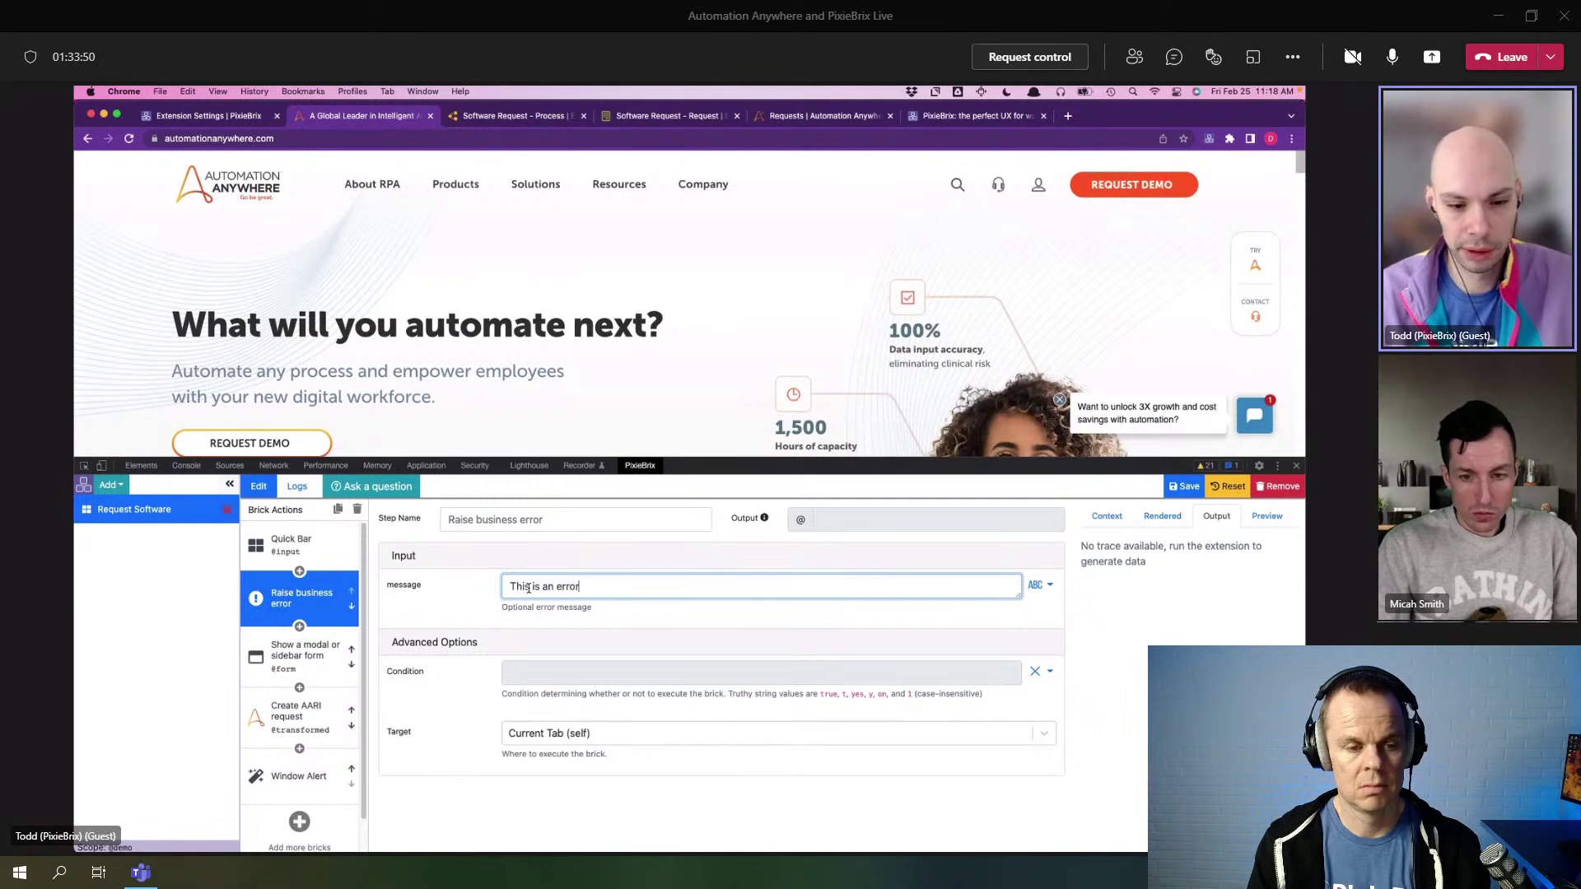
pyautogui.click(581, 427)
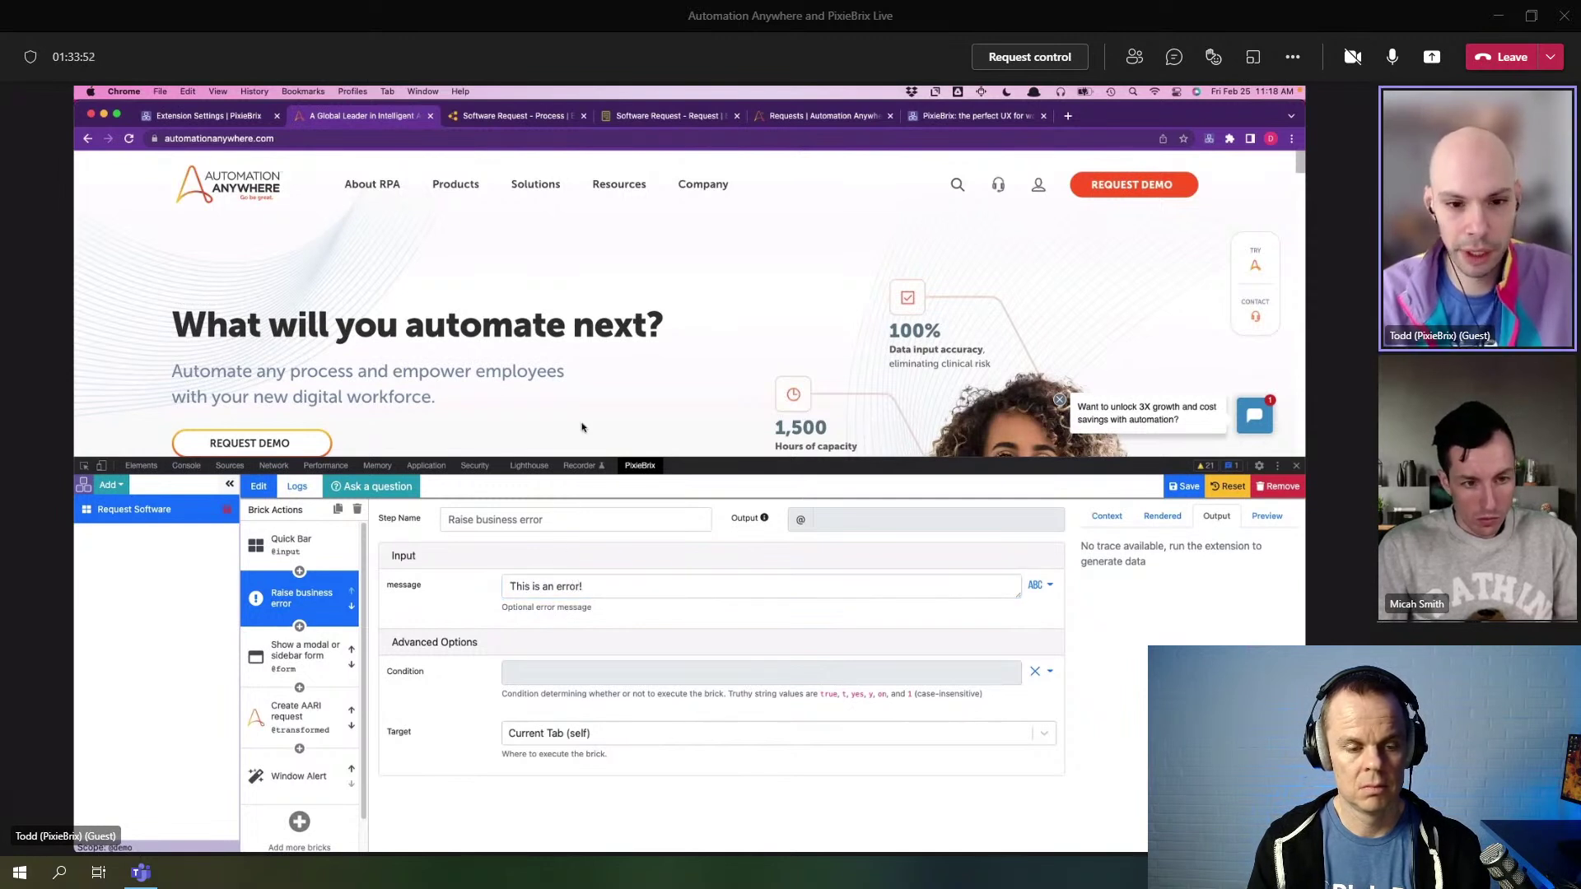
pyautogui.press('super+m')
pyautogui.click(552, 234)
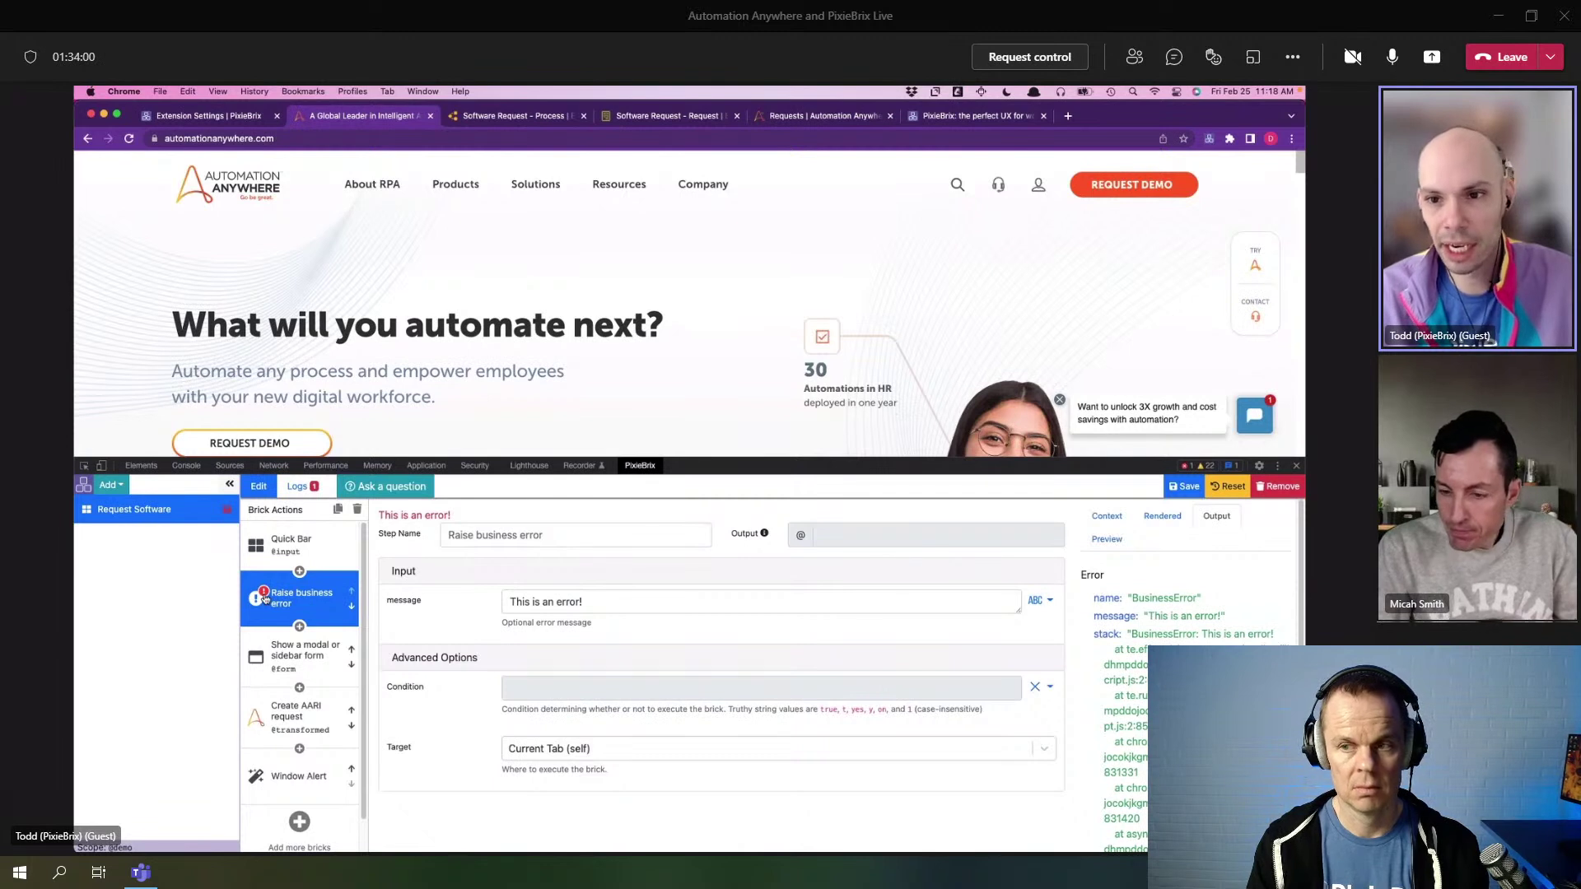
# - Review the extension's logs, filtering to ERROR entries and expanding the error's stack trace
pyautogui.click(307, 489)
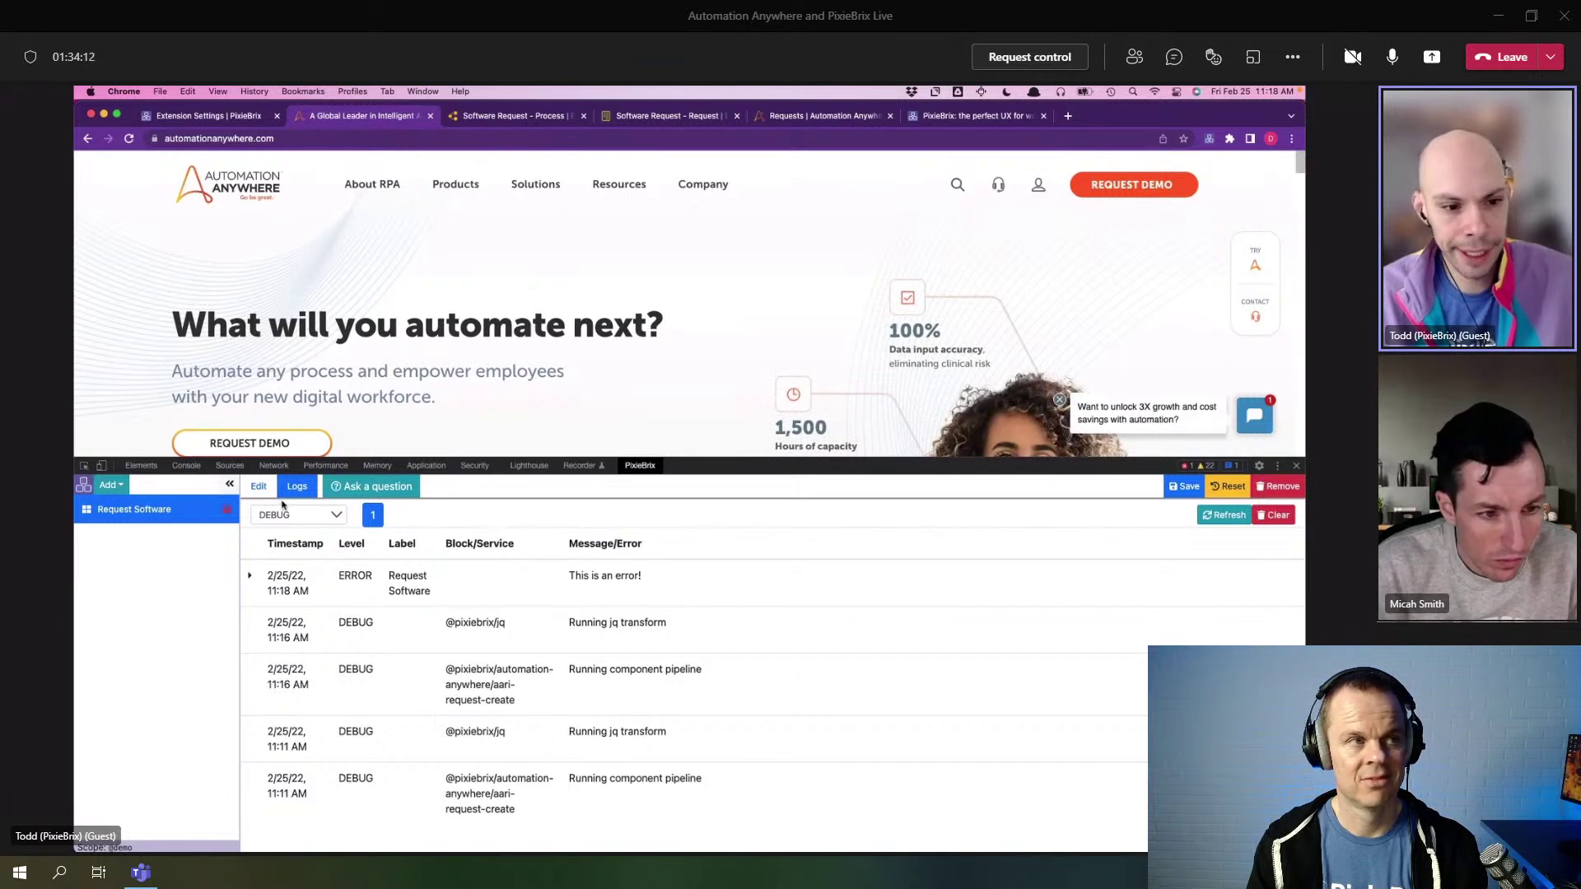
pyautogui.click(328, 516)
pyautogui.click(311, 558)
pyautogui.click(306, 516)
pyautogui.click(297, 469)
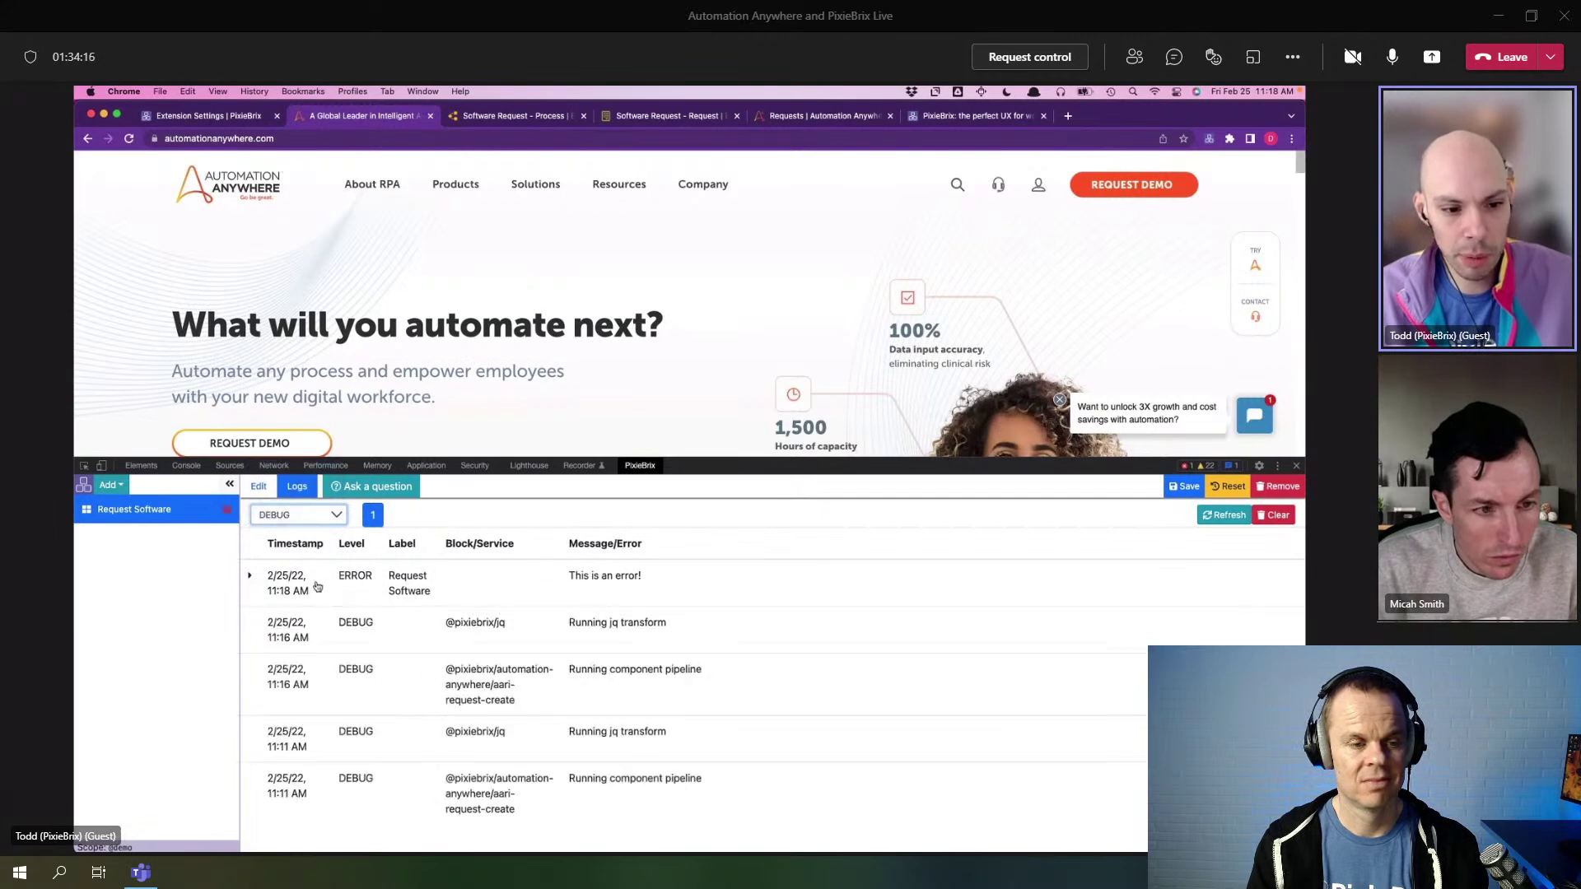
pyautogui.click(313, 587)
pyautogui.click(290, 589)
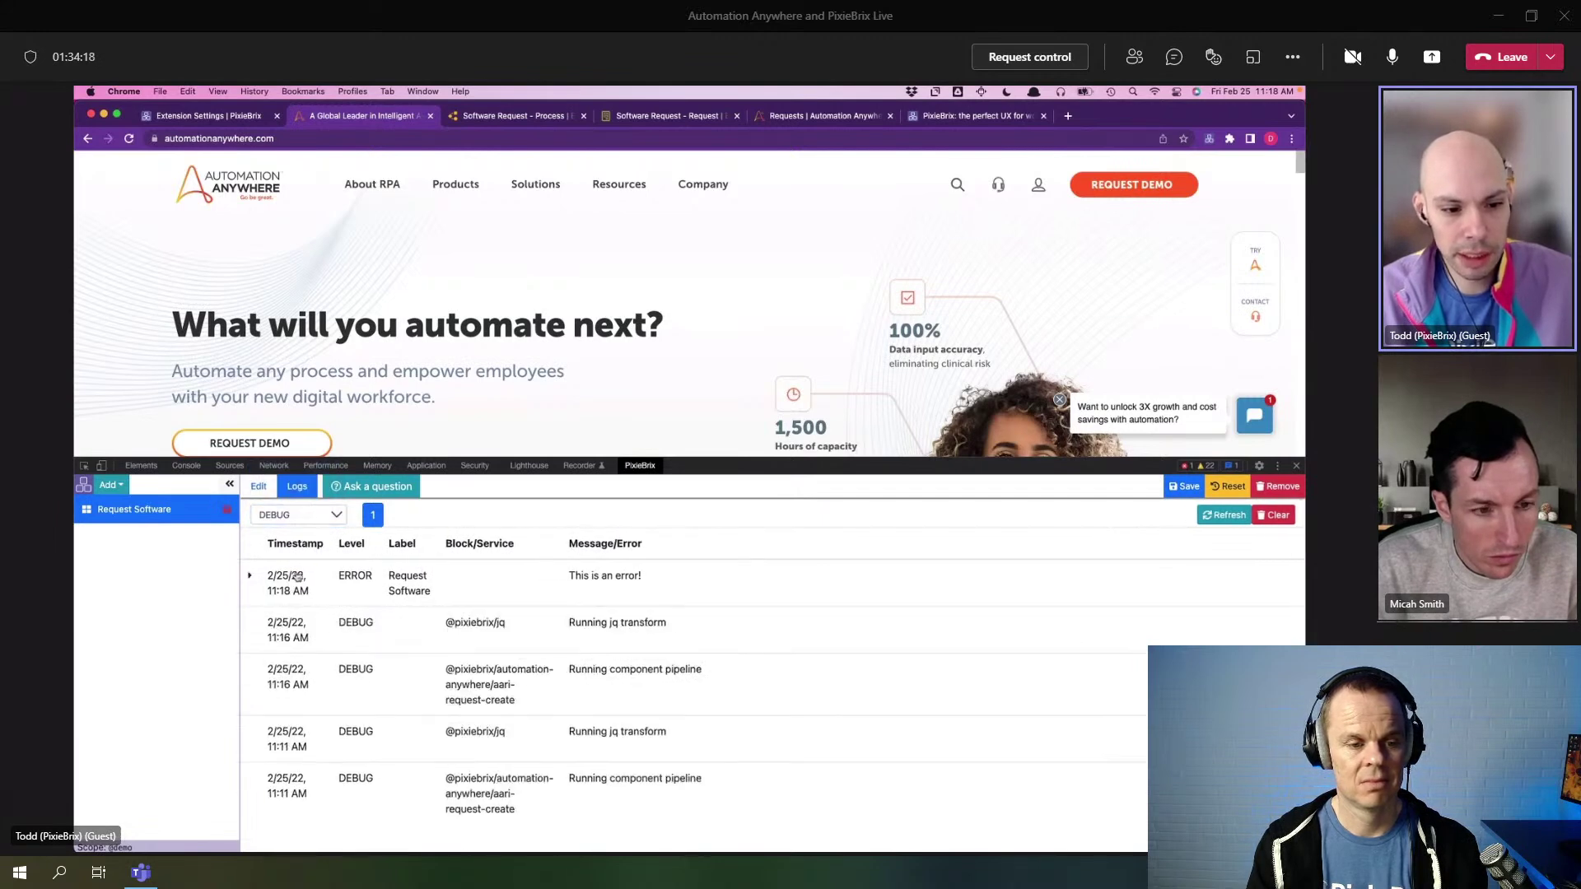
# - View the error step's rendered inputs, then inspect the Quick Bar step's input data and its url property
pyautogui.click(258, 487)
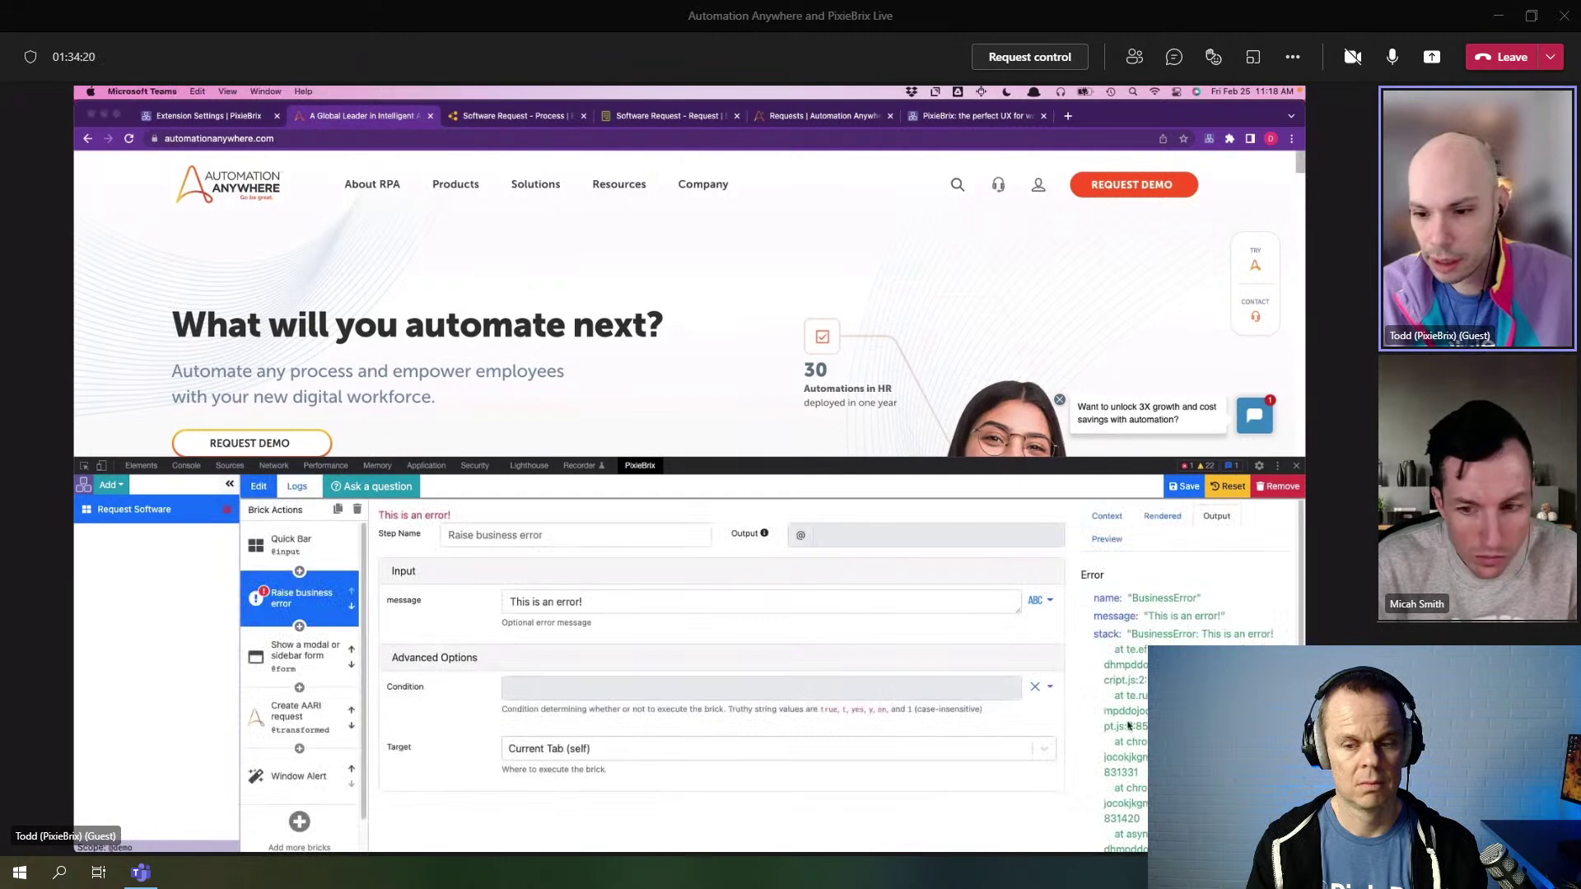
pyautogui.click(1112, 517)
pyautogui.click(1162, 516)
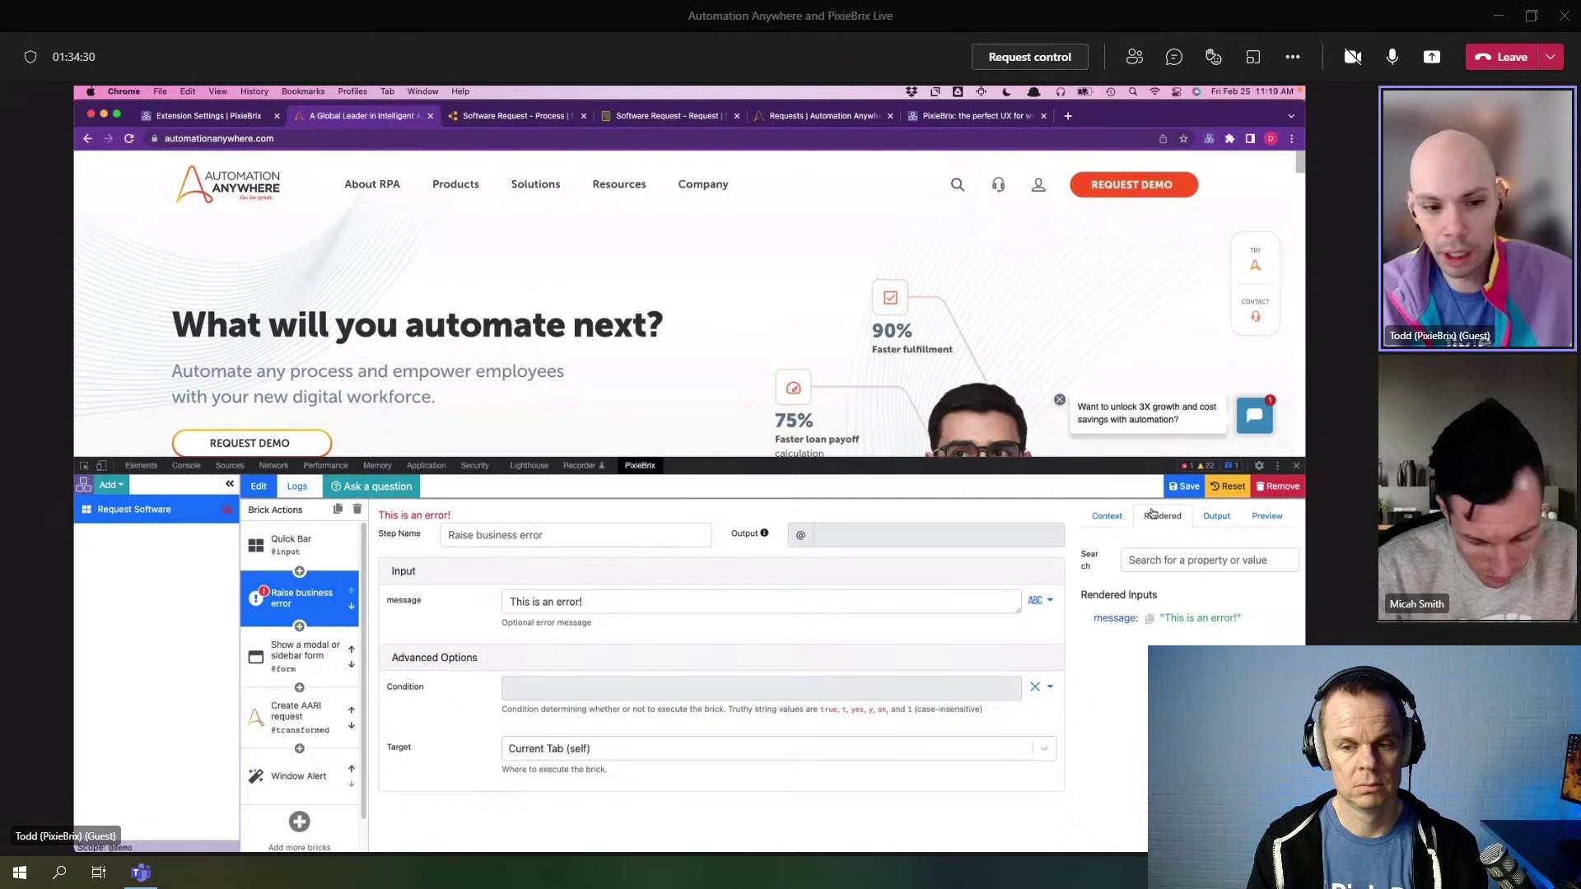
pyautogui.click(589, 609)
pyautogui.click(289, 544)
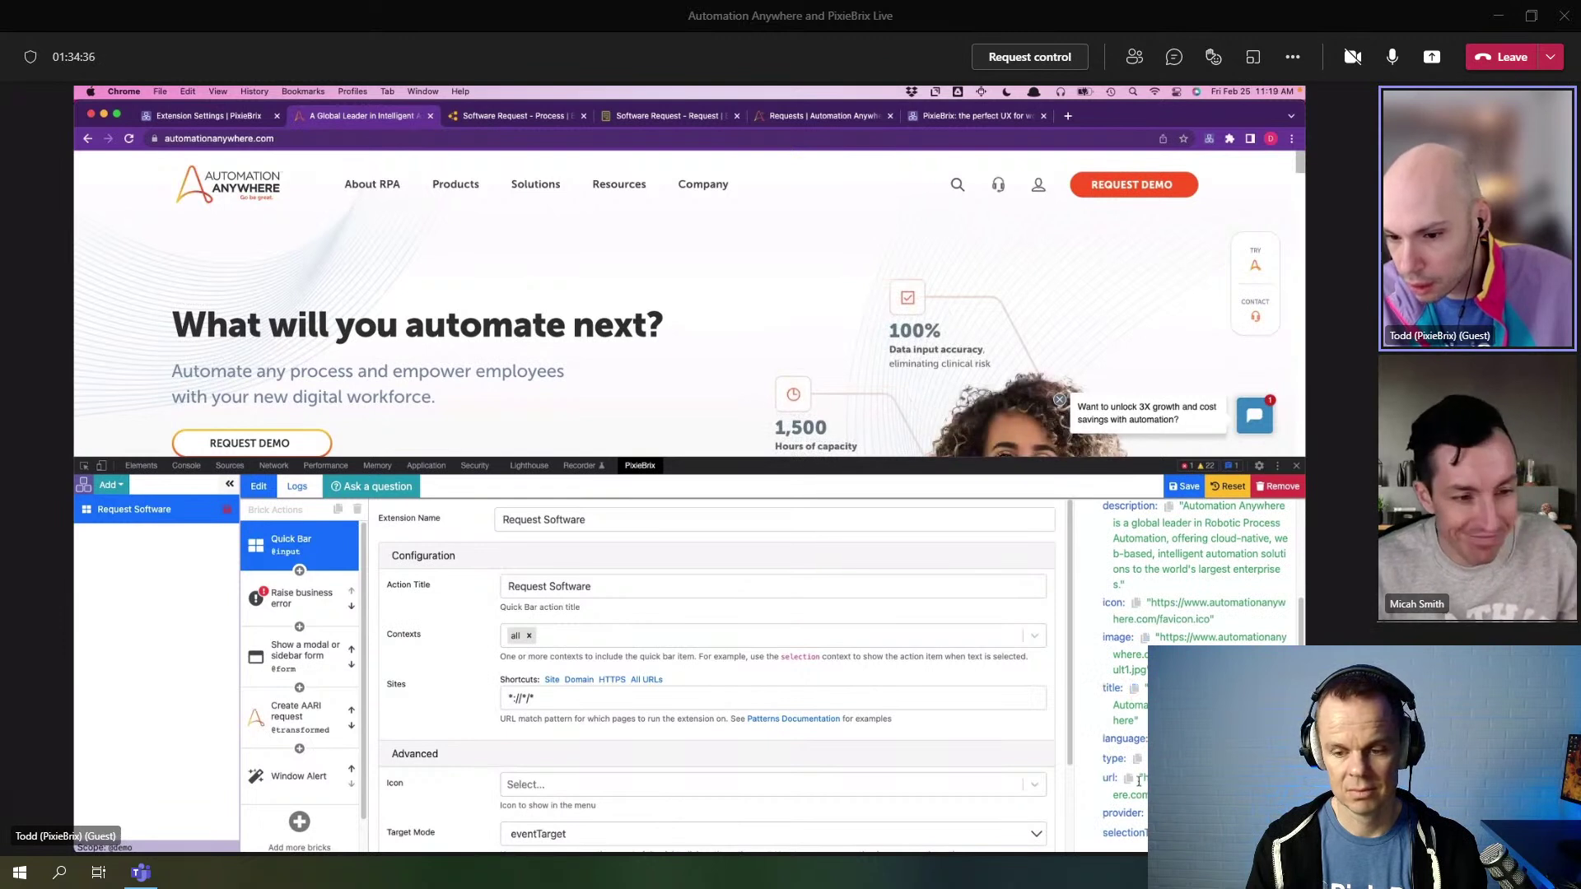
pyautogui.click(1128, 778)
pyautogui.click(298, 597)
pyautogui.click(598, 602)
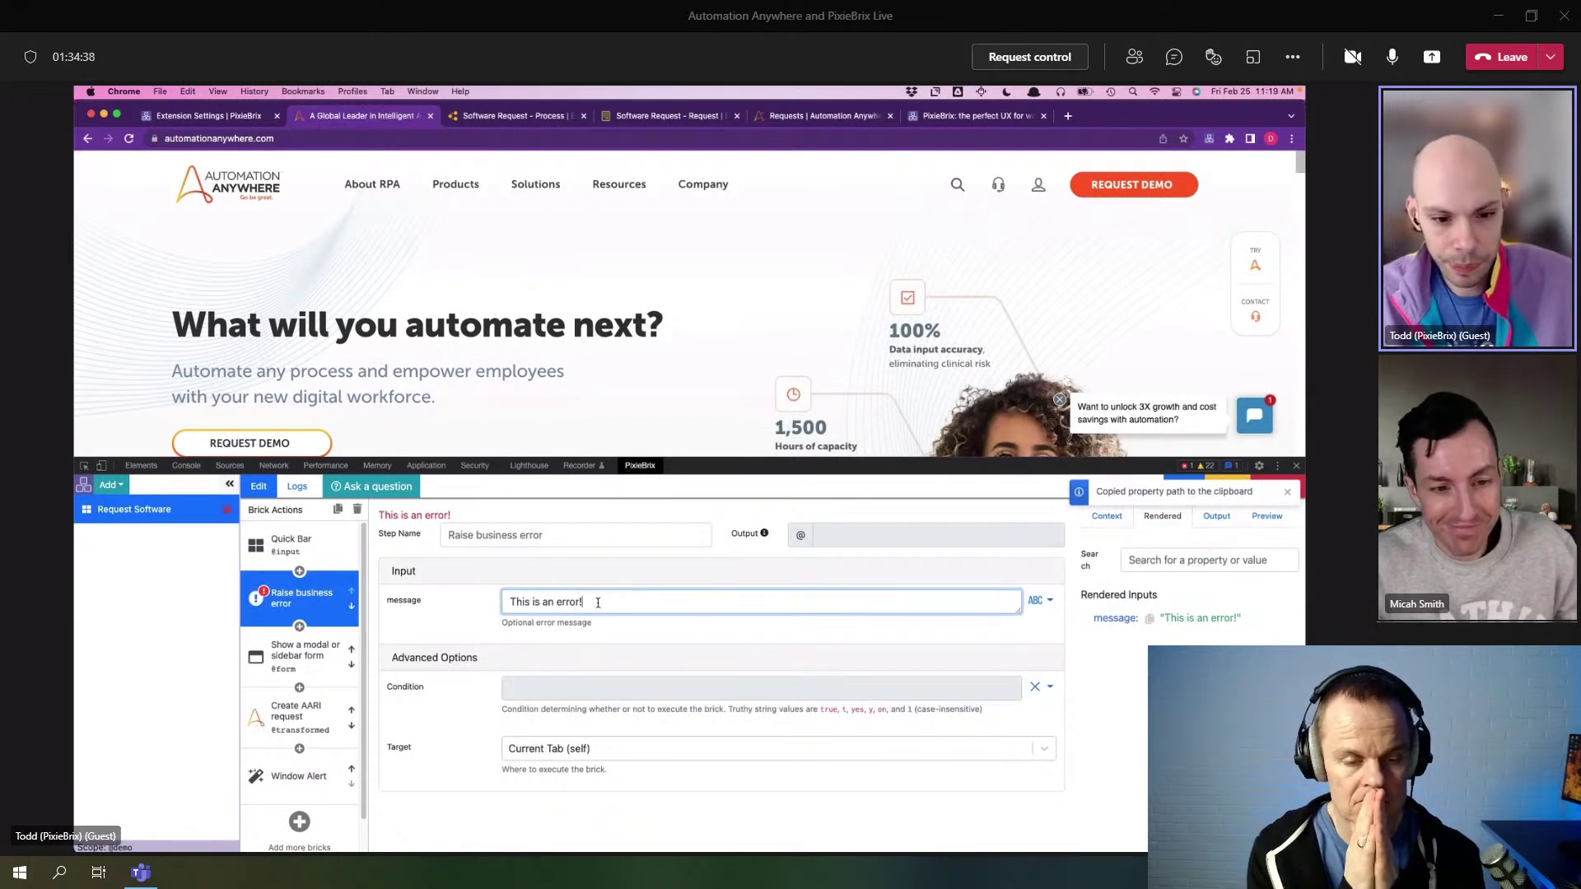
pyautogui.write('{{')
pyautogui.hotkey('ctrl', 'v')
pyautogui.write('}}')
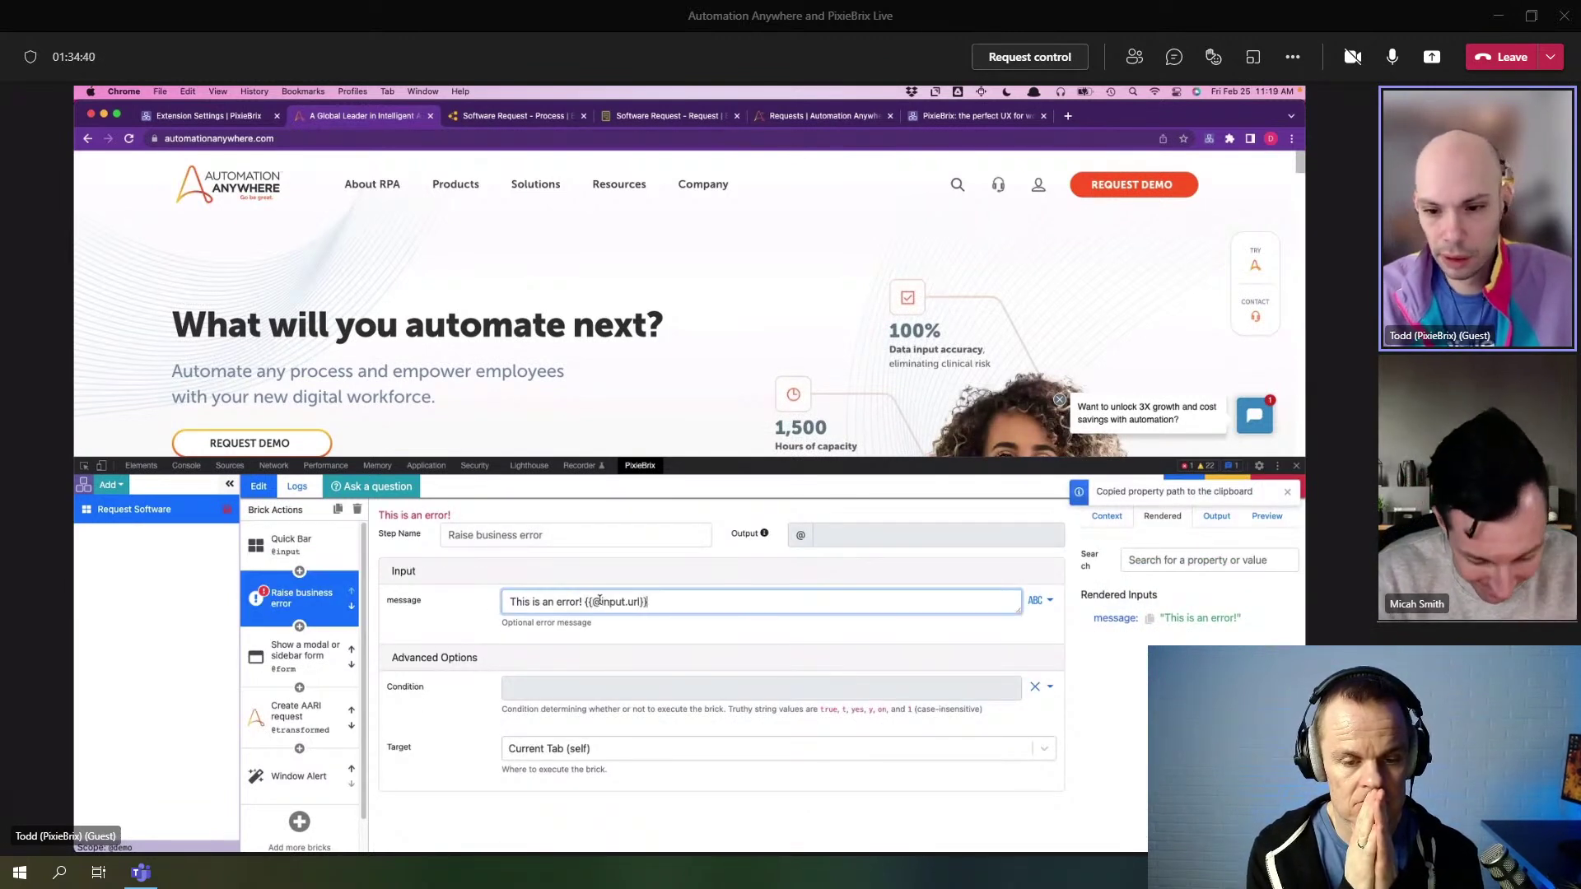
# - Rerun Request Software from the Quick Bar to see the error with the page URL
pyautogui.click(606, 431)
pyautogui.press('super+m')
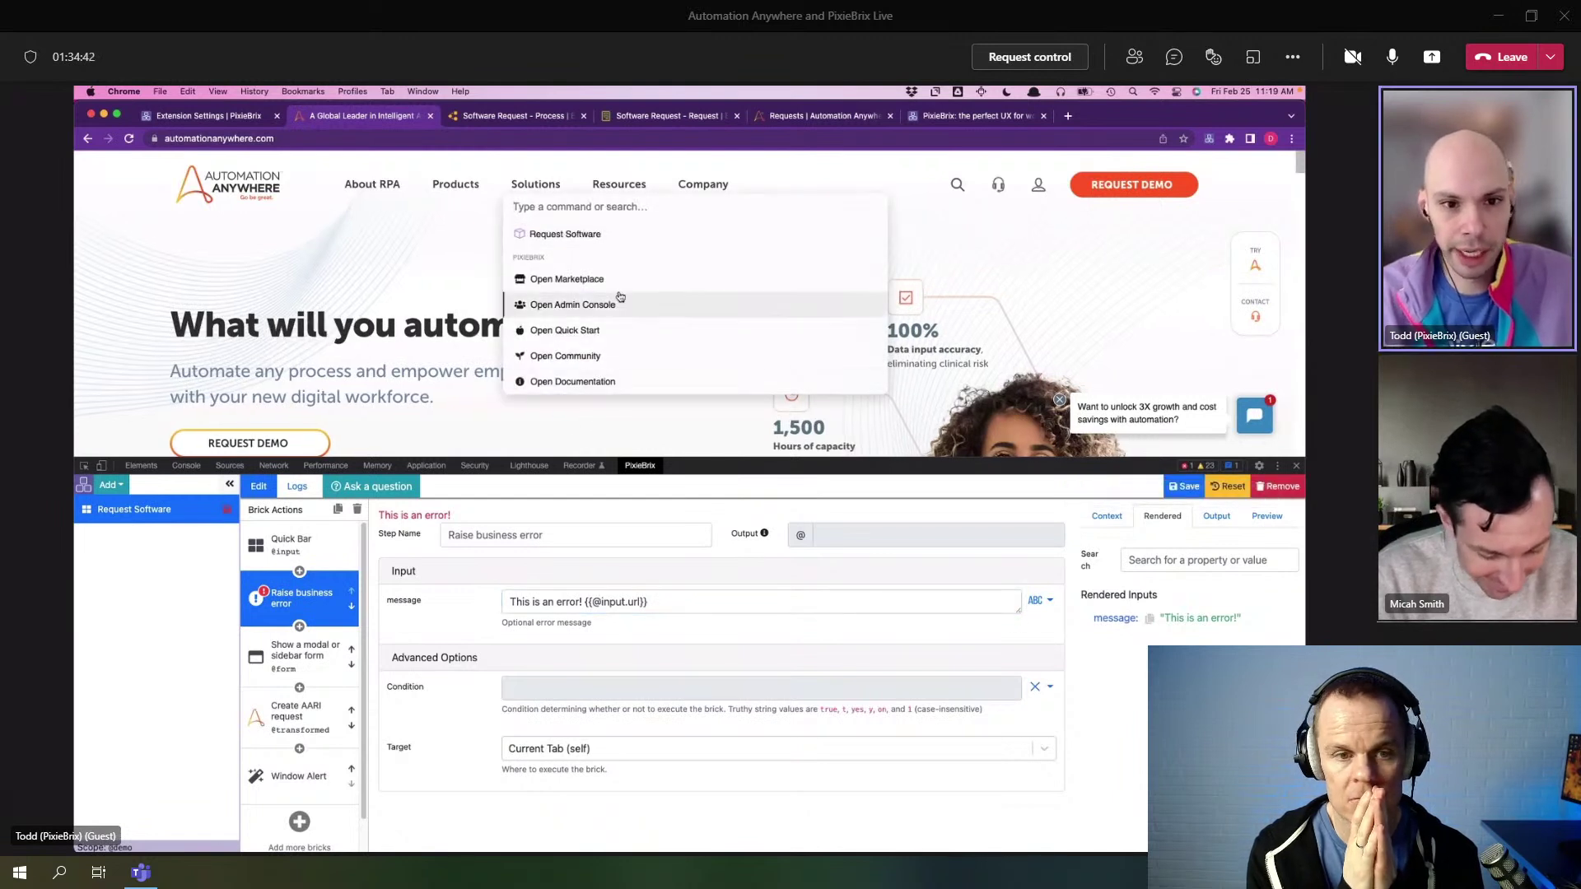
pyautogui.click(565, 233)
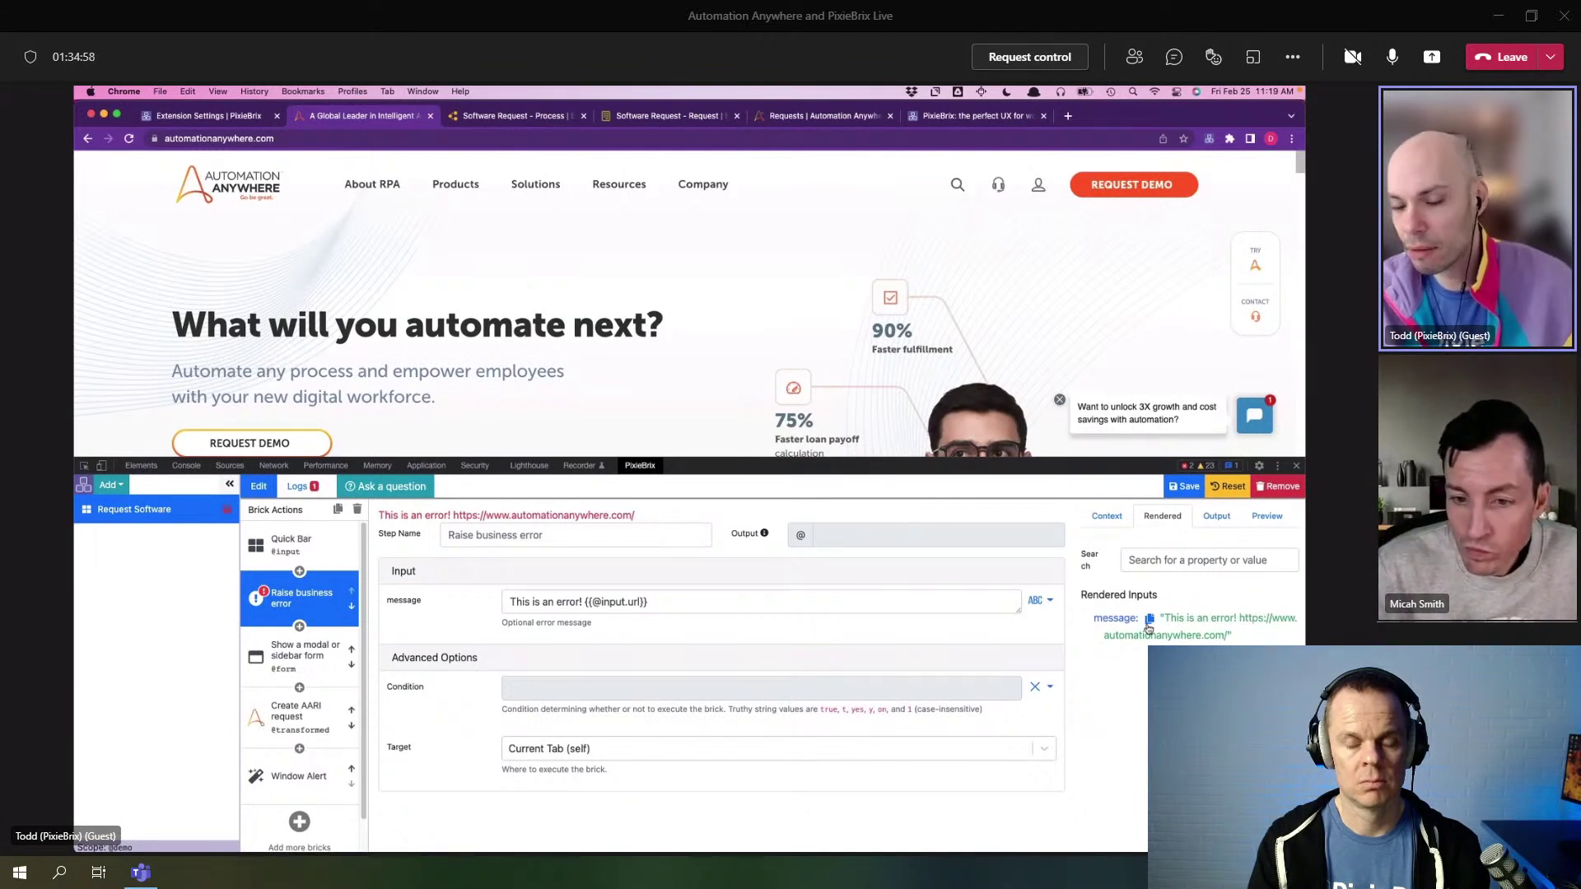
pyautogui.click(1100, 519)
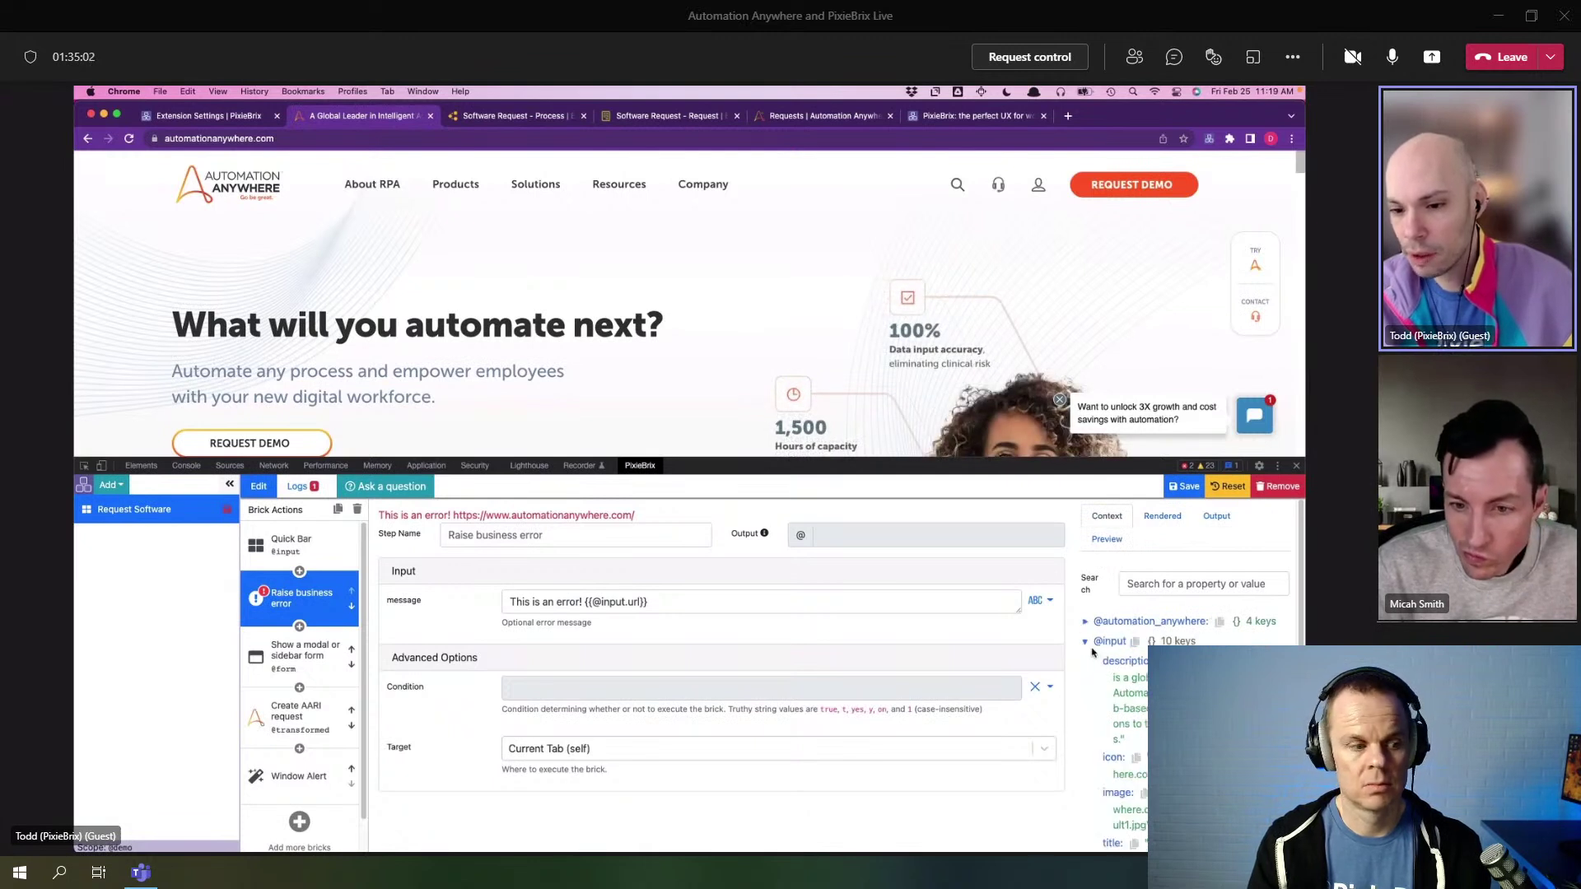
pyautogui.click(1085, 622)
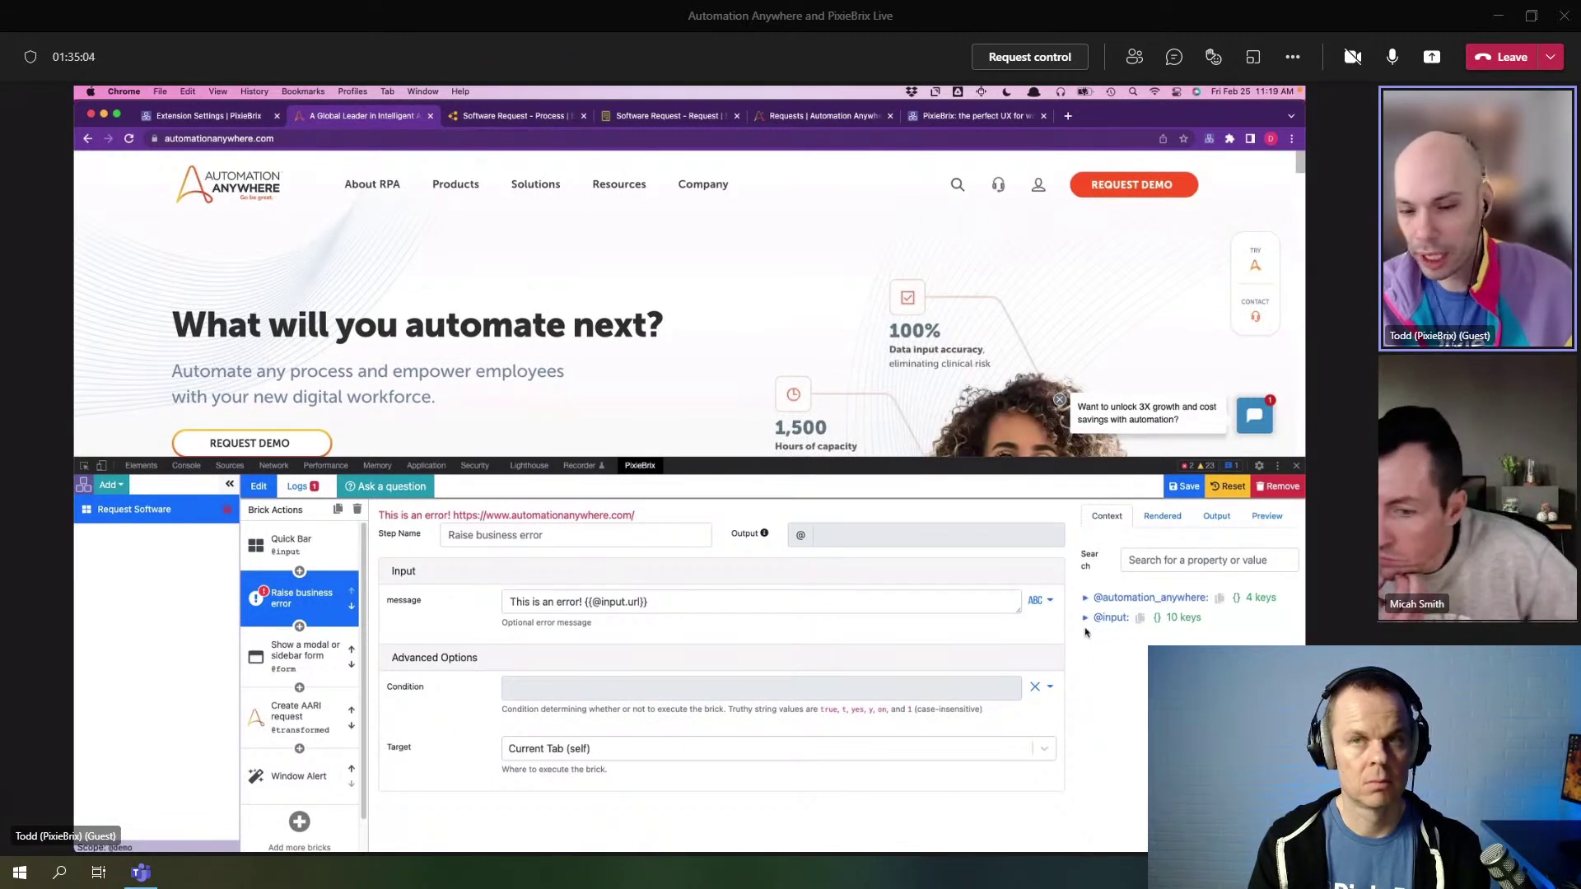
pyautogui.click(1095, 601)
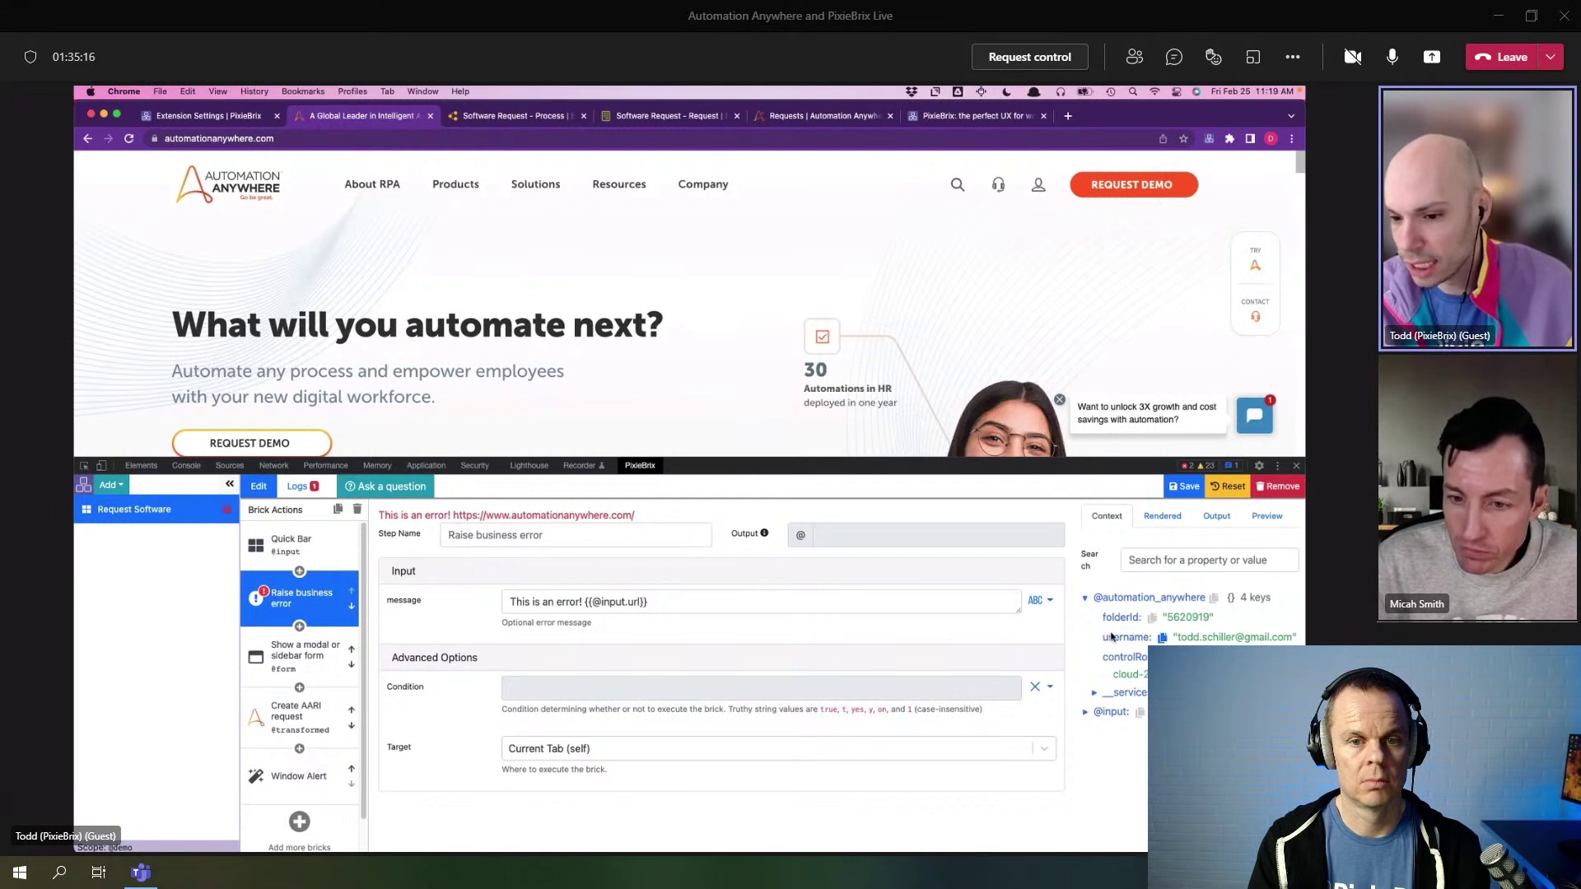
pyautogui.click(1107, 597)
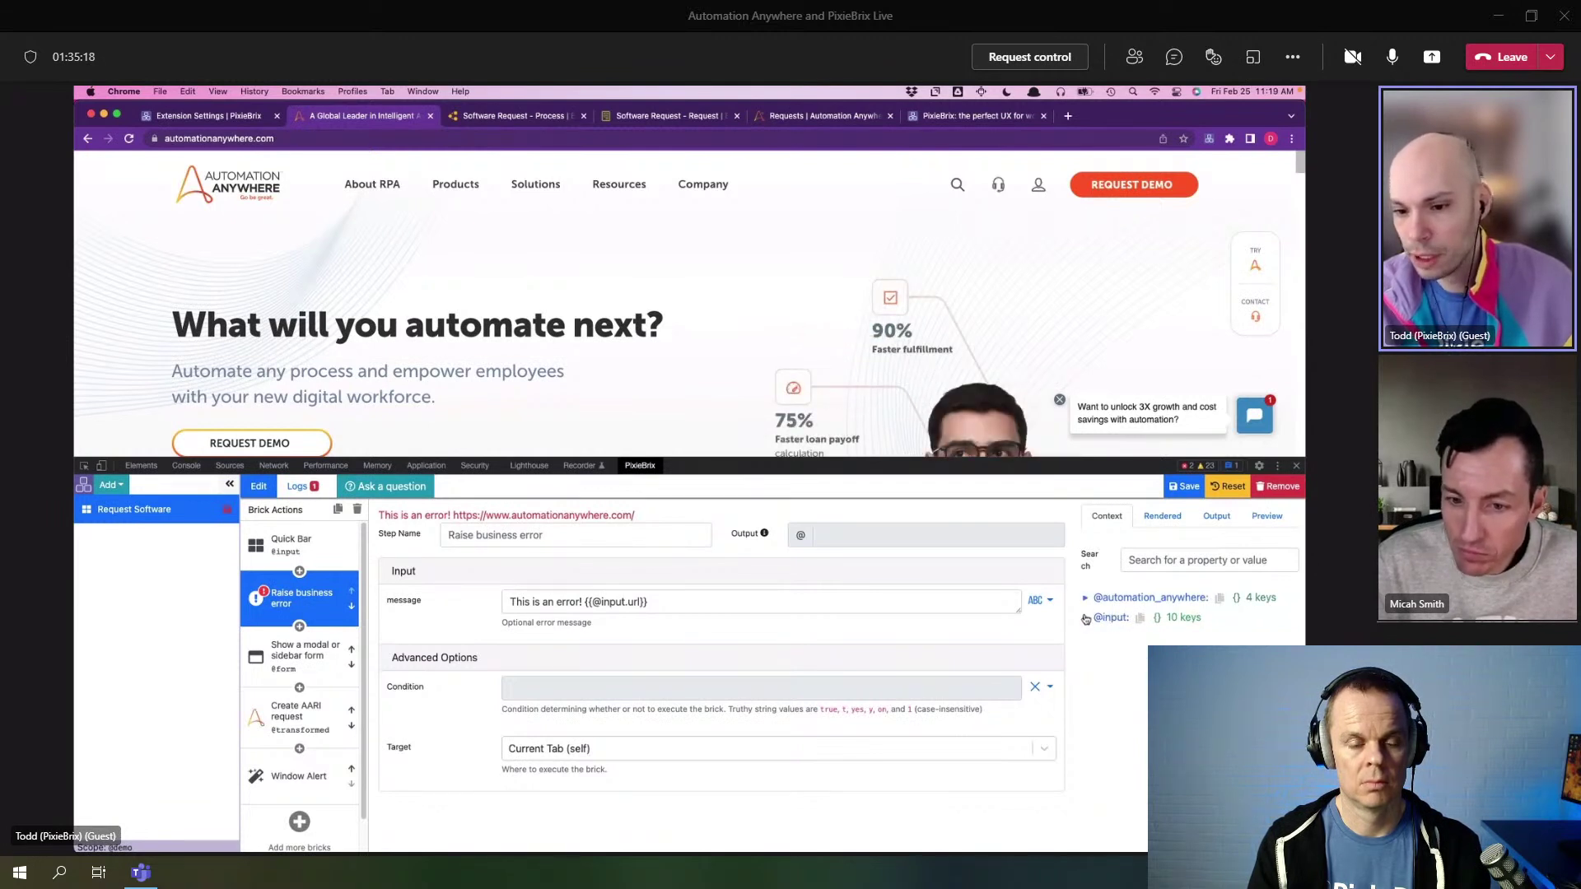
pyautogui.click(1107, 617)
pyautogui.scroll(-3, 1094, 634)
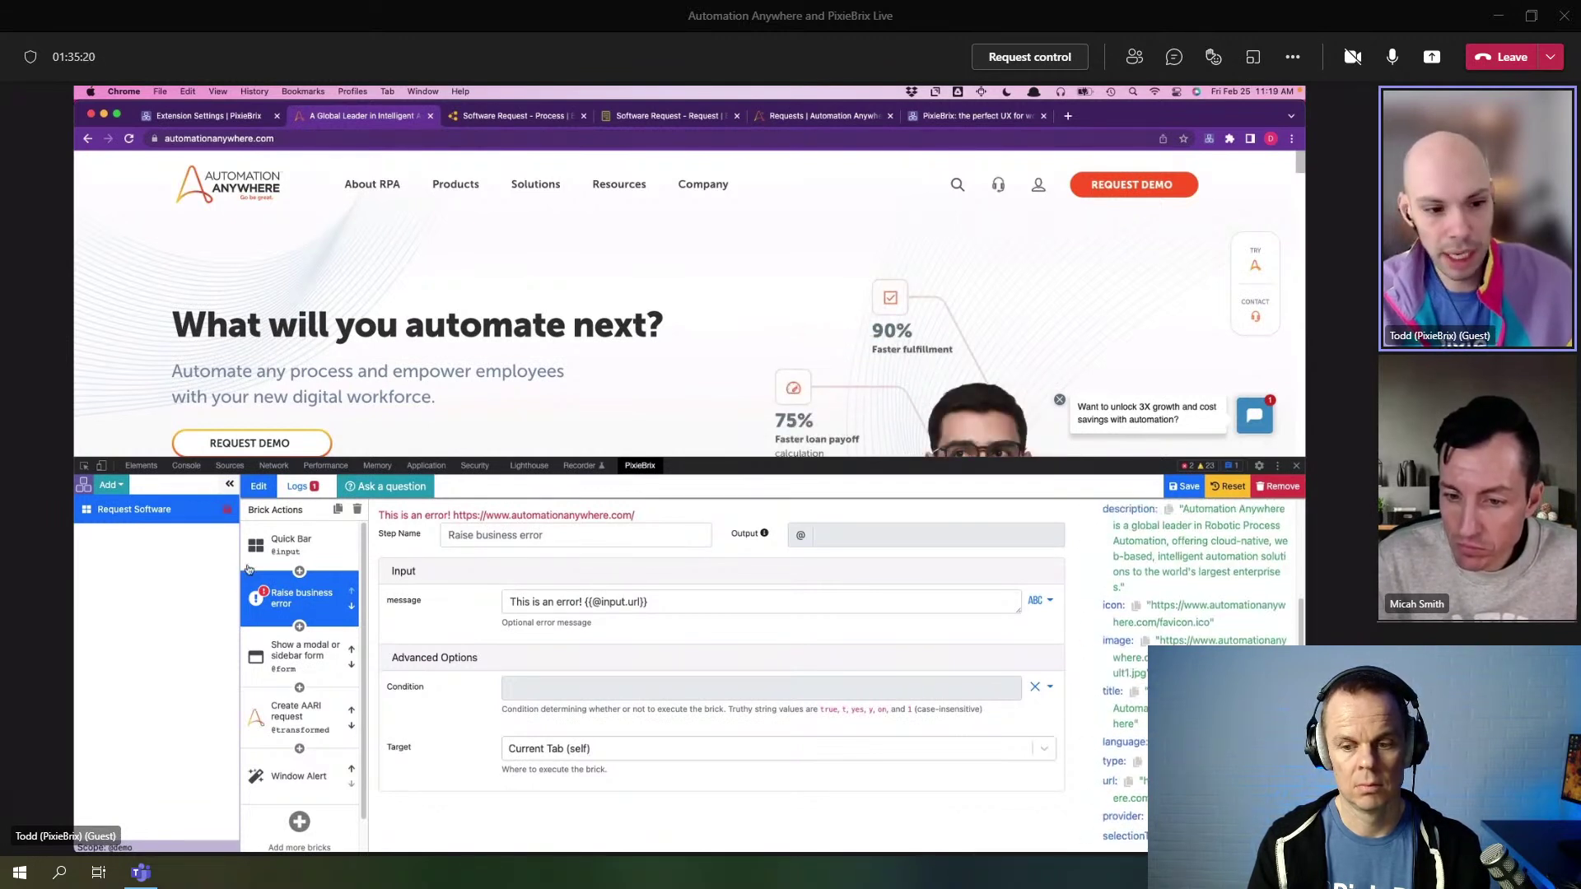
pyautogui.scroll(3, 1086, 609)
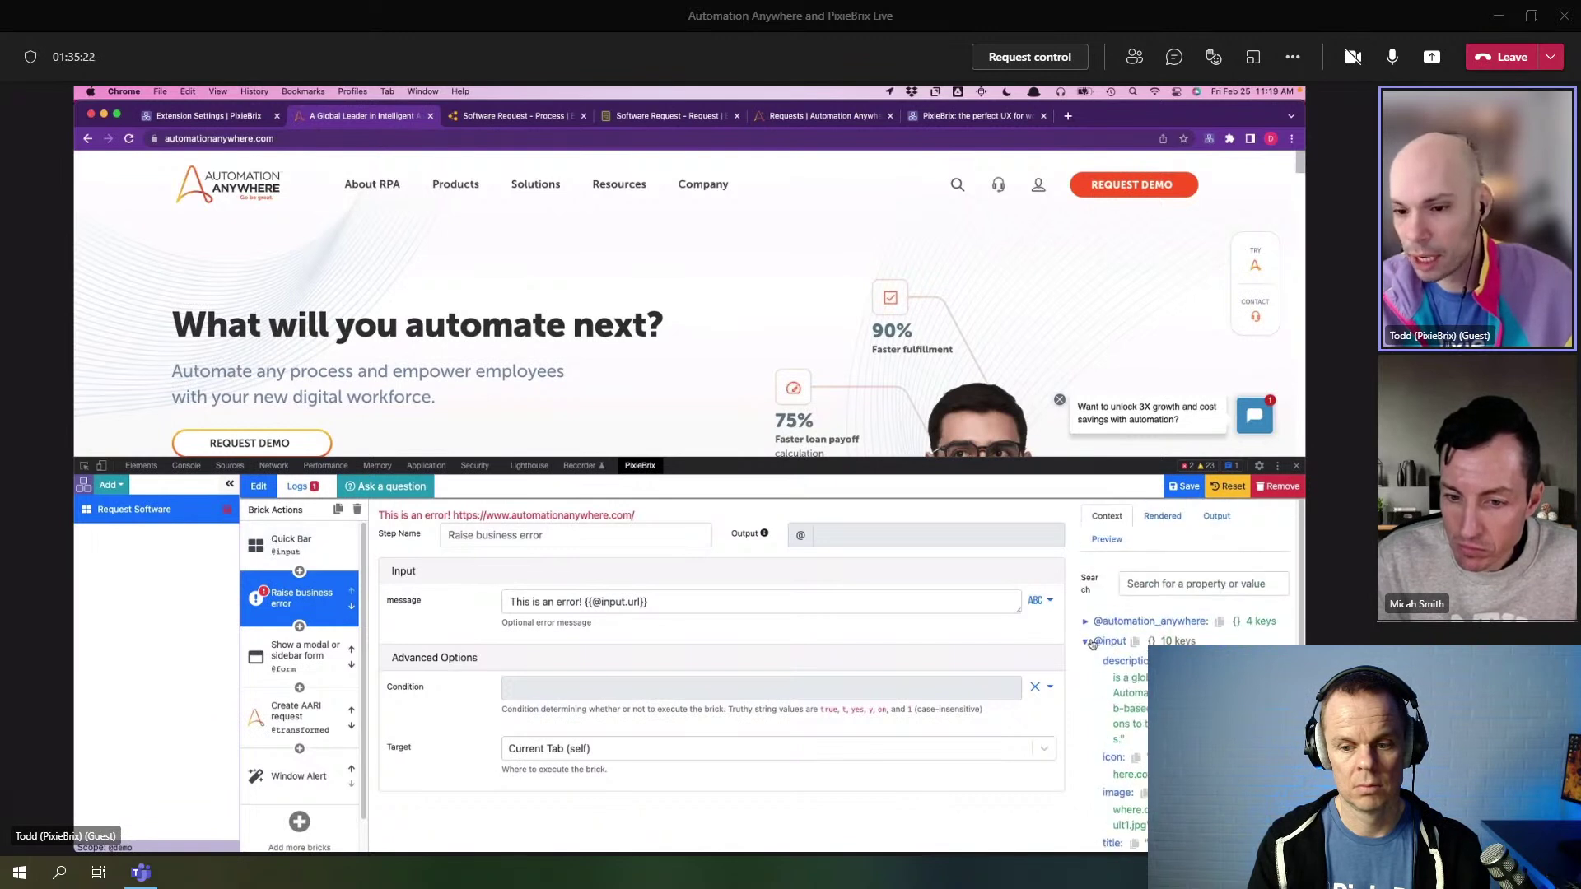
pyautogui.click(1152, 522)
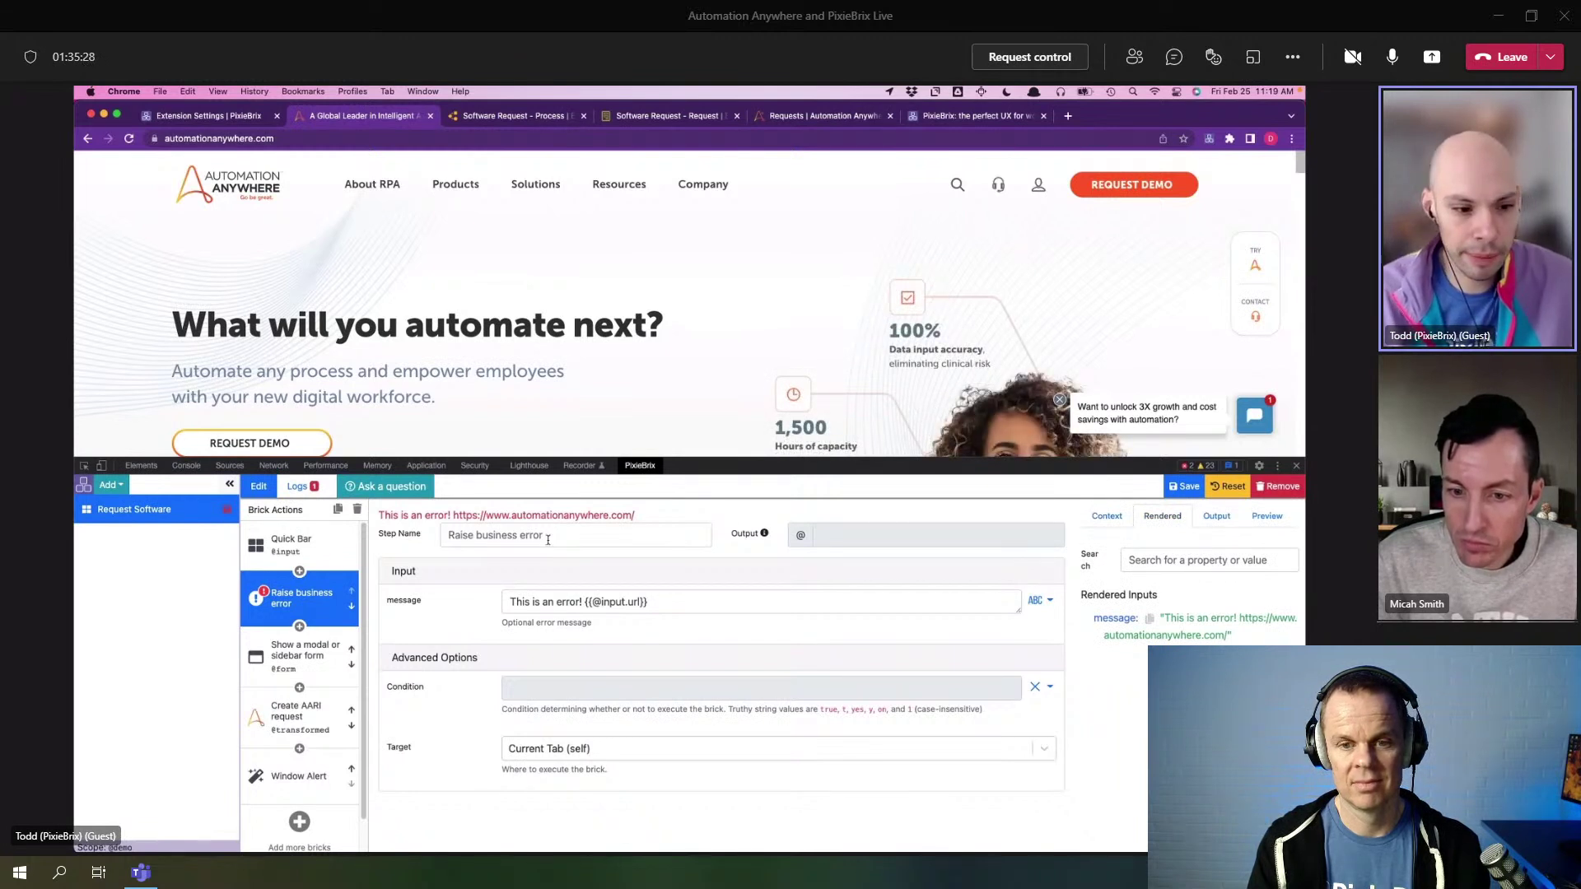
# - Try out a Window Alert brick with its info alert type, then remove it
pyautogui.click(299, 571)
pyautogui.write('a')
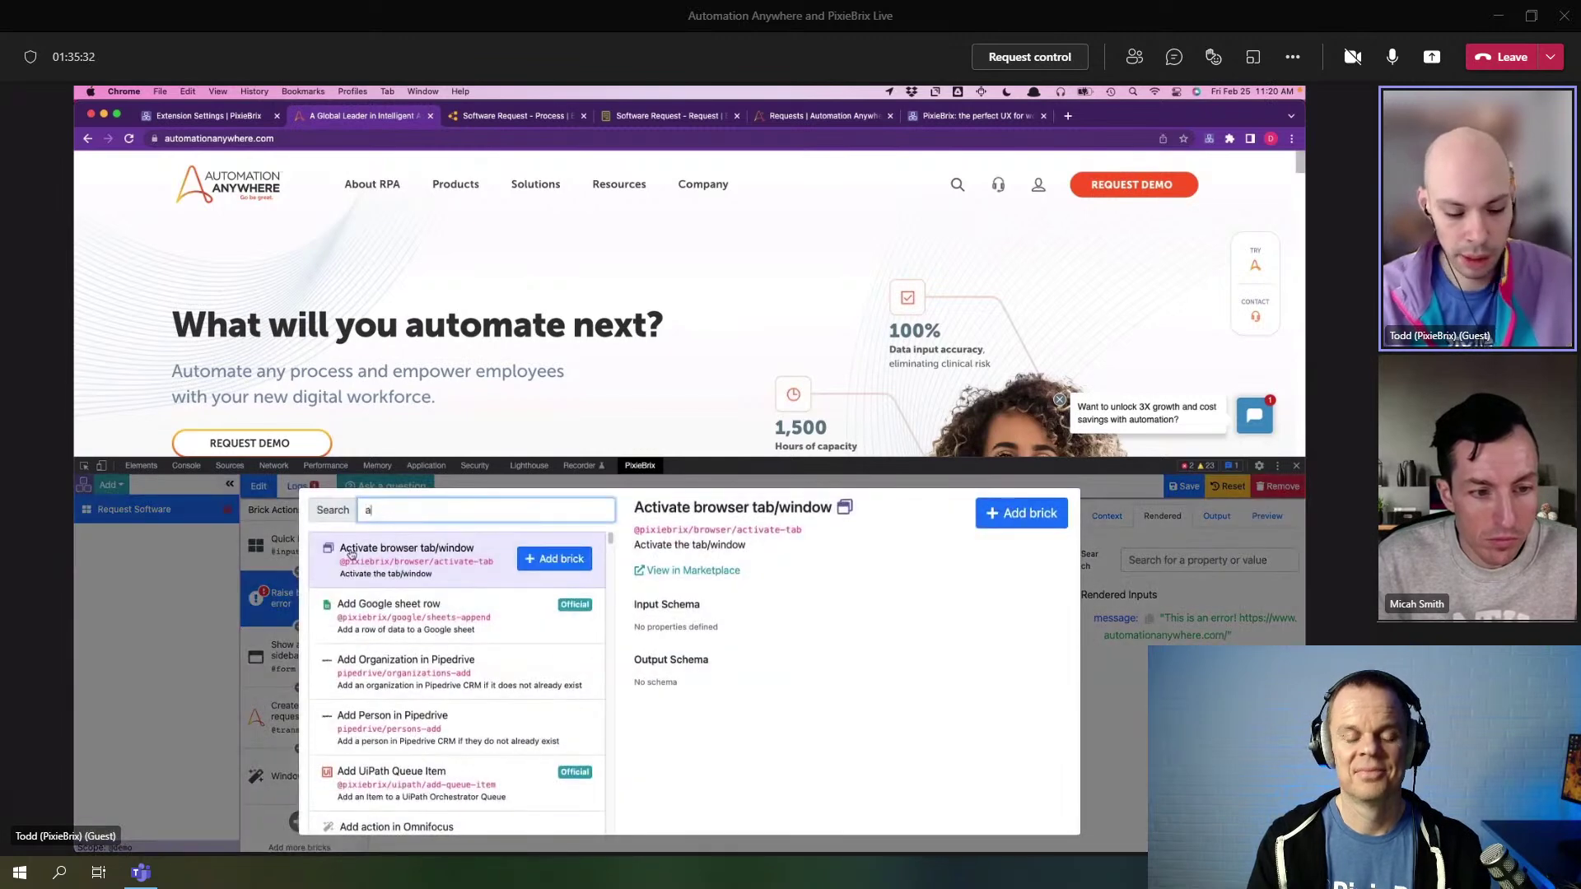
pyautogui.write('lert')
pyautogui.click(550, 558)
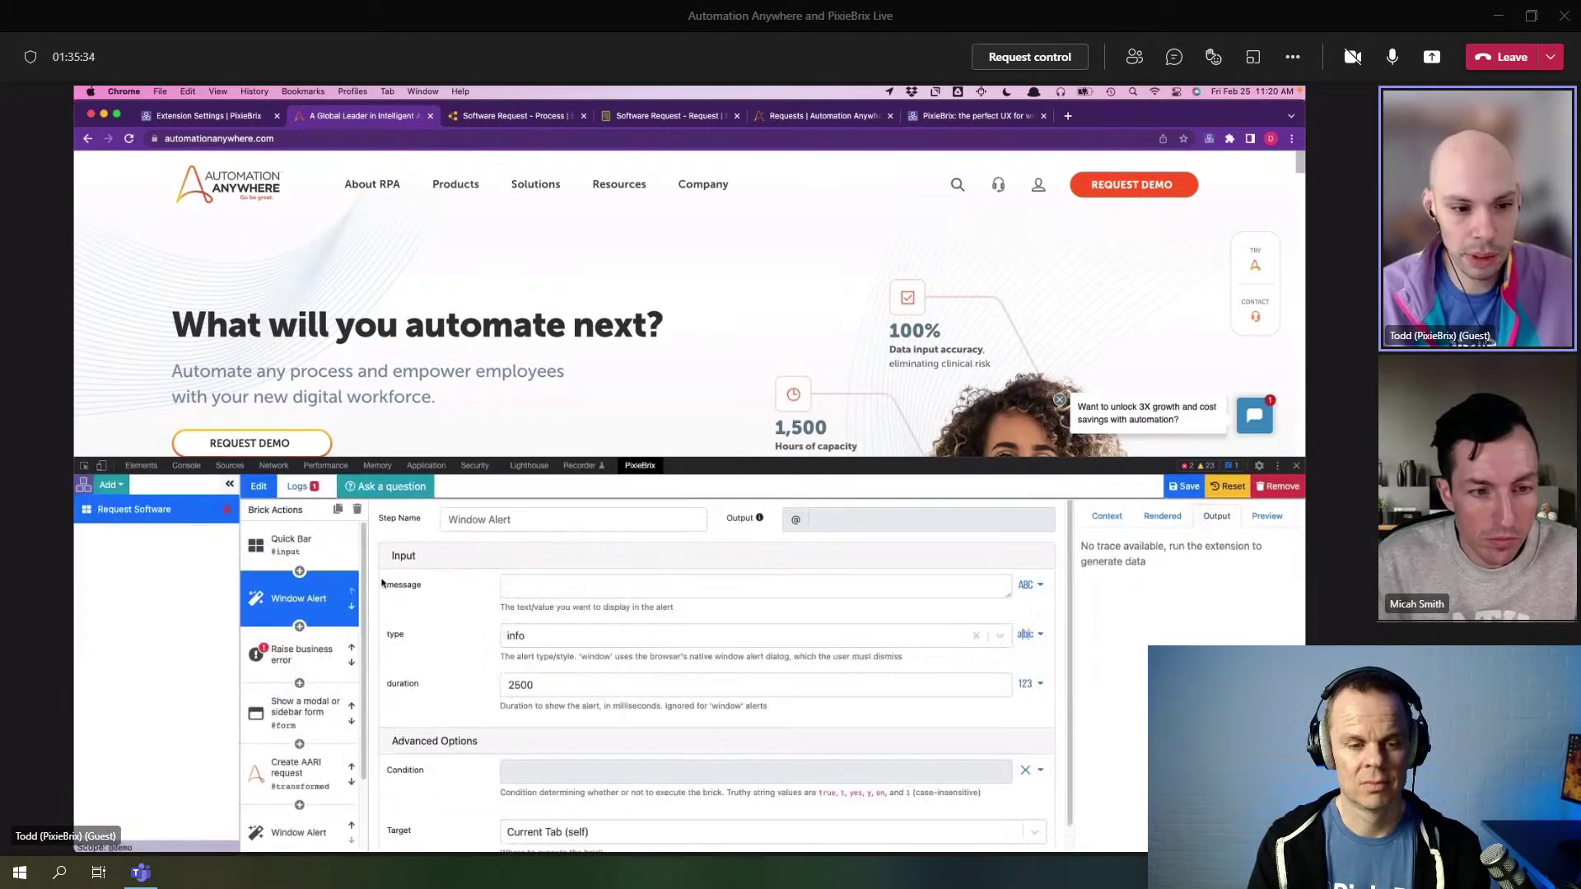
pyautogui.click(530, 592)
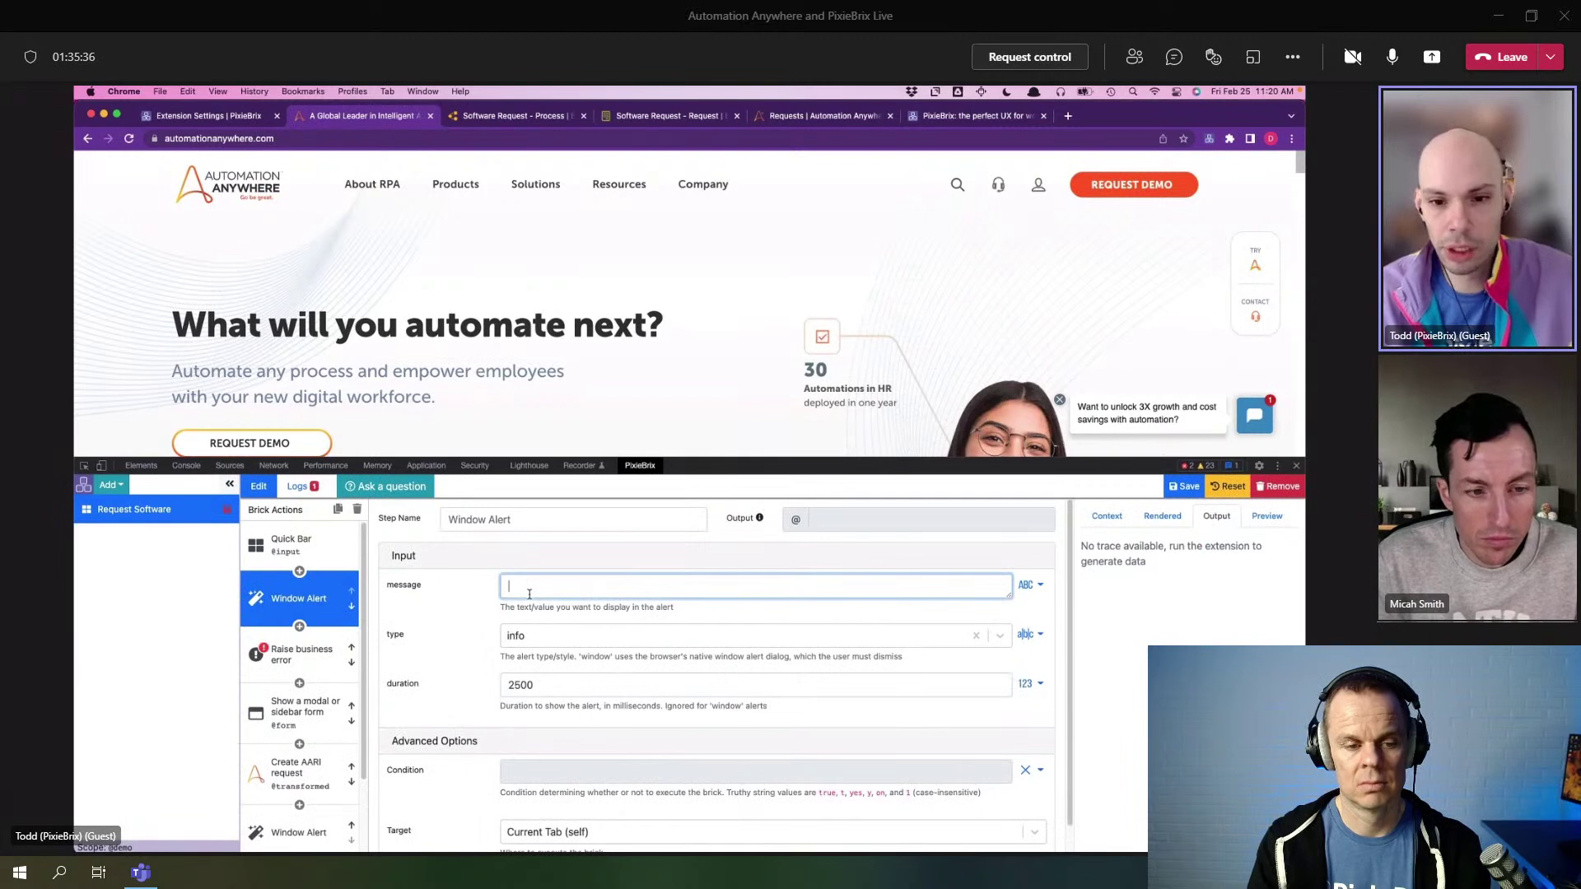
pyautogui.click(585, 636)
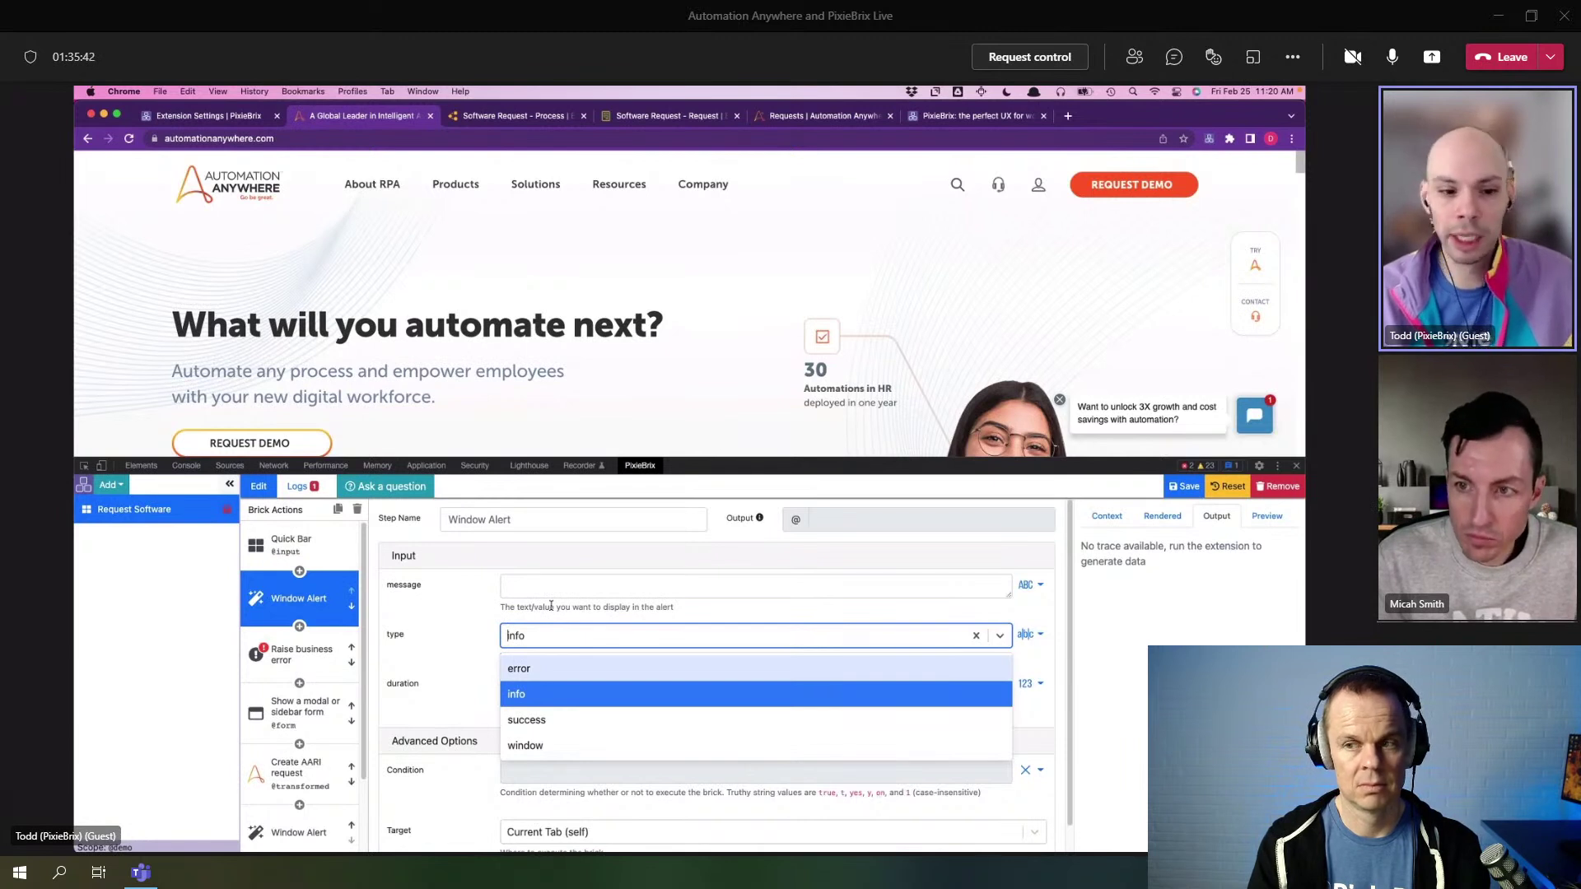
pyautogui.click(427, 597)
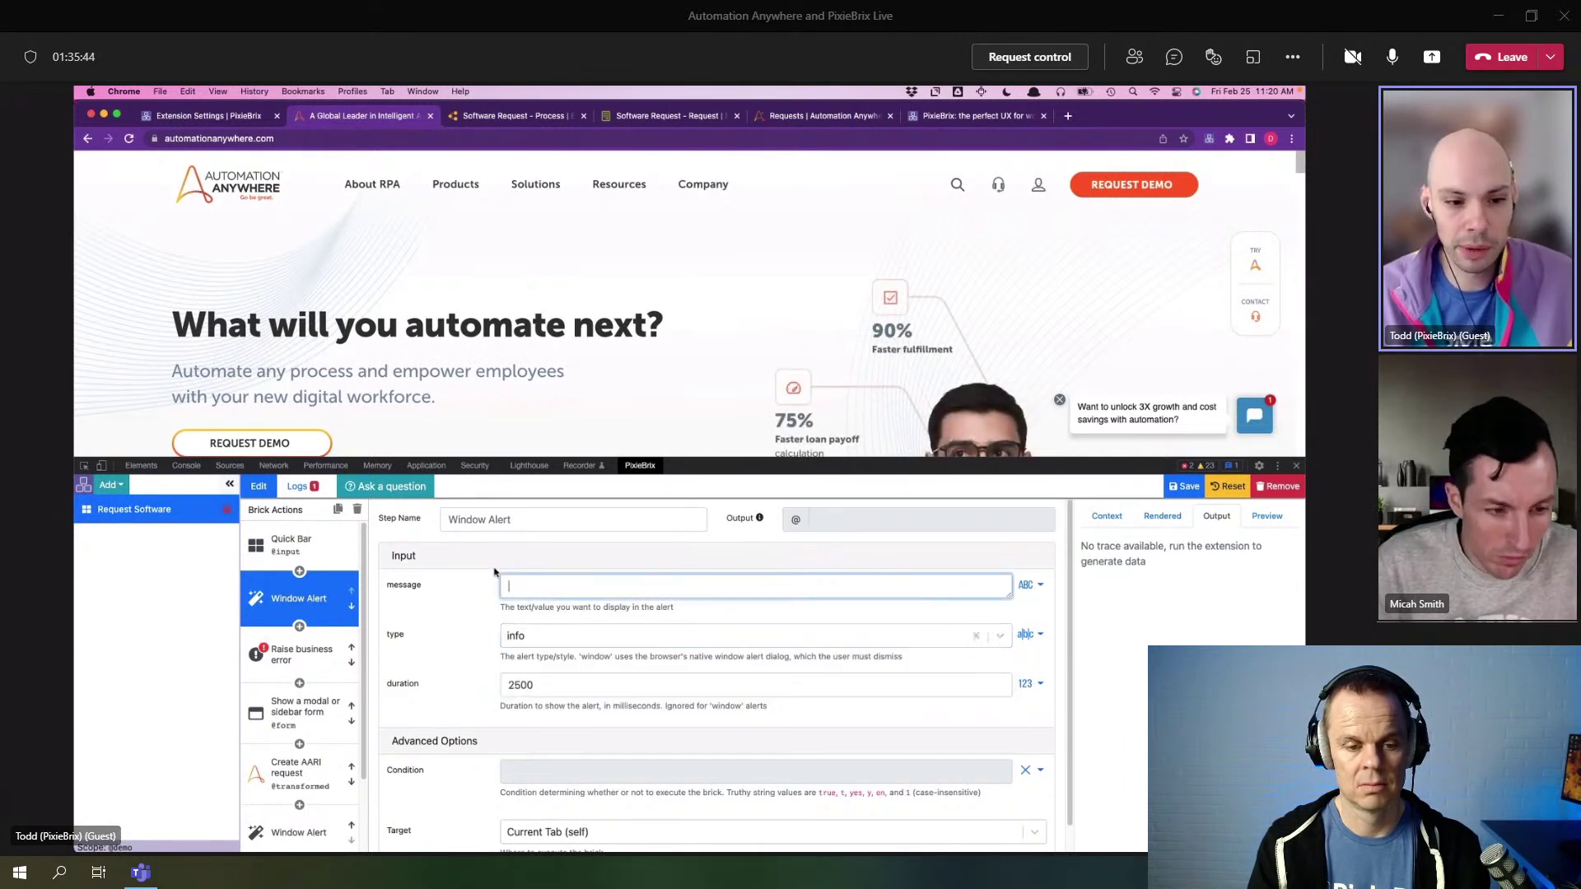
pyautogui.click(298, 545)
# - Add a Log To Console brick under Quick Bar, check the browser console, then remove it
pyautogui.click(299, 569)
pyautogui.write('cons')
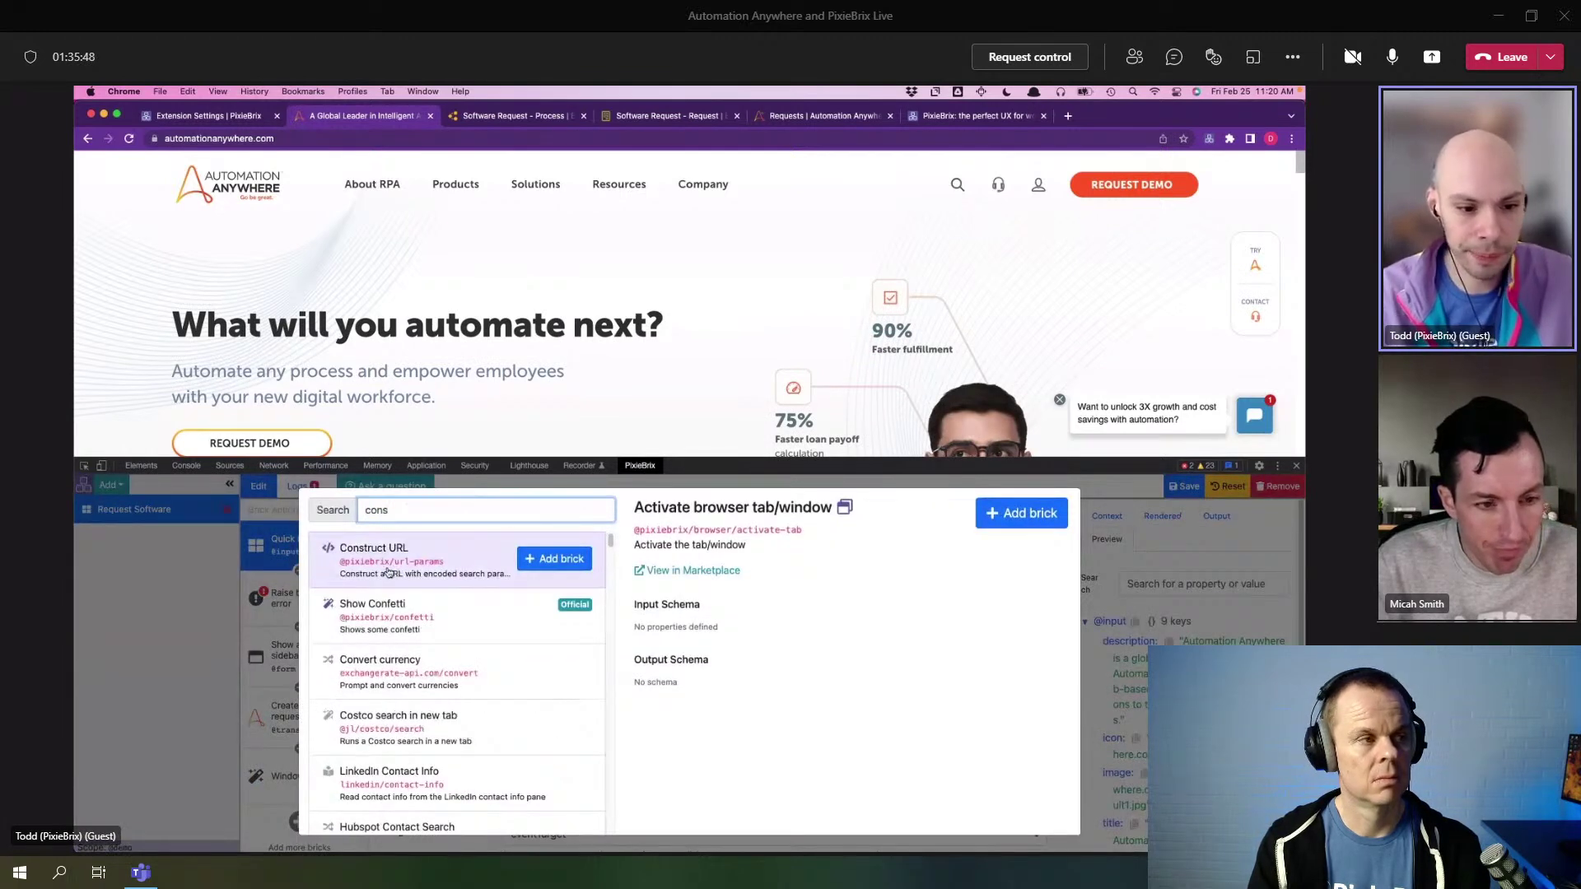
pyautogui.write('ole')
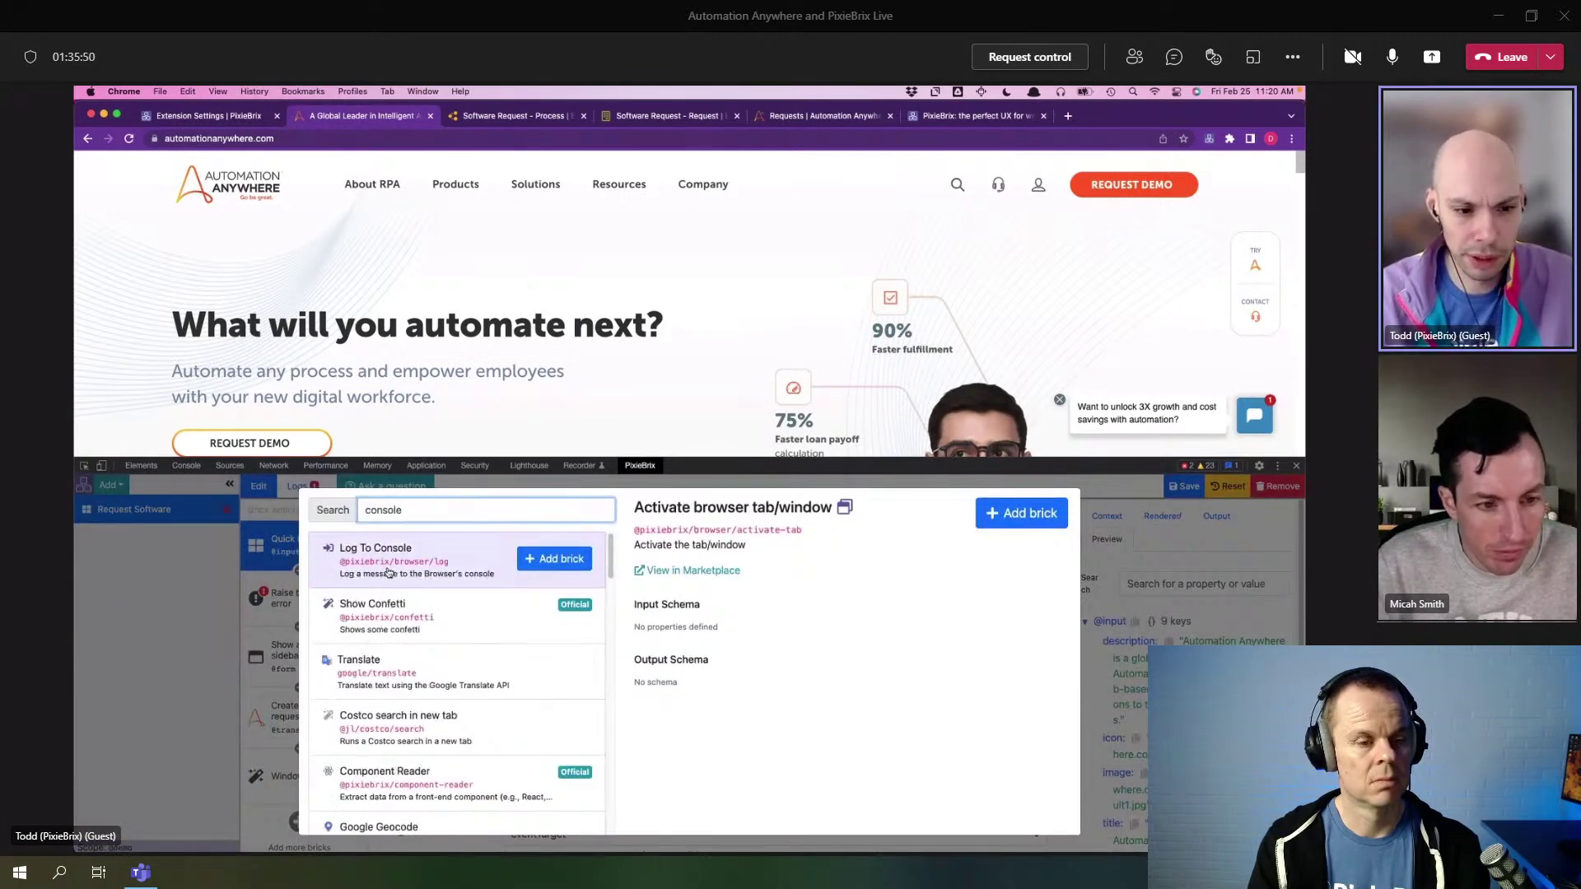
pyautogui.click(554, 558)
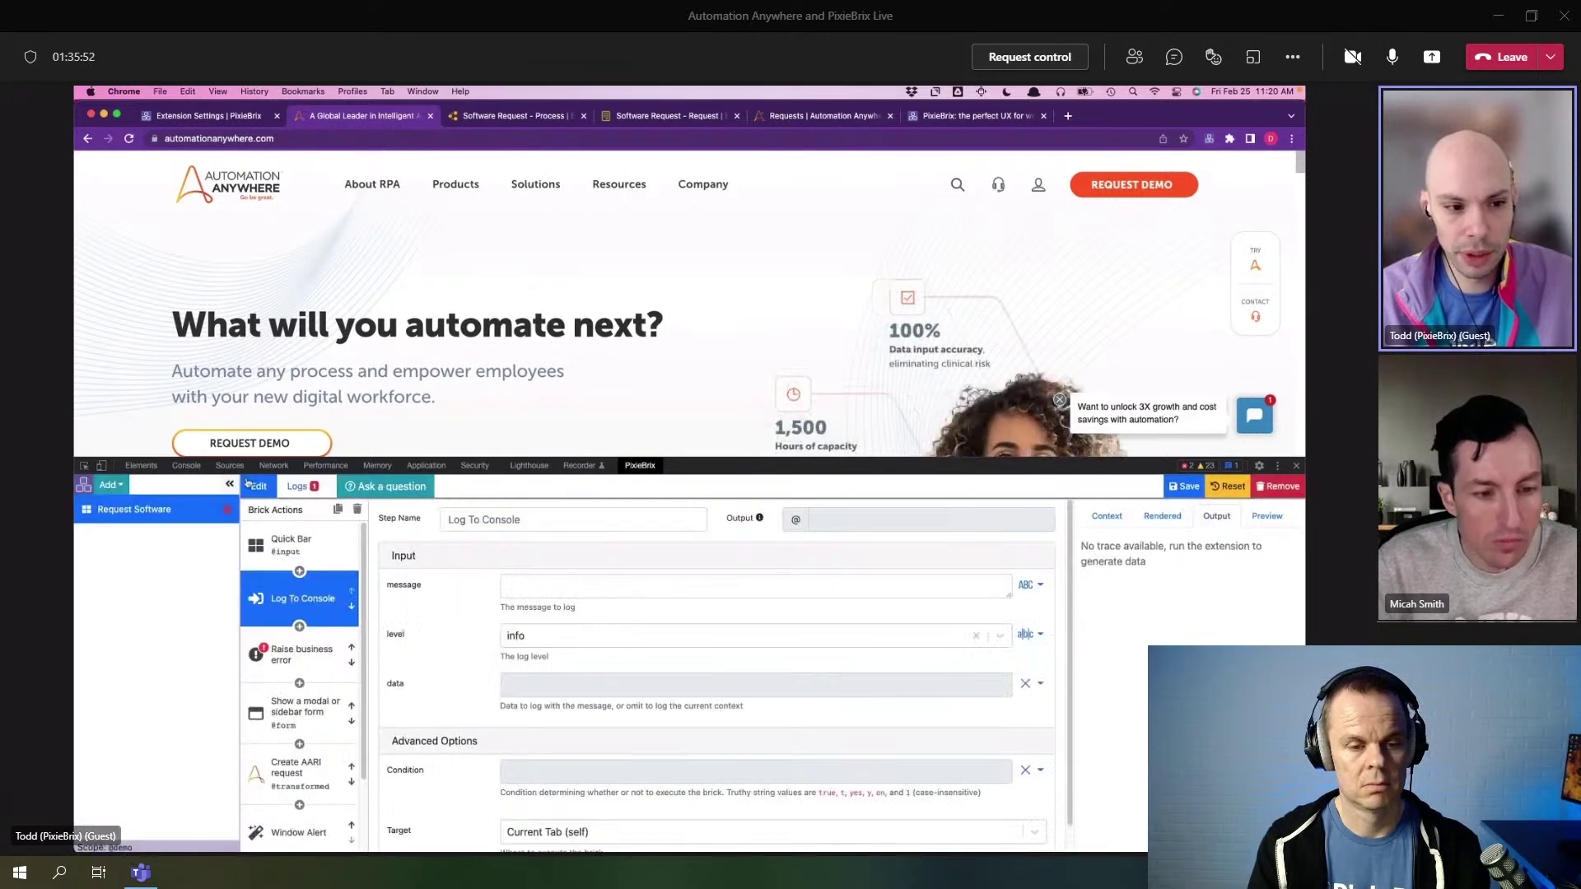
pyautogui.click(195, 469)
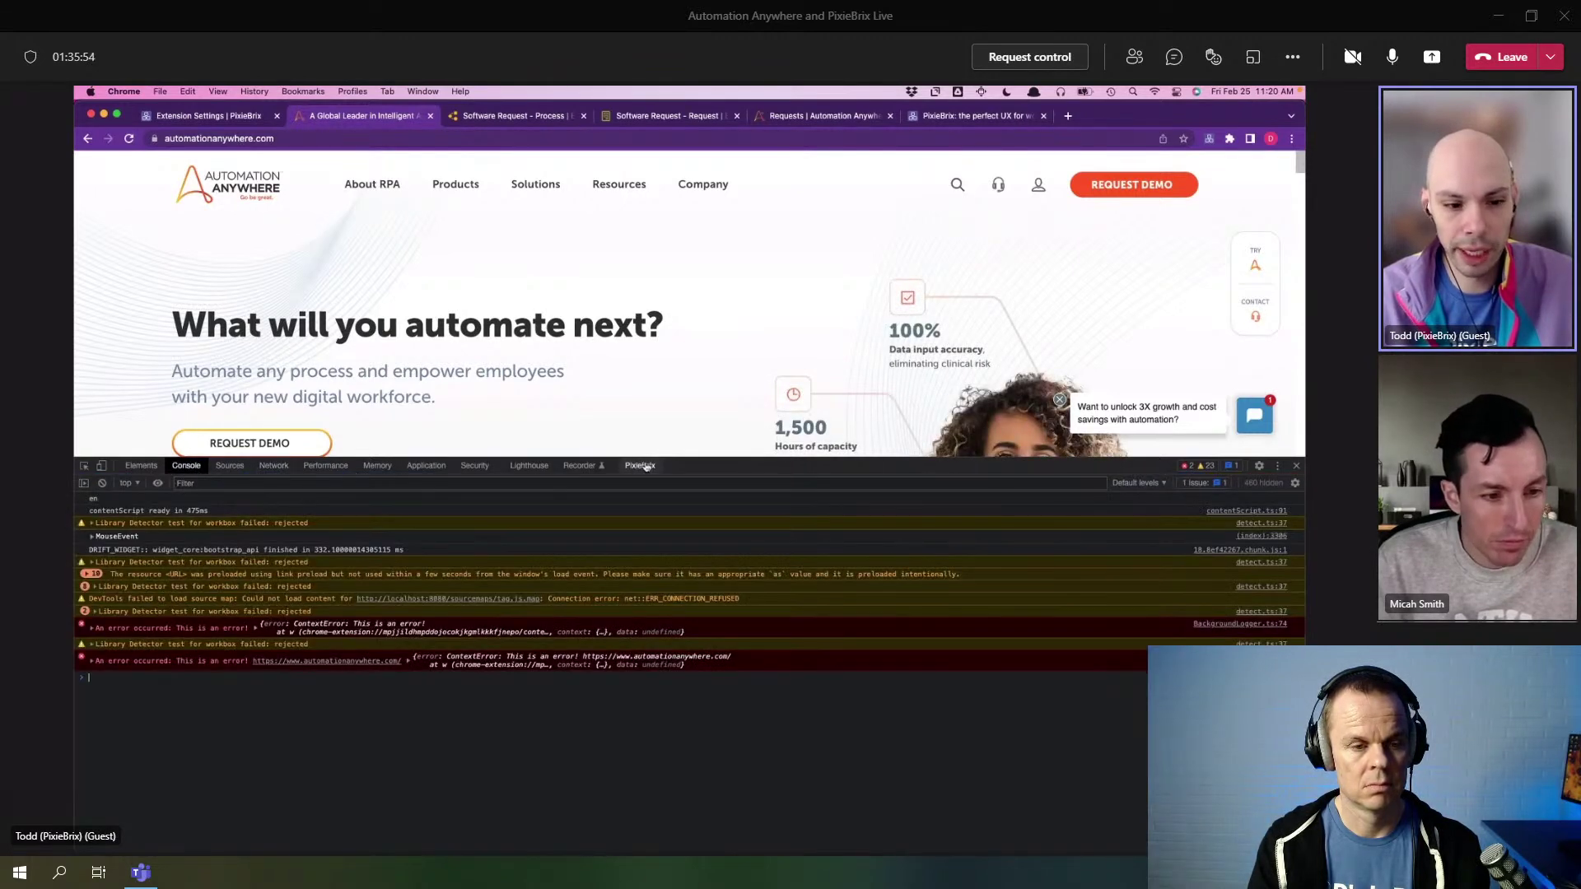
pyautogui.click(642, 466)
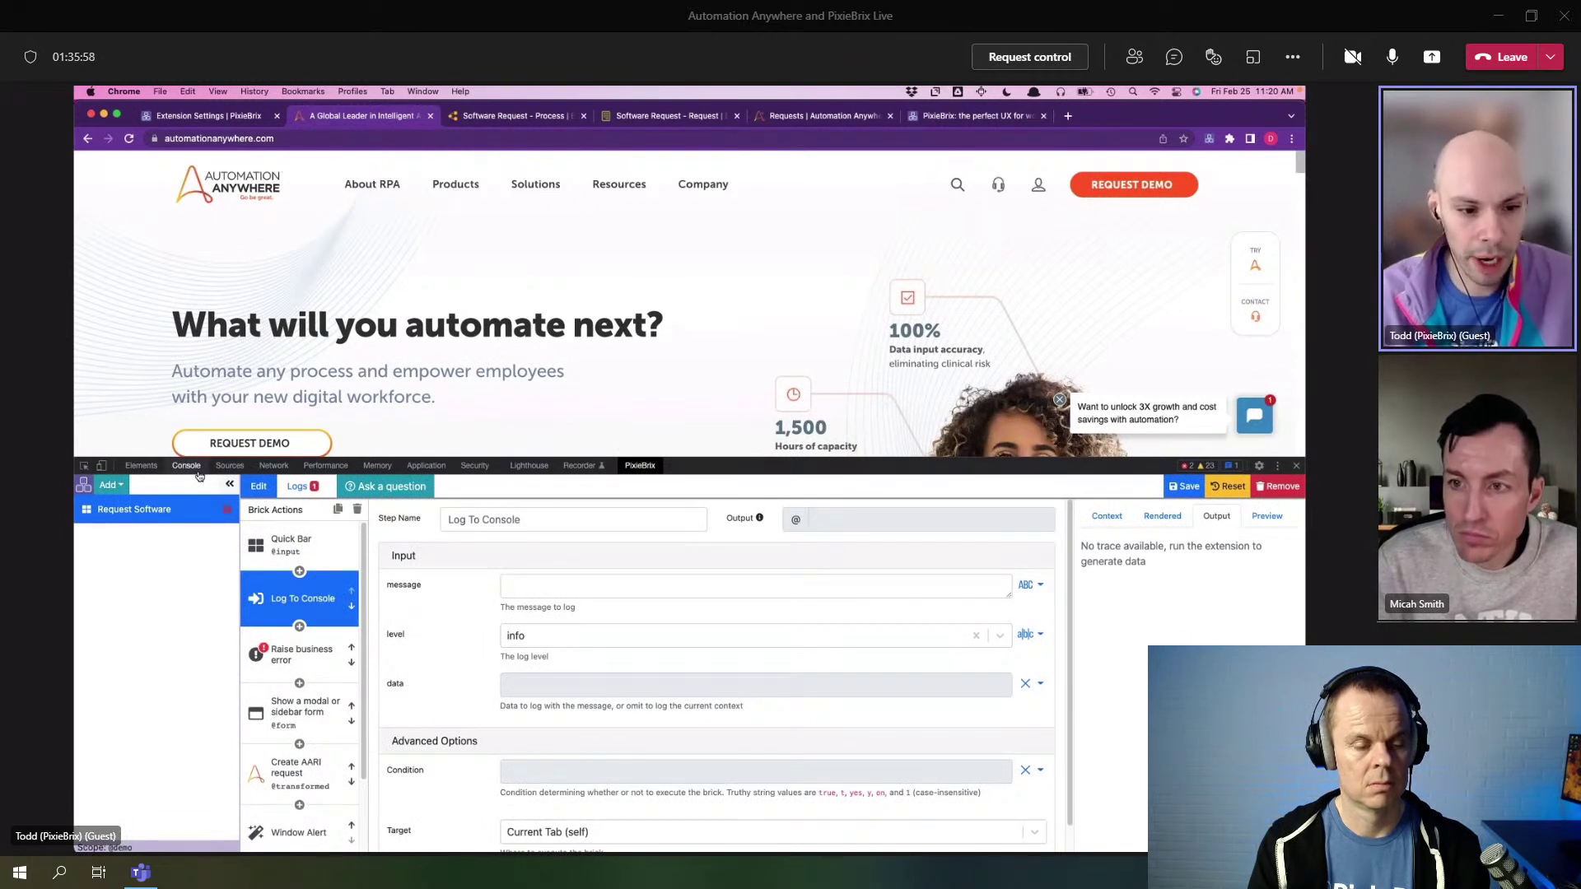
pyautogui.click(357, 509)
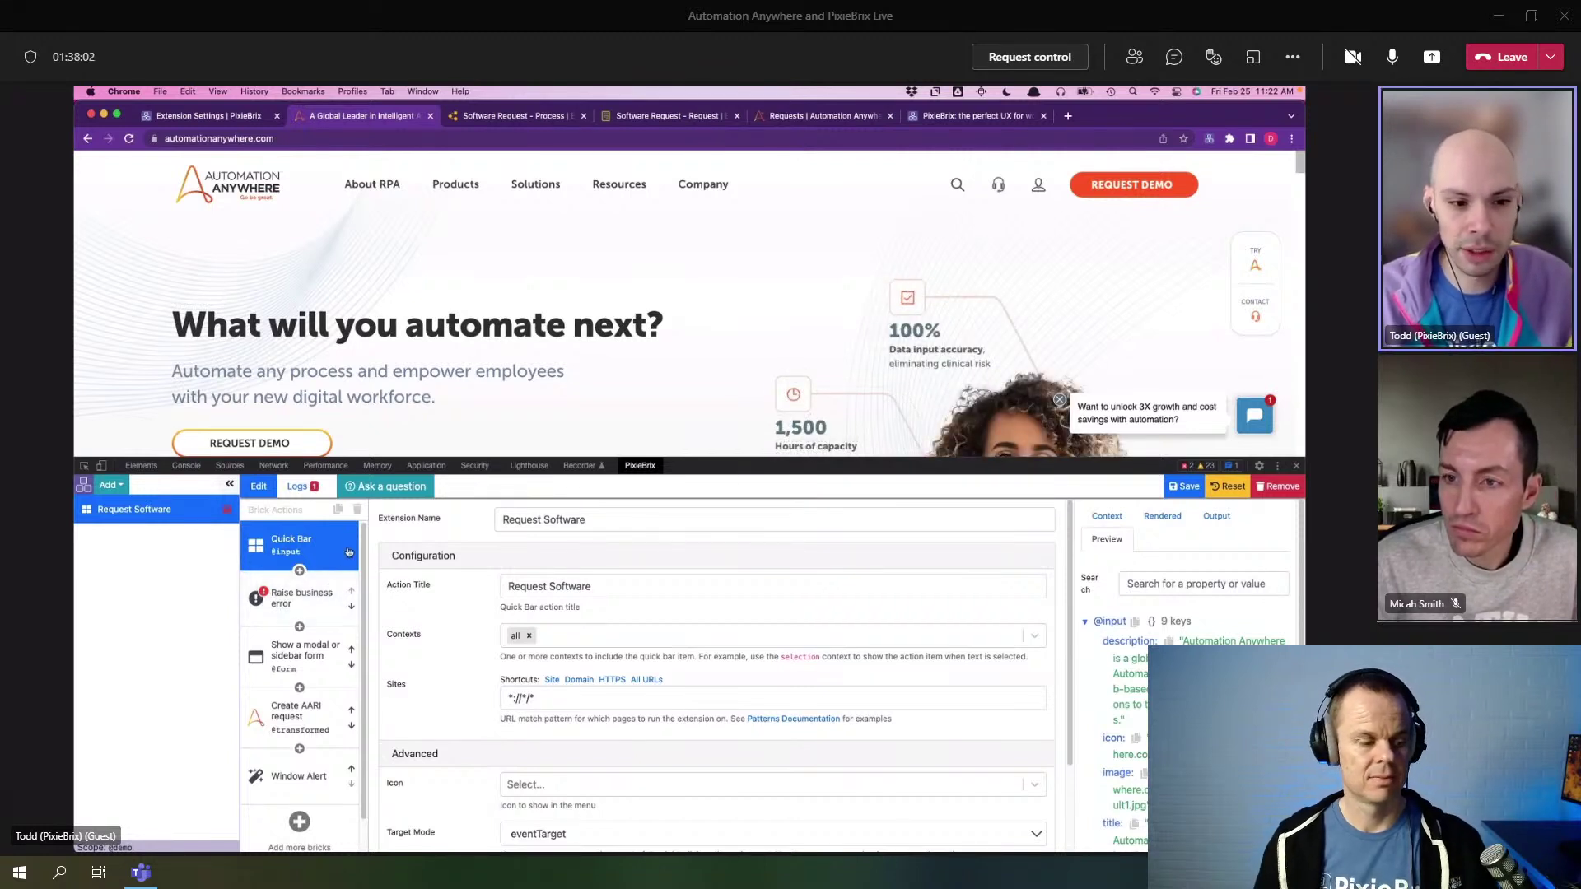
# - Create 'My automationanywhere.com trigger' with the Page Load event, then reopen Request Software
pyautogui.scroll(-1, 421, 428)
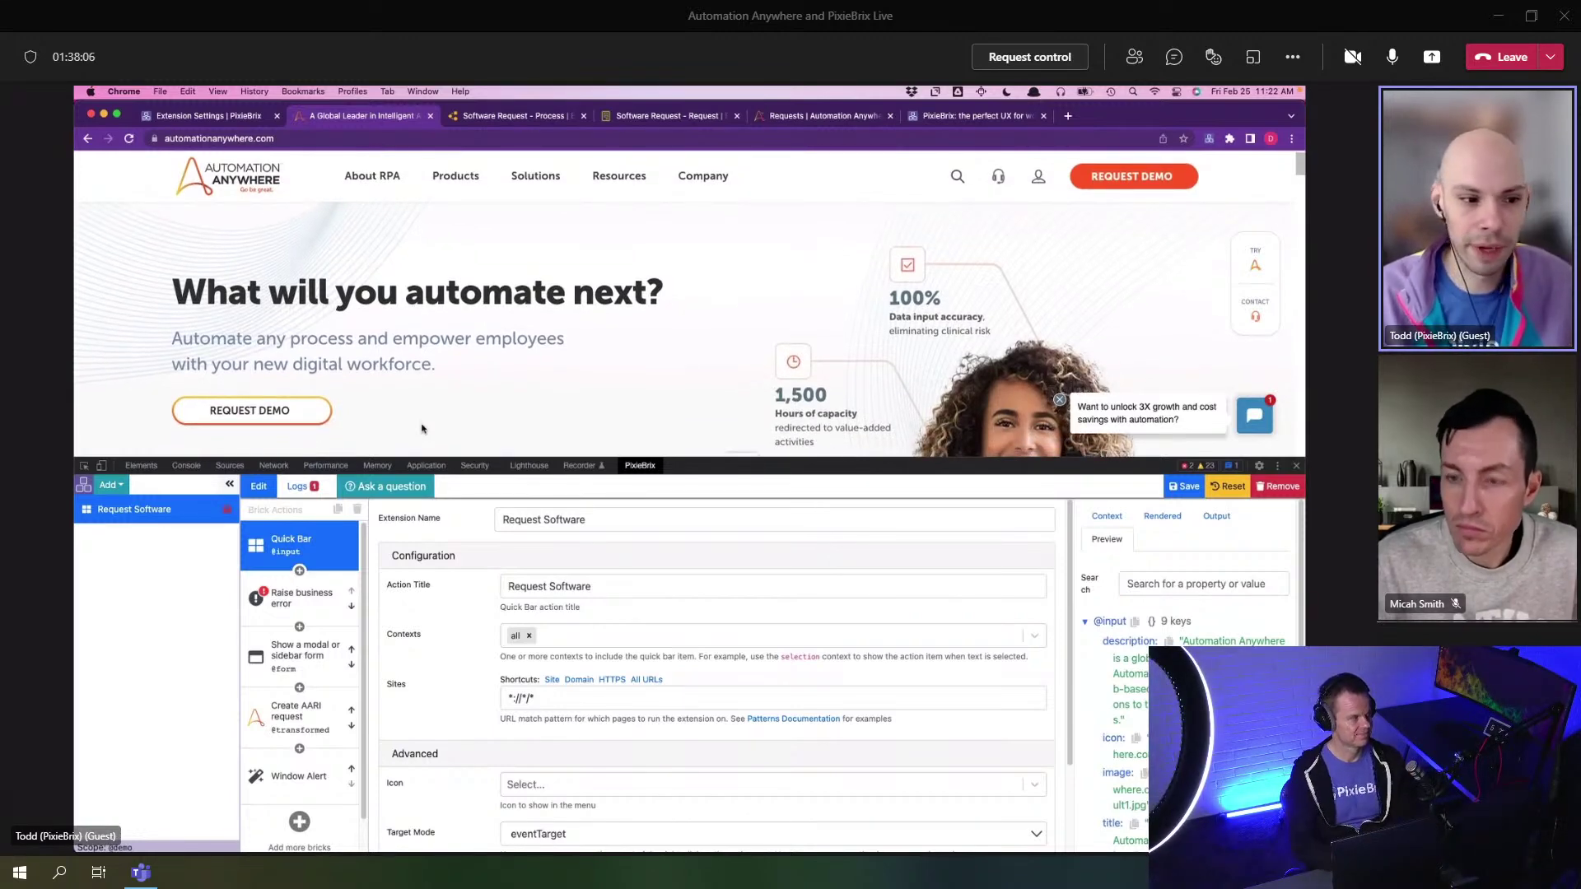
pyautogui.click(109, 485)
pyautogui.click(124, 613)
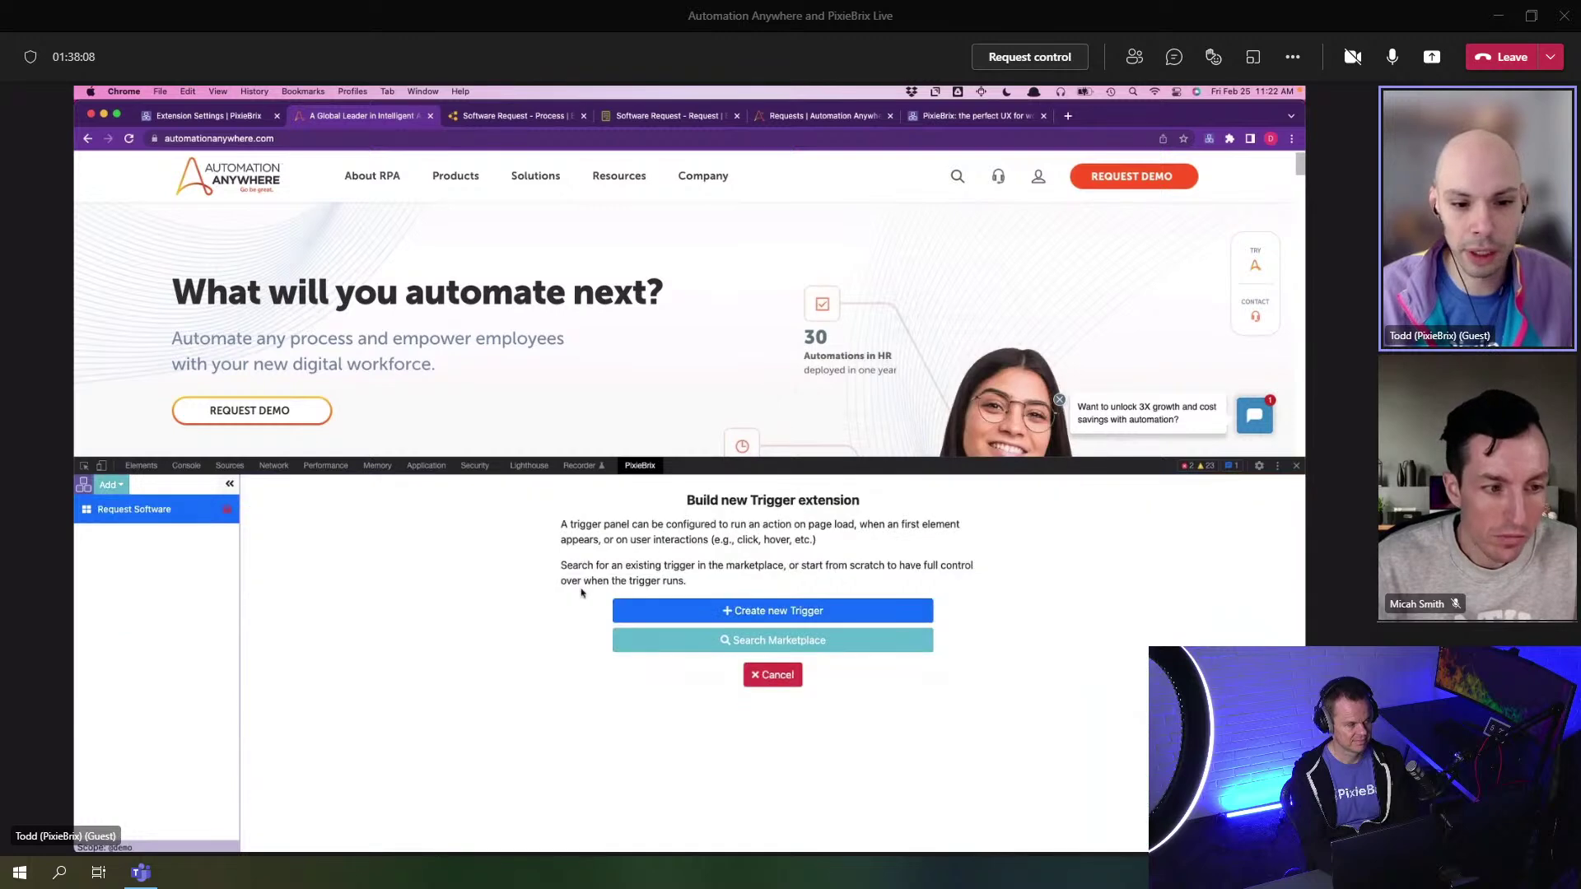
pyautogui.click(656, 610)
pyautogui.click(540, 586)
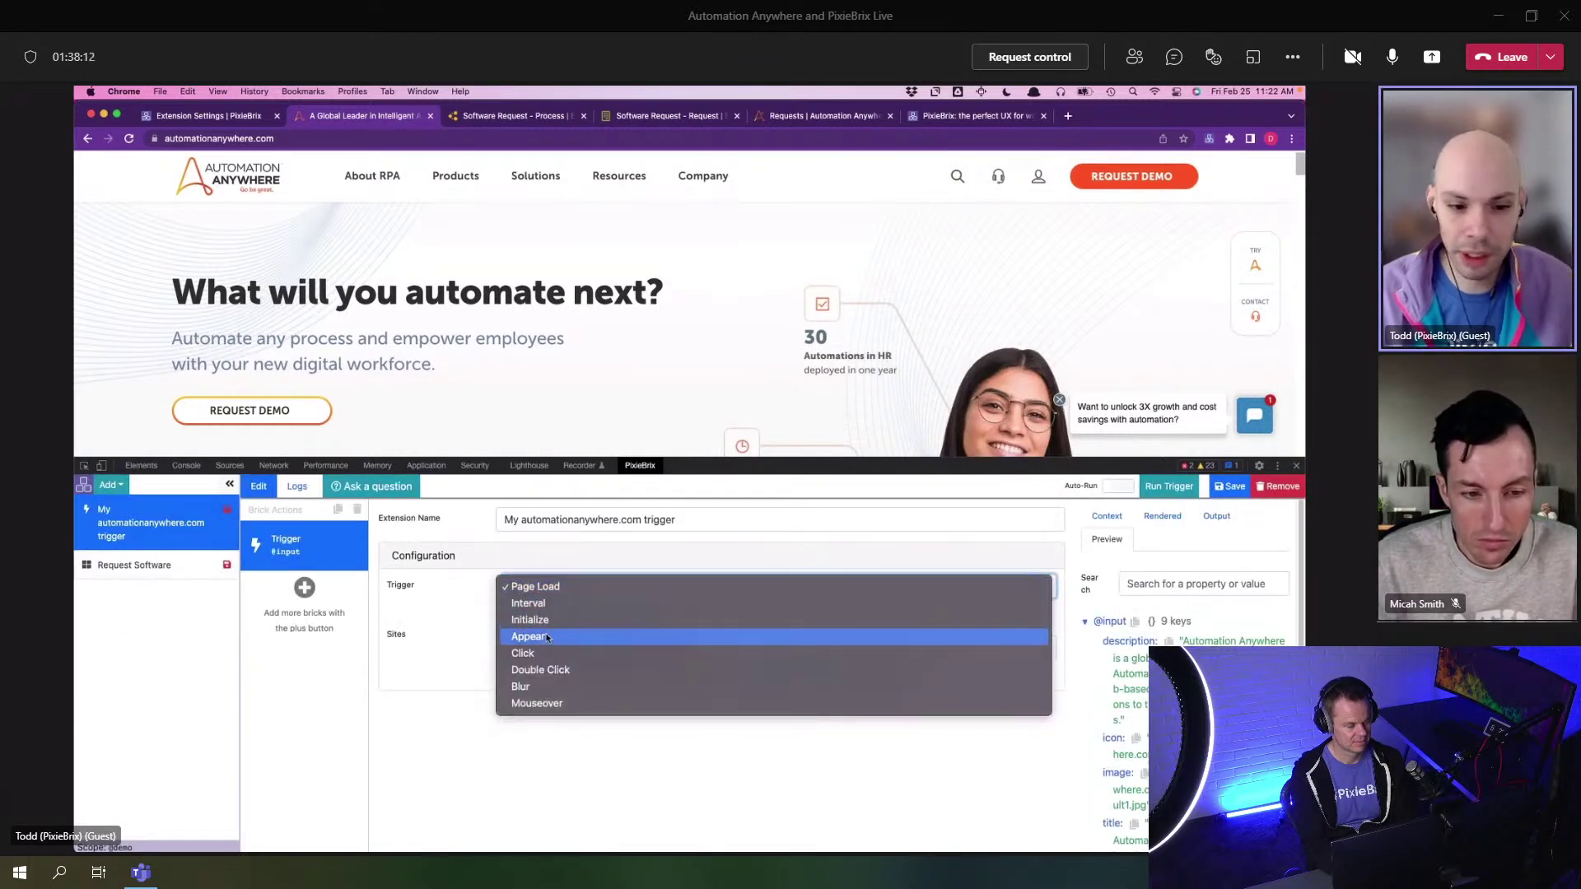
pyautogui.click(482, 614)
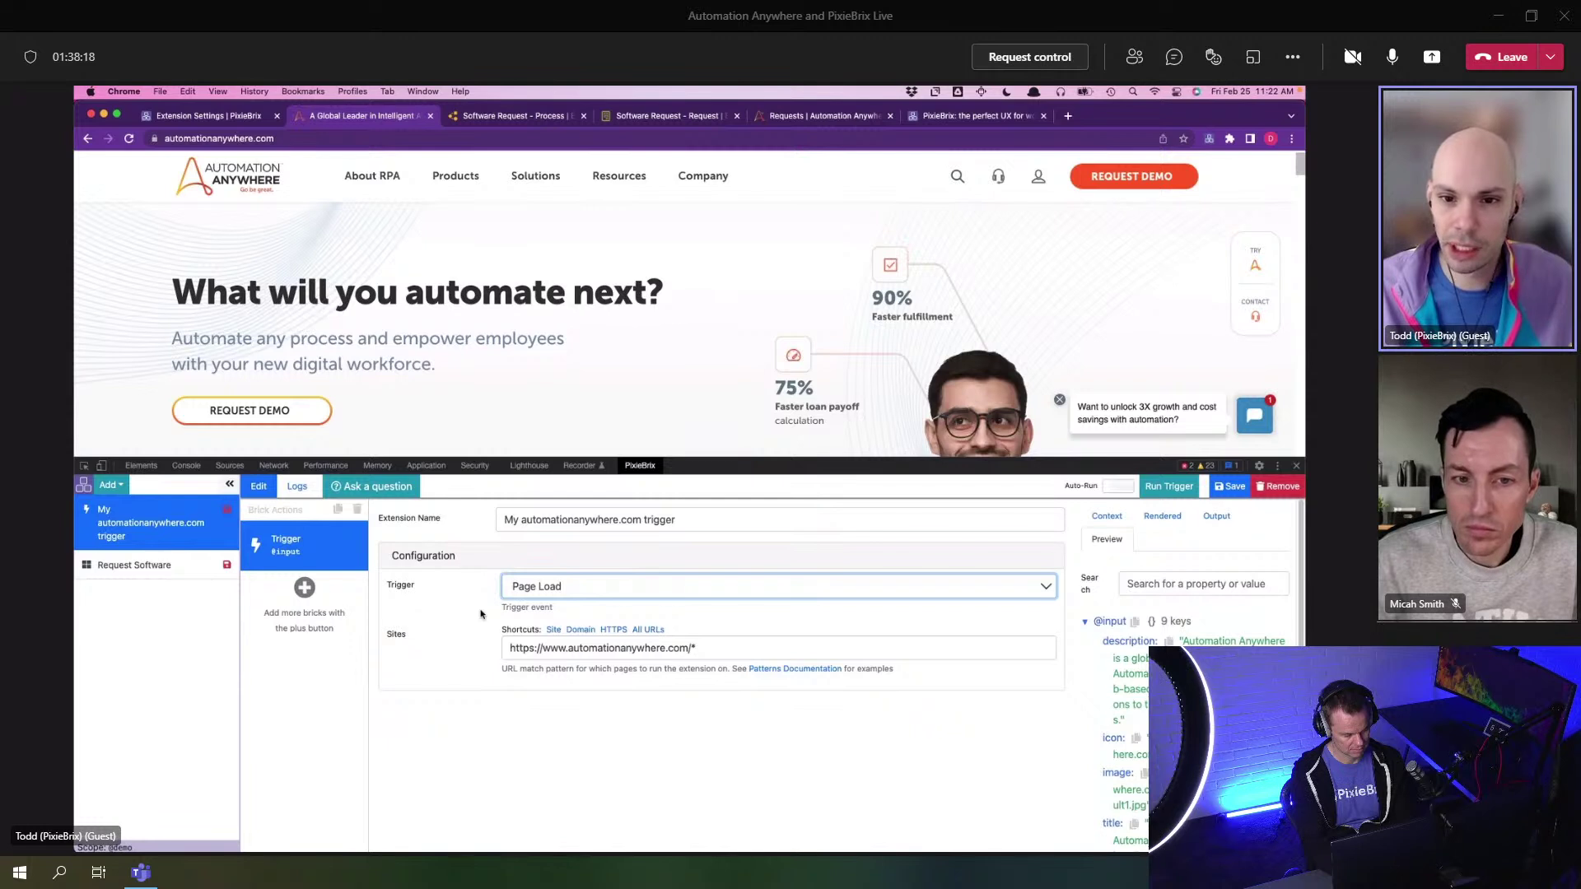
pyautogui.click(173, 562)
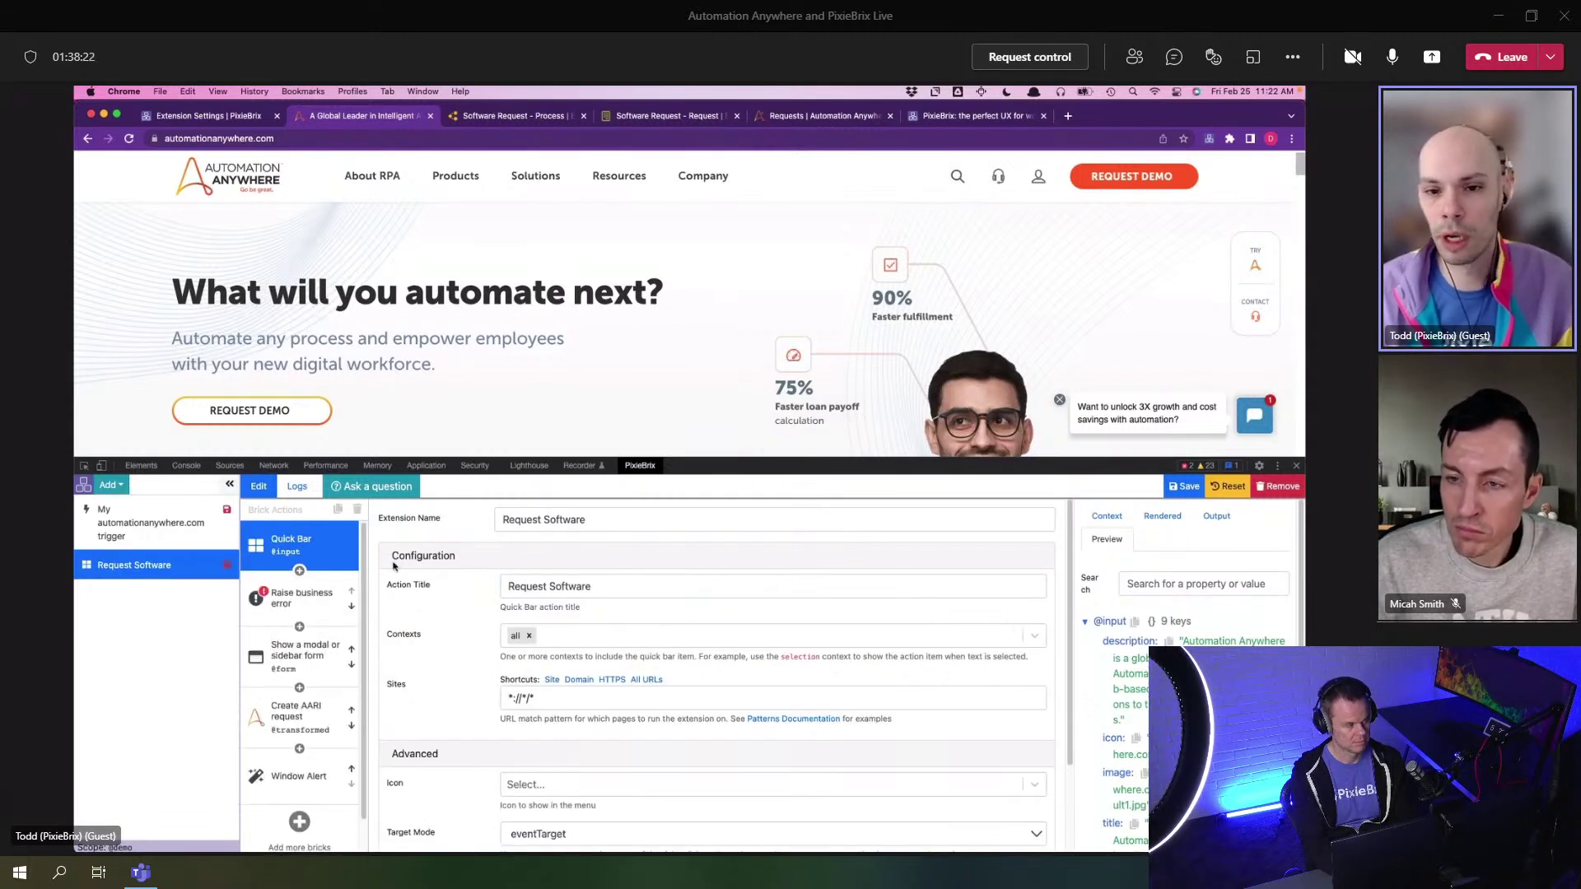